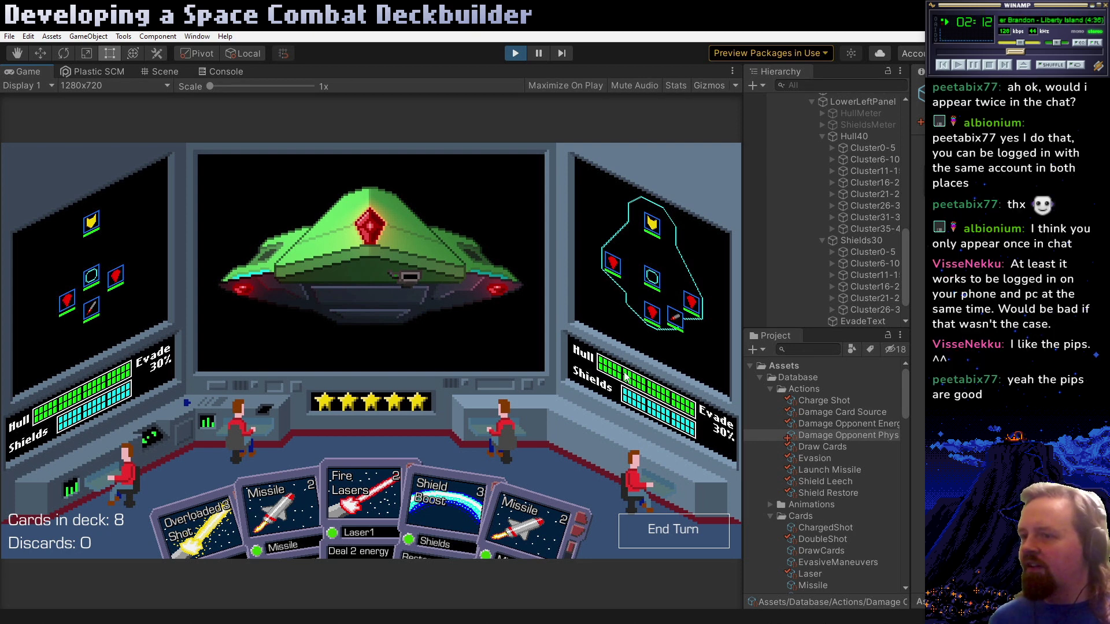
# Play Fire Lasers on the enemy ship's lowest laser system, launch a Missile at the enemy and end the turn
pyautogui.moveTo(384, 445); pyautogui.dragTo(431, 362)
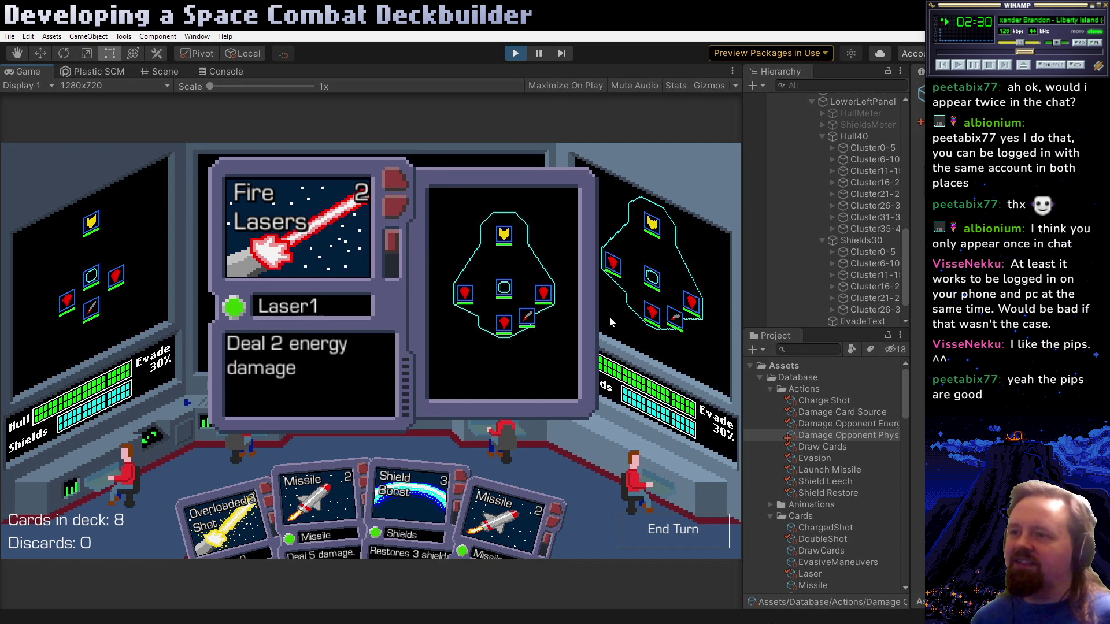
pyautogui.click(504, 330)
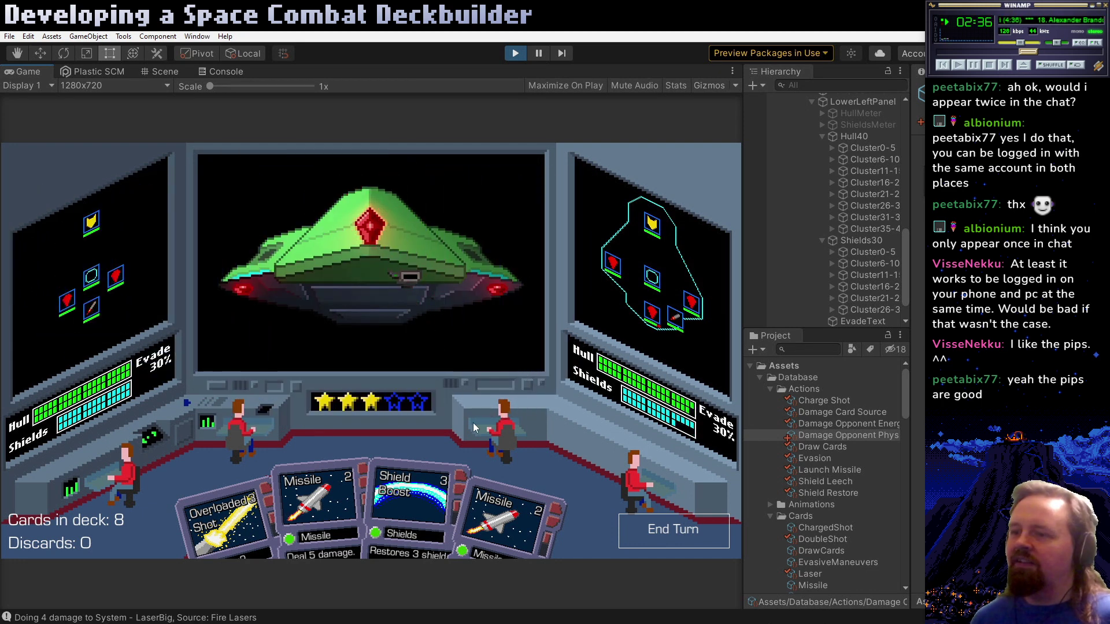
pyautogui.click(491, 486)
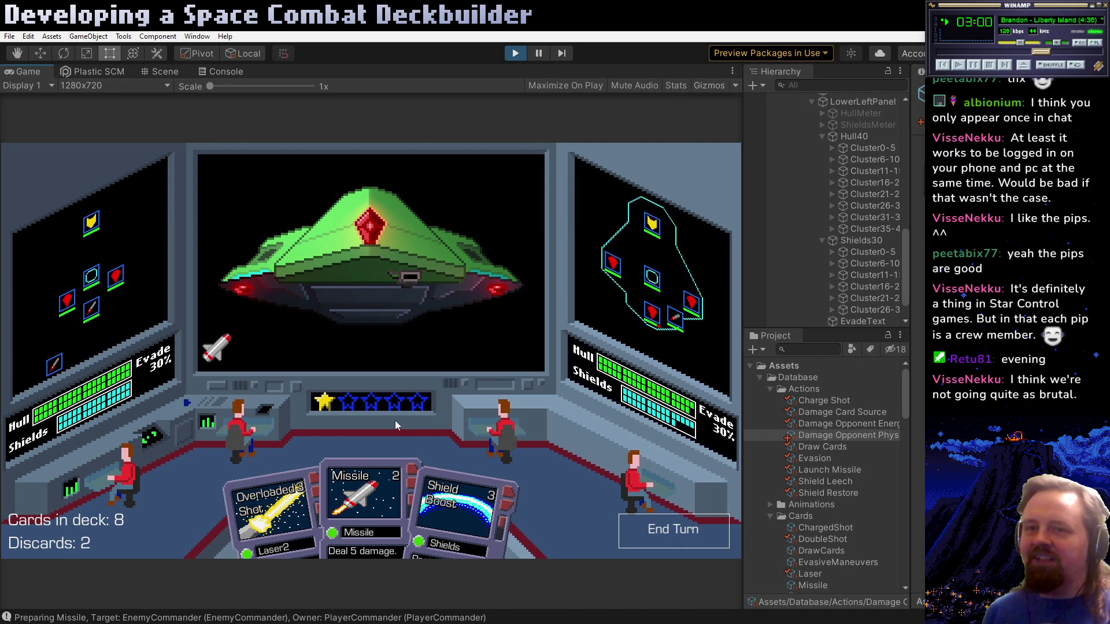
pyautogui.click(654, 533)
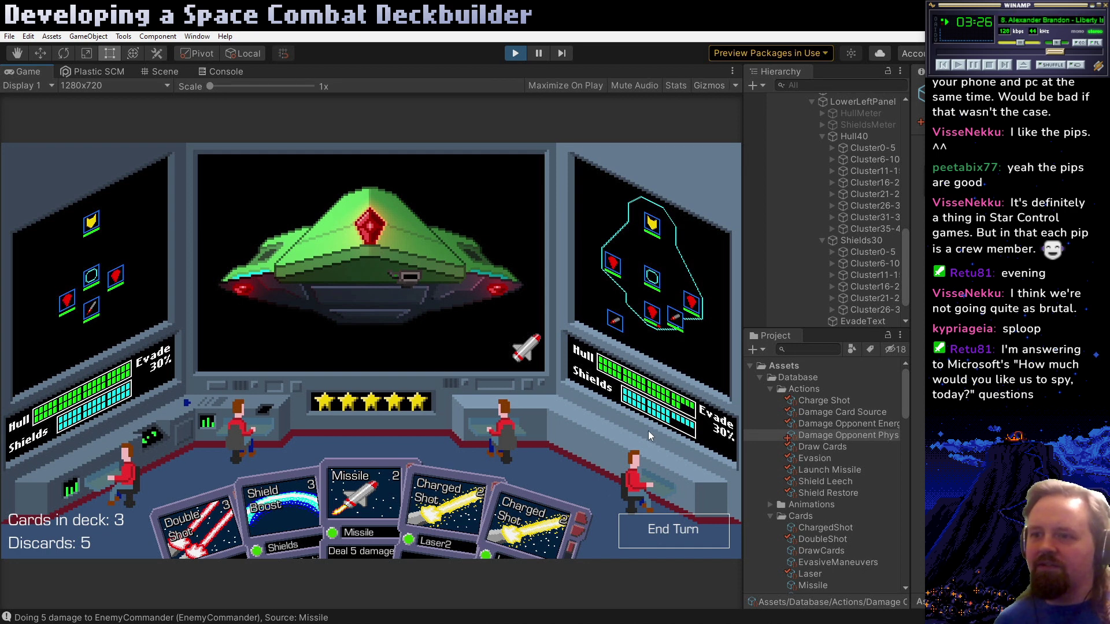
# Play the Double Shot and Charged Shot cards, end the turn, and pass the following turn without playing a card
pyautogui.moveTo(193, 532); pyautogui.dragTo(351, 326)
pyautogui.moveTo(351, 324); pyautogui.dragTo(244, 497)
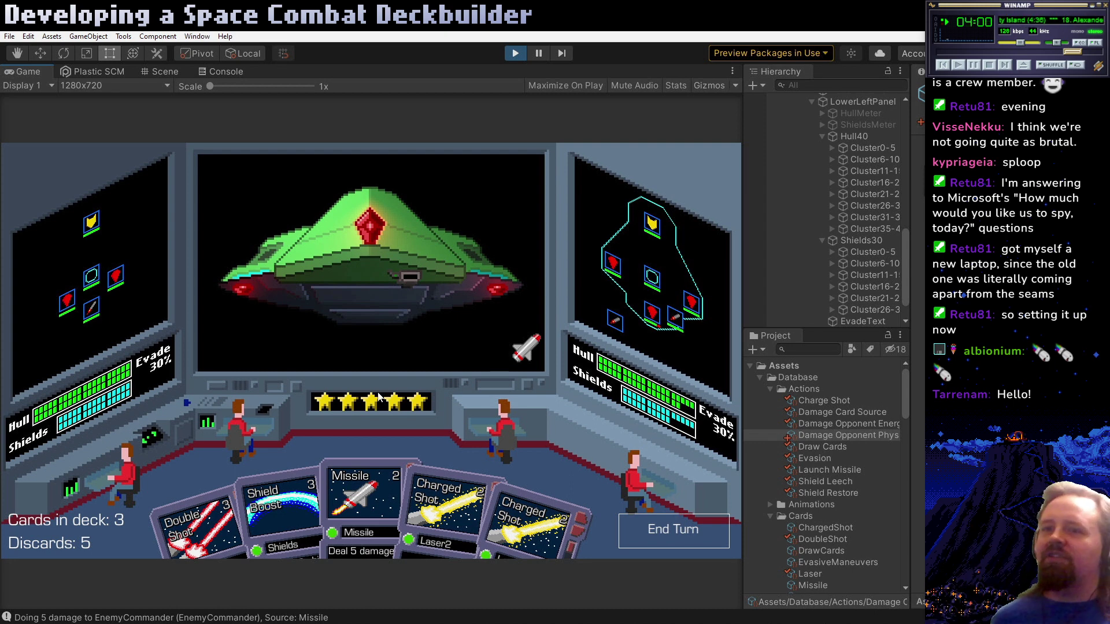
pyautogui.moveTo(196, 497)
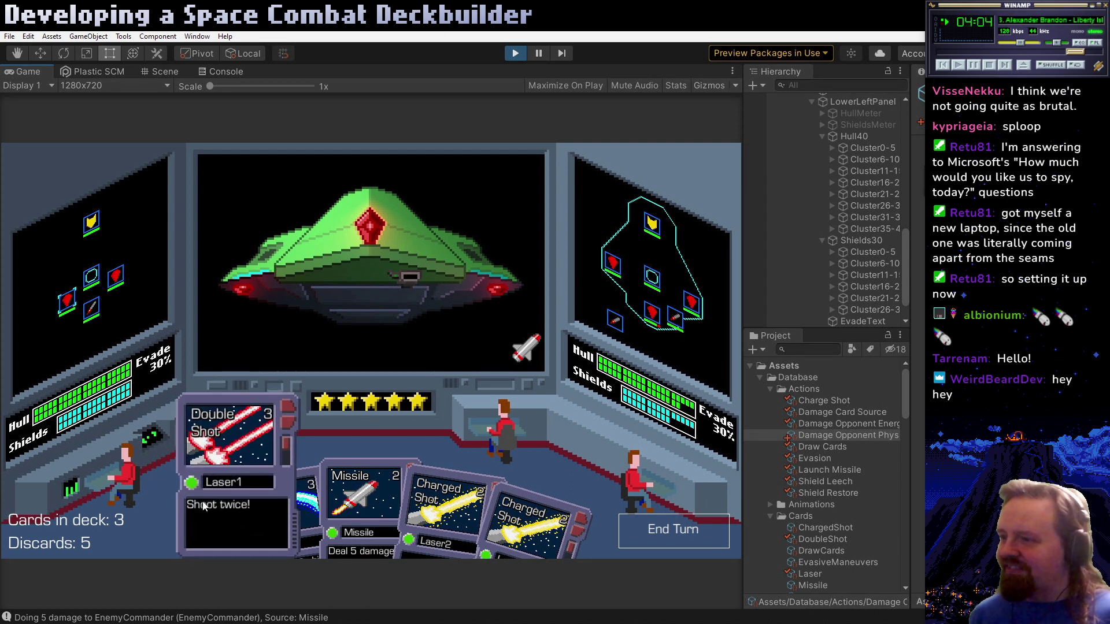
pyautogui.moveTo(207, 508); pyautogui.dragTo(426, 351)
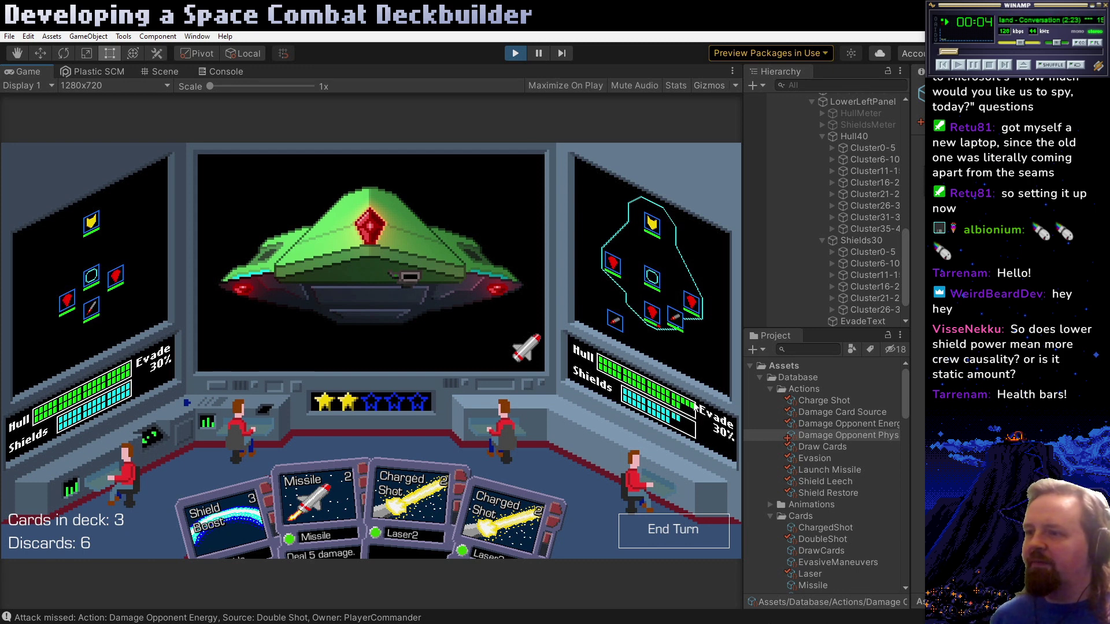
pyautogui.moveTo(543, 509); pyautogui.dragTo(495, 415)
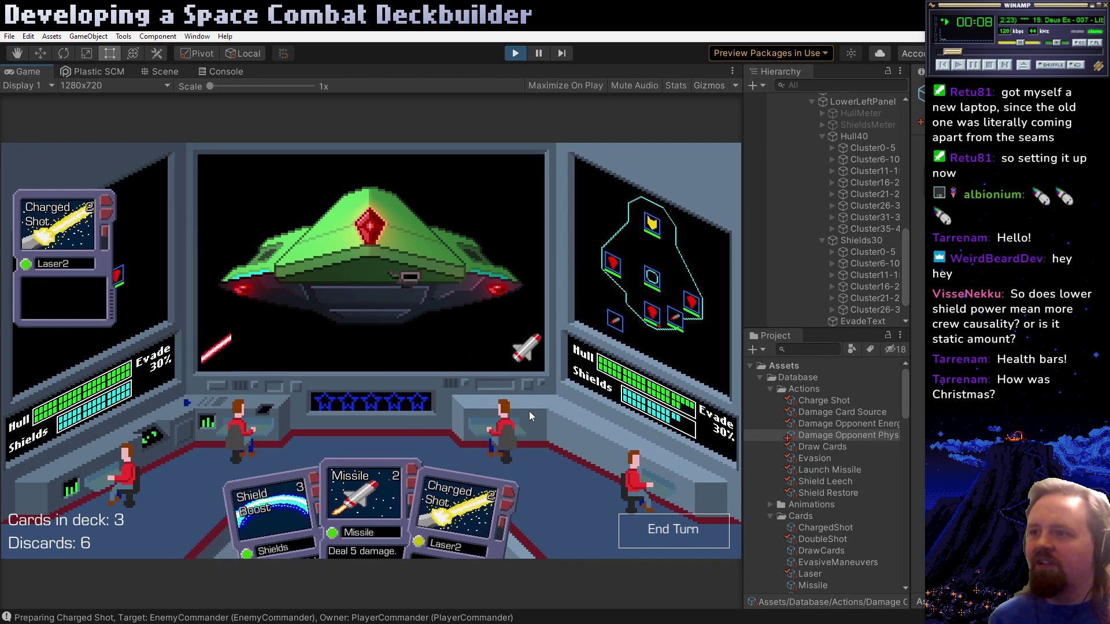
pyautogui.click(636, 520)
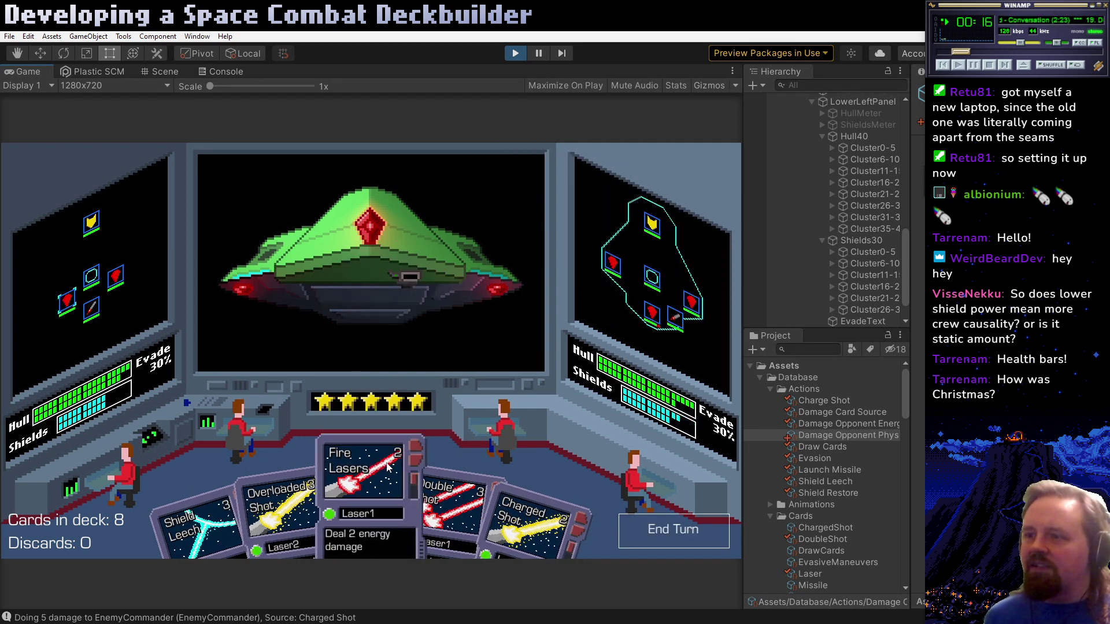
pyautogui.click(657, 544)
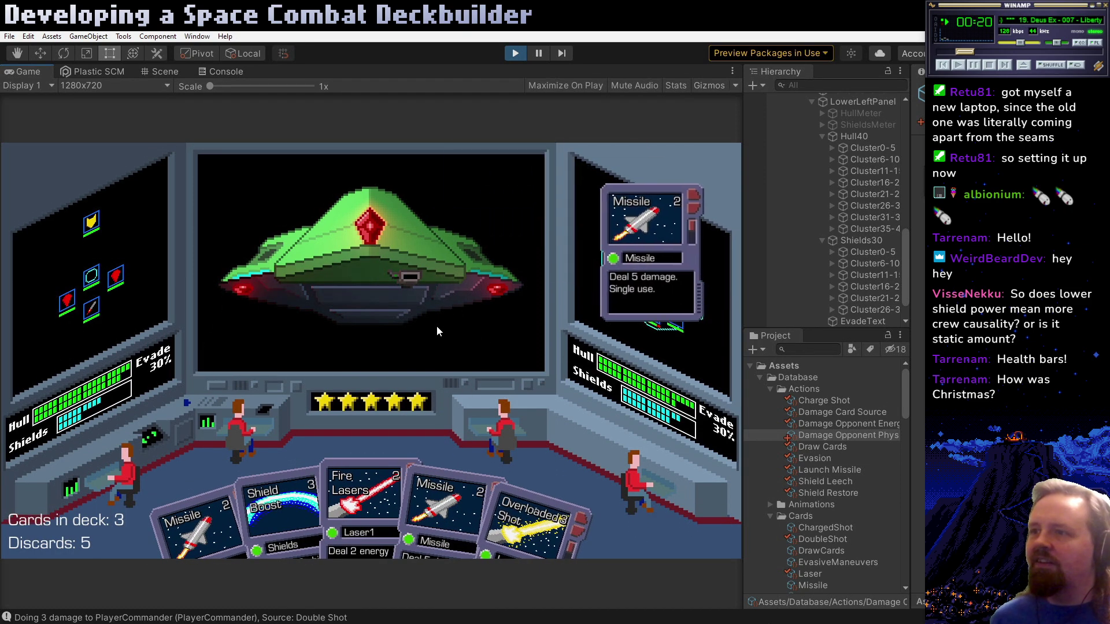
# Target the incoming enemy missile with Fire Lasers, launch a Missile at the enemy and end the turn
pyautogui.click(363, 487)
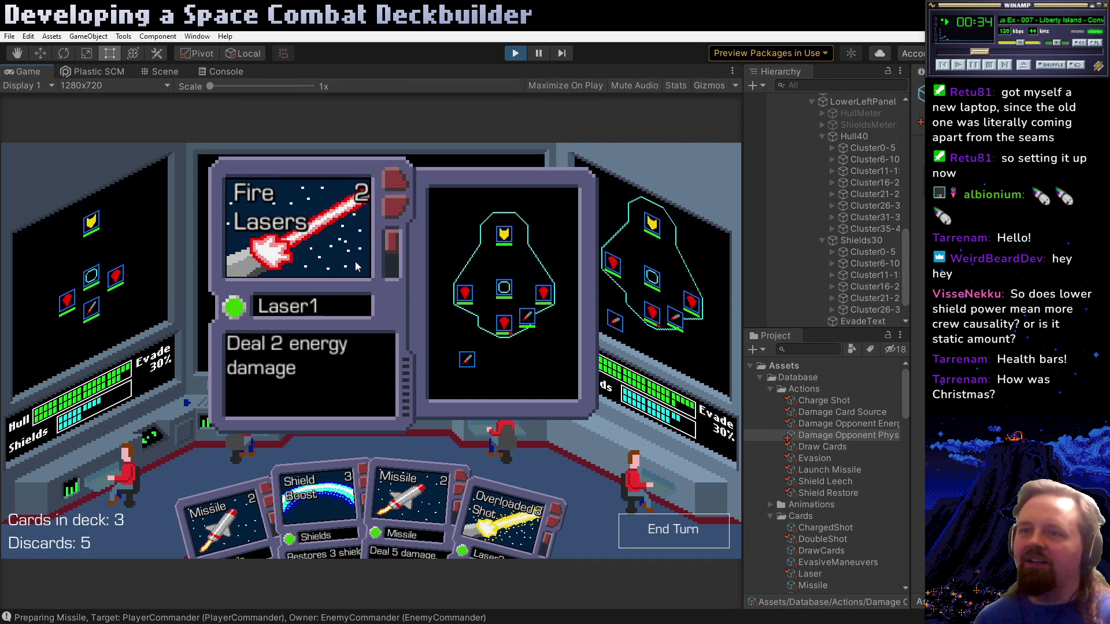
pyautogui.click(467, 360)
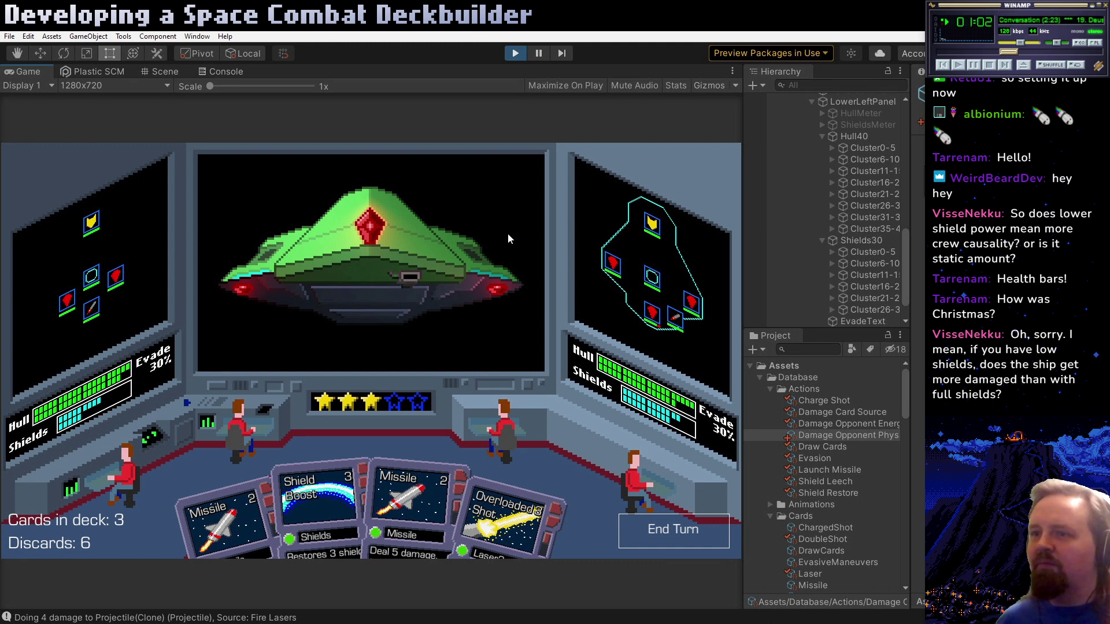
pyautogui.moveTo(396, 474)
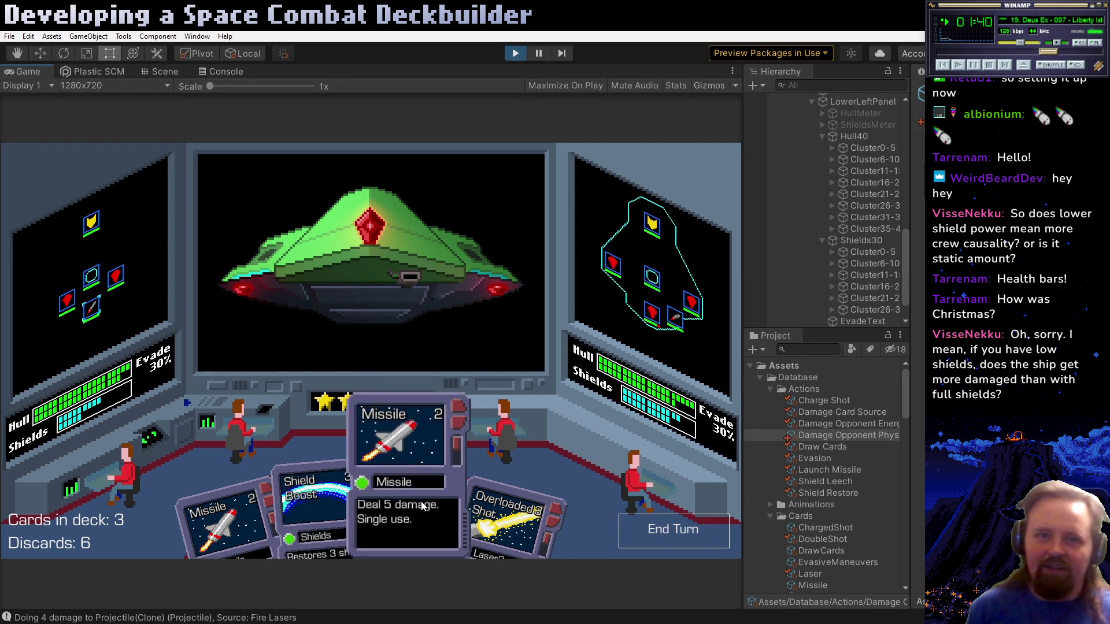
pyautogui.moveTo(411, 472); pyautogui.dragTo(414, 324)
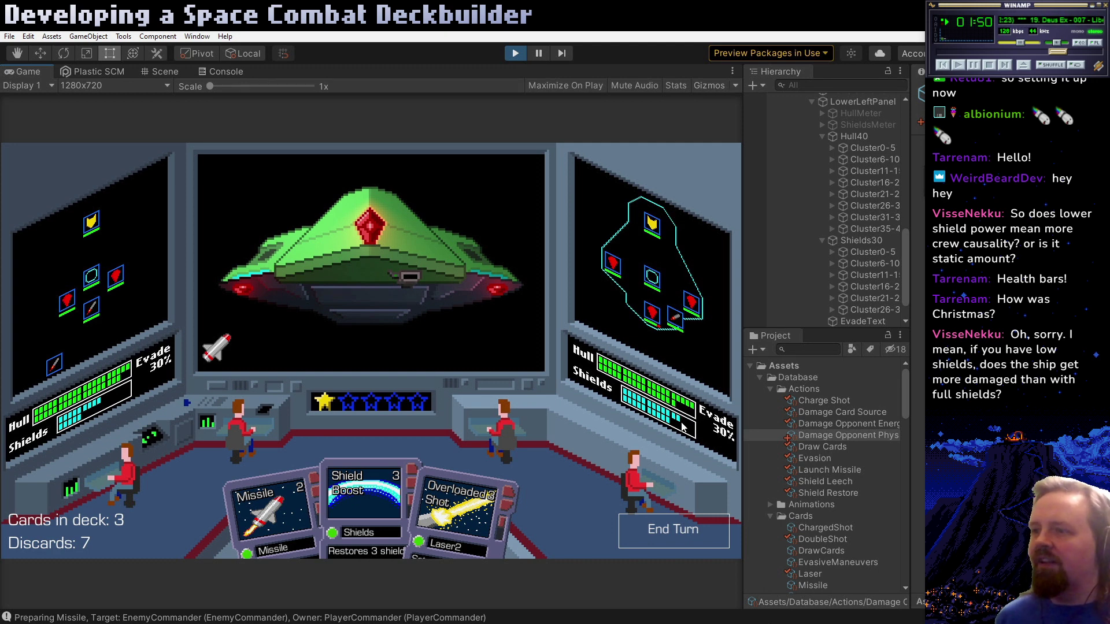
pyautogui.click(669, 526)
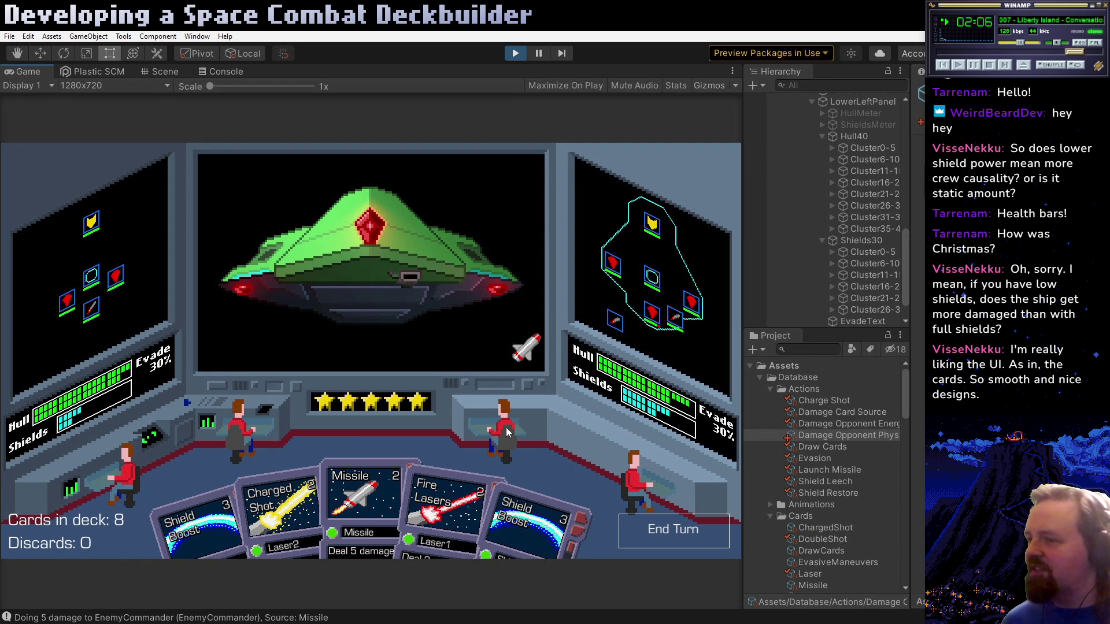
# Play Fire Lasers on the enemy's lowest laser system while leaving its missile in flight, and end the turn
pyautogui.moveTo(429, 497)
pyautogui.mouseDown()
pyautogui.moveTo(386, 304)
pyautogui.moveTo(497, 289)
pyautogui.moveTo(431, 502)
pyautogui.mouseUp()
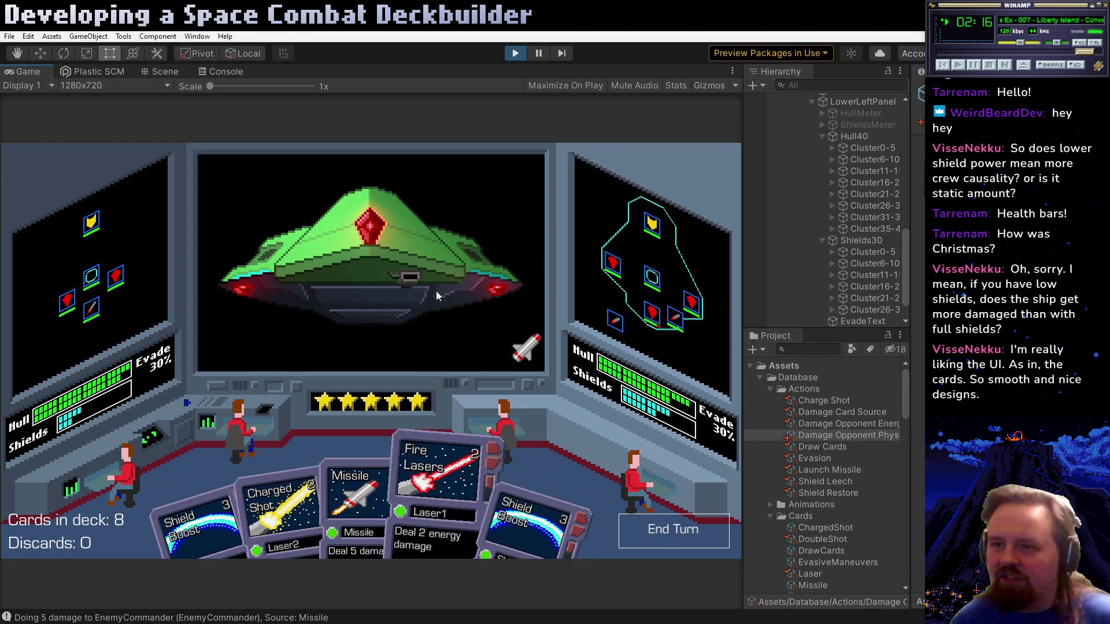
pyautogui.click(442, 377)
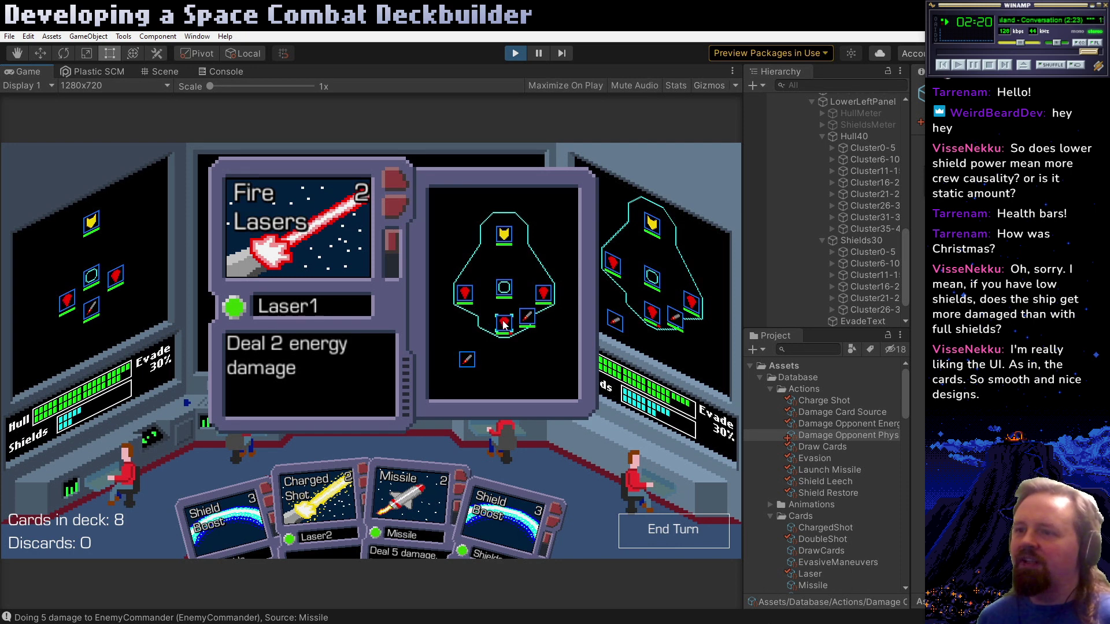
pyautogui.click(504, 323)
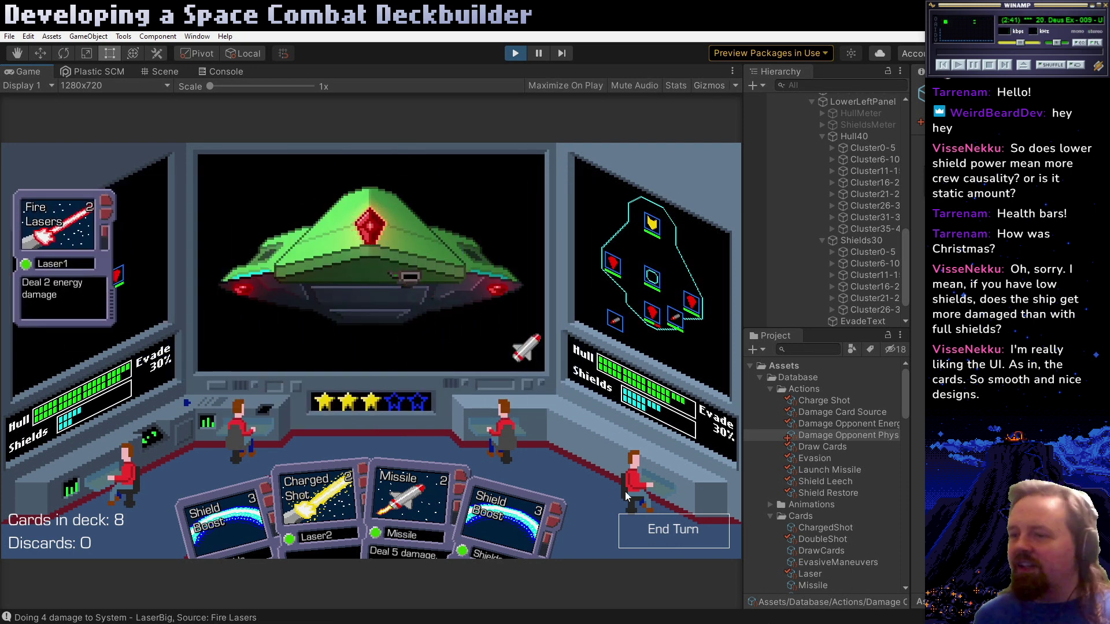
pyautogui.click(671, 530)
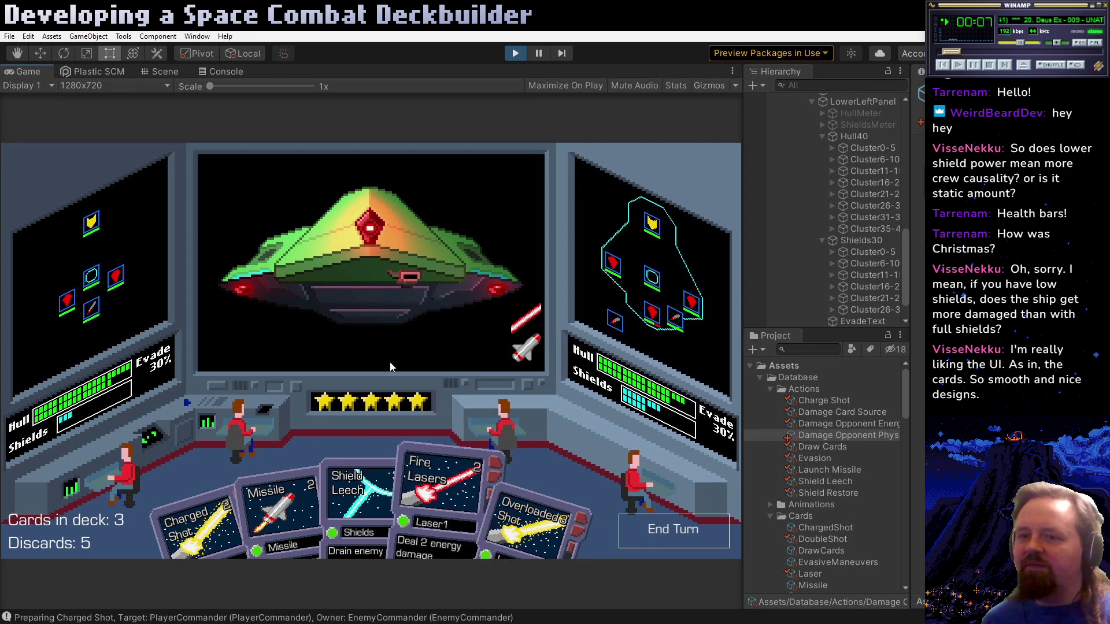
# Use another Fire Lasers card against the enemy ship's lowest laser system
pyautogui.moveTo(540, 507)
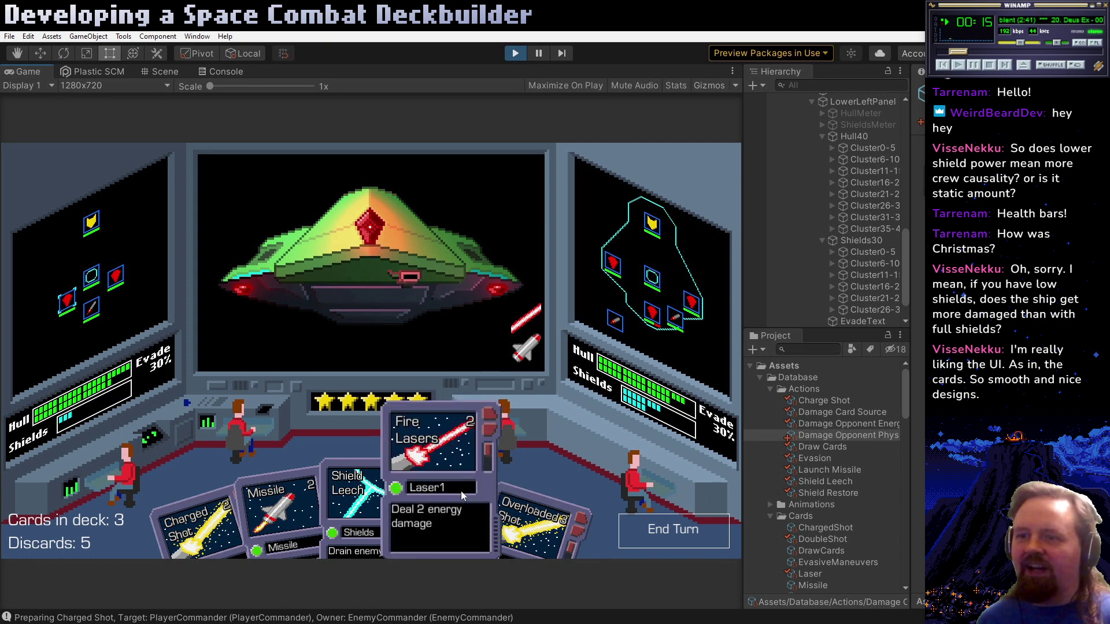
pyautogui.moveTo(460, 491); pyautogui.dragTo(356, 352)
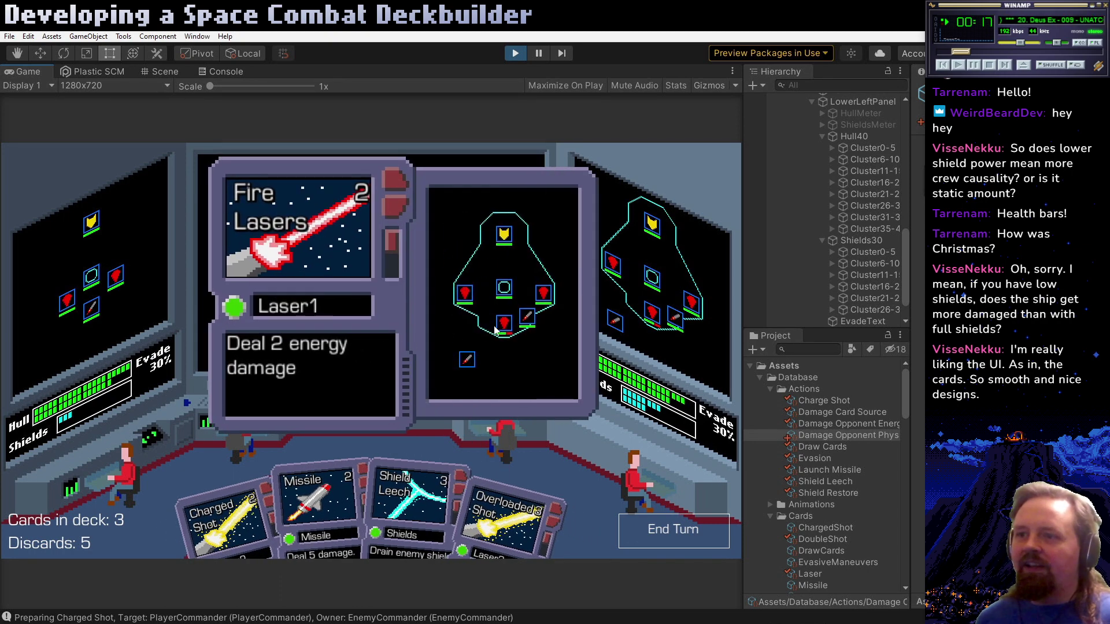
pyautogui.click(503, 325)
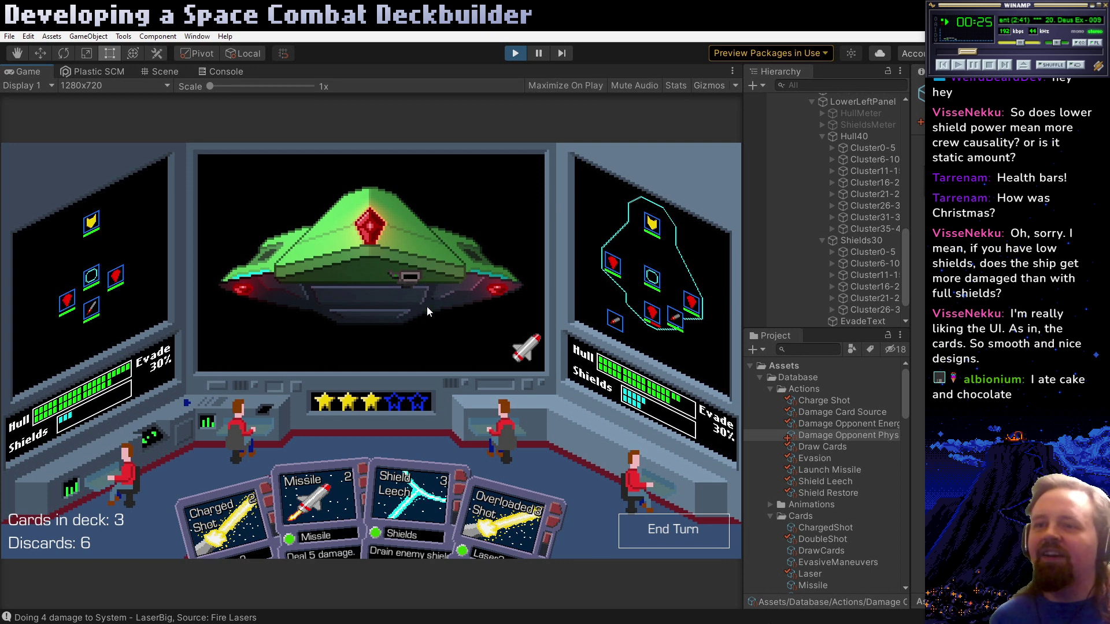
pyautogui.moveTo(370, 474)
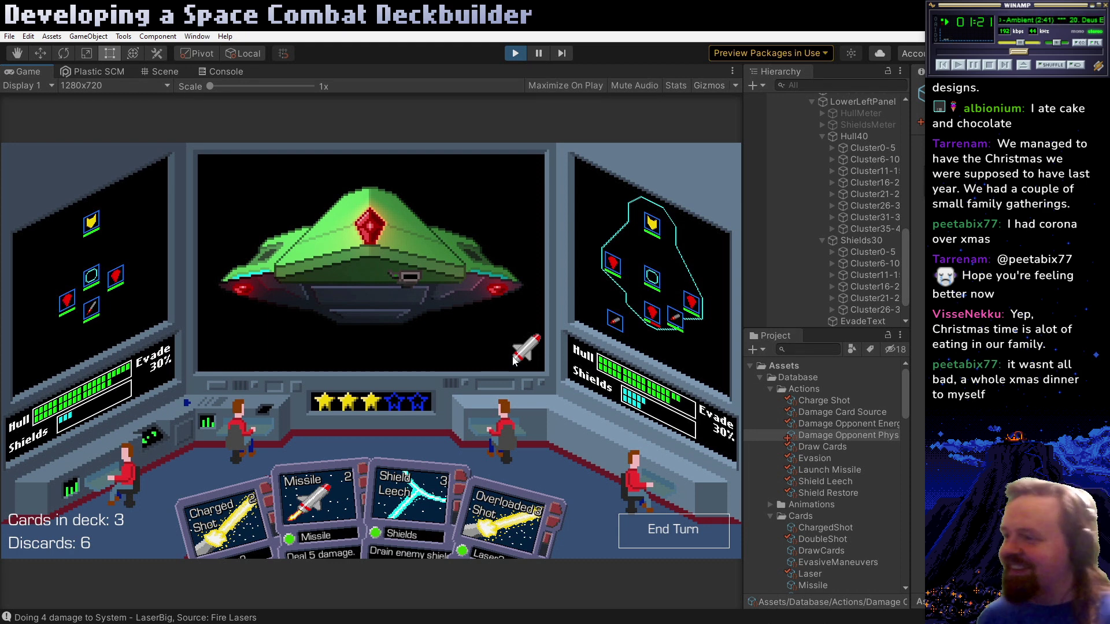
pyautogui.moveTo(327, 501)
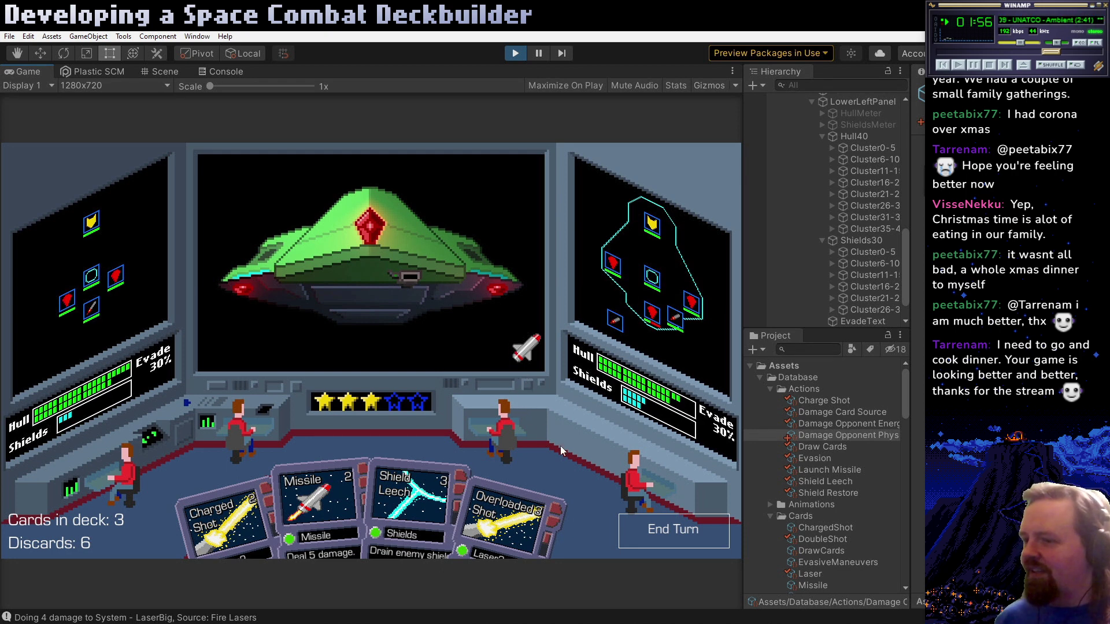
# Switch to the Playership1 sprite in Aseprite and move the colour editor off the canvas, below the drawing
pyautogui.hotkey('alt', 'Tab')
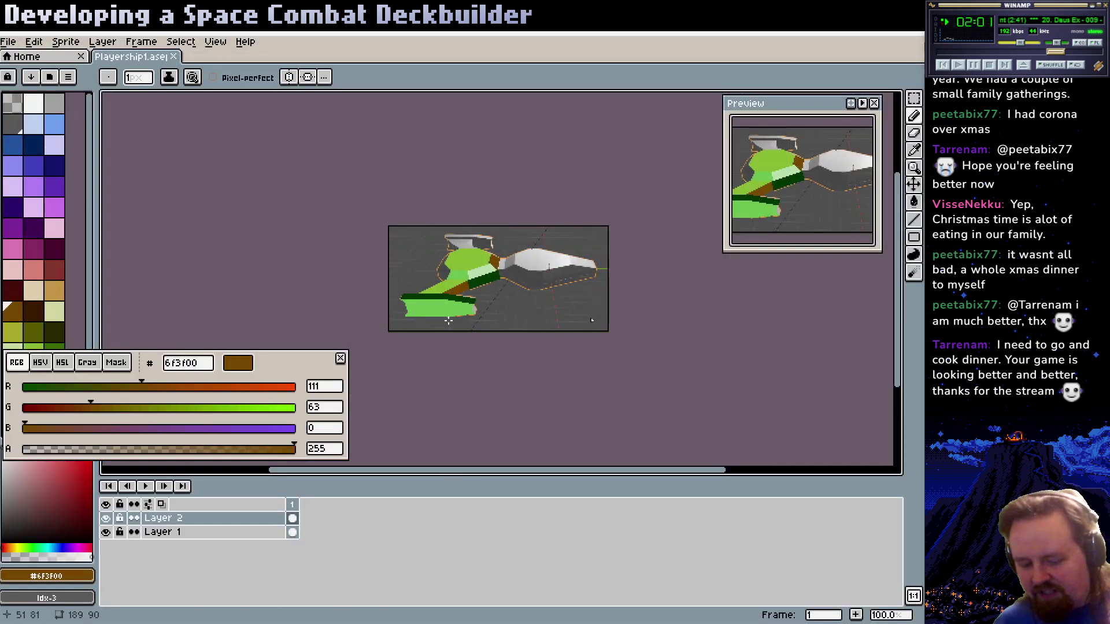
pyautogui.press('z')
pyautogui.scroll(2, 448, 320)
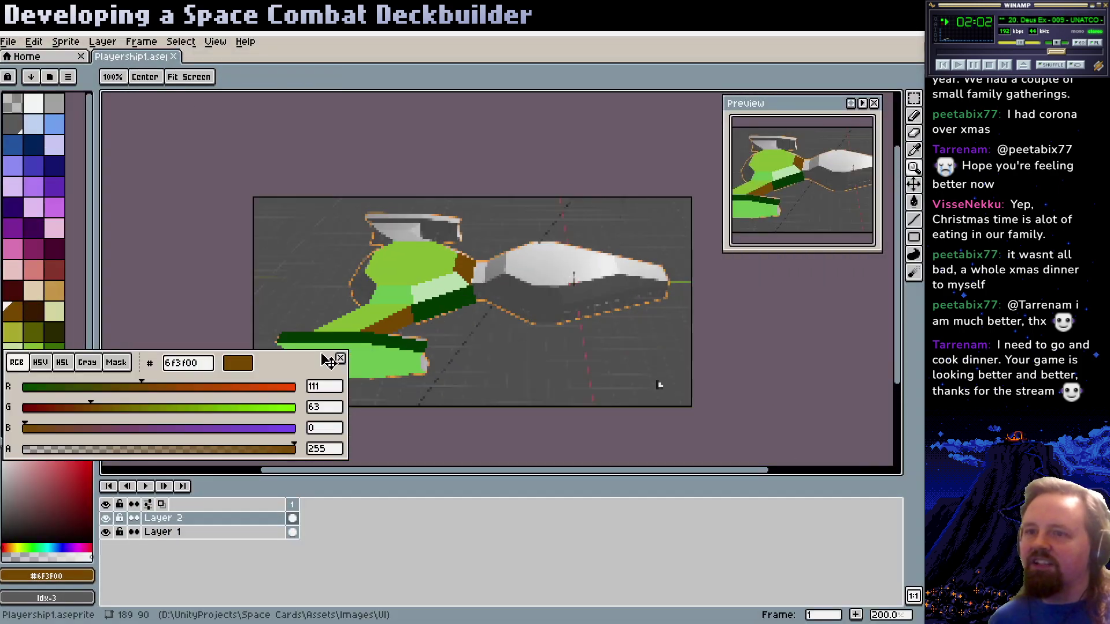
pyautogui.moveTo(329, 361); pyautogui.dragTo(625, 502)
pyautogui.scroll(2, 569, 252)
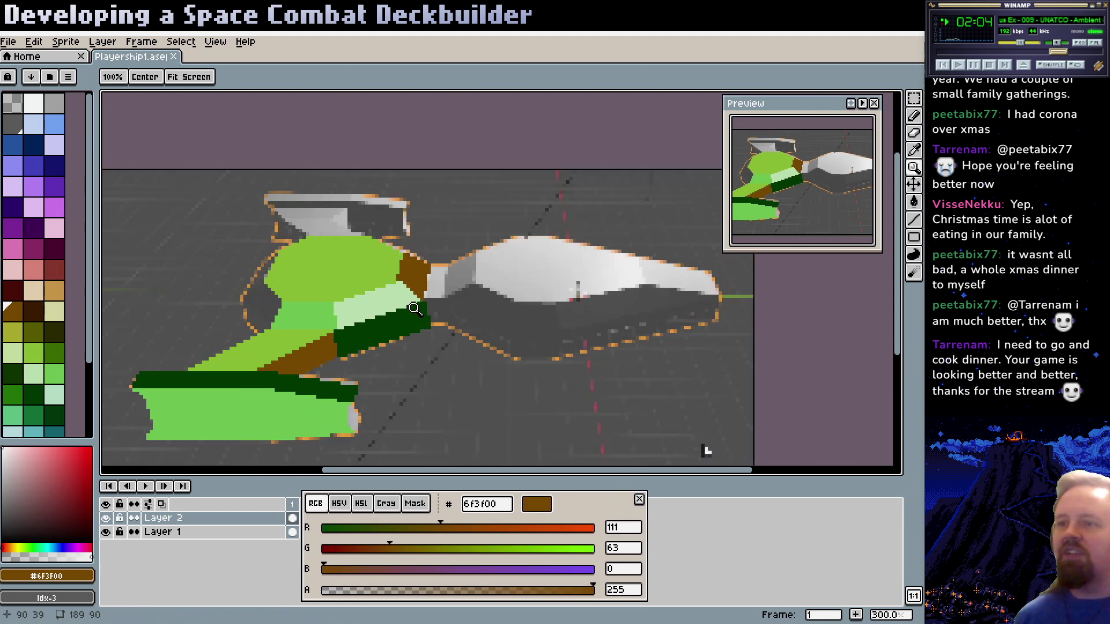
pyautogui.scroll(-1, 414, 308)
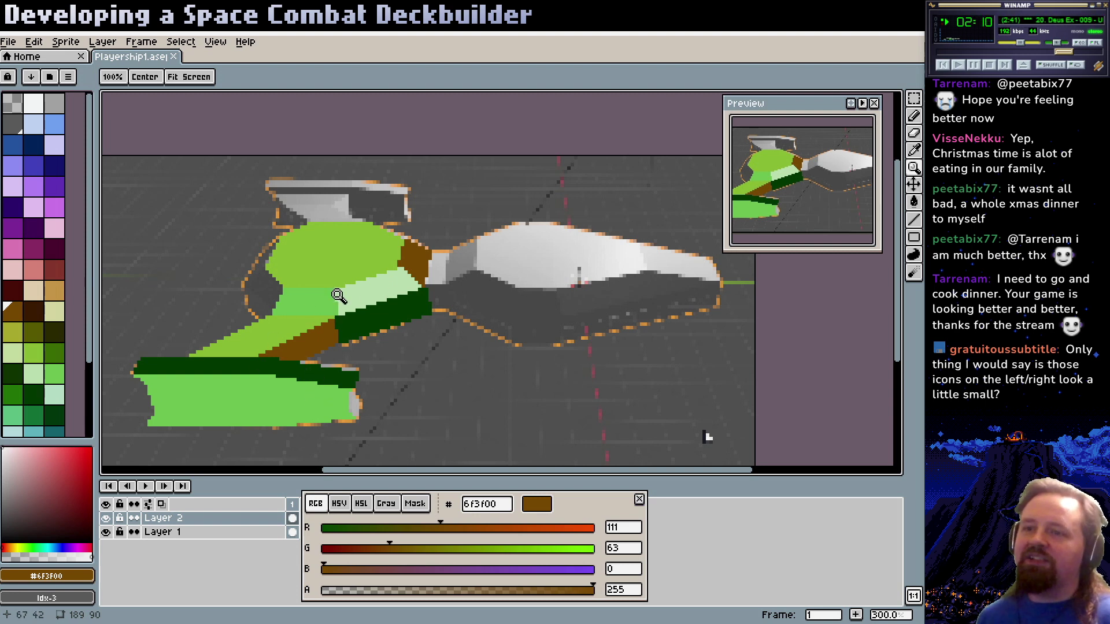
pyautogui.hscroll(-3, 370, 361)
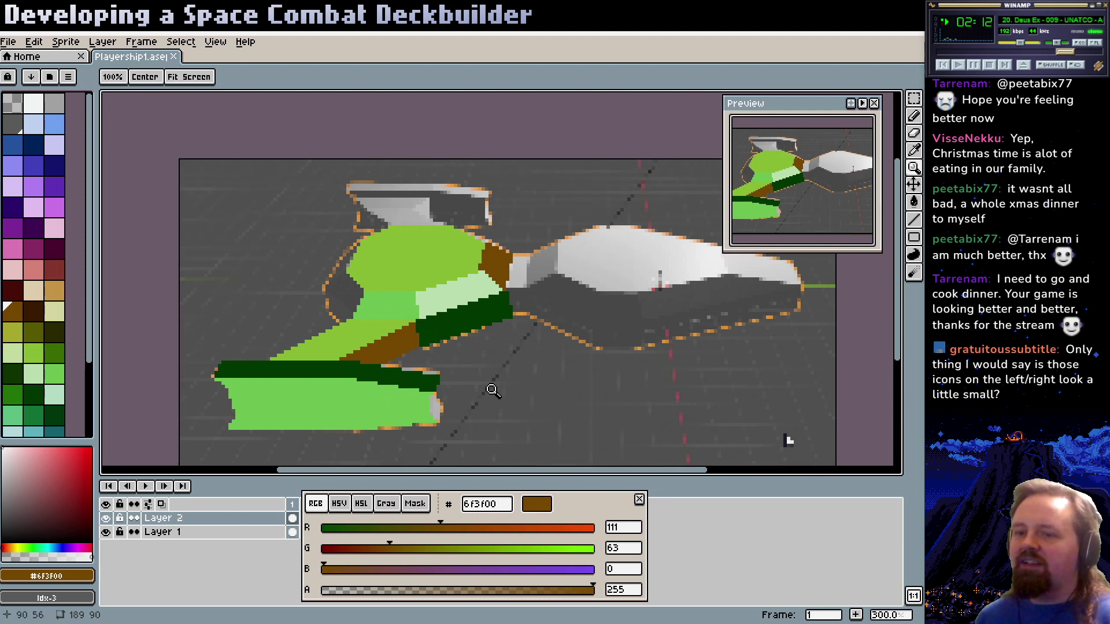
pyautogui.moveTo(346, 397); pyautogui.dragTo(334, 421)
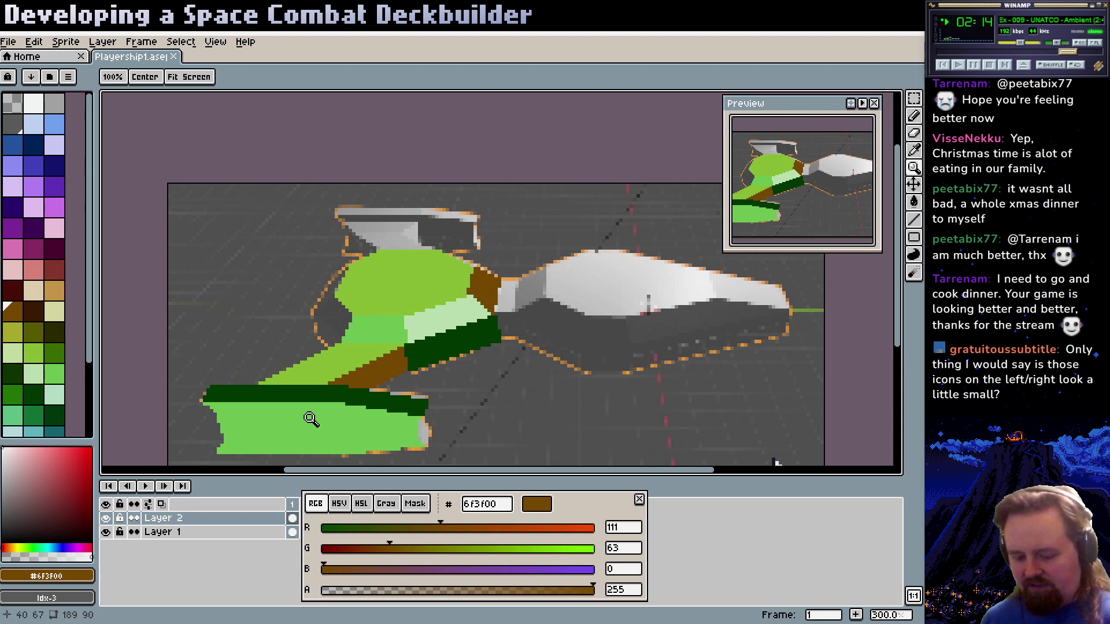
# Sample dark green 002f00 from the sprite and draw a diagonal line from the green hull's left corner down to the orange outline
pyautogui.press('b')
pyautogui.keyDown('alt'); pyautogui.click(311, 420); pyautogui.keyUp('alt')
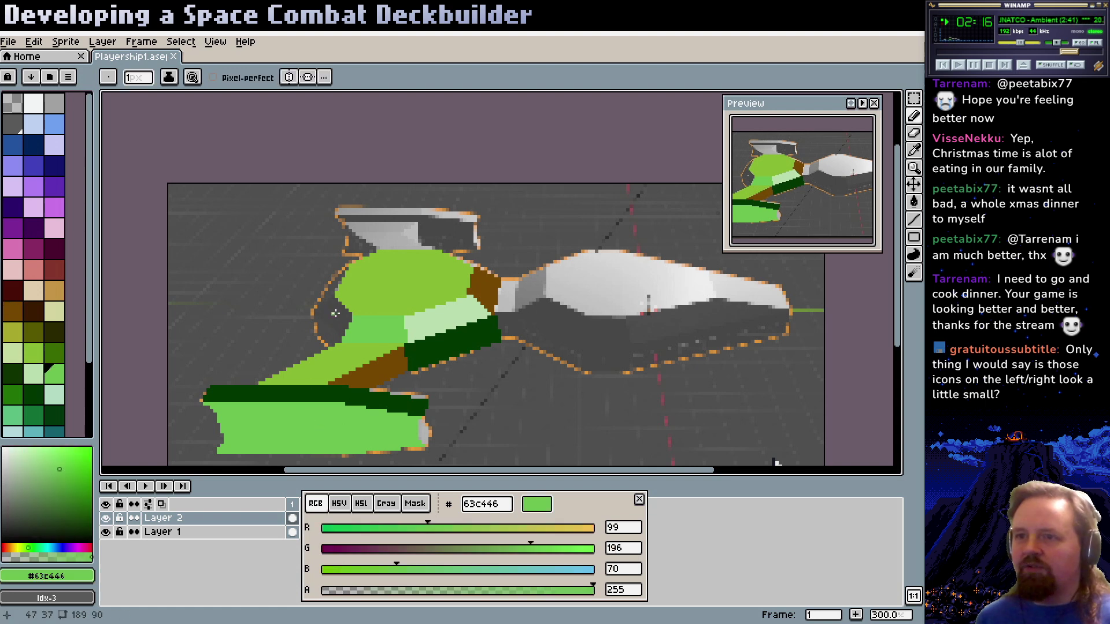
pyautogui.scroll(4, 339, 312)
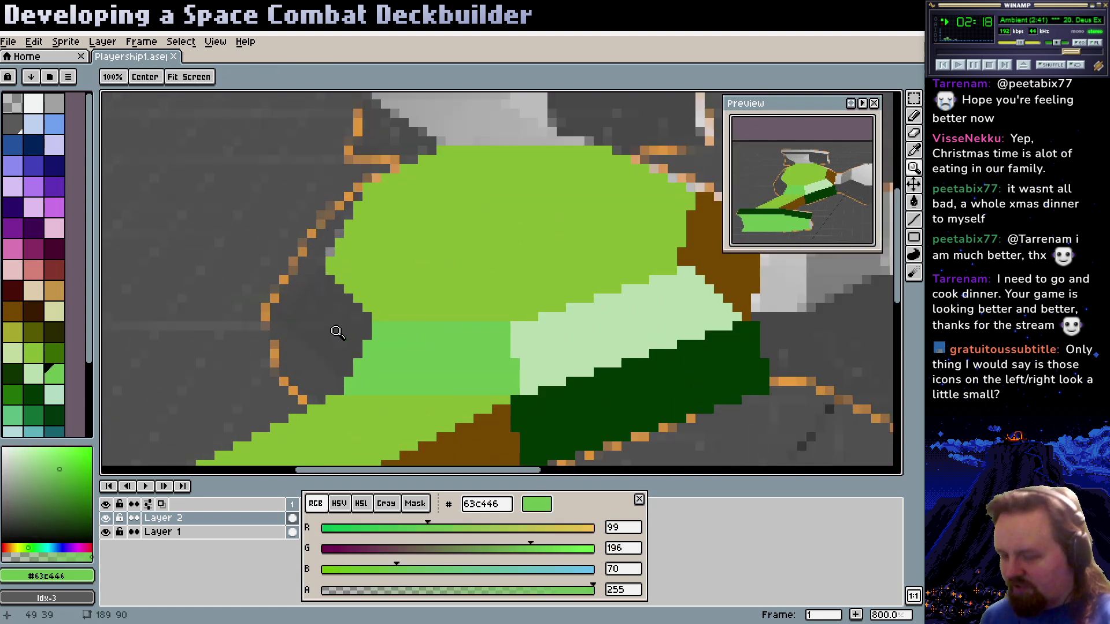
pyautogui.press('l')
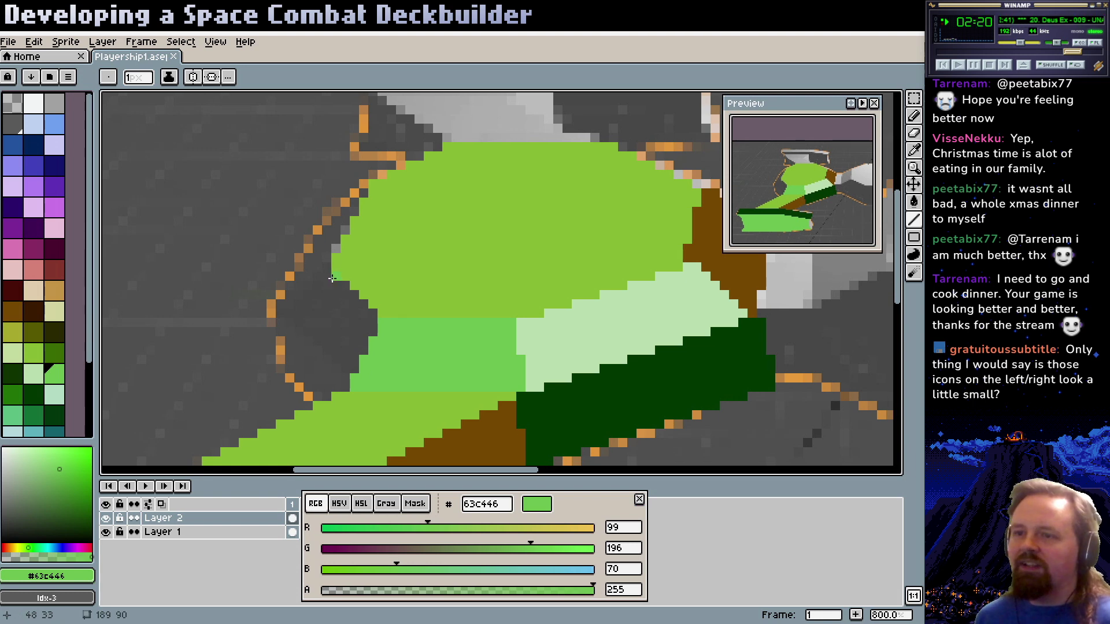
pyautogui.keyDown('alt'); pyautogui.click(416, 396); pyautogui.keyUp('alt')
pyautogui.click(445, 329)
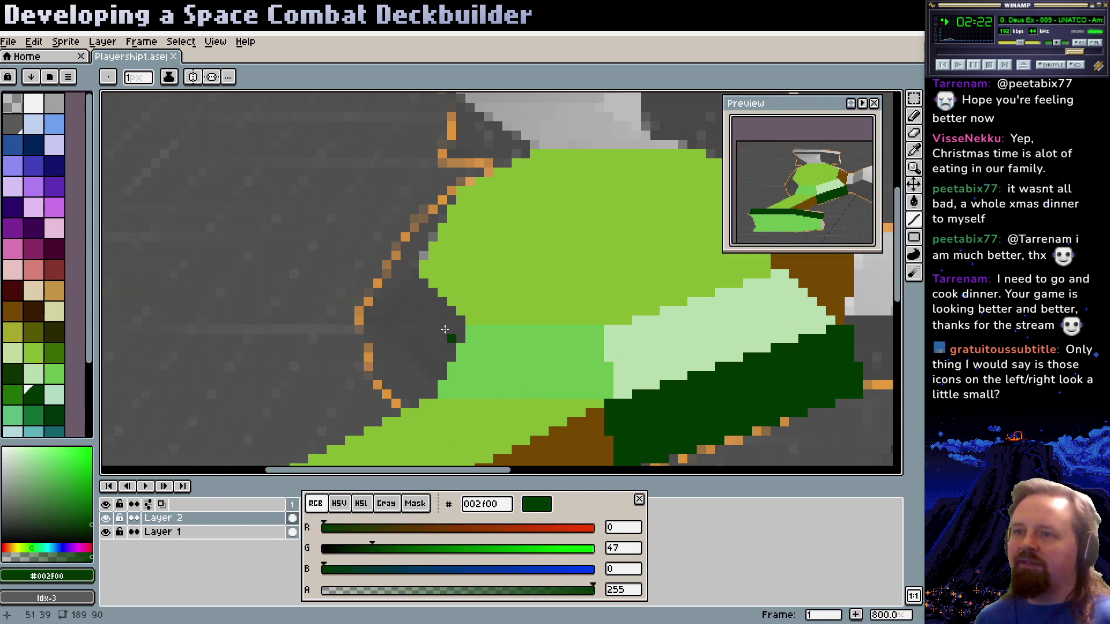
pyautogui.moveTo(423, 284); pyautogui.dragTo(373, 343)
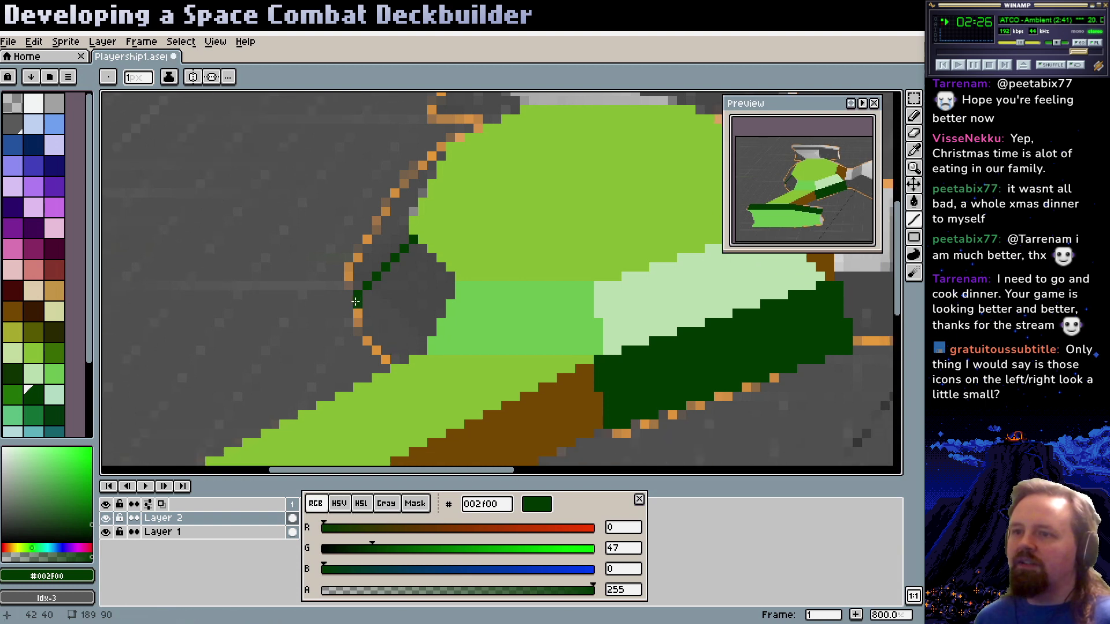
# Close the lower edge of the hull's left corner facet with a 002f00 line and fill the facet dark green
pyautogui.moveTo(355, 301)
pyautogui.mouseDown()
pyautogui.moveTo(393, 349)
pyautogui.moveTo(422, 353)
pyautogui.mouseUp()
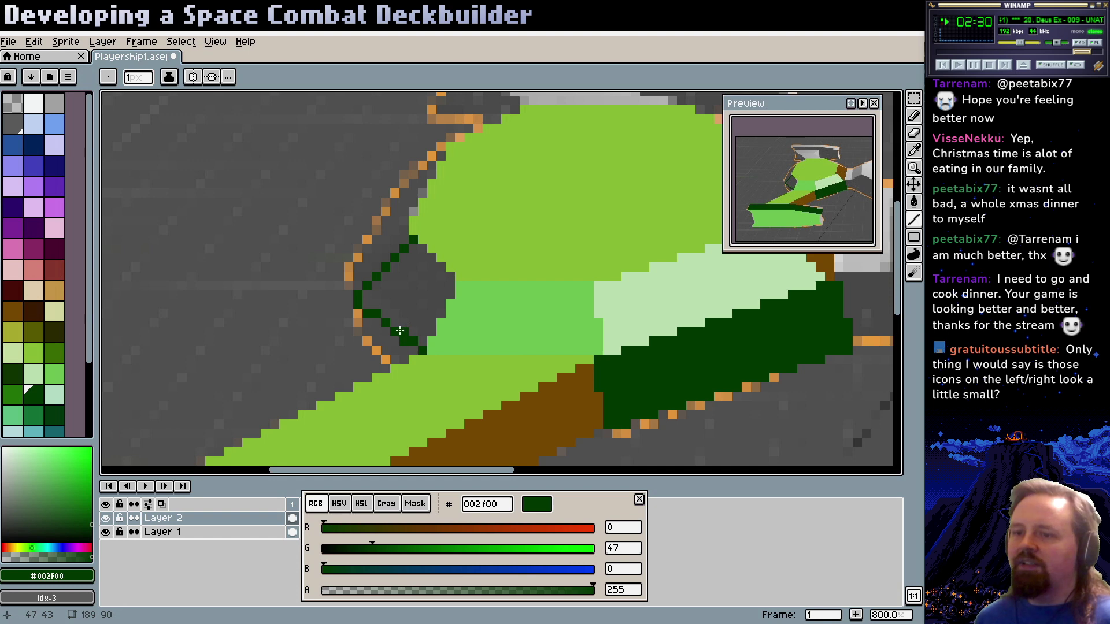
pyautogui.press('g')
pyautogui.click(404, 322)
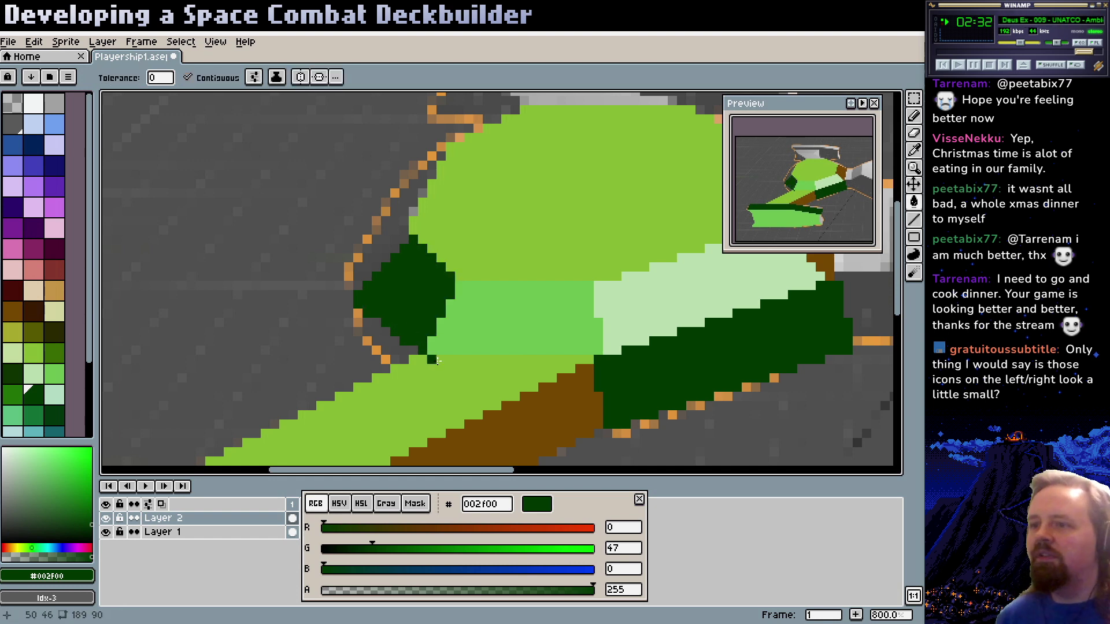
# Sample light green bce6ae, trace the orange outline below the dark green facet and fill the narrow strip, keeping the facet itself dark green
pyautogui.hscroll(2, 437, 361)
pyautogui.keyDown('alt'); pyautogui.click(612, 268); pyautogui.keyUp('alt')
pyautogui.scroll(1, 463, 289)
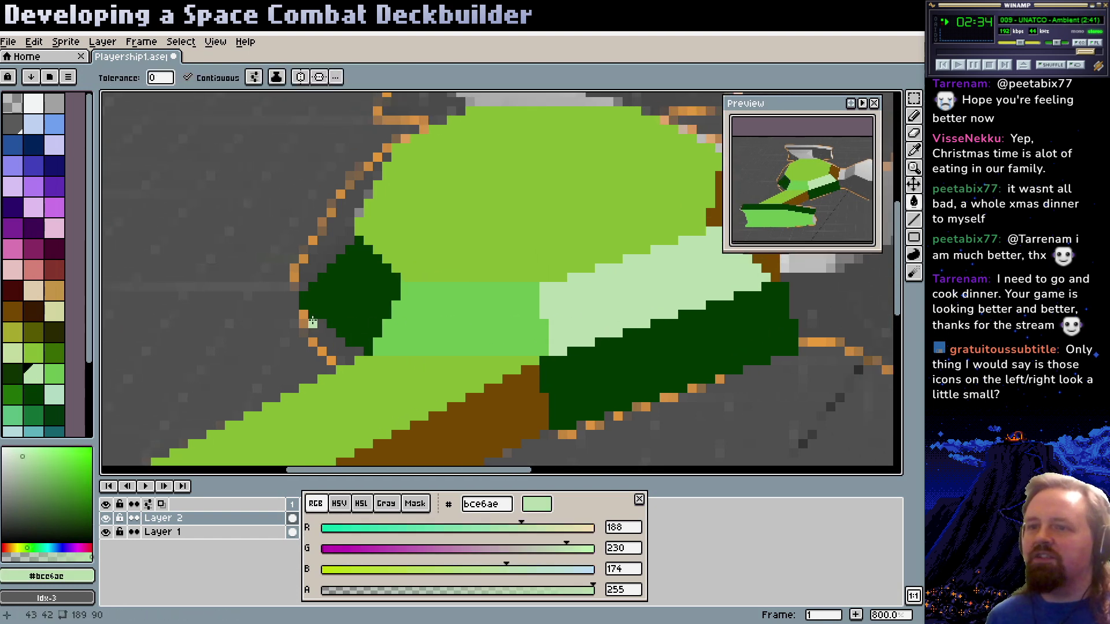
pyautogui.click(304, 322)
pyautogui.hotkey('ctrl', 'z')
pyautogui.press('l')
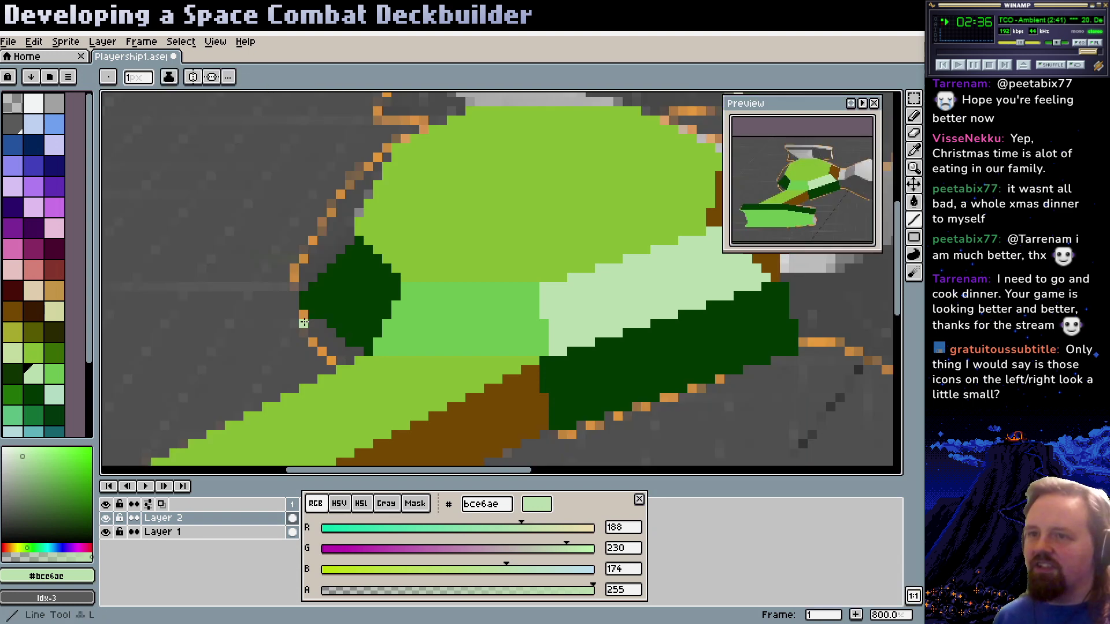
pyautogui.moveTo(304, 313); pyautogui.dragTo(322, 351)
pyautogui.press('g')
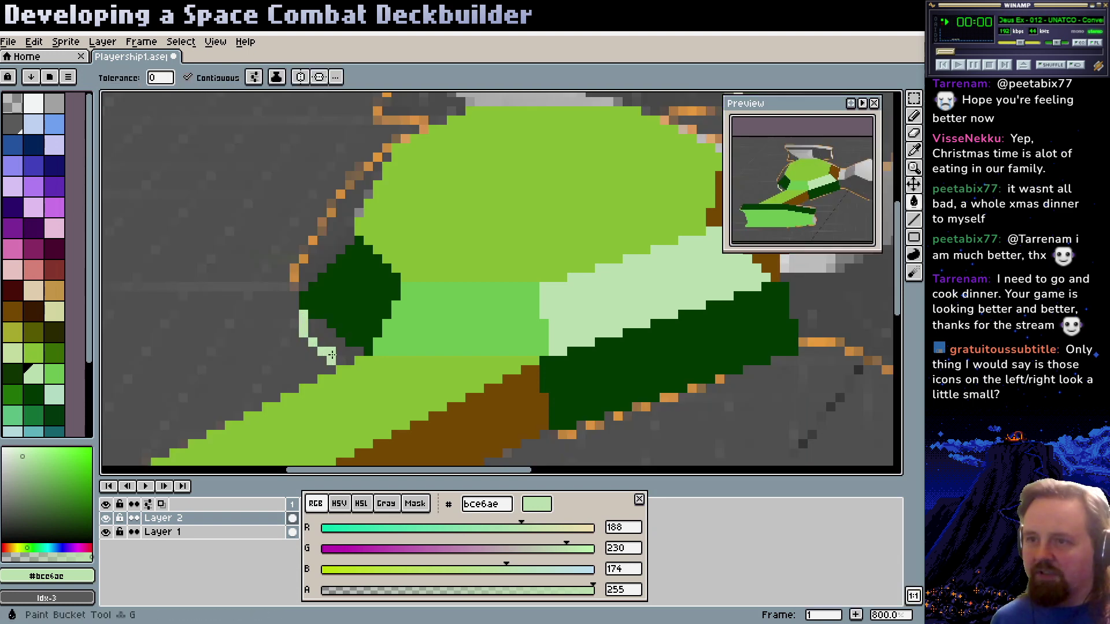
pyautogui.click(332, 355)
pyautogui.click(315, 317)
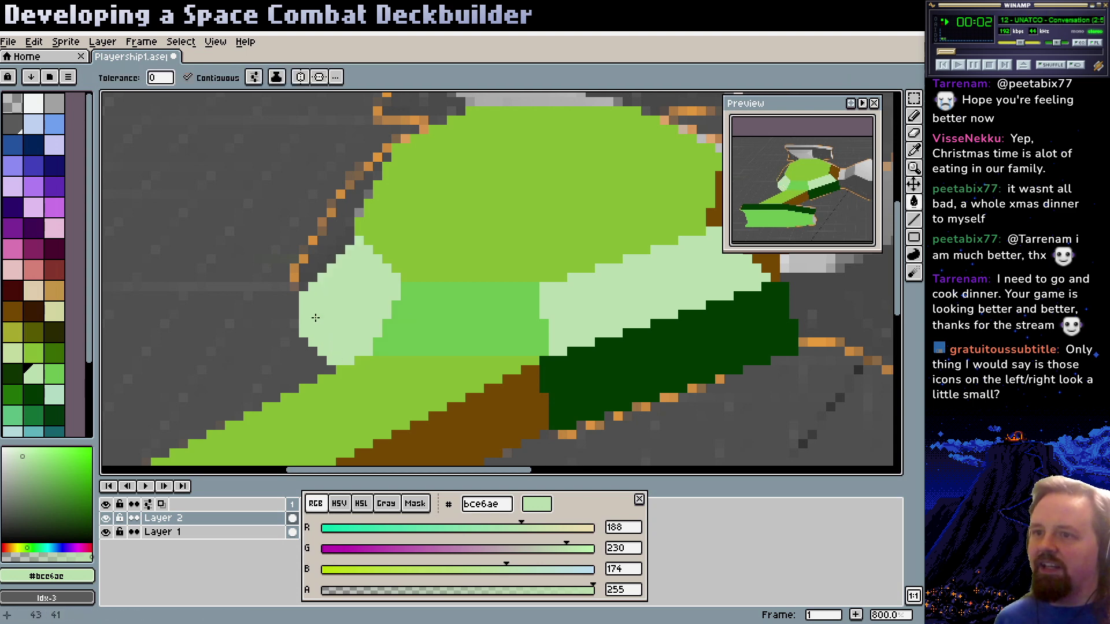
pyautogui.hotkey('ctrl', 'z')
# Touch up the edge between the light green strip and the dark green facet with bce6ae lines
pyautogui.press('l')
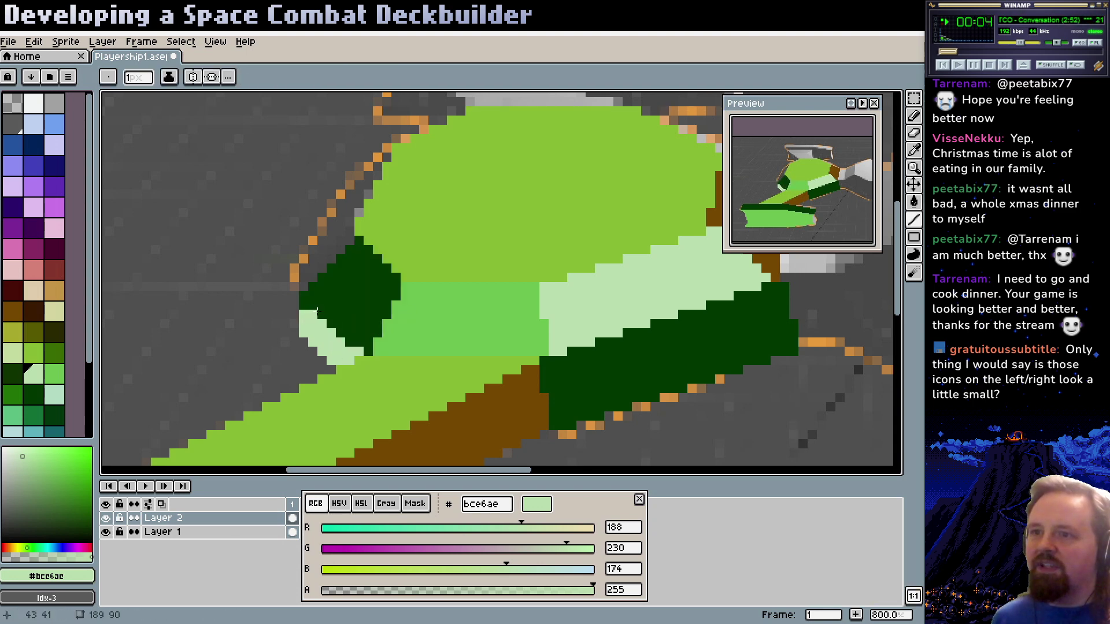
pyautogui.moveTo(365, 319); pyautogui.dragTo(359, 371)
pyautogui.moveTo(311, 311); pyautogui.dragTo(319, 341)
pyautogui.moveTo(432, 385); pyautogui.dragTo(394, 327)
pyautogui.keyDown('alt'); pyautogui.click(394, 327); pyautogui.keyUp('alt')
pyautogui.keyDown('alt'); pyautogui.click(538, 313); pyautogui.keyUp('alt')
pyautogui.moveTo(282, 304); pyautogui.dragTo(303, 383)
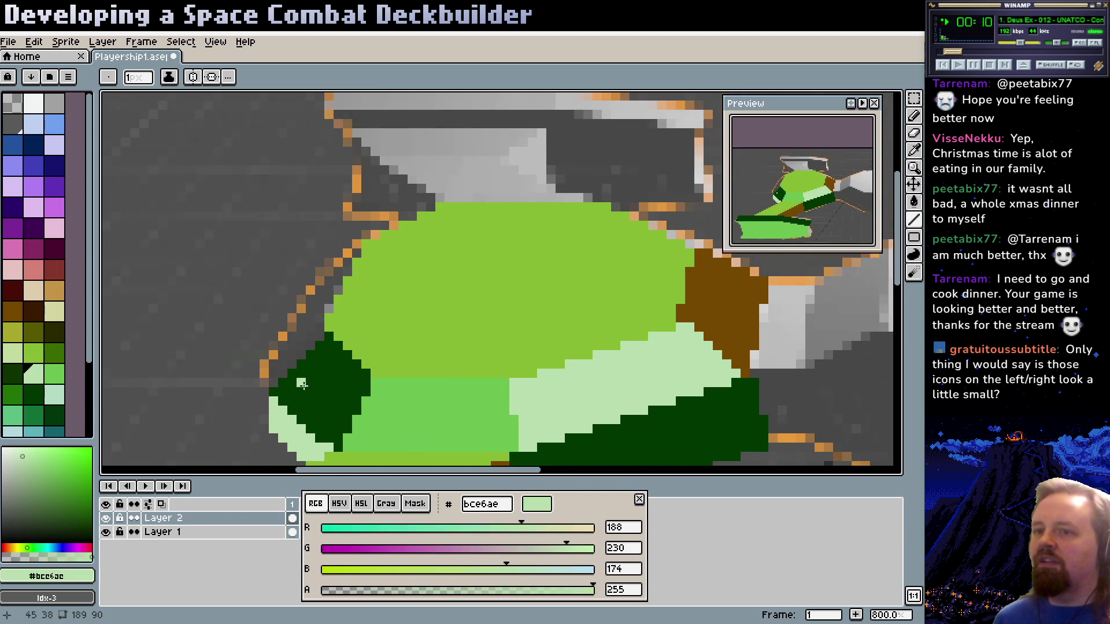
pyautogui.moveTo(468, 364); pyautogui.dragTo(335, 355)
# Sample brown 6f3f00, trace the orange outline along the hull's upper-left side and fill the gap beside the green hull
pyautogui.keyDown('alt'); pyautogui.click(520, 266); pyautogui.keyUp('alt')
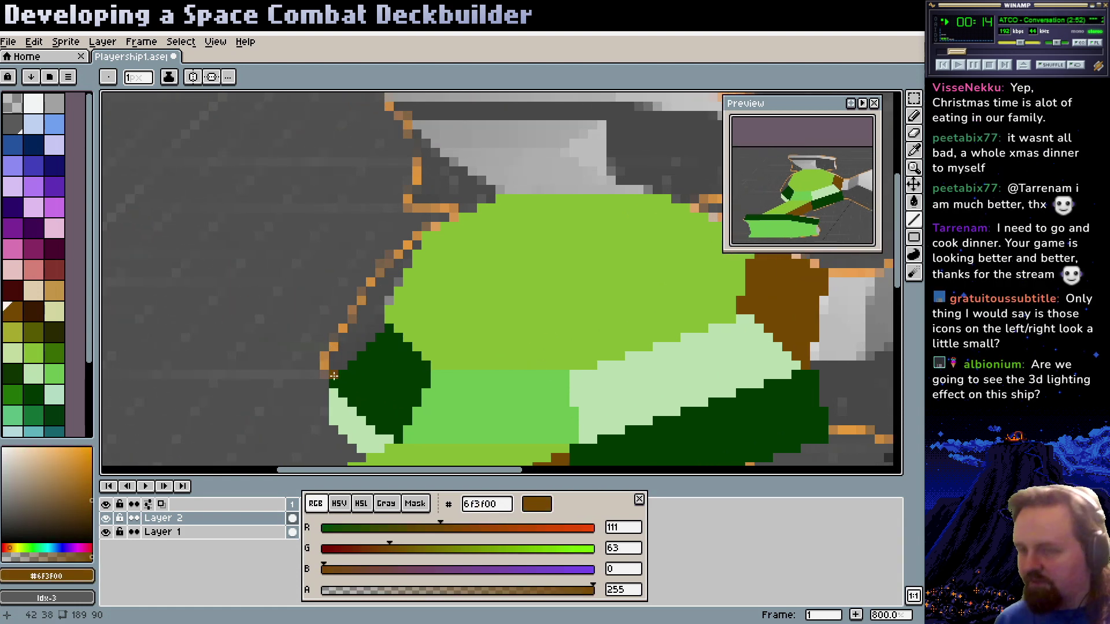
pyautogui.press('l')
pyautogui.moveTo(418, 234); pyautogui.dragTo(327, 360)
pyautogui.scroll(1, 373, 328)
pyautogui.press('g')
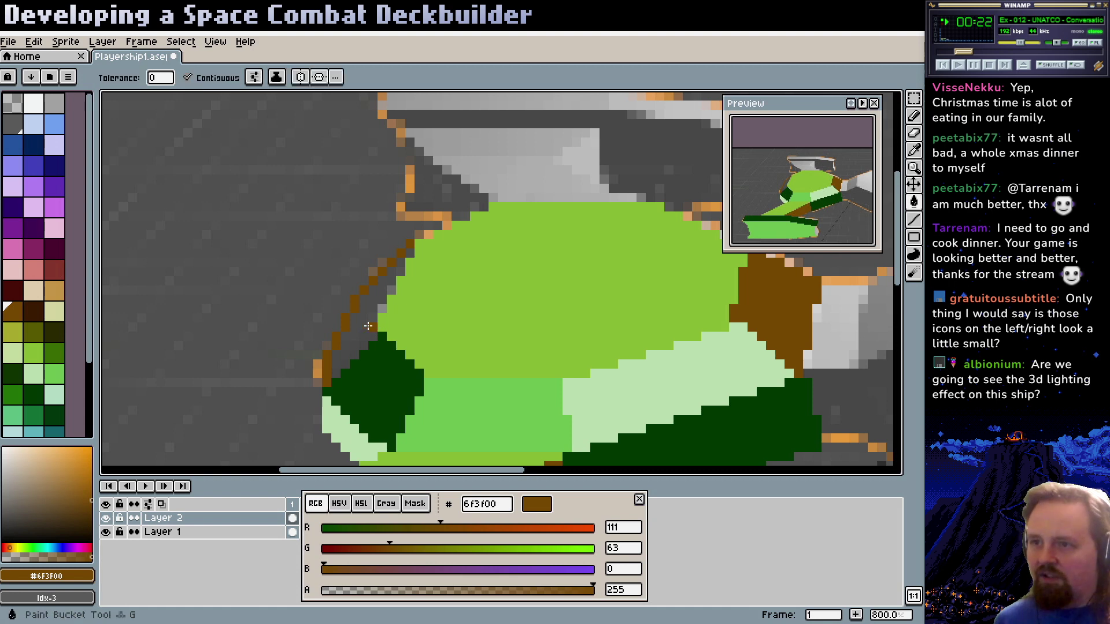
pyautogui.click(382, 307)
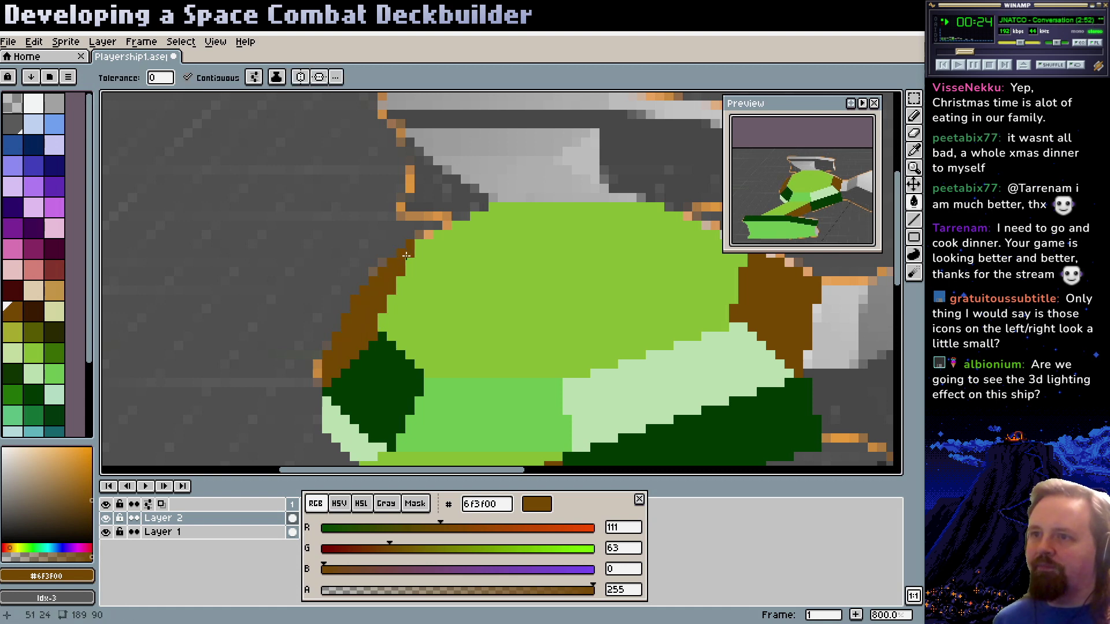
# Examine the ship's coloured hull, lower wing and uncoloured grey right-hand section at 400% zoom
pyautogui.press('z')
pyautogui.scroll(-3, 422, 310)
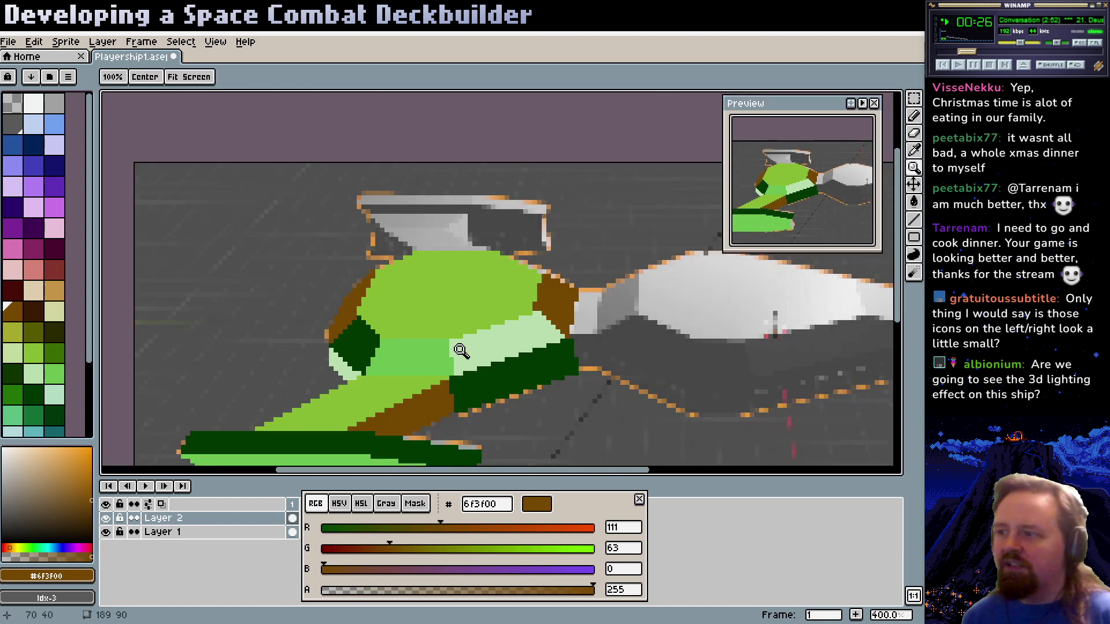
pyautogui.moveTo(461, 351); pyautogui.dragTo(424, 334)
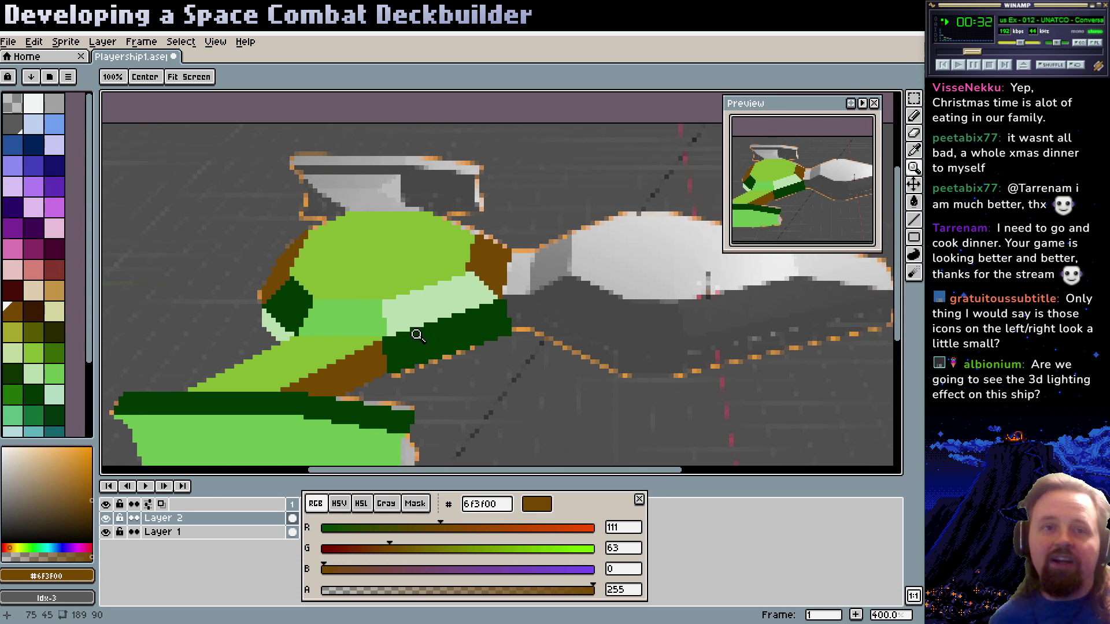
pyautogui.hscroll(2, 396, 298)
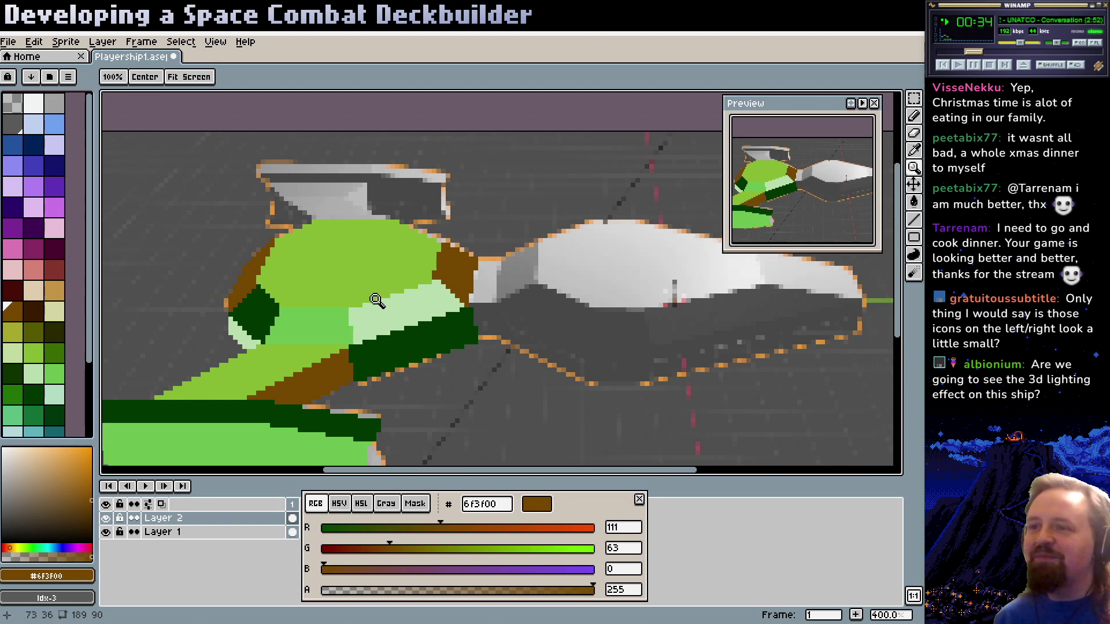
pyautogui.moveTo(310, 297); pyautogui.dragTo(345, 312)
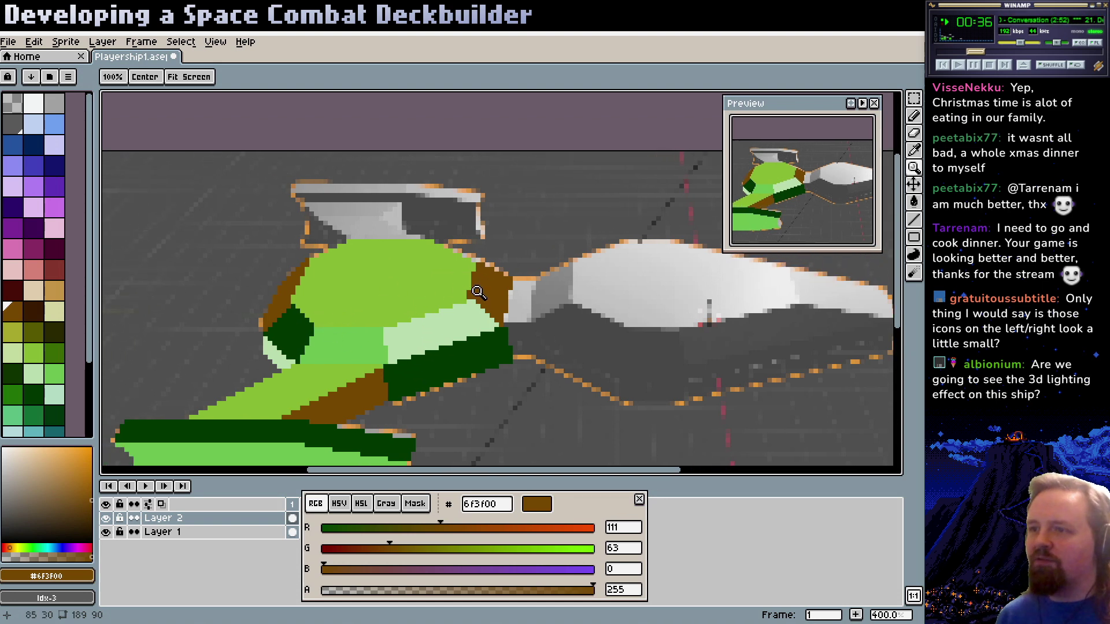
pyautogui.hscroll(6, 478, 293)
pyautogui.hscroll(-8, 386, 366)
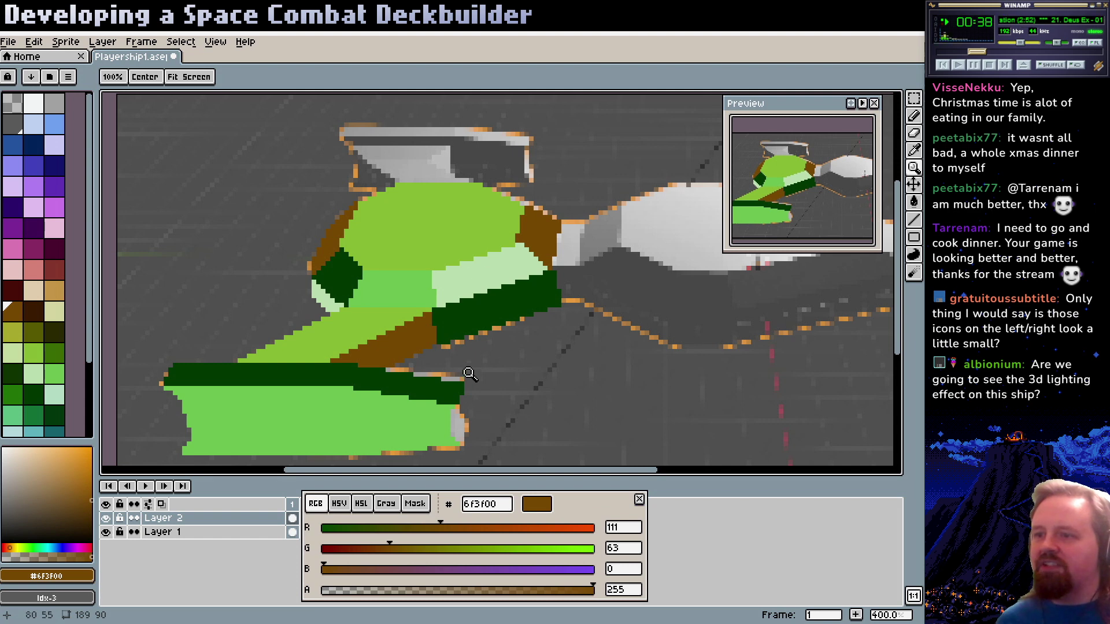
pyautogui.moveTo(470, 372); pyautogui.dragTo(374, 301)
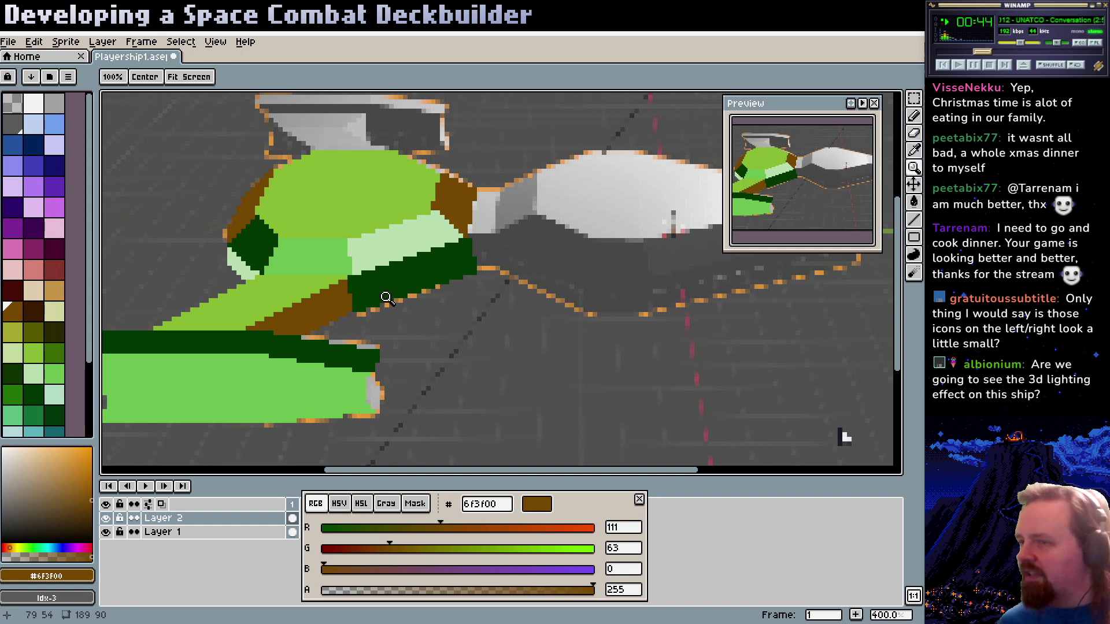
pyautogui.hscroll(-4, 408, 323)
pyautogui.scroll(2, 408, 312)
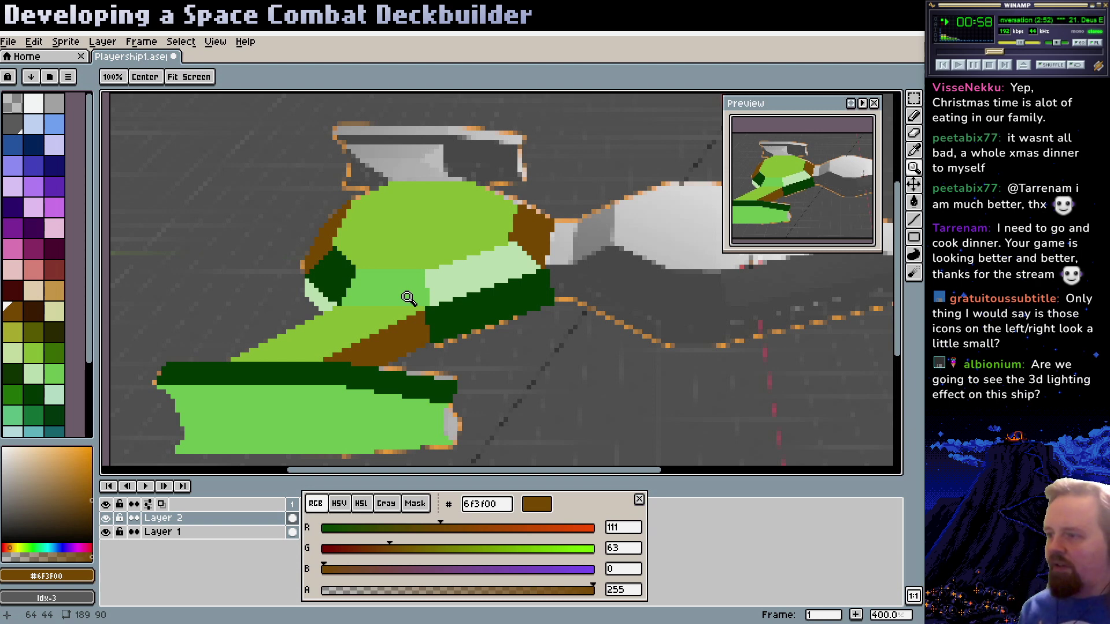
pyautogui.scroll(-2, 413, 306)
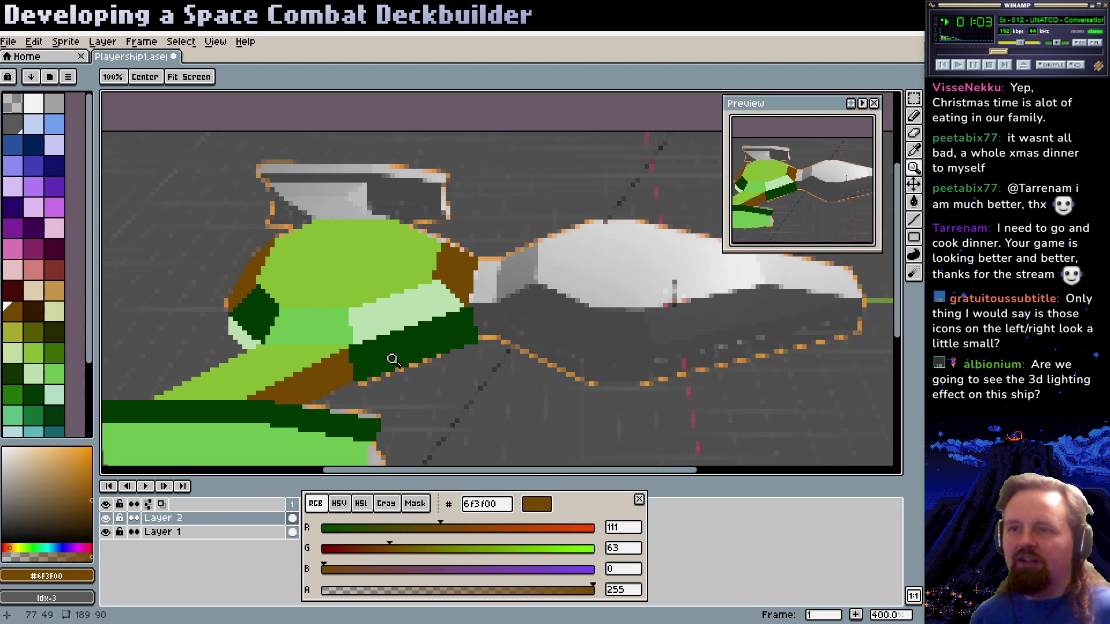
pyautogui.hscroll(-2, 424, 321)
# Sample green 81ba28, outline the small dark grey block right of the hull's dark green band with the pencil and fill it
pyautogui.click(492, 313)
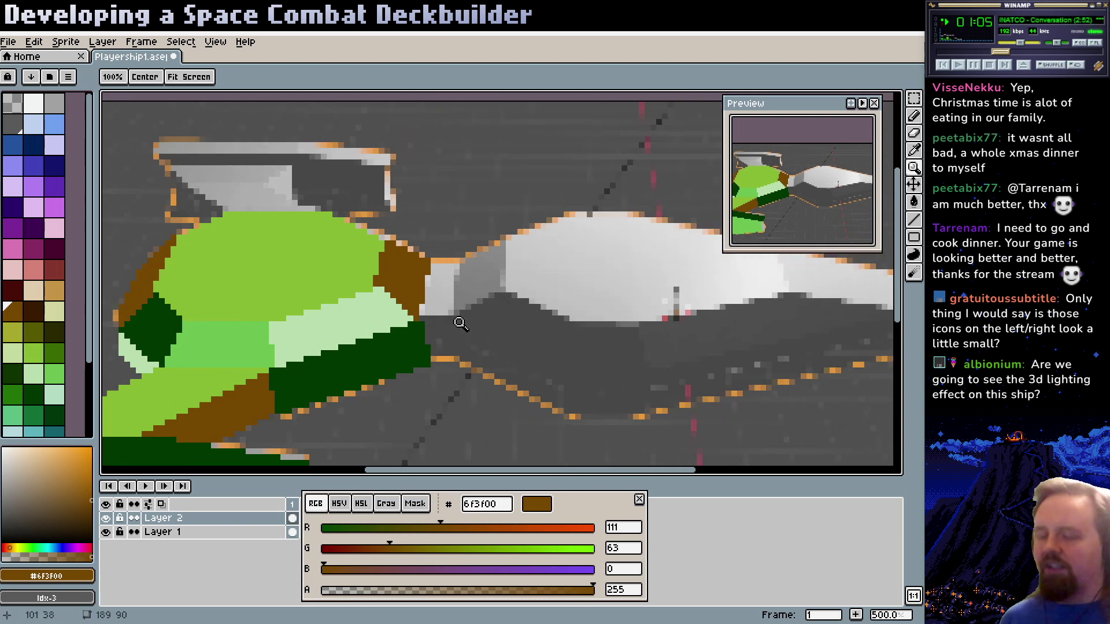
pyautogui.press('b')
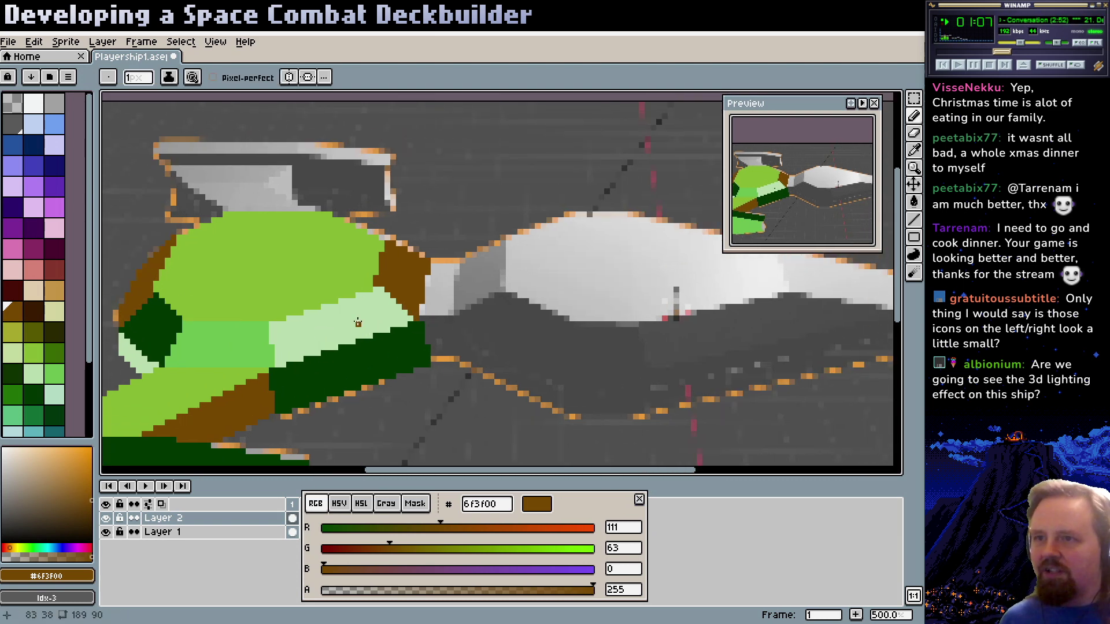
pyautogui.keyDown('alt'); pyautogui.click(267, 287); pyautogui.keyUp('alt')
pyautogui.moveTo(401, 343)
pyautogui.mouseDown()
pyautogui.moveTo(346, 331)
pyautogui.moveTo(405, 354)
pyautogui.mouseUp()
pyautogui.moveTo(376, 316)
pyautogui.mouseDown()
pyautogui.moveTo(404, 316)
pyautogui.moveTo(406, 348)
pyautogui.mouseUp()
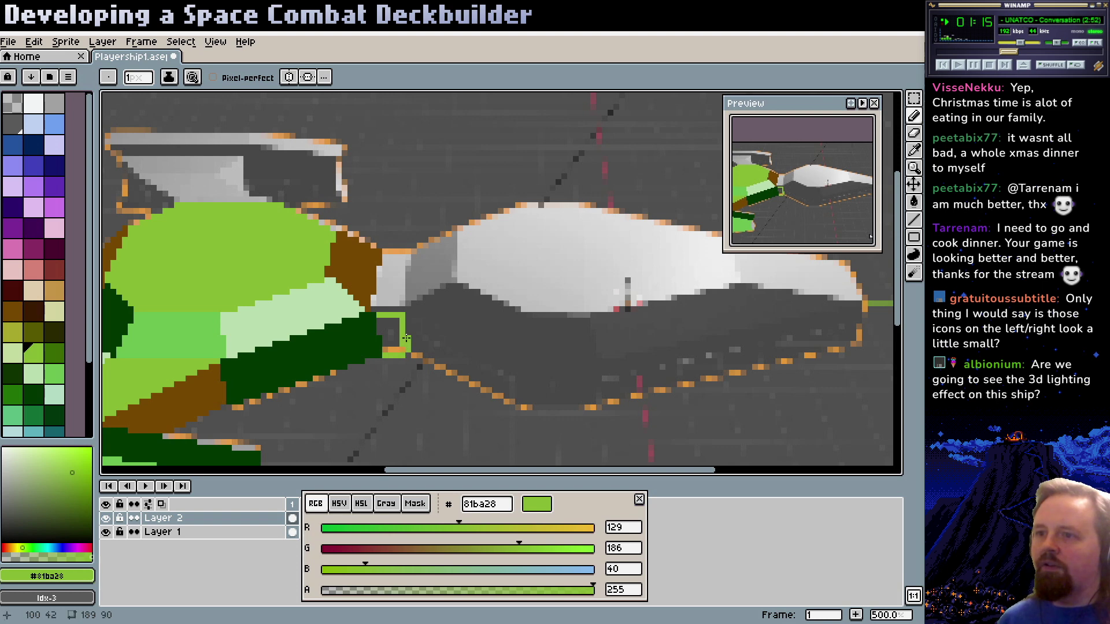
pyautogui.press('g')
pyautogui.click(390, 335)
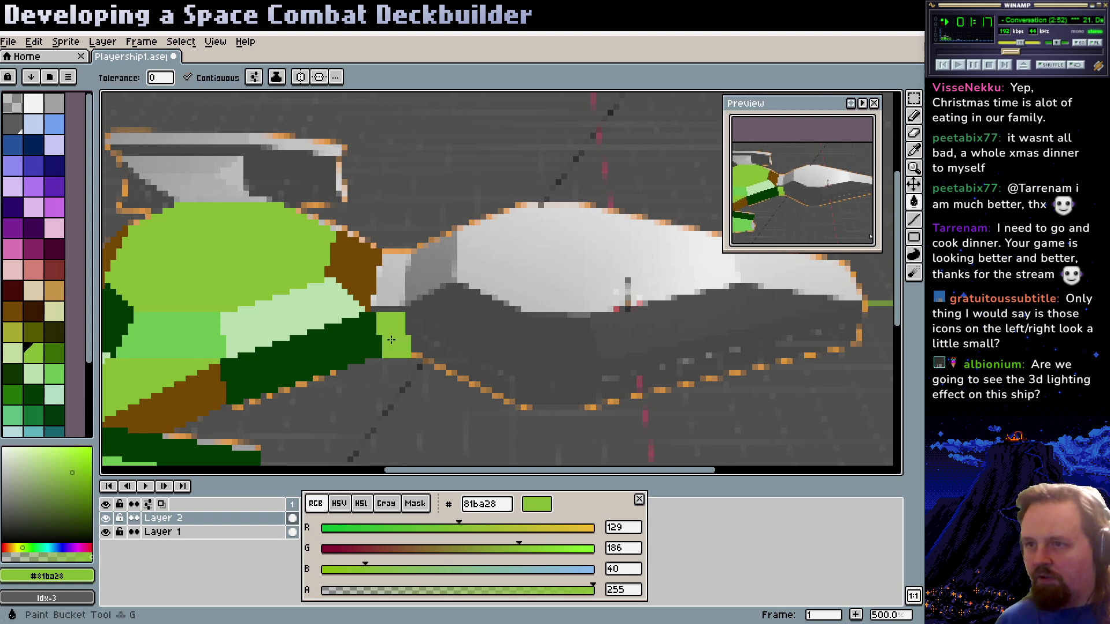
# Pick dark purple 400426 from the palette, outline the light grey connector above the small green block and fill it
pyautogui.scroll(1, 393, 342)
pyautogui.scroll(1, 433, 343)
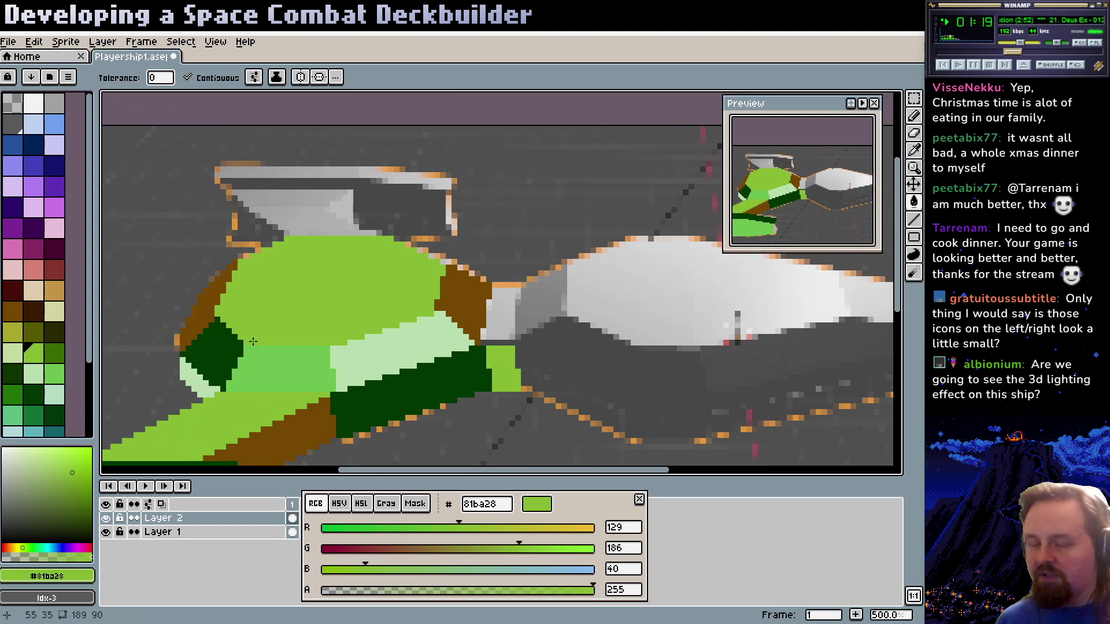
pyautogui.scroll(-3, 253, 341)
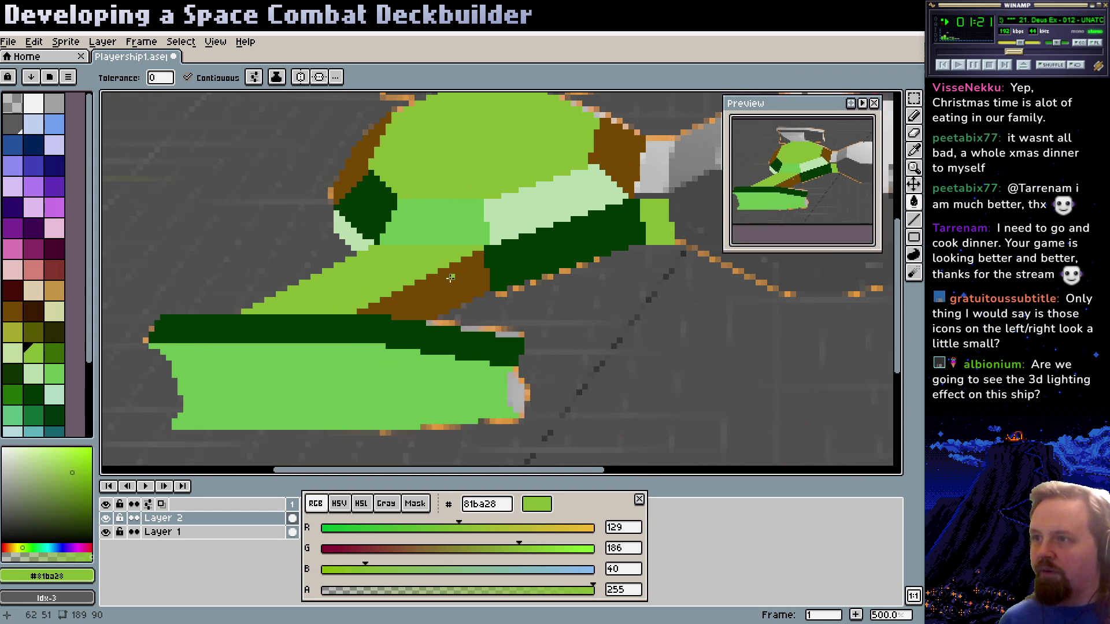
pyautogui.scroll(2, 450, 278)
pyautogui.click(54, 290)
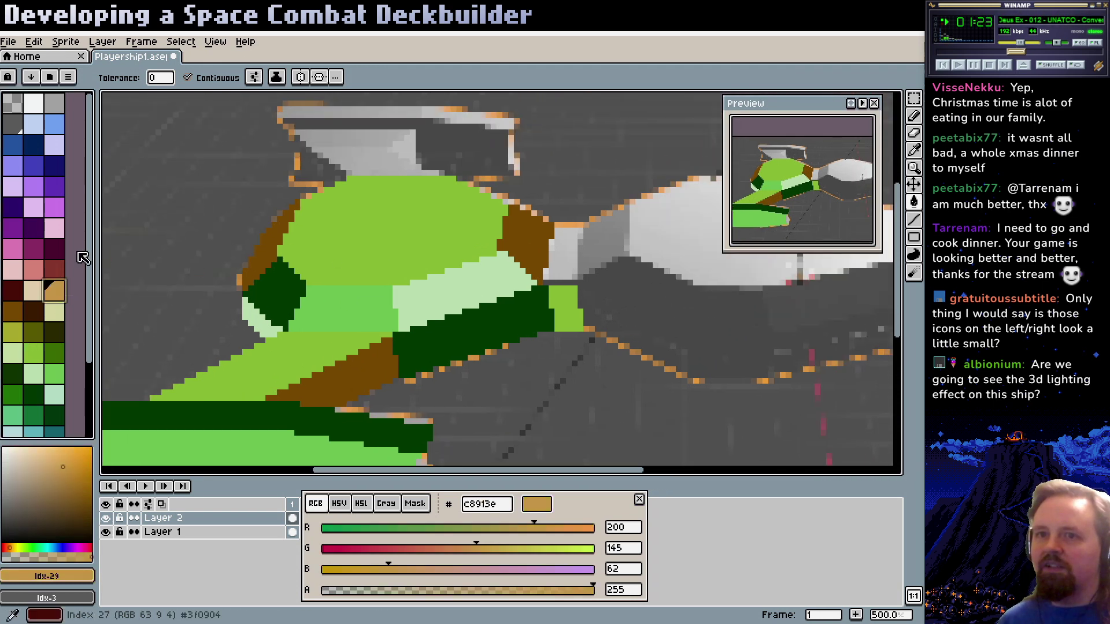
pyautogui.click(53, 248)
pyautogui.hscroll(3, 401, 308)
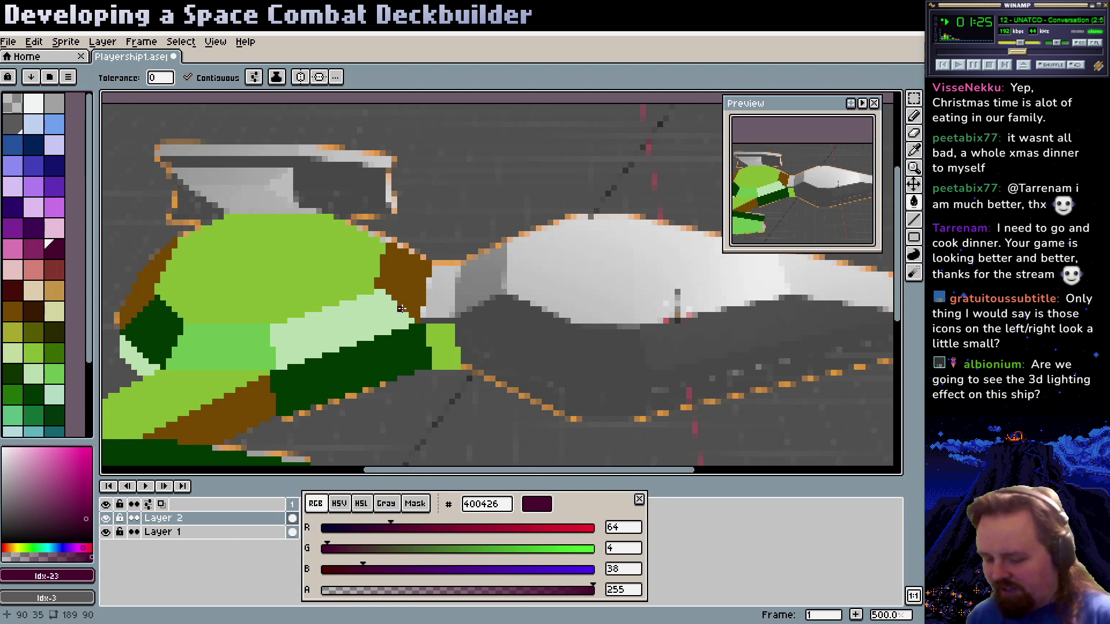
pyautogui.press('l')
pyautogui.moveTo(435, 262); pyautogui.dragTo(465, 263)
pyautogui.moveTo(452, 320); pyautogui.dragTo(465, 265)
pyautogui.press('g')
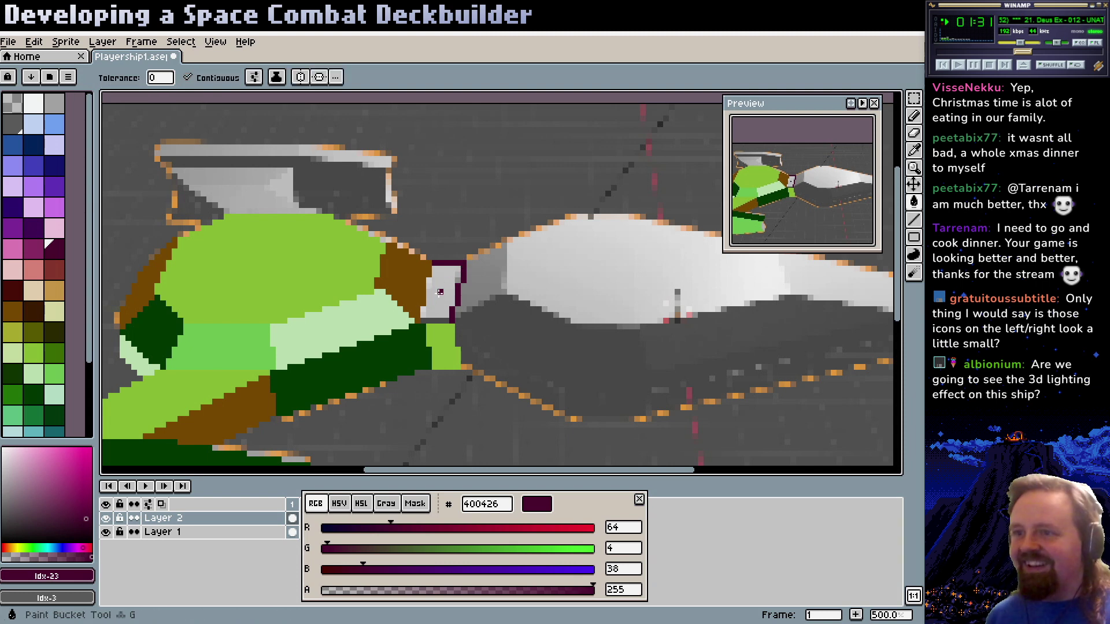
pyautogui.click(441, 292)
# Sample green 81ba28 and draw a line down the small block's left edge, over the end of the dark green band
pyautogui.hscroll(2, 475, 302)
pyautogui.keyDown('alt'); pyautogui.click(409, 338); pyautogui.keyUp('alt')
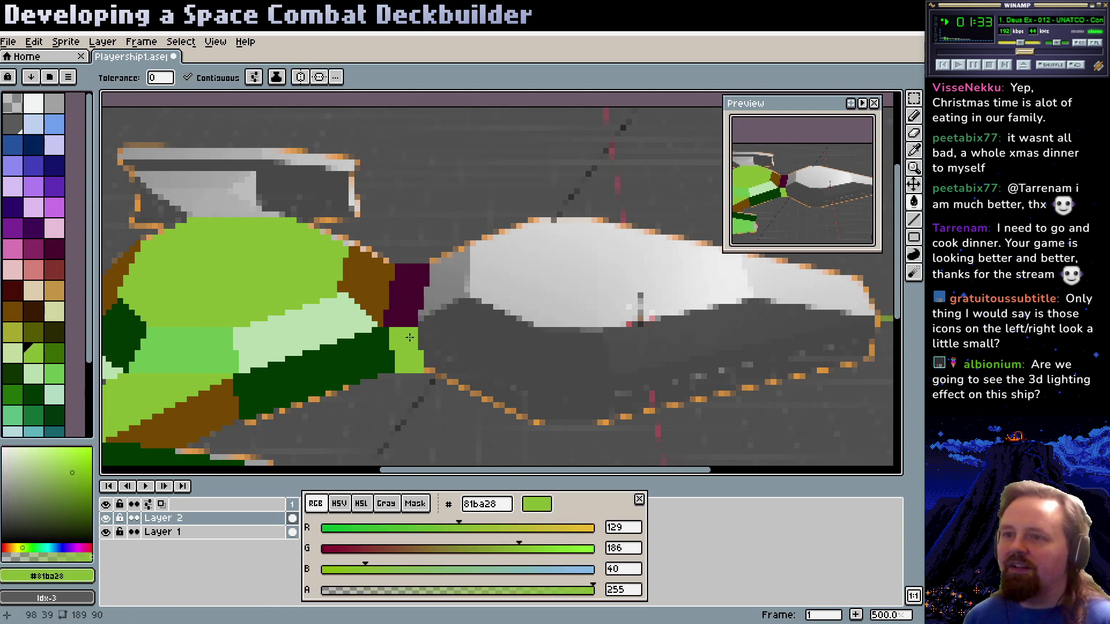
pyautogui.click(388, 332)
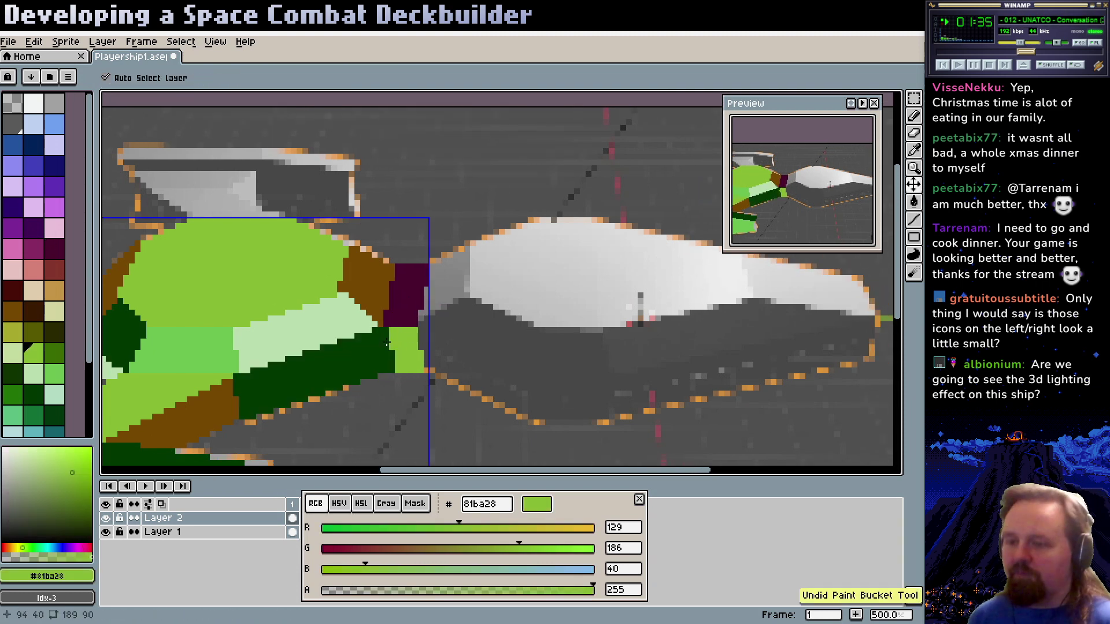
pyautogui.hotkey('ctrl', 'z')
pyautogui.press('l')
pyautogui.moveTo(386, 332); pyautogui.dragTo(392, 367)
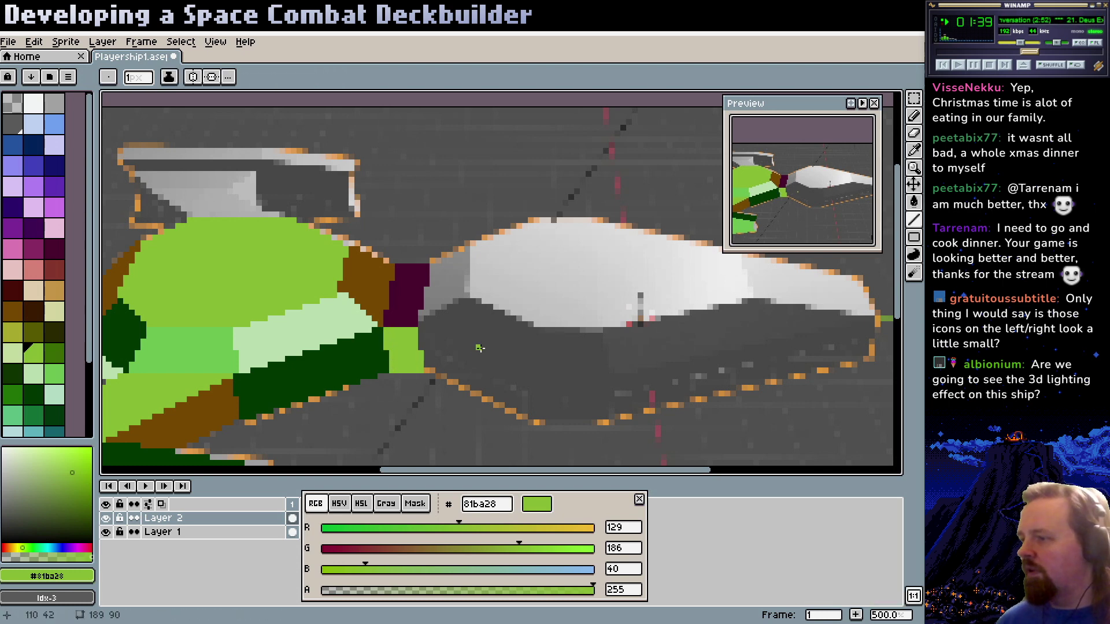
# Sample brown 6f3f00, outline the mid-grey facet right of the purple connector with lines and fill it
pyautogui.scroll(-1, 492, 337)
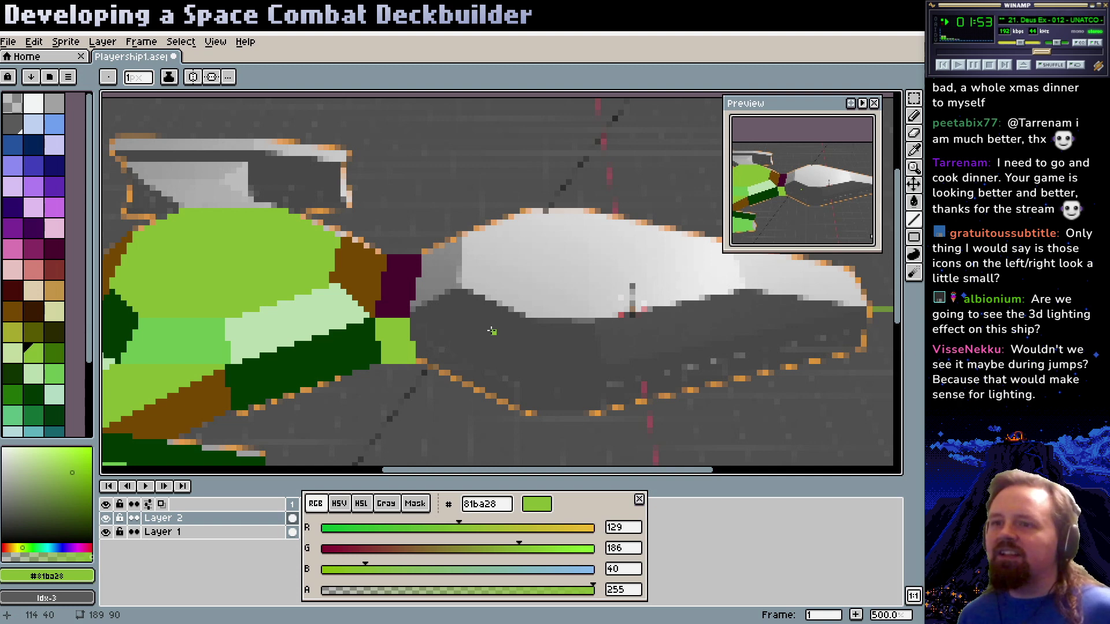
pyautogui.keyDown('alt'); pyautogui.click(369, 290); pyautogui.keyUp('alt')
pyautogui.moveTo(370, 291)
pyautogui.mouseDown()
pyautogui.moveTo(360, 309)
pyautogui.moveTo(411, 326)
pyautogui.moveTo(486, 289)
pyautogui.mouseUp()
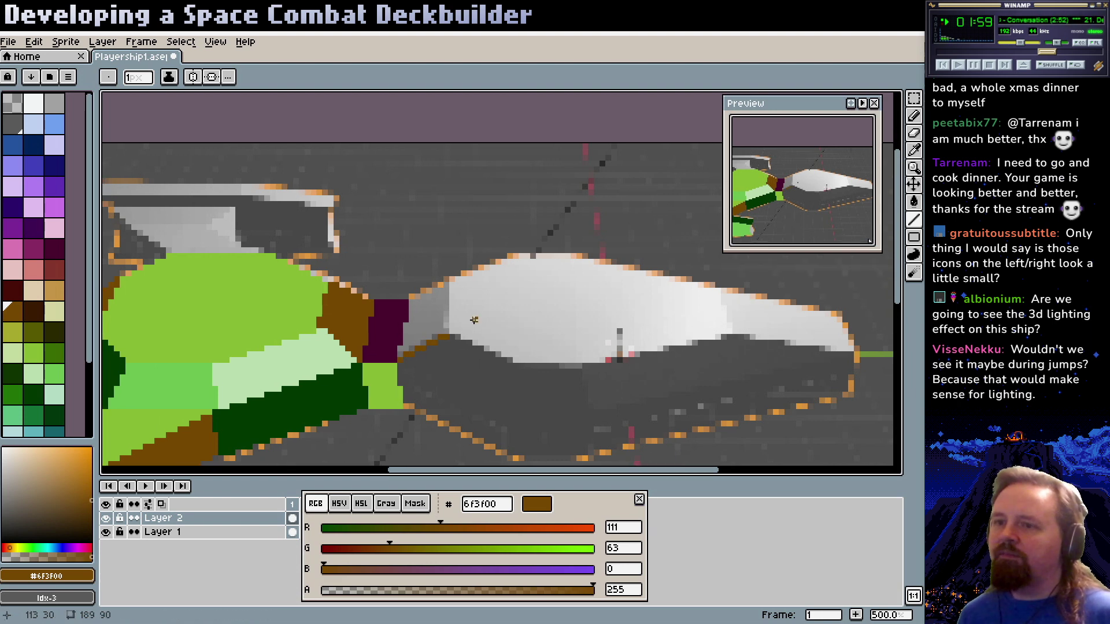
pyautogui.hotkey('ctrl', 'z')
pyautogui.moveTo(403, 359)
pyautogui.mouseDown()
pyautogui.moveTo(447, 335)
pyautogui.moveTo(444, 284)
pyautogui.mouseUp()
pyautogui.hotkey('ctrl', 'z')
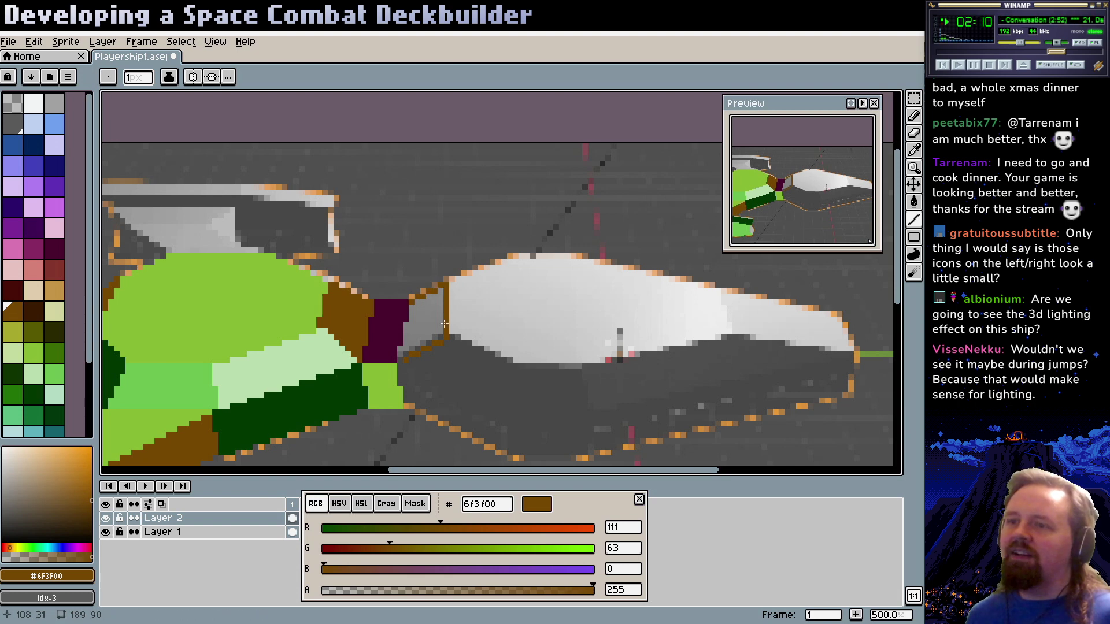
pyautogui.press('g')
pyautogui.click(411, 343)
pyautogui.scroll(2, 439, 345)
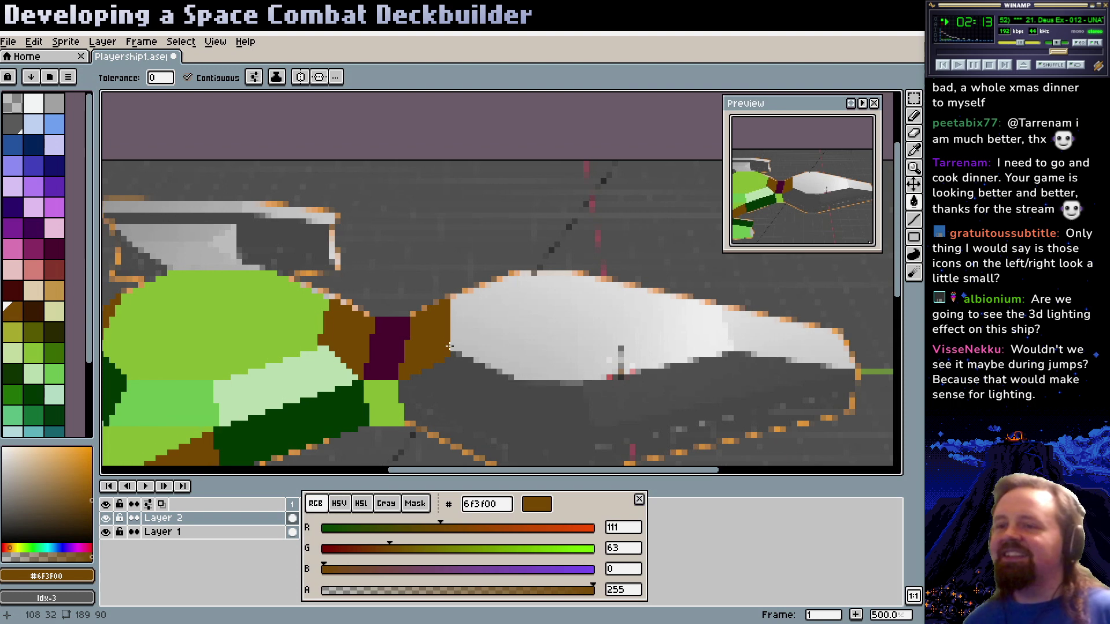
# Sample pale green bce6ae and draw lines along the upper and right edges of the dark grey facet beneath the right brown connector
pyautogui.moveTo(449, 345); pyautogui.dragTo(433, 289)
pyautogui.keyDown('alt'); pyautogui.click(315, 339); pyautogui.keyUp('alt')
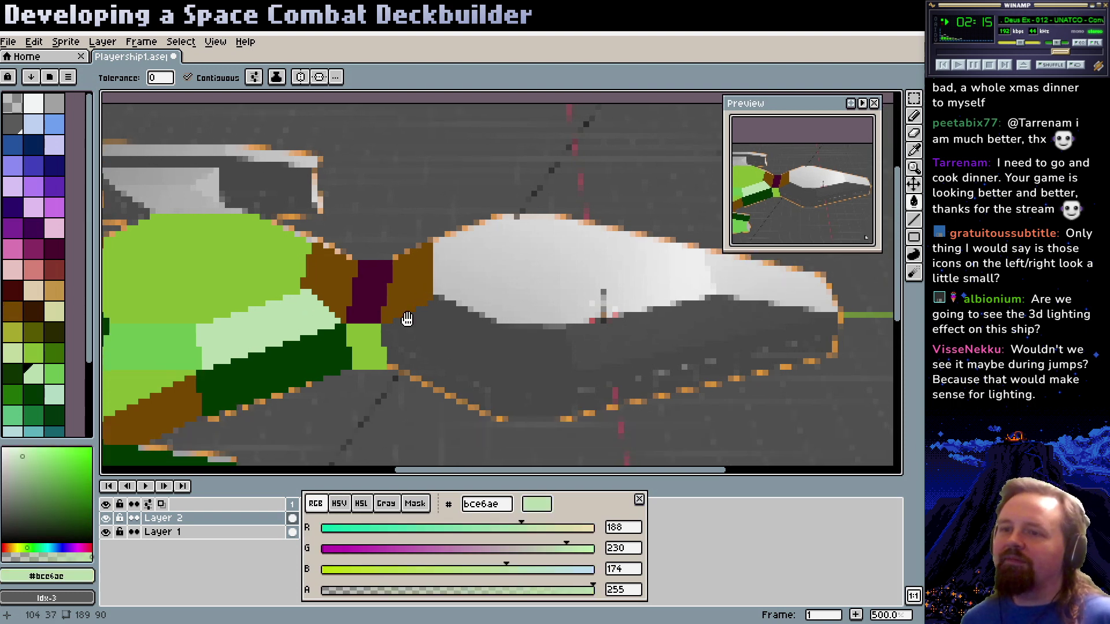
pyautogui.moveTo(398, 324); pyautogui.dragTo(390, 314)
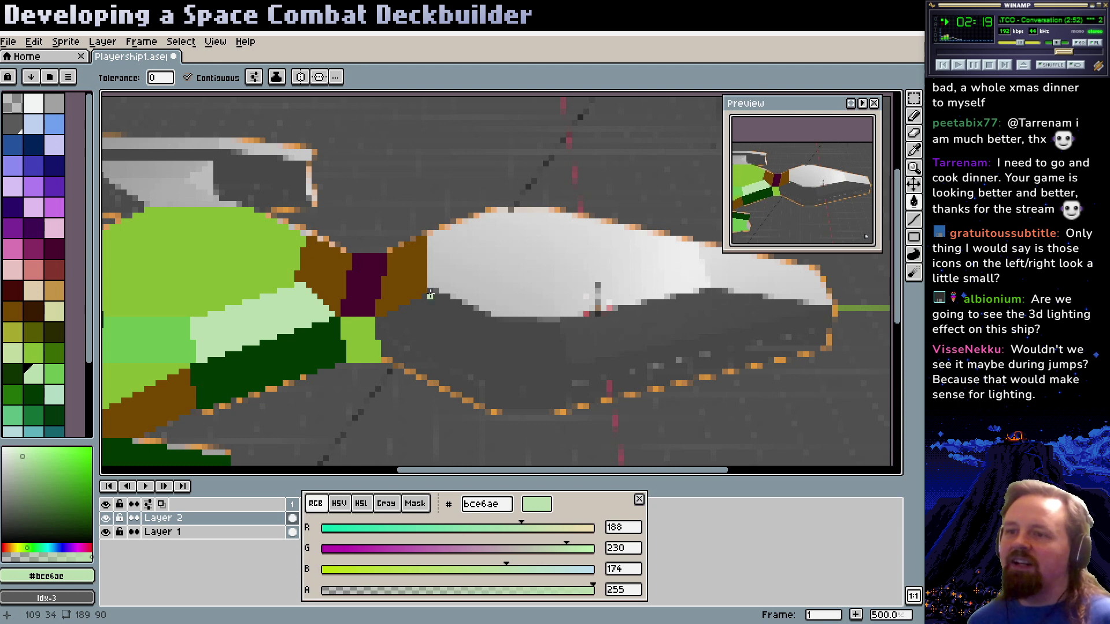
pyautogui.click(429, 294)
pyautogui.hotkey('ctrl', 'z')
pyautogui.press('l')
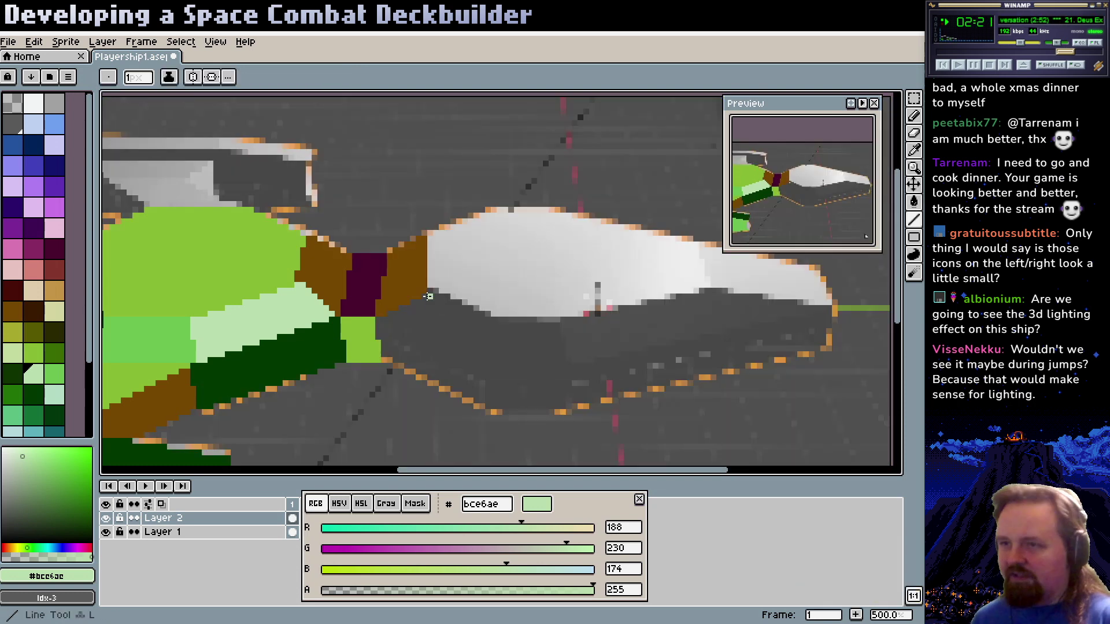
pyautogui.moveTo(429, 294)
pyautogui.mouseDown()
pyautogui.moveTo(491, 326)
pyautogui.moveTo(496, 300)
pyautogui.moveTo(533, 370)
pyautogui.moveTo(498, 342)
pyautogui.moveTo(488, 390)
pyautogui.mouseUp()
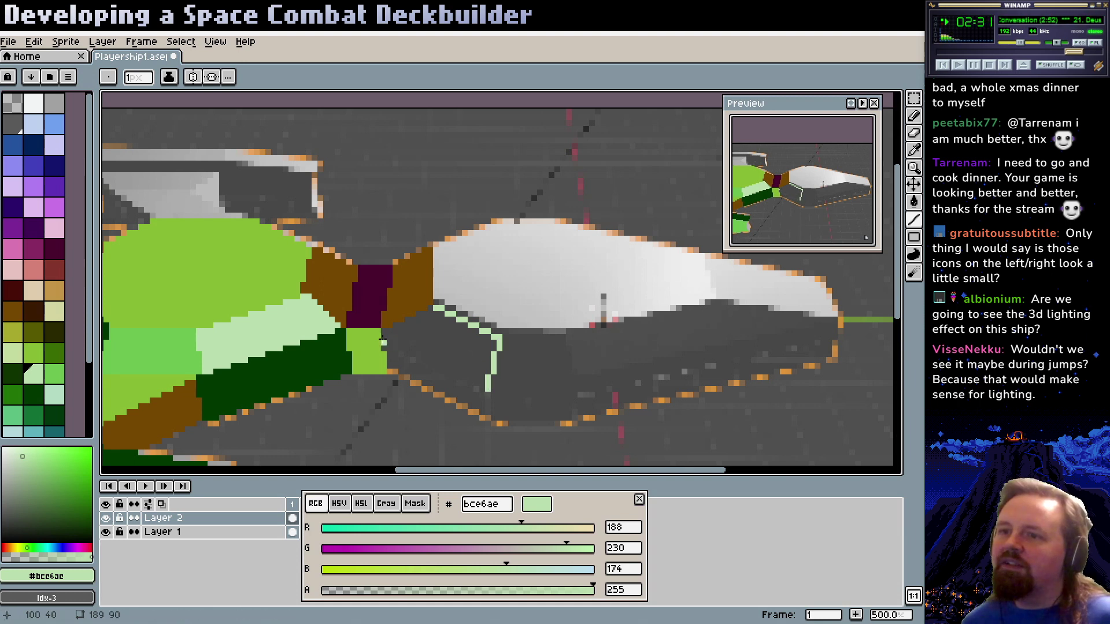
pyautogui.moveTo(387, 330); pyautogui.dragTo(481, 385)
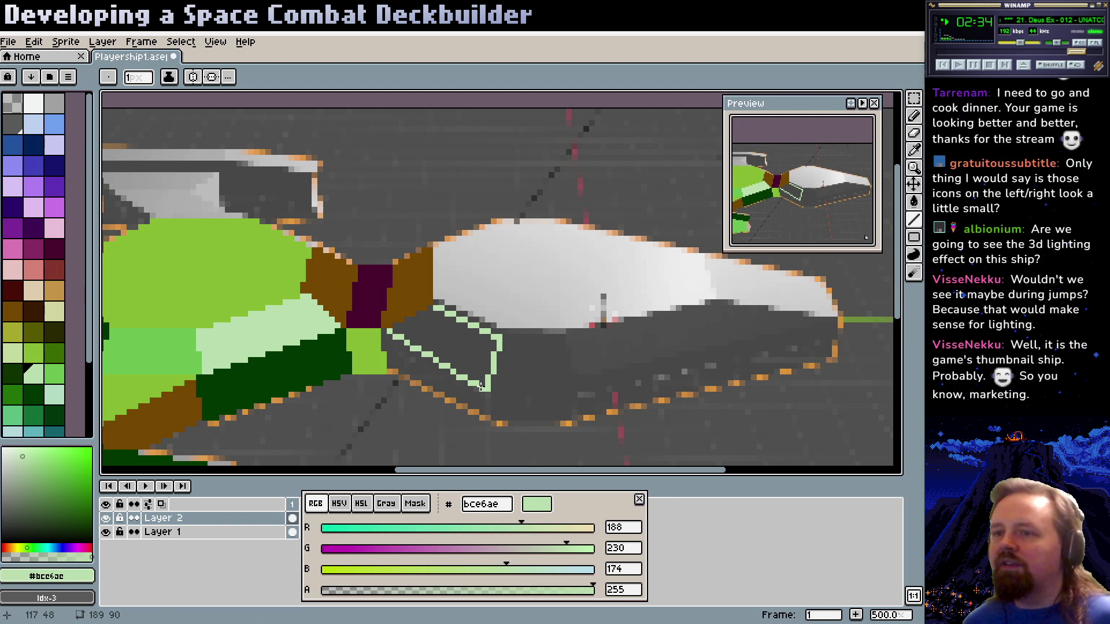
pyautogui.keyDown('alt'); pyautogui.click(430, 331); pyautogui.keyUp('alt')
pyautogui.hotkey('ctrl', 'z')
pyautogui.moveTo(421, 354); pyautogui.dragTo(424, 295)
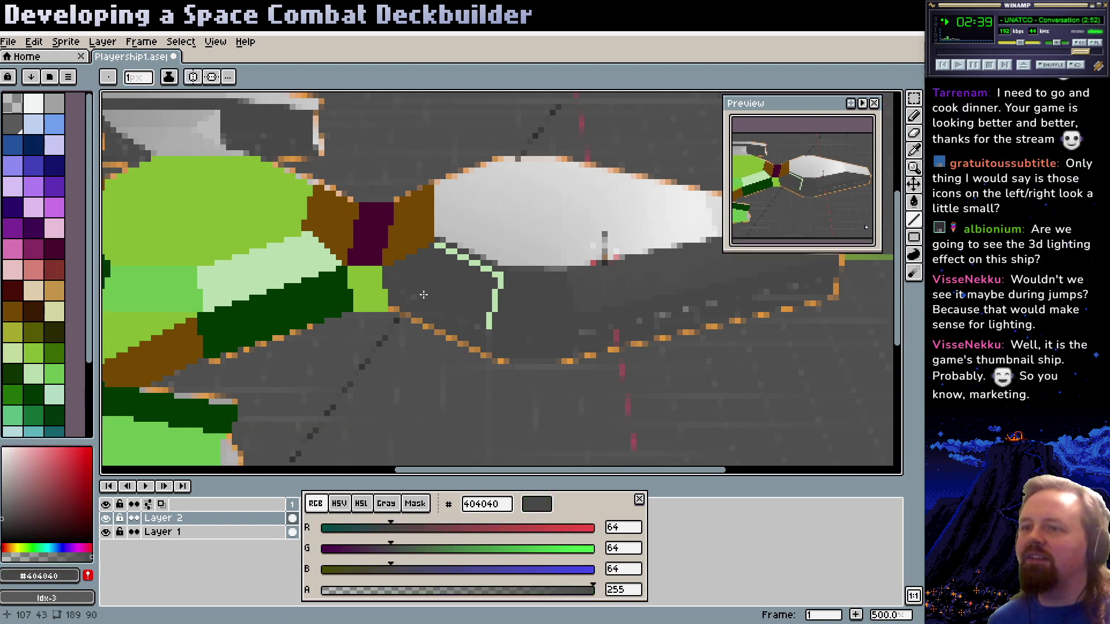
pyautogui.press('l')
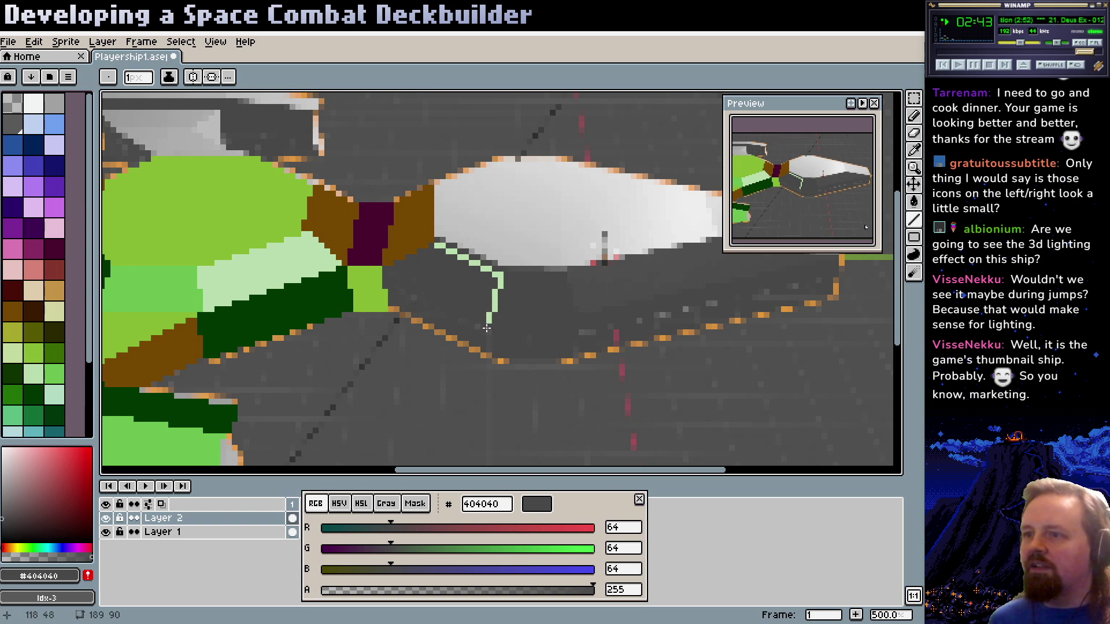
pyautogui.keyDown('alt'); pyautogui.click(489, 318); pyautogui.keyUp('alt')
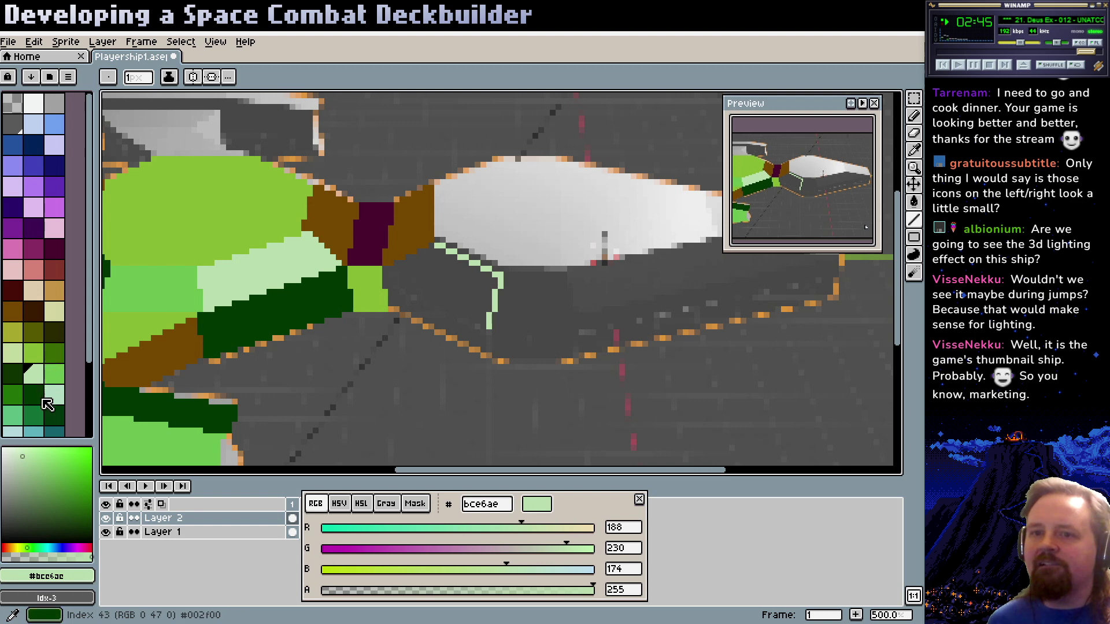
# Pick lilac eac0f9 from the palette, outline the lower band of the dark facet right of the small green block and fill it
pyautogui.click(43, 399)
pyautogui.click(43, 210)
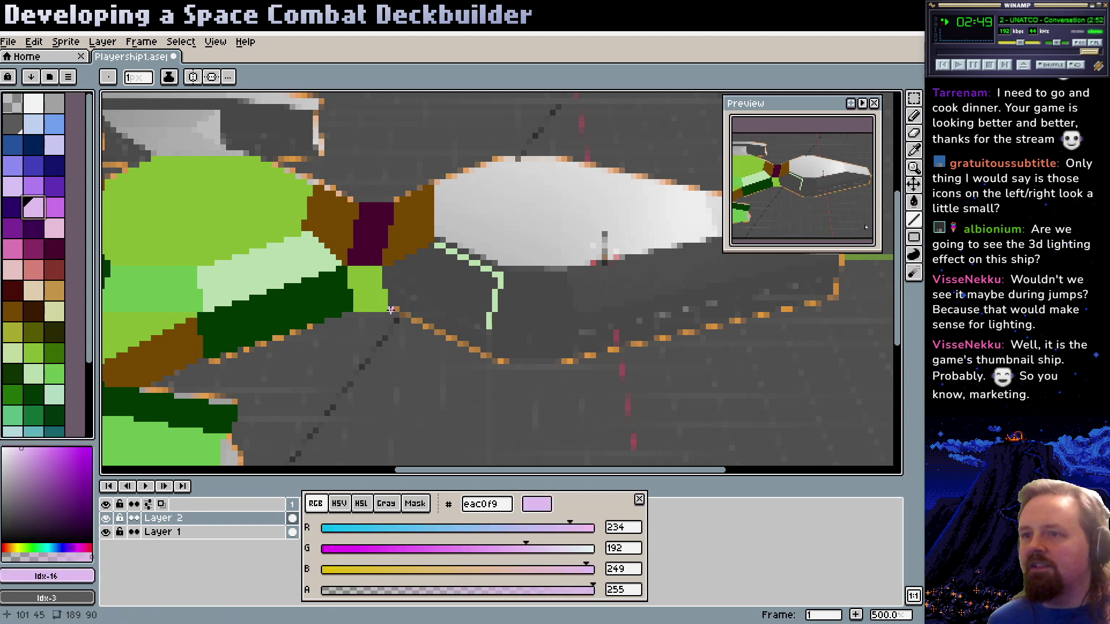
pyautogui.moveTo(391, 310); pyautogui.dragTo(489, 355)
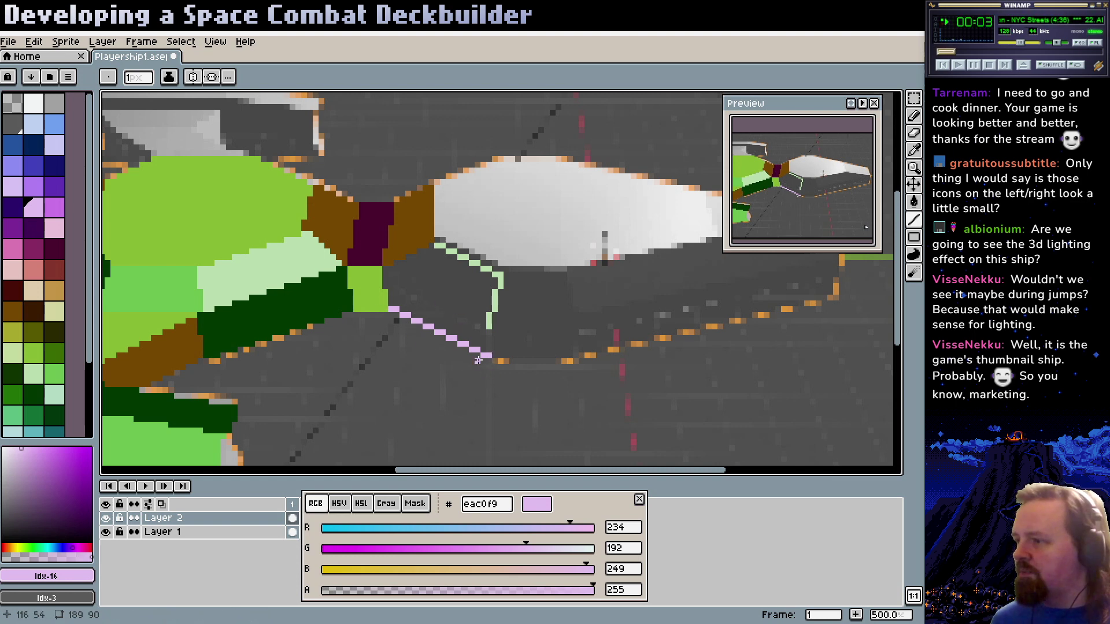
pyautogui.moveTo(447, 348)
pyautogui.mouseDown()
pyautogui.moveTo(462, 367)
pyautogui.moveTo(501, 372)
pyautogui.moveTo(507, 361)
pyautogui.moveTo(409, 312)
pyautogui.moveTo(396, 297)
pyautogui.moveTo(497, 344)
pyautogui.moveTo(426, 318)
pyautogui.moveTo(395, 289)
pyautogui.moveTo(498, 344)
pyautogui.moveTo(496, 375)
pyautogui.mouseUp()
pyautogui.keyDown('alt'); pyautogui.click(495, 381); pyautogui.keyUp('alt')
pyautogui.press('ctrl')
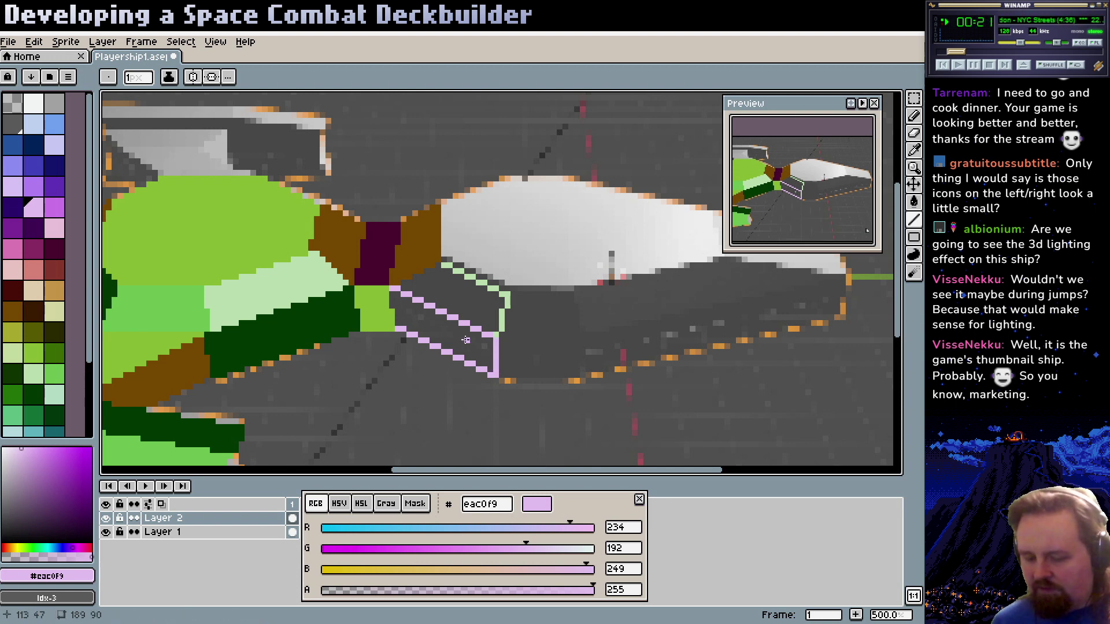
pyautogui.press('g')
pyautogui.click(461, 329)
pyautogui.scroll(1, 457, 326)
pyautogui.scroll(-1, 434, 312)
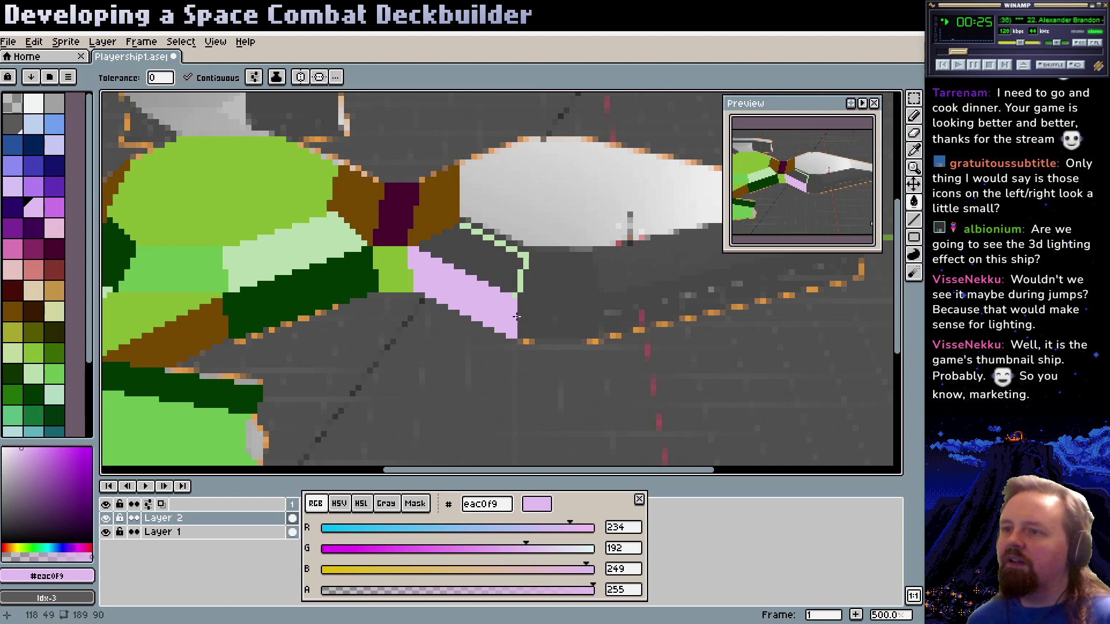
# Draw a short lilac line down the right end of the lilac band to widen its tip
pyautogui.click(516, 324)
pyautogui.hotkey('ctrl', 'z')
pyautogui.press('l')
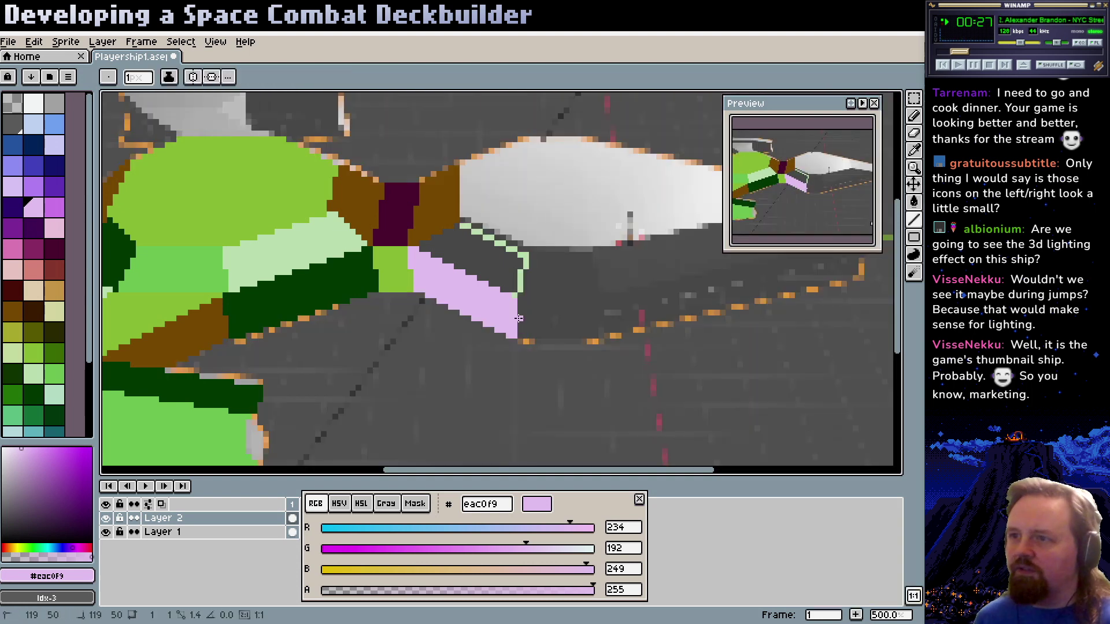
pyautogui.moveTo(518, 317); pyautogui.dragTo(519, 337)
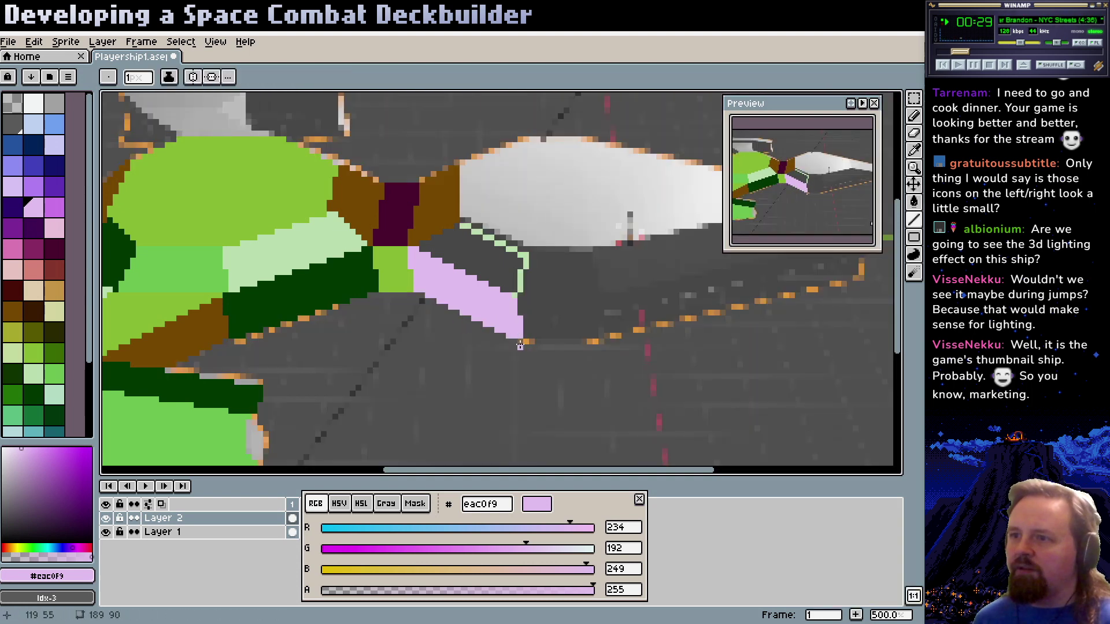
pyautogui.scroll(2, 519, 340)
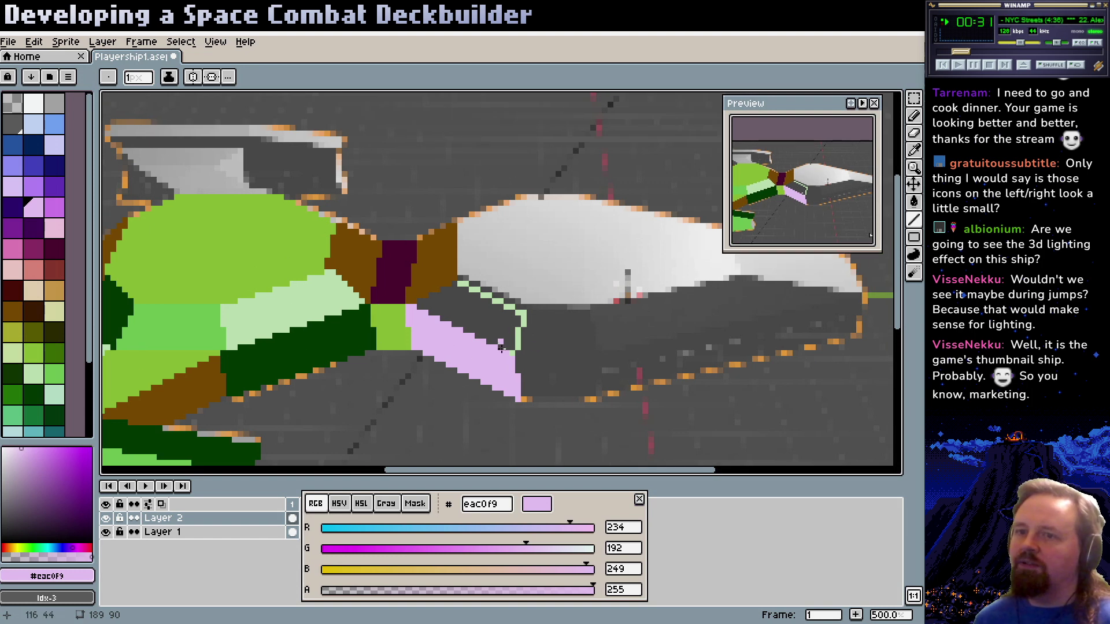
pyautogui.moveTo(506, 358); pyautogui.dragTo(472, 346)
# Sample pale green bce6ae and fill the outlined dark grey facet above the lilac band
pyautogui.keyDown('alt'); pyautogui.click(482, 322); pyautogui.keyUp('alt')
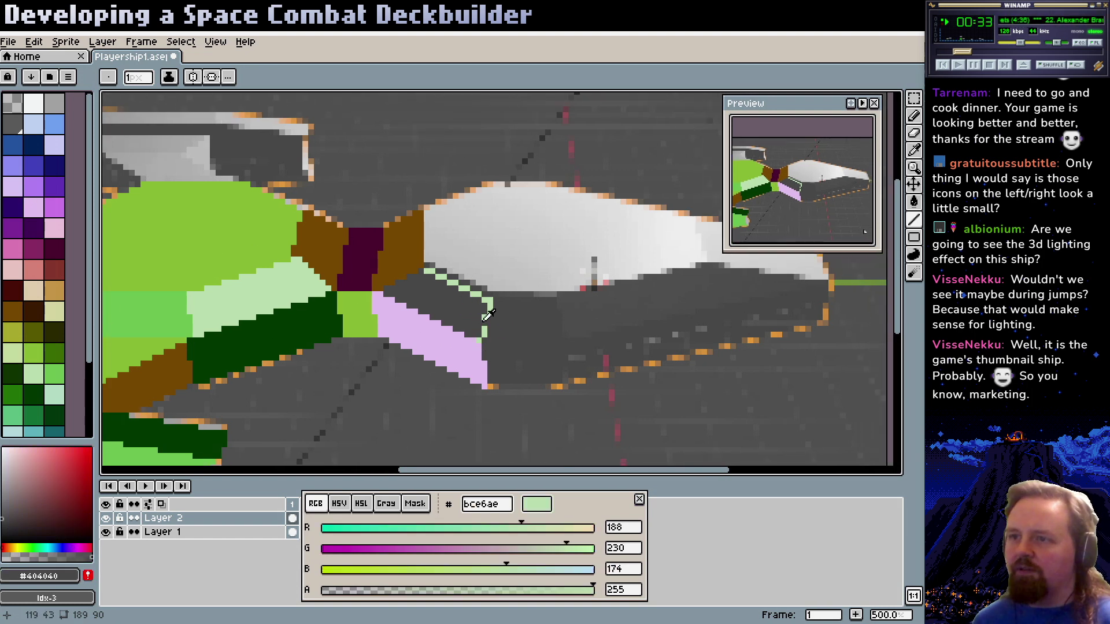
pyautogui.press('g')
pyautogui.click(454, 309)
pyautogui.moveTo(453, 309); pyautogui.dragTo(428, 348)
pyautogui.scroll(-3, 427, 348)
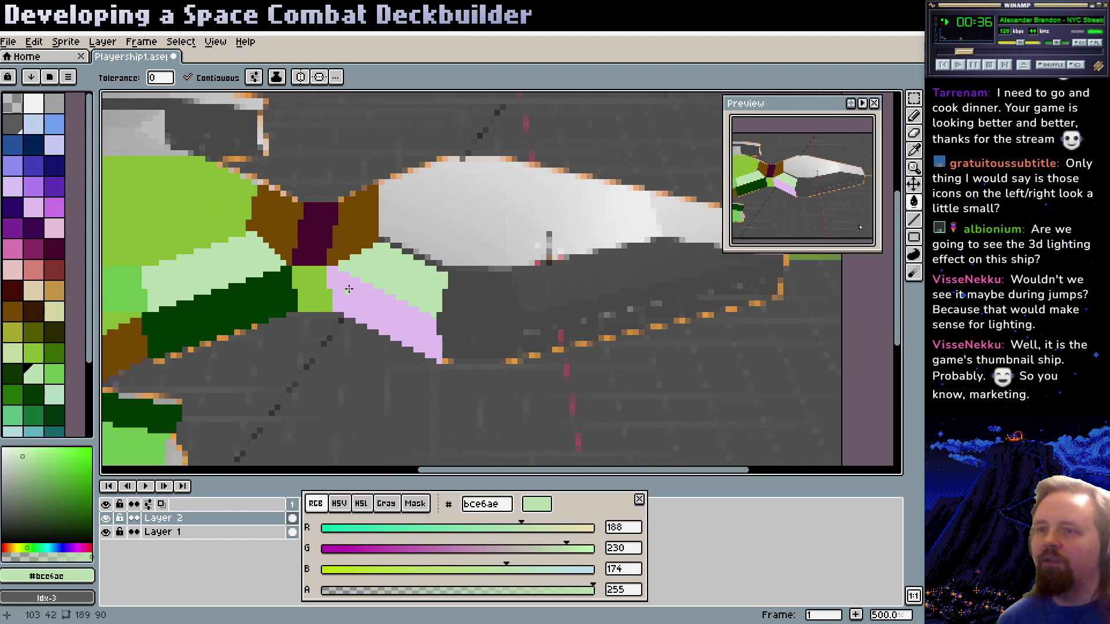
# Sample green 81ba28 and draw a line along the pod's bottom edge, rightward from the tip of the lilac band
pyautogui.keyDown('alt'); pyautogui.click(315, 289); pyautogui.keyUp('alt')
pyautogui.hscroll(2, 396, 362)
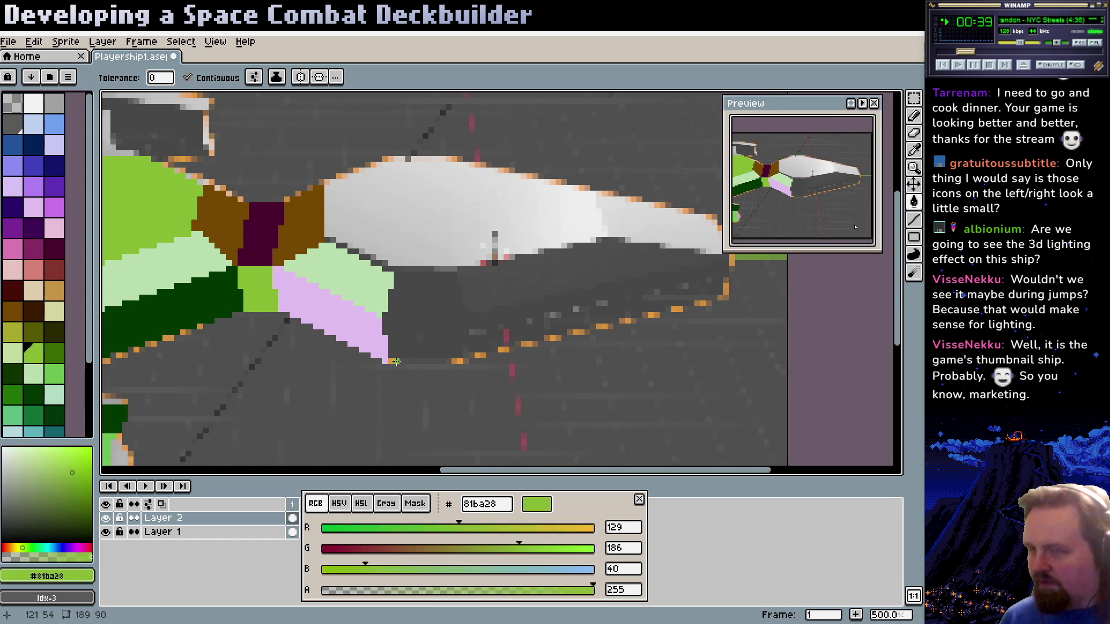
pyautogui.press('b')
pyautogui.moveTo(392, 361); pyautogui.dragTo(429, 362)
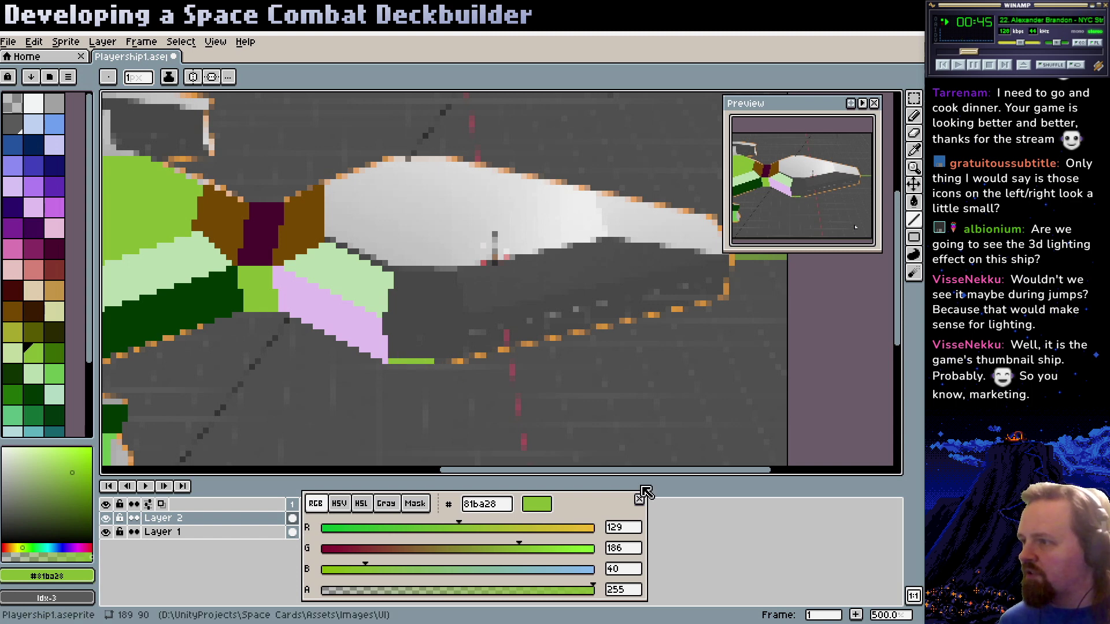
# Switch to the project notes and add "- Try larger icons for schematic" at the end of the To do document's UI list
pyautogui.hotkey('alt', 'Tab')
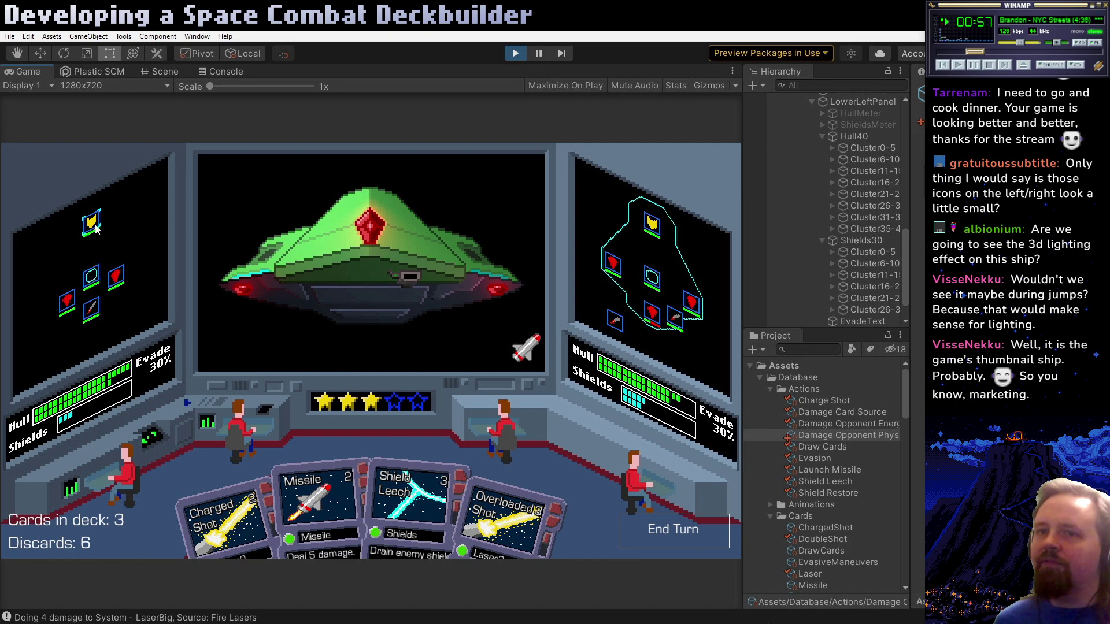
pyautogui.hotkey('alt', 'Tab')
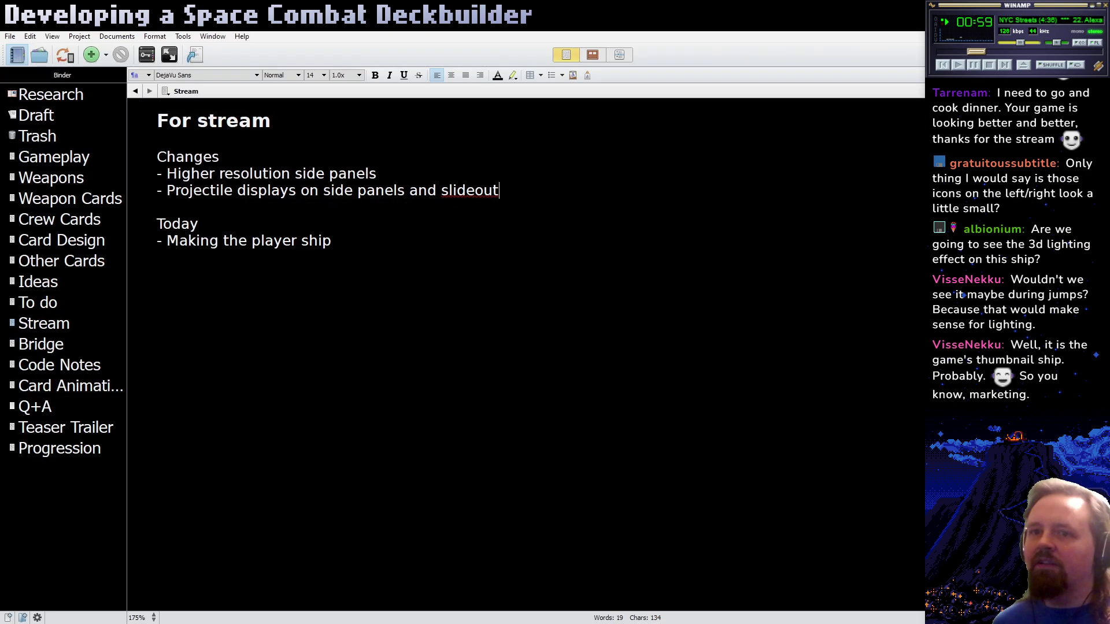
pyautogui.click(41, 302)
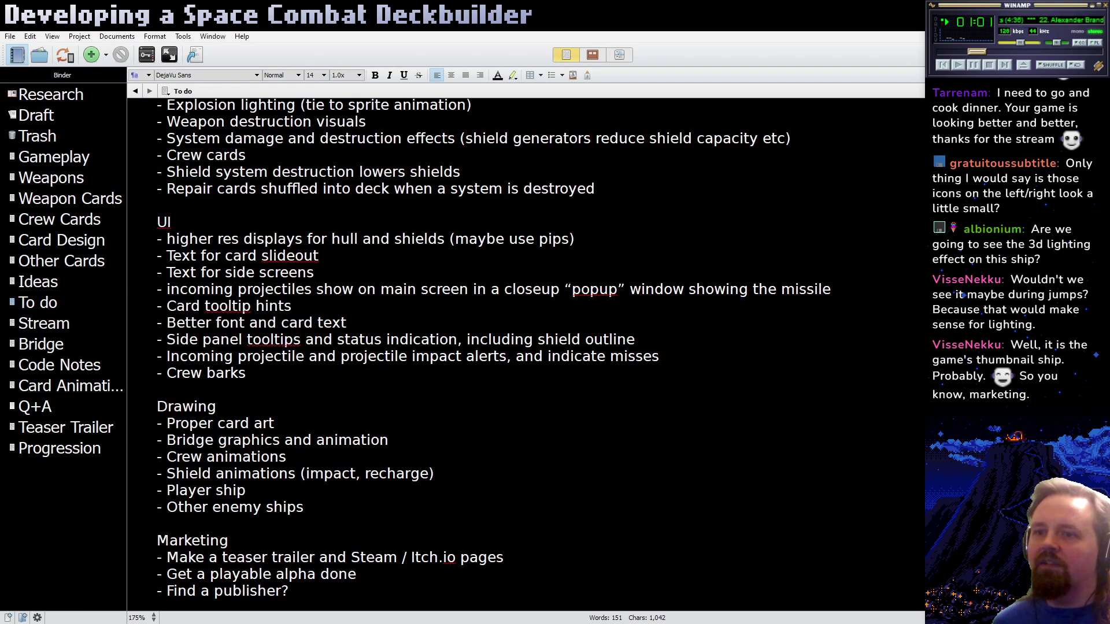
pyautogui.press('Return')
pyautogui.write('- T')
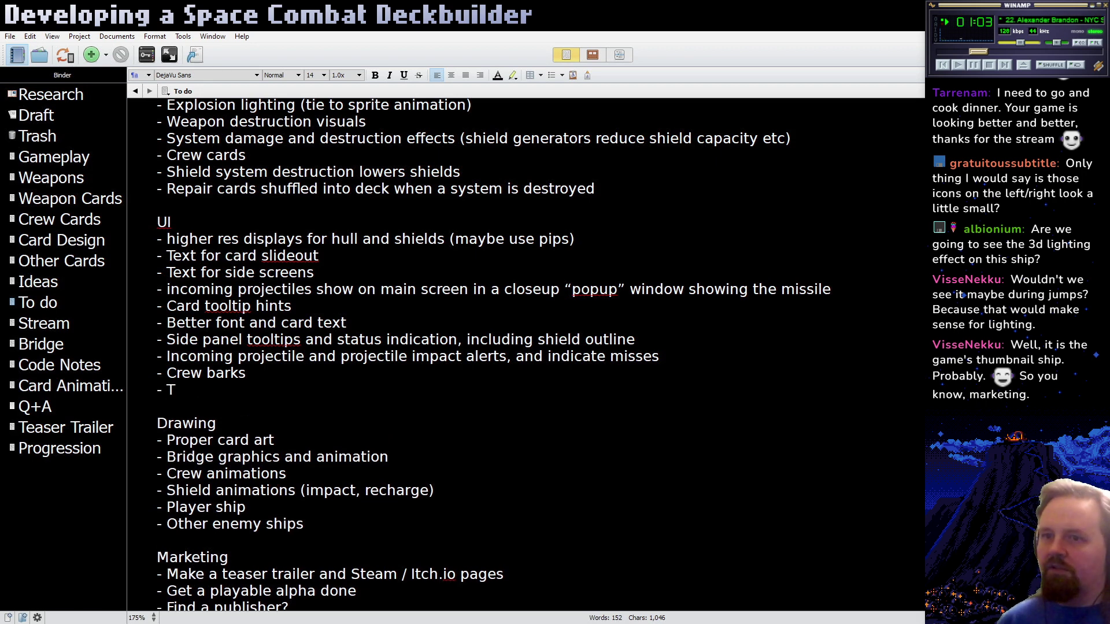
pyautogui.write('ry larger')
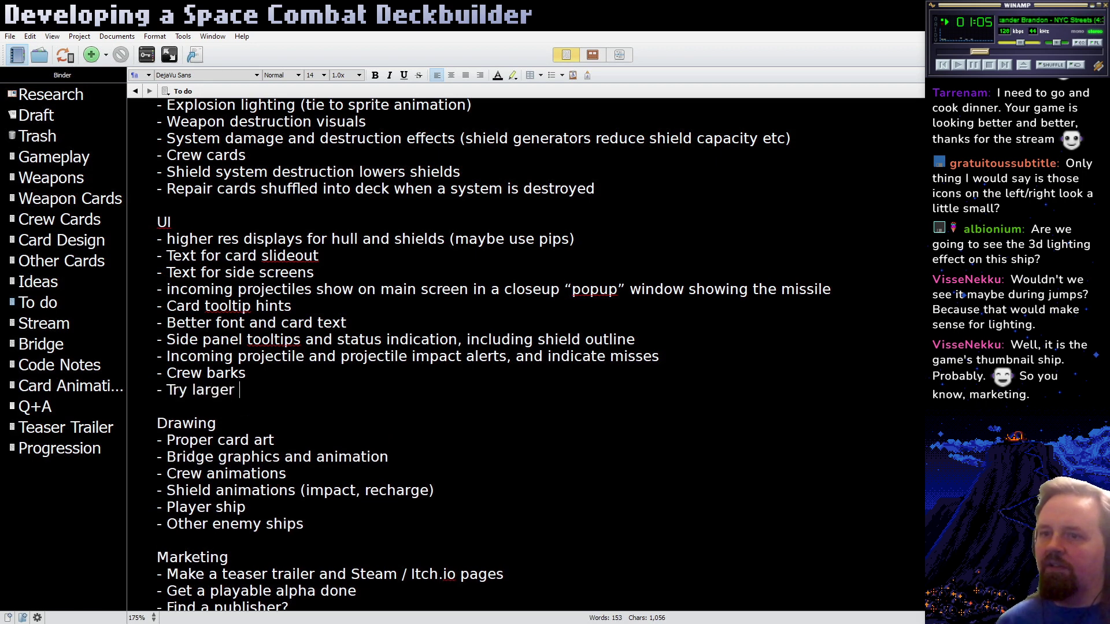
pyautogui.write(' icons ')
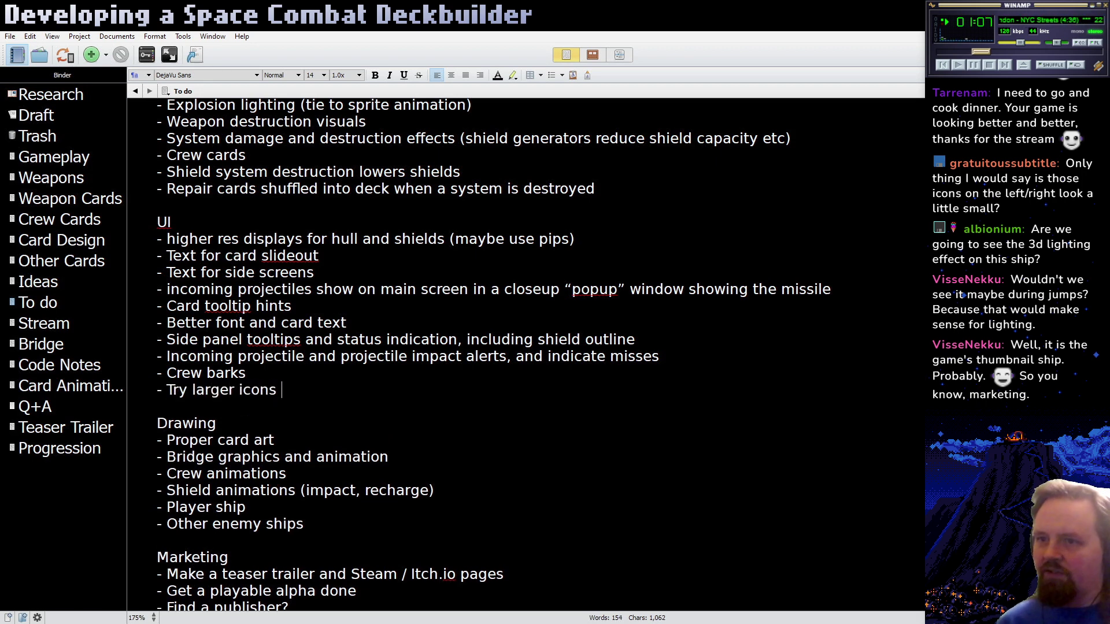
pyautogui.write('for schem')
pyautogui.write('a')
pyautogui.press('BackSpace')
pyautogui.write('ematic')
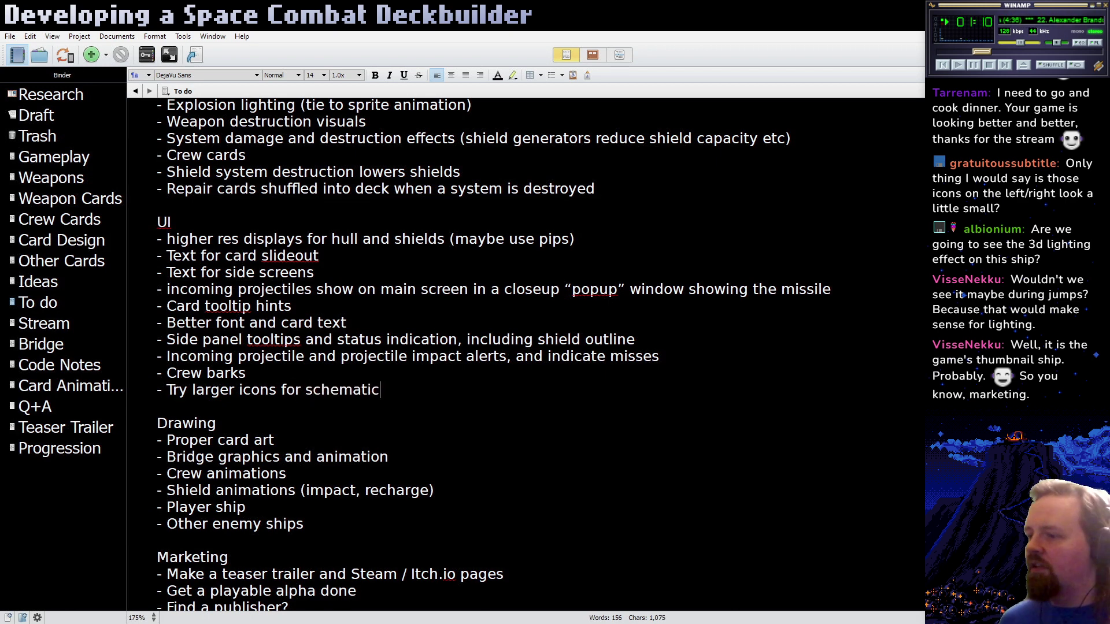
# Switch back to Aseprite, finish outlining the small block right of the lilac band in green 81ba28 and fill it
pyautogui.hotkey('alt', 'Tab')
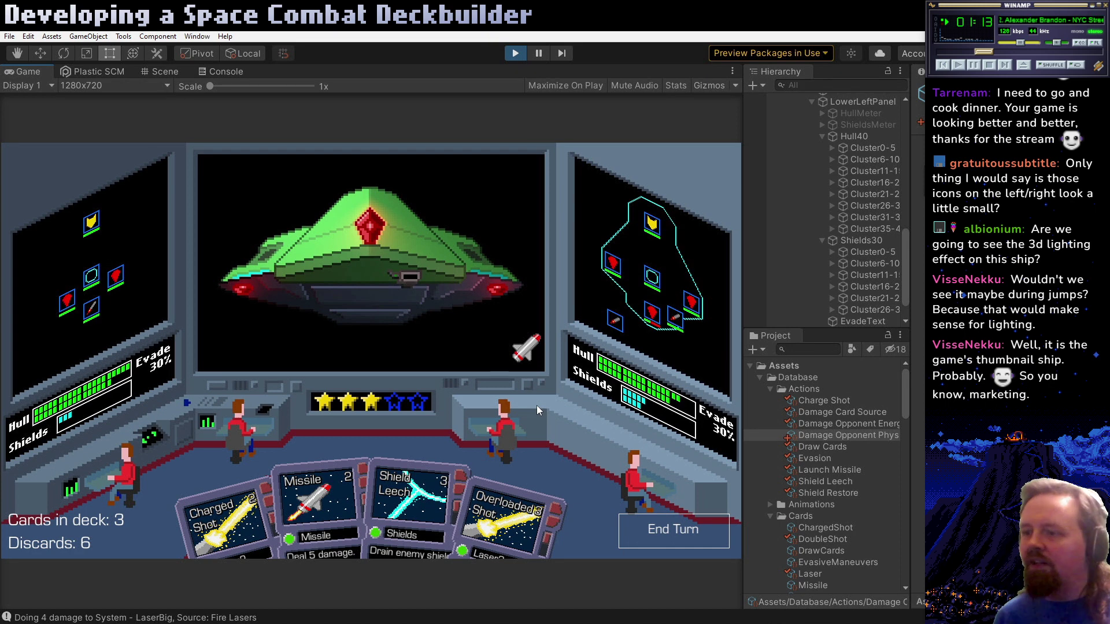
pyautogui.hotkey('alt', 'Tab')
pyautogui.scroll(-2, 439, 328)
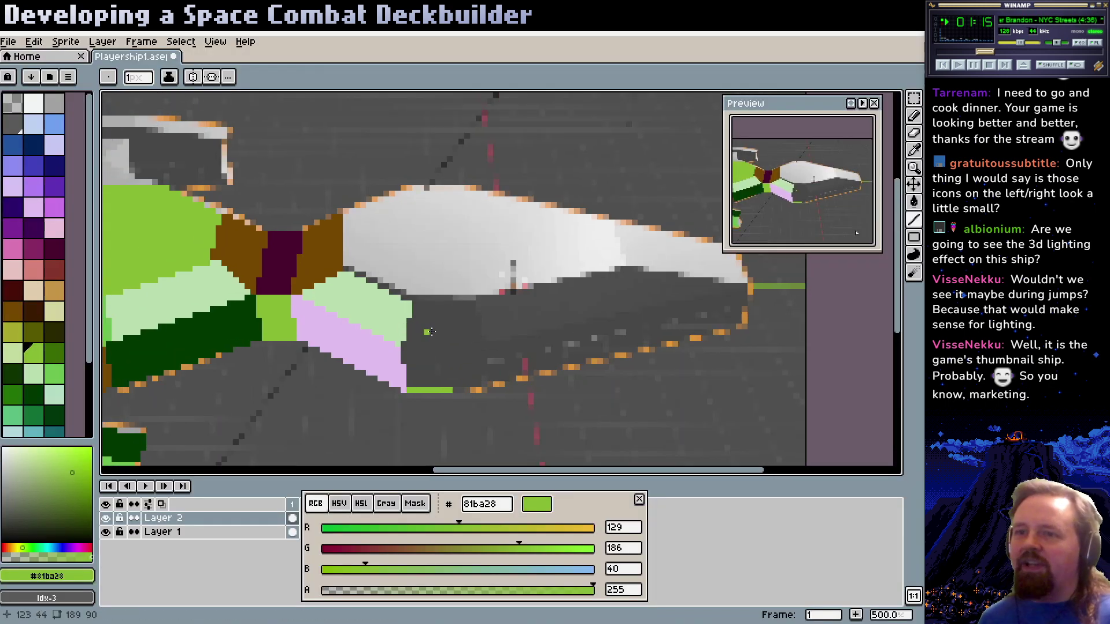
pyautogui.scroll(2, 345, 318)
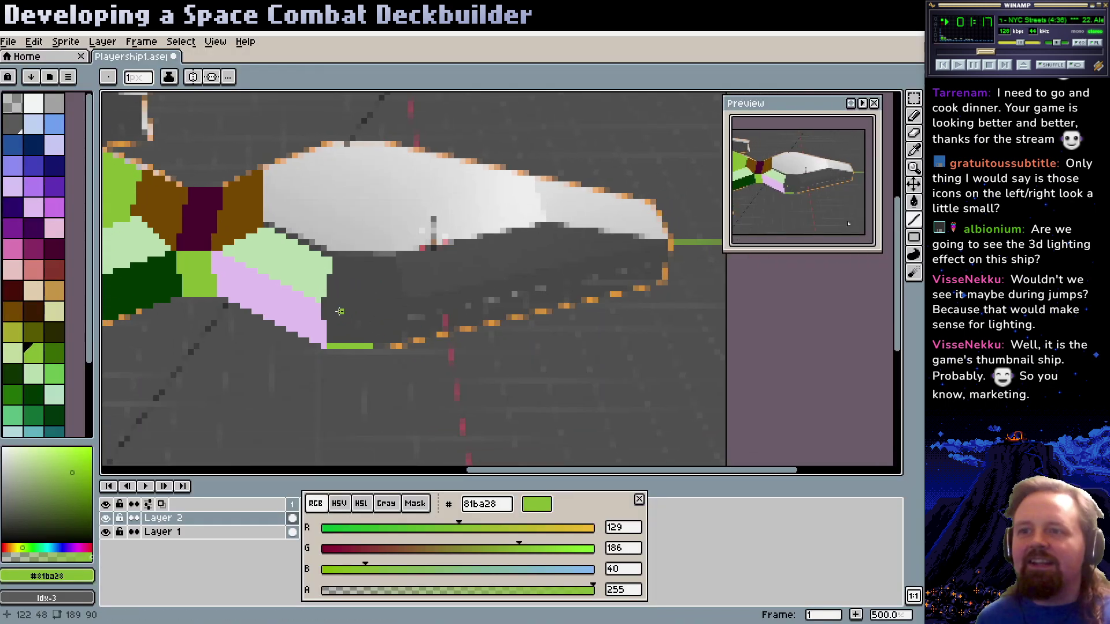
pyautogui.moveTo(321, 306); pyautogui.dragTo(371, 346)
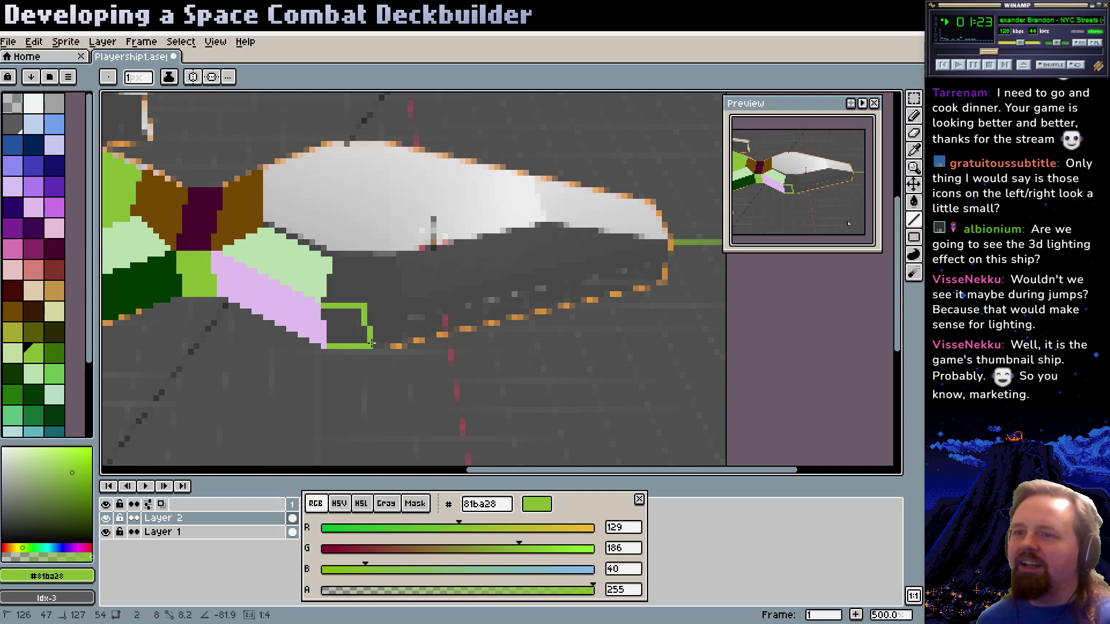
pyautogui.press('g')
pyautogui.click(352, 335)
pyautogui.scroll(2, 352, 335)
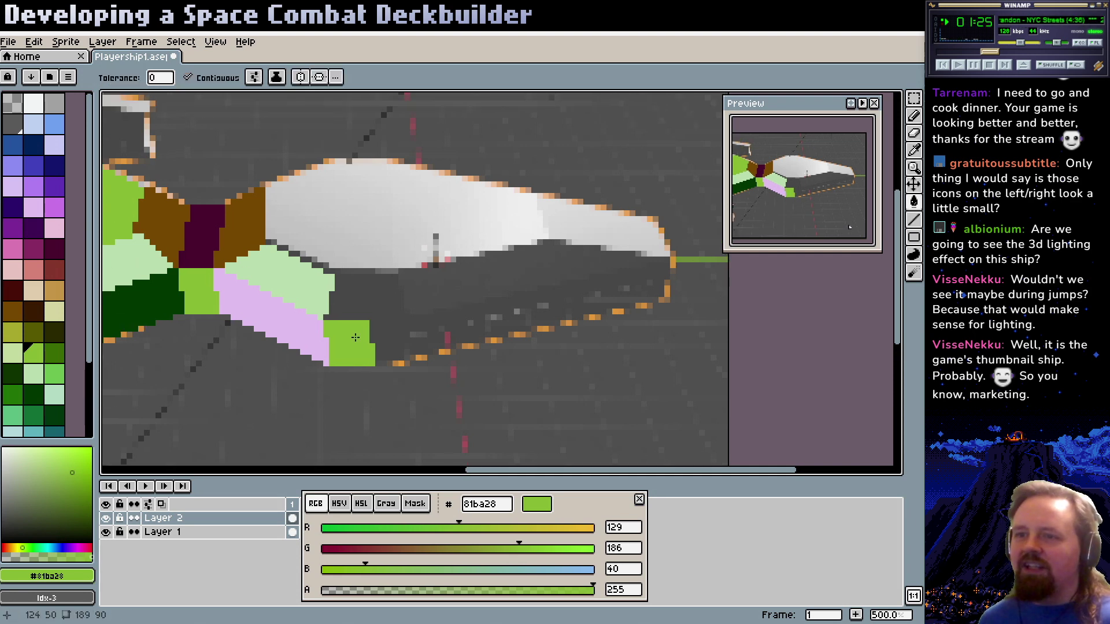
# Sample dark maroon 400426 and draw the upper and outer edges of a block above the green block beside the lilac band
pyautogui.press('p')
pyautogui.click(483, 356)
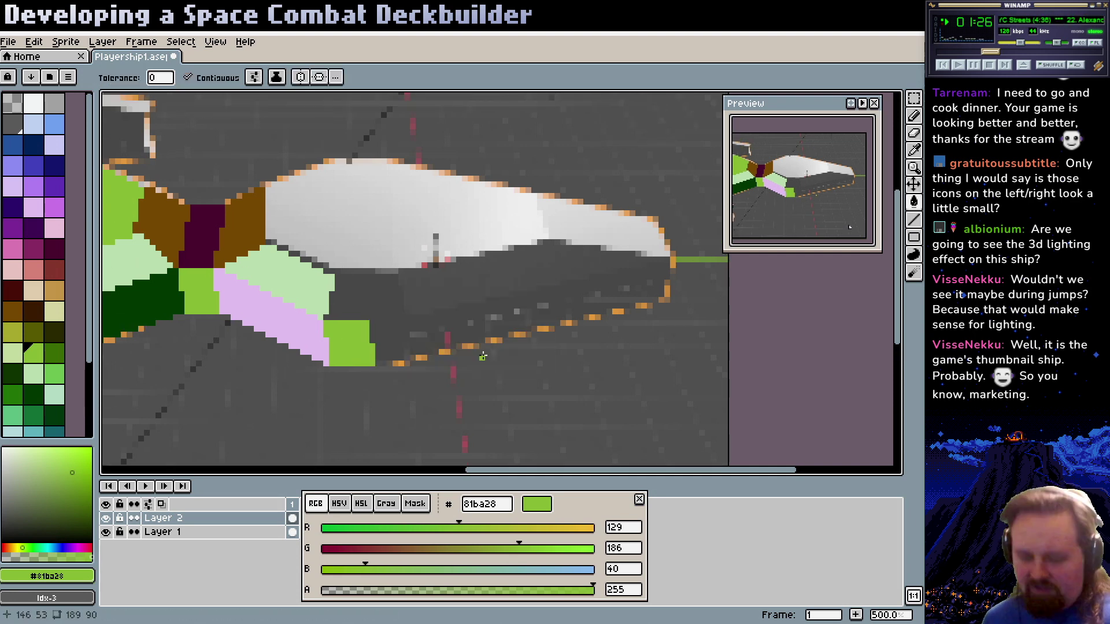
pyautogui.press('b')
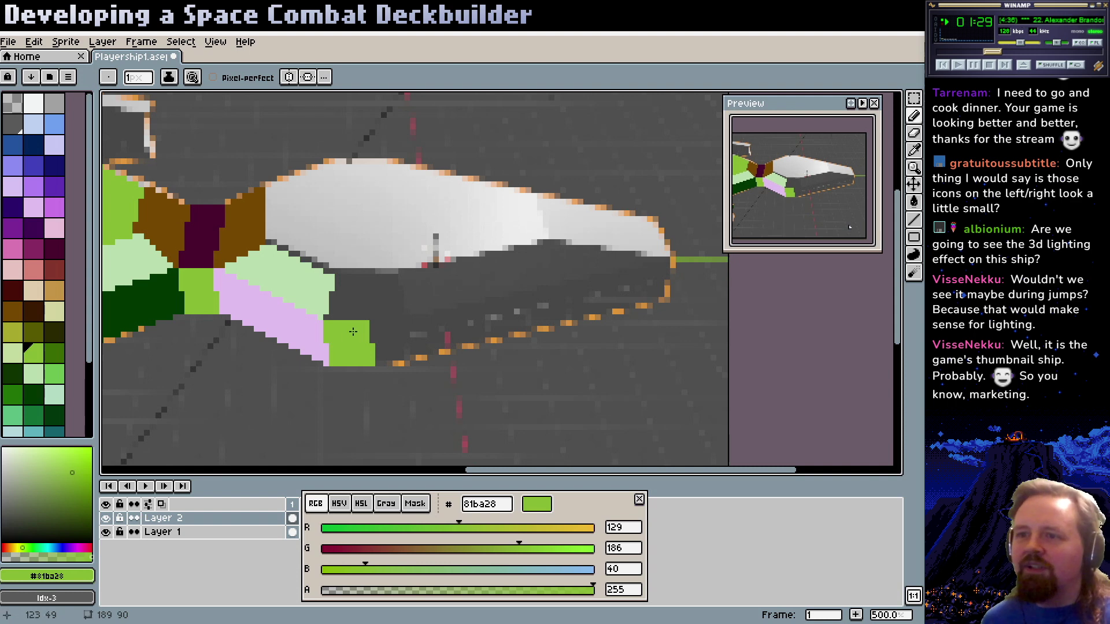
pyautogui.scroll(3, 353, 331)
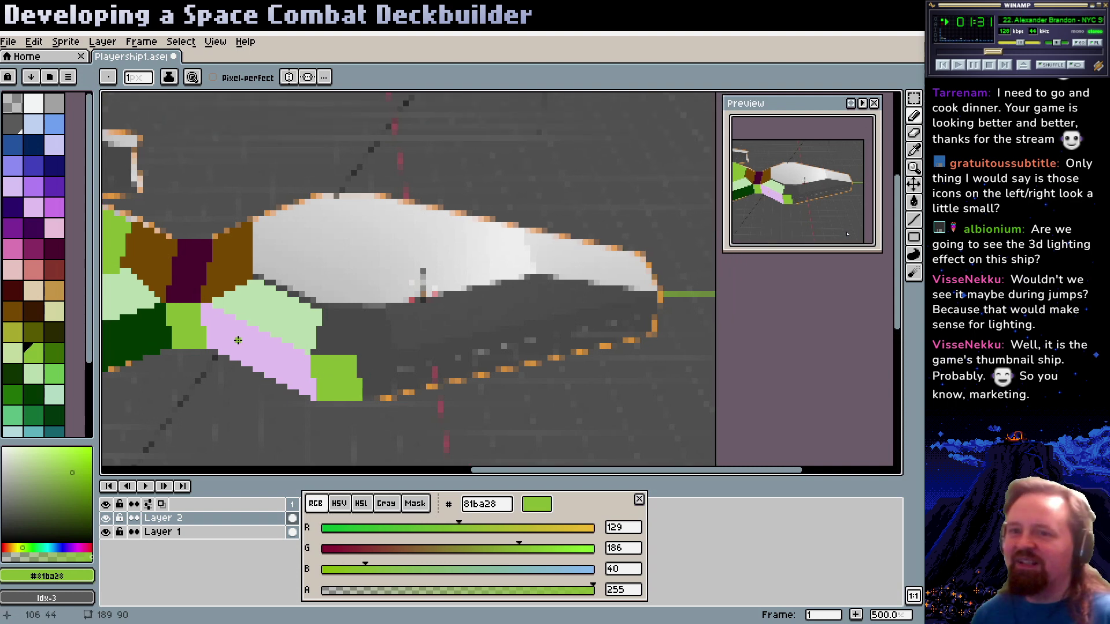
pyautogui.hscroll(-3, 237, 341)
pyautogui.keyDown('alt'); pyautogui.click(263, 303); pyautogui.keyUp('alt')
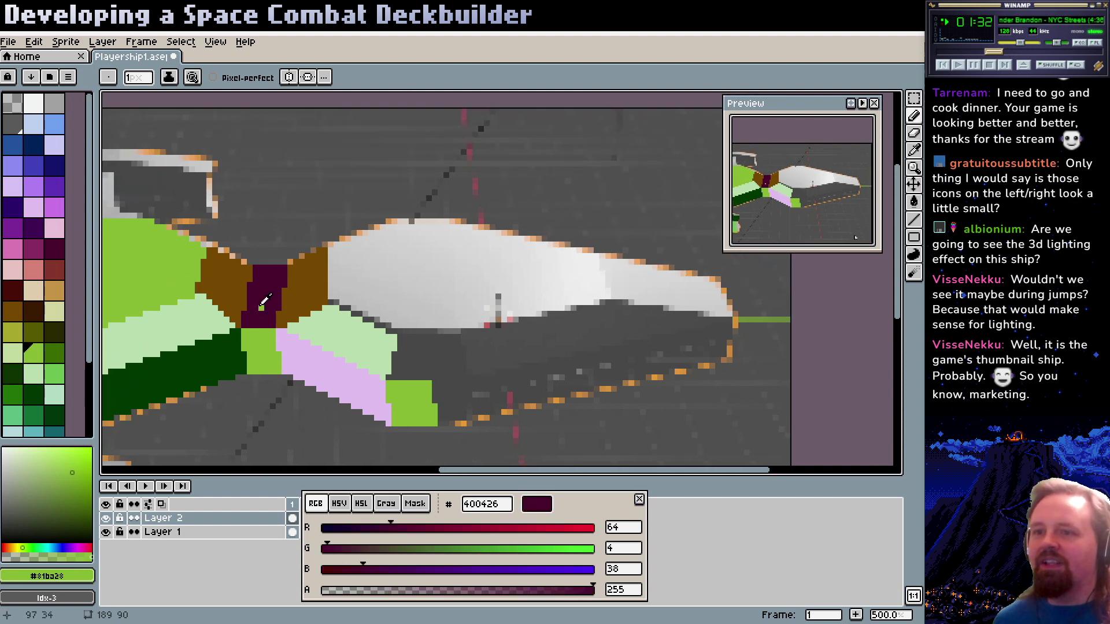
pyautogui.hscroll(4, 263, 304)
pyautogui.moveTo(315, 317)
pyautogui.mouseDown()
pyautogui.moveTo(379, 318)
pyautogui.moveTo(355, 316)
pyautogui.mouseUp()
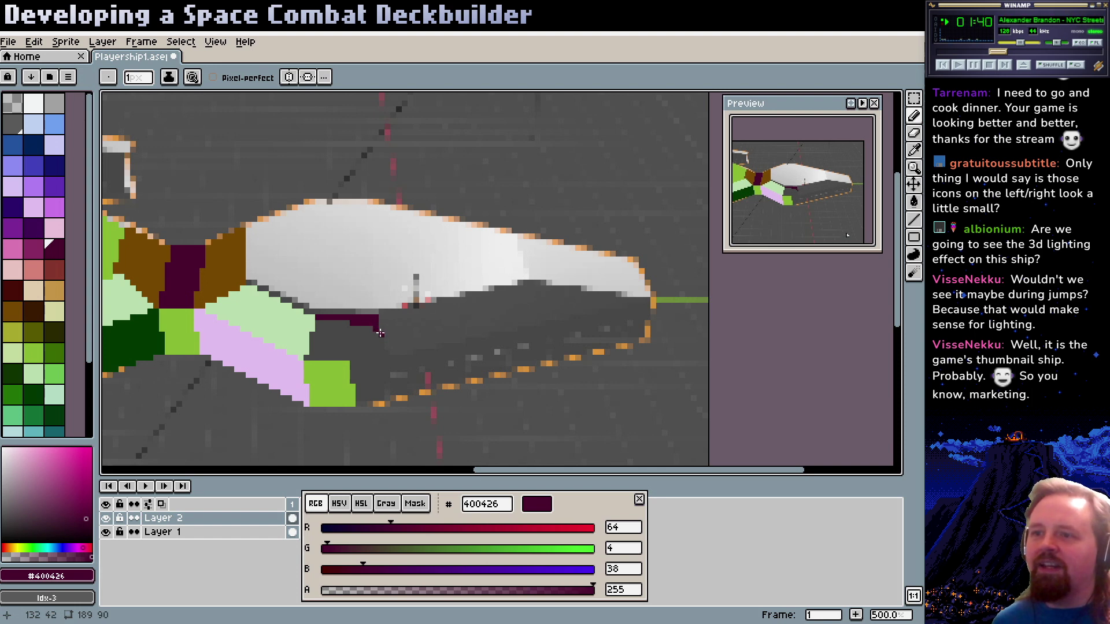
pyautogui.moveTo(382, 334); pyautogui.dragTo(382, 348)
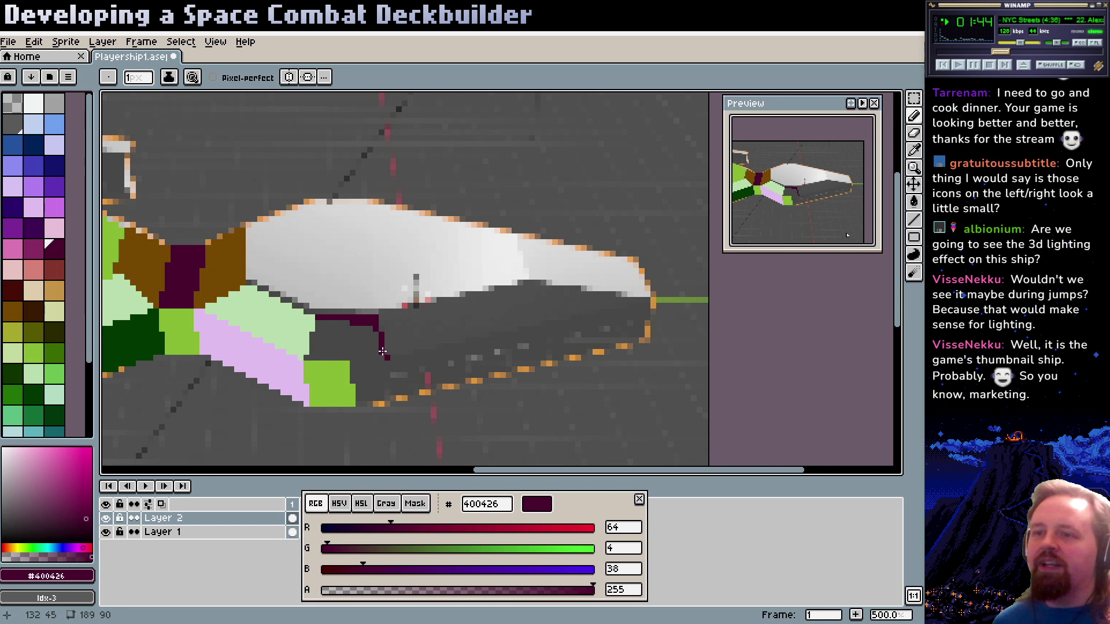
# Close the maroon block's outline along its inner and lower edges and fill it with 400426
pyautogui.click(306, 352)
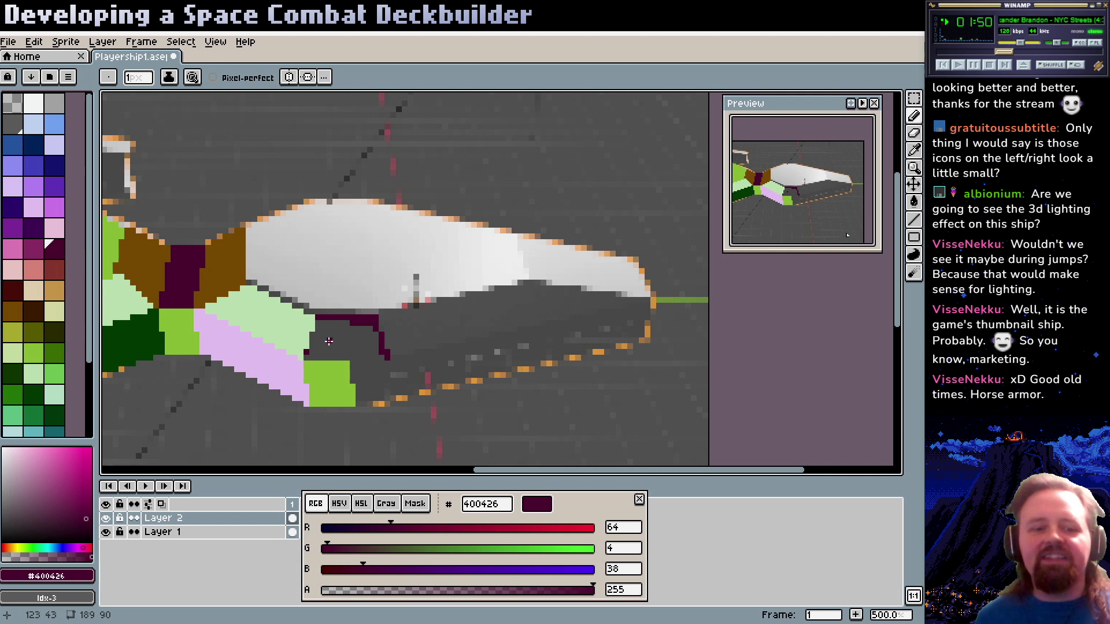
pyautogui.press('shift')
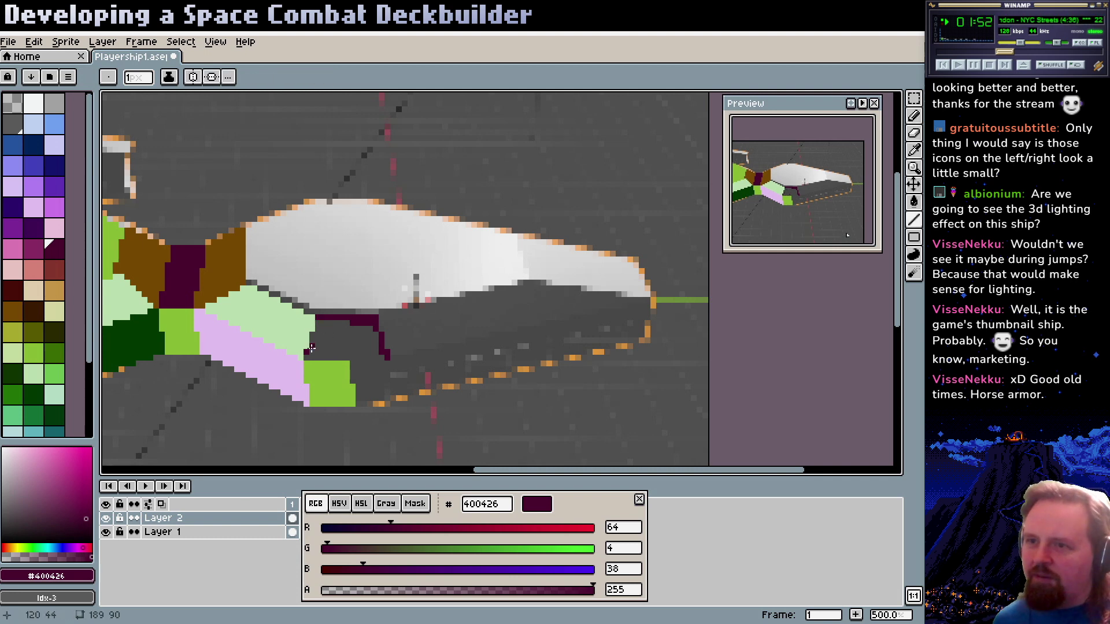
pyautogui.moveTo(307, 355); pyautogui.dragTo(393, 359)
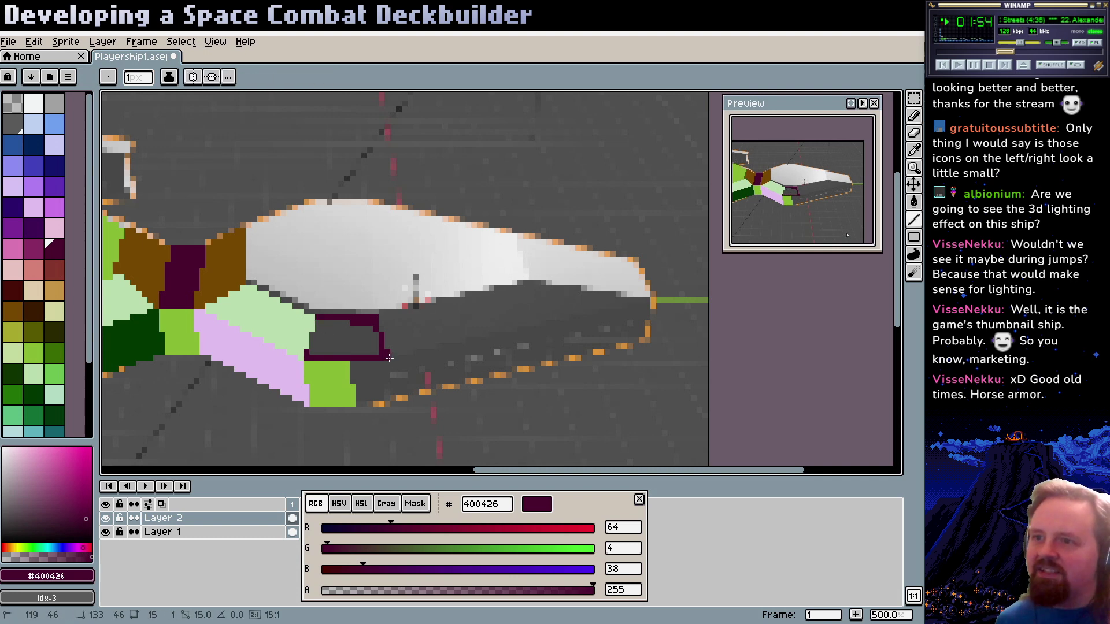
pyautogui.press('g')
pyautogui.click(339, 345)
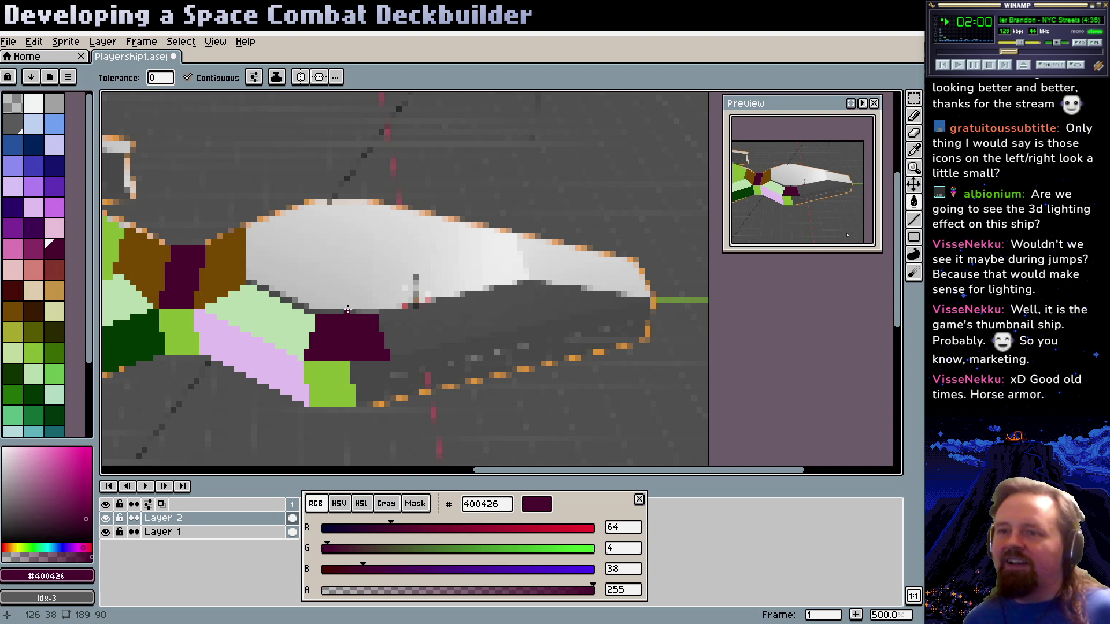
# Sample green 81ba28, outline the dark area beside the small green block up to the maroon block's outer edge, and fill it
pyautogui.keyDown('alt'); pyautogui.click(345, 393); pyautogui.keyUp('alt')
pyautogui.click(387, 370)
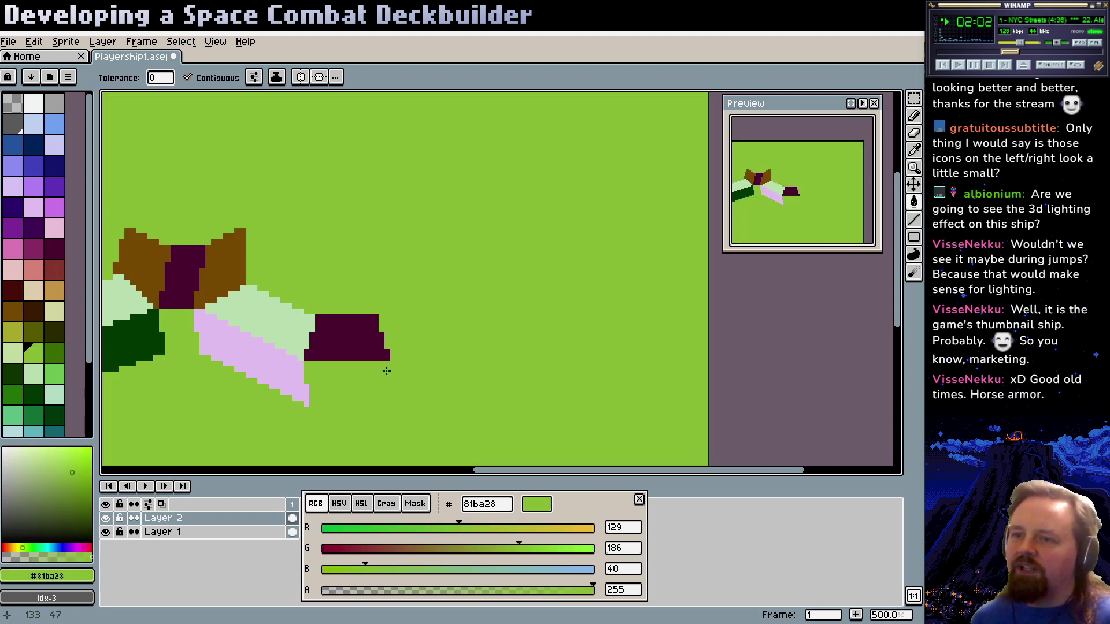
pyautogui.hotkey('ctrl', 'z')
pyautogui.press('b')
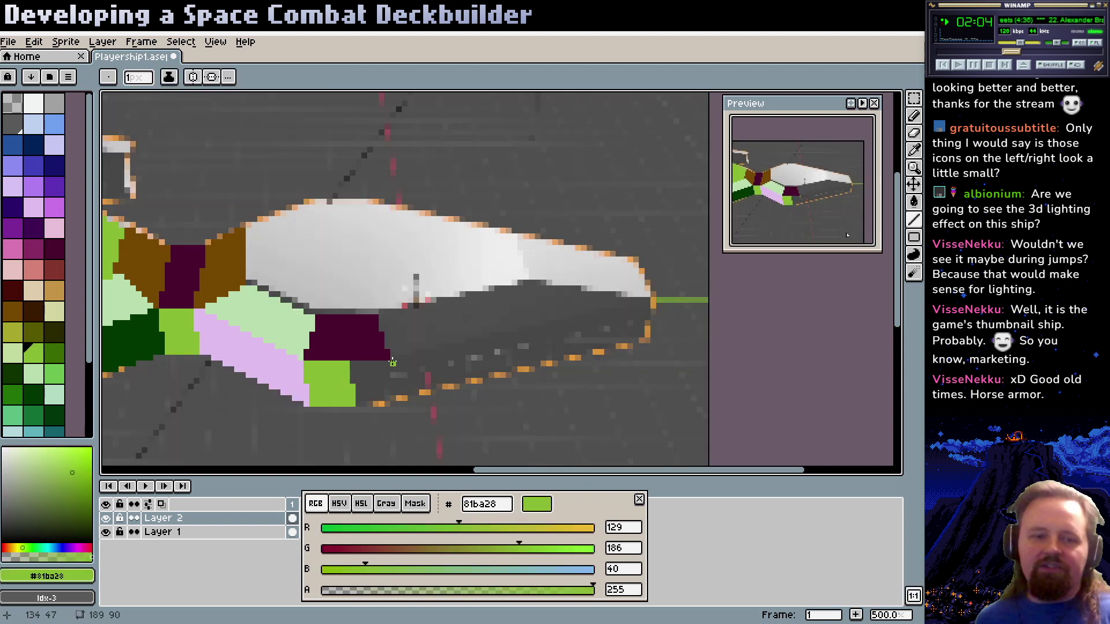
pyautogui.moveTo(388, 361)
pyautogui.mouseDown()
pyautogui.moveTo(383, 404)
pyautogui.moveTo(382, 391)
pyautogui.mouseUp()
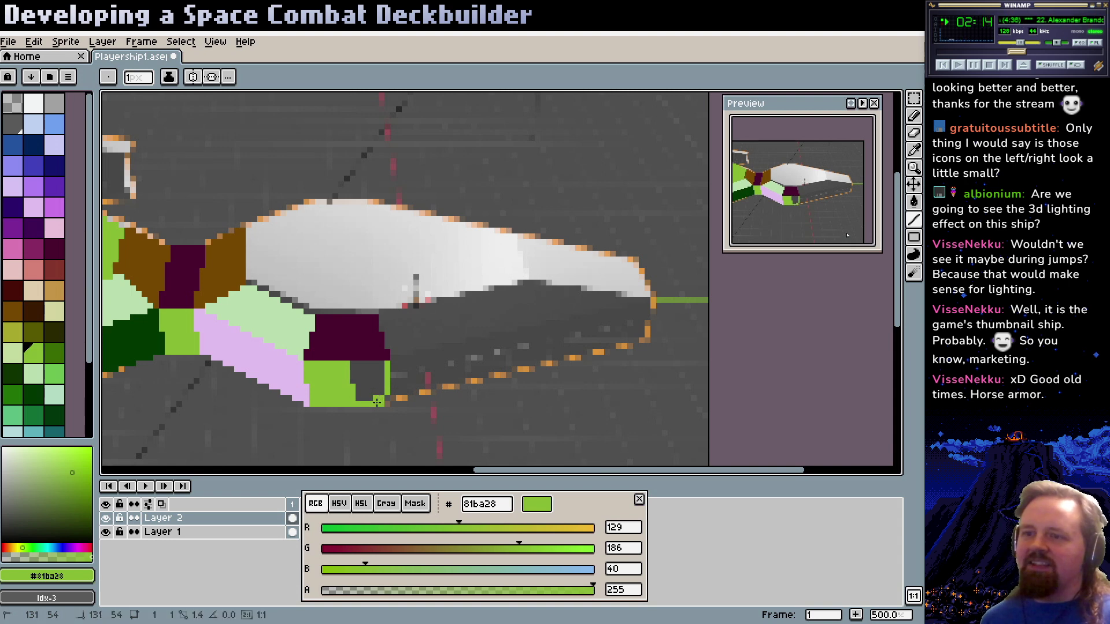
pyautogui.press('g')
pyautogui.click(376, 393)
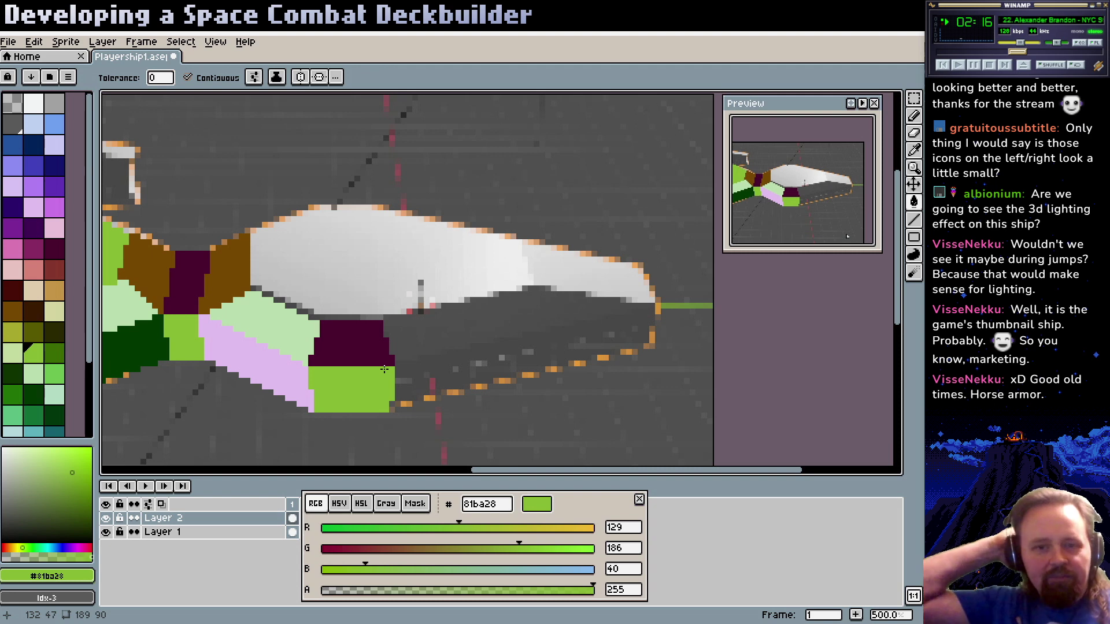
pyautogui.keyDown('alt'); pyautogui.click(772, 375); pyautogui.keyUp('alt')
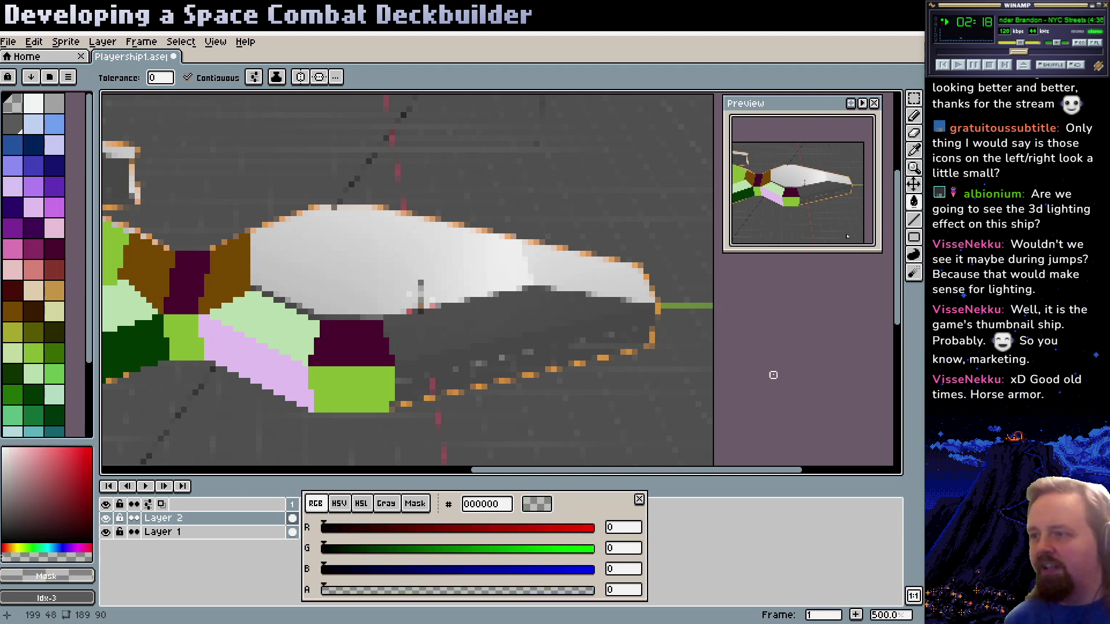
pyautogui.click(392, 399)
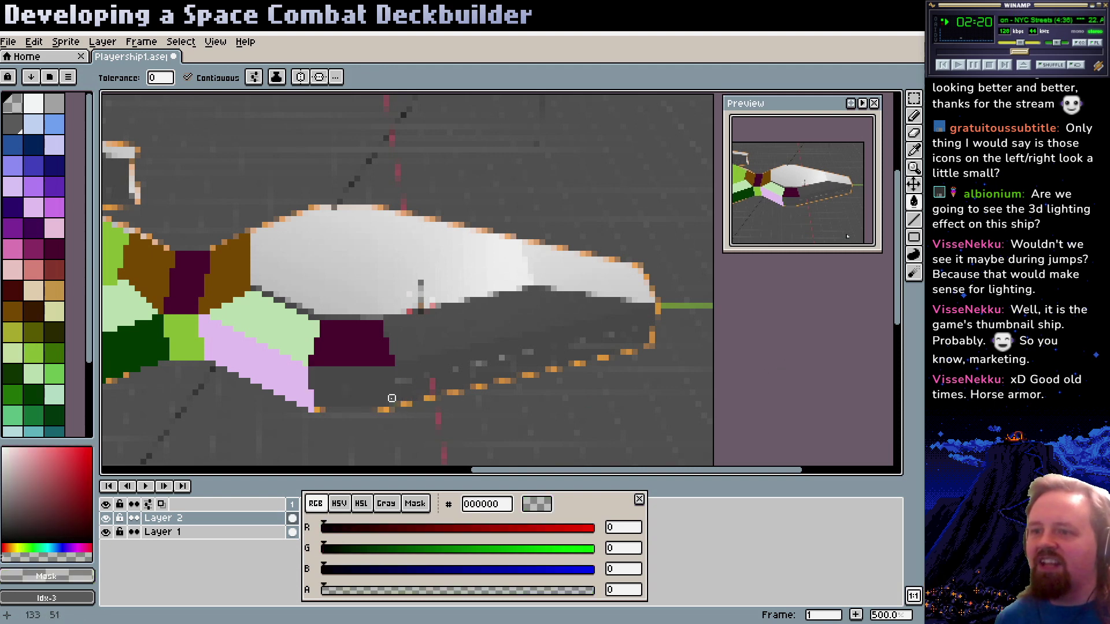
pyautogui.hotkey('ctrl', 'z')
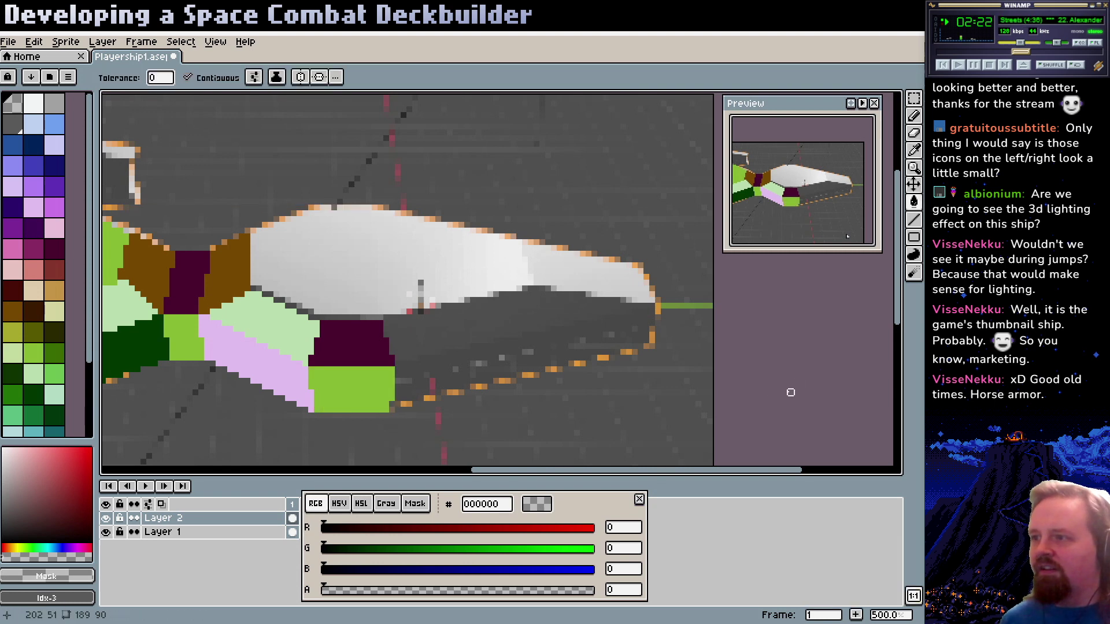
pyautogui.press('b')
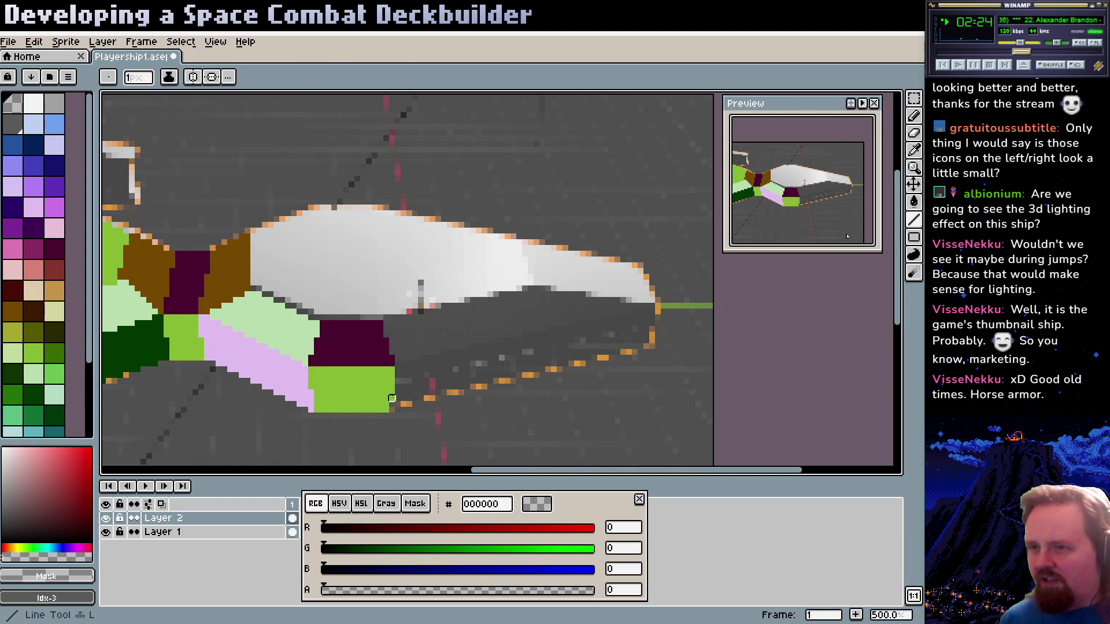
# Sample green 63c446 and draw a line along the dark facet's upper edge, from the maroon block's upper outer corner to the bend
pyautogui.keyDown('alt'); pyautogui.click(357, 381); pyautogui.keyUp('alt')
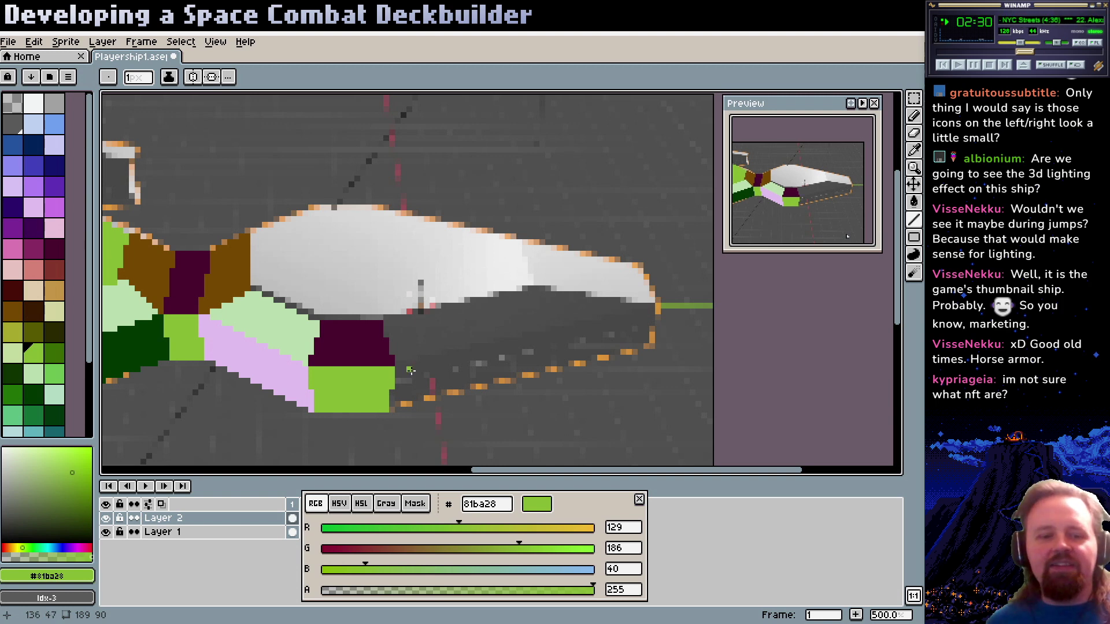
pyautogui.keyDown('alt'); pyautogui.click(368, 338); pyautogui.keyUp('alt')
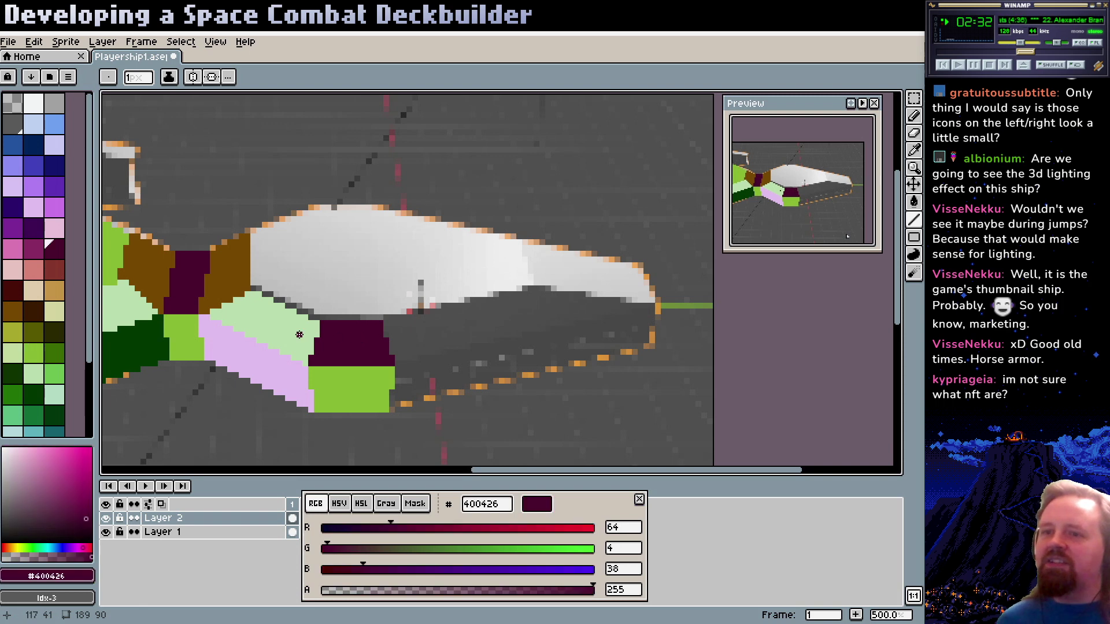
pyautogui.keyDown('alt'); pyautogui.click(296, 335); pyautogui.keyUp('alt')
pyautogui.hscroll(-5, 296, 335)
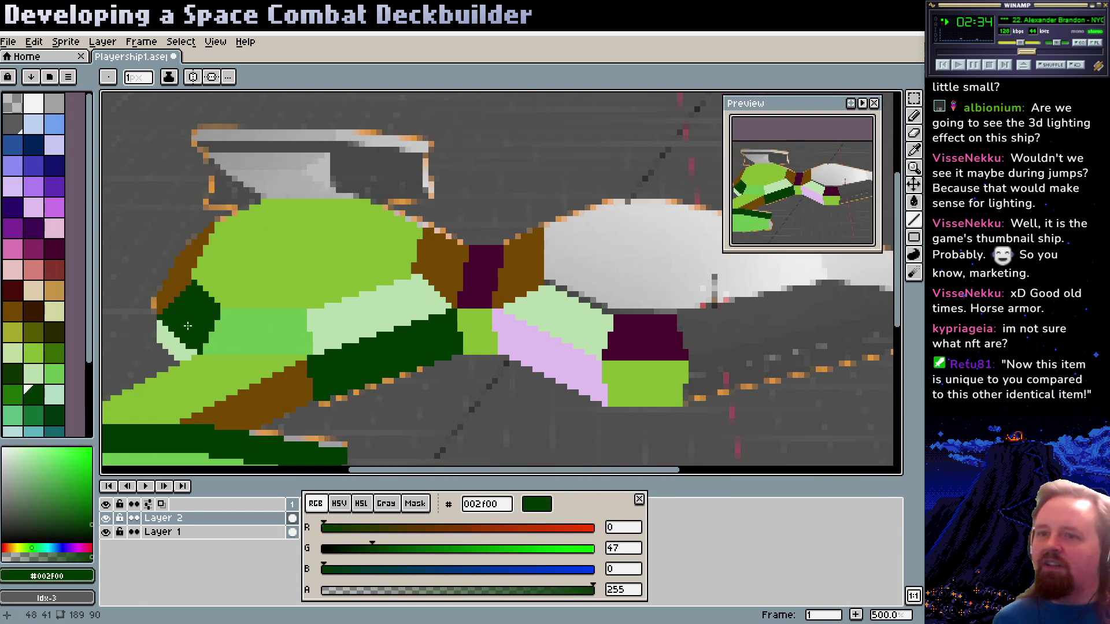
pyautogui.keyDown('alt'); pyautogui.click(210, 327); pyautogui.keyUp('alt')
pyautogui.keyDown('alt'); pyautogui.click(274, 330); pyautogui.keyUp('alt')
pyautogui.hscroll(3, 480, 341)
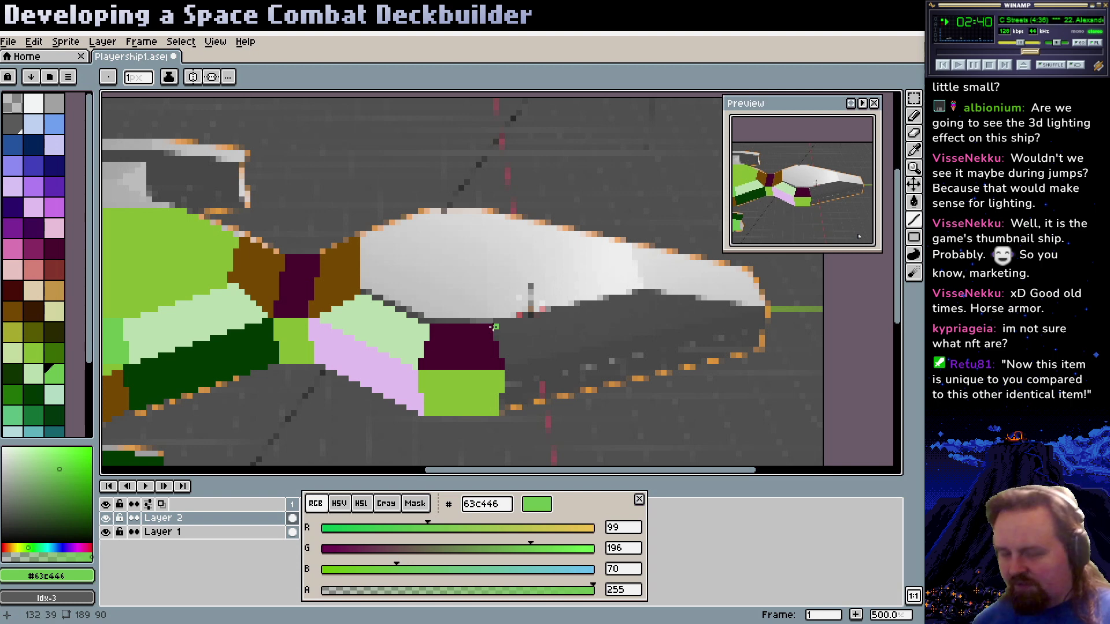
pyautogui.press('l')
pyautogui.moveTo(495, 327); pyautogui.dragTo(641, 297)
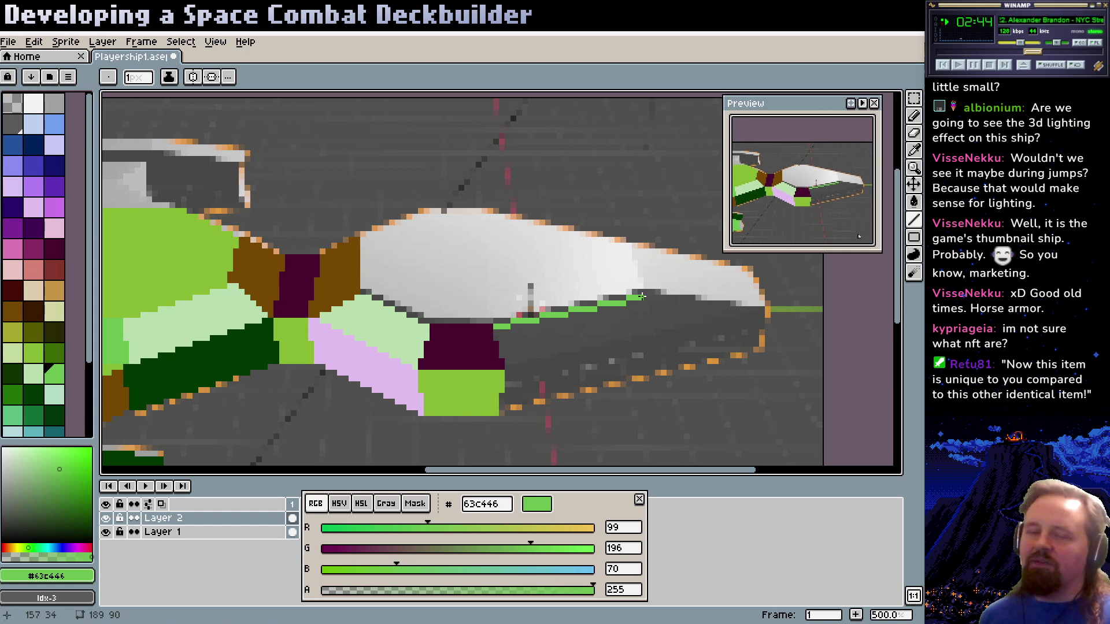
pyautogui.hotkey('ctrl', 'z')
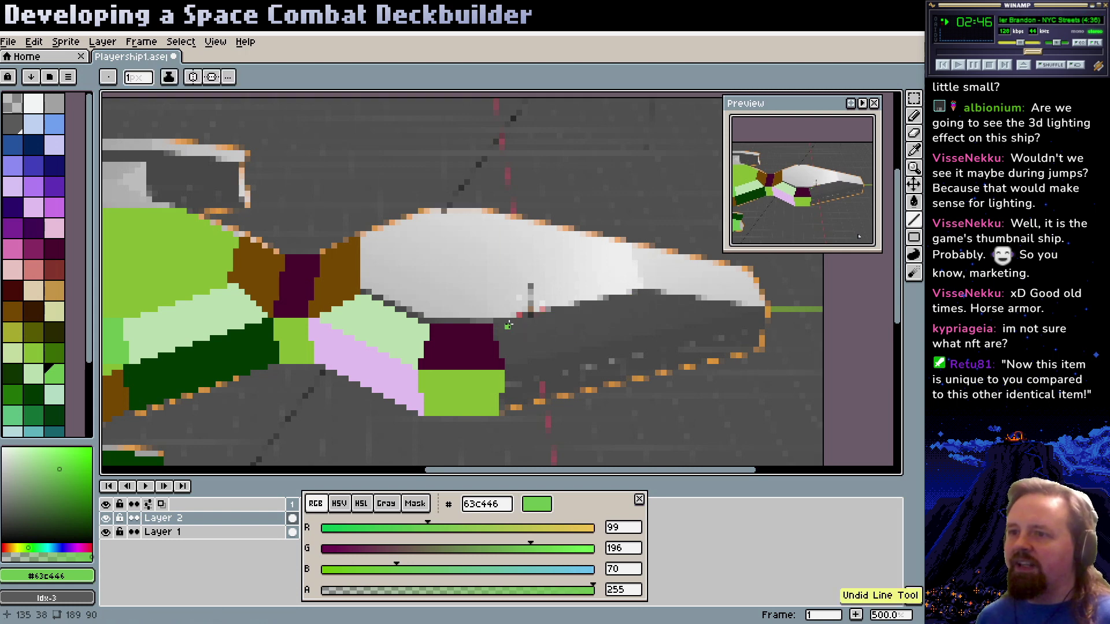
pyautogui.moveTo(496, 327); pyautogui.dragTo(641, 299)
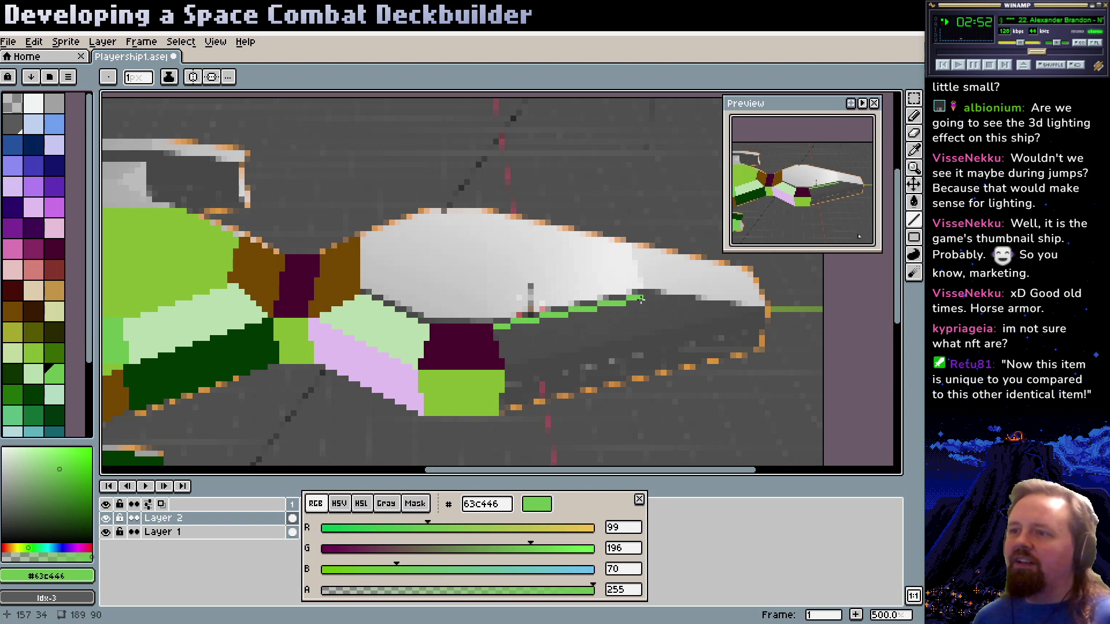
# Select the 63c446 line, shift it about two pixels right, and fill the gap left beside the maroon block
pyautogui.click(913, 101)
pyautogui.moveTo(658, 262); pyautogui.dragTo(572, 318)
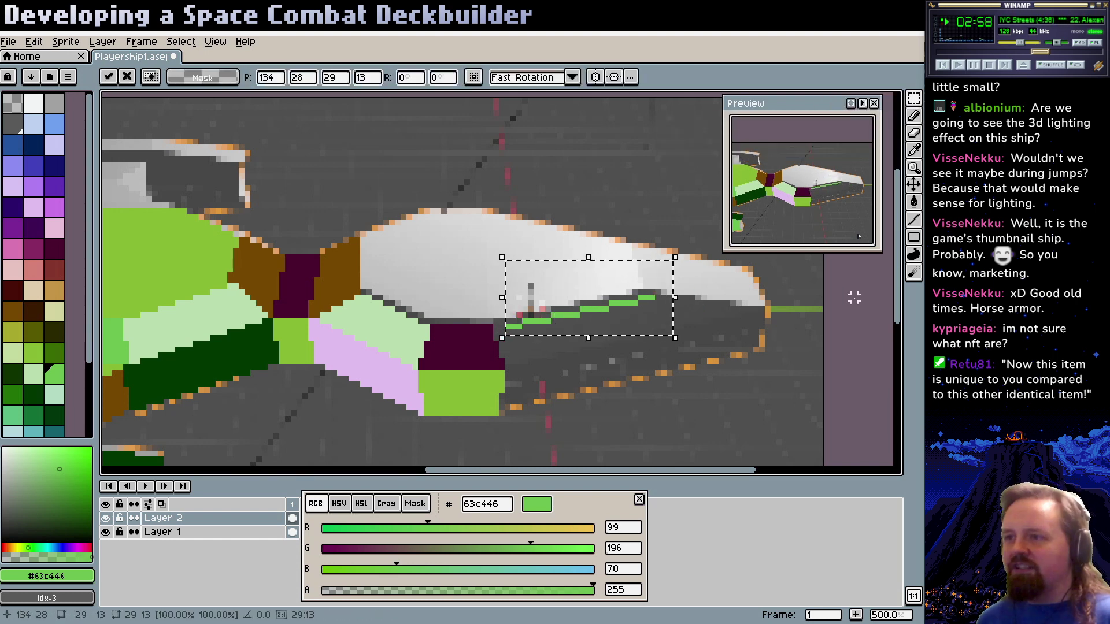
pyautogui.click(714, 355)
pyautogui.press('p')
pyautogui.click(511, 354)
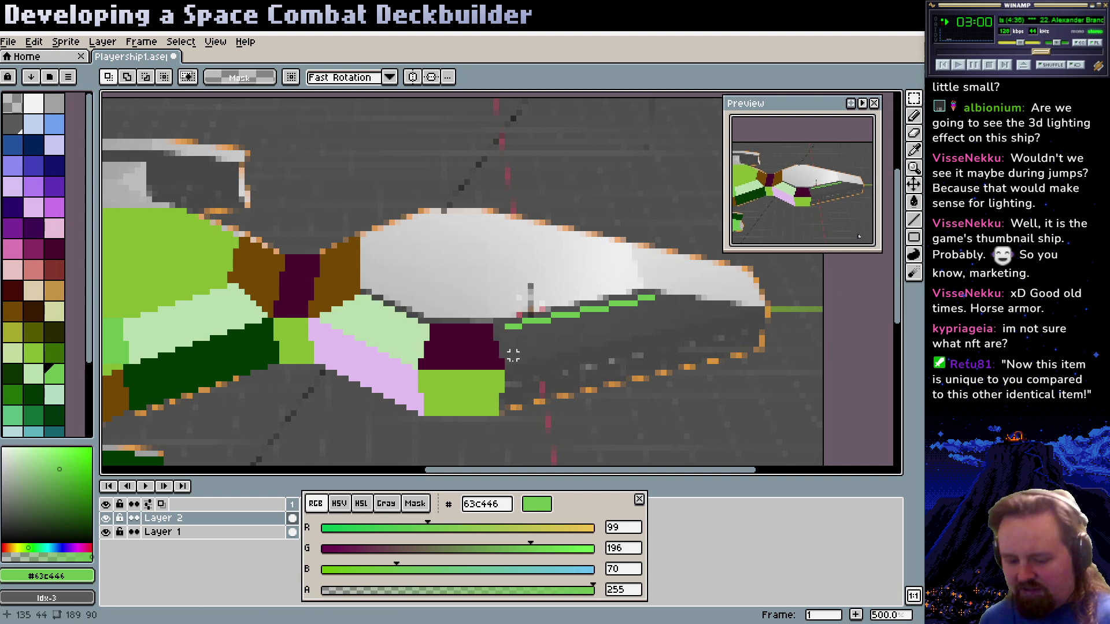
pyautogui.press('b')
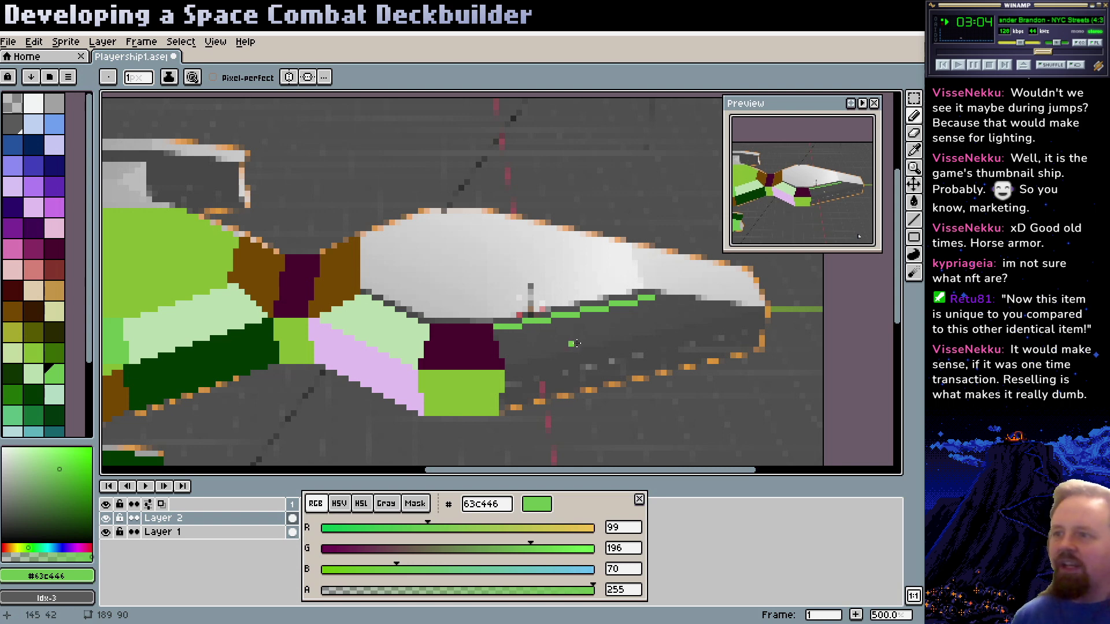
pyautogui.hscroll(3, 555, 347)
# Duplicate the 63c446 line onto the dark facet's lower edge, starting at the maroon block's lower outer corner
pyautogui.press('w')
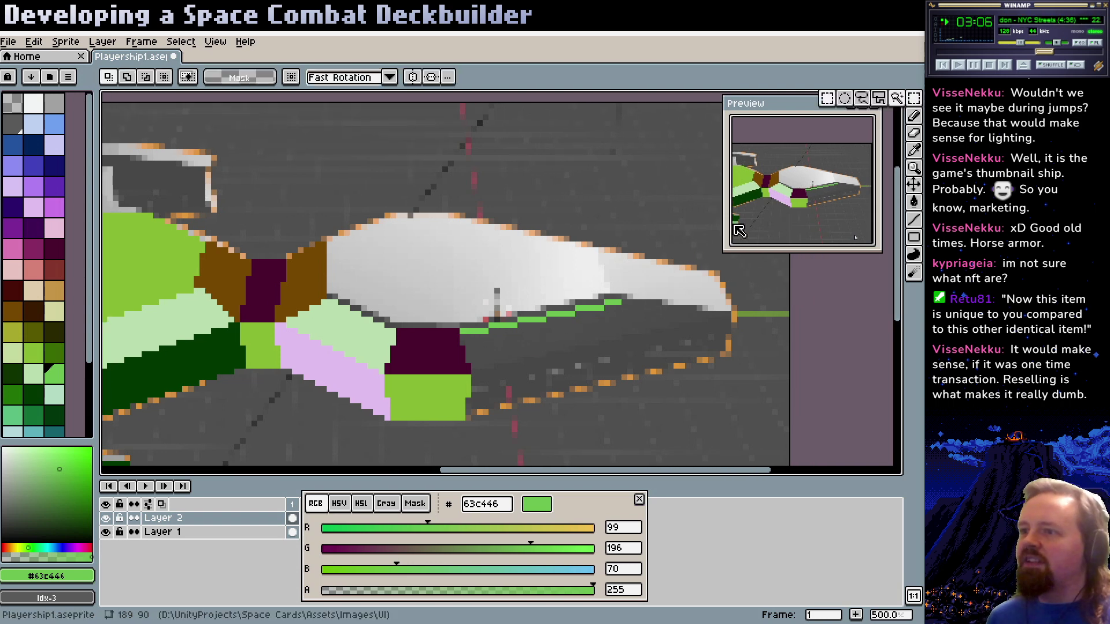
pyautogui.moveTo(629, 284); pyautogui.dragTo(533, 366)
pyautogui.click(699, 319)
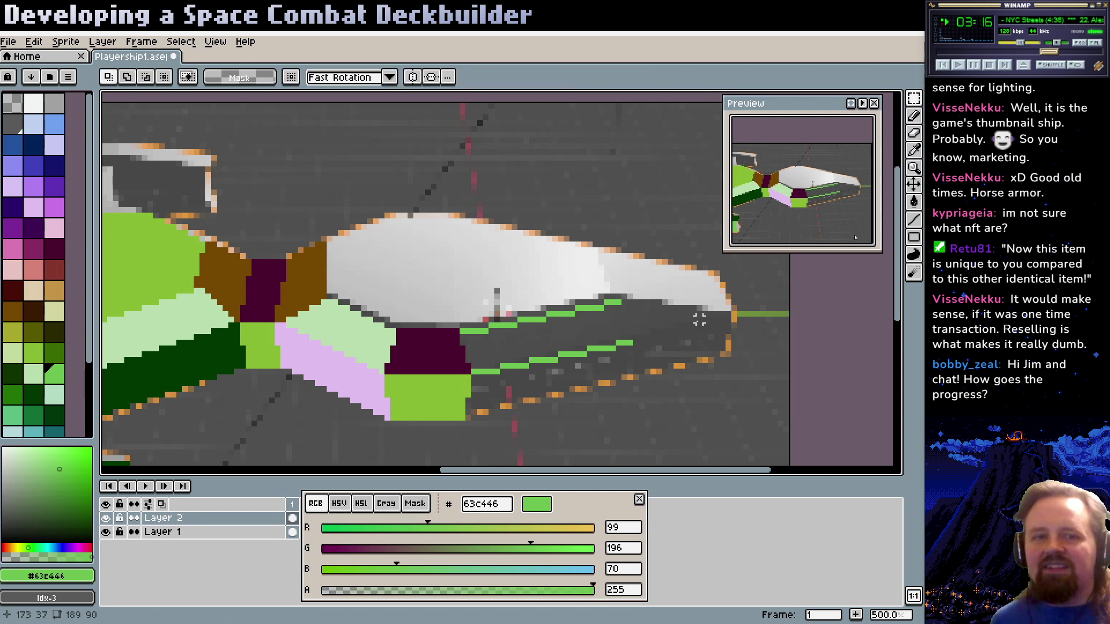
# Extend both 63c446 lines until they meet near the pod's tip, and fill the enclosed facet with the same green
pyautogui.press('b')
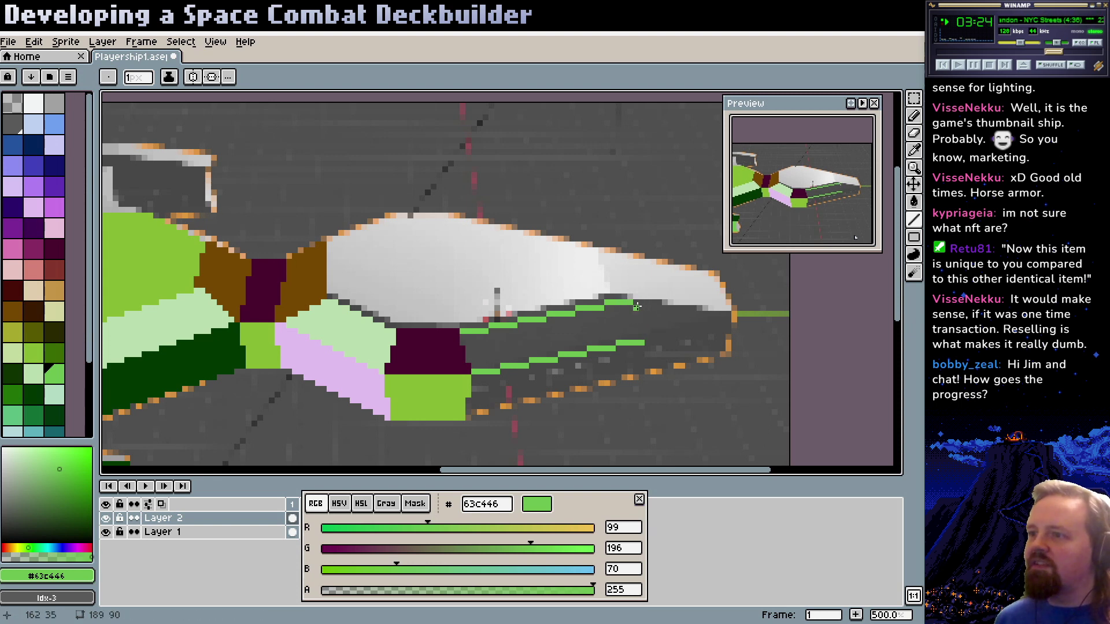
pyautogui.moveTo(635, 306); pyautogui.dragTo(718, 318)
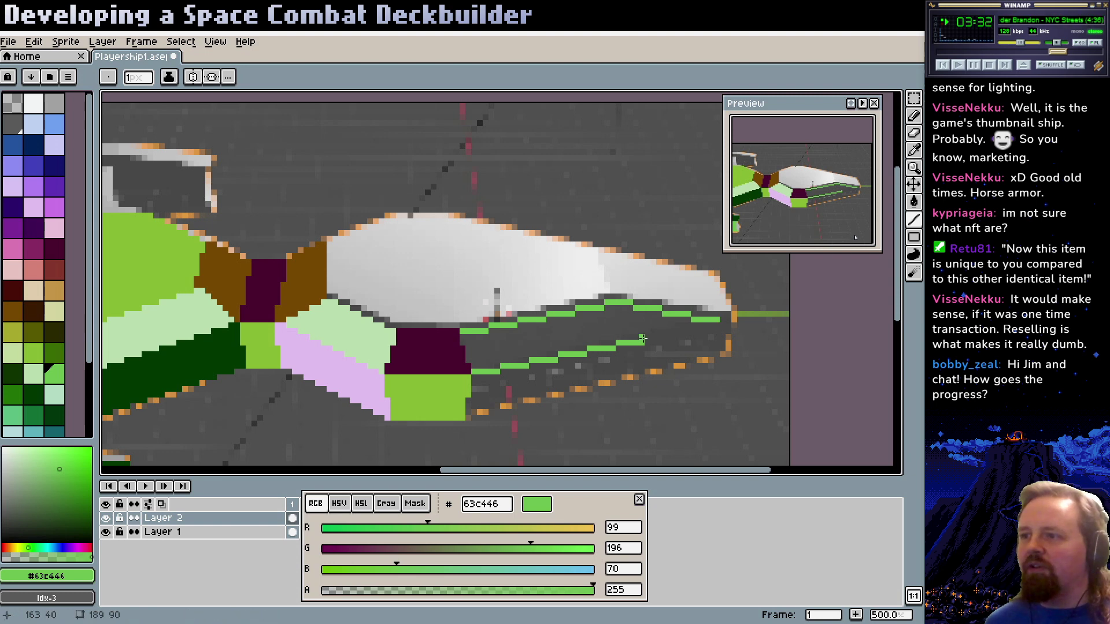
pyautogui.moveTo(646, 338); pyautogui.dragTo(701, 329)
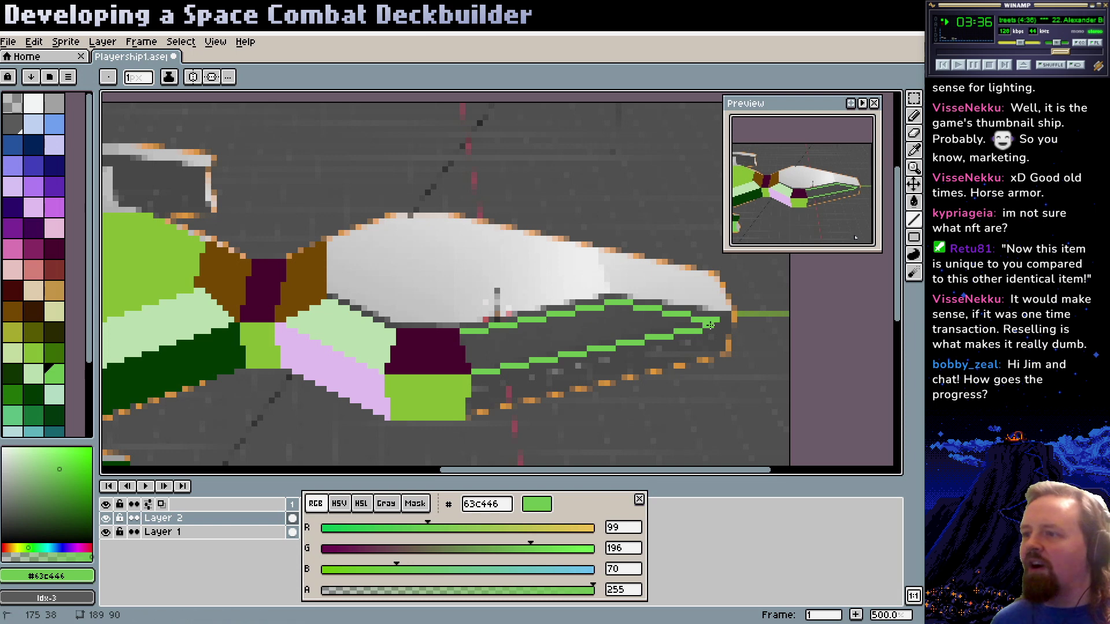
pyautogui.press('g')
pyautogui.click(592, 318)
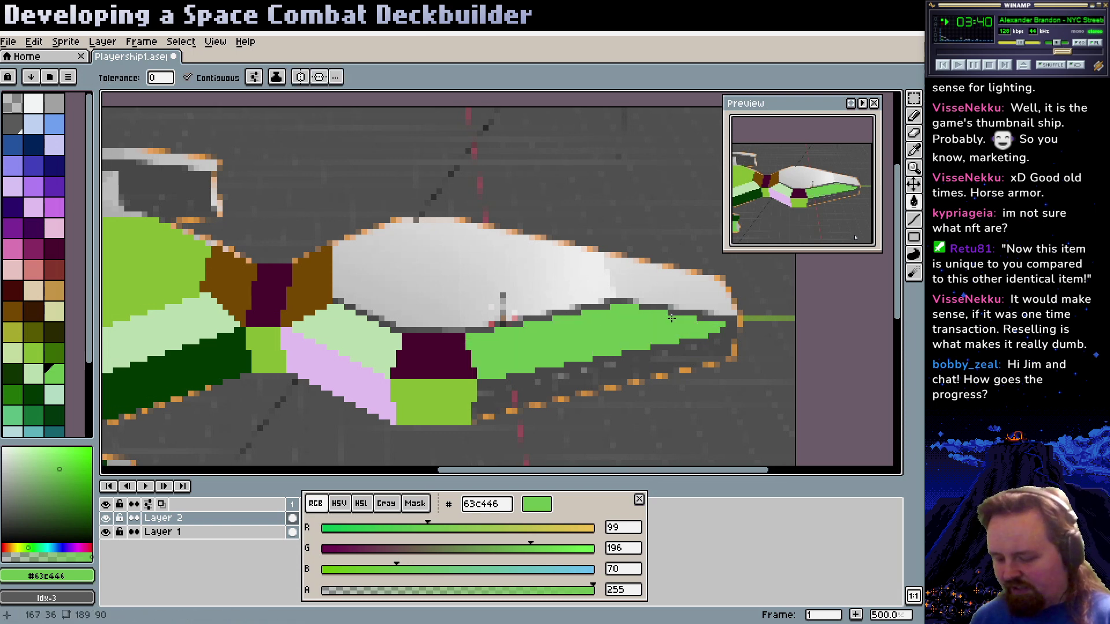
pyautogui.press('p')
pyautogui.click(538, 356)
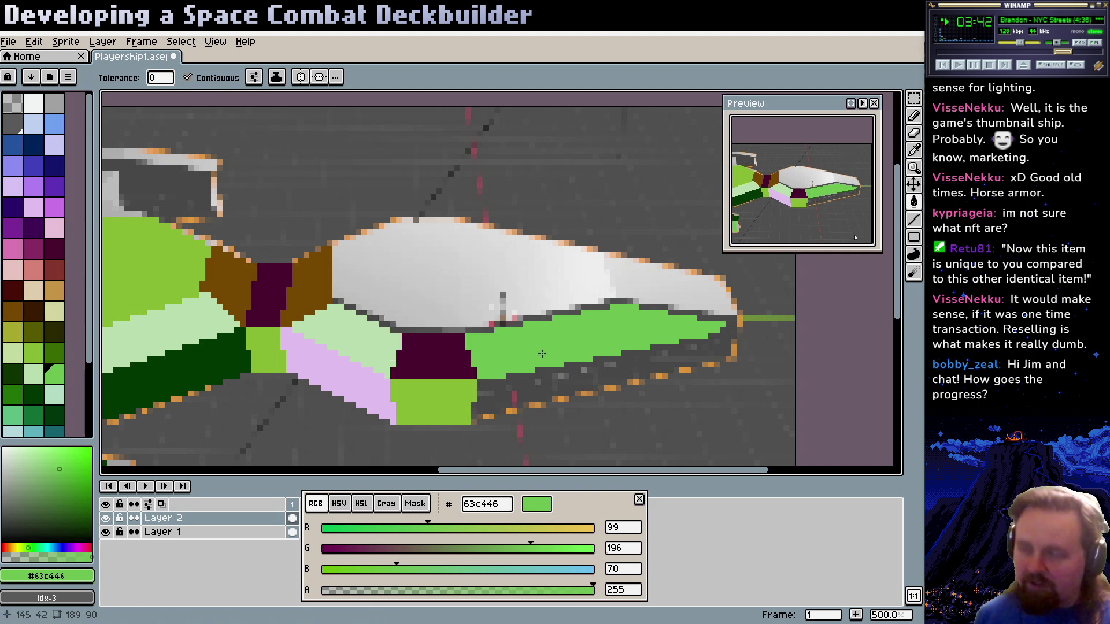
# Touch up the 63c446 facet's tip with single pixels so it reaches the pod's orange outline
pyautogui.press('b')
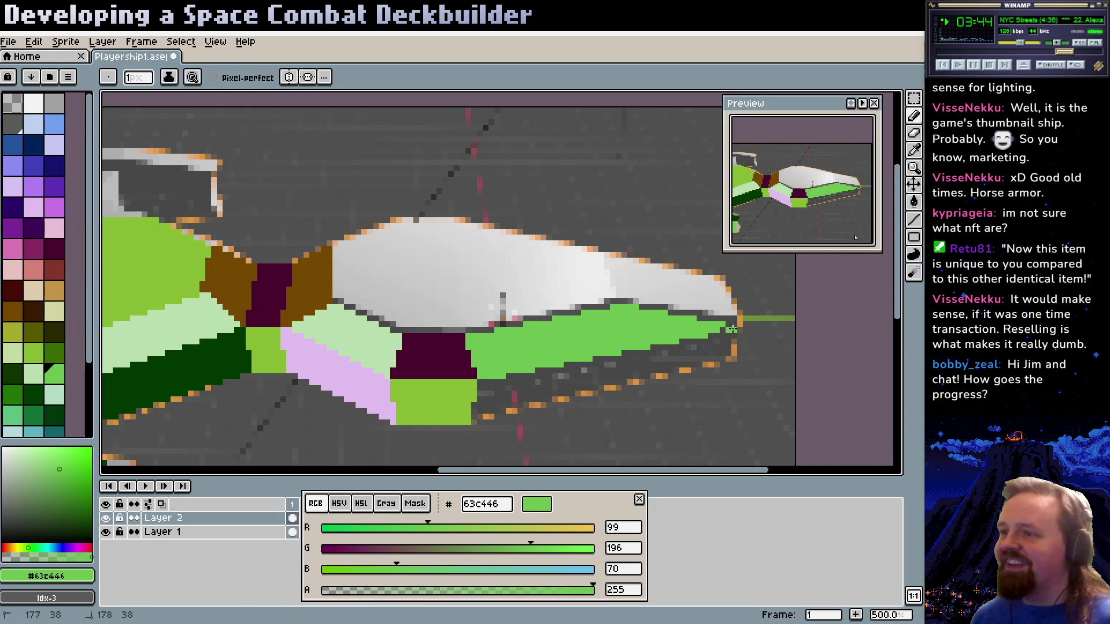
pyautogui.click(727, 330)
pyautogui.moveTo(710, 359); pyautogui.dragTo(704, 353)
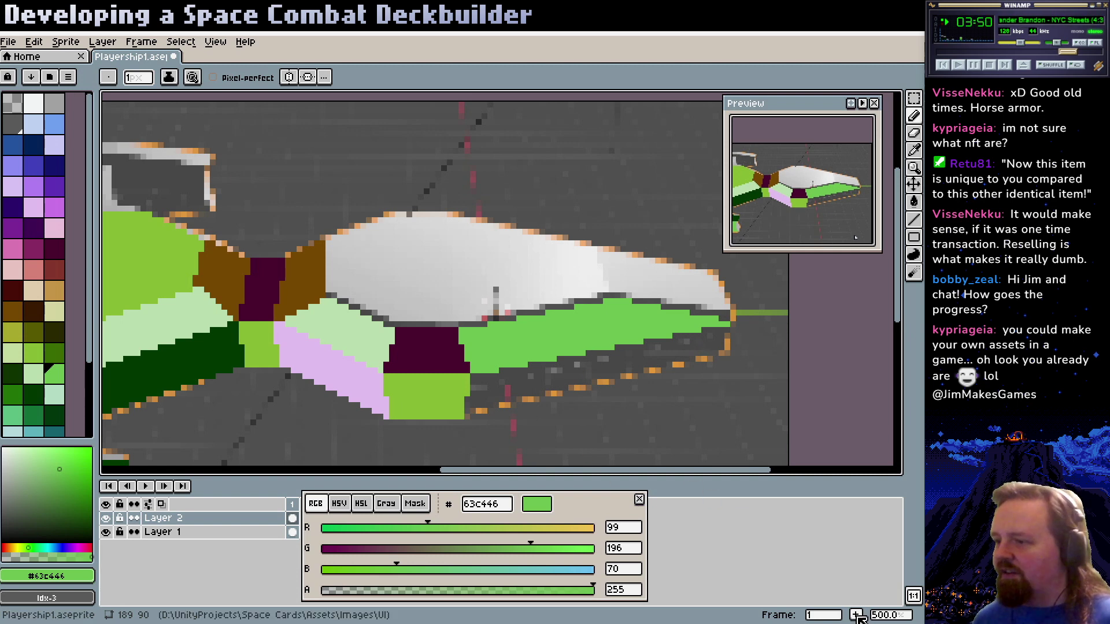
# Switch to the running game in Unity, end the turn, and target the ship's rearmost red system with Fire Lasers
pyautogui.hotkey('alt', 'Tab')
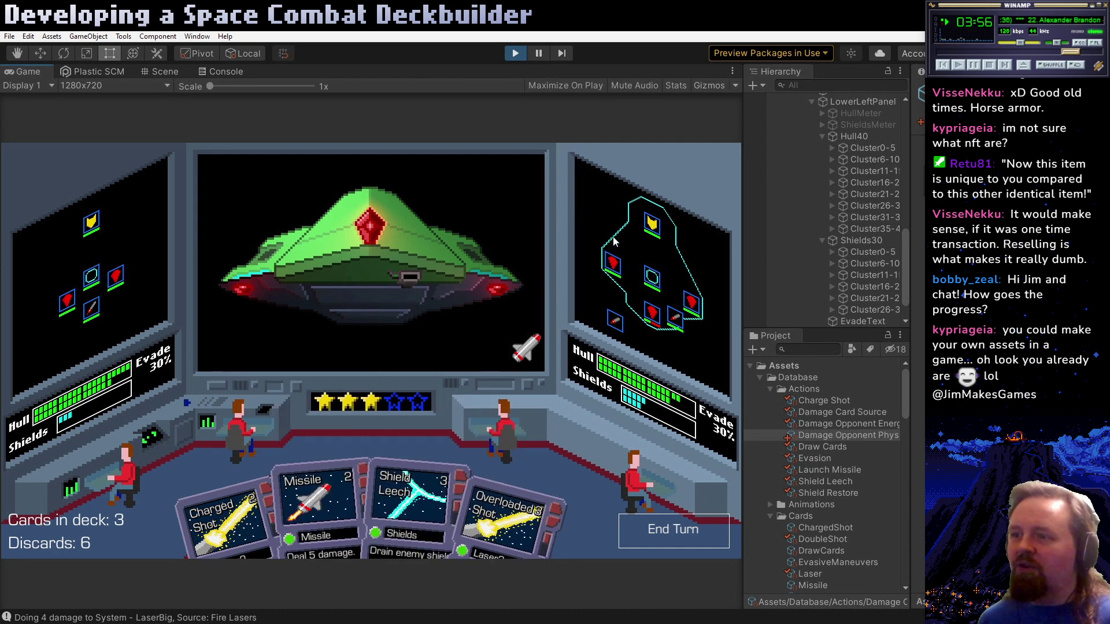
pyautogui.click(633, 516)
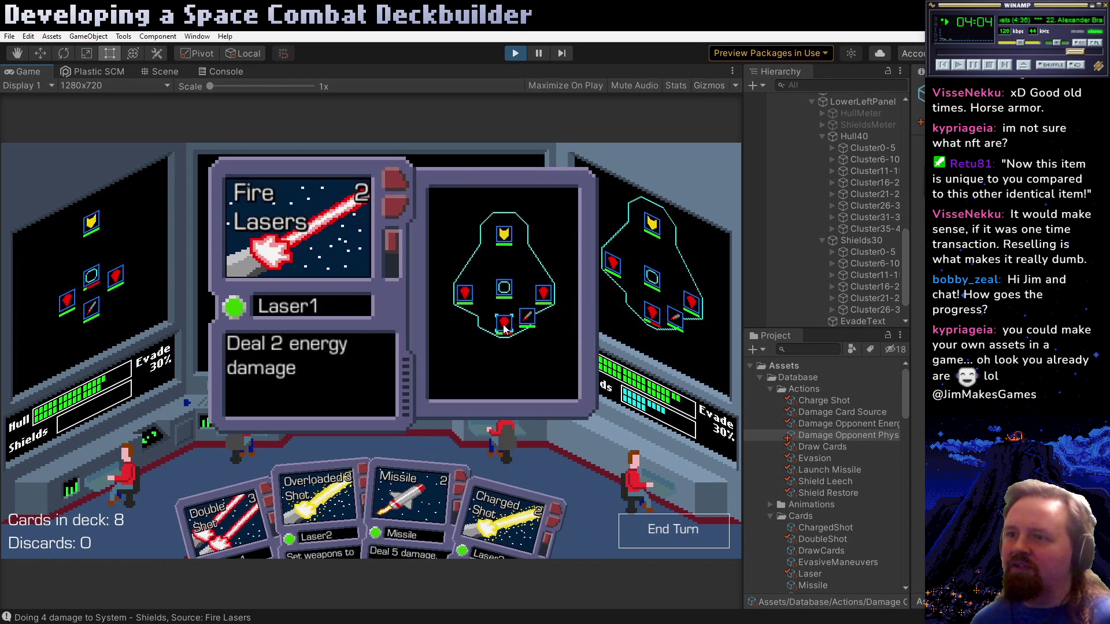
pyautogui.click(504, 327)
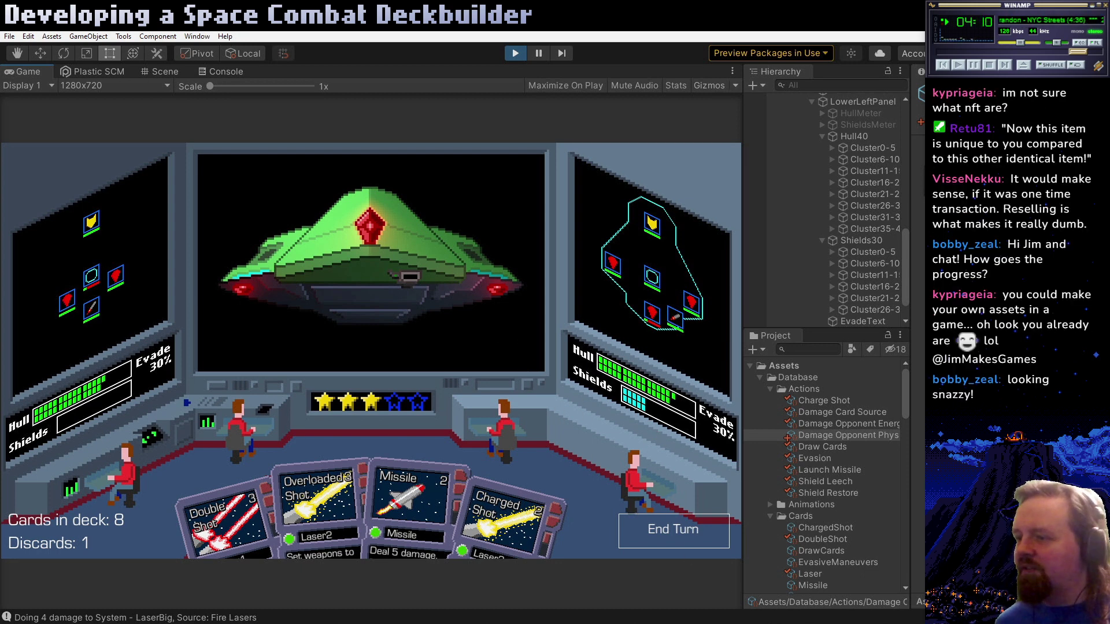
# Return to Aseprite and sample brown 6f3f00 from the hull facet beside the dark green block
pyautogui.hotkey('alt', 'Tab')
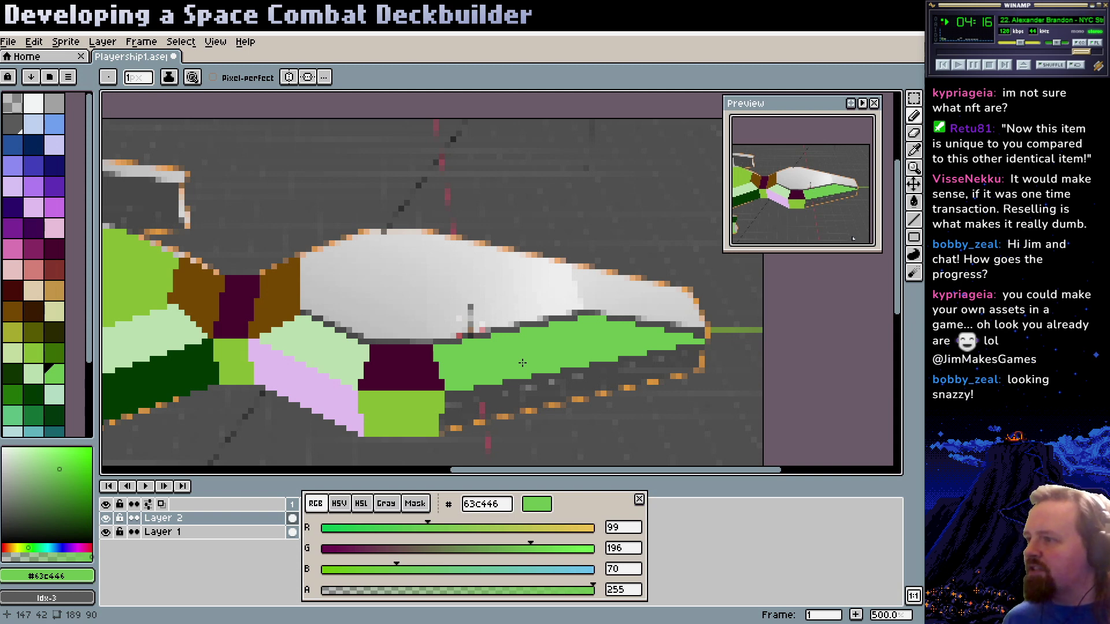
pyautogui.hscroll(-1, 516, 331)
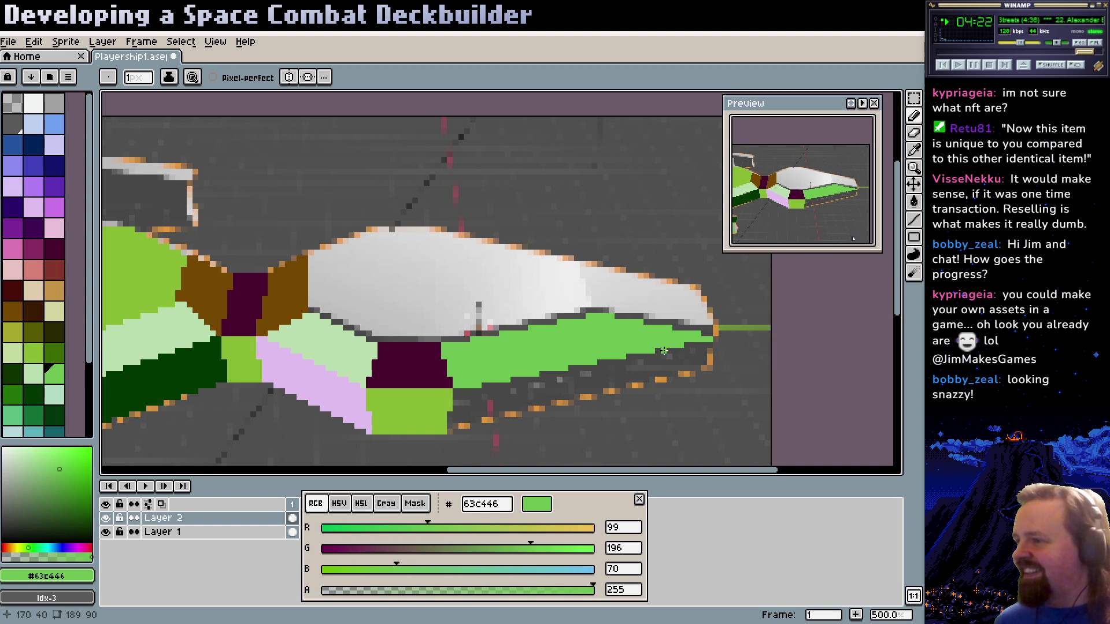
pyautogui.hscroll(2, 664, 350)
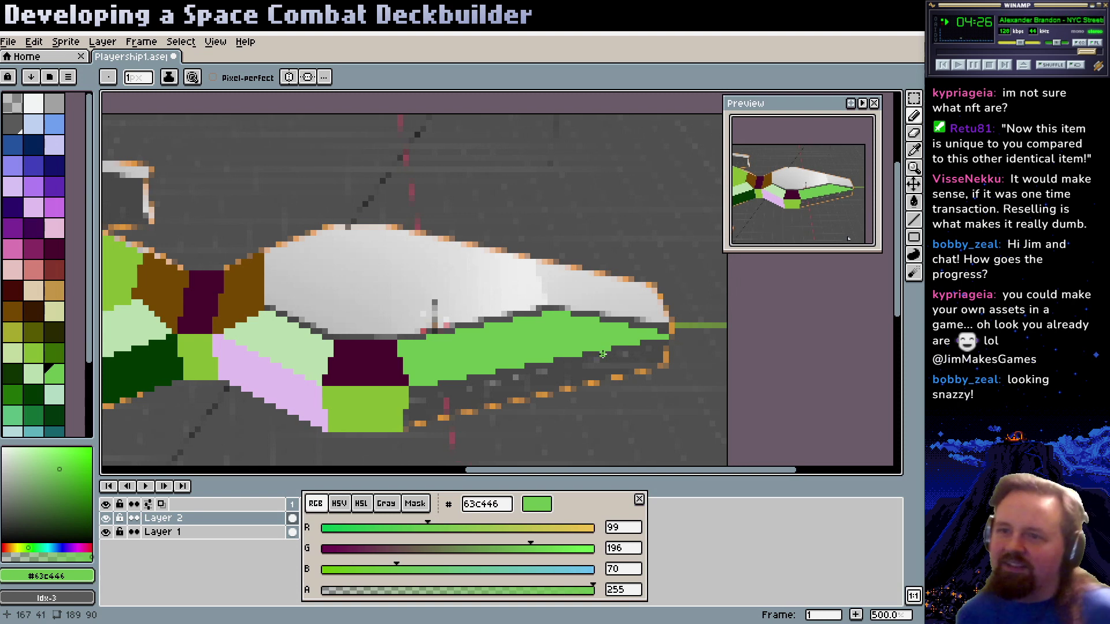
pyautogui.hscroll(-4, 347, 370)
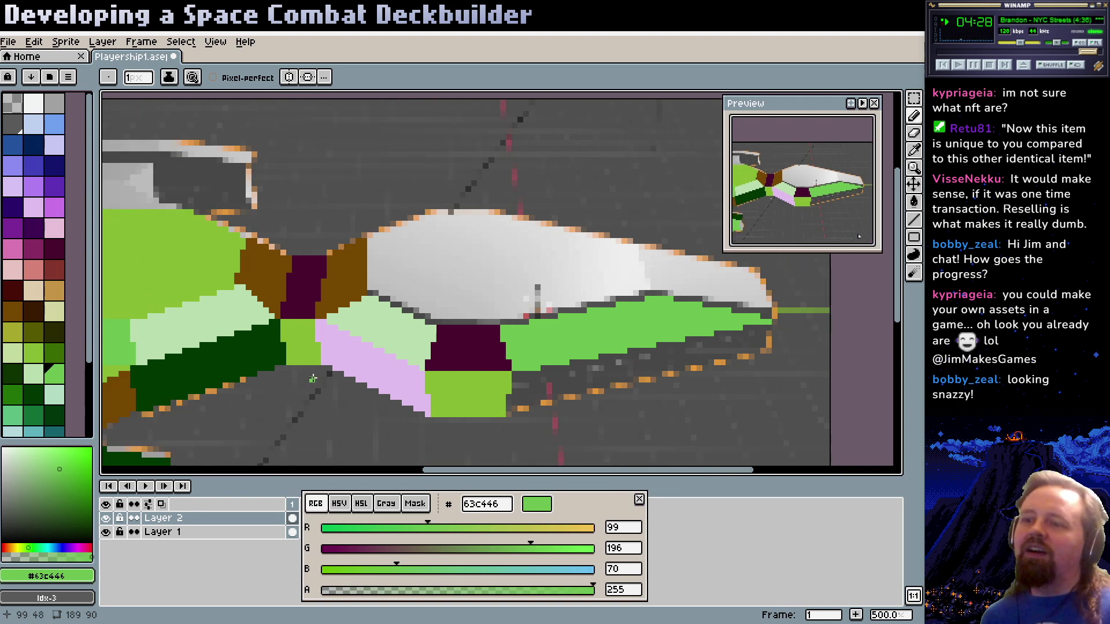
pyautogui.hscroll(-5, 313, 379)
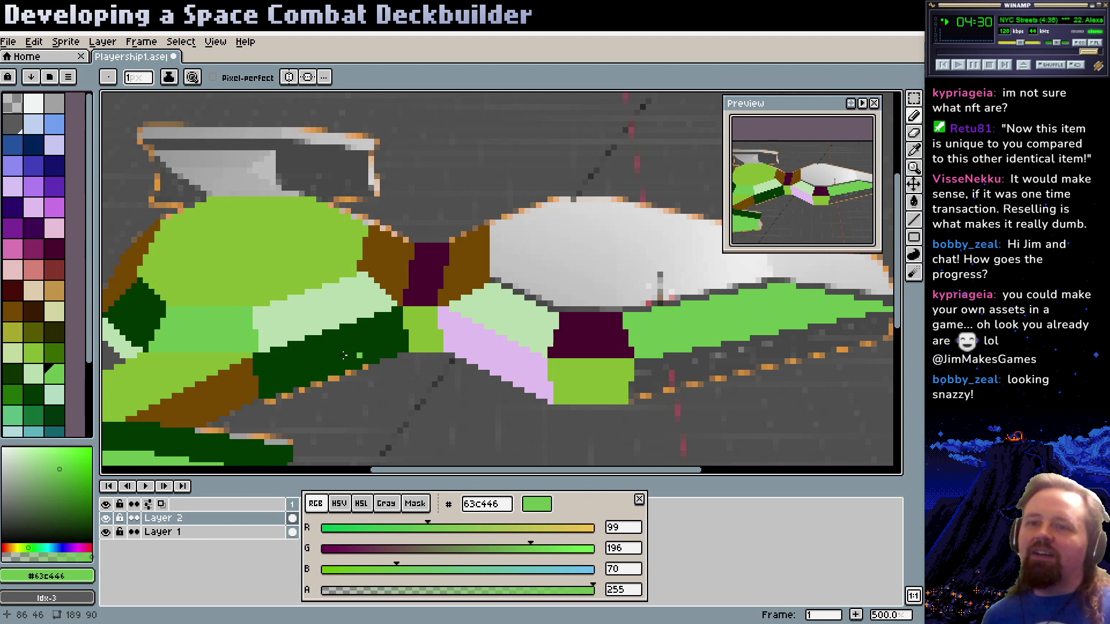
pyautogui.hscroll(-3, 159, 355)
pyautogui.keyDown('alt'); pyautogui.click(199, 315); pyautogui.keyUp('alt')
pyautogui.hscroll(4, 257, 275)
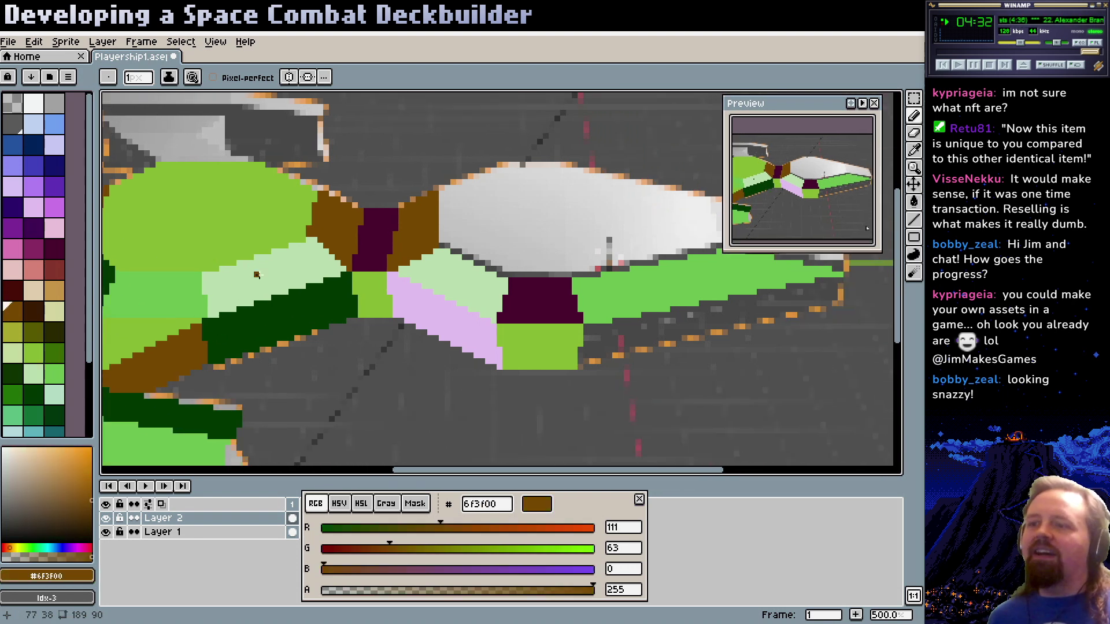
pyautogui.hscroll(5, 347, 301)
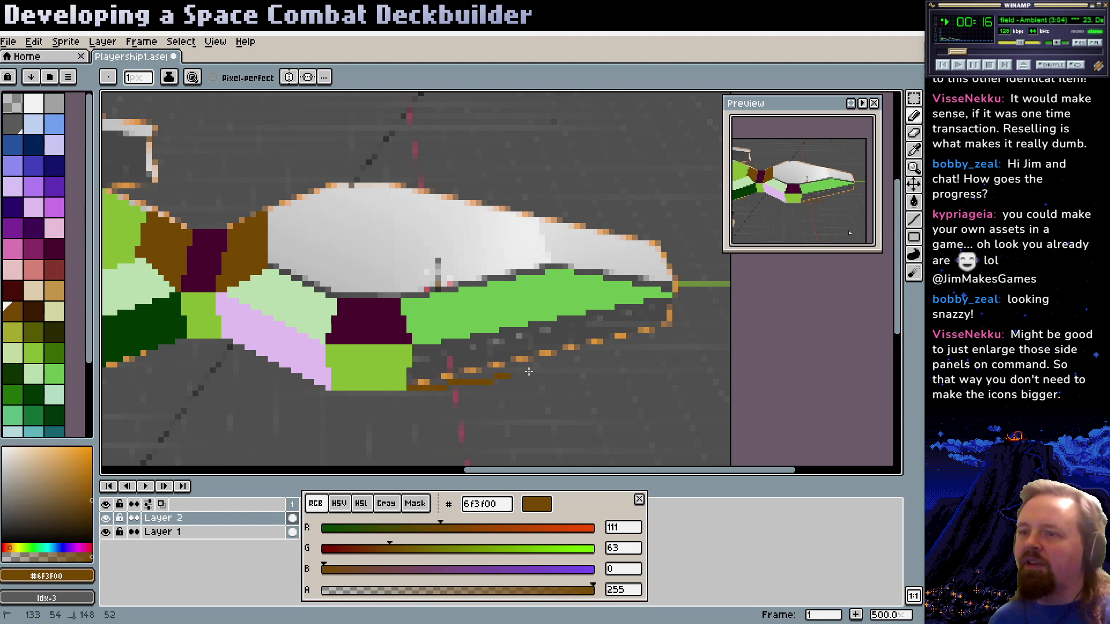
pyautogui.keyDown('shift'); pyautogui.click(618, 341); pyautogui.keyUp('shift')
pyautogui.press('ctrl')
pyautogui.hotkey('ctrl', 'z')
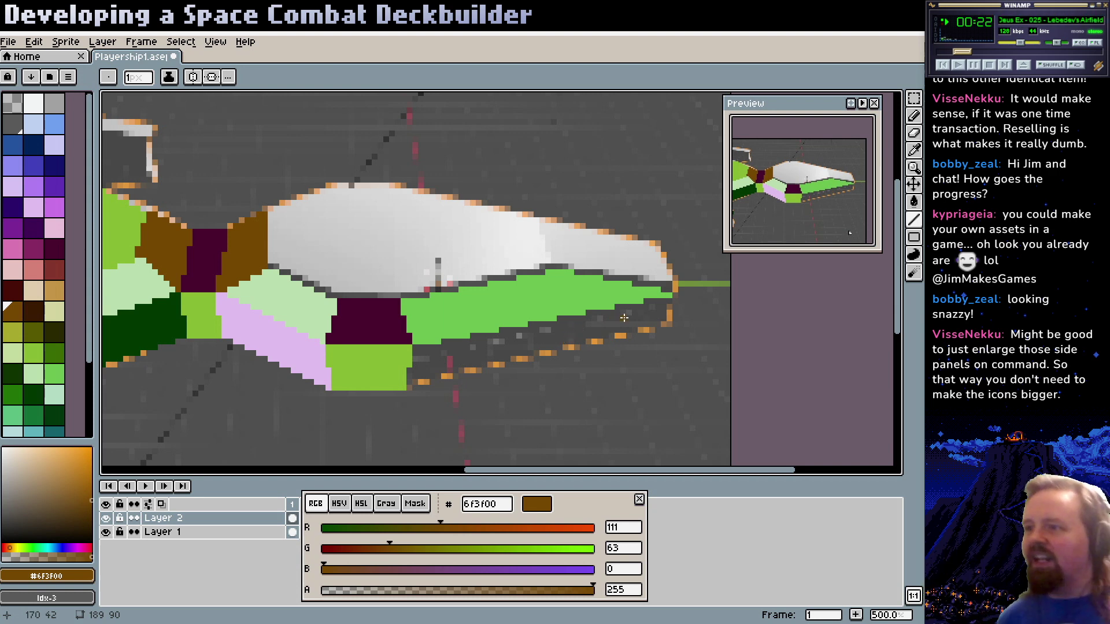
# Outline the dark strip beneath the 63c446 facet with brown 6f3f00 along its orange dashed edge, and fill it with the same brown
pyautogui.moveTo(670, 300)
pyautogui.mouseDown()
pyautogui.moveTo(661, 324)
pyautogui.moveTo(414, 385)
pyautogui.mouseUp()
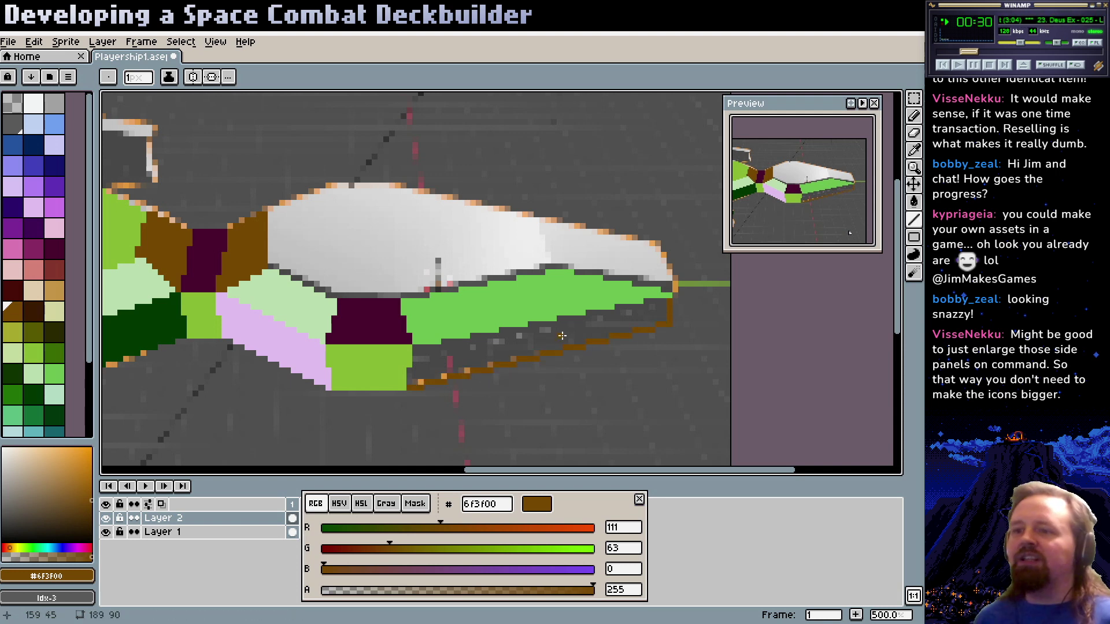
pyautogui.press('g')
pyautogui.click(535, 334)
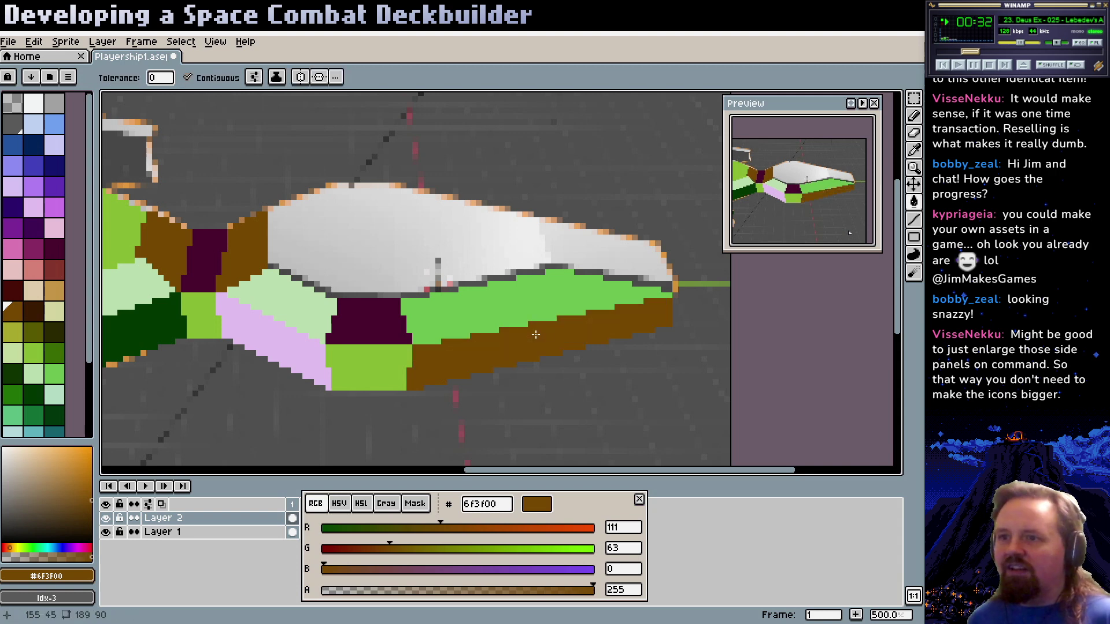
# Sample green 81ba28 from the block below the maroon one and draw a line up the grey pod's top edge from the brown facet
pyautogui.scroll(1, 577, 334)
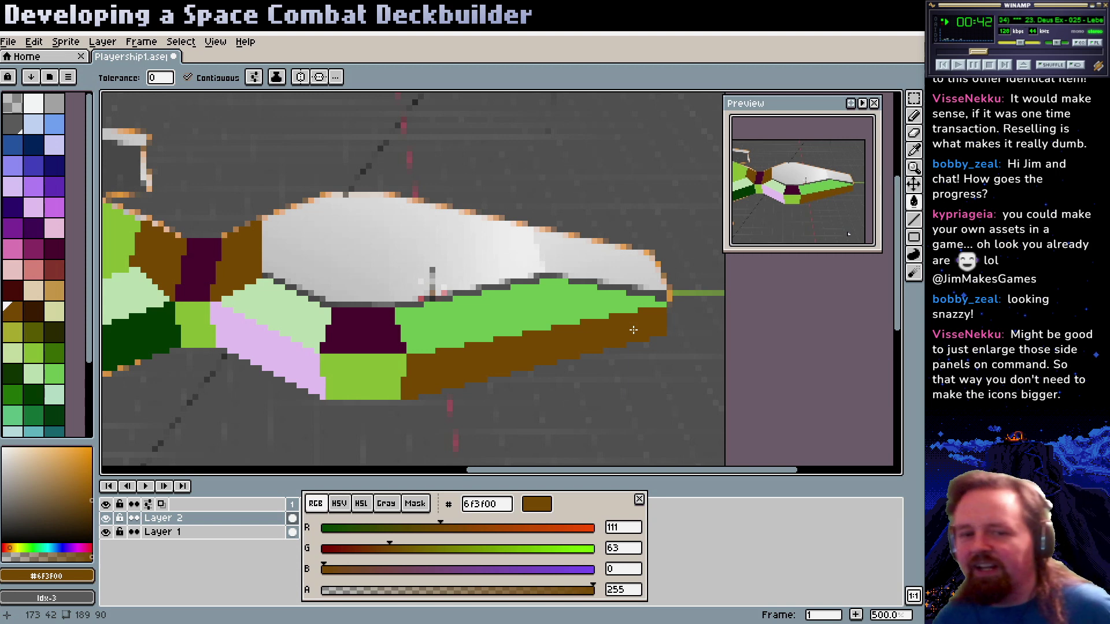
pyautogui.scroll(2, 612, 317)
pyautogui.hscroll(-2, 612, 317)
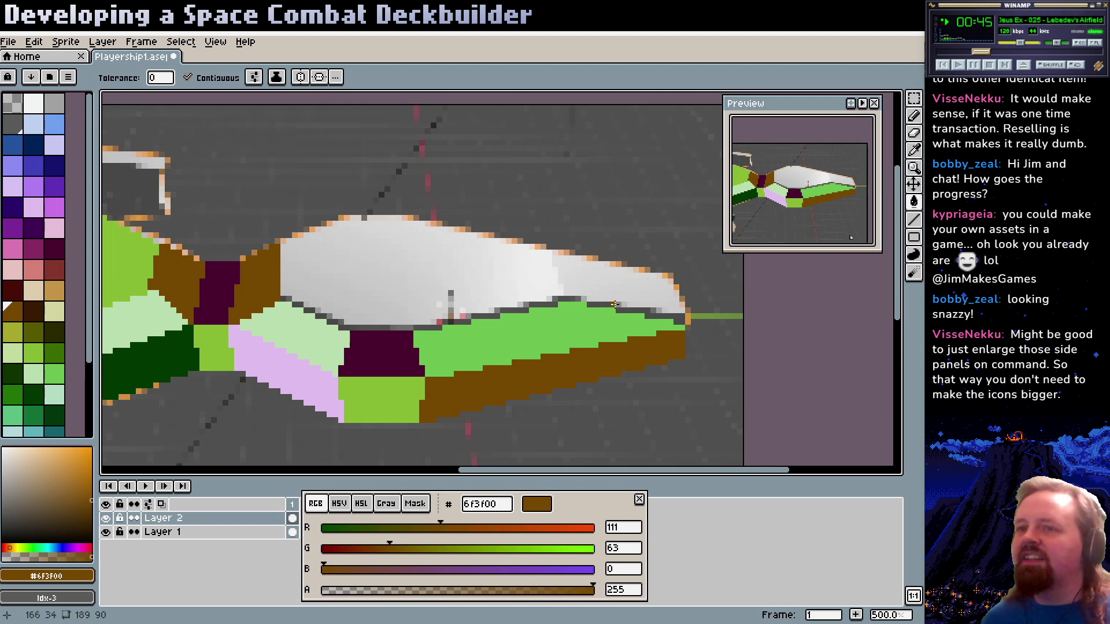
pyautogui.keyDown('alt'); pyautogui.click(378, 405); pyautogui.keyUp('alt')
pyautogui.scroll(5, 353, 303)
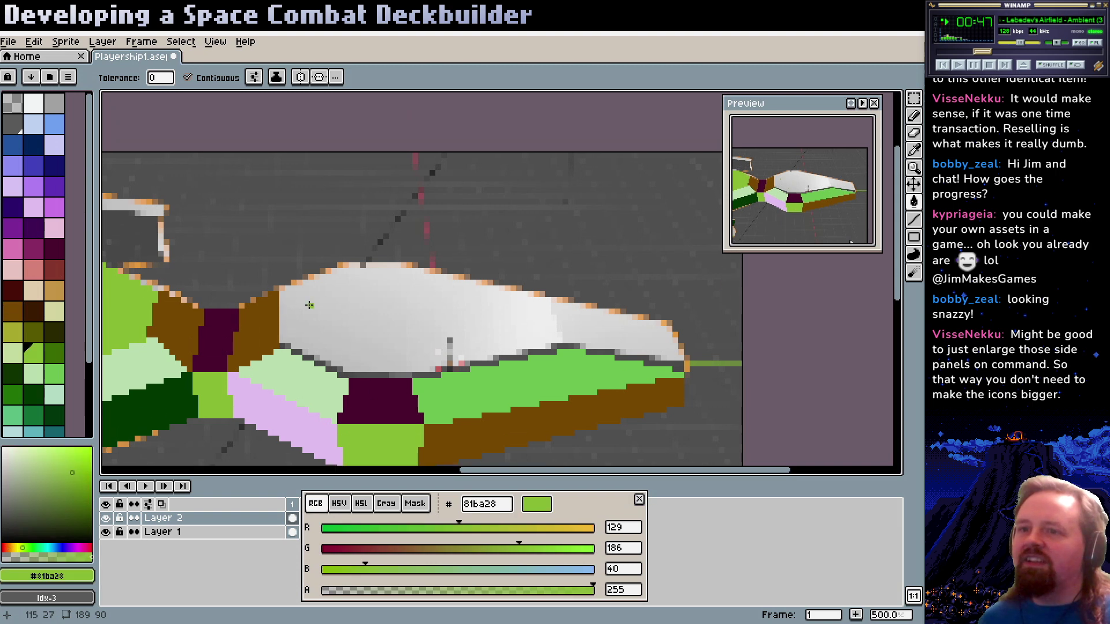
pyautogui.click(281, 293)
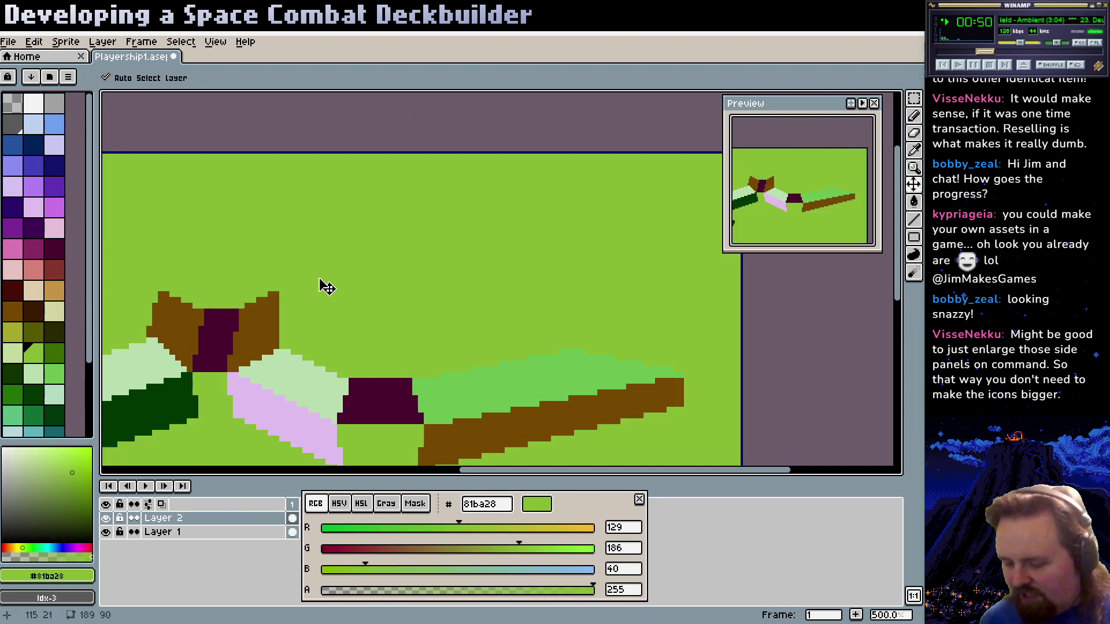
pyautogui.hotkey('ctrl', 'z')
pyautogui.press('l')
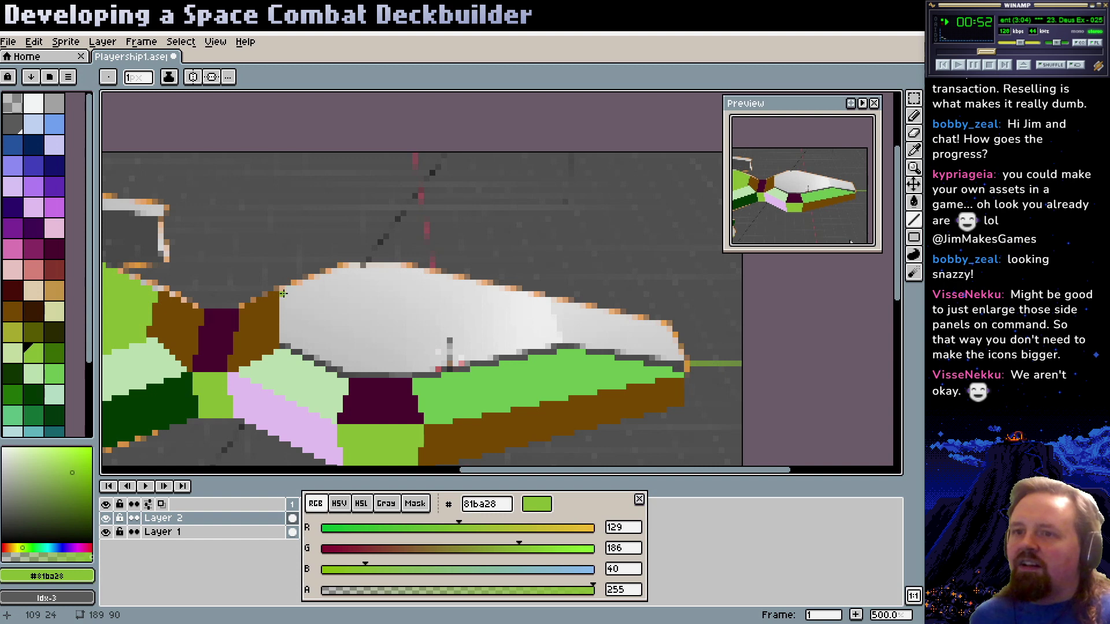
pyautogui.moveTo(281, 292); pyautogui.dragTo(353, 269)
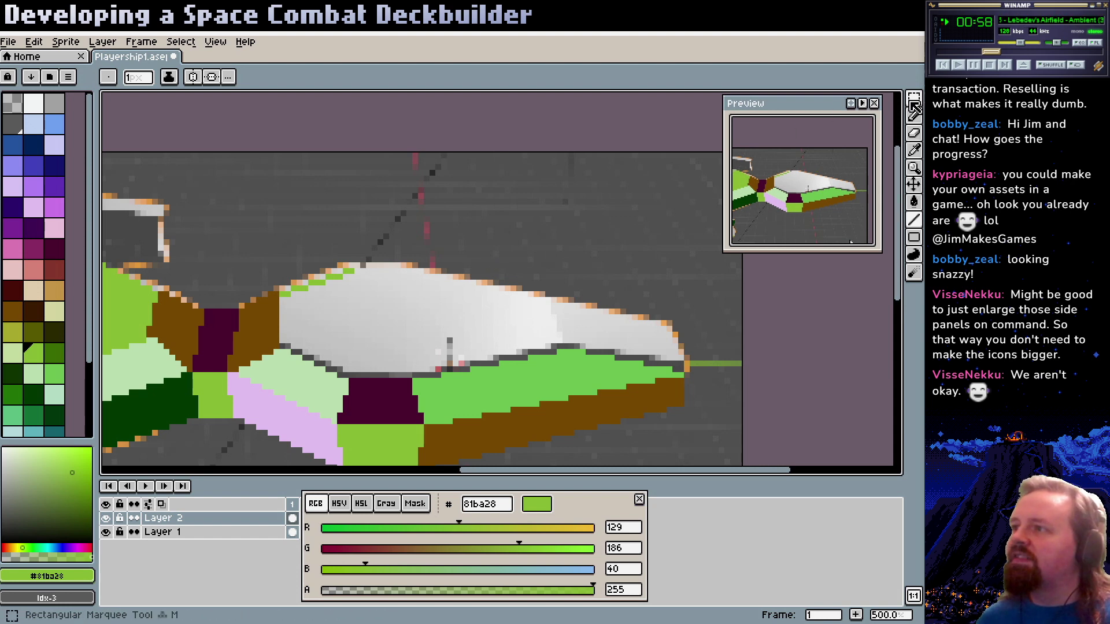
# Shift the 81ba28 line about one pixel right, and extend it back to the brown facet and along the pod's flat top
pyautogui.press('w')
pyautogui.moveTo(415, 235); pyautogui.dragTo(282, 317)
pyautogui.hotkey('ctrl', 'd')
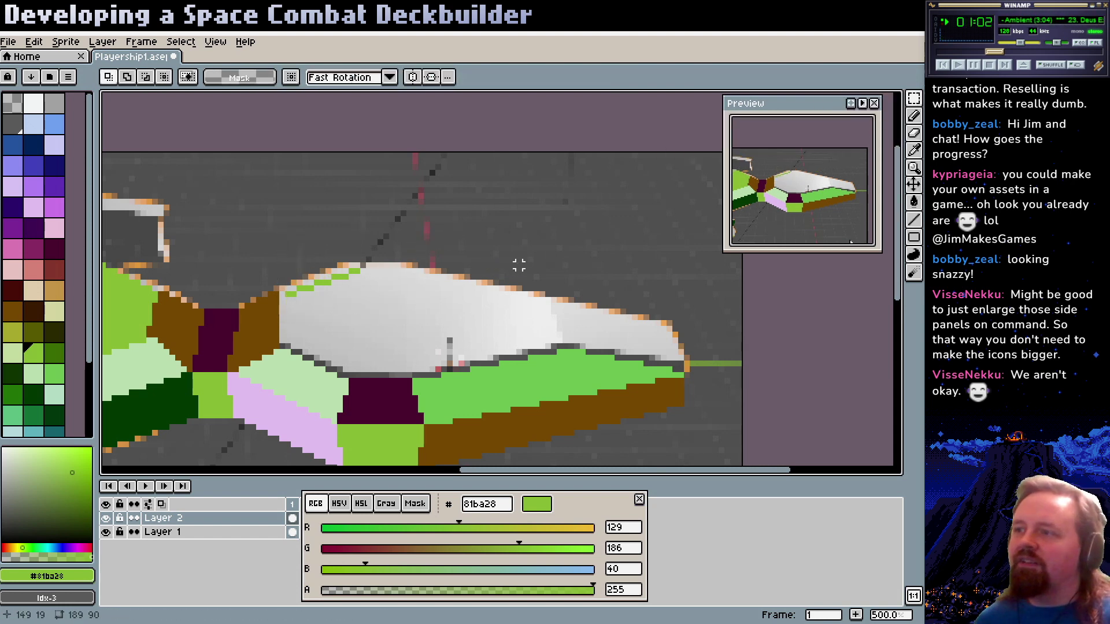
pyautogui.click(916, 118)
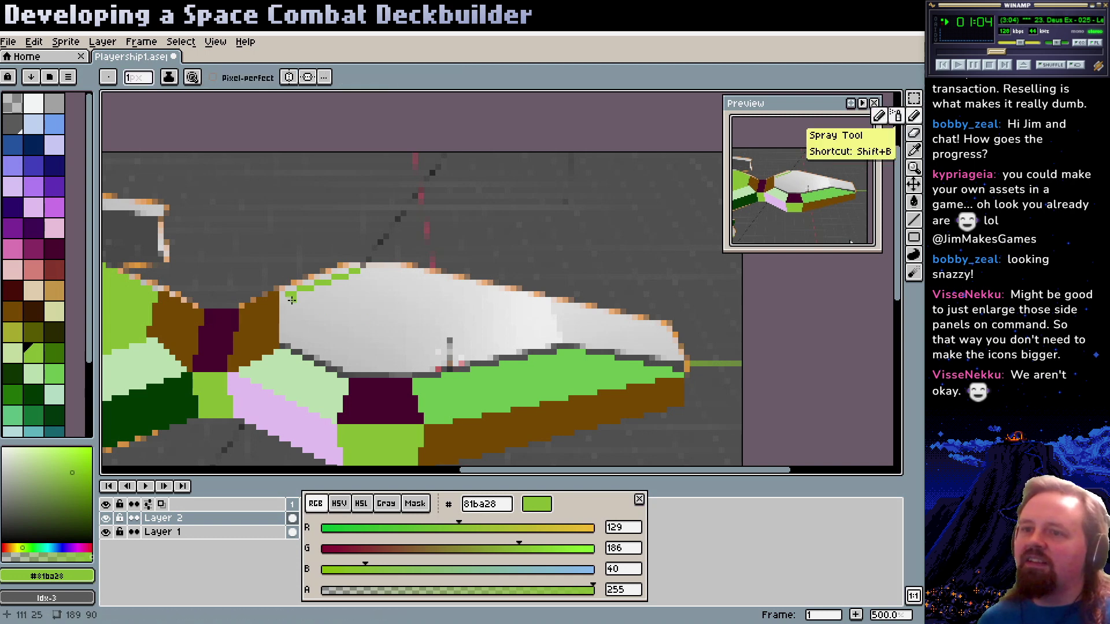
pyautogui.moveTo(394, 283)
pyautogui.mouseDown()
pyautogui.moveTo(366, 304)
pyautogui.moveTo(334, 283)
pyautogui.moveTo(373, 283)
pyautogui.mouseUp()
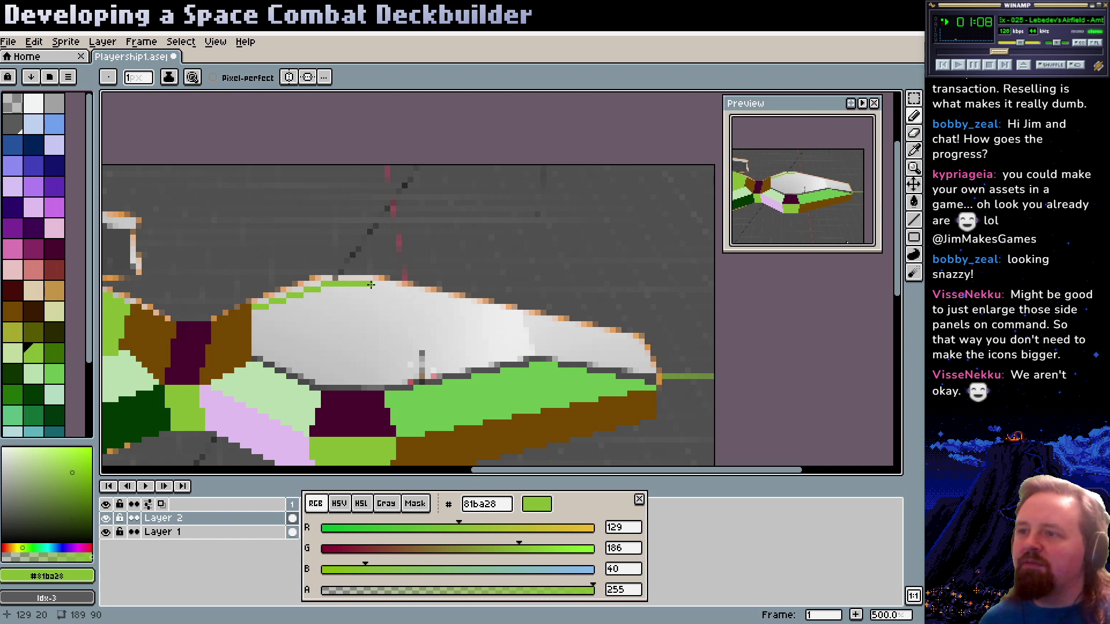
# Continue the 81ba28 outline down the pod's sloping upper edge to the shading break, close it at the facet's bend, and fill it
pyautogui.click(391, 290)
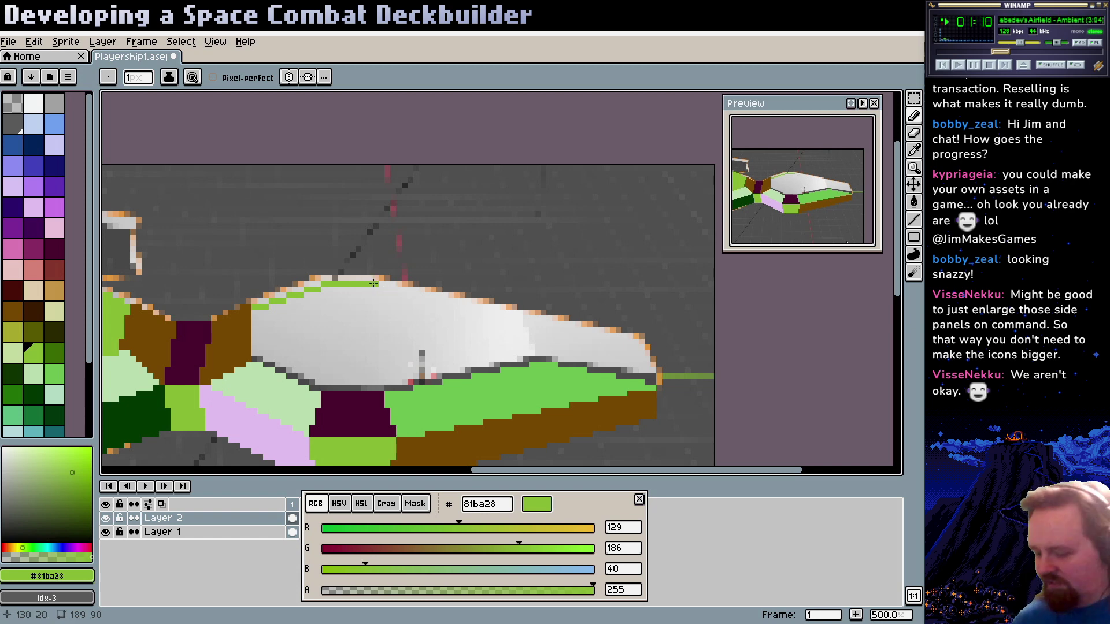
pyautogui.press('shift')
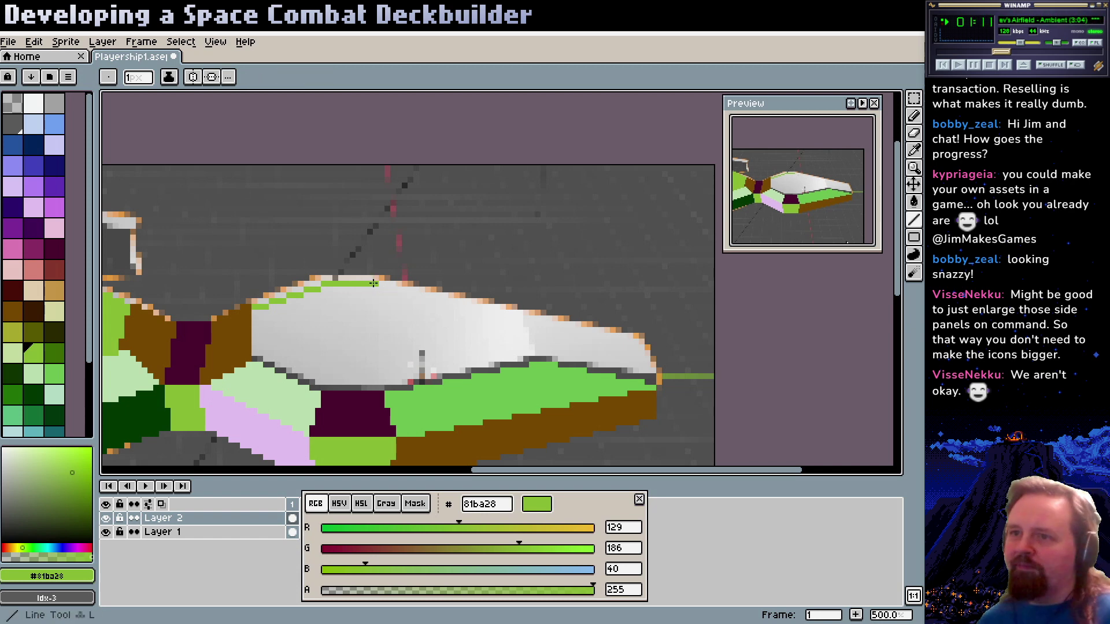
pyautogui.click(518, 314)
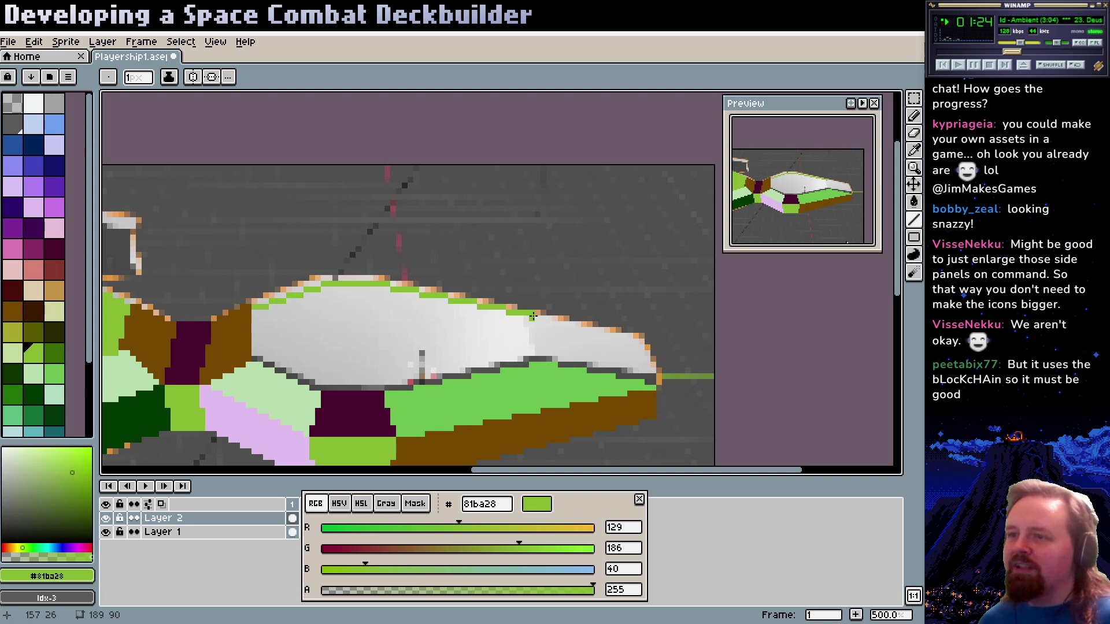
pyautogui.moveTo(532, 316); pyautogui.dragTo(544, 357)
pyautogui.press('g')
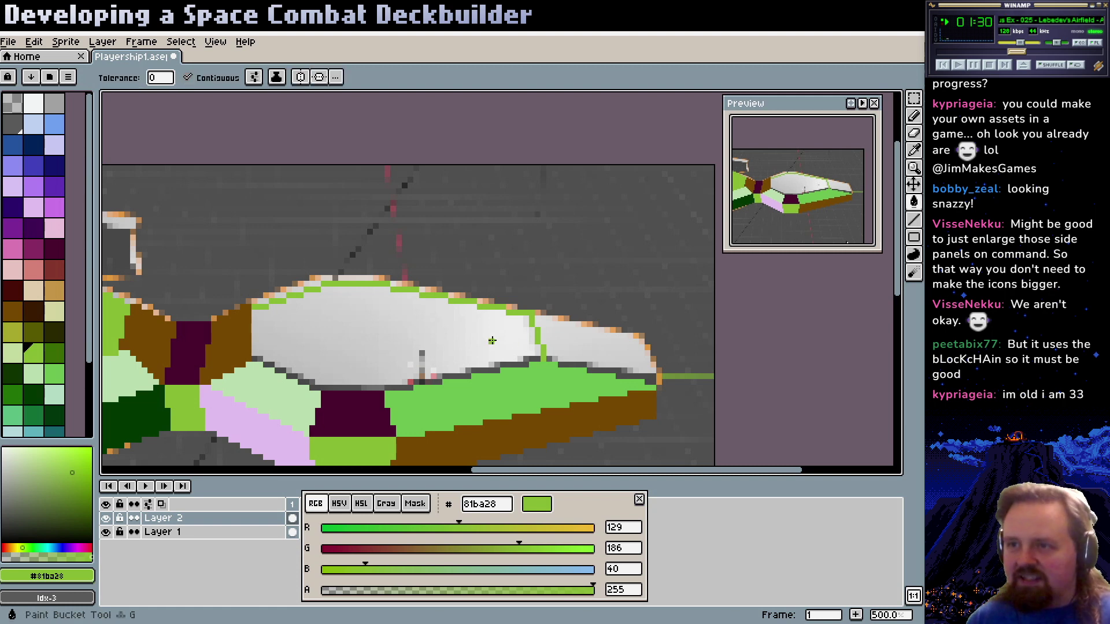
pyautogui.click(492, 340)
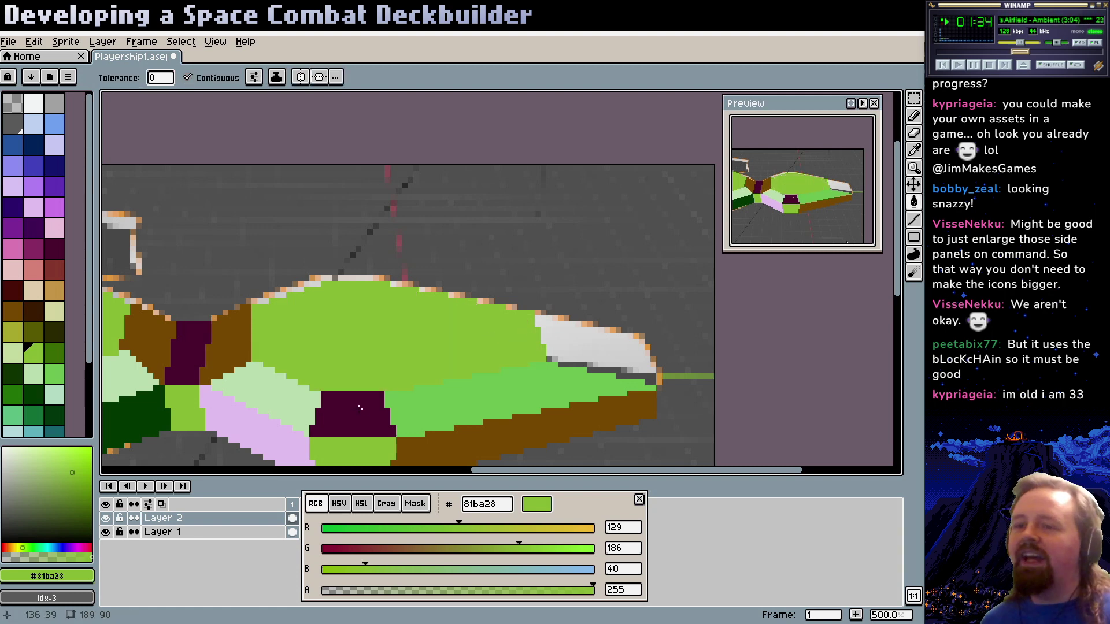
# Sample maroon 400426 and draw a line along the upper edge of the remaining grey facet at the pod's tip
pyautogui.keyDown('alt'); pyautogui.click(359, 407); pyautogui.keyUp('alt')
pyautogui.hscroll(1, 508, 329)
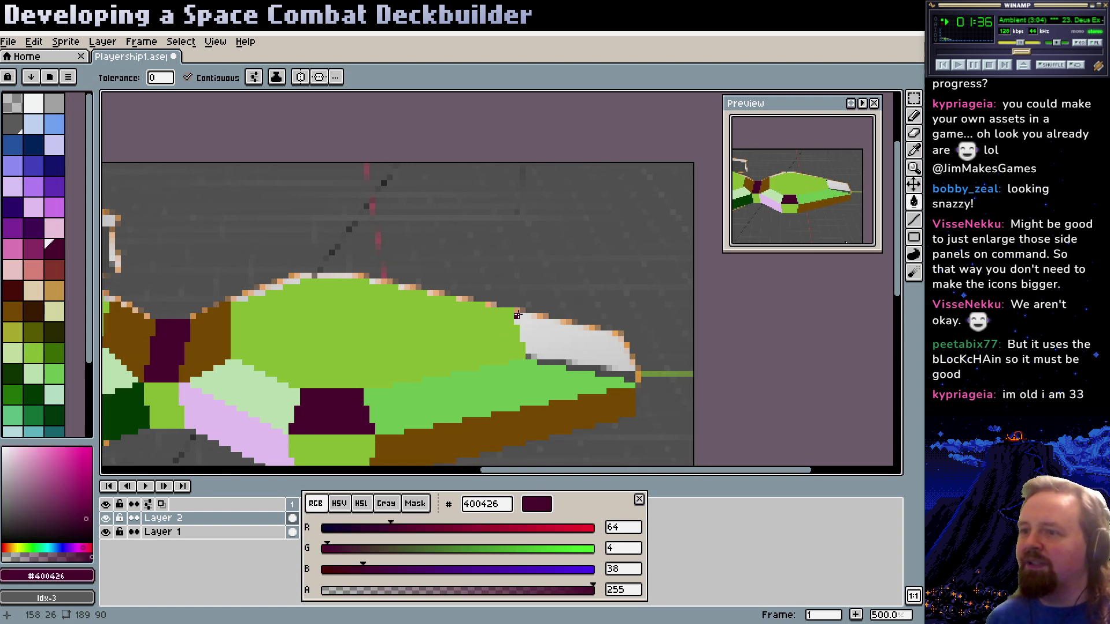
pyautogui.click(518, 315)
pyautogui.hotkey('ctrl', 'z')
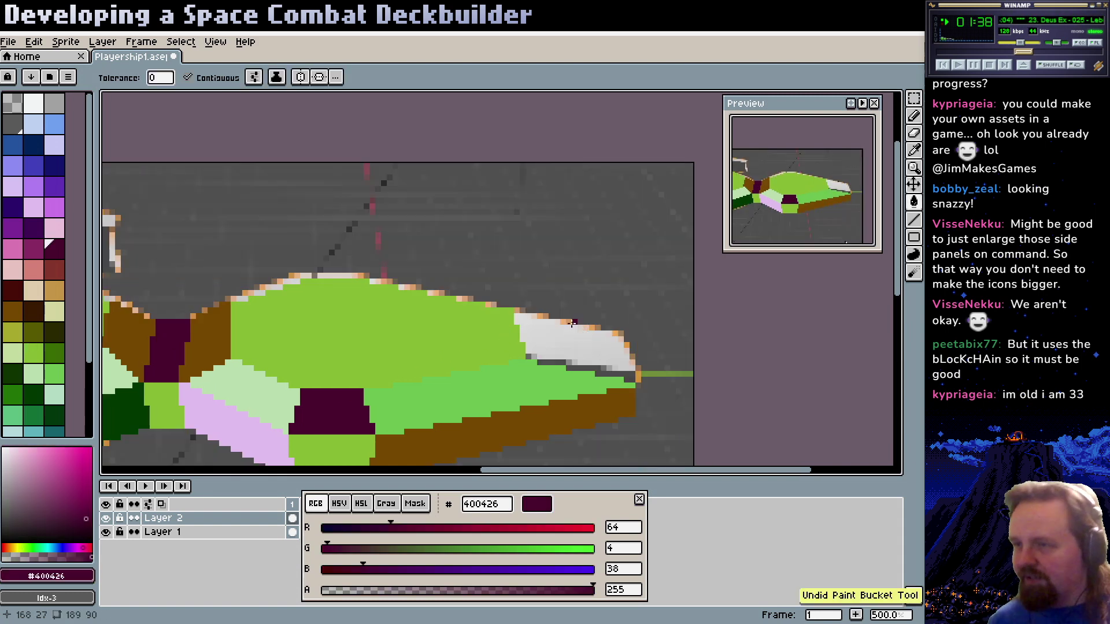
pyautogui.press('l')
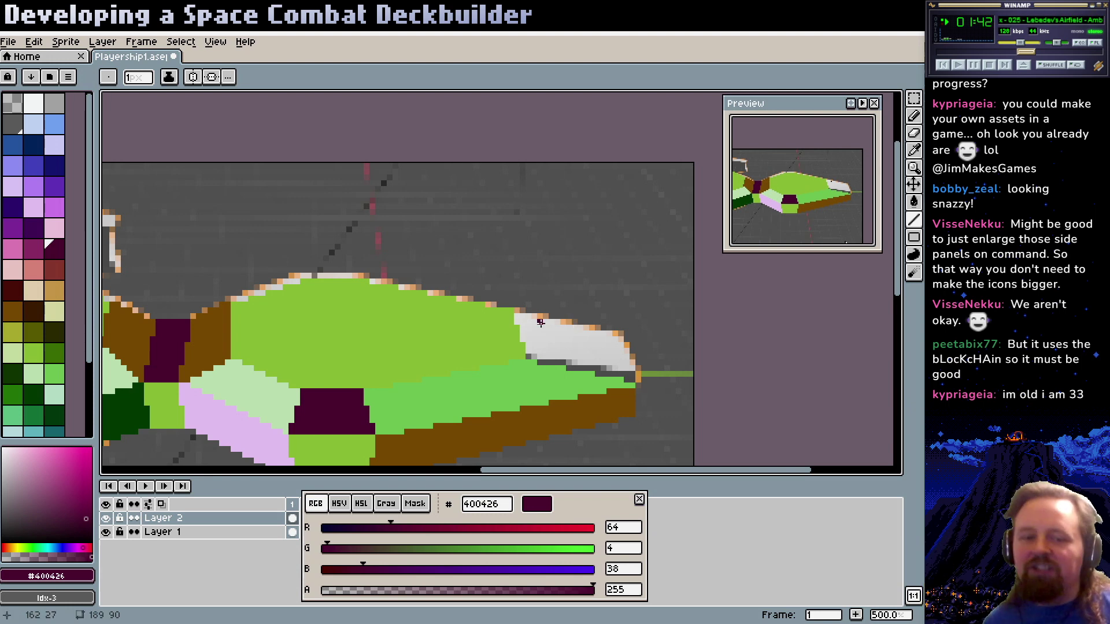
pyautogui.moveTo(520, 318); pyautogui.dragTo(616, 339)
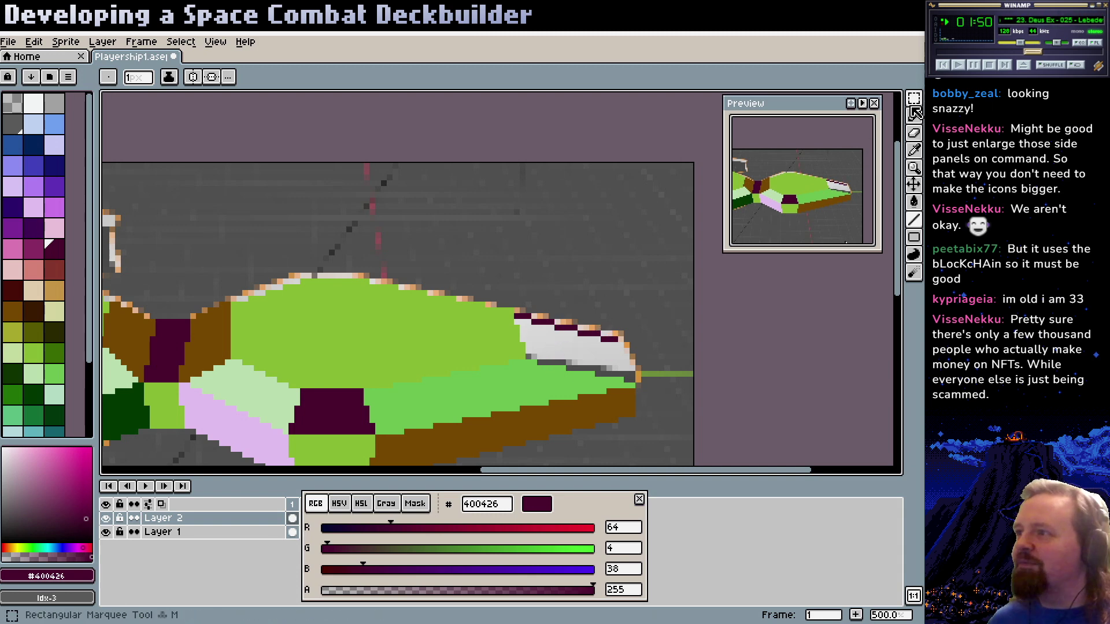
# Select the 400426 line on the tip facet's upper edge and shift it about one pixel right
pyautogui.press('m')
pyautogui.moveTo(513, 298); pyautogui.dragTo(631, 346)
pyautogui.hotkey('ctrl', 'z')
pyautogui.moveTo(585, 304); pyautogui.dragTo(638, 351)
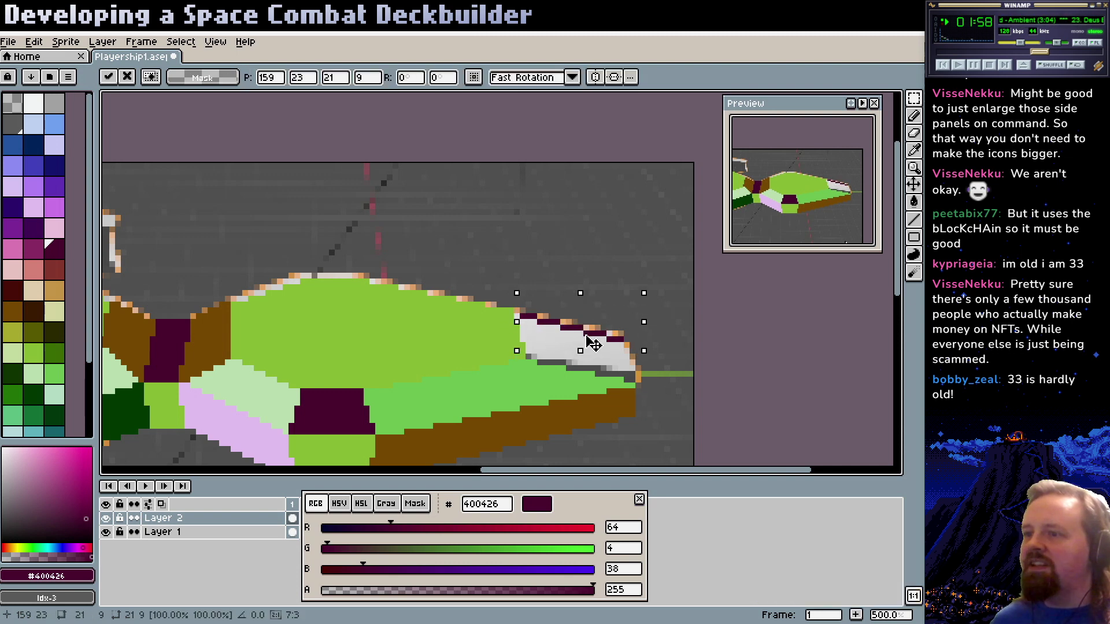
pyautogui.click(701, 318)
pyautogui.click(912, 223)
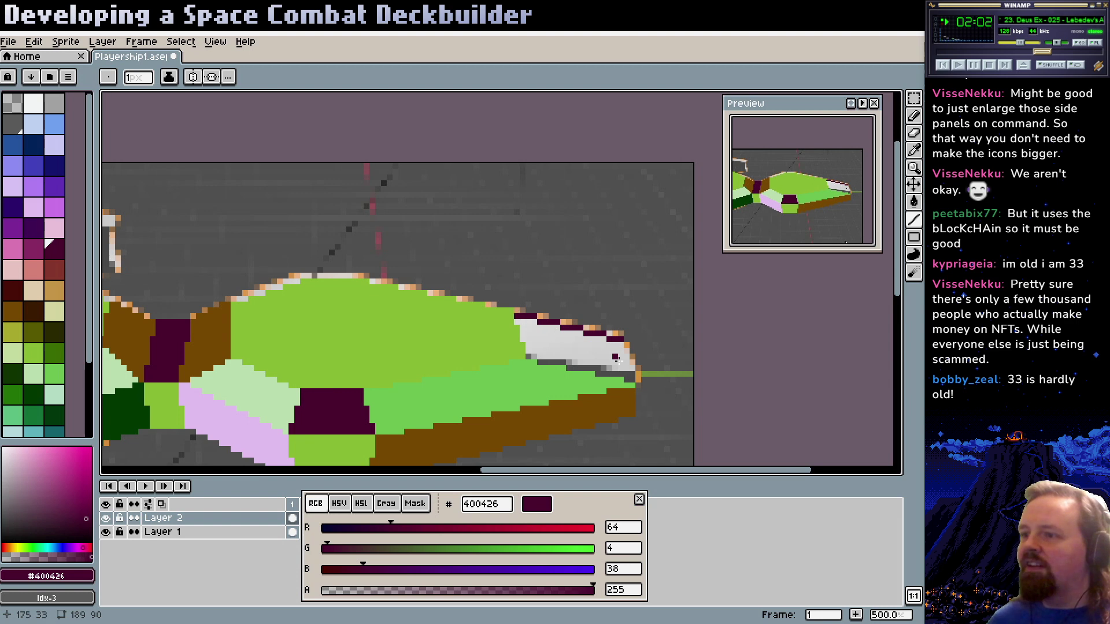
# Close the 400426 outline around the pod's tip facet and fill the facet
pyautogui.moveTo(628, 380)
pyautogui.mouseDown()
pyautogui.moveTo(619, 345)
pyautogui.moveTo(586, 347)
pyautogui.mouseUp()
pyautogui.press('g')
pyautogui.click(585, 352)
pyautogui.press('z')
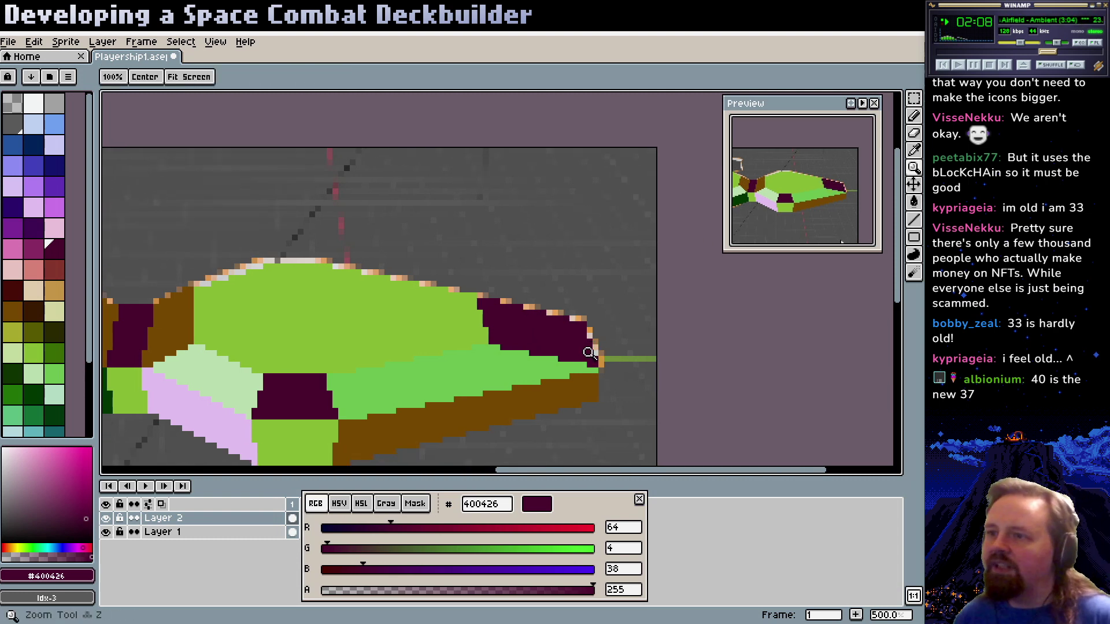
# Touch up the outer upper corner of the pod's tip facet with 400426 pencil pixels
pyautogui.scroll(2, 585, 348)
pyautogui.press('p')
pyautogui.click(525, 361)
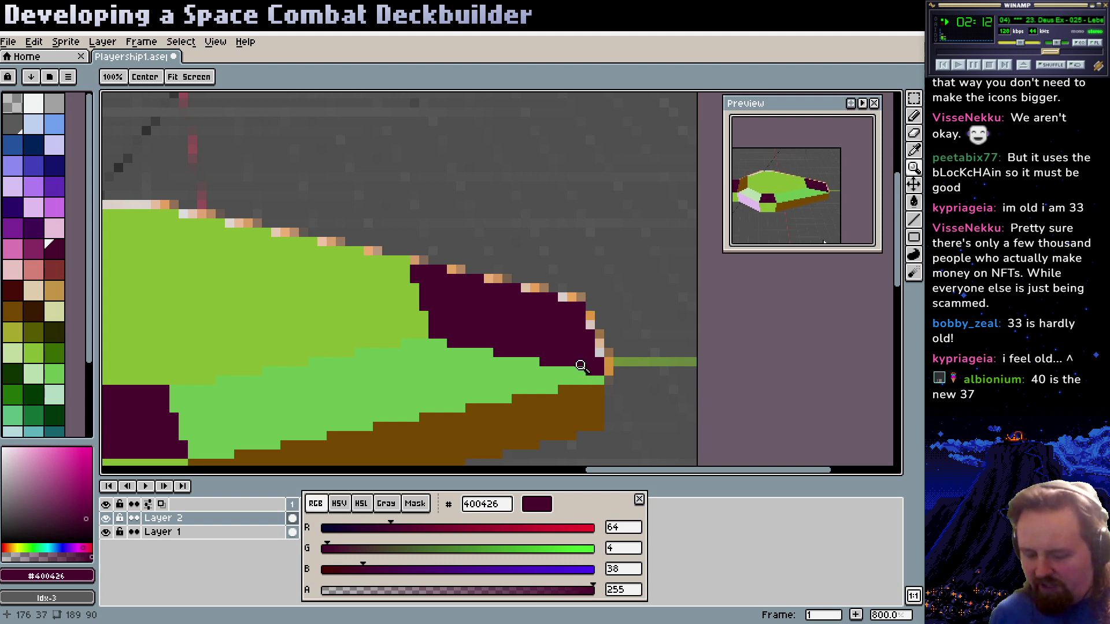
pyautogui.press('b')
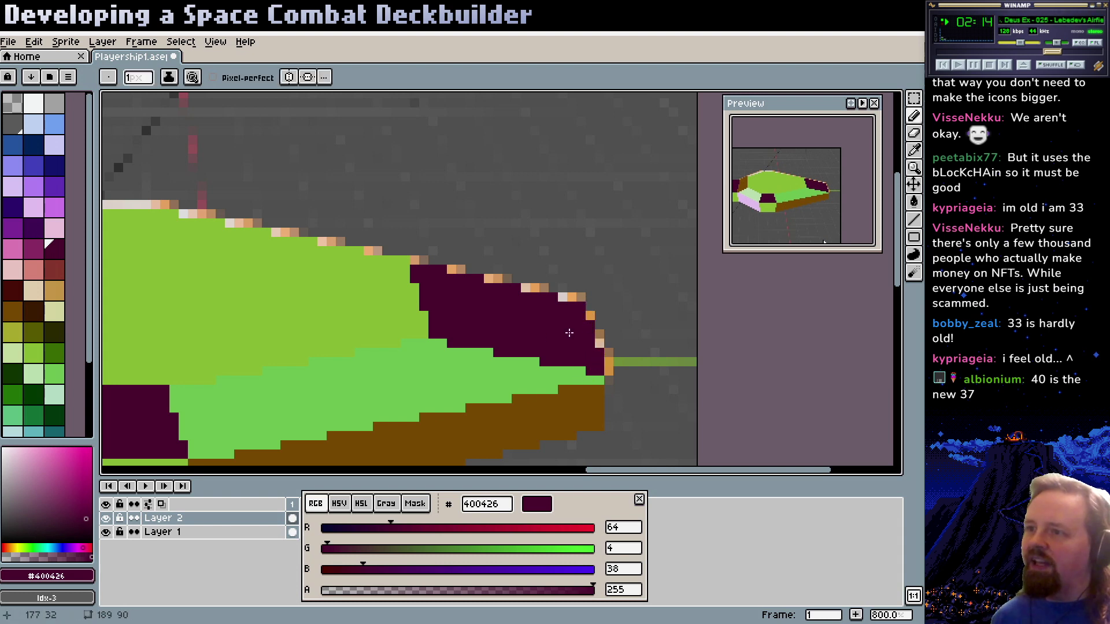
pyautogui.moveTo(491, 290); pyautogui.dragTo(501, 311)
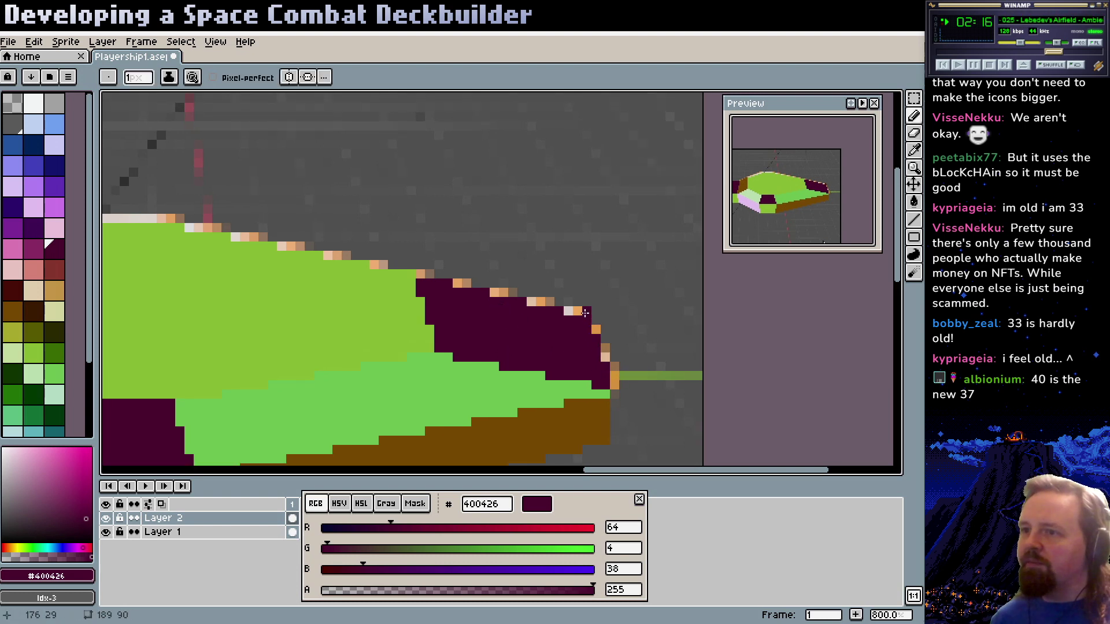
# Inspect the recoloured pods and the remaining grey facets of the fin above the other pod
pyautogui.press('z')
pyautogui.scroll(-5, 494, 327)
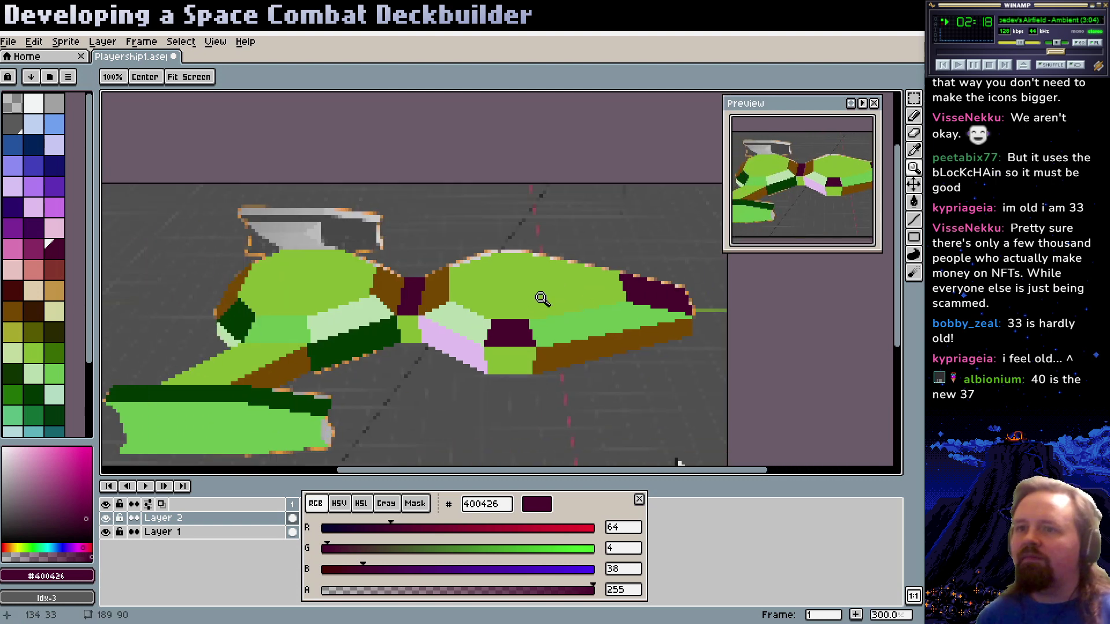
pyautogui.scroll(-1, 541, 298)
pyautogui.moveTo(501, 316); pyautogui.dragTo(526, 336)
pyautogui.moveTo(405, 311); pyautogui.dragTo(403, 341)
pyautogui.scroll(1, 393, 335)
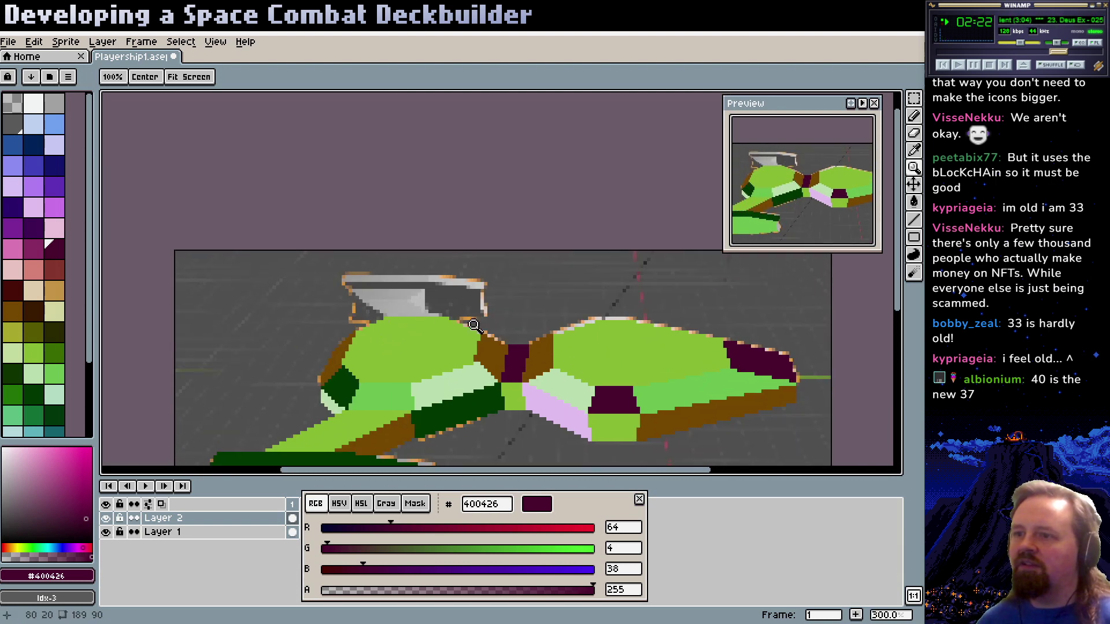
pyautogui.press('b')
pyautogui.press('z')
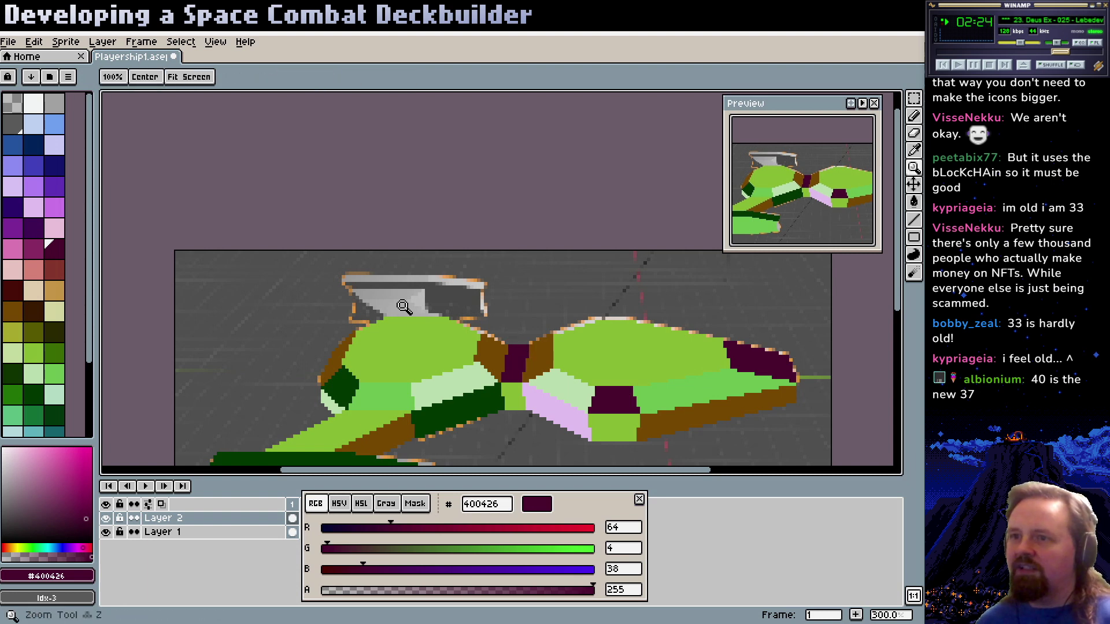
pyautogui.scroll(5, 404, 307)
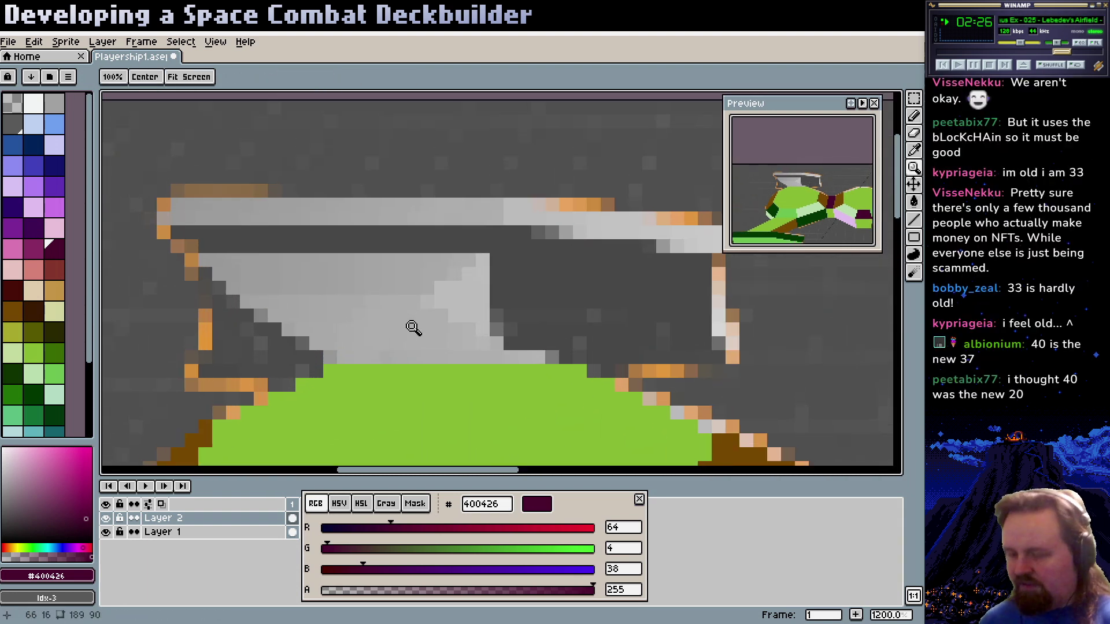
pyautogui.press('b')
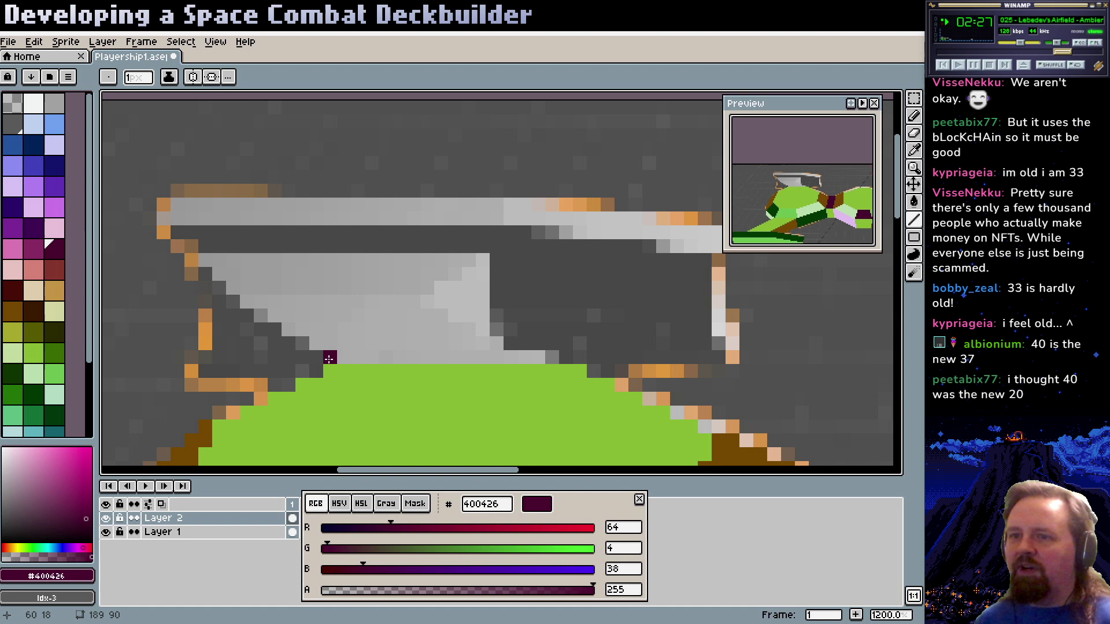
pyautogui.scroll(-2, 431, 358)
pyautogui.keyDown('alt'); pyautogui.click(431, 358); pyautogui.keyUp('alt')
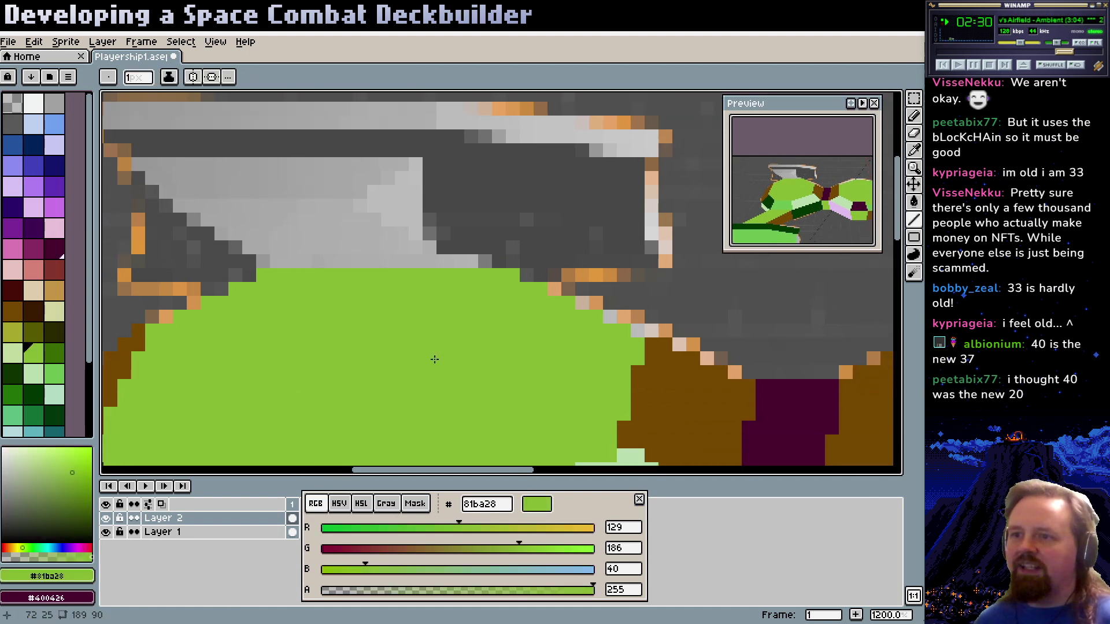
pyautogui.press('z')
pyautogui.scroll(-2, 436, 361)
pyautogui.scroll(-4, 436, 361)
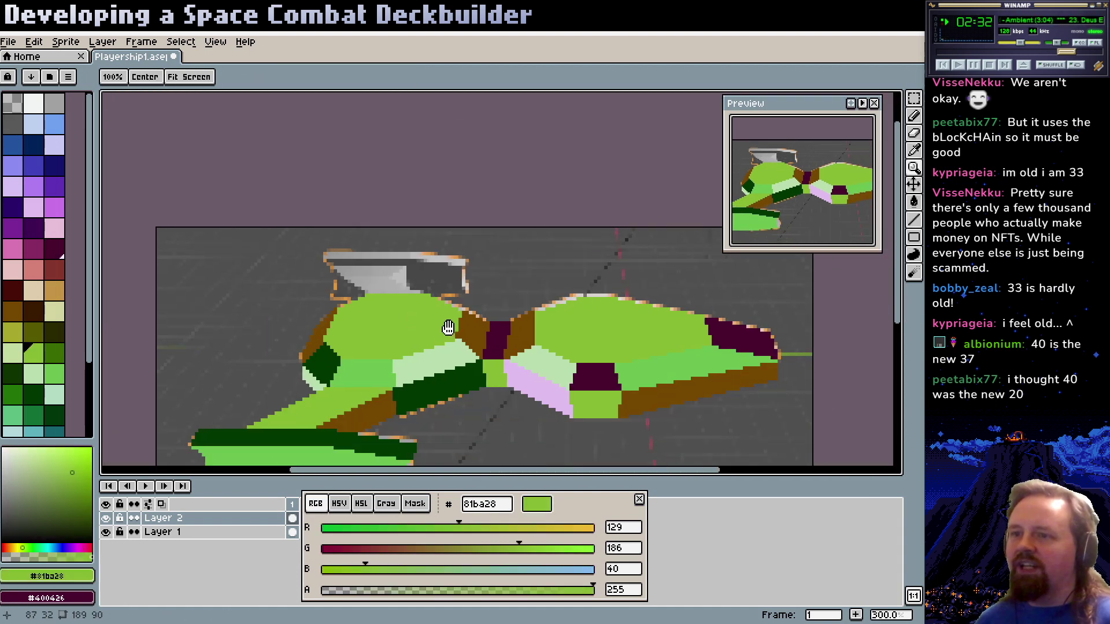
pyautogui.scroll(3, 450, 360)
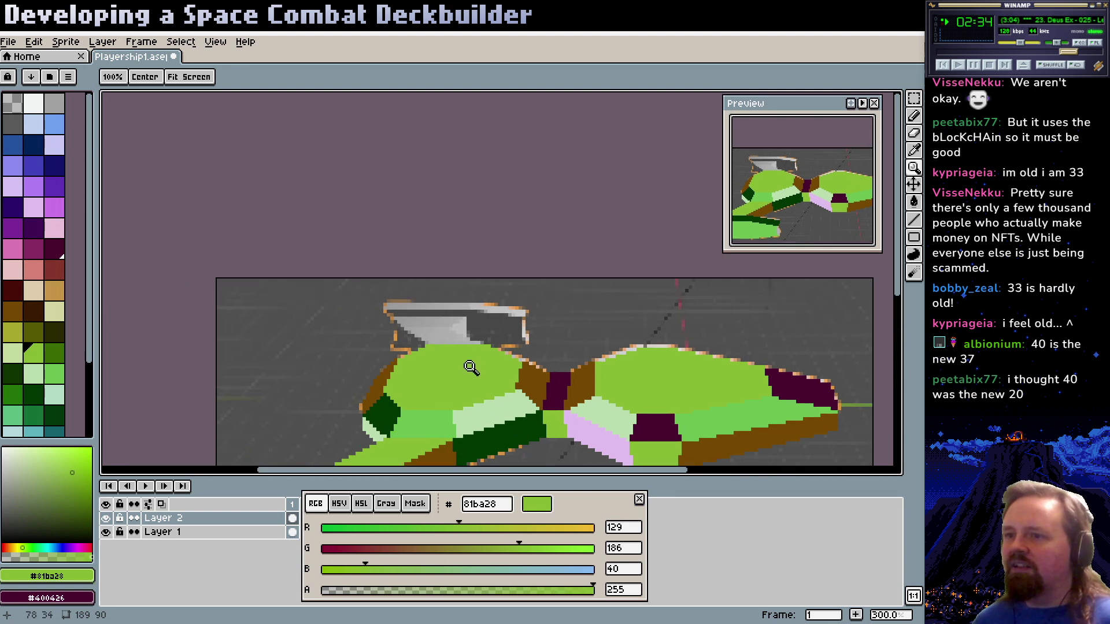
pyautogui.moveTo(471, 376); pyautogui.dragTo(405, 326)
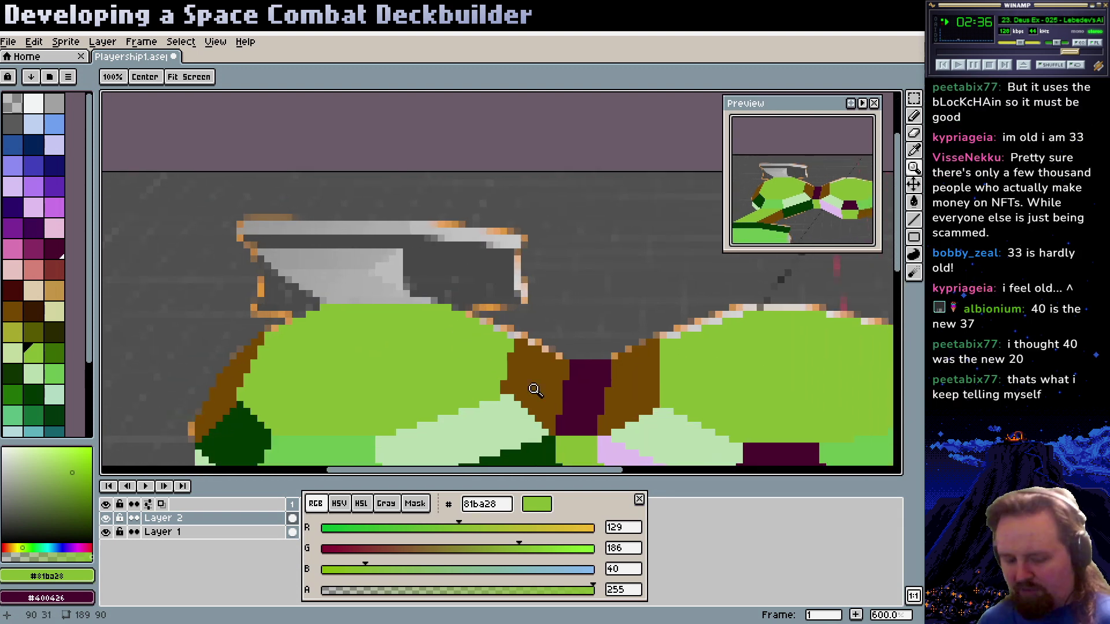
# Sample maroon 400426, outline the lower part of the fin's light grey face just above the pod, and fill it
pyautogui.press('b')
pyautogui.keyDown('alt'); pyautogui.click(586, 390); pyautogui.keyUp('alt')
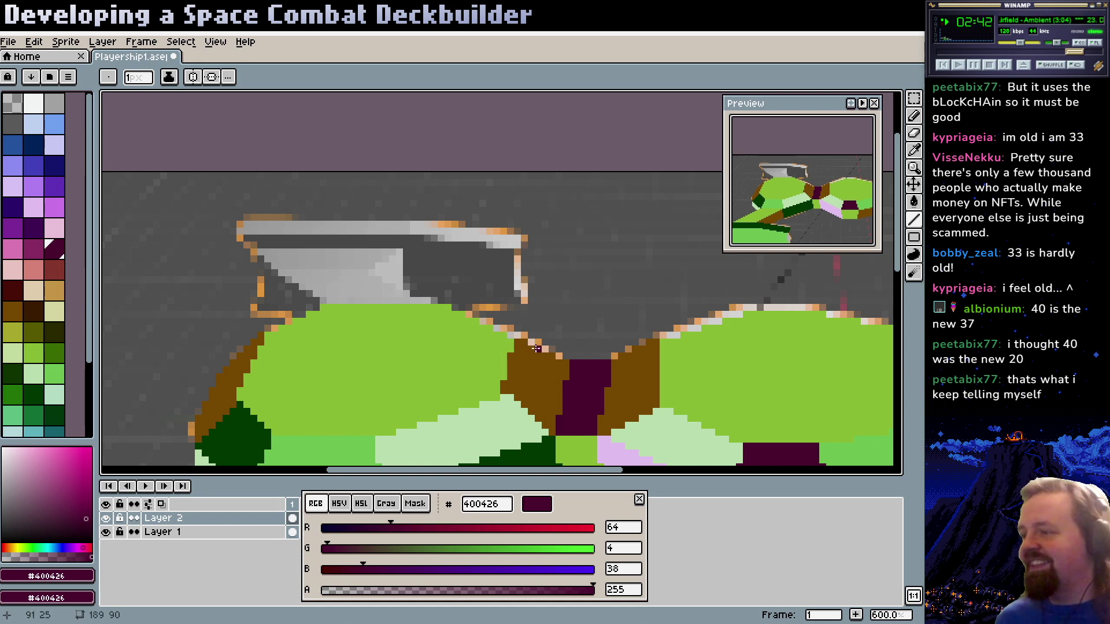
pyautogui.scroll(2, 421, 330)
pyautogui.hscroll(-3, 421, 329)
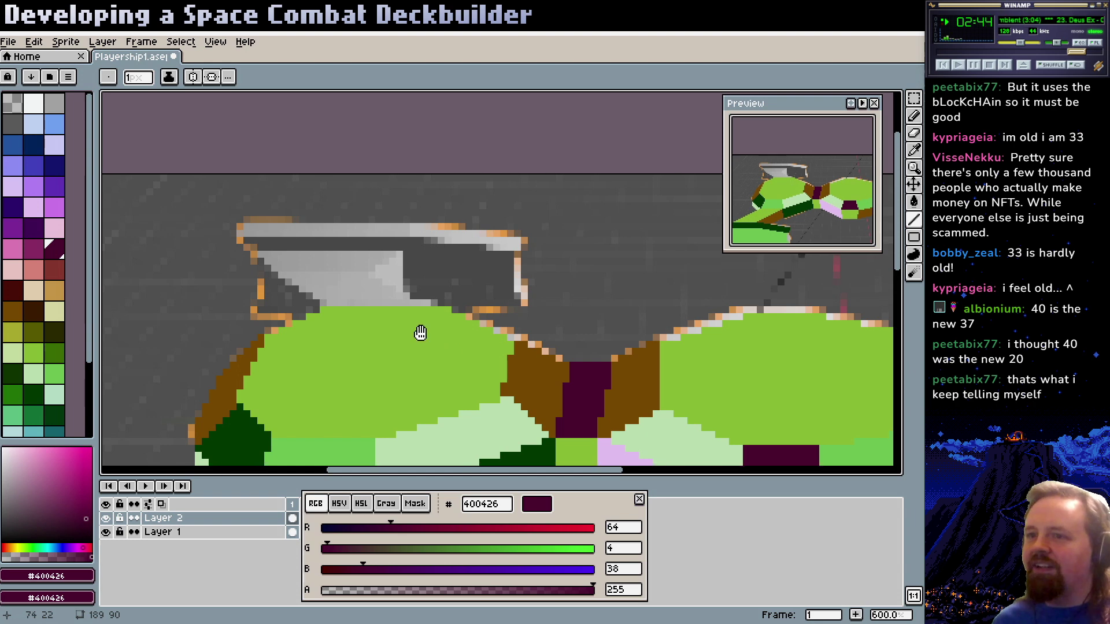
pyautogui.moveTo(362, 327); pyautogui.dragTo(410, 353)
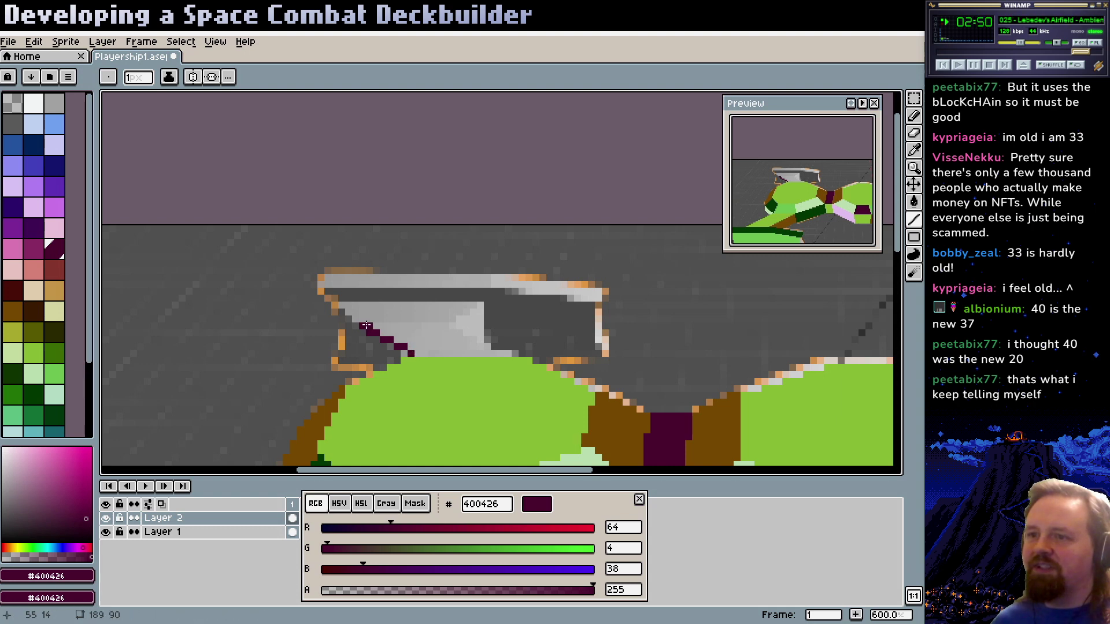
pyautogui.moveTo(364, 325); pyautogui.dragTo(495, 353)
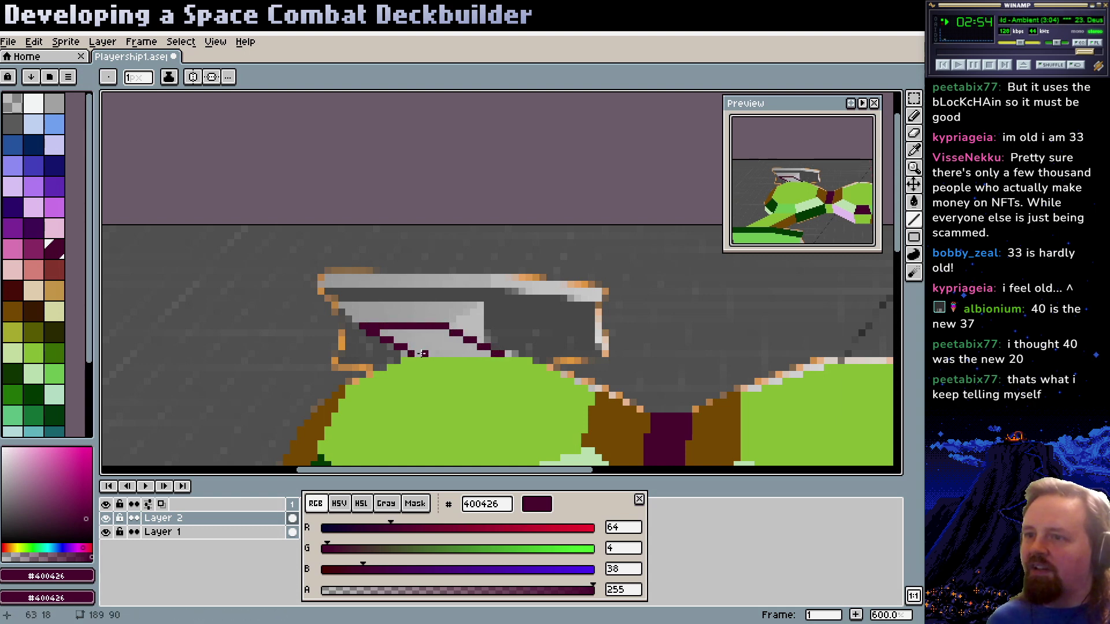
pyautogui.moveTo(412, 353); pyautogui.dragTo(485, 353)
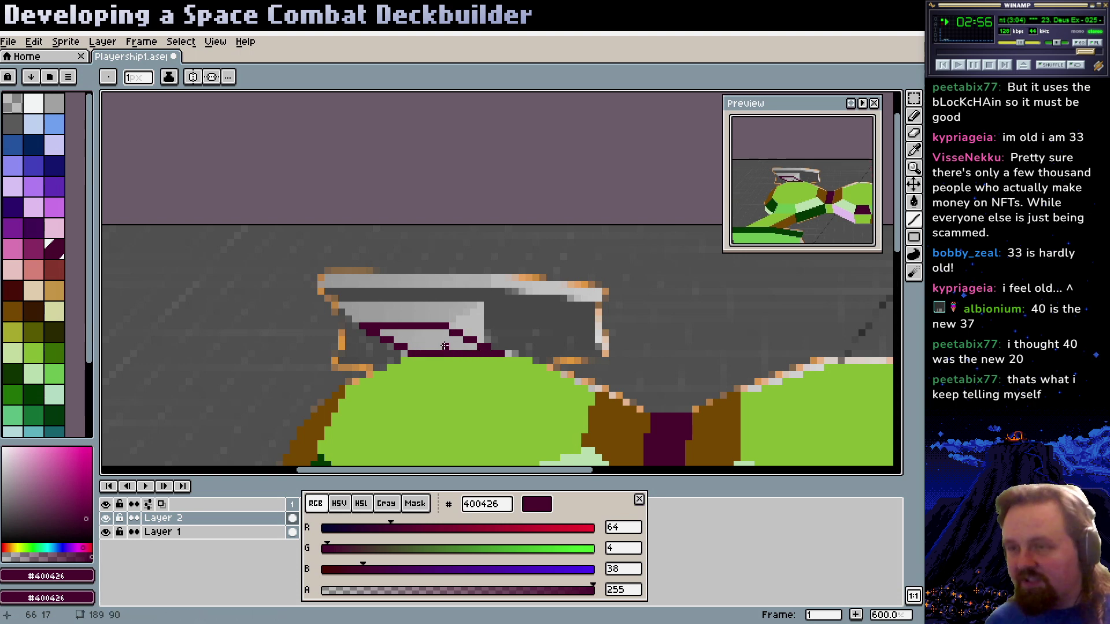
pyautogui.press('g')
pyautogui.click(445, 346)
pyautogui.scroll(-1, 396, 324)
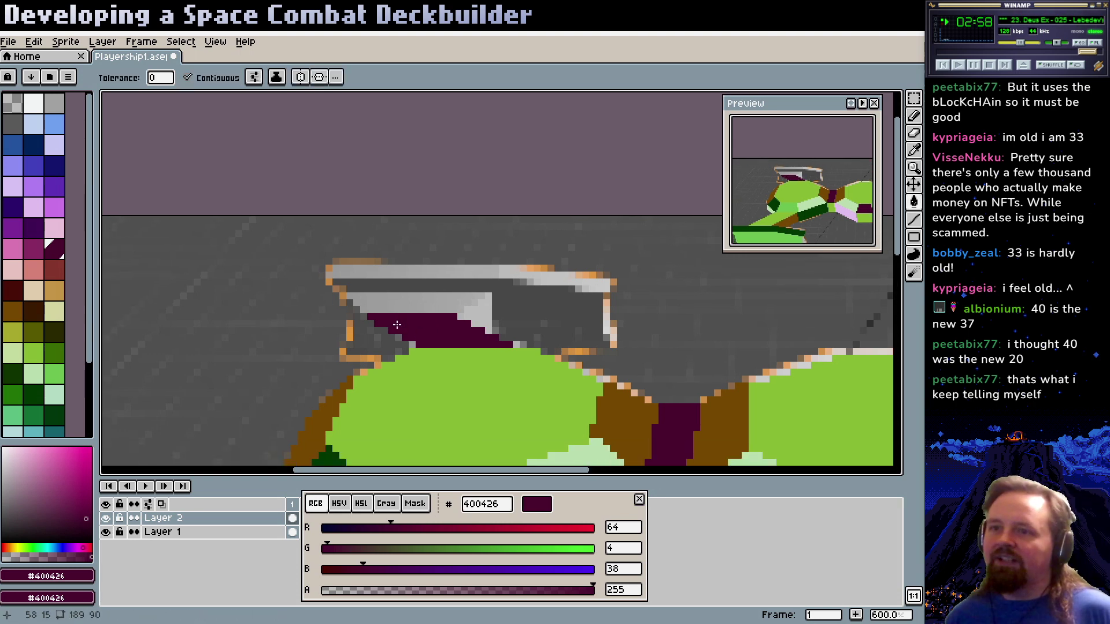
# Sample pale green bce6ae, outline the small dark facet between the fin's maroon facet and its outer edge, and fill it
pyautogui.scroll(-3, 446, 300)
pyautogui.keyDown('alt'); pyautogui.click(494, 349); pyautogui.keyUp('alt')
pyautogui.scroll(3, 389, 349)
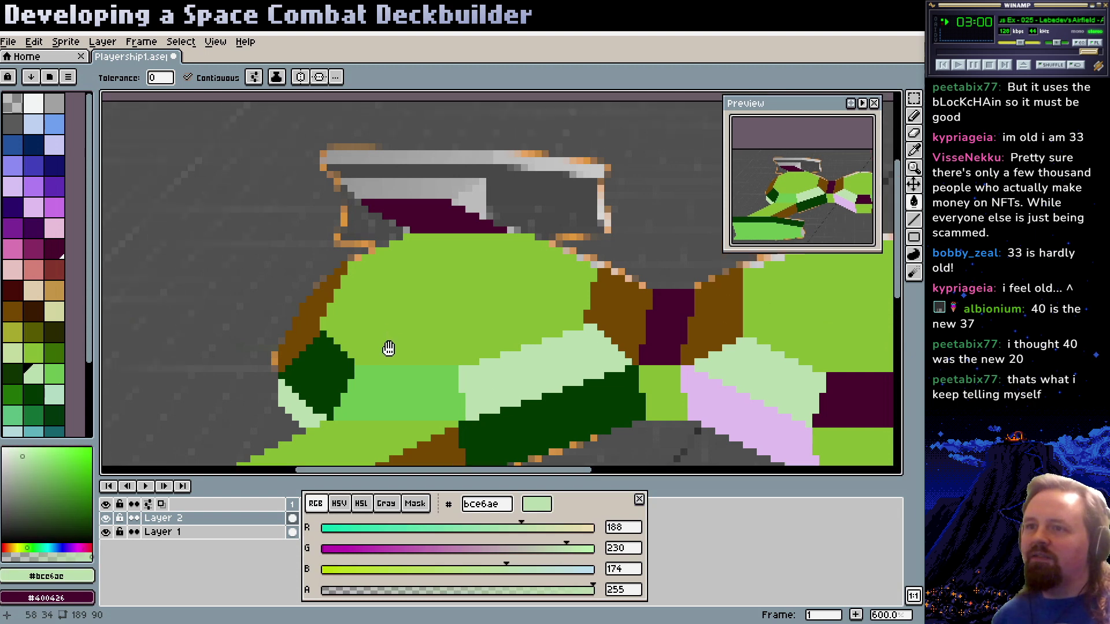
pyautogui.click(365, 255)
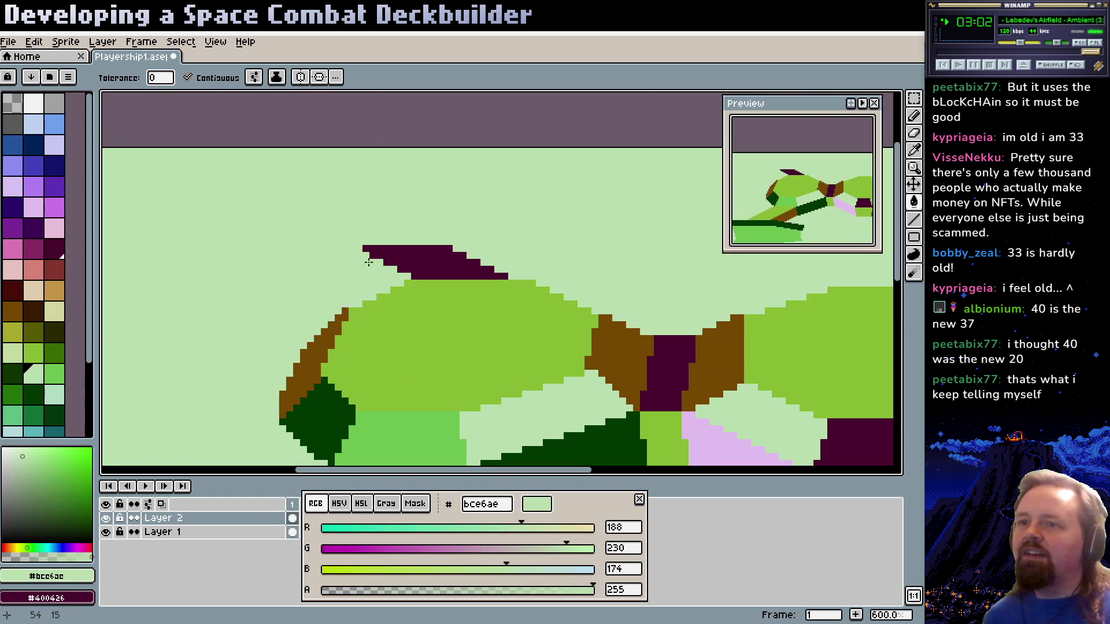
pyautogui.hotkey('ctrl', 'z')
pyautogui.press('l')
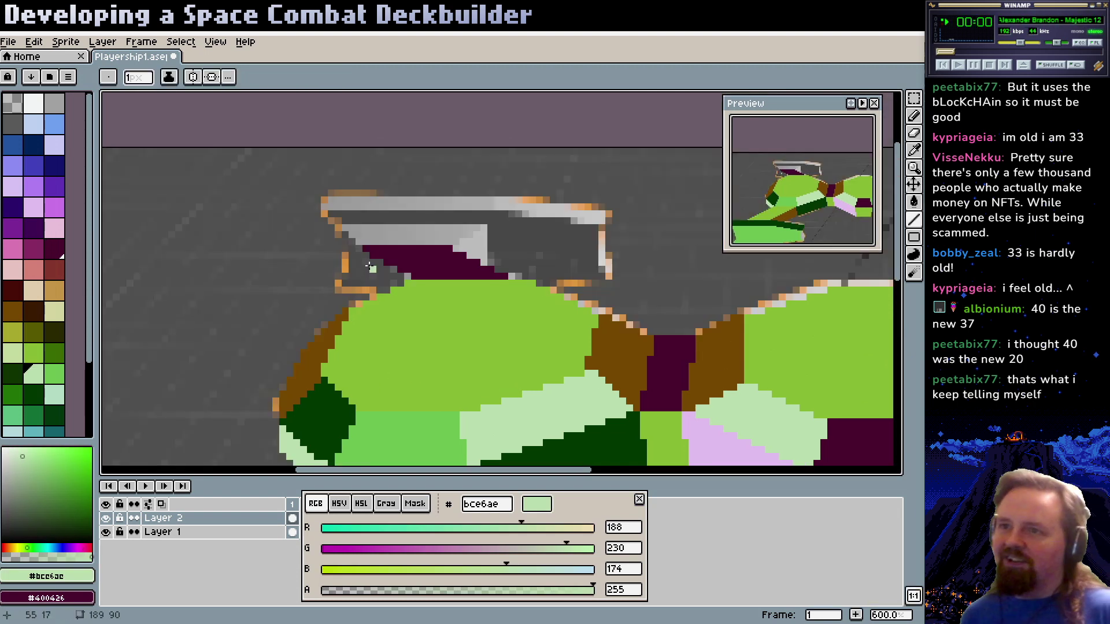
pyautogui.keyDown('shift'); pyautogui.click(365, 273); pyautogui.keyUp('shift')
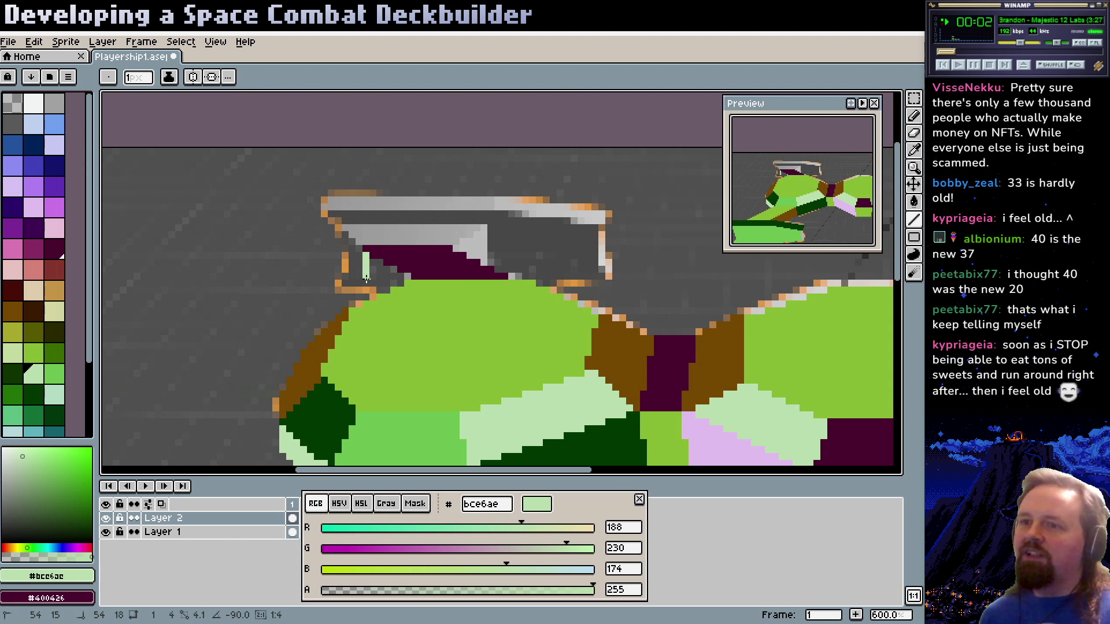
pyautogui.moveTo(365, 277); pyautogui.dragTo(382, 285)
pyautogui.press('g')
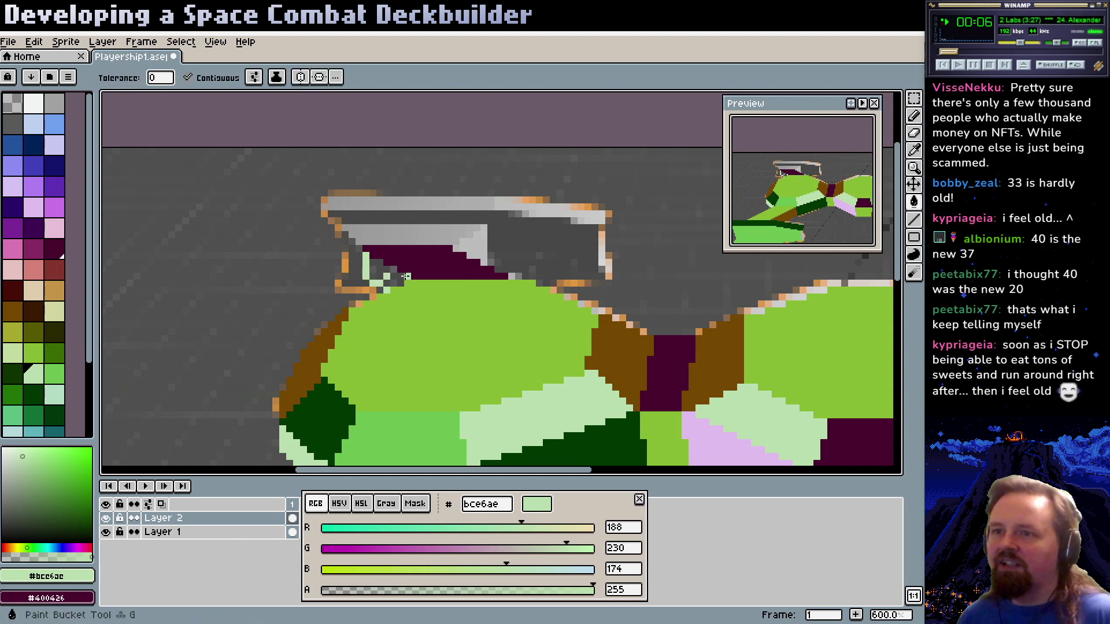
pyautogui.click(399, 279)
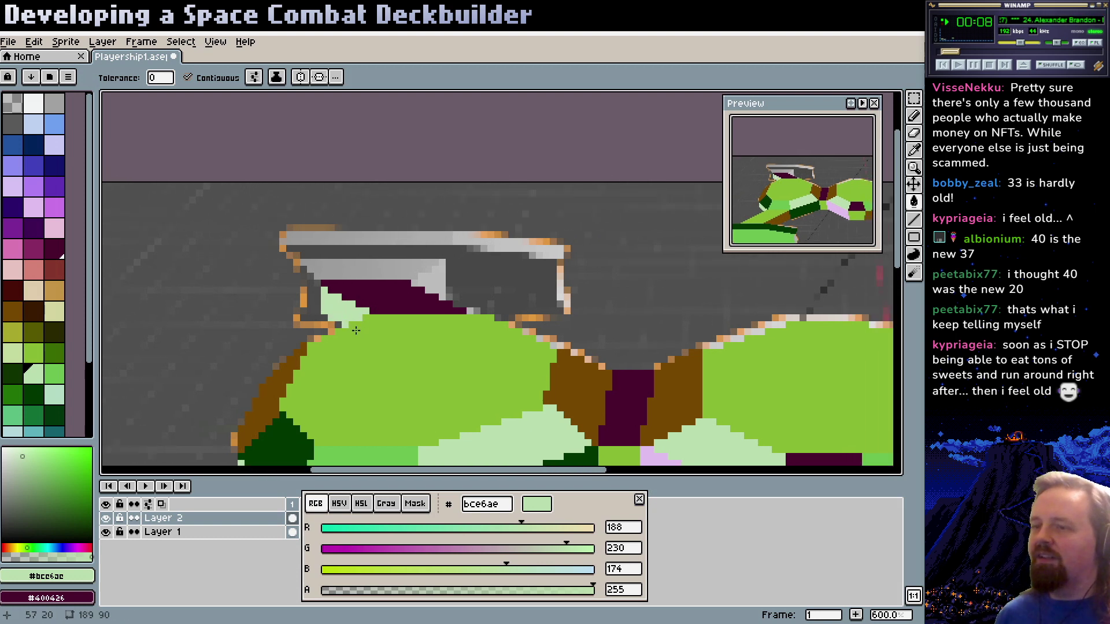
# Sample green 81ba28 and cover the light grey strip above the fin's maroon facet with lines
pyautogui.hscroll(5, 396, 277)
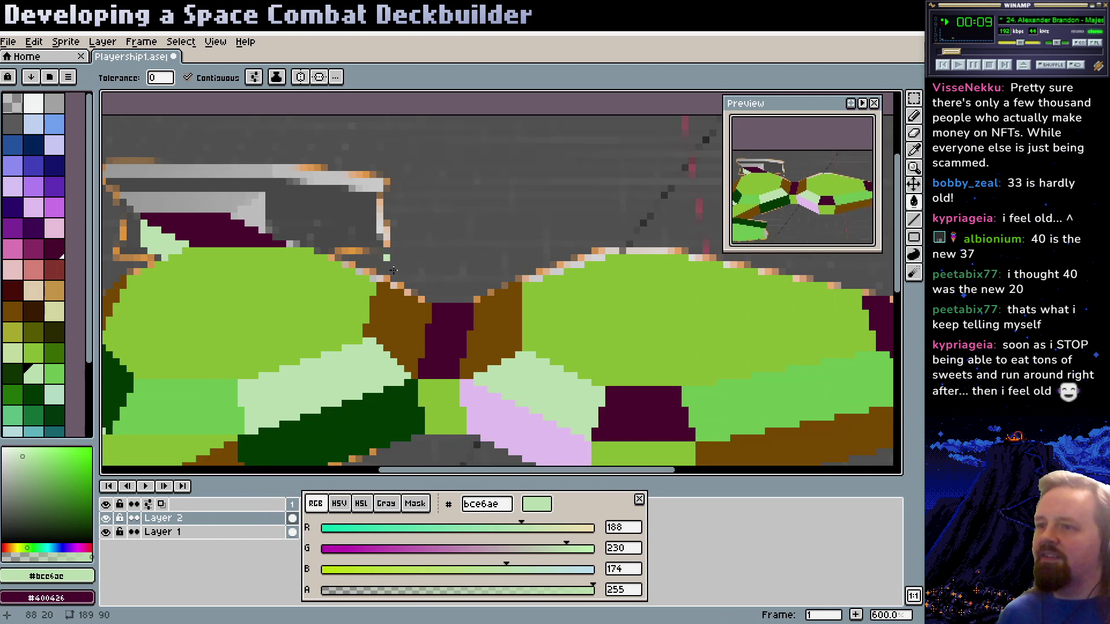
pyautogui.keyDown('alt'); pyautogui.click(601, 338); pyautogui.keyUp('alt')
pyautogui.scroll(2, 431, 328)
pyautogui.hscroll(-4, 430, 328)
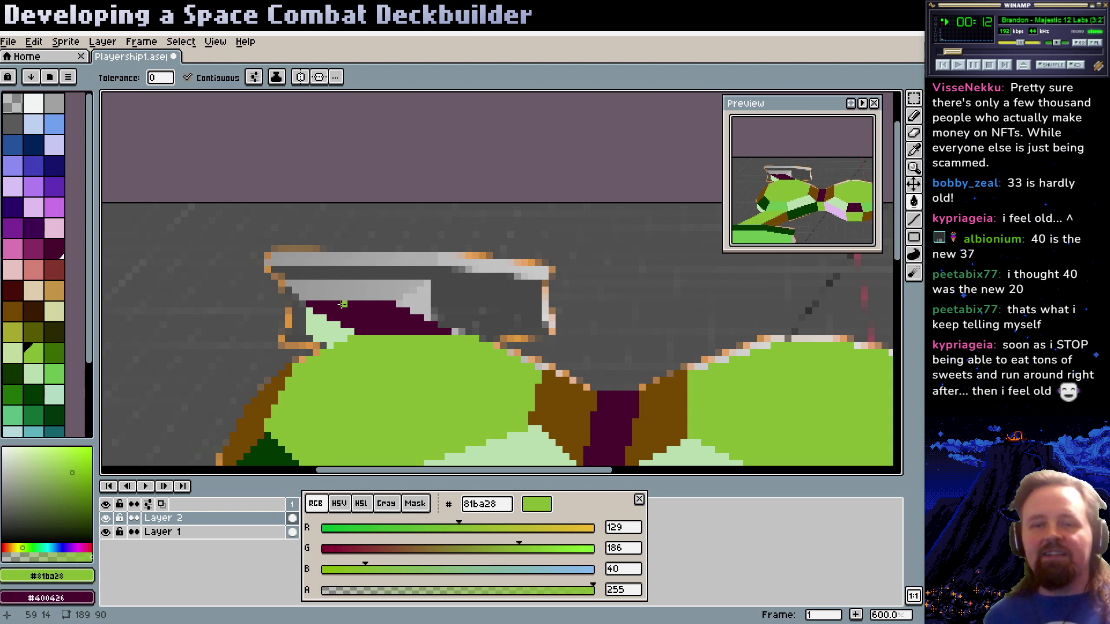
pyautogui.hscroll(-1, 335, 303)
pyautogui.click(322, 300)
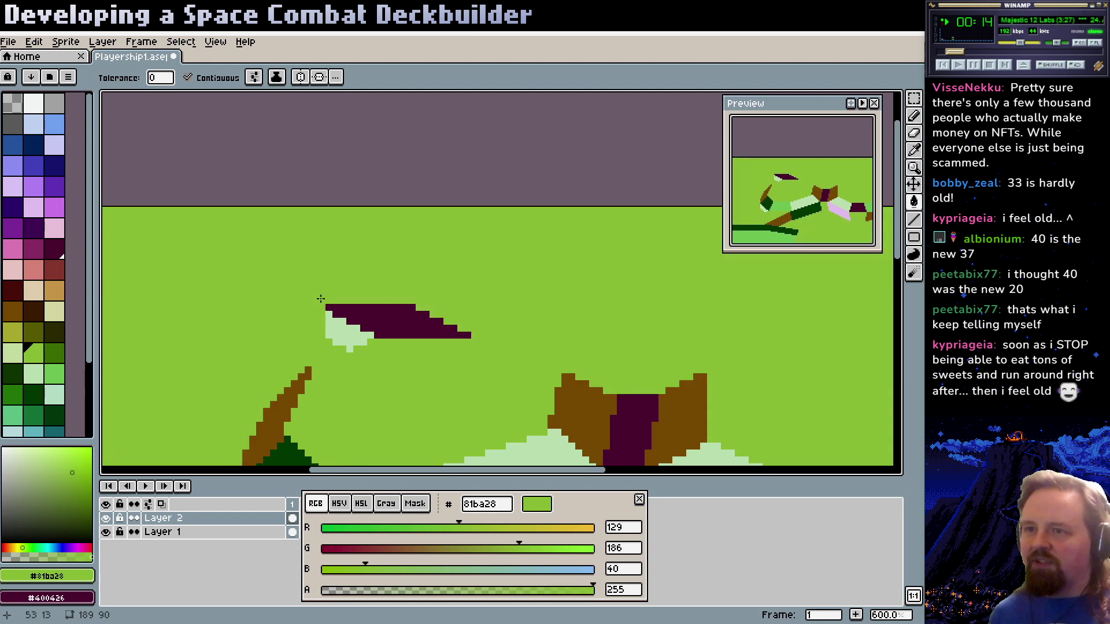
pyautogui.press('b')
pyautogui.hotkey('ctrl', 'z')
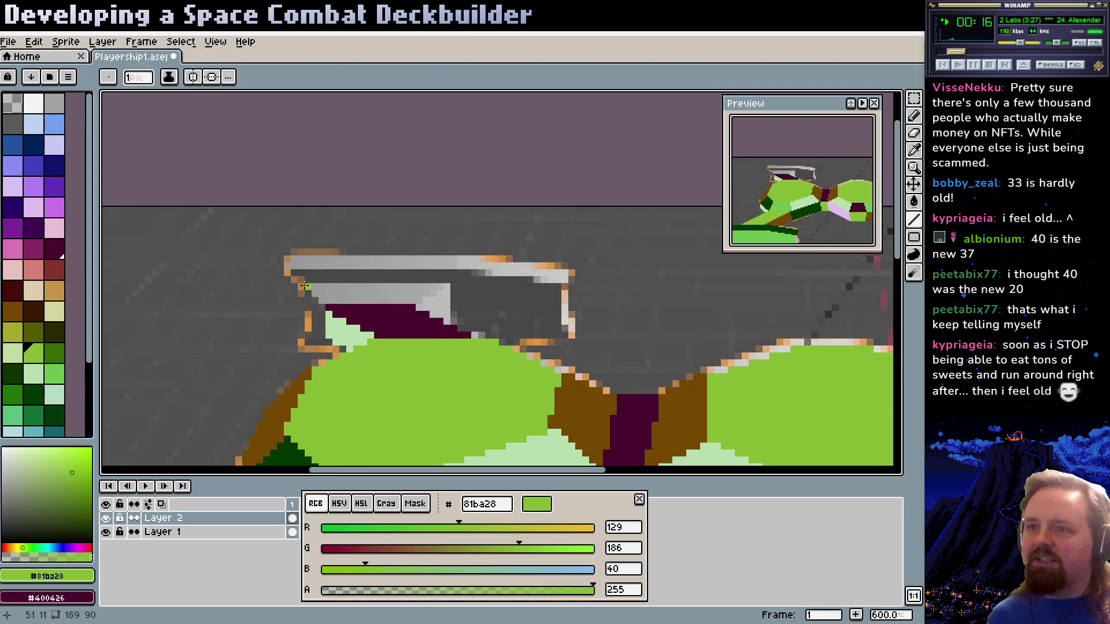
pyautogui.moveTo(308, 286); pyautogui.dragTo(322, 298)
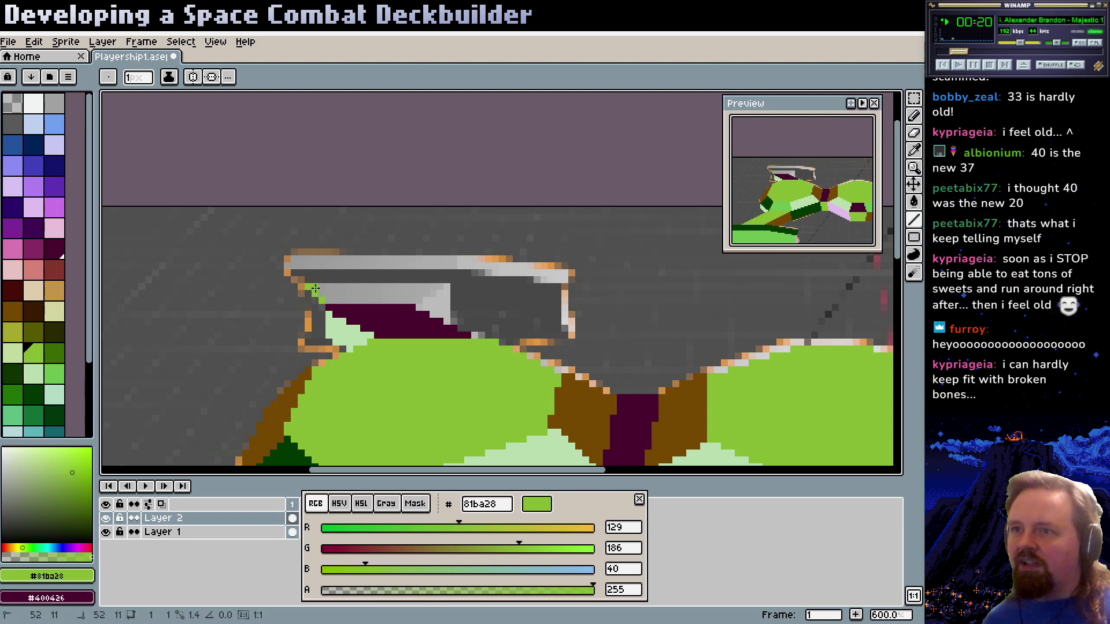
pyautogui.keyDown('shift'); pyautogui.click(442, 287); pyautogui.keyUp('shift')
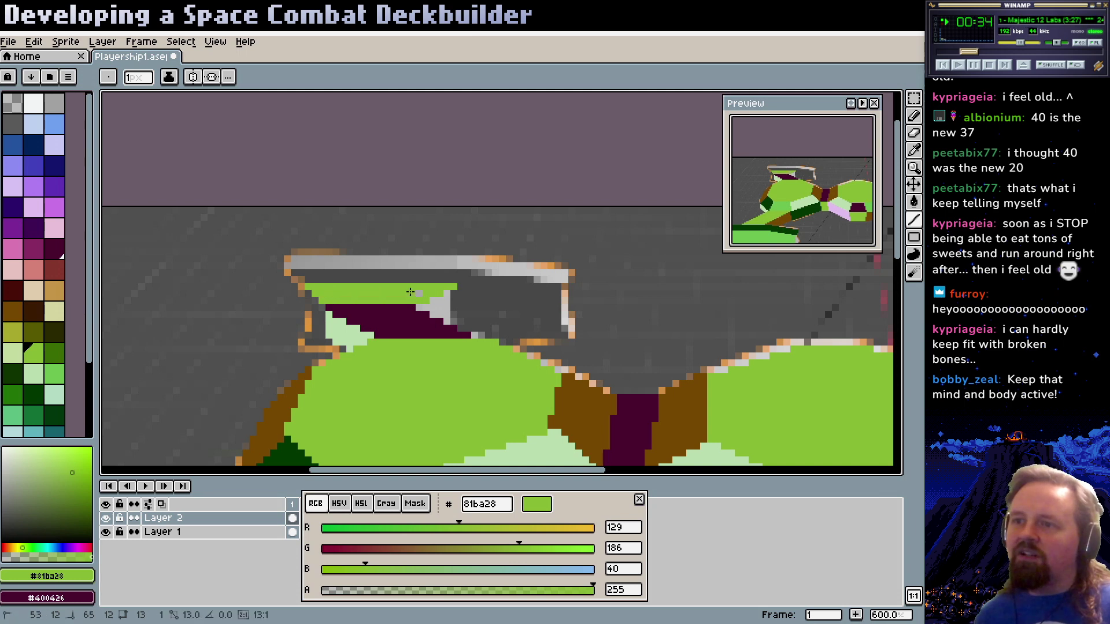
# Sample dark green 002f00, draw a vertical line closing the light grey facet at the end of the fin's maroon facet, and fill it
pyautogui.moveTo(528, 336); pyautogui.dragTo(453, 301)
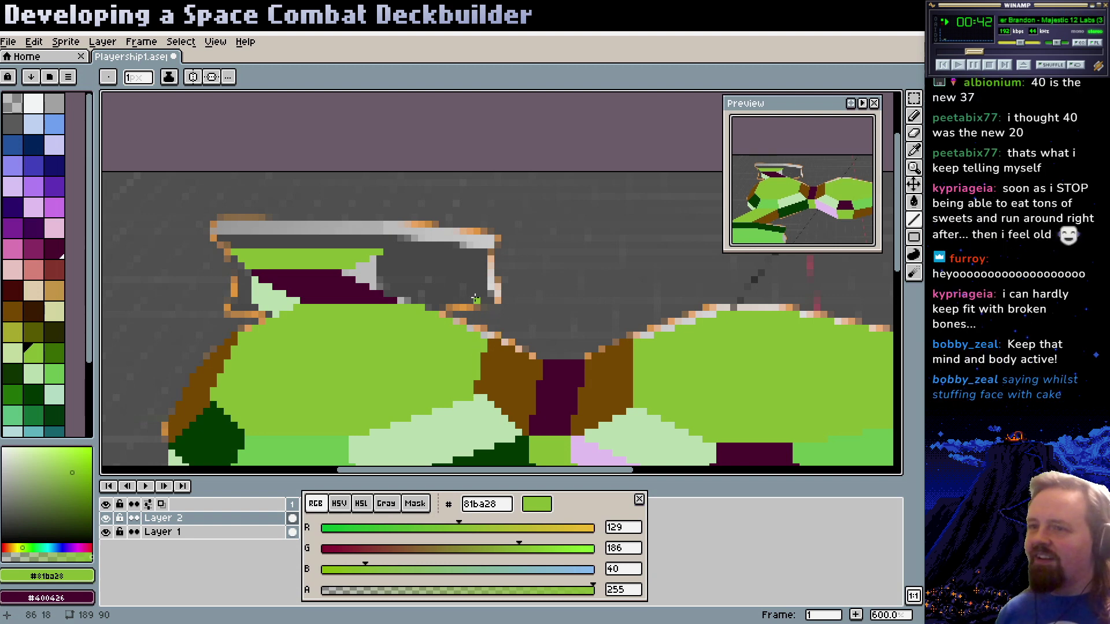
pyautogui.moveTo(377, 287); pyautogui.dragTo(455, 300)
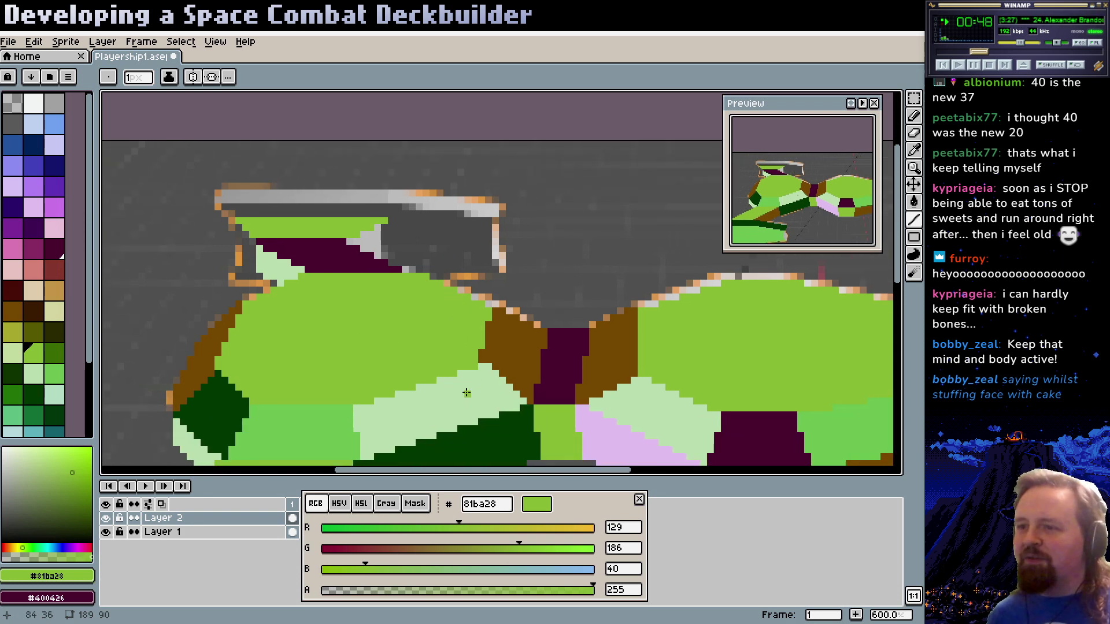
pyautogui.keyDown('alt'); pyautogui.click(509, 434); pyautogui.keyUp('alt')
pyautogui.scroll(2, 426, 359)
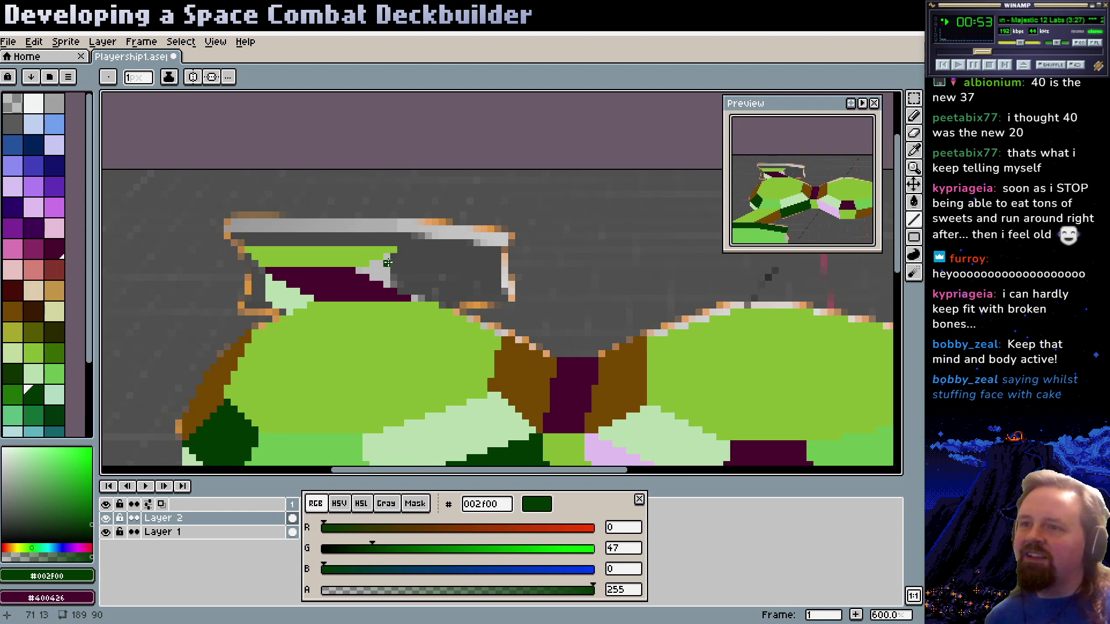
pyautogui.moveTo(393, 255); pyautogui.dragTo(392, 283)
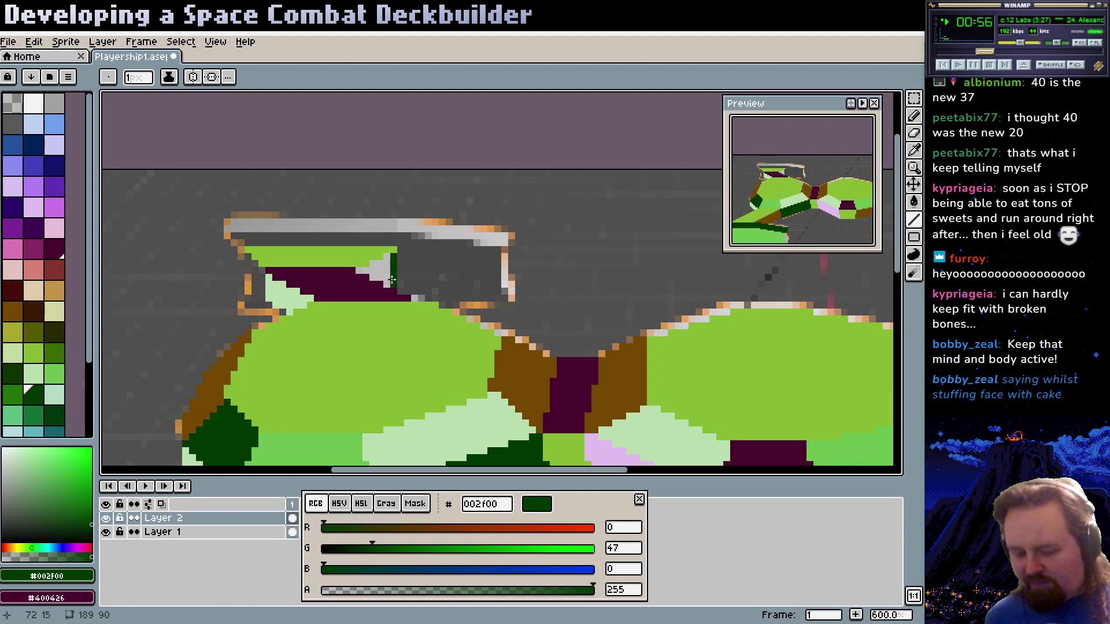
pyautogui.press('g')
pyautogui.click(373, 268)
pyautogui.moveTo(305, 296); pyautogui.dragTo(341, 298)
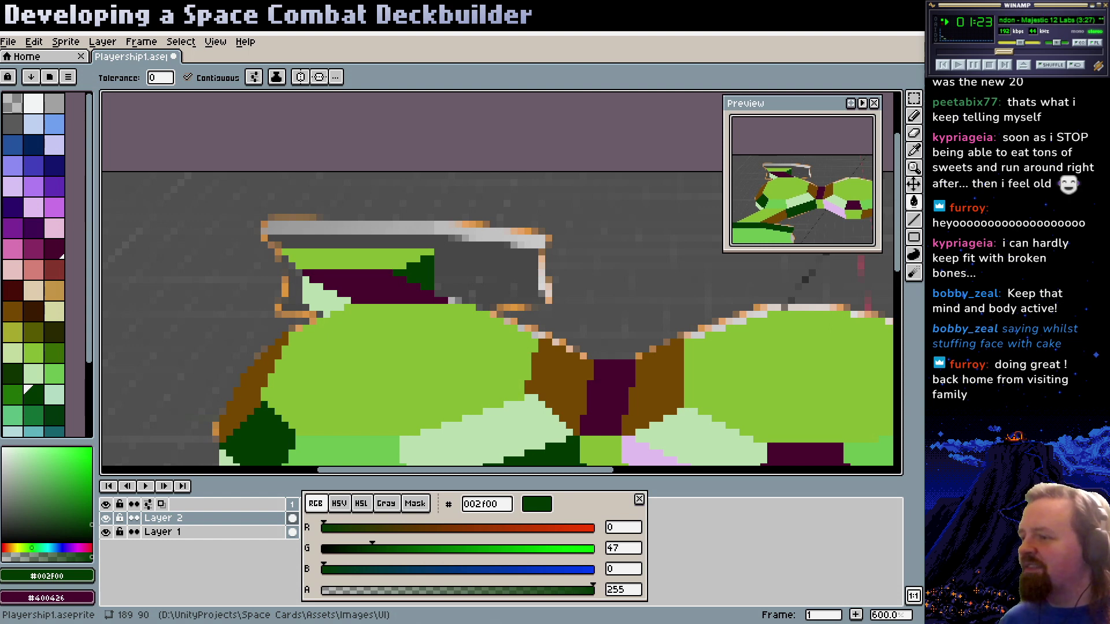
# Sample lilac eac0f9 and draw lines along the underside of the fin's light grey upper rim
pyautogui.scroll(3, 347, 358)
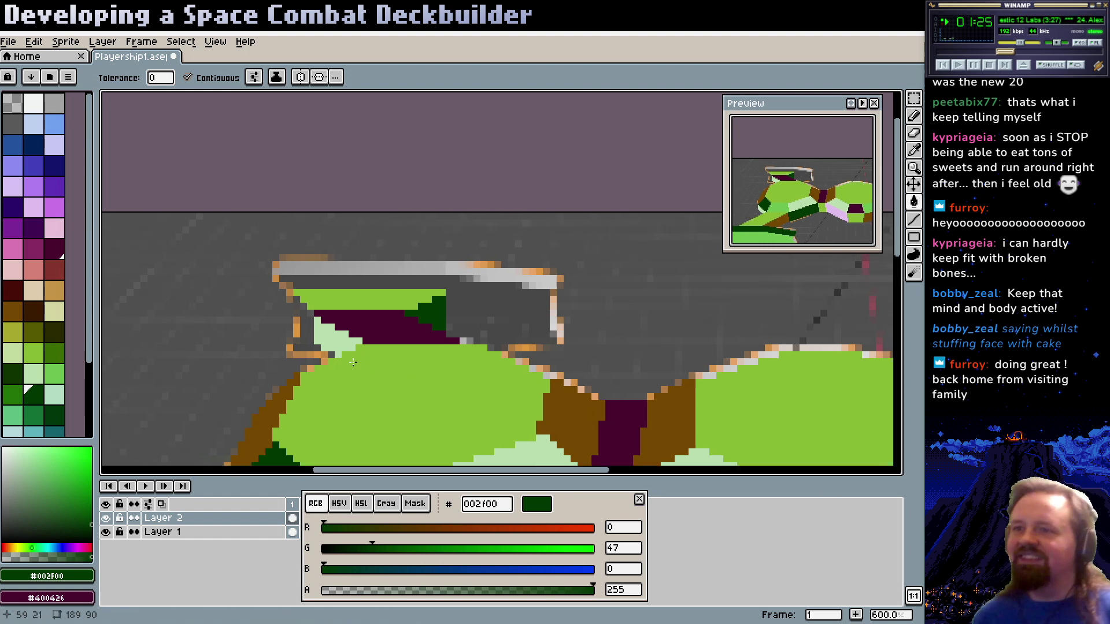
pyautogui.scroll(-3, 465, 345)
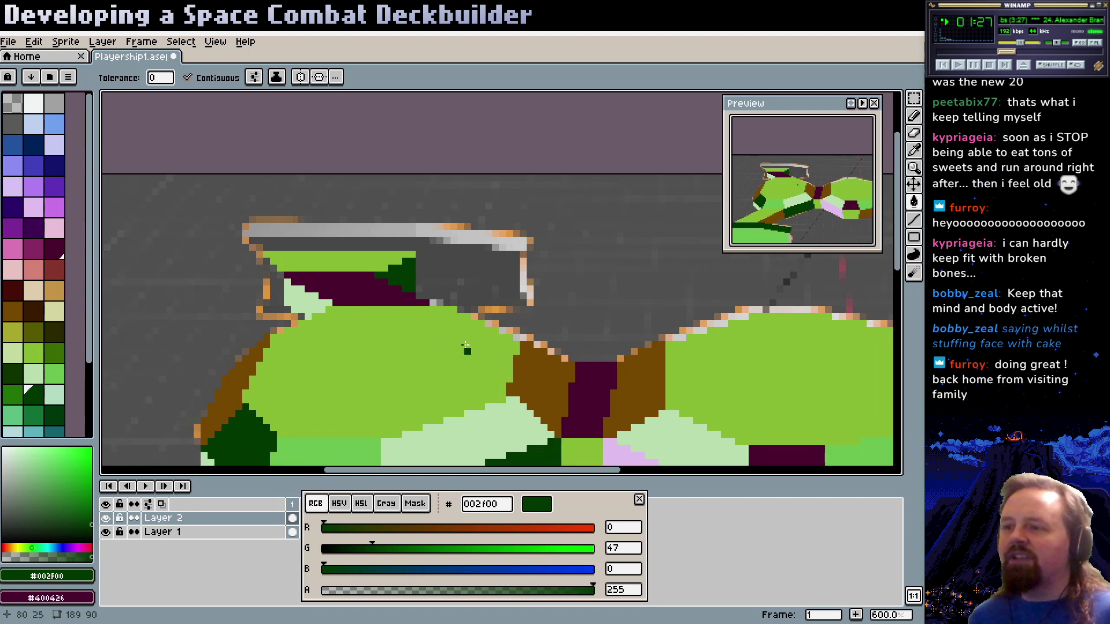
pyautogui.scroll(-3, 465, 346)
pyautogui.keyDown('alt'); pyautogui.click(527, 409); pyautogui.keyUp('alt')
pyautogui.scroll(3, 481, 439)
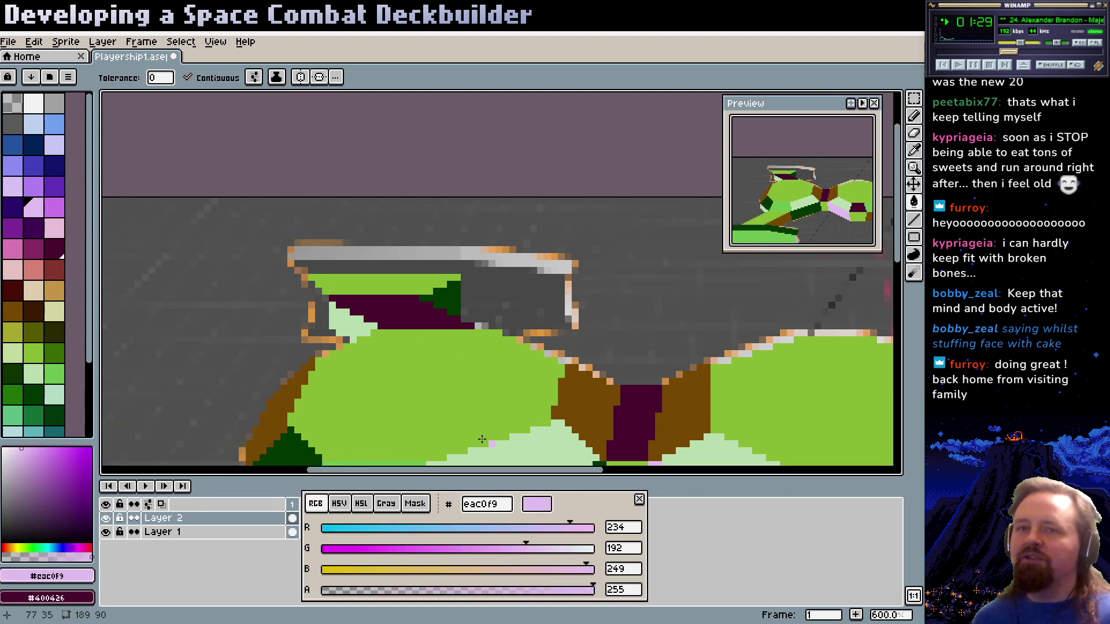
pyautogui.click(302, 268)
pyautogui.hotkey('ctrl', 'z')
pyautogui.press('b')
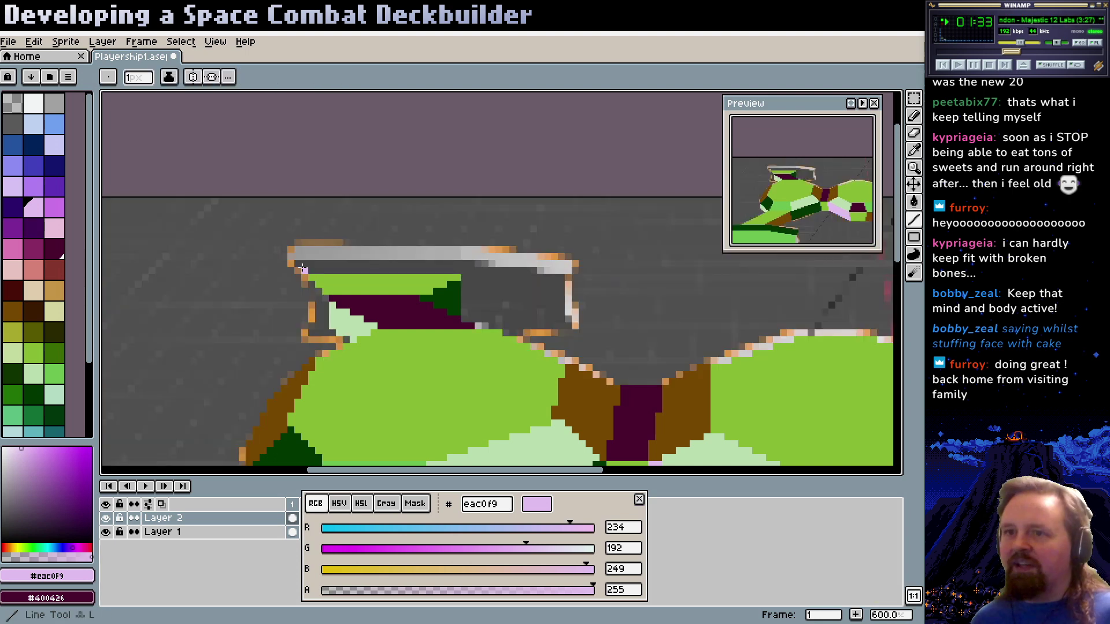
pyautogui.click(298, 263)
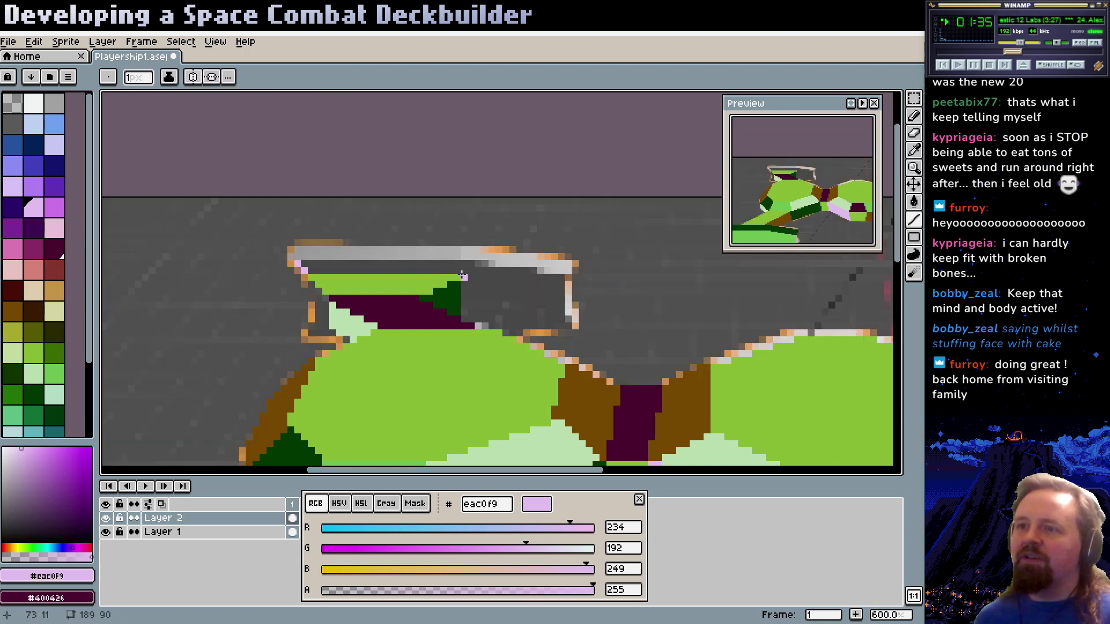
pyautogui.click(463, 262)
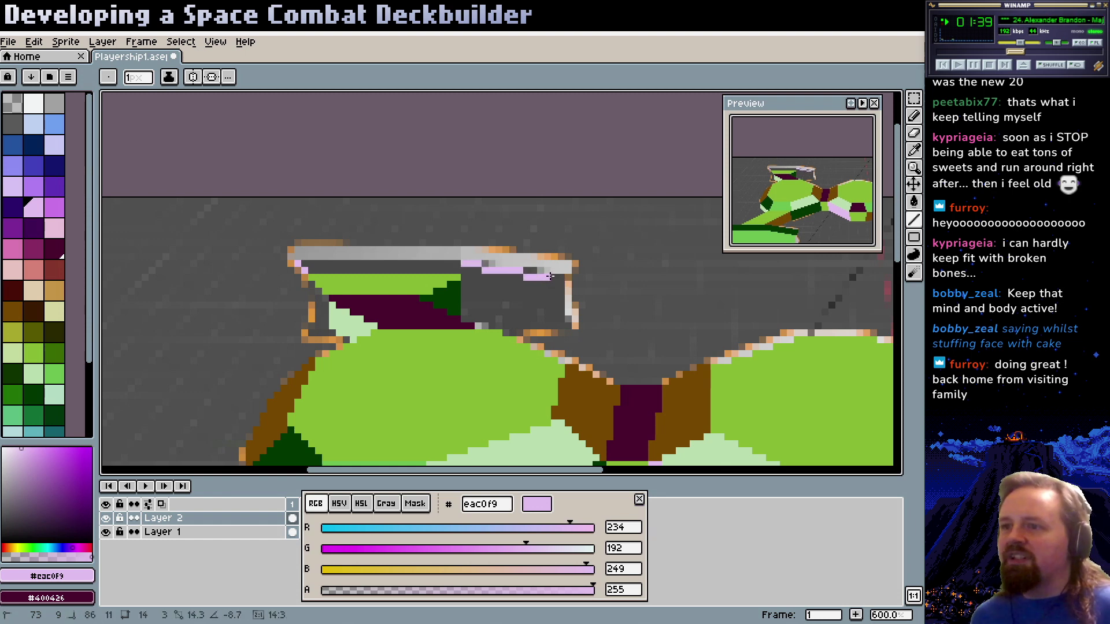
pyautogui.moveTo(550, 276); pyautogui.dragTo(561, 278)
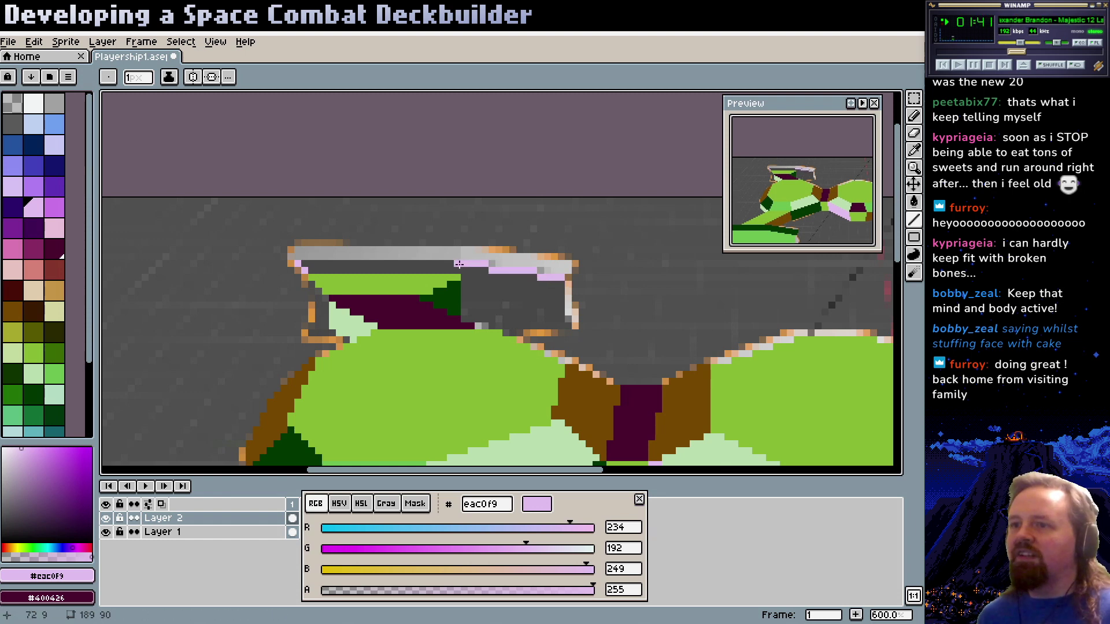
pyautogui.click(456, 264)
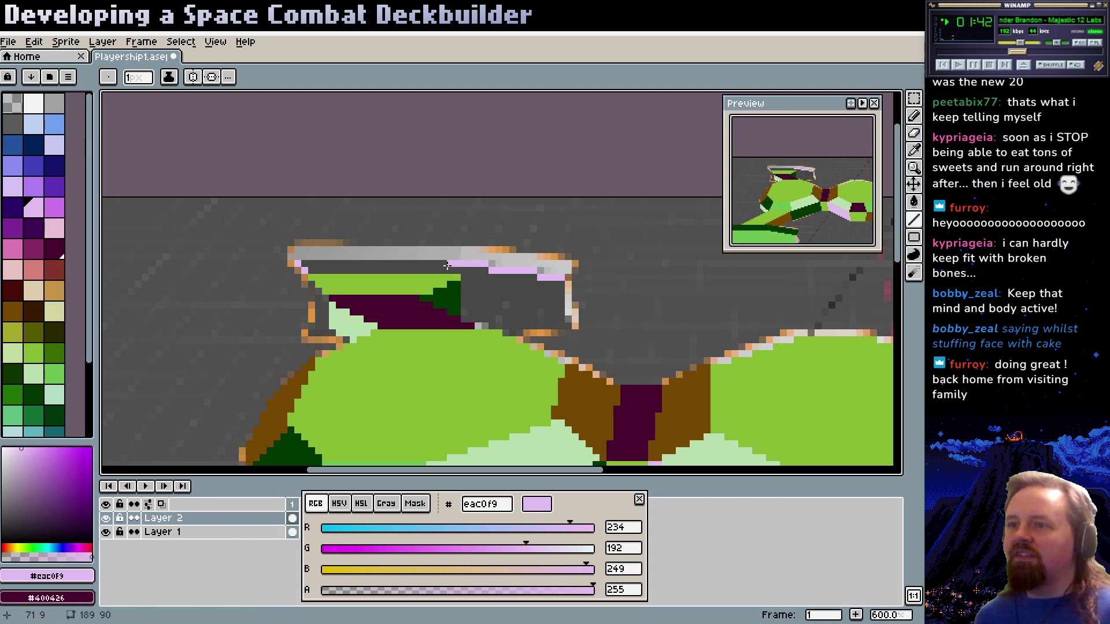
pyautogui.keyDown('shift'); pyautogui.click(300, 261); pyautogui.keyUp('shift')
# Outline the outer end and lower edge of the fin's dark grey face in lilac eac0f9, and fill the enclosed area
pyautogui.moveTo(529, 297)
pyautogui.mouseDown()
pyautogui.moveTo(483, 240)
pyautogui.moveTo(516, 259)
pyautogui.mouseUp()
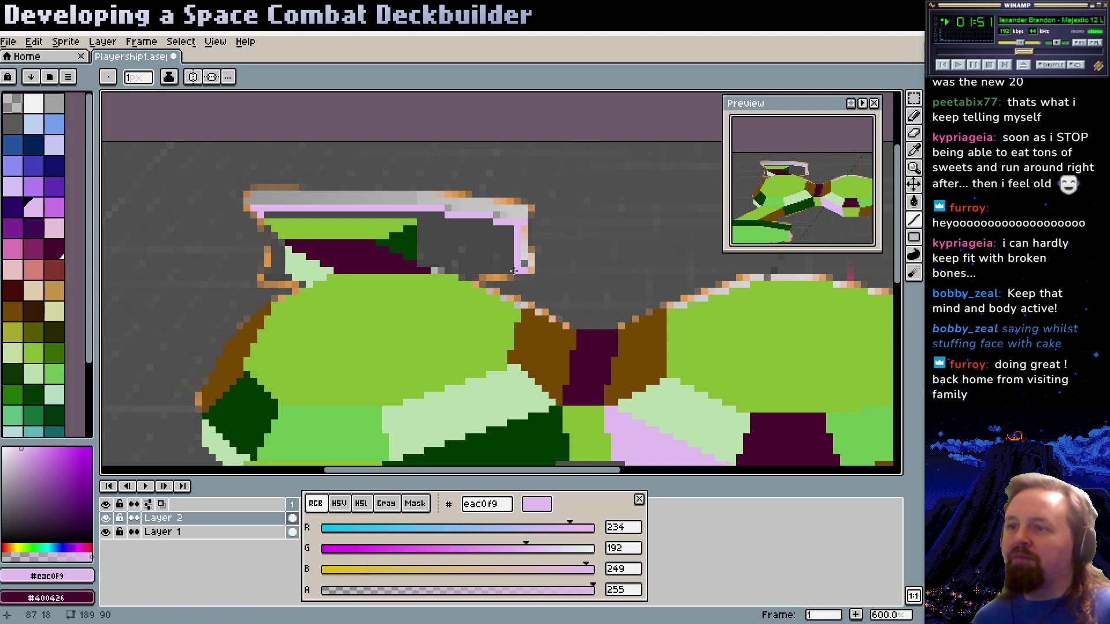
pyautogui.moveTo(513, 270); pyautogui.dragTo(467, 278)
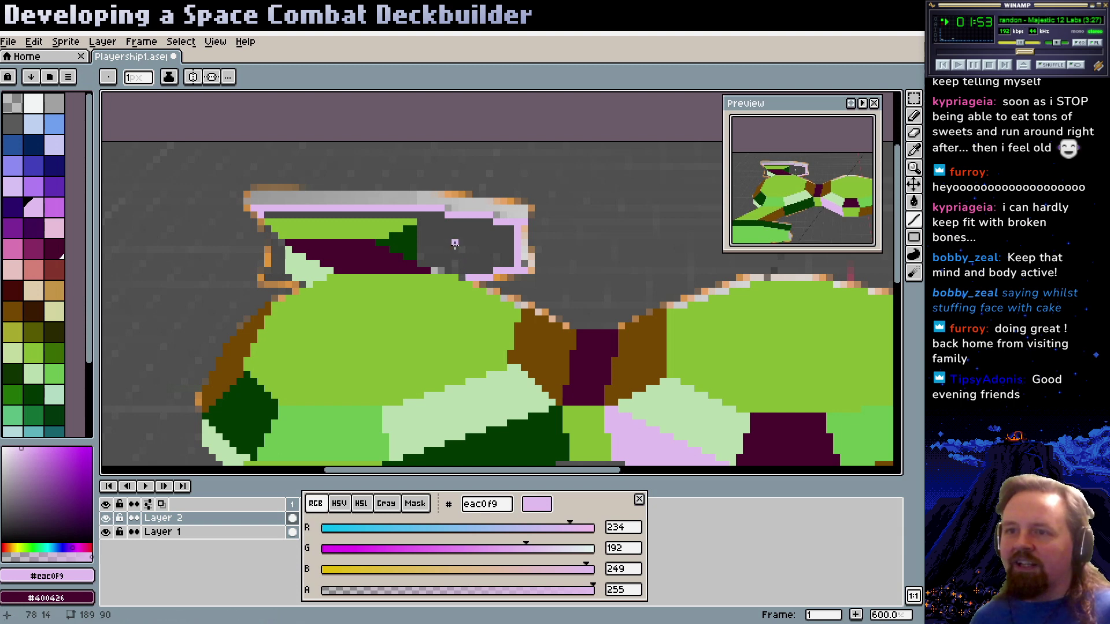
pyautogui.press('g')
pyautogui.click(451, 252)
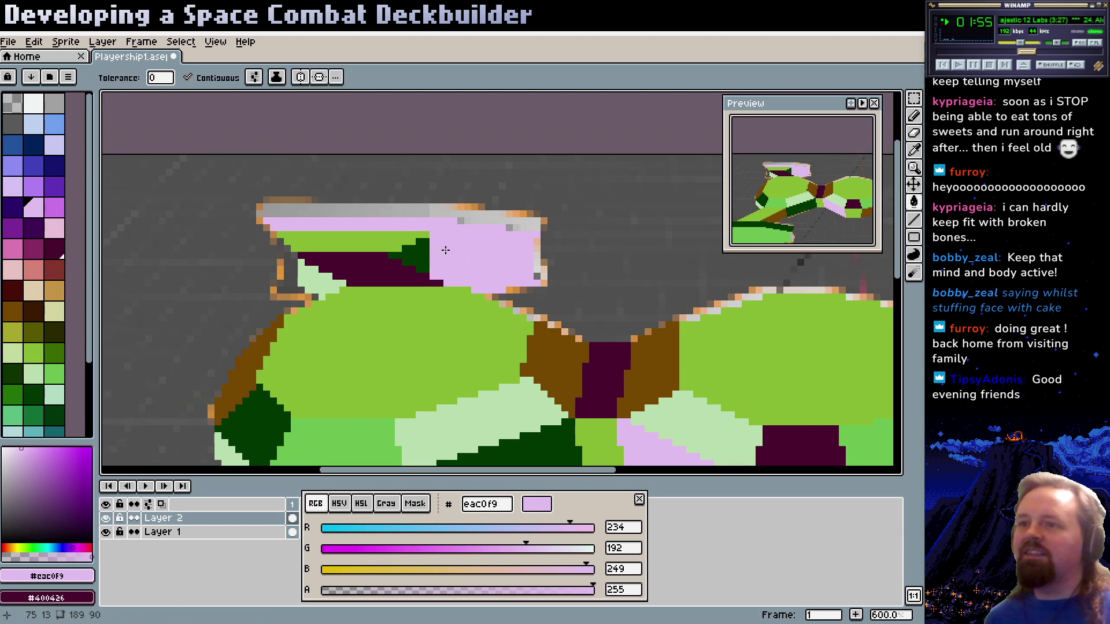
# Paint the dark grey border around the fin's narrow end, beside the pale green facet, with lilac eac0f9 using the Pencil tool
pyautogui.press('b')
pyautogui.moveTo(348, 236); pyautogui.dragTo(383, 252)
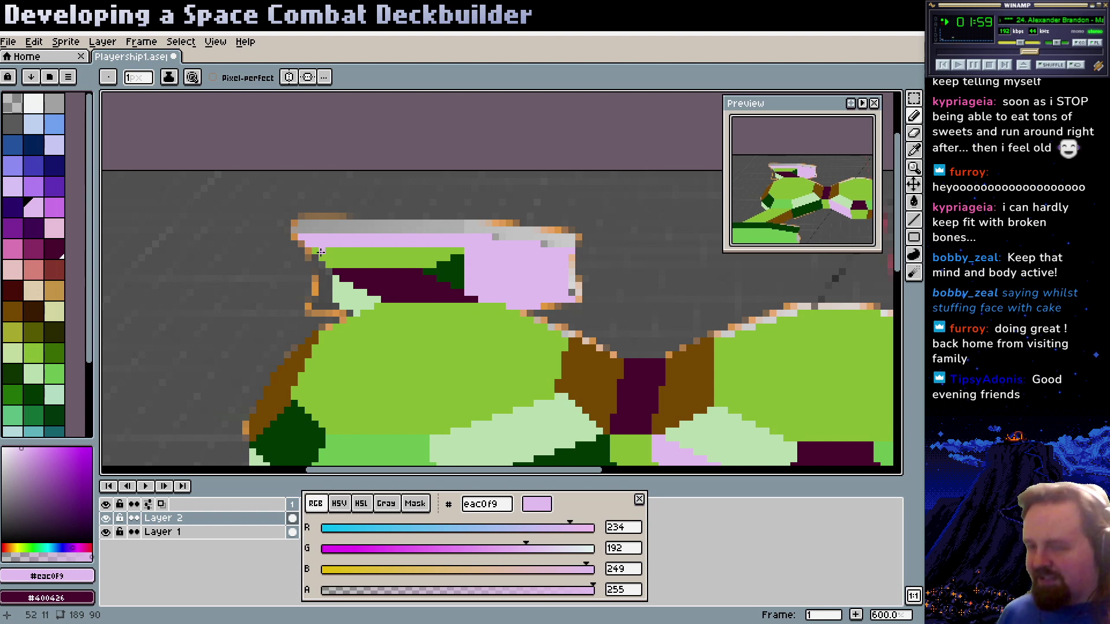
pyautogui.press('p')
pyautogui.click(508, 356)
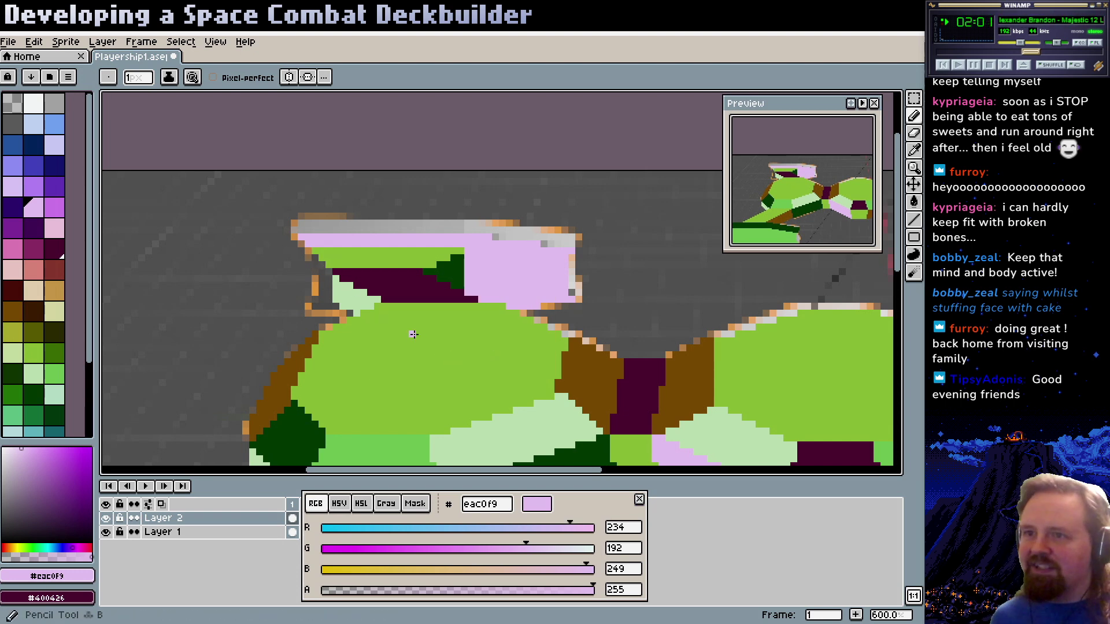
pyautogui.click(315, 259)
pyautogui.moveTo(315, 258)
pyautogui.mouseDown()
pyautogui.moveTo(307, 312)
pyautogui.moveTo(353, 313)
pyautogui.mouseUp()
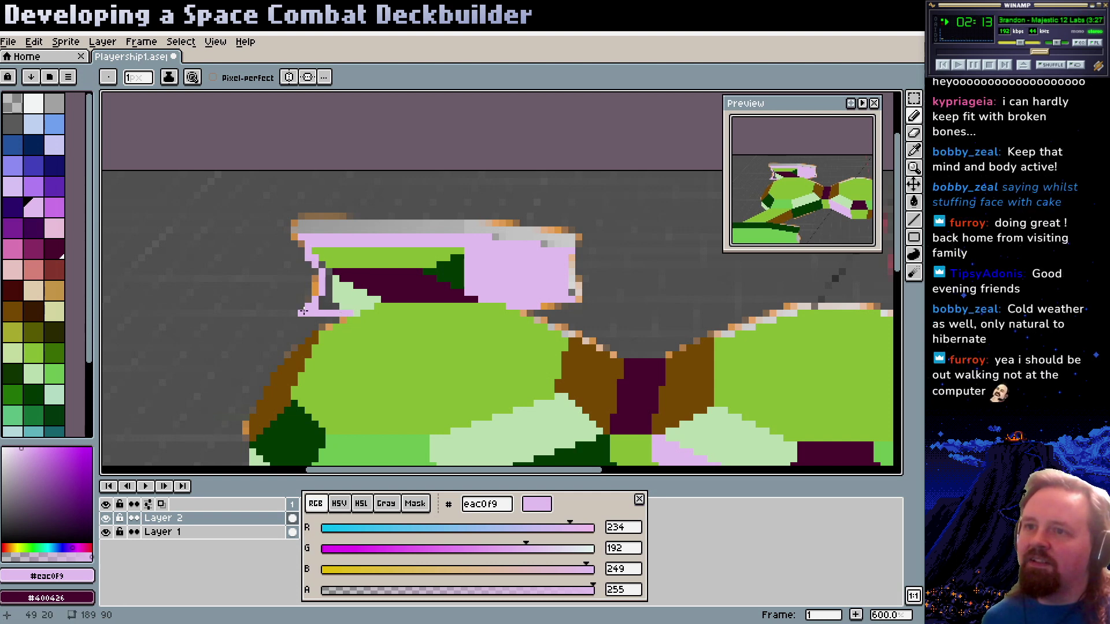
pyautogui.click(329, 276)
pyautogui.moveTo(329, 269); pyautogui.dragTo(323, 305)
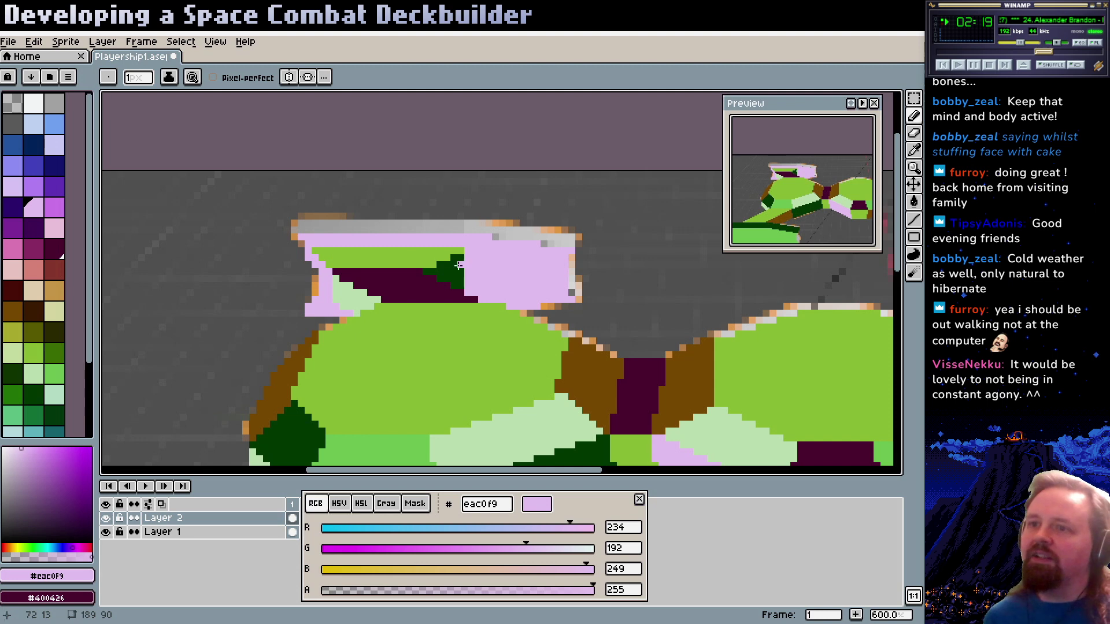
# Sample pale green bce6ae and extend the fin's pale green facet over the lilac and orange pixels to the outer edge
pyautogui.scroll(-2, 347, 271)
pyautogui.hscroll(-1, 368, 239)
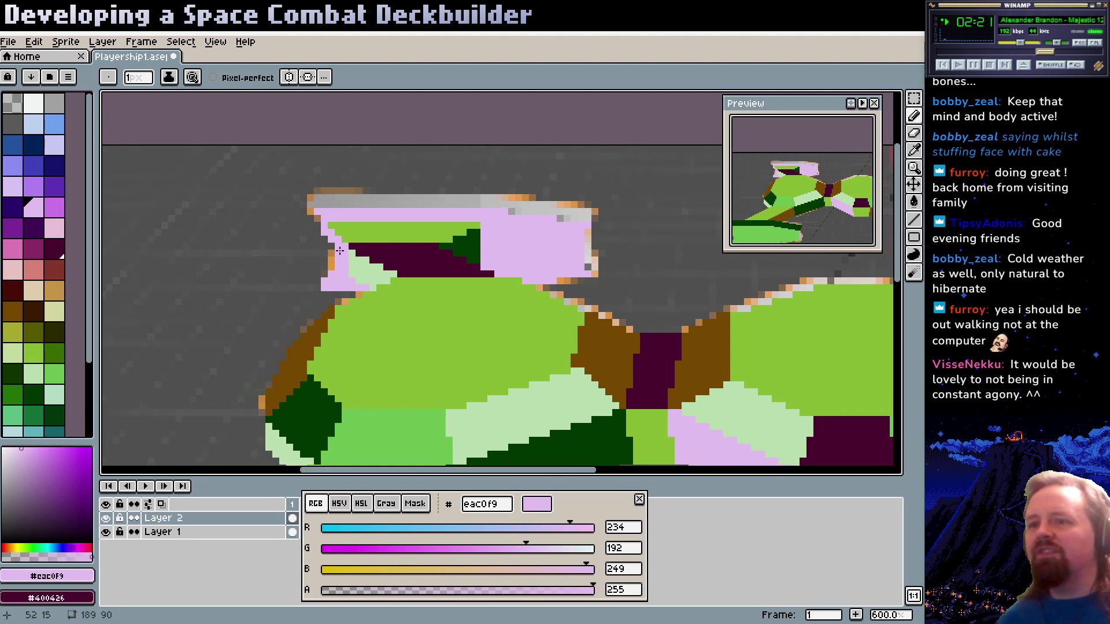
pyautogui.scroll(-3, 347, 255)
pyautogui.hscroll(-1, 393, 293)
pyautogui.scroll(4, 393, 293)
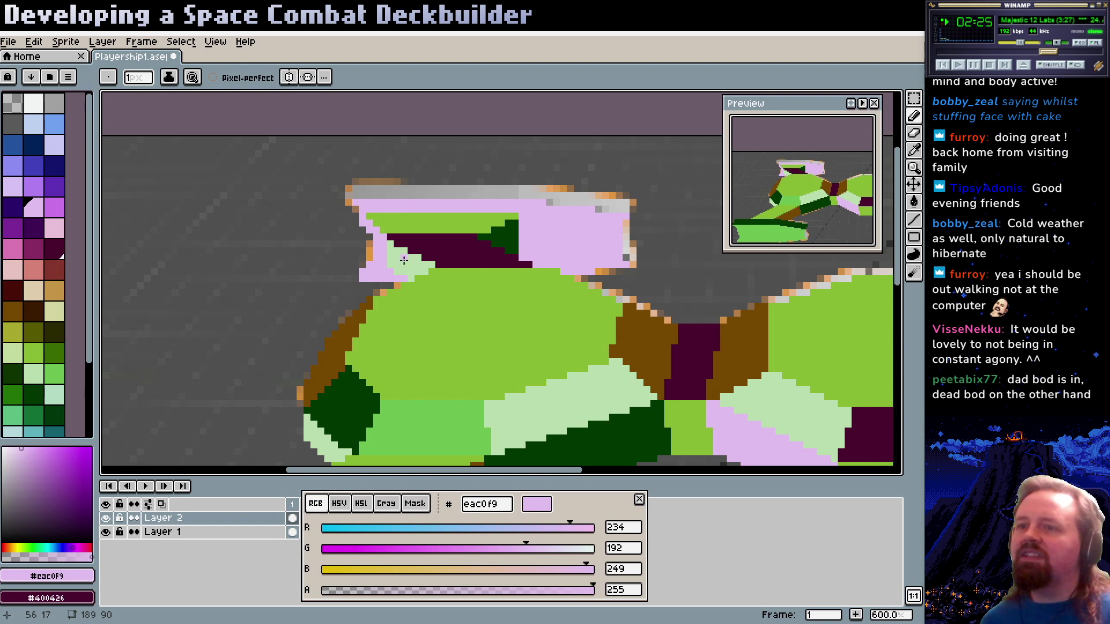
pyautogui.keyDown('alt'); pyautogui.click(404, 261); pyautogui.keyUp('alt')
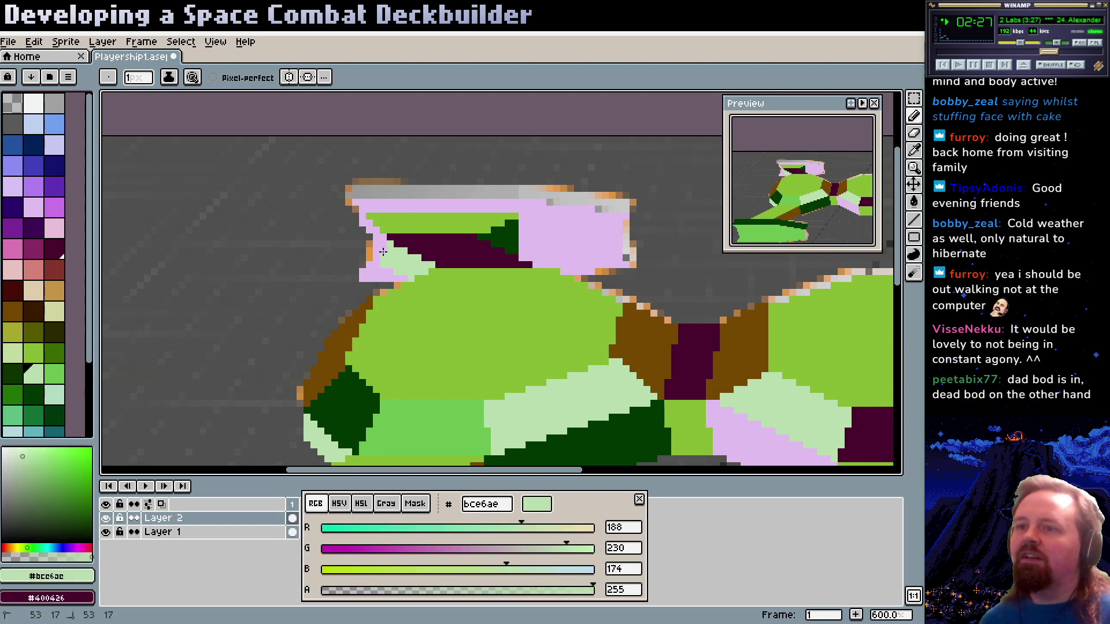
pyautogui.press('shift')
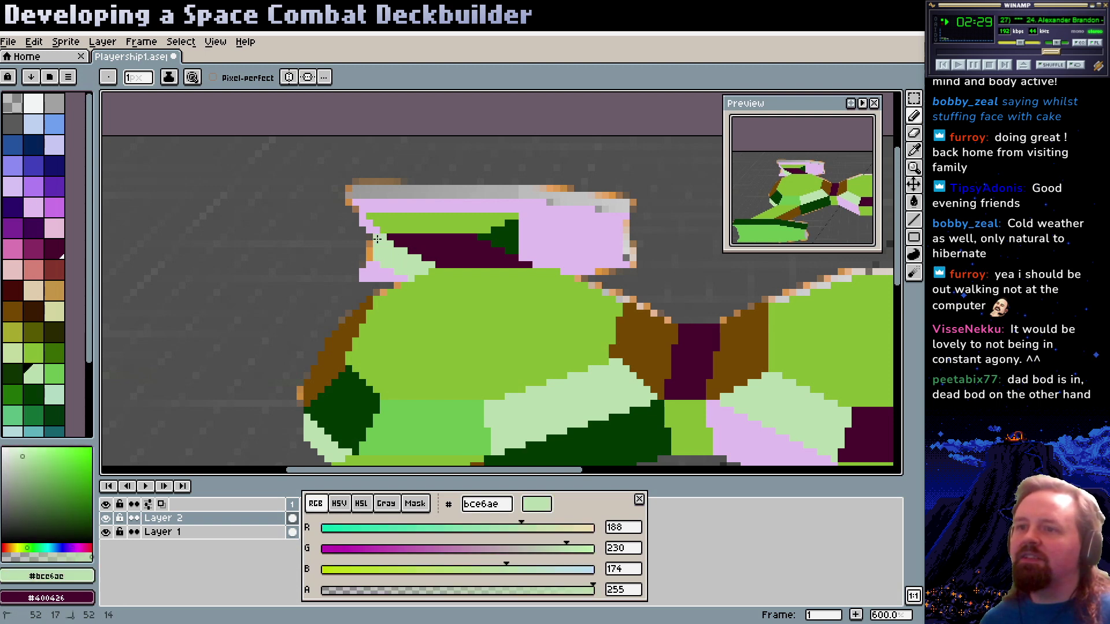
pyautogui.moveTo(369, 226); pyautogui.dragTo(368, 251)
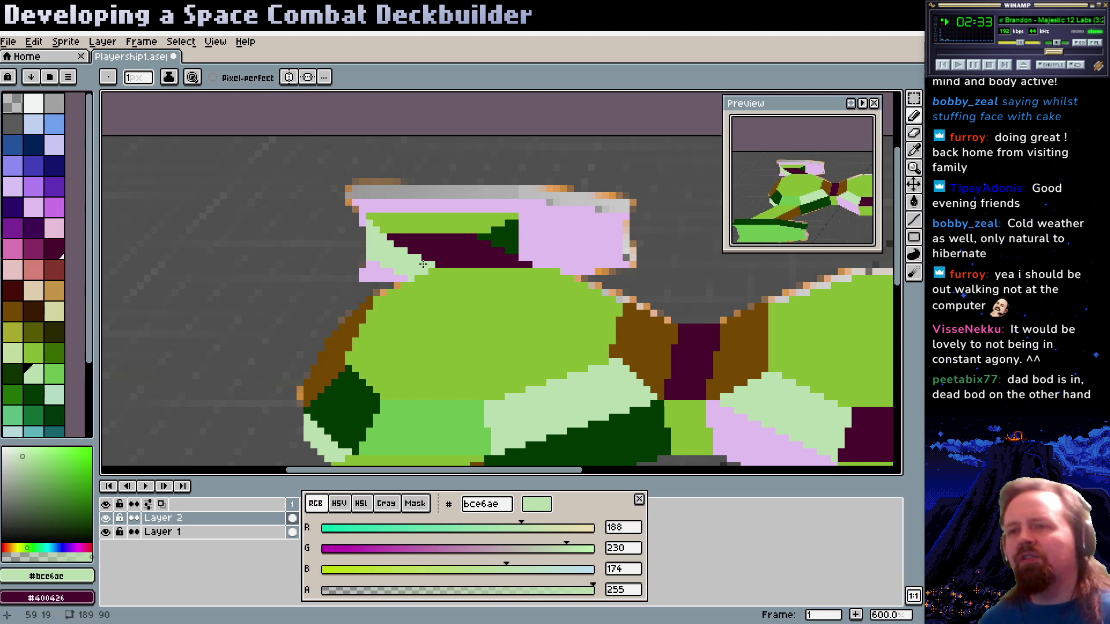
# Sample green 81ba28 and extend the green strip above the fin's maroon facet to the outer edge
pyautogui.keyDown('alt'); pyautogui.click(388, 225); pyautogui.keyUp('alt')
pyautogui.press('shift')
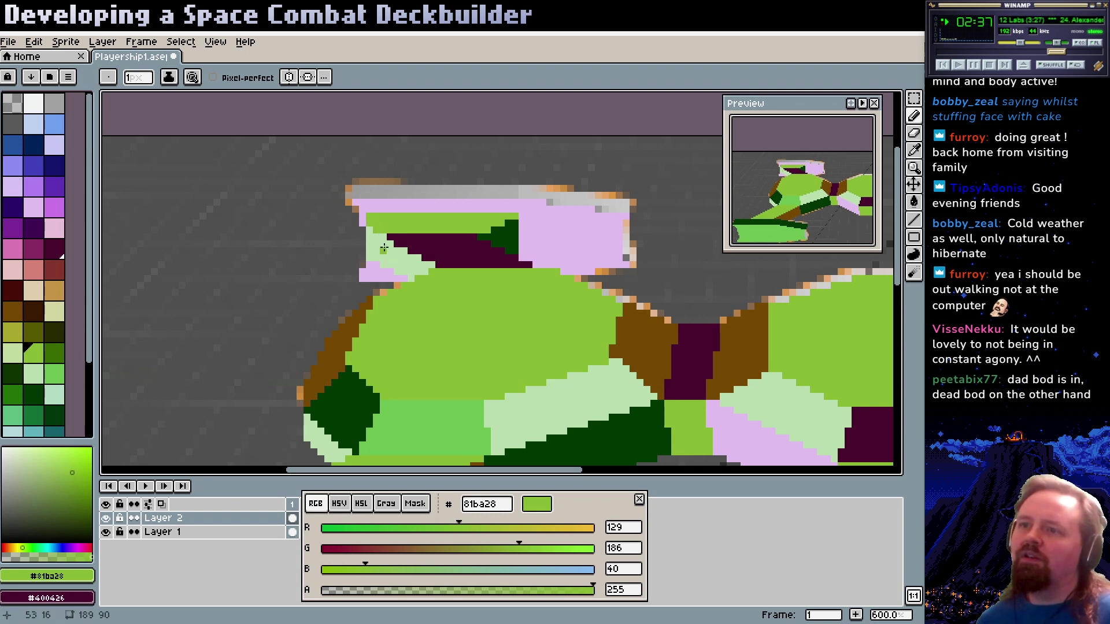
pyautogui.scroll(2, 381, 243)
pyautogui.click(386, 292)
pyautogui.scroll(-1, 383, 295)
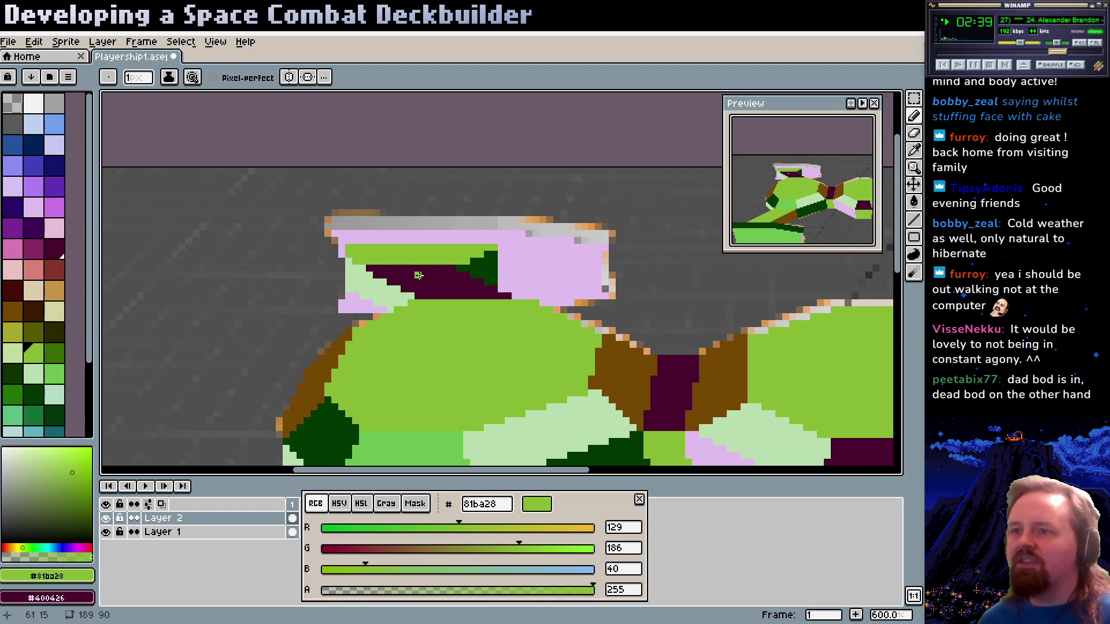
# Sample pale green bce6ae and reshape the pale green facet's boundary with the green strip at the fin's outer edge
pyautogui.keyDown('alt'); pyautogui.click(399, 293); pyautogui.keyUp('alt')
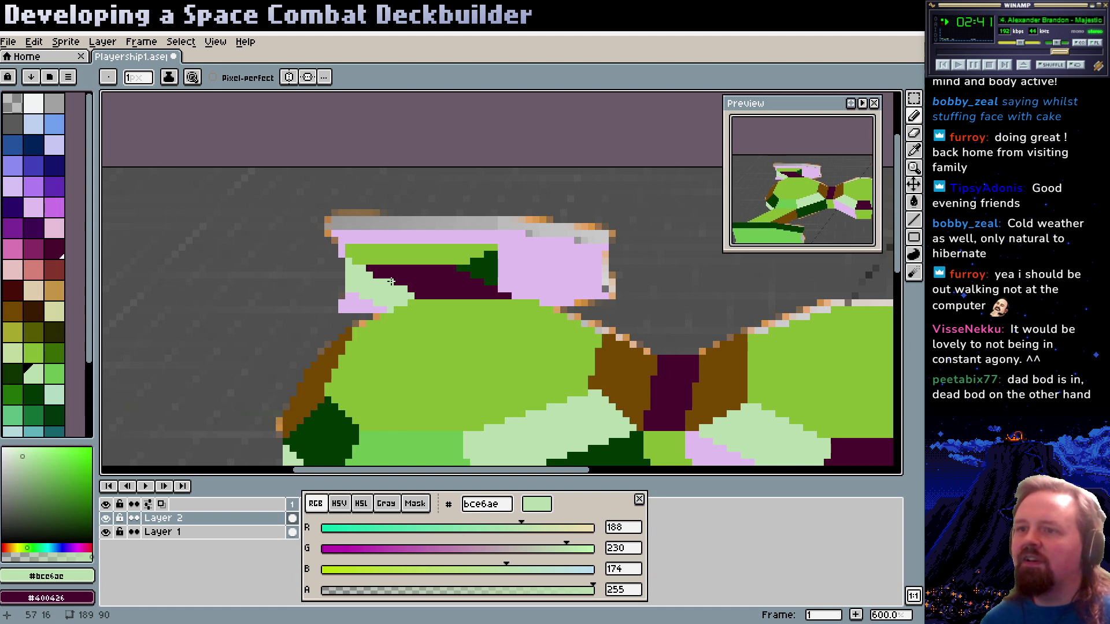
pyautogui.press('shift')
pyautogui.keyDown('alt'); pyautogui.click(404, 274); pyautogui.keyUp('alt')
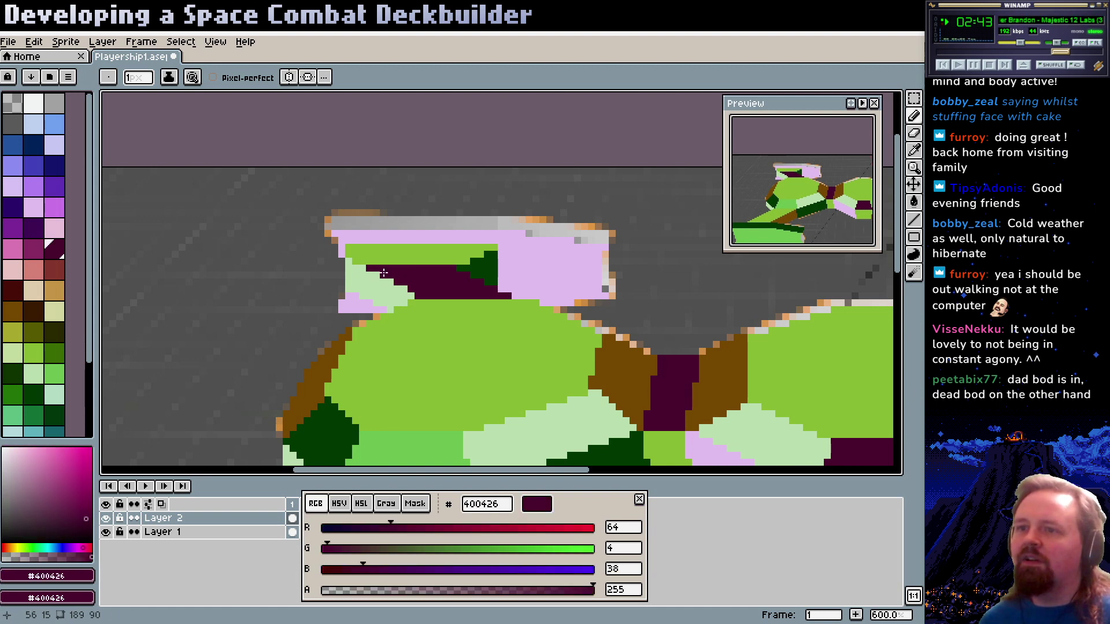
pyautogui.keyDown('alt'); pyautogui.click(354, 268); pyautogui.keyUp('alt')
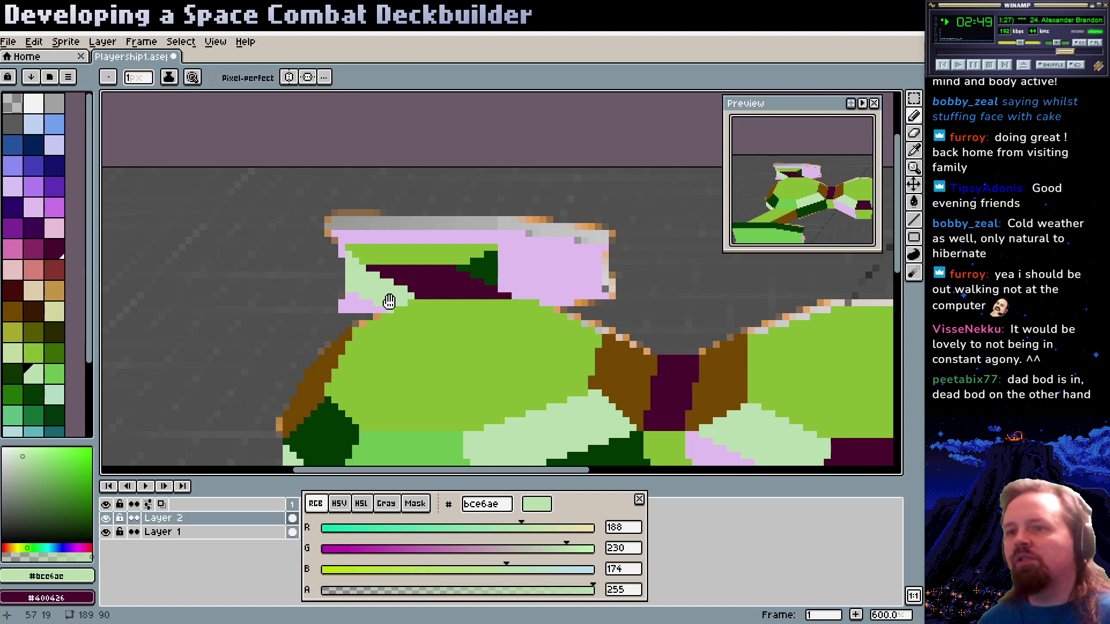
# Compare the fin with the lower ship facets, sample pale green bce6ae, and paint over the pointed tip of the fin's maroon facet
pyautogui.scroll(-1, 387, 297)
pyautogui.keyDown('alt'); pyautogui.click(364, 300); pyautogui.keyUp('alt')
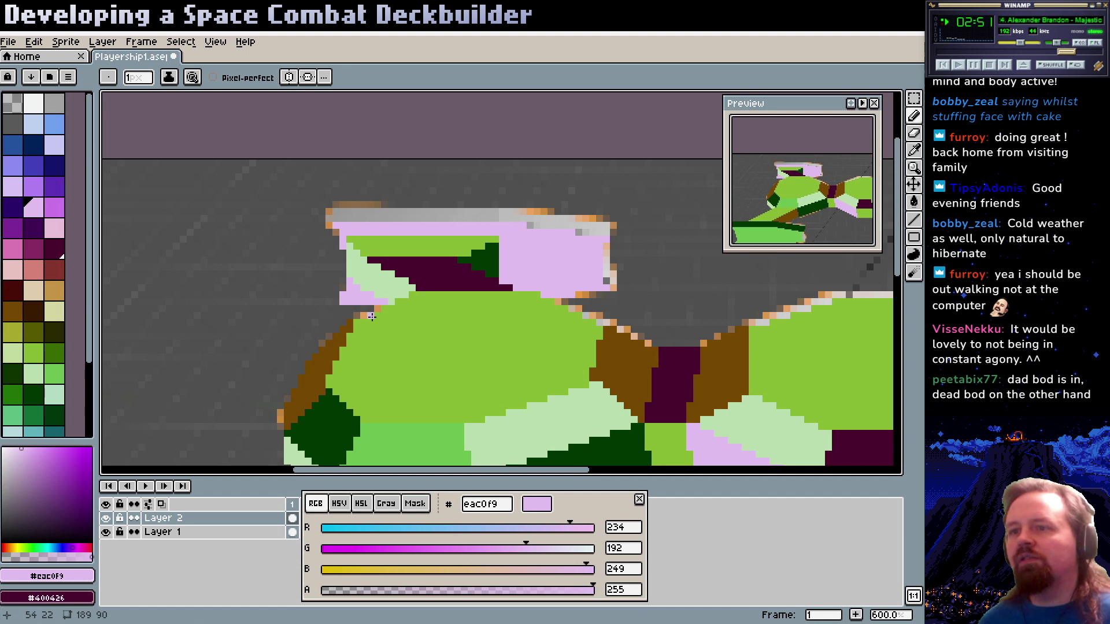
pyautogui.scroll(-5, 324, 358)
pyautogui.hscroll(-2, 324, 358)
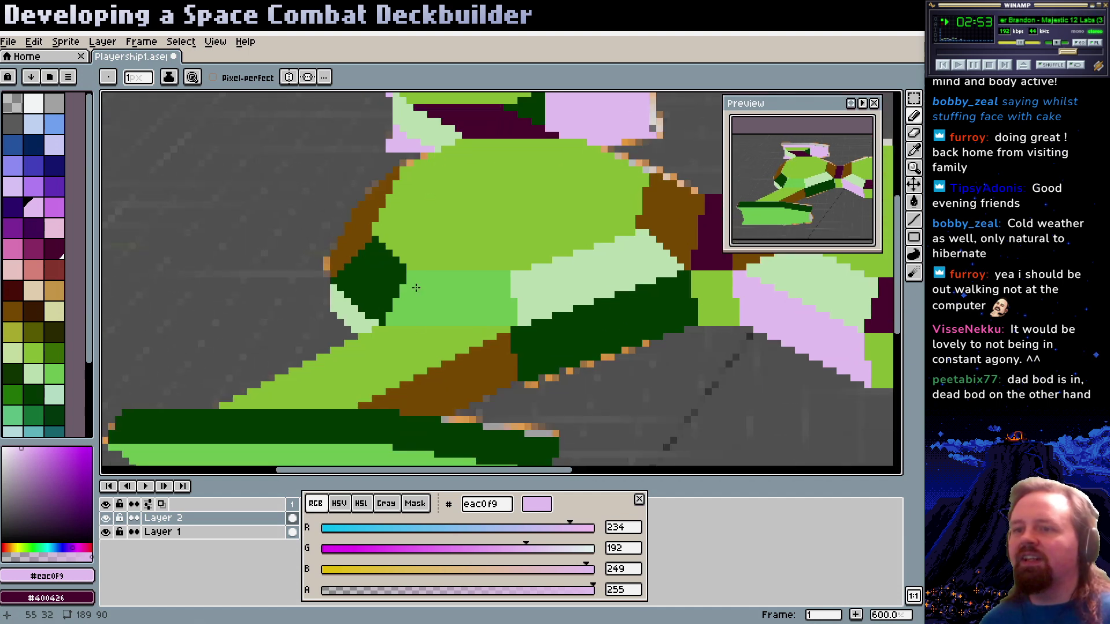
pyautogui.scroll(4, 438, 266)
pyautogui.hscroll(1, 437, 266)
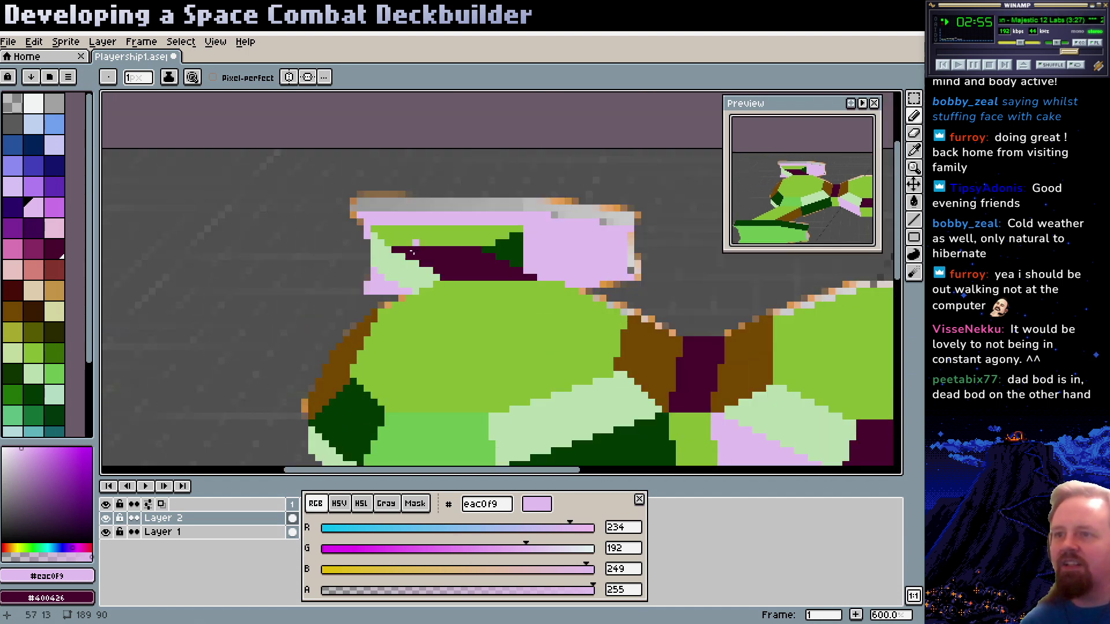
pyautogui.keyDown('alt'); pyautogui.click(398, 268); pyautogui.keyUp('alt')
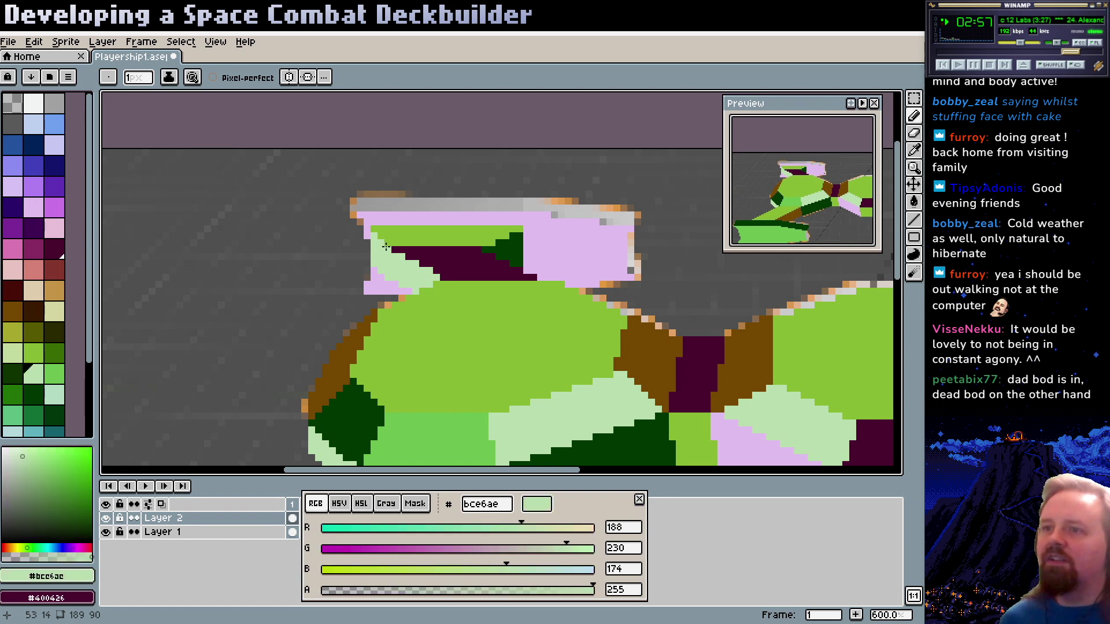
pyautogui.click(395, 252)
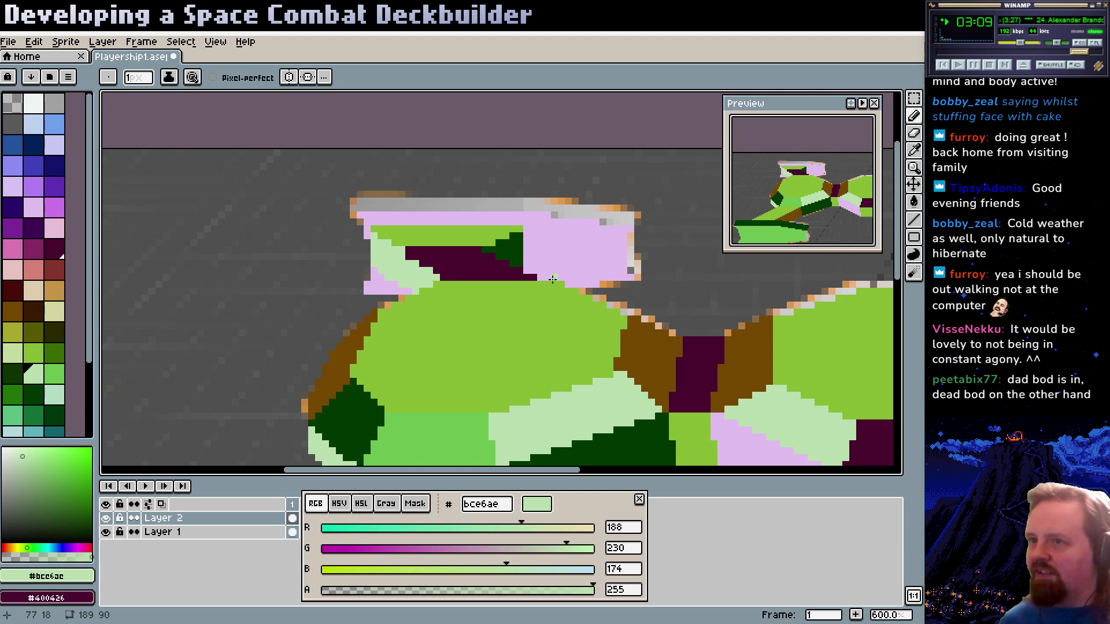
# Refine the fin's diagonal maroon and pale green boundary with sampled 400426 and bce6ae, and extend pale green over the green strip's outer end
pyautogui.keyDown('alt'); pyautogui.click(436, 262); pyautogui.keyUp('alt')
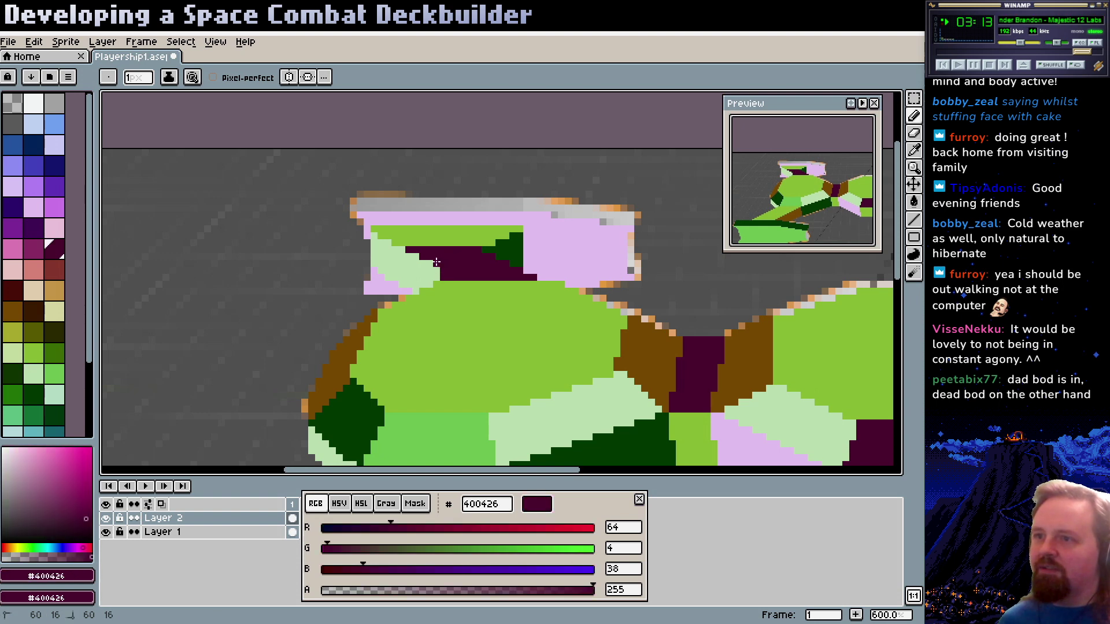
pyautogui.keyDown('alt'); pyautogui.click(438, 276); pyautogui.keyUp('alt')
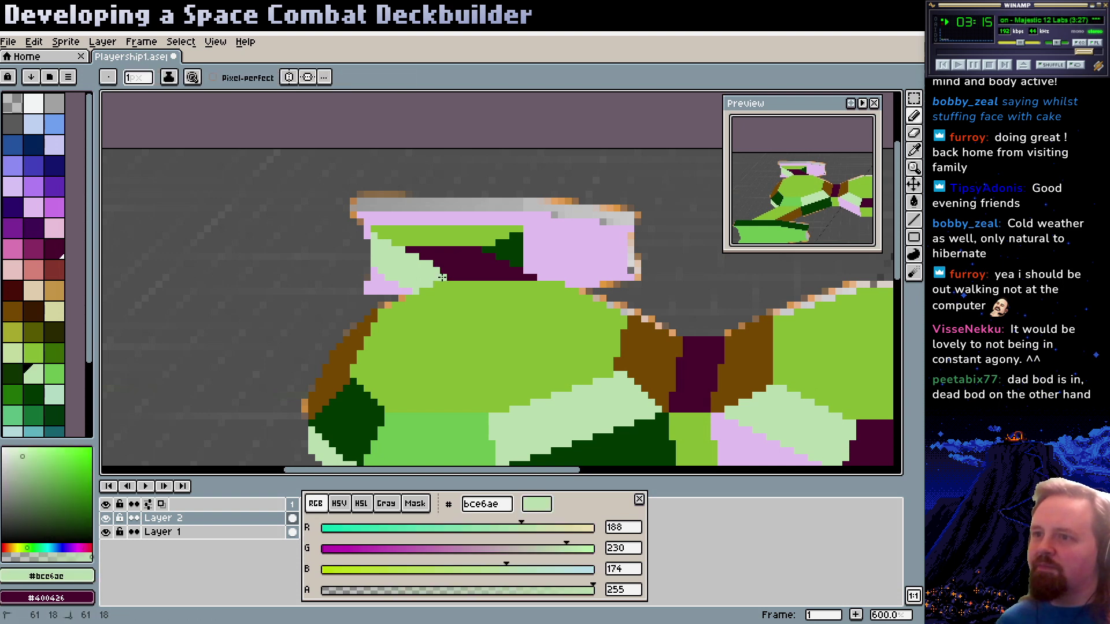
pyautogui.keyDown('alt'); pyautogui.click(434, 270); pyautogui.keyUp('alt')
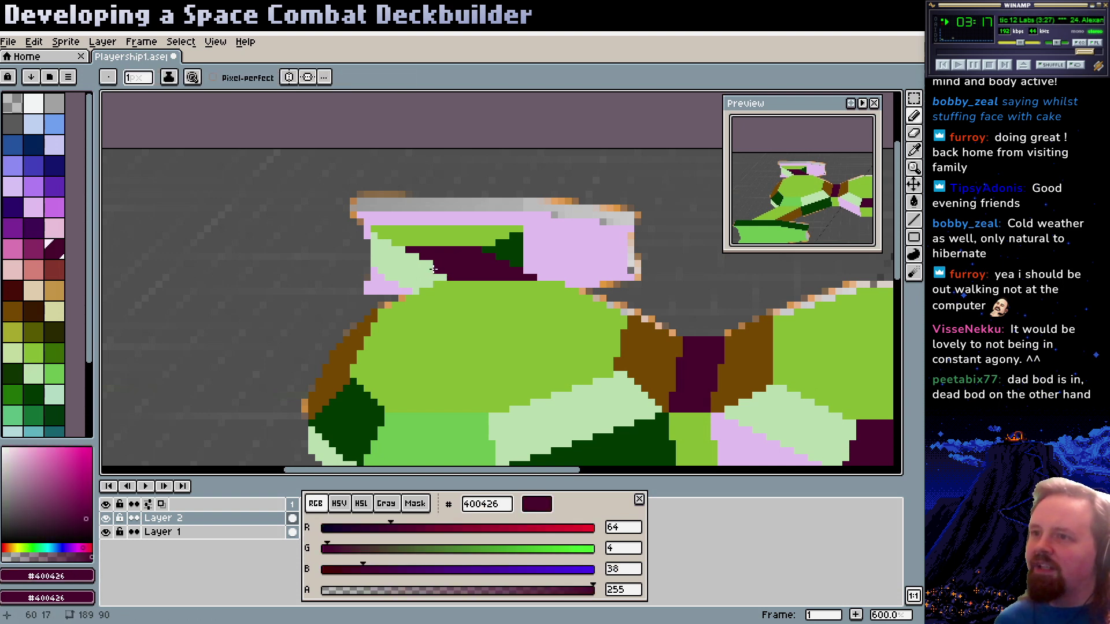
pyautogui.keyDown('alt'); pyautogui.click(427, 262); pyautogui.keyUp('alt')
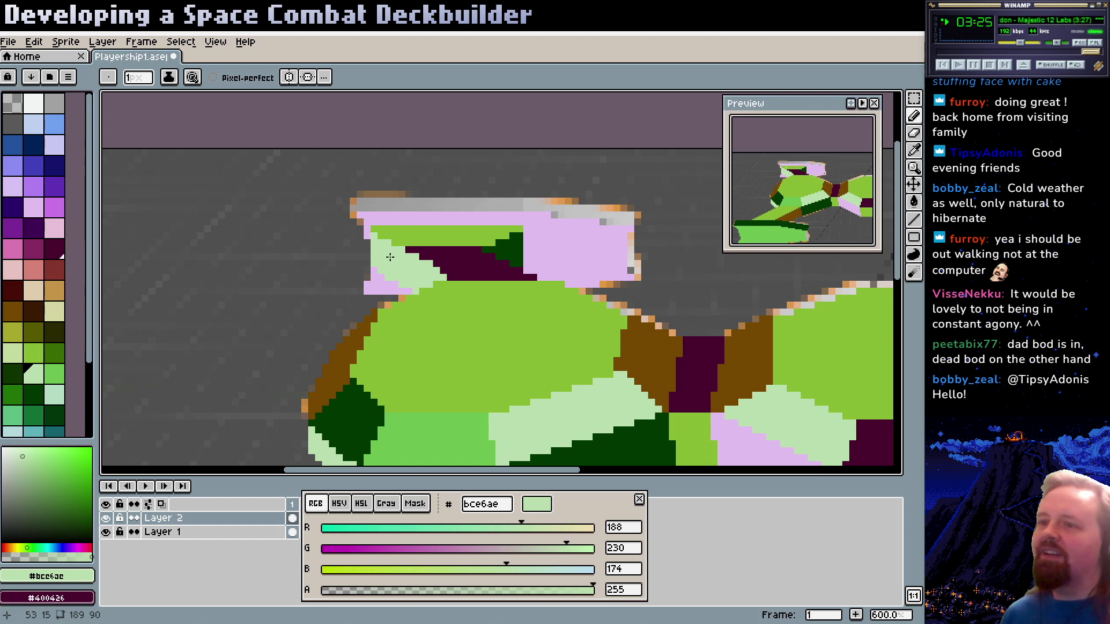
pyautogui.click(448, 277)
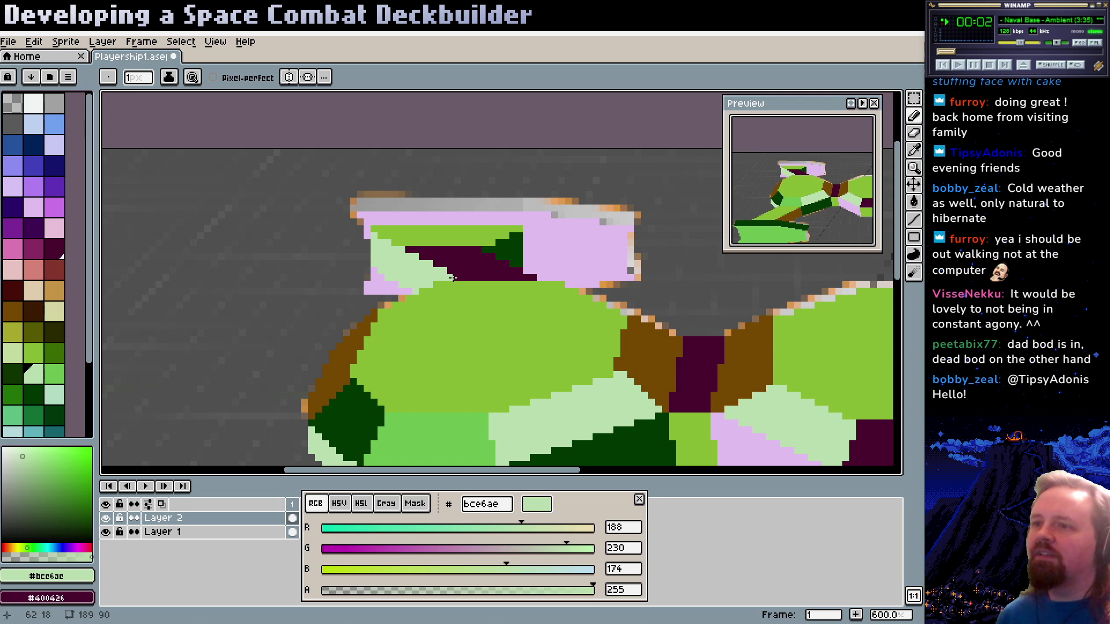
pyautogui.keyDown('alt'); pyautogui.click(465, 270); pyautogui.keyUp('alt')
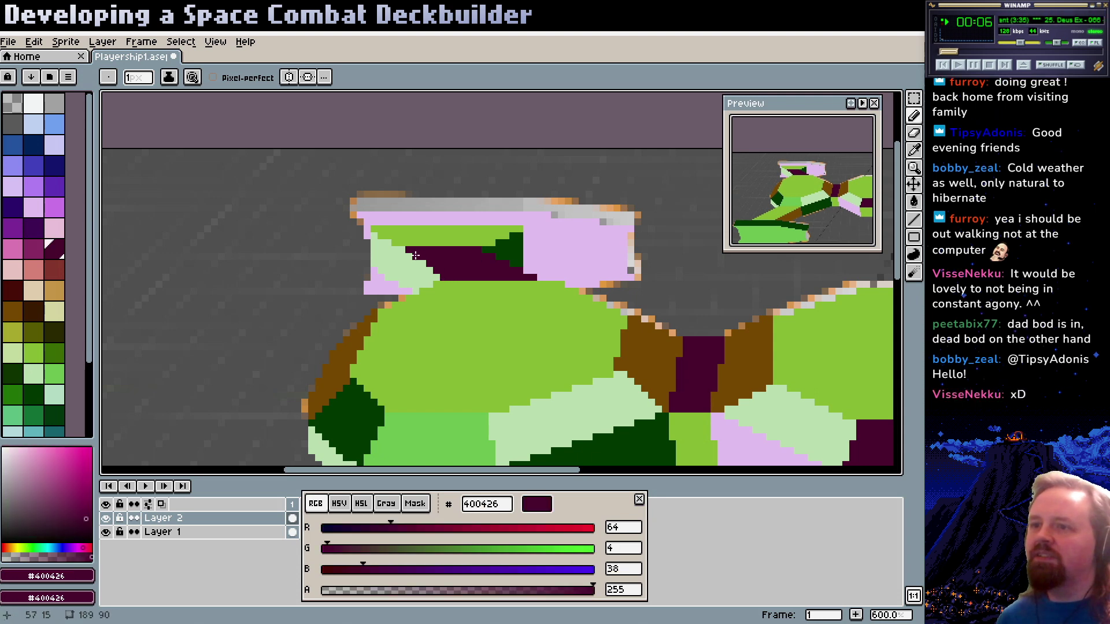
pyautogui.click(430, 270)
pyautogui.keyDown('alt'); pyautogui.click(421, 269); pyautogui.keyUp('alt')
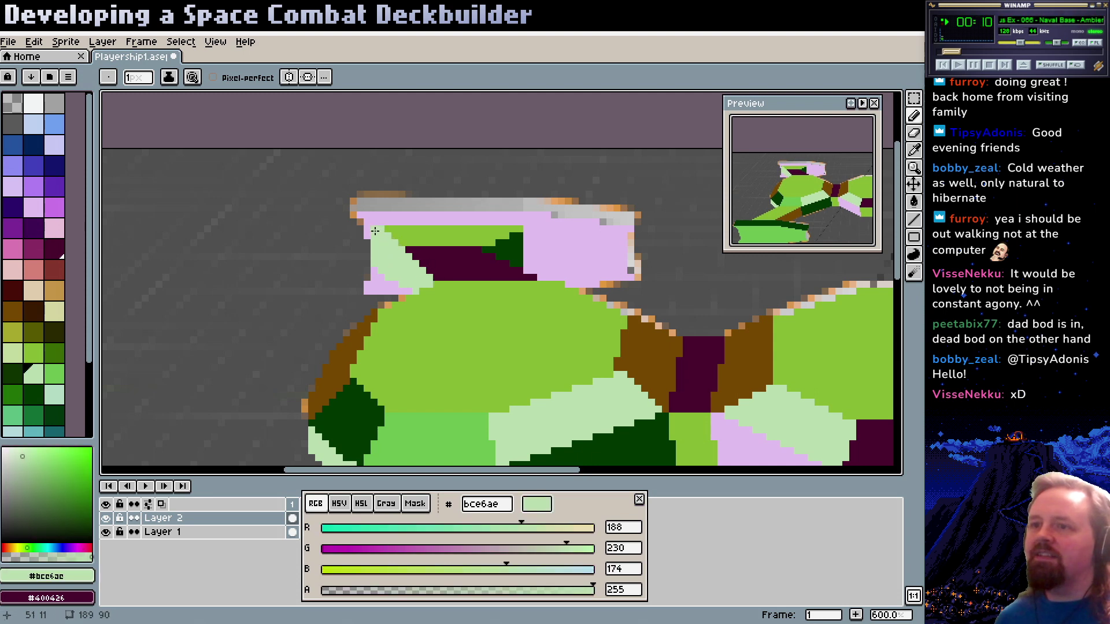
# Sample lilac eac0f9 and paint over the outer side of the fin's pale green facet, leaving a narrow diagonal band
pyautogui.keyDown('alt'); pyautogui.click(379, 233); pyautogui.keyUp('alt')
pyautogui.moveTo(380, 279); pyautogui.dragTo(374, 230)
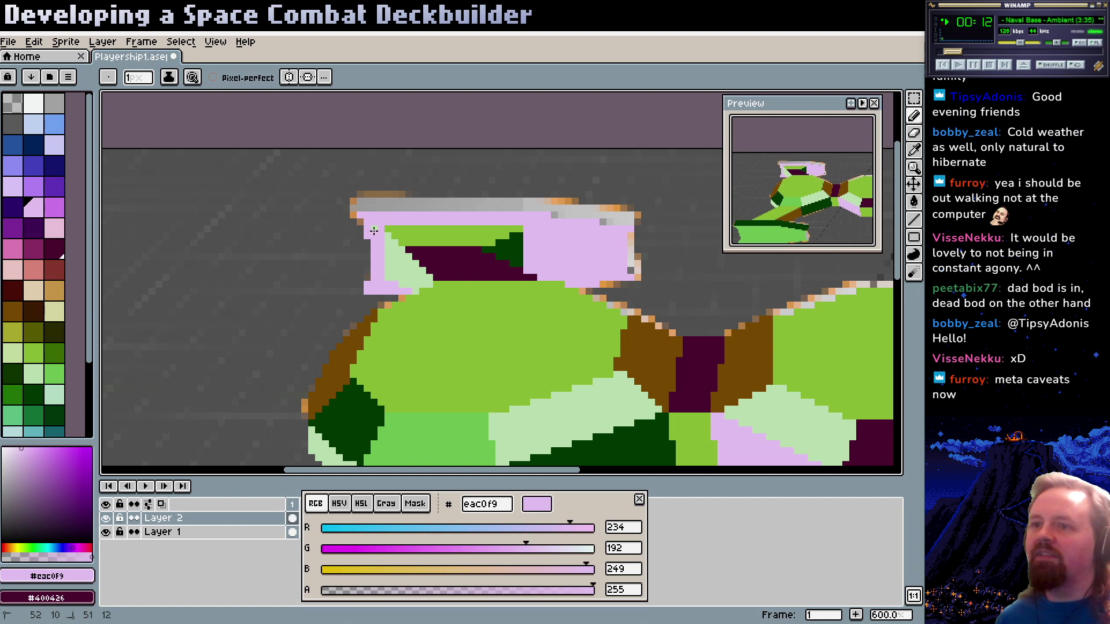
pyautogui.click(408, 285)
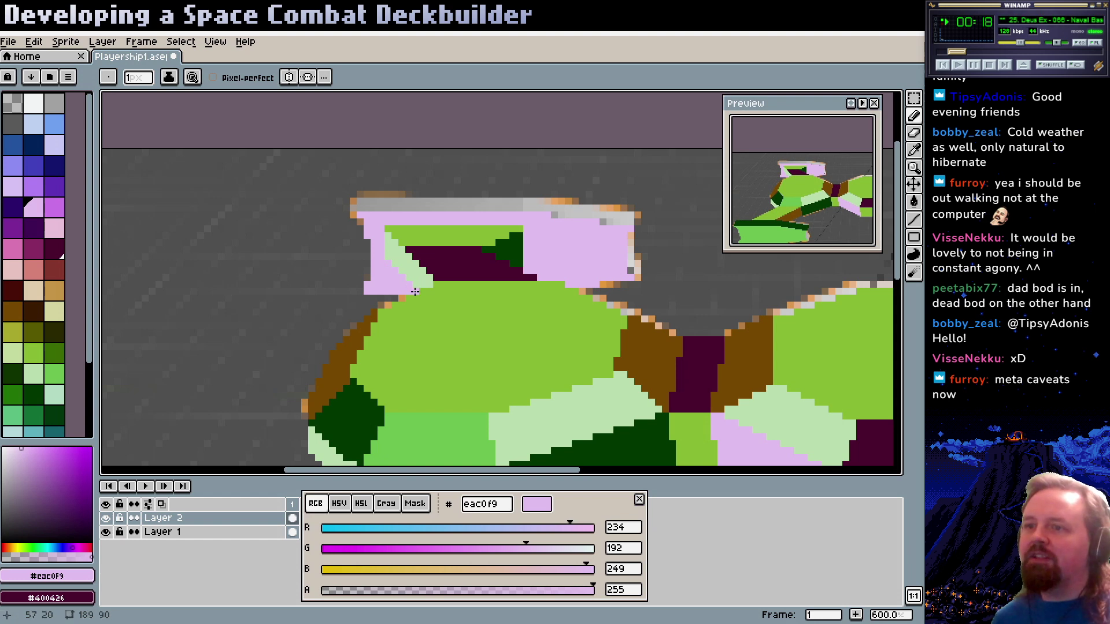
# Extend the fin's dark green 002f00 facet to the green strip's upper edge, and trim its lilac-facing side with sampled eac0f9
pyautogui.moveTo(470, 297)
pyautogui.mouseDown()
pyautogui.moveTo(448, 278)
pyautogui.moveTo(416, 303)
pyautogui.mouseUp()
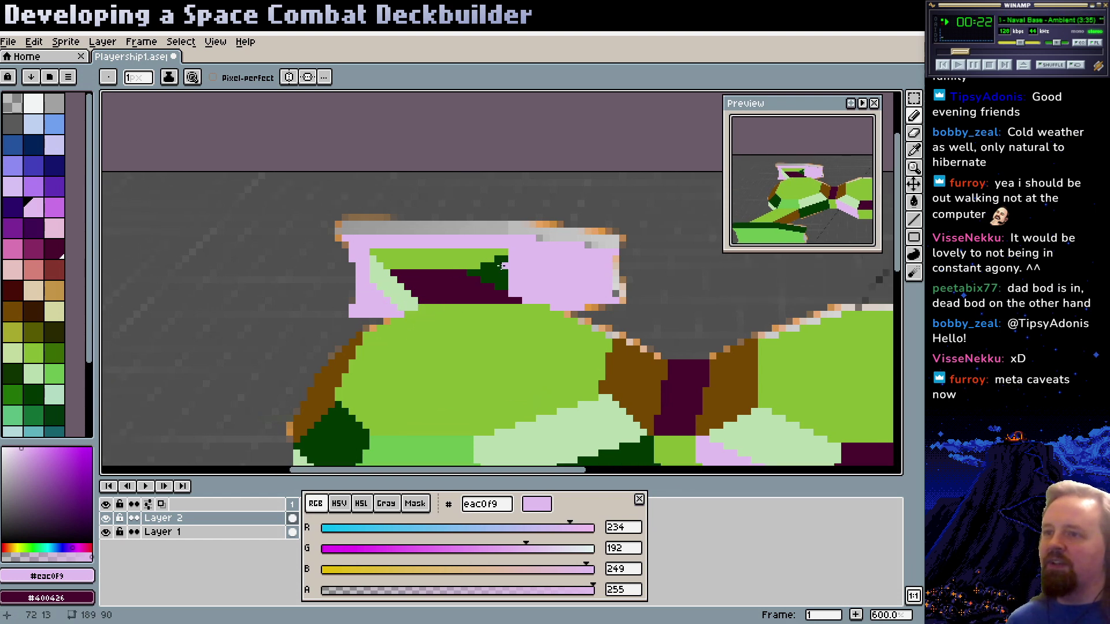
pyautogui.keyDown('alt'); pyautogui.click(503, 266); pyautogui.keyUp('alt')
pyautogui.click(482, 269)
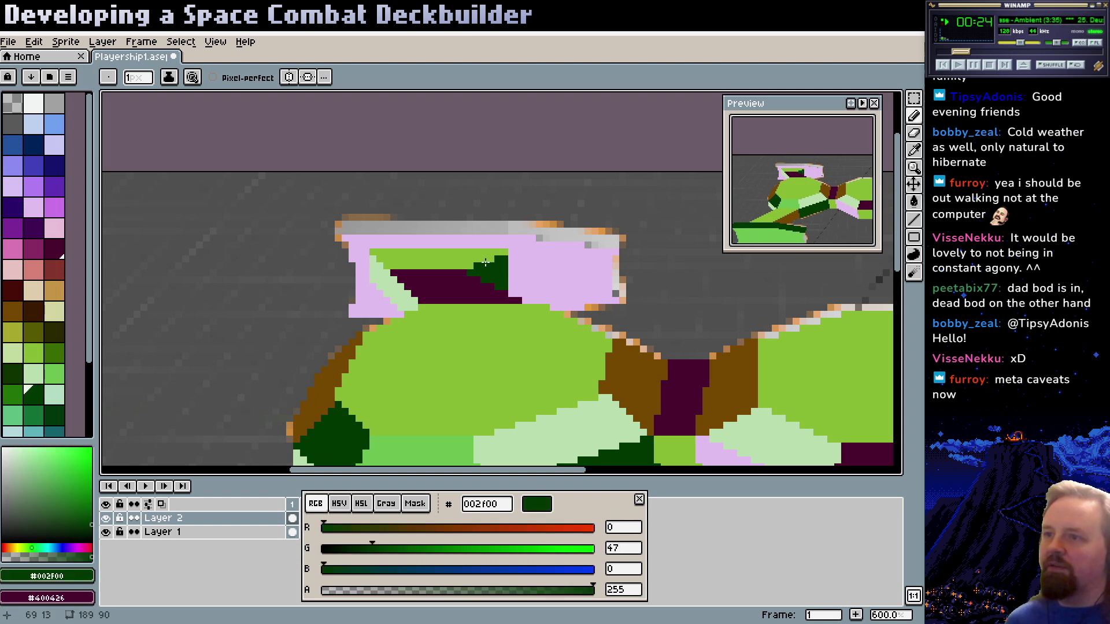
pyautogui.moveTo(485, 262); pyautogui.dragTo(496, 253)
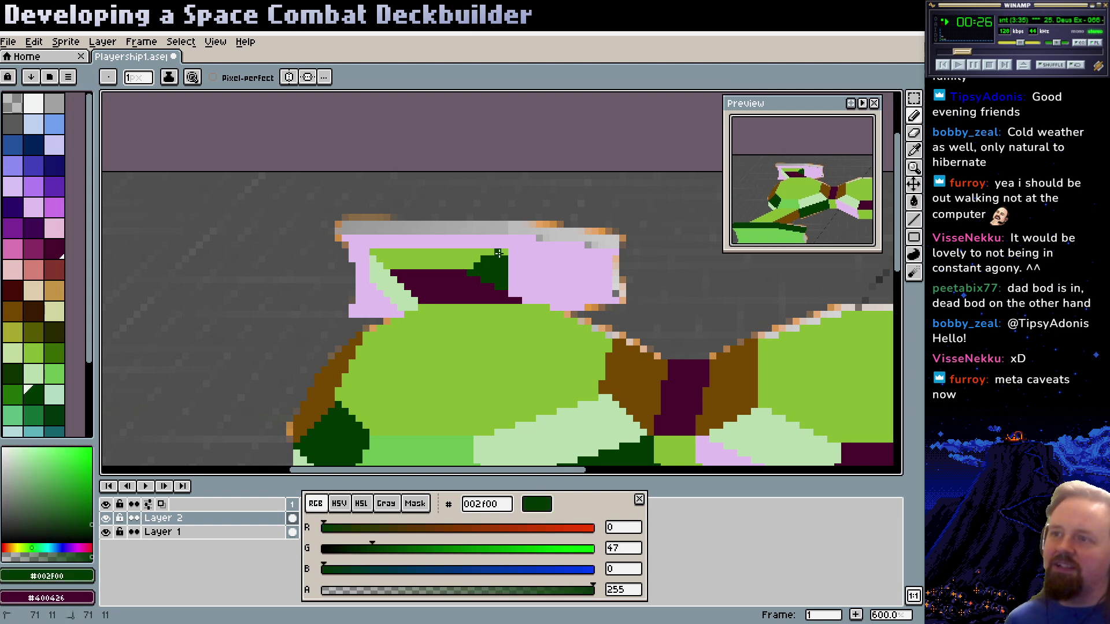
pyautogui.keyDown('alt'); pyautogui.click(504, 255); pyautogui.keyUp('alt')
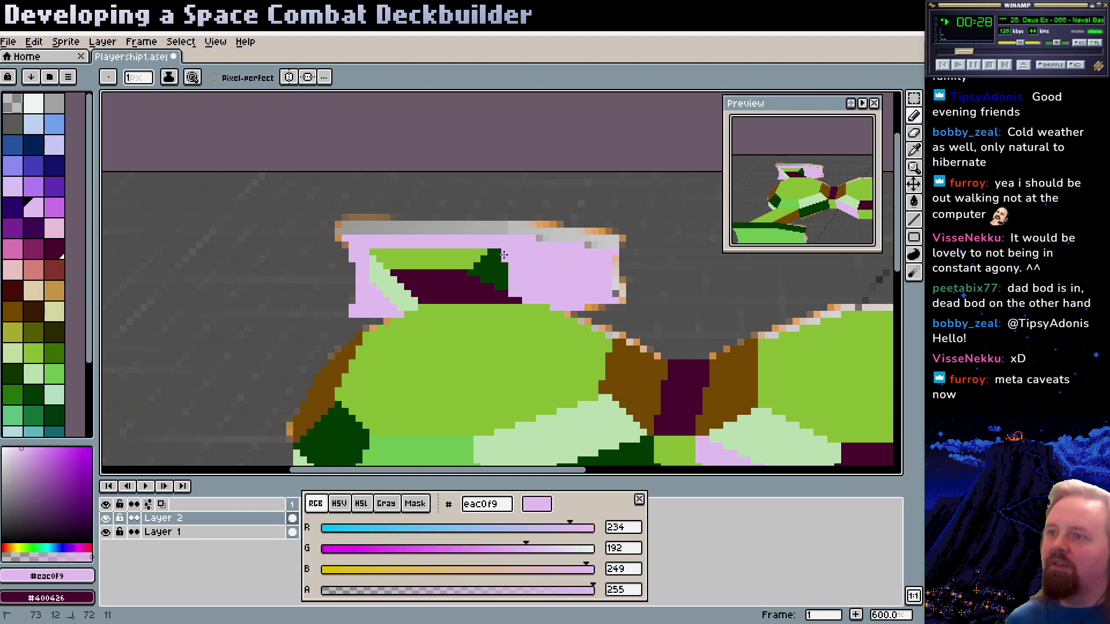
pyautogui.moveTo(504, 255)
pyautogui.mouseDown()
pyautogui.moveTo(491, 278)
pyautogui.moveTo(507, 276)
pyautogui.moveTo(506, 263)
pyautogui.moveTo(516, 293)
pyautogui.mouseUp()
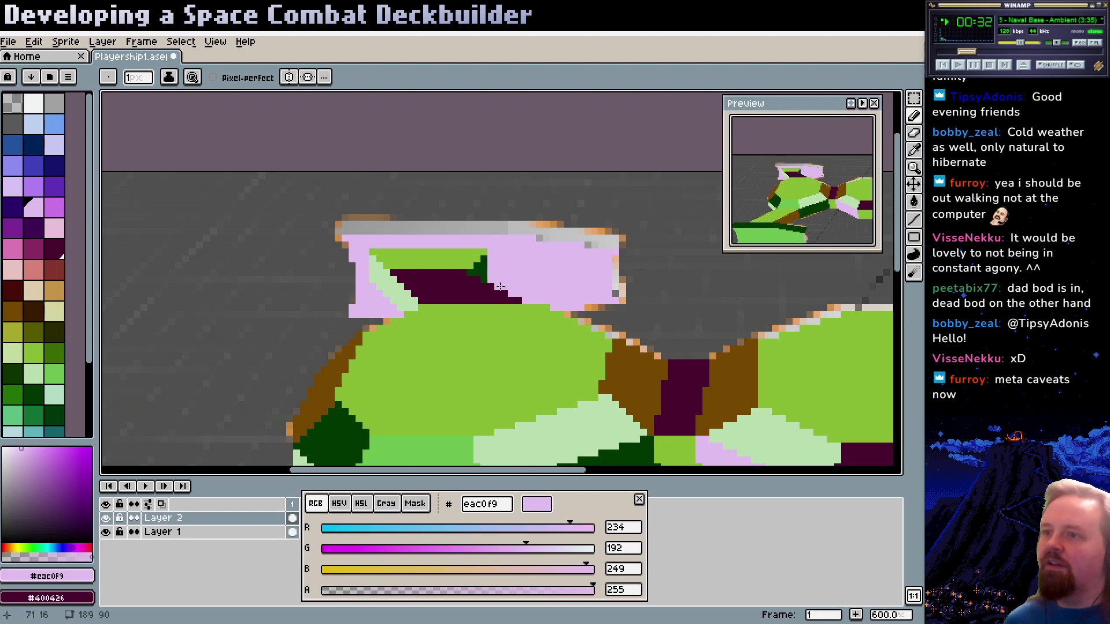
# Sample maroon 400426 and cover the grey upper edge of the fin with straight lines along its full length
pyautogui.moveTo(535, 344); pyautogui.dragTo(481, 257)
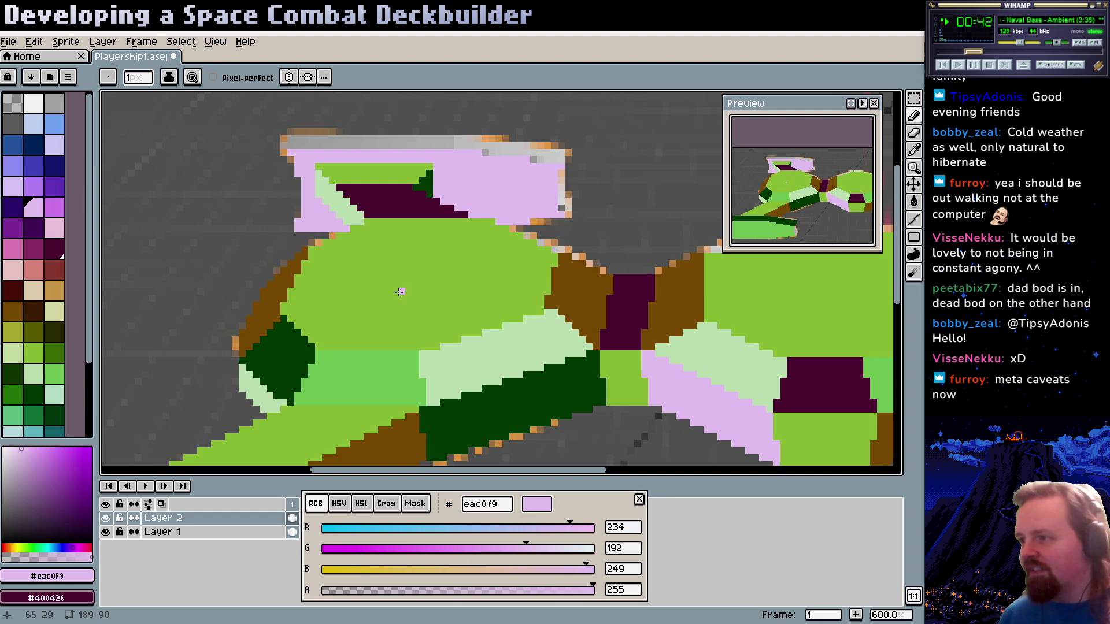
pyautogui.scroll(2, 335, 266)
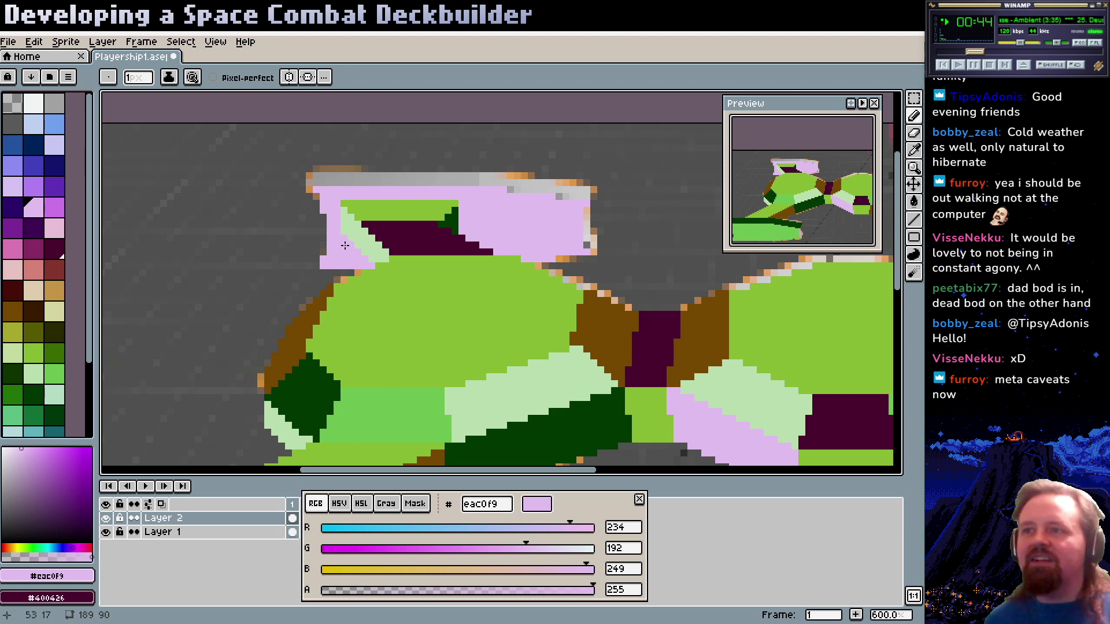
pyautogui.scroll(2, 405, 266)
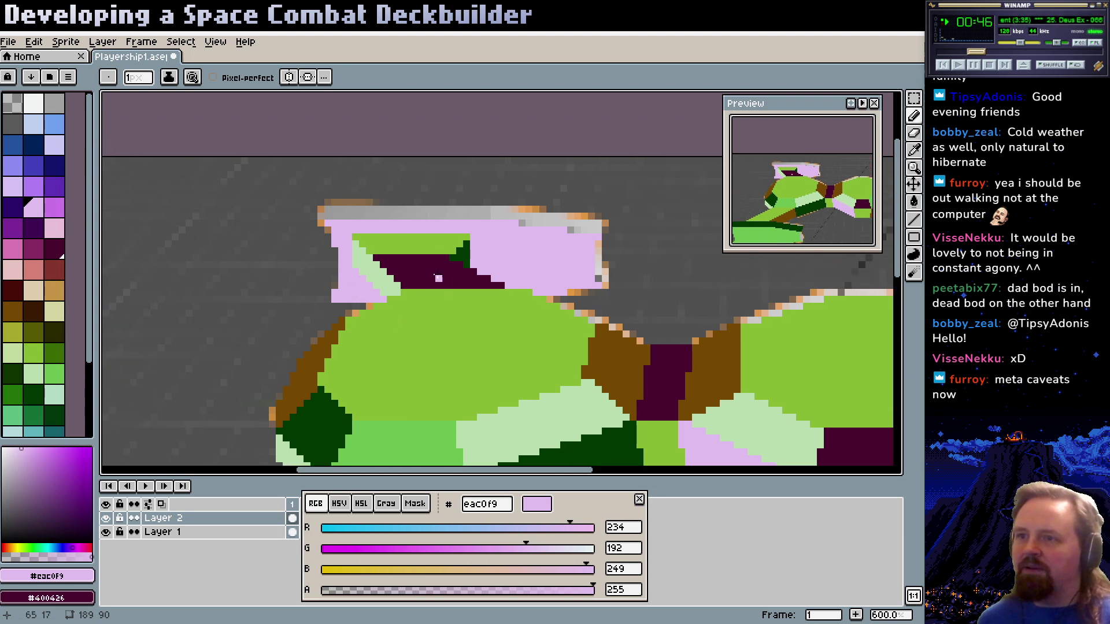
pyautogui.keyDown('alt'); pyautogui.click(438, 278); pyautogui.keyUp('alt')
pyautogui.scroll(2, 340, 254)
pyautogui.moveTo(328, 248)
pyautogui.mouseDown()
pyautogui.moveTo(529, 241)
pyautogui.moveTo(538, 264)
pyautogui.moveTo(576, 269)
pyautogui.mouseUp()
pyautogui.press('l')
pyautogui.scroll(1, 520, 255)
pyautogui.hscroll(1, 520, 254)
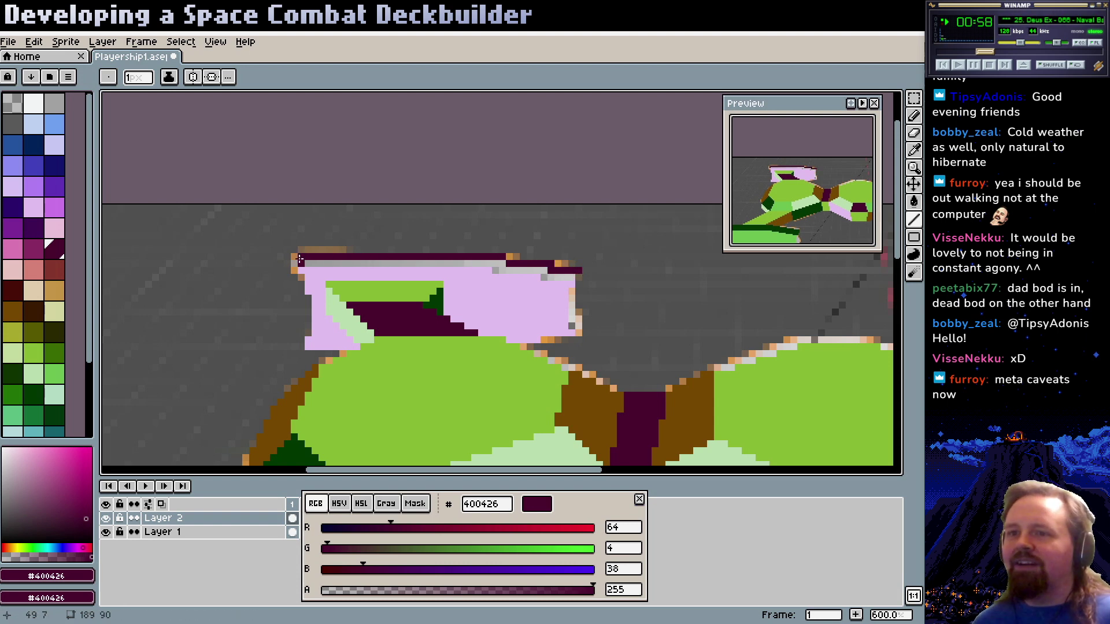
pyautogui.moveTo(300, 260); pyautogui.dragTo(582, 271)
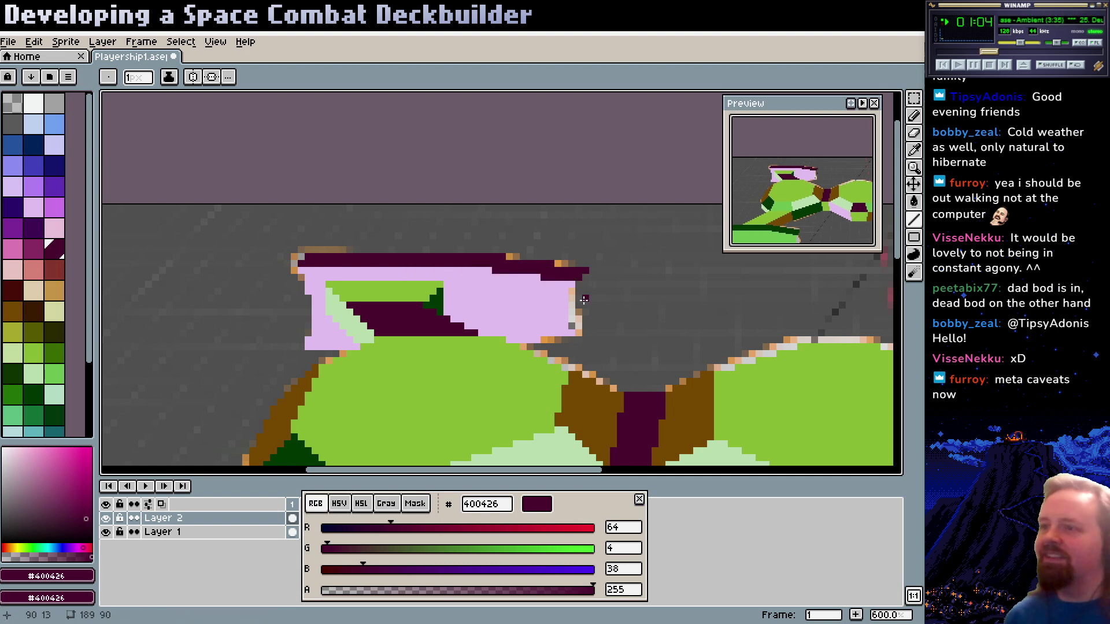
# Sample brown 6f3f00 from the pod's facet and paint the grey edge at the fin's forward end below the maroon strip
pyautogui.scroll(-3, 583, 298)
pyautogui.hscroll(3, 584, 298)
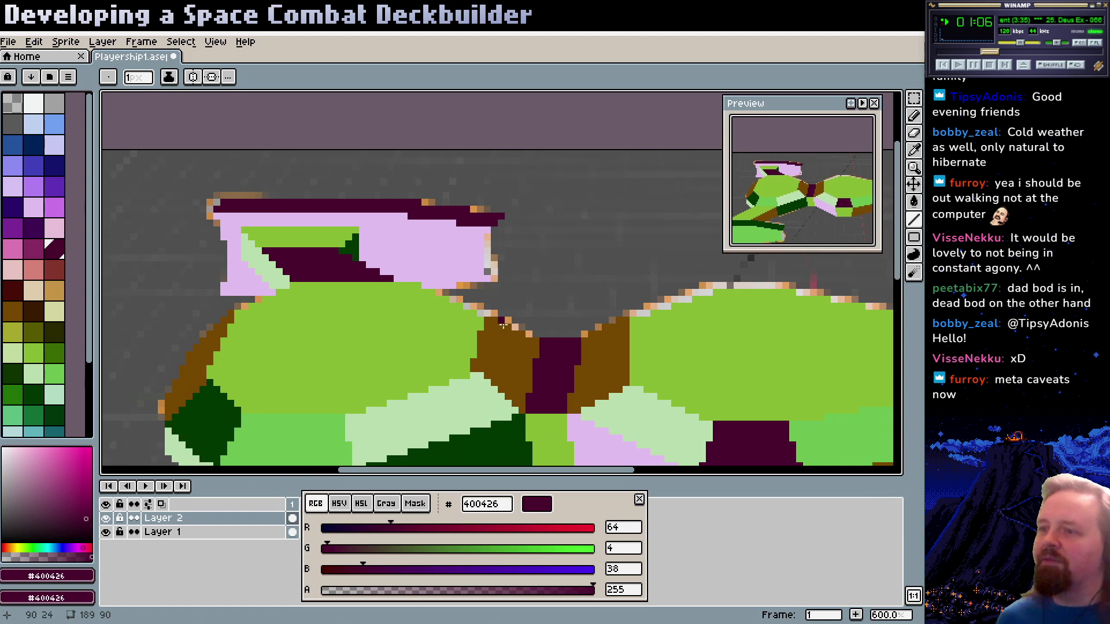
pyautogui.keyDown('alt'); pyautogui.click(504, 340); pyautogui.keyUp('alt')
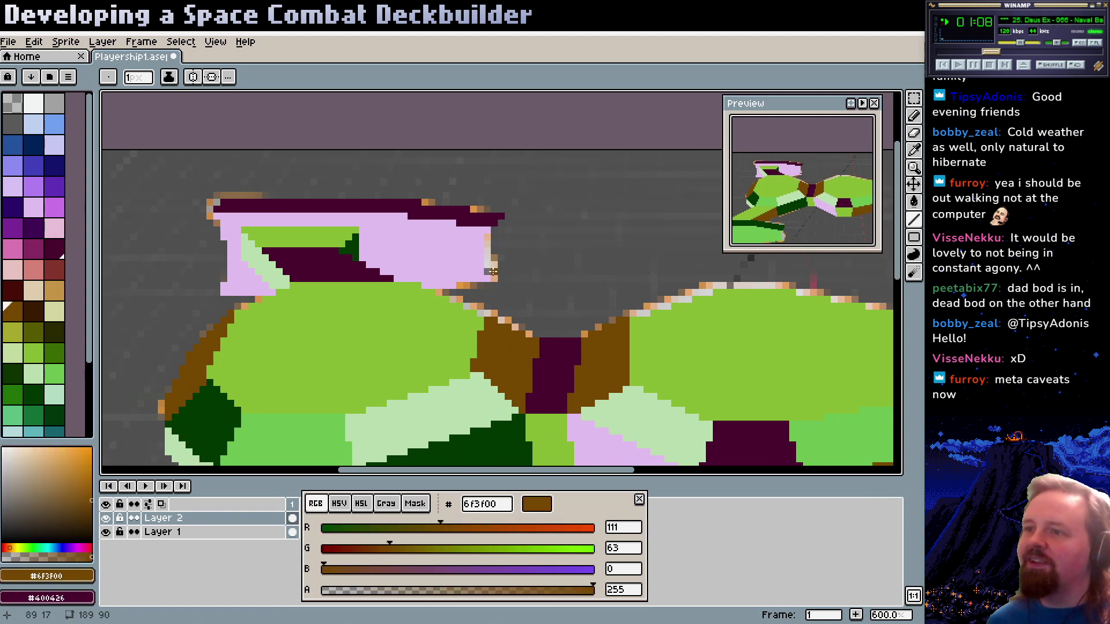
pyautogui.moveTo(490, 266); pyautogui.dragTo(493, 231)
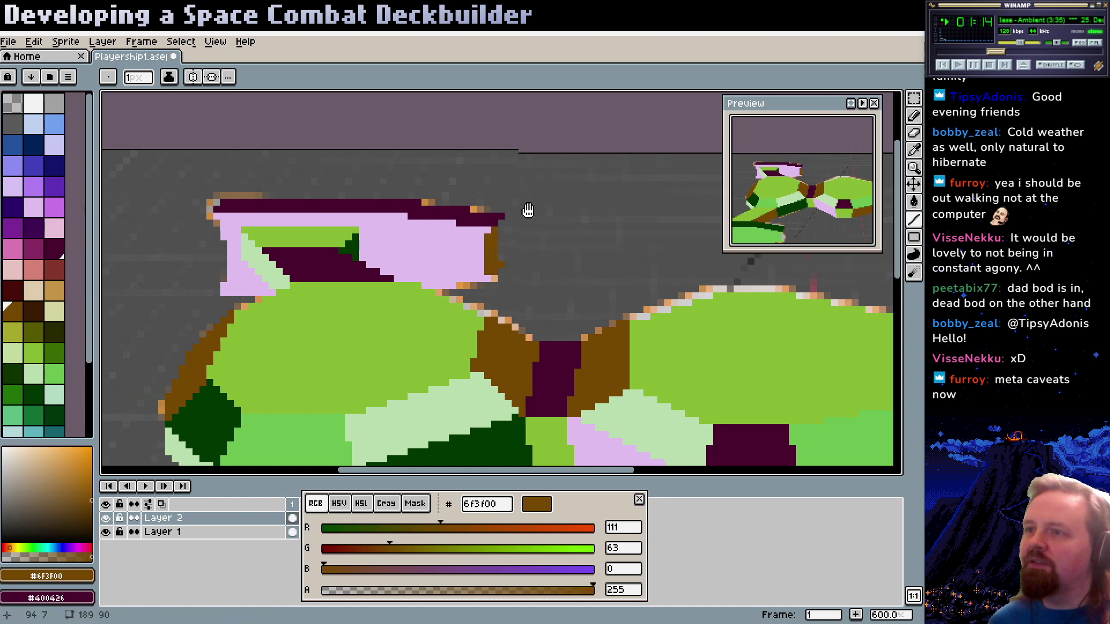
# Hide the reference image on Layer 1 so only the flat-coloured ship shows, and save the sprite
pyautogui.scroll(2, 526, 210)
pyautogui.hscroll(1, 525, 210)
pyautogui.scroll(-3, 436, 230)
pyautogui.hscroll(2, 436, 230)
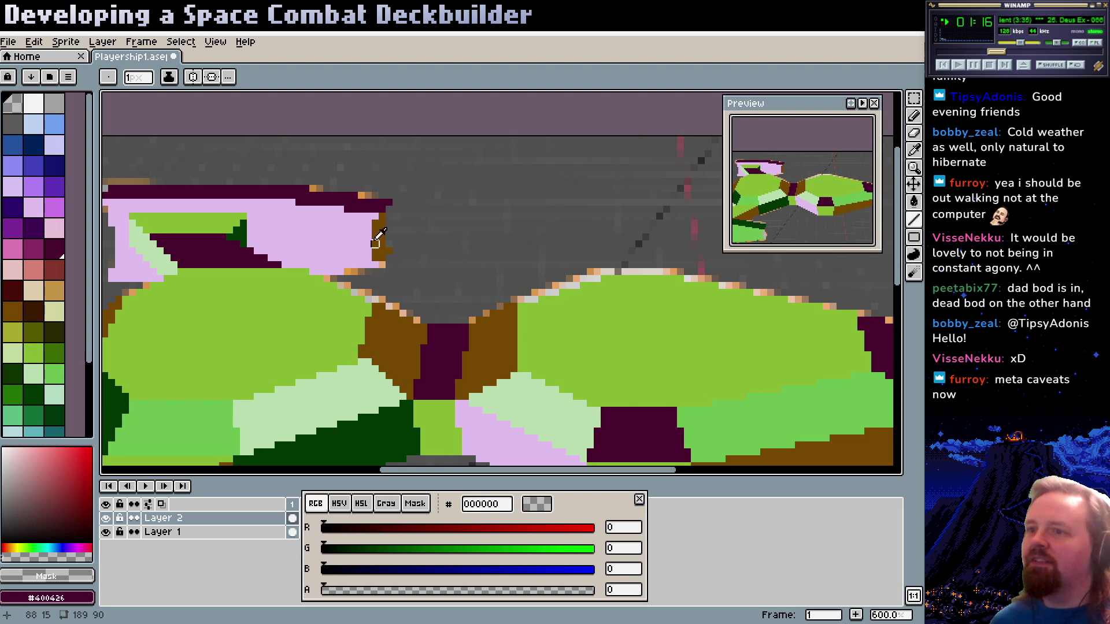
pyautogui.scroll(-2, 438, 247)
pyautogui.hscroll(1, 437, 247)
pyautogui.scroll(-4, 438, 247)
pyautogui.hscroll(1, 438, 248)
pyautogui.press('z')
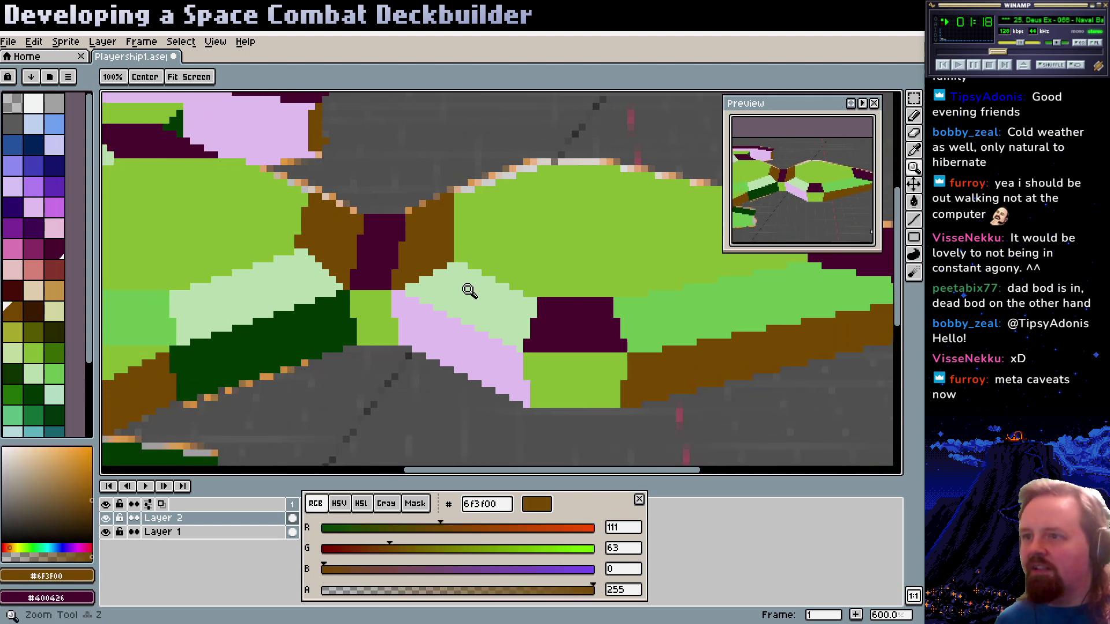
pyautogui.scroll(-4, 466, 292)
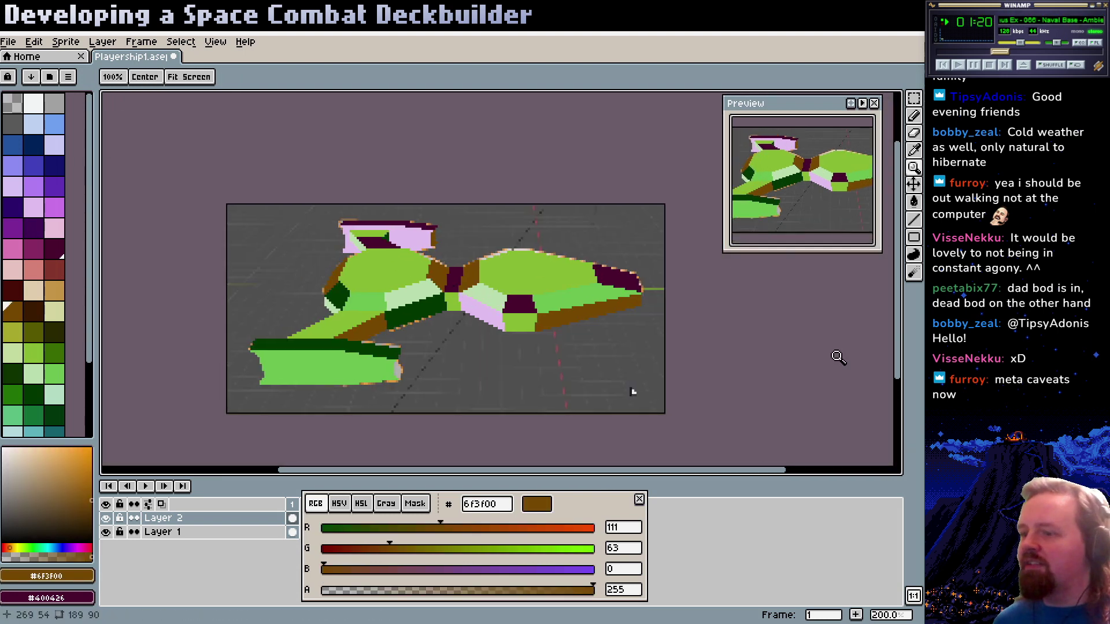
pyautogui.click(292, 530)
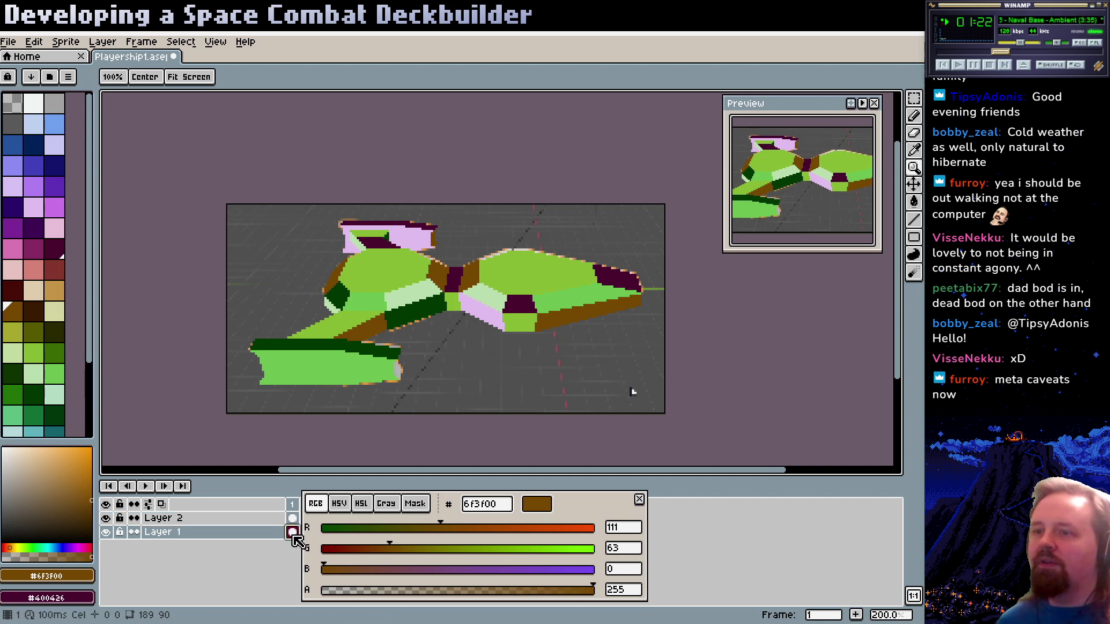
pyautogui.click(110, 532)
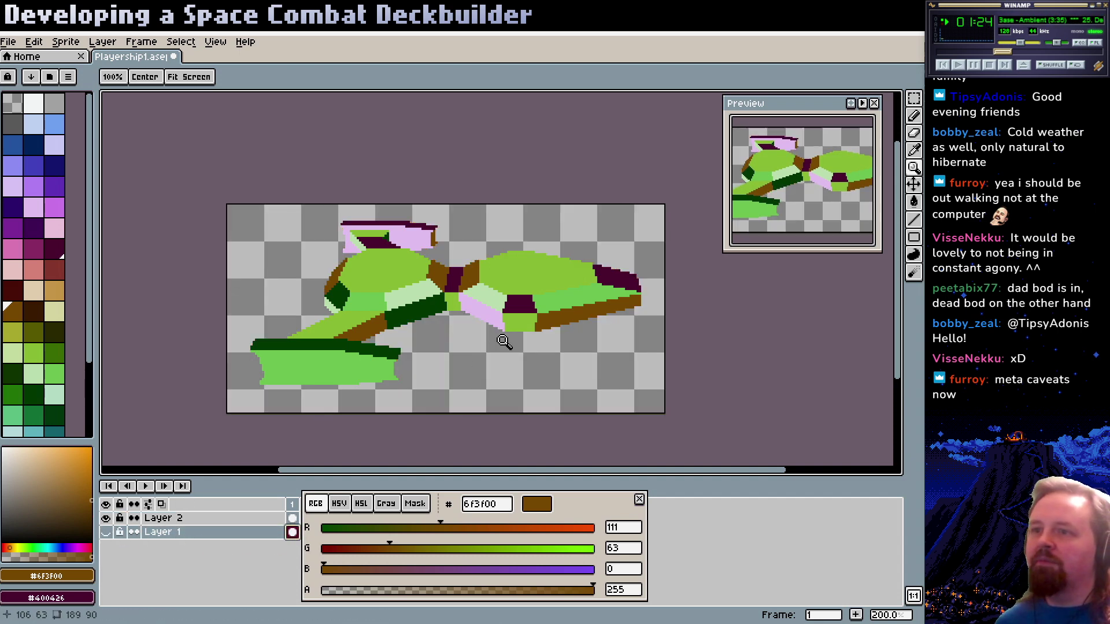
pyautogui.press('m')
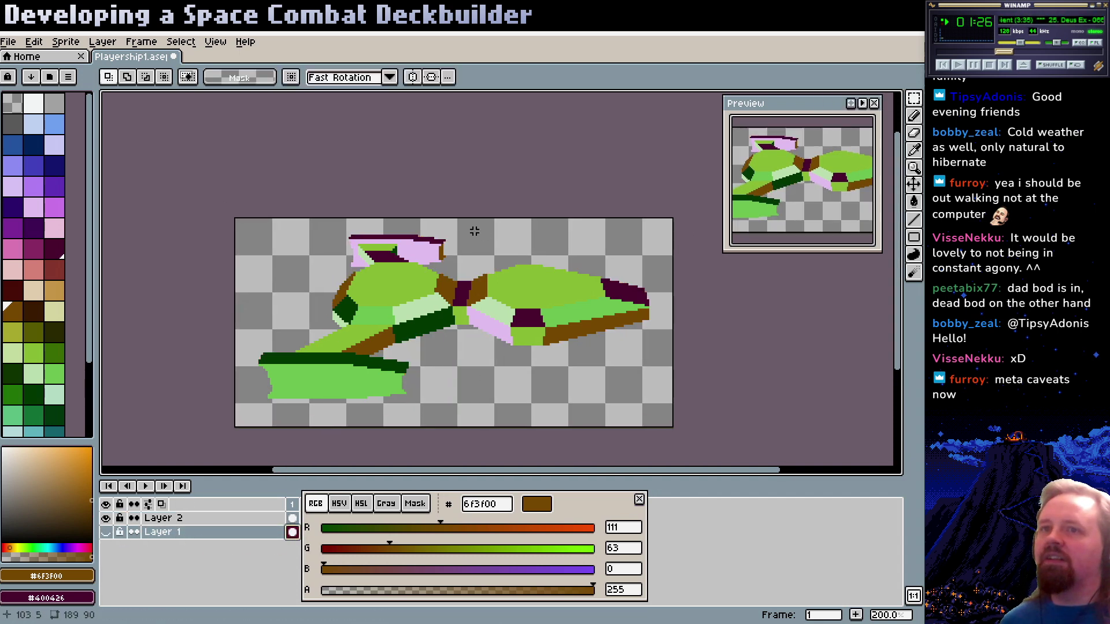
pyautogui.hotkey('ctrl', 's')
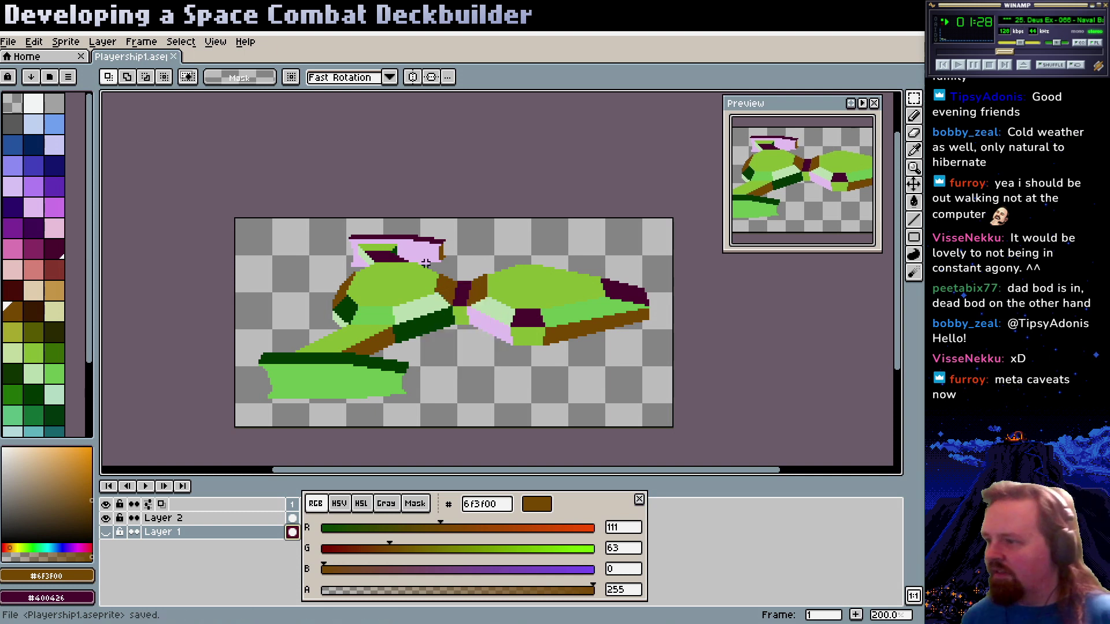
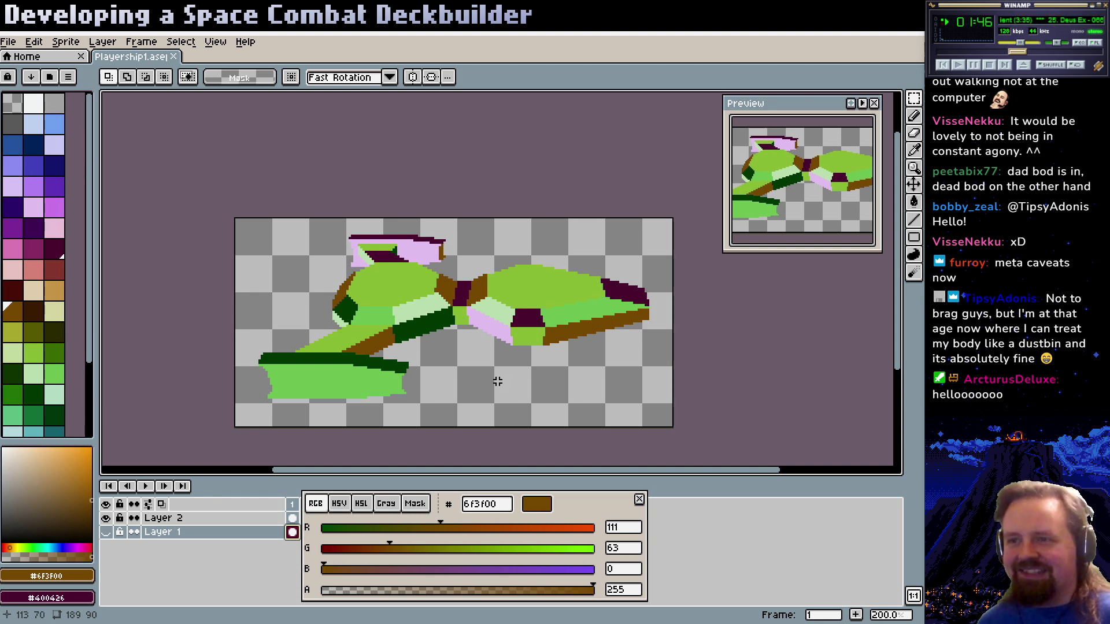
# Examine the flat-coloured ship up close and as a whole, and switch to the running game in Unity
pyautogui.scroll(2, 491, 377)
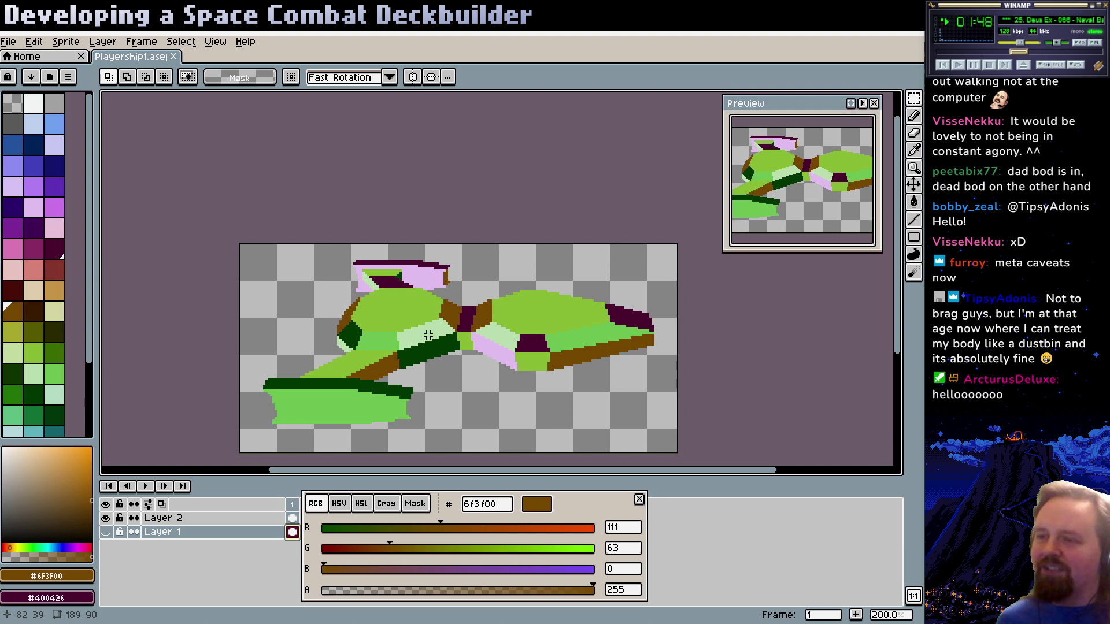
pyautogui.press('x')
pyautogui.press('z')
pyautogui.click(457, 330)
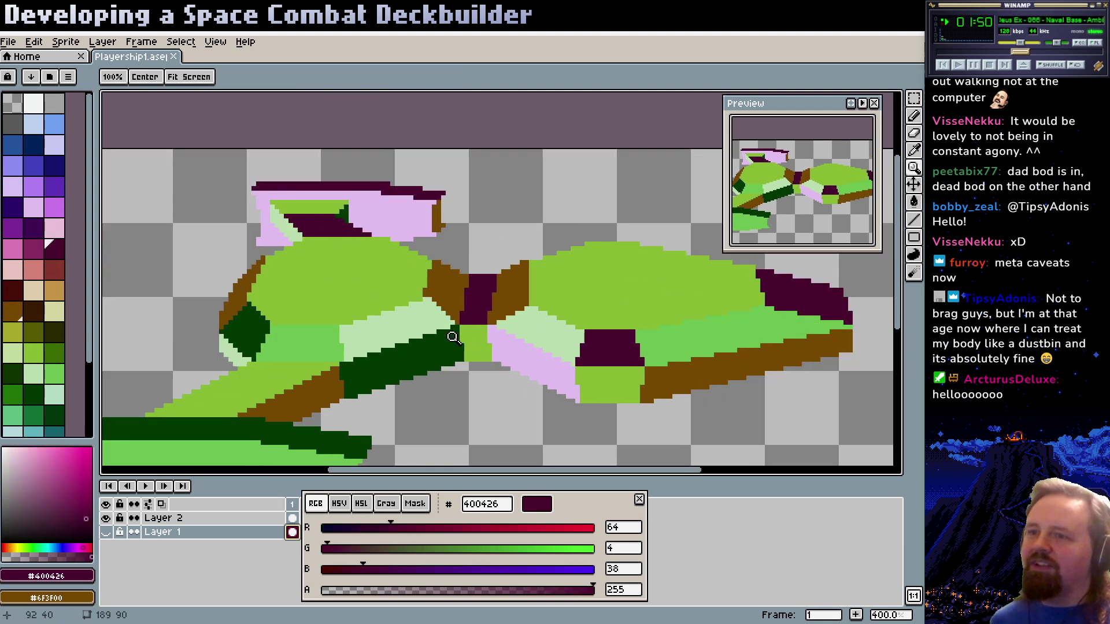
pyautogui.click(486, 325)
pyautogui.rightClick(486, 325)
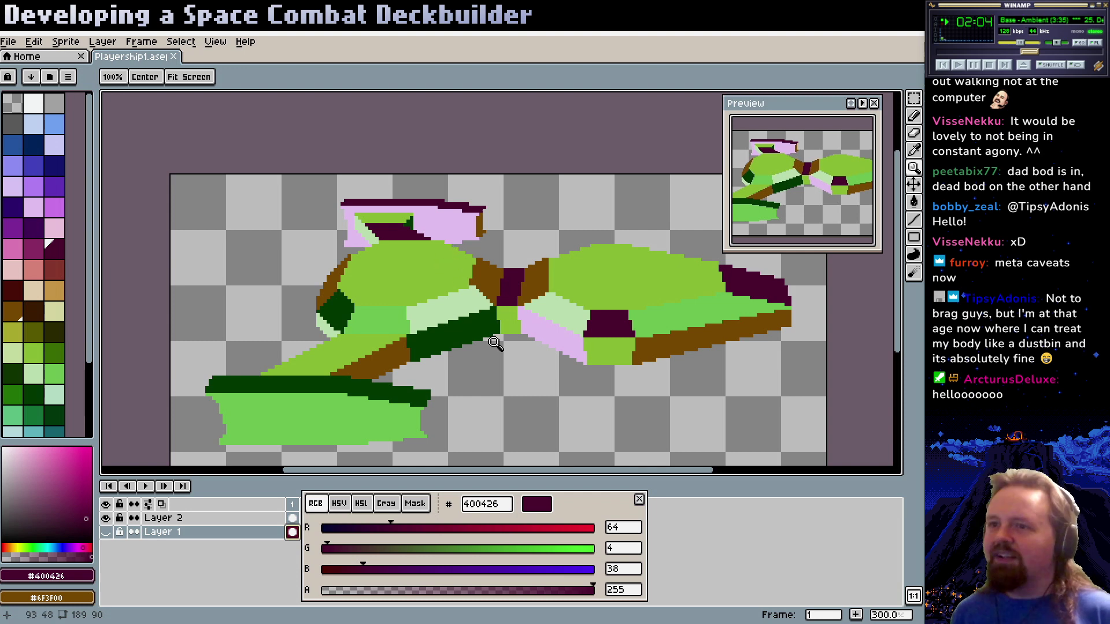
pyautogui.scroll(1, 496, 341)
pyautogui.scroll(-1, 498, 333)
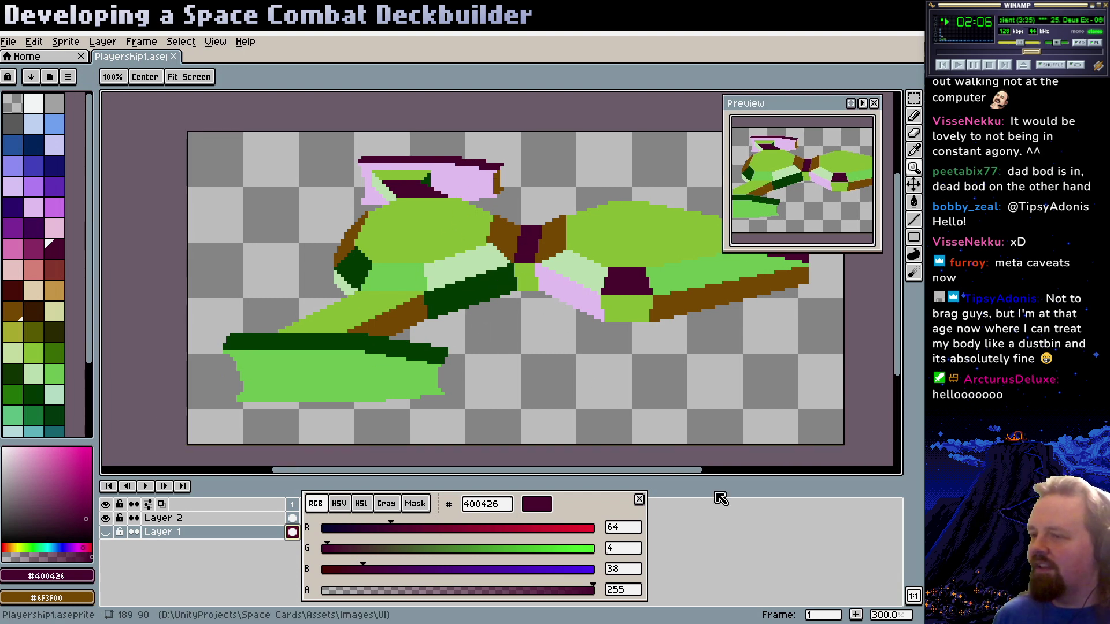
pyautogui.scroll(1, 528, 334)
pyautogui.scroll(-1, 528, 335)
pyautogui.hotkey('alt', 'Tab')
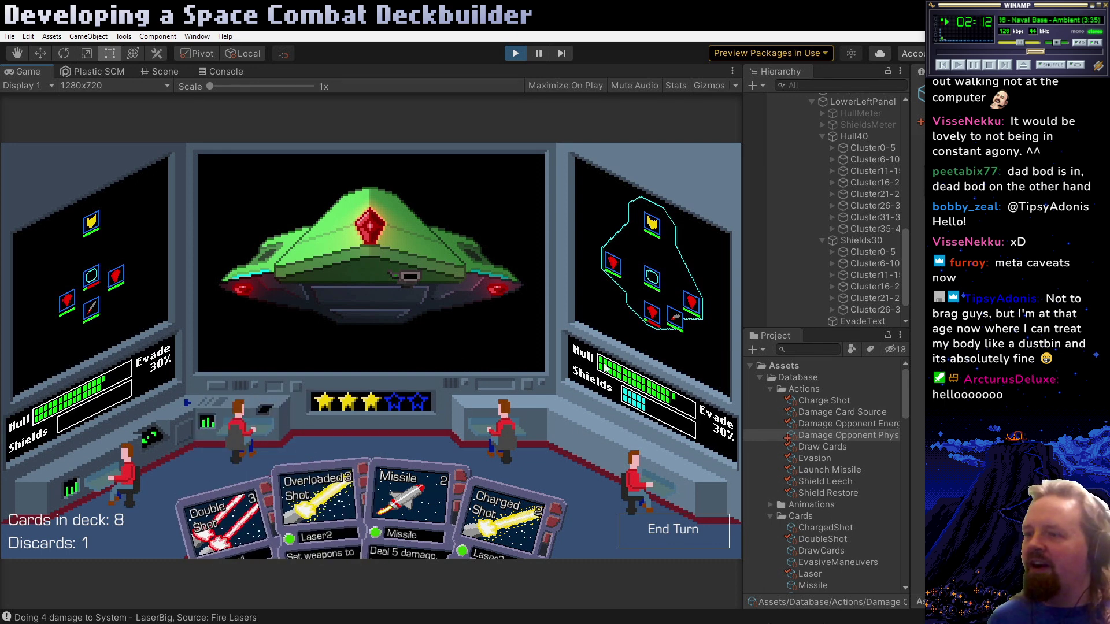
# Play the Double Shot card in this turn and aim Fire Lasers at the enemy's missile system in the following turn
pyautogui.moveTo(242, 474); pyautogui.dragTo(381, 322)
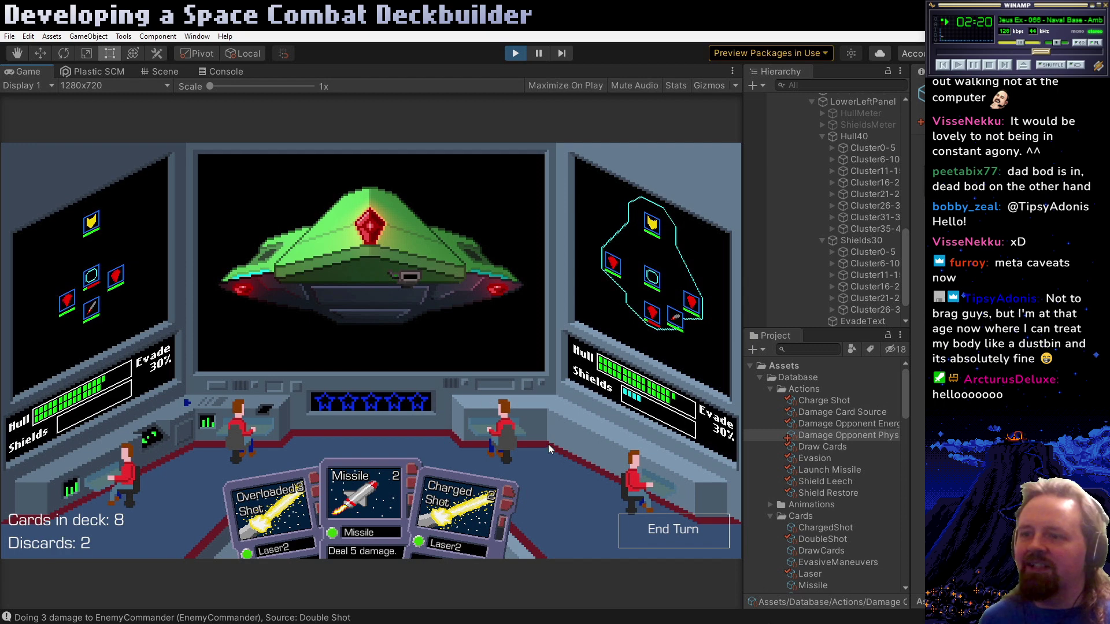
pyautogui.click(649, 524)
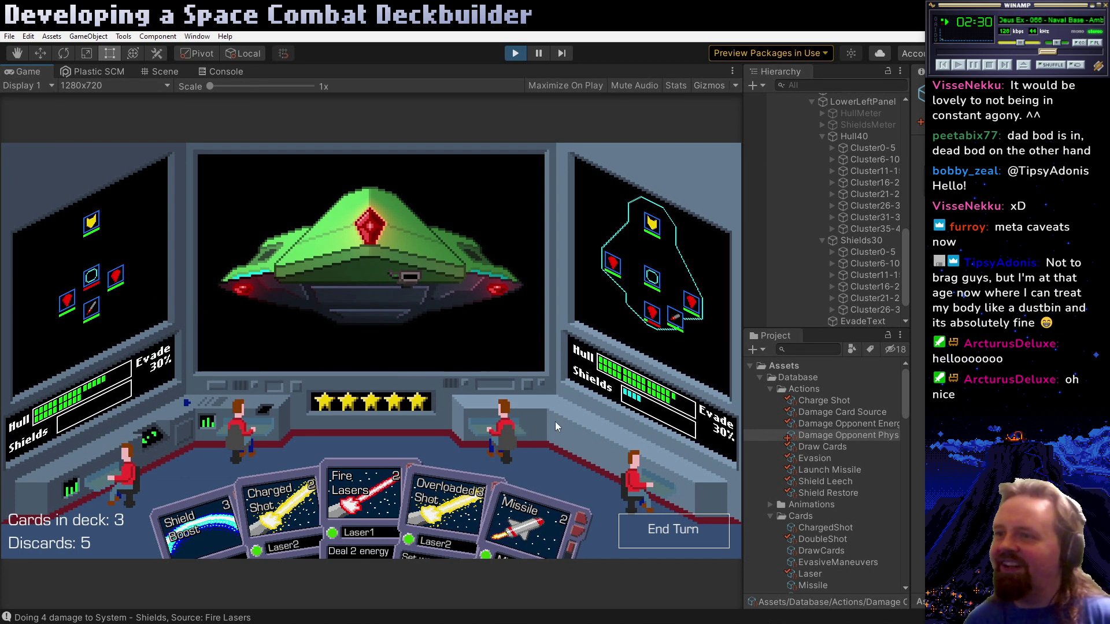
pyautogui.click(361, 497)
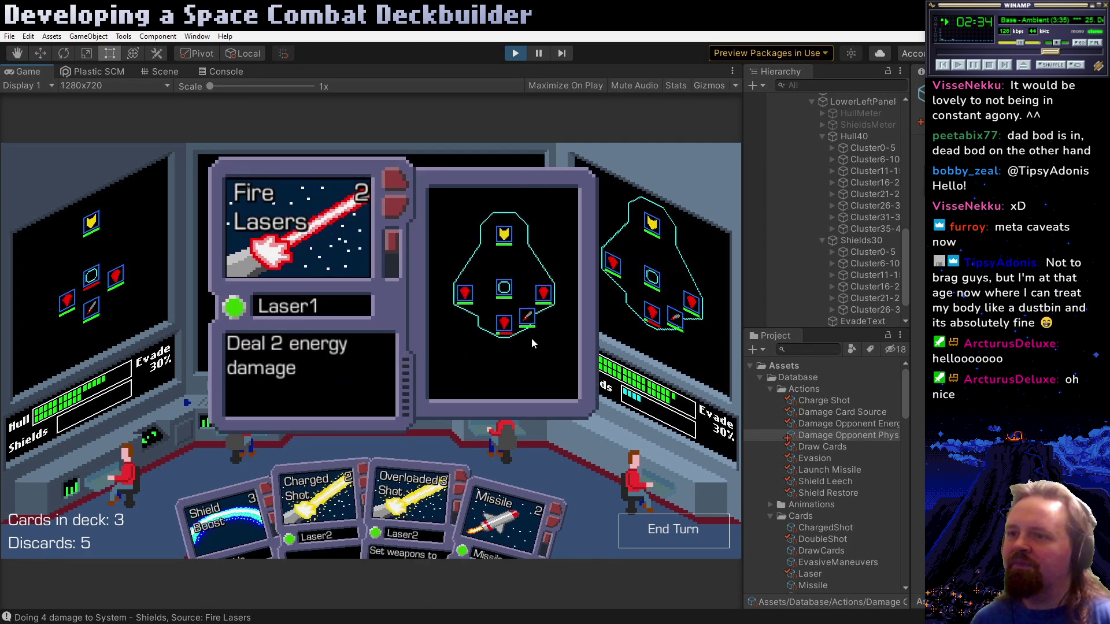
pyautogui.click(532, 312)
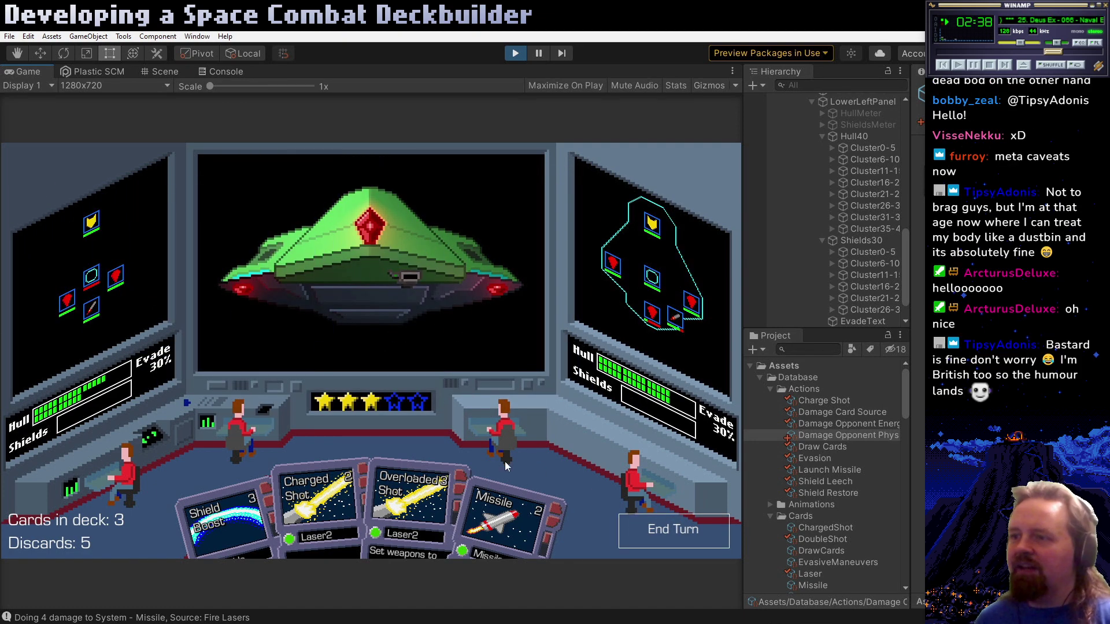
# Switch back to Aseprite and add a new empty layer above Layer 2
pyautogui.hotkey('alt', 'Tab')
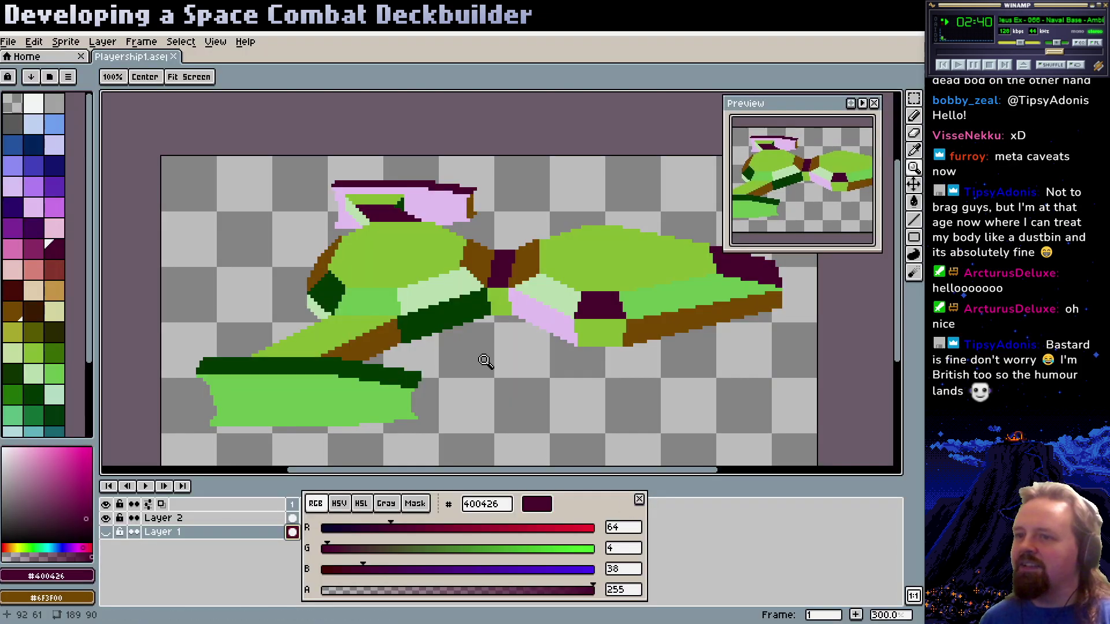
pyautogui.scroll(2, 478, 361)
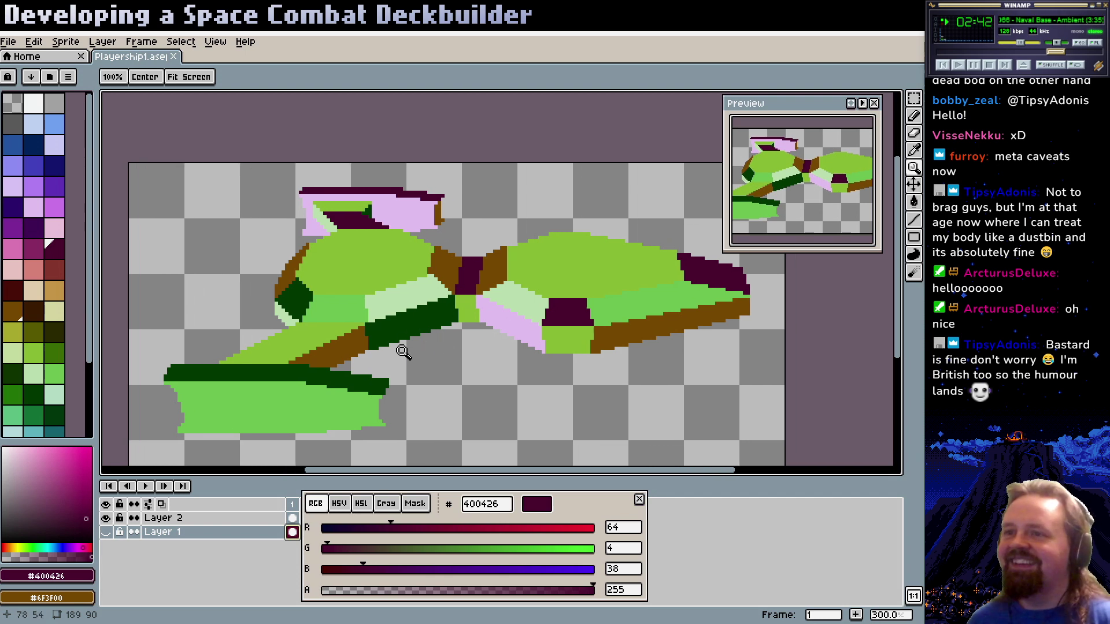
pyautogui.hscroll(2, 458, 347)
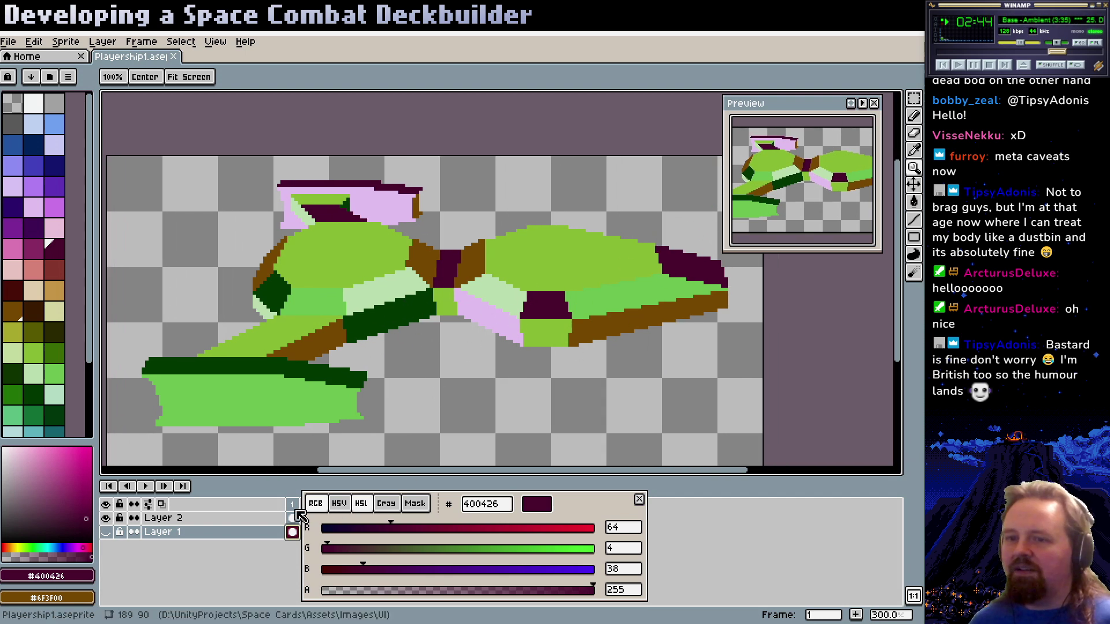
pyautogui.rightClick(198, 520)
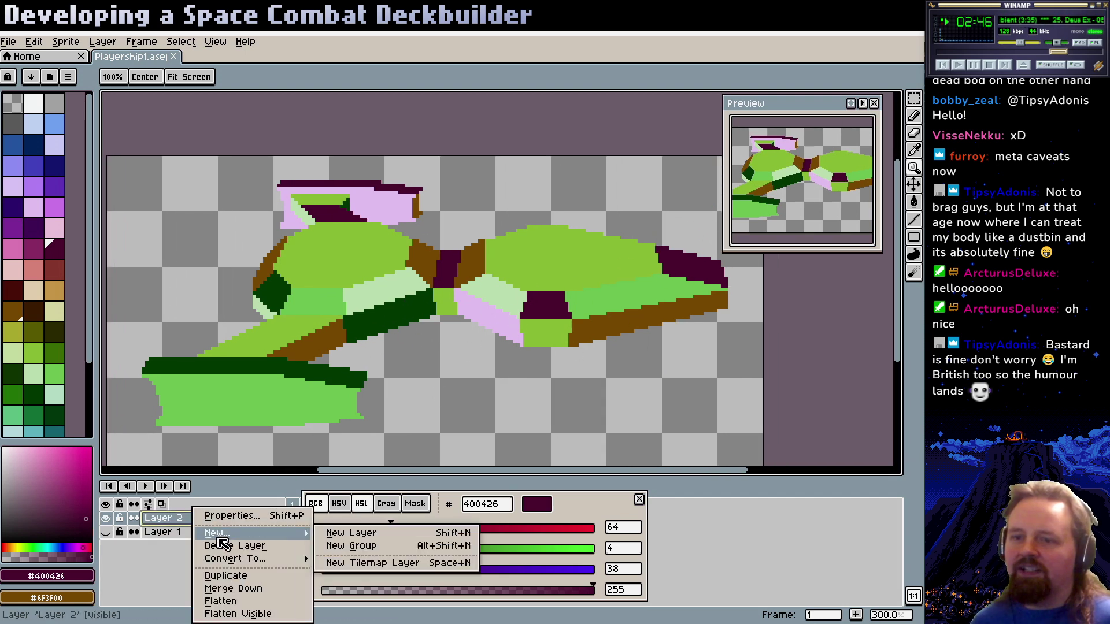
pyautogui.click(271, 437)
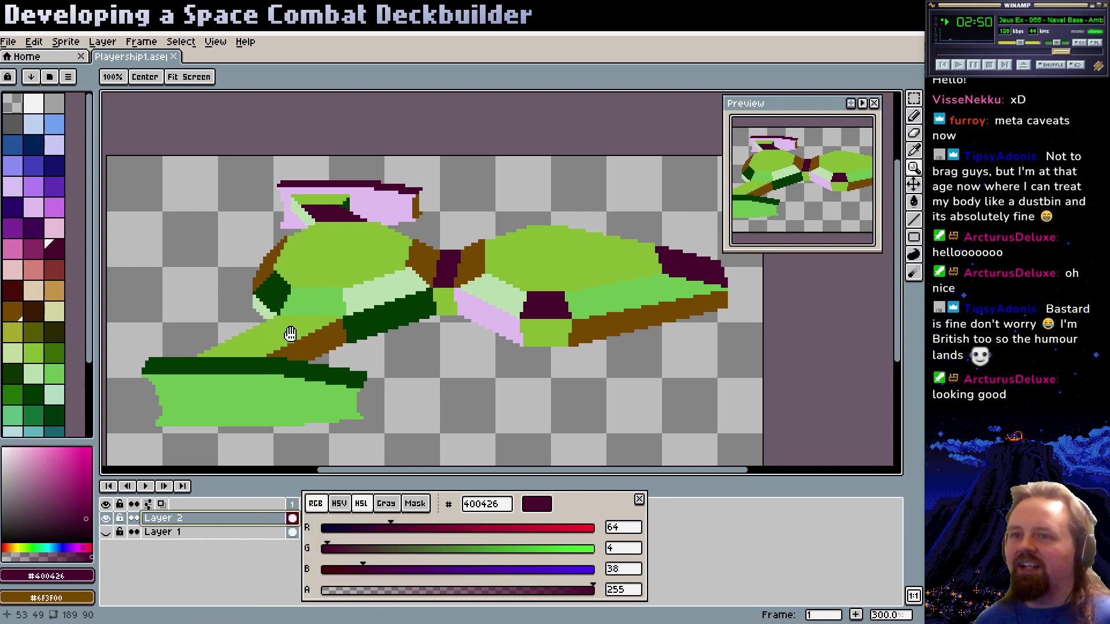
pyautogui.scroll(2, 285, 329)
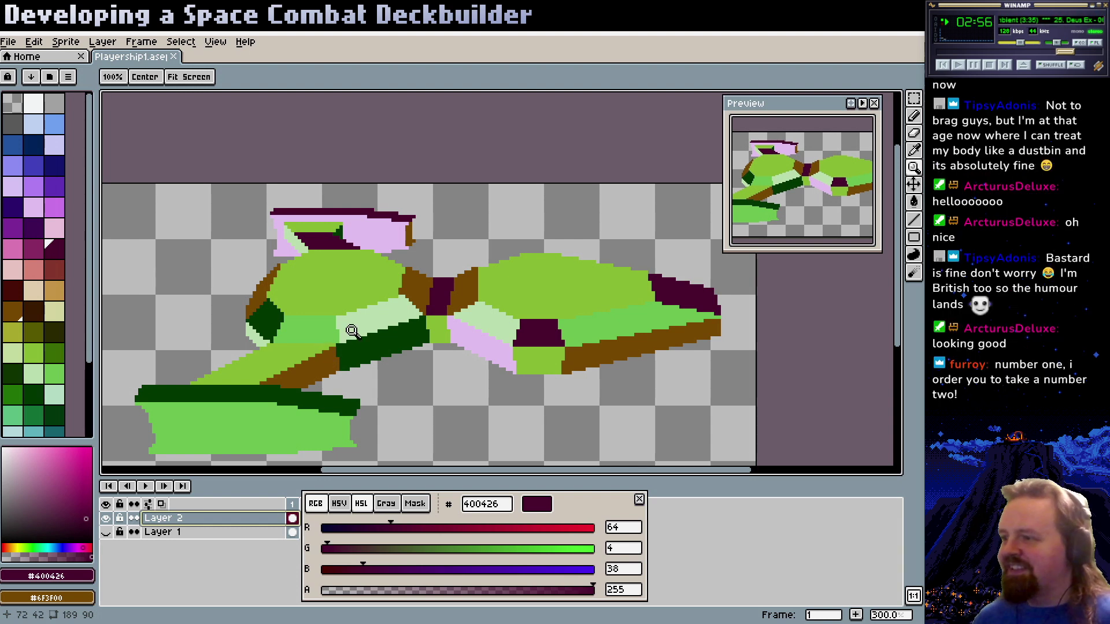
pyautogui.moveTo(357, 325); pyautogui.dragTo(412, 287)
pyautogui.press('l')
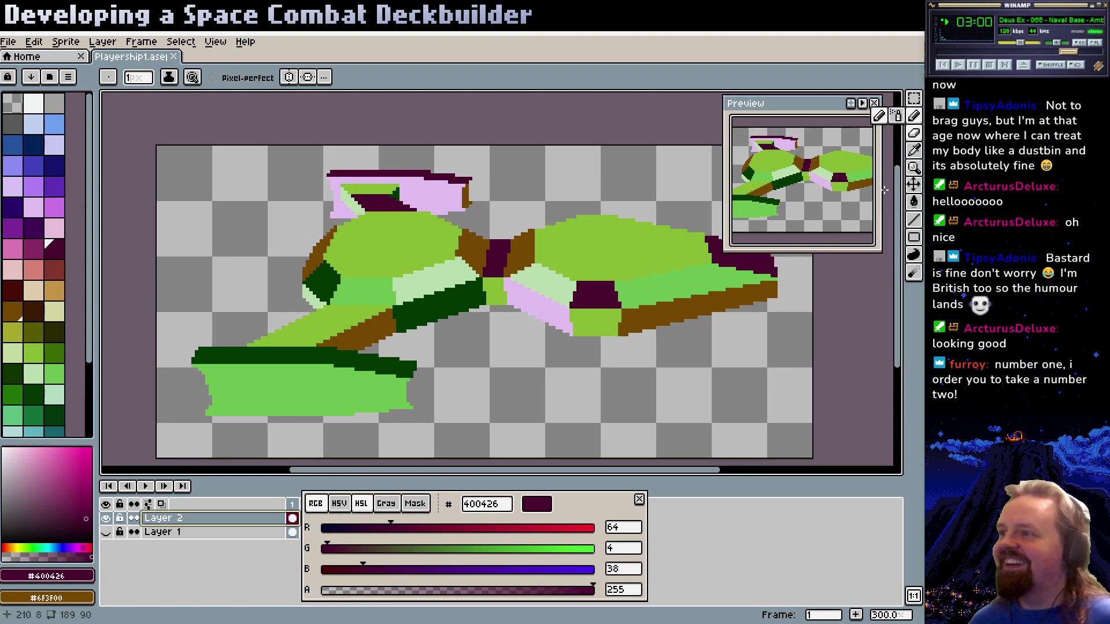
pyautogui.rightClick(178, 518)
pyautogui.moveTo(212, 536)
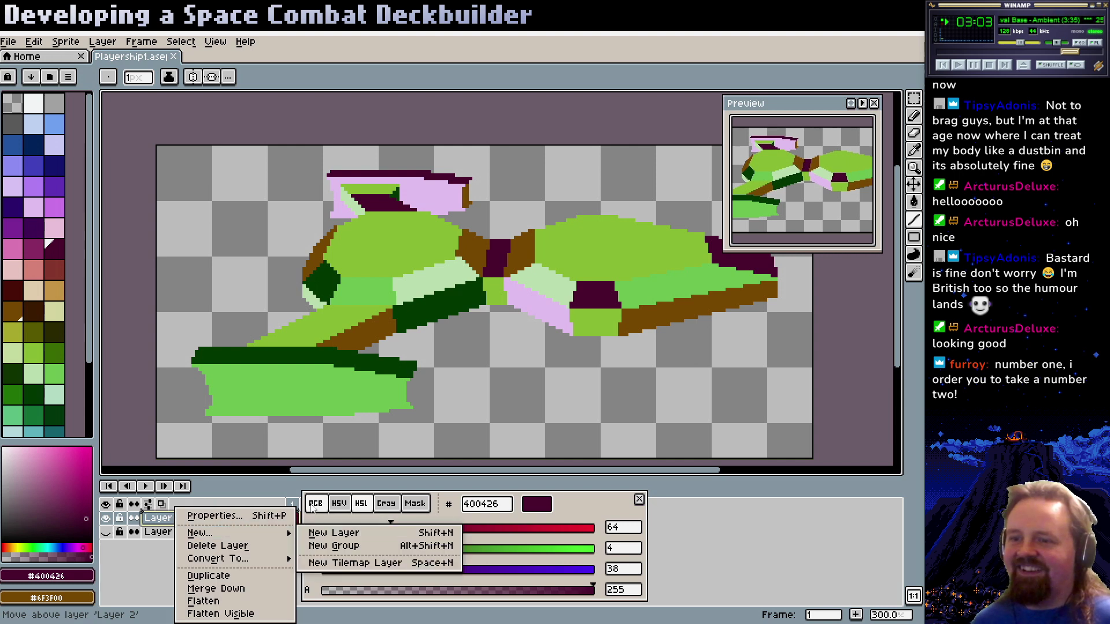
pyautogui.click(368, 532)
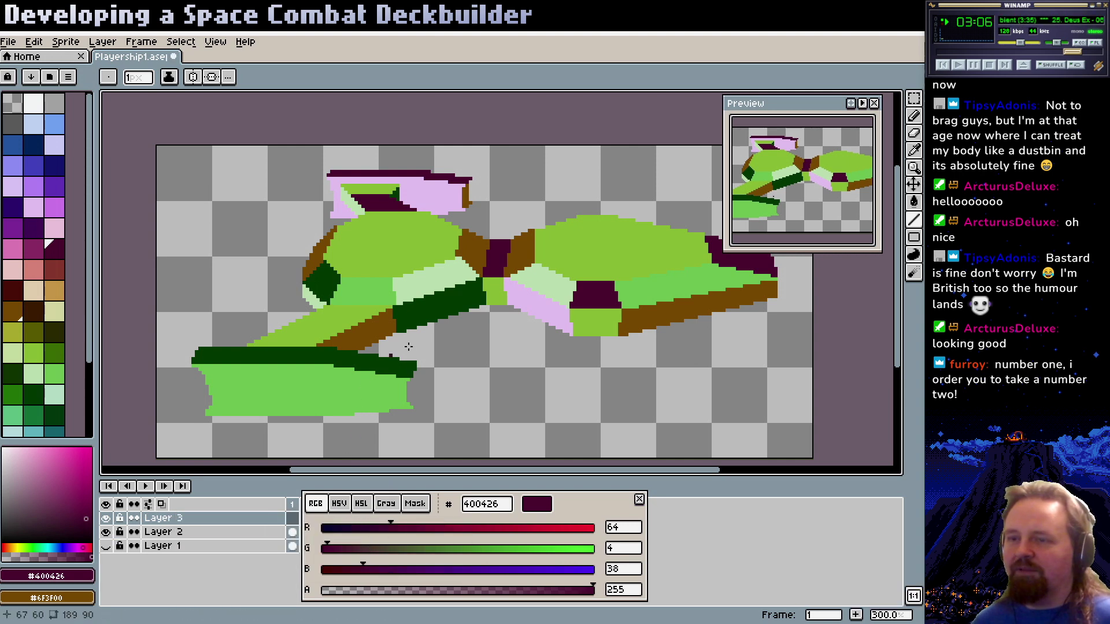
# Set the foreground colour to black 000000 at palette index 54
pyautogui.moveTo(393, 351); pyautogui.dragTo(354, 372)
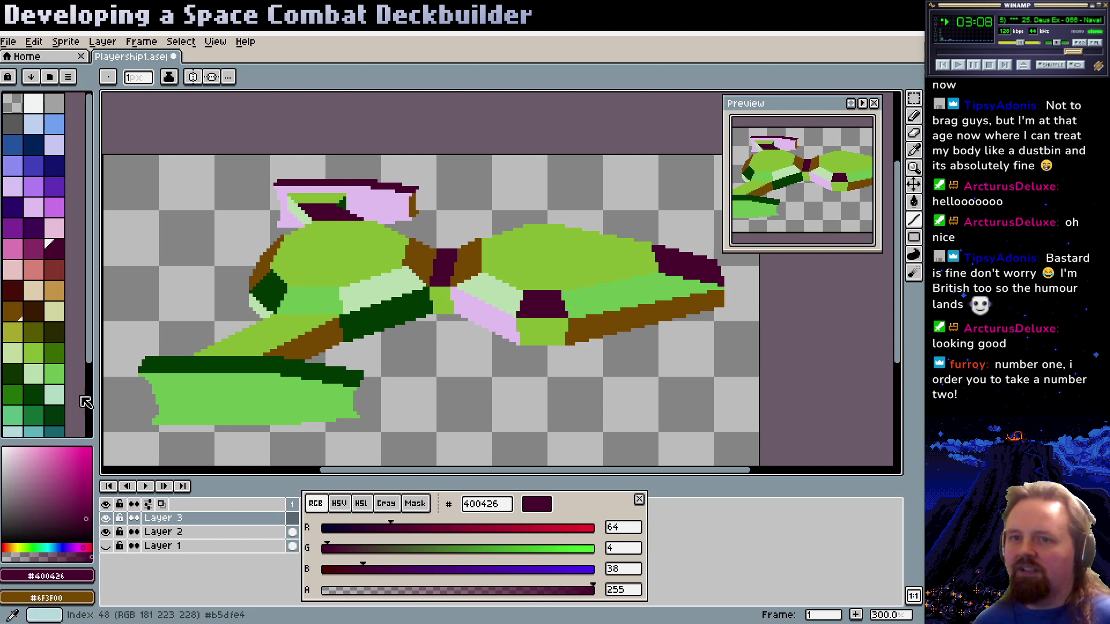
pyautogui.click(37, 111)
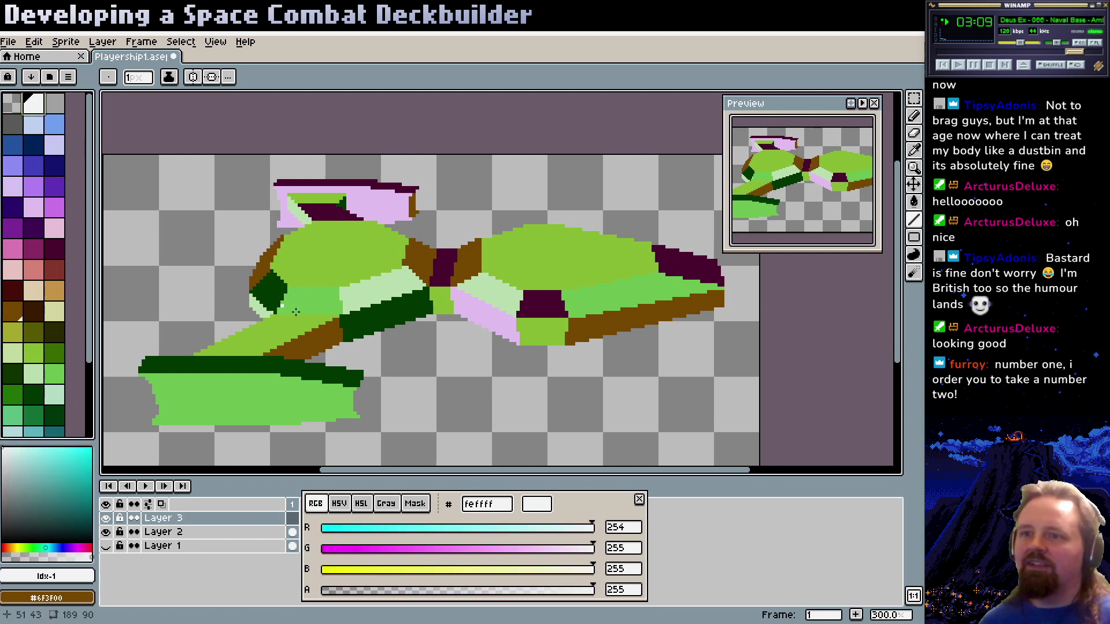
pyautogui.scroll(1, 261, 345)
pyautogui.hscroll(-1, 287, 353)
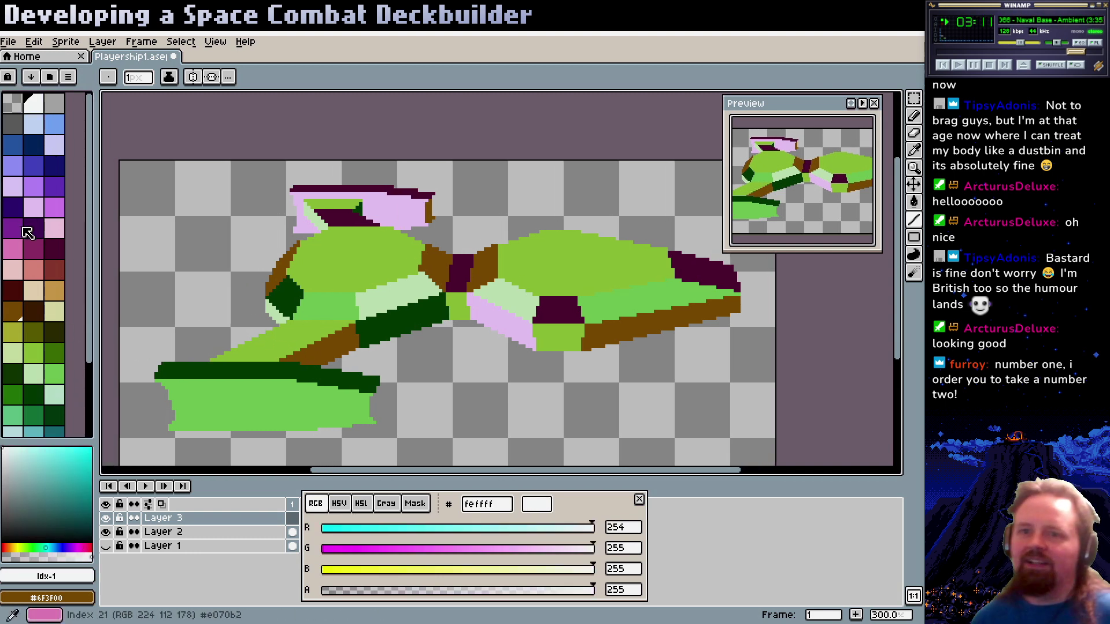
pyautogui.scroll(-3, 32, 232)
pyautogui.click(32, 386)
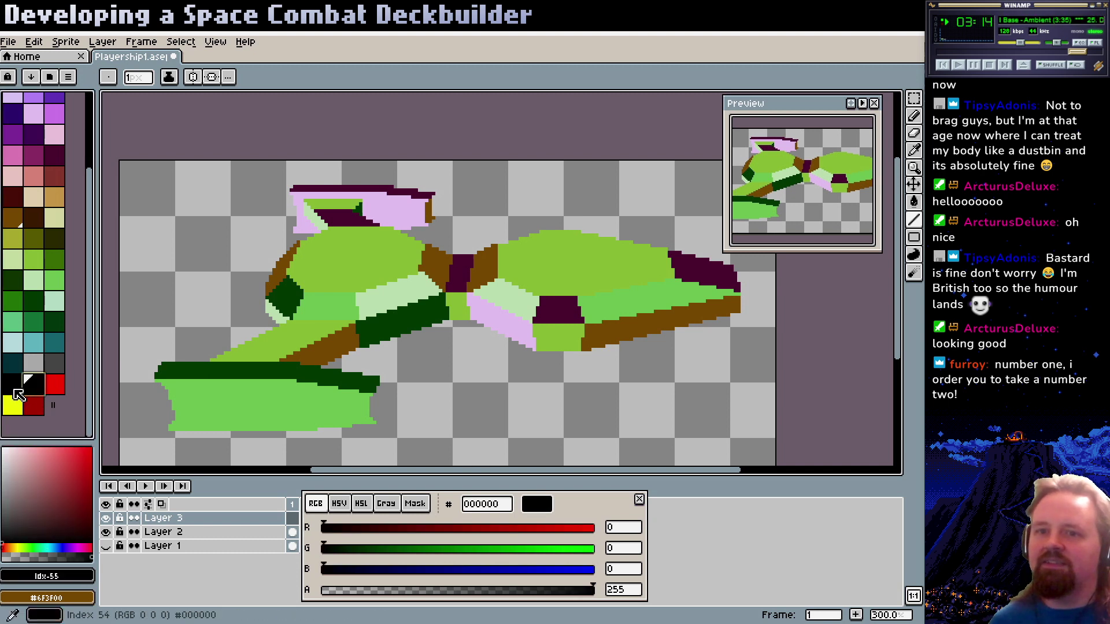
pyautogui.click(11, 384)
pyautogui.hscroll(-1, 311, 351)
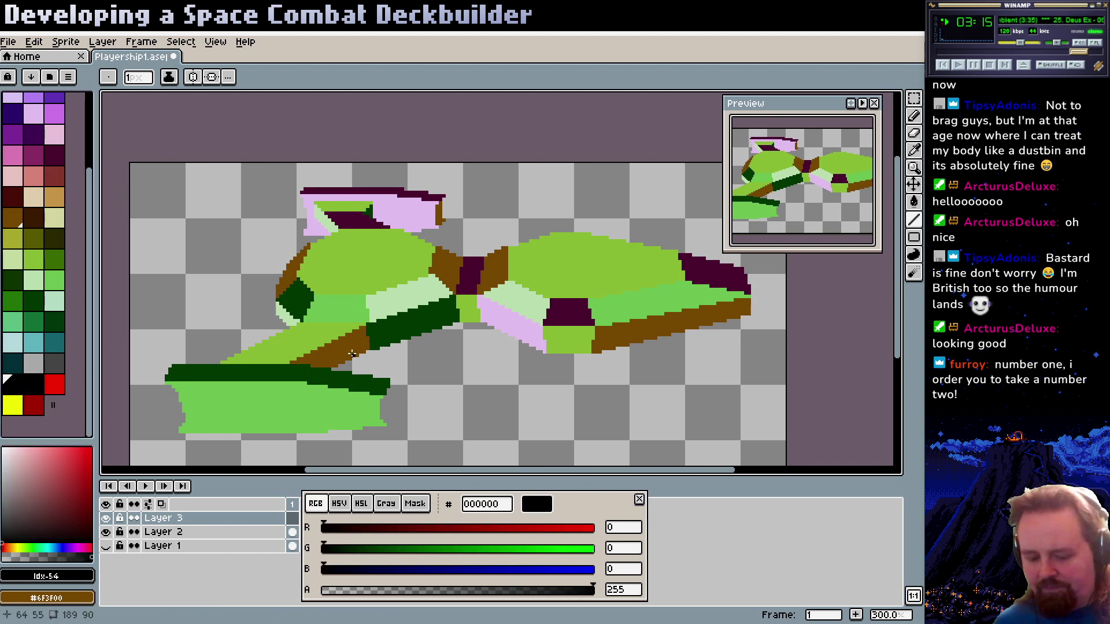
# Try a straight black line on Layer 3 directly below the front pod's small maroon facet, and undo it
pyautogui.hscroll(3, 473, 348)
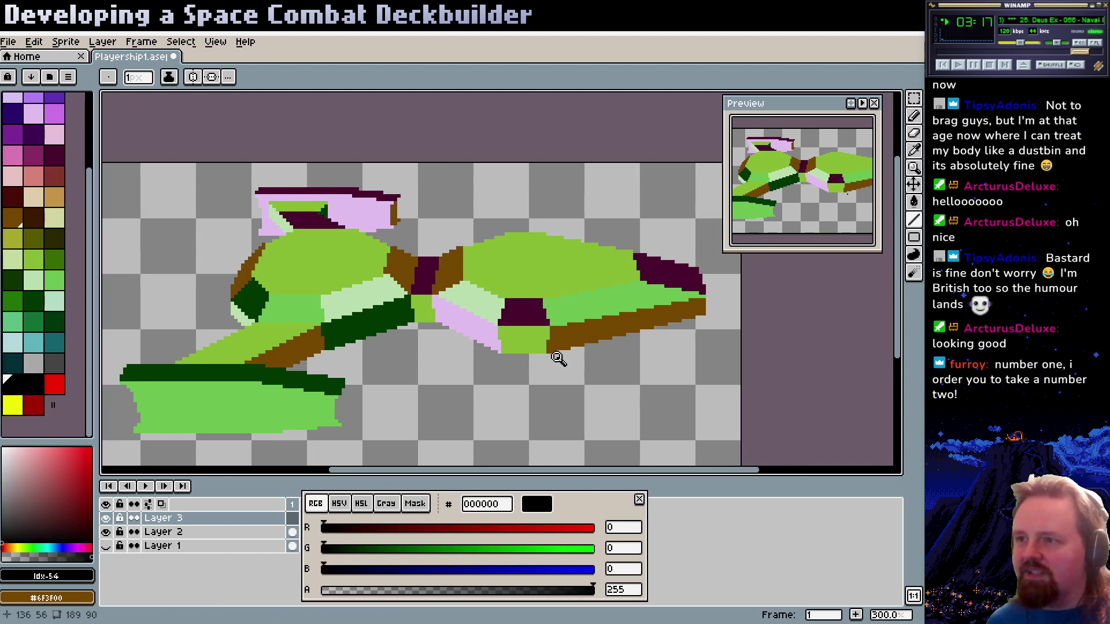
pyautogui.press('z')
pyautogui.scroll(4, 558, 358)
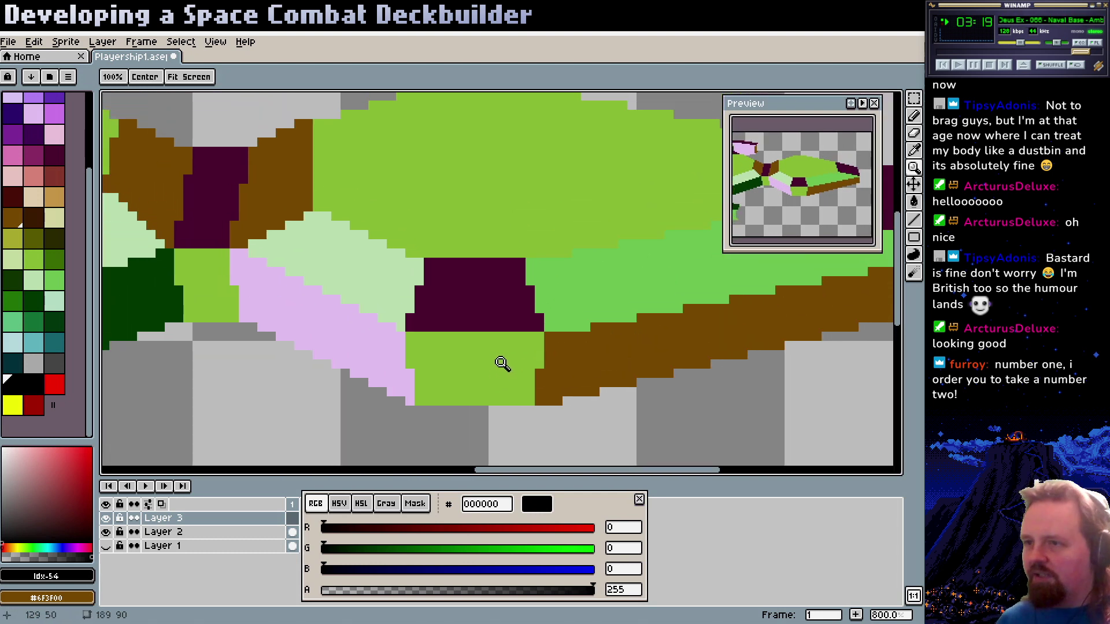
pyautogui.hscroll(1, 502, 363)
pyautogui.press('b')
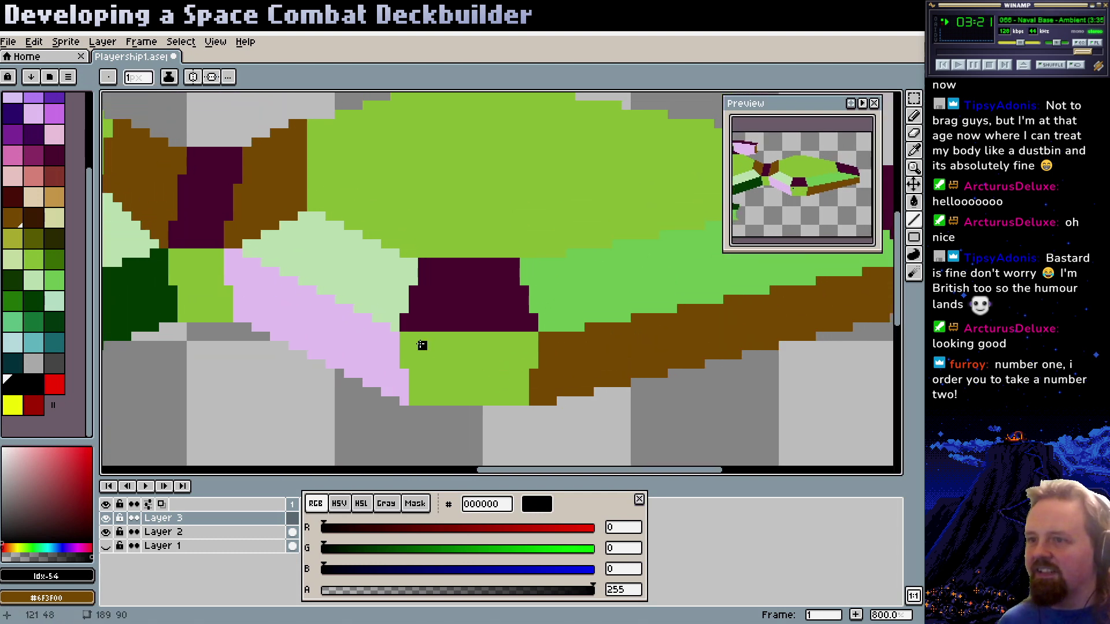
pyautogui.moveTo(404, 336); pyautogui.dragTo(519, 336)
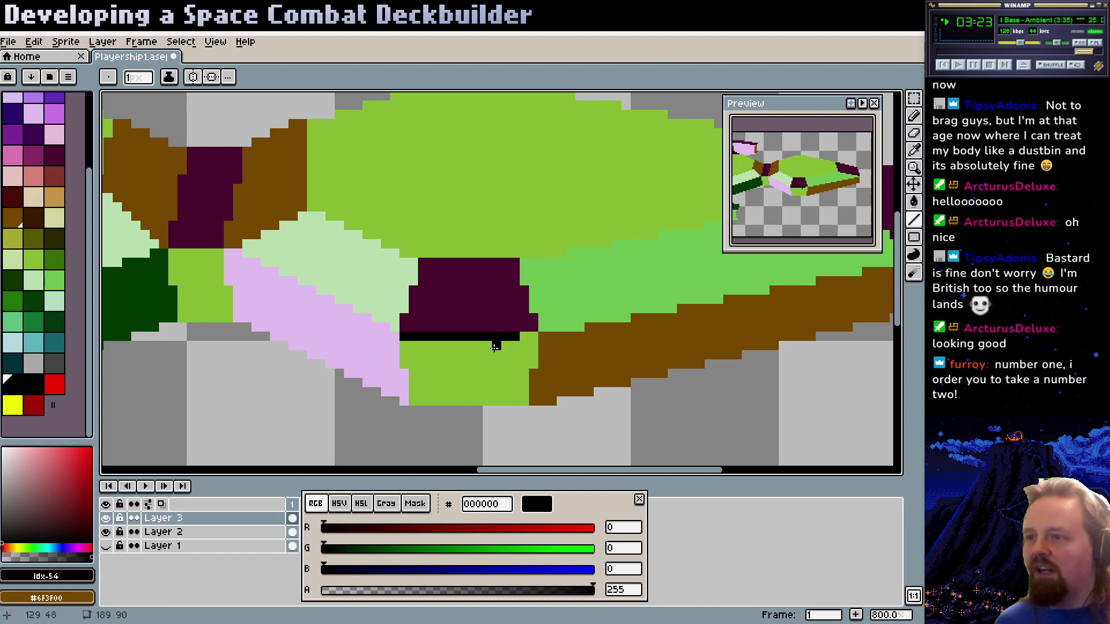
pyautogui.press('ctrl')
pyautogui.press('z')
pyautogui.scroll(-2, 485, 346)
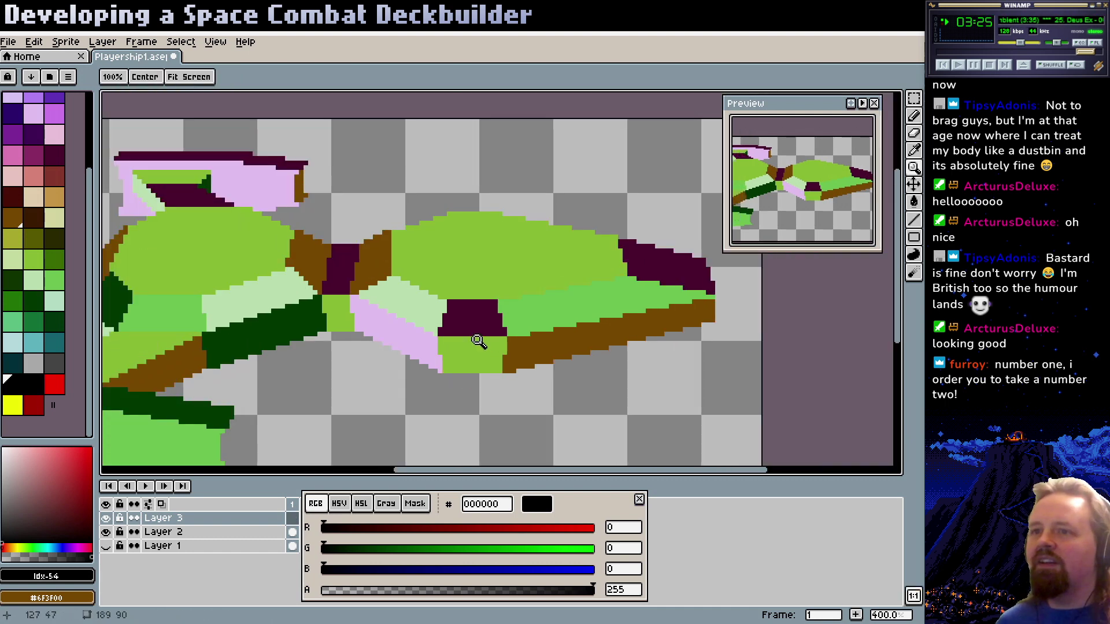
# Try to apply an outline effect to the empty Layer 3
pyautogui.scroll(-1, 479, 341)
pyautogui.click(36, 43)
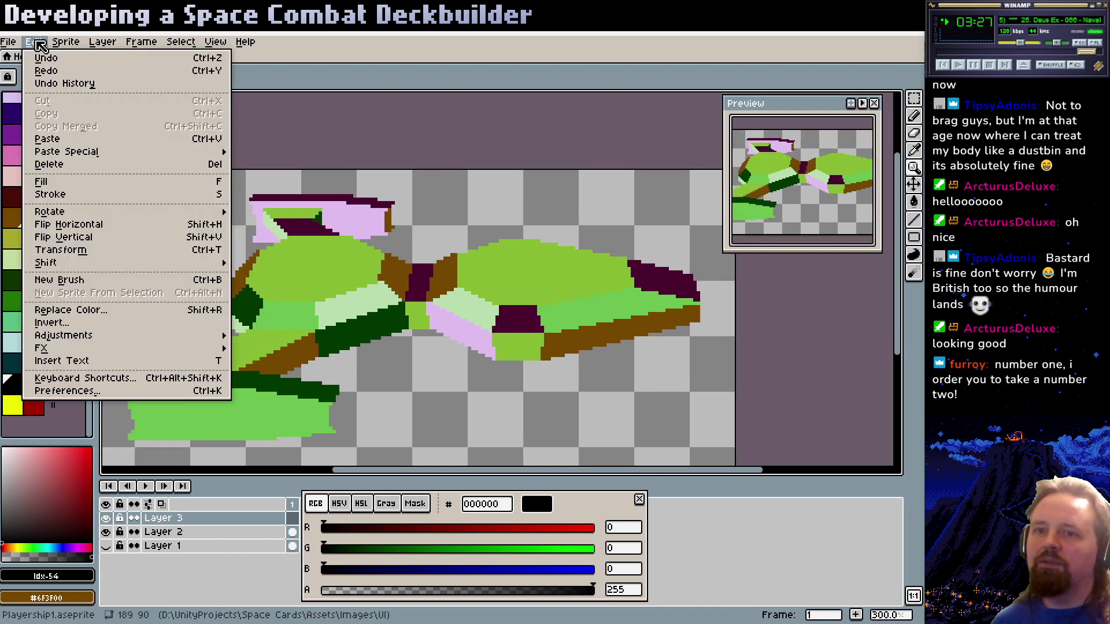
pyautogui.moveTo(72, 349)
pyautogui.click(353, 363)
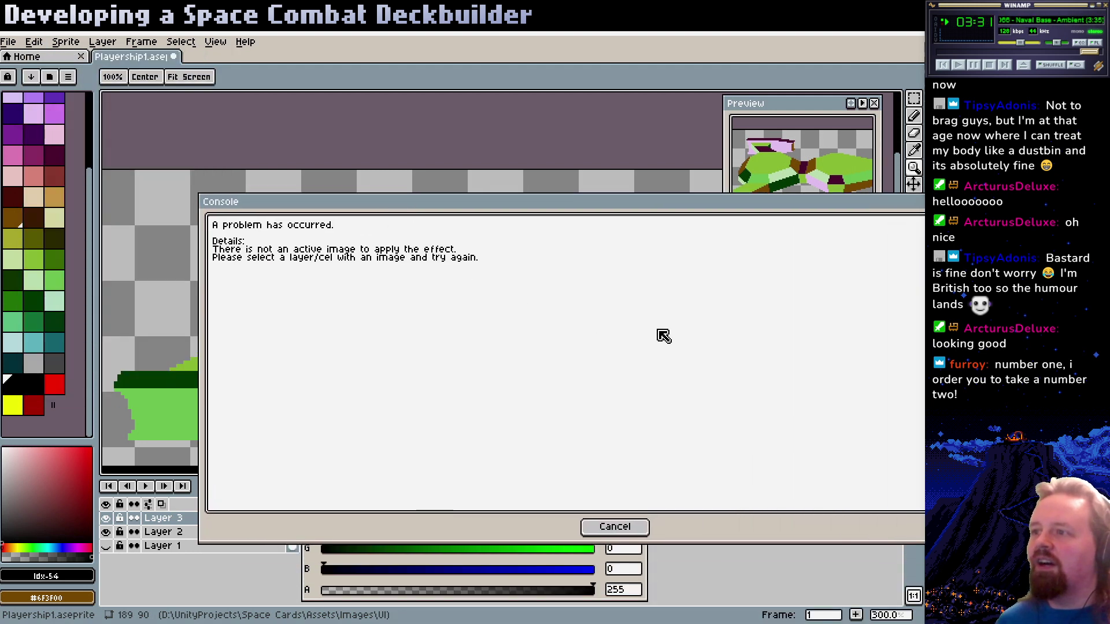
pyautogui.click(614, 527)
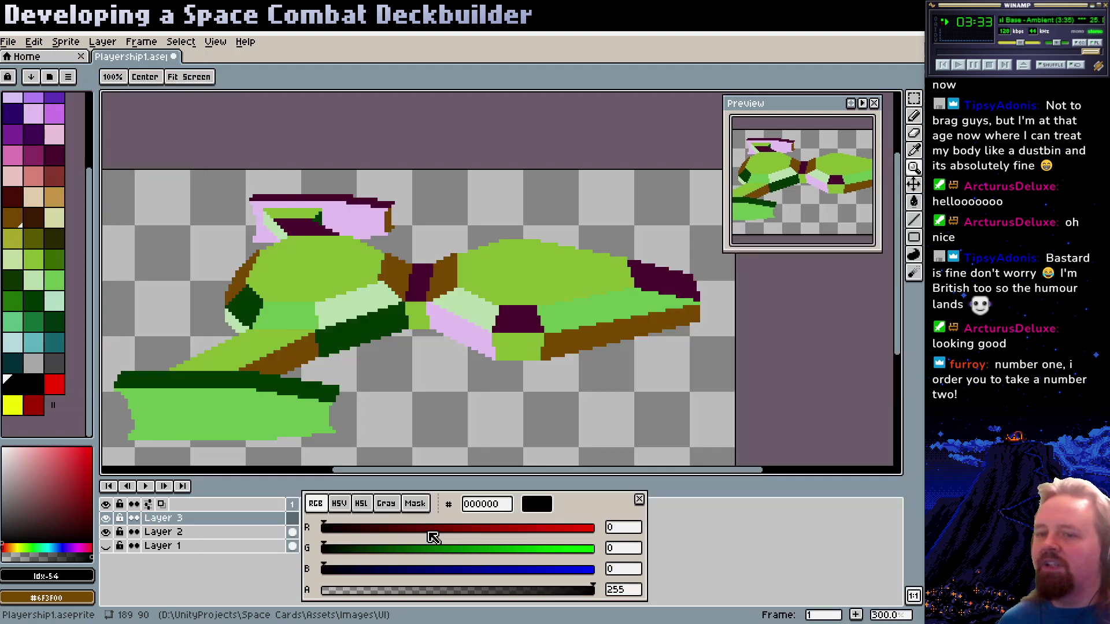
# Duplicate Layer 2, the layer holding the flat-coloured ship
pyautogui.click(240, 531)
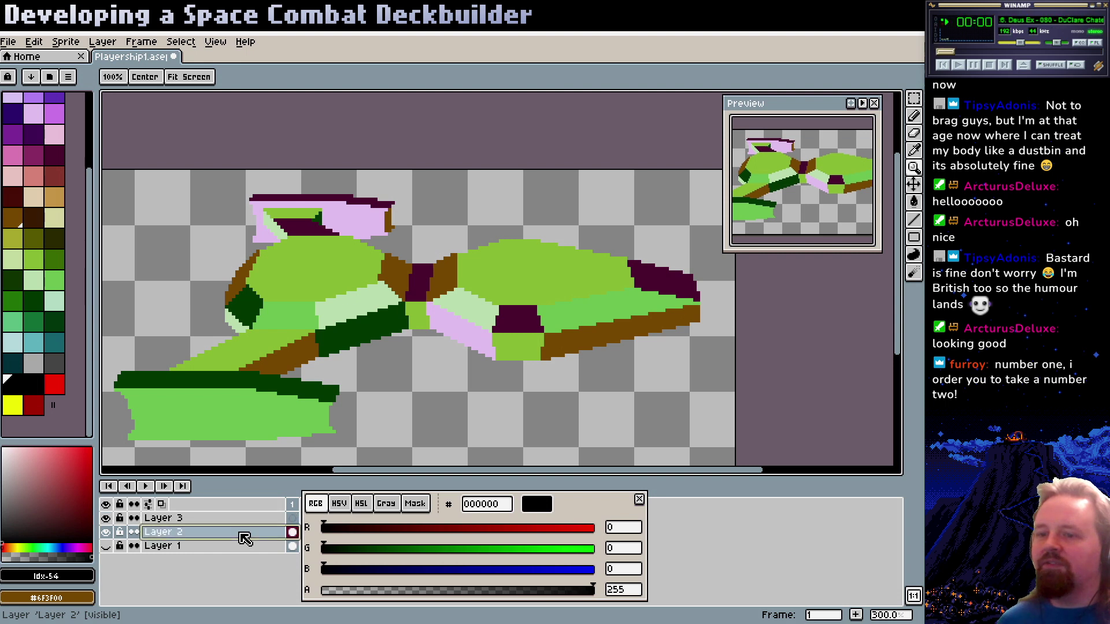
pyautogui.rightClick(173, 532)
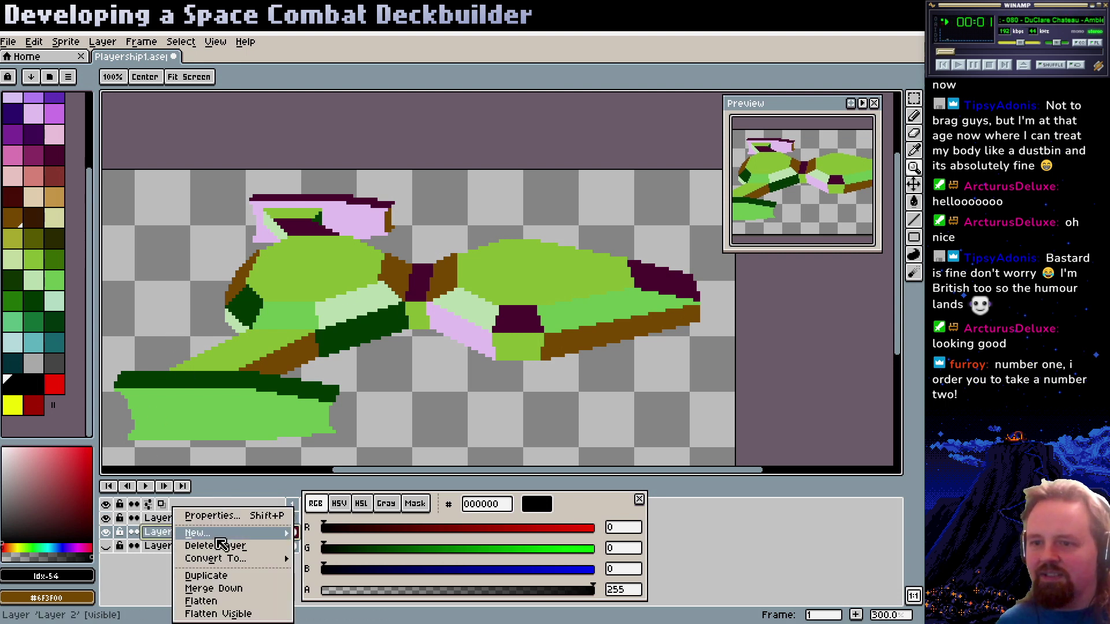
pyautogui.click(227, 576)
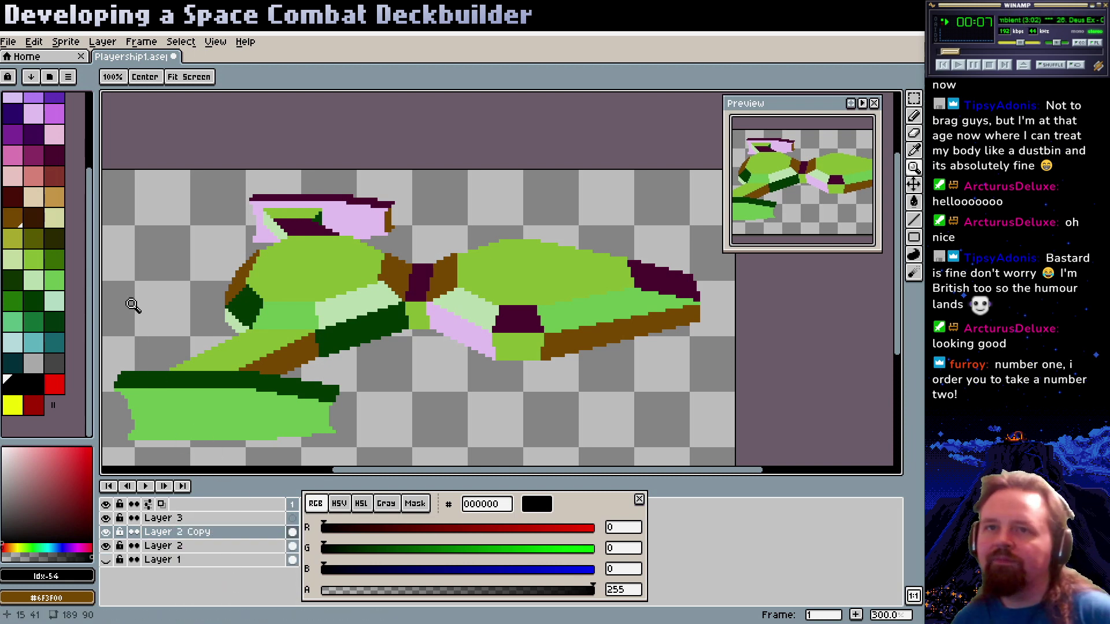
# Start an outside outline effect in black on Layer 2 Copy and extend its pattern to the four corner pixels
pyautogui.click(49, 41)
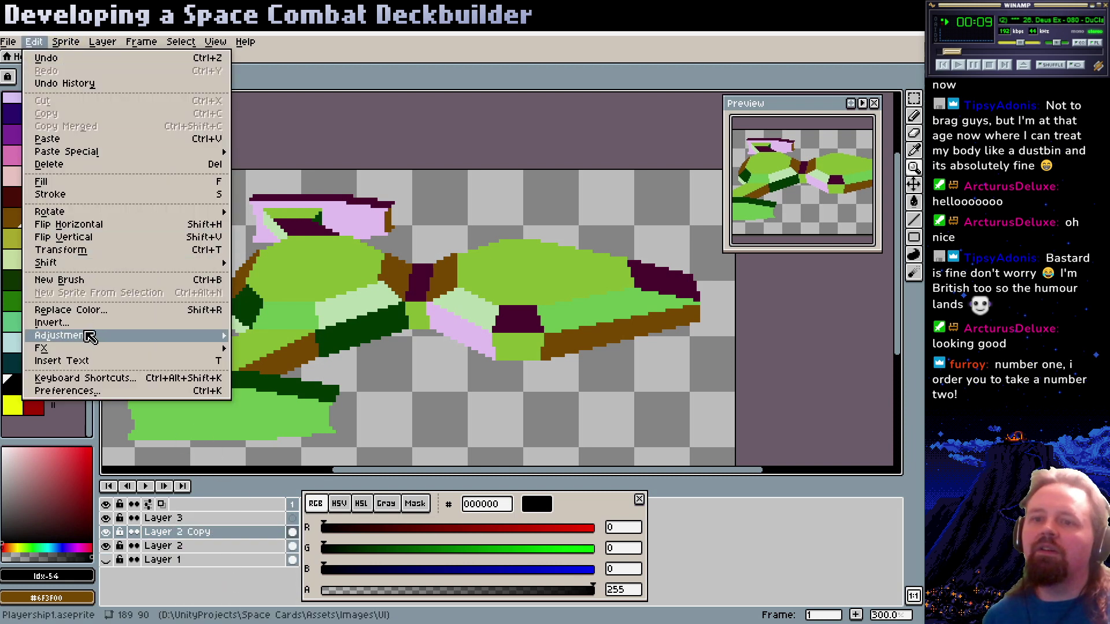
pyautogui.moveTo(89, 349)
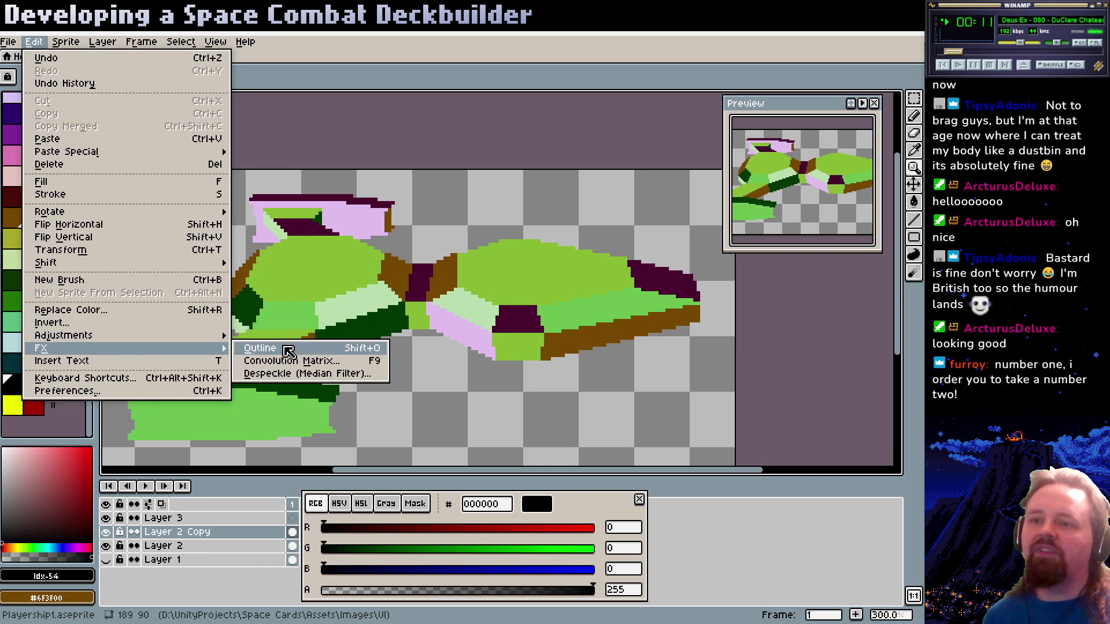
pyautogui.click(287, 348)
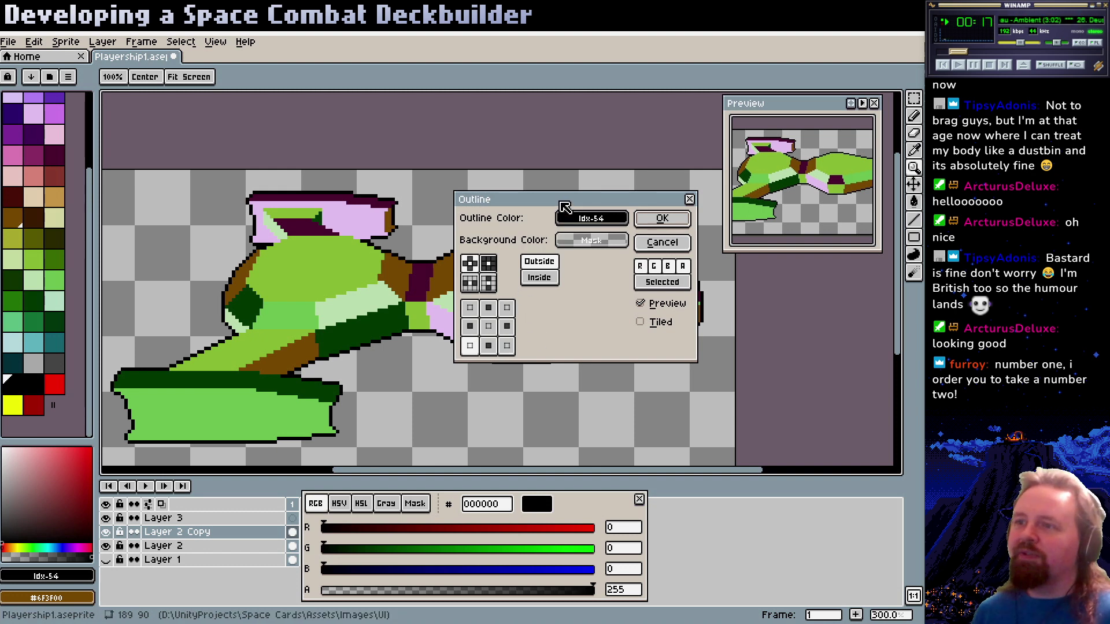
pyautogui.moveTo(595, 200); pyautogui.dragTo(760, 285)
pyautogui.click(633, 392)
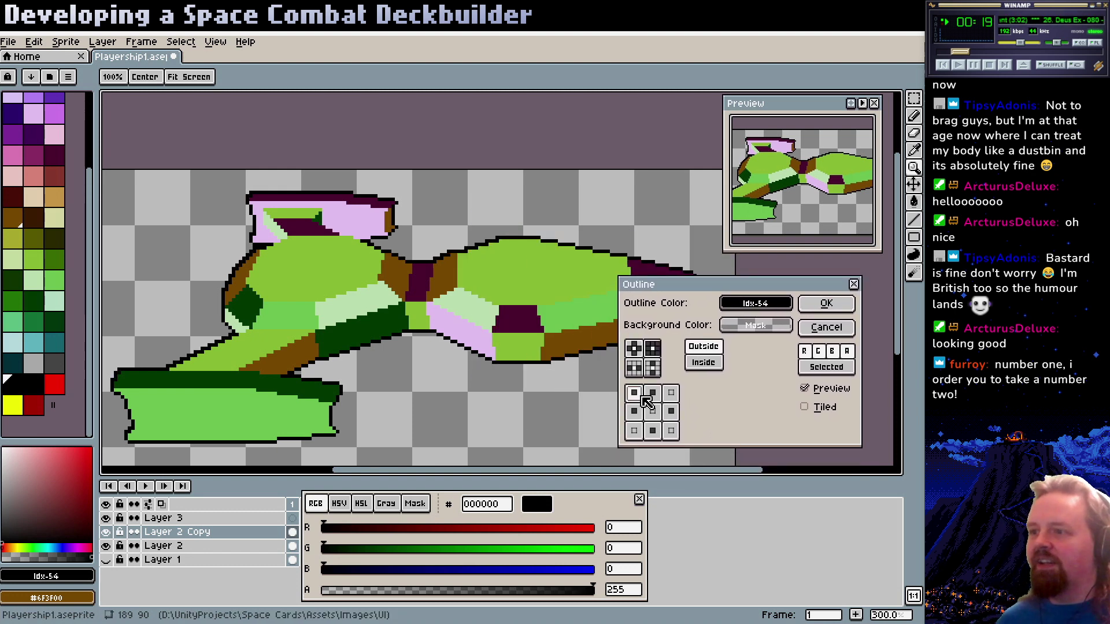
pyautogui.click(670, 392)
pyautogui.click(671, 430)
pyautogui.click(633, 430)
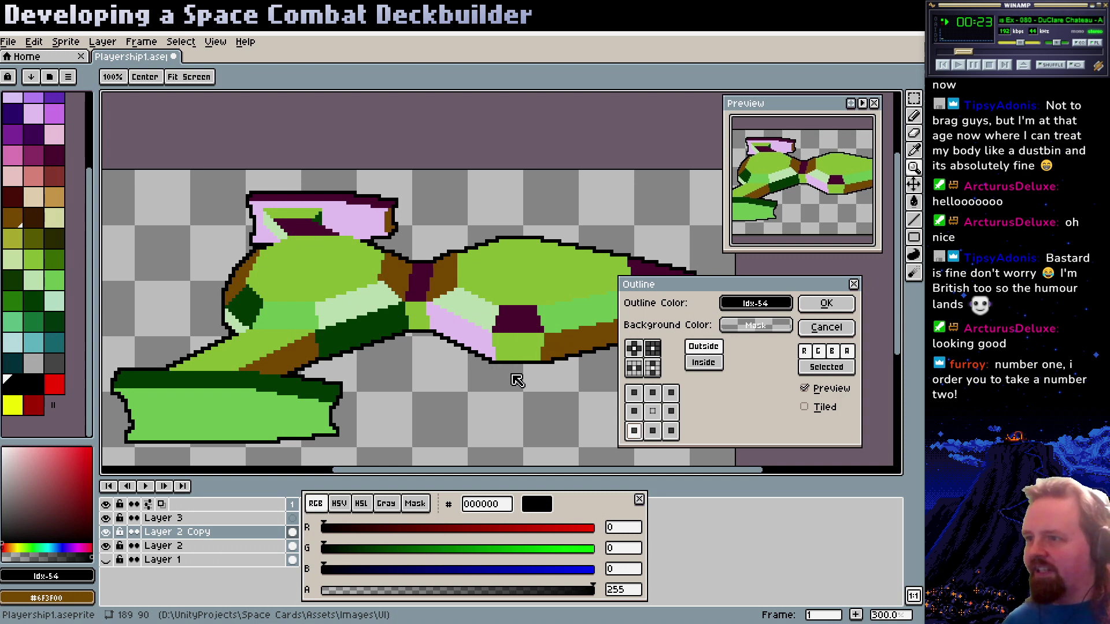
# Compare the horizontal, square and vertical outline patterns, and apply the circular one to Layer 2 Copy
pyautogui.click(634, 367)
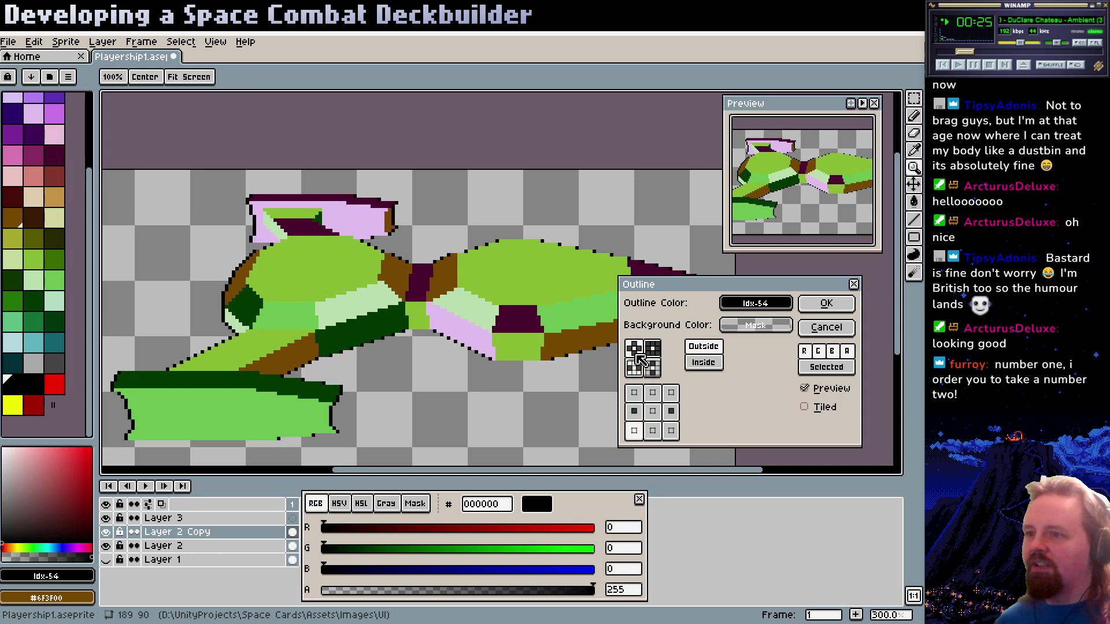
pyautogui.click(651, 349)
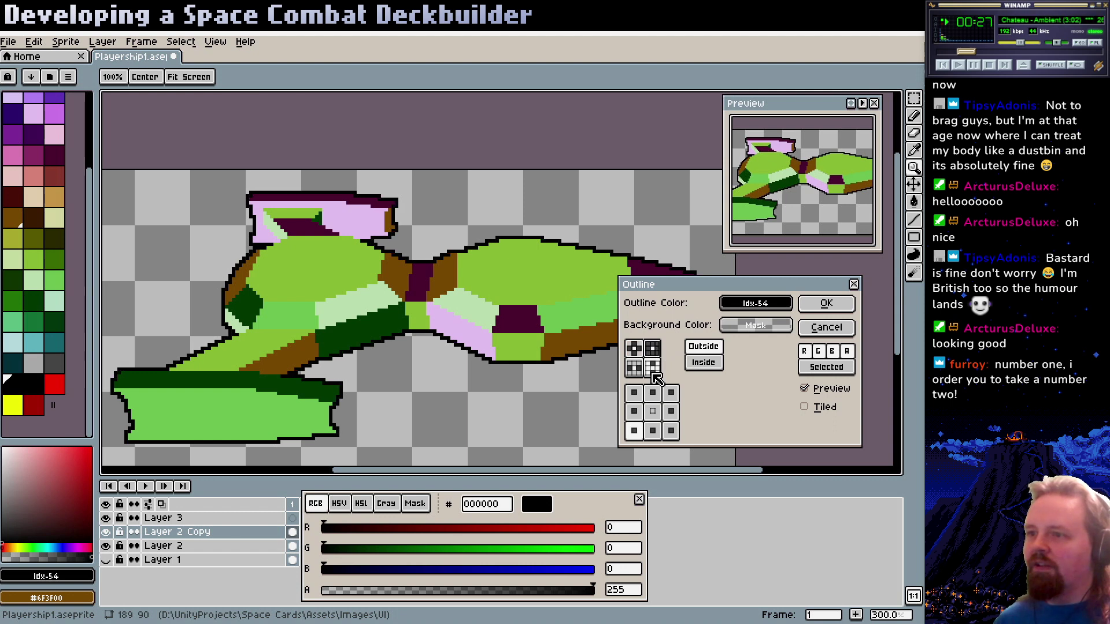
pyautogui.click(653, 368)
pyautogui.click(634, 367)
pyautogui.click(653, 368)
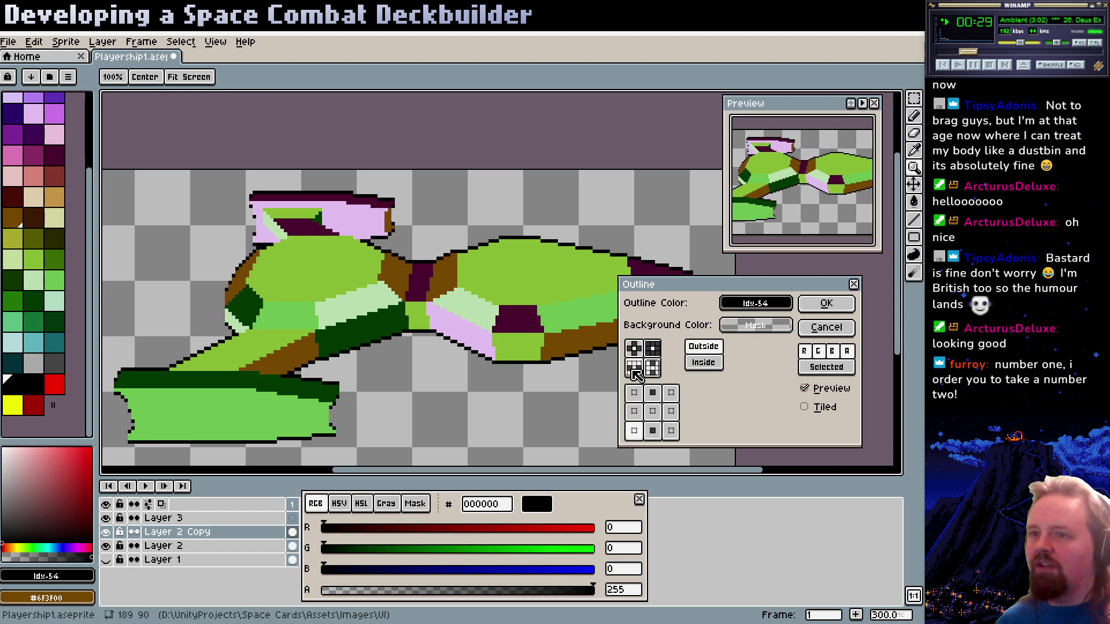
pyautogui.click(634, 348)
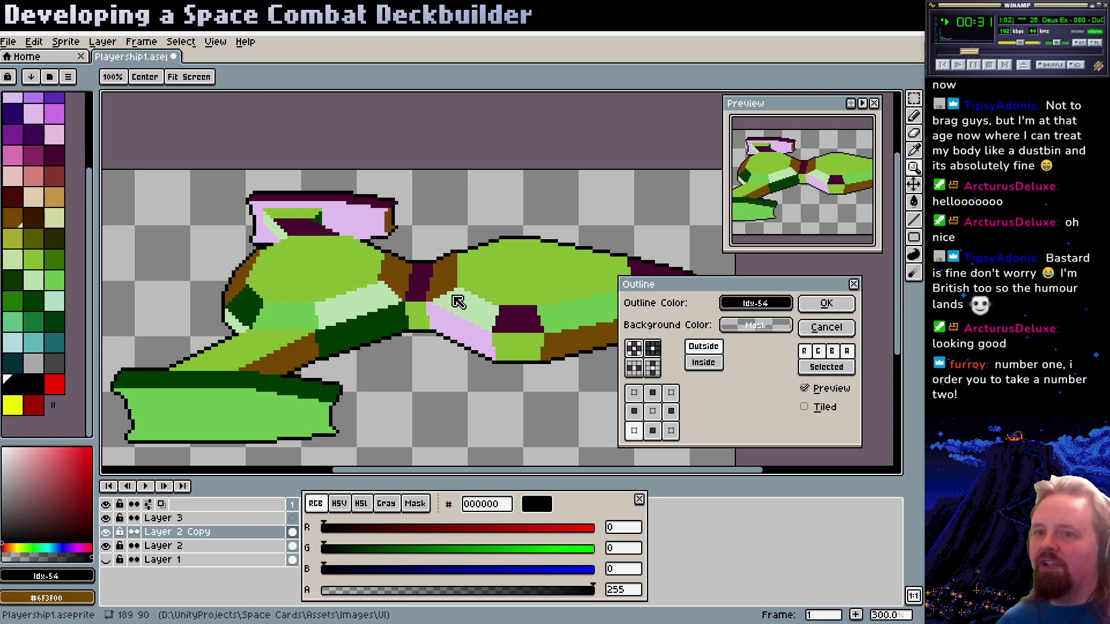
pyautogui.click(826, 303)
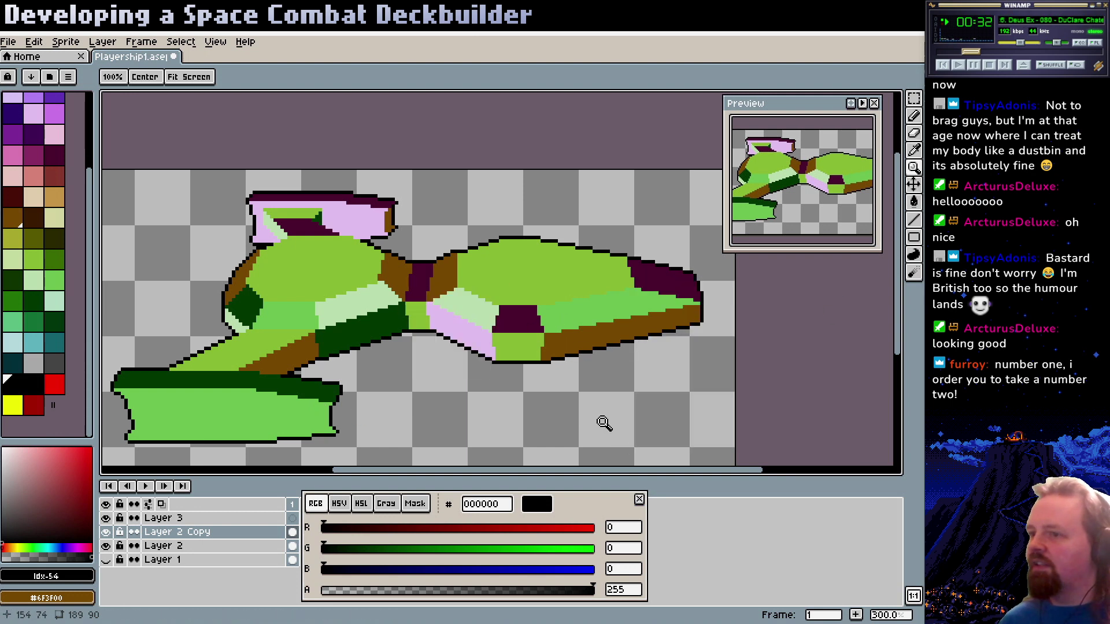
# Select the black outline pixels on Layer 2 Copy with the Magic Wand, cut them and paste them onto Layer 3
pyautogui.hscroll(2, 503, 427)
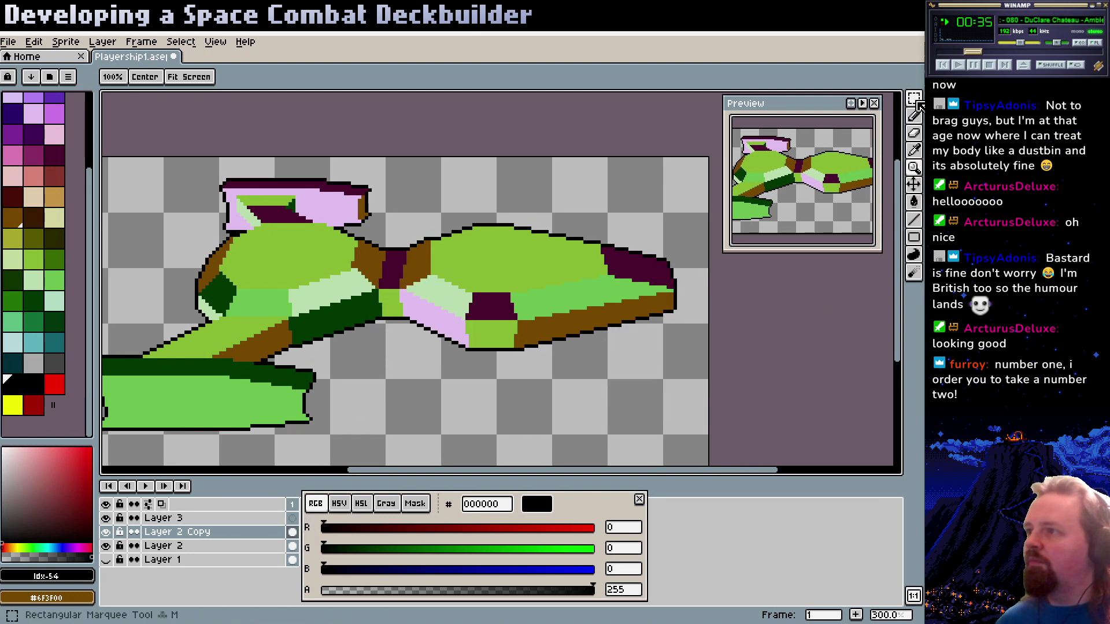
pyautogui.click(914, 99)
pyautogui.press('w')
pyautogui.click(511, 349)
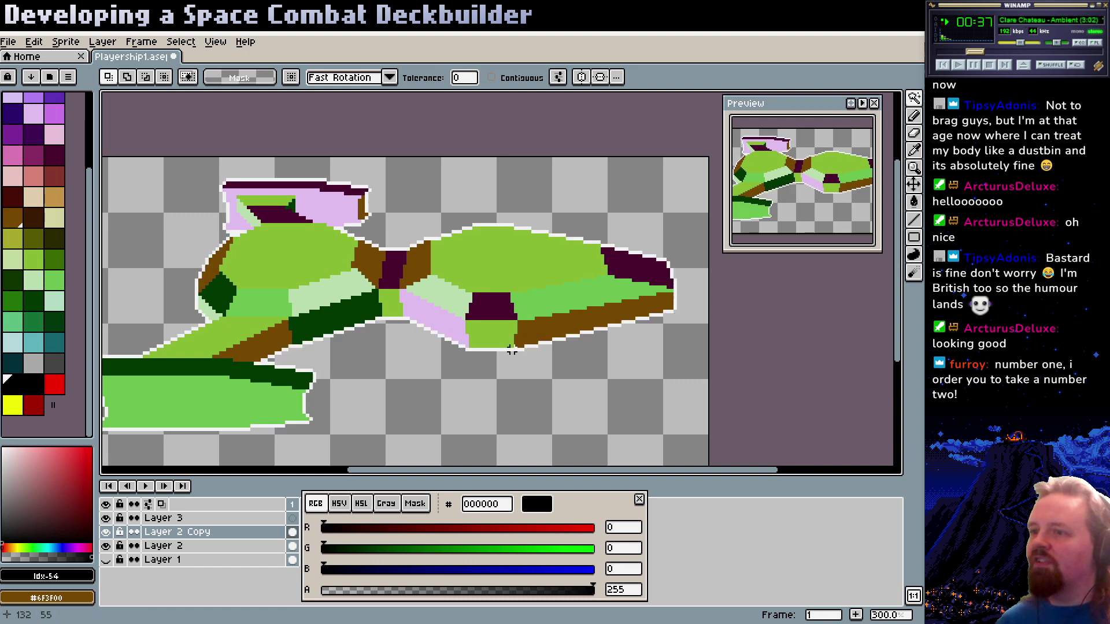
pyautogui.click(510, 350)
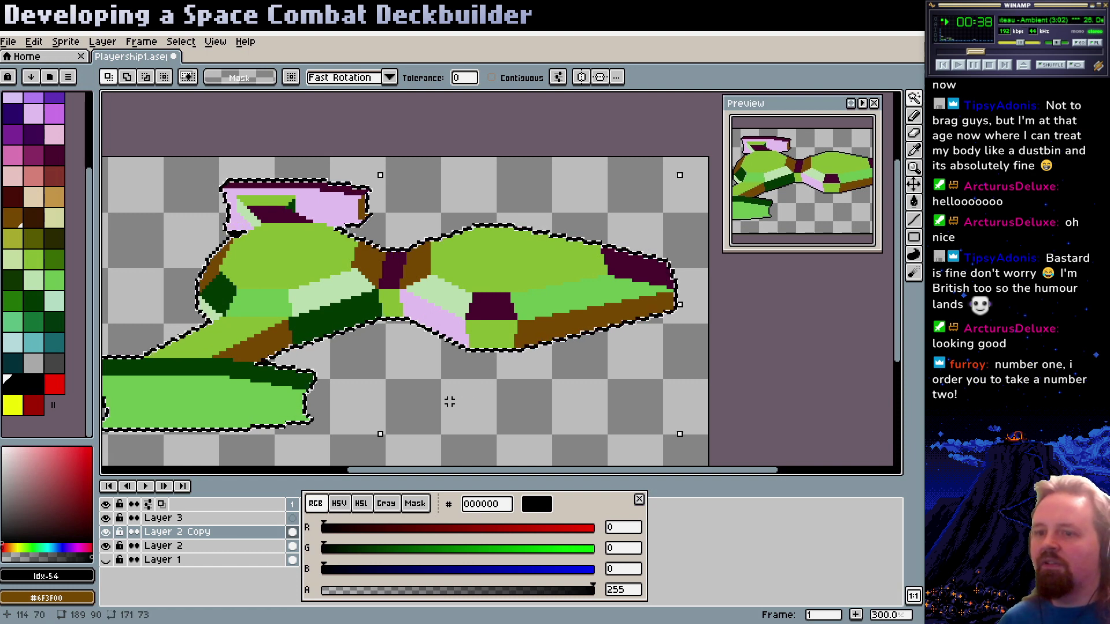
pyautogui.hotkey('ctrl', 'd')
pyautogui.hotkey('alt', 'Up')
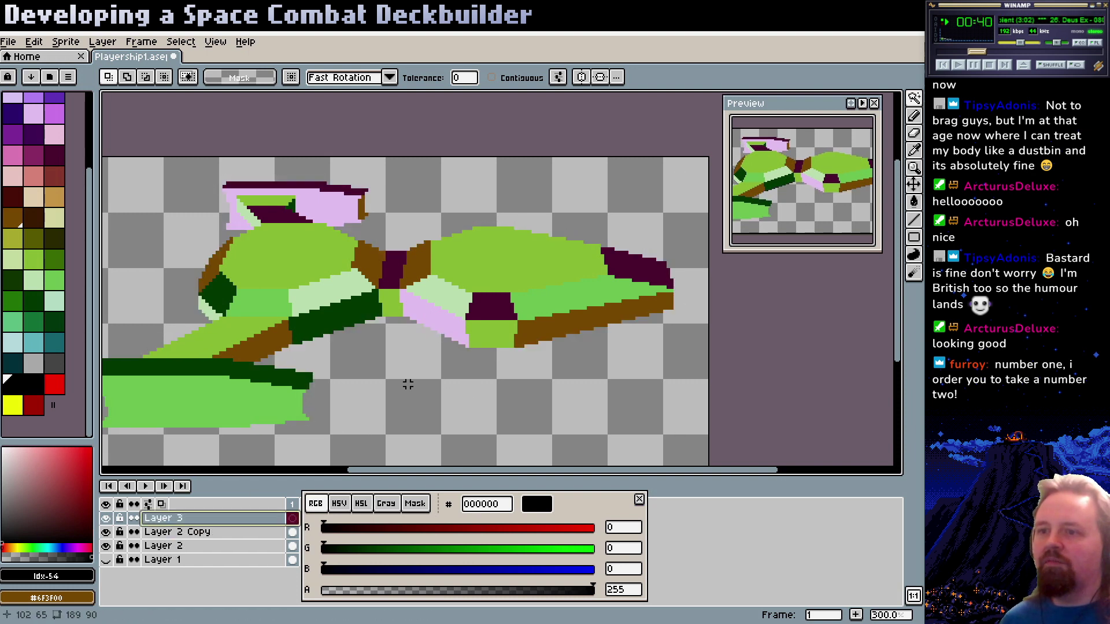
pyautogui.hotkey('ctrl', 'shift', 'd')
# Delete Layer 2 Copy and clear the selection
pyautogui.click(208, 530)
pyautogui.rightClick(205, 531)
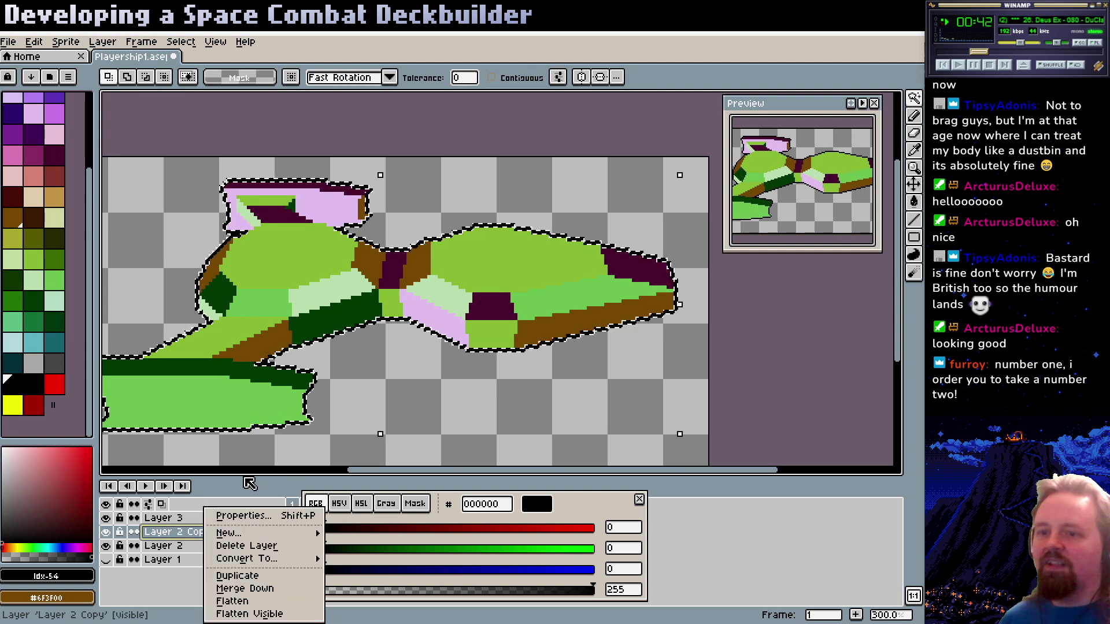
pyautogui.click(246, 547)
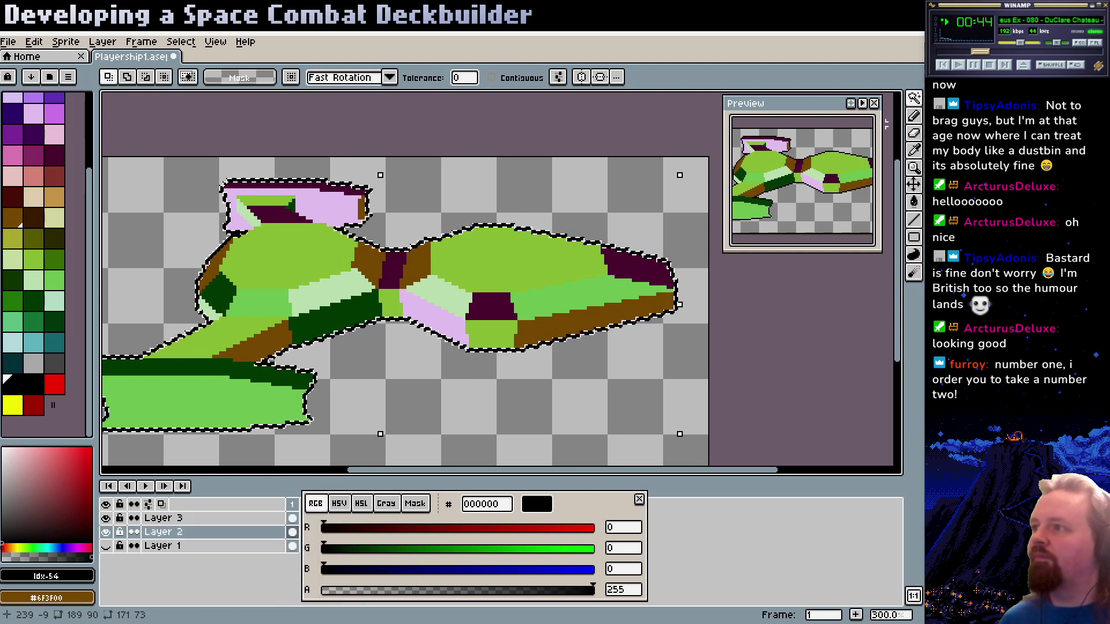
pyautogui.press('m')
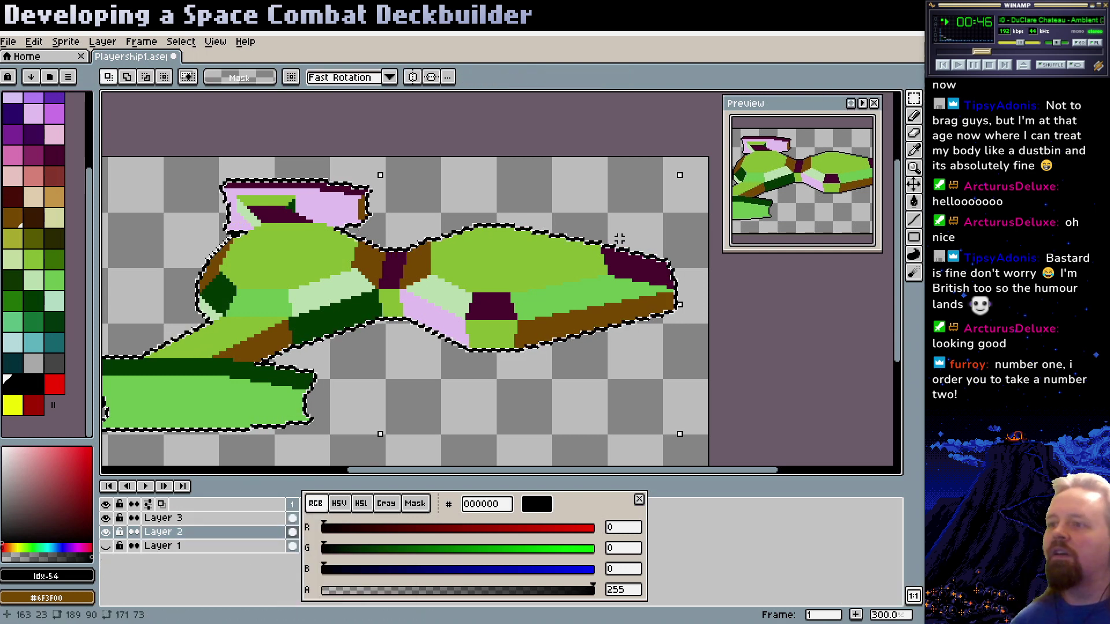
pyautogui.hotkey('ctrl', 'd')
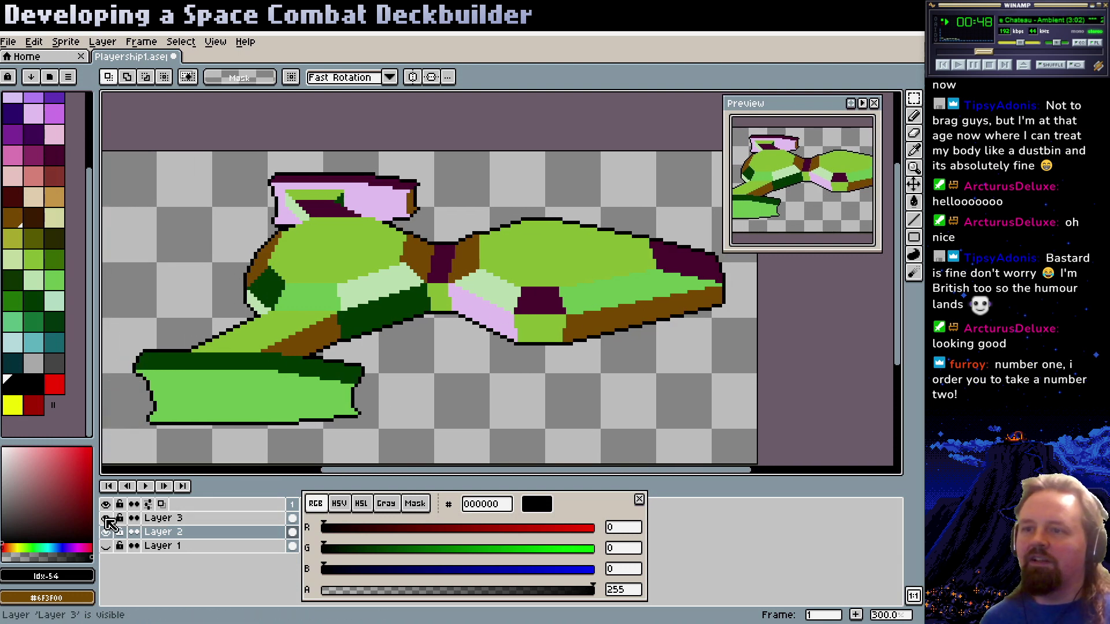
# Toggle the visibility of Layer 2 and Layer 3 to check the outline separately from the coloured ship
pyautogui.click(105, 532)
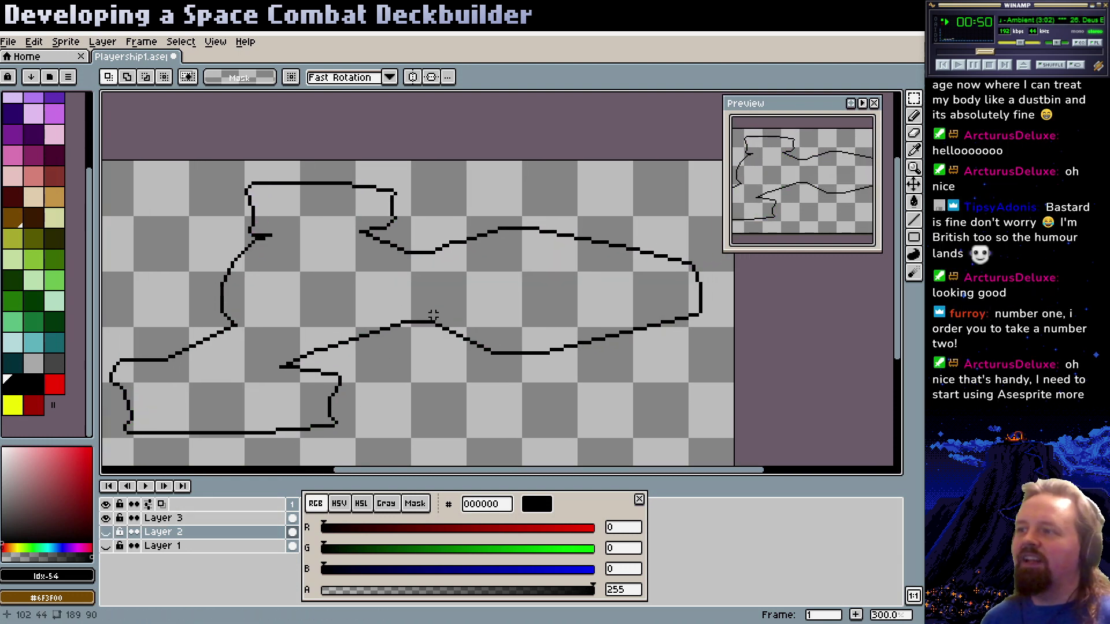
pyautogui.click(106, 518)
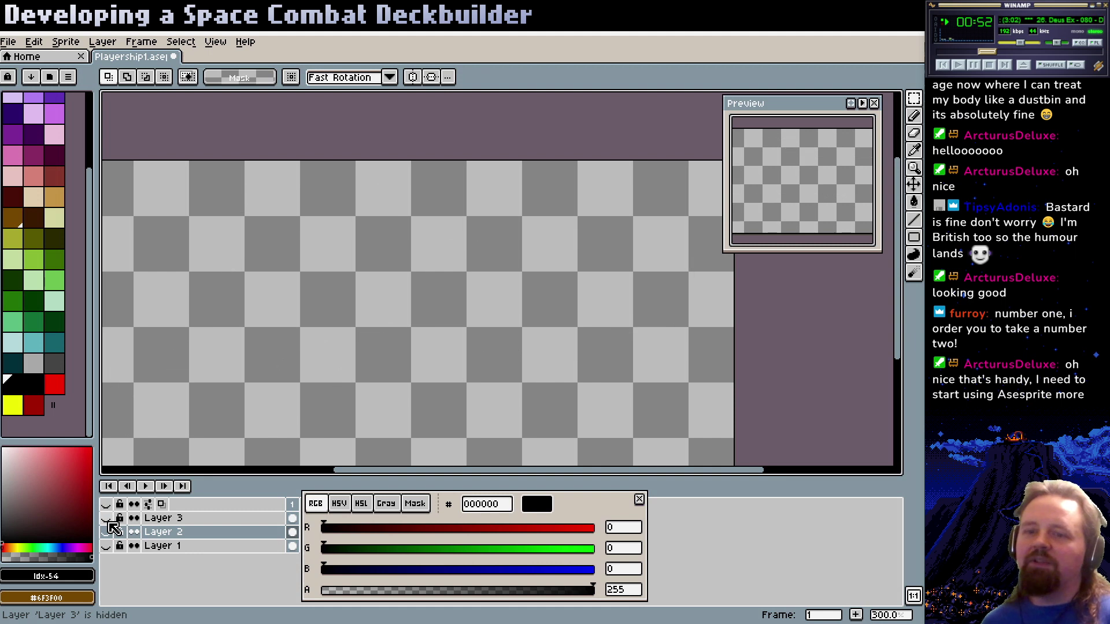
pyautogui.click(108, 531)
pyautogui.click(106, 518)
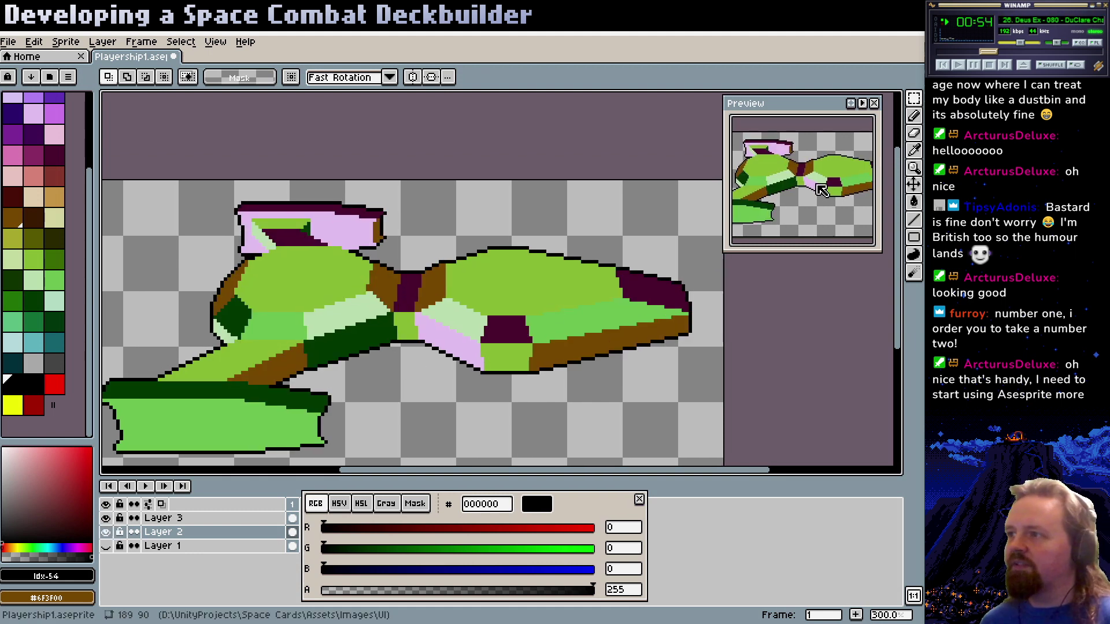
# Draw straight black lines about 8 px tall along both sides of the green facet below the front pod's small maroon facet
pyautogui.click(913, 218)
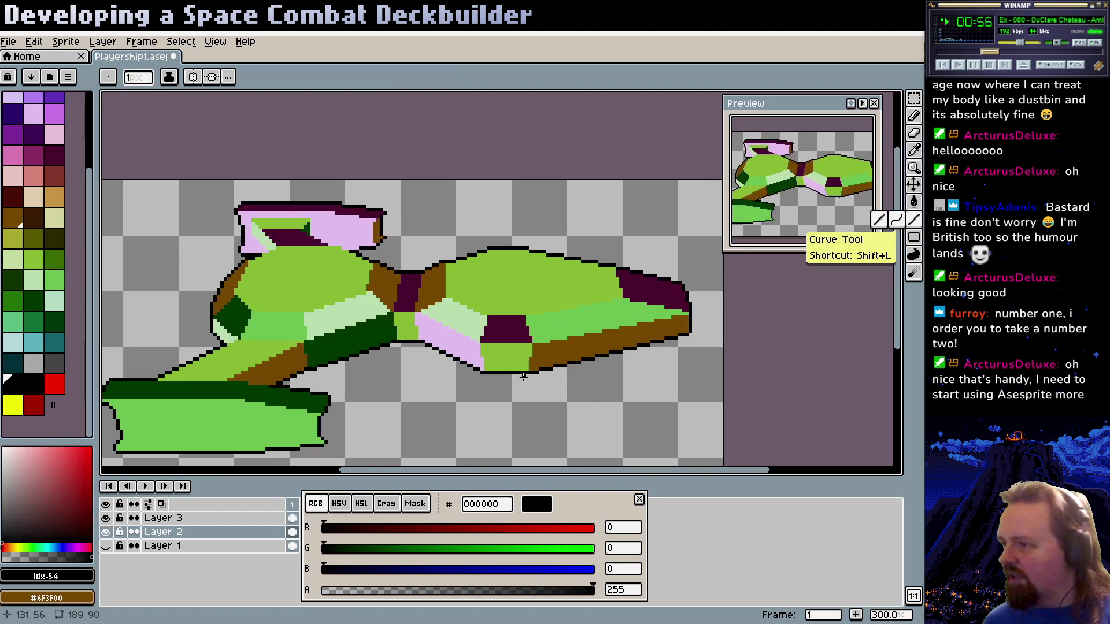
pyautogui.scroll(3, 520, 360)
pyautogui.press('z')
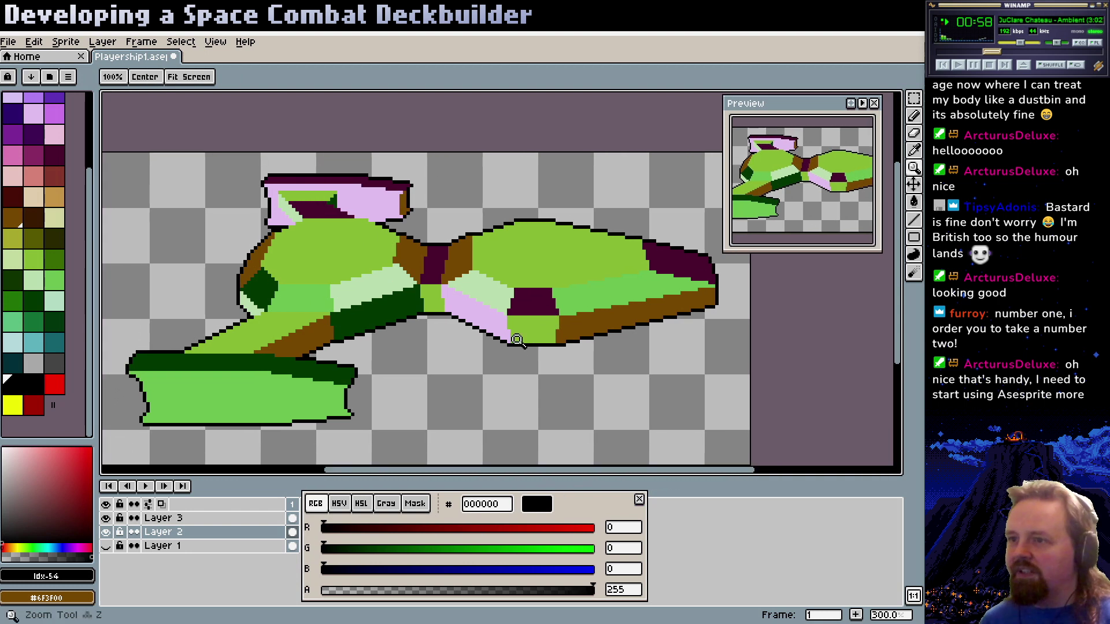
pyautogui.scroll(1, 516, 340)
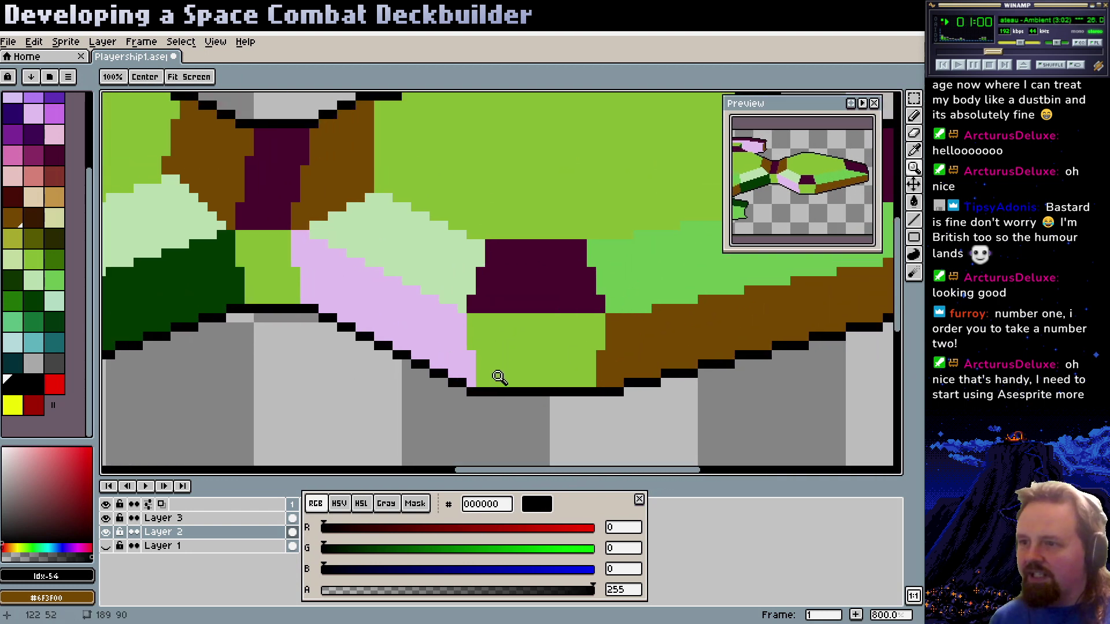
pyautogui.press('l')
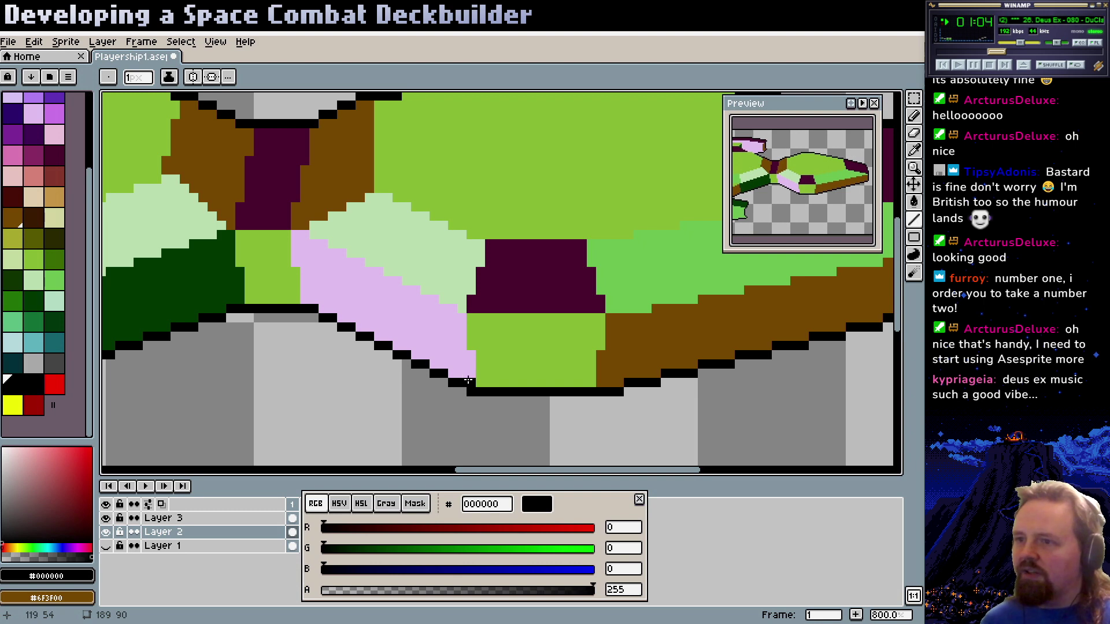
pyautogui.moveTo(468, 380); pyautogui.dragTo(471, 318)
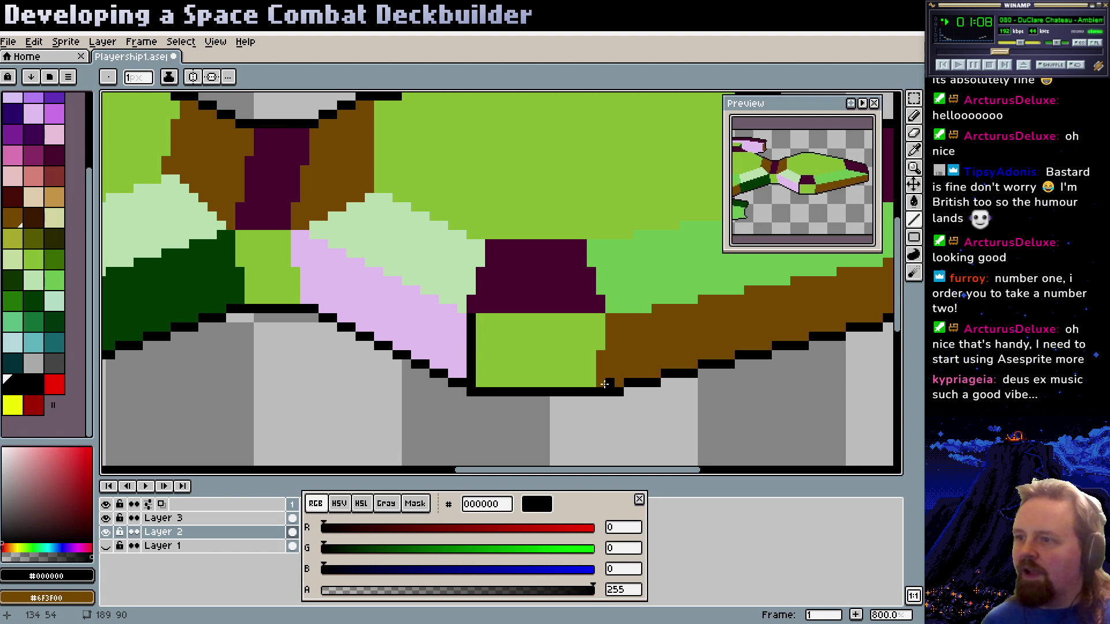
pyautogui.moveTo(601, 316); pyautogui.dragTo(601, 389)
# Try a black line along the sloping left edge of the front pod's small maroon facet, and undo it
pyautogui.moveTo(481, 314)
pyautogui.mouseDown()
pyautogui.moveTo(462, 375)
pyautogui.moveTo(473, 309)
pyautogui.mouseUp()
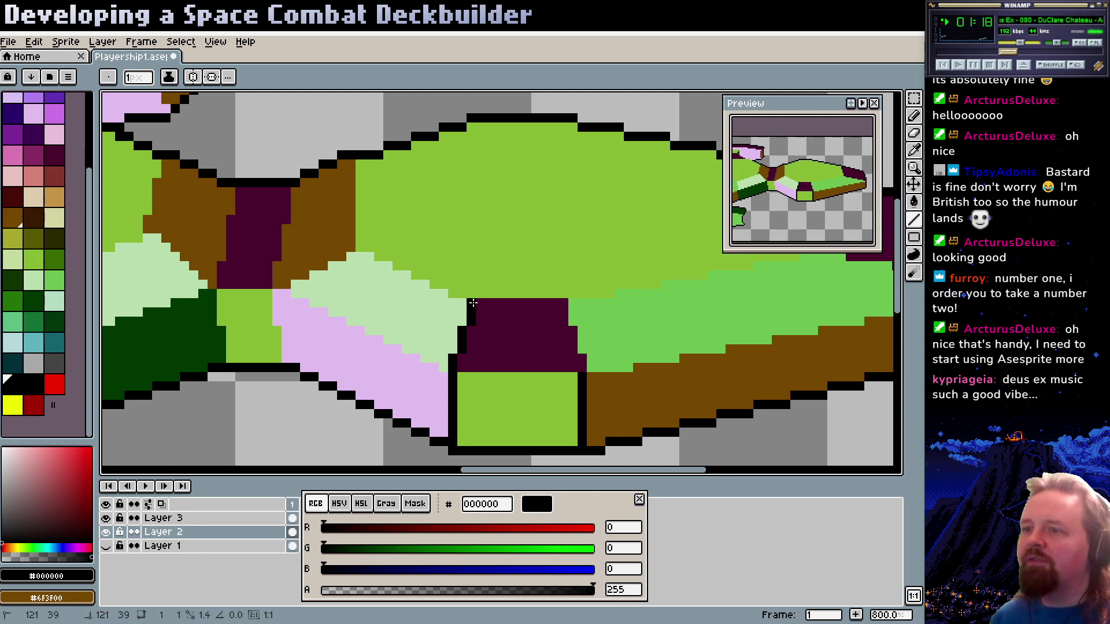
pyautogui.hotkey('ctrl', 'z')
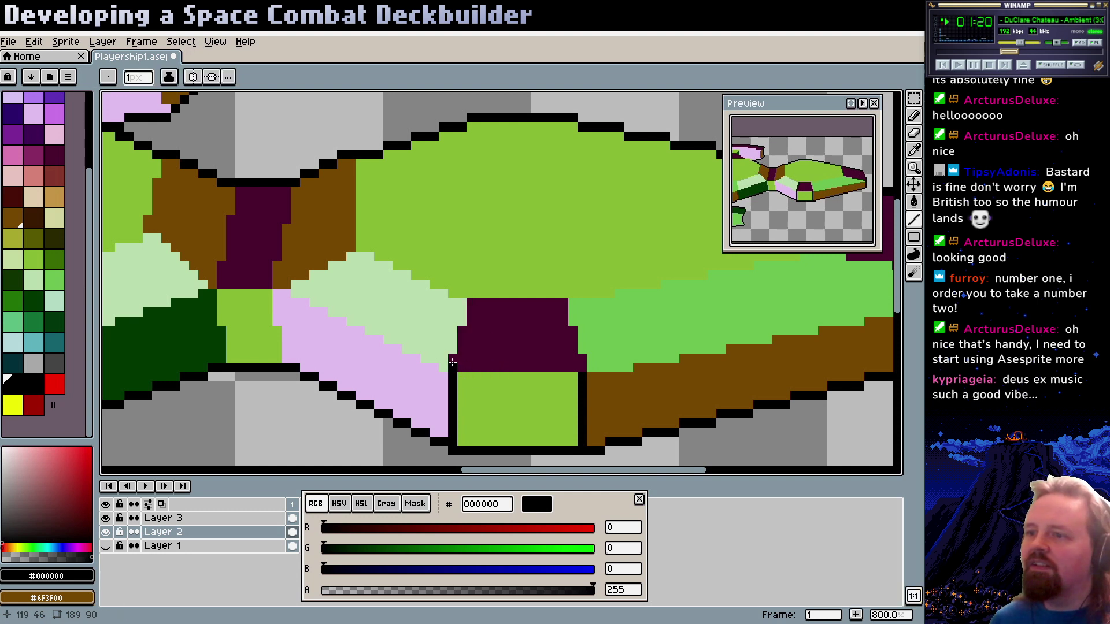
pyautogui.press('p')
pyautogui.click(506, 359)
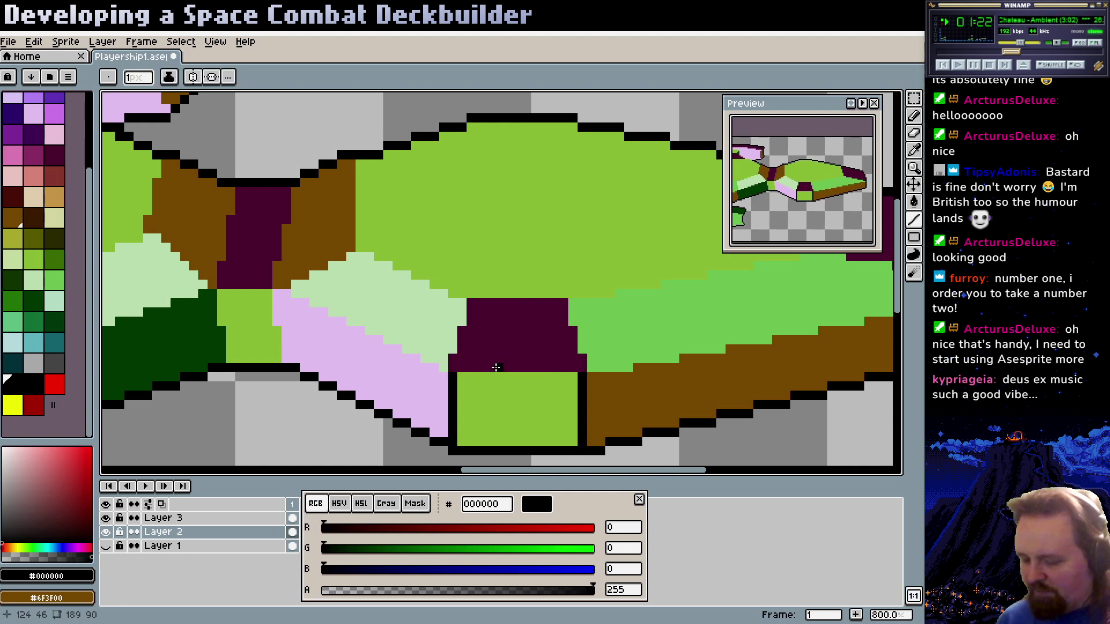
# Outline the front pod's small maroon facet in black with the Pencil along its bottom, sloping sides and top
pyautogui.press('b')
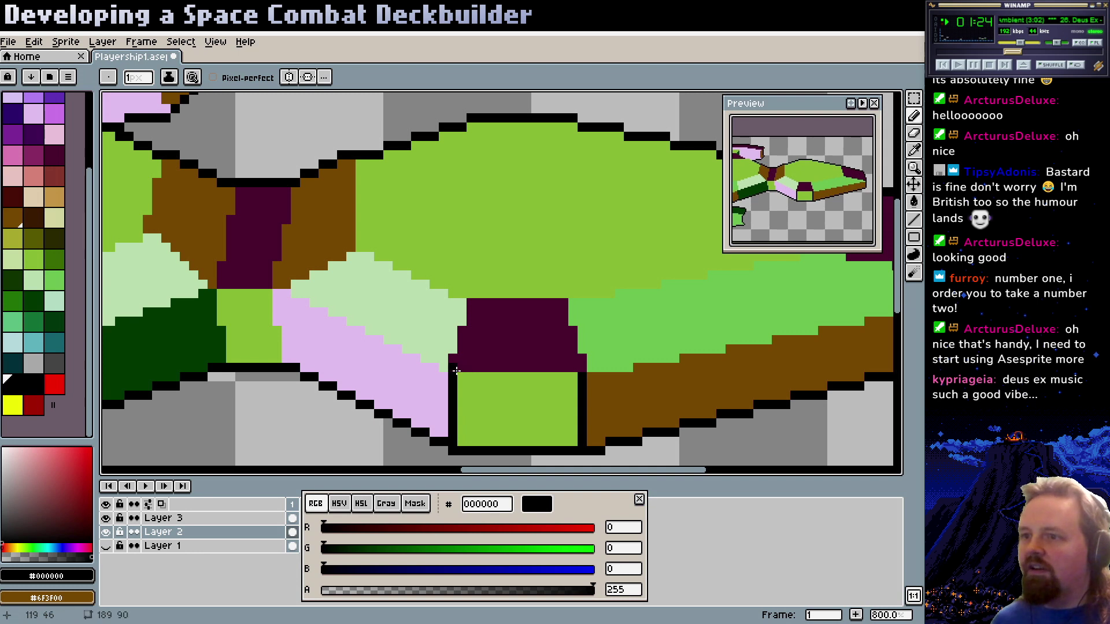
pyautogui.hotkey('ctrl', 'z')
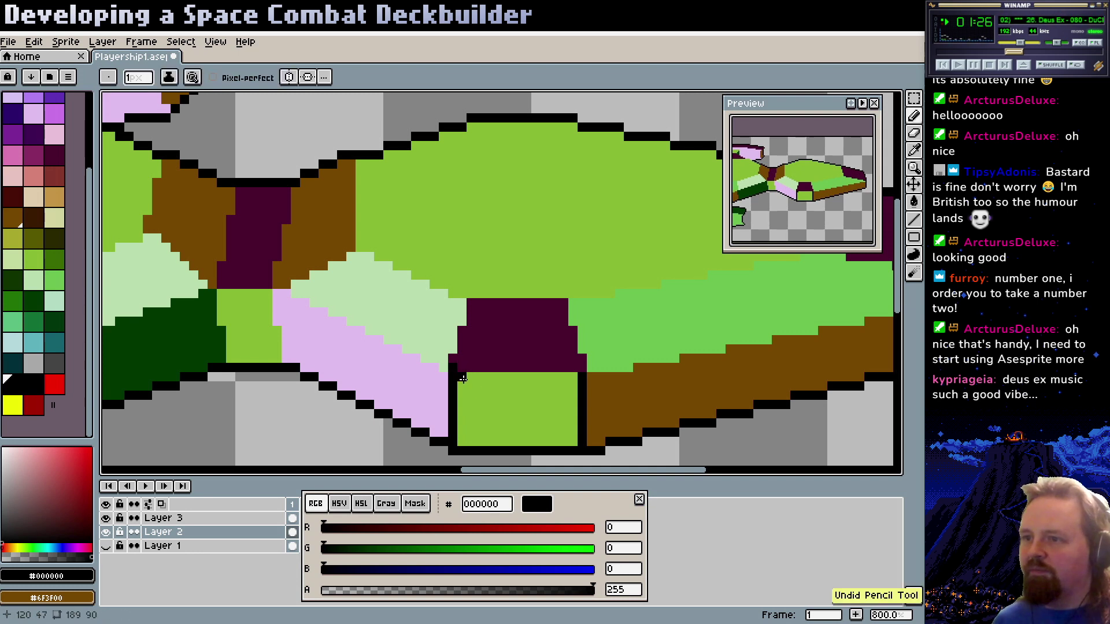
pyautogui.moveTo(461, 378); pyautogui.dragTo(559, 378)
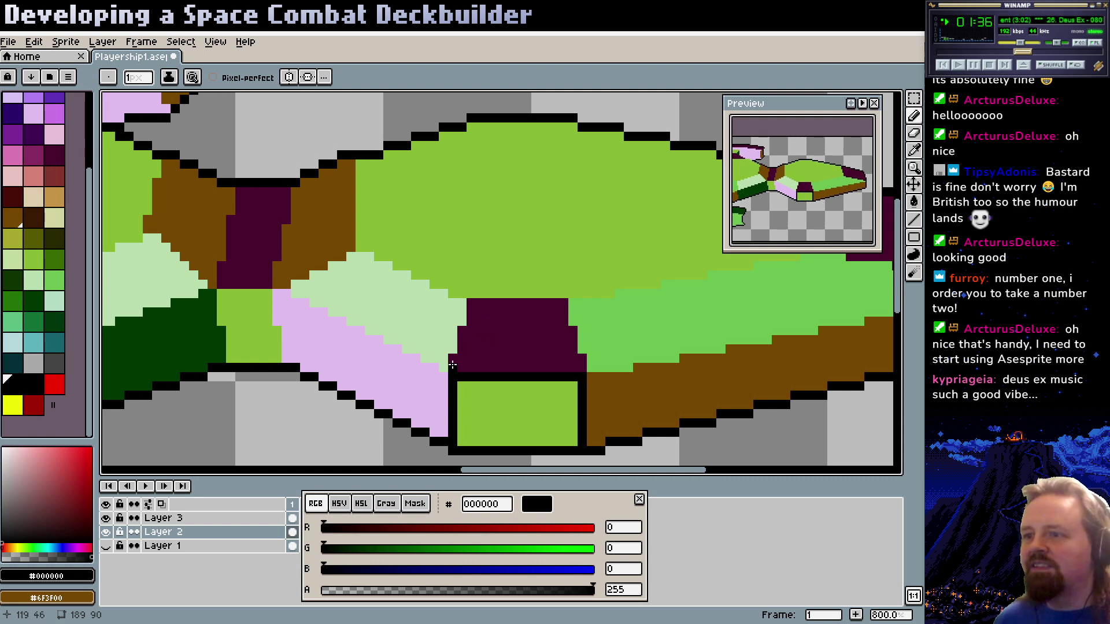
pyautogui.click(461, 335)
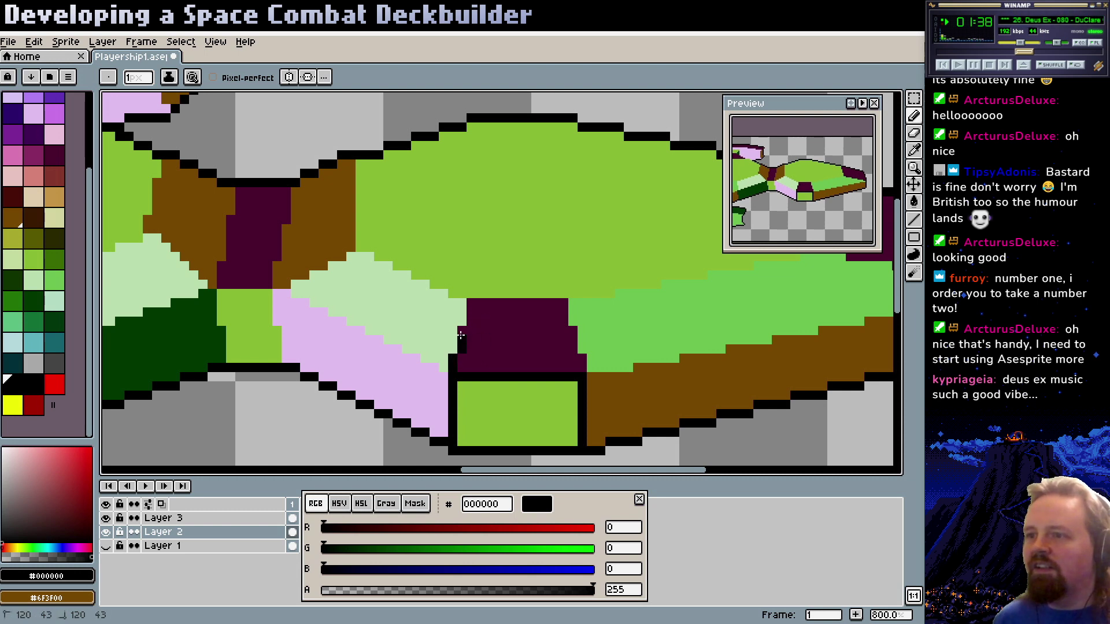
pyautogui.click(469, 312)
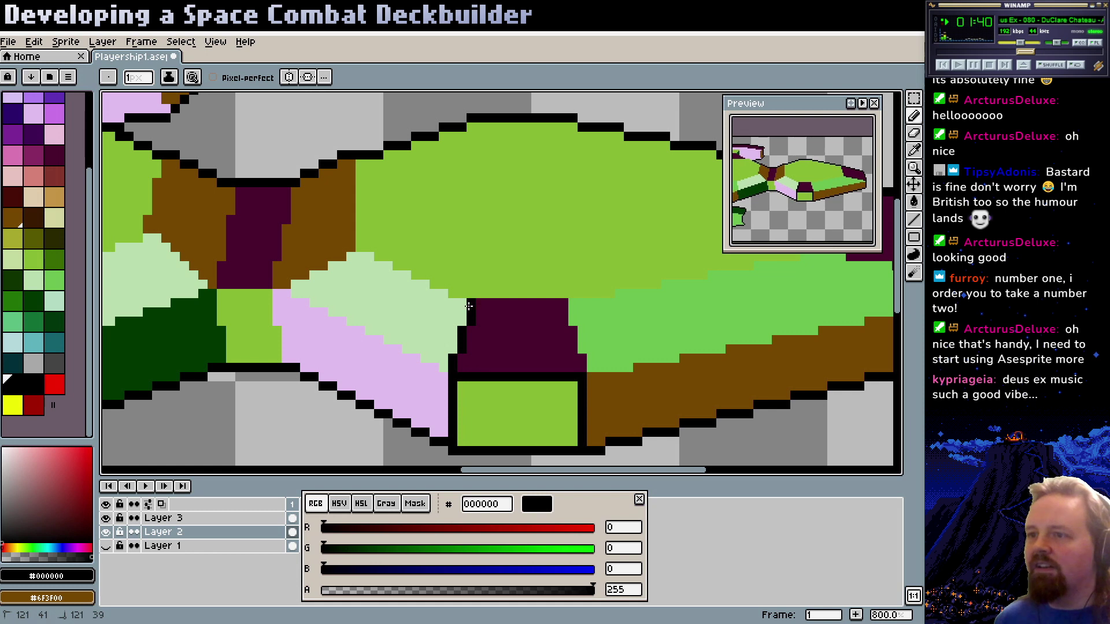
pyautogui.keyDown('shift'); pyautogui.click(517, 304); pyautogui.keyUp('shift')
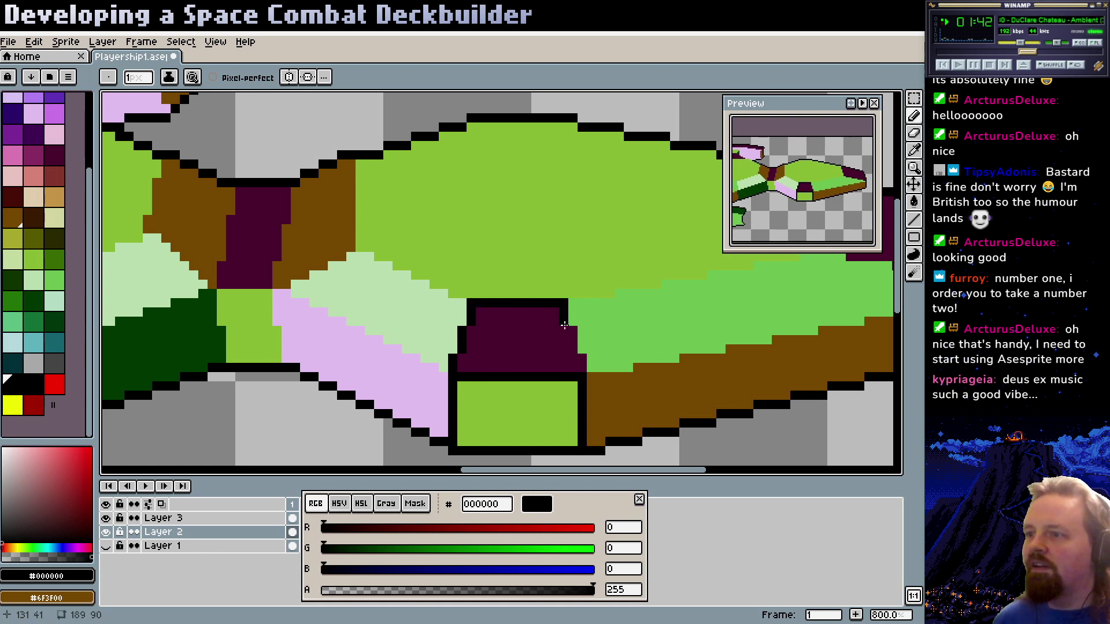
pyautogui.moveTo(570, 336); pyautogui.dragTo(580, 368)
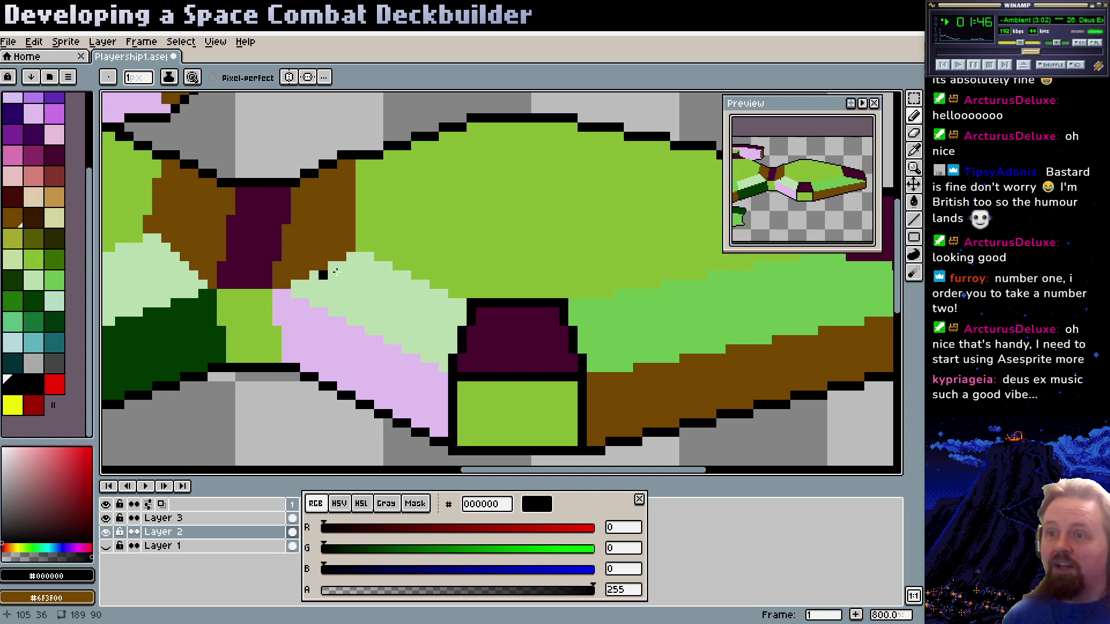
pyautogui.moveTo(453, 313); pyautogui.dragTo(404, 312)
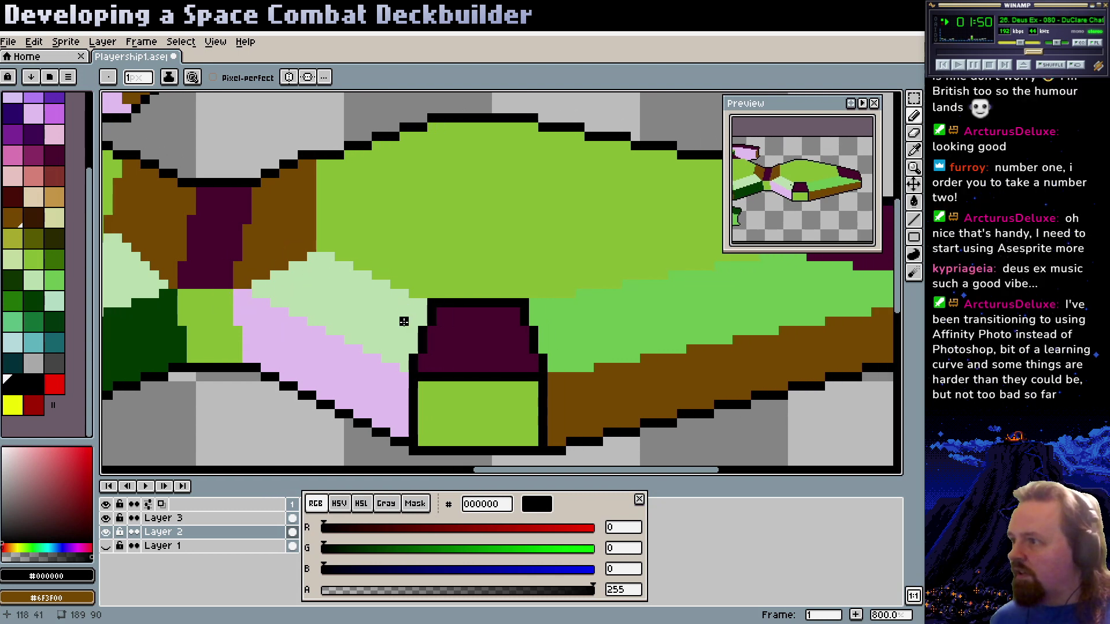
pyautogui.hscroll(-4, 665, 363)
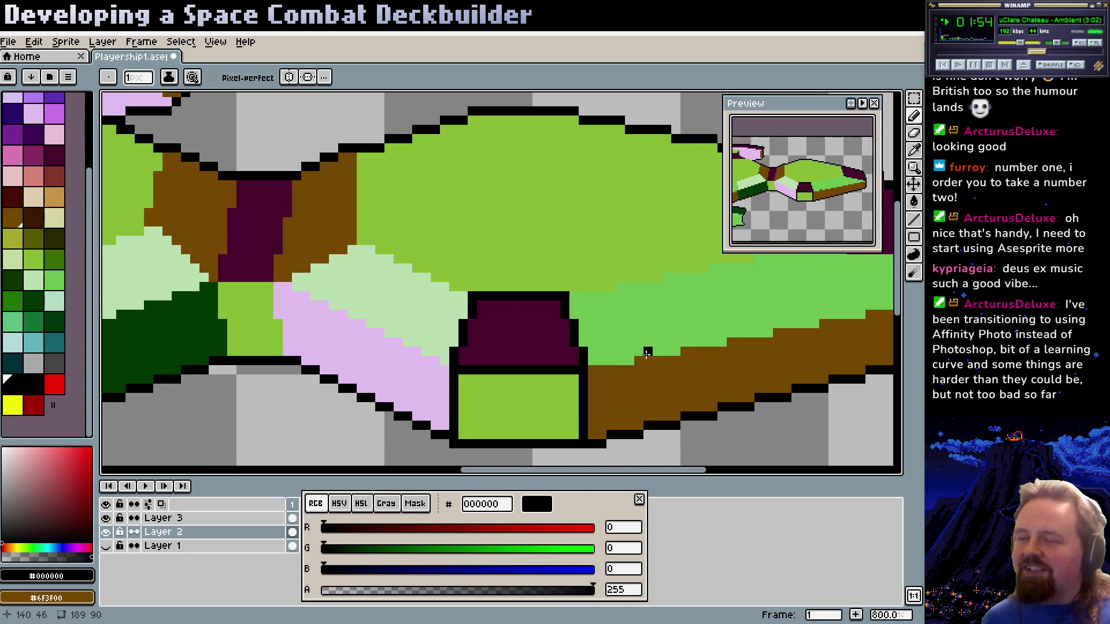
# Draw a stepped black outline along the lower edge of the right brown panel, above the pale green face
pyautogui.hscroll(-2, 630, 359)
pyautogui.scroll(1, 630, 358)
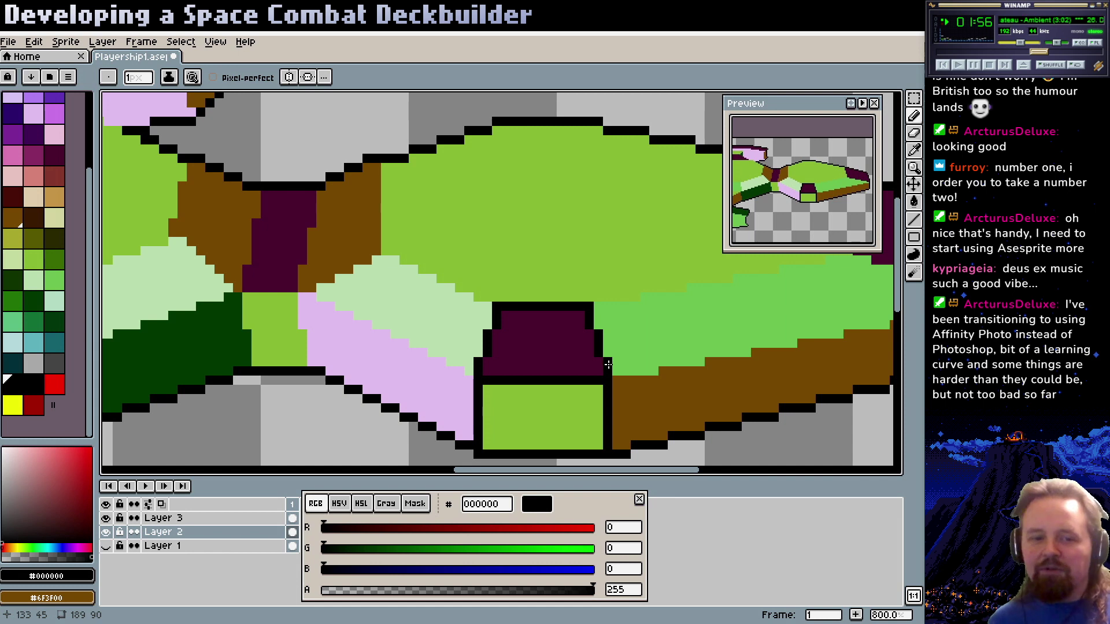
pyautogui.hscroll(-1, 454, 337)
pyautogui.scroll(1, 455, 337)
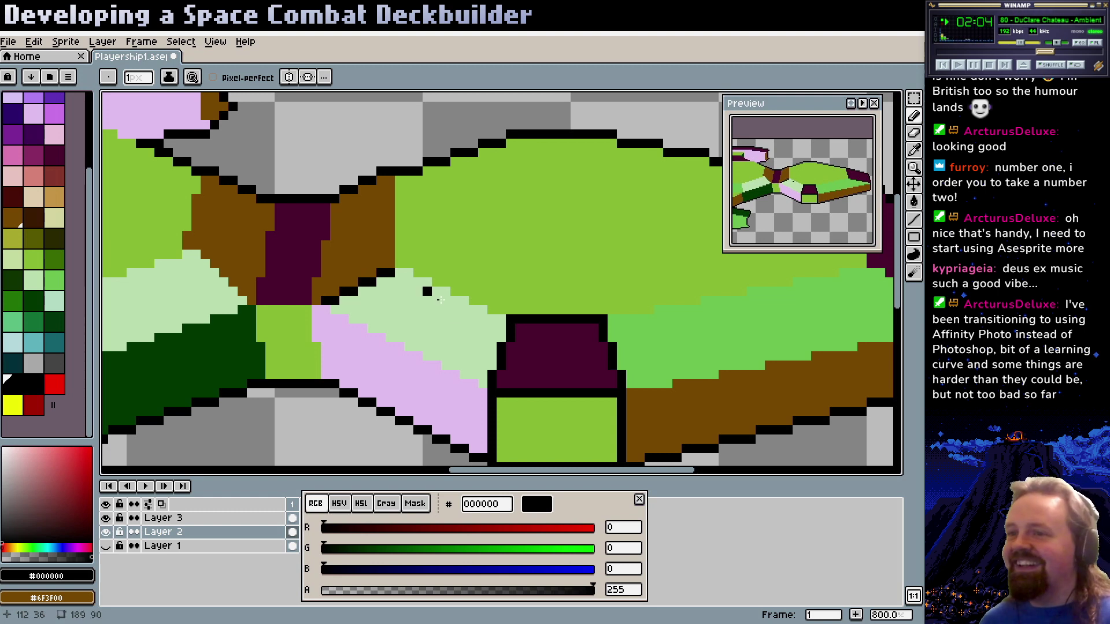
pyautogui.hscroll(1, 421, 318)
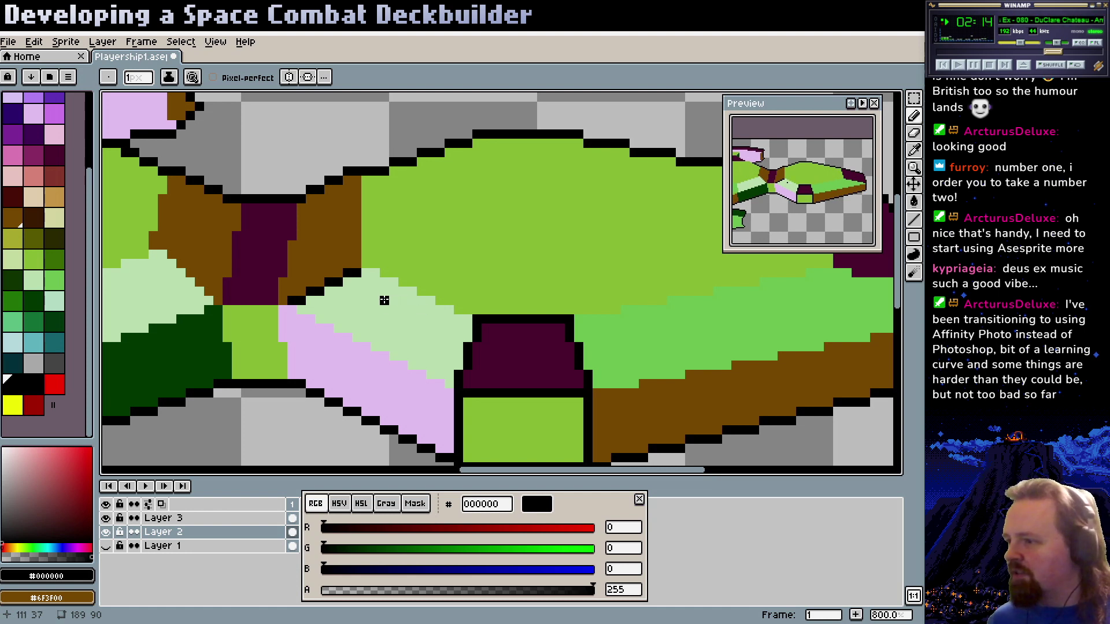
pyautogui.moveTo(384, 300); pyautogui.dragTo(431, 305)
pyautogui.click(415, 277)
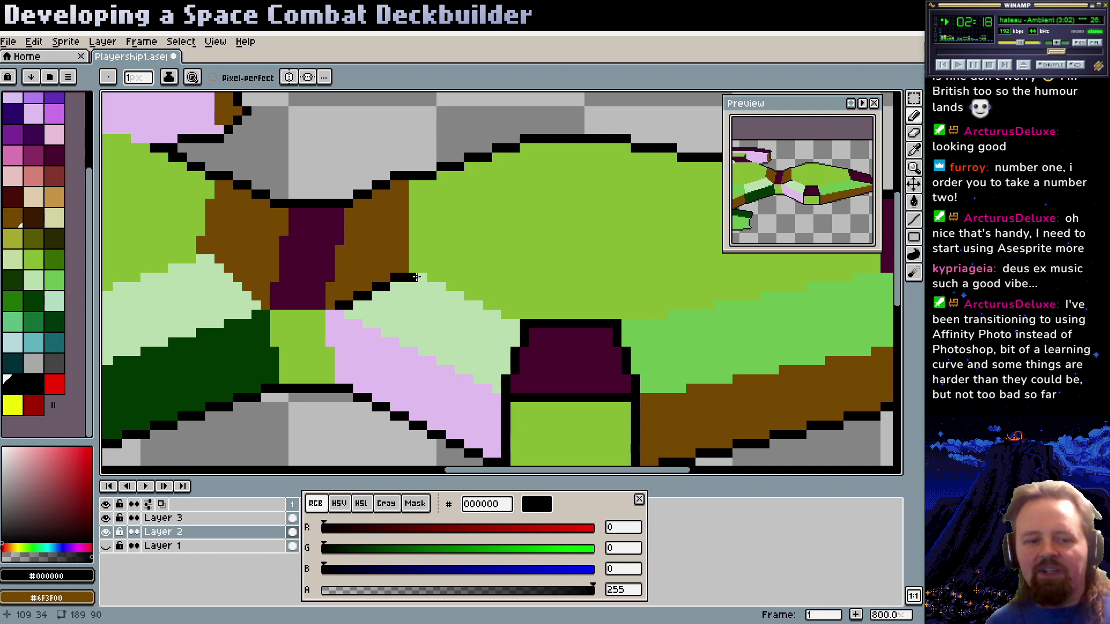
# Try a vertical black line about 10 pixels long between the right brown panel and the large green wing surface
pyautogui.press('l')
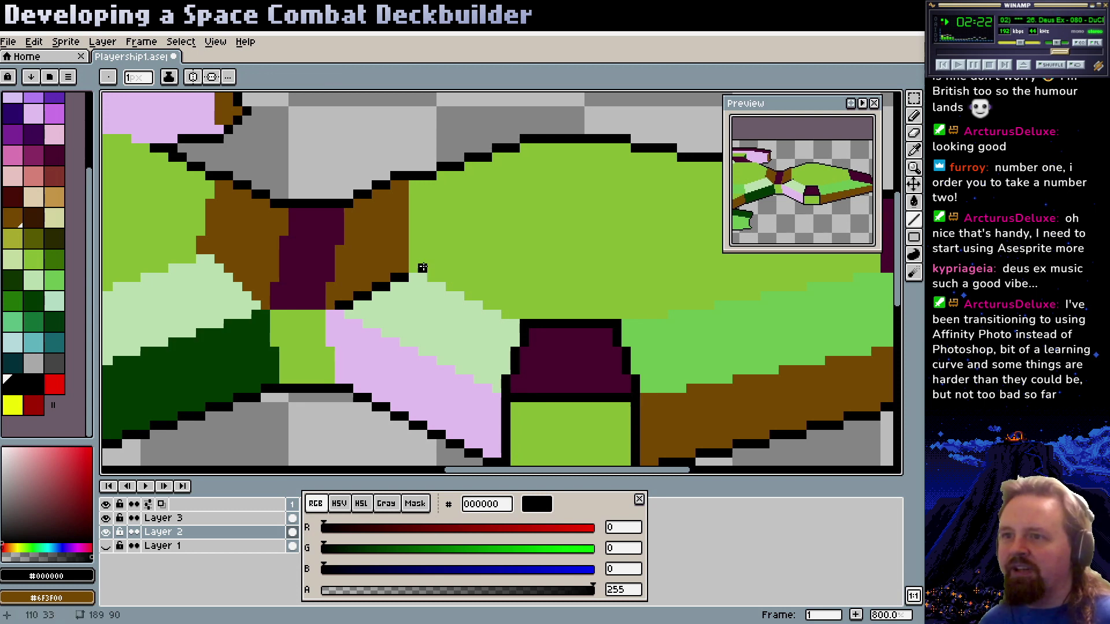
pyautogui.moveTo(412, 267); pyautogui.dragTo(414, 184)
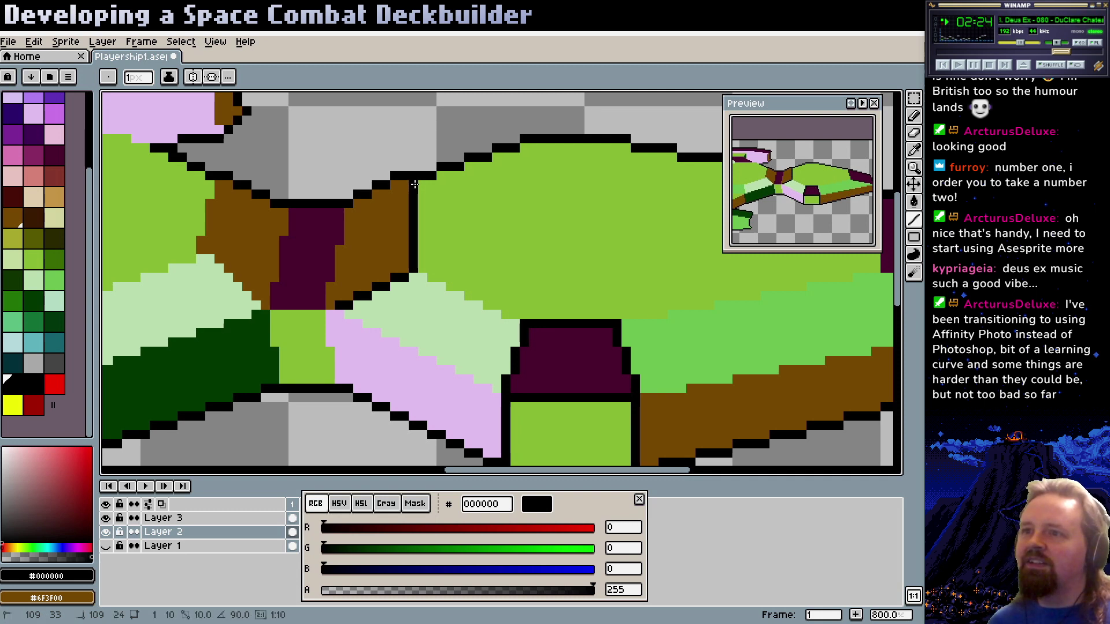
pyautogui.moveTo(484, 241)
pyautogui.mouseDown()
pyautogui.moveTo(465, 289)
pyautogui.moveTo(429, 294)
pyautogui.moveTo(330, 249)
pyautogui.mouseUp()
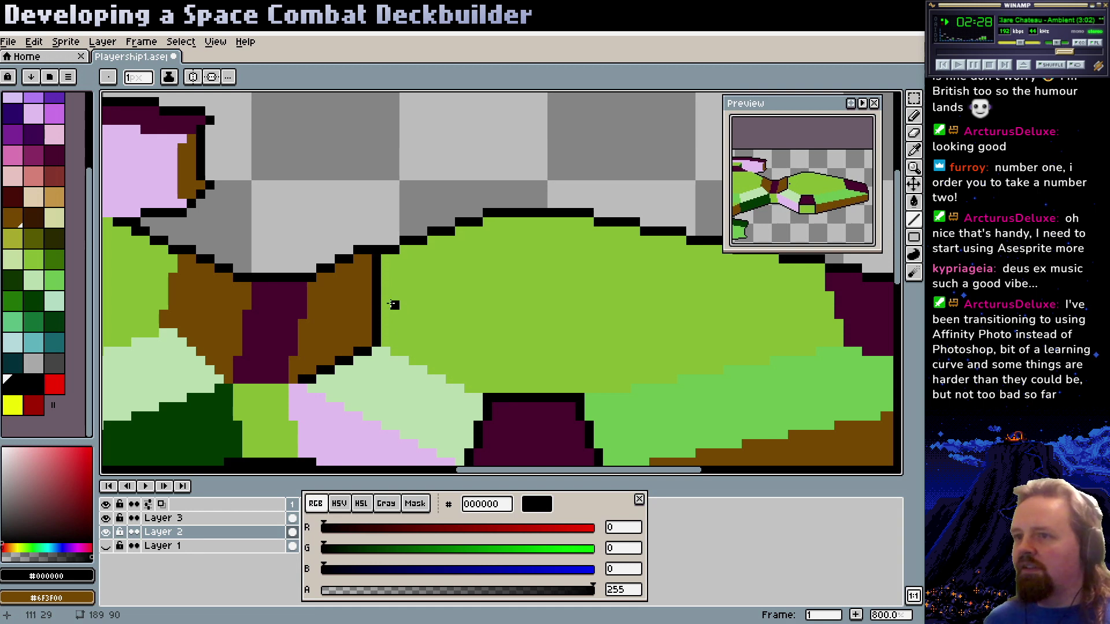
pyautogui.hotkey('ctrl', 'z')
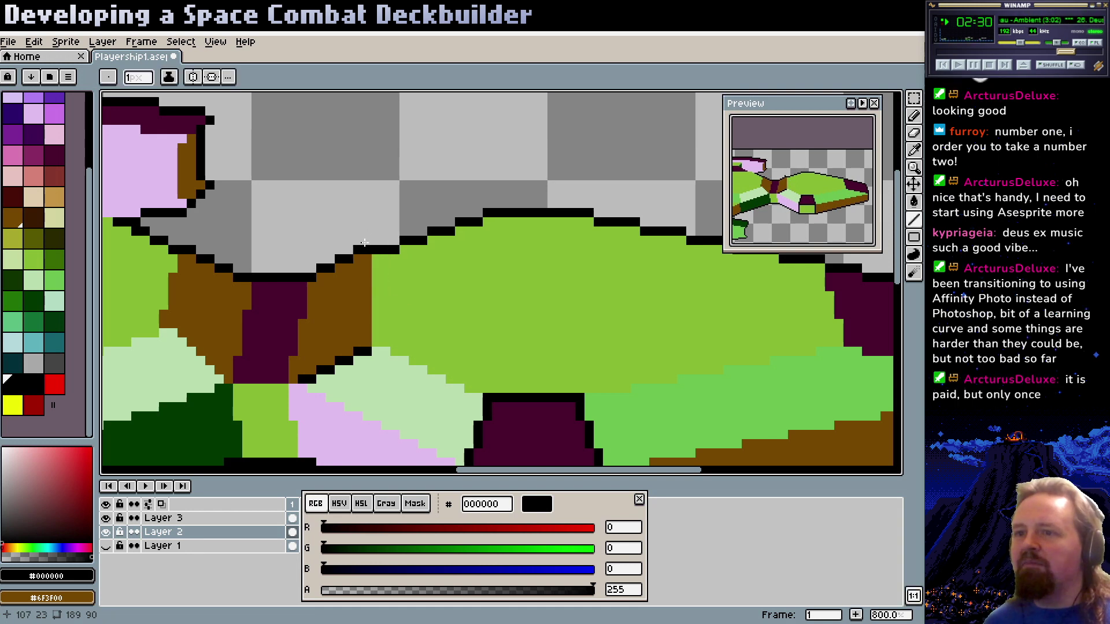
# Toggle Layer 2's visibility off and on to check which artwork it holds
pyautogui.keyDown('alt'); pyautogui.click(374, 225); pyautogui.keyUp('alt')
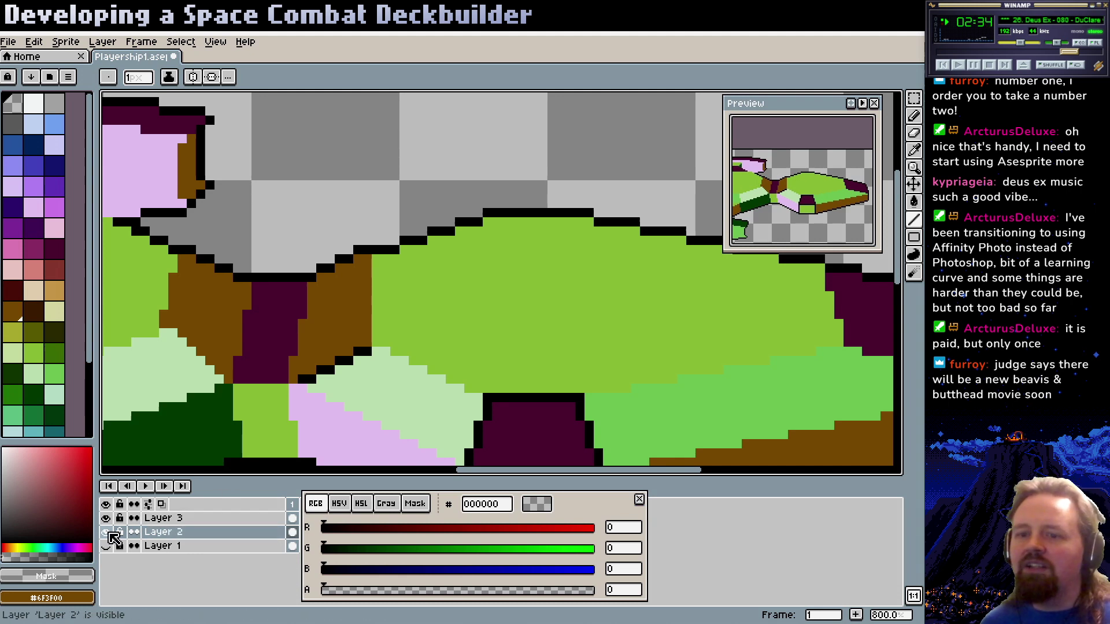
pyautogui.click(106, 532)
pyautogui.click(106, 532)
pyautogui.scroll(-1, 410, 326)
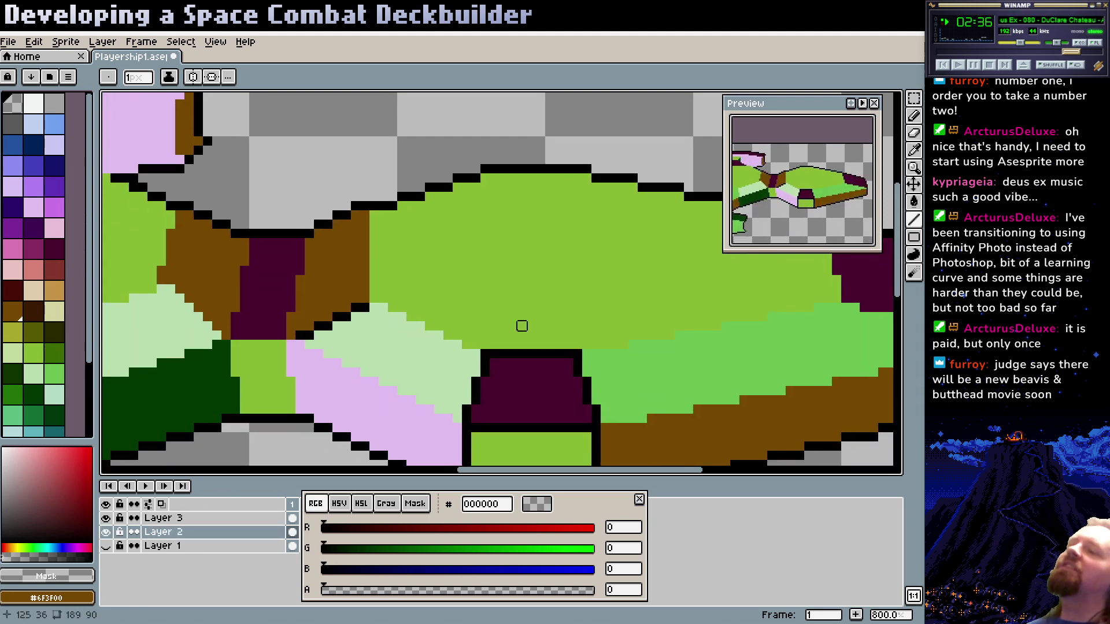
# Select the black outline pixels on Layer 2 with the Magic Wand and move them to the same place on Layer 3
pyautogui.moveTo(913, 99); pyautogui.dragTo(896, 106)
pyautogui.click(485, 363)
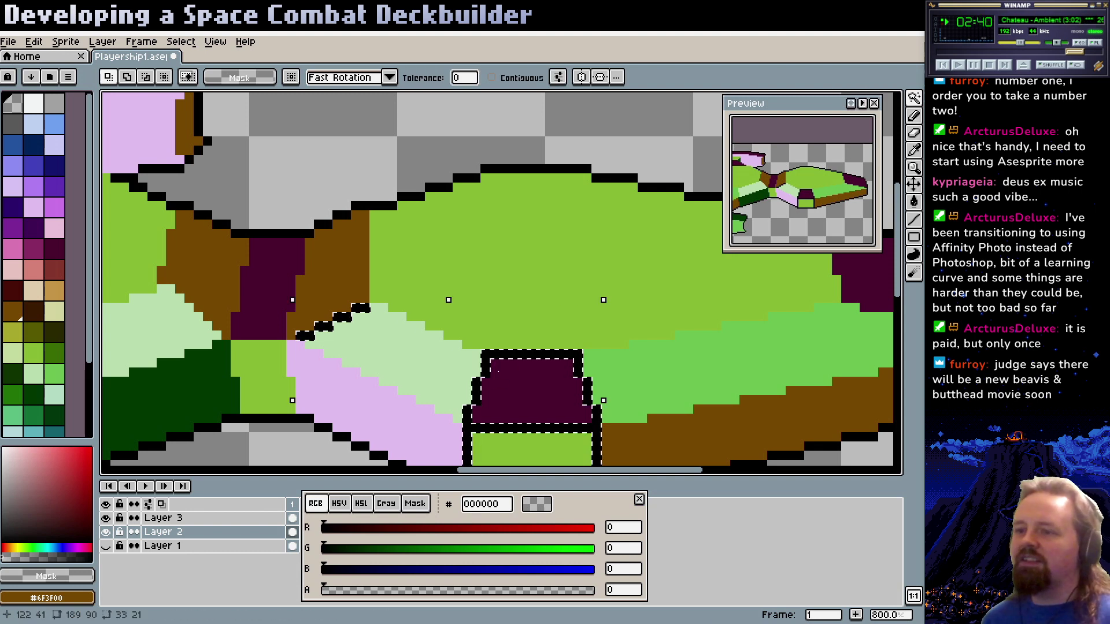
pyautogui.scroll(-3, 469, 359)
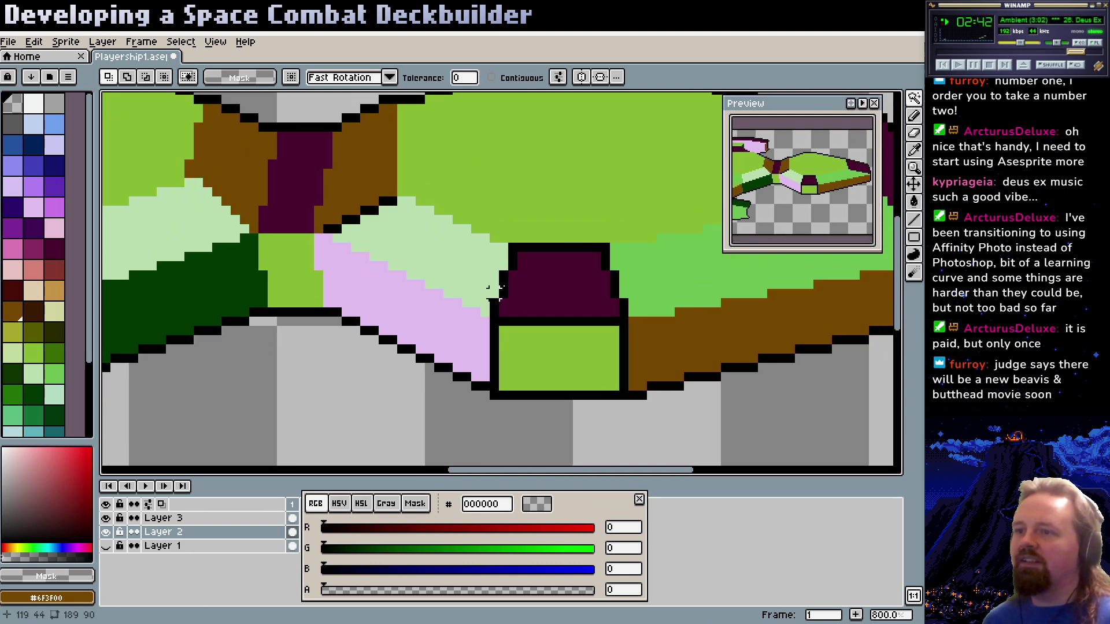
pyautogui.press('Delete')
pyautogui.hotkey('ctrl', 'z')
pyautogui.press('Delete')
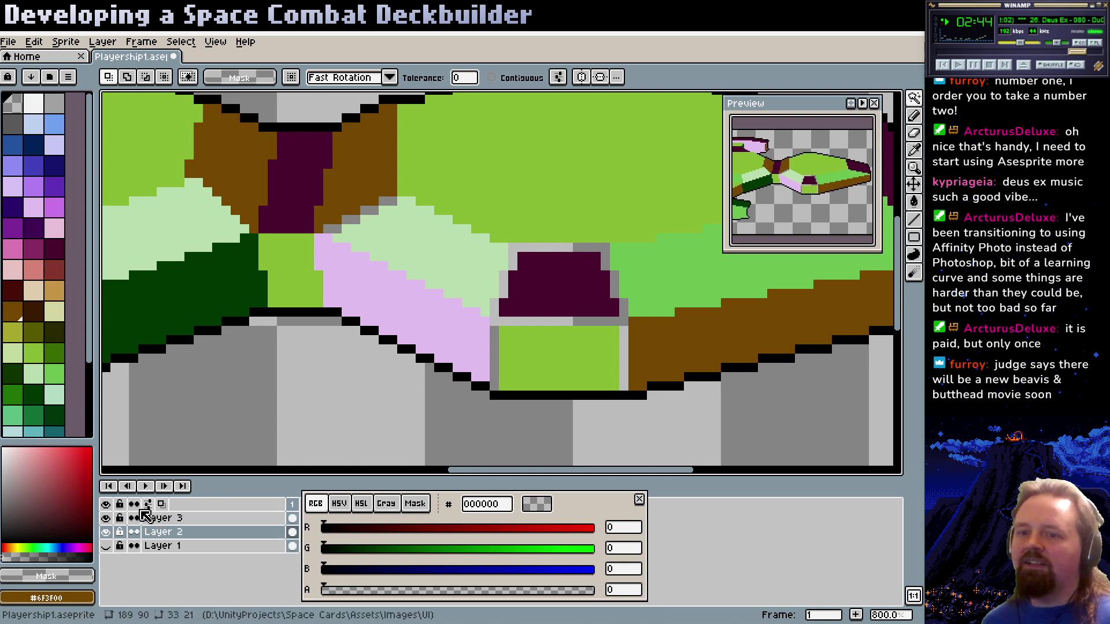
pyautogui.click(168, 519)
pyautogui.hotkey('ctrl', 'v')
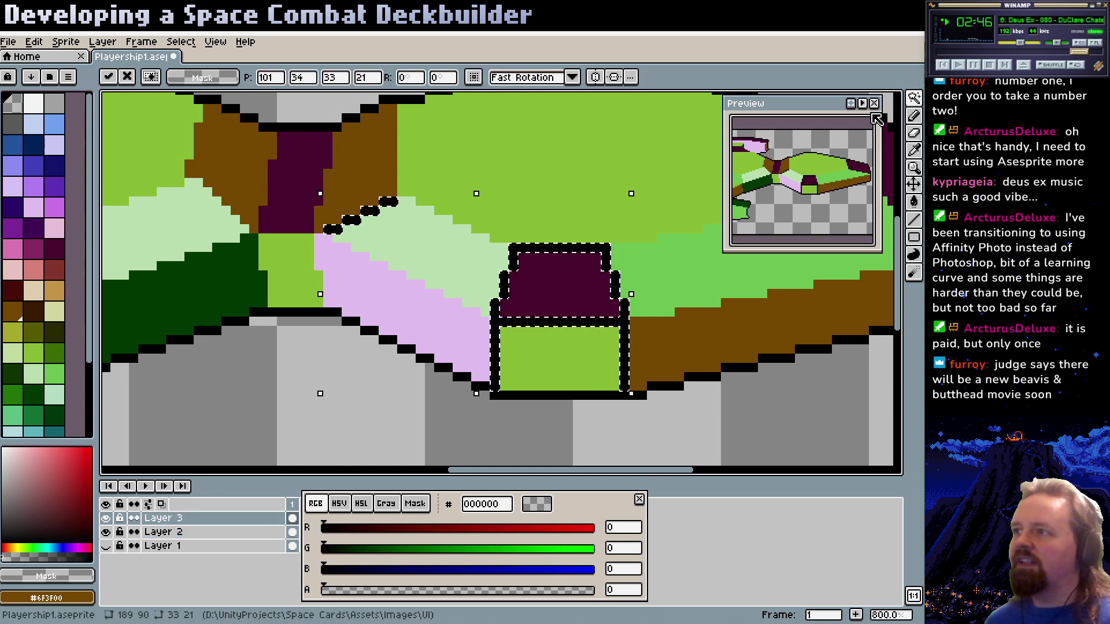
pyautogui.click(914, 99)
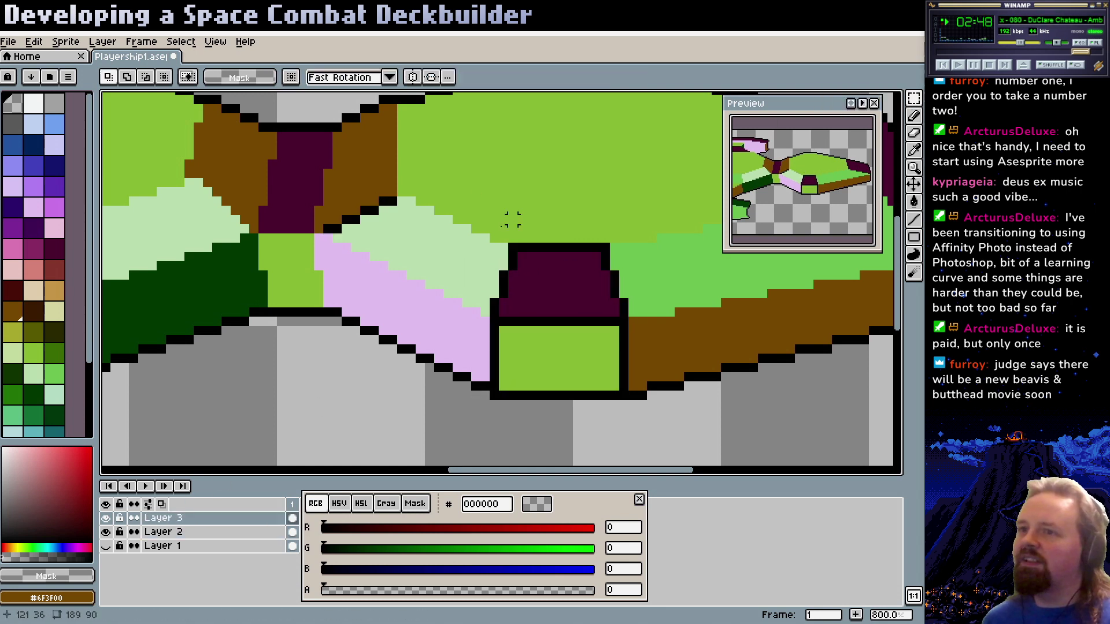
# Erase and redraw the stepped black outline along the upper edge of the right brown panel on Layer 3
pyautogui.scroll(2, 422, 309)
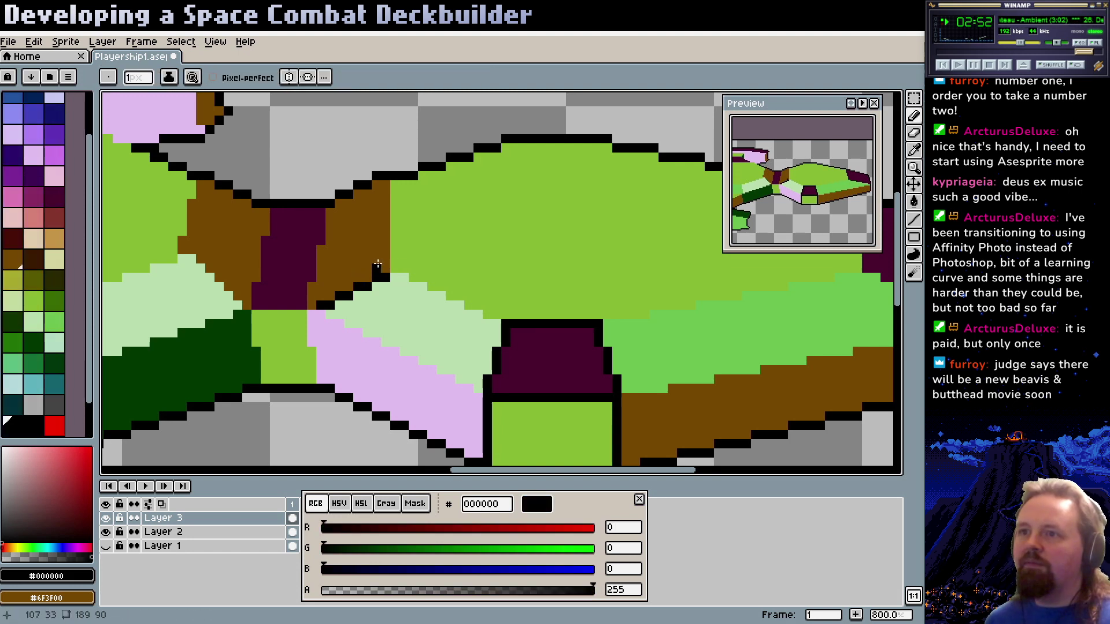
pyautogui.moveTo(367, 204)
pyautogui.mouseDown()
pyautogui.moveTo(379, 245)
pyautogui.moveTo(407, 256)
pyautogui.moveTo(404, 231)
pyautogui.moveTo(366, 247)
pyautogui.mouseUp()
pyautogui.keyDown('alt'); pyautogui.click(362, 253); pyautogui.keyUp('alt')
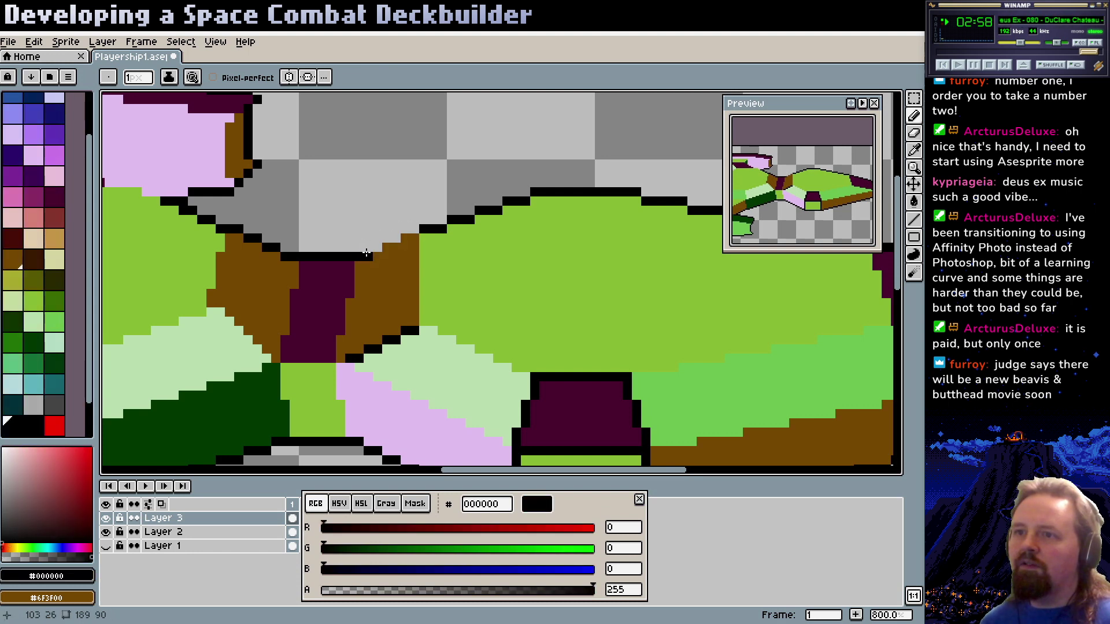
pyautogui.keyDown('alt'); pyautogui.click(375, 249); pyautogui.keyUp('alt')
pyautogui.click(372, 249)
pyautogui.keyDown('alt'); pyautogui.click(423, 229); pyautogui.keyUp('alt')
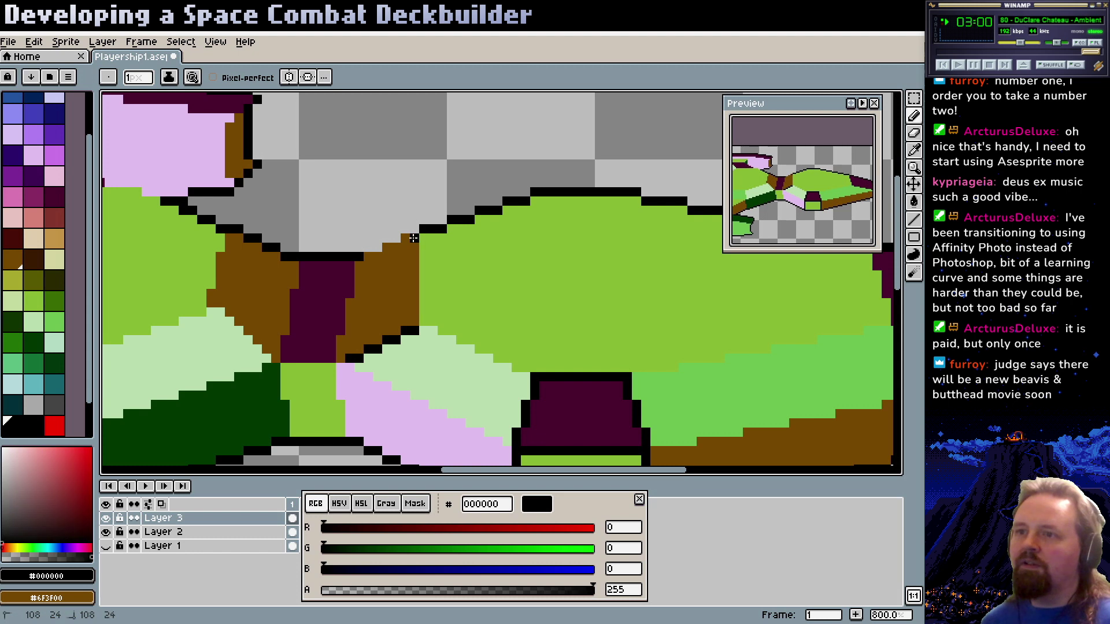
pyautogui.click(408, 238)
pyautogui.click(398, 248)
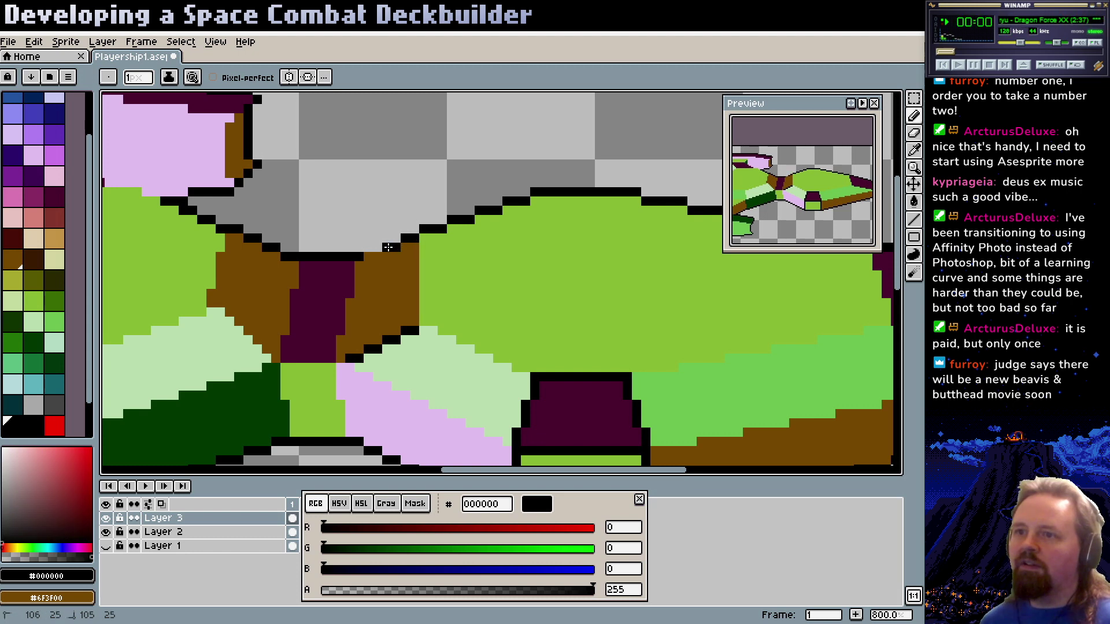
pyautogui.click(371, 256)
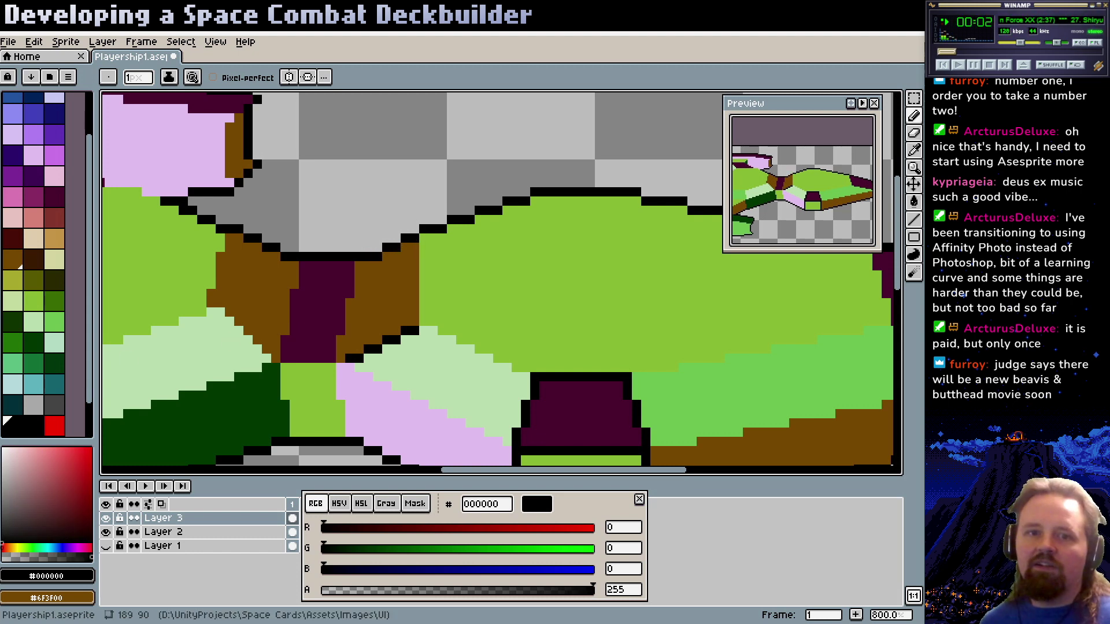
# Erase the horizontal black outline above the central dark maroon strip and redraw it one pixel lower
pyautogui.keyDown('alt'); pyautogui.click(347, 221); pyautogui.keyUp('alt')
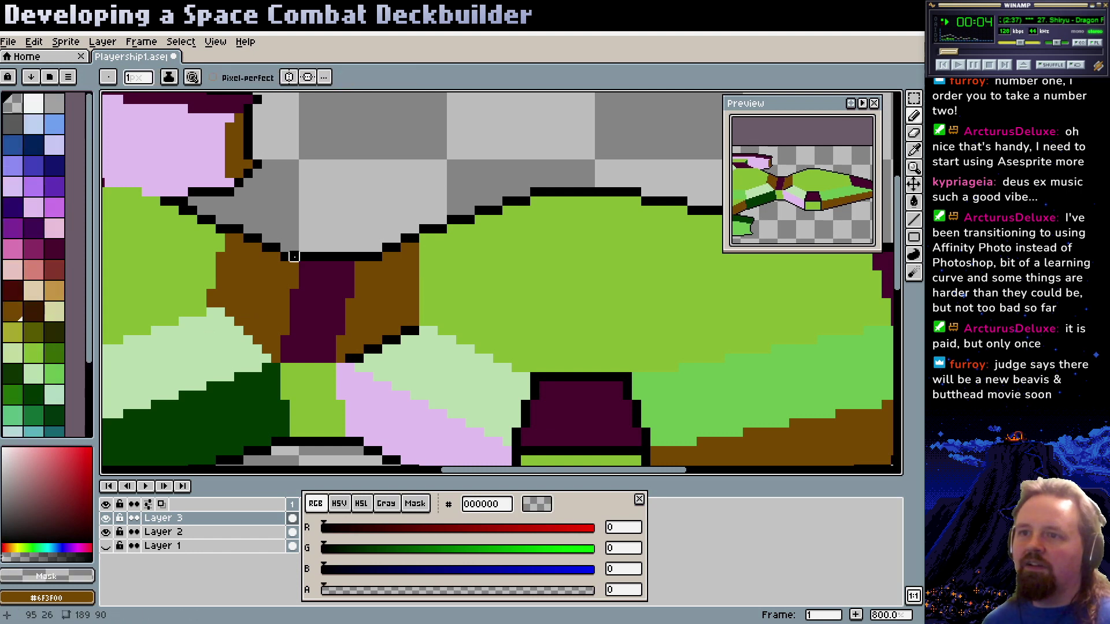
pyautogui.moveTo(304, 256); pyautogui.dragTo(349, 256)
pyautogui.keyDown('alt'); pyautogui.click(359, 256); pyautogui.keyUp('alt')
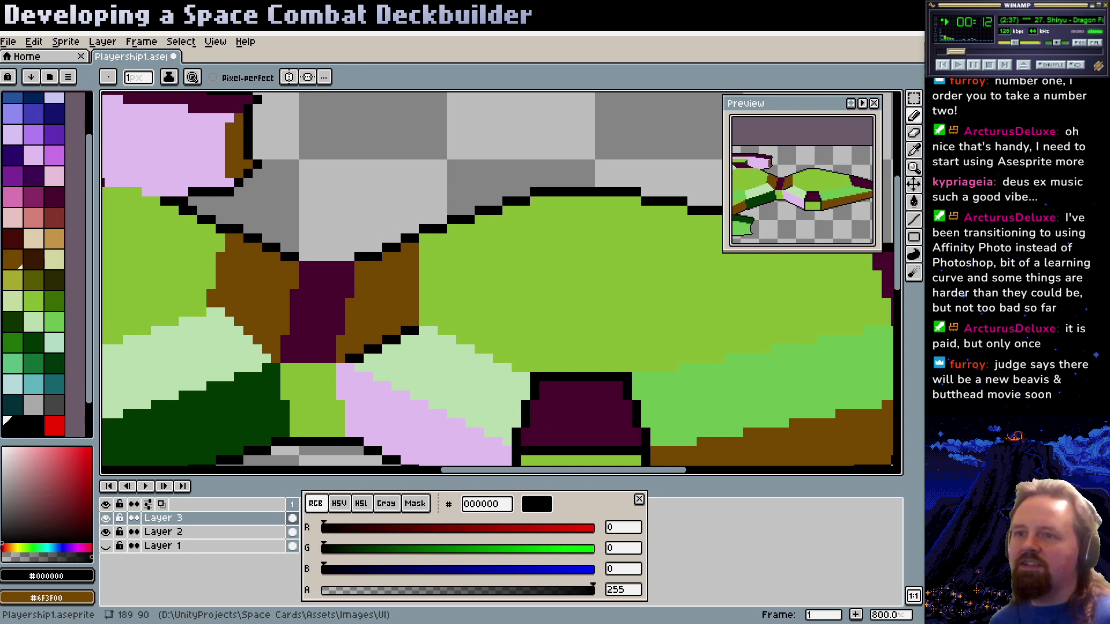
pyautogui.moveTo(362, 249); pyautogui.dragTo(364, 255)
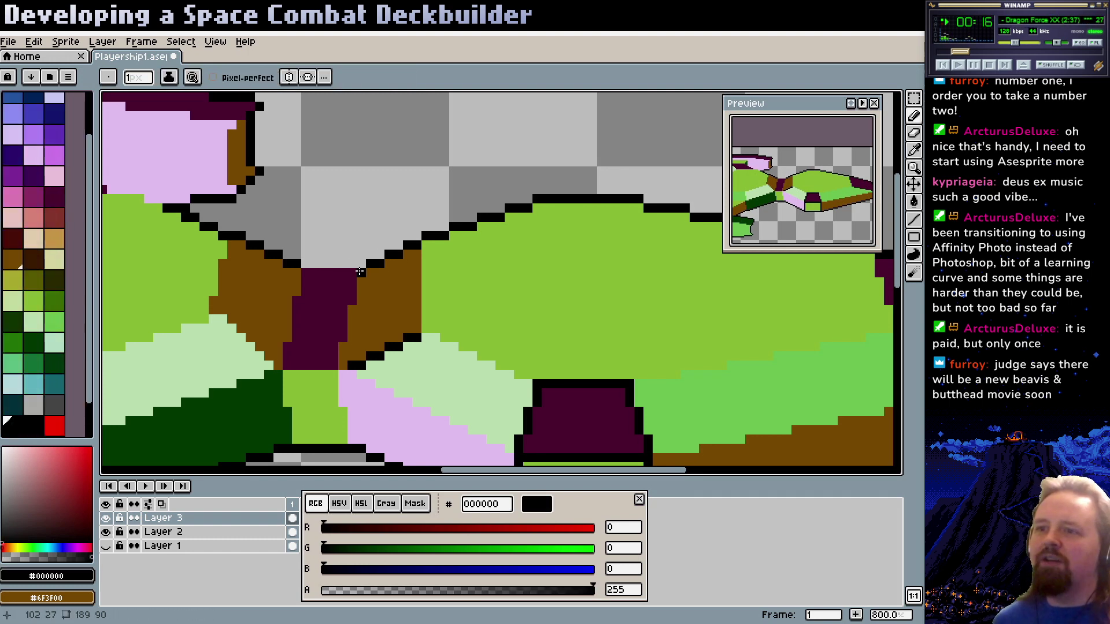
pyautogui.moveTo(361, 271)
pyautogui.mouseDown()
pyautogui.moveTo(304, 271)
pyautogui.moveTo(348, 216)
pyautogui.mouseUp()
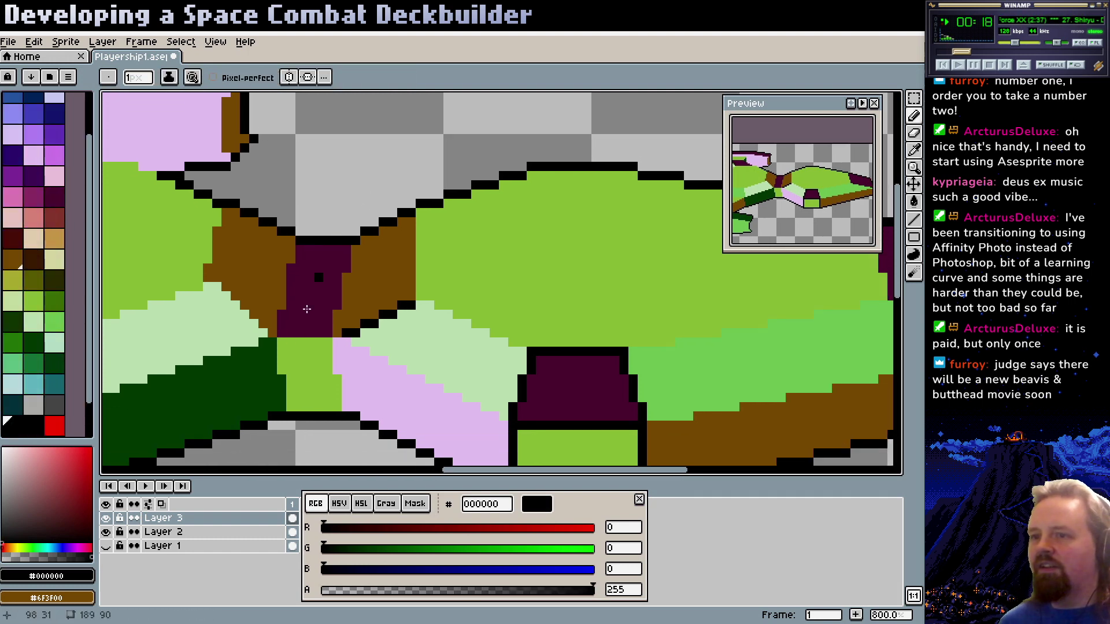
# Draw a horizontal black line along the bottom edge of the central dark maroon strip
pyautogui.click(347, 342)
pyautogui.click(337, 338)
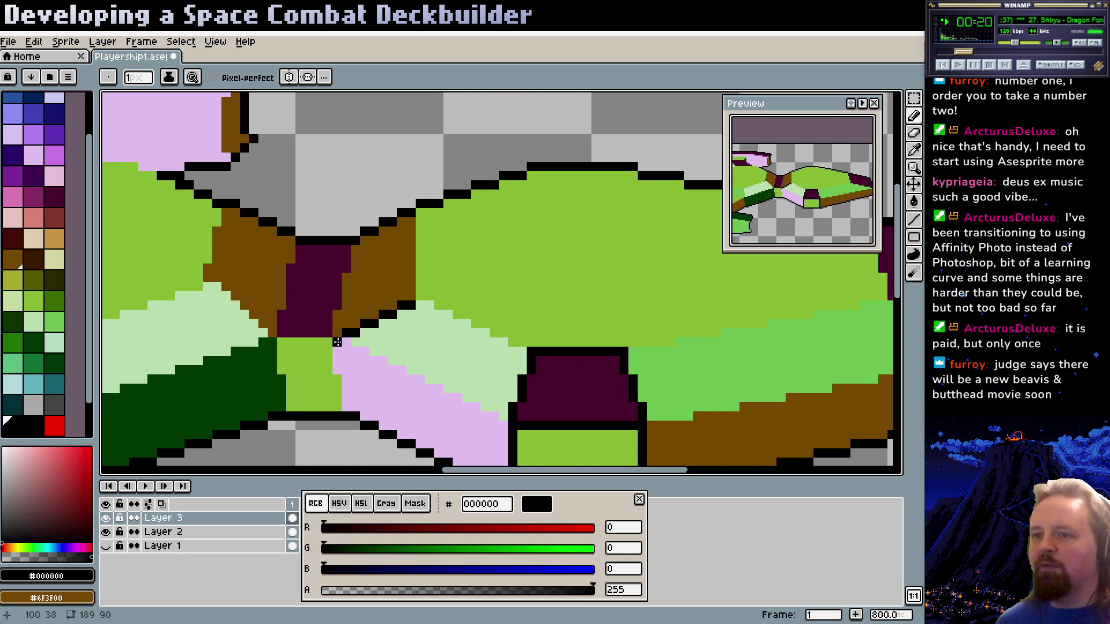
pyautogui.moveTo(337, 342); pyautogui.dragTo(277, 342)
pyautogui.moveTo(343, 276); pyautogui.dragTo(346, 298)
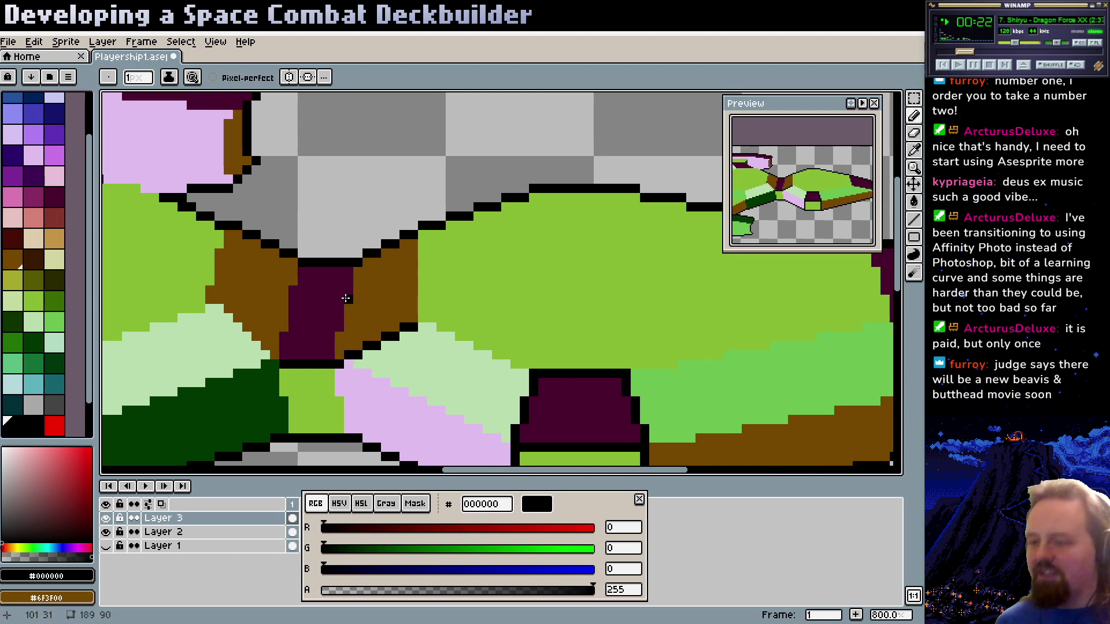
# Outline the left and right edges of the central dark maroon strip with slanted straight black lines
pyautogui.press('shift')
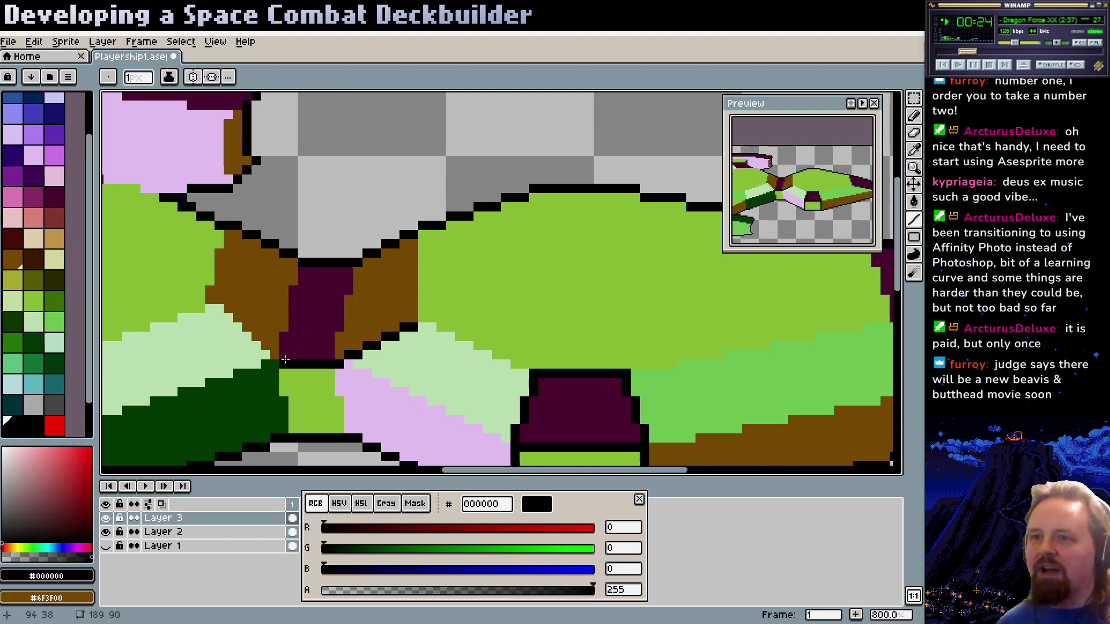
pyautogui.keyDown('shift'); pyautogui.click(302, 269); pyautogui.keyUp('shift')
pyautogui.moveTo(359, 297); pyautogui.dragTo(345, 306)
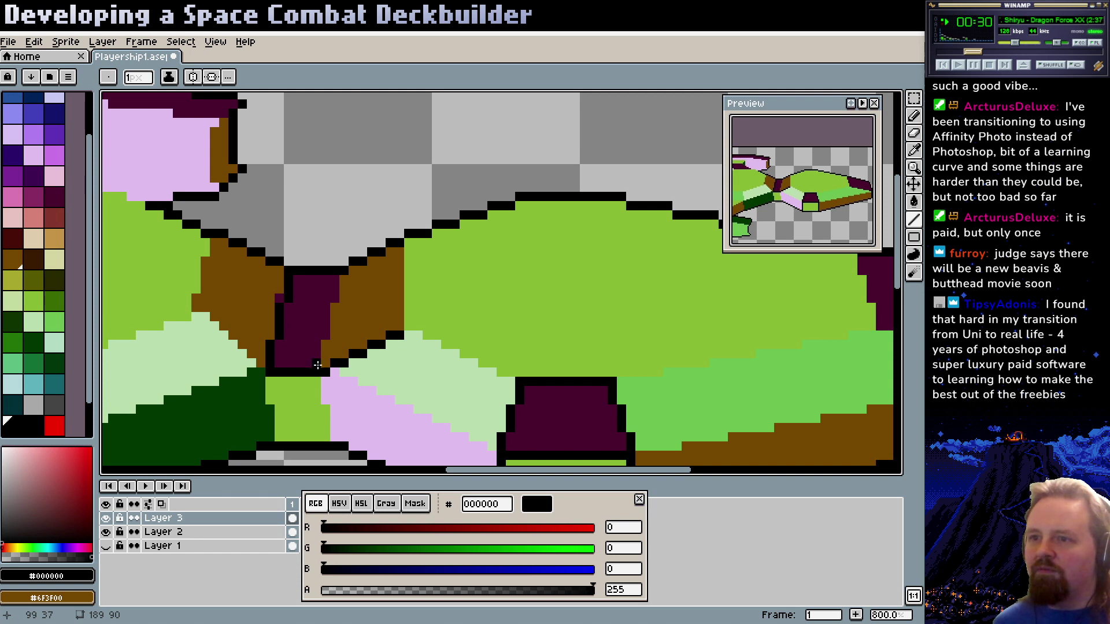
pyautogui.click(318, 364)
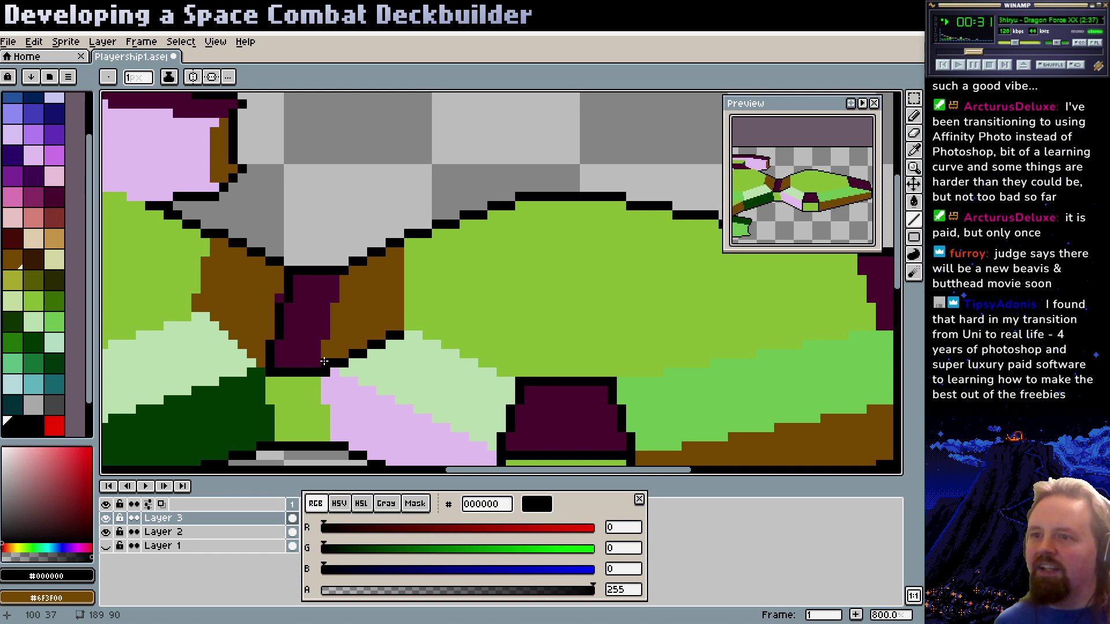
pyautogui.keyDown('shift'); pyautogui.click(344, 275); pyautogui.keyUp('shift')
pyautogui.moveTo(399, 323); pyautogui.dragTo(359, 354)
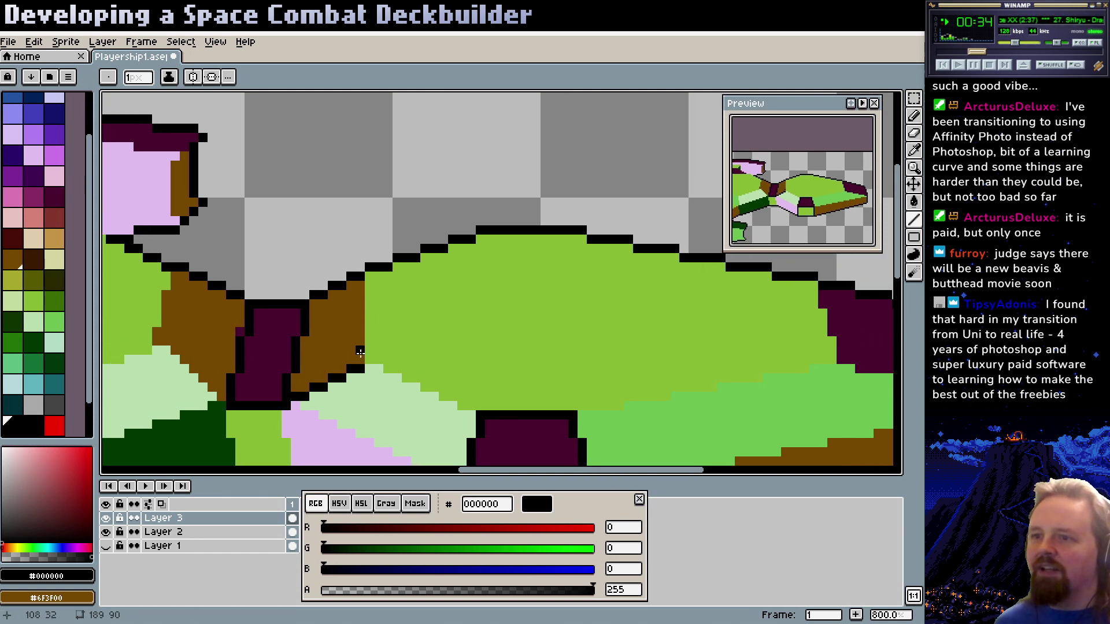
# Try a slanted black line about 10 pixels tall along the boundary between the right brown panel and the green wing
pyautogui.click(360, 353)
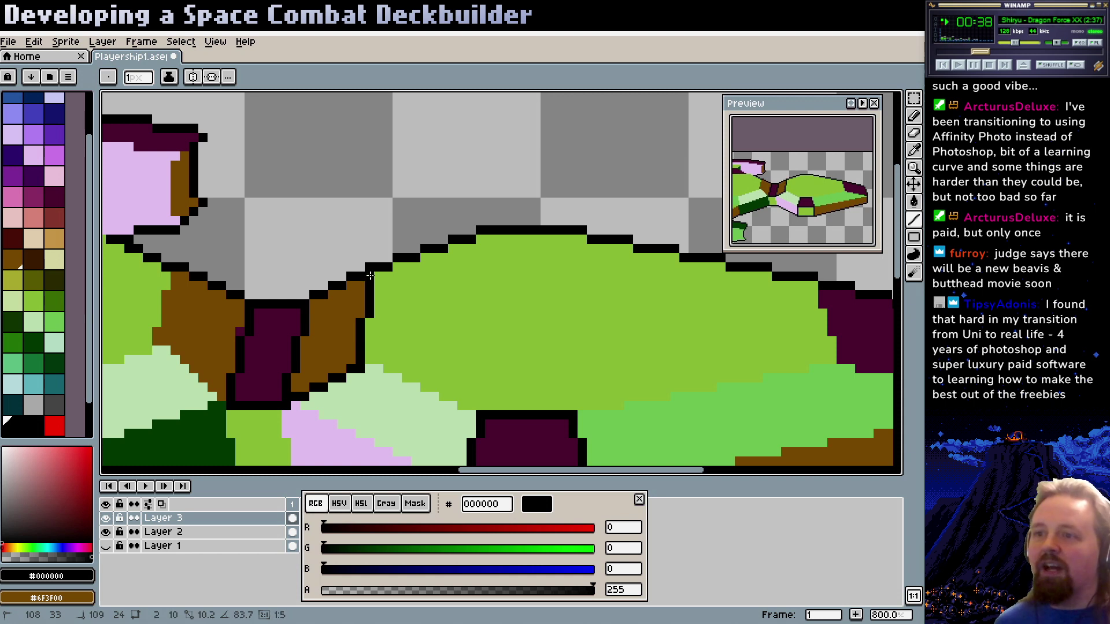
pyautogui.keyDown('shift'); pyautogui.click(365, 277); pyautogui.keyUp('shift')
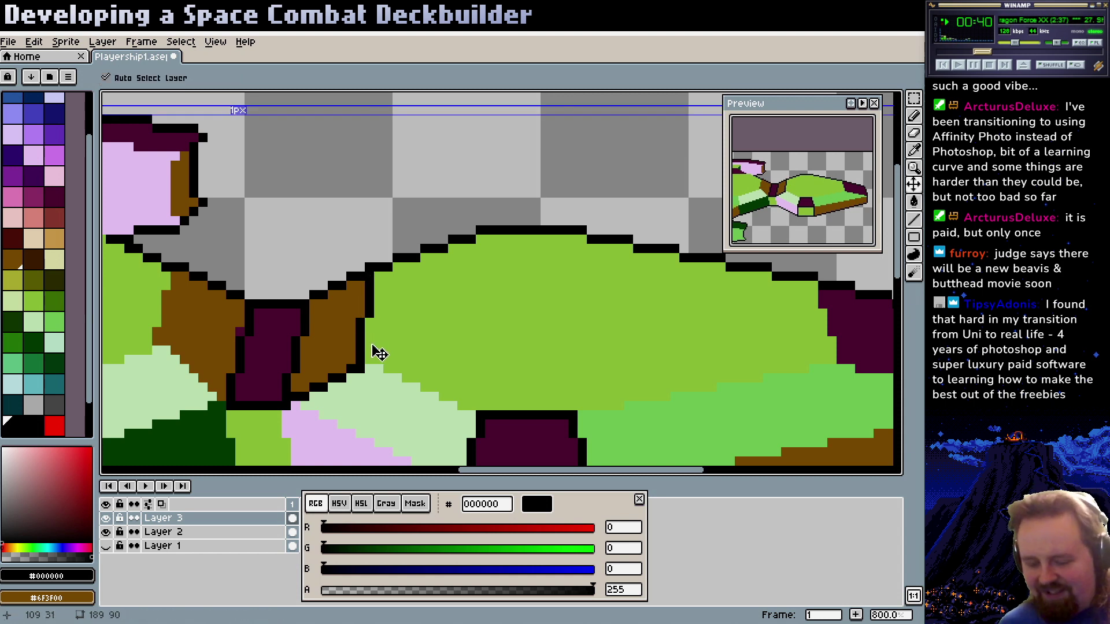
pyautogui.hotkey('ctrl', 'z')
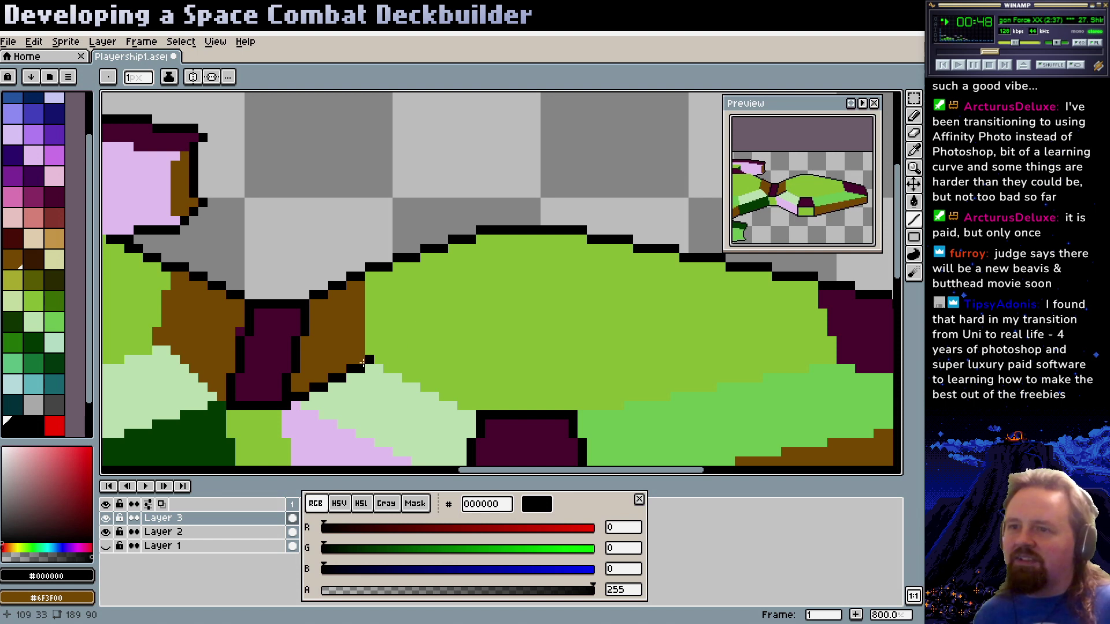
# Draw a steep slanted black line along the boundary between the right brown panel and the green wing
pyautogui.keyDown('alt'); pyautogui.click(369, 248); pyautogui.keyUp('alt')
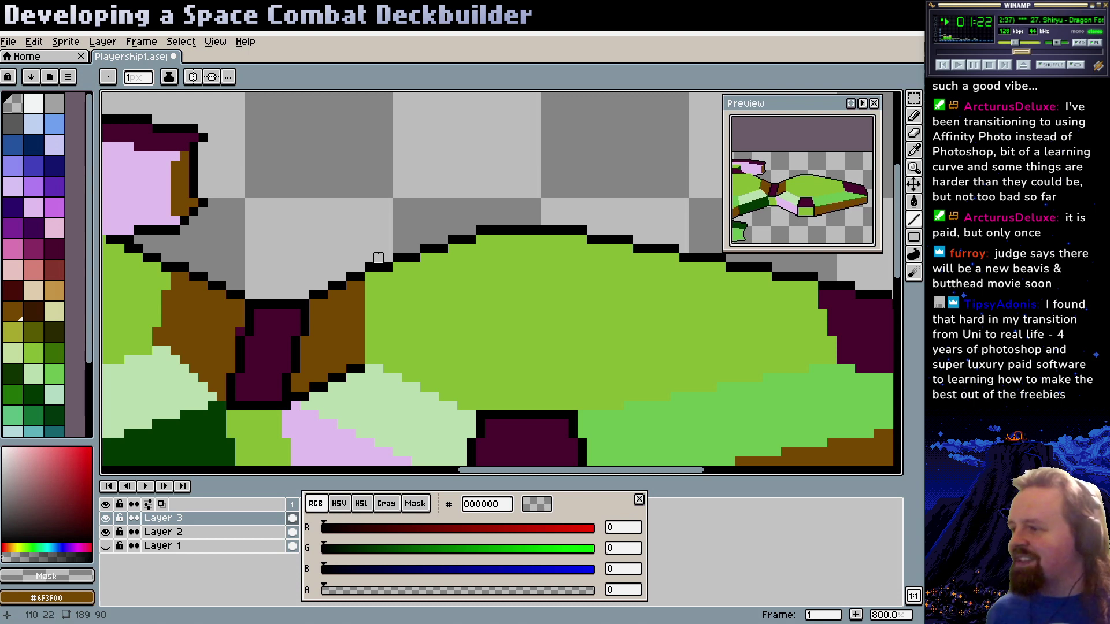
pyautogui.scroll(-2, 347, 266)
pyautogui.hscroll(-2, 347, 266)
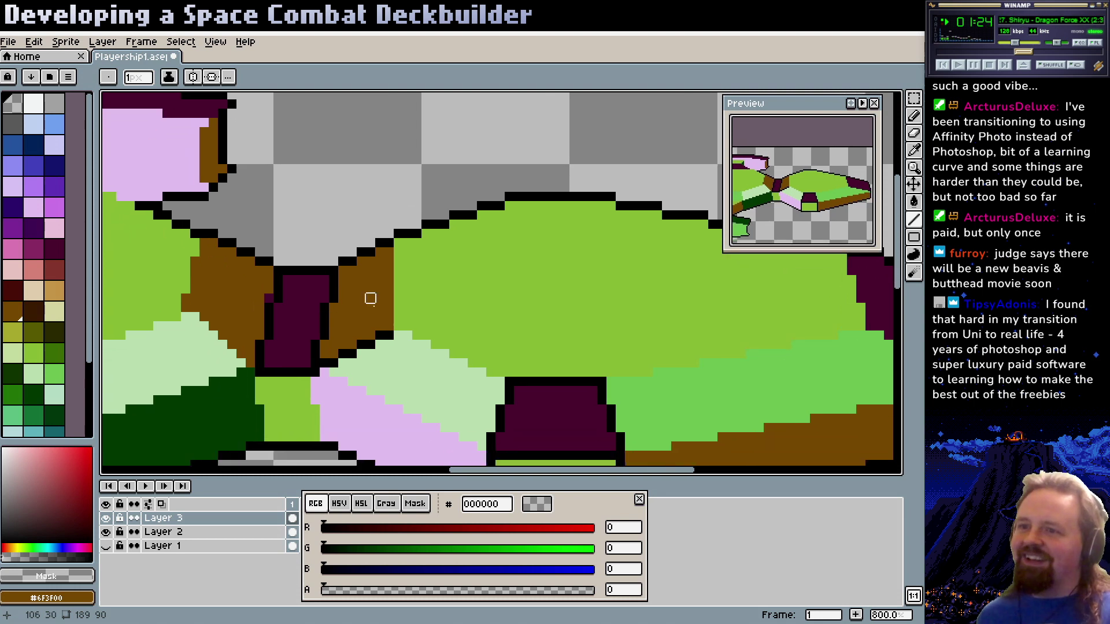
pyautogui.keyDown('alt'); pyautogui.click(380, 335); pyautogui.keyUp('alt')
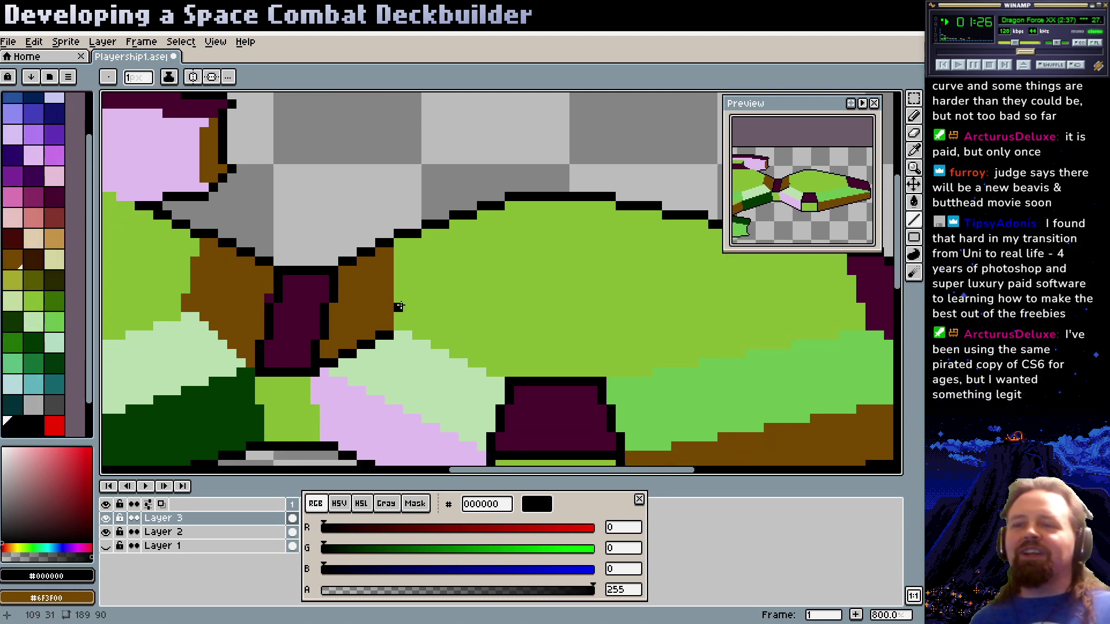
pyautogui.scroll(1, 392, 303)
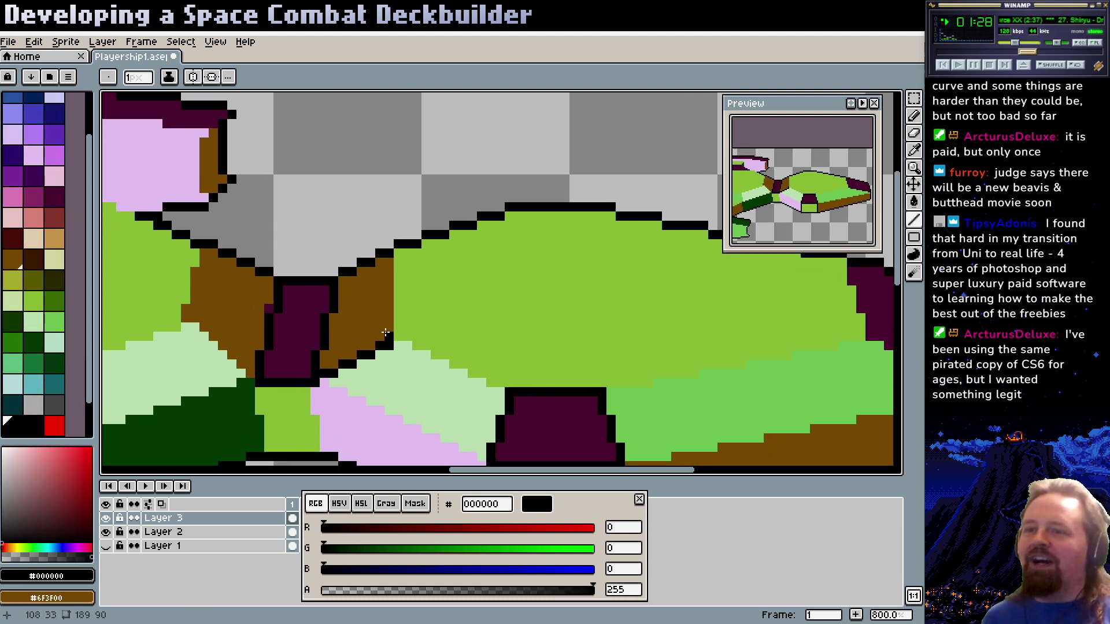
pyautogui.press('l')
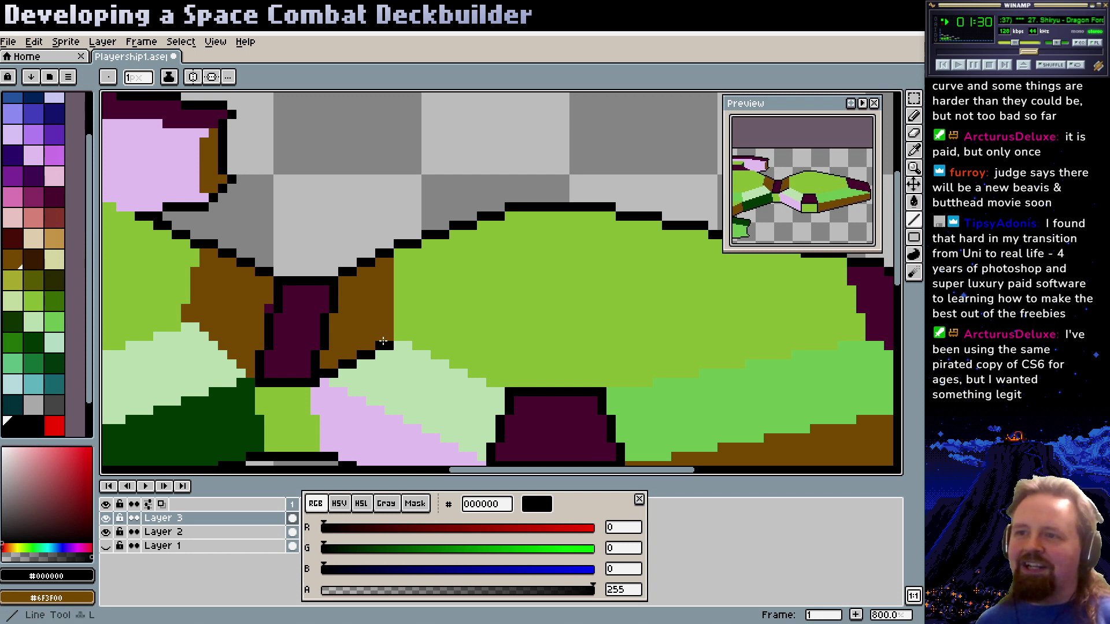
pyautogui.moveTo(383, 341); pyautogui.dragTo(394, 253)
# Try a slanted black line between the pale green panel and the green wing, ending at the lower maroon panel
pyautogui.scroll(-5, 417, 253)
pyautogui.hscroll(3, 416, 253)
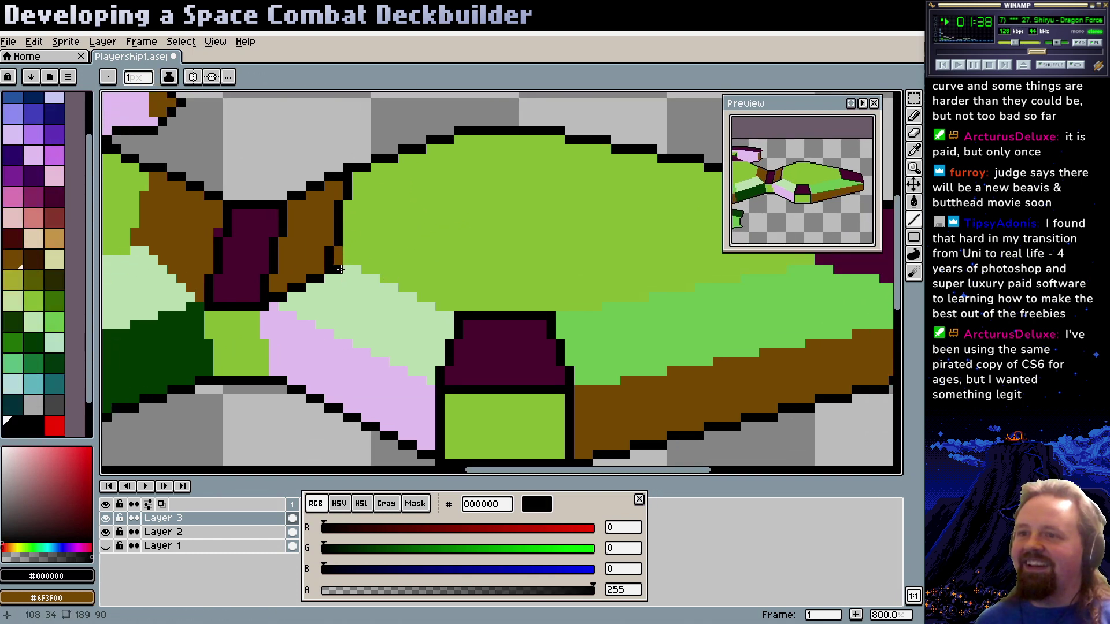
pyautogui.moveTo(433, 309); pyautogui.dragTo(339, 270)
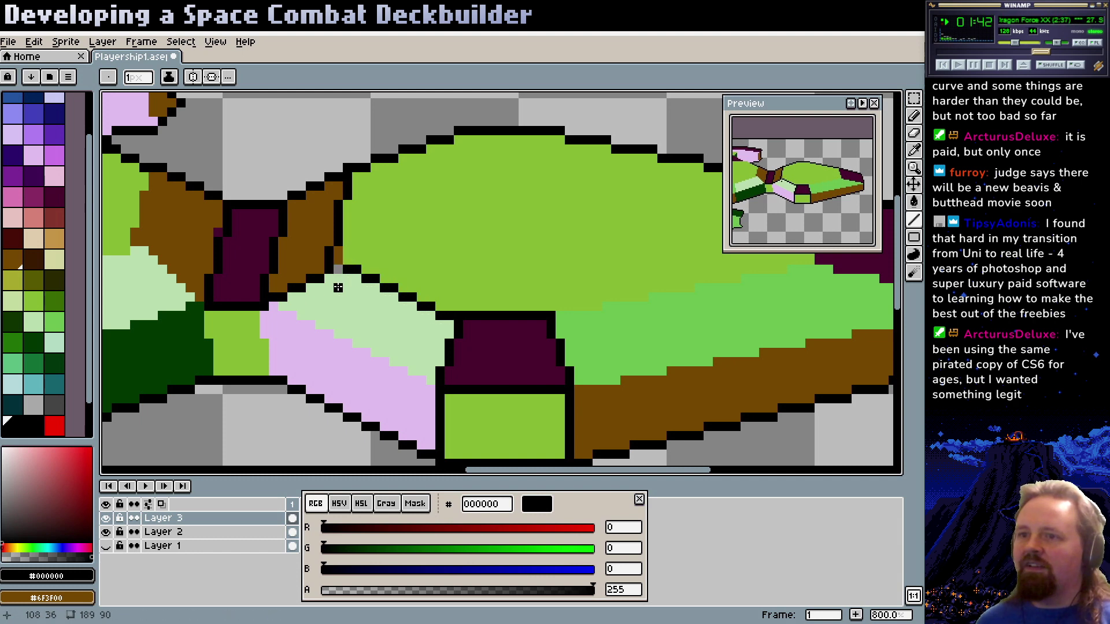
# Move the outlines around the pale green and lilac panels 2 pixels left and patch the horizontal gaps with a 2-by-19-pixel strip
pyautogui.scroll(-2, 490, 268)
pyautogui.hscroll(-2, 416, 265)
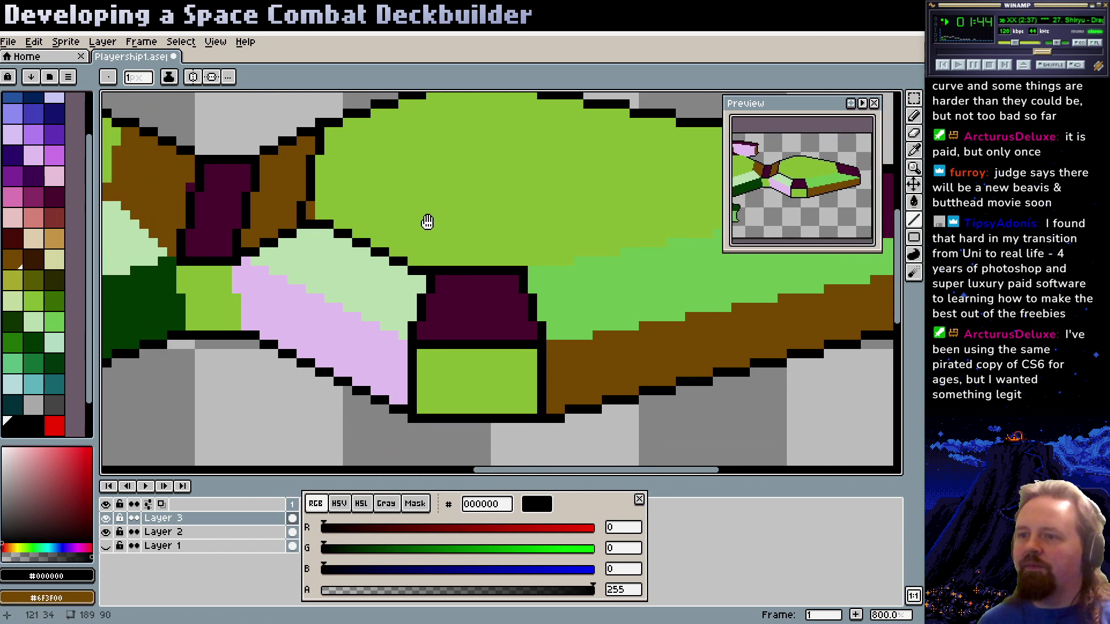
pyautogui.press('m')
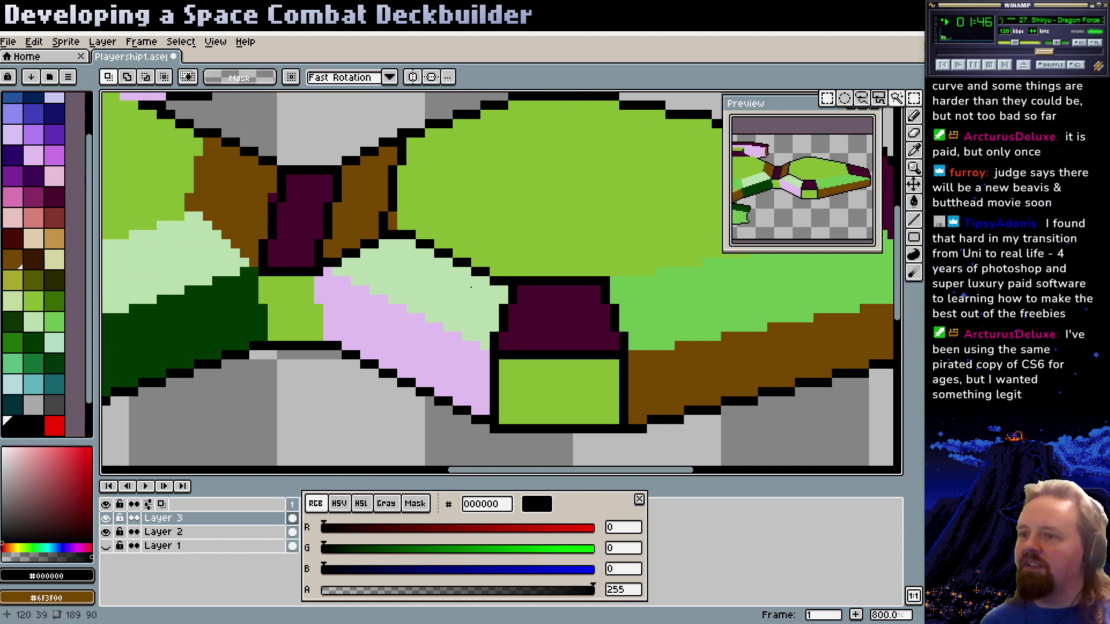
pyautogui.hscroll(1, 409, 229)
pyautogui.moveTo(376, 224); pyautogui.dragTo(538, 431)
pyautogui.moveTo(496, 400); pyautogui.dragTo(463, 398)
pyautogui.click(595, 424)
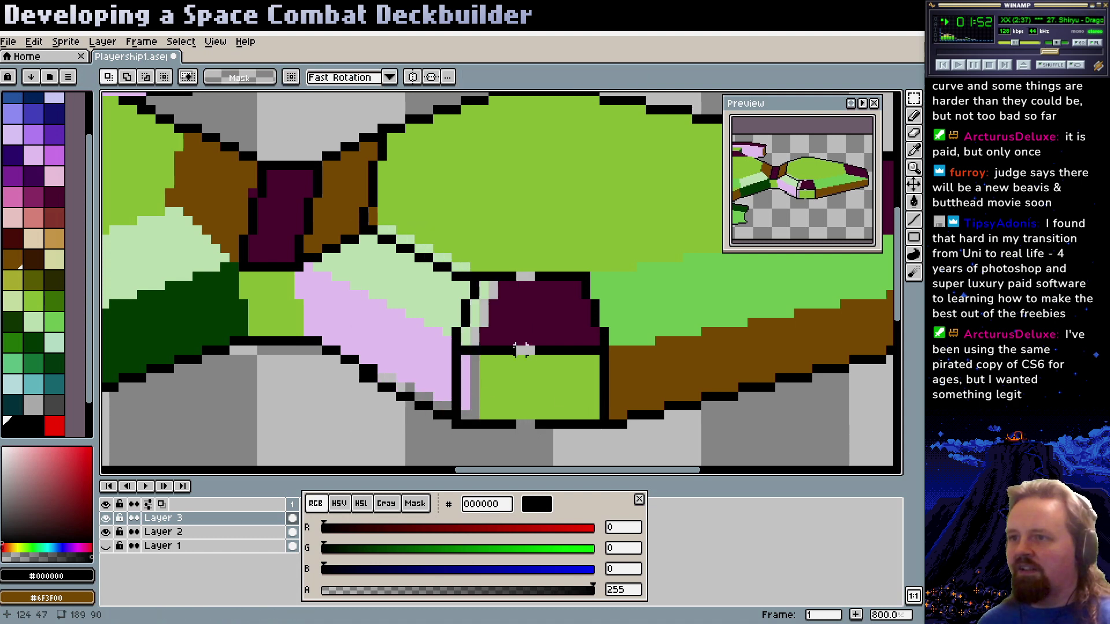
pyautogui.moveTo(491, 266); pyautogui.dragTo(509, 440)
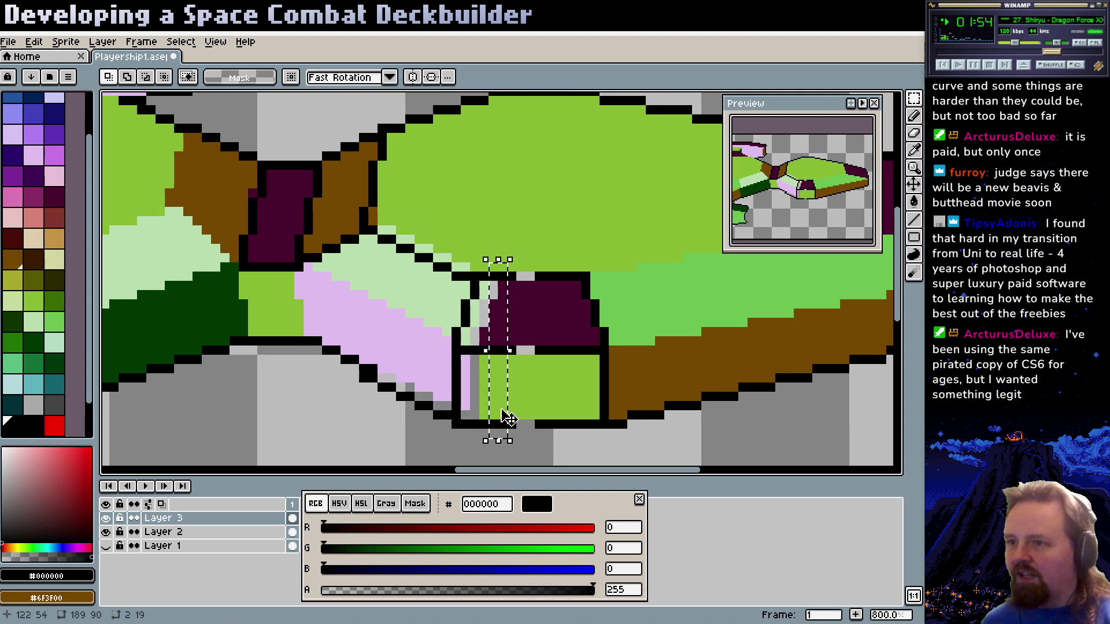
pyautogui.click(587, 310)
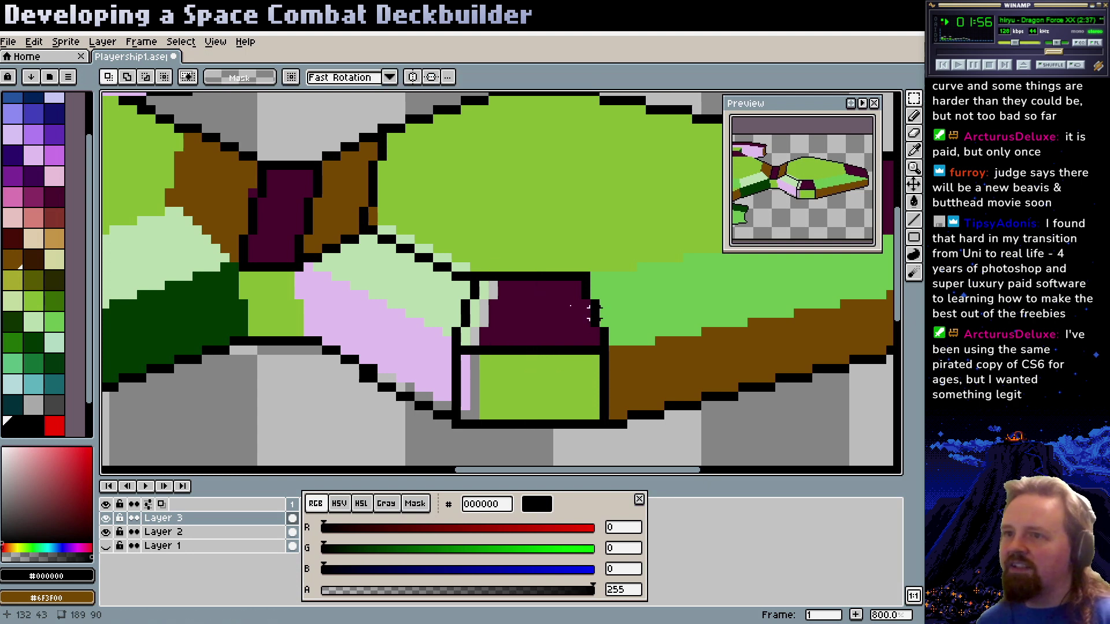
# Toggle Layer 2's visibility to examine the black outlines without the colour fills
pyautogui.scroll(2, 415, 284)
pyautogui.scroll(-3, 415, 283)
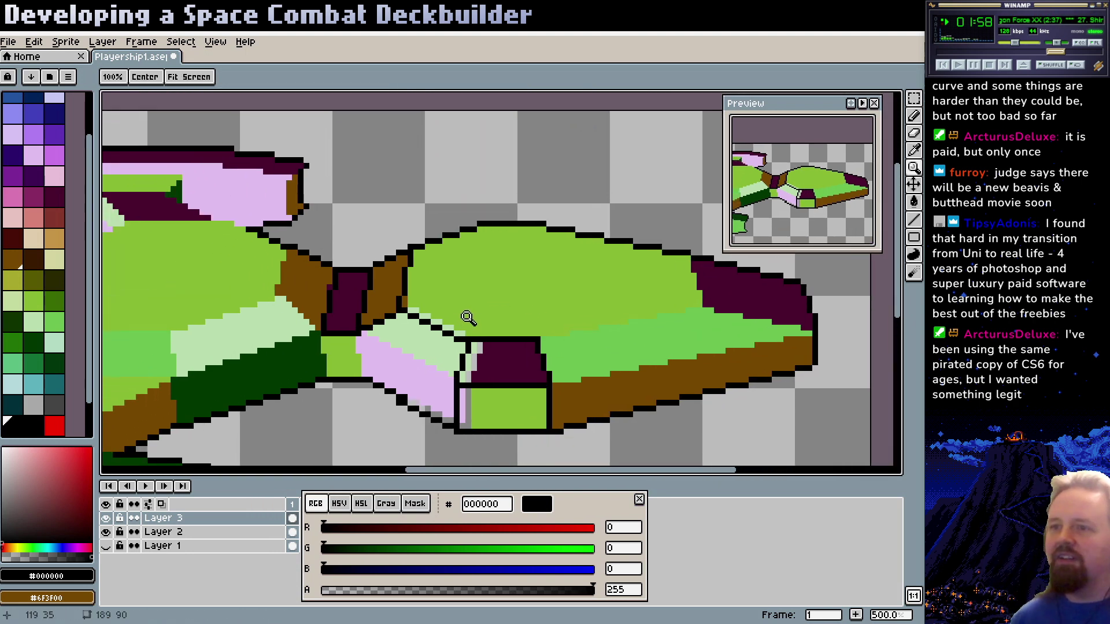
pyautogui.moveTo(454, 331); pyautogui.dragTo(473, 261)
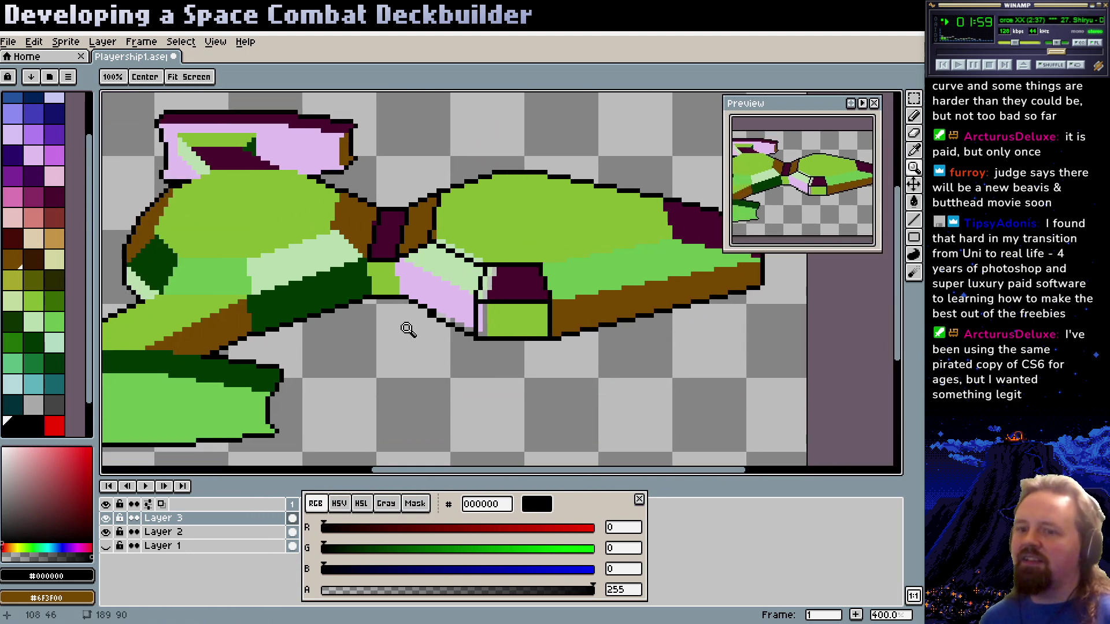
pyautogui.click(106, 532)
pyautogui.click(107, 532)
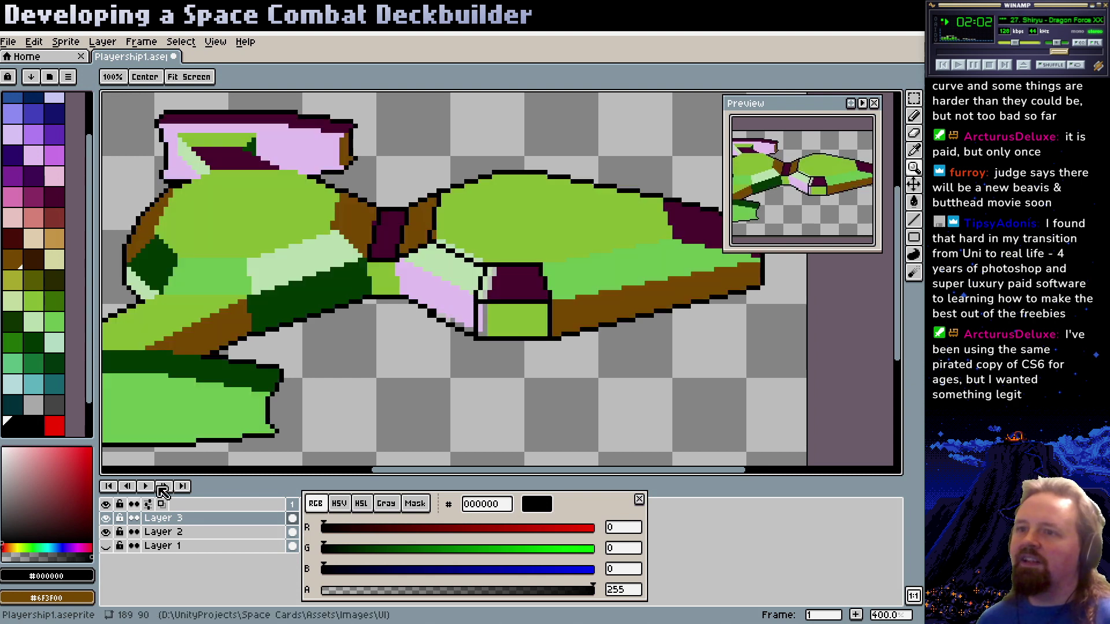
# Outline the left and right edges of the small green panel below the central maroon strip with black lines
pyautogui.scroll(3, 392, 305)
pyautogui.scroll(1, 391, 306)
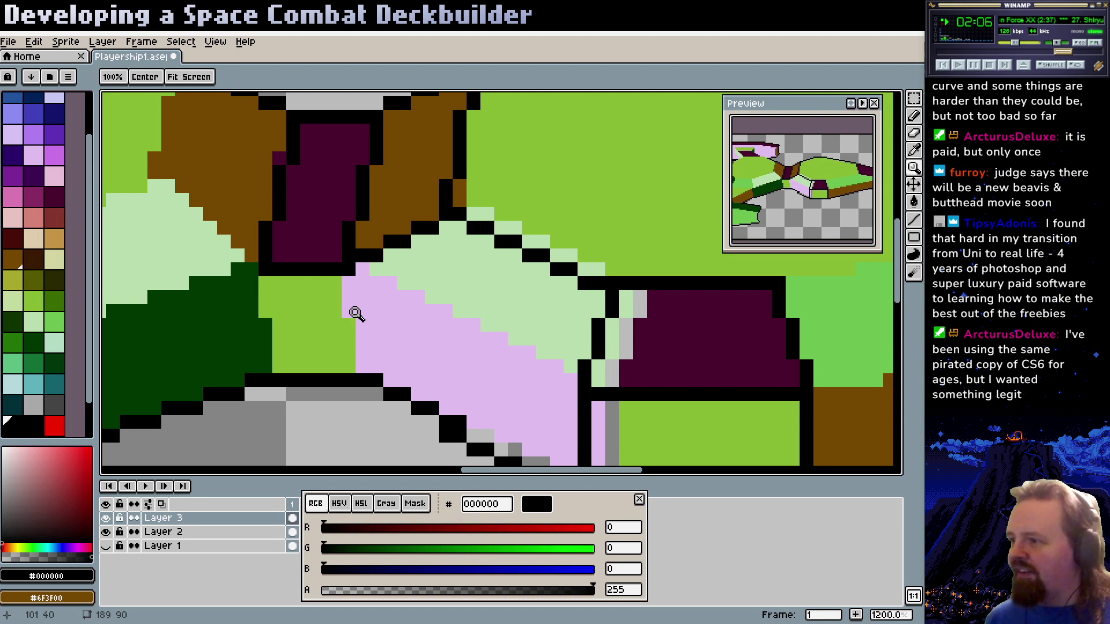
pyautogui.hscroll(-3, 404, 335)
pyautogui.scroll(-2, 405, 335)
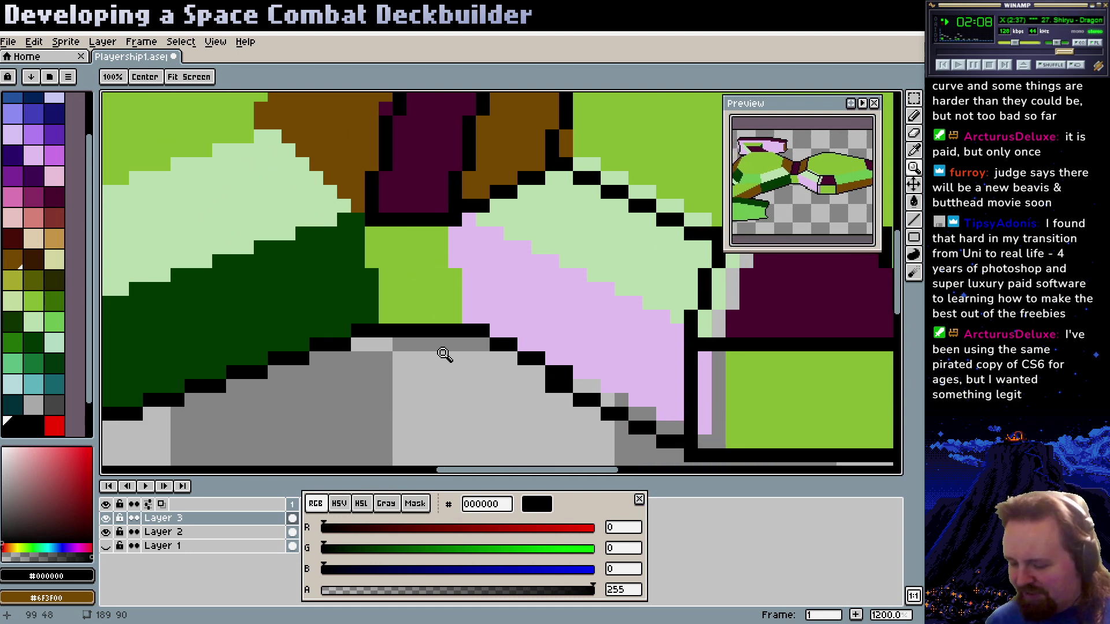
pyautogui.press('b')
pyautogui.click(440, 233)
pyautogui.scroll(1, 443, 239)
pyautogui.hscroll(1, 443, 238)
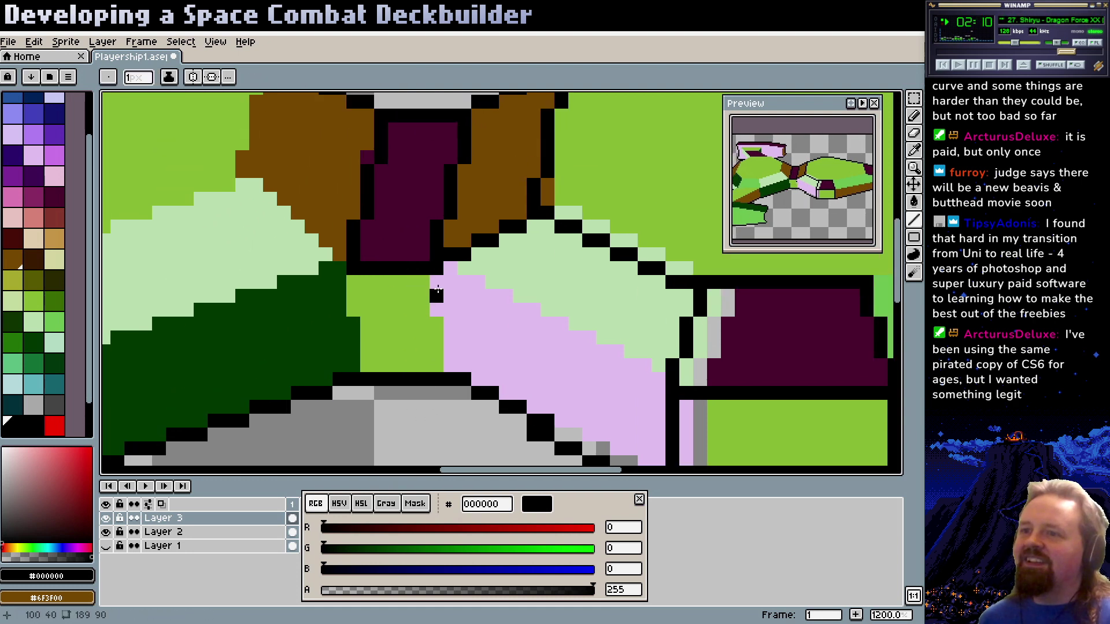
pyautogui.moveTo(441, 282); pyautogui.dragTo(448, 364)
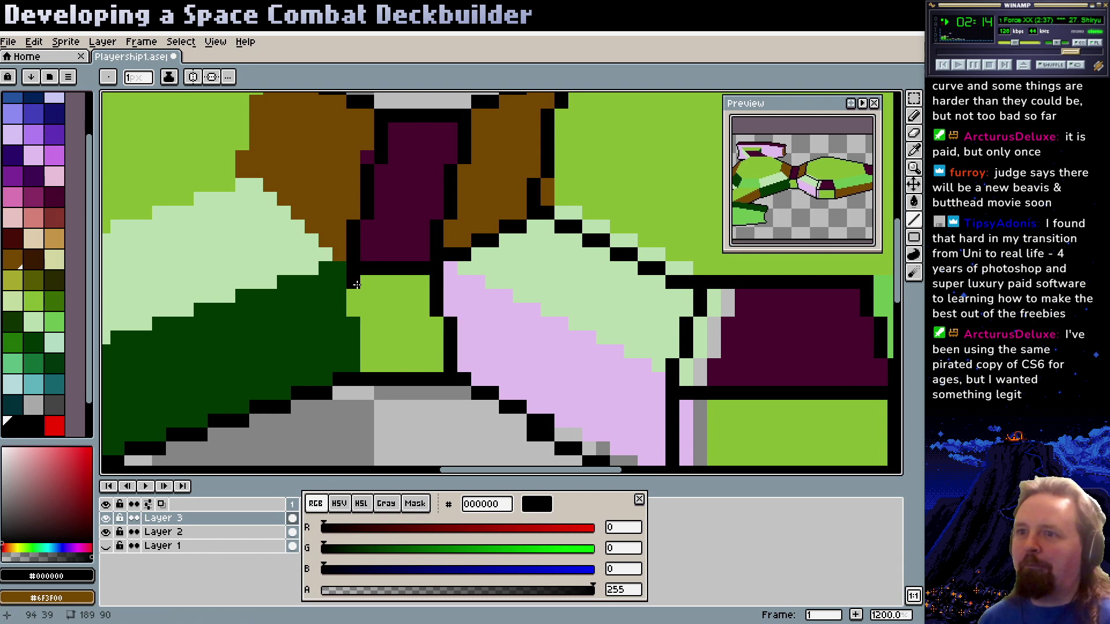
pyautogui.moveTo(353, 281)
pyautogui.mouseDown()
pyautogui.moveTo(367, 367)
pyautogui.moveTo(381, 351)
pyautogui.mouseUp()
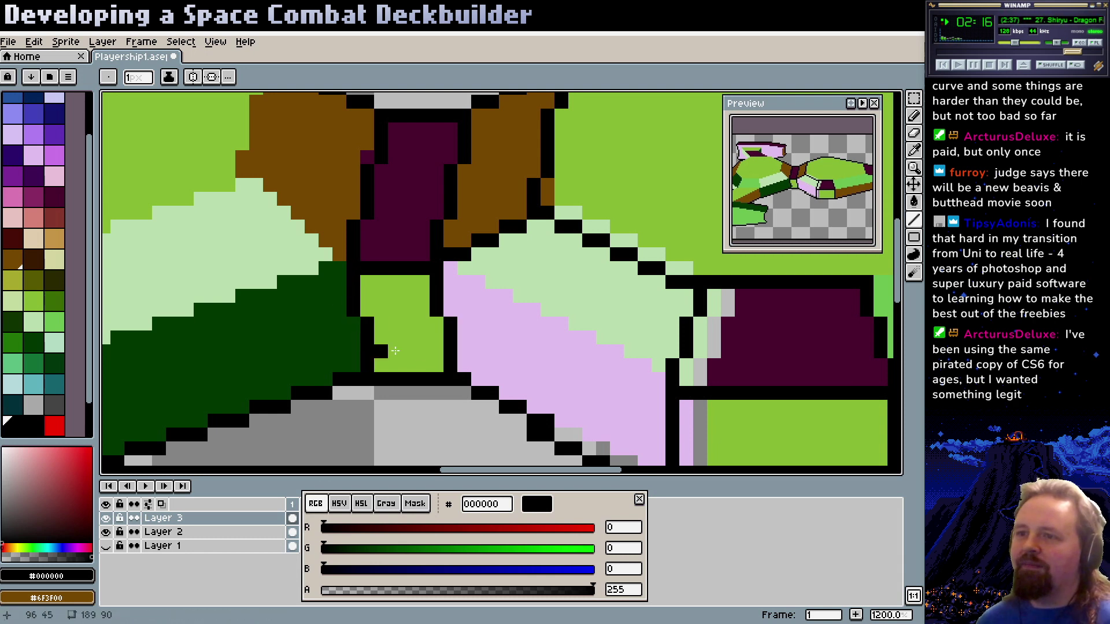
# Erase the slanted outline between the pale green panel and the wing and redraw it in black along the colour boundary
pyautogui.scroll(1, 394, 350)
pyautogui.hscroll(1, 398, 341)
pyautogui.hscroll(1, 405, 330)
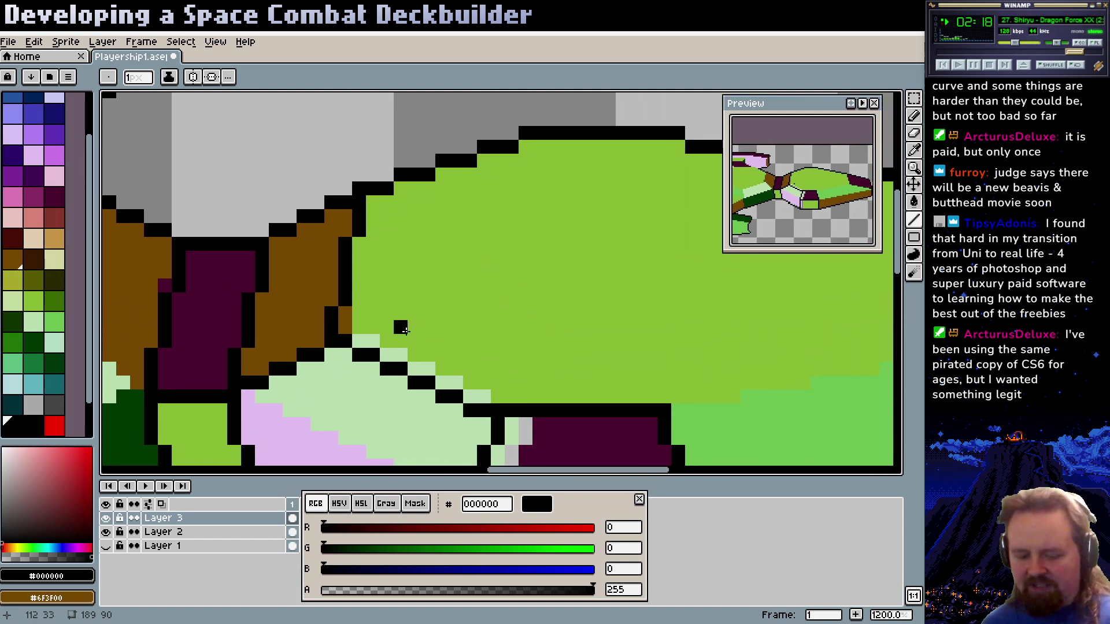
pyautogui.press('z')
pyautogui.scroll(-2, 454, 303)
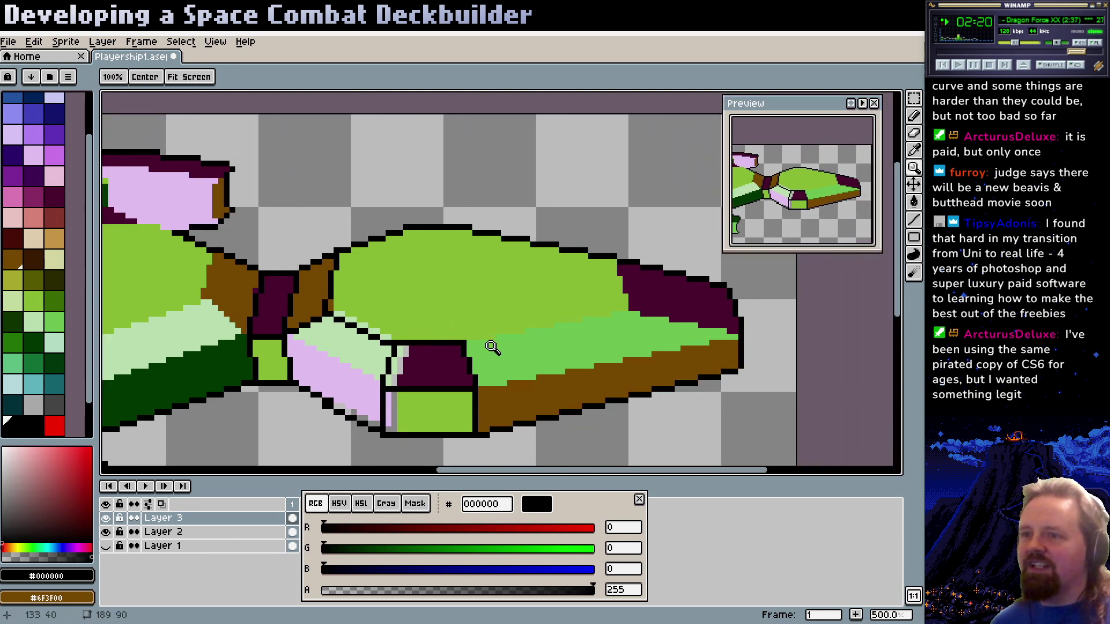
pyautogui.moveTo(498, 338); pyautogui.dragTo(406, 341)
pyautogui.scroll(1, 406, 341)
pyautogui.hscroll(-1, 329, 359)
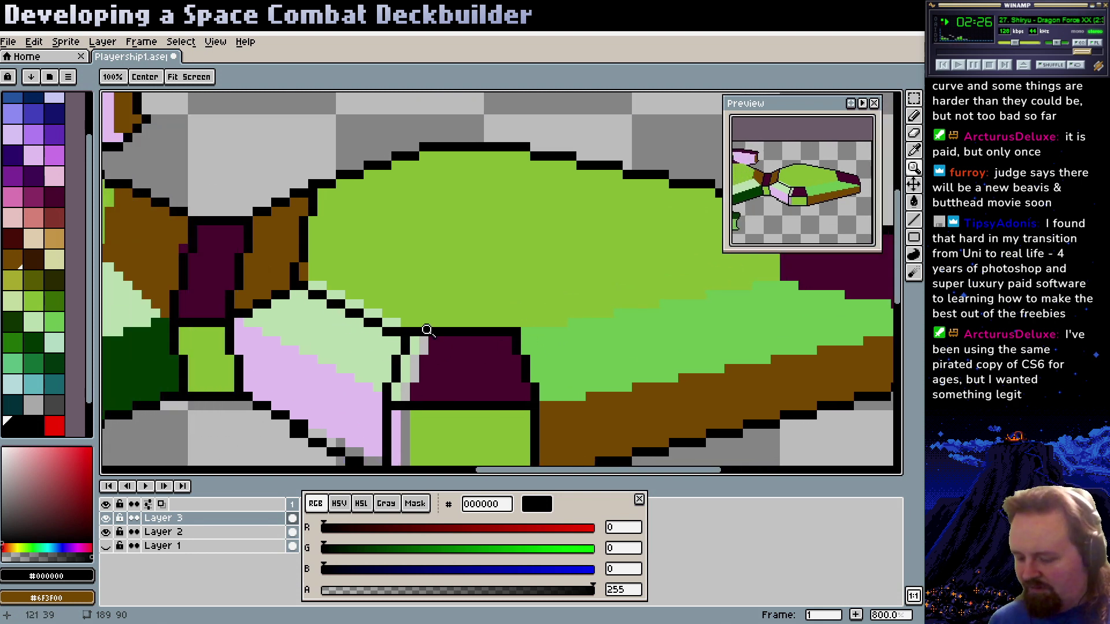
pyautogui.press('l')
pyautogui.keyDown('alt'); pyautogui.click(229, 433); pyautogui.keyUp('alt')
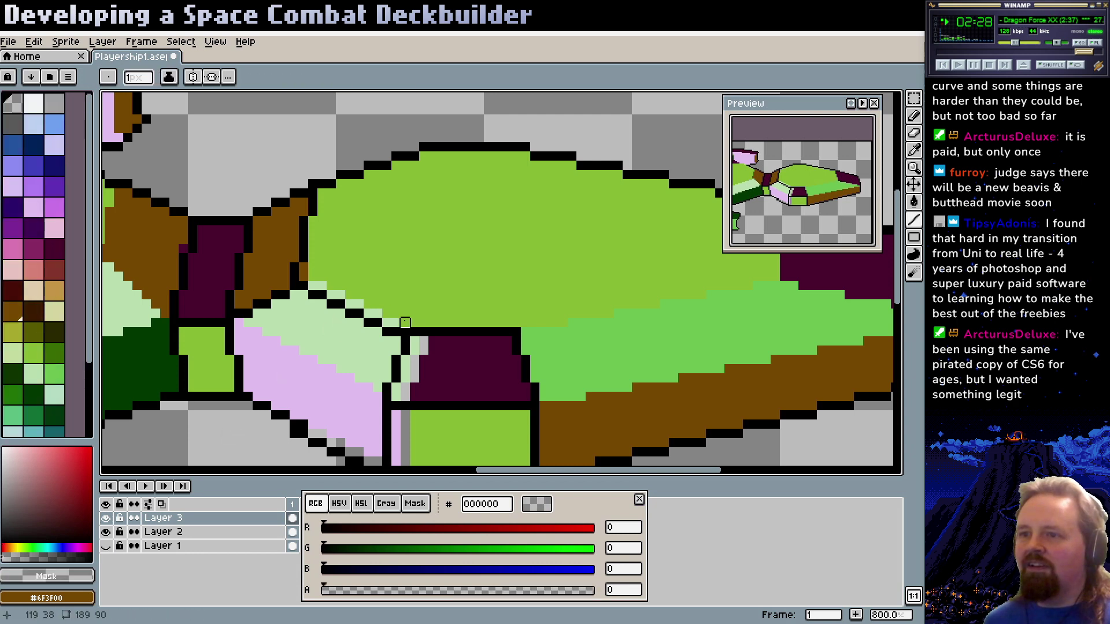
pyautogui.moveTo(396, 331)
pyautogui.mouseDown()
pyautogui.moveTo(303, 286)
pyautogui.moveTo(386, 332)
pyautogui.mouseUp()
pyautogui.keyDown('alt'); pyautogui.click(417, 328); pyautogui.keyUp('alt')
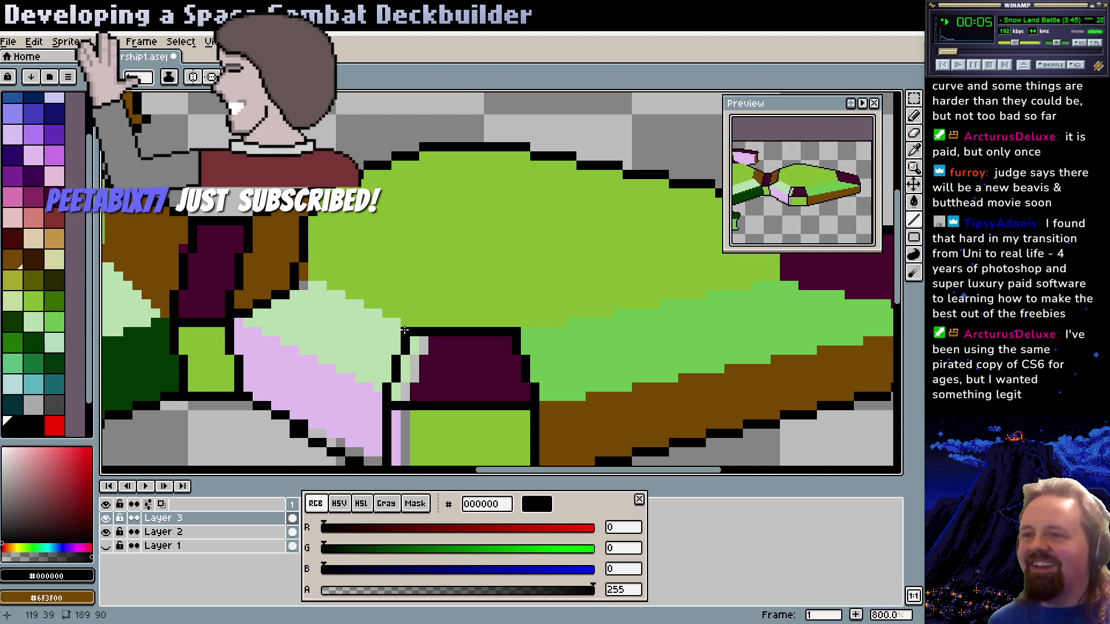
pyautogui.moveTo(405, 331); pyautogui.dragTo(310, 285)
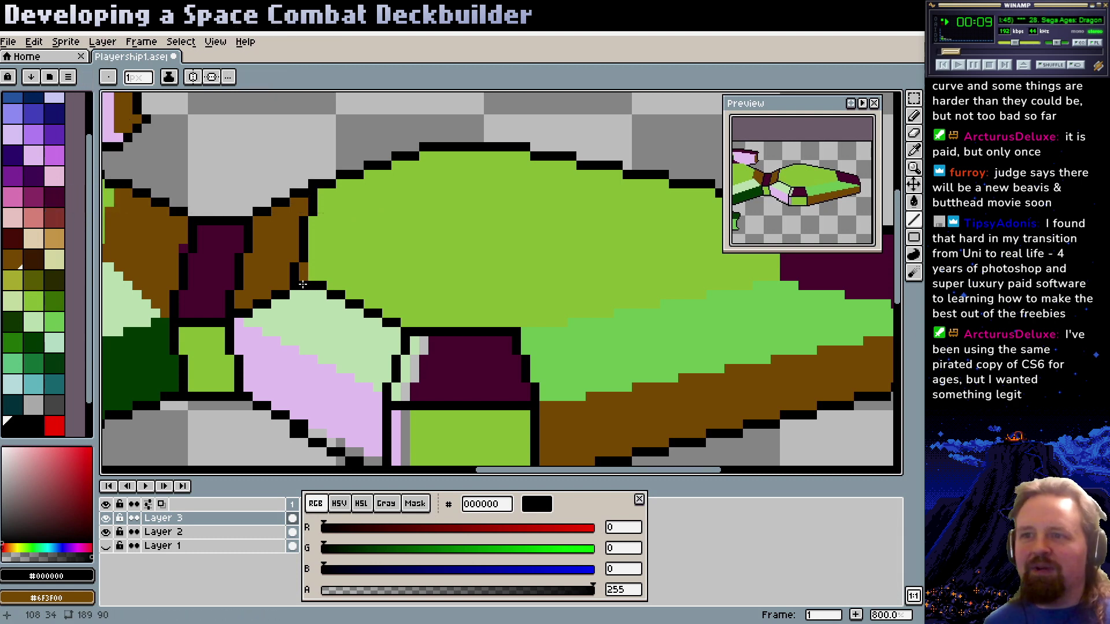
# Select the 4-by-9-pixel area containing the outline between the right brown panel and the wing and move it 1 pixel right
pyautogui.scroll(1, 302, 284)
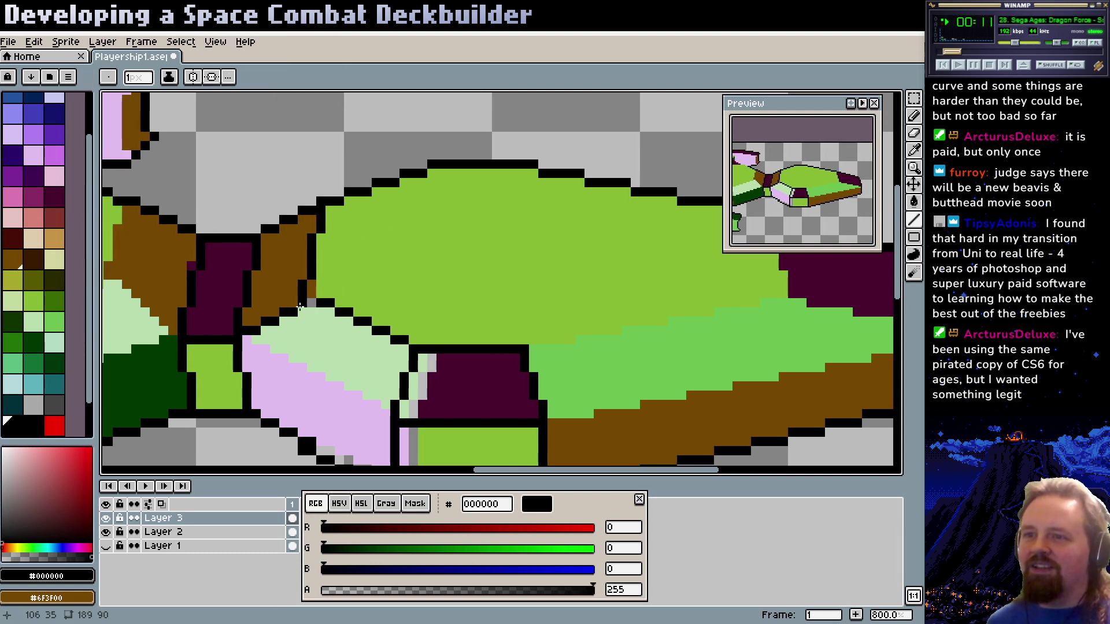
pyautogui.scroll(1, 359, 277)
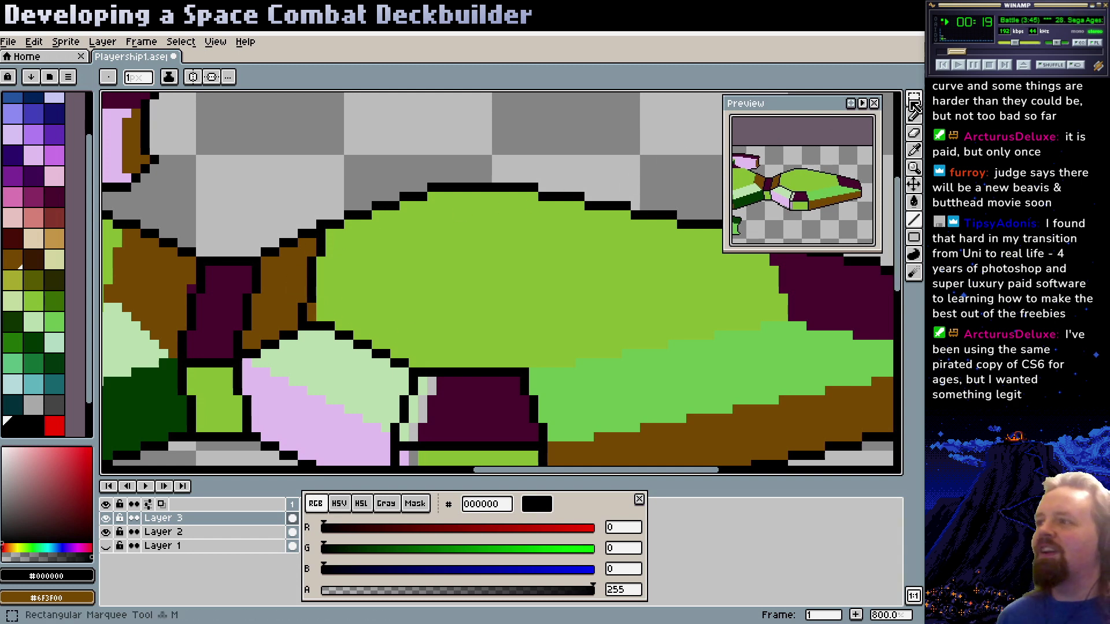
pyautogui.press('m')
pyautogui.press('w')
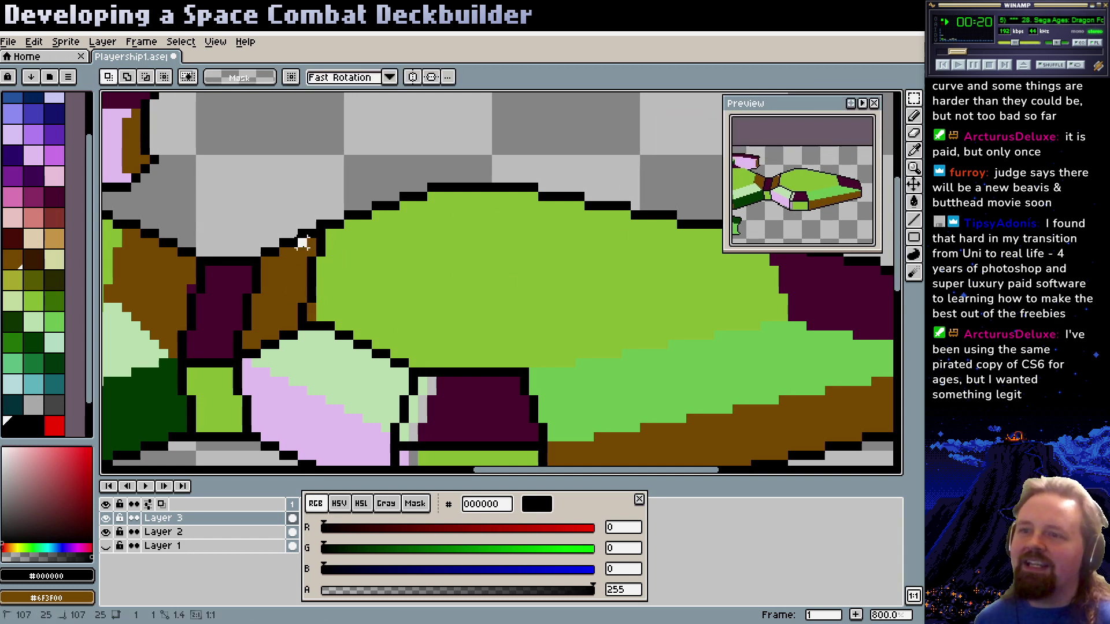
pyautogui.moveTo(305, 237); pyautogui.dragTo(335, 298)
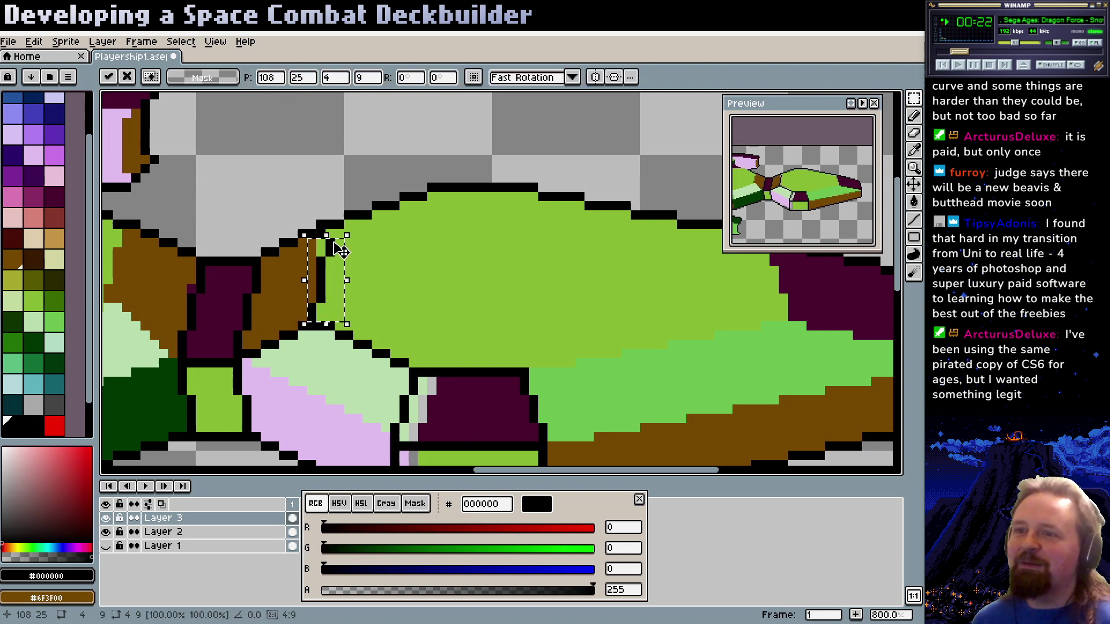
pyautogui.press('Return')
pyautogui.moveTo(334, 245); pyautogui.dragTo(334, 267)
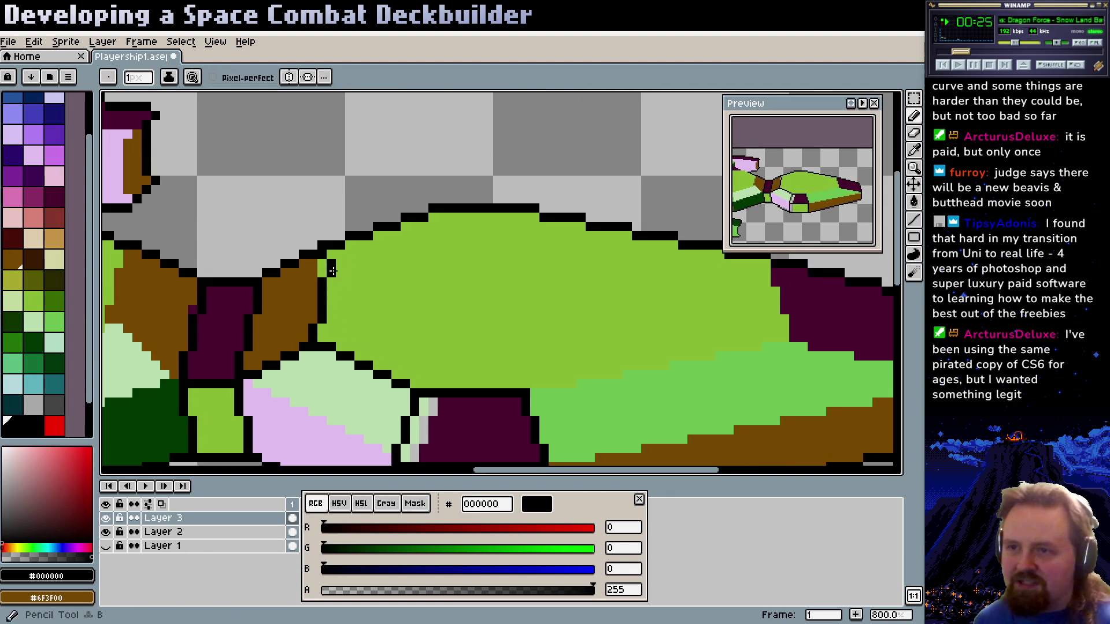
# Erase the stepped outline pixels along the upper edge of the right brown panel and redraw the outline one pixel lower in black
pyautogui.keyDown('alt'); pyautogui.click(332, 208); pyautogui.keyUp('alt')
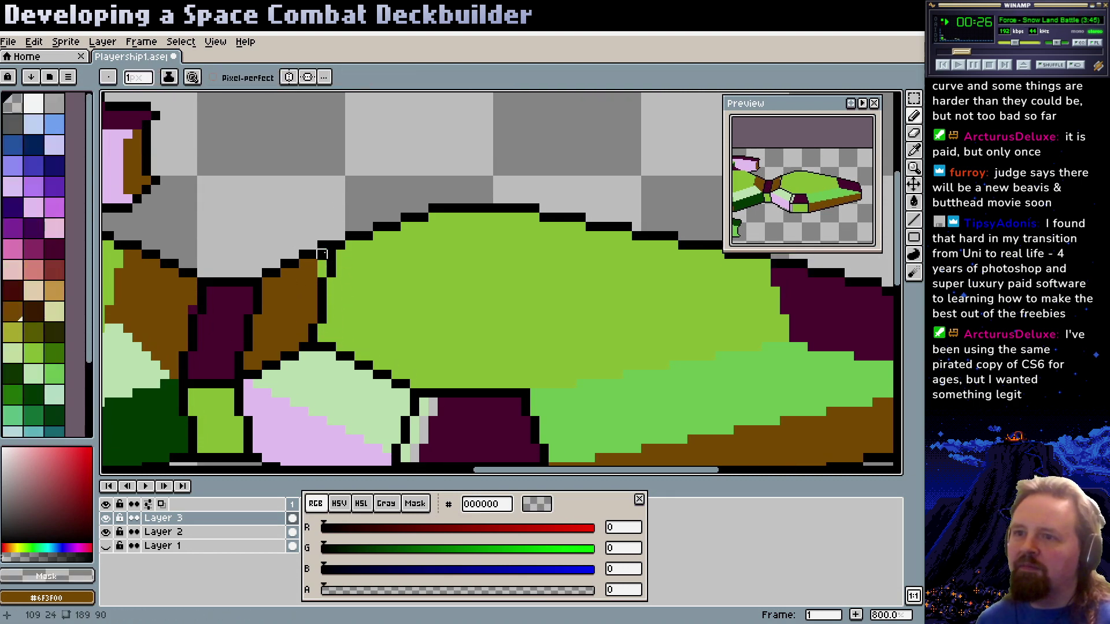
pyautogui.moveTo(332, 218)
pyautogui.mouseDown()
pyautogui.moveTo(346, 239)
pyautogui.moveTo(332, 252)
pyautogui.mouseUp()
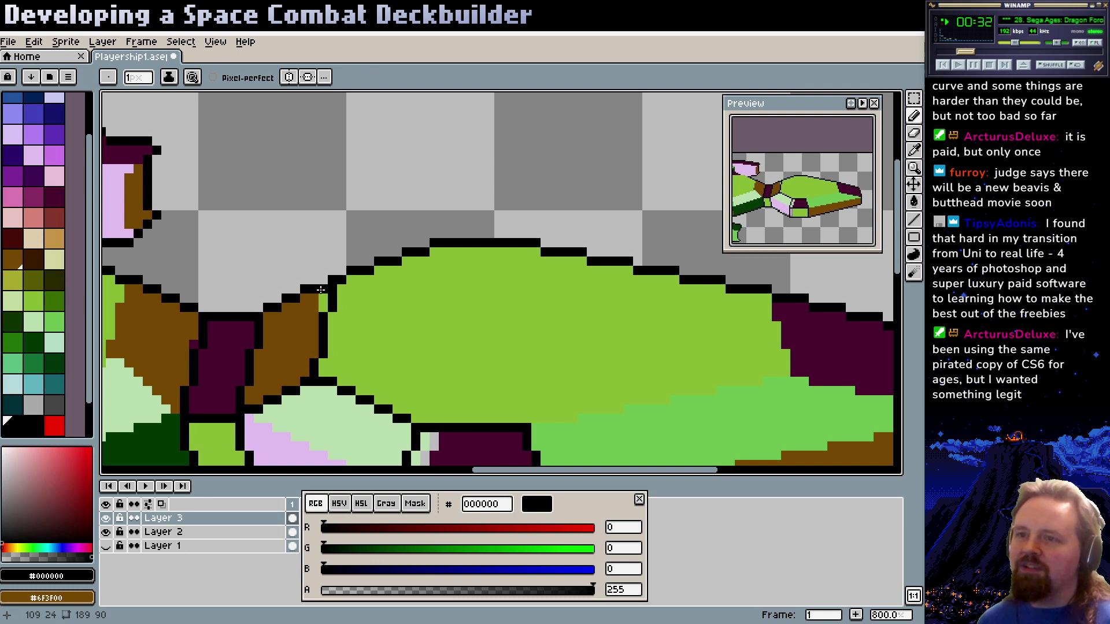
pyautogui.keyDown('alt'); pyautogui.click(297, 264); pyautogui.keyUp('alt')
pyautogui.click(305, 288)
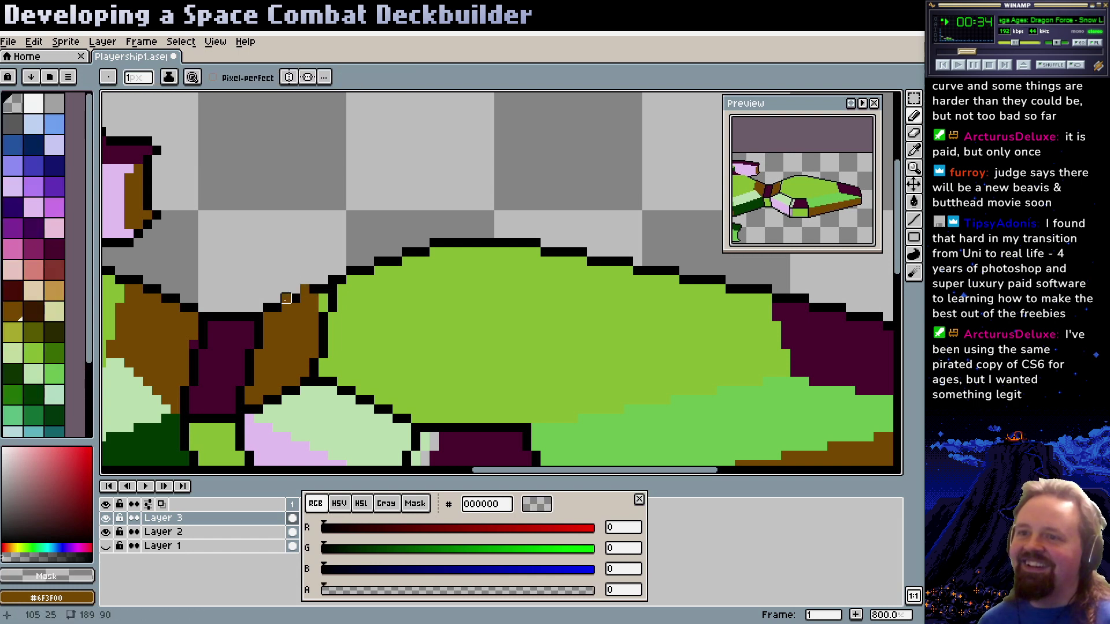
pyautogui.keyDown('alt'); pyautogui.click(295, 298); pyautogui.keyUp('alt')
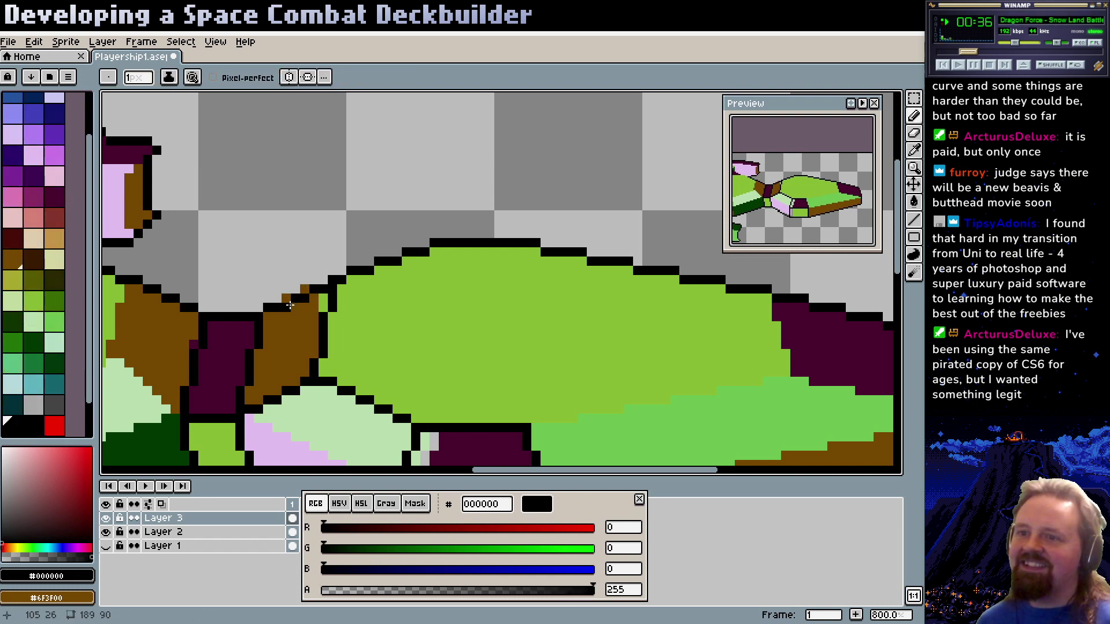
pyautogui.keyDown('alt'); pyautogui.click(272, 261); pyautogui.keyUp('alt')
pyautogui.click(267, 307)
pyautogui.keyDown('alt'); pyautogui.click(267, 315); pyautogui.keyUp('alt')
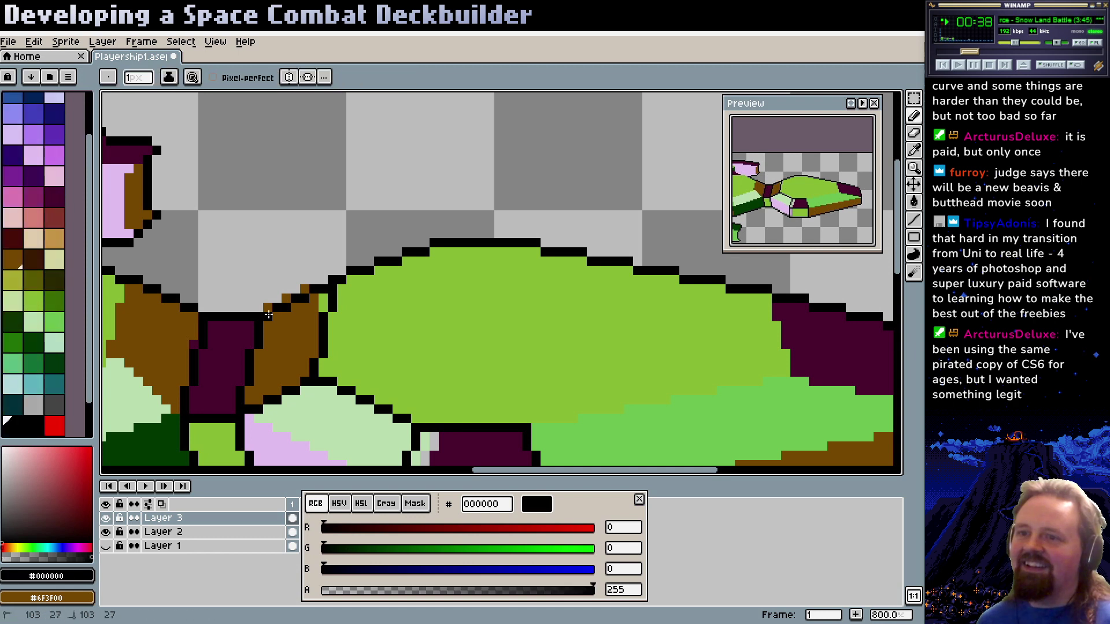
pyautogui.moveTo(274, 255); pyautogui.dragTo(359, 240)
pyautogui.keyDown('alt'); pyautogui.click(376, 216); pyautogui.keyUp('alt')
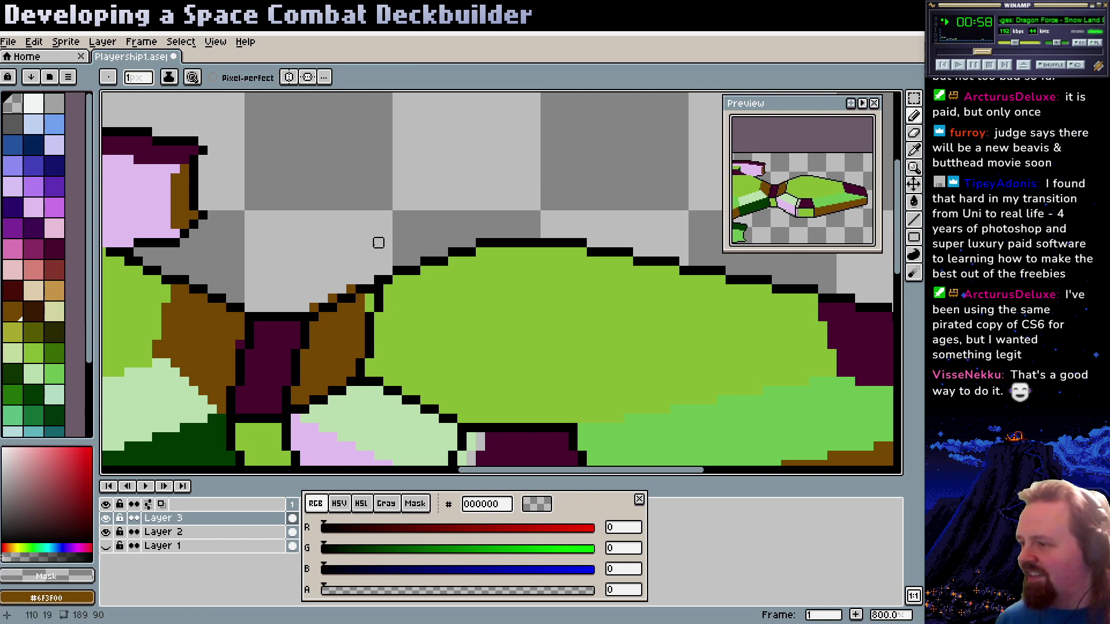
pyautogui.moveTo(366, 241); pyautogui.dragTo(374, 259)
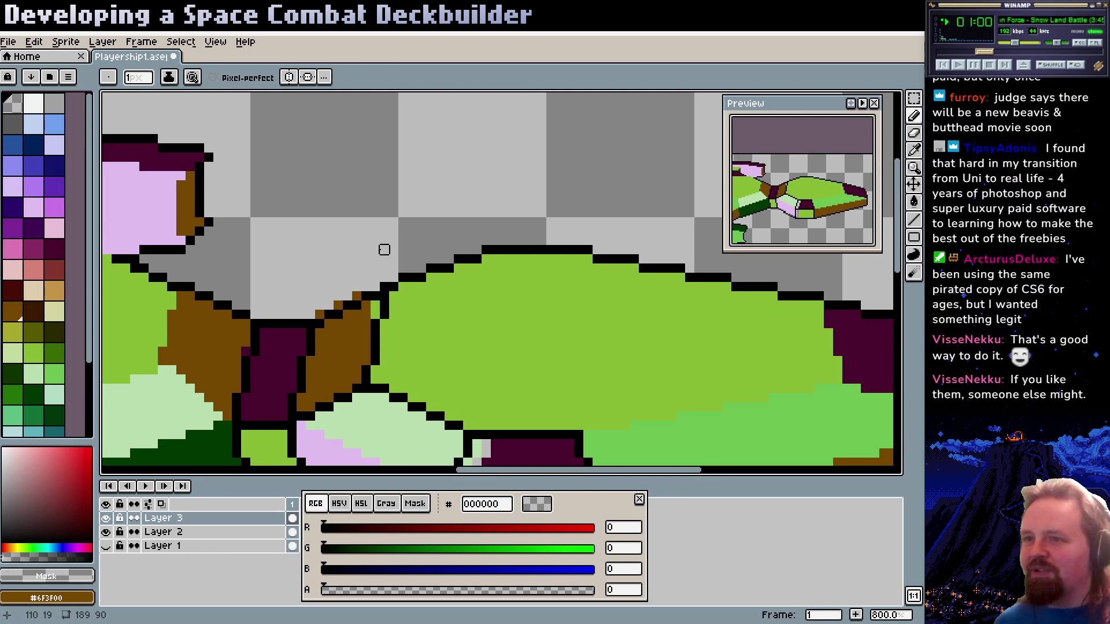
pyautogui.scroll(1, 384, 247)
pyautogui.hscroll(1, 376, 260)
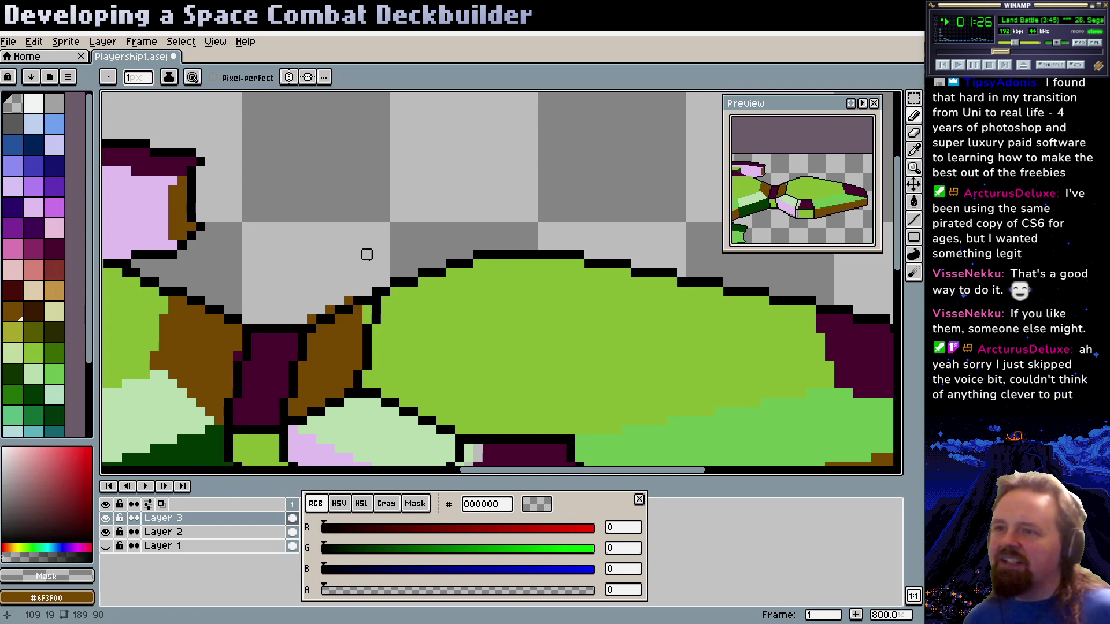
# Draw black lines along the inner and lower edges of the maroon wingtip panel, where it meets the two green panels
pyautogui.moveTo(459, 309); pyautogui.dragTo(392, 315)
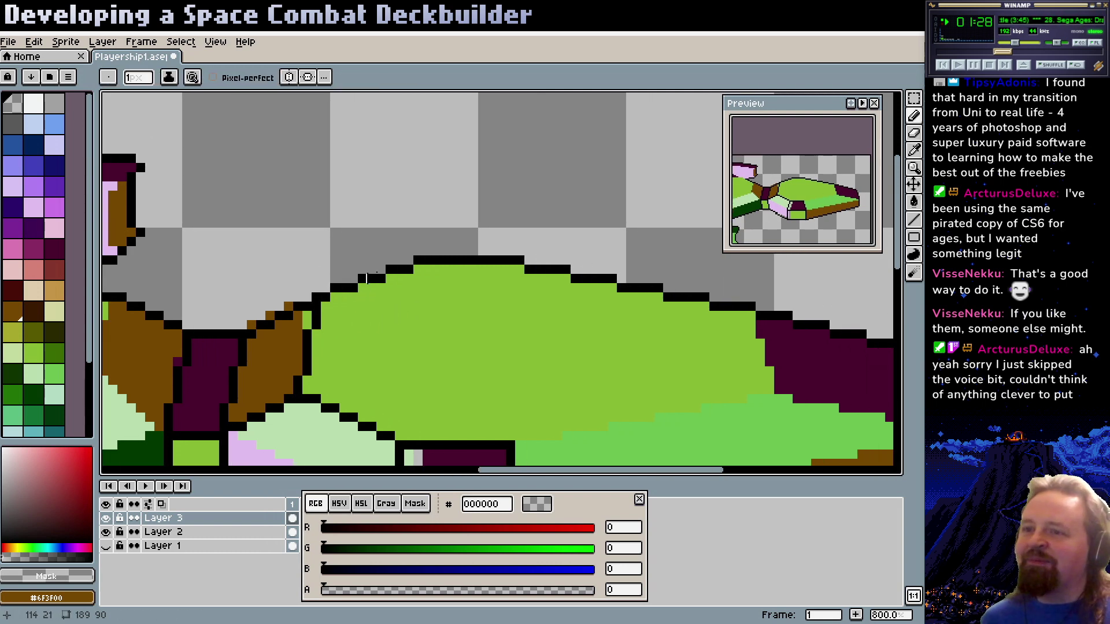
pyautogui.moveTo(366, 278)
pyautogui.mouseDown()
pyautogui.moveTo(367, 306)
pyautogui.moveTo(357, 227)
pyautogui.moveTo(508, 405)
pyautogui.moveTo(333, 410)
pyautogui.mouseUp()
pyautogui.keyDown('alt'); pyautogui.click(255, 335); pyautogui.keyUp('alt')
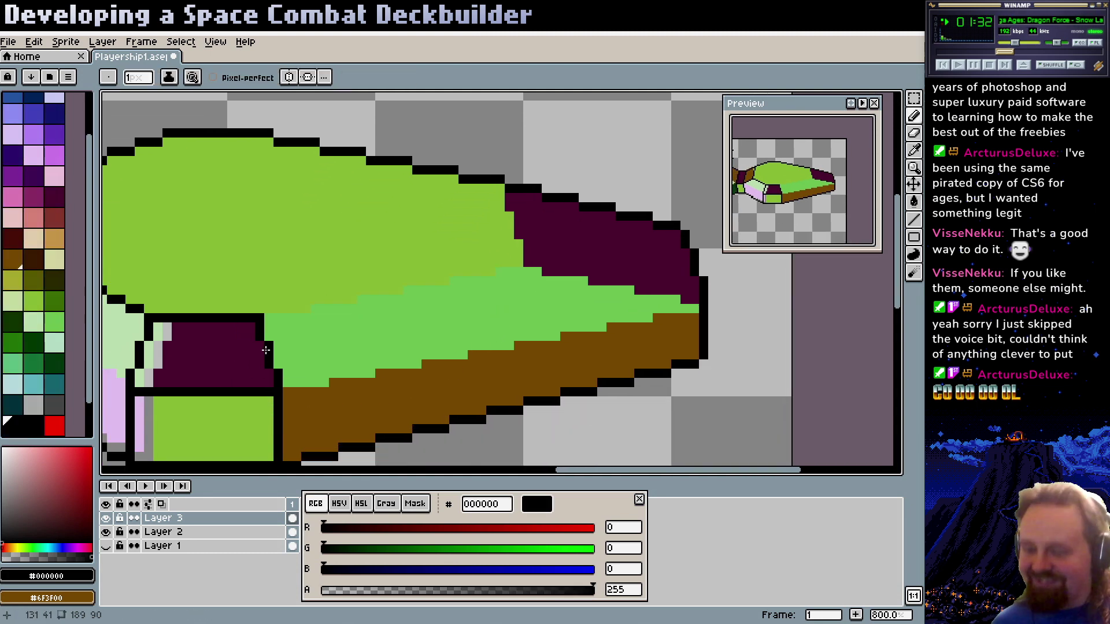
pyautogui.moveTo(279, 366); pyautogui.dragTo(334, 409)
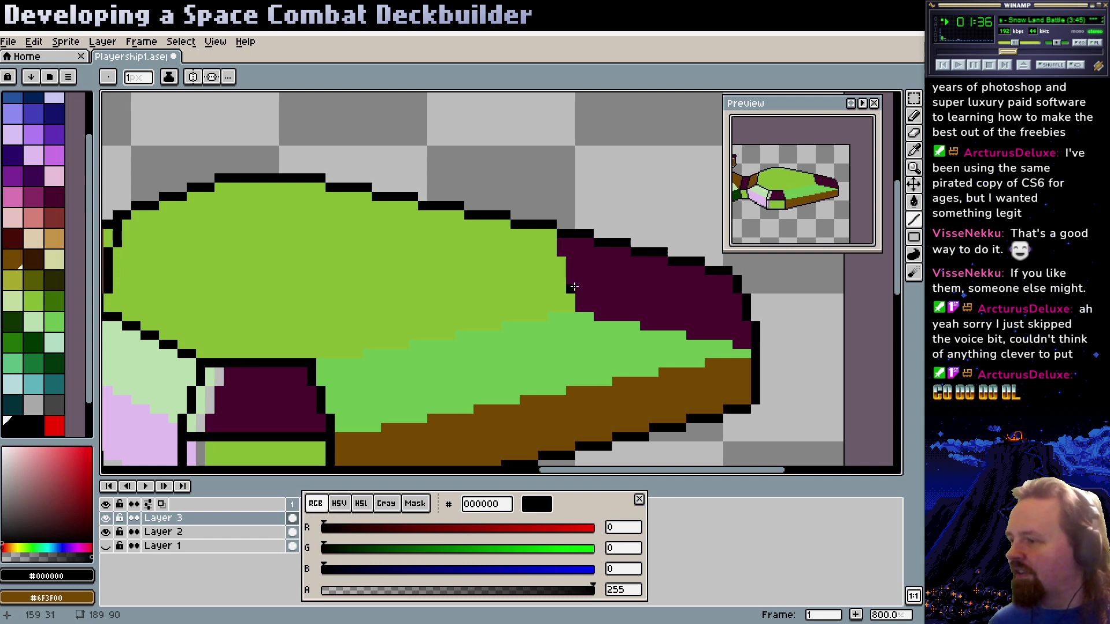
pyautogui.moveTo(571, 288); pyautogui.dragTo(547, 300)
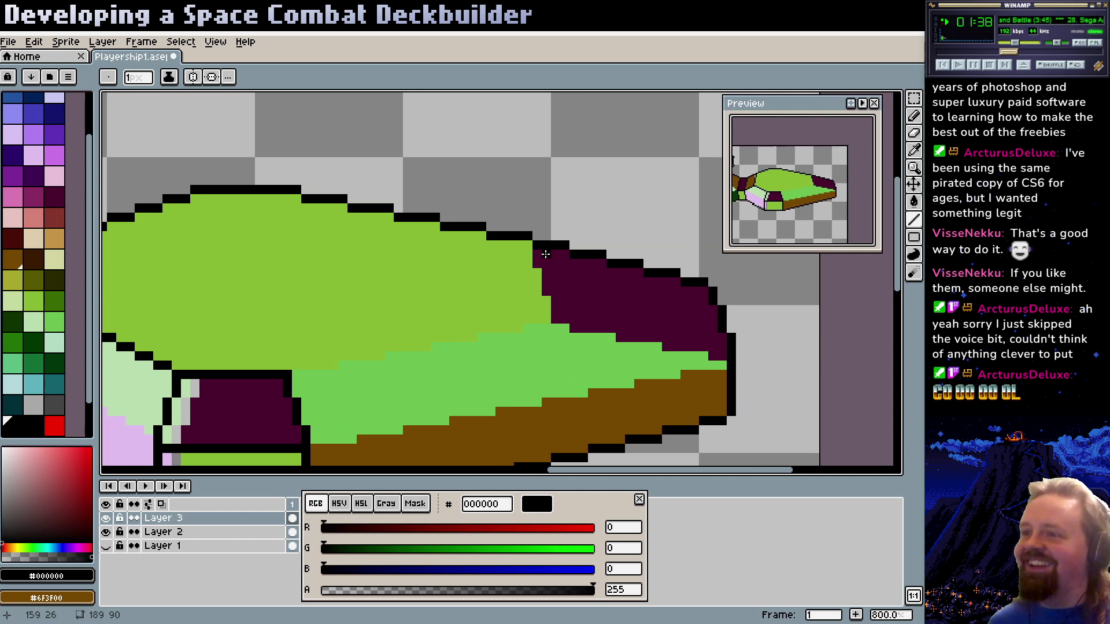
pyautogui.moveTo(537, 253); pyautogui.dragTo(557, 312)
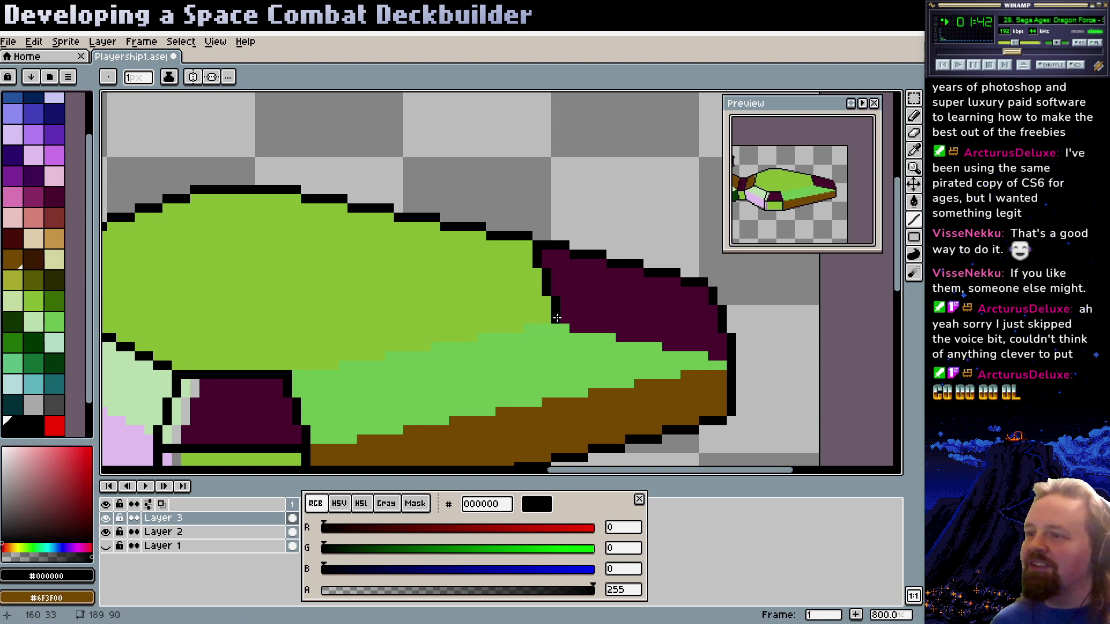
pyautogui.hscroll(3, 556, 318)
pyautogui.scroll(-1, 556, 317)
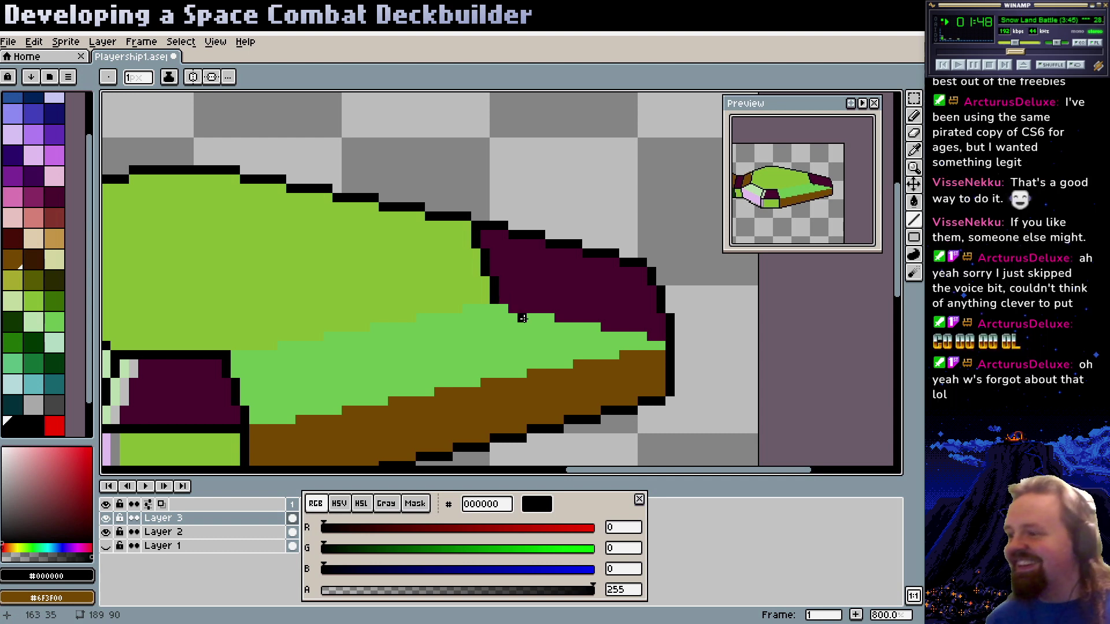
pyautogui.moveTo(502, 306); pyautogui.dragTo(665, 338)
# Try a short black line from the maroon block partway along the boundary between the two green wing panels, then undo it
pyautogui.hscroll(-3, 525, 322)
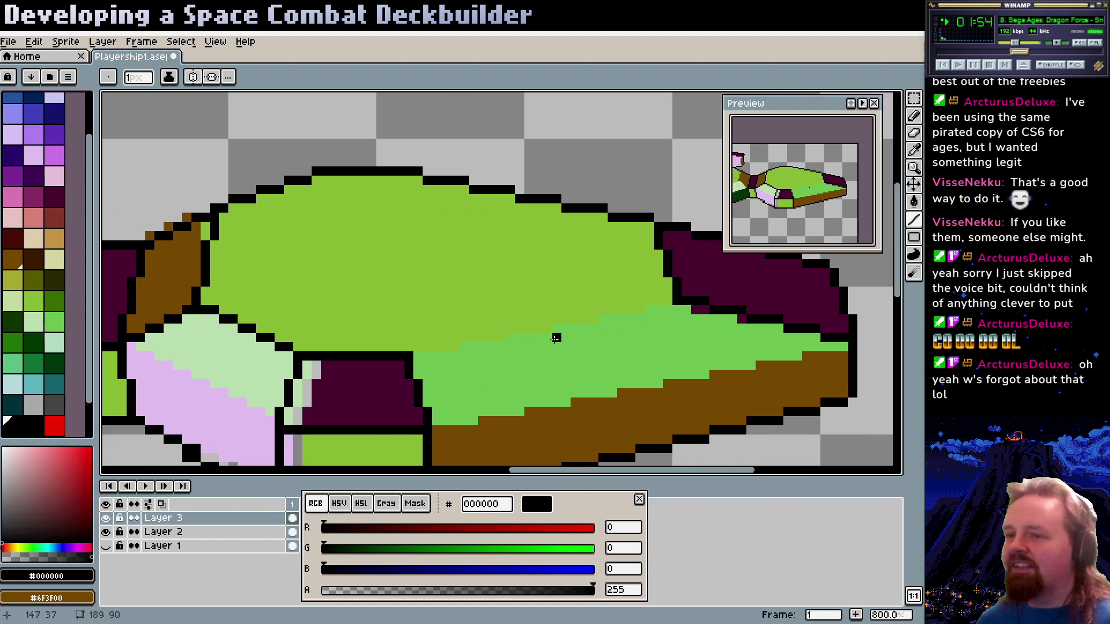
pyautogui.moveTo(555, 338); pyautogui.dragTo(506, 357)
pyautogui.moveTo(367, 376); pyautogui.dragTo(499, 330)
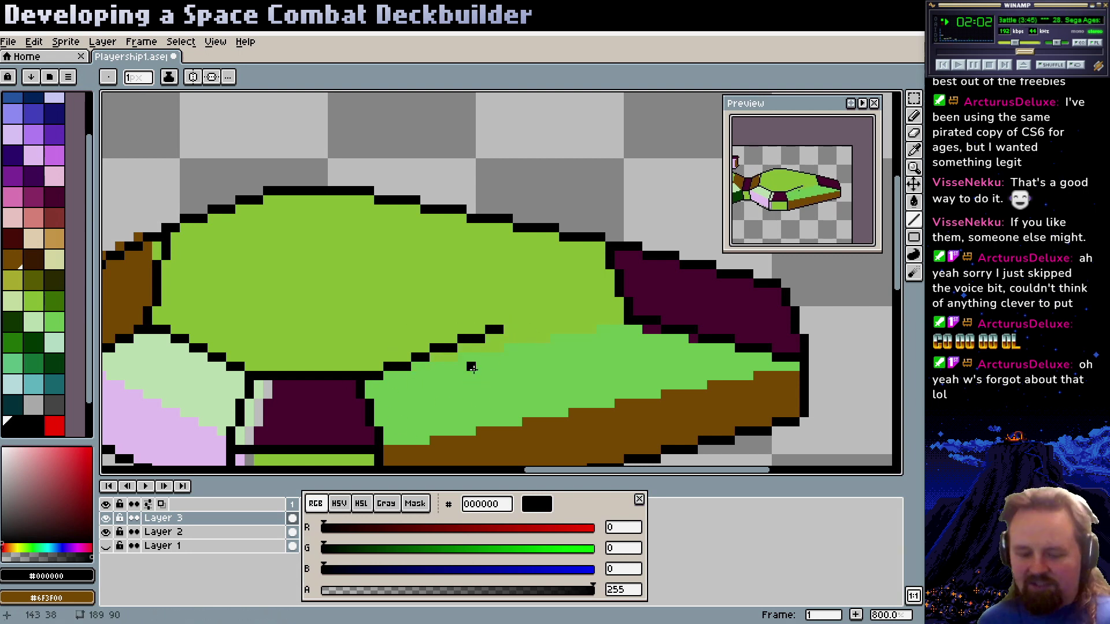
pyautogui.press('z')
pyautogui.click(467, 347)
pyautogui.click(486, 340)
pyautogui.click(498, 339)
pyautogui.click(523, 308)
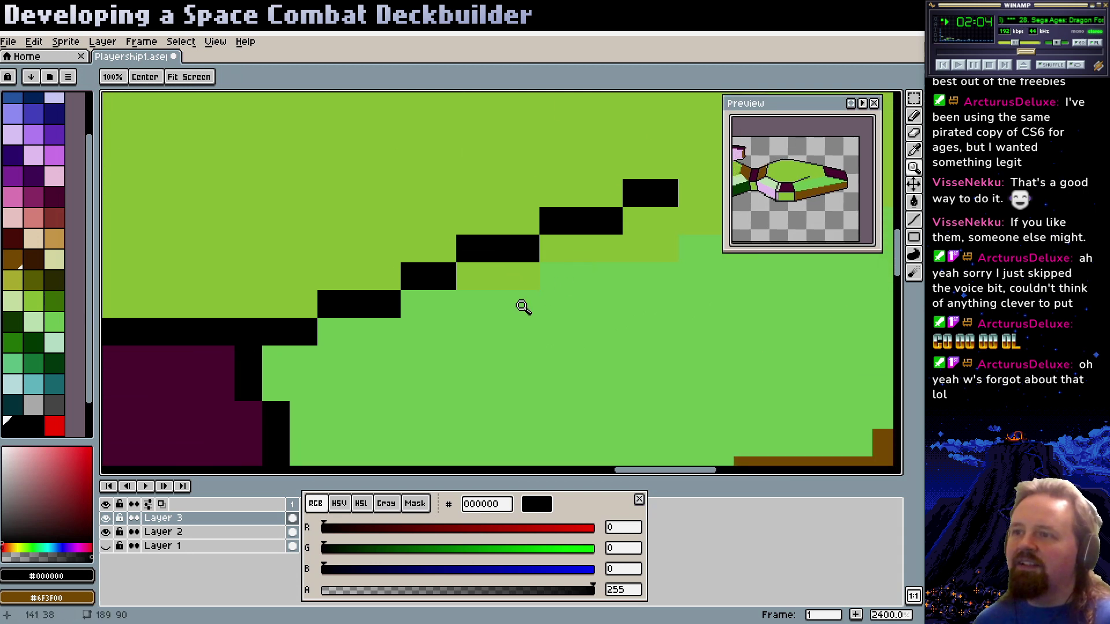
pyautogui.click(514, 312)
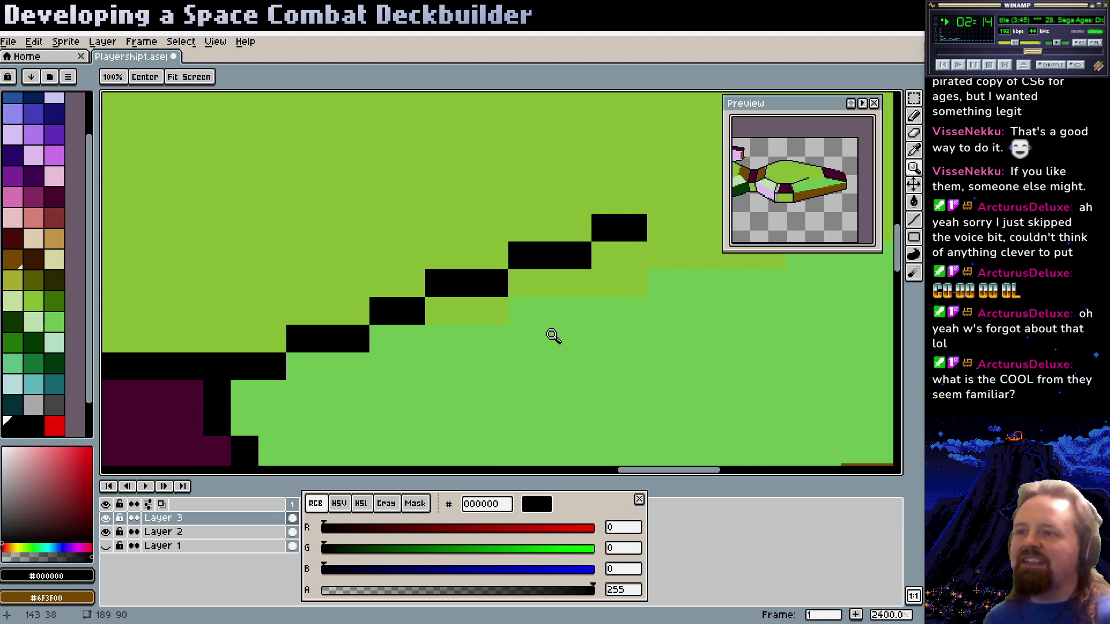
pyautogui.scroll(-5, 555, 315)
pyautogui.moveTo(595, 357); pyautogui.dragTo(573, 377)
pyautogui.press('v')
pyautogui.hotkey('ctrl', 'z')
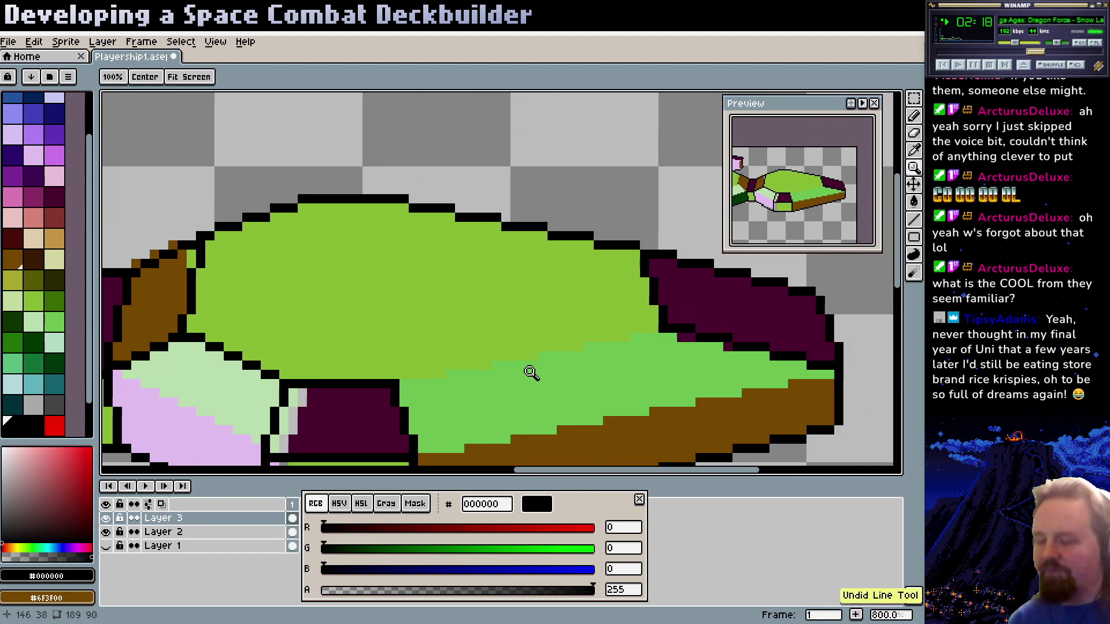
# Try one continuous black line from the maroon block to the wingtip panel between the two green areas, then undo it
pyautogui.moveTo(401, 386); pyautogui.dragTo(669, 329)
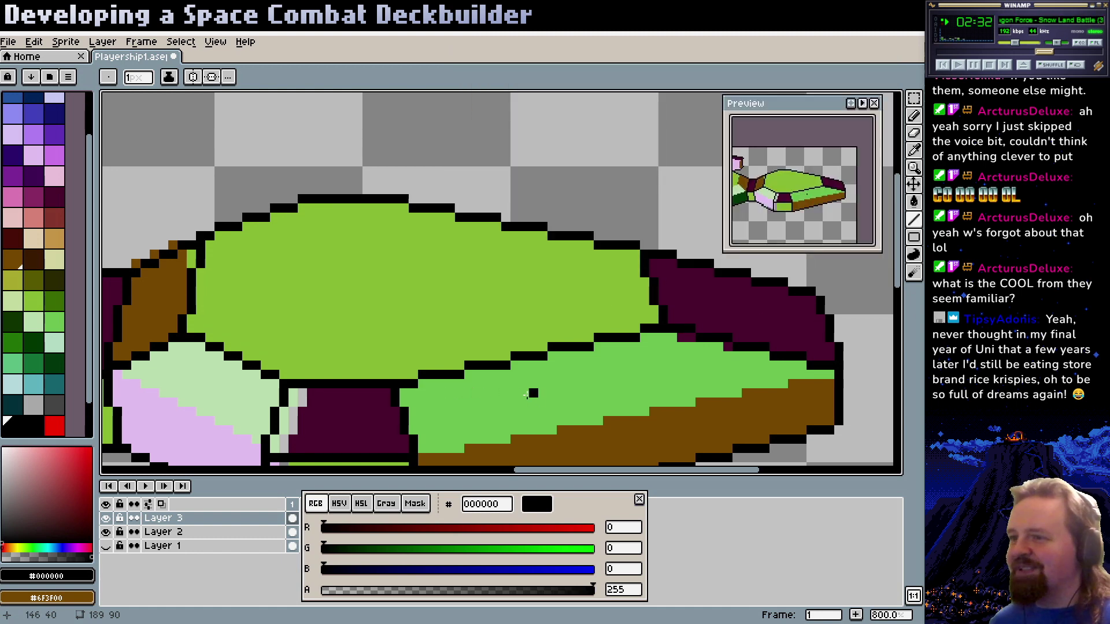
pyautogui.hscroll(3, 527, 377)
pyautogui.scroll(-3, 572, 370)
pyautogui.hscroll(-1, 584, 366)
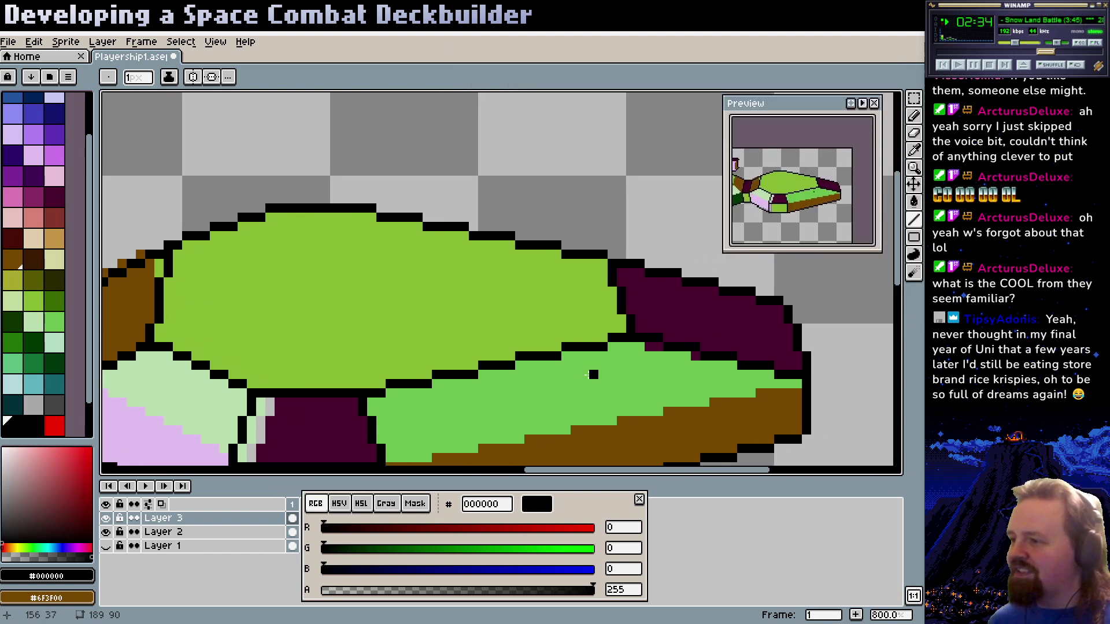
pyautogui.hscroll(-2, 565, 366)
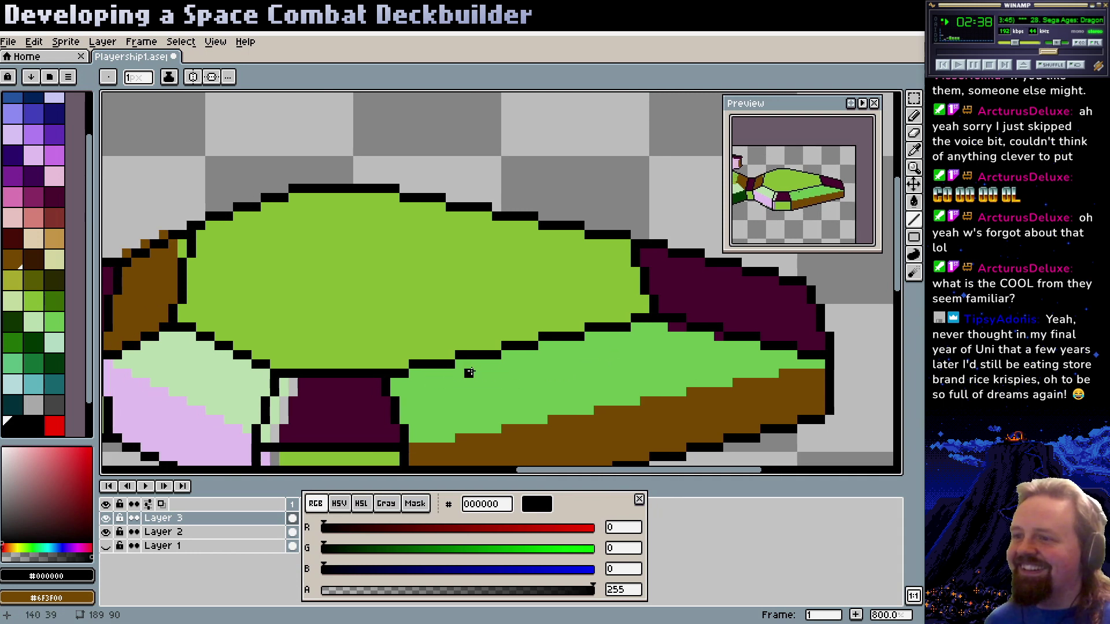
pyautogui.scroll(1, 506, 379)
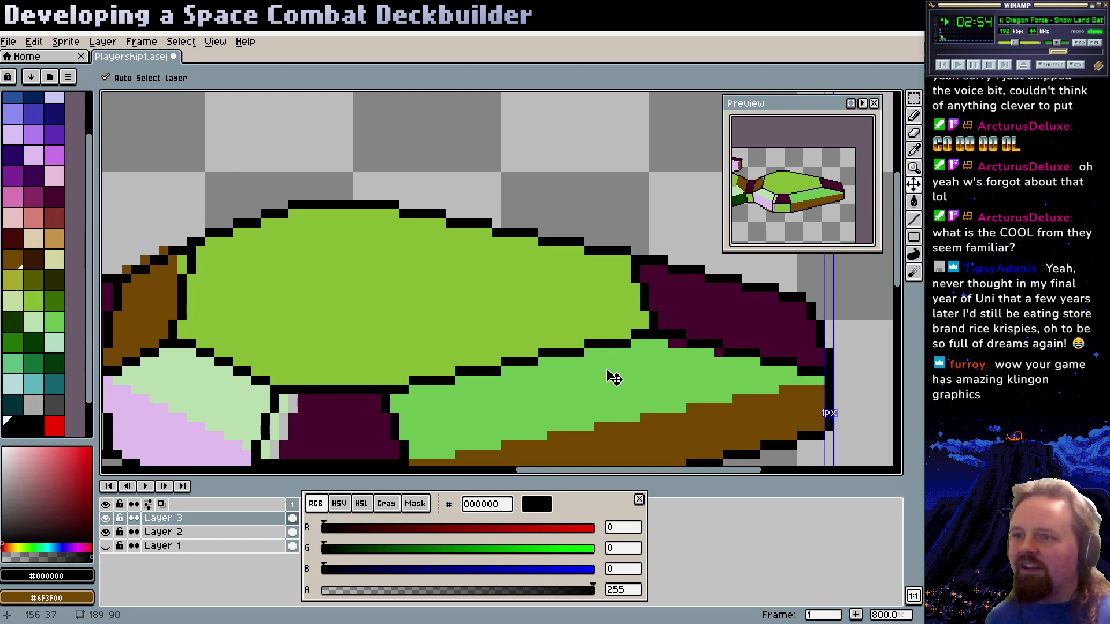
pyautogui.hotkey('ctrl', 'z')
pyautogui.press('p')
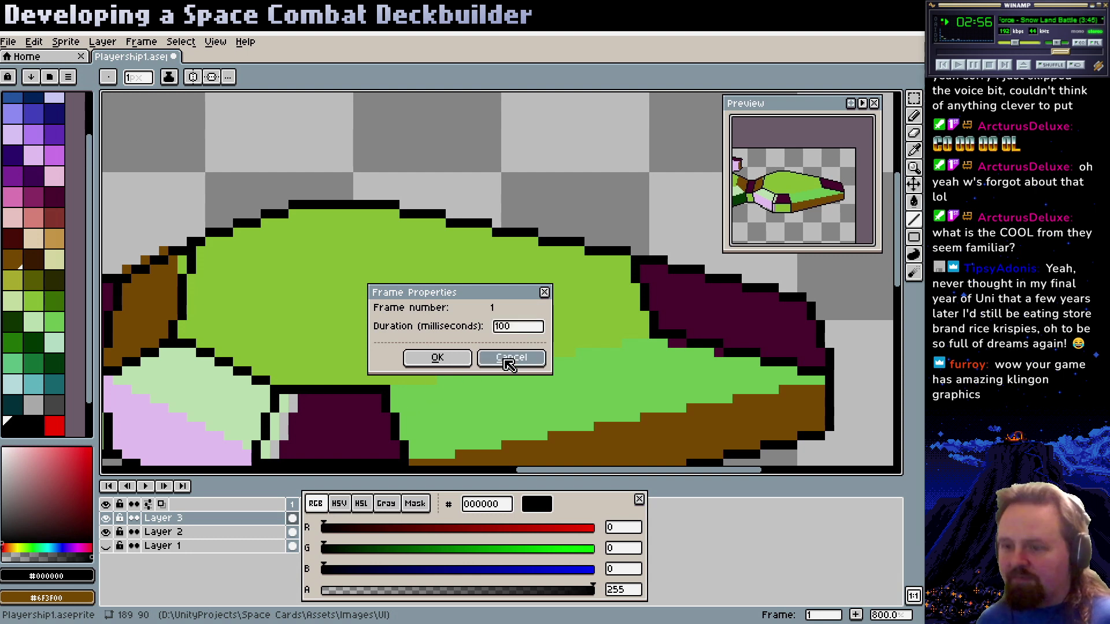
pyautogui.click(509, 360)
# Try plotting the boundary between the two green wing panels pixel by pixel in black, then undo those pixels
pyautogui.press('b')
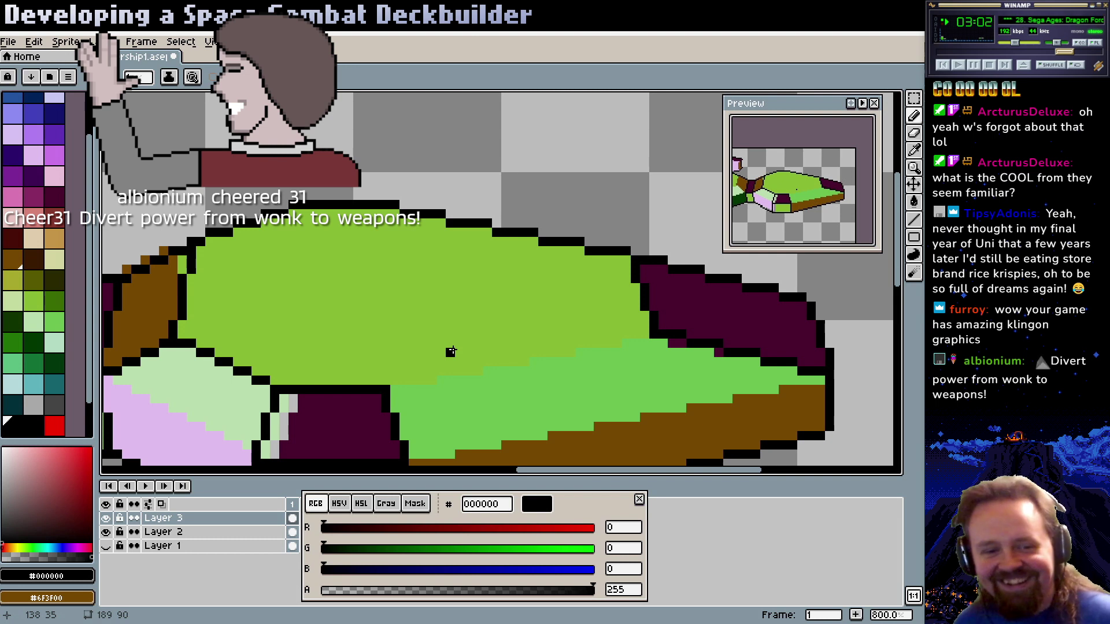
pyautogui.click(397, 391)
pyautogui.click(411, 391)
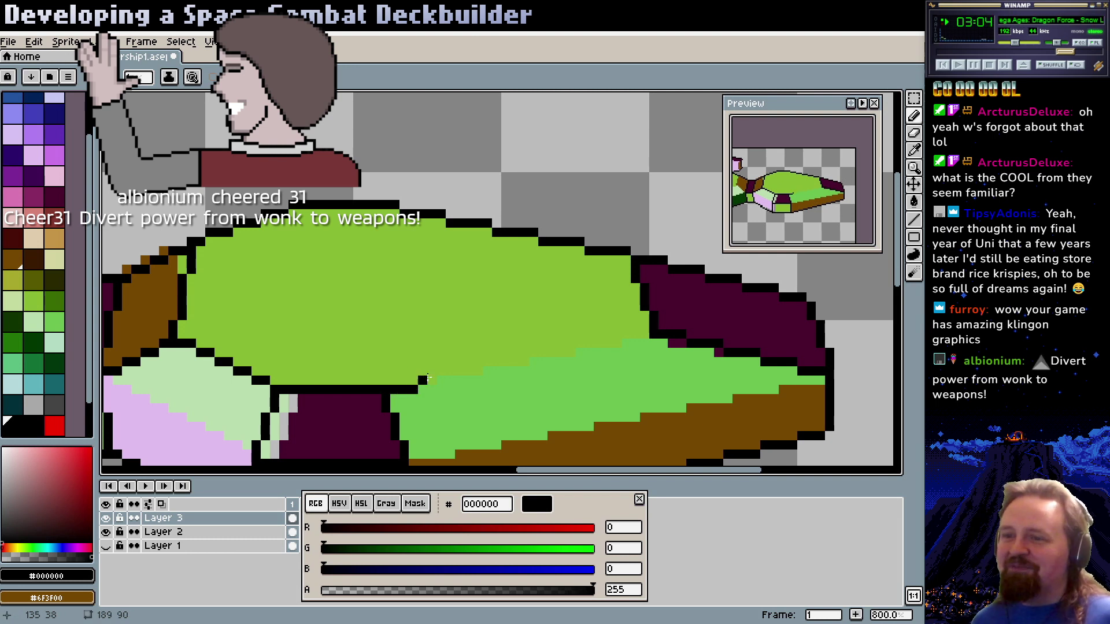
pyautogui.click(432, 379)
pyautogui.click(441, 379)
pyautogui.click(448, 380)
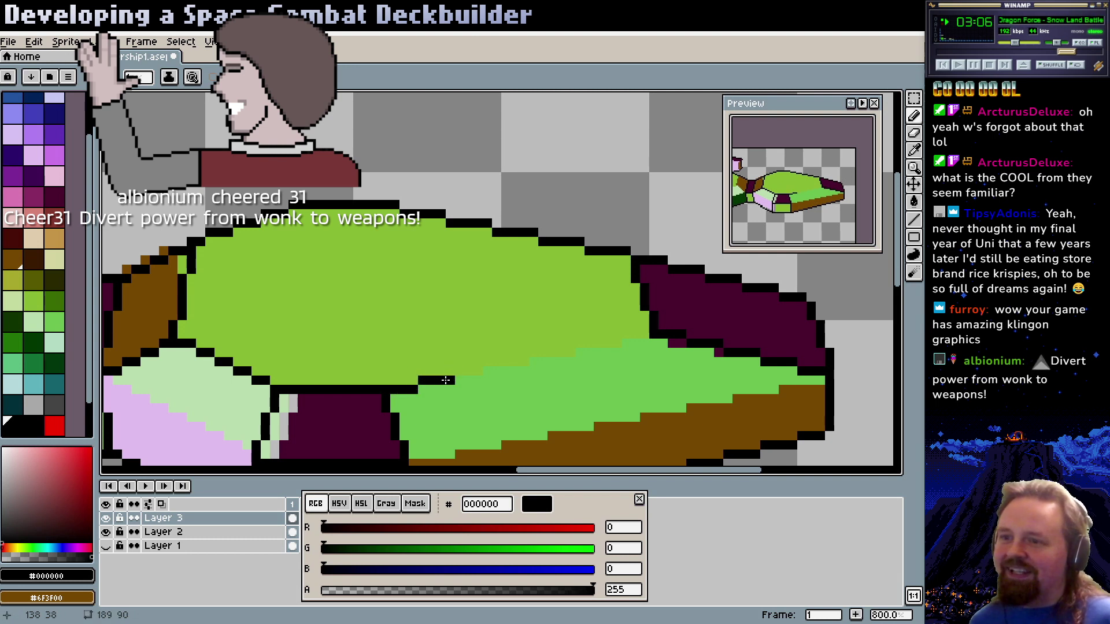
pyautogui.click(460, 370)
pyautogui.click(468, 371)
pyautogui.click(478, 370)
pyautogui.click(487, 370)
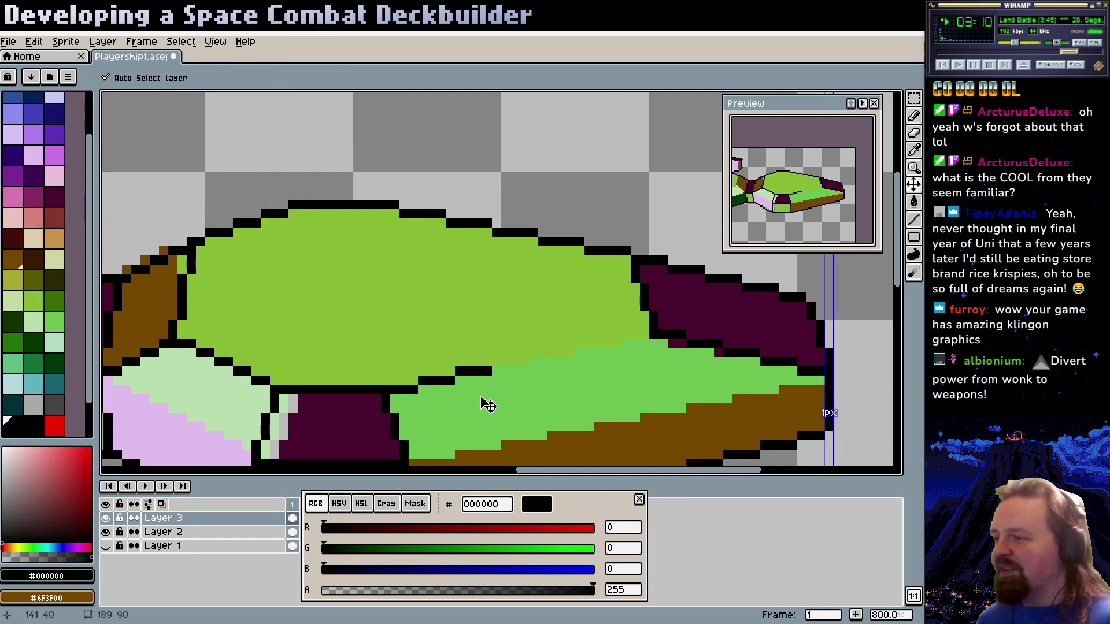
pyautogui.hotkey('ctrl', 'z')
pyautogui.hotkey('ctrl', 'z')
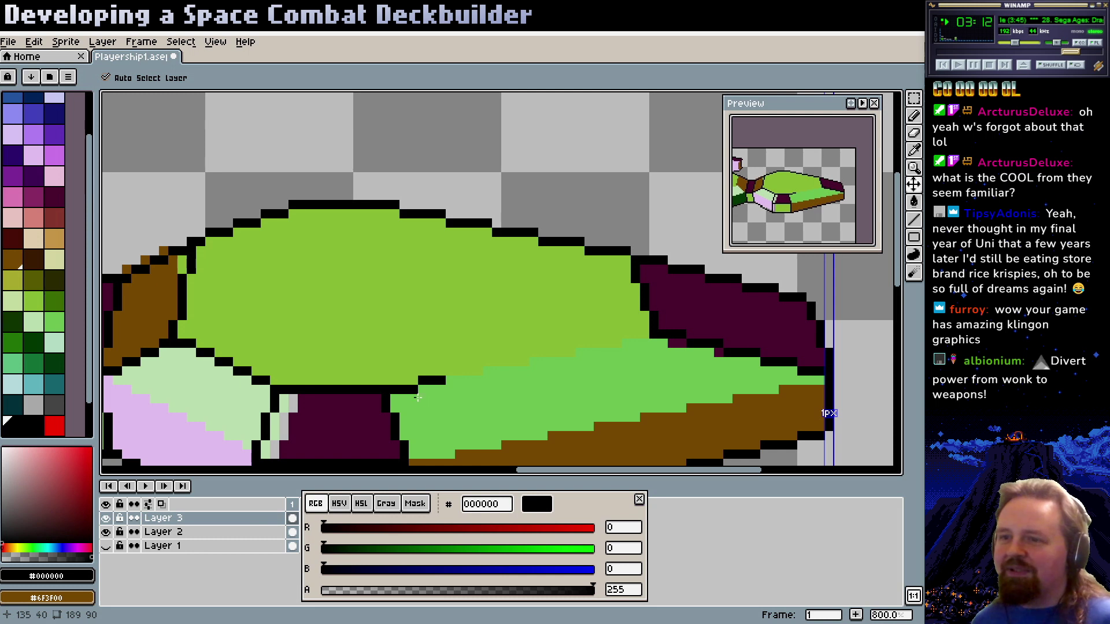
pyautogui.hotkey('ctrl', 'z')
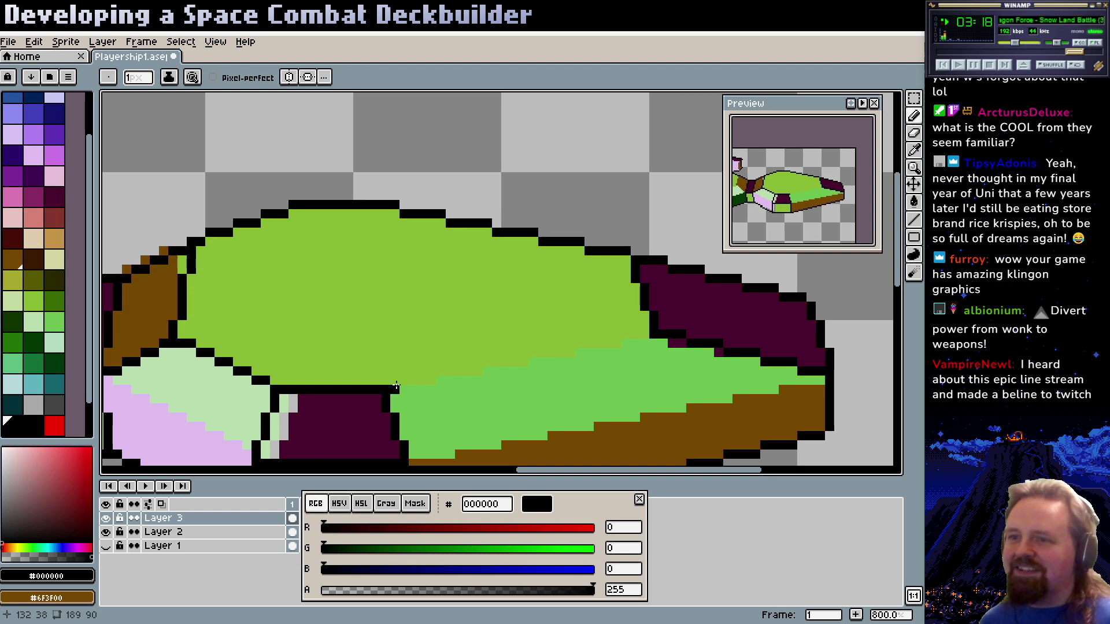
# Outline the boundary between the large green wing panel and the lighter green panel in black, from the maroon block to the wingtip panel
pyautogui.moveTo(395, 379); pyautogui.dragTo(567, 354)
pyautogui.press('l')
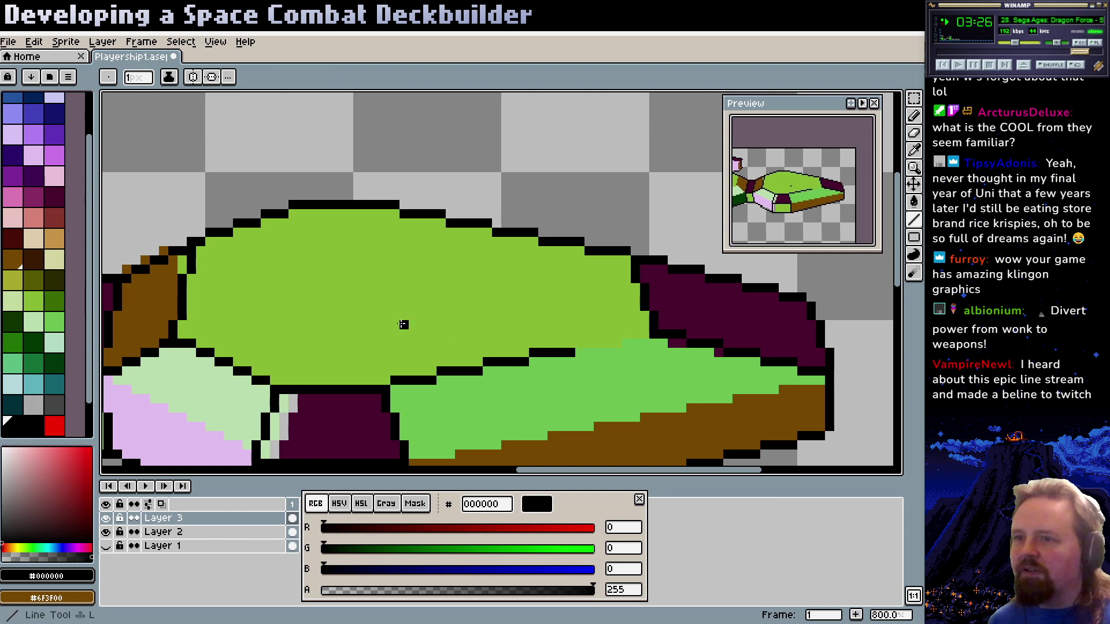
pyautogui.moveTo(330, 351); pyautogui.dragTo(361, 282)
pyautogui.hotkey('ctrl', 'z')
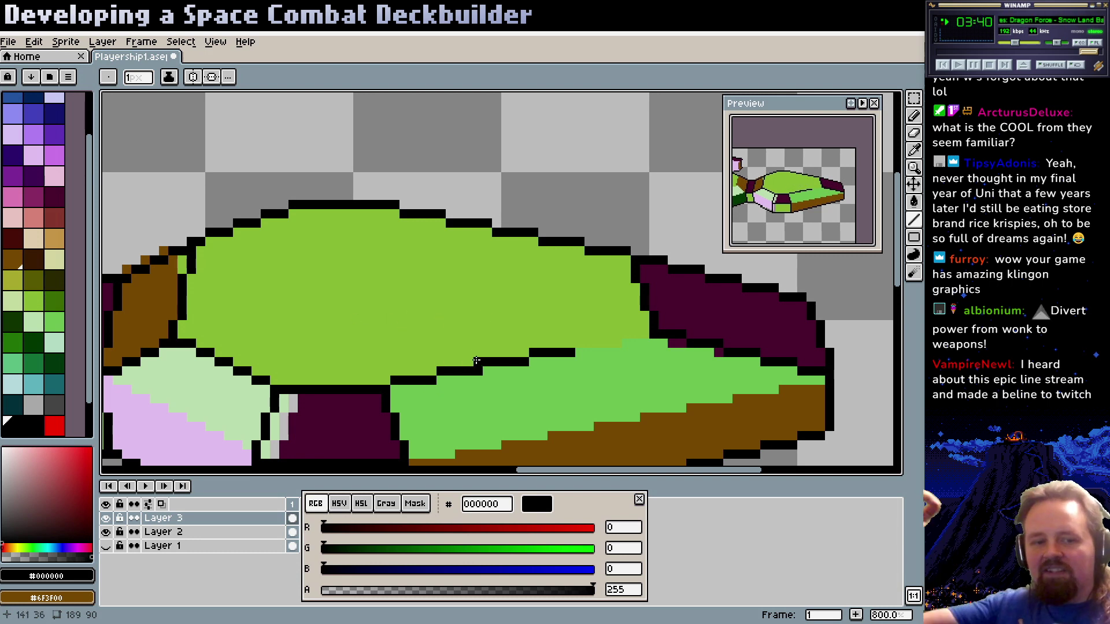
pyautogui.moveTo(475, 362); pyautogui.dragTo(416, 345)
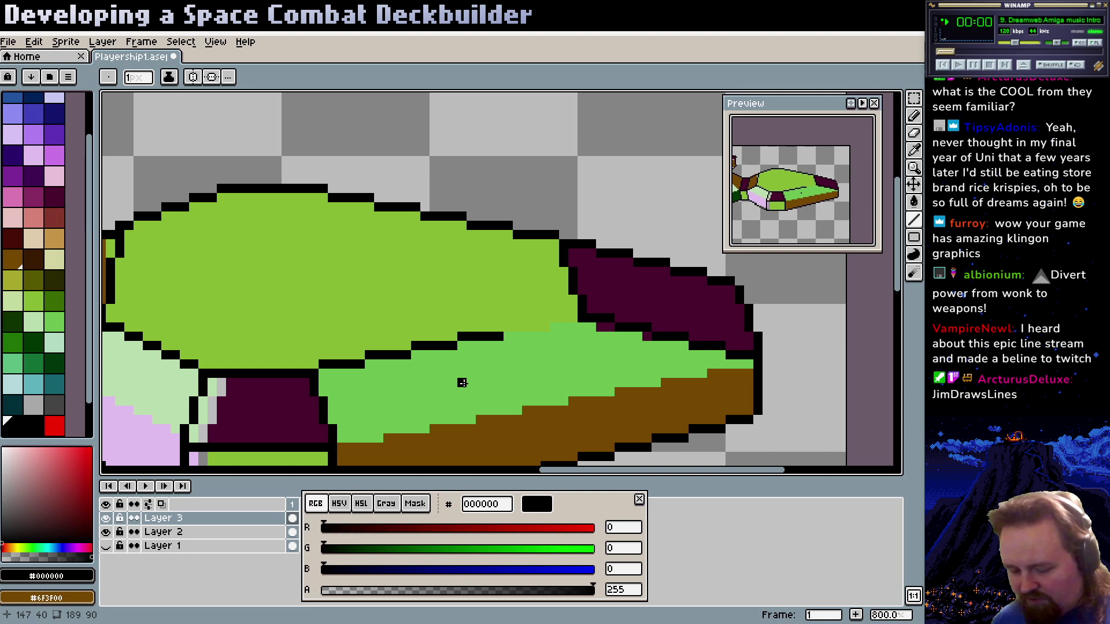
pyautogui.press('b')
pyautogui.moveTo(508, 327); pyautogui.dragTo(539, 325)
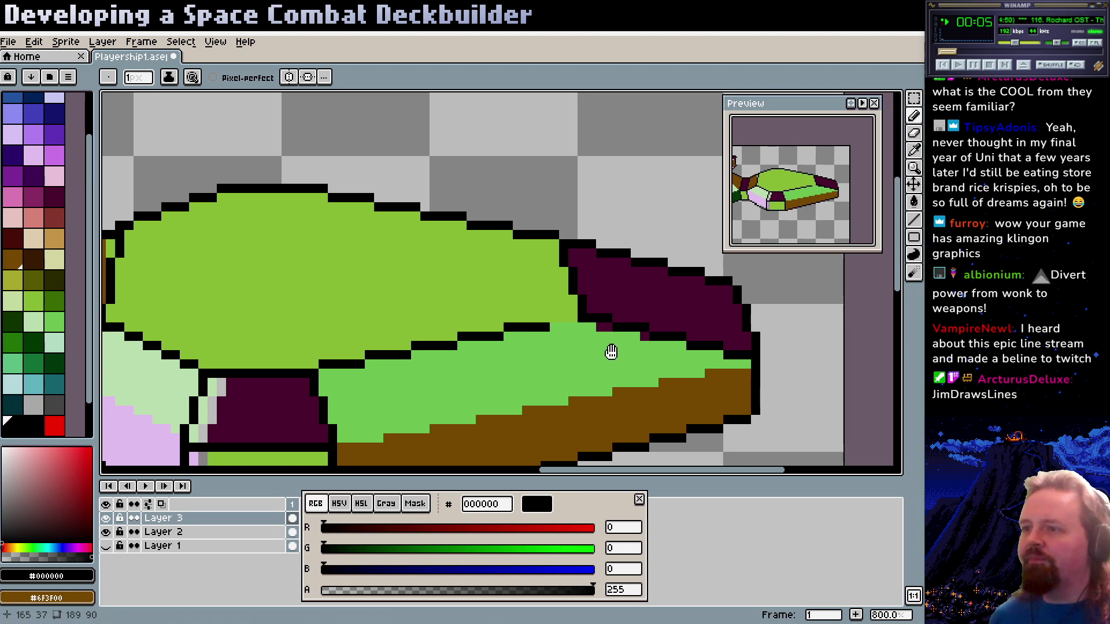
pyautogui.moveTo(609, 351); pyautogui.dragTo(542, 364)
pyautogui.scroll(-2, 508, 327)
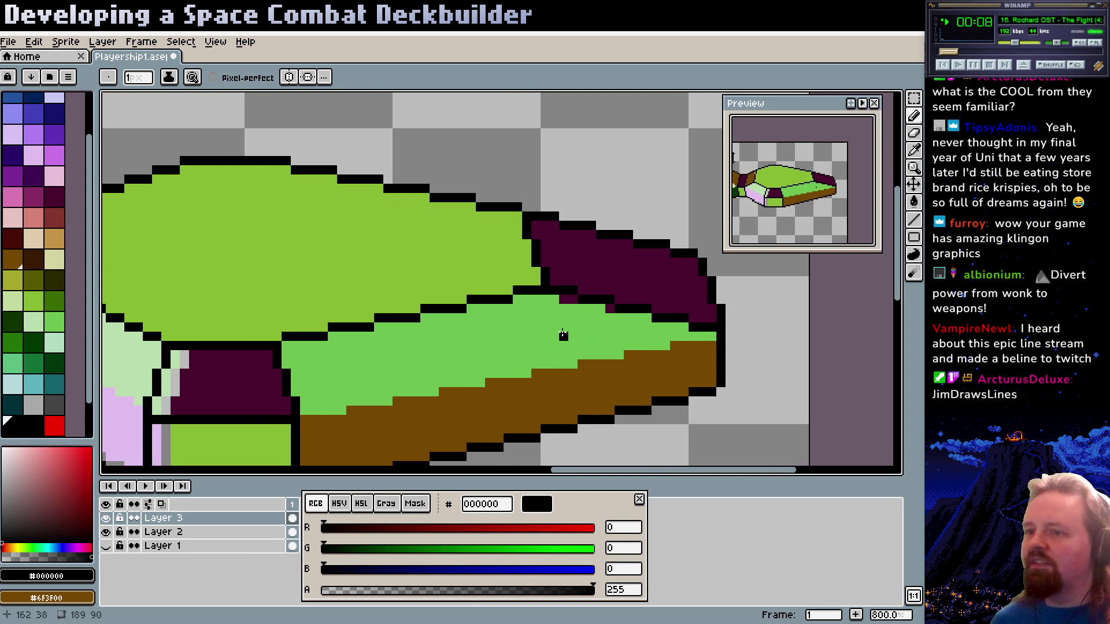
# Copy the stepped black line between the two green wing panels onto the boundary between the lighter green and brown panels
pyautogui.scroll(2, 508, 312)
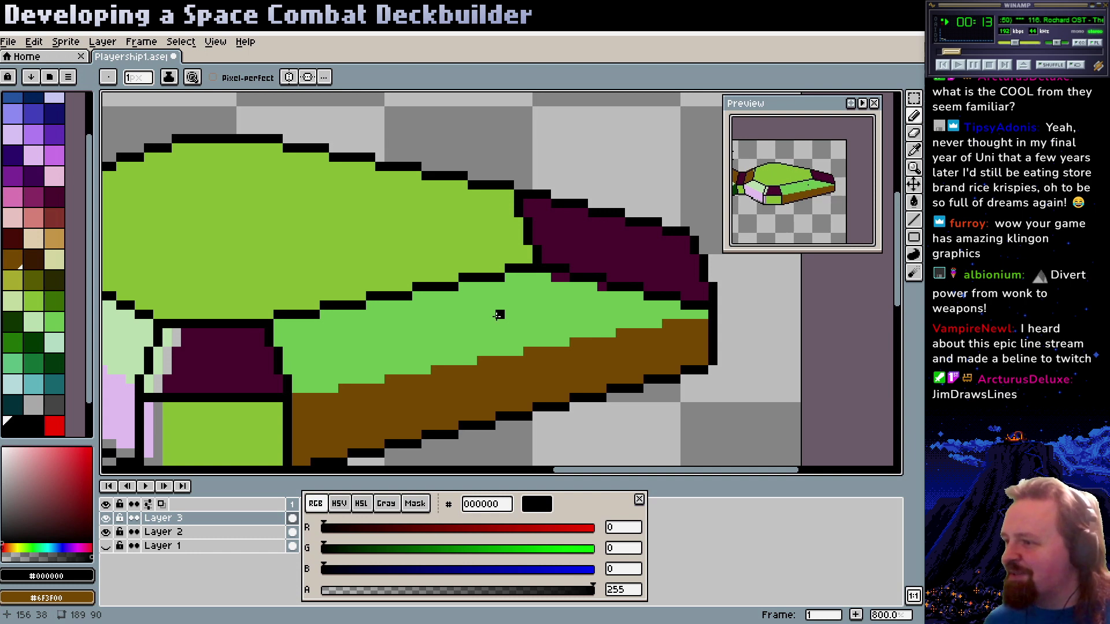
pyautogui.moveTo(500, 300); pyautogui.dragTo(520, 322)
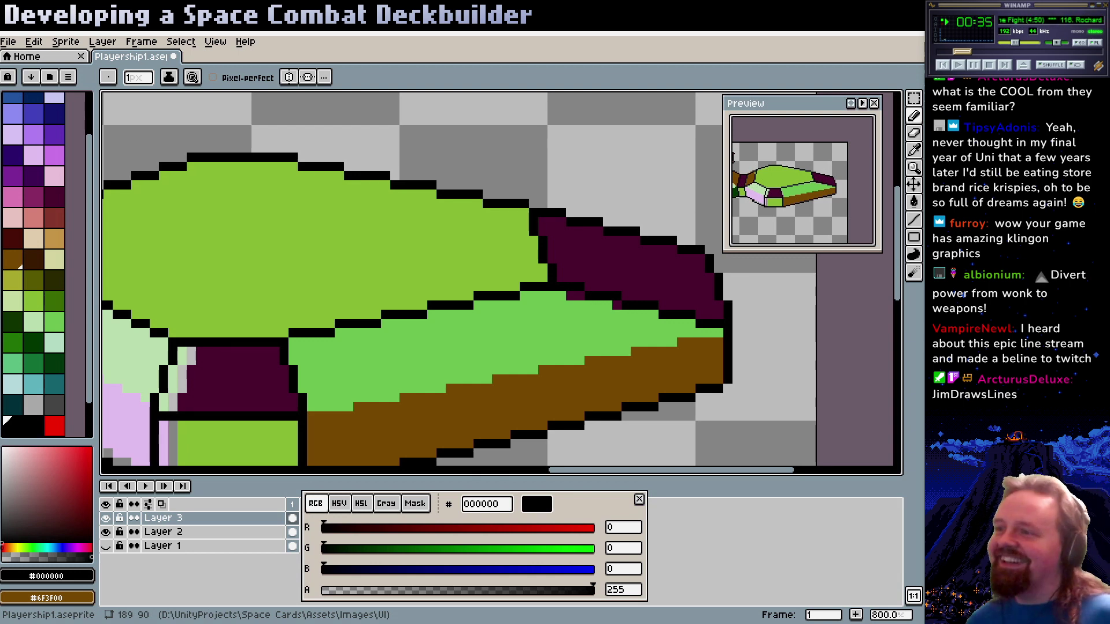
pyautogui.moveTo(542, 314); pyautogui.dragTo(530, 287)
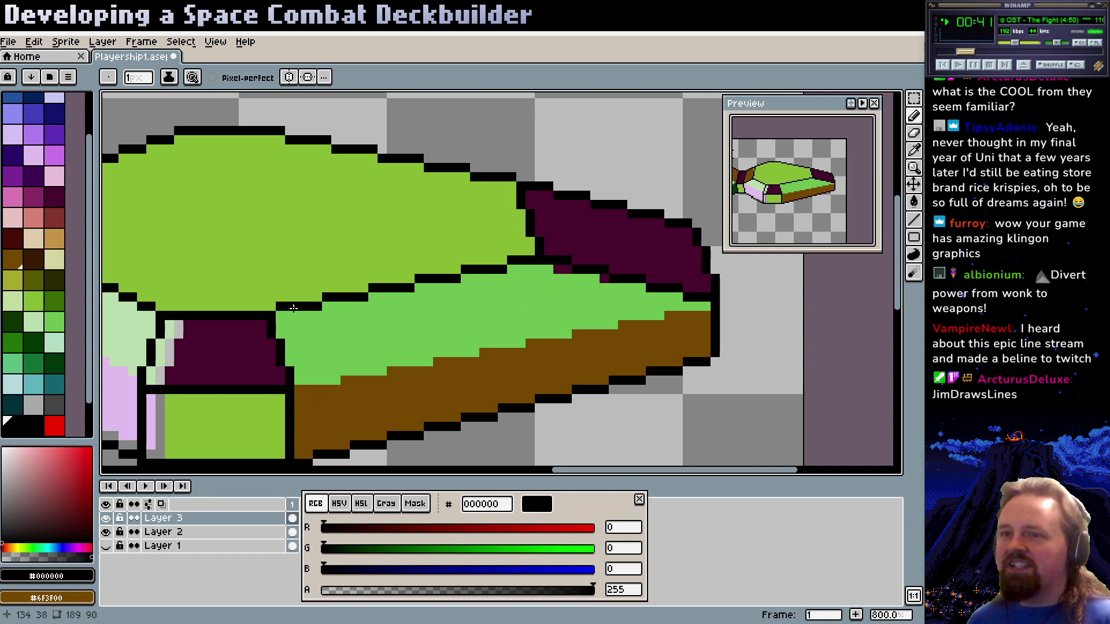
pyautogui.click(382, 296)
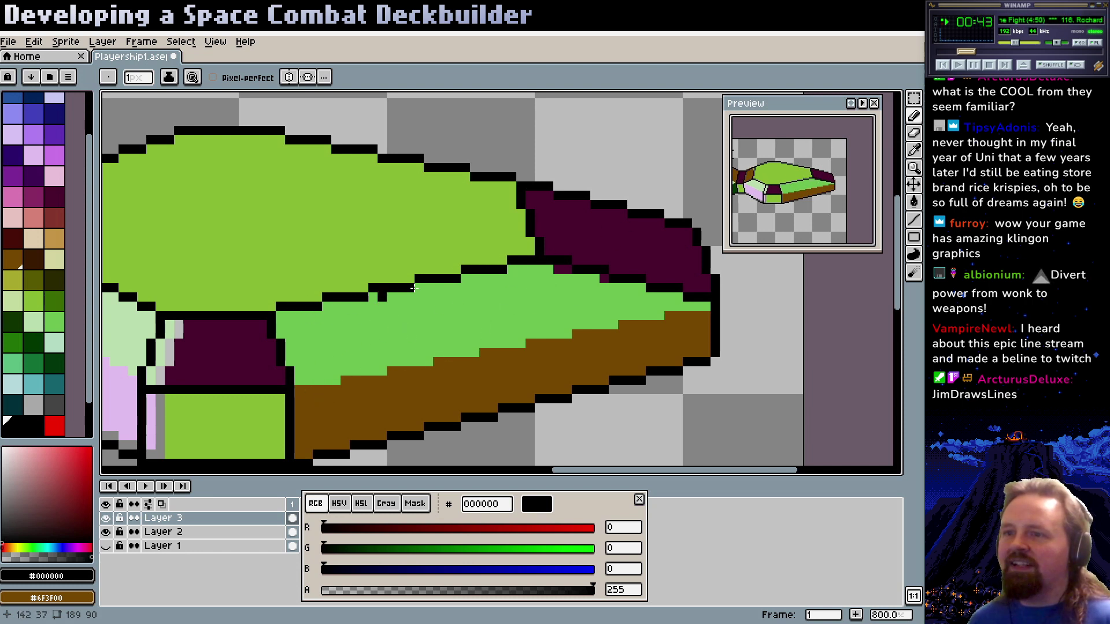
pyautogui.press('m')
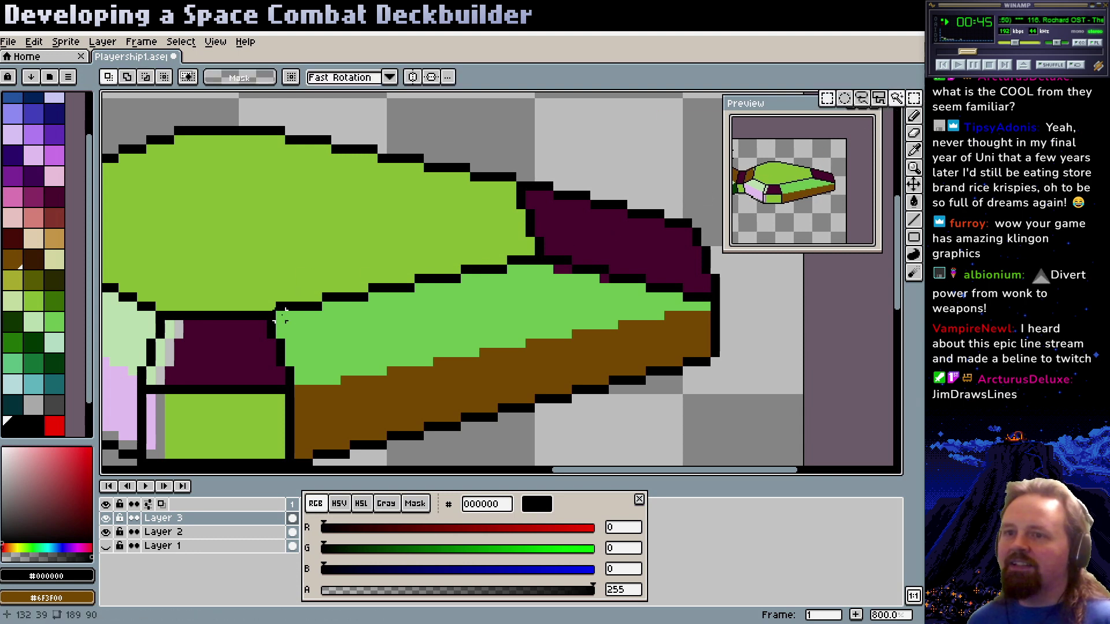
pyautogui.moveTo(280, 315); pyautogui.dragTo(536, 245)
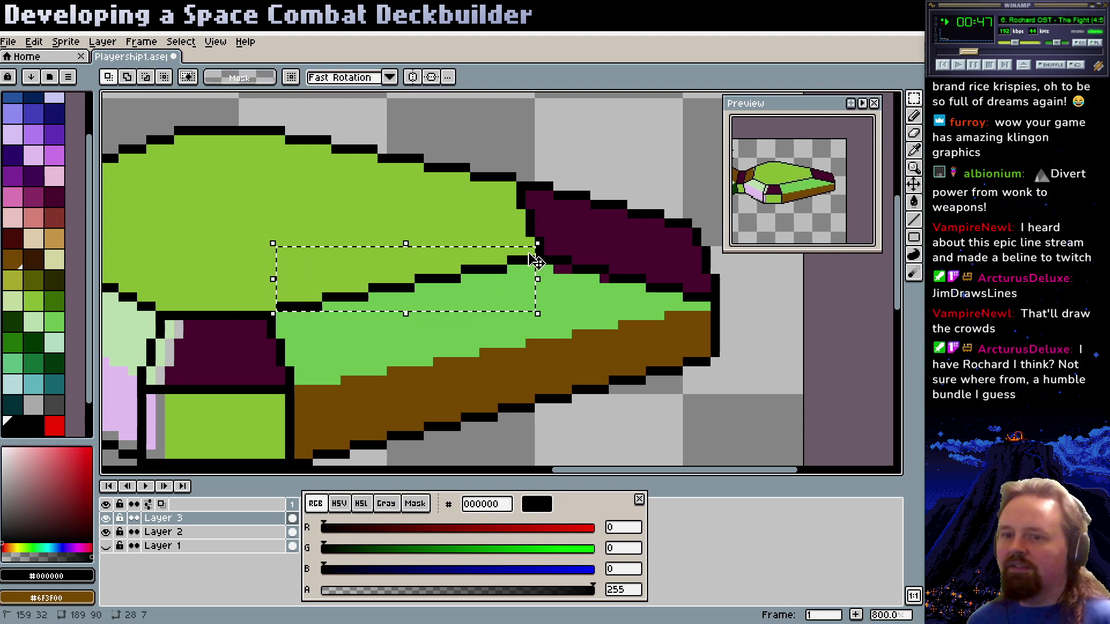
pyautogui.moveTo(400, 319); pyautogui.dragTo(519, 339)
pyautogui.hscroll(-2, 459, 379)
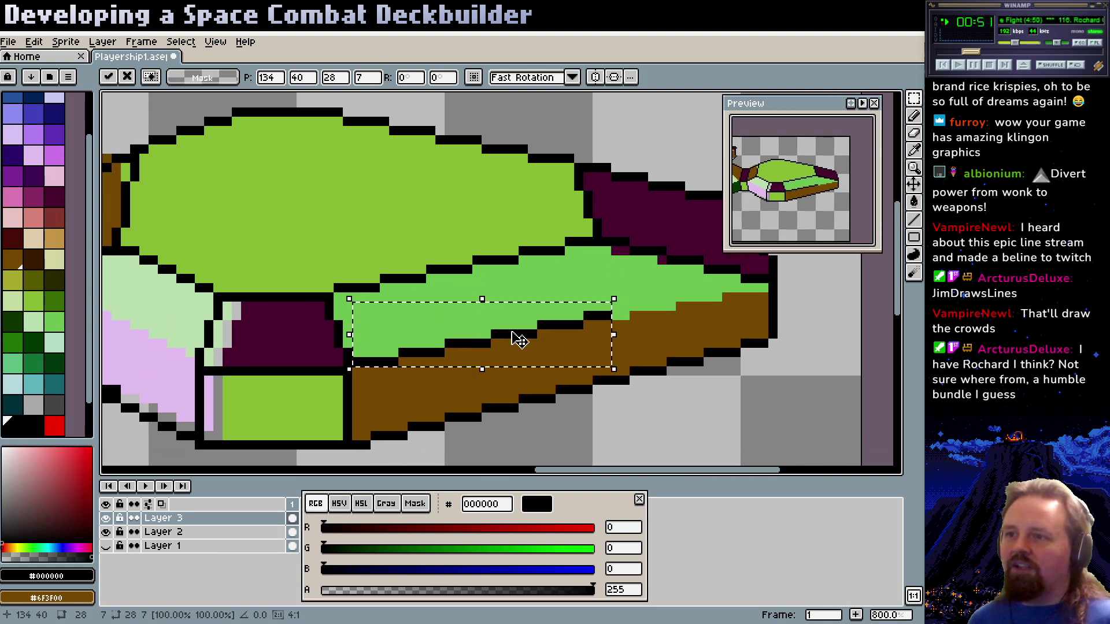
pyautogui.click(550, 275)
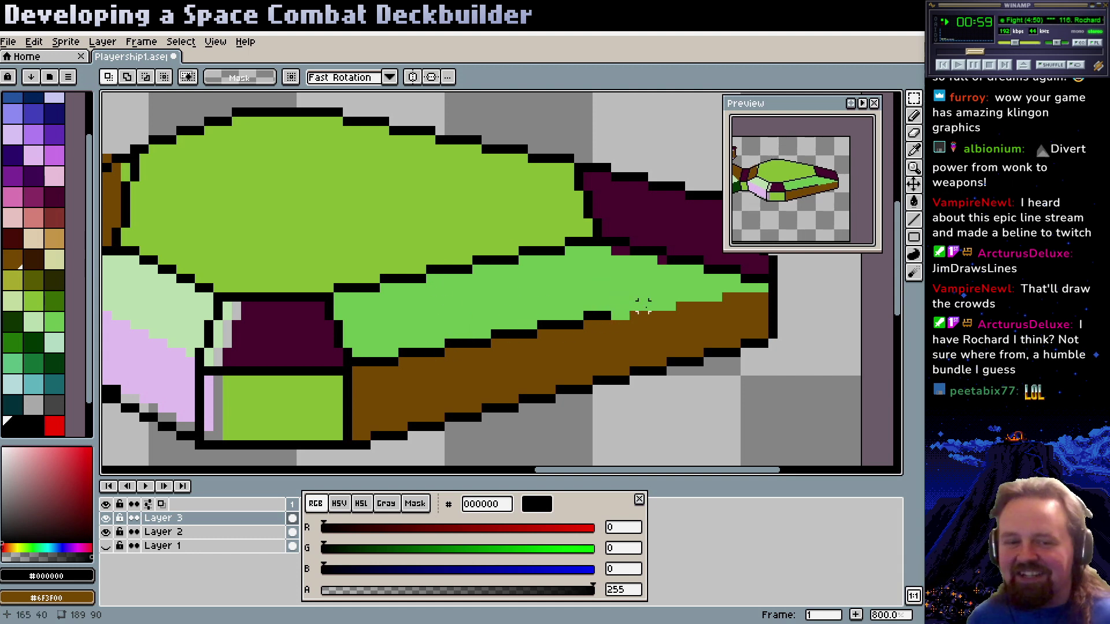
# Extend the black line along the rest of the green and brown boundary to the wing's outer edge, filling the leftover green pixels
pyautogui.scroll(2, 612, 312)
pyautogui.hscroll(2, 612, 327)
pyautogui.press('b')
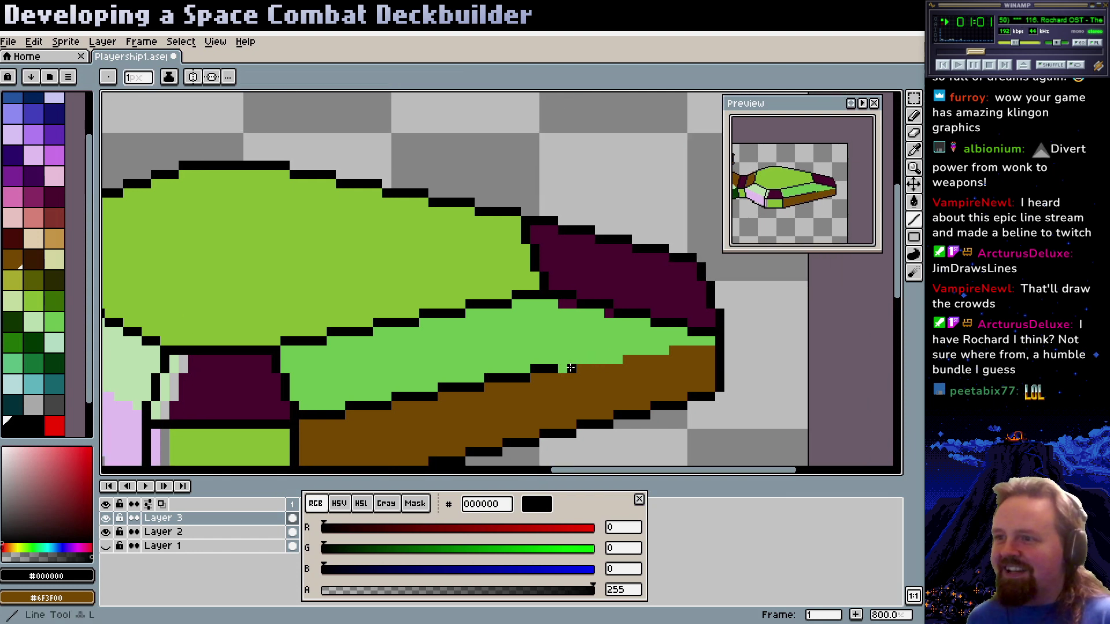
pyautogui.click(572, 359)
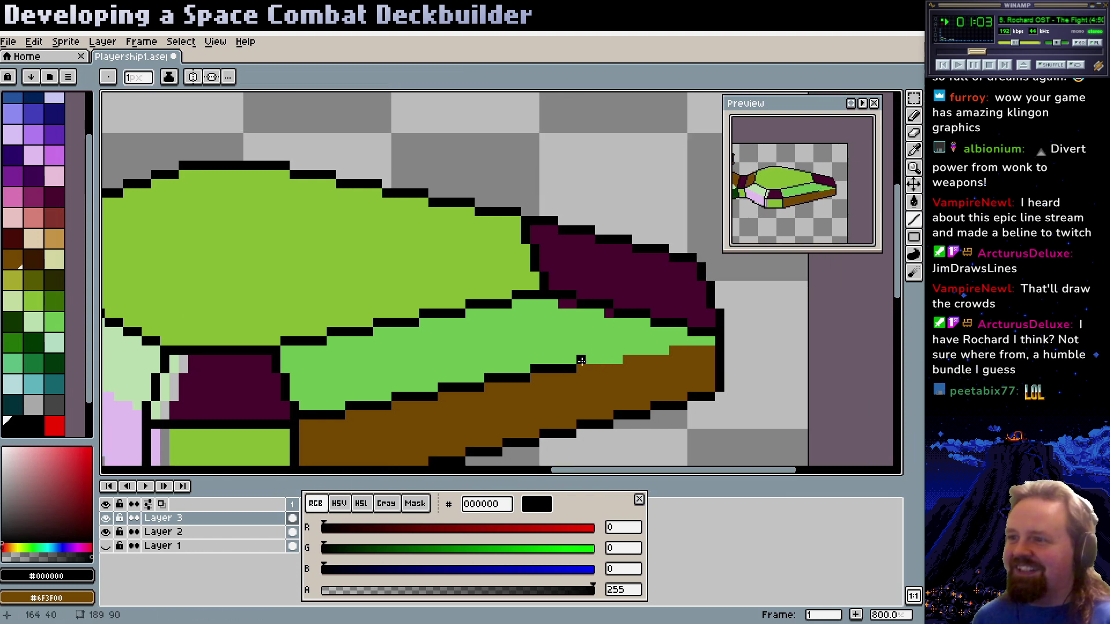
pyautogui.keyDown('shift'); pyautogui.click(612, 358); pyautogui.keyUp('shift')
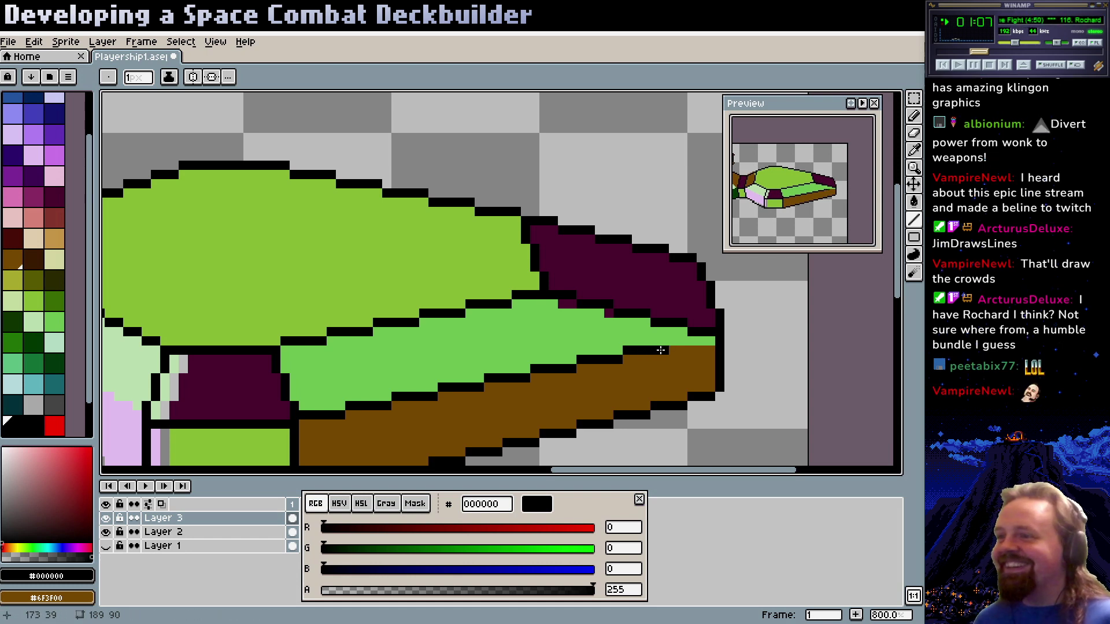
pyautogui.keyDown('shift'); pyautogui.click(664, 350); pyautogui.keyUp('shift')
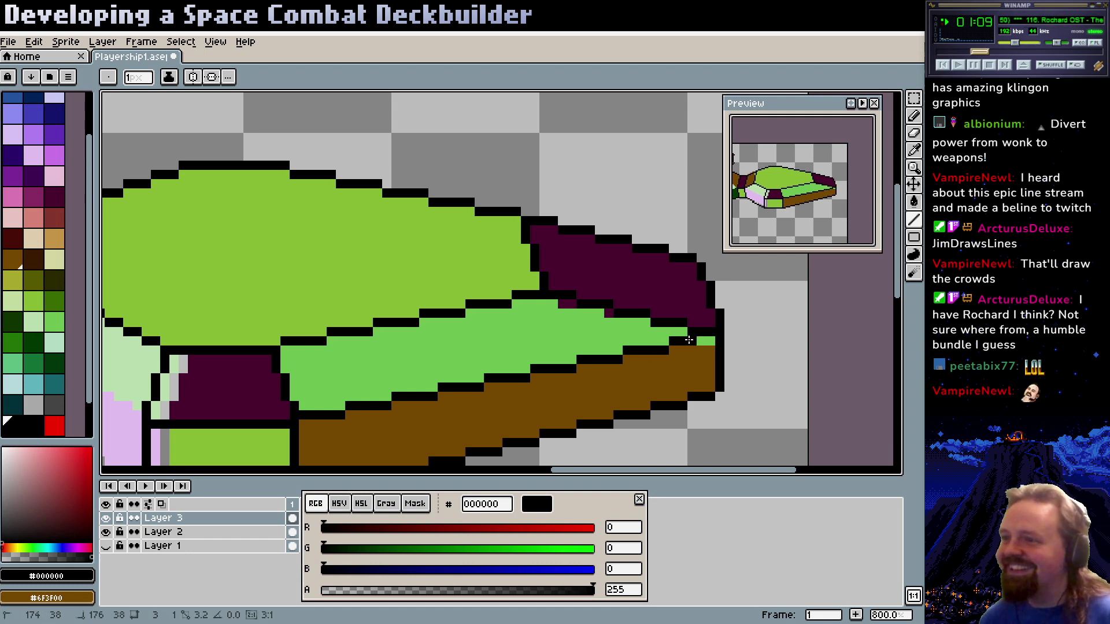
pyautogui.moveTo(693, 360); pyautogui.dragTo(637, 376)
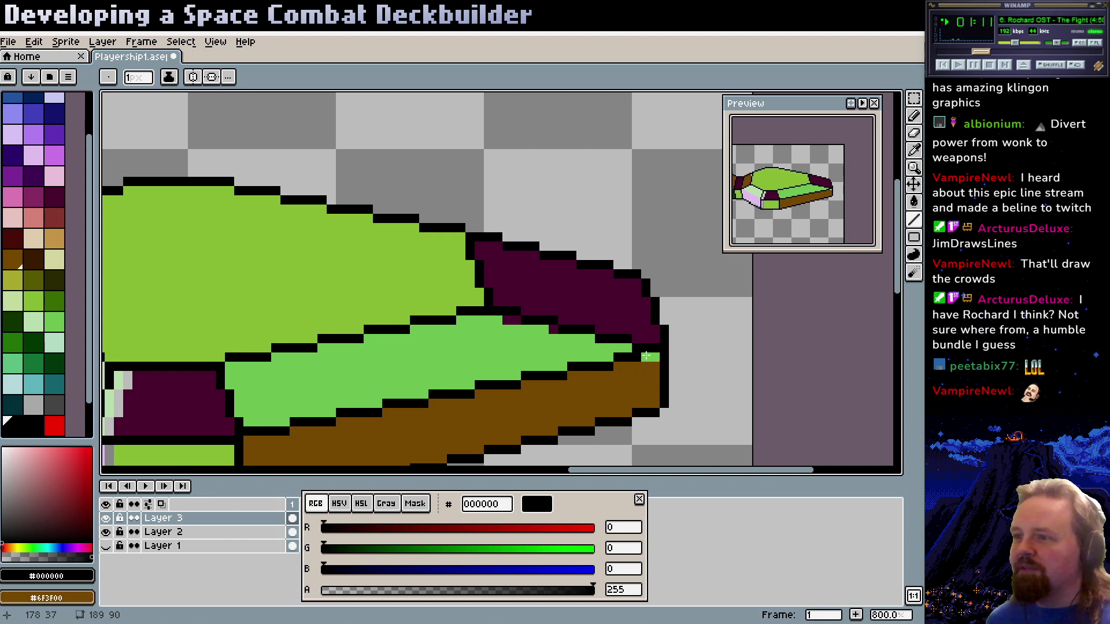
pyautogui.moveTo(641, 338); pyautogui.dragTo(576, 297)
pyautogui.click(587, 316)
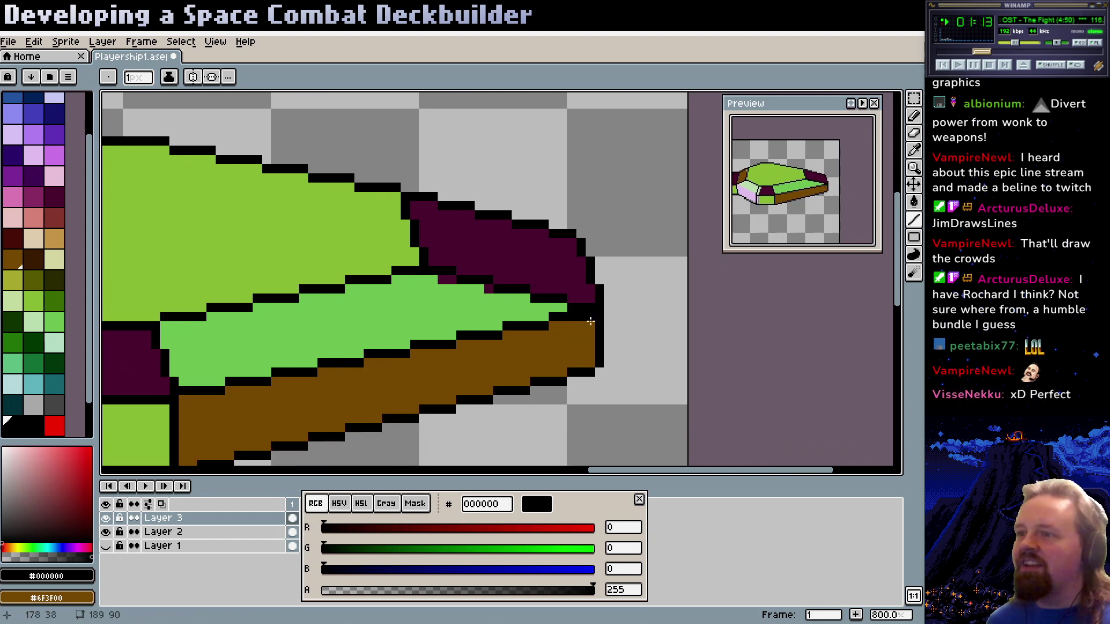
# Hide Layer 2 and erase the black line between the maroon wingtip panel and the lighter green panel
pyautogui.click(106, 532)
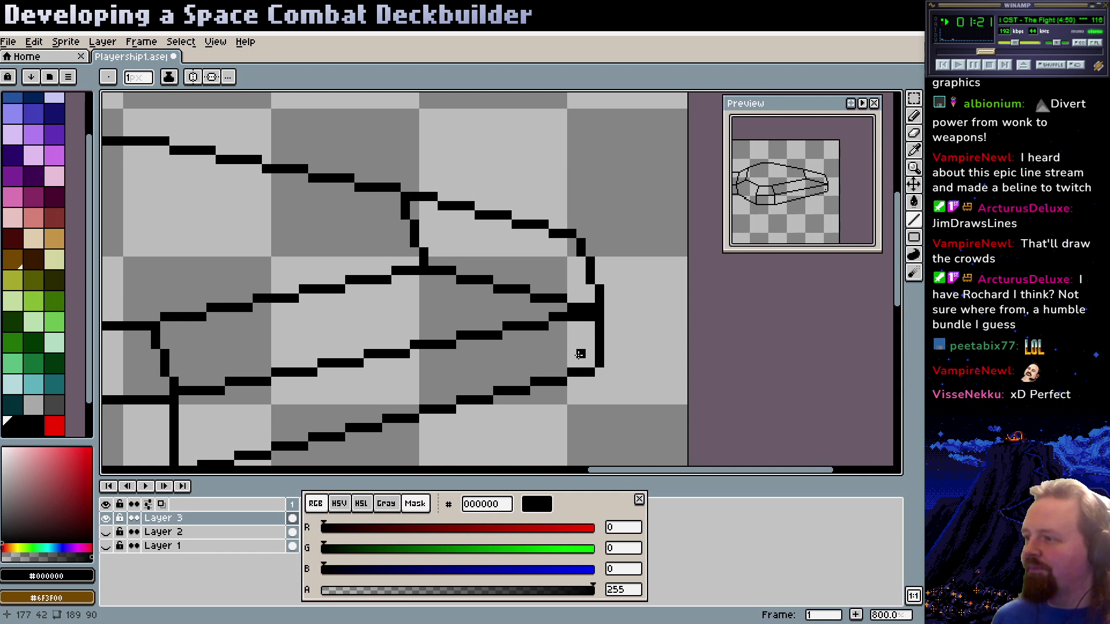
pyautogui.moveTo(525, 375); pyautogui.dragTo(560, 382)
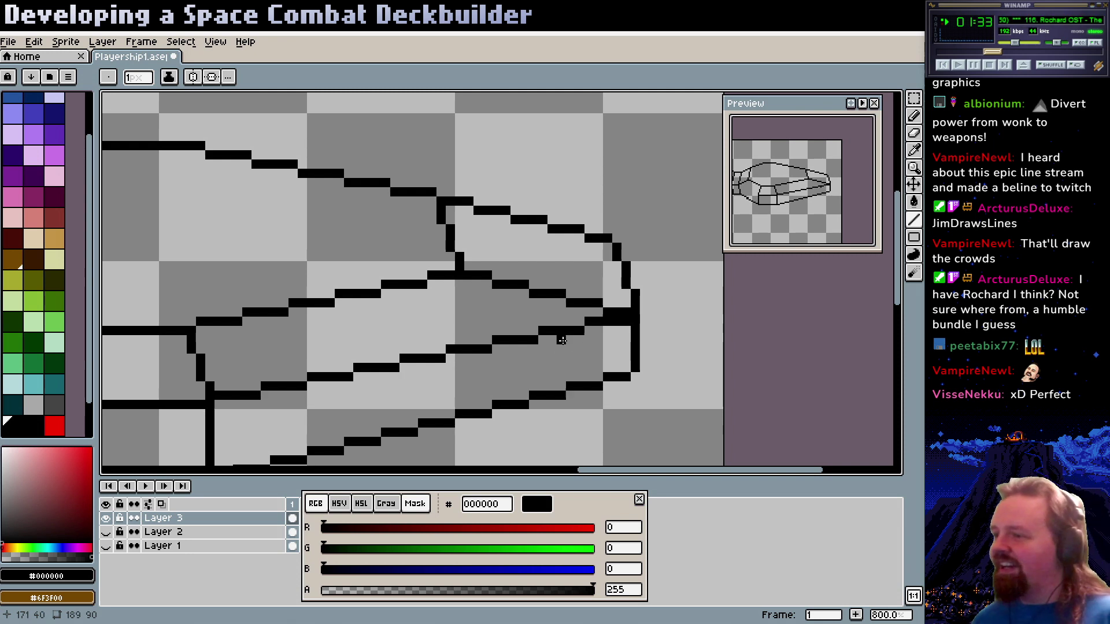
pyautogui.moveTo(556, 341)
pyautogui.mouseDown()
pyautogui.moveTo(538, 335)
pyautogui.moveTo(545, 329)
pyautogui.moveTo(531, 338)
pyautogui.mouseUp()
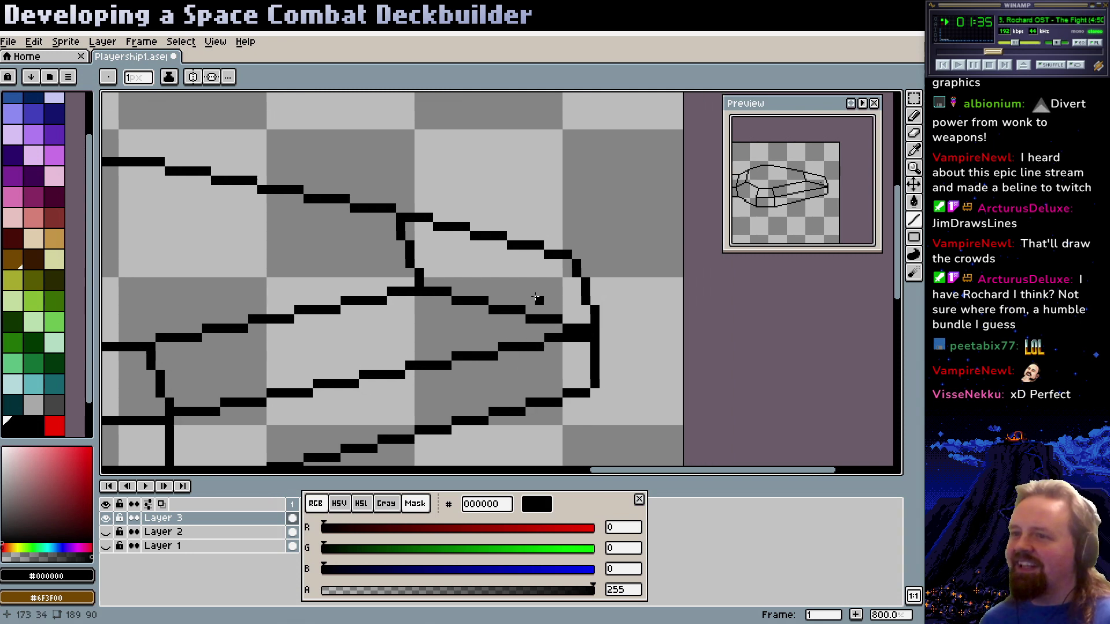
pyautogui.keyDown('alt'); pyautogui.click(580, 321); pyautogui.keyUp('alt')
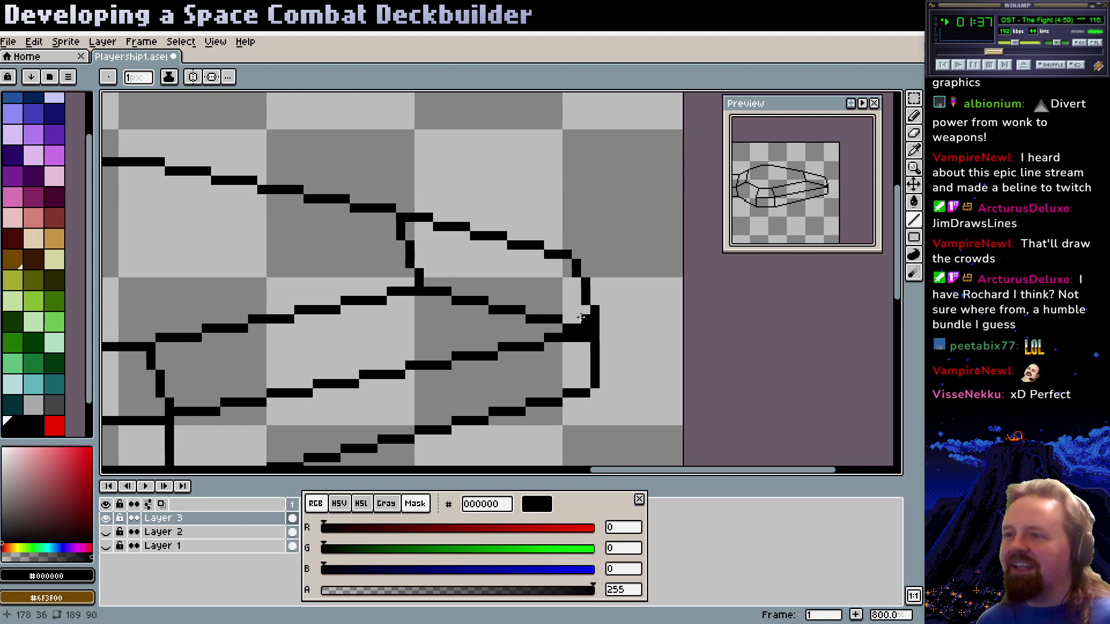
# Try a straight black line for the wingtip panel's lower edge, ending where the green and brown boundary line nears the outer edge, then undo it
pyautogui.moveTo(569, 331)
pyautogui.mouseDown()
pyautogui.moveTo(428, 291)
pyautogui.moveTo(521, 310)
pyautogui.moveTo(539, 327)
pyautogui.moveTo(431, 296)
pyautogui.mouseUp()
pyautogui.keyDown('alt'); pyautogui.click(566, 334); pyautogui.keyUp('alt')
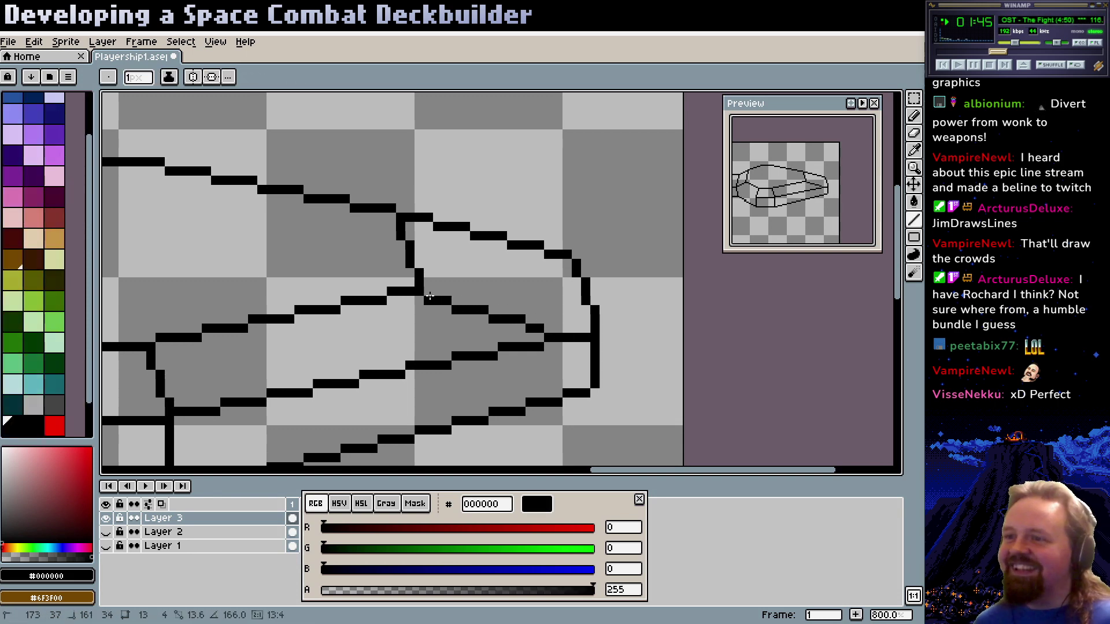
pyautogui.click(548, 329)
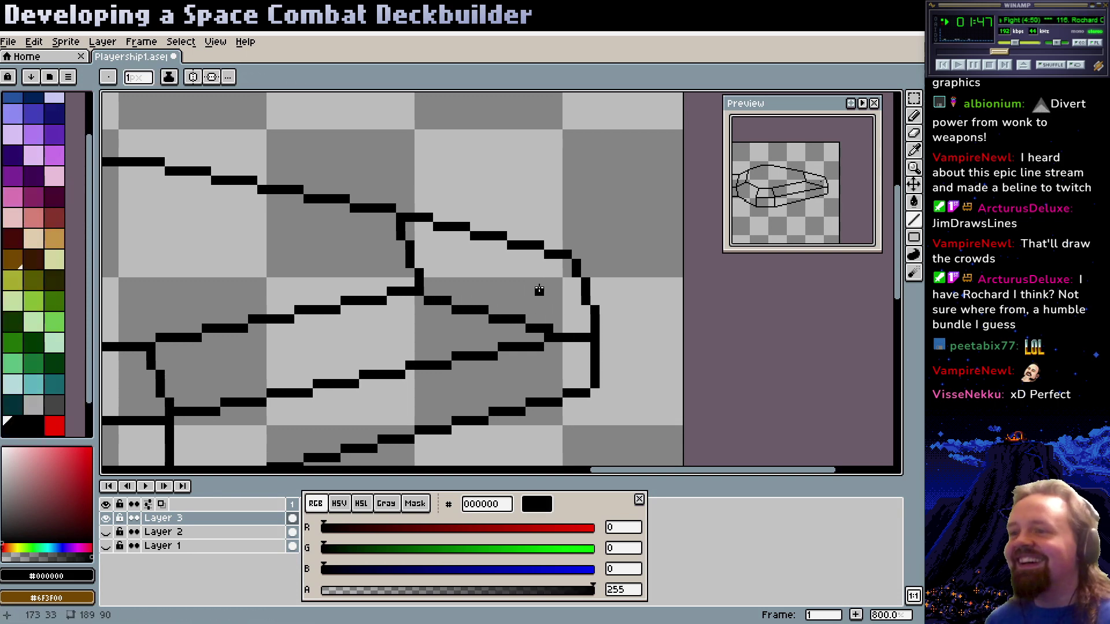
pyautogui.hotkey('ctrl', 'z')
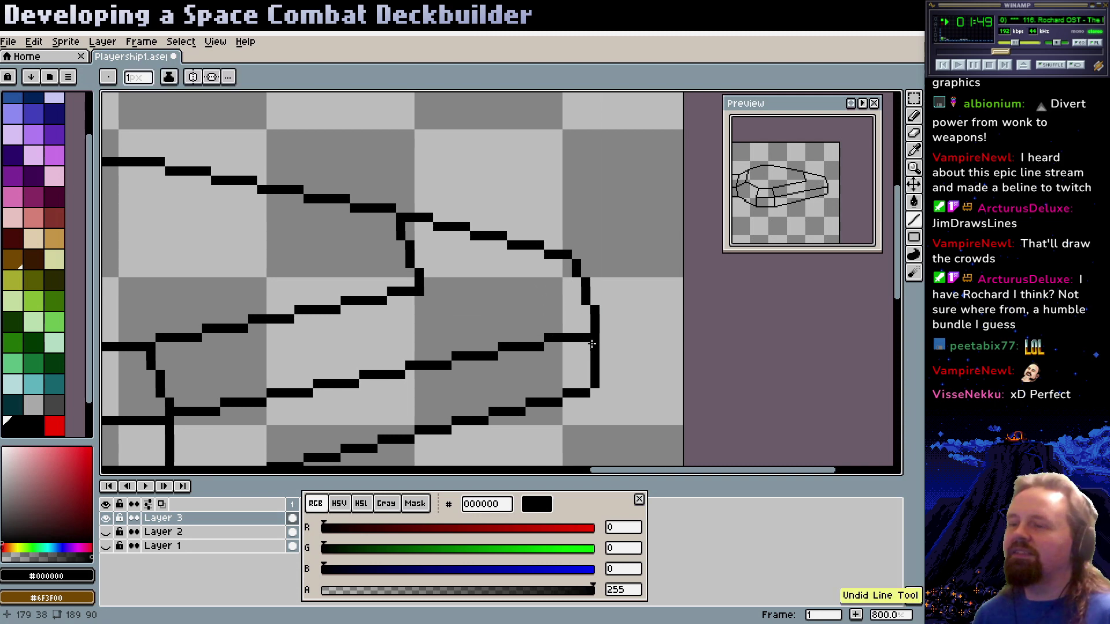
# Try a black line from just inside the wing's outer edge up to the inner corner of the wingtip panel, then undo it
pyautogui.scroll(-1, 591, 343)
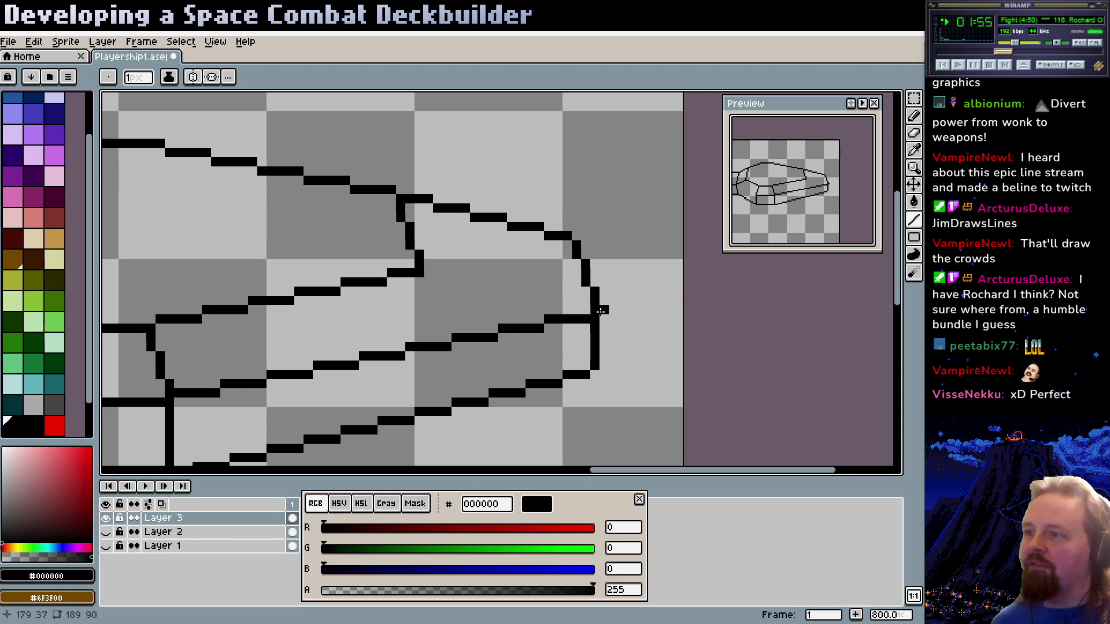
pyautogui.moveTo(584, 314); pyautogui.dragTo(417, 268)
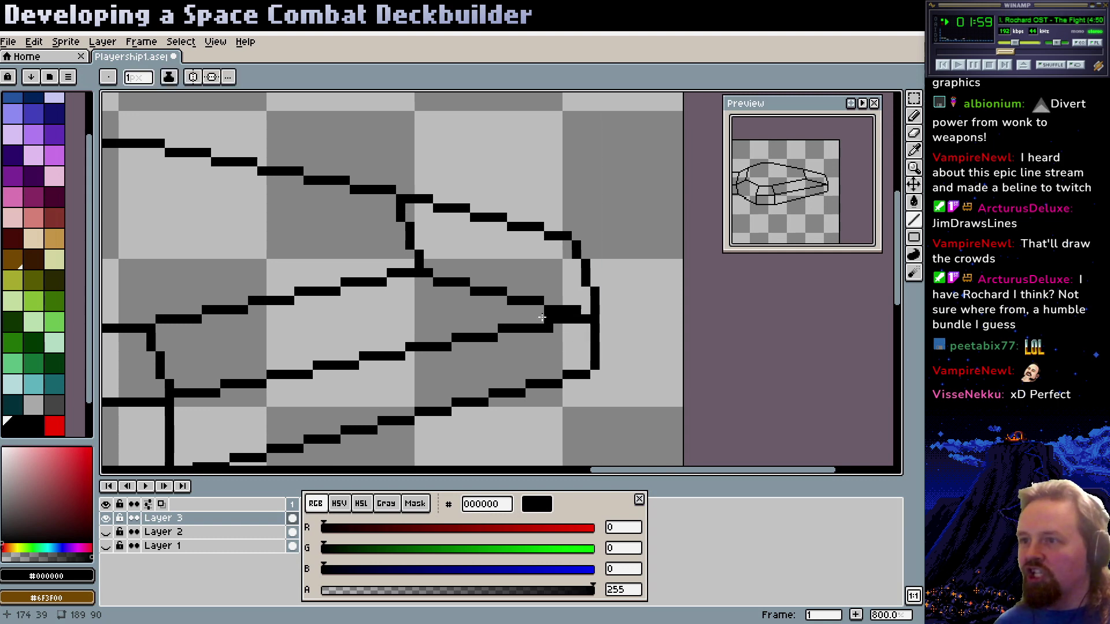
pyautogui.hotkey('ctrl', 'z')
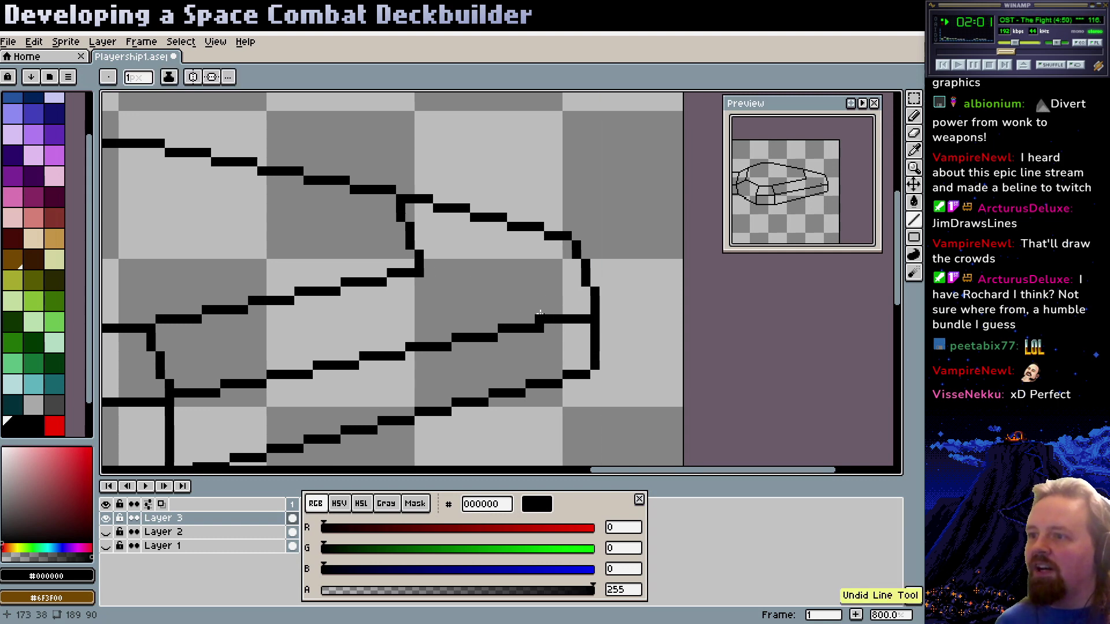
# Try two more black lines for the wingtip panel's lower edge, one from the lower boundary line and one from the outer edge, undoing each
pyautogui.moveTo(540, 313); pyautogui.dragTo(417, 269)
pyautogui.moveTo(601, 327)
pyautogui.mouseDown()
pyautogui.moveTo(615, 325)
pyautogui.moveTo(518, 331)
pyautogui.mouseUp()
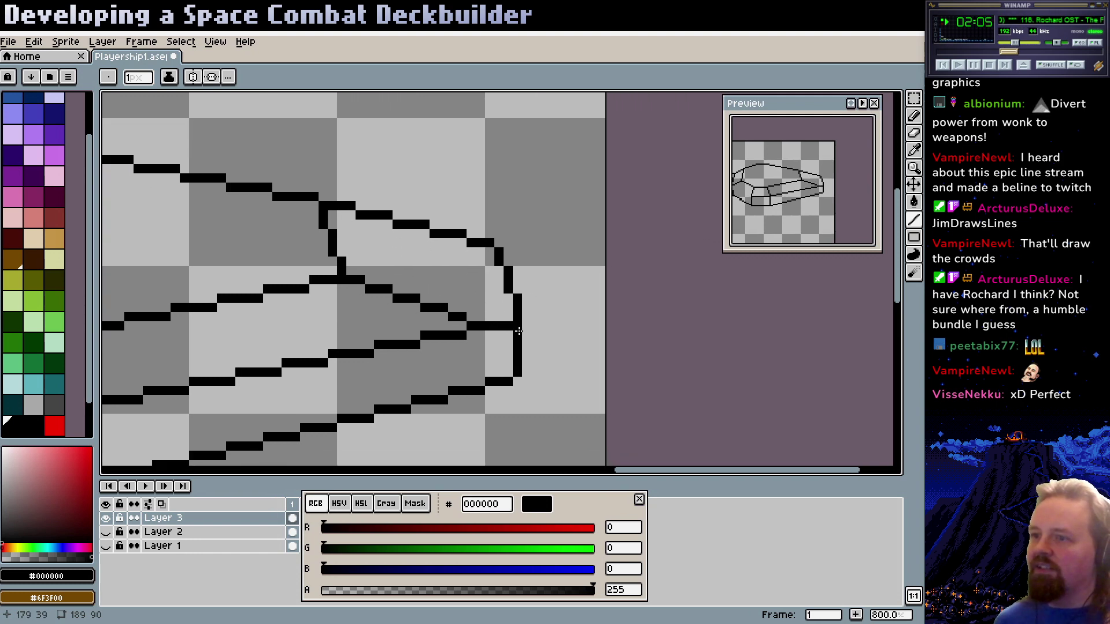
pyautogui.moveTo(427, 332); pyautogui.dragTo(549, 312)
pyautogui.click(549, 313)
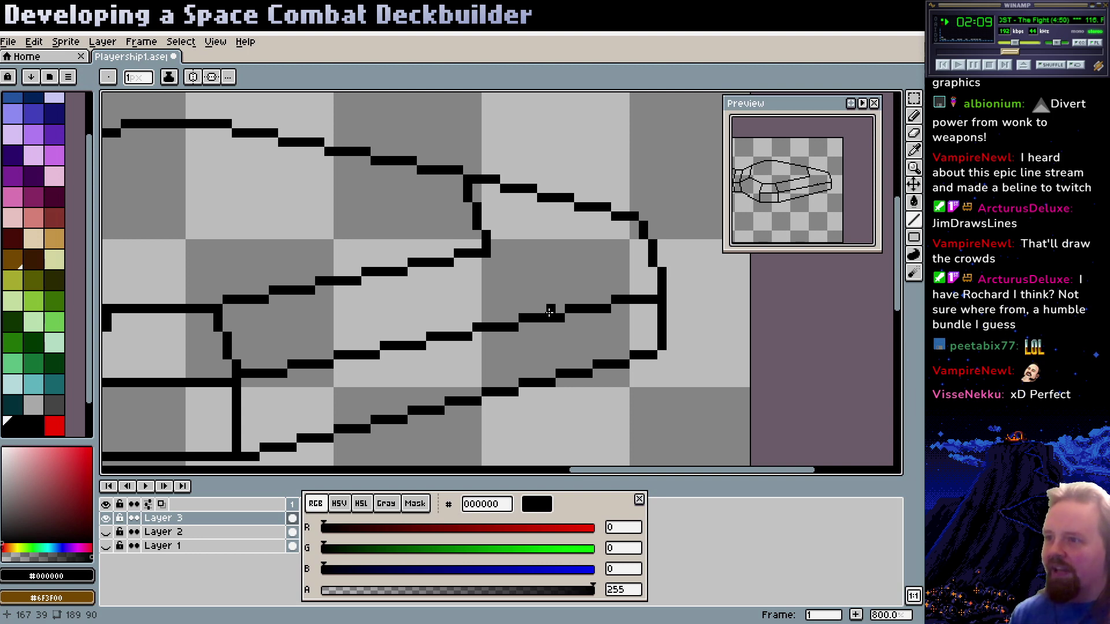
pyautogui.moveTo(653, 283); pyautogui.dragTo(493, 254)
pyautogui.moveTo(517, 316)
pyautogui.mouseDown()
pyautogui.moveTo(454, 380)
pyautogui.moveTo(499, 360)
pyautogui.mouseUp()
pyautogui.hotkey('ctrl', 'z')
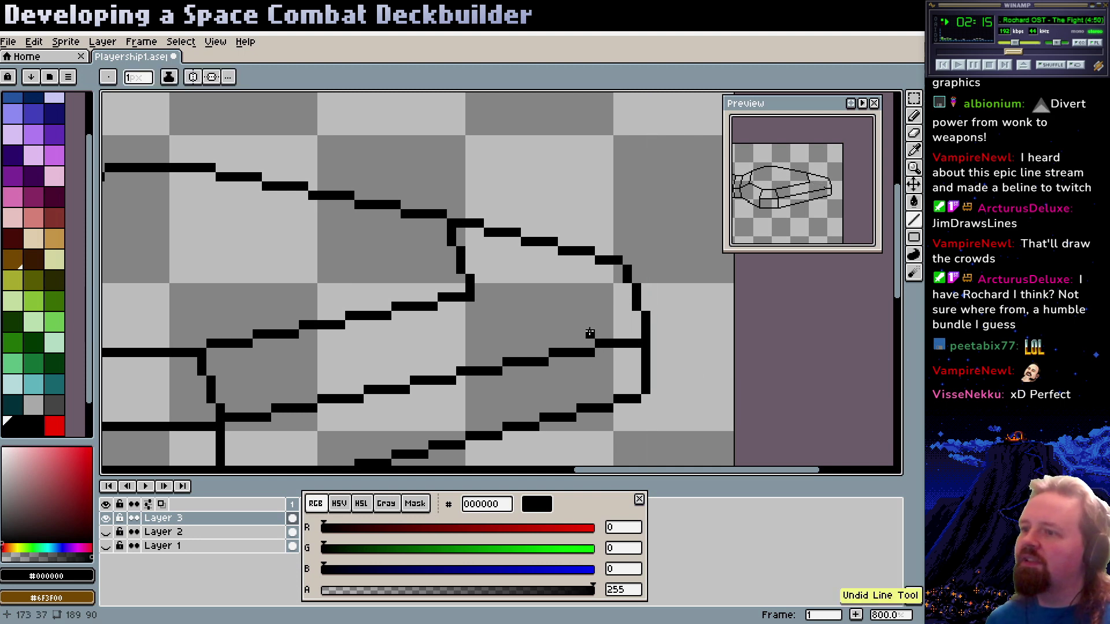
pyautogui.scroll(-2, 595, 334)
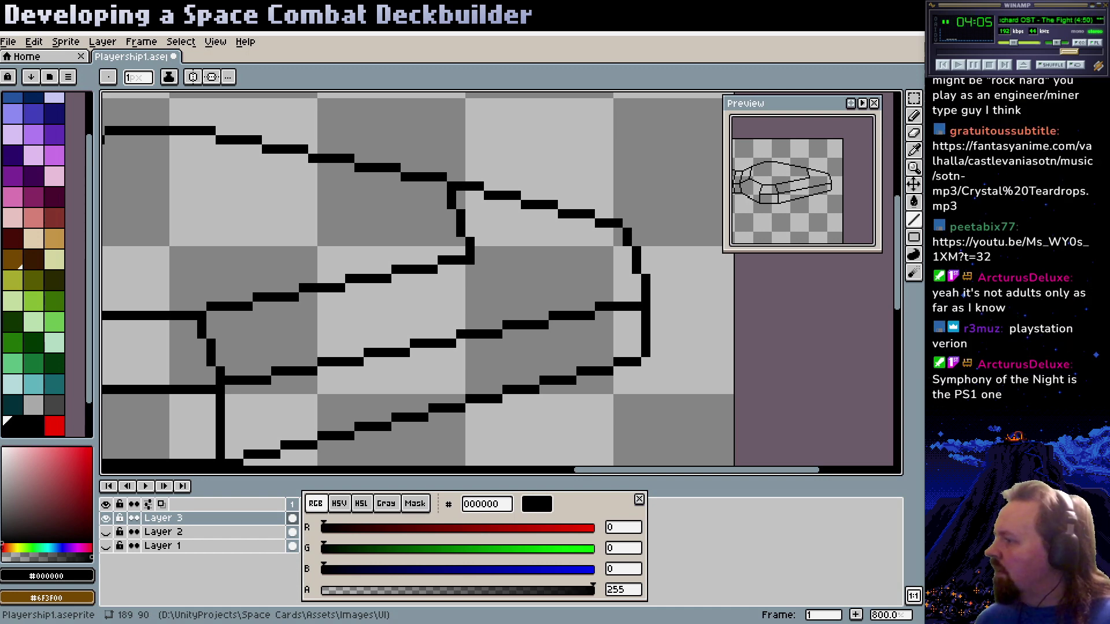
# Switch to the browser, search Google Images for "symphony of the night gba", view the Castlevania: Harmony of Dissonance cover, and return to the sprite editor
pyautogui.hotkey('alt', 'Tab')
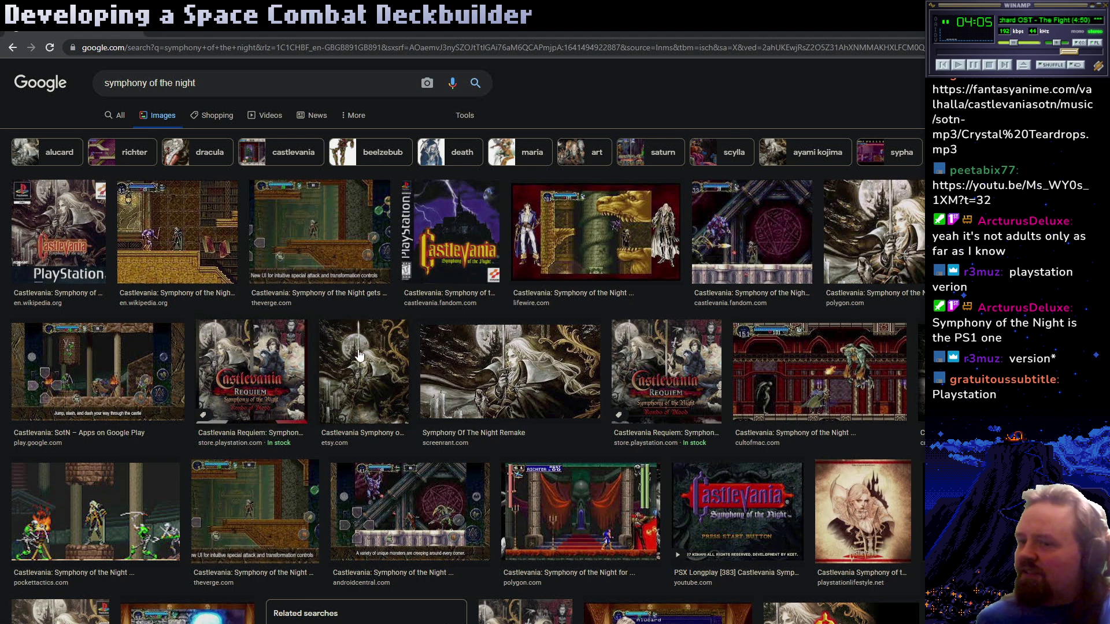
pyautogui.click(256, 93)
pyautogui.write('gbab')
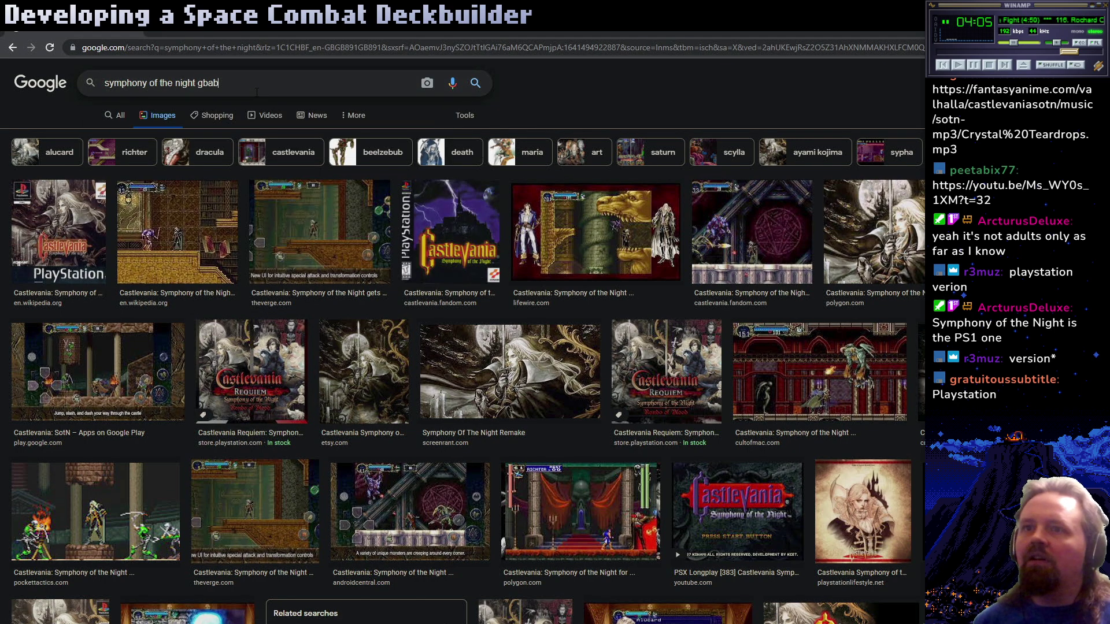
pyautogui.press('BackSpace')
pyautogui.press('Return')
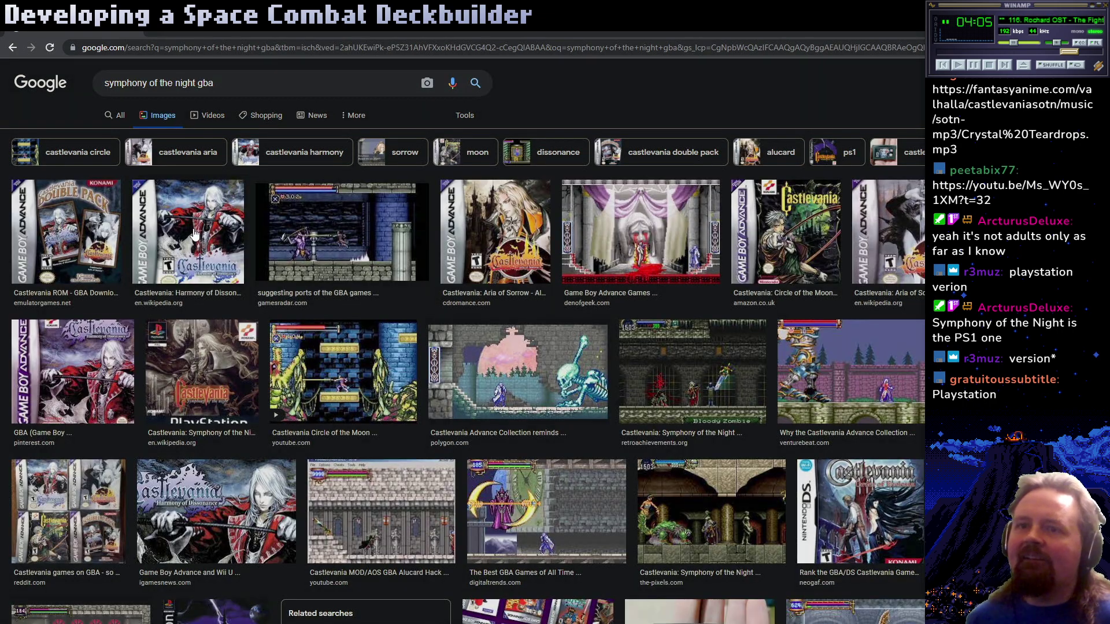
pyautogui.click(184, 238)
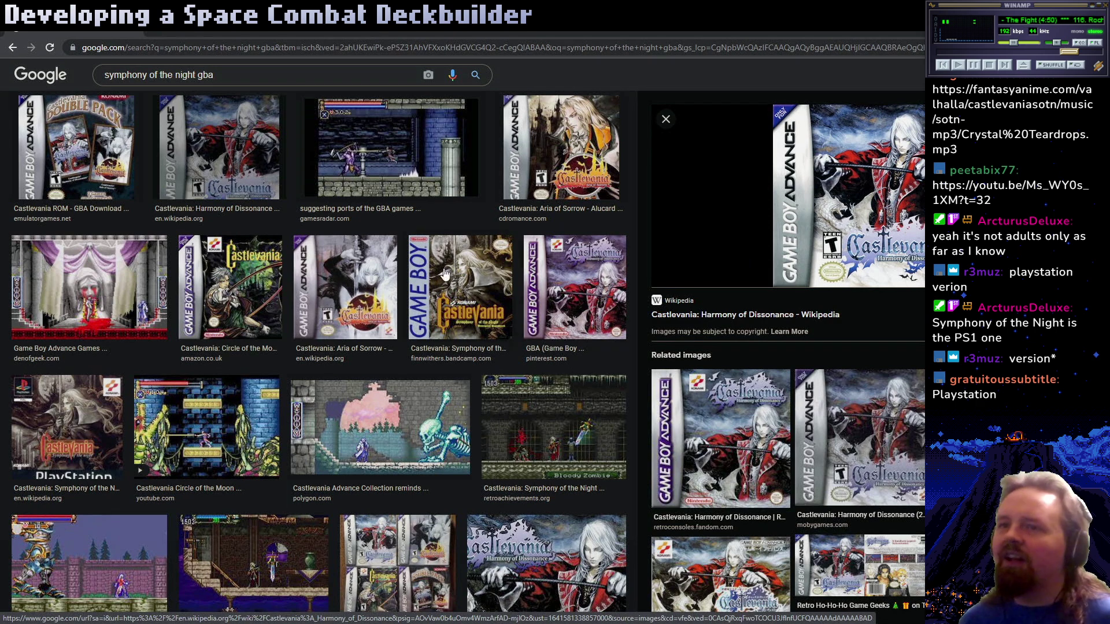
pyautogui.moveTo(121, 10); pyautogui.dragTo(448, 137)
pyautogui.hotkey('alt', 'Tab')
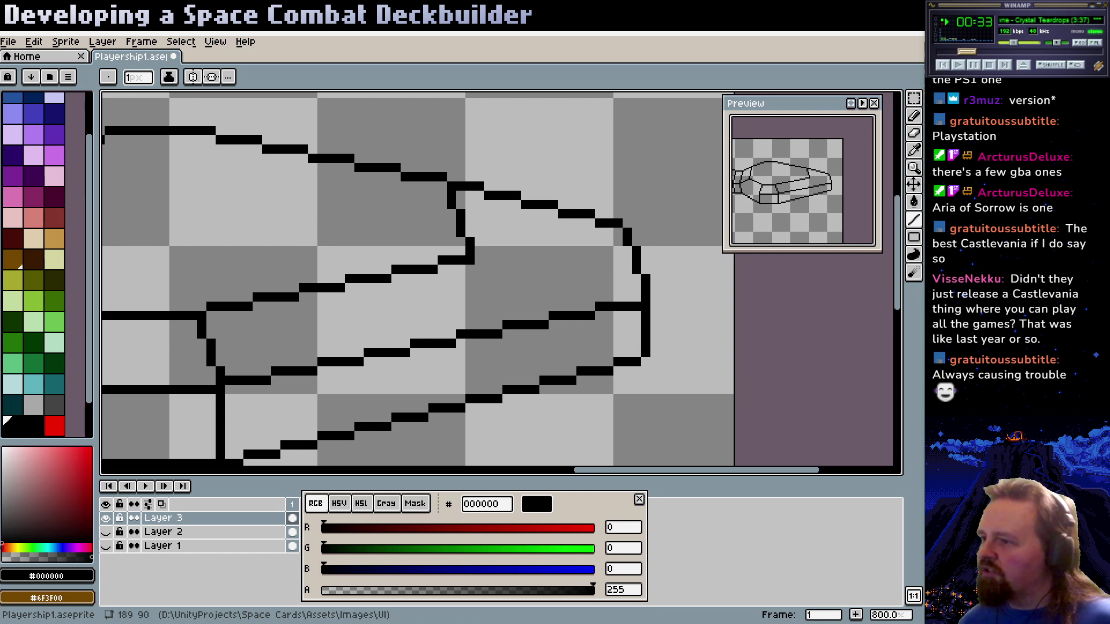
pyautogui.scroll(1, 530, 331)
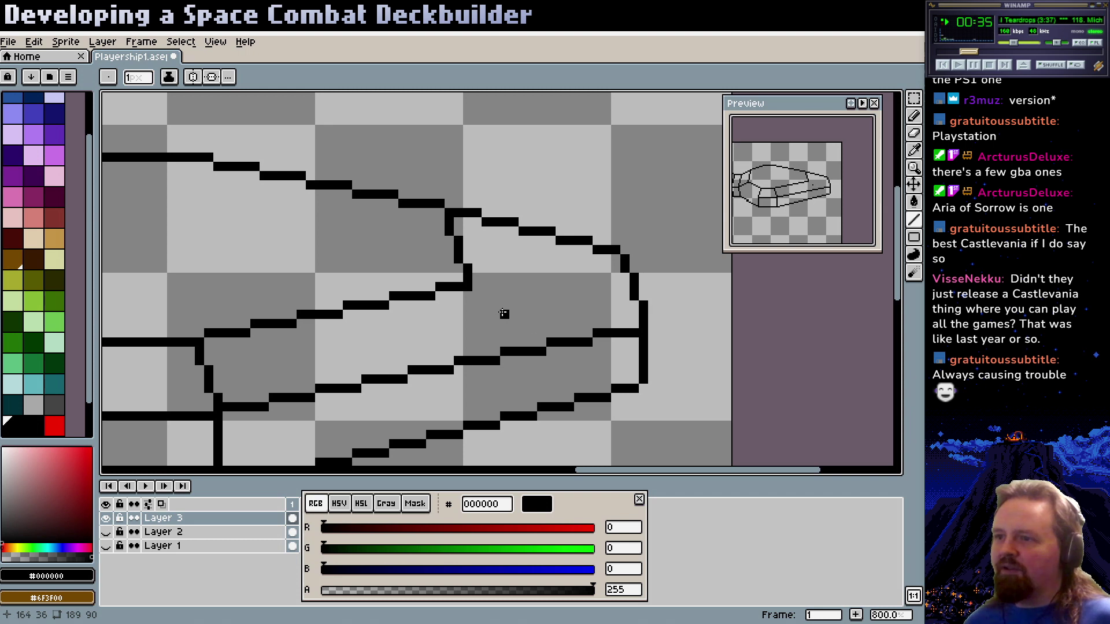
pyautogui.scroll(-1, 577, 337)
pyautogui.hscroll(2, 577, 337)
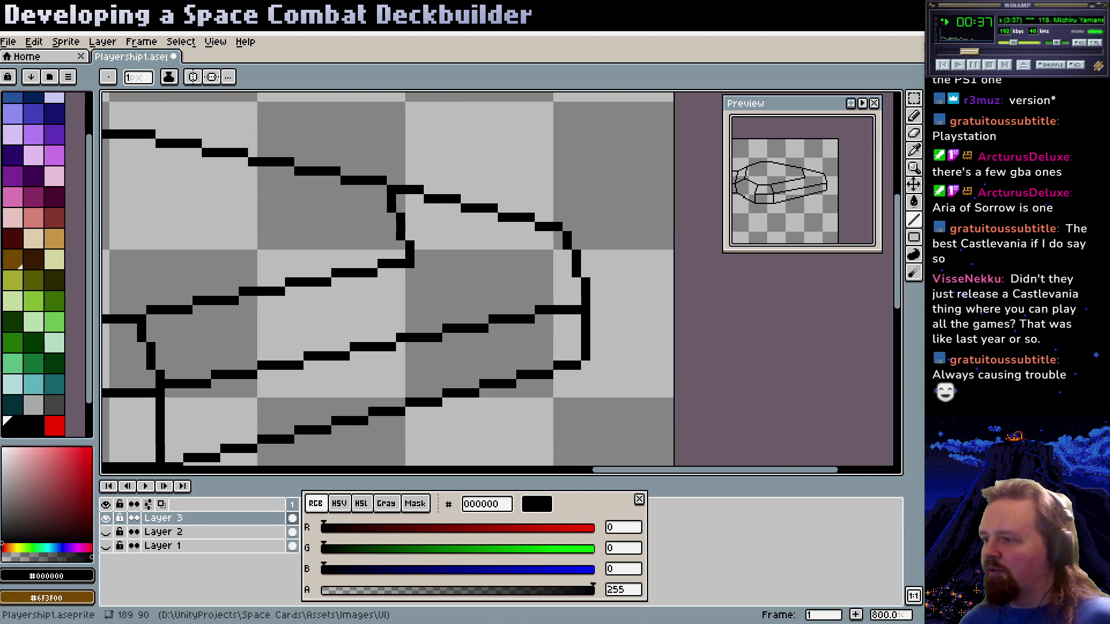
# Try a straight black line from the wingtip panel's inner corner down to the wing's outer edge
pyautogui.scroll(1, 603, 380)
pyautogui.hscroll(-2, 603, 381)
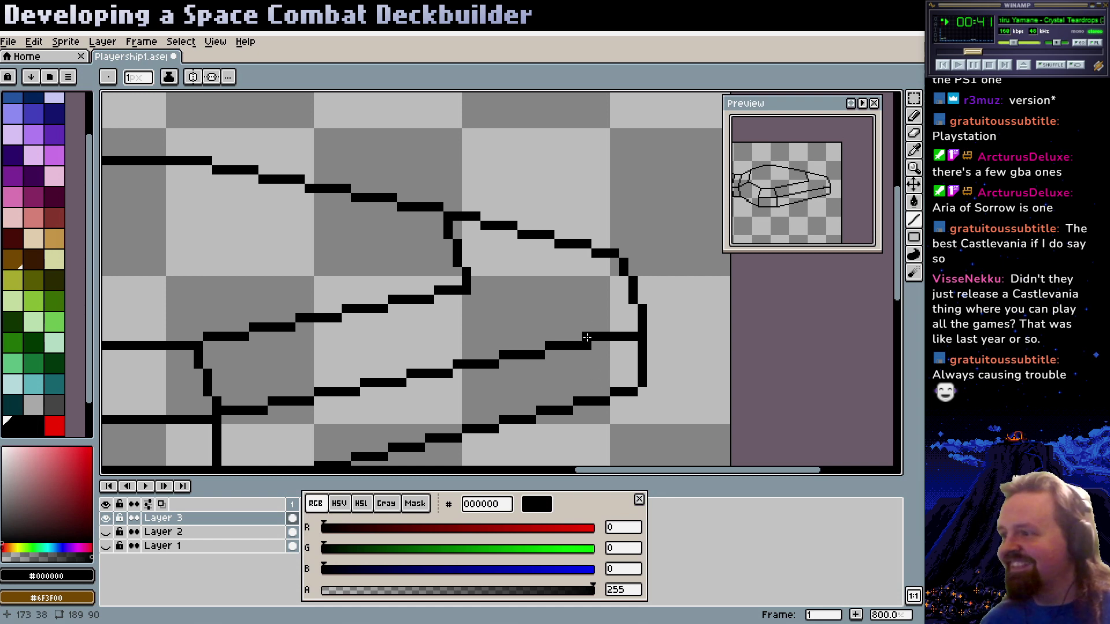
pyautogui.scroll(1, 595, 340)
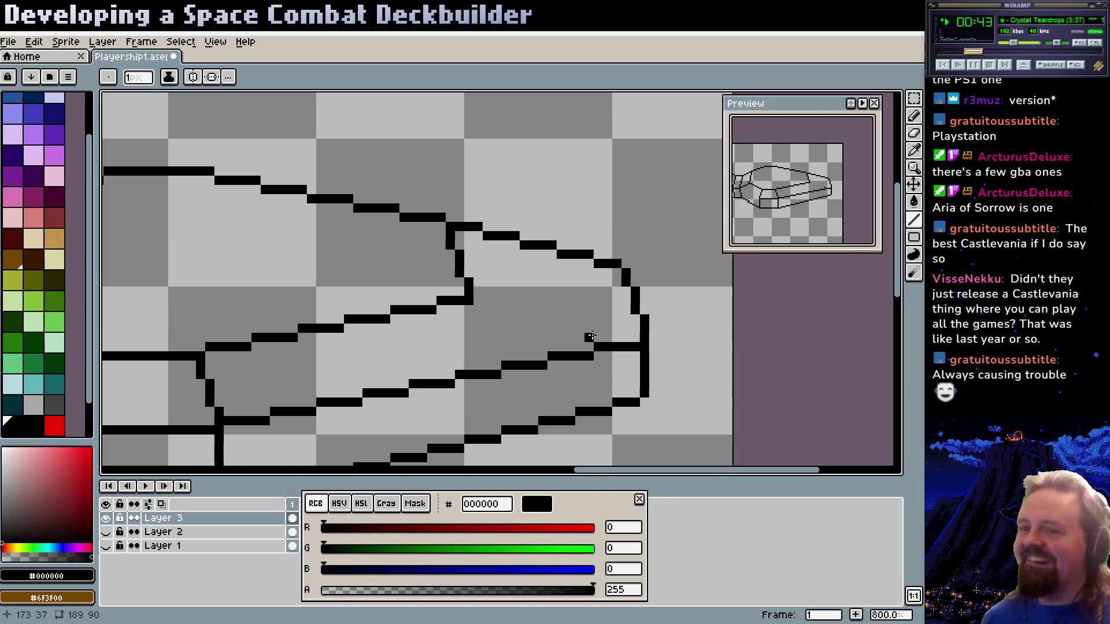
pyautogui.scroll(-1, 549, 324)
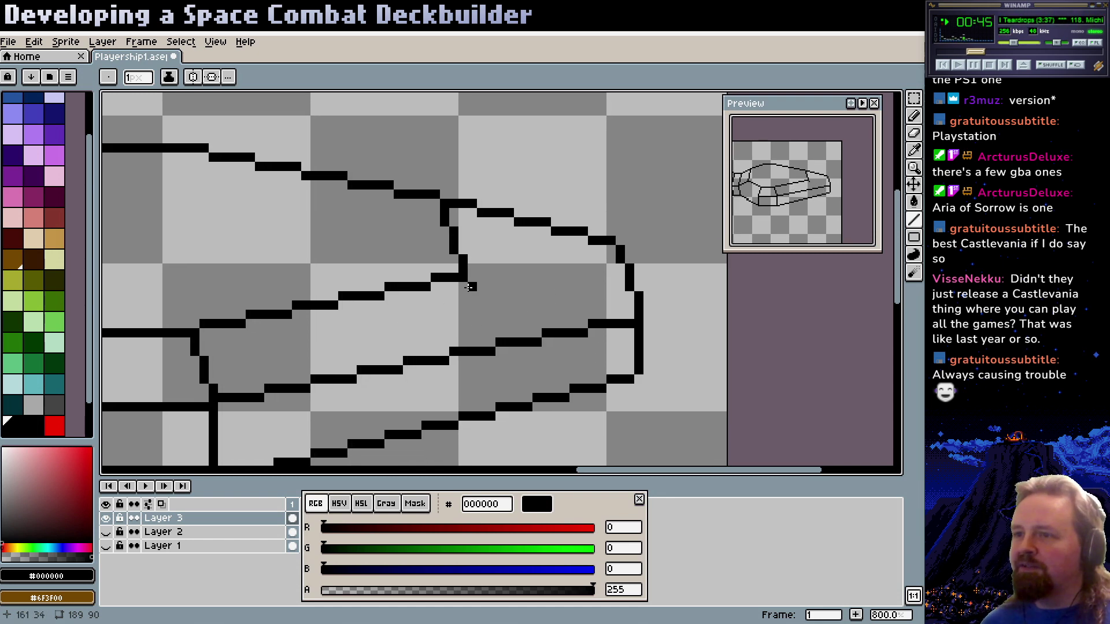
pyautogui.moveTo(471, 286); pyautogui.dragTo(631, 312)
# Erase the new diagonal line and the last stretch of the boundary line next to the outer edge using the transparent mask colour
pyautogui.scroll(1, 606, 332)
pyautogui.keyDown('alt'); pyautogui.click(579, 351); pyautogui.keyUp('alt')
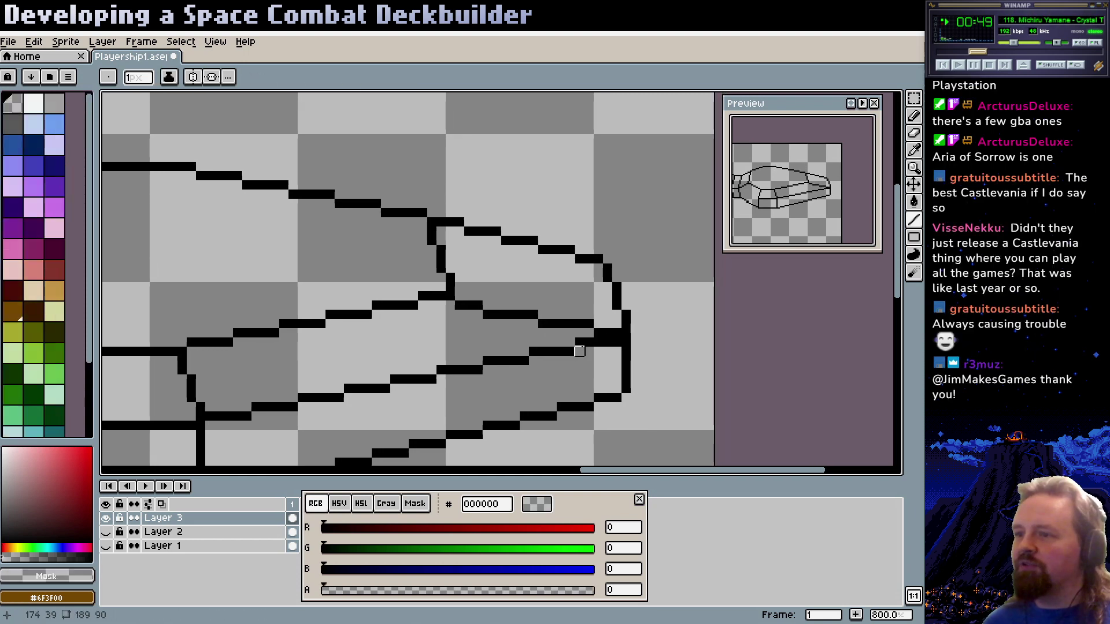
pyautogui.moveTo(581, 342)
pyautogui.mouseDown()
pyautogui.moveTo(616, 342)
pyautogui.moveTo(588, 342)
pyautogui.moveTo(616, 333)
pyautogui.moveTo(459, 305)
pyautogui.mouseUp()
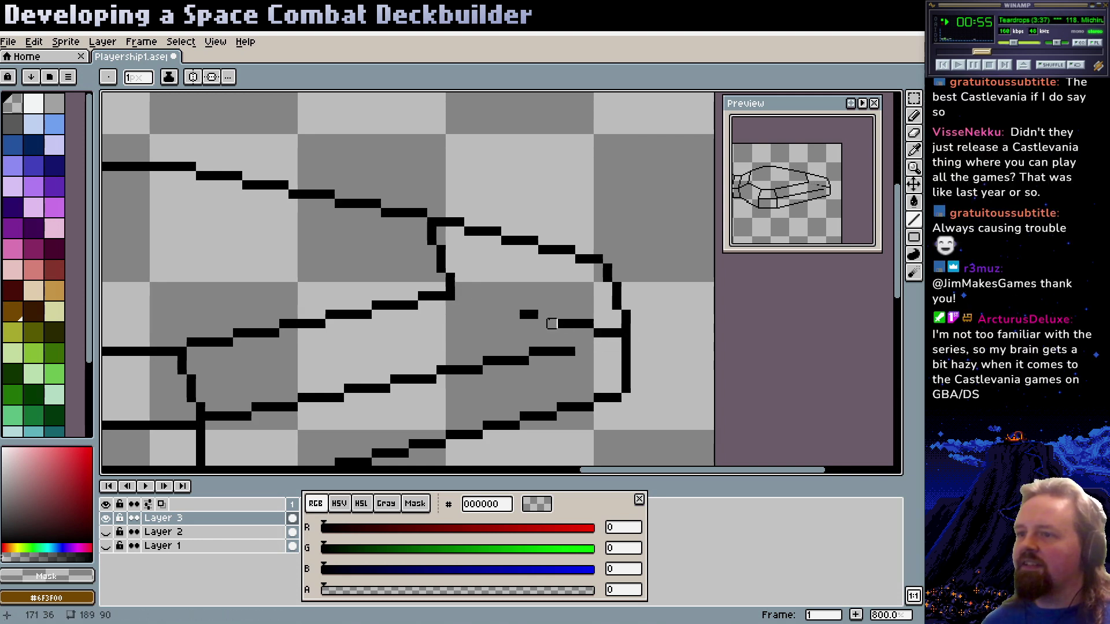
pyautogui.click(523, 313)
pyautogui.moveTo(567, 323); pyautogui.dragTo(616, 333)
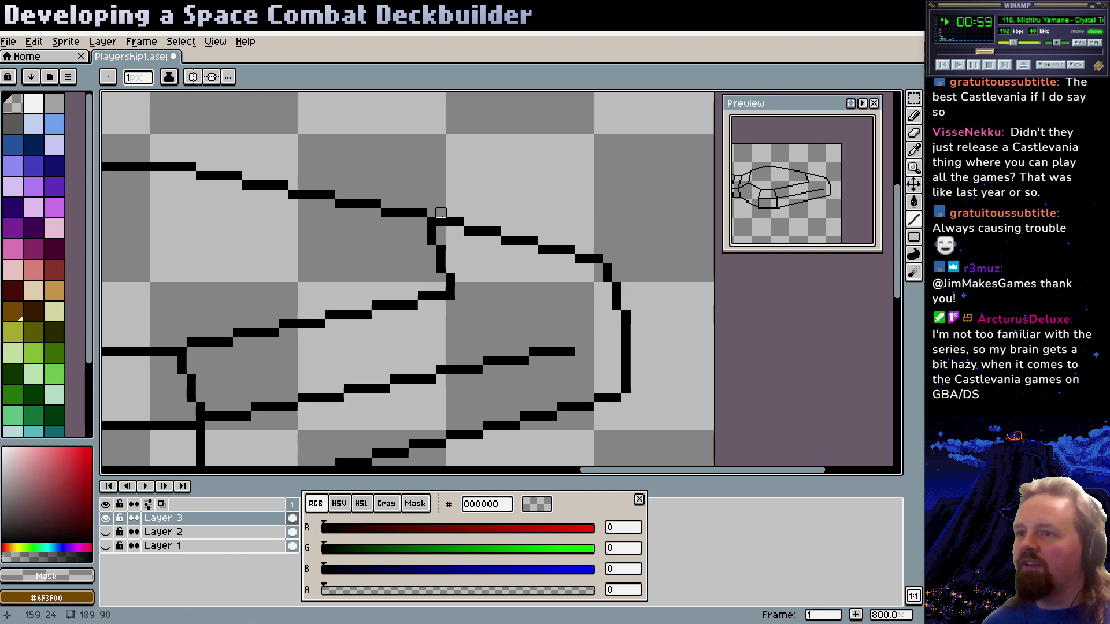
# Restore black as the drawing colour and select the stepped segments of the wing's upper edge from the panel's inner corner toward the wingtip
pyautogui.keyDown('alt'); pyautogui.click(460, 221); pyautogui.keyUp('alt')
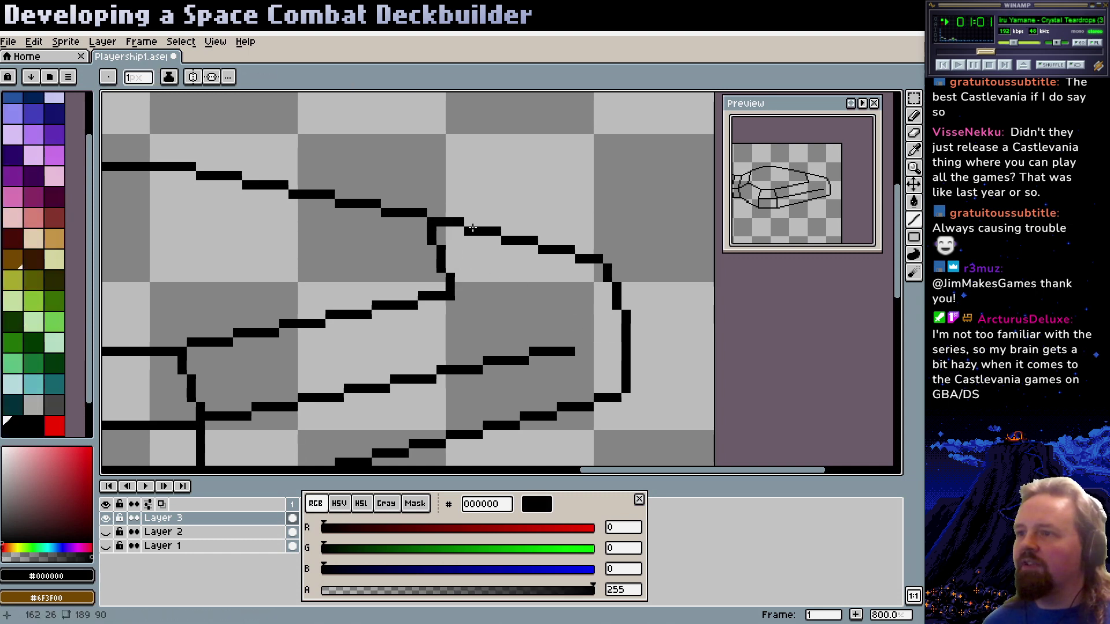
pyautogui.click(913, 99)
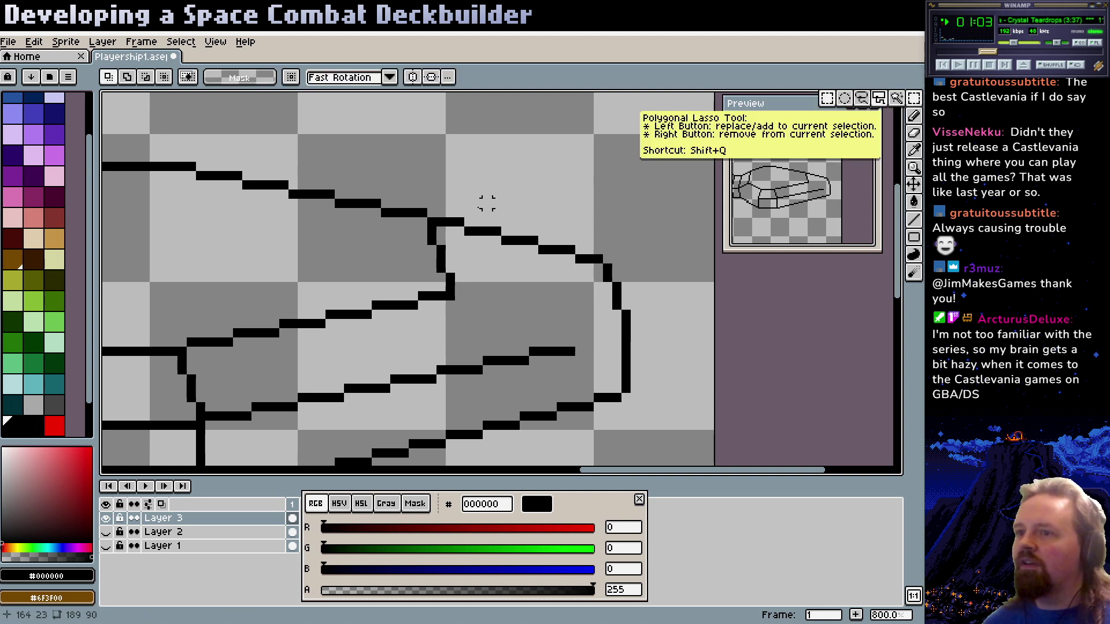
pyautogui.moveTo(441, 211); pyautogui.dragTo(495, 230)
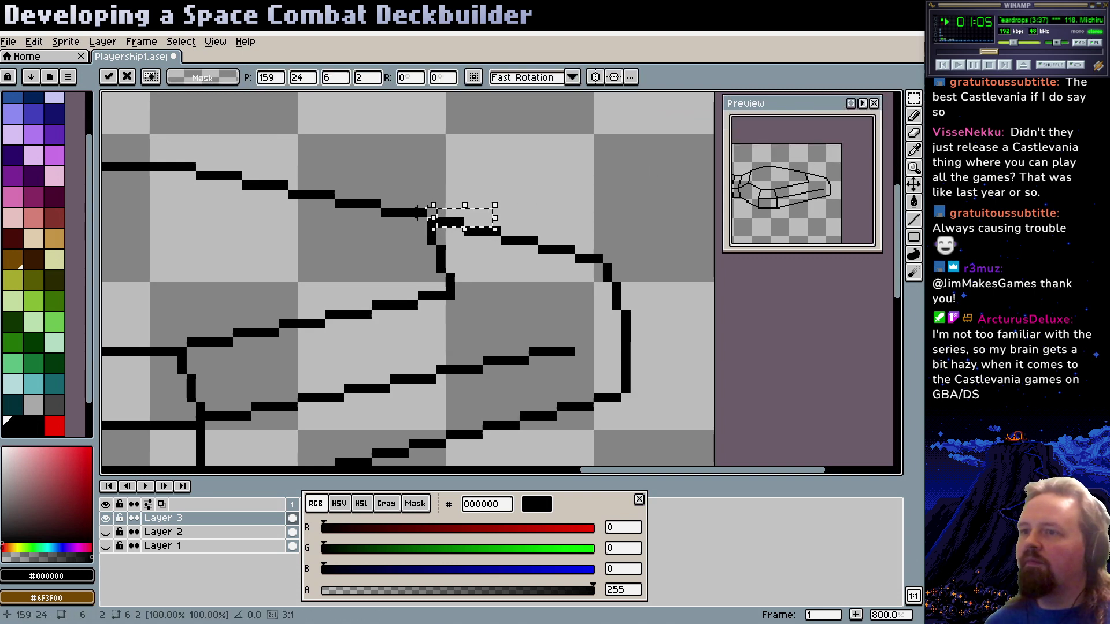
pyautogui.click(440, 167)
pyautogui.moveTo(428, 201); pyautogui.dragTo(531, 229)
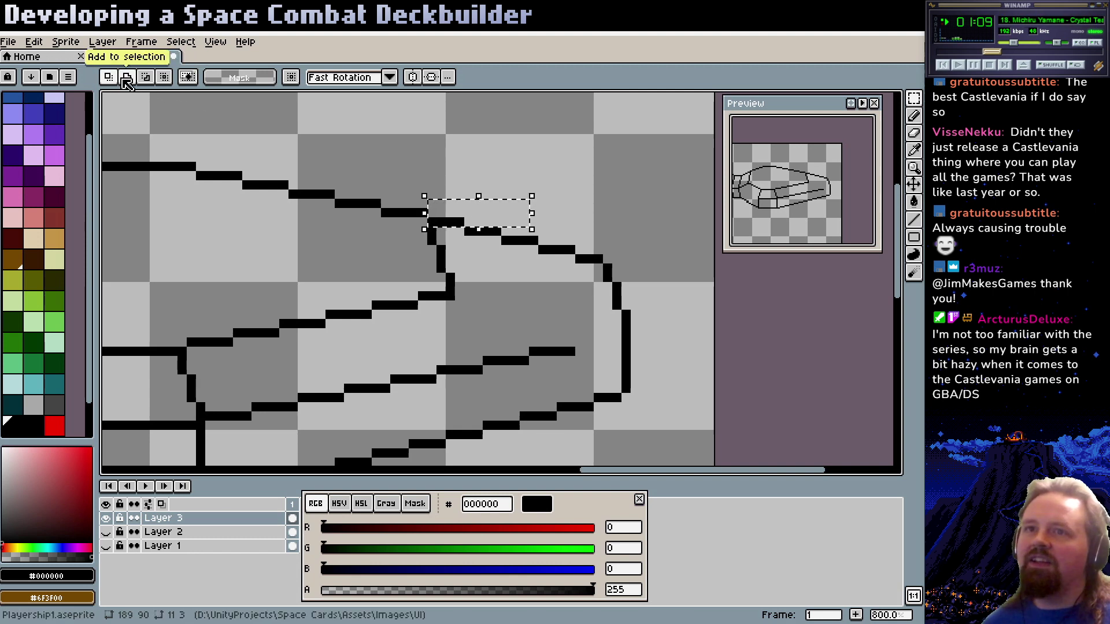
pyautogui.moveTo(459, 175); pyautogui.dragTo(552, 229)
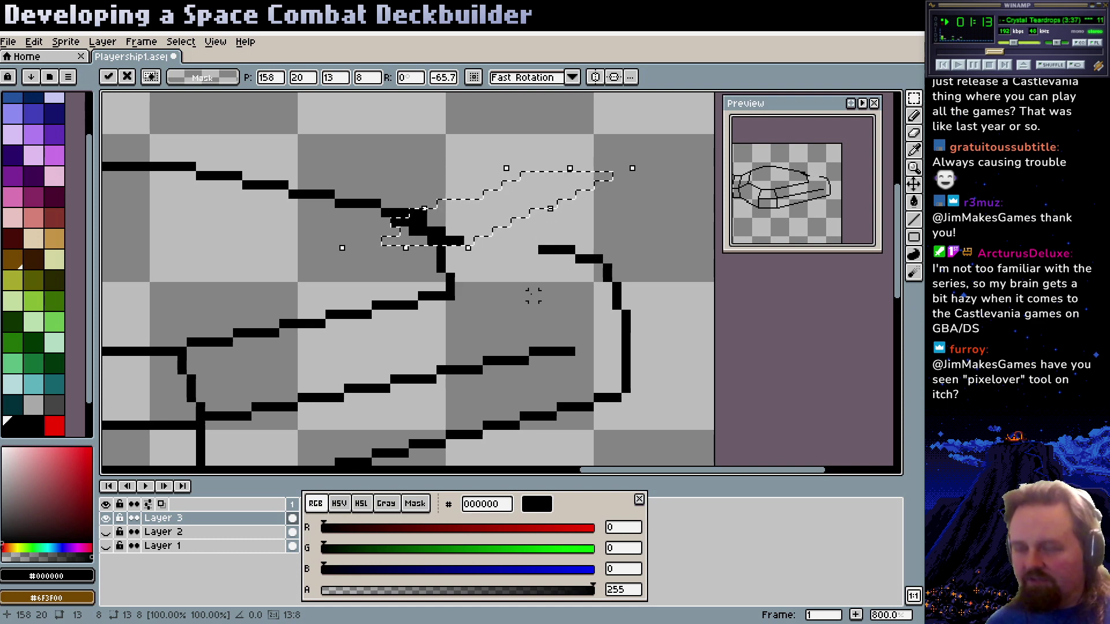
pyautogui.press('Return')
# Place a copy of the upper-edge segments as the wingtip panel's lower edge, from its inner corner to the outer edge, and deselect
pyautogui.moveTo(656, 173); pyautogui.dragTo(606, 338)
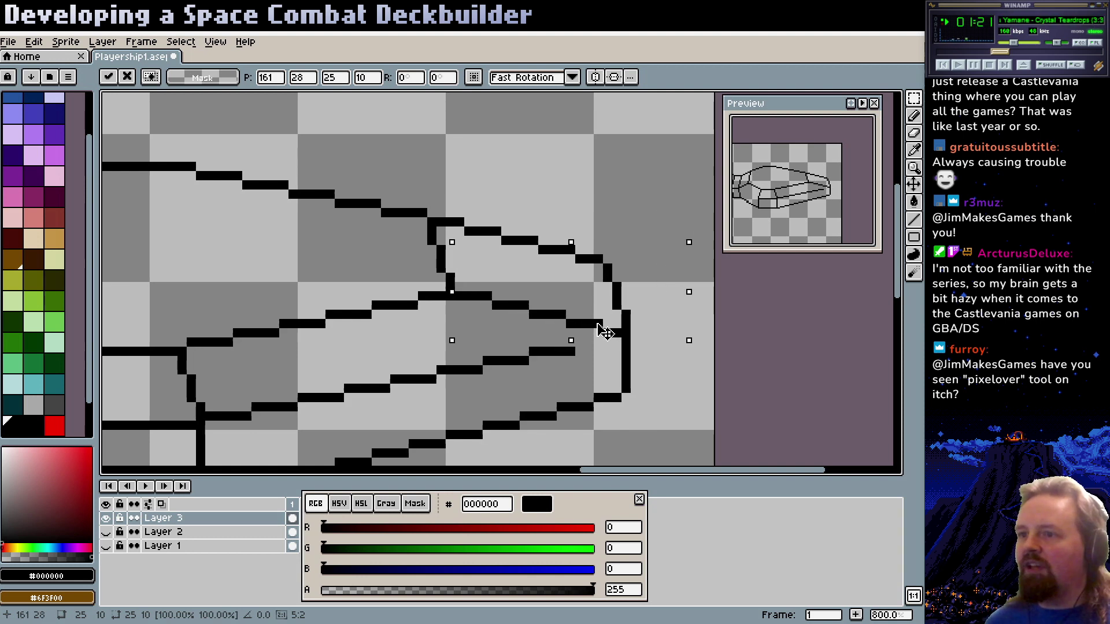
pyautogui.press('Return')
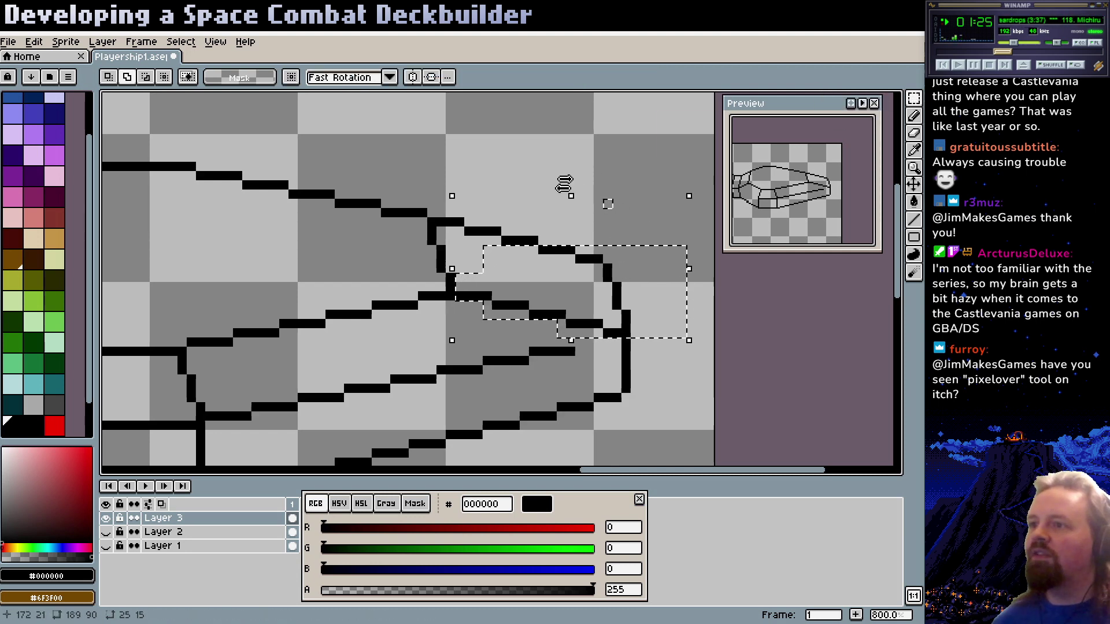
pyautogui.click(570, 195)
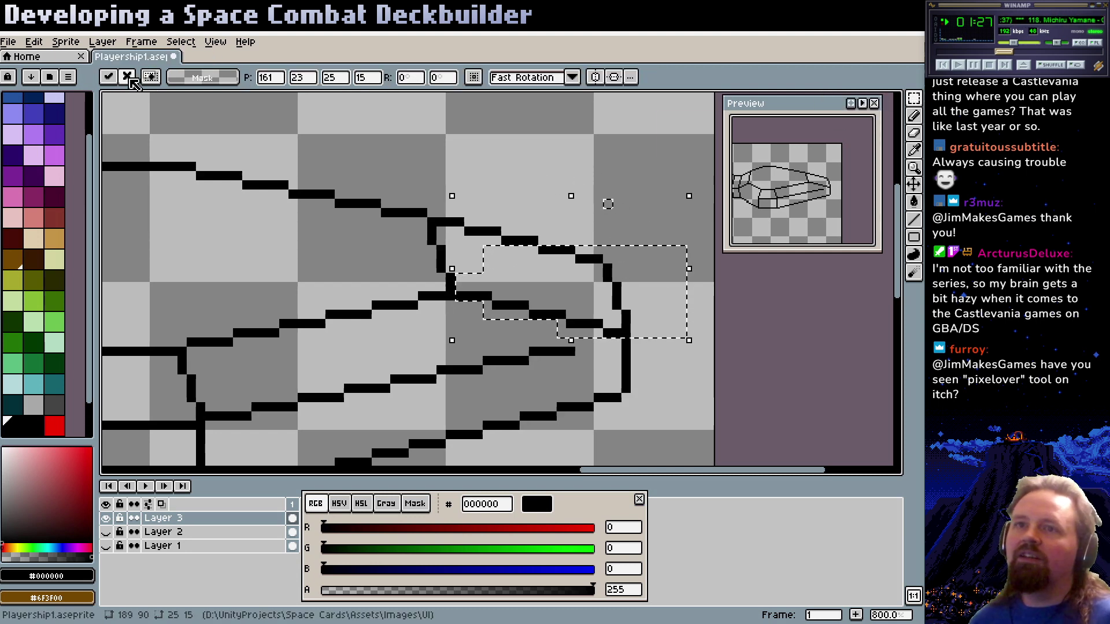
pyautogui.moveTo(688, 339); pyautogui.dragTo(701, 330)
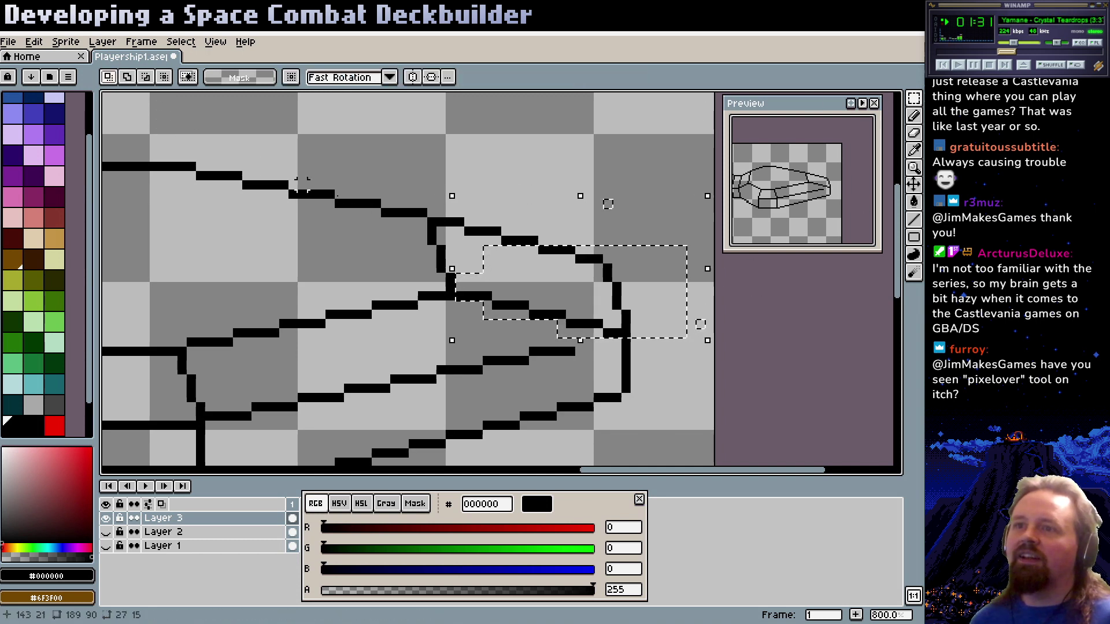
pyautogui.click(422, 267)
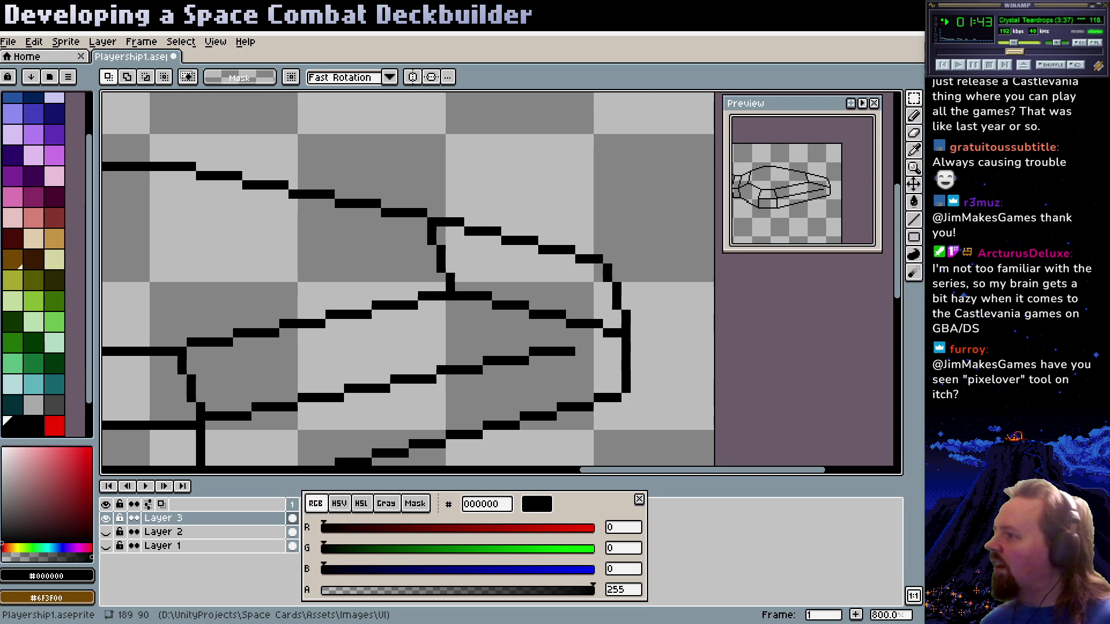
# Switch to the browser and examine the PixelOver site's roadmap and its color, transformation, animation and 3D features
pyautogui.hotkey('alt', 'Tab')
pyautogui.scroll(-8, 684, 382)
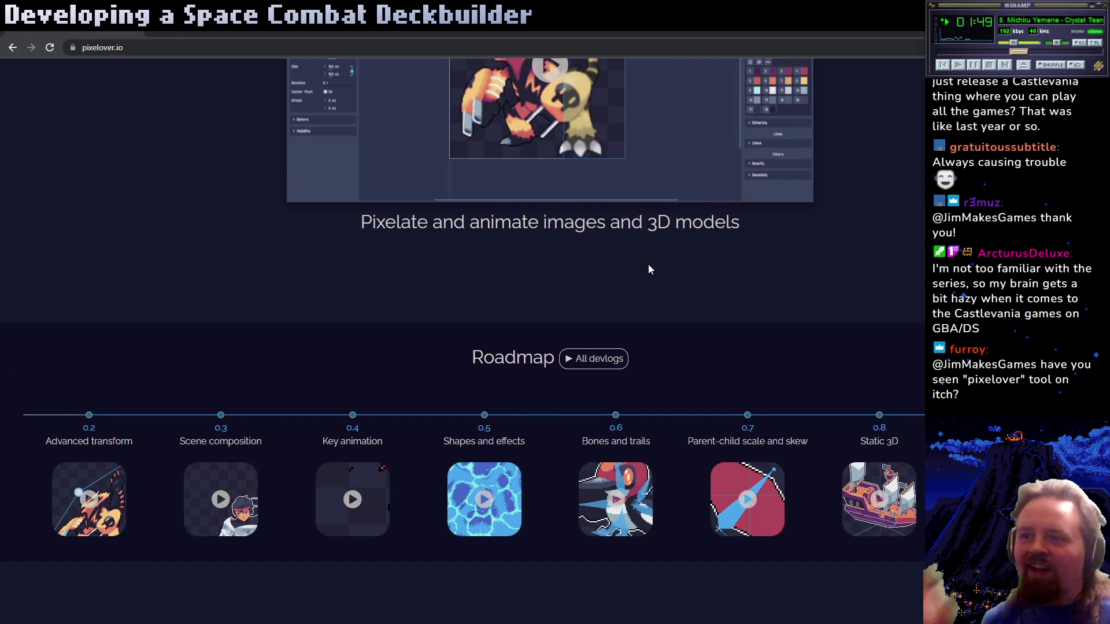
pyautogui.scroll(-5, 569, 266)
pyautogui.scroll(-2, 568, 266)
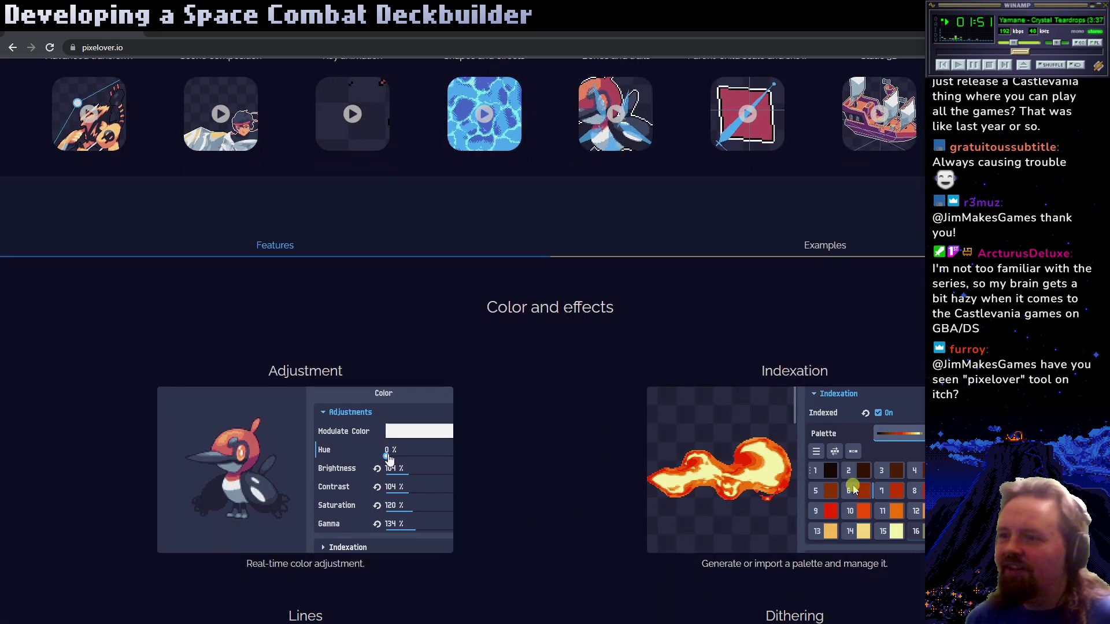
pyautogui.scroll(-4, 554, 285)
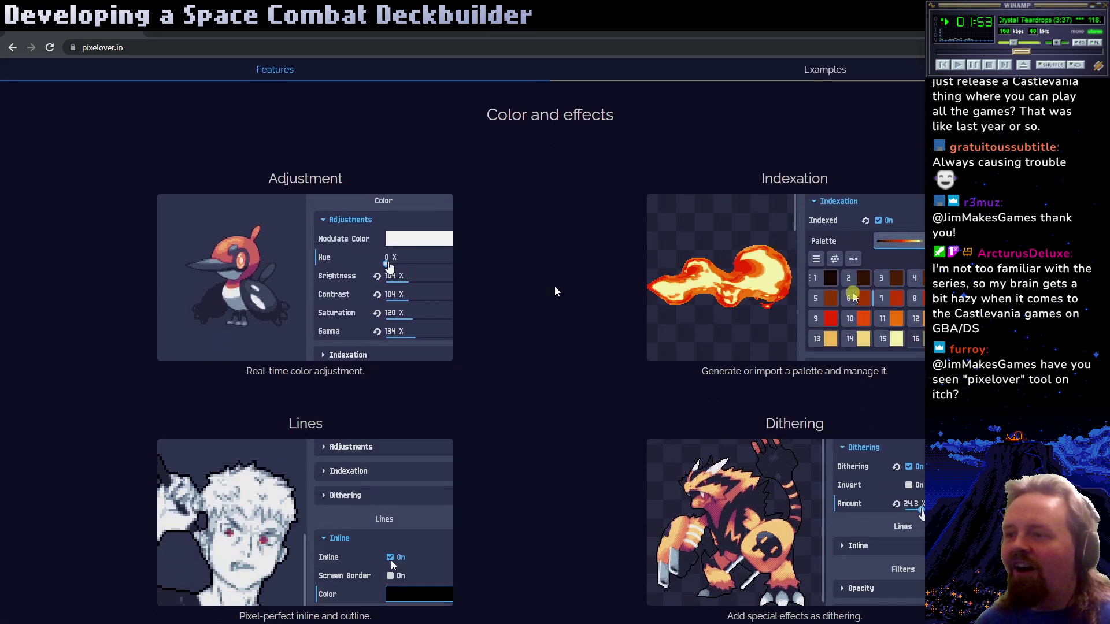
pyautogui.scroll(-7, 554, 285)
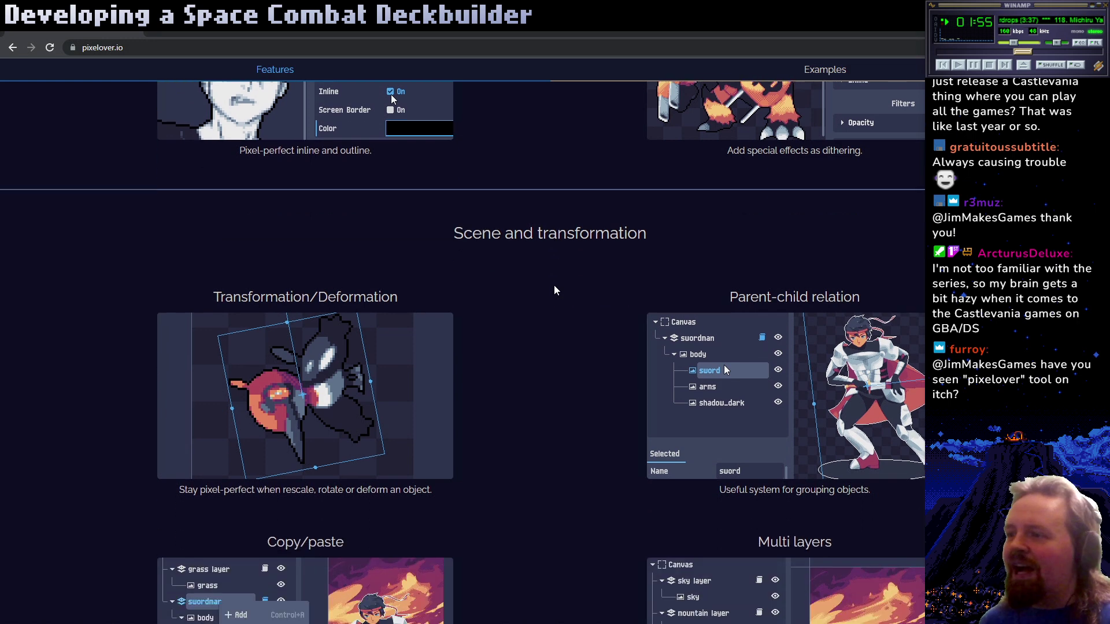
pyautogui.scroll(-8, 553, 286)
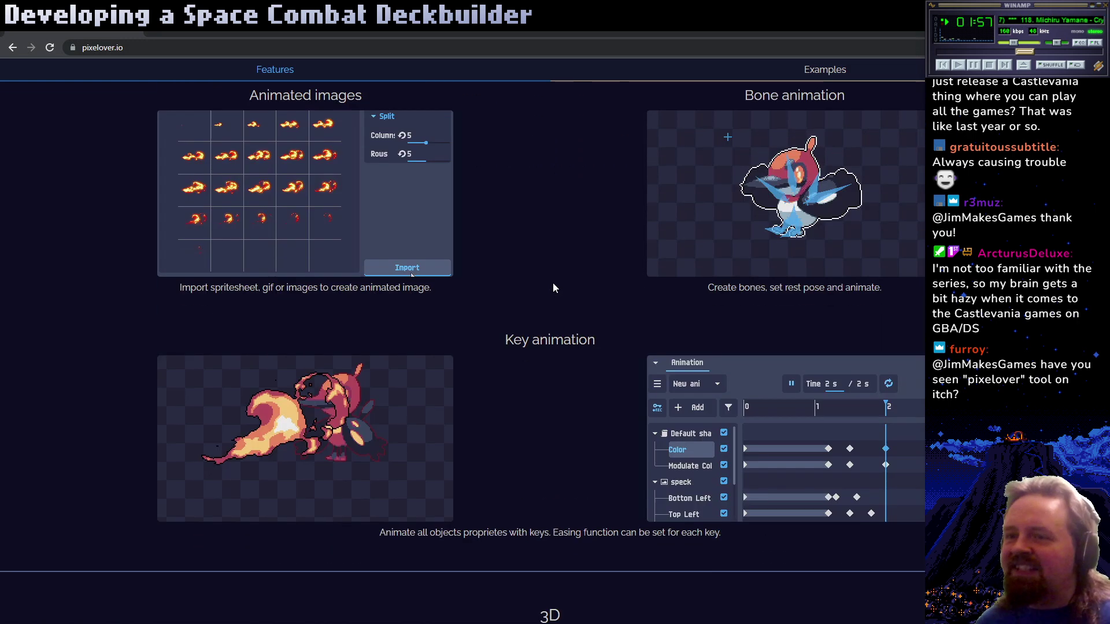
pyautogui.scroll(-5, 553, 287)
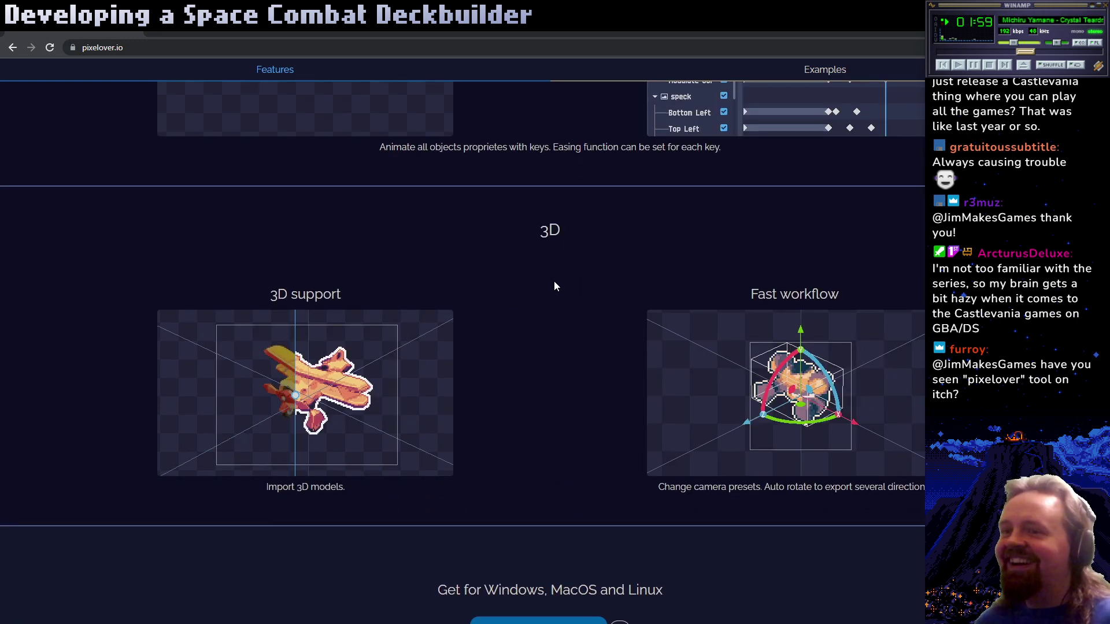
pyautogui.press('Home')
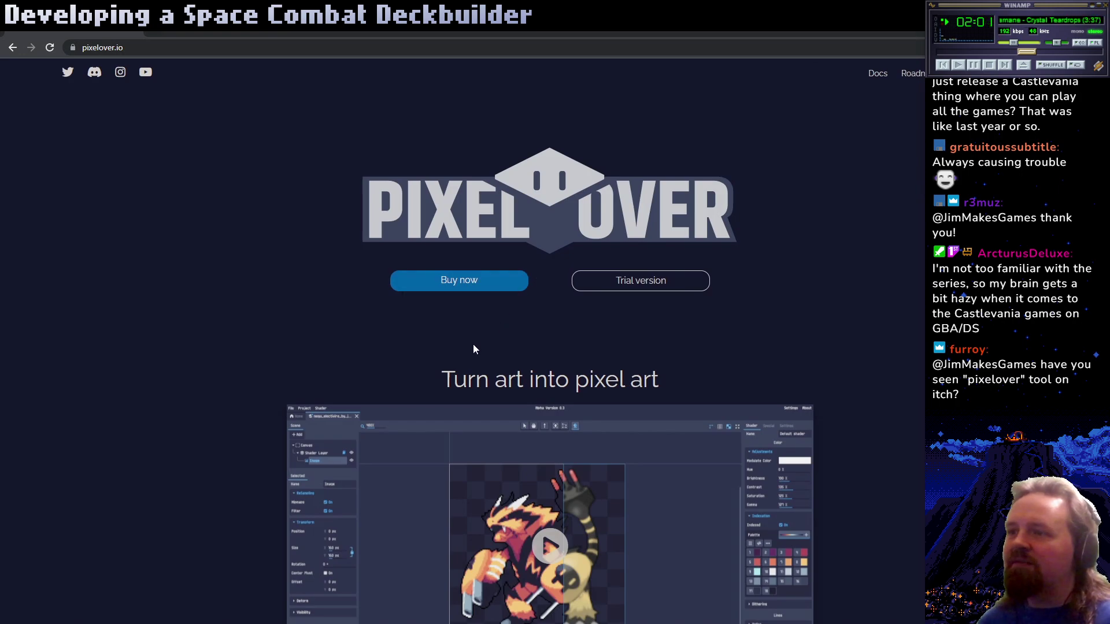
# View PixelOver's purchase section, review its roadmap and feature demos again down to 3D support, and return to the page start
pyautogui.click(456, 282)
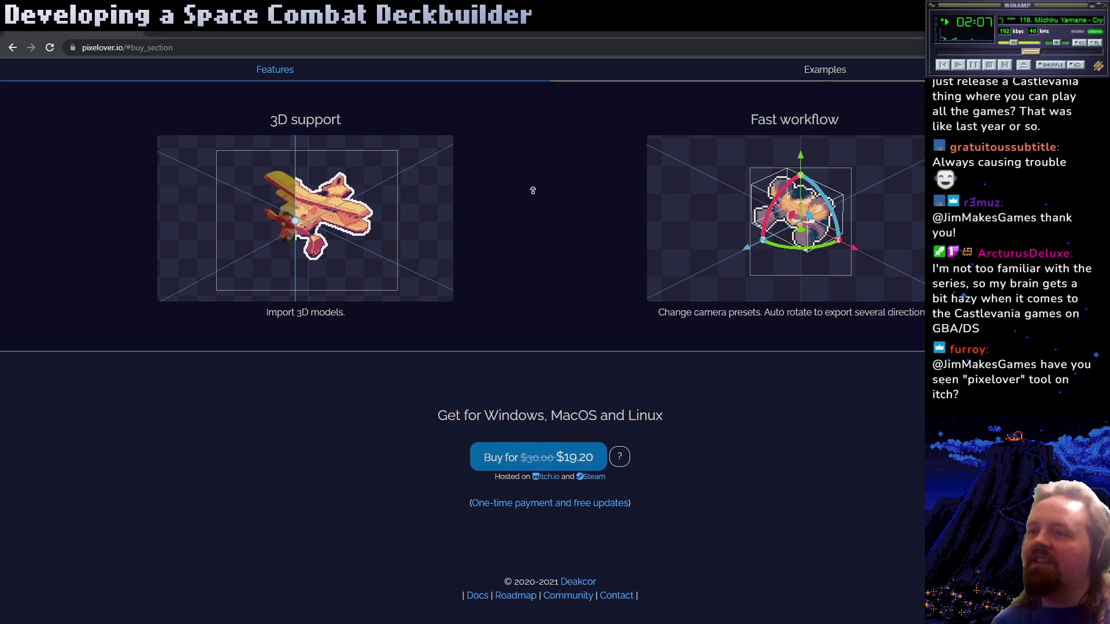
pyautogui.scroll(20, 524, 297)
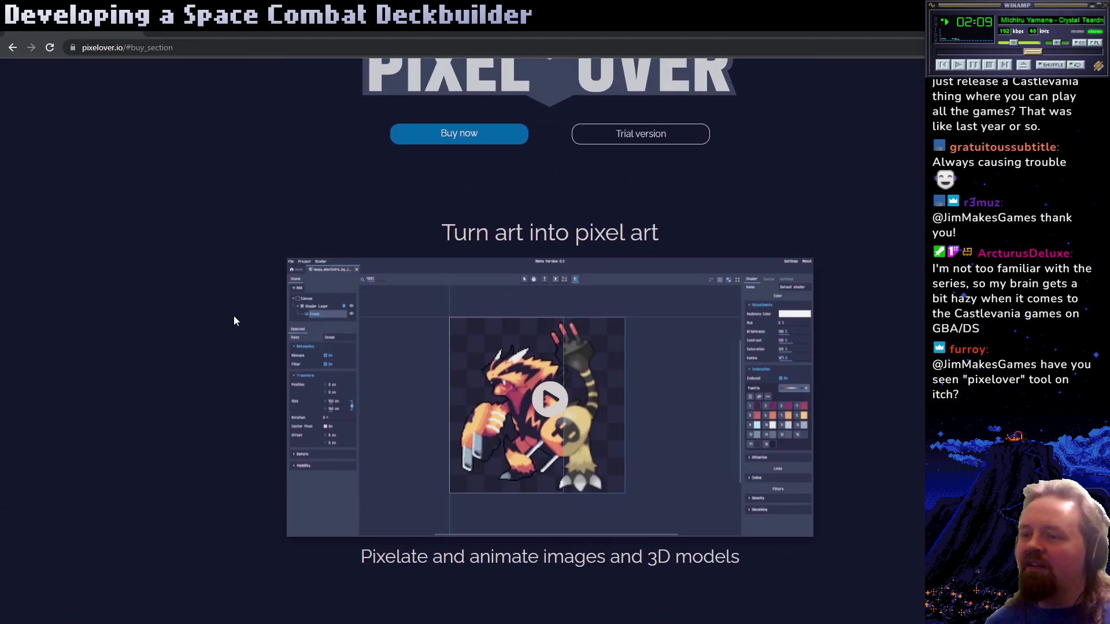
pyautogui.scroll(-14, 233, 316)
pyautogui.scroll(6, 232, 337)
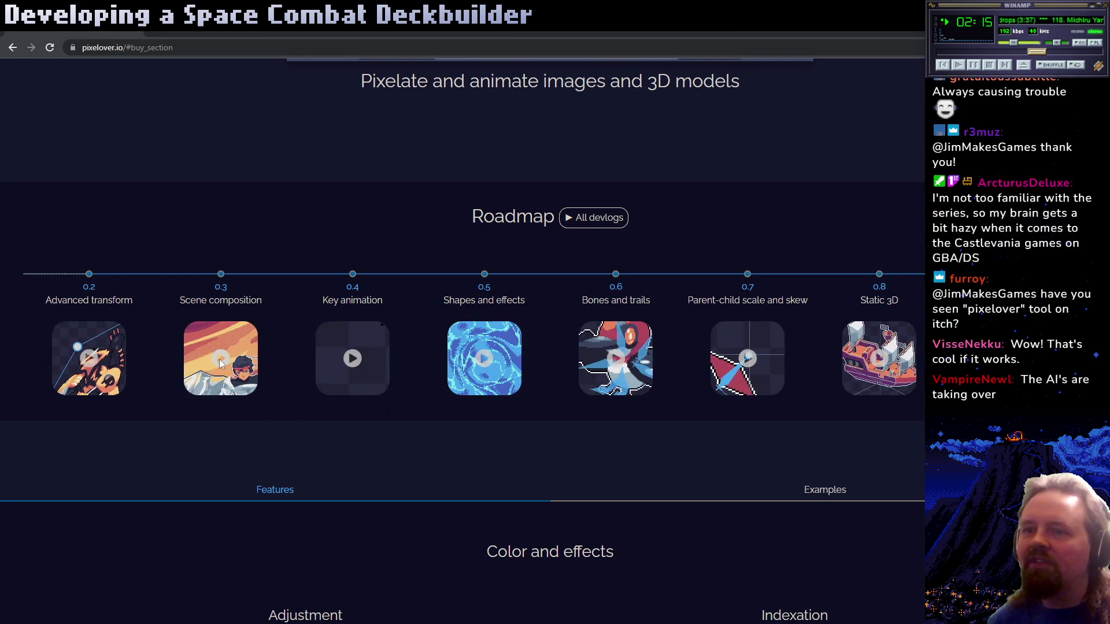
pyautogui.scroll(-5, 506, 360)
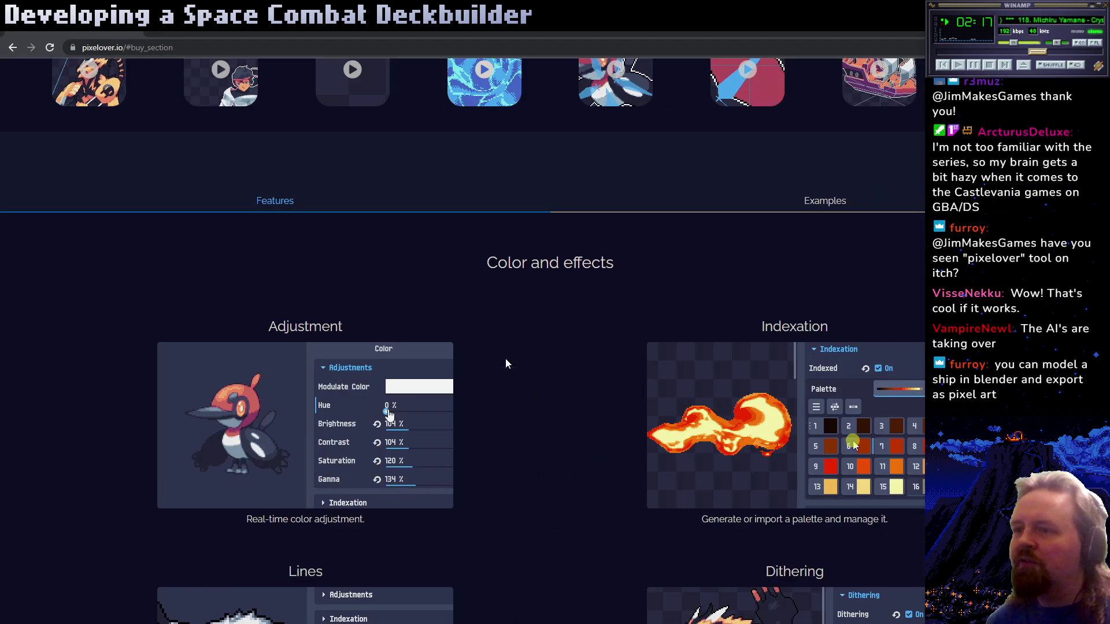
pyautogui.scroll(-6, 553, 319)
pyautogui.scroll(-6, 552, 324)
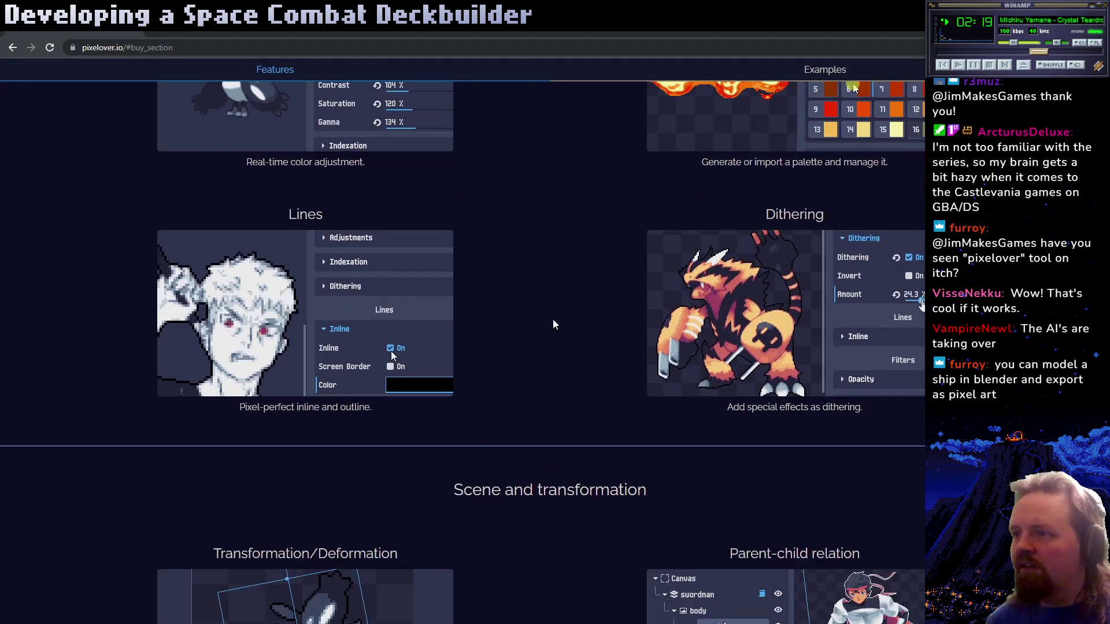
pyautogui.scroll(-5, 553, 325)
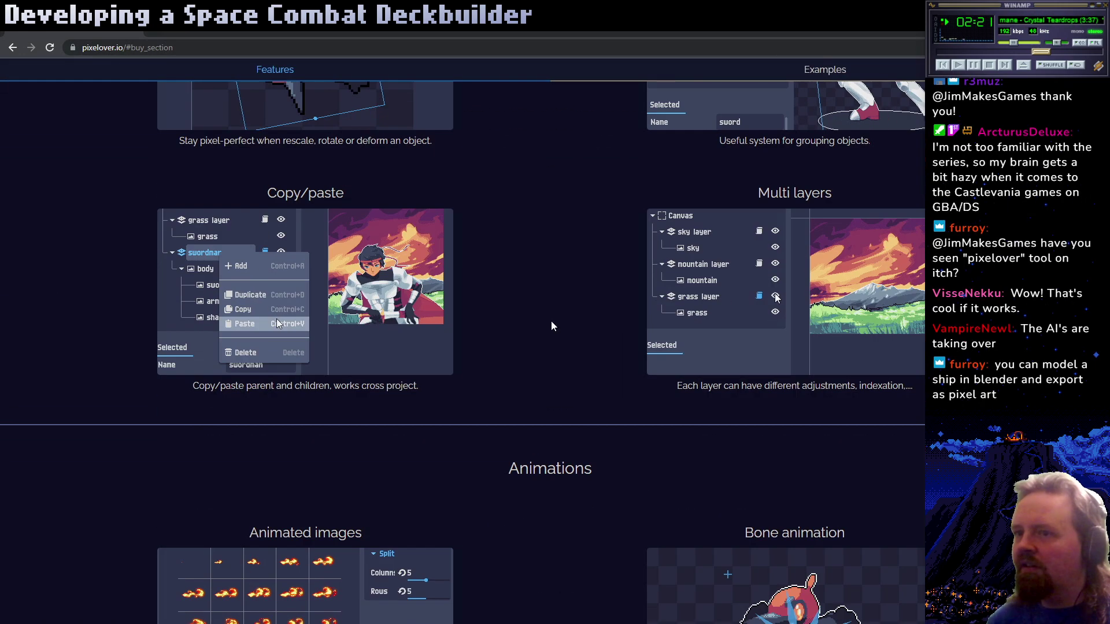
pyautogui.scroll(-17, 552, 326)
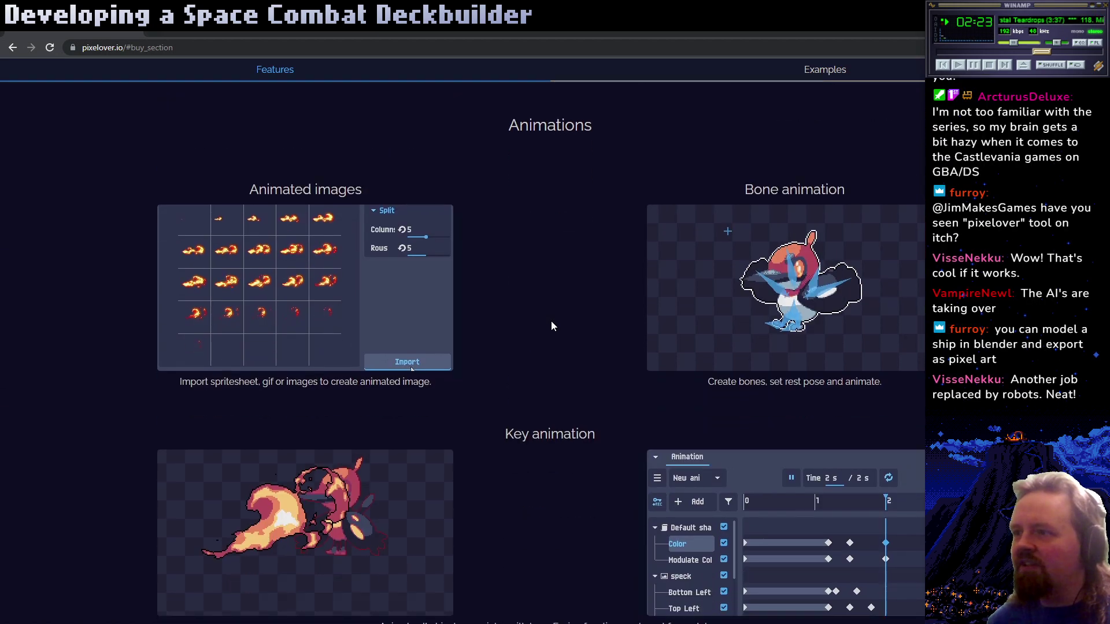
pyautogui.scroll(3, 551, 325)
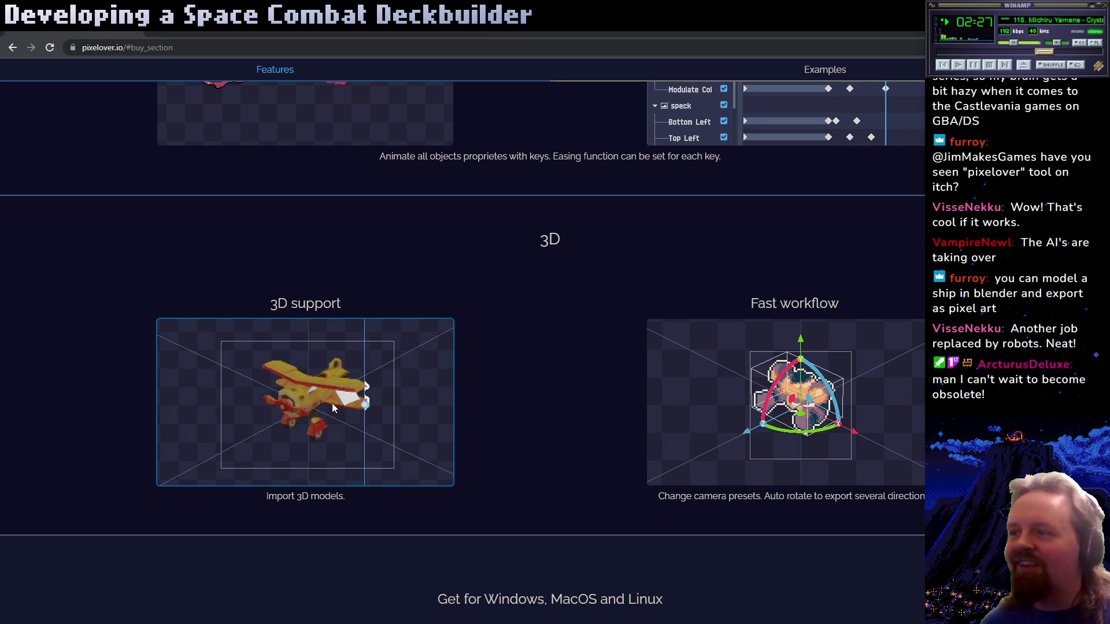
pyautogui.scroll(-3, 514, 377)
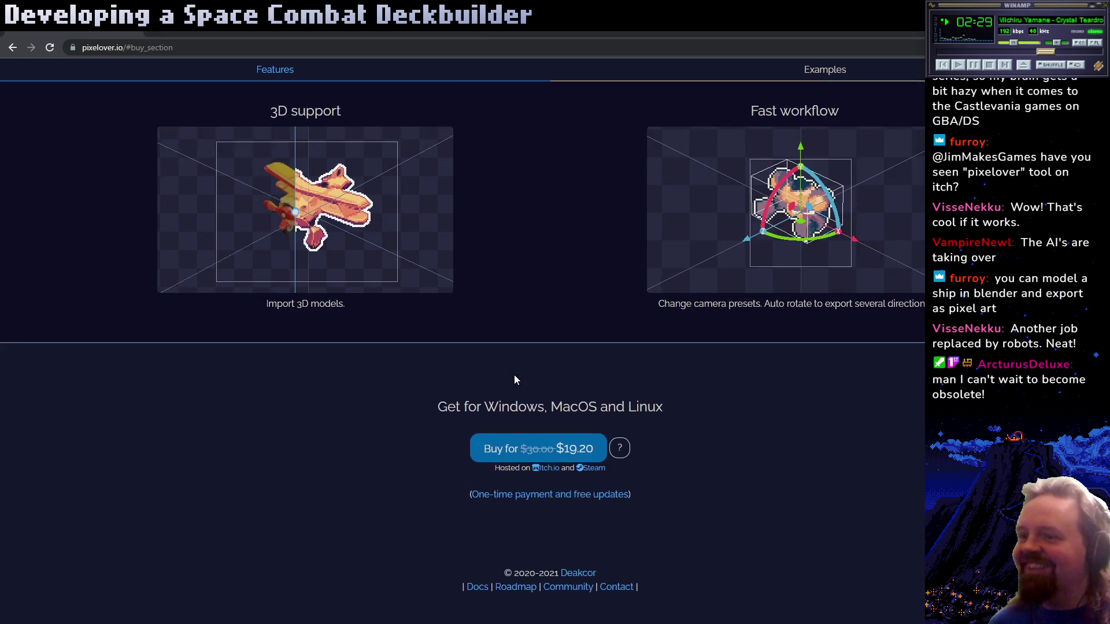
pyautogui.press('Home')
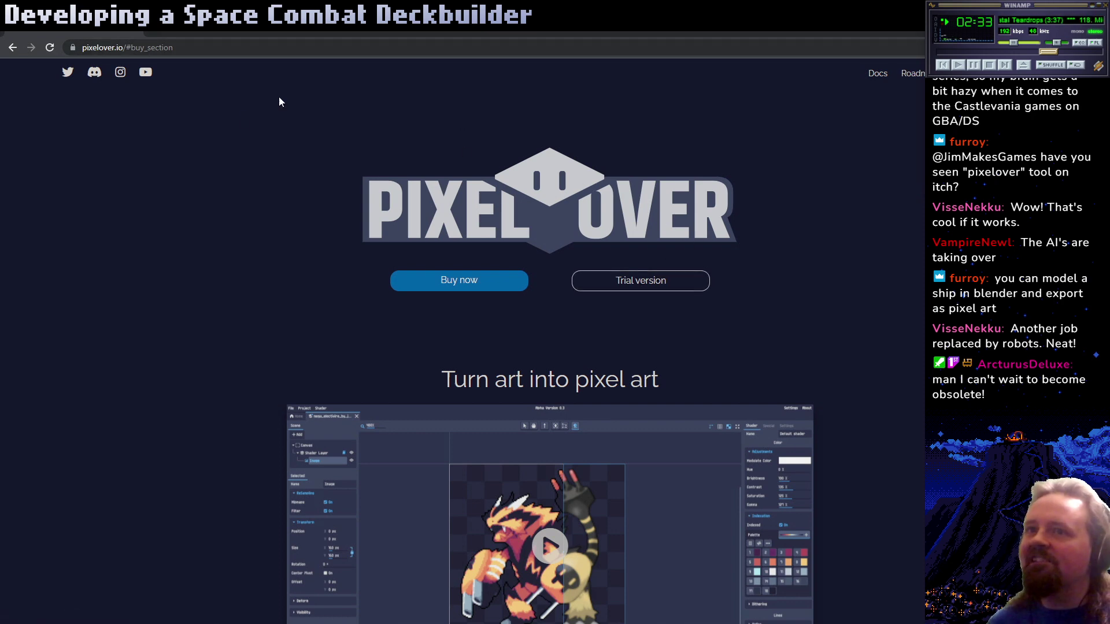
# Open PixelOver's YouTube playlist and play the video "PixelOver - art to pixel art"
pyautogui.click(151, 81)
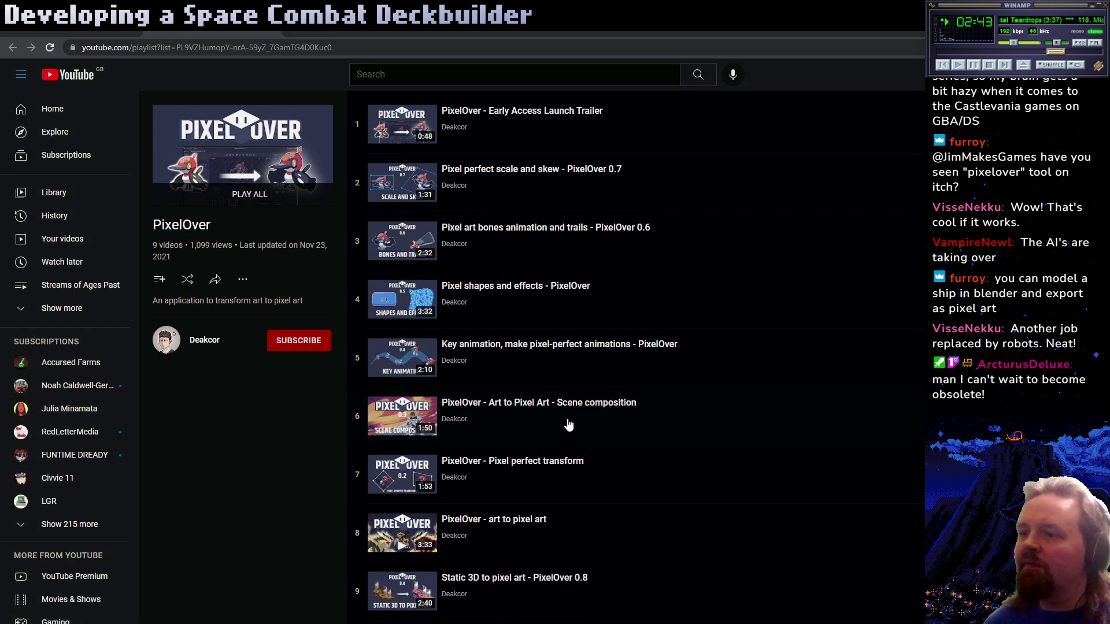
pyautogui.click(554, 540)
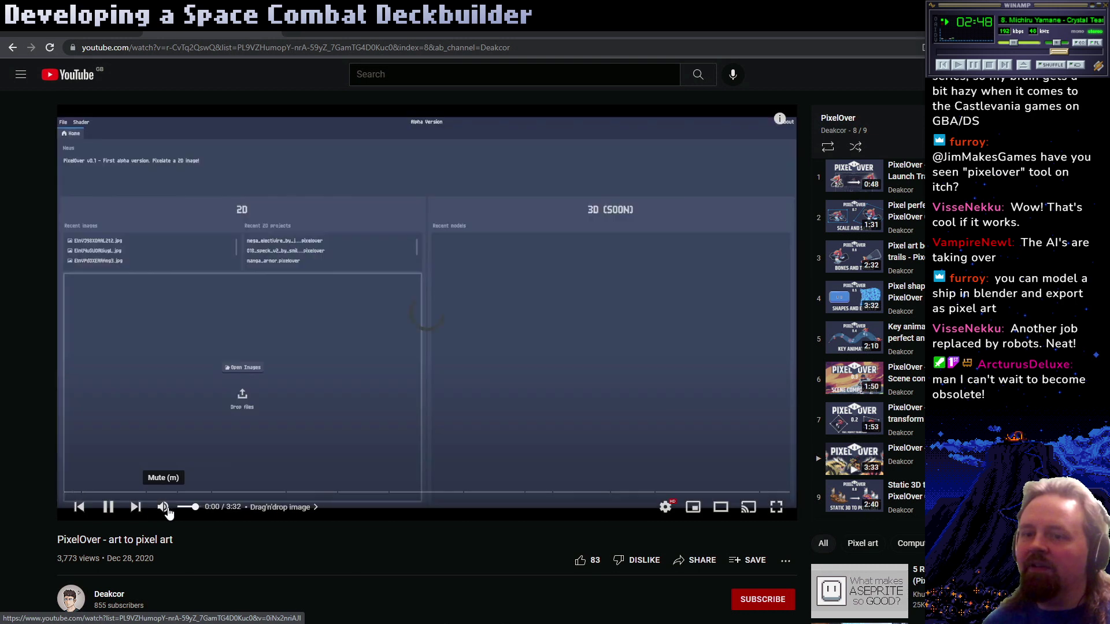
# Mute the art-to-pixel-art video, skip ahead to its Scene tab chapter and watch it in full screen
pyautogui.click(164, 507)
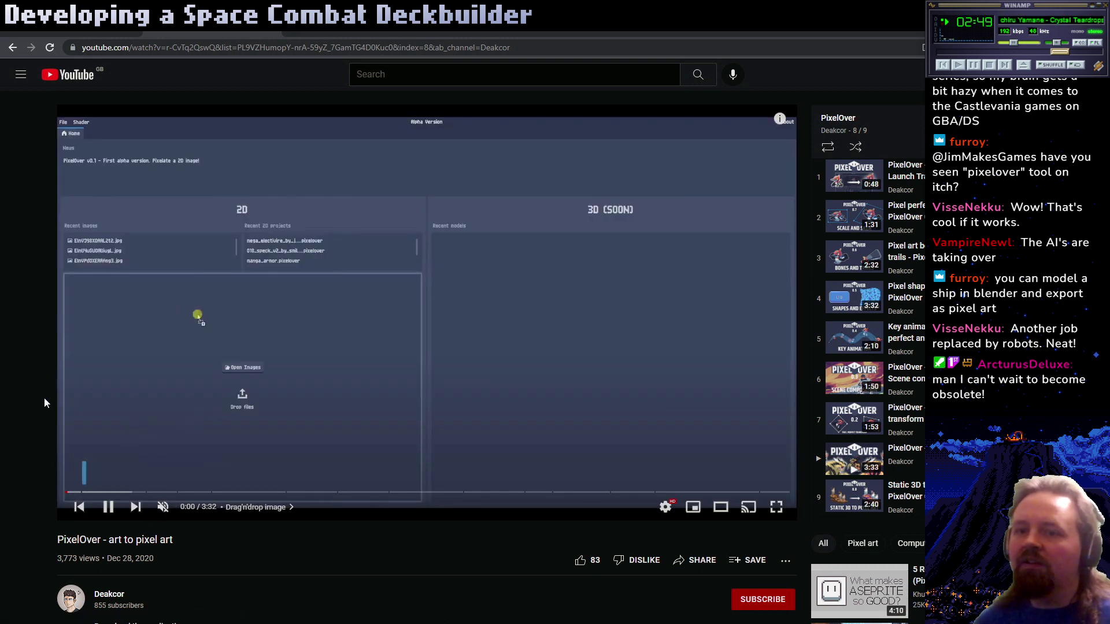
pyautogui.click(134, 492)
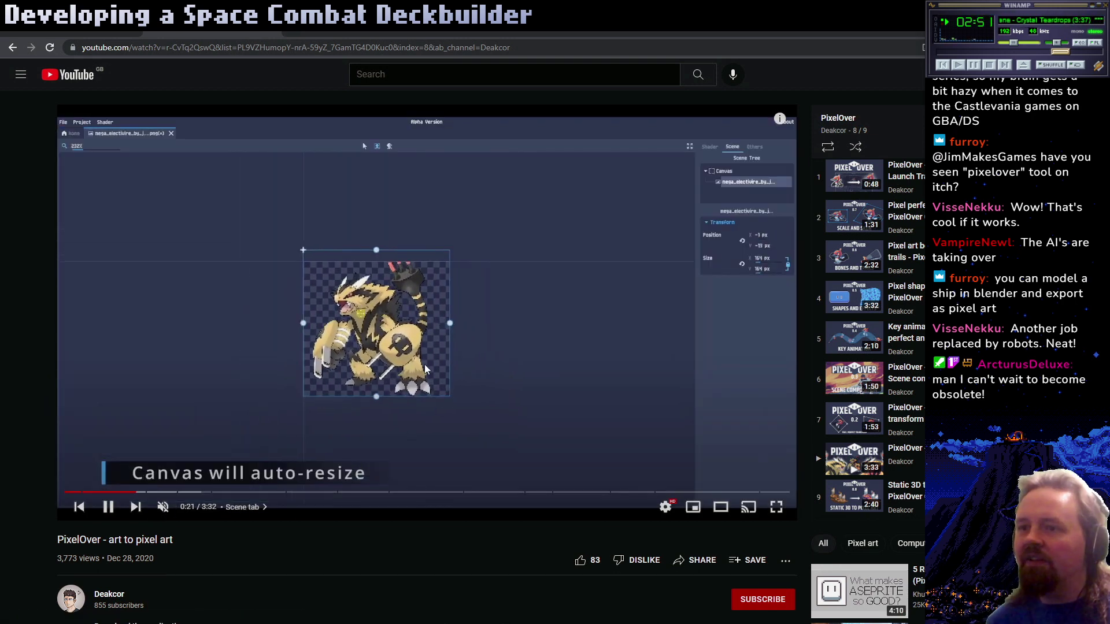
pyautogui.click(112, 492)
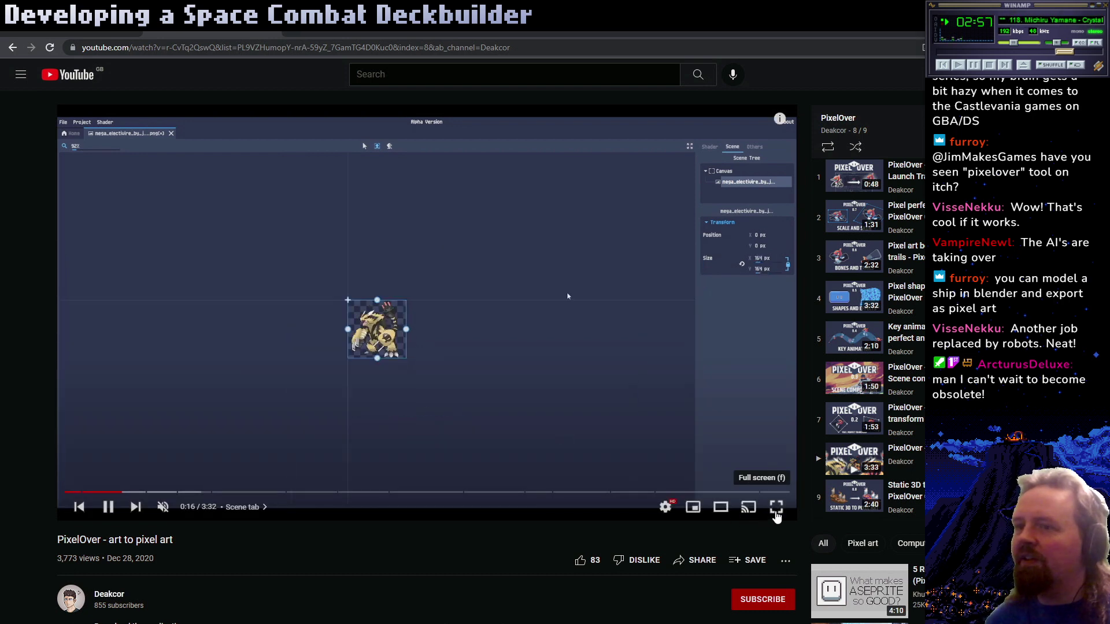
pyautogui.click(776, 508)
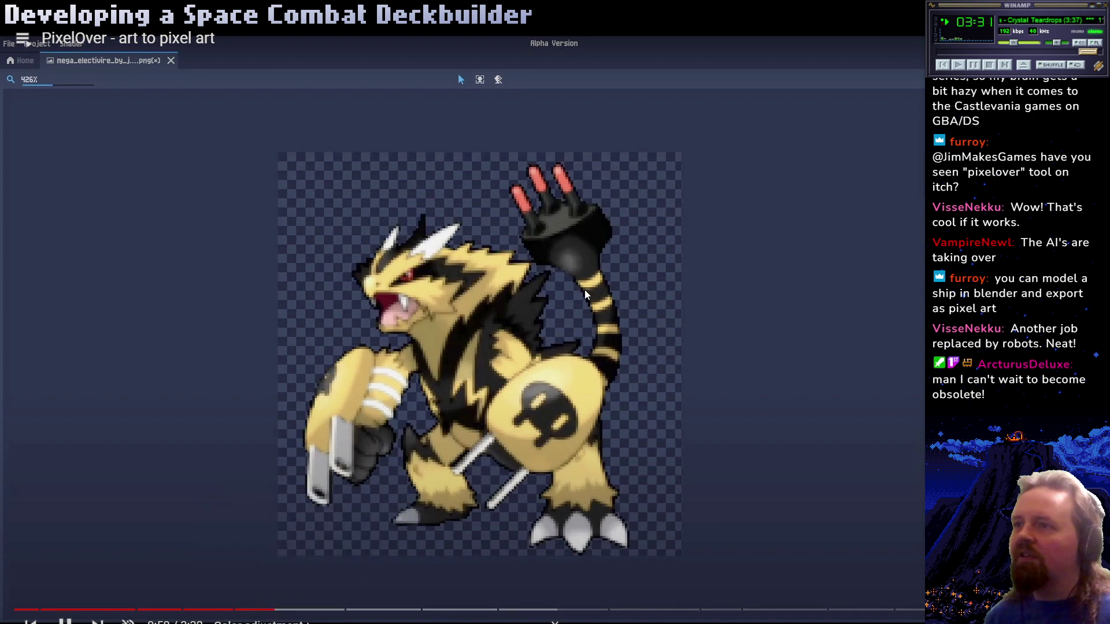
# Set the video's playback speed to 2 and continue watching it in full screen
pyautogui.click(584, 290)
pyautogui.press('Escape')
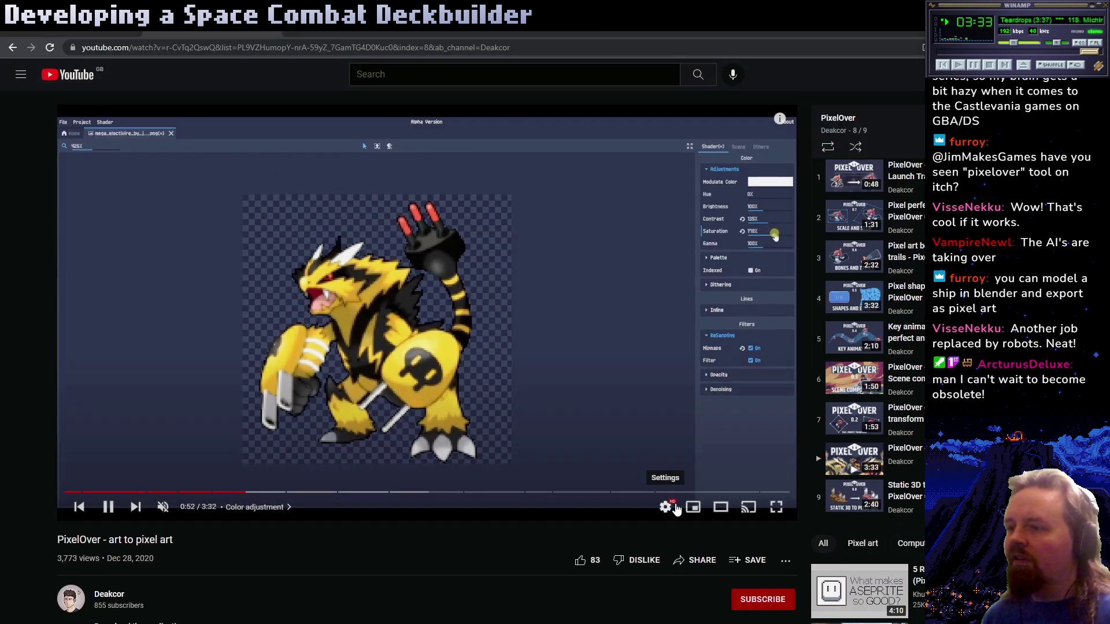
pyautogui.click(665, 507)
pyautogui.click(755, 448)
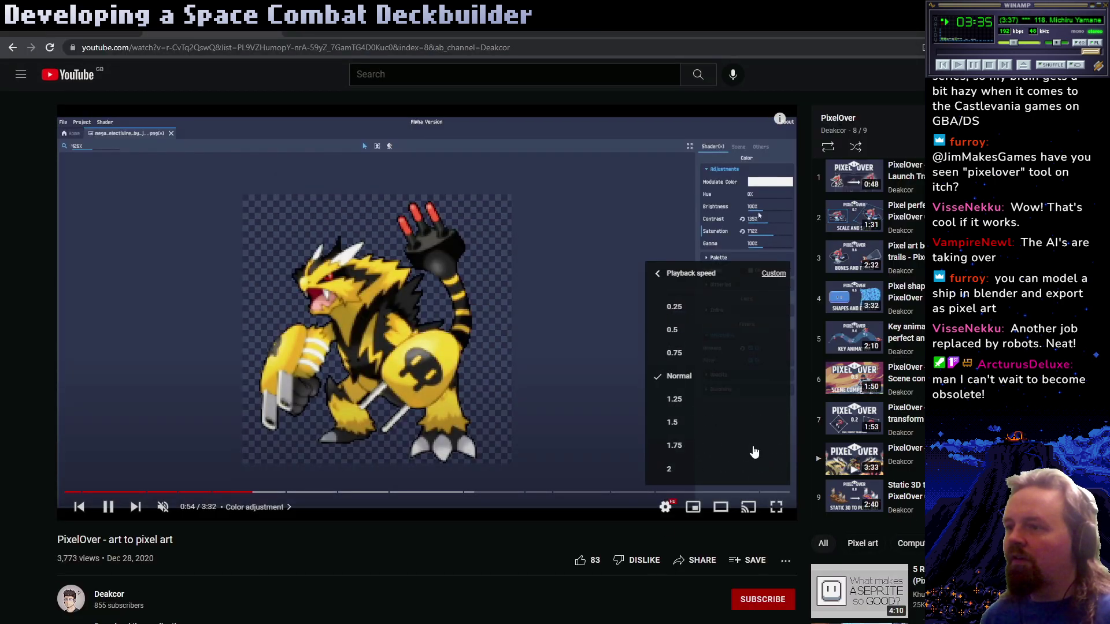
pyautogui.click(675, 469)
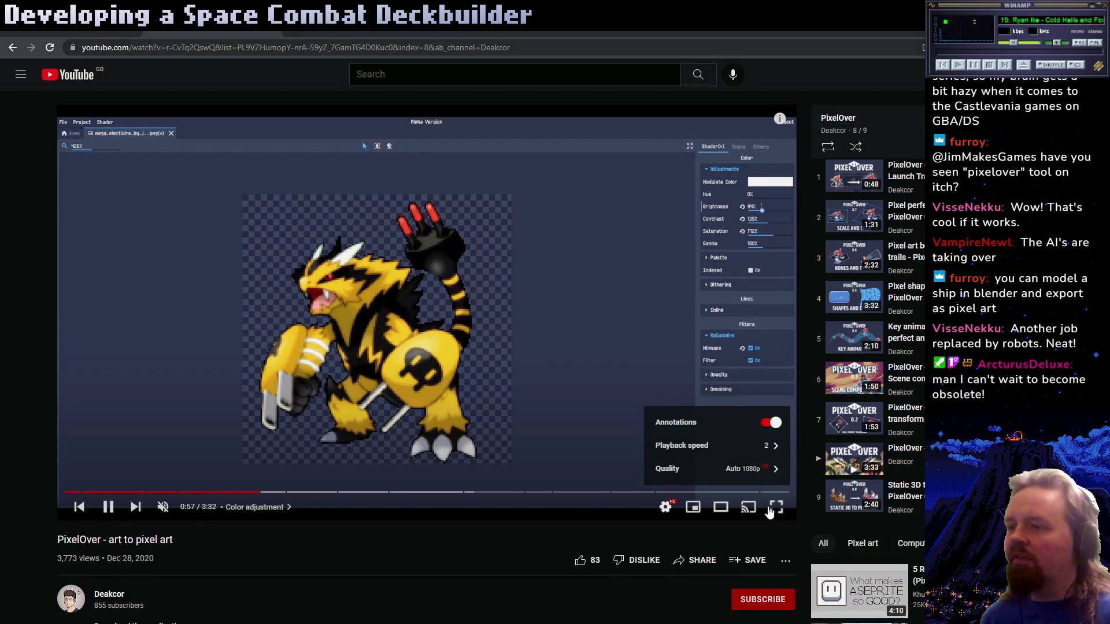
pyautogui.click(776, 506)
pyautogui.click(442, 390)
pyautogui.click(442, 390)
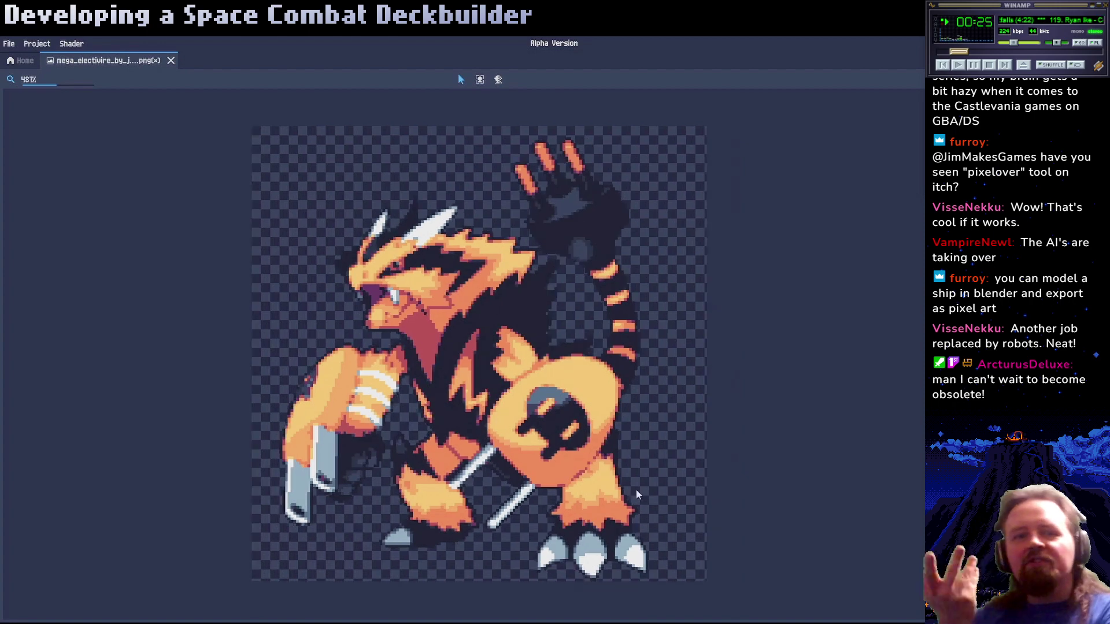
# Watch the video's palette, inline and denoising demonstrations, skip ahead towards the end, then pause it and leave full screen
pyautogui.scroll(1, 606, 559)
pyautogui.scroll(-1, 601, 565)
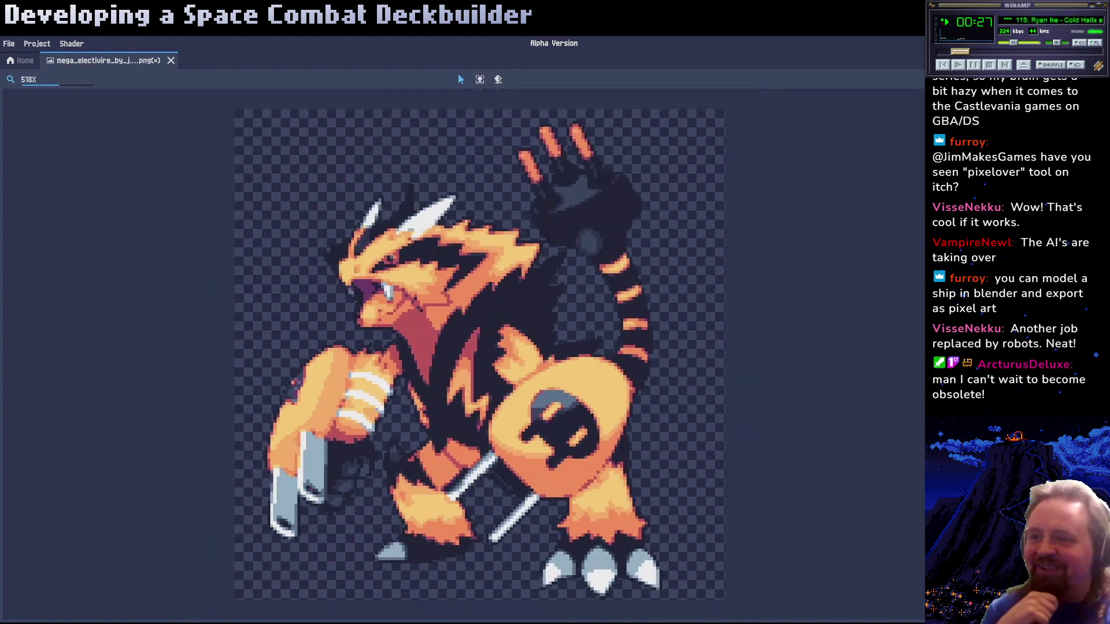
pyautogui.scroll(-1, 594, 418)
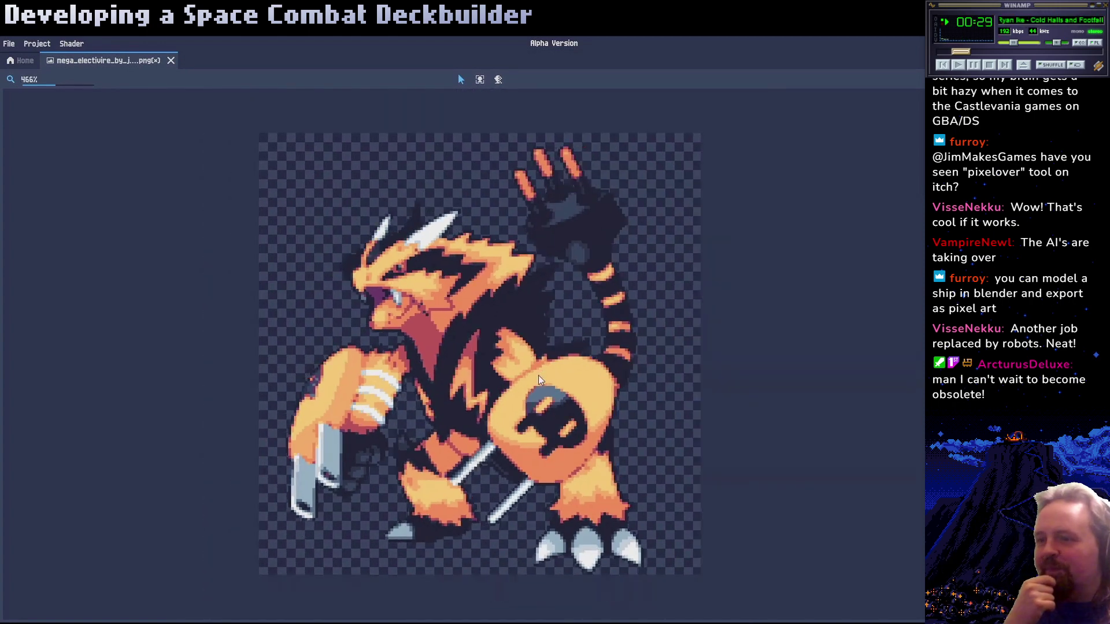
pyautogui.scroll(-1, 479, 354)
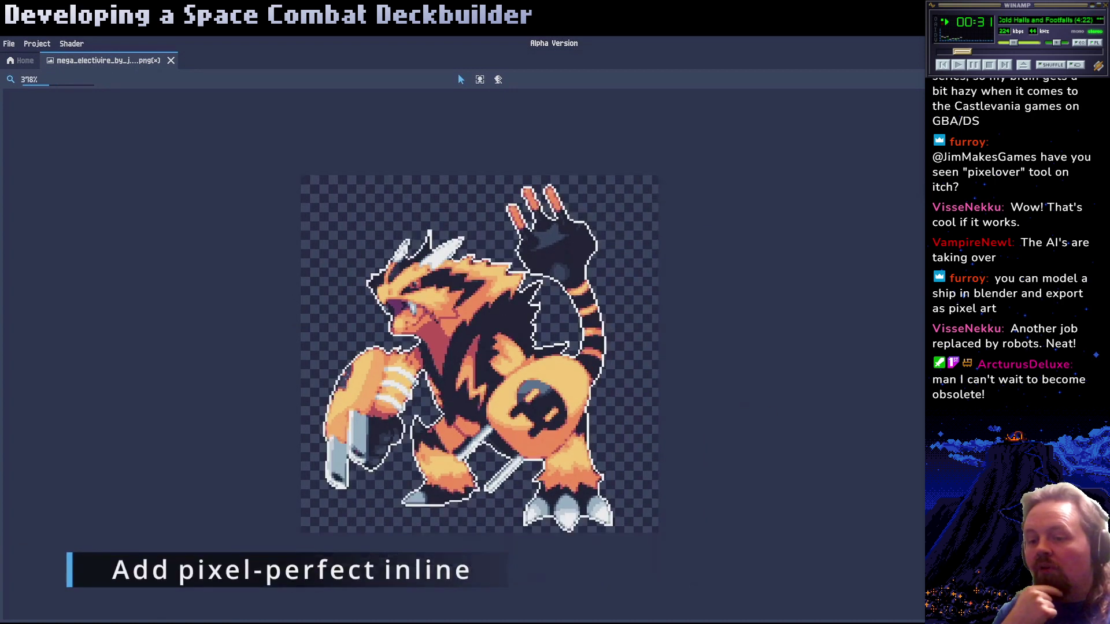
pyautogui.moveTo(875, 218)
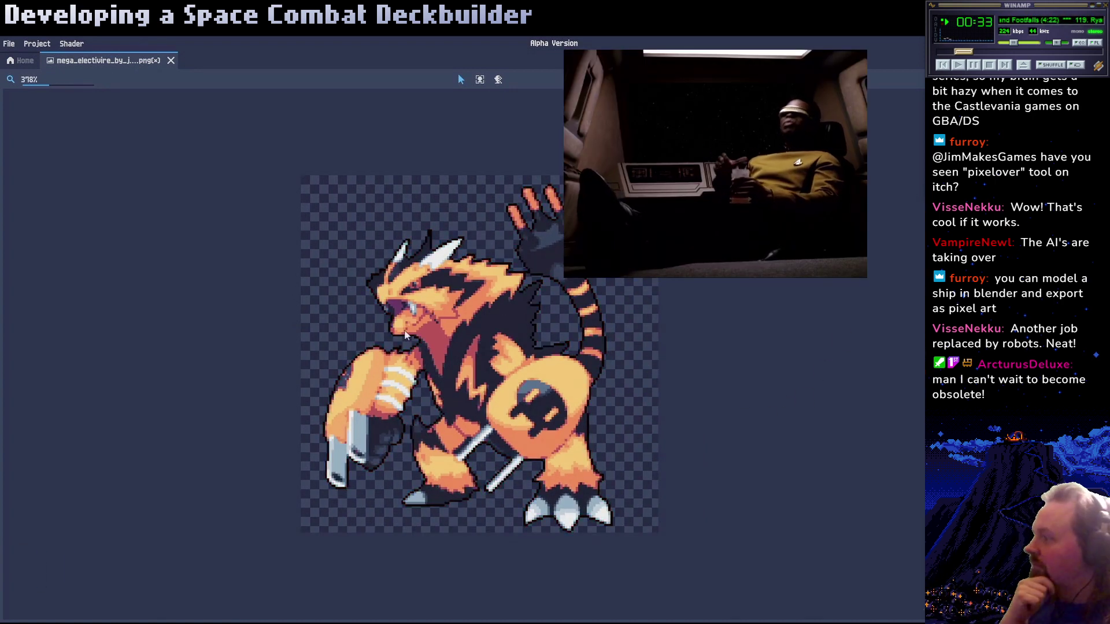
pyautogui.scroll(1, 874, 393)
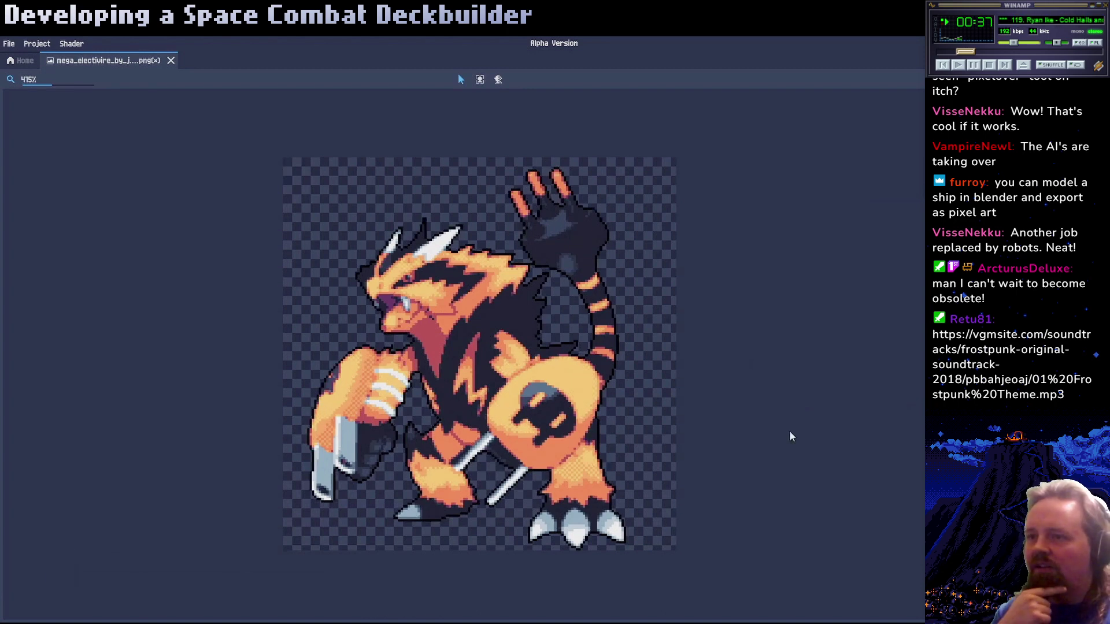
pyautogui.scroll(-1, 809, 446)
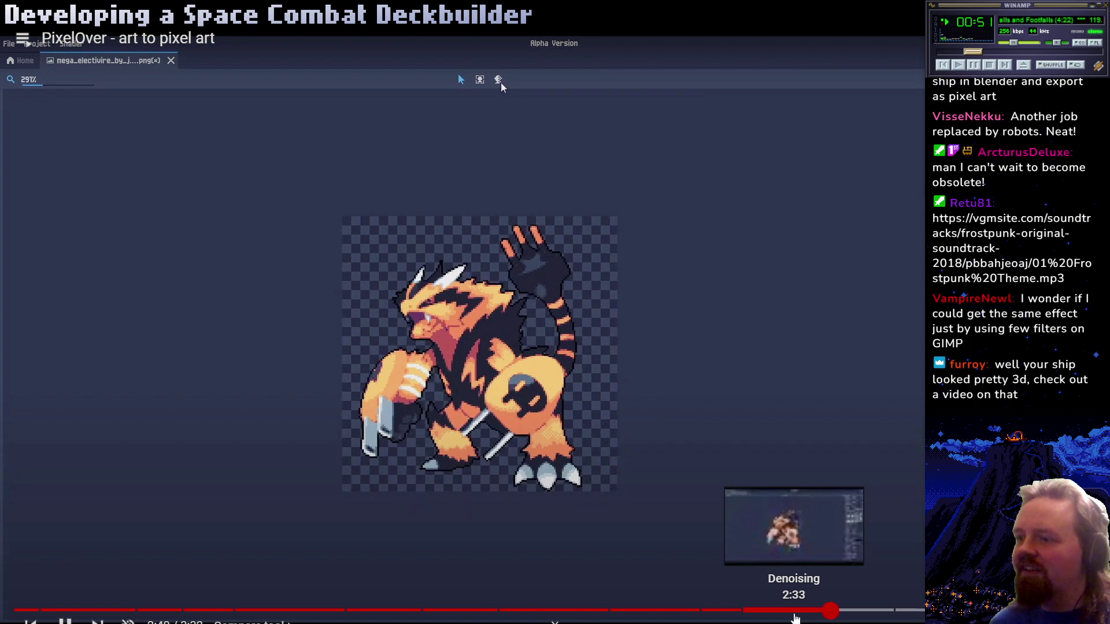
pyautogui.click(847, 611)
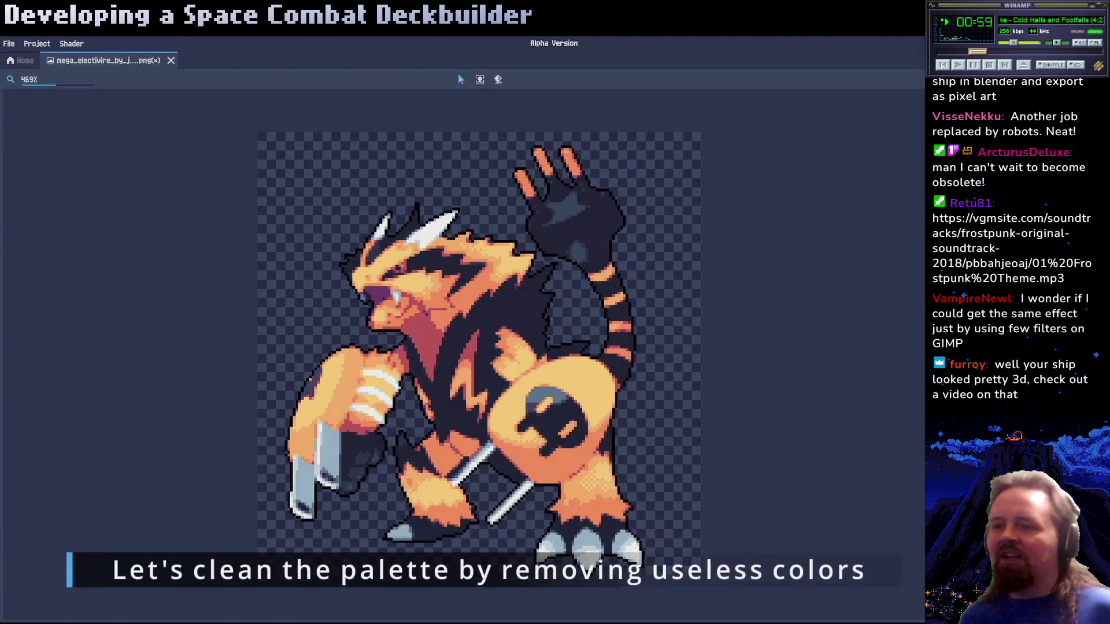
pyautogui.moveTo(770, 486)
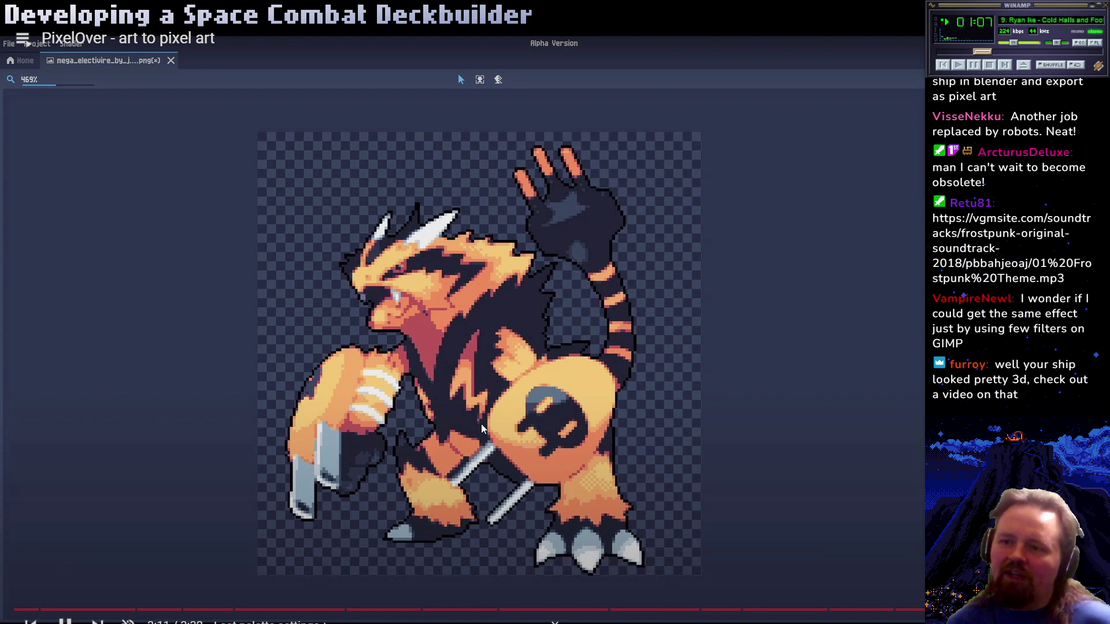
pyautogui.click(481, 407)
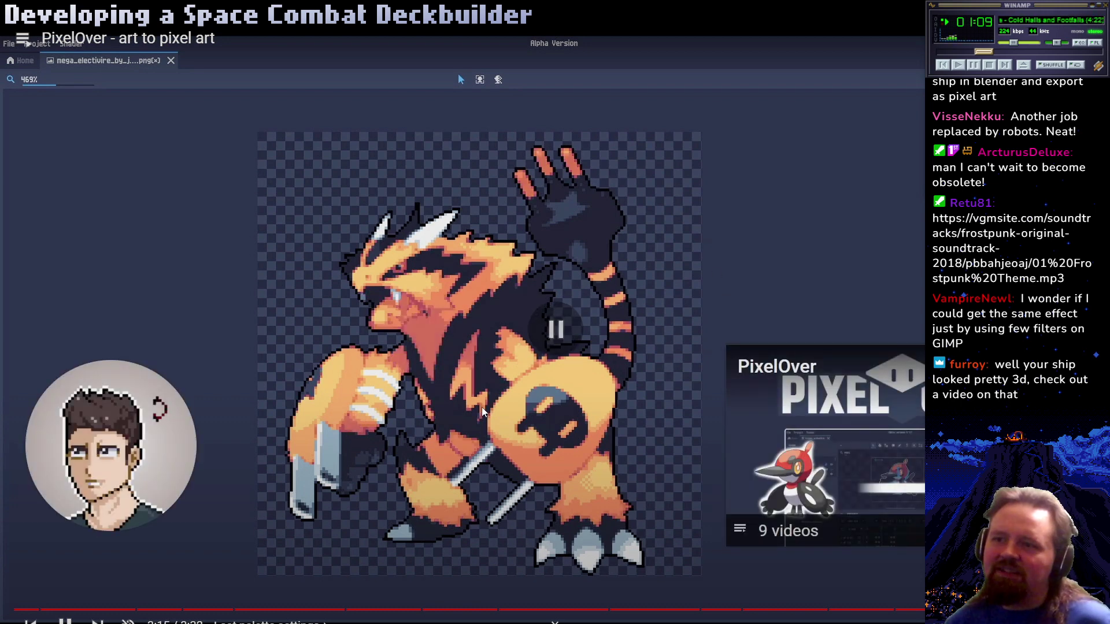
pyautogui.press('Escape')
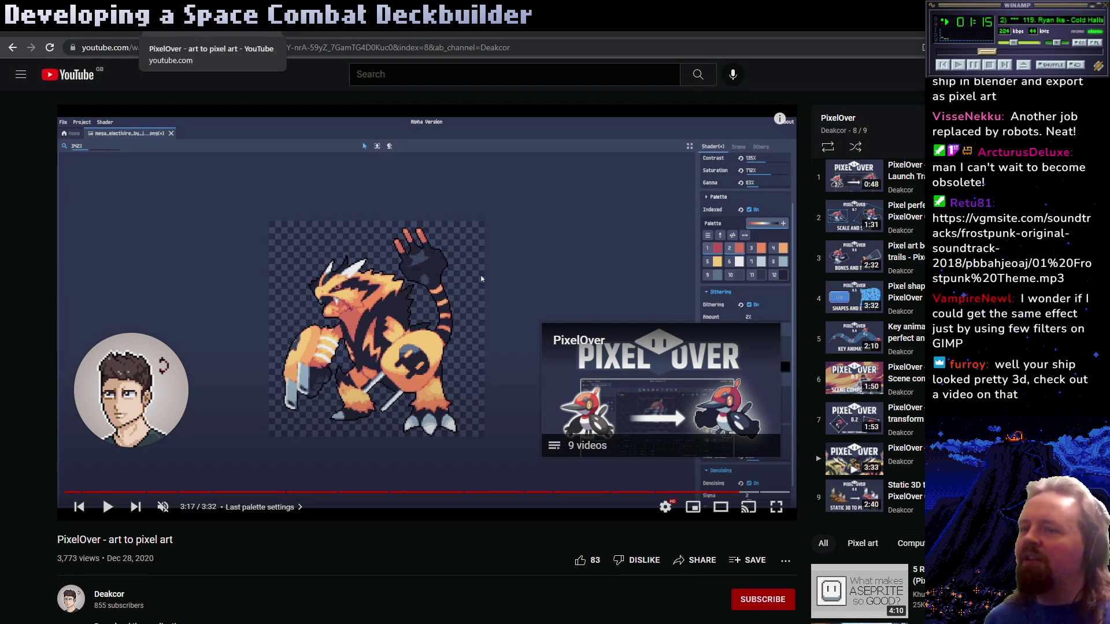
# Return to the PixelOver site and examine its roadmap, line and dithering effects, and scene transformation features
pyautogui.click(200, 33)
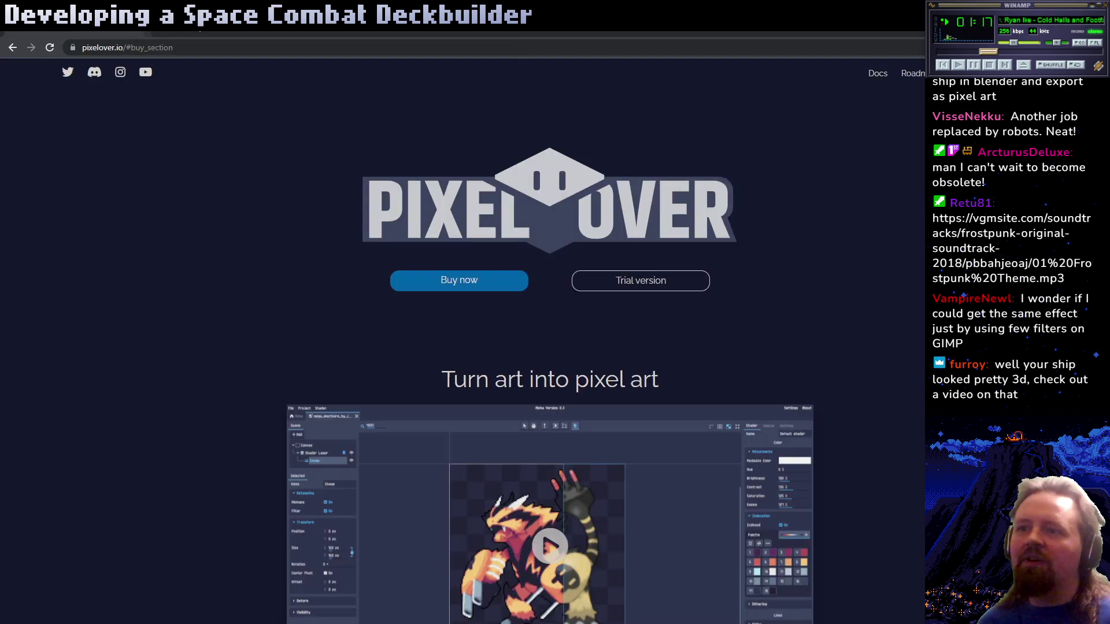
pyautogui.scroll(-13, 366, 271)
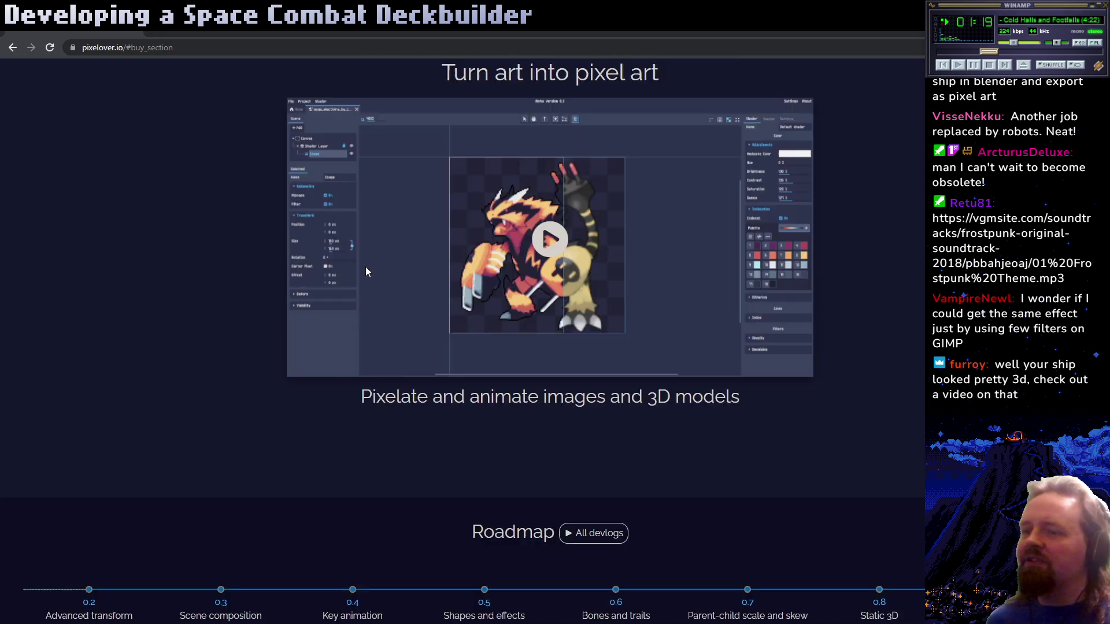
pyautogui.scroll(-10, 361, 271)
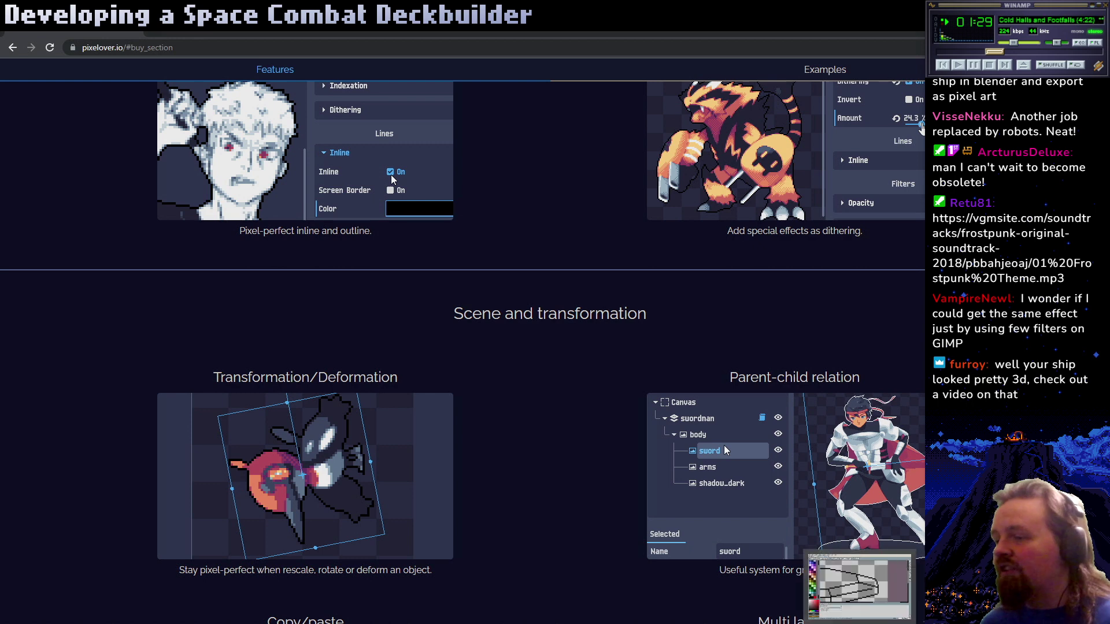
# Switch to Aseprite and even out the wingtip panel's lower edge by adding black pixels and erasing excess ones at its steps
pyautogui.hotkey('alt', 'Tab')
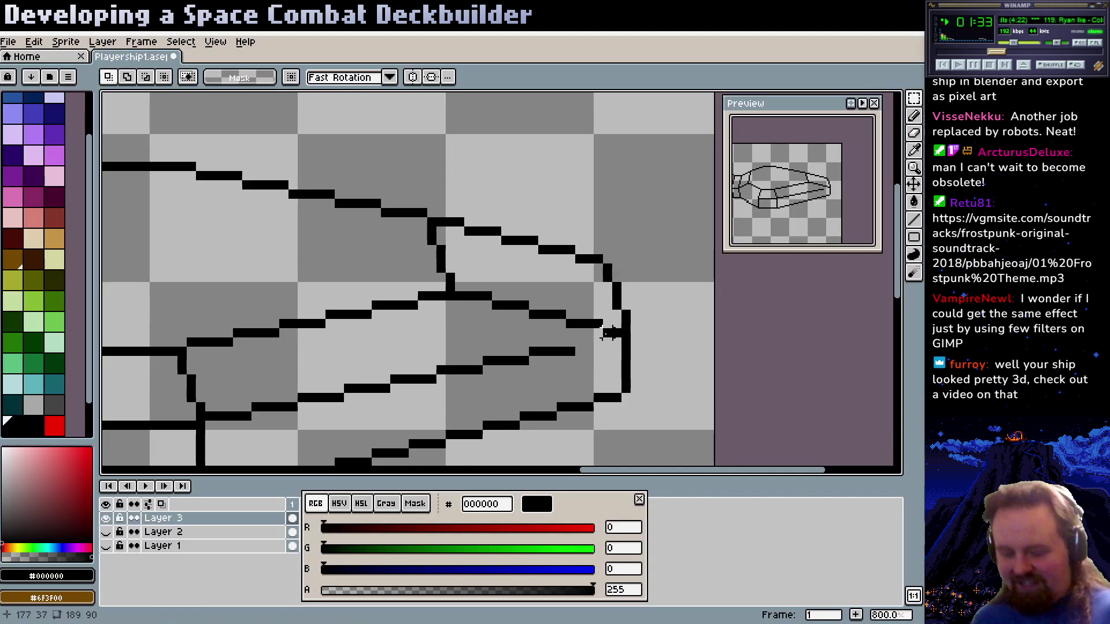
pyautogui.press('b')
pyautogui.click(598, 333)
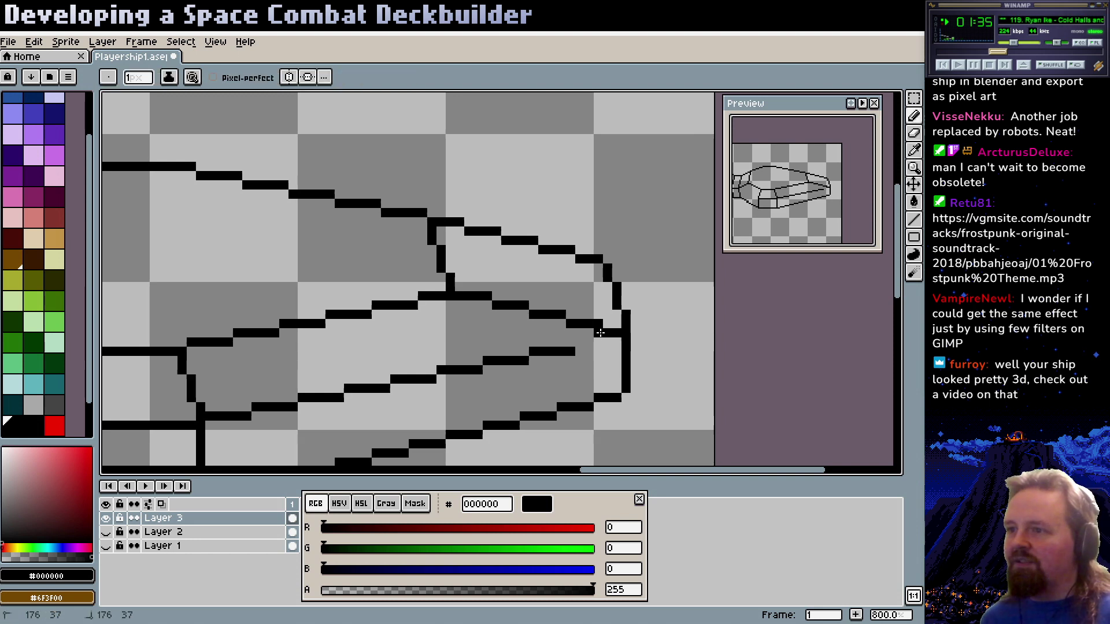
pyautogui.click(524, 314)
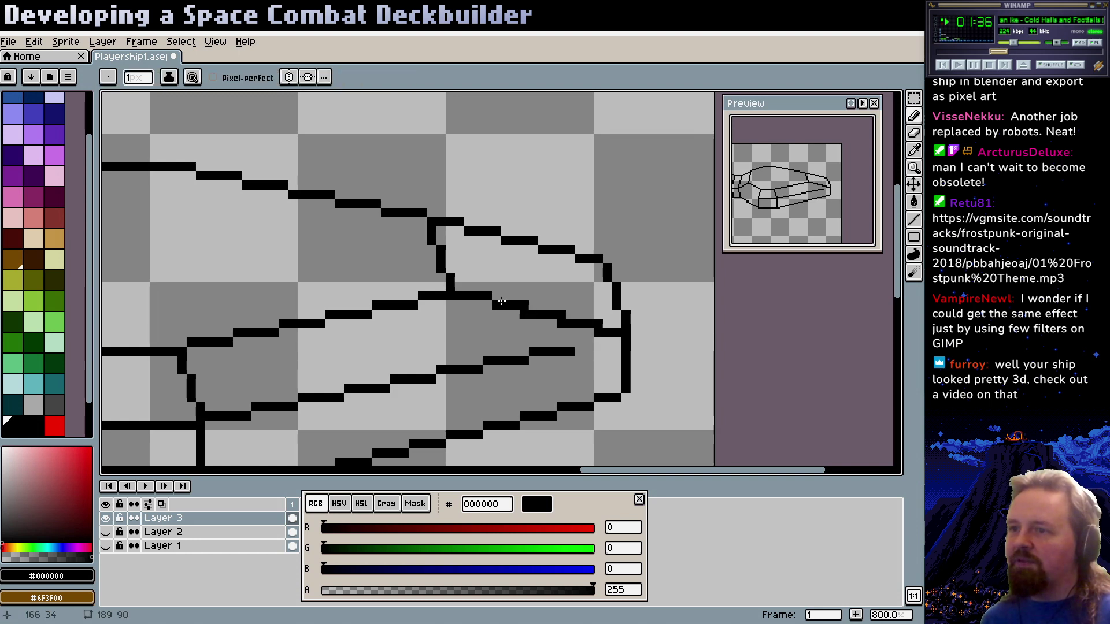
pyautogui.click(487, 306)
pyautogui.keyDown('alt'); pyautogui.click(496, 276); pyautogui.keyUp('alt')
pyautogui.click(487, 296)
pyautogui.click(524, 305)
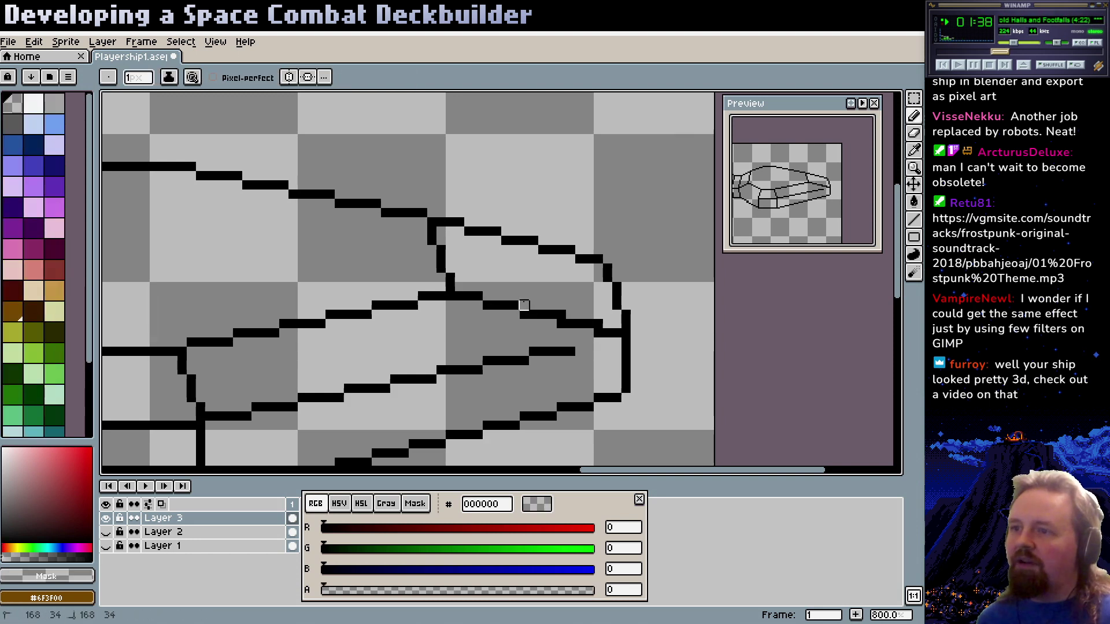
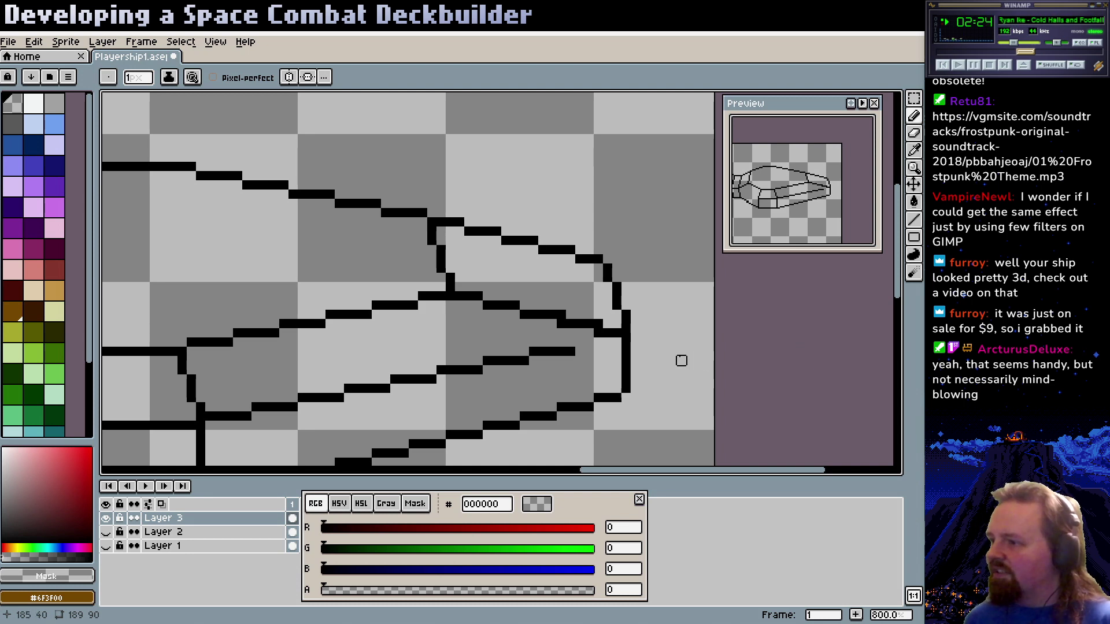
# Extend the middle hull line in black until it meets the wingtip panel's lower edge near the outer end
pyautogui.hscroll(-2, 669, 362)
pyautogui.scroll(-1, 669, 362)
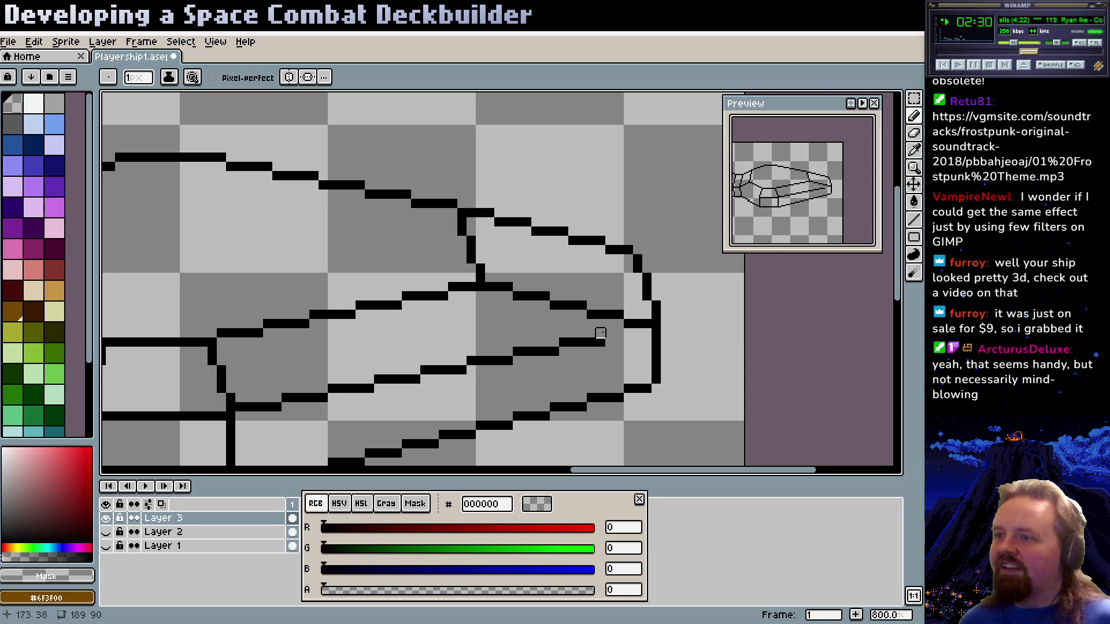
pyautogui.press('i')
pyautogui.click(604, 340)
pyautogui.press('b')
pyautogui.click(614, 332)
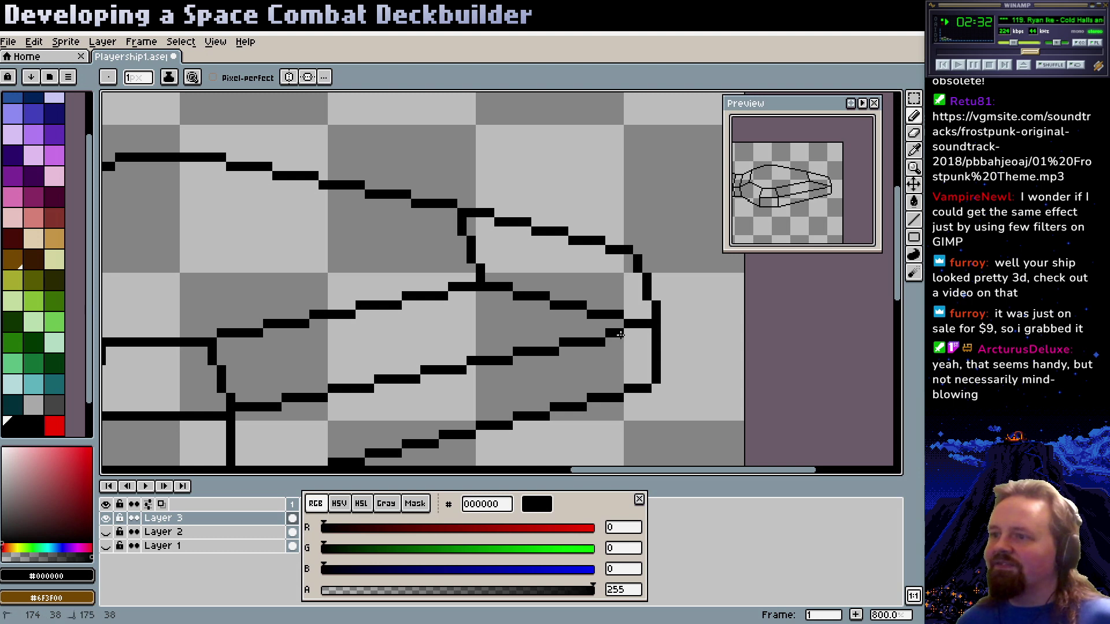
pyautogui.click(601, 324)
pyautogui.moveTo(552, 397); pyautogui.dragTo(595, 375)
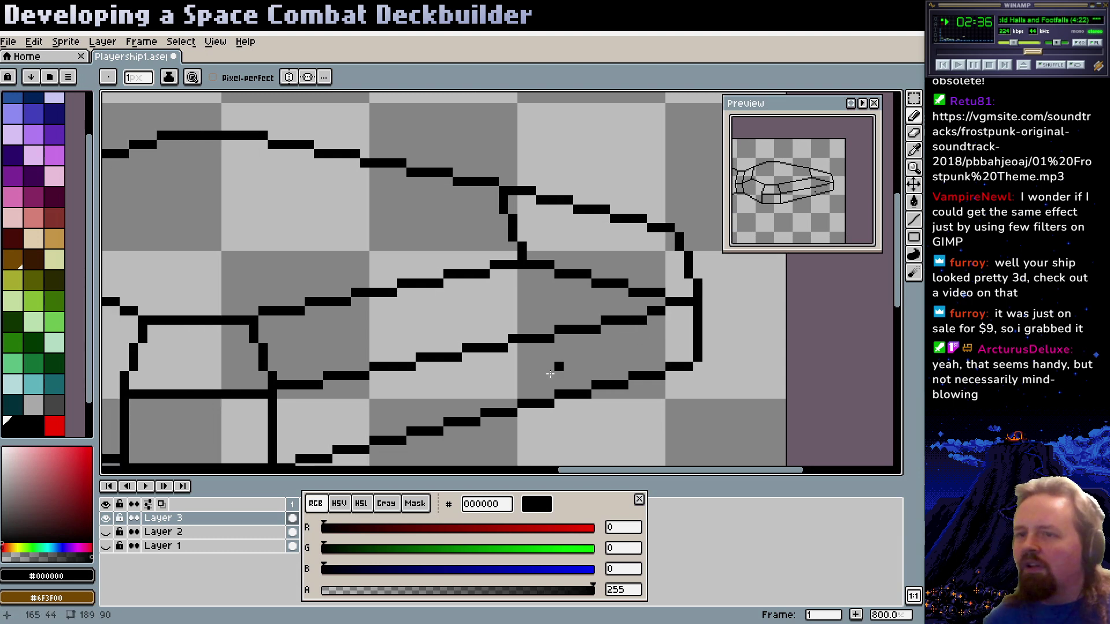
pyautogui.scroll(-3, 465, 369)
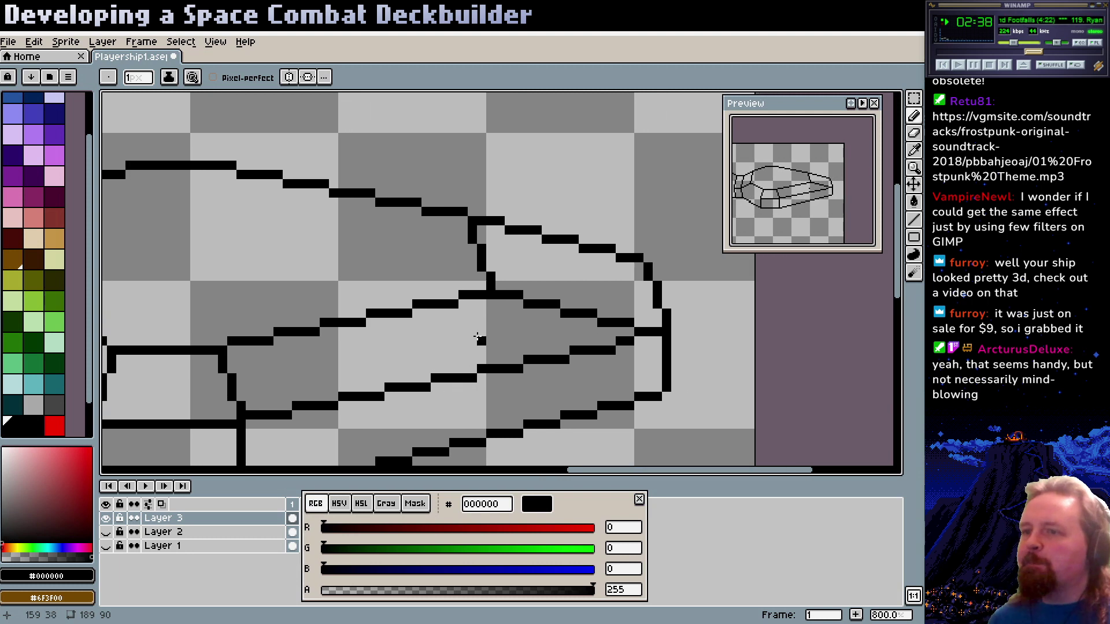
pyautogui.hscroll(3, 589, 298)
pyautogui.scroll(3, 589, 297)
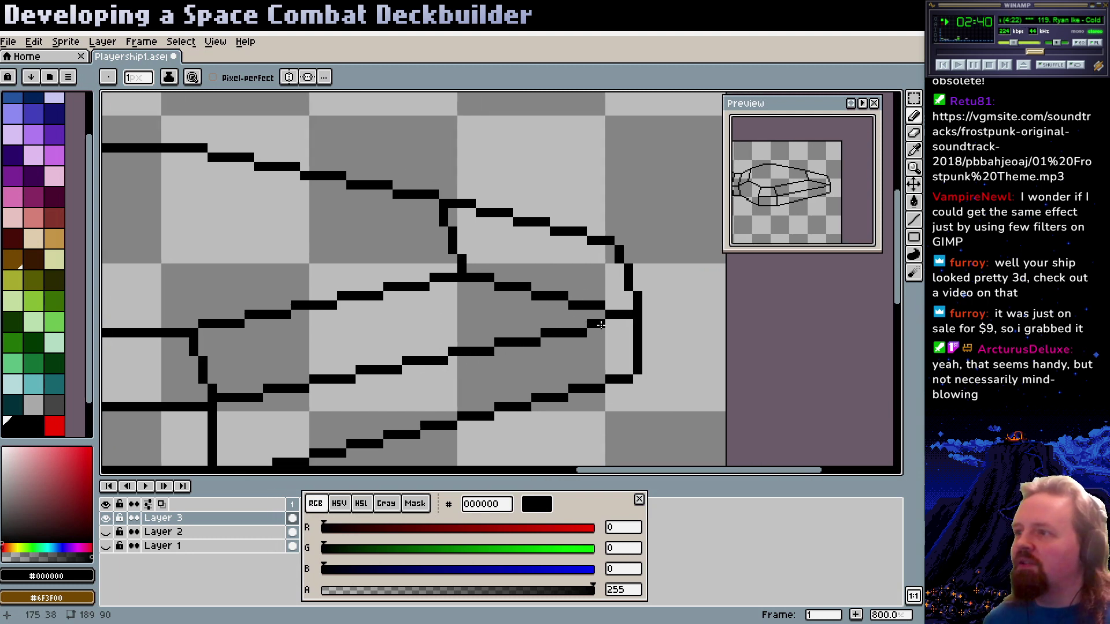
pyautogui.hscroll(-2, 604, 328)
pyautogui.scroll(-1, 604, 328)
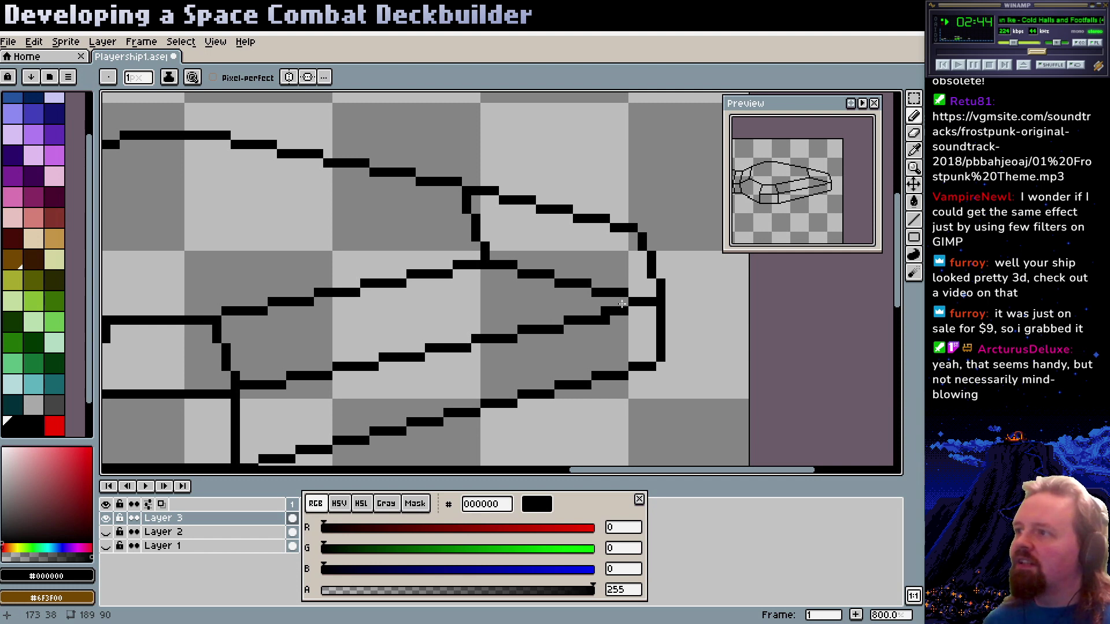
pyautogui.press('w')
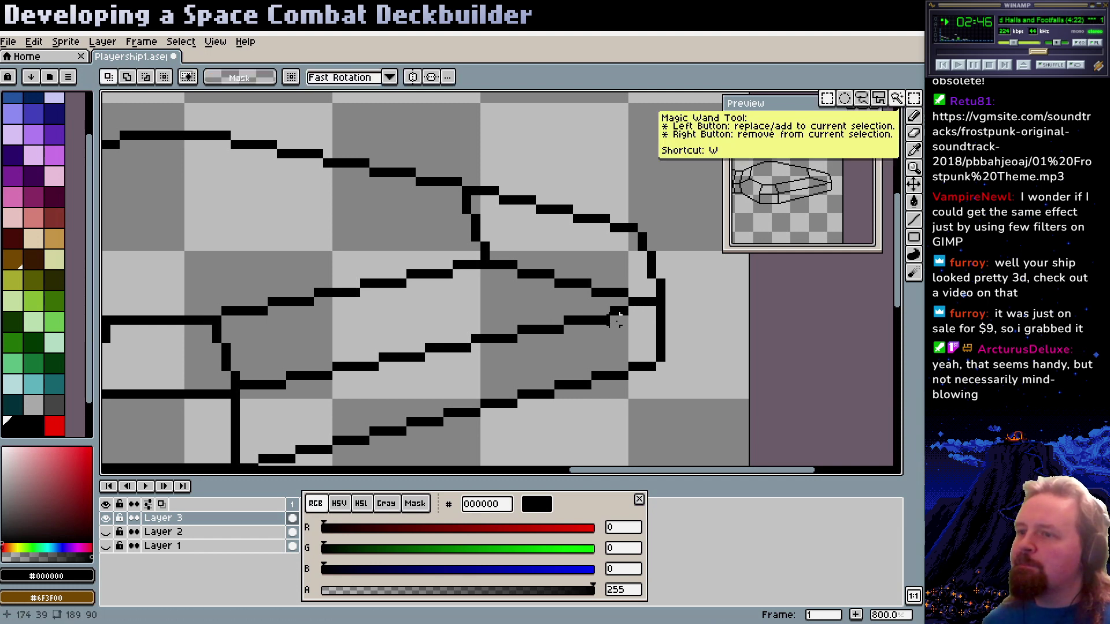
pyautogui.press('m')
pyautogui.moveTo(618, 317); pyautogui.dragTo(238, 400)
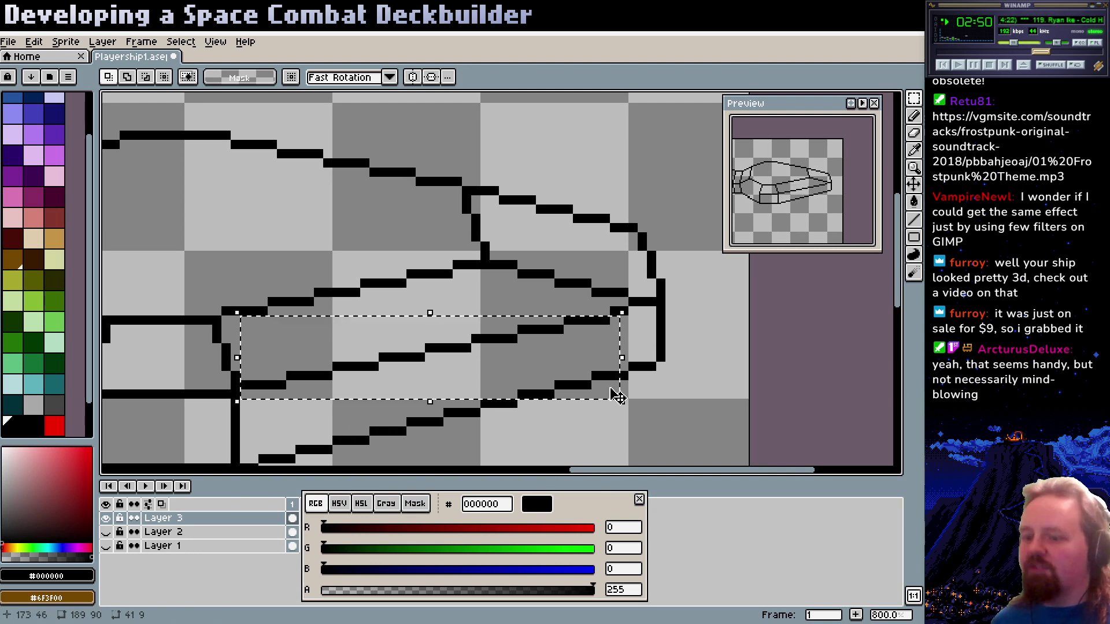
pyautogui.press('super')
pyautogui.press('Escape')
pyautogui.keyDown('alt'); pyautogui.click(599, 402); pyautogui.keyUp('alt')
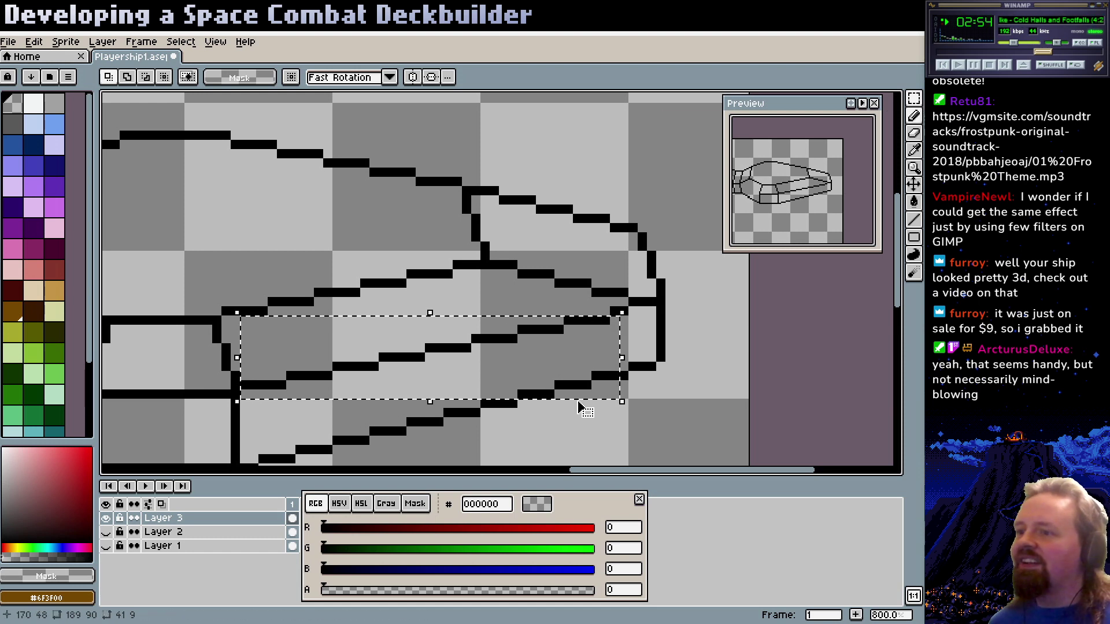
pyautogui.click(706, 363)
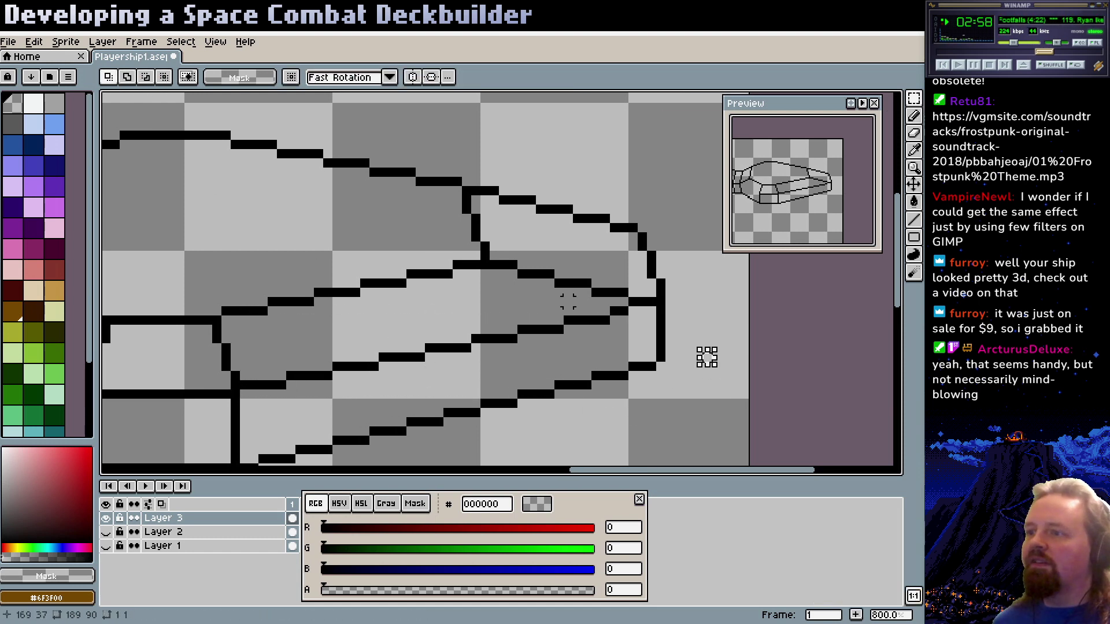
# Select the middle hull line with a rectangular marquee and subtract the lower hull line's steps from the selection
pyautogui.moveTo(605, 320); pyautogui.dragTo(243, 421)
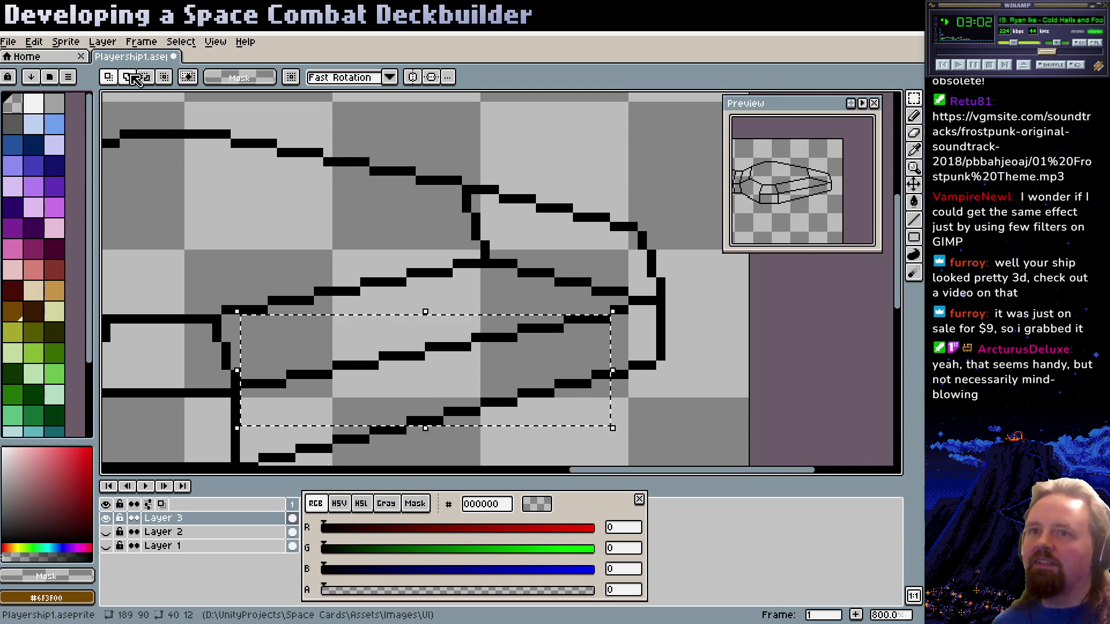
pyautogui.click(147, 78)
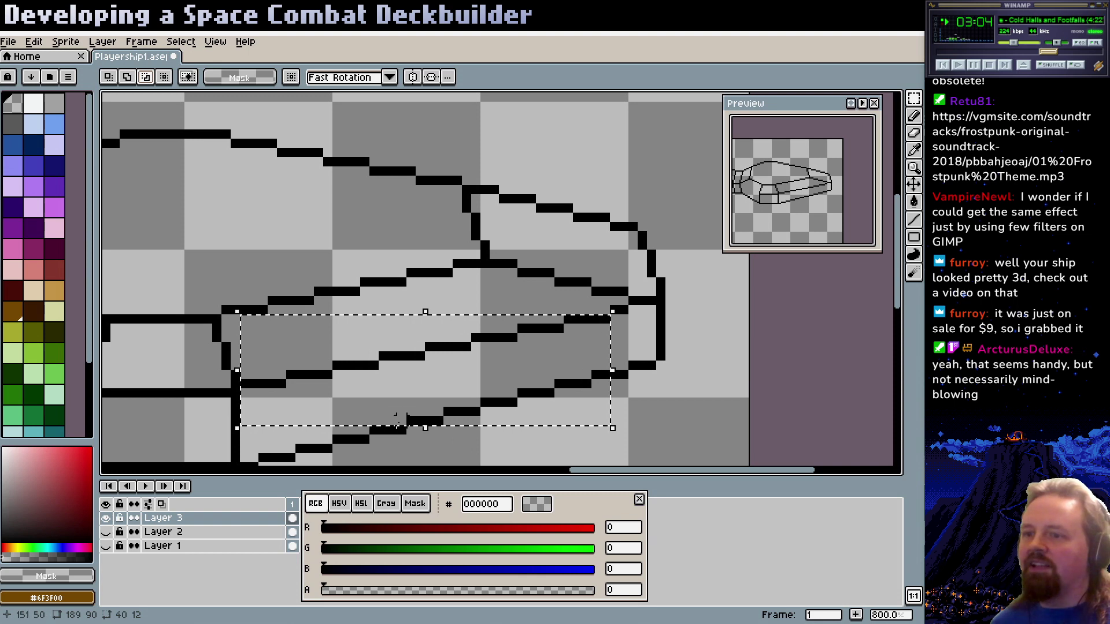
pyautogui.moveTo(391, 440); pyautogui.dragTo(638, 373)
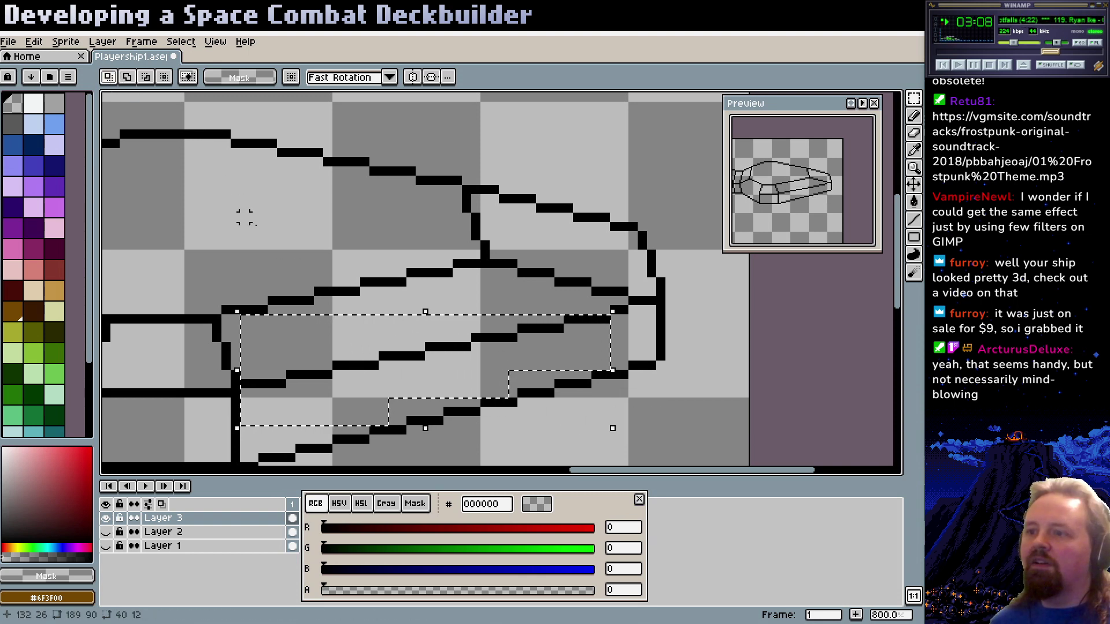
pyautogui.press('u')
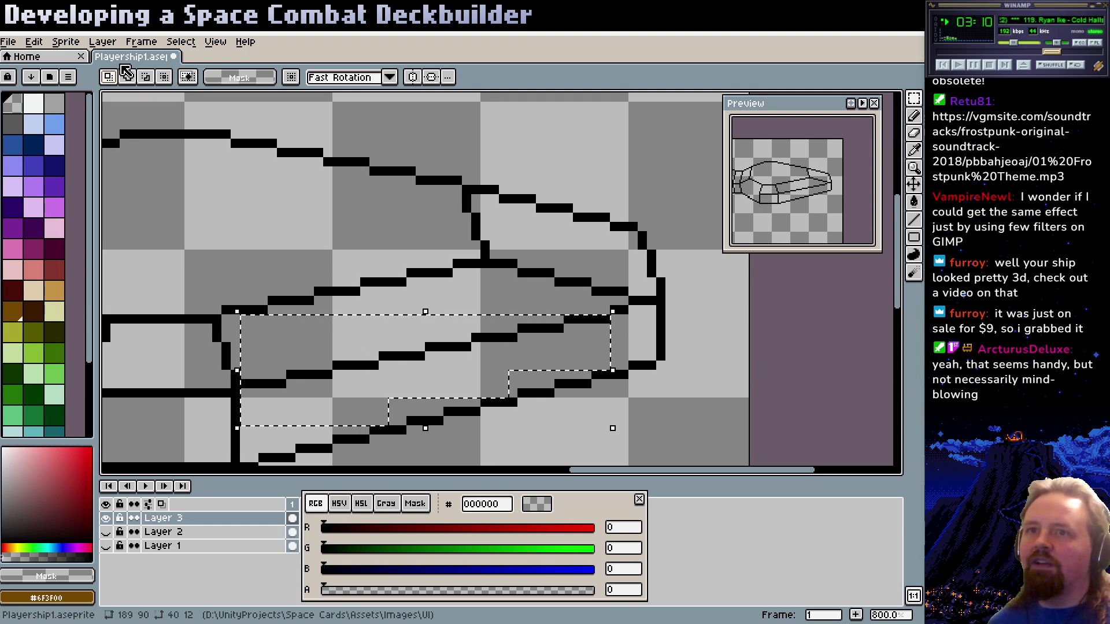
pyautogui.moveTo(206, 281); pyautogui.dragTo(267, 459)
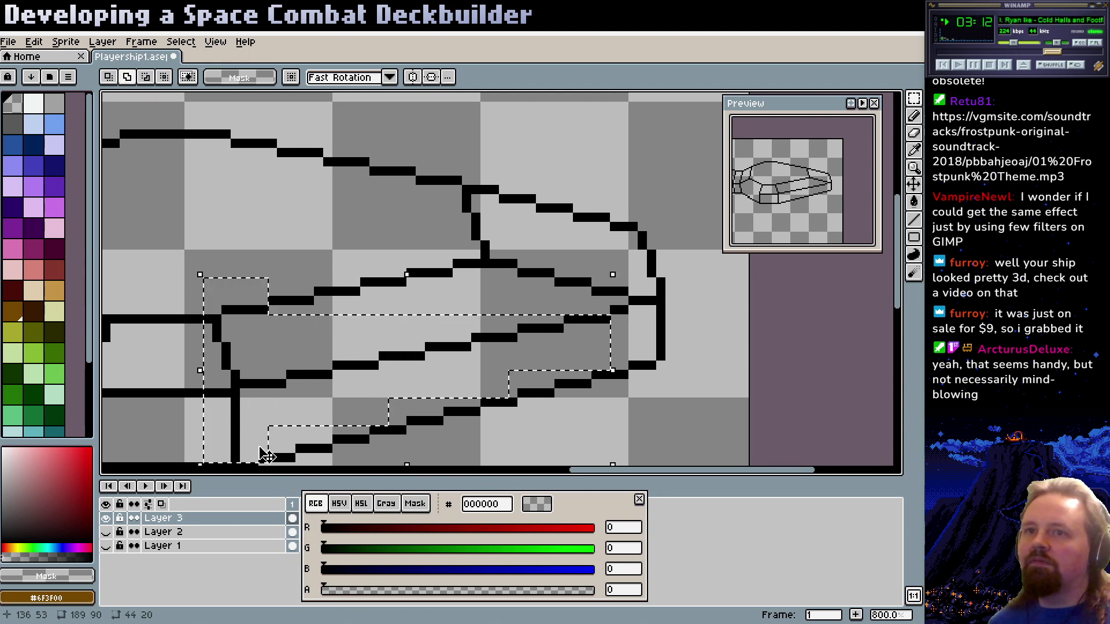
pyautogui.click(127, 77)
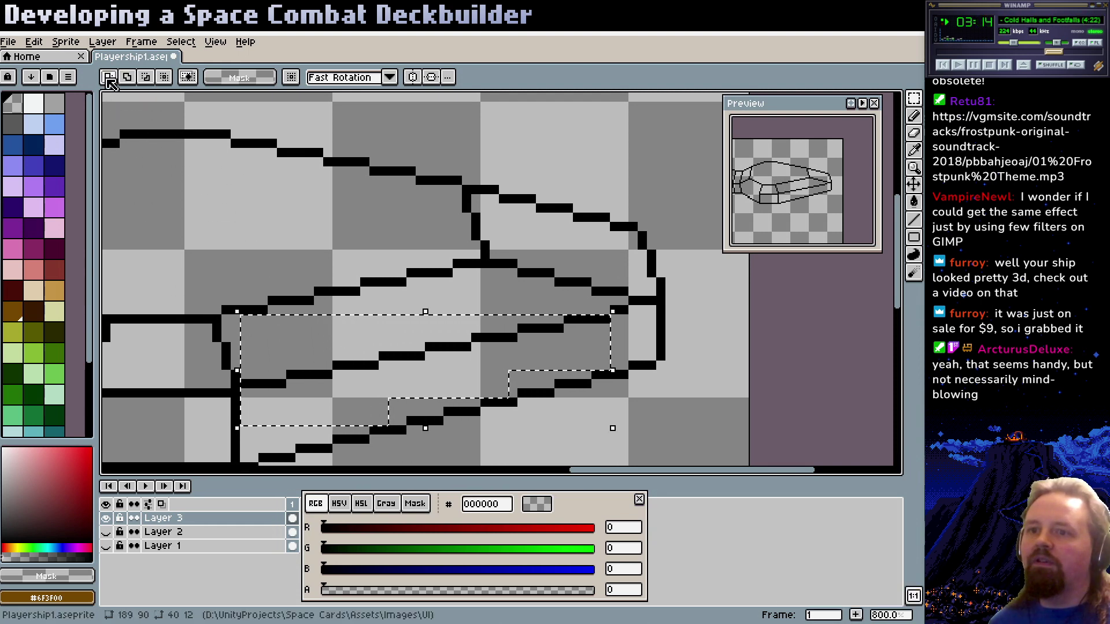
pyautogui.moveTo(207, 271); pyautogui.dragTo(266, 448)
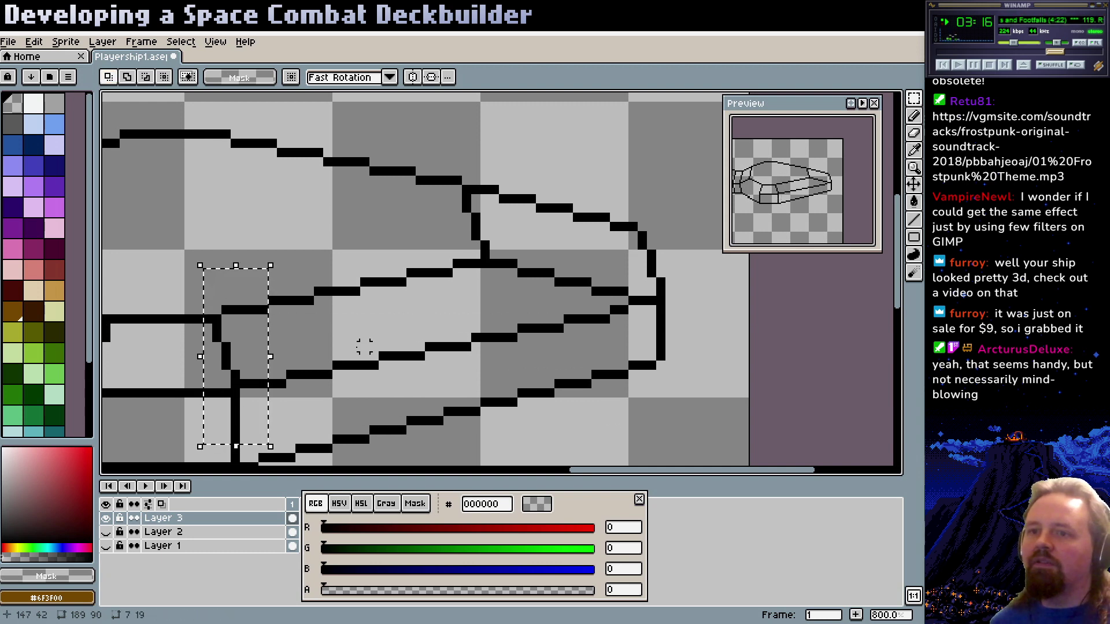
pyautogui.hotkey('ctrl', 'z')
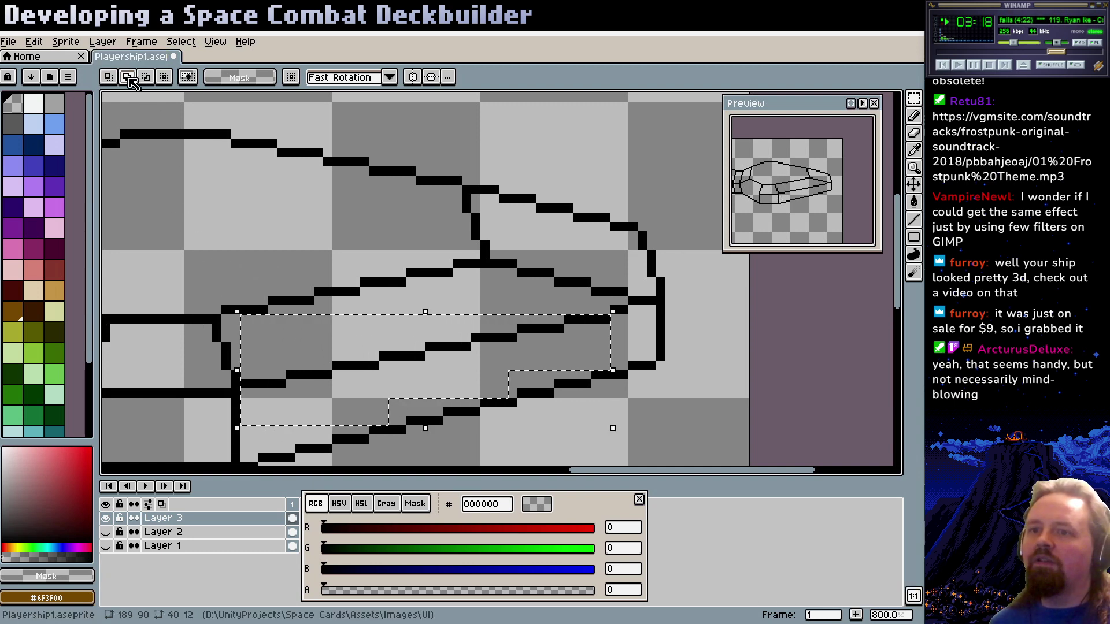
# Subtract the middle line's inner end from the selection and shift the selected section 3 pixels inward, towards the hull's front block
pyautogui.click(146, 76)
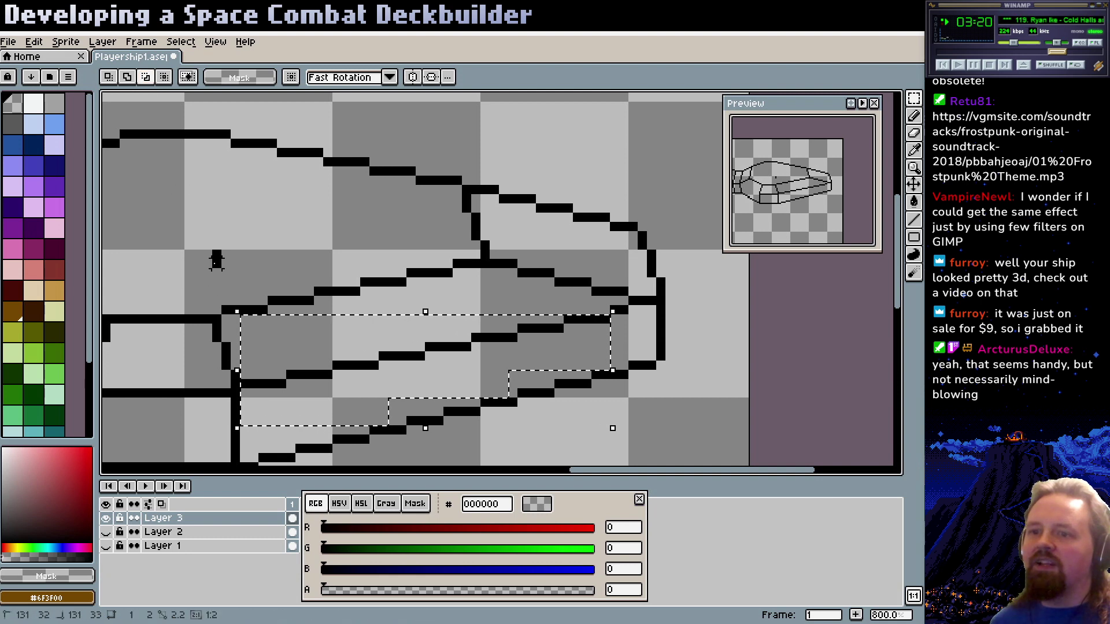
pyautogui.moveTo(218, 245); pyautogui.dragTo(279, 439)
pyautogui.click(108, 77)
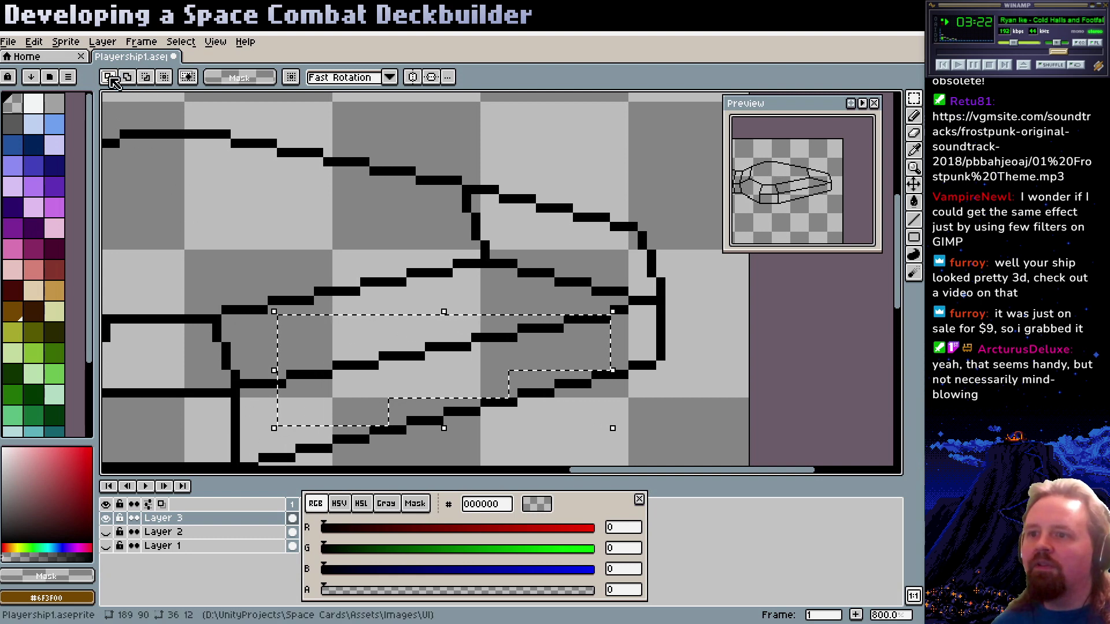
pyautogui.click(414, 353)
pyautogui.moveTo(414, 352); pyautogui.dragTo(383, 348)
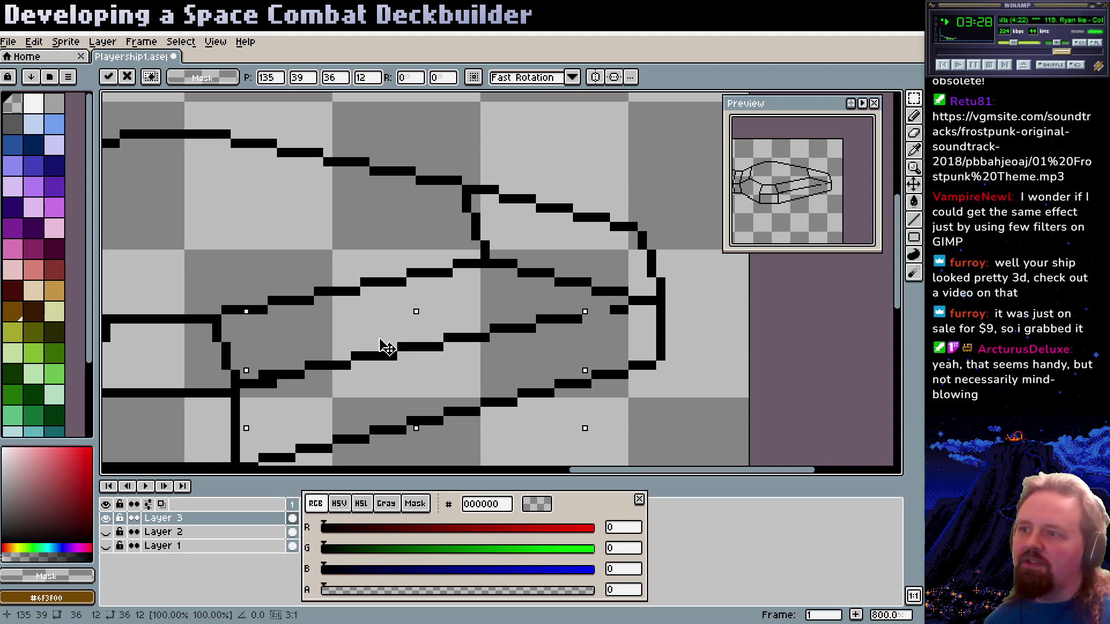
# Deselect and fill the gap at the middle line's outer end with black pixels, joining it to the wingtip
pyautogui.hotkey('ctrl', 'd')
pyautogui.press('b')
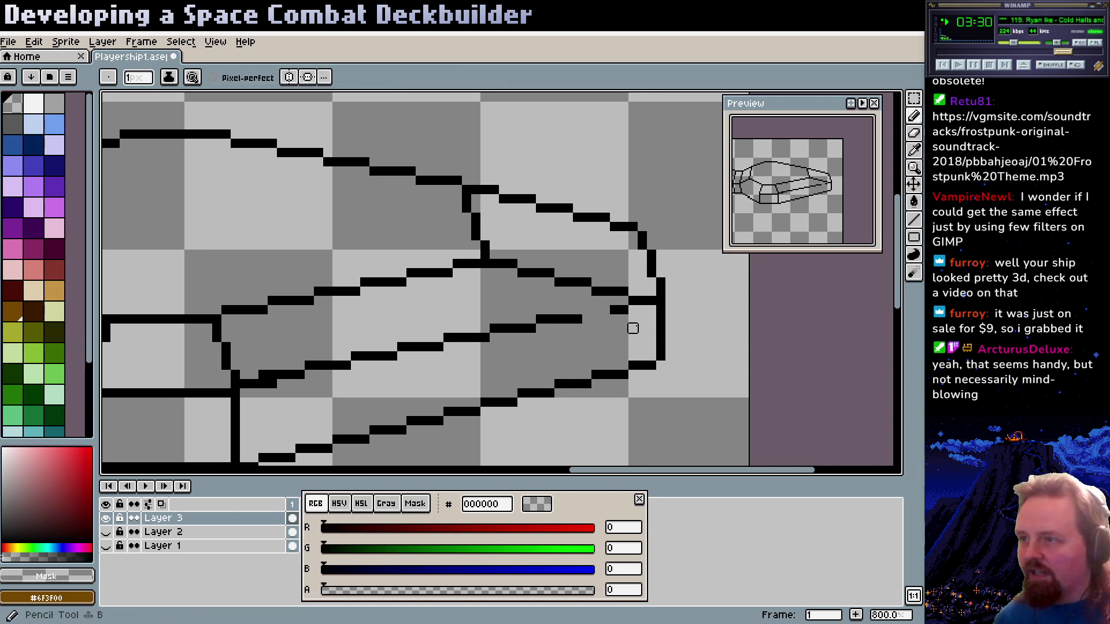
pyautogui.keyDown('alt'); pyautogui.click(614, 310); pyautogui.keyUp('alt')
pyautogui.moveTo(609, 309); pyautogui.dragTo(589, 310)
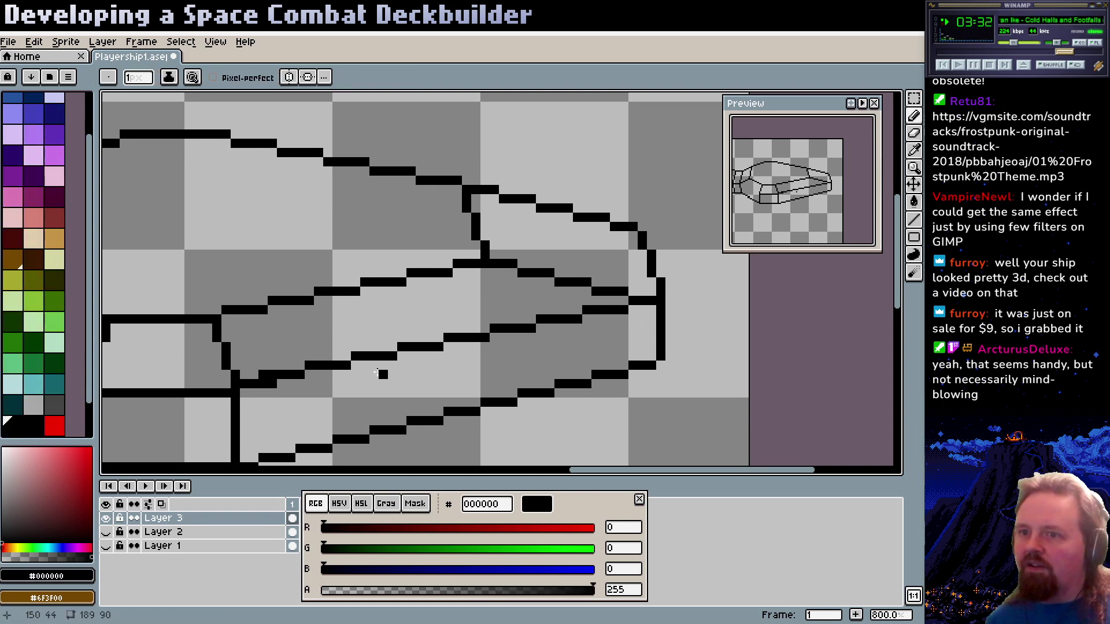
# Erase the excess black pixels where the middle line's inner end overlaps at the front block
pyautogui.keyDown('alt'); pyautogui.click(272, 383); pyautogui.keyUp('alt')
pyautogui.hscroll(-5, 401, 371)
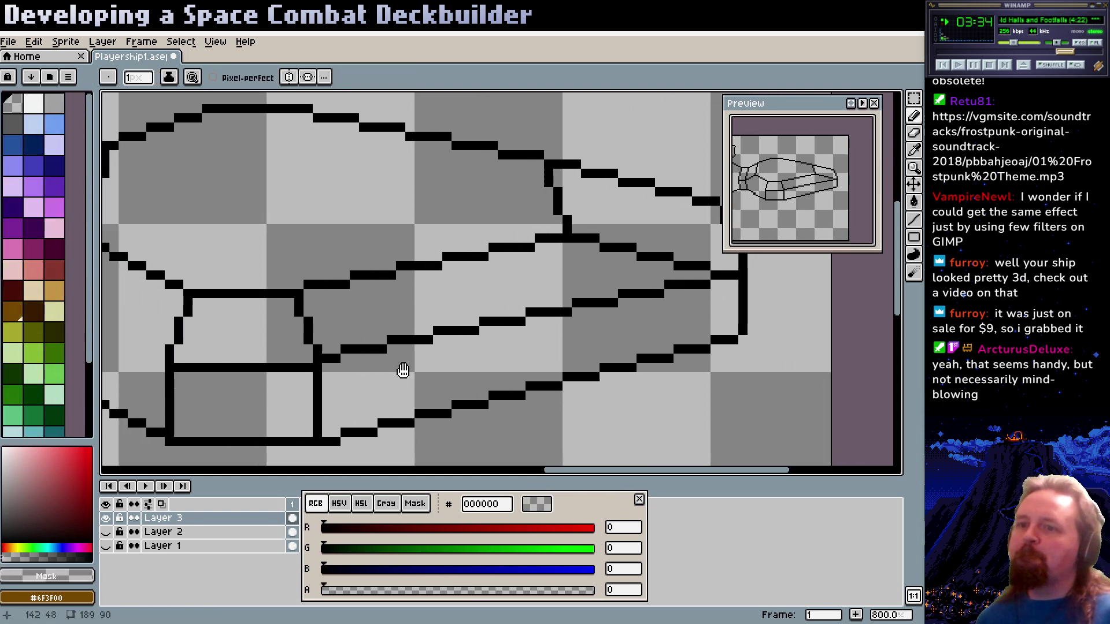
pyautogui.hscroll(-2, 518, 347)
pyautogui.hscroll(1, 517, 342)
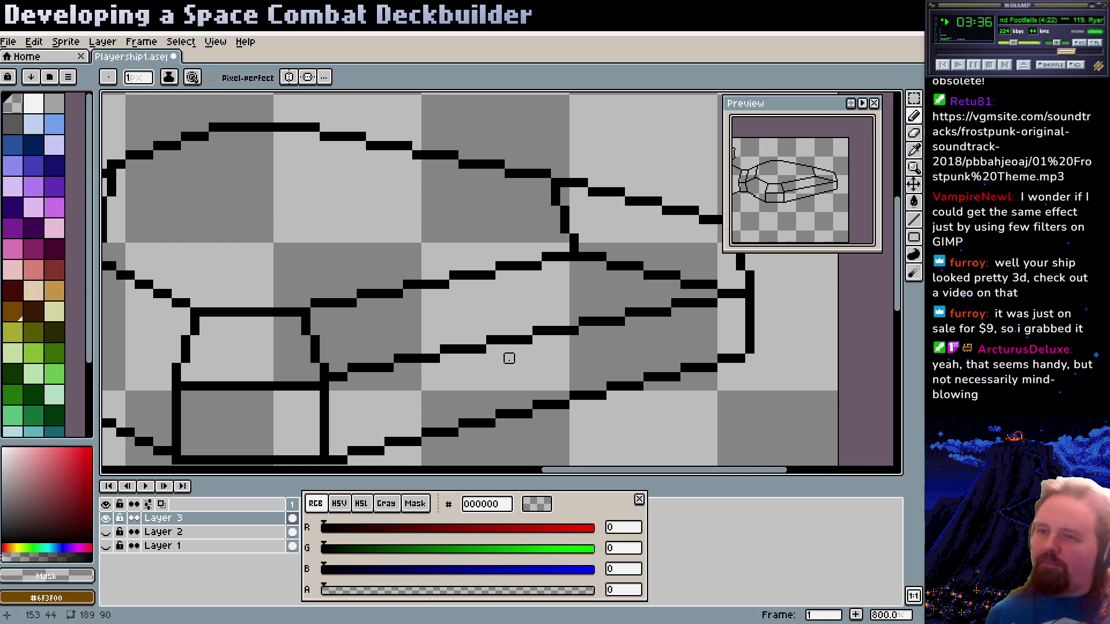
pyautogui.moveTo(564, 284); pyautogui.dragTo(505, 329)
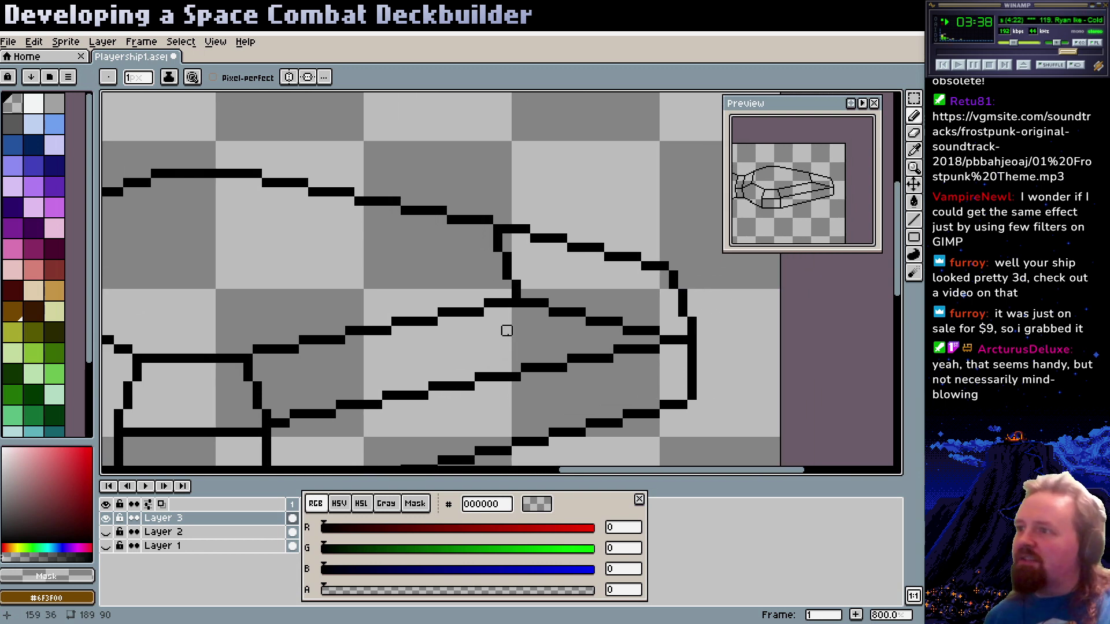
pyautogui.moveTo(561, 376); pyautogui.dragTo(578, 326)
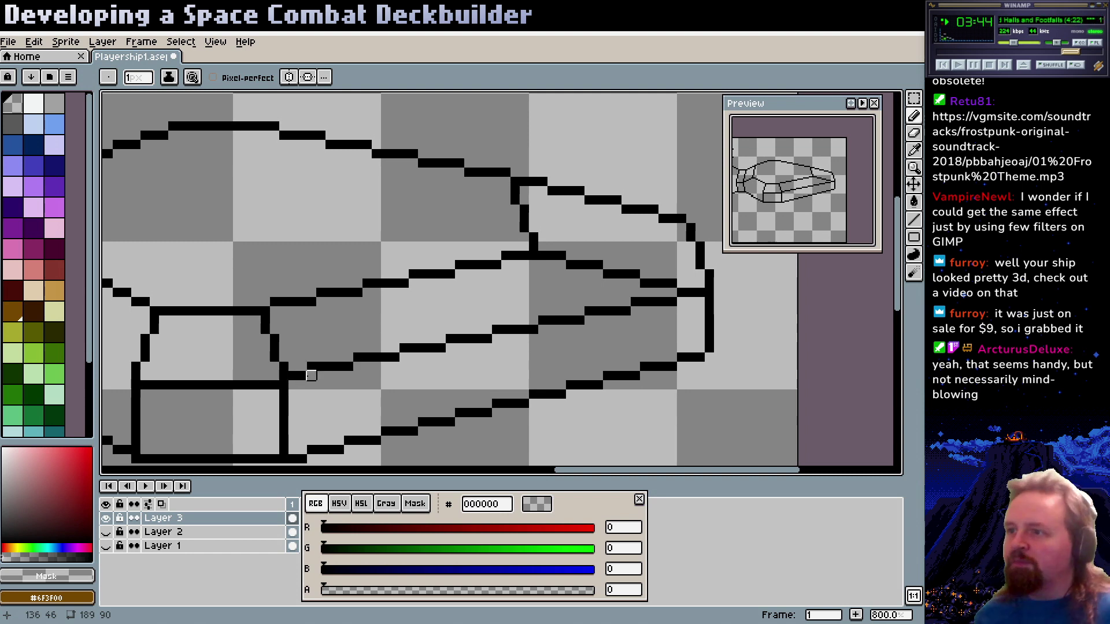
pyautogui.hscroll(-3, 462, 300)
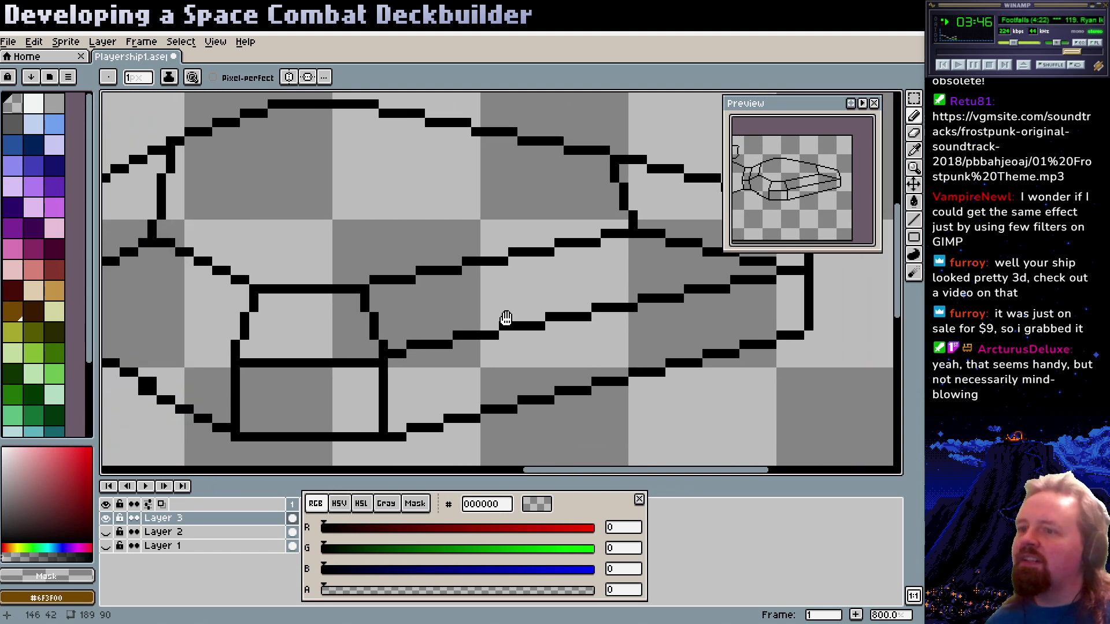
pyautogui.hscroll(5, 346, 376)
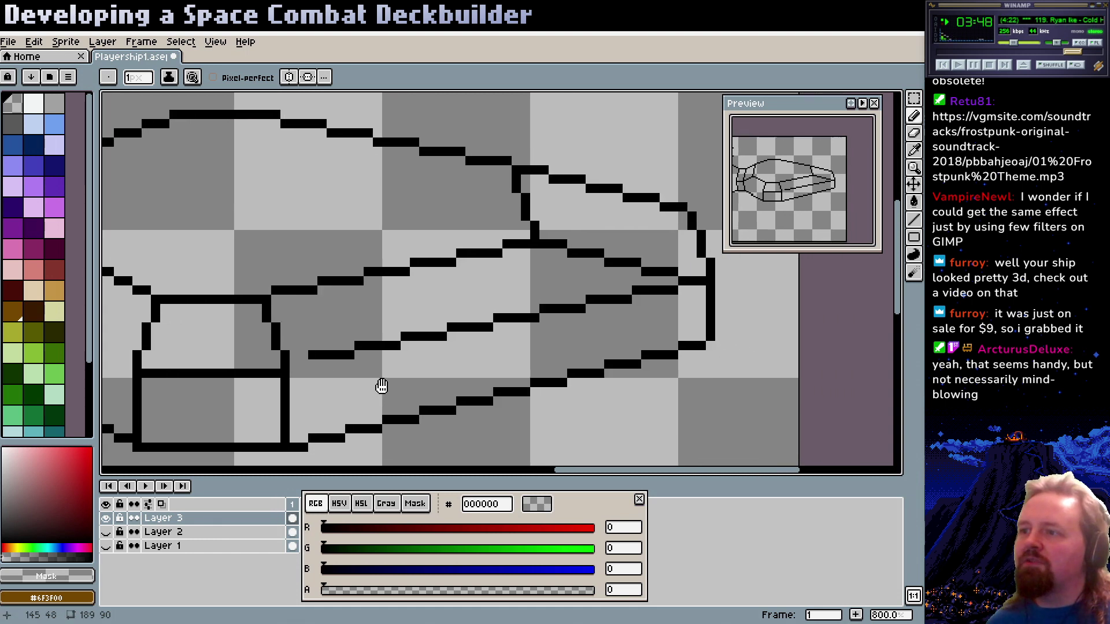
pyautogui.press('w')
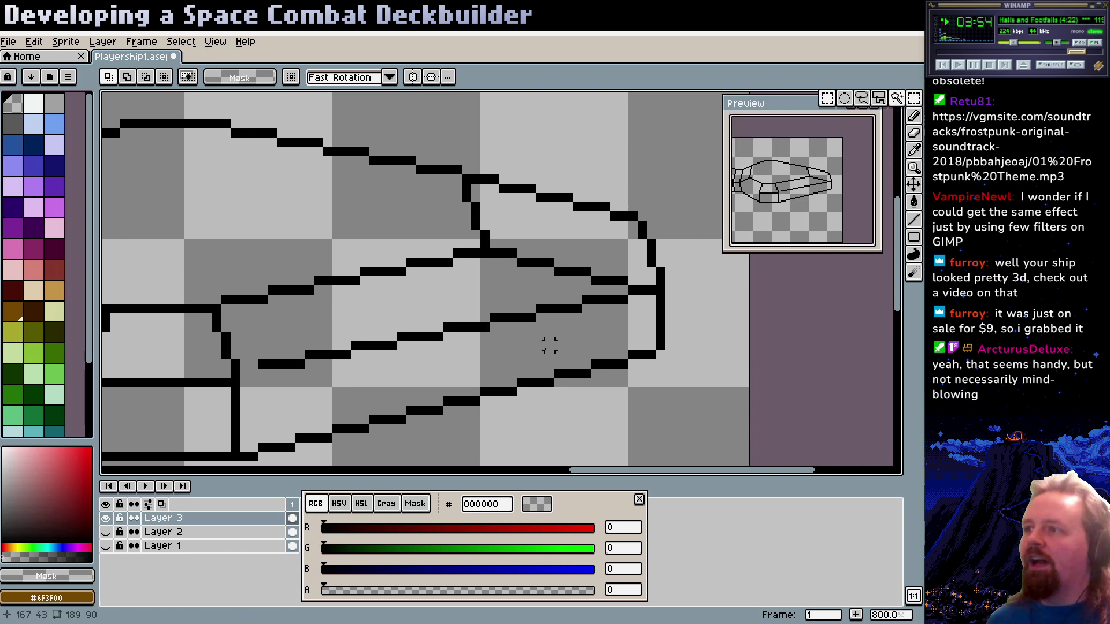
pyautogui.moveTo(549, 345); pyautogui.dragTo(597, 339)
pyautogui.hotkey('ctrl', 'z')
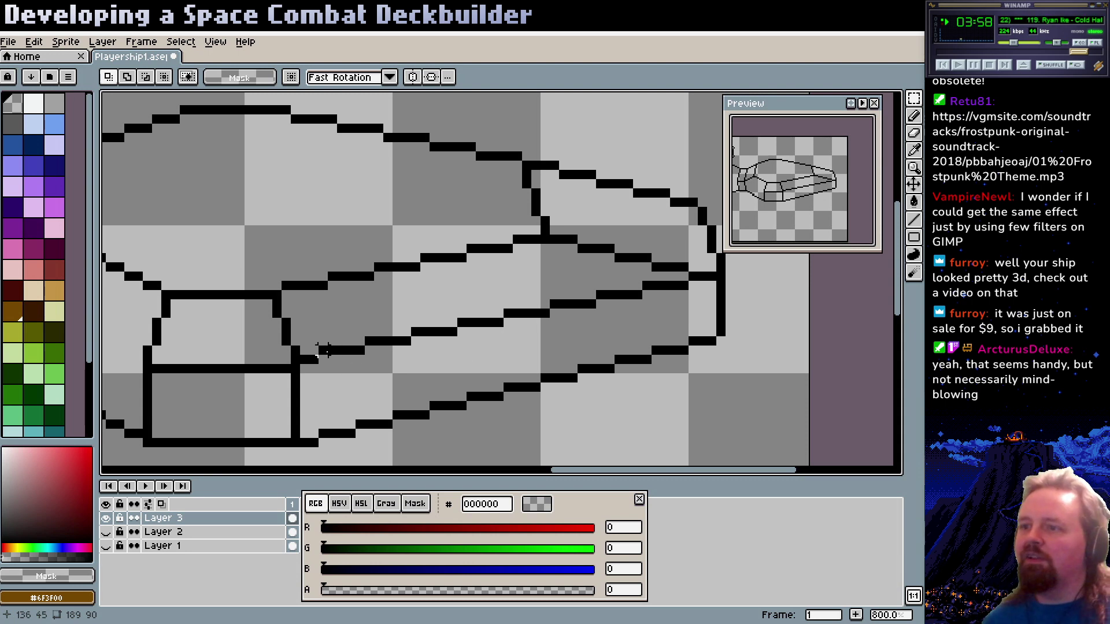
# Select the middle hull line between its end steps, shift it 1 pixel towards the wingtip, and deselect
pyautogui.moveTo(316, 357); pyautogui.dragTo(645, 287)
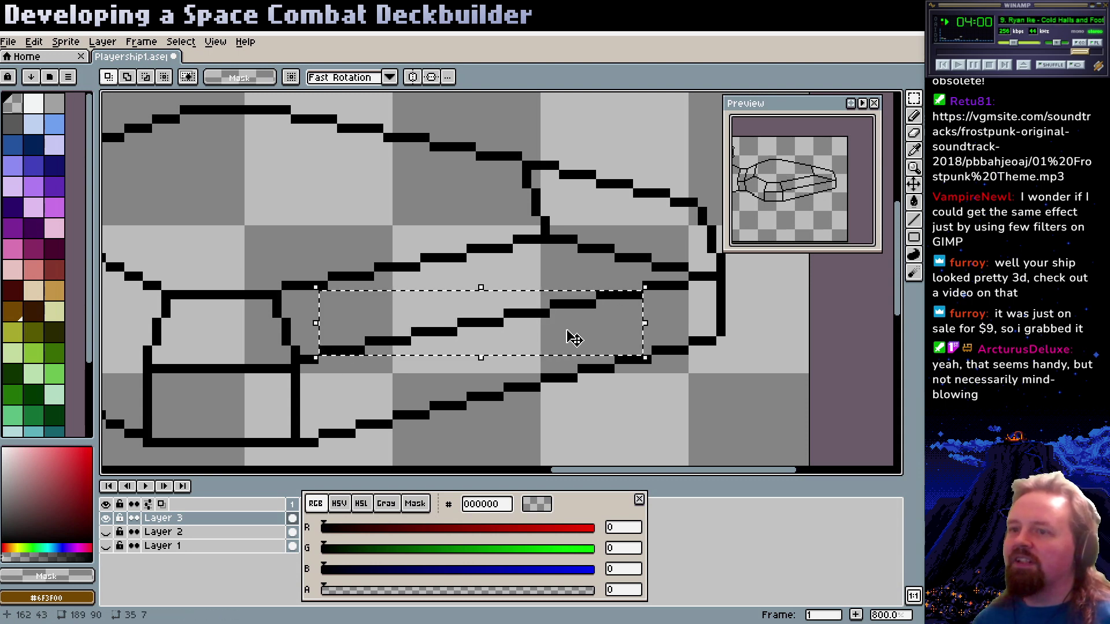
pyautogui.moveTo(572, 338); pyautogui.dragTo(580, 338)
pyautogui.hotkey('ctrl', 'd')
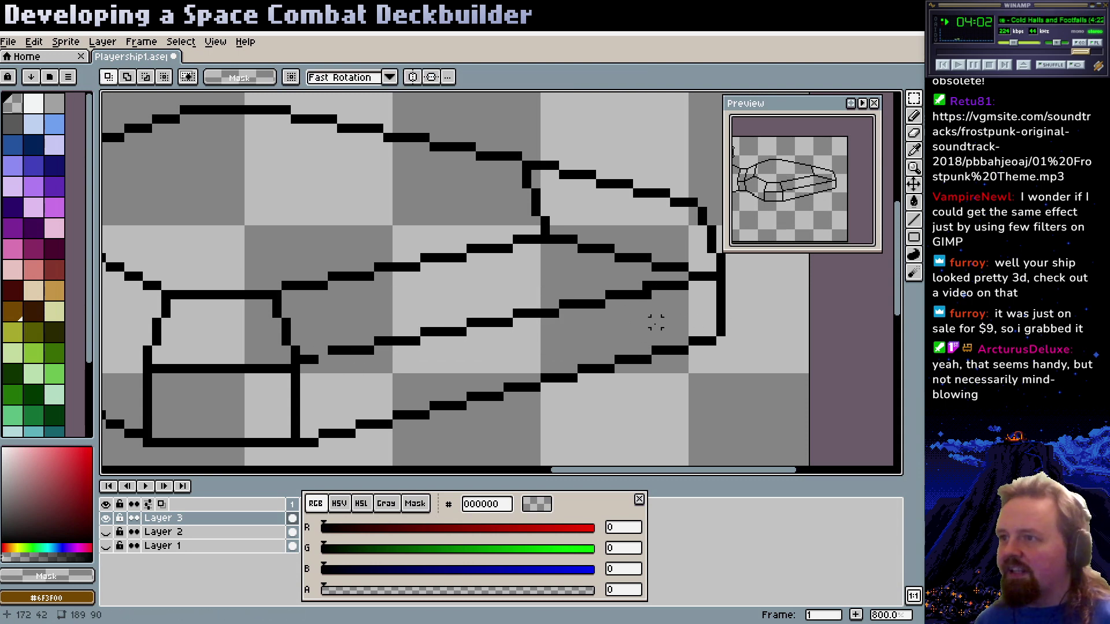
# Fill the gap at the middle line's inner end in black and review the whole hull outline
pyautogui.press('b')
pyautogui.press('i')
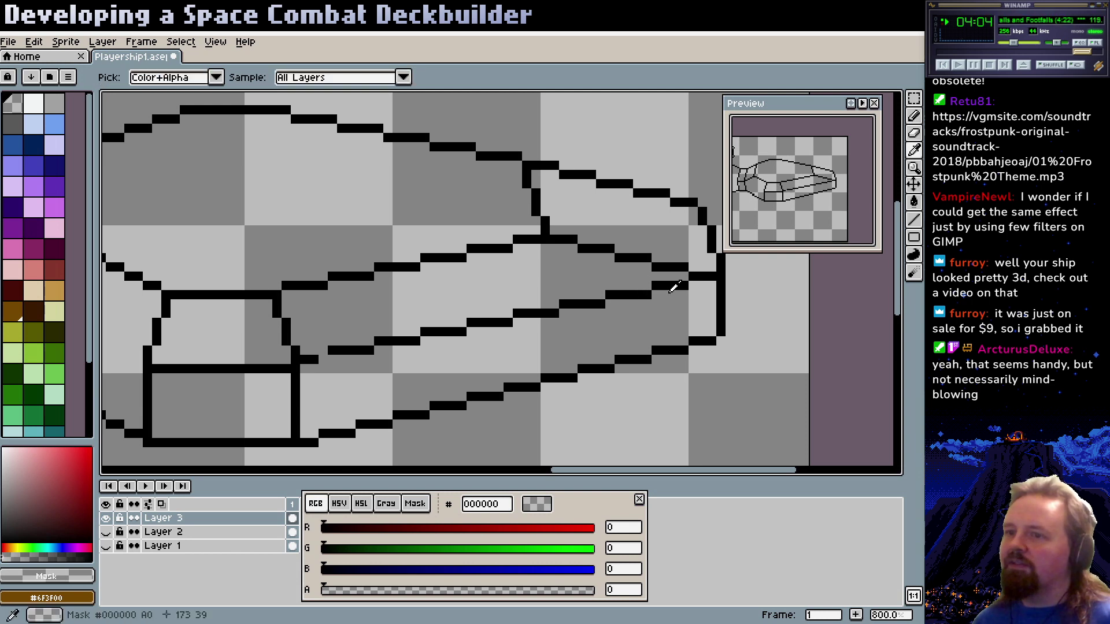
pyautogui.keyDown('alt'); pyautogui.click(673, 287); pyautogui.keyUp('alt')
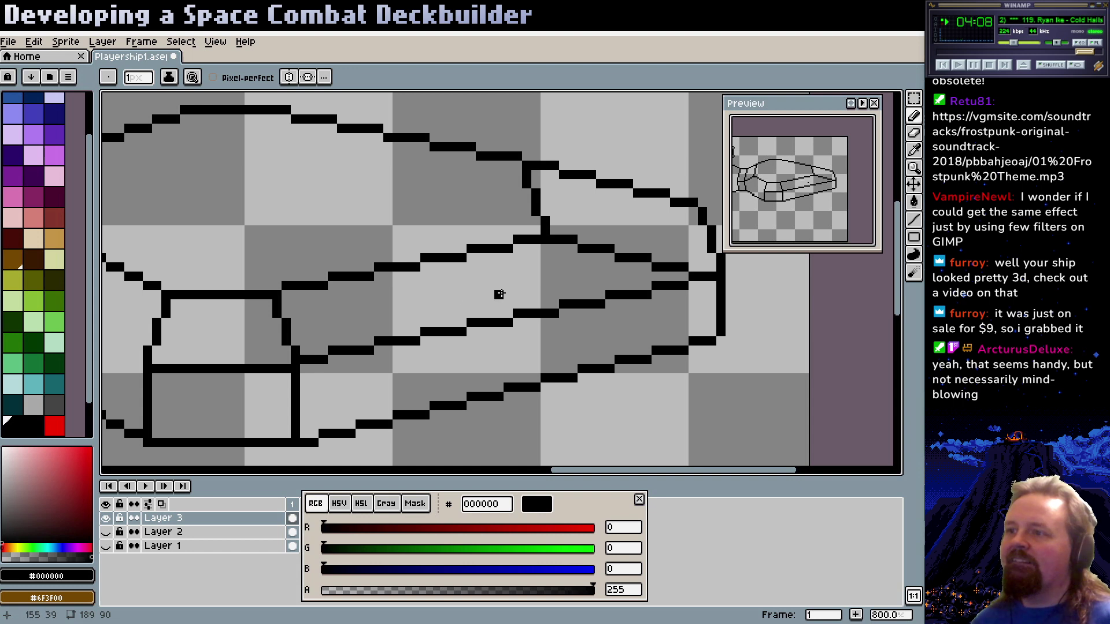
pyautogui.scroll(1, 495, 292)
pyautogui.hscroll(1, 495, 292)
pyautogui.scroll(-3, 483, 322)
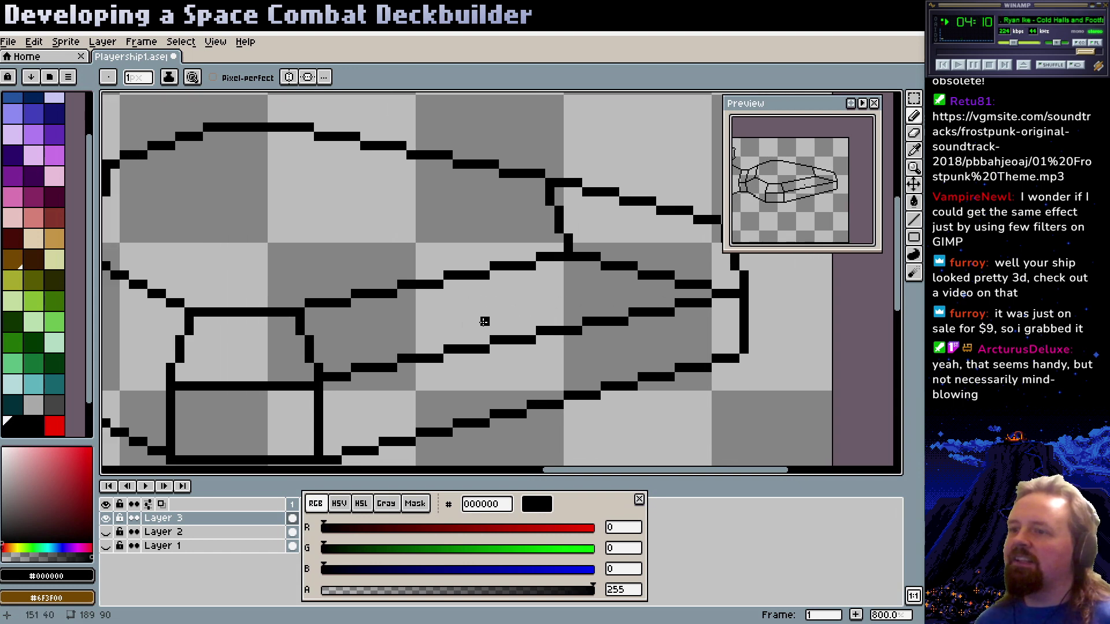
pyautogui.hscroll(-3, 472, 358)
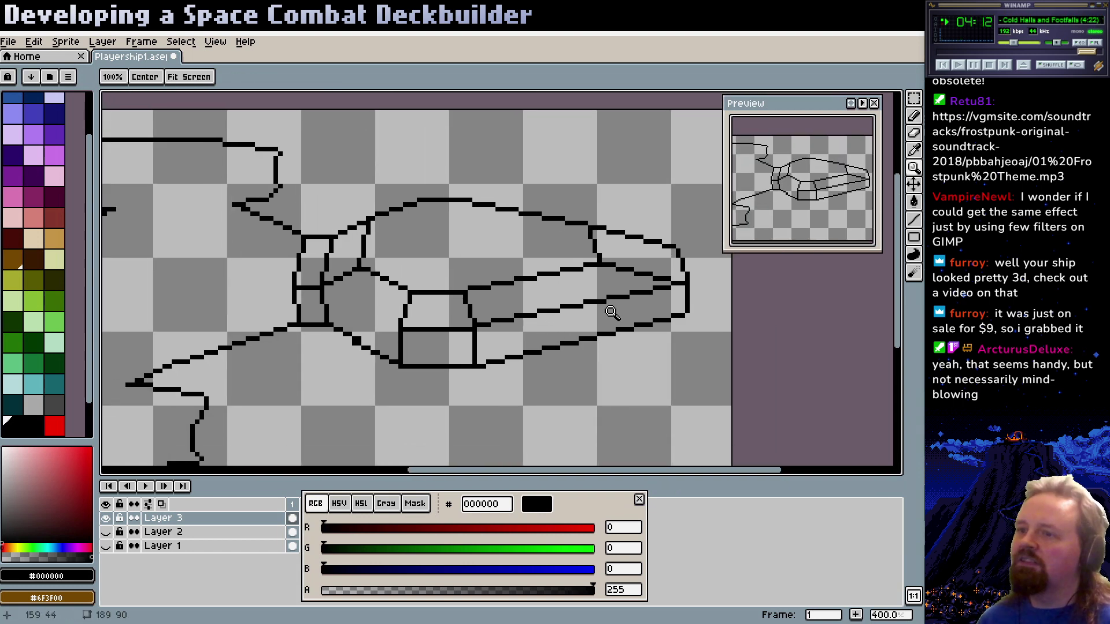
# Select the front block's outer side, a 6 by 17 pixel area, shift it 1 pixel inward to narrow the block, and deselect
pyautogui.hscroll(2, 531, 387)
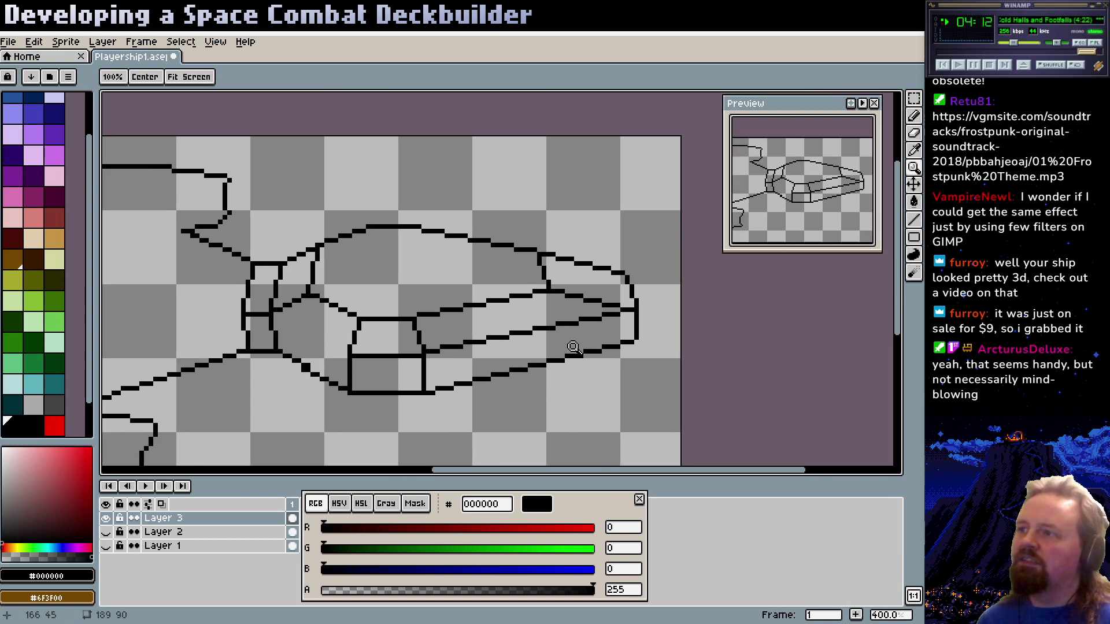
pyautogui.click(445, 356)
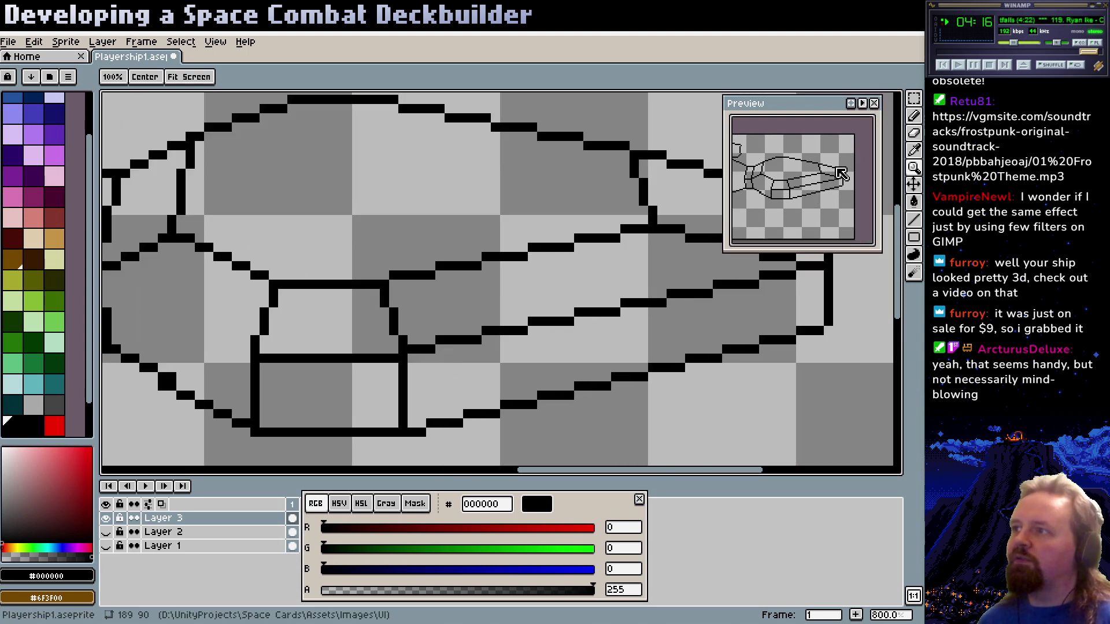
pyautogui.press('m')
pyautogui.hscroll(2, 322, 339)
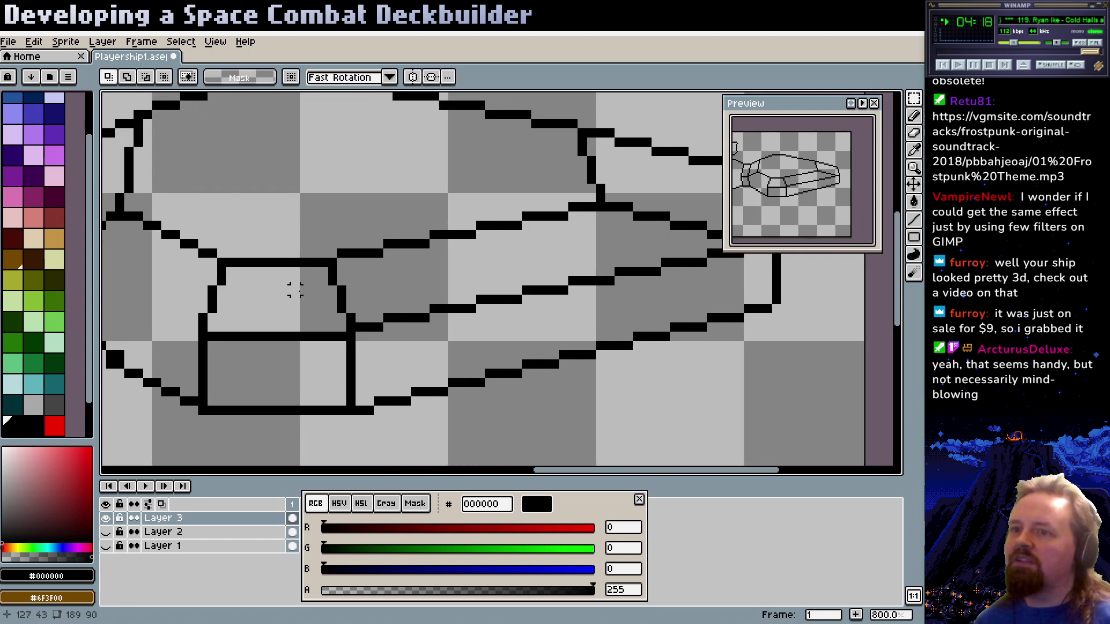
pyautogui.moveTo(295, 258); pyautogui.dragTo(352, 417)
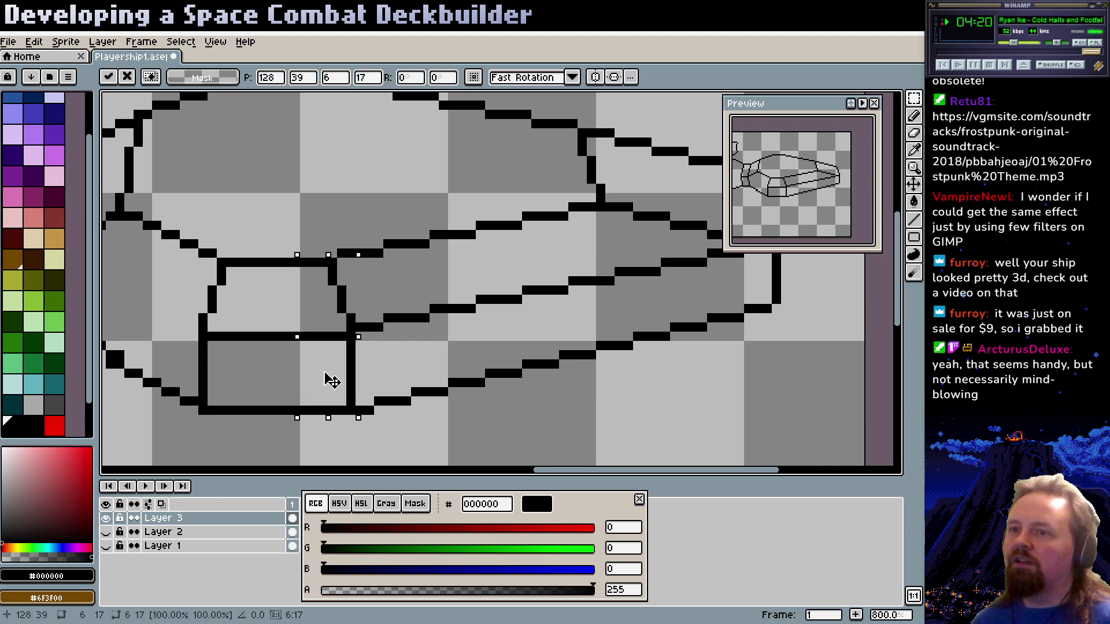
pyautogui.hotkey('ctrl', 'd')
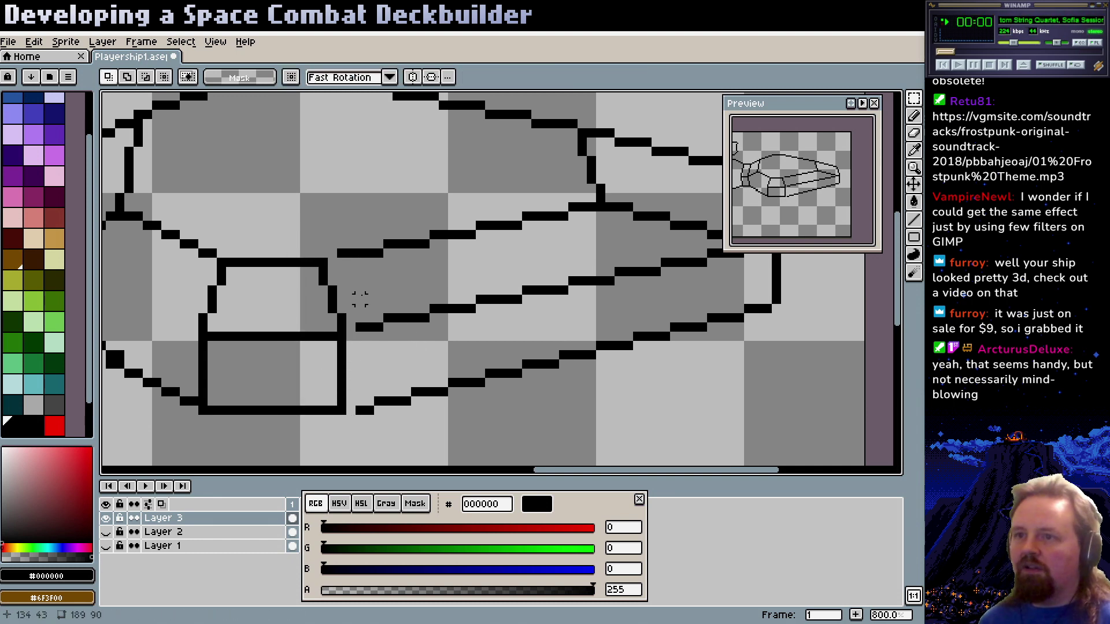
# Select the upper hull line between the front block and the wingtip panel, shift it 1 pixel towards the block, and deselect
pyautogui.moveTo(595, 202); pyautogui.dragTo(324, 261)
pyautogui.moveTo(422, 249); pyautogui.dragTo(409, 242)
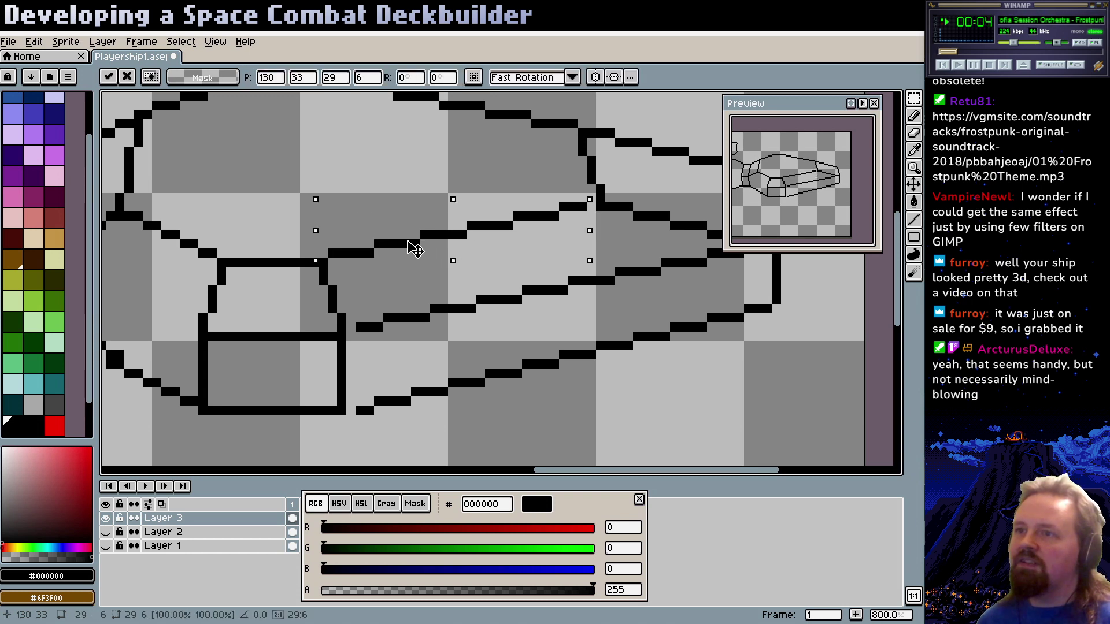
pyautogui.hotkey('ctrl', 'd')
# Fill the single-pixel gaps in black at the upper line's outer end and the middle and lower lines' inner ends
pyautogui.press('b')
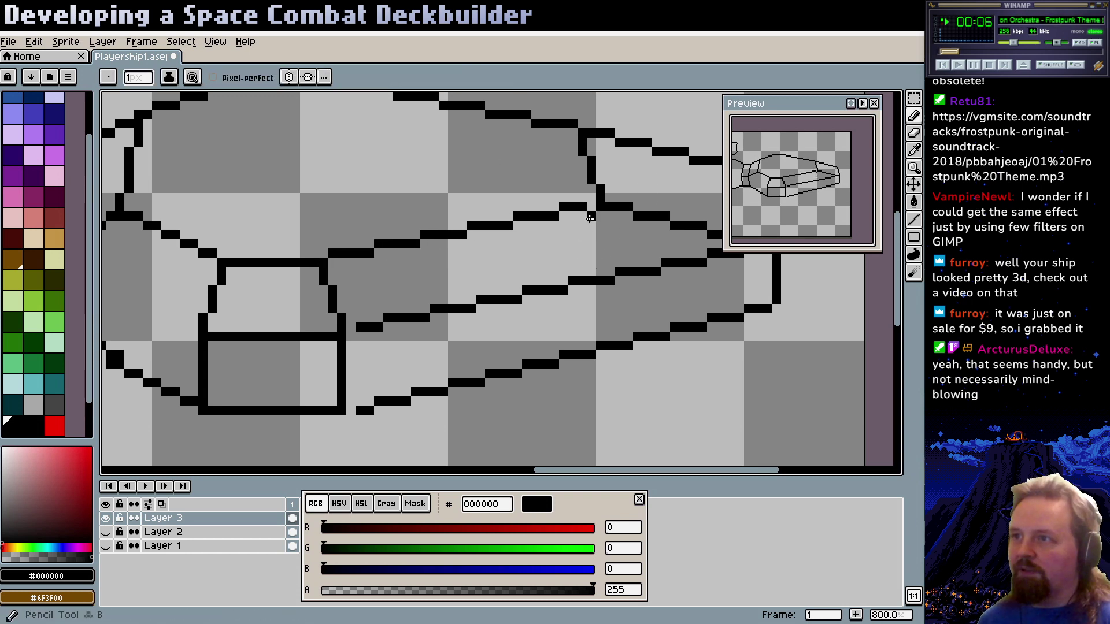
pyautogui.click(591, 206)
pyautogui.click(349, 328)
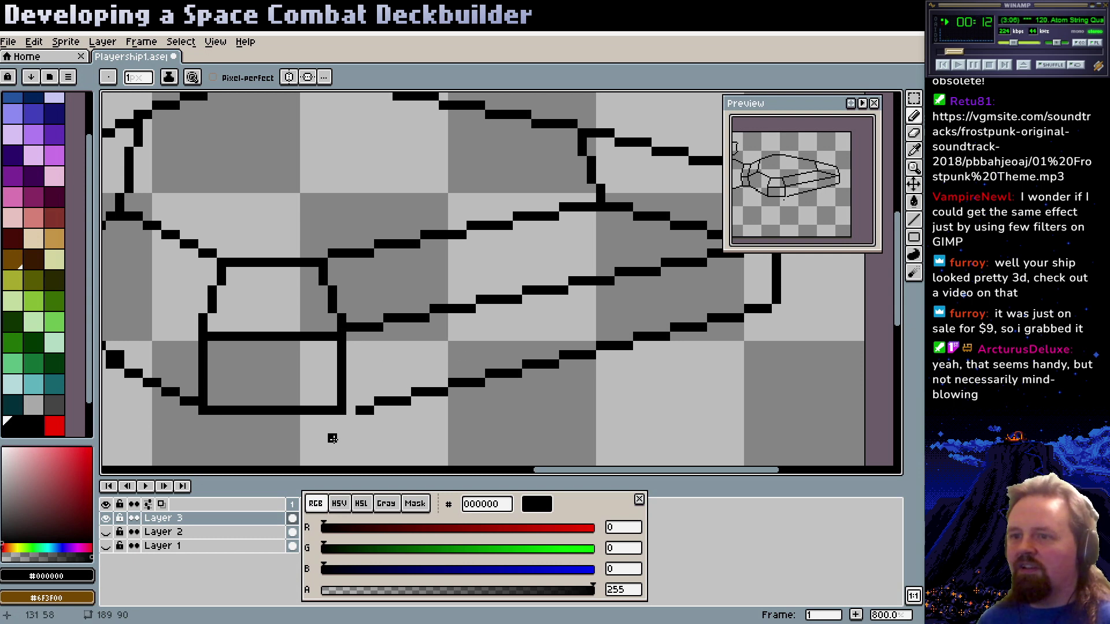
pyautogui.click(351, 410)
# Draw a straight black line from the front block's middle edge to the middle of the narrow connector block
pyautogui.moveTo(472, 324)
pyautogui.mouseDown()
pyautogui.moveTo(450, 350)
pyautogui.moveTo(502, 340)
pyautogui.moveTo(397, 350)
pyautogui.moveTo(465, 329)
pyautogui.mouseUp()
pyautogui.moveTo(274, 338); pyautogui.dragTo(490, 341)
pyautogui.moveTo(412, 344); pyautogui.dragTo(514, 356)
pyautogui.moveTo(449, 364)
pyautogui.mouseDown()
pyautogui.moveTo(401, 389)
pyautogui.moveTo(471, 347)
pyautogui.moveTo(477, 329)
pyautogui.mouseUp()
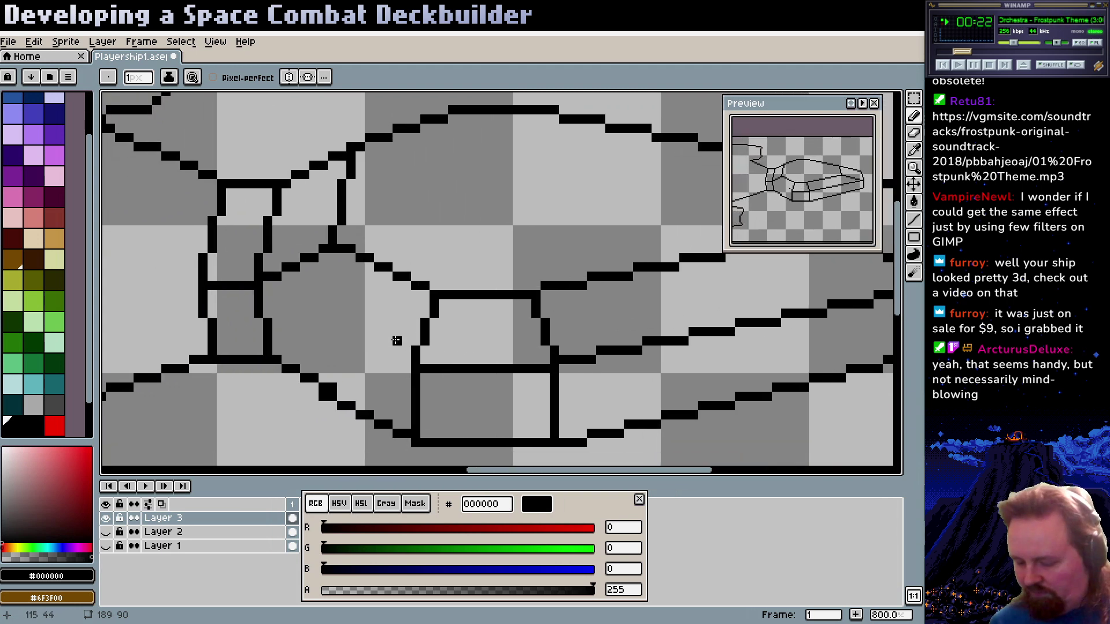
pyautogui.press('l')
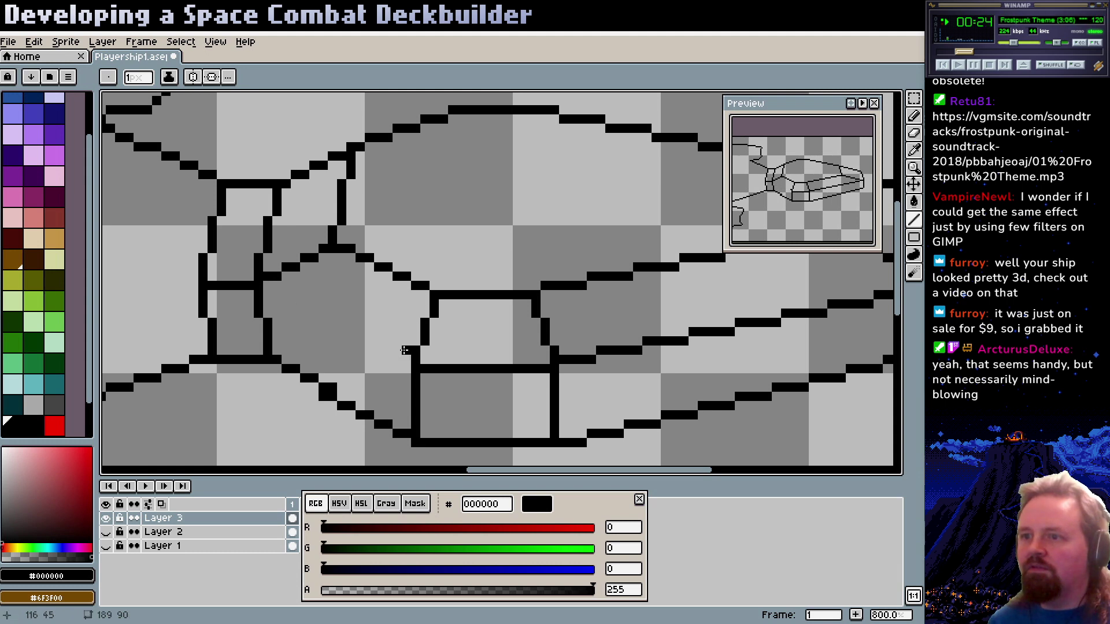
pyautogui.moveTo(405, 362); pyautogui.dragTo(250, 287)
pyautogui.scroll(1, 388, 306)
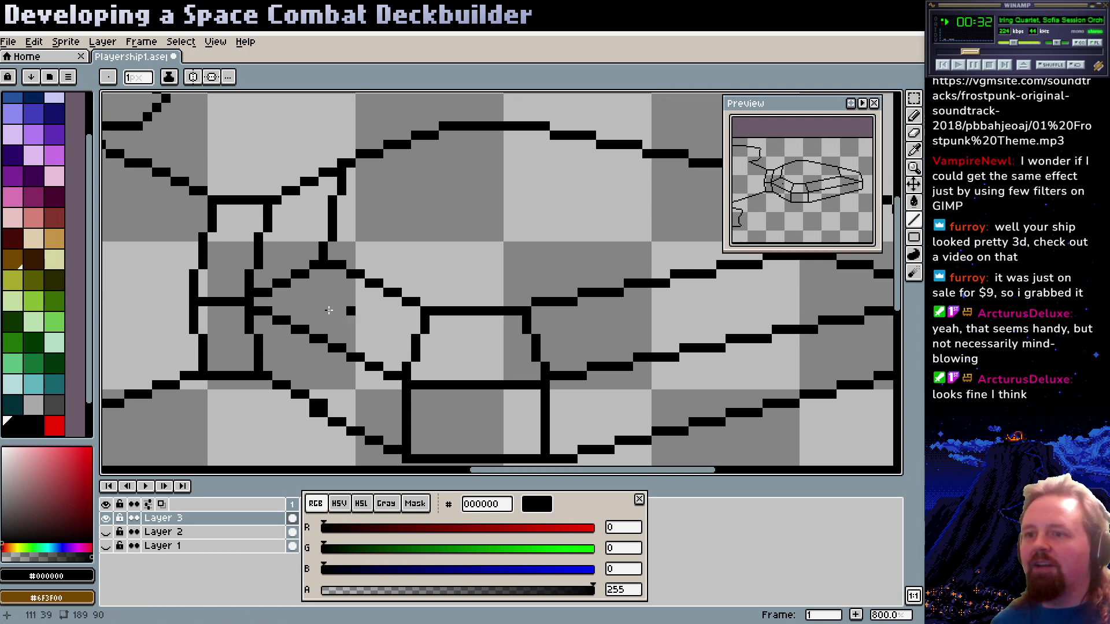
# Erase the uneven pixels on the lower line between the connector and front blocks and redraw that stretch in evenly stepped black
pyautogui.scroll(-2, 404, 383)
pyautogui.keyDown('alt'); pyautogui.click(322, 355); pyautogui.keyUp('alt')
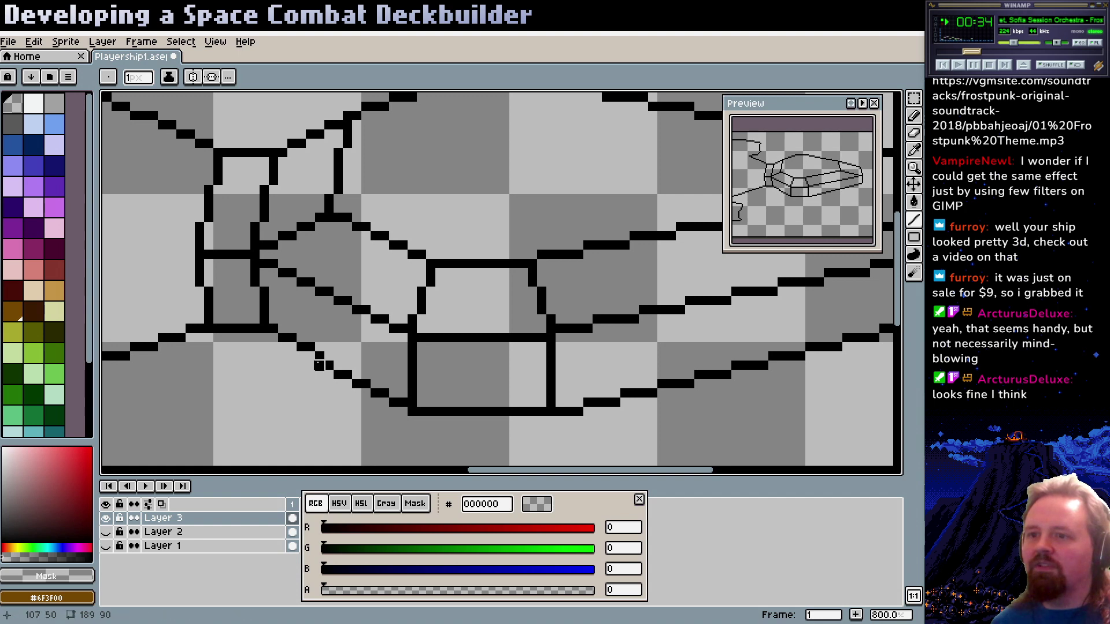
pyautogui.scroll(-1, 357, 365)
pyautogui.hscroll(-1, 404, 365)
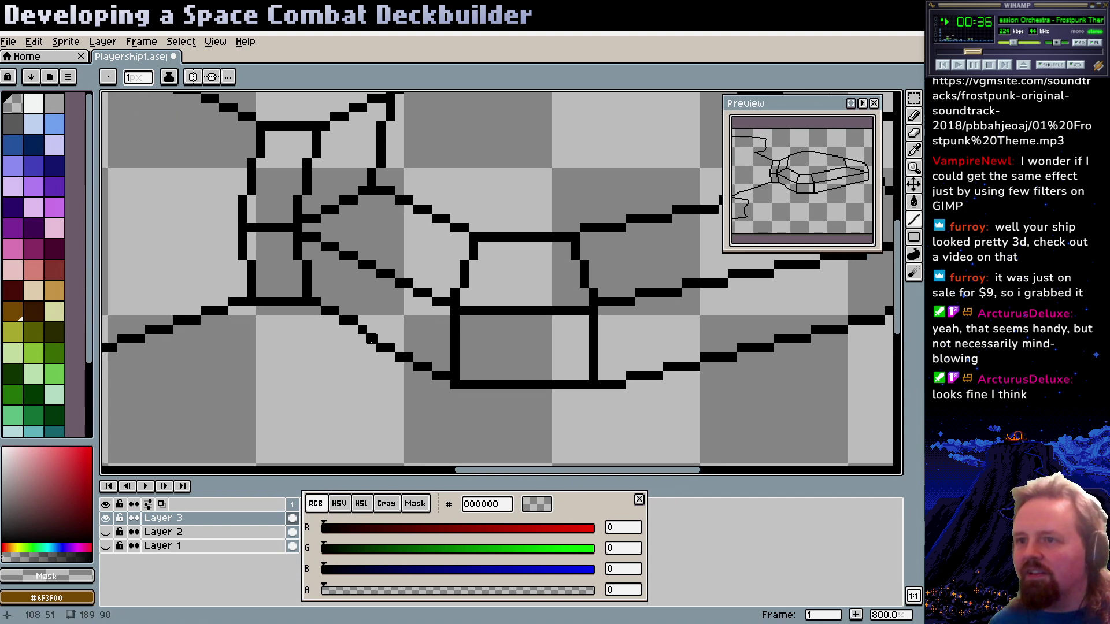
pyautogui.scroll(1, 387, 323)
pyautogui.hscroll(1, 427, 333)
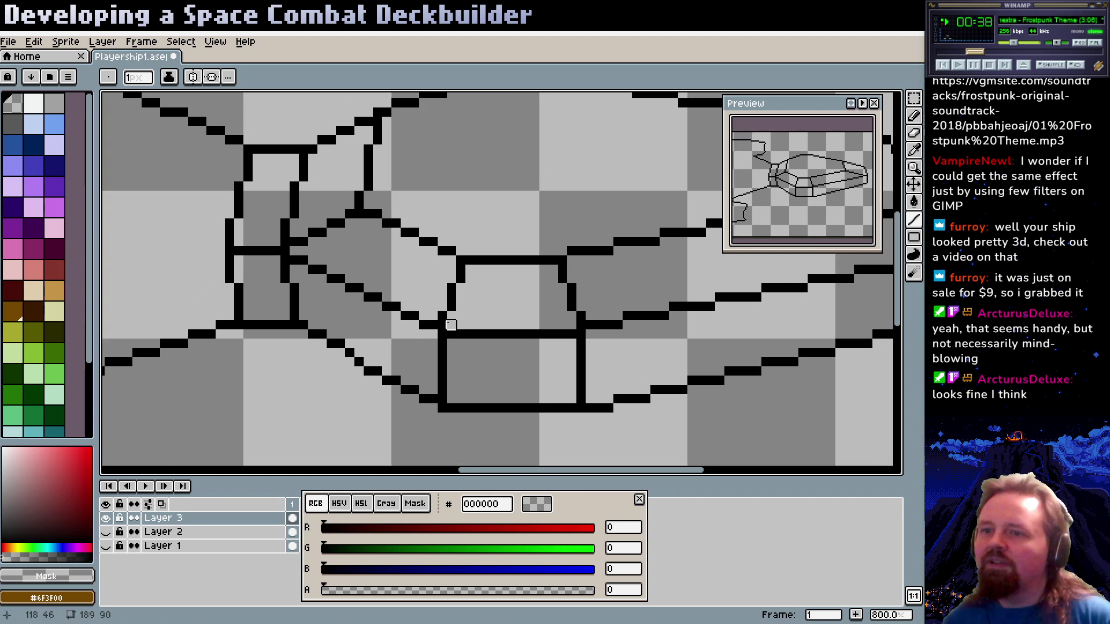
pyautogui.scroll(-1, 392, 328)
pyautogui.hscroll(1, 370, 323)
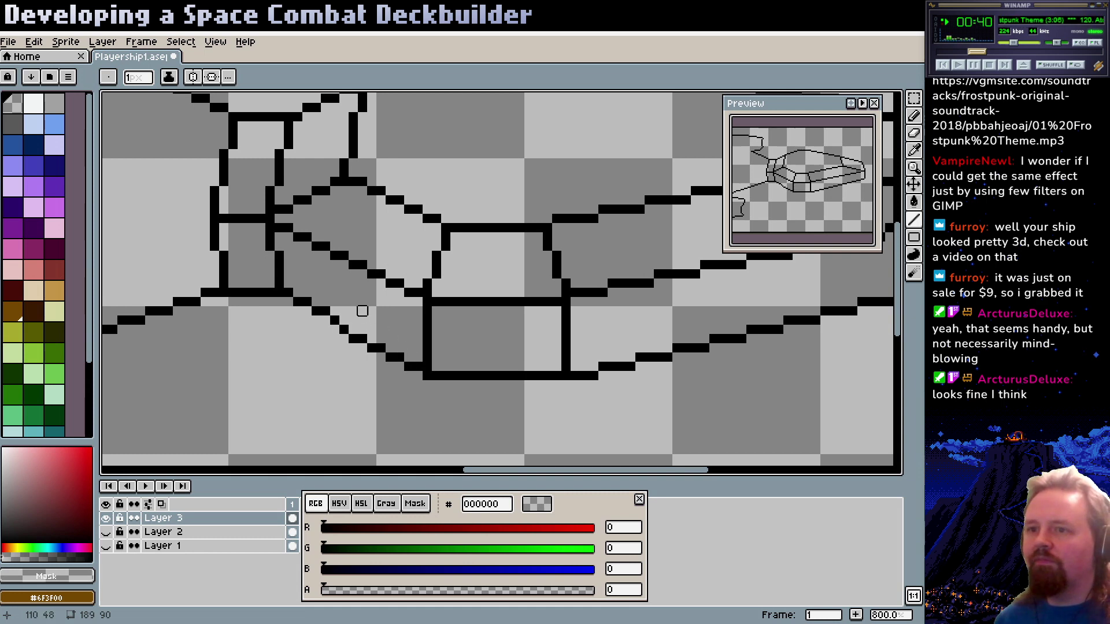
pyautogui.scroll(1, 362, 310)
pyautogui.moveTo(301, 306)
pyautogui.mouseDown()
pyautogui.moveTo(366, 336)
pyautogui.moveTo(358, 344)
pyautogui.moveTo(284, 304)
pyautogui.mouseUp()
pyautogui.keyDown('alt'); pyautogui.click(359, 344); pyautogui.keyUp('alt')
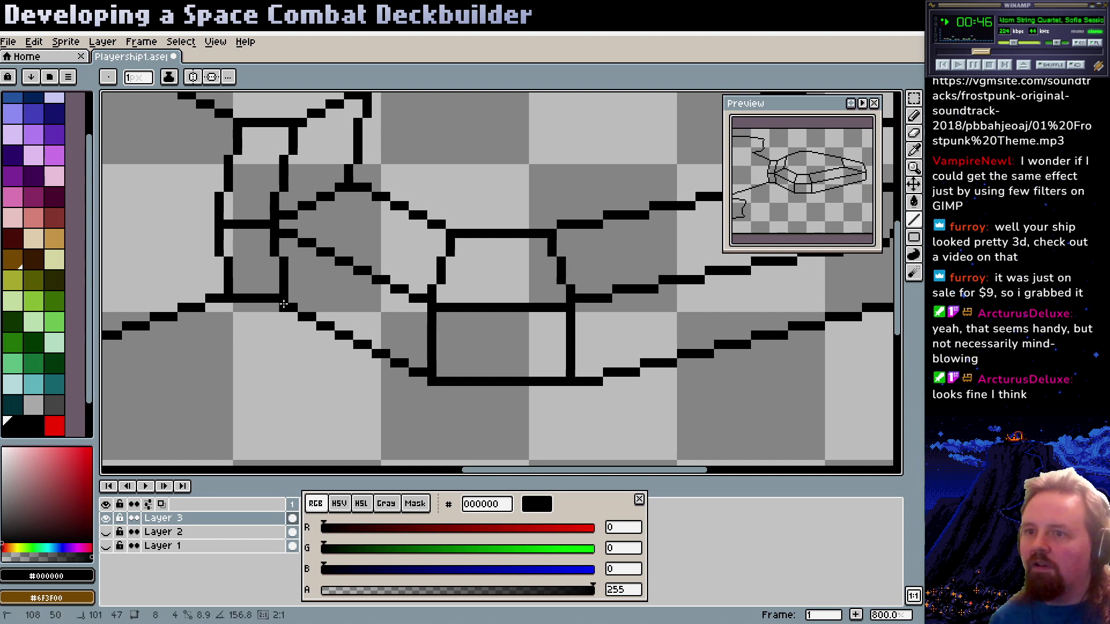
pyautogui.scroll(1, 358, 347)
# Erase the kinked lower sides of the connector block and redraw both as straight vertical black lines
pyautogui.keyDown('alt'); pyautogui.click(363, 334); pyautogui.keyUp('alt')
pyautogui.hscroll(-2, 362, 331)
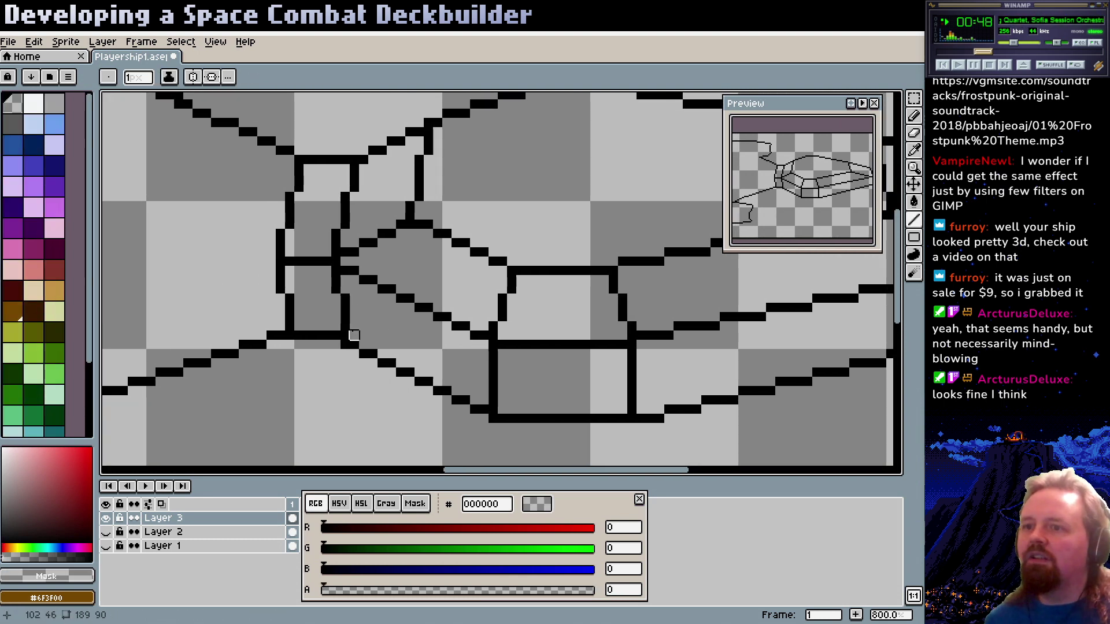
pyautogui.moveTo(354, 335)
pyautogui.mouseDown()
pyautogui.moveTo(344, 300)
pyautogui.moveTo(345, 336)
pyautogui.moveTo(289, 326)
pyautogui.moveTo(280, 285)
pyautogui.moveTo(281, 333)
pyautogui.mouseUp()
pyautogui.click(289, 297)
pyautogui.keyDown('alt'); pyautogui.click(280, 286); pyautogui.keyUp('alt')
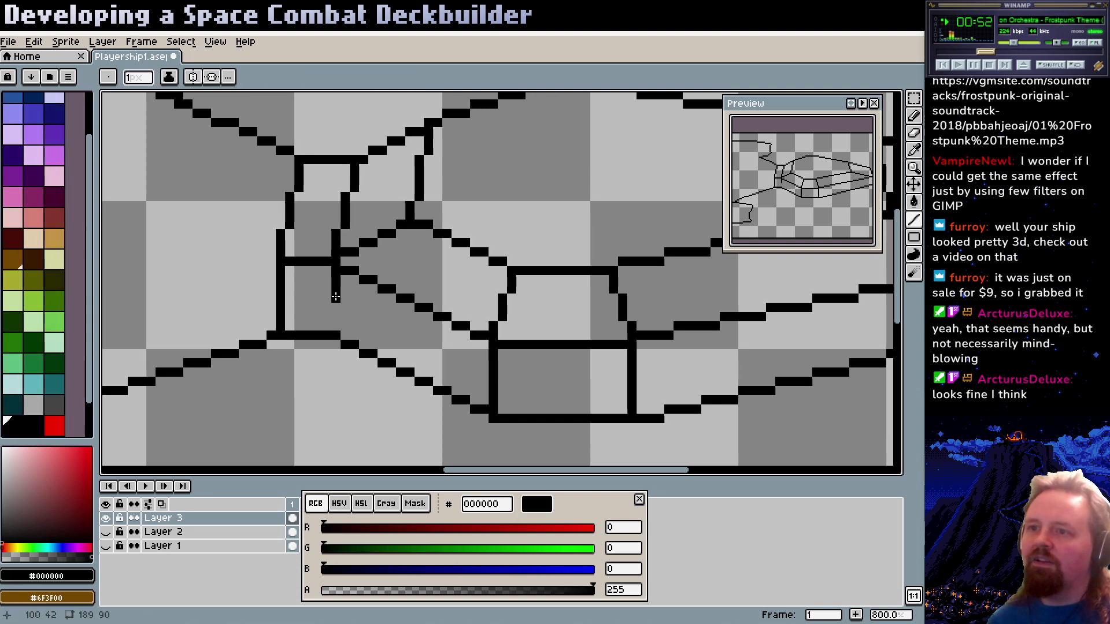
pyautogui.moveTo(336, 296); pyautogui.dragTo(335, 332)
# Examine the hull panels and the unfinished body and wing outline for lines that are still missing
pyautogui.hscroll(3, 359, 312)
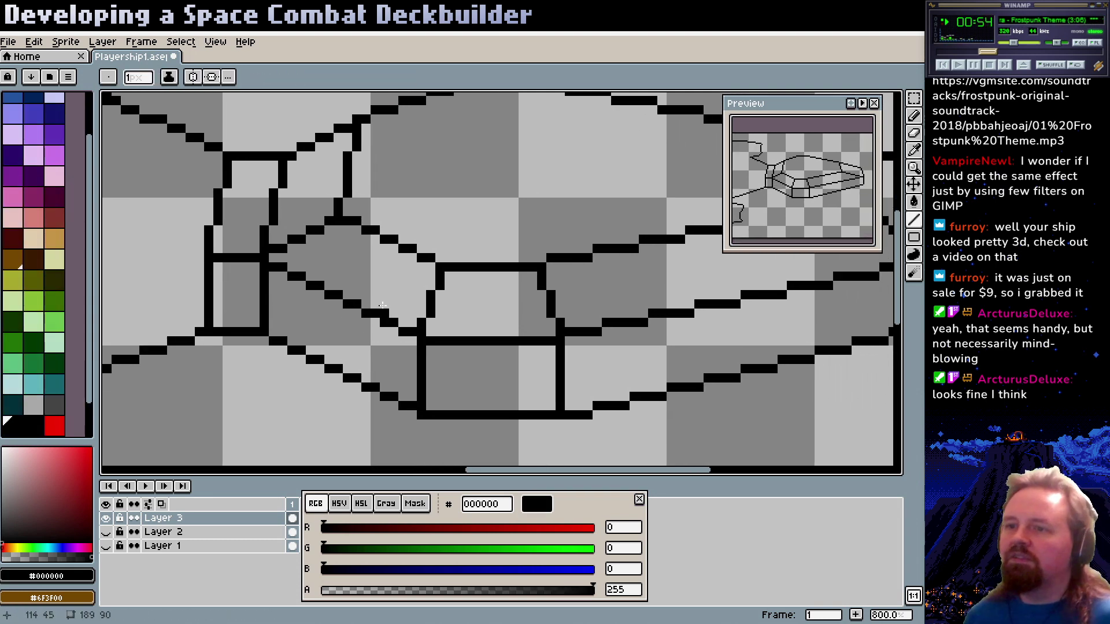
pyautogui.moveTo(307, 239)
pyautogui.mouseDown()
pyautogui.moveTo(316, 296)
pyautogui.moveTo(338, 315)
pyautogui.moveTo(420, 317)
pyautogui.mouseUp()
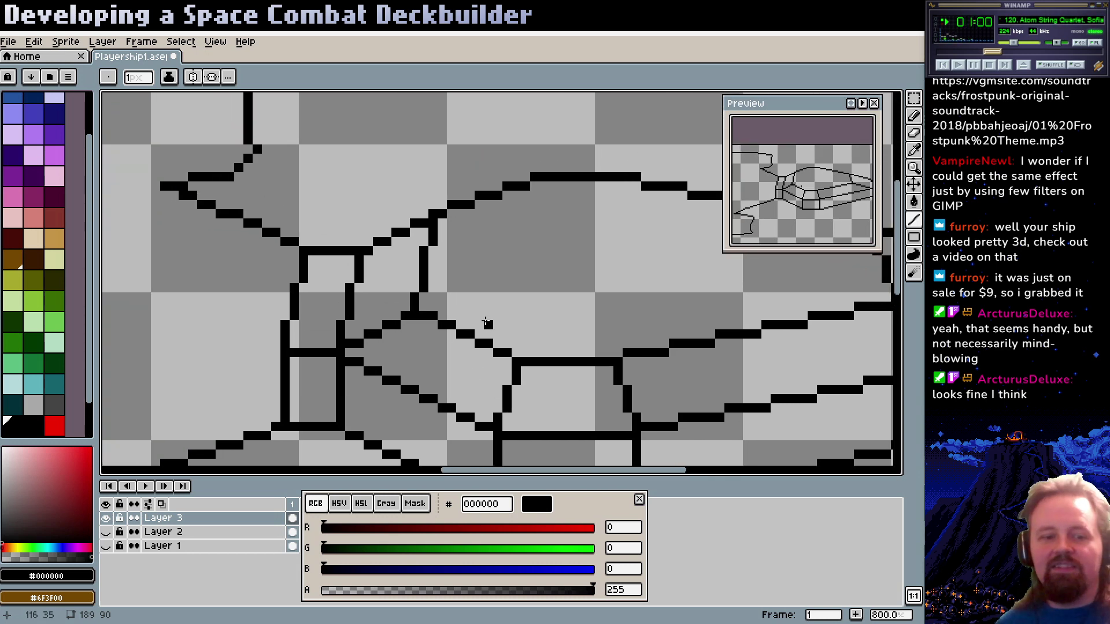
pyautogui.moveTo(552, 316); pyautogui.dragTo(529, 319)
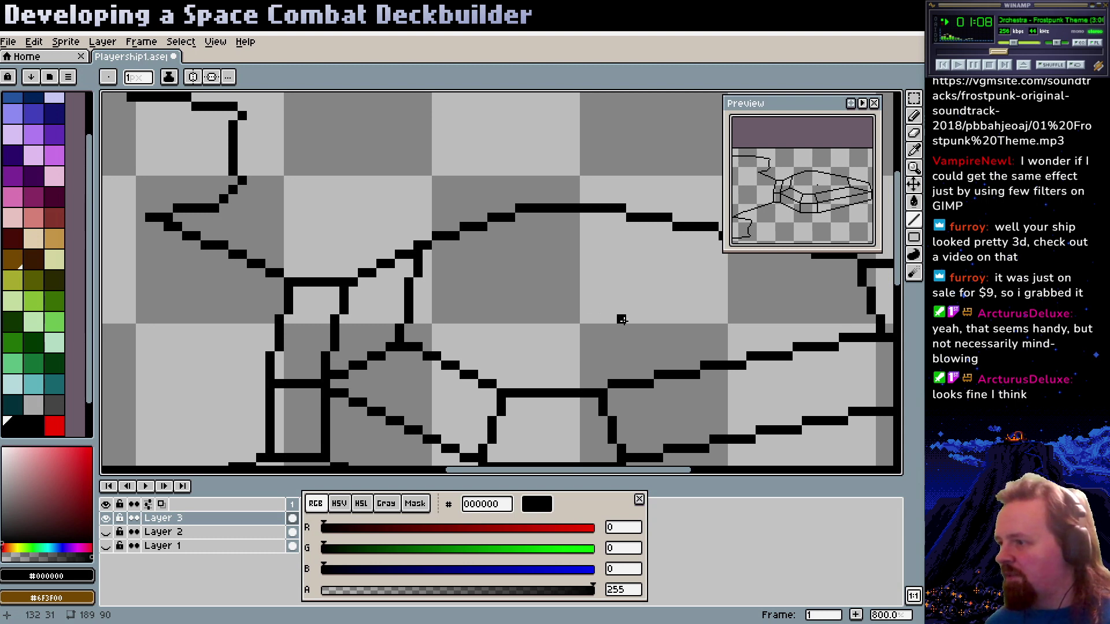
pyautogui.hscroll(4, 627, 317)
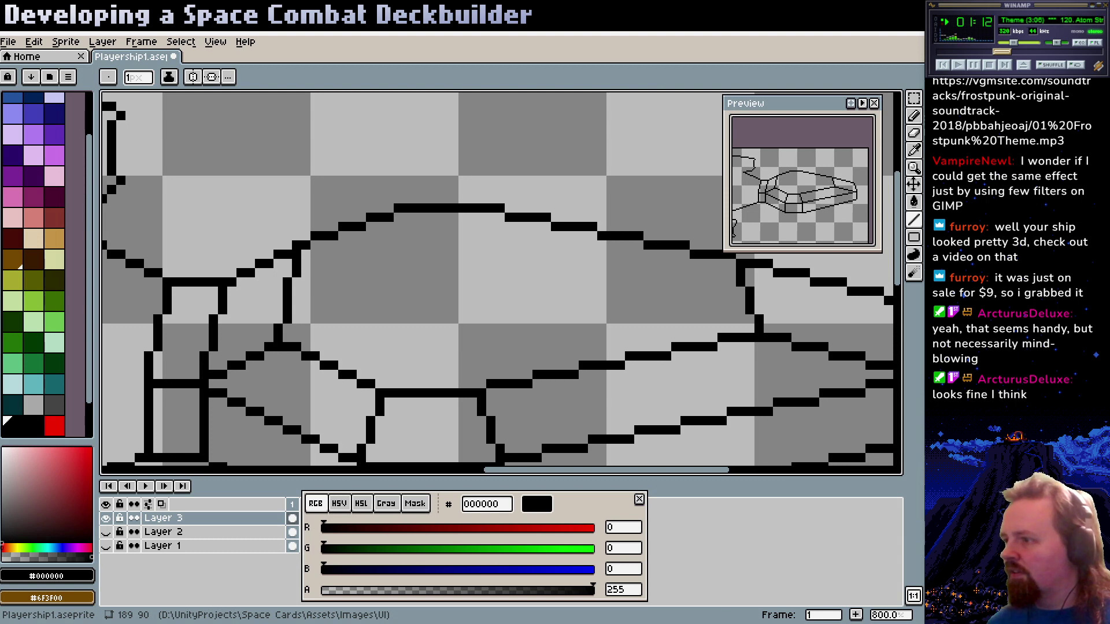
pyautogui.hscroll(-3, 703, 401)
pyautogui.scroll(1, 704, 401)
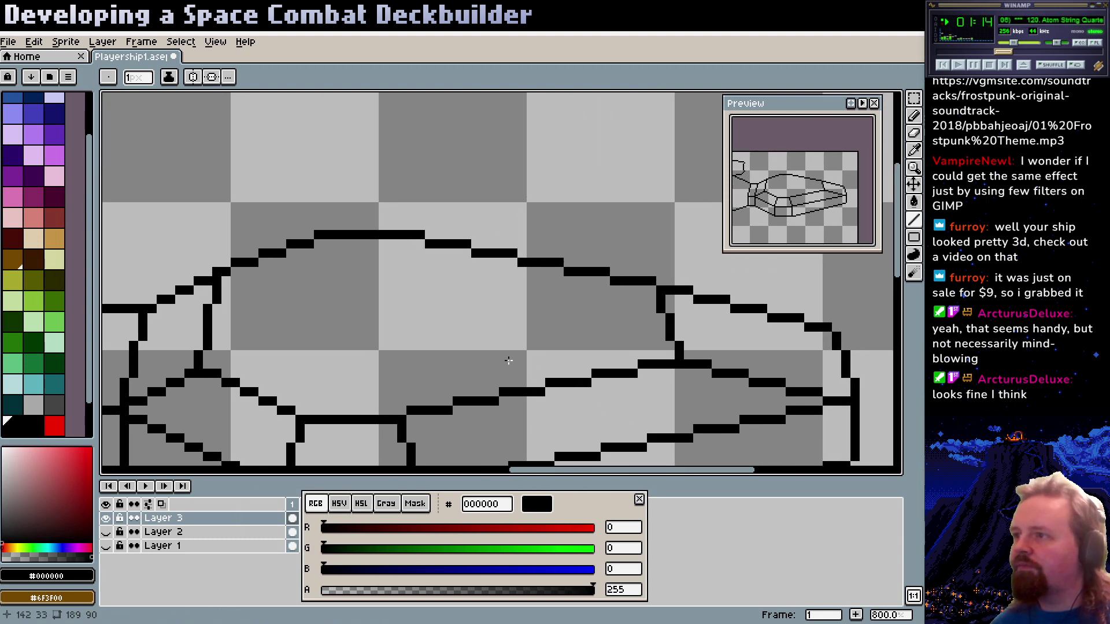
pyautogui.scroll(-1, 647, 342)
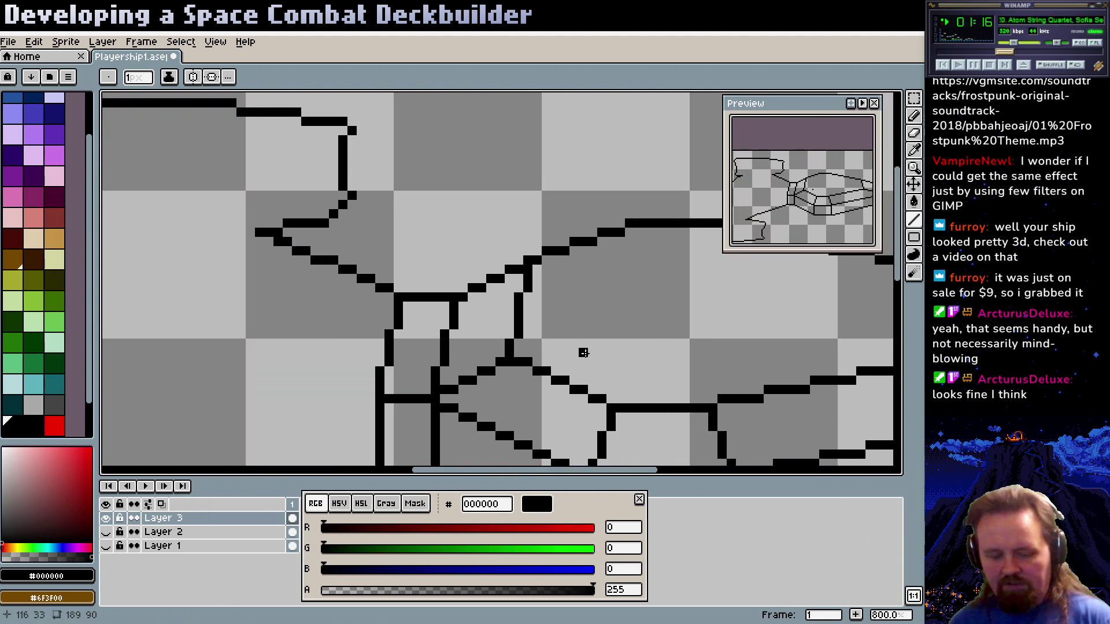
pyautogui.press('z')
pyautogui.scroll(-1, 525, 319)
pyautogui.scroll(-1, 524, 320)
pyautogui.moveTo(410, 386); pyautogui.dragTo(488, 339)
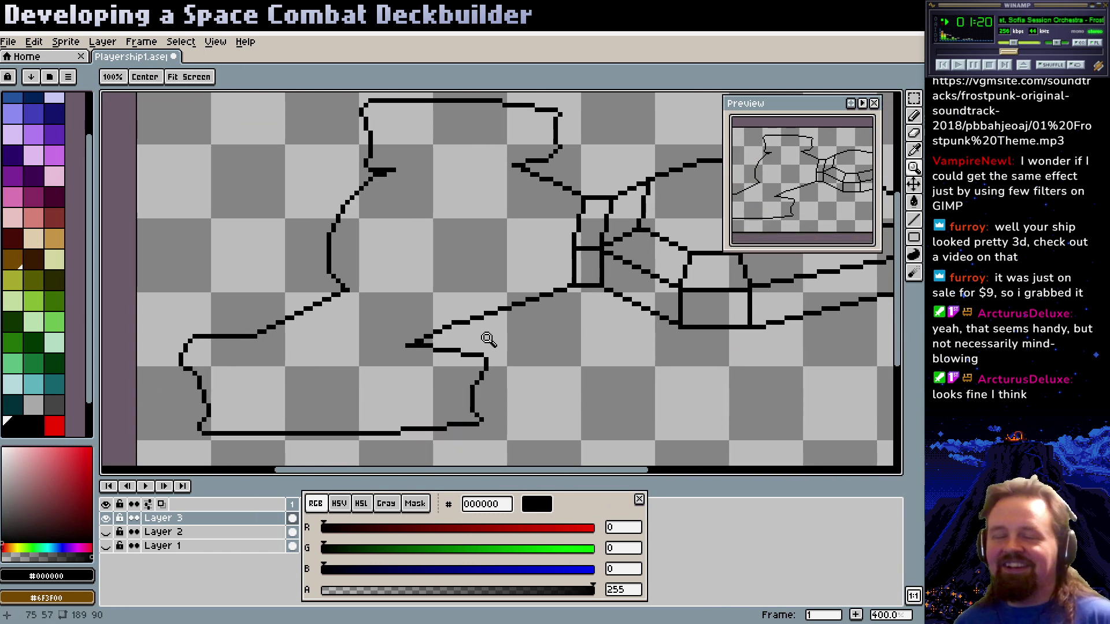
pyautogui.moveTo(549, 315); pyautogui.dragTo(523, 336)
pyautogui.moveTo(506, 278); pyautogui.dragTo(482, 325)
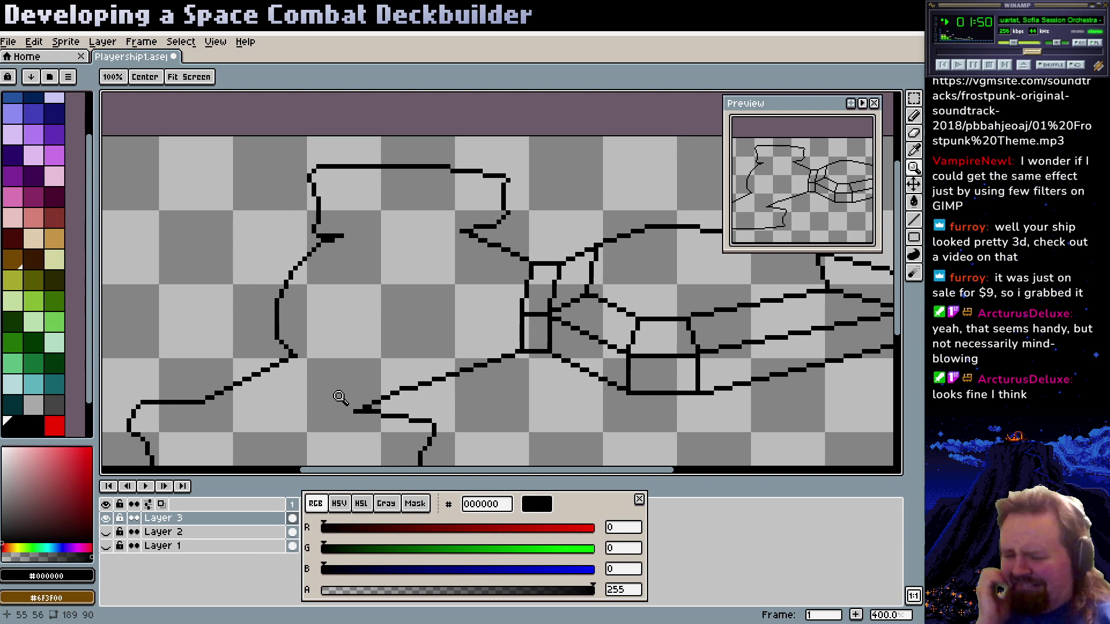
pyautogui.scroll(-1, 362, 377)
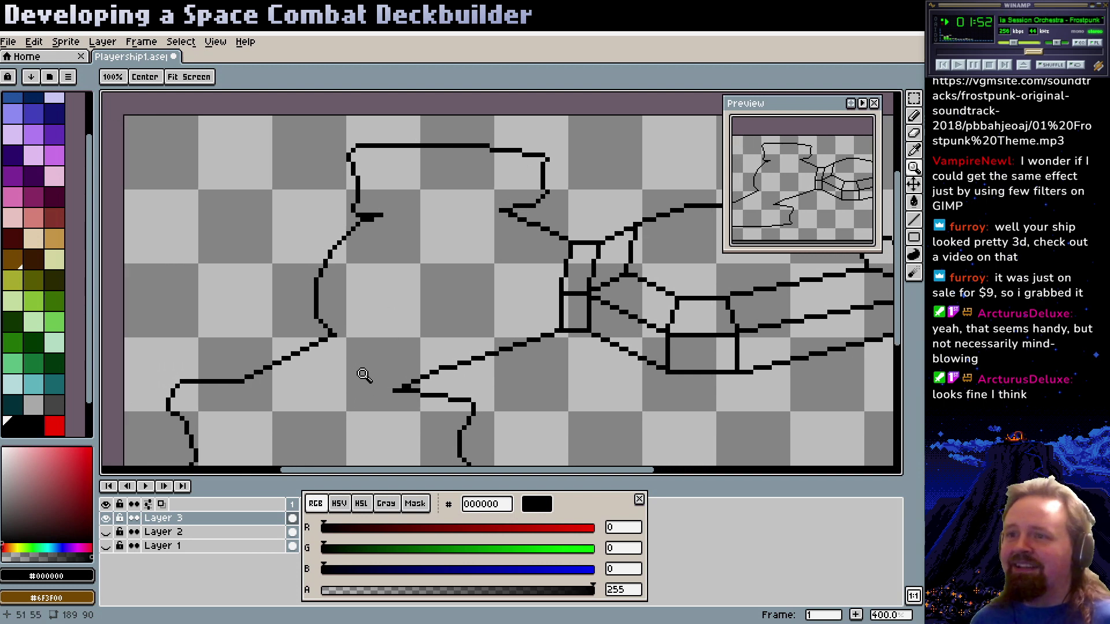
pyautogui.scroll(1, 369, 346)
pyautogui.scroll(2, 369, 354)
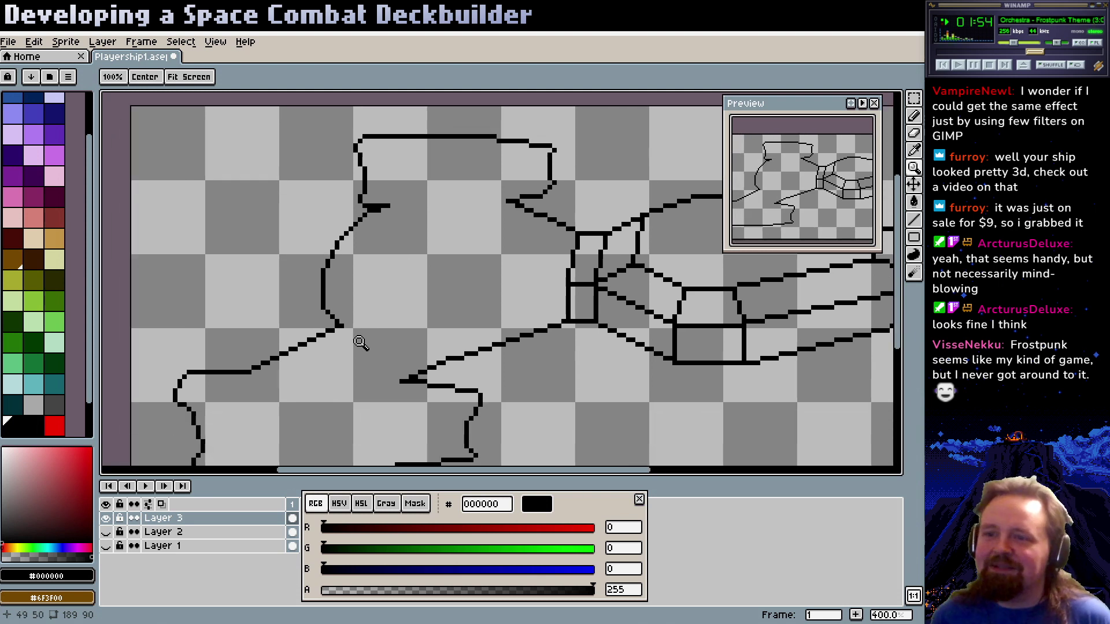
# Show Layer 2 beneath the outline and draw a horizontal black line along the lower engine's upper edge where the arm meets it
pyautogui.click(106, 532)
pyautogui.moveTo(350, 352); pyautogui.dragTo(332, 387)
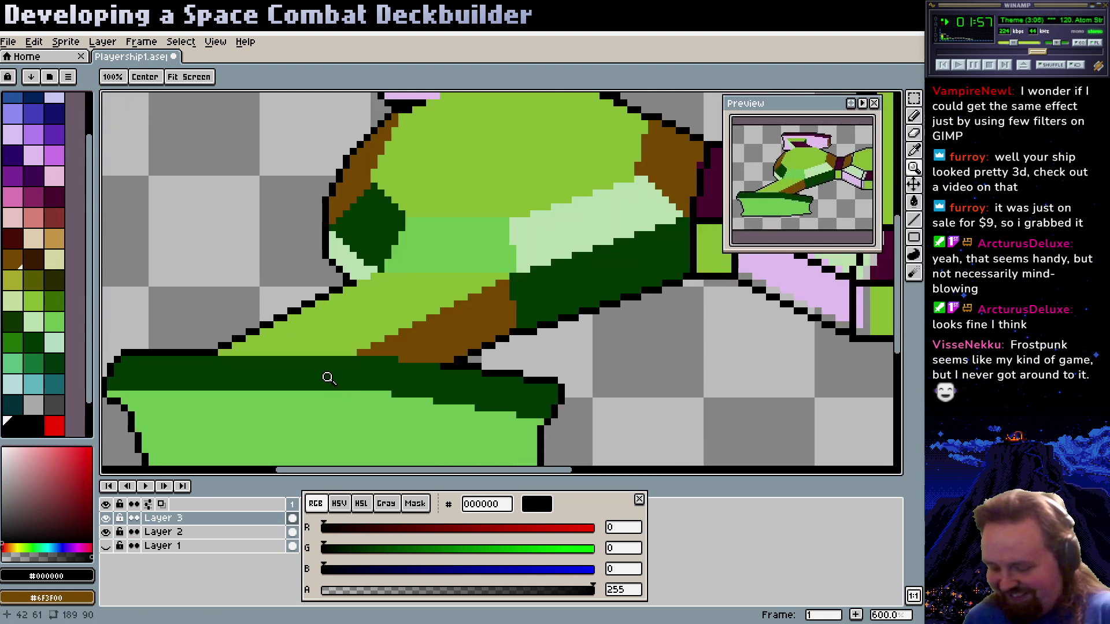
pyautogui.press('l')
pyautogui.hscroll(-2, 208, 365)
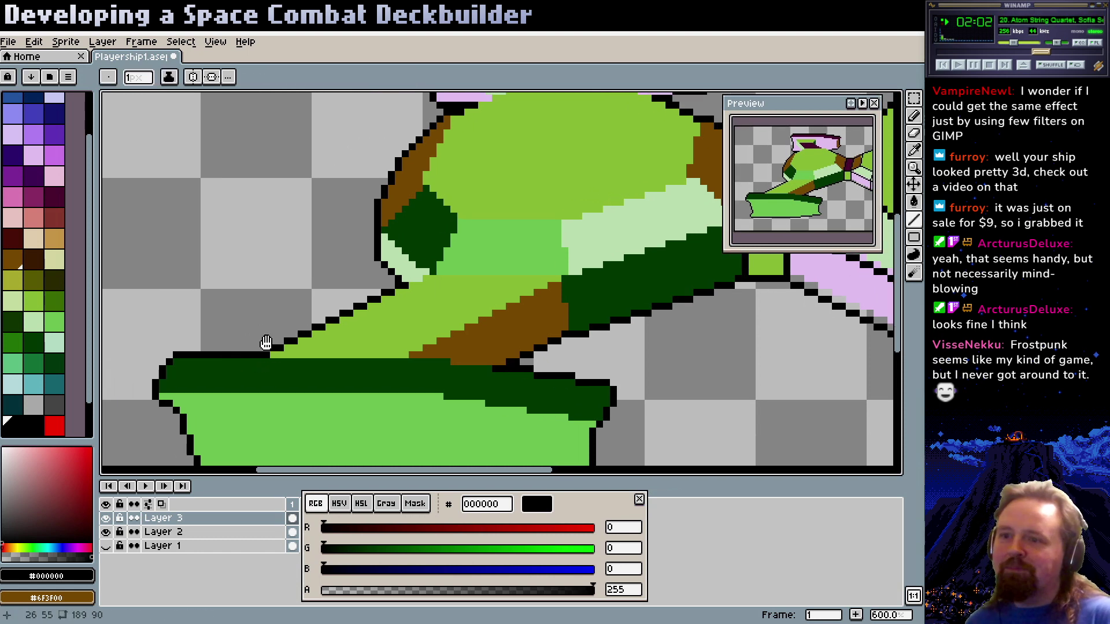
pyautogui.scroll(-2, 254, 341)
pyautogui.hscroll(2, 254, 341)
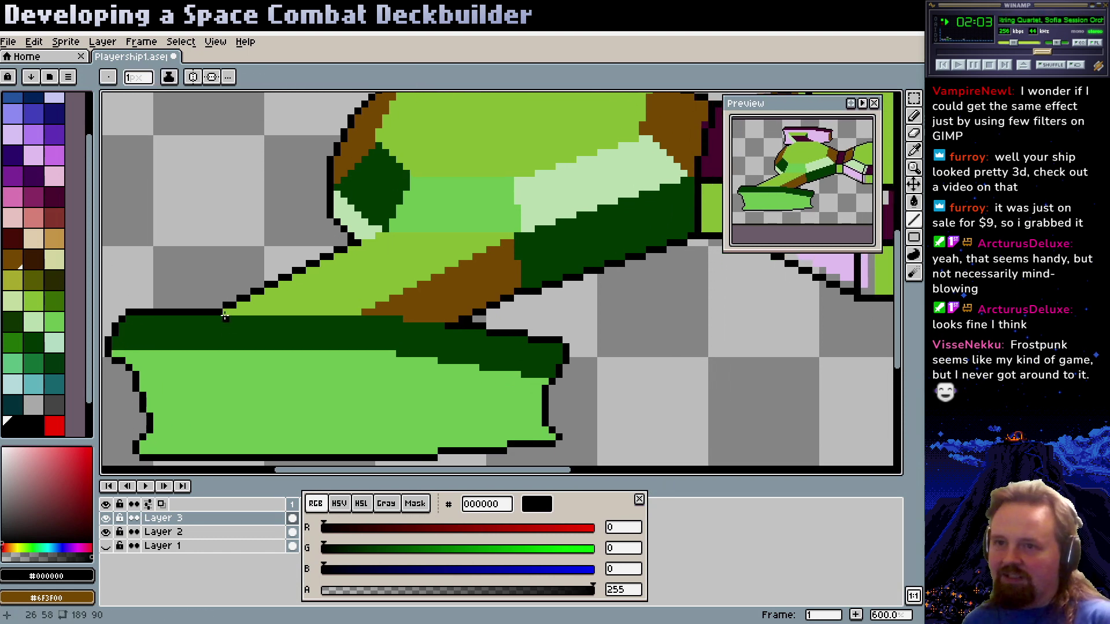
pyautogui.moveTo(225, 316); pyautogui.dragTo(391, 312)
# Continue the black line along the lower engine's upper edge beneath the arm's brown panel
pyautogui.hscroll(2, 369, 313)
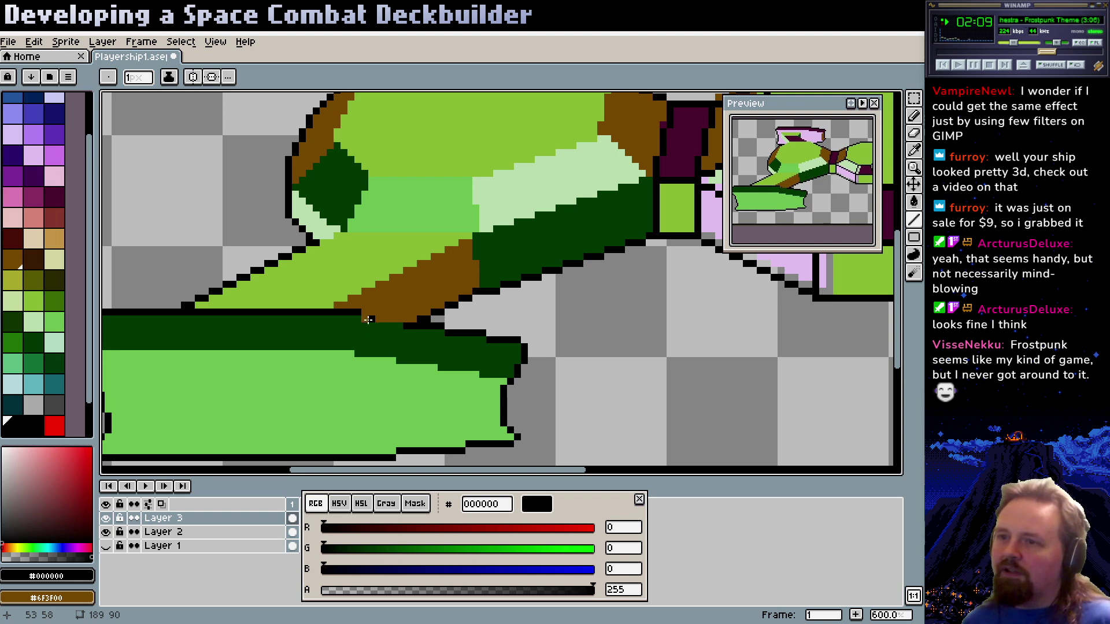
pyautogui.scroll(2, 359, 341)
pyautogui.hscroll(2, 359, 341)
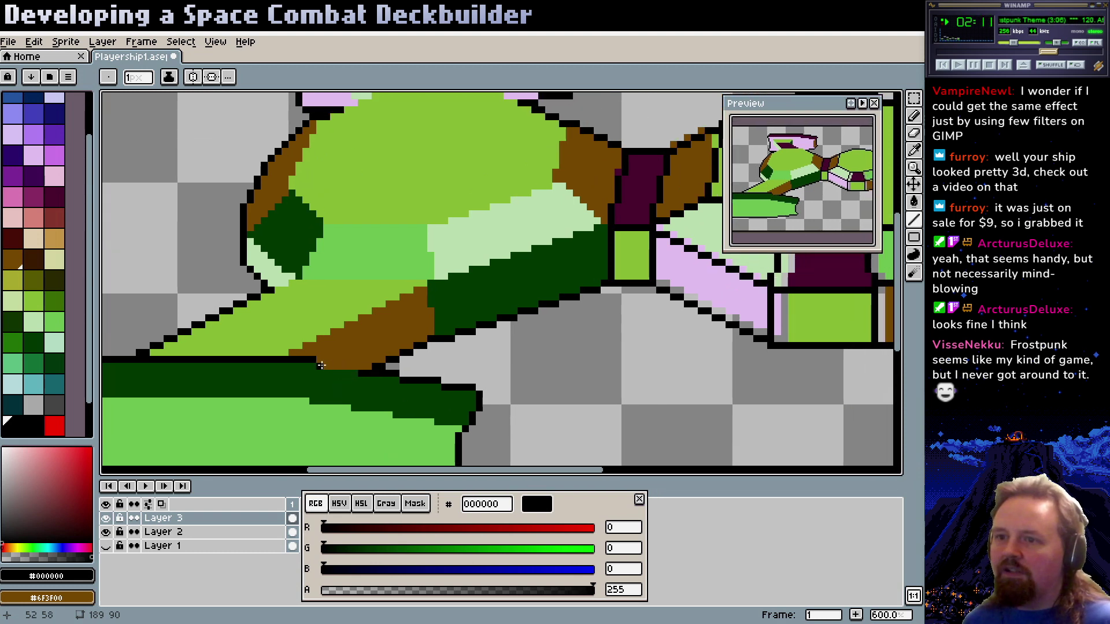
pyautogui.moveTo(321, 365); pyautogui.dragTo(352, 365)
pyautogui.scroll(6, 384, 354)
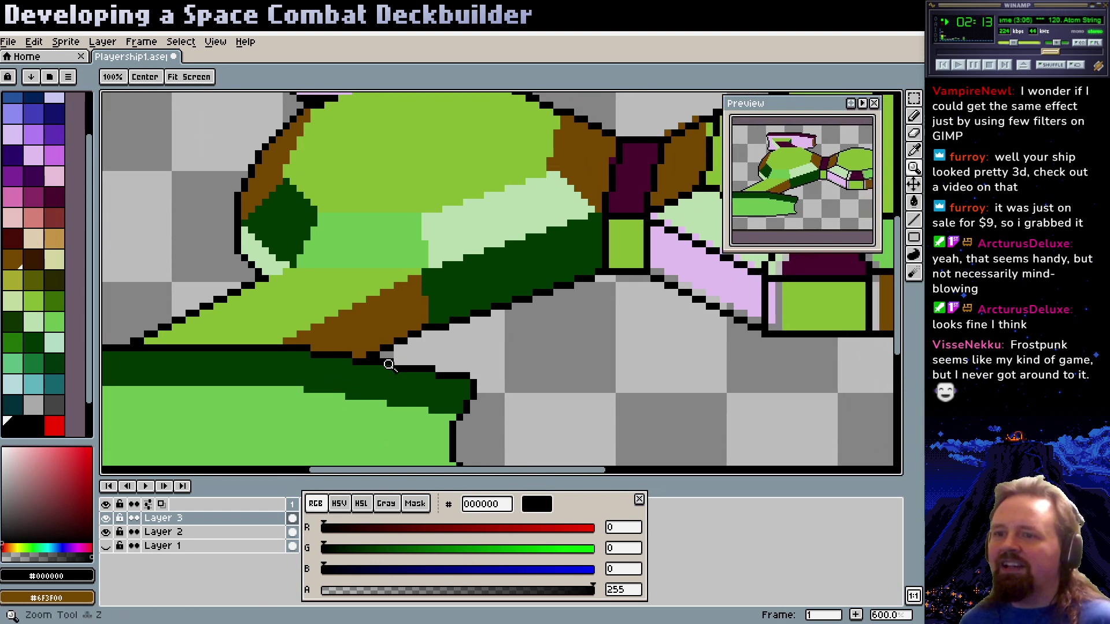
# Check the outline joint between the arm and the lower engine up close and save the sprite file
pyautogui.moveTo(437, 386); pyautogui.dragTo(438, 351)
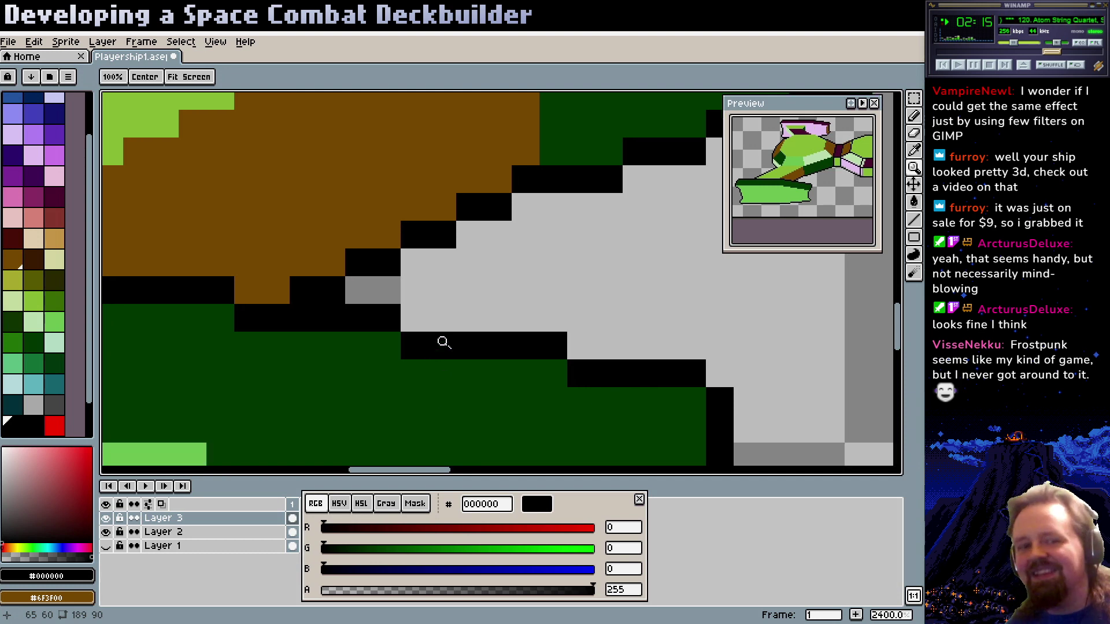
pyautogui.scroll(-2, 470, 364)
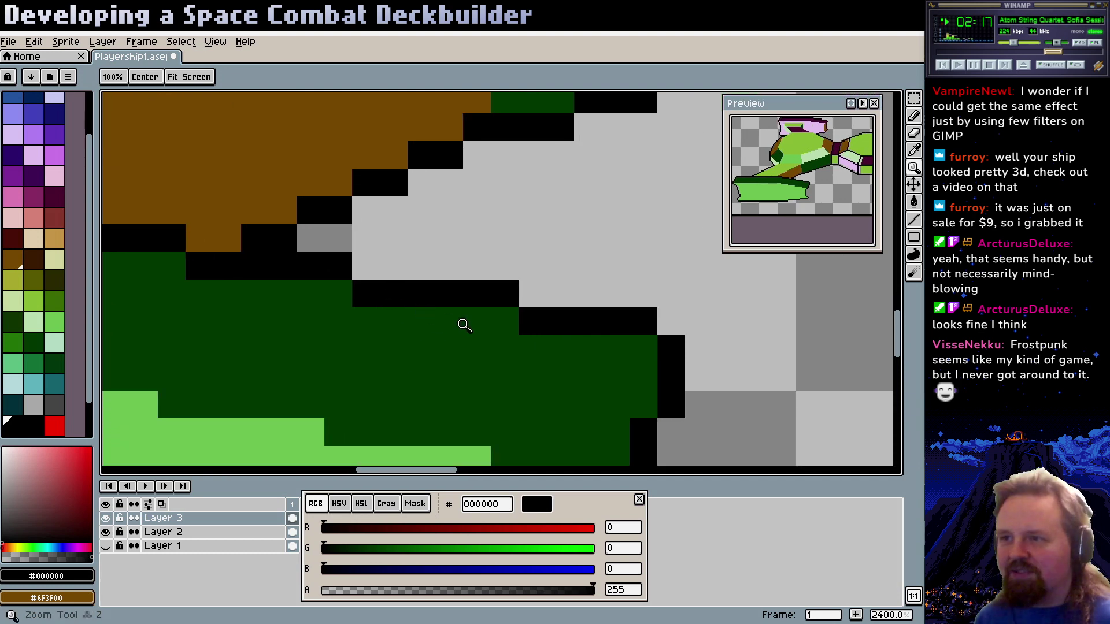
pyautogui.scroll(-4, 510, 325)
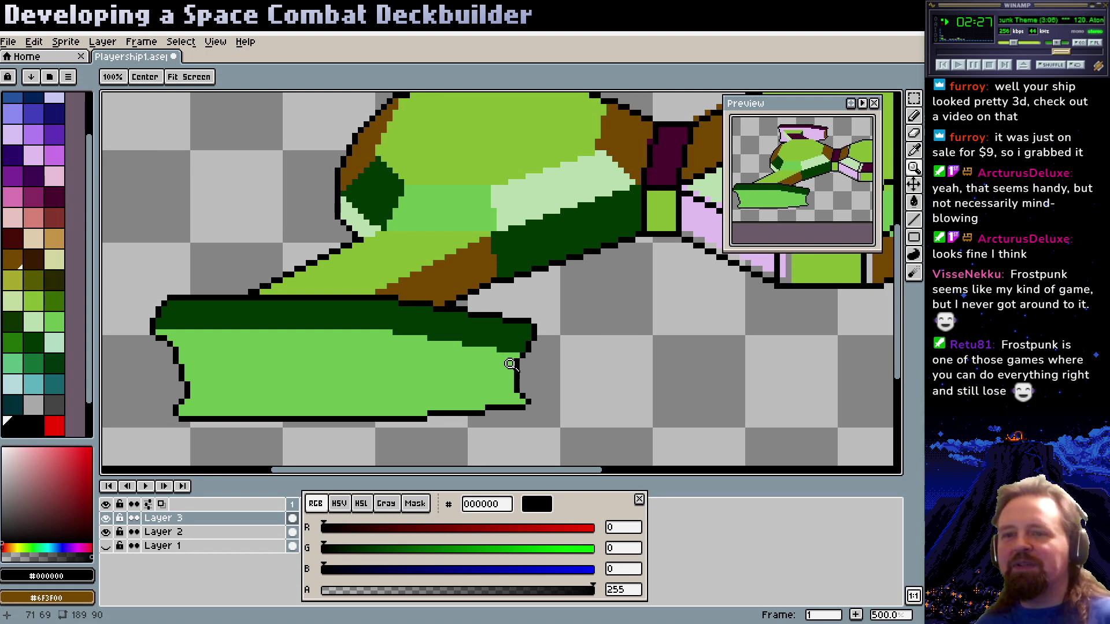
pyautogui.moveTo(350, 384); pyautogui.dragTo(386, 394)
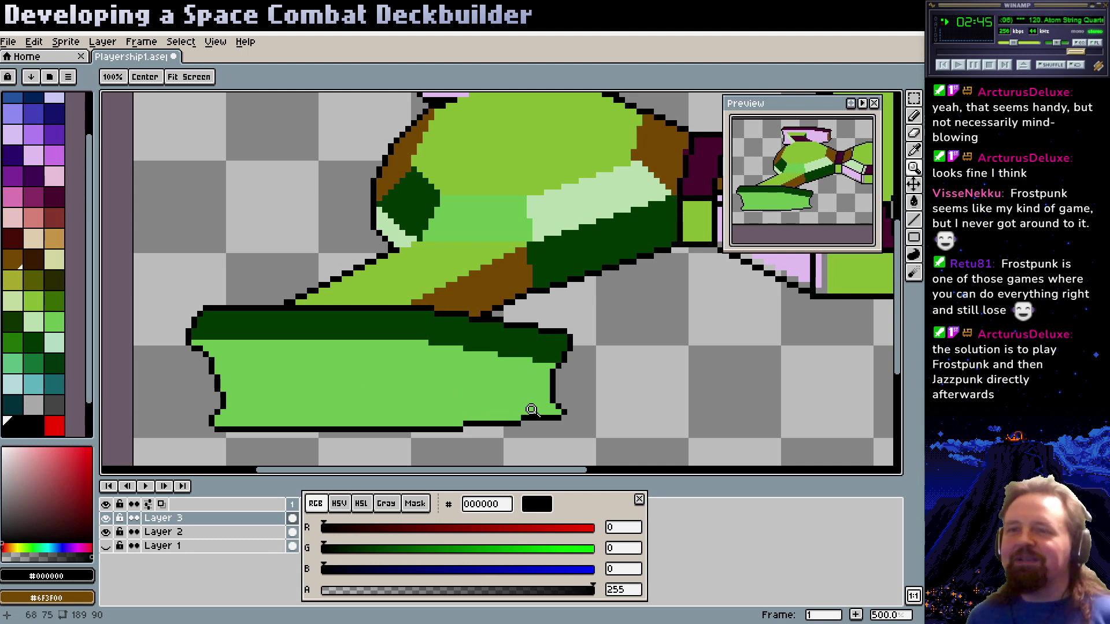
pyautogui.hotkey('ctrl', 's')
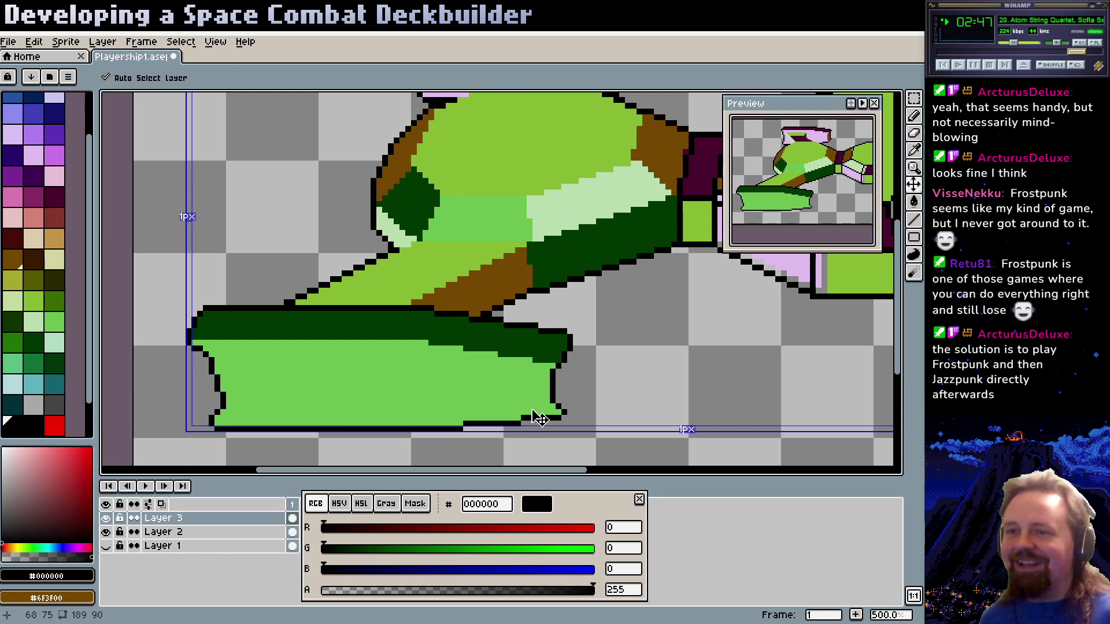
pyautogui.scroll(3, 508, 367)
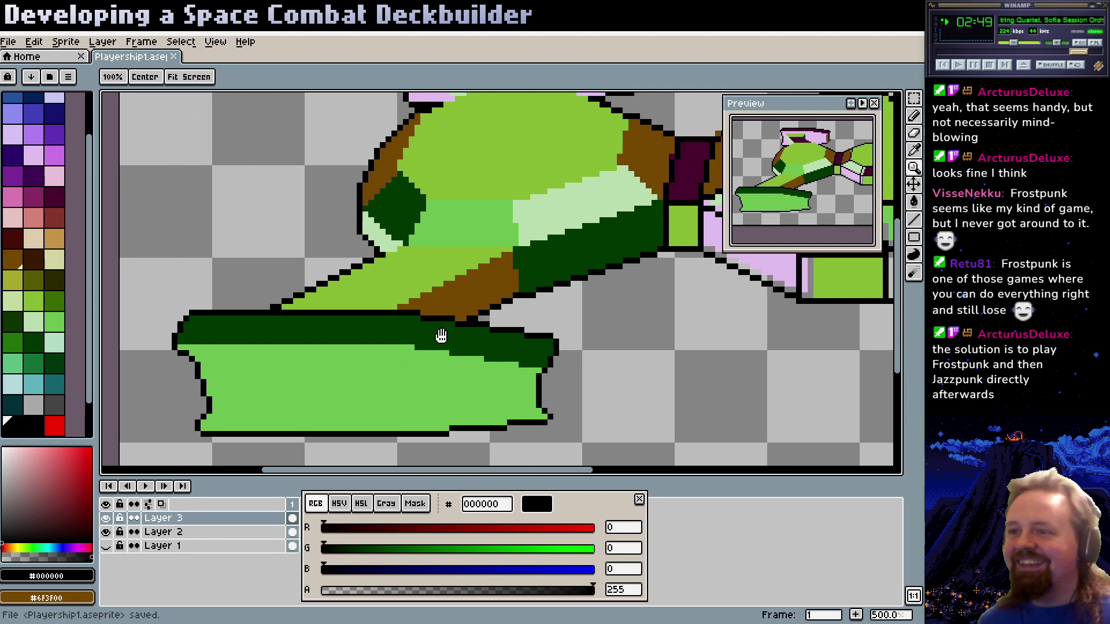
# Examine the rear body, connector and front block for panel edges that still lack a black outline
pyautogui.moveTo(546, 378); pyautogui.dragTo(505, 382)
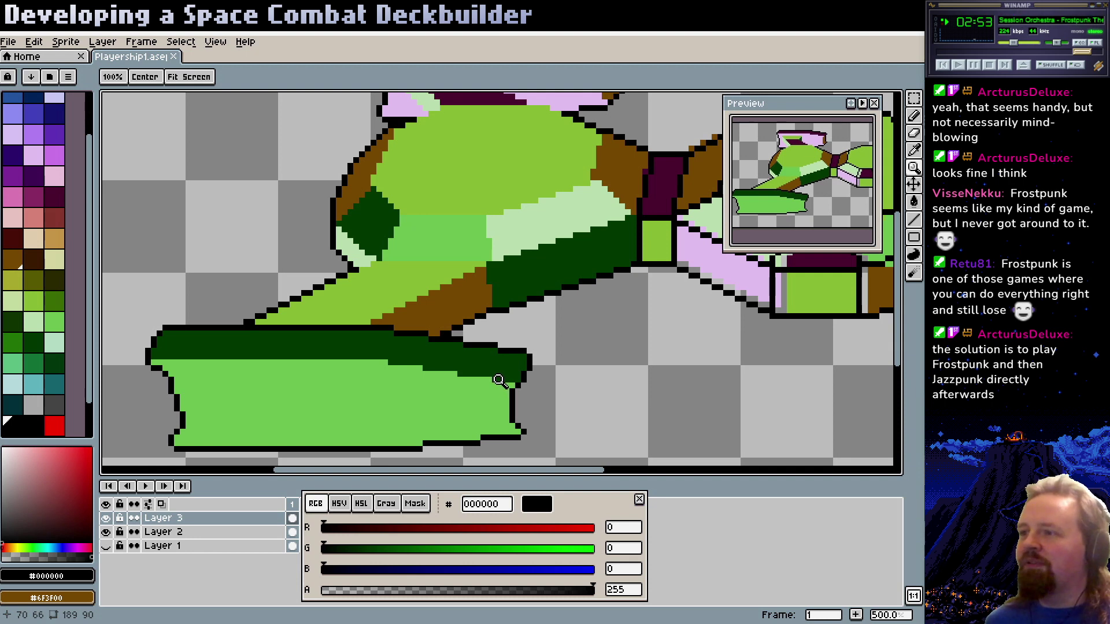
pyautogui.hscroll(5, 496, 380)
pyautogui.scroll(2, 450, 379)
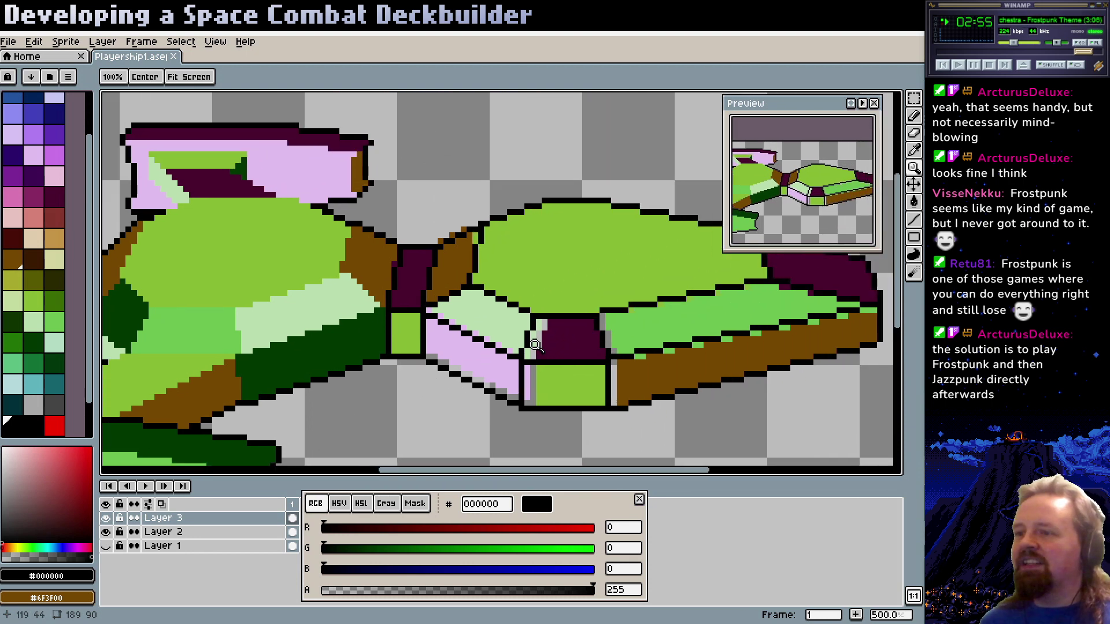
pyautogui.scroll(-2, 425, 387)
pyautogui.hscroll(-6, 425, 387)
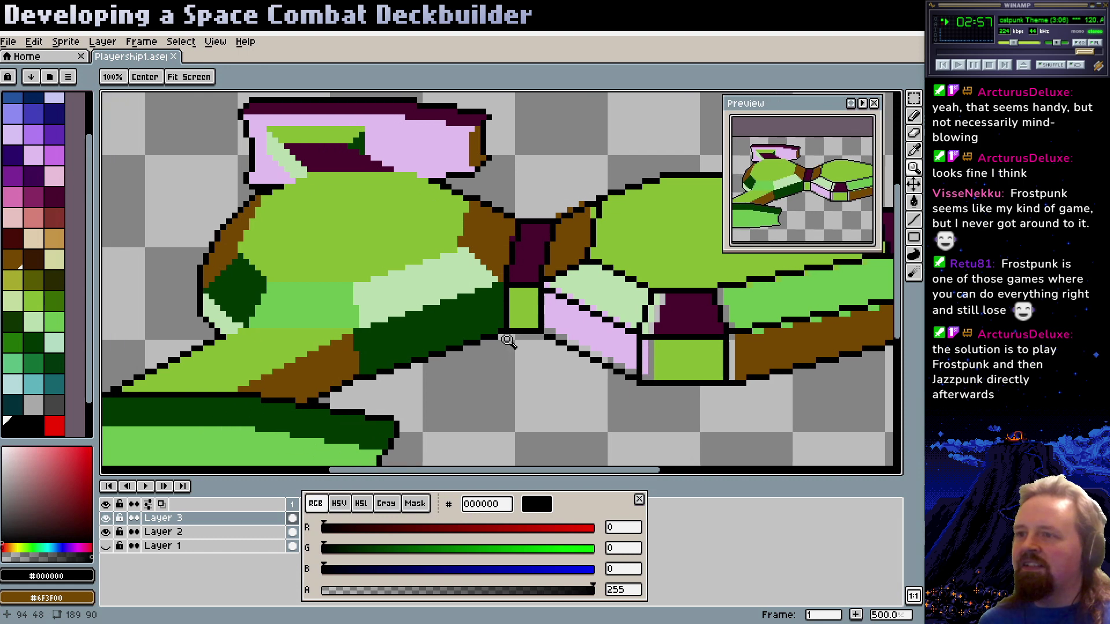
pyautogui.scroll(-3, 516, 337)
pyautogui.hscroll(-1, 491, 324)
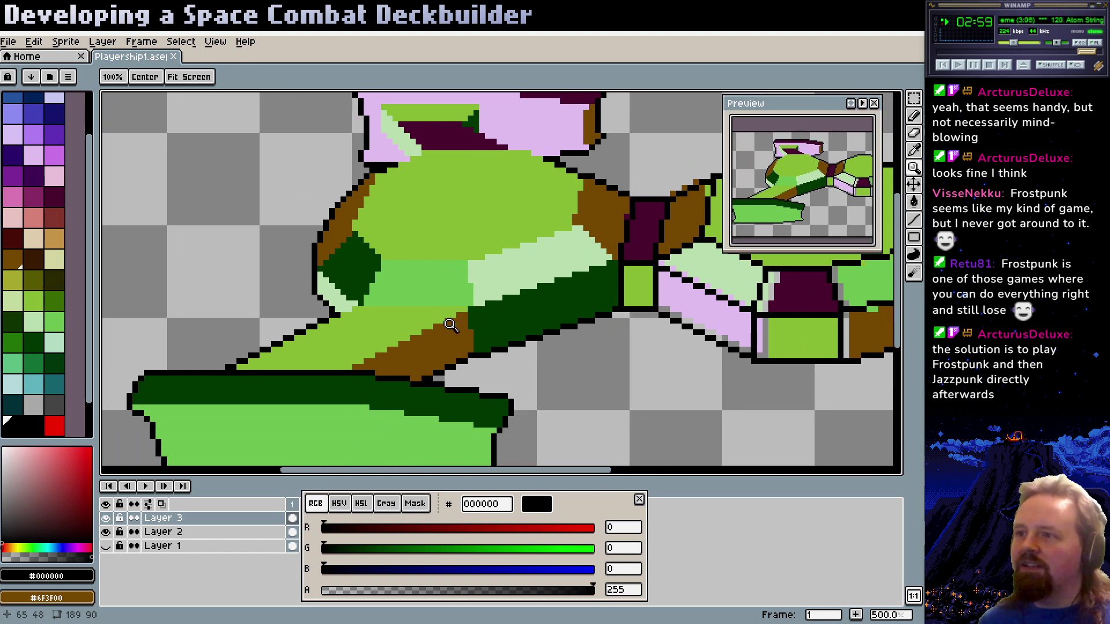
pyautogui.hscroll(1, 526, 294)
pyautogui.scroll(1, 509, 306)
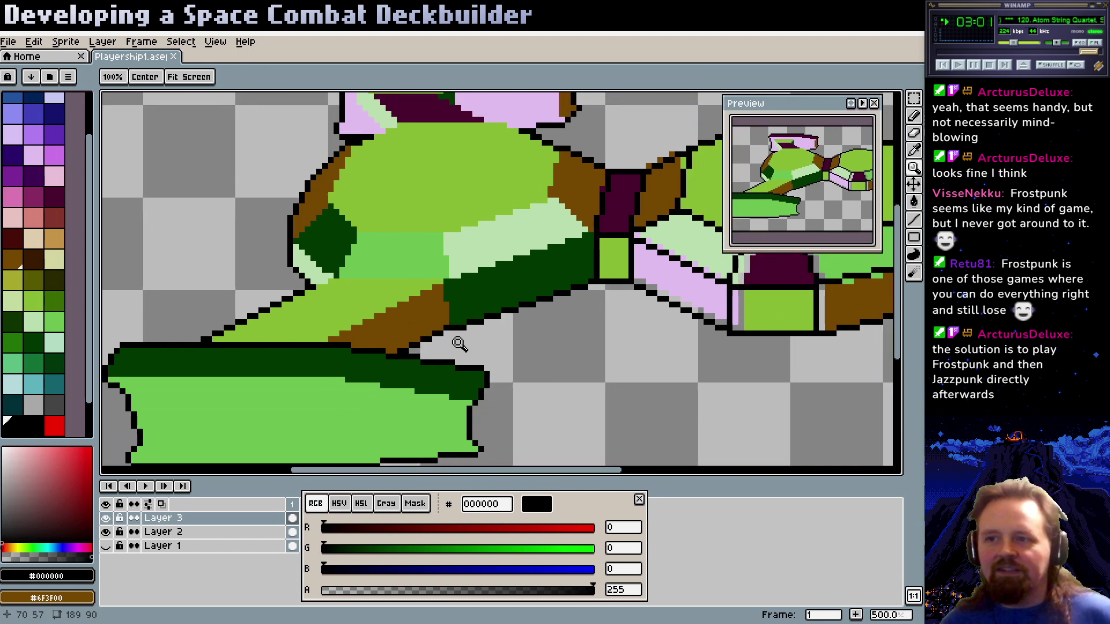
pyautogui.hscroll(1, 466, 349)
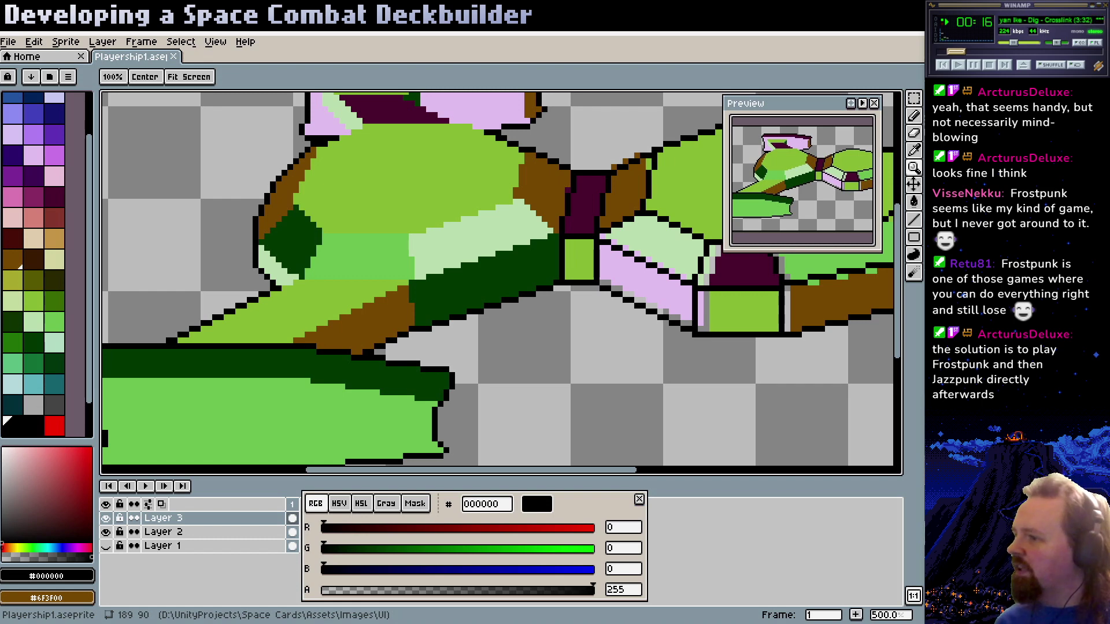
# Switch to the browser's Steam page for Jazzpunk: Director's Cut and browse its screenshots
pyautogui.hotkey('alt', 'Tab')
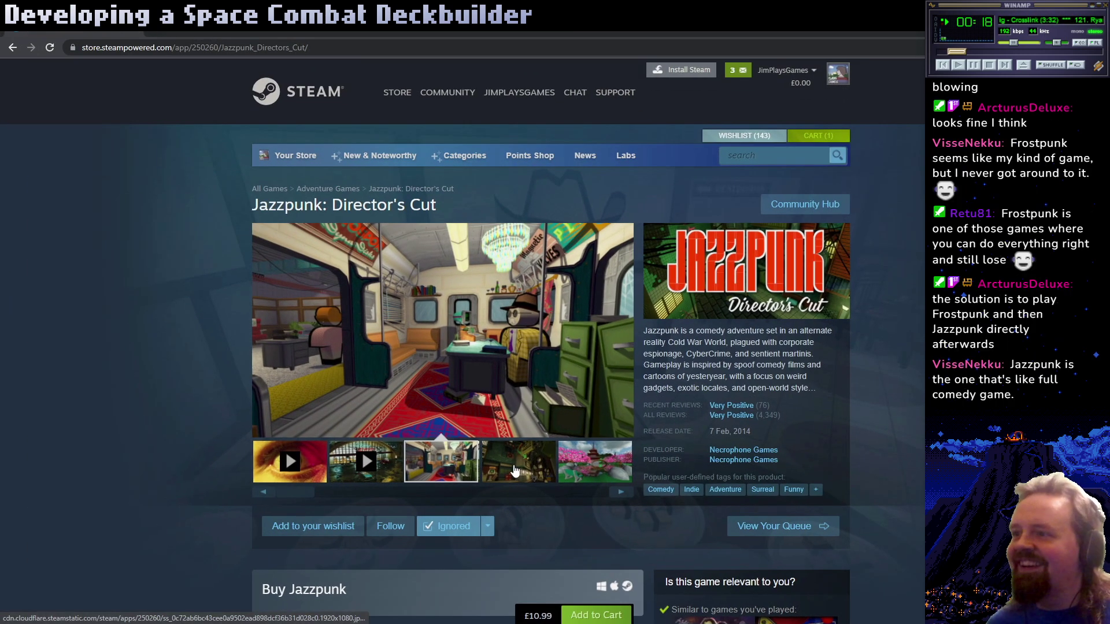
pyautogui.click(515, 471)
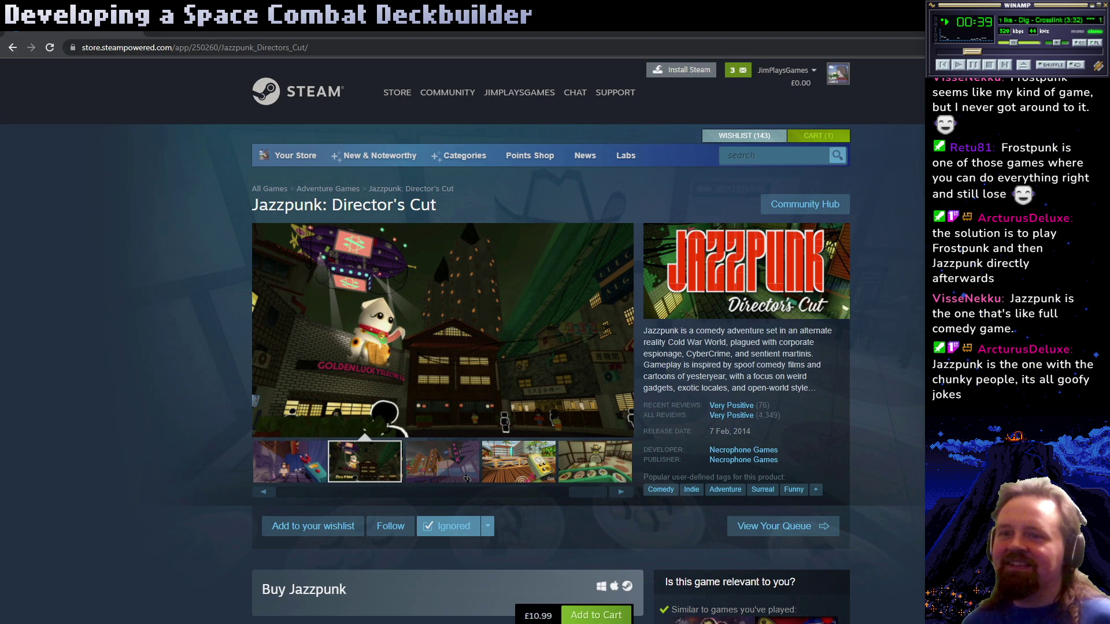
pyautogui.click(300, 491)
# Play the first Jazzpunk trailer, adjust its volume and watch it in full screen
pyautogui.click(289, 462)
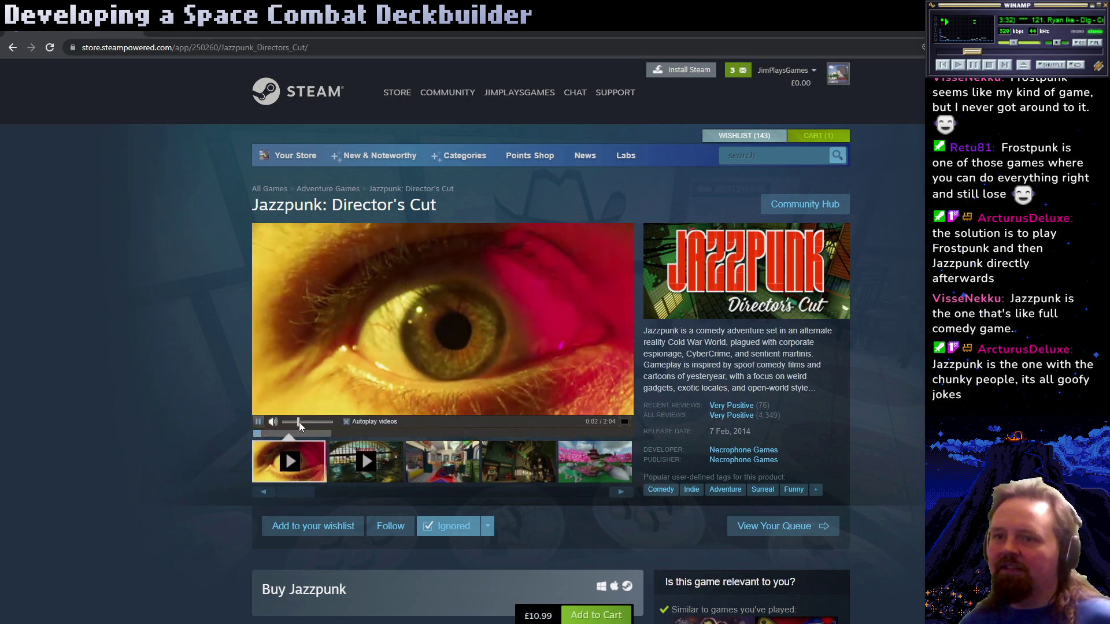
pyautogui.click(300, 422)
pyautogui.click(305, 422)
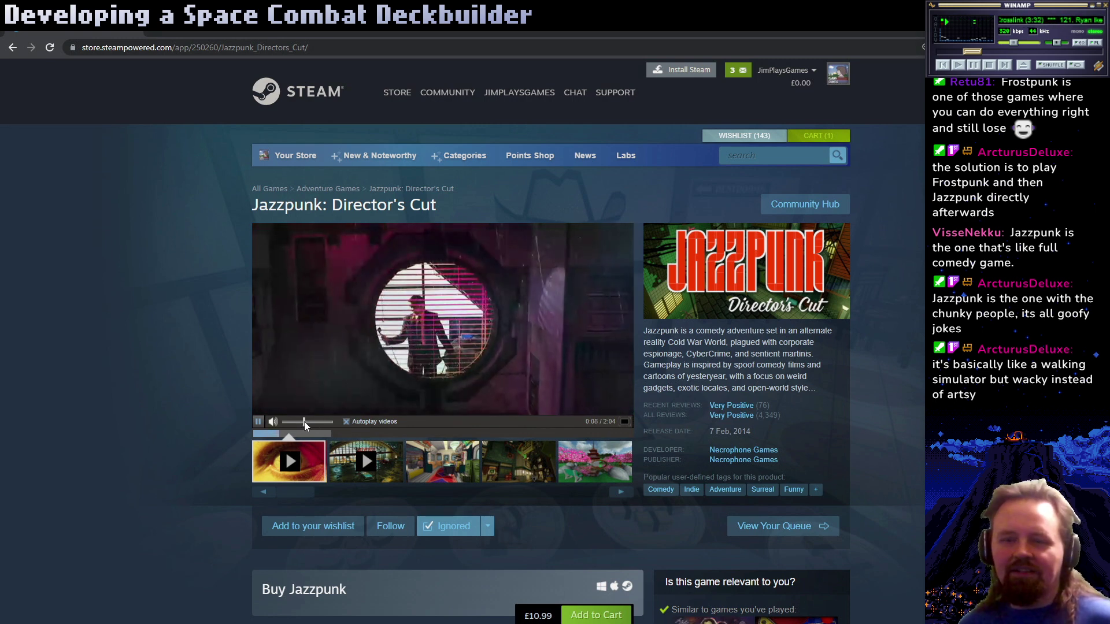
pyautogui.moveTo(304, 423); pyautogui.dragTo(299, 423)
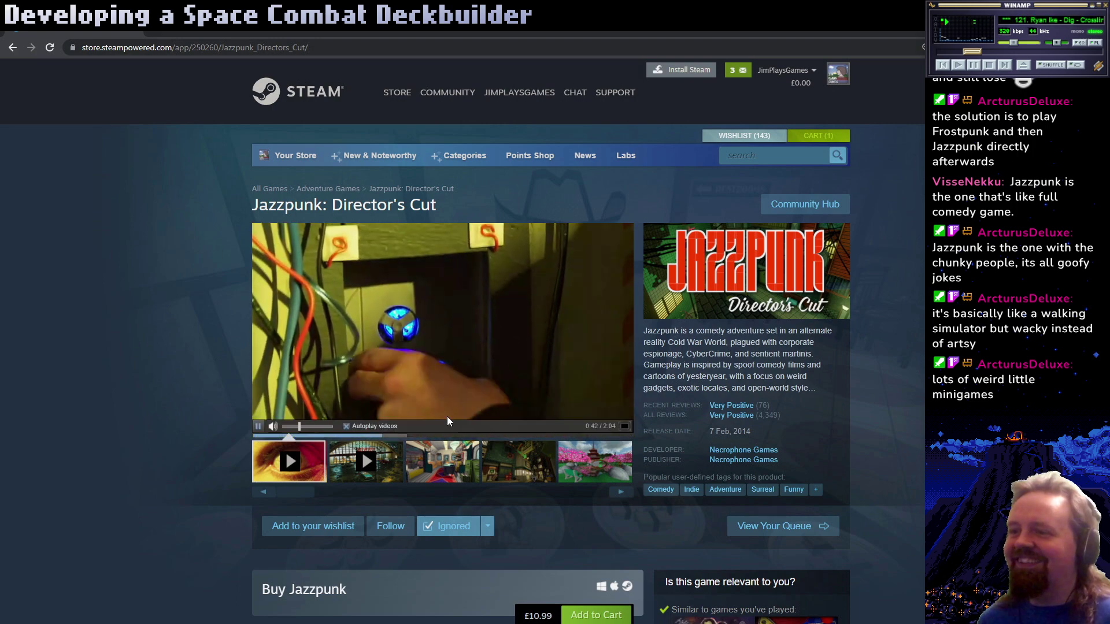
pyautogui.click(624, 426)
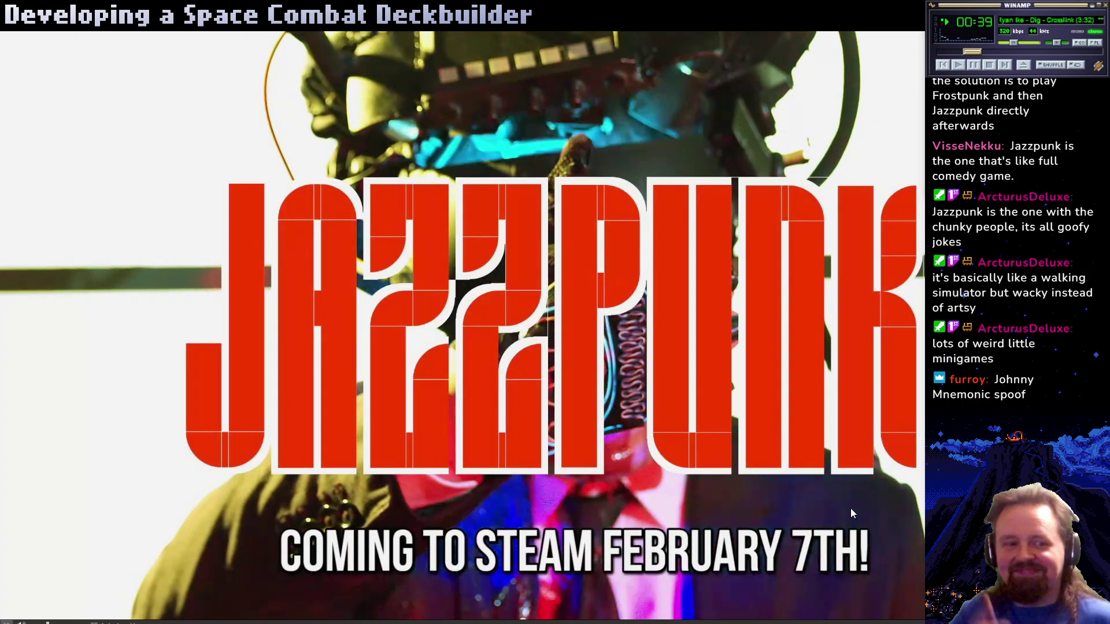
pyautogui.press('Escape')
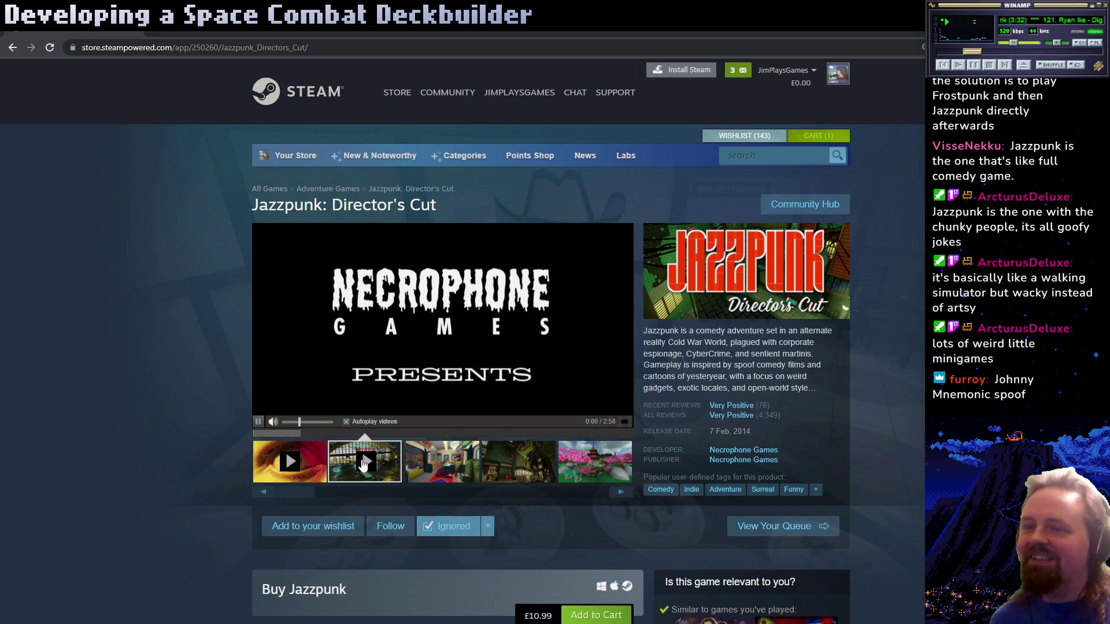
# Skip ahead in the second Jazzpunk trailer and enlarge the store page until the video fills more of the window
pyautogui.click(301, 432)
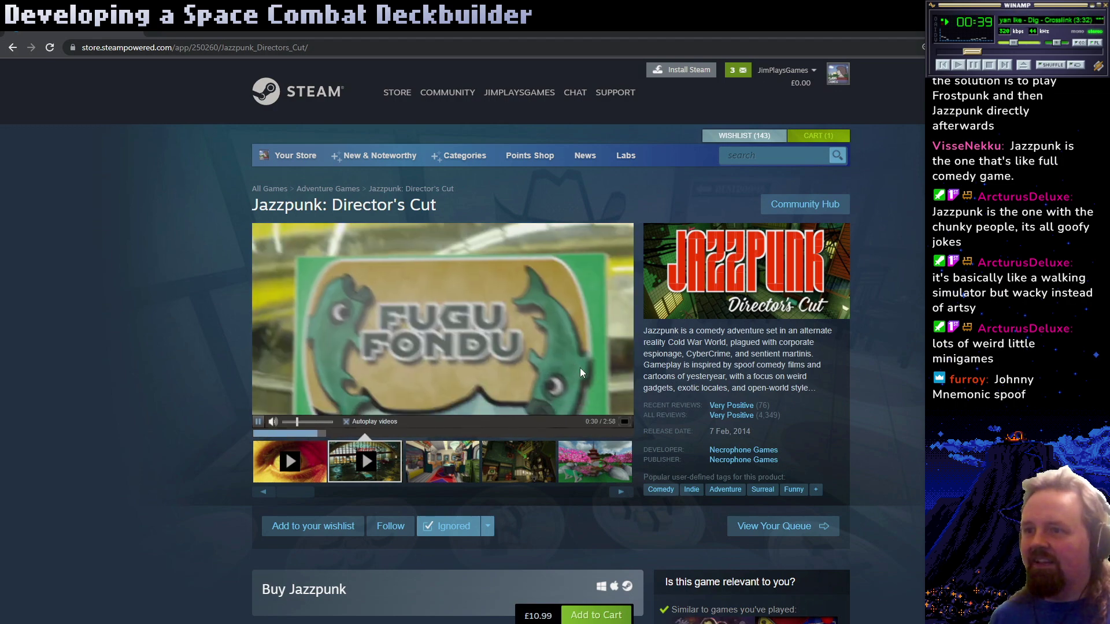
pyautogui.hotkey('ctrl', '+')
pyautogui.hotkey('ctrl', '+')
pyautogui.hotkey('ctrl', '+')
pyautogui.hotkey('ctrl', '+')
pyautogui.hotkey('ctrl', '+')
pyautogui.hotkey('ctrl', '+')
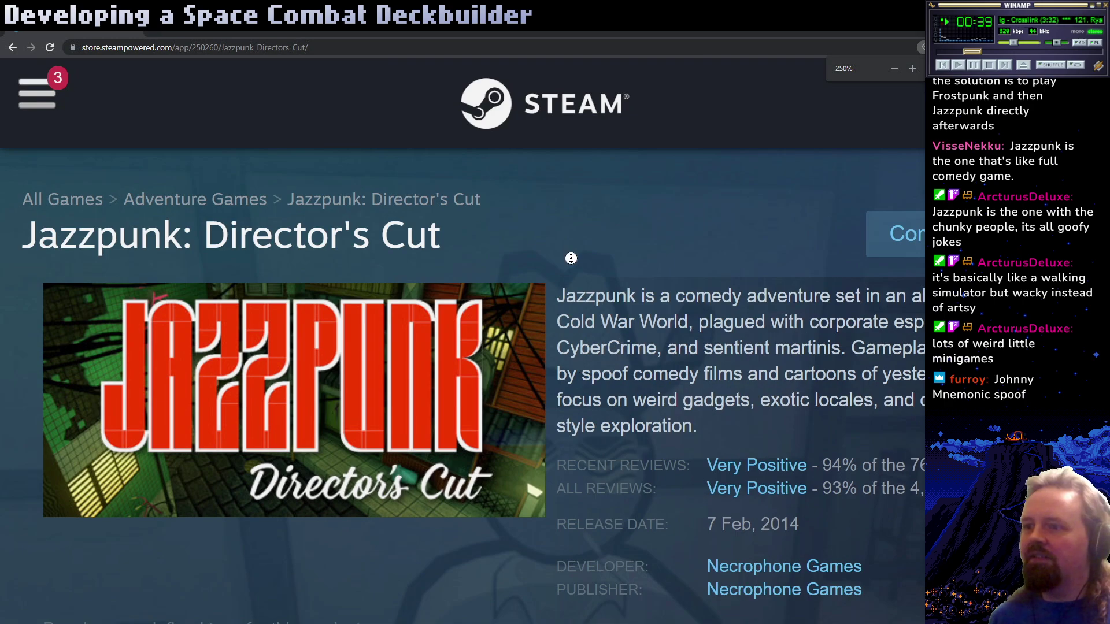
pyautogui.scroll(-7, 571, 259)
pyautogui.hotkey('ctrl', '-')
pyautogui.hotkey('ctrl', '-')
pyautogui.hotkey('ctrl', '-')
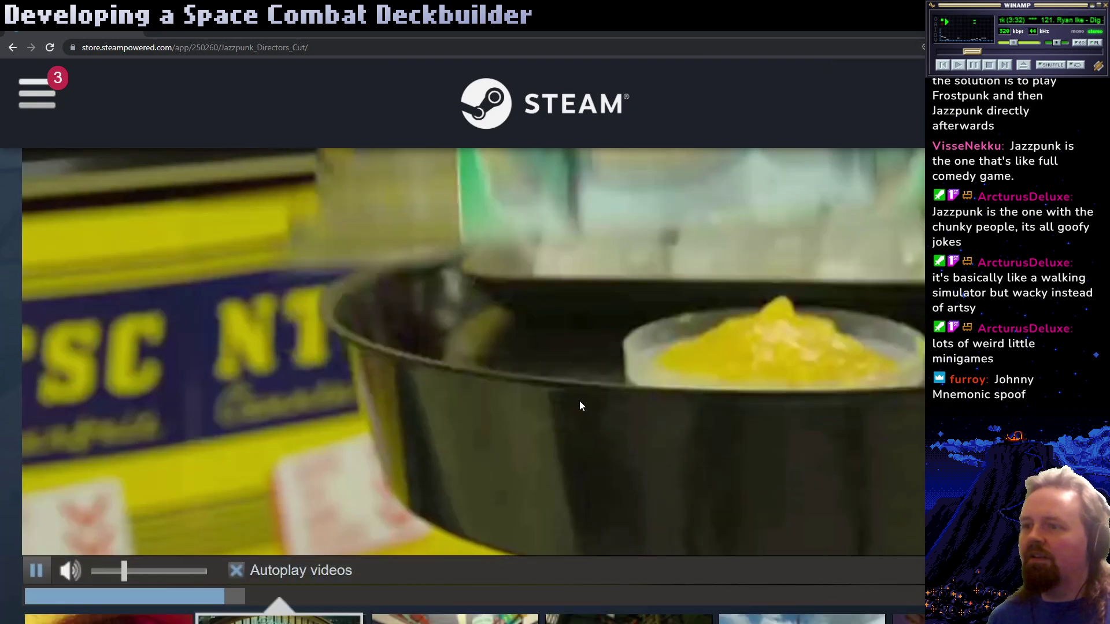
pyautogui.scroll(-5, 578, 400)
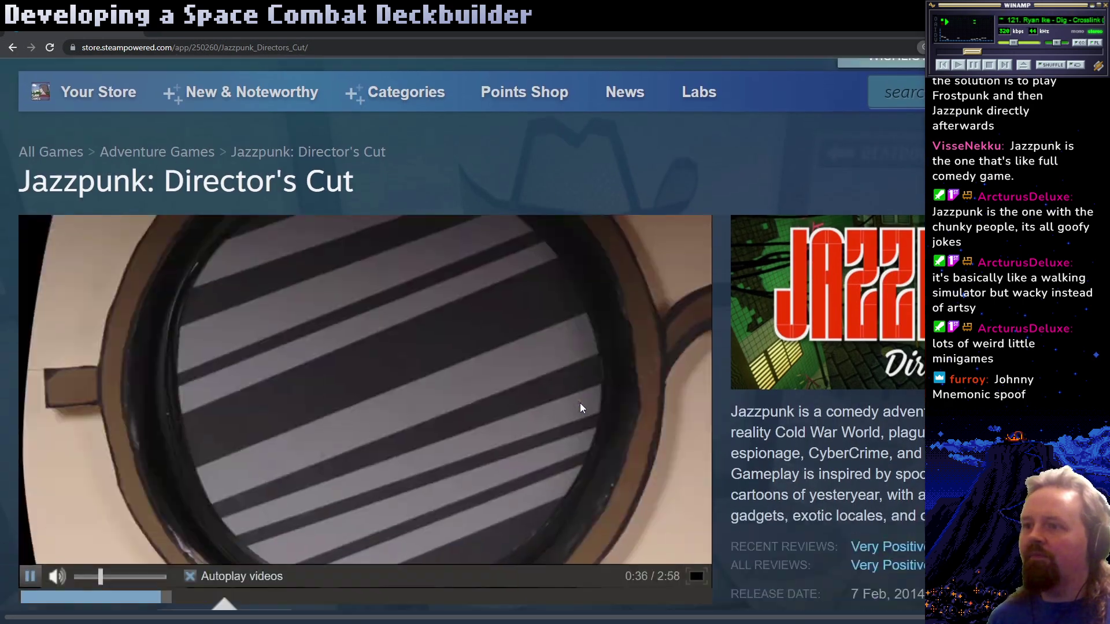
pyautogui.scroll(2, 581, 403)
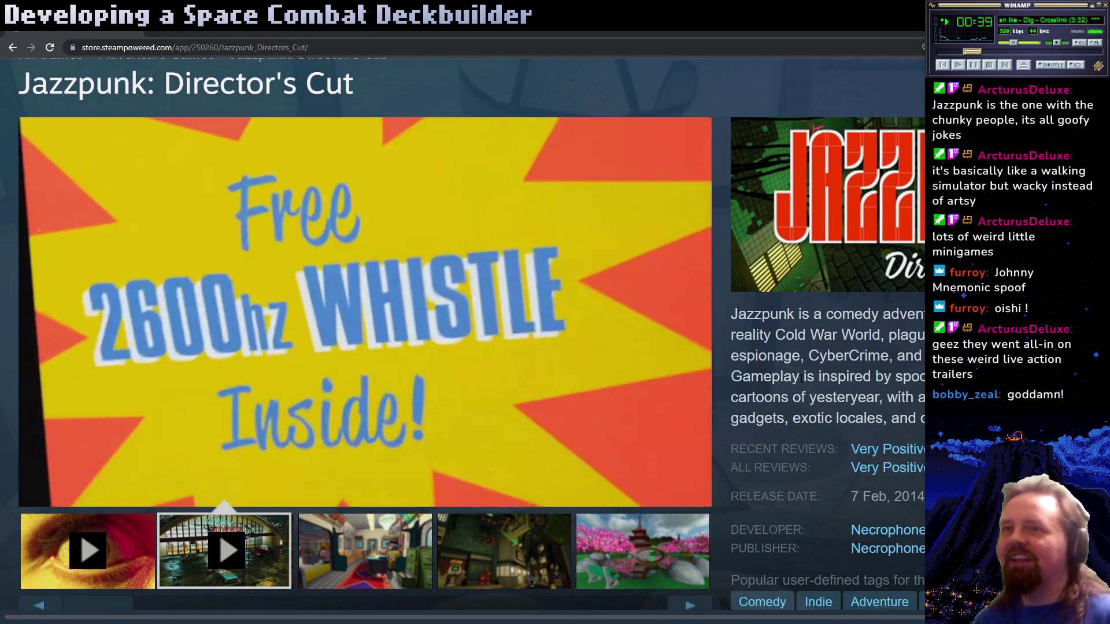
# View the train carriage, night street and cherry blossom garden screenshots of Jazzpunk
pyautogui.moveTo(540, 238)
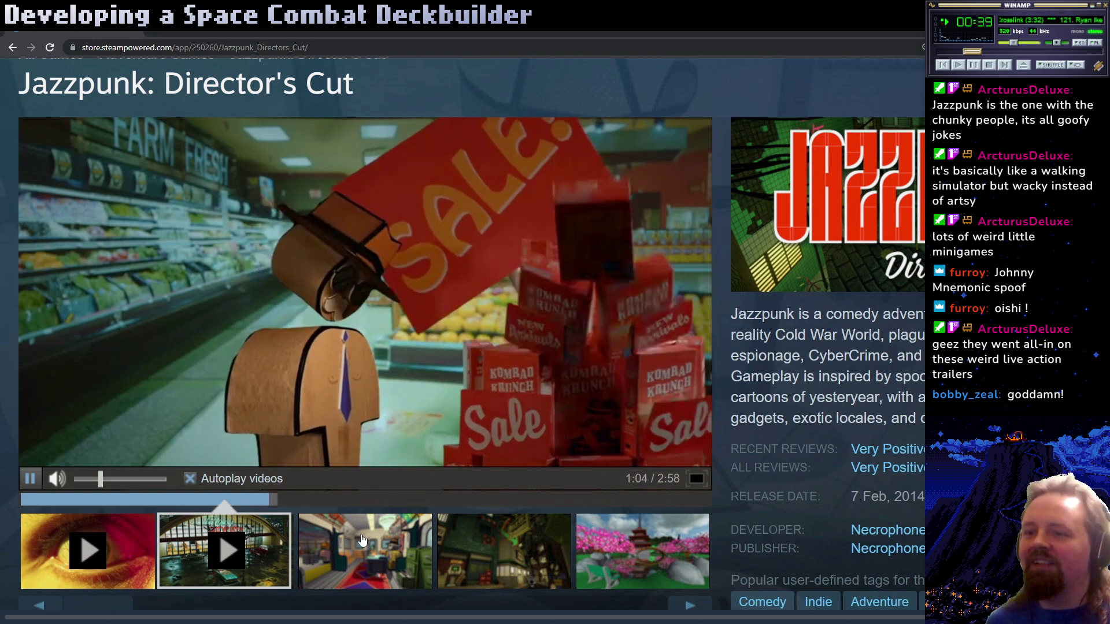
pyautogui.click(421, 542)
pyautogui.click(516, 552)
pyautogui.click(585, 544)
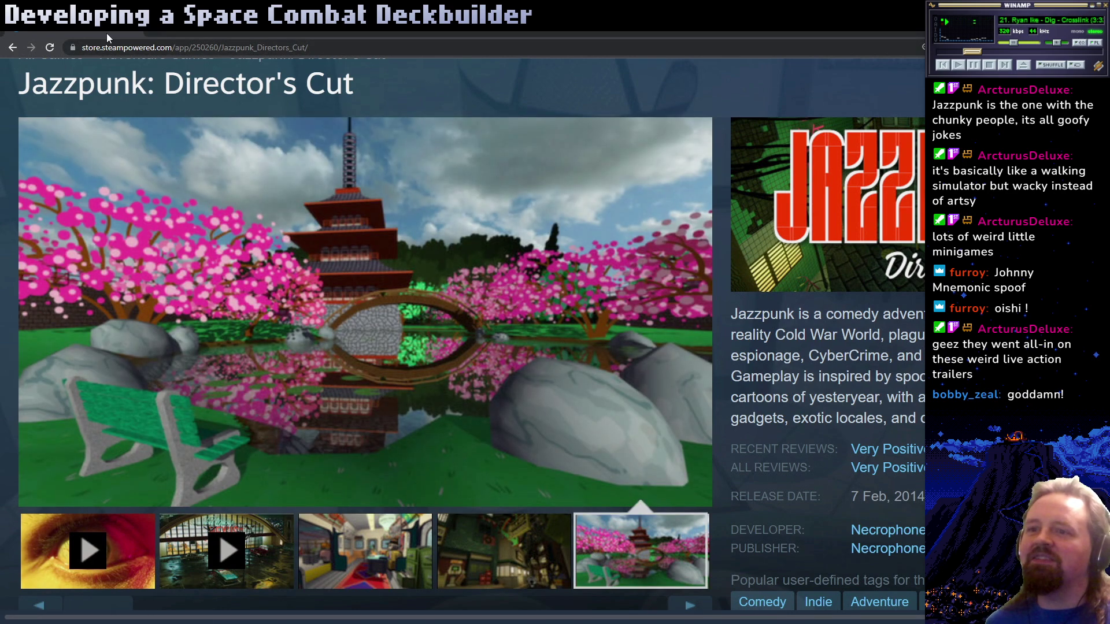
# Switch back to Aseprite and look over the whole ship's outline
pyautogui.hotkey('alt', 'Tab')
pyautogui.scroll(-1, 475, 319)
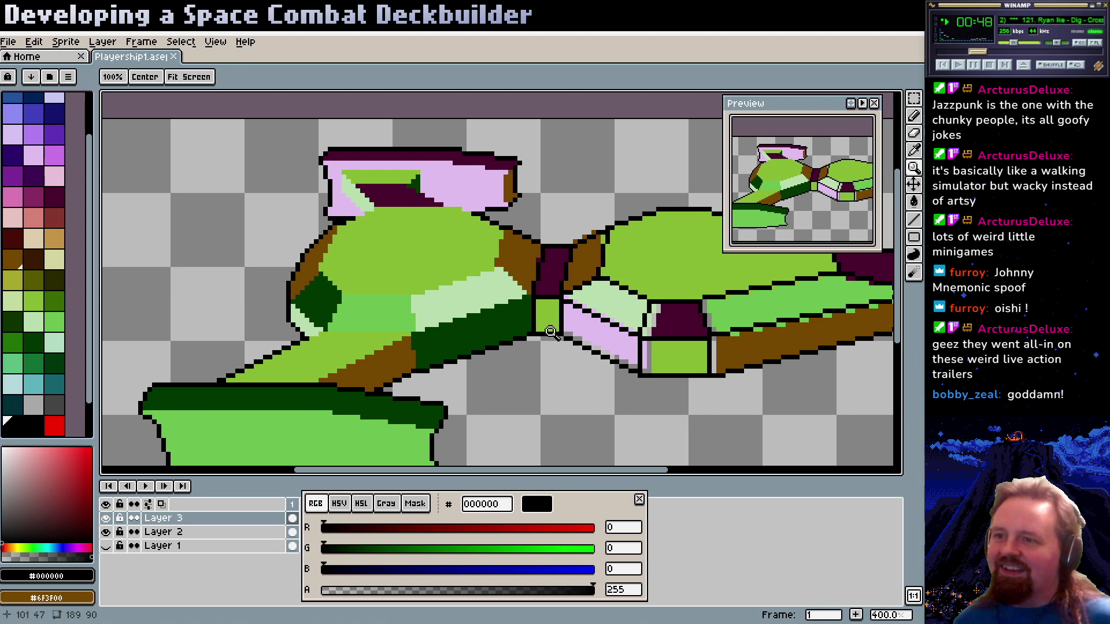
pyautogui.moveTo(570, 334); pyautogui.dragTo(510, 361)
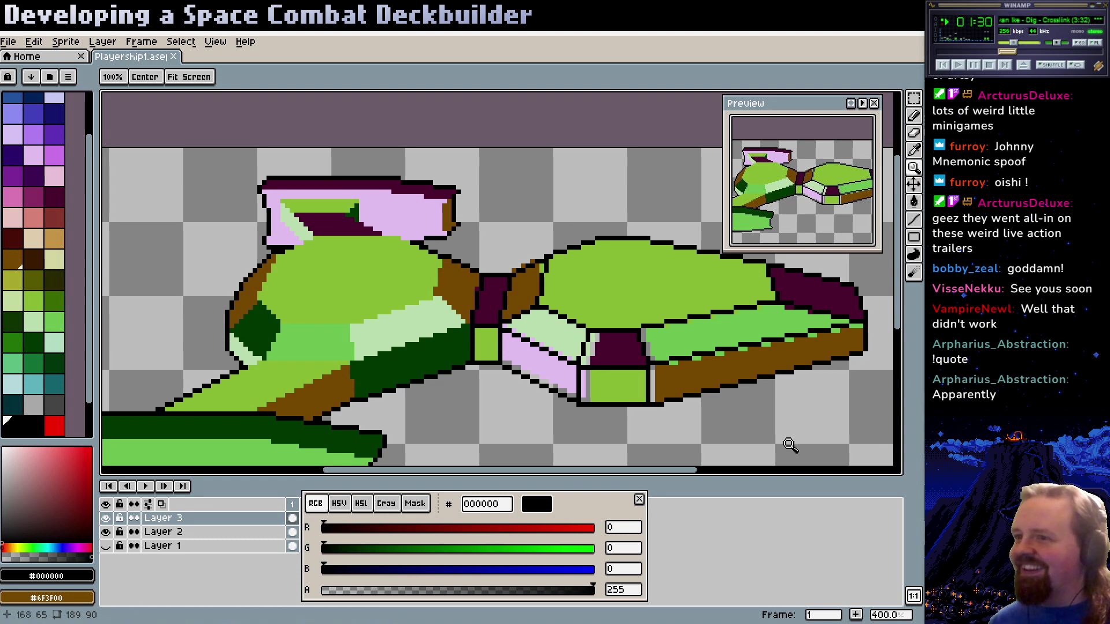
pyautogui.moveTo(541, 362); pyautogui.dragTo(567, 385)
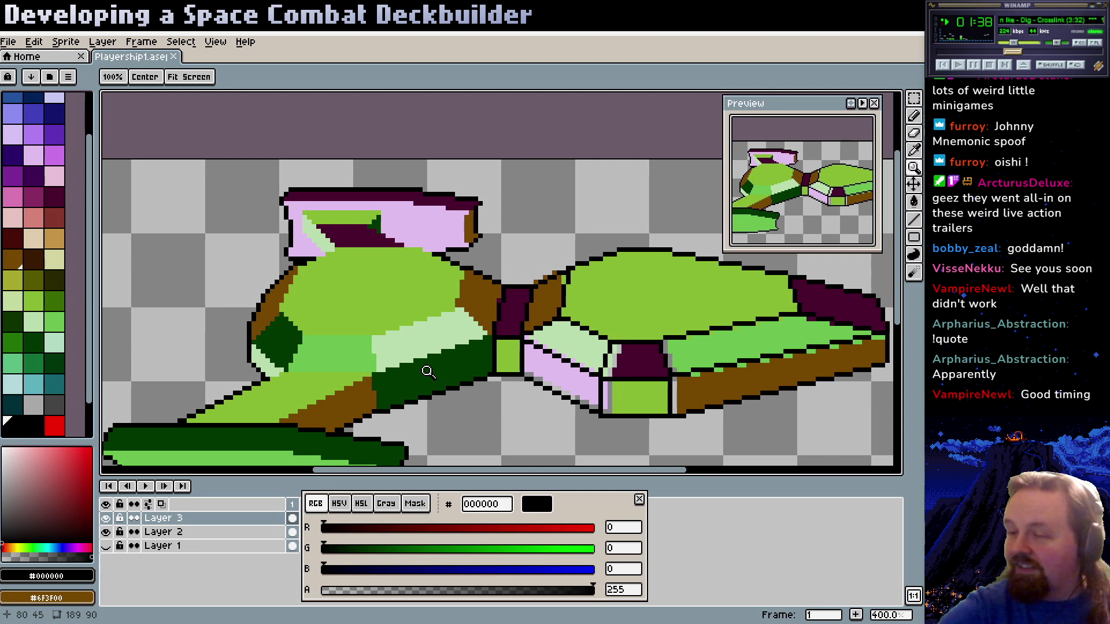
# Draw black lines along the inner edge of the left hull's brown strip and the outer edges of the small dark green panel
pyautogui.click(469, 363)
pyautogui.click(498, 386)
pyautogui.press('b')
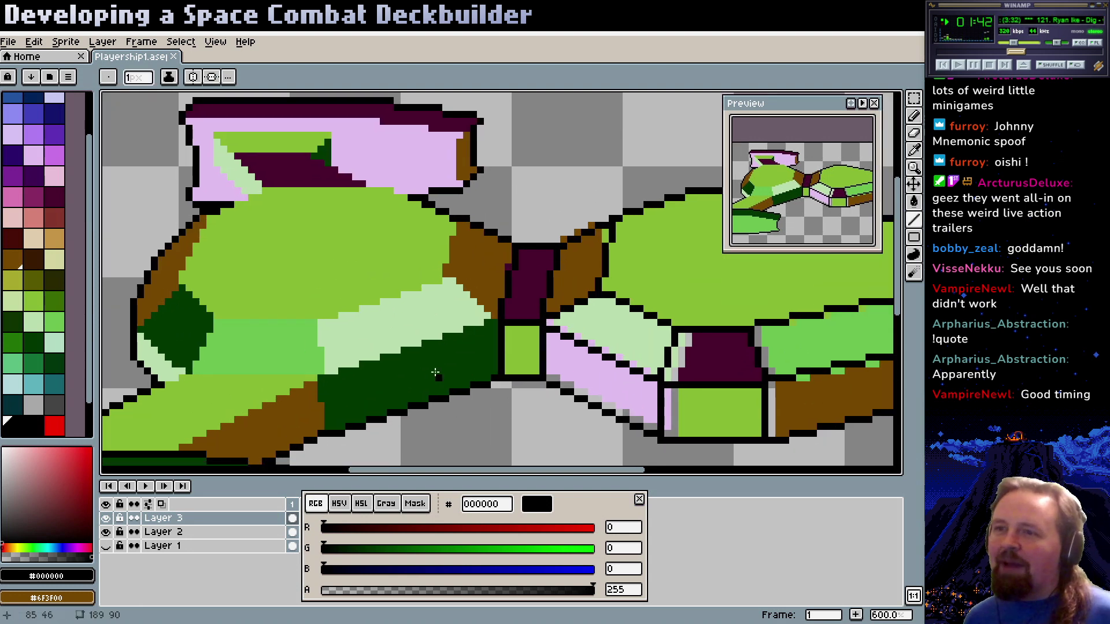
pyautogui.scroll(3, 474, 347)
pyautogui.hscroll(-2, 457, 315)
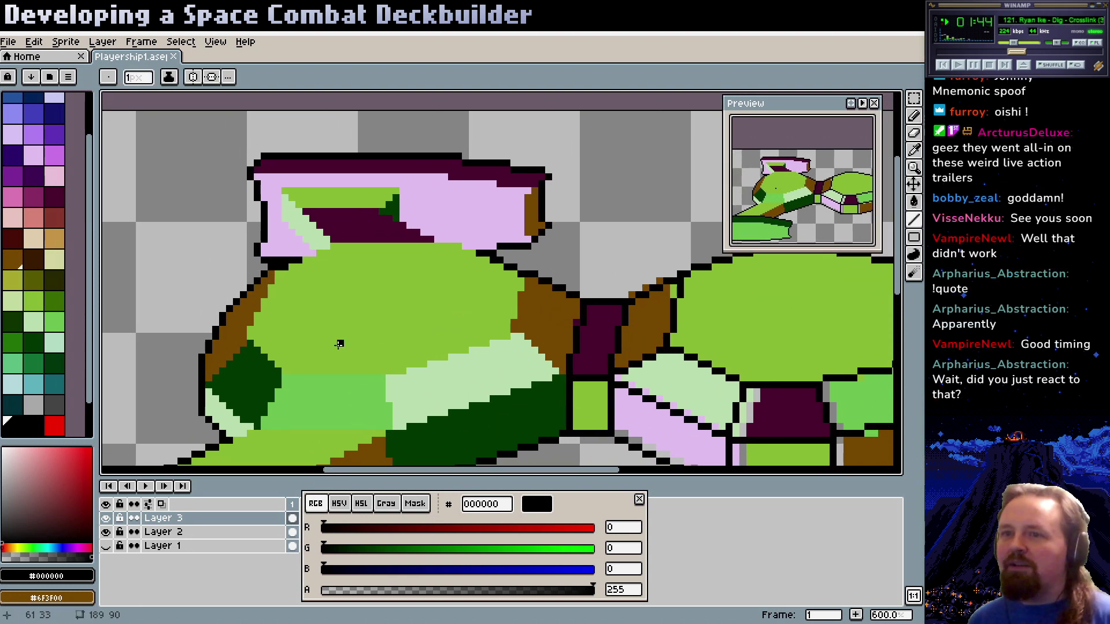
pyautogui.hscroll(-4, 364, 309)
pyautogui.scroll(-1, 354, 313)
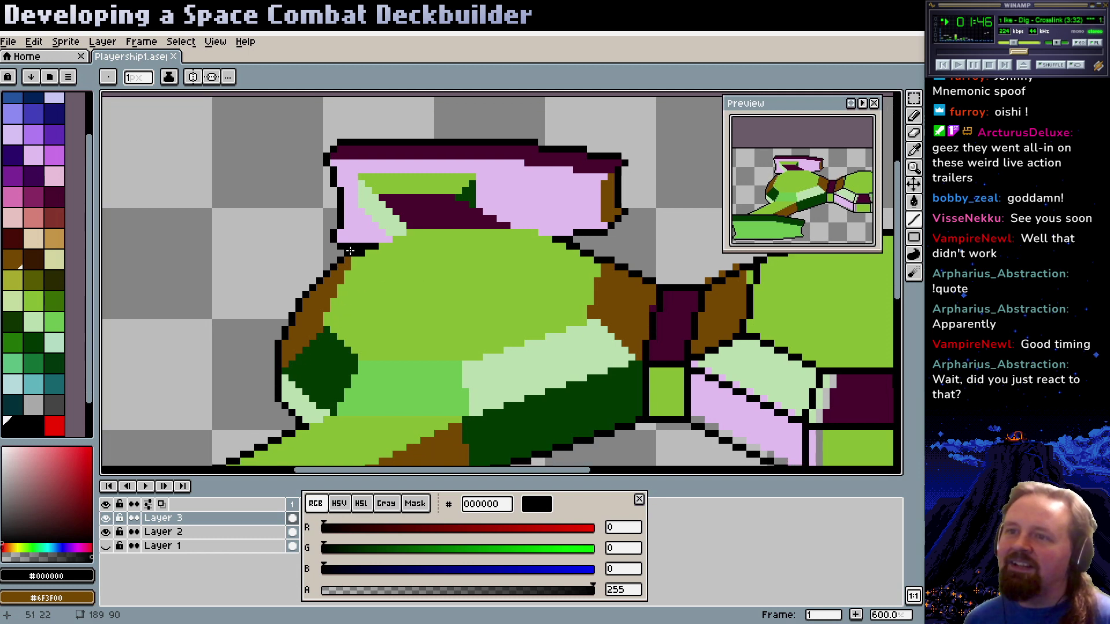
pyautogui.moveTo(353, 258); pyautogui.dragTo(326, 319)
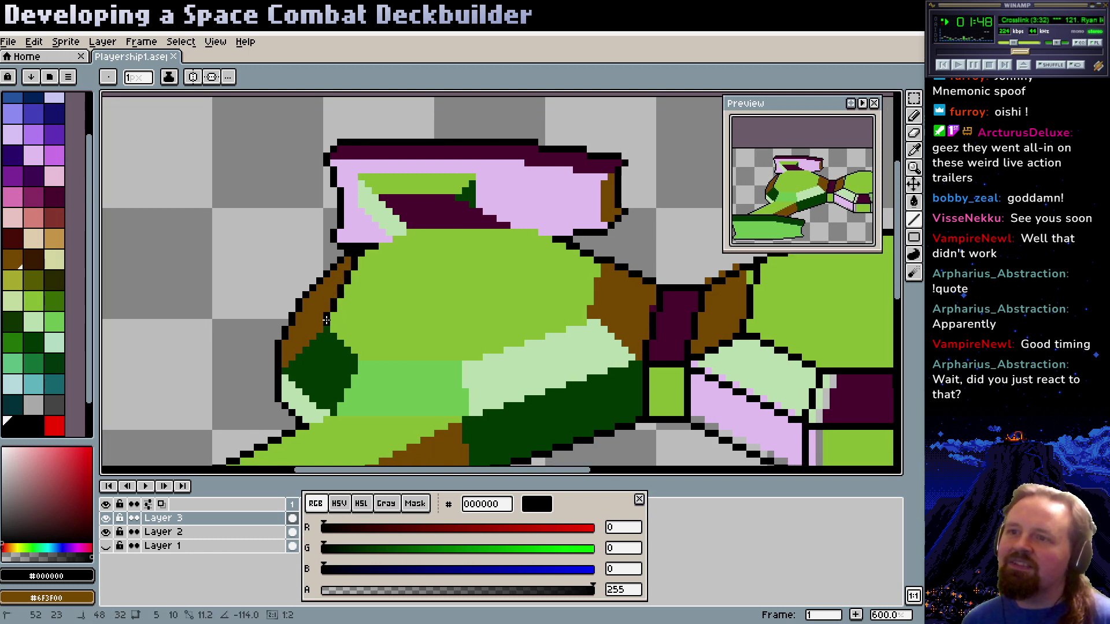
pyautogui.scroll(-1, 376, 326)
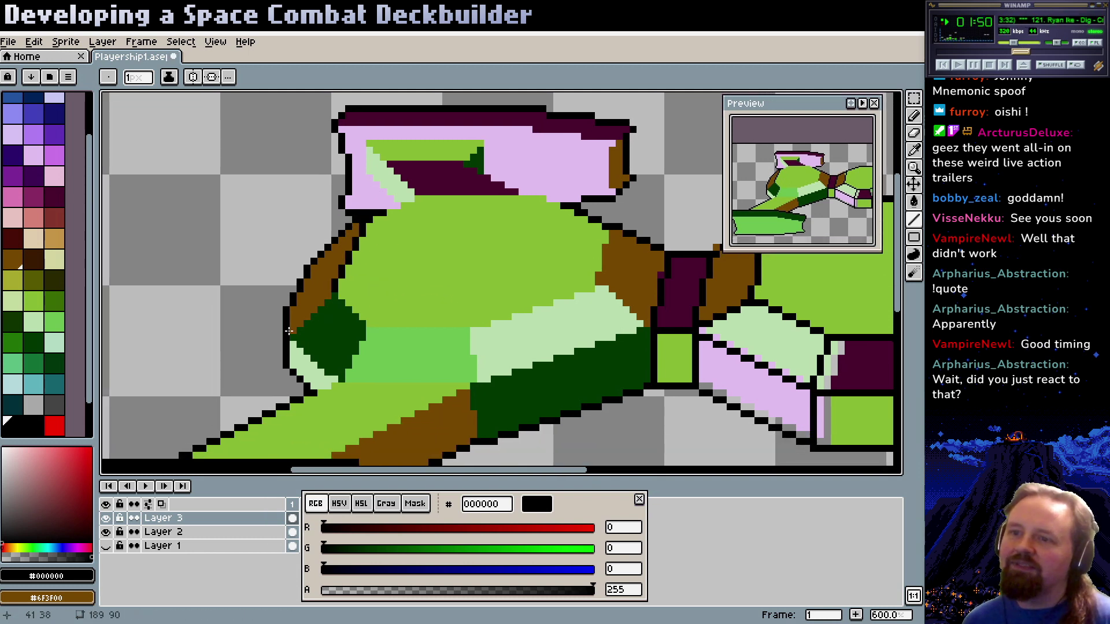
pyautogui.moveTo(295, 343)
pyautogui.mouseDown()
pyautogui.moveTo(280, 311)
pyautogui.moveTo(306, 343)
pyautogui.mouseUp()
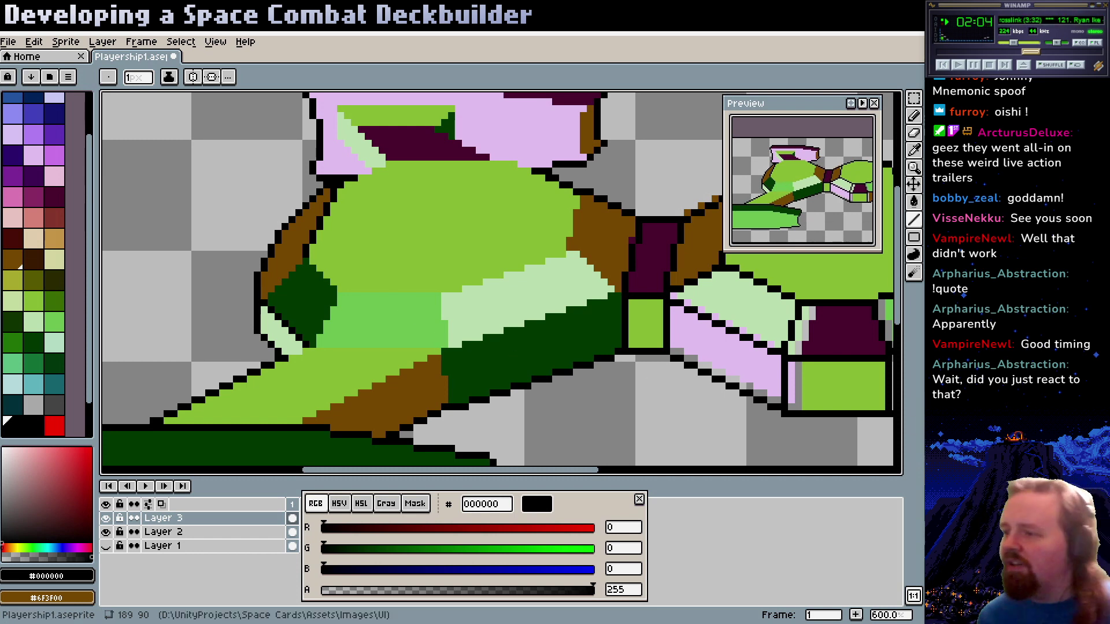
pyautogui.moveTo(413, 277); pyautogui.dragTo(443, 311)
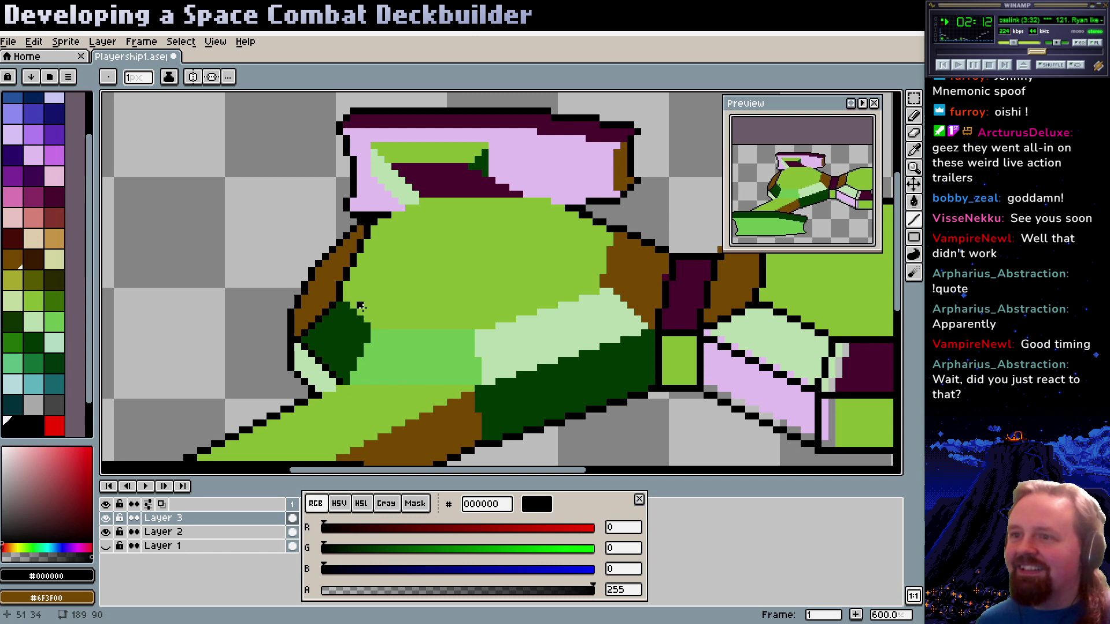
# Erase the black line between the brown strip and the light green top panel, and redraw it as a straighter diagonal
pyautogui.moveTo(345, 300); pyautogui.dragTo(339, 337)
pyautogui.keyDown('alt'); pyautogui.click(347, 298); pyautogui.keyUp('alt')
pyautogui.moveTo(347, 298)
pyautogui.mouseDown()
pyautogui.moveTo(335, 318)
pyautogui.moveTo(341, 311)
pyautogui.mouseUp()
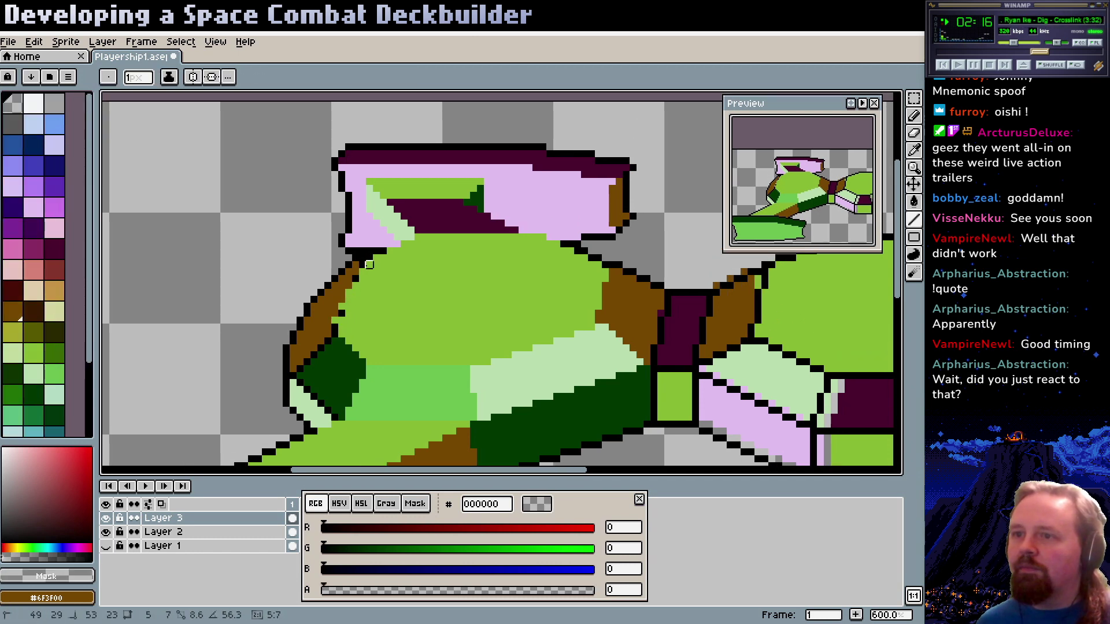
pyautogui.keyDown('alt'); pyautogui.click(334, 327); pyautogui.keyUp('alt')
pyautogui.moveTo(335, 324); pyautogui.dragTo(364, 263)
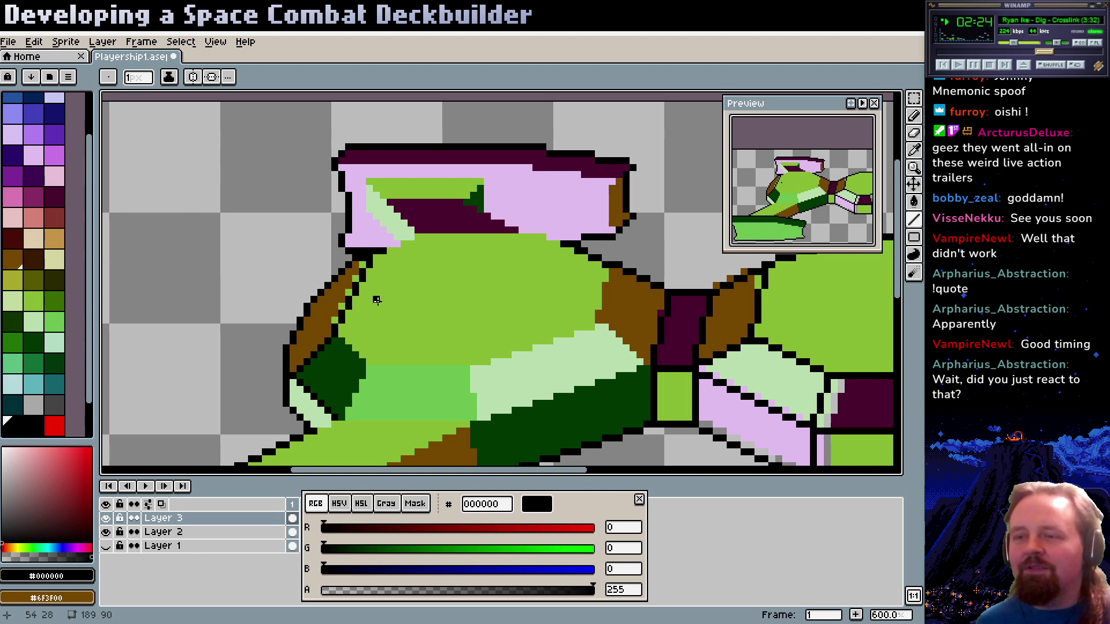
# Outline the inner edges of the small dark green panel in black, closing its diamond shape
pyautogui.scroll(-2, 358, 315)
pyautogui.hscroll(2, 359, 315)
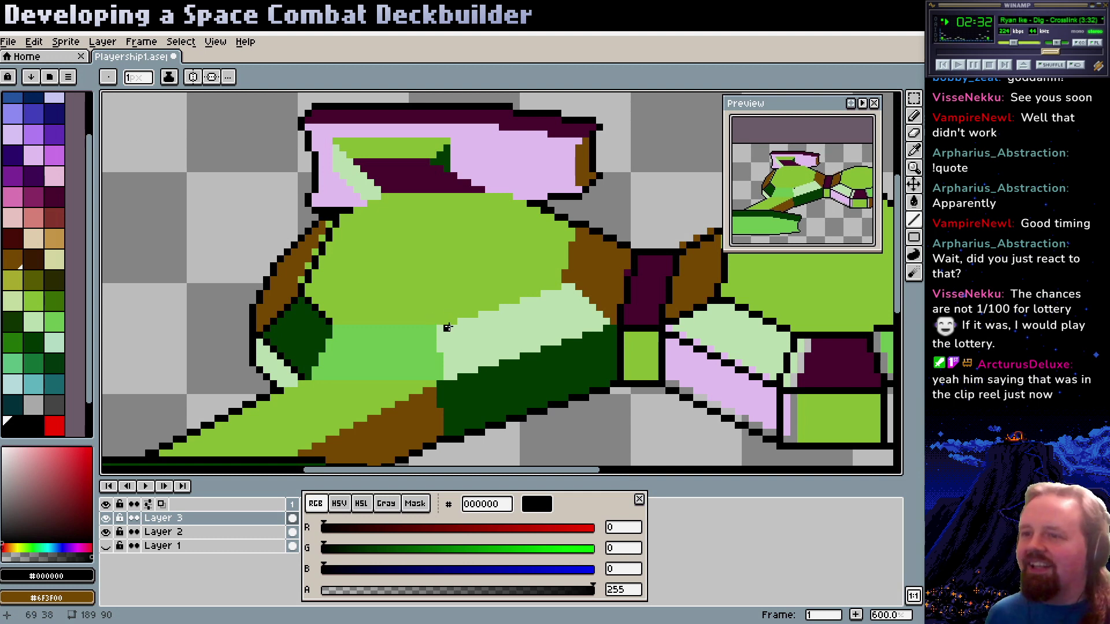
pyautogui.hscroll(-2, 447, 328)
pyautogui.moveTo(341, 382)
pyautogui.mouseDown()
pyautogui.moveTo(361, 332)
pyautogui.moveTo(348, 313)
pyautogui.mouseUp()
pyautogui.hotkey('ctrl', 'z')
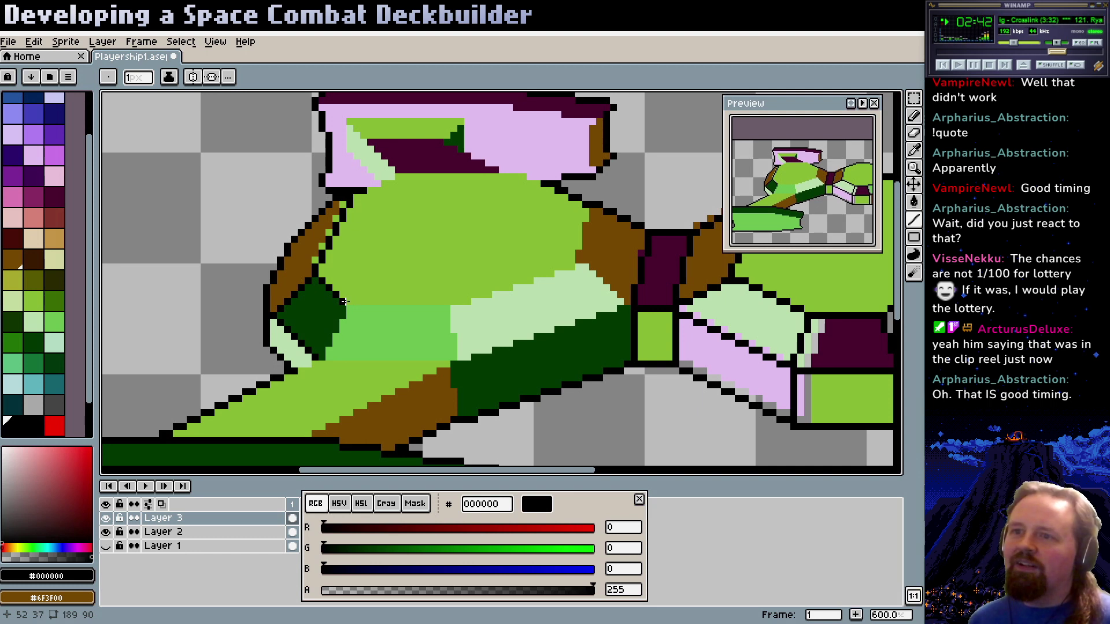
pyautogui.moveTo(344, 301); pyautogui.dragTo(320, 355)
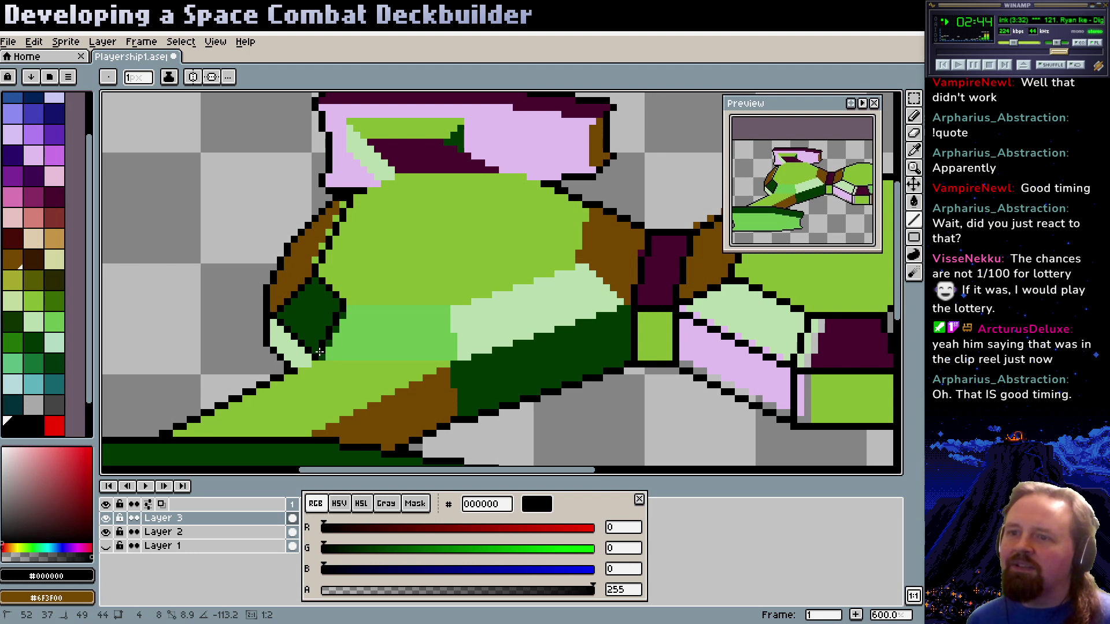
pyautogui.moveTo(428, 325); pyautogui.dragTo(404, 310)
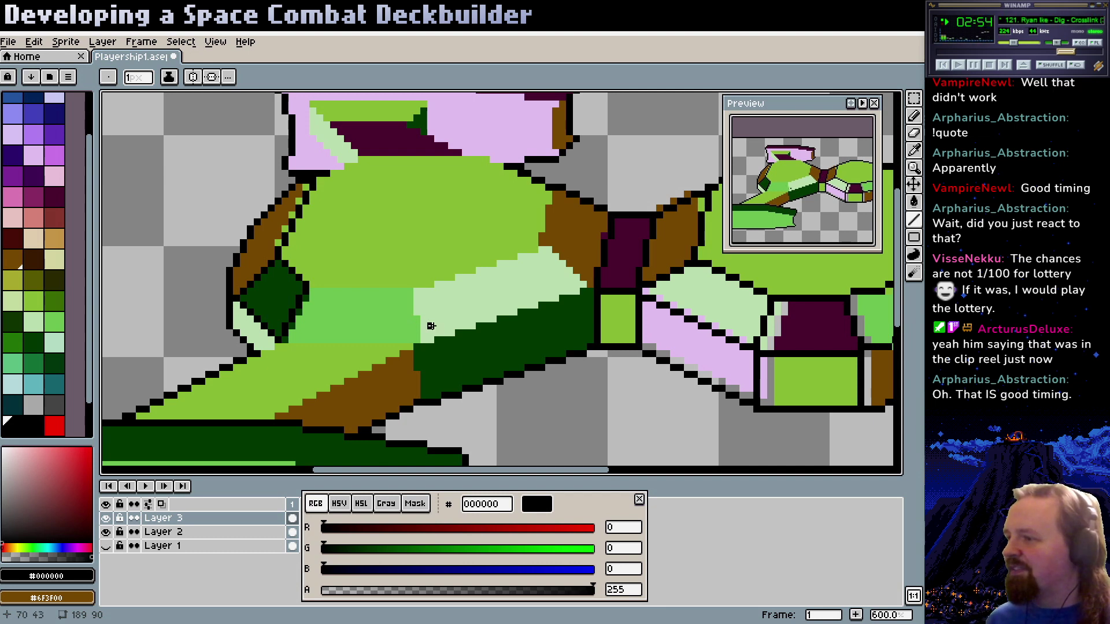
# Draw a horizontal black line along the lower edge of the medium green side panel, above the lower wing strut
pyautogui.click(381, 319)
pyautogui.moveTo(367, 324); pyautogui.dragTo(459, 296)
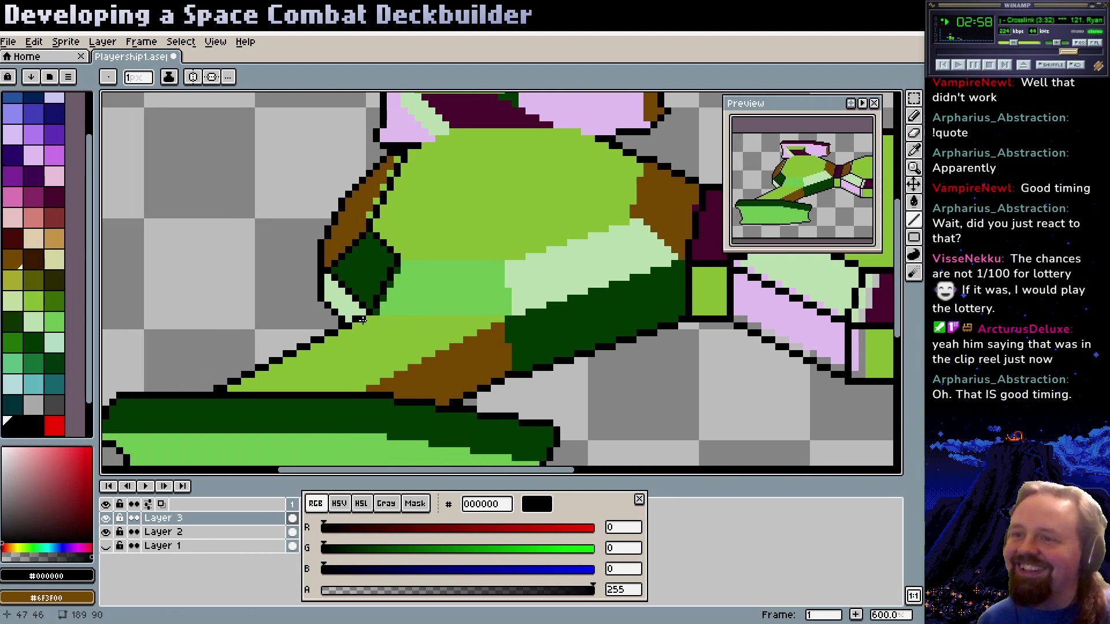
pyautogui.moveTo(368, 317); pyautogui.dragTo(502, 319)
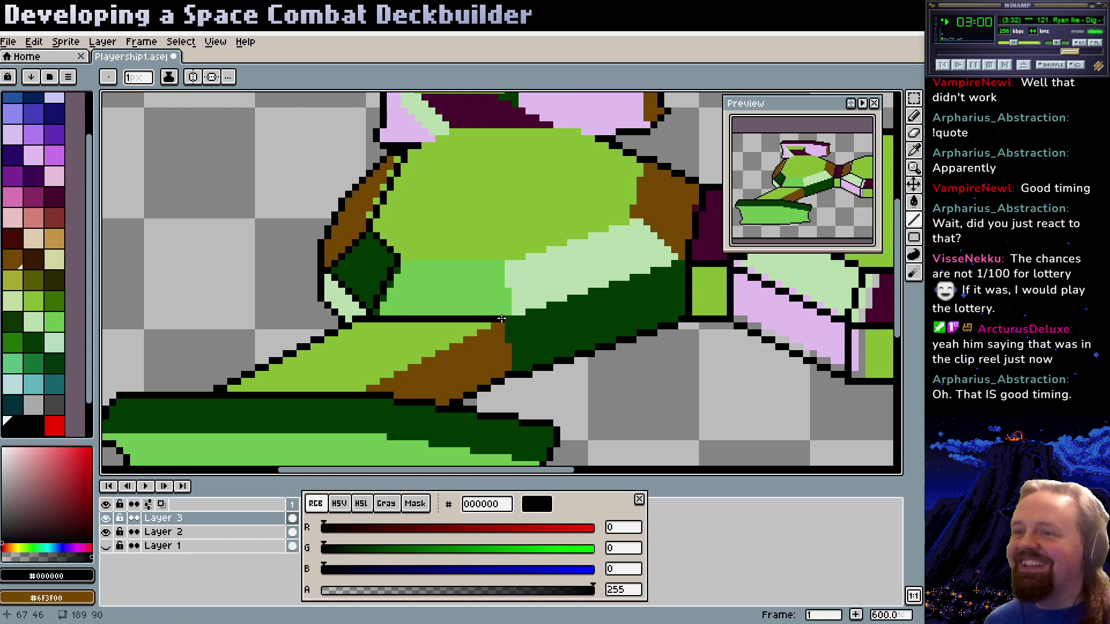
pyautogui.moveTo(413, 323)
pyautogui.mouseDown()
pyautogui.moveTo(432, 347)
pyautogui.moveTo(445, 285)
pyautogui.moveTo(427, 289)
pyautogui.mouseUp()
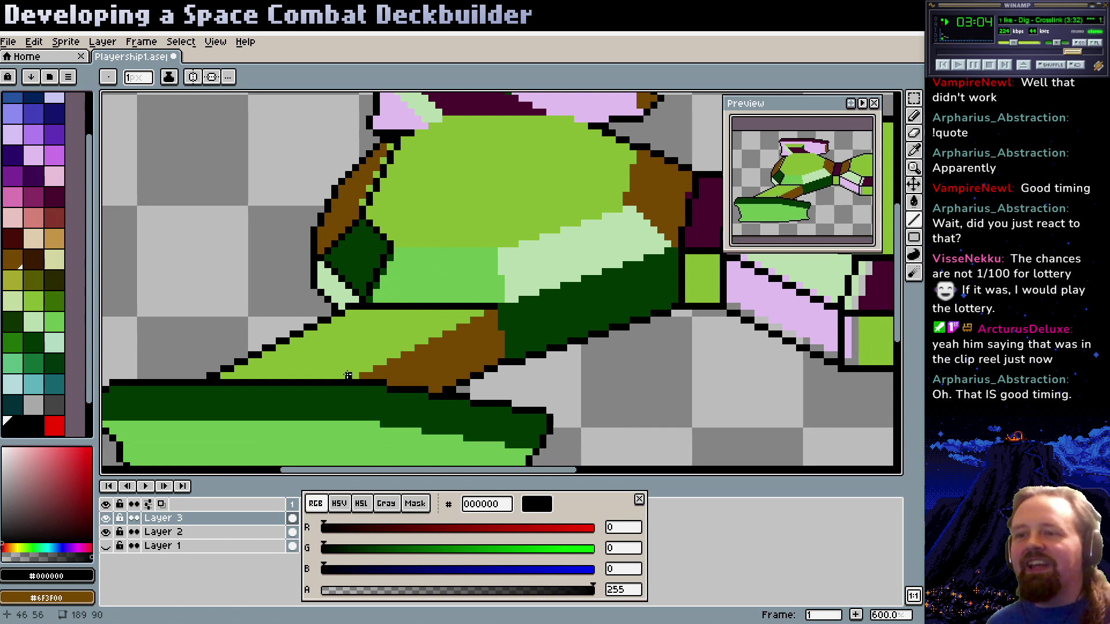
# Outline the strut's brown panel with a diagonal line on its upper edge and a vertical line against the dark green panel
pyautogui.moveTo(347, 376); pyautogui.dragTo(497, 311)
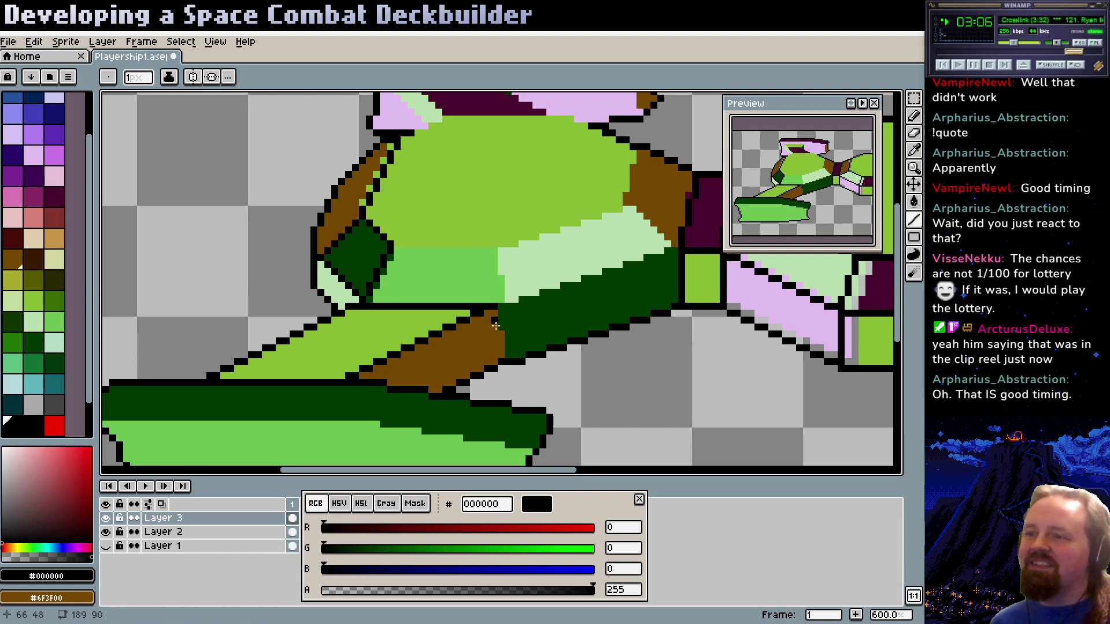
pyautogui.moveTo(520, 364); pyautogui.dragTo(491, 384)
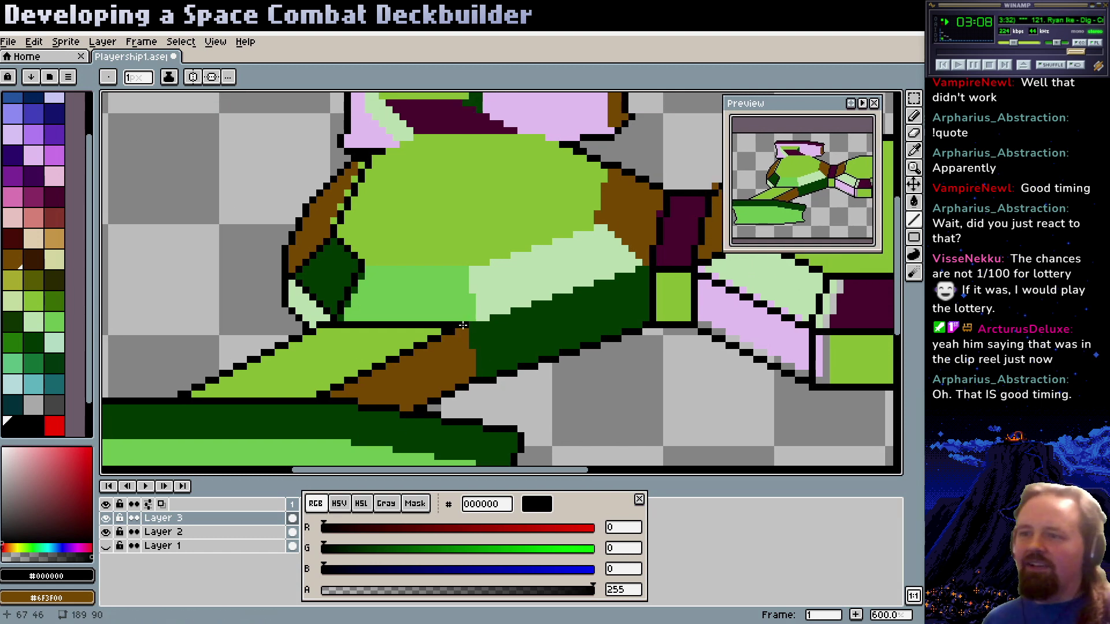
pyautogui.moveTo(463, 325)
pyautogui.mouseDown()
pyautogui.moveTo(444, 309)
pyautogui.moveTo(445, 362)
pyautogui.mouseUp()
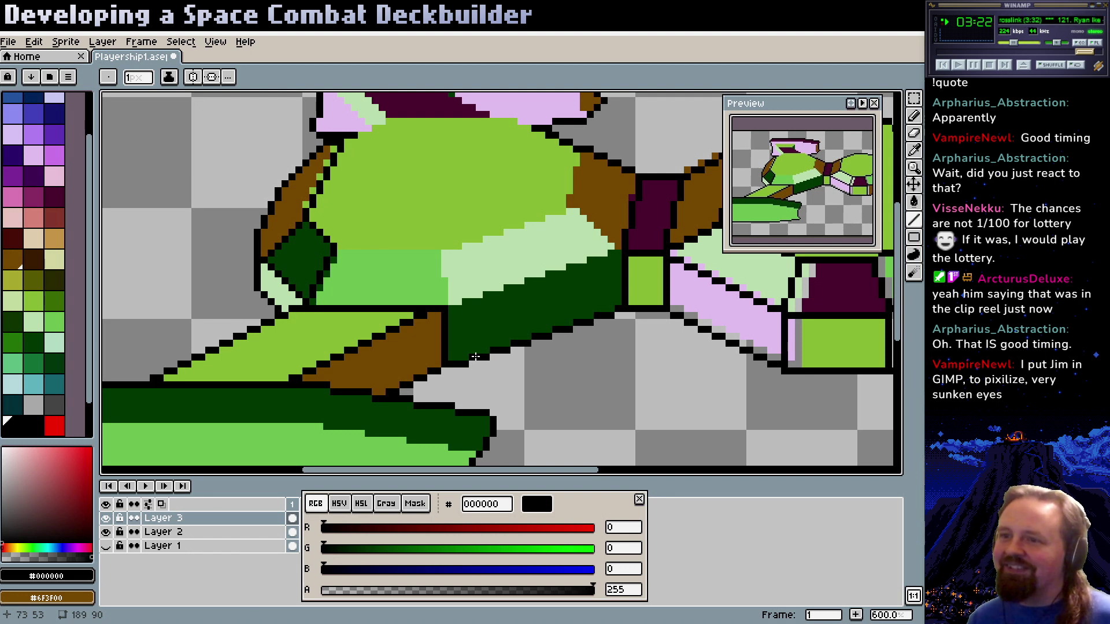
pyautogui.moveTo(475, 356); pyautogui.dragTo(374, 391)
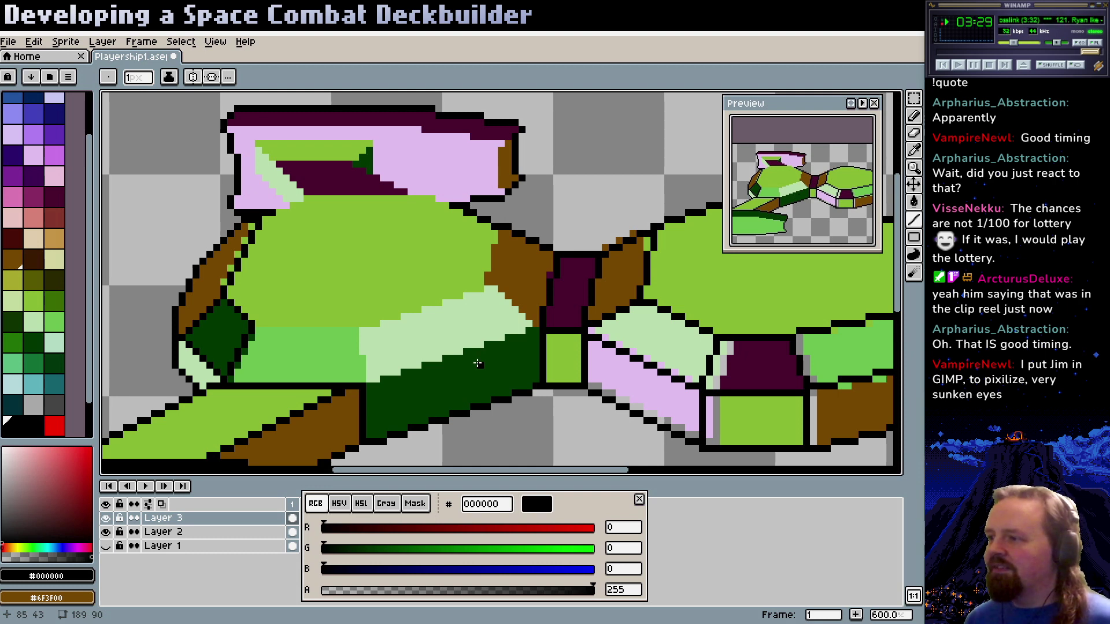
# Draw black lines along the top edge of the medium green side panel and its border with the pale green panel
pyautogui.scroll(-1, 456, 370)
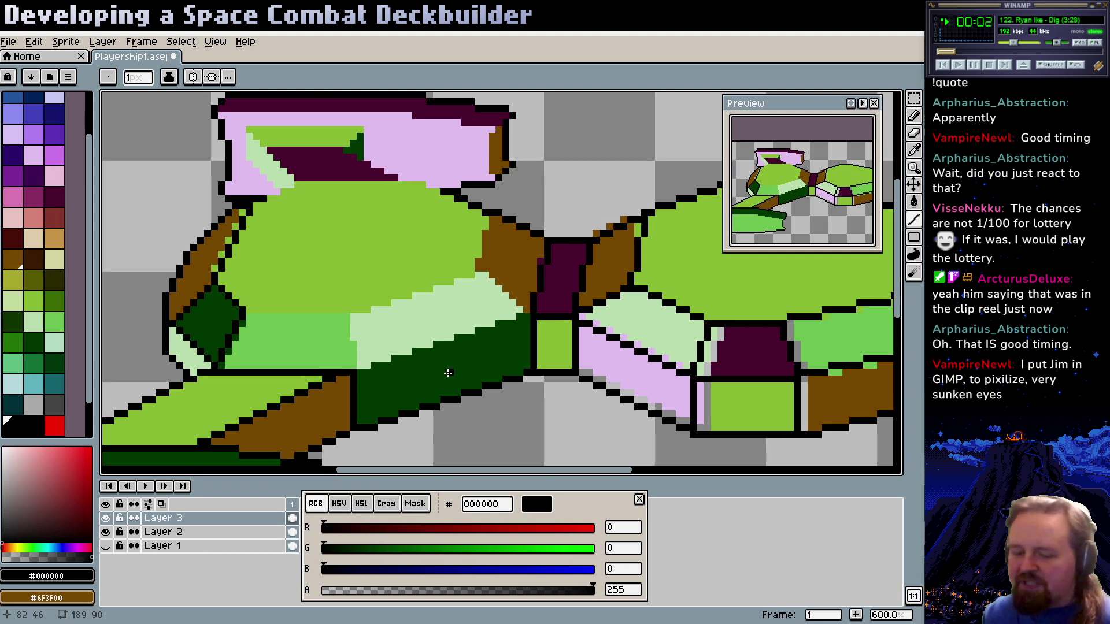
pyautogui.scroll(1, 405, 393)
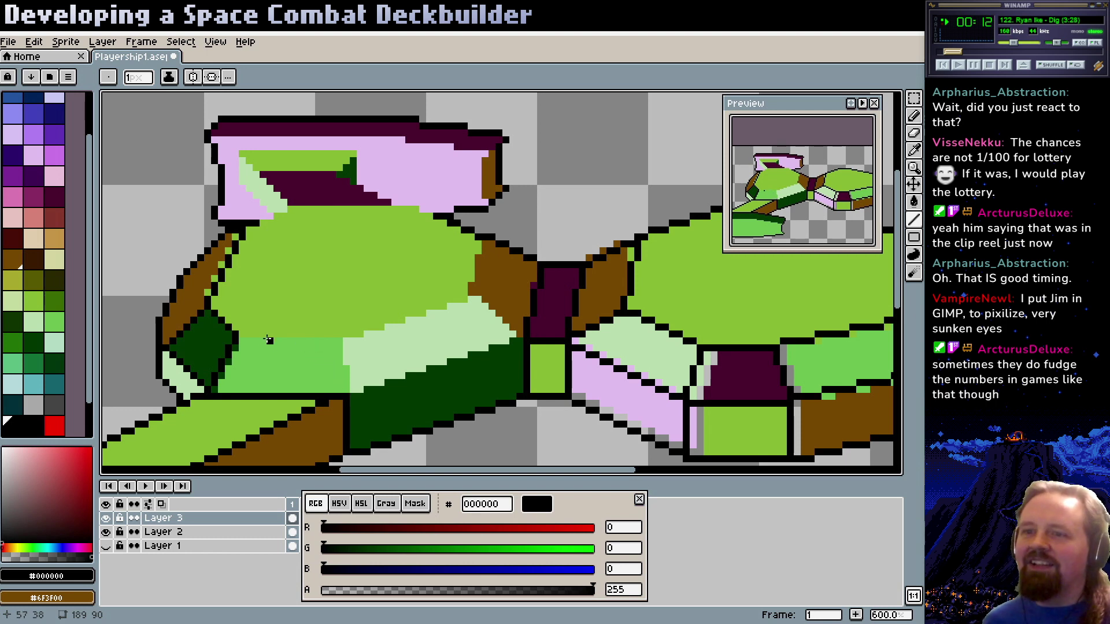
pyautogui.moveTo(240, 340); pyautogui.dragTo(341, 340)
pyautogui.scroll(-2, 341, 340)
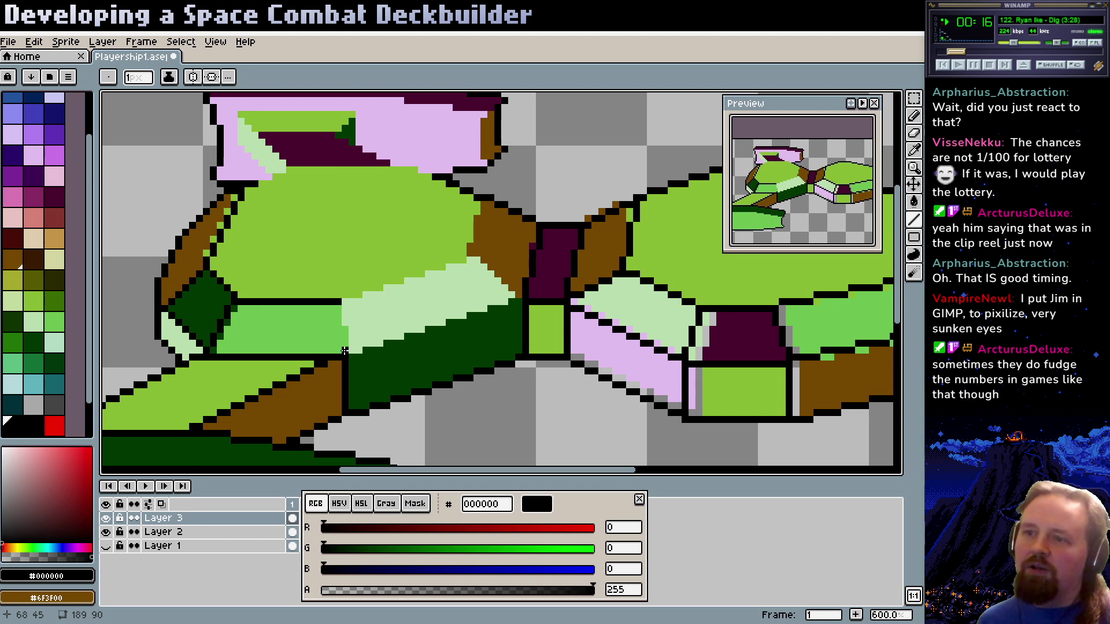
pyautogui.moveTo(346, 349); pyautogui.dragTo(346, 301)
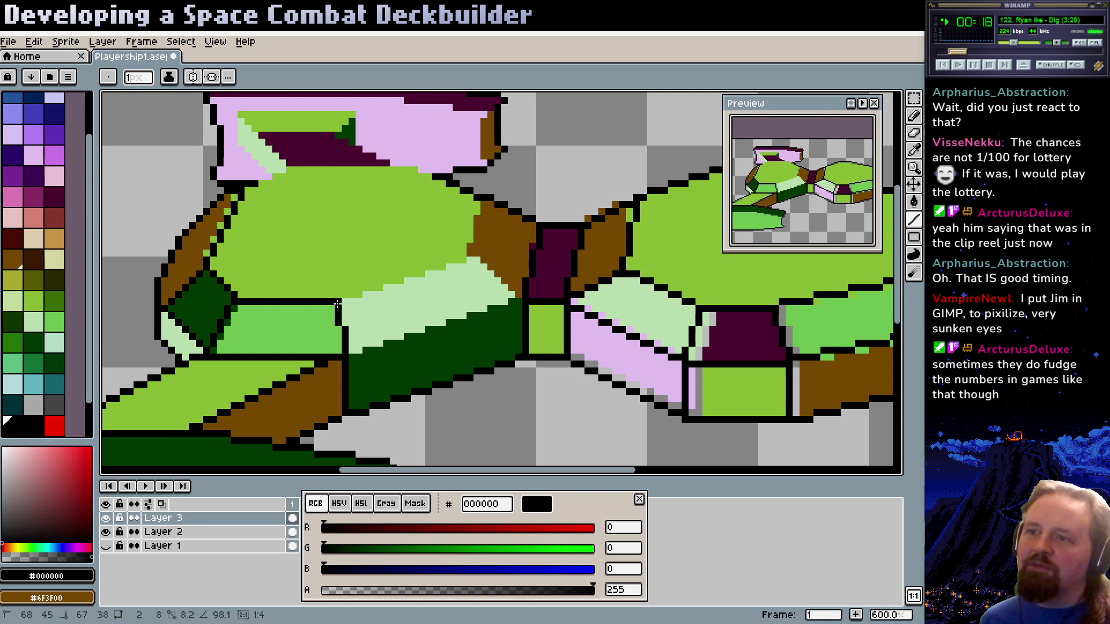
# Hide Layer 2 to examine the line work alone, and show the layer again
pyautogui.scroll(1, 398, 330)
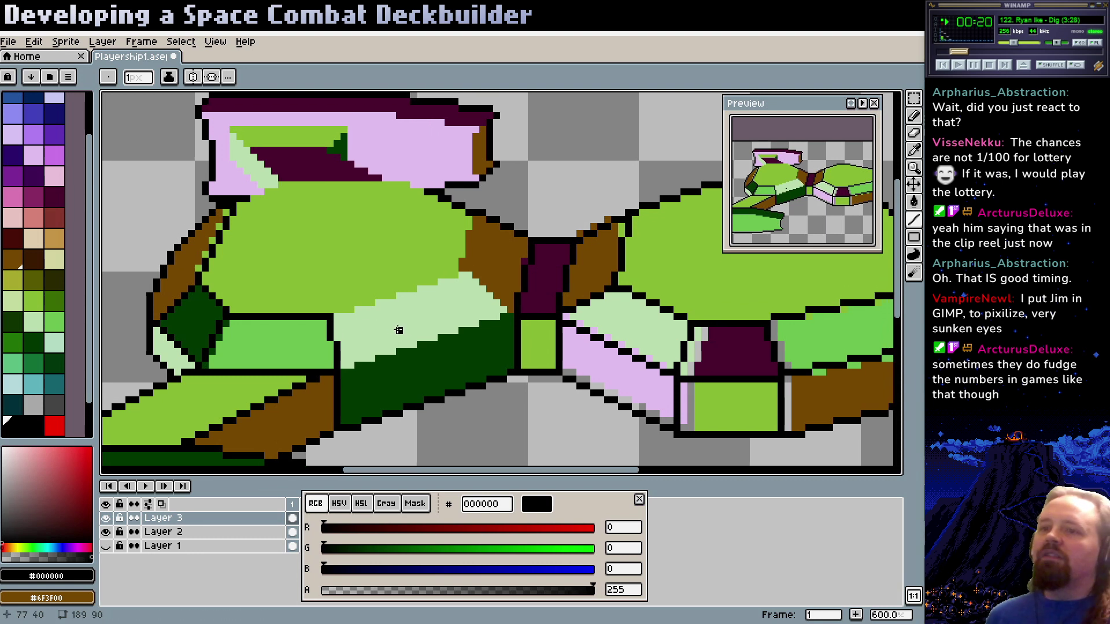
pyautogui.scroll(3, 322, 338)
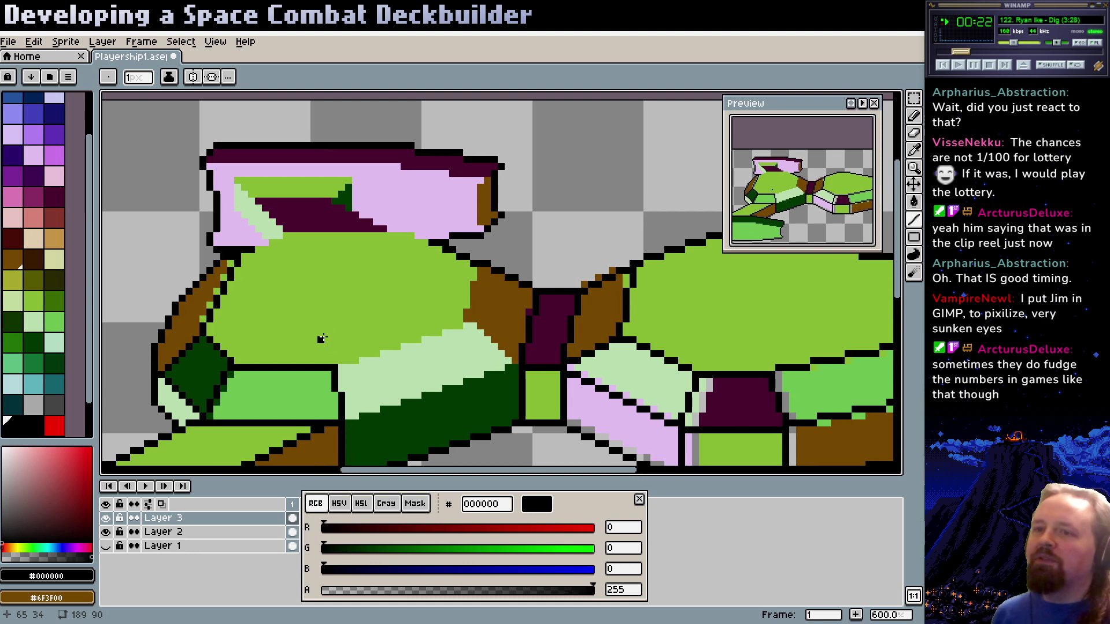
pyautogui.click(106, 532)
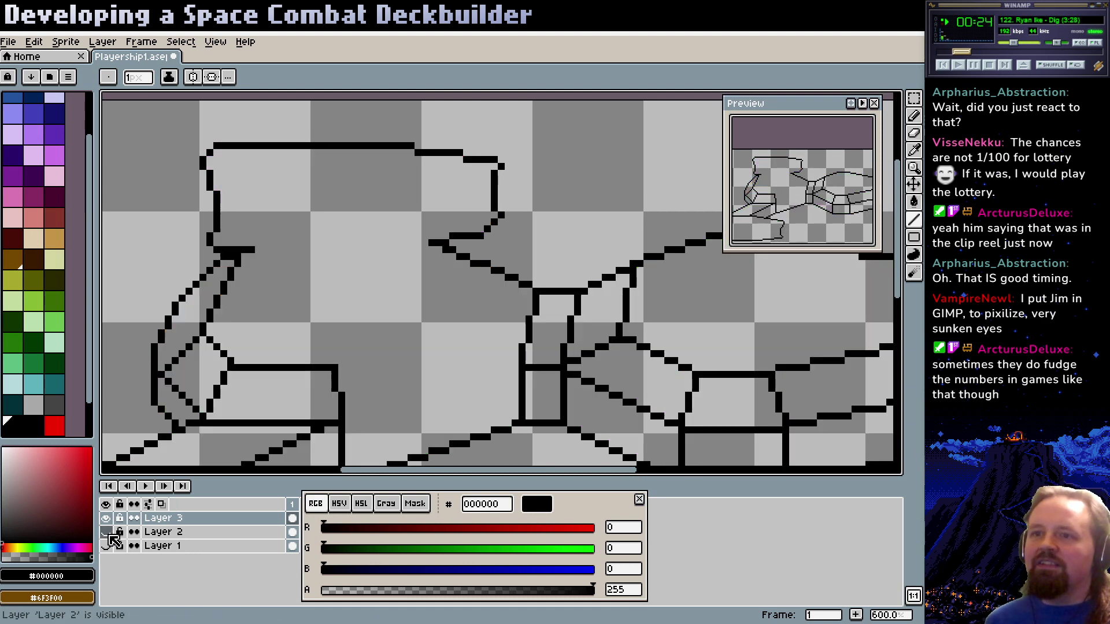
pyautogui.scroll(3, 293, 367)
pyautogui.click(106, 532)
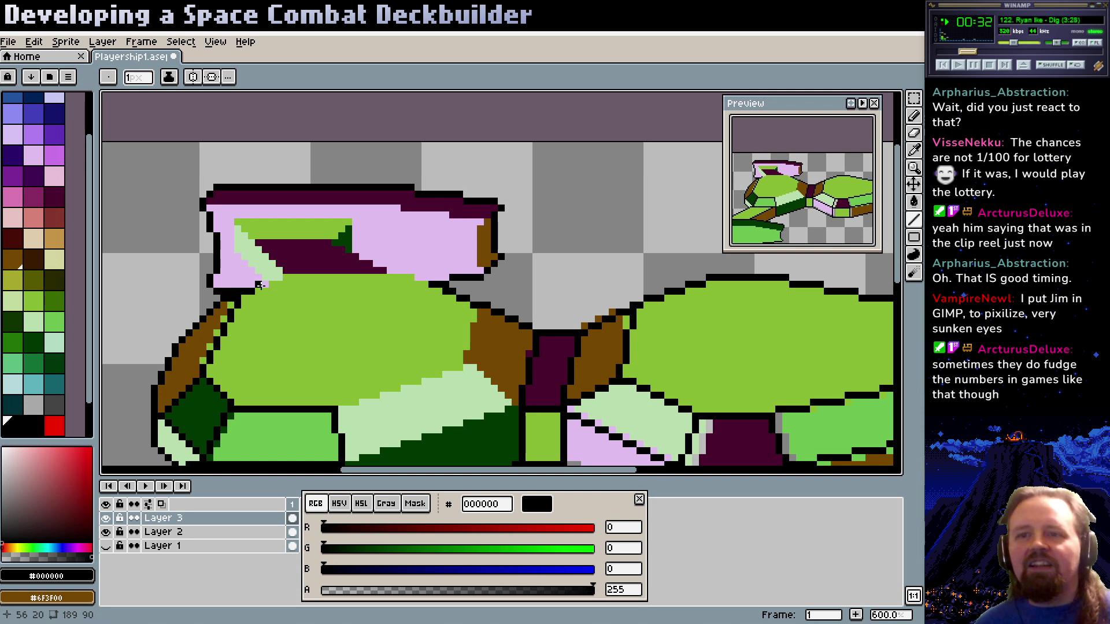
# Try to extend the black line from beneath the pink fin along the light green top panel's upper edge
pyautogui.moveTo(281, 312)
pyautogui.mouseDown()
pyautogui.moveTo(282, 338)
pyautogui.moveTo(265, 308)
pyautogui.moveTo(279, 301)
pyautogui.mouseUp()
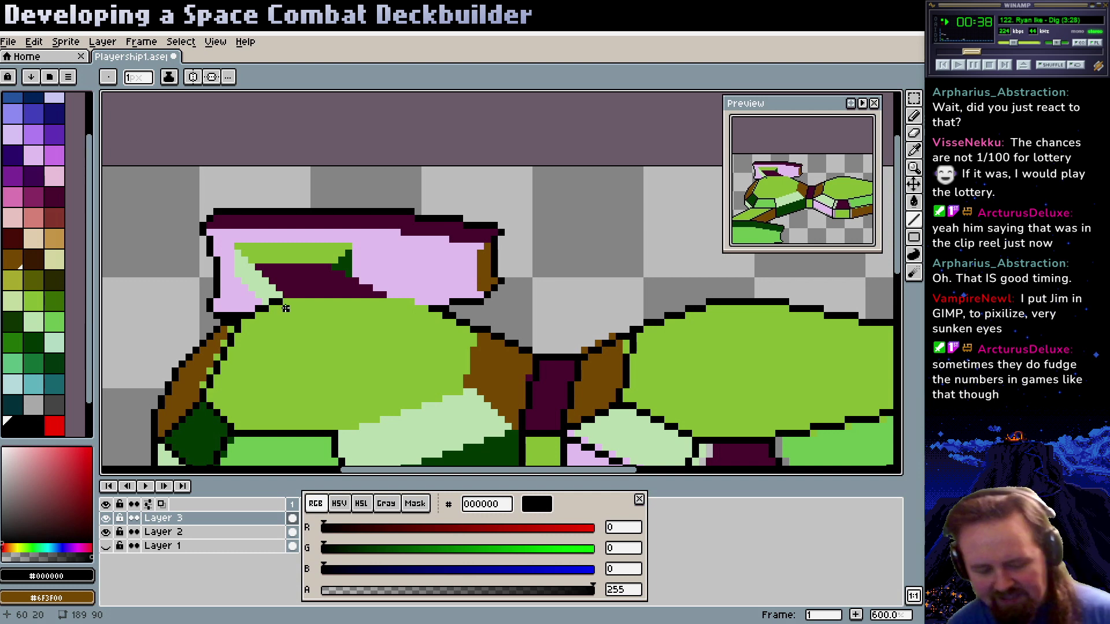
pyautogui.moveTo(295, 344); pyautogui.dragTo(287, 361)
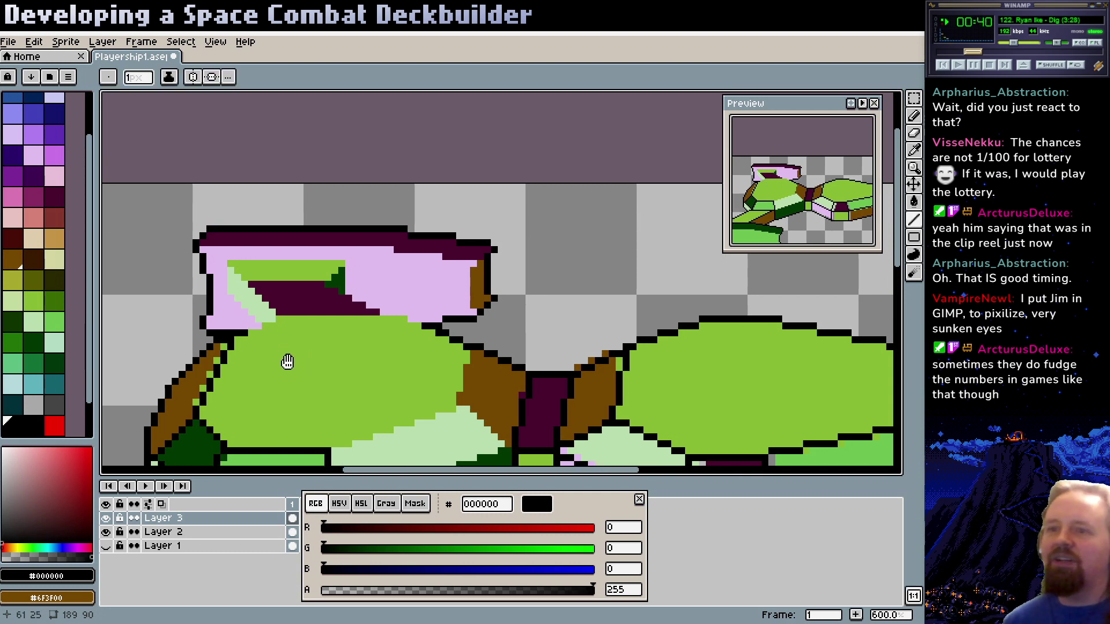
pyautogui.hscroll(-3, 287, 362)
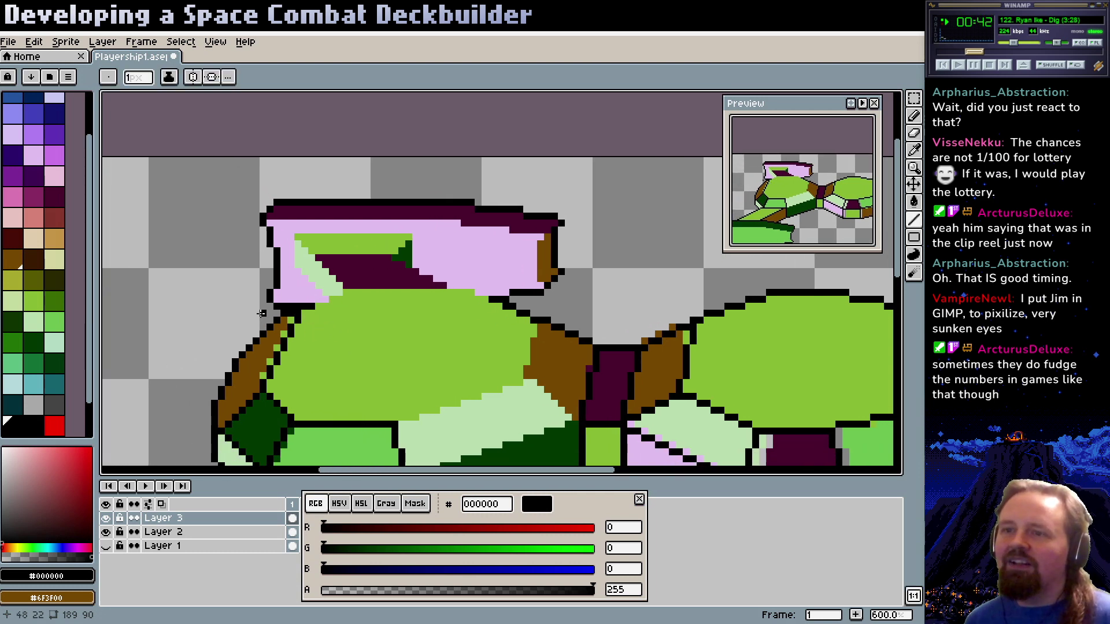
# Clean up the clumped pixels at the pink fin's lower left corner by erasing extras and redrawing its bottom edge in black
pyautogui.press('z')
pyautogui.click(257, 321)
pyautogui.click(254, 326)
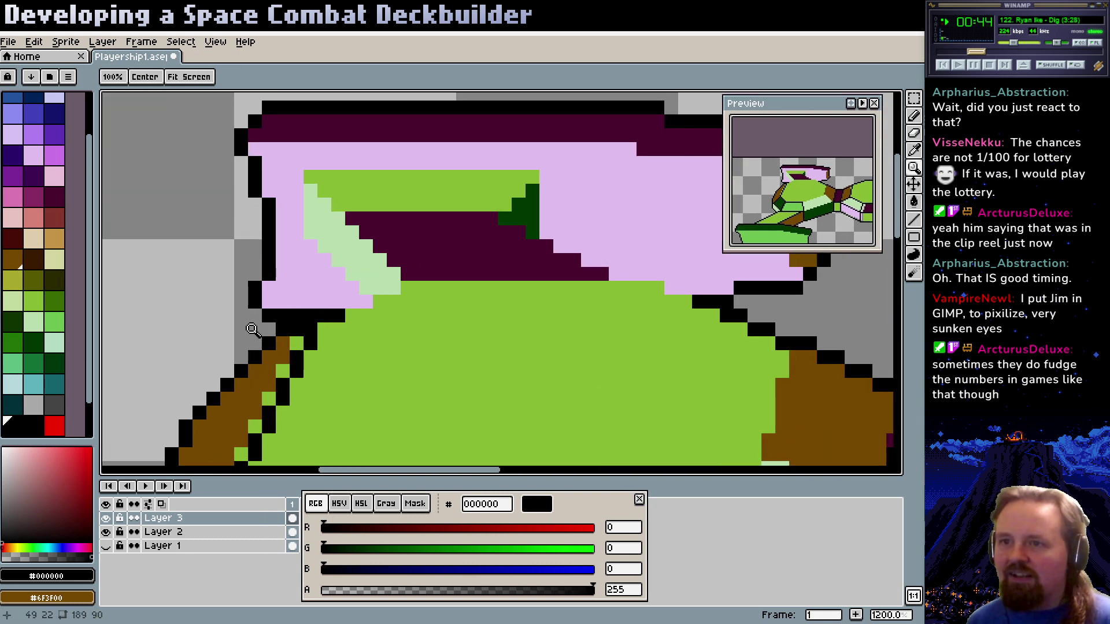
pyautogui.press('b')
pyautogui.keyDown('alt'); pyautogui.click(249, 329); pyautogui.keyUp('alt')
pyautogui.moveTo(268, 316)
pyautogui.mouseDown()
pyautogui.moveTo(310, 315)
pyautogui.moveTo(271, 302)
pyautogui.moveTo(317, 299)
pyautogui.mouseUp()
pyautogui.keyDown('alt'); pyautogui.click(255, 301); pyautogui.keyUp('alt')
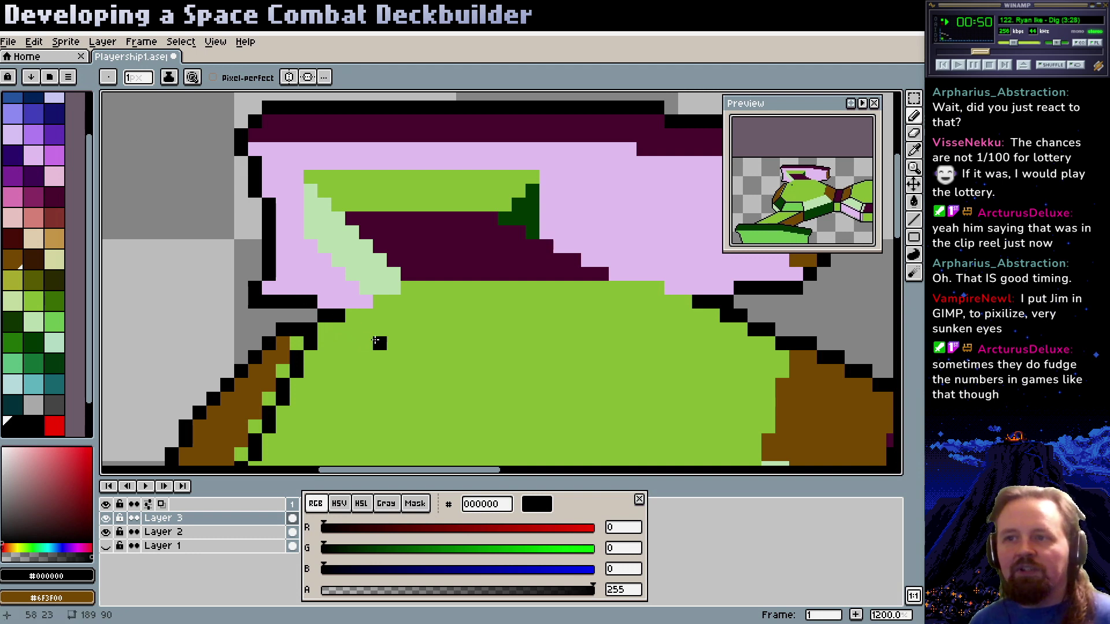
# Extend the black line beneath the pink fin to the pale green strip, and outline the light green top panel's border with the pale green panel
pyautogui.moveTo(324, 299)
pyautogui.mouseDown()
pyautogui.moveTo(365, 302)
pyautogui.moveTo(378, 330)
pyautogui.moveTo(366, 348)
pyautogui.mouseUp()
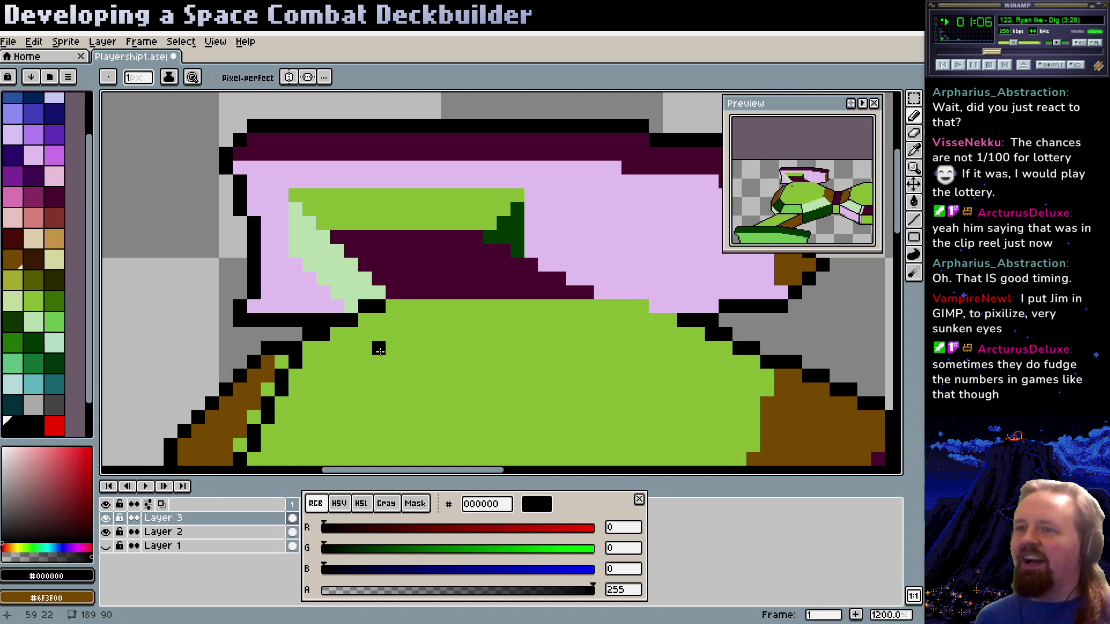
pyautogui.moveTo(434, 389); pyautogui.dragTo(324, 274)
pyautogui.press('alt')
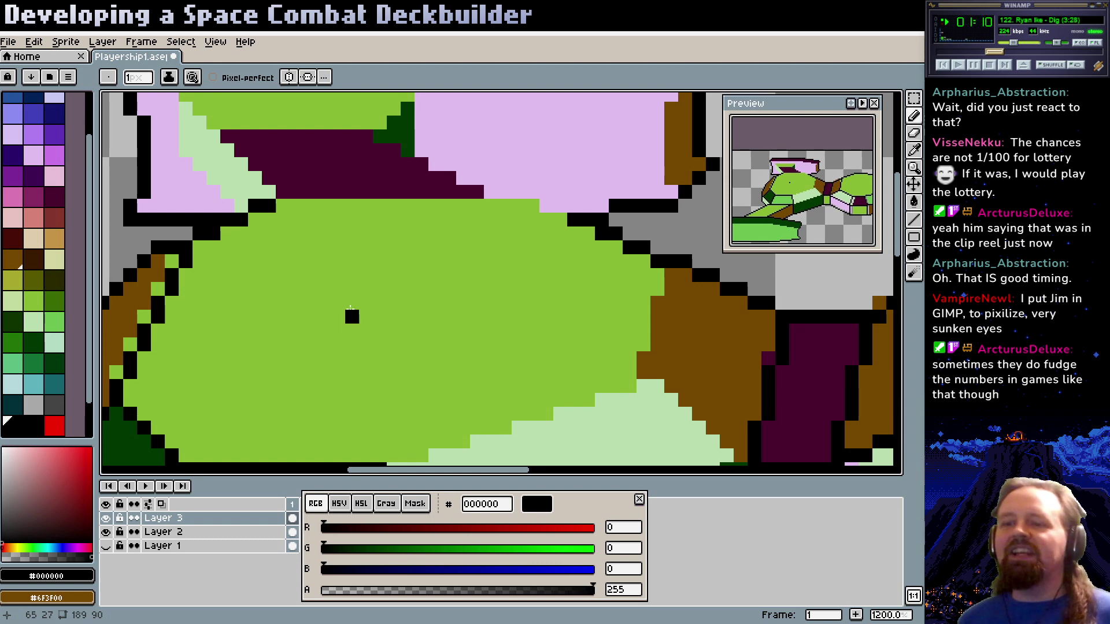
pyautogui.scroll(-2, 351, 312)
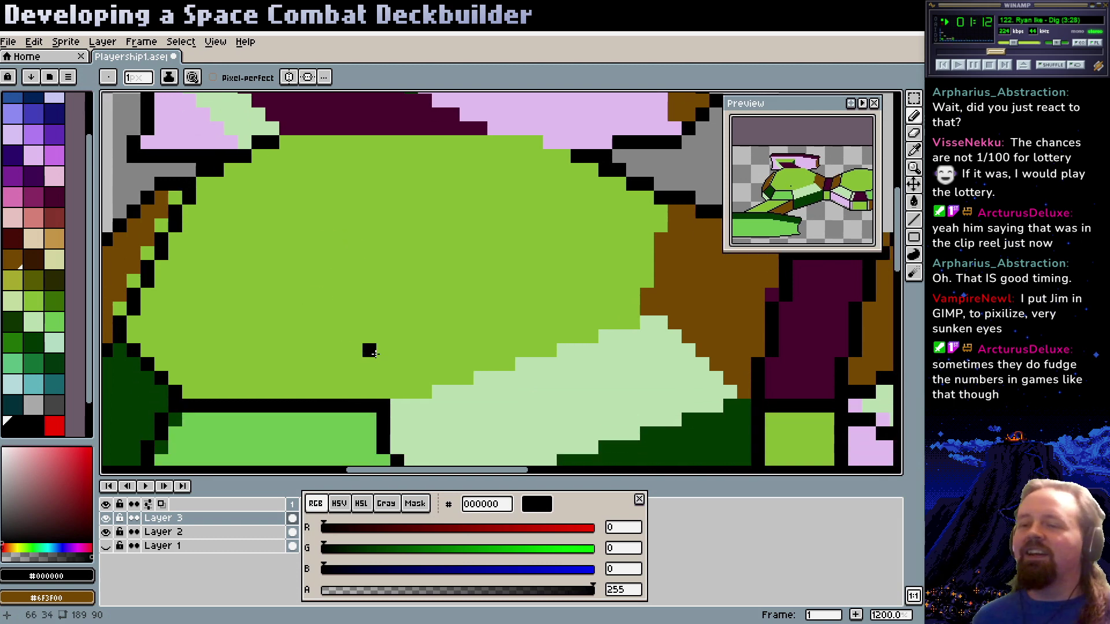
pyautogui.moveTo(397, 378)
pyautogui.mouseDown()
pyautogui.moveTo(349, 343)
pyautogui.moveTo(364, 357)
pyautogui.moveTo(415, 347)
pyautogui.moveTo(517, 302)
pyautogui.moveTo(569, 300)
pyautogui.moveTo(572, 289)
pyautogui.moveTo(585, 322)
pyautogui.moveTo(536, 309)
pyautogui.mouseUp()
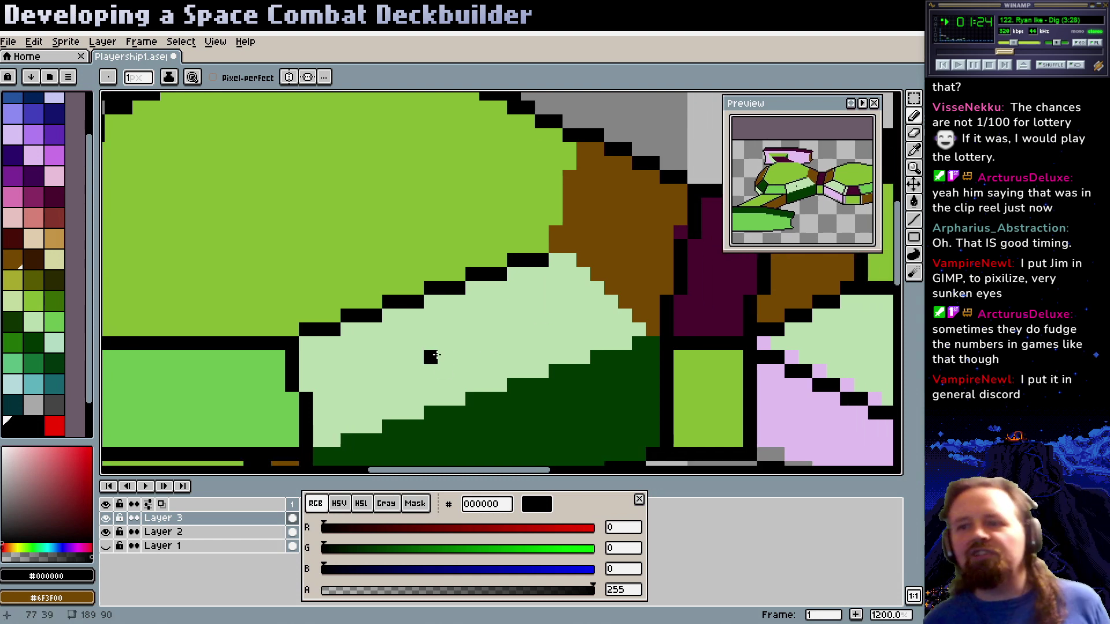
# Draw an evenly stepped black line along the border between the pale green panel and the dark green panel below it
pyautogui.moveTo(428, 354); pyautogui.dragTo(411, 240)
pyautogui.moveTo(316, 336)
pyautogui.mouseDown()
pyautogui.moveTo(428, 306)
pyautogui.moveTo(401, 327)
pyautogui.mouseUp()
pyautogui.moveTo(412, 317)
pyautogui.mouseDown()
pyautogui.moveTo(504, 289)
pyautogui.moveTo(551, 287)
pyautogui.moveTo(544, 277)
pyautogui.moveTo(572, 277)
pyautogui.moveTo(577, 259)
pyautogui.moveTo(610, 263)
pyautogui.mouseUp()
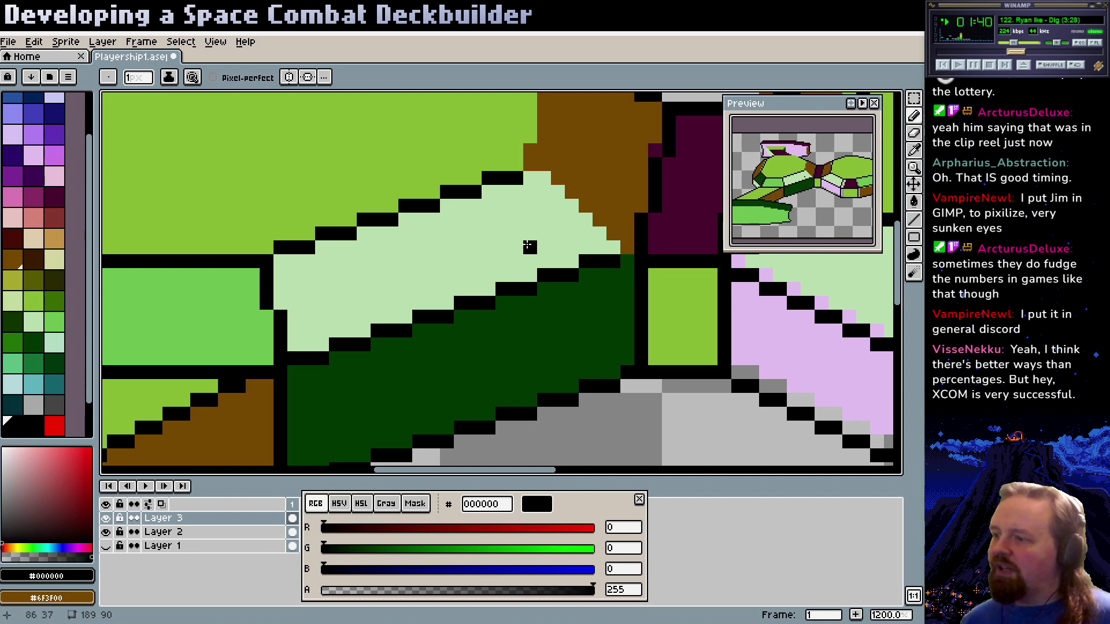
pyautogui.moveTo(524, 235); pyautogui.dragTo(504, 271)
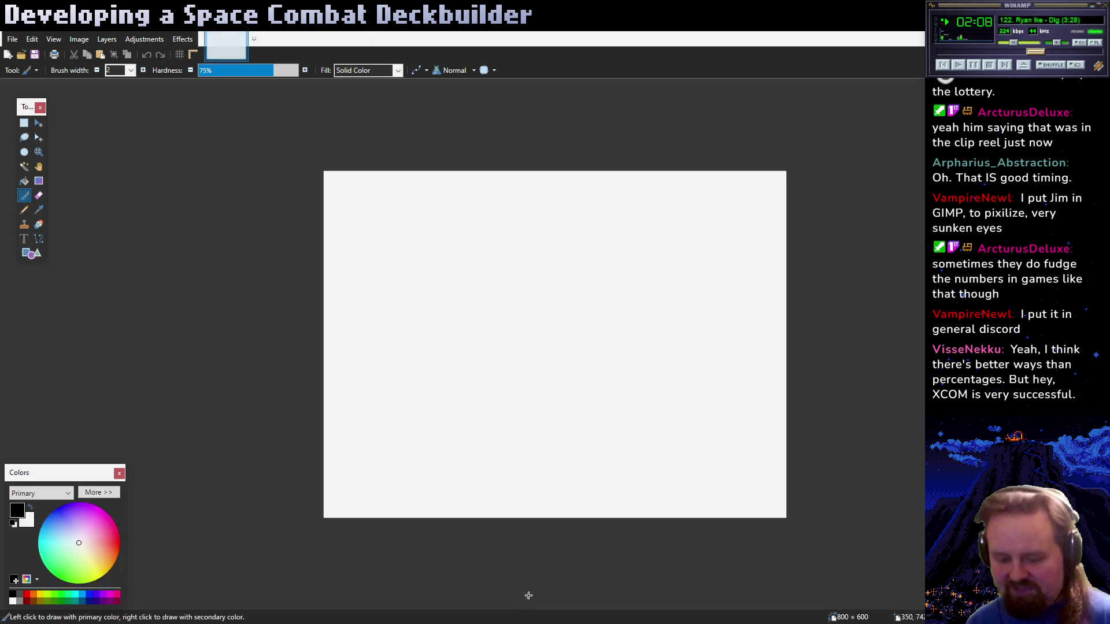
# Switch to paint.net, paste the copied portrait comparison image onto the blank canvas, and crop the canvas to it
pyautogui.hotkey('ctrl', 'v')
pyautogui.hotkey('ctrl', 'shift', 'x')
pyautogui.press('z')
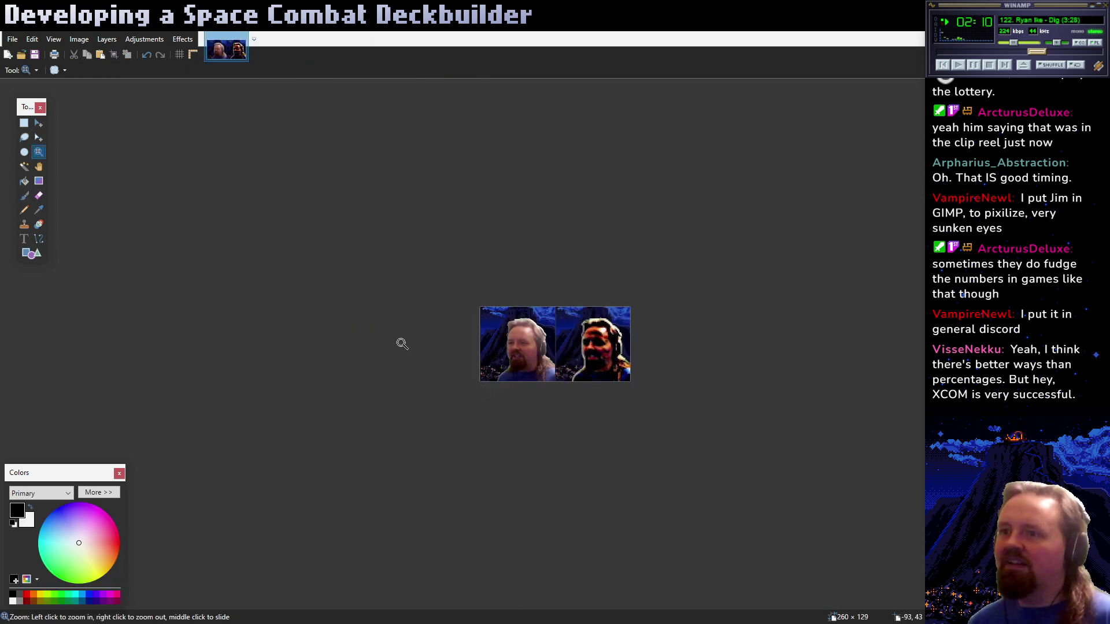
# Examine the original and pixelized portraits side by side at an enlarged scale
pyautogui.click(669, 411)
pyautogui.click(565, 399)
pyautogui.click(579, 392)
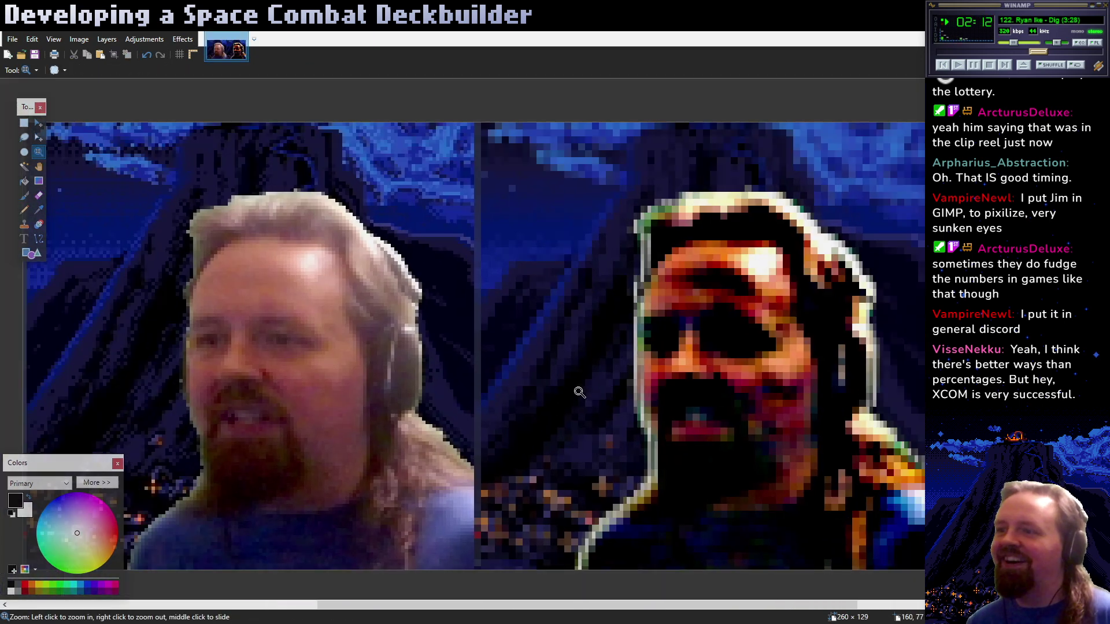
pyautogui.hscroll(1, 580, 392)
pyautogui.hscroll(1, 511, 399)
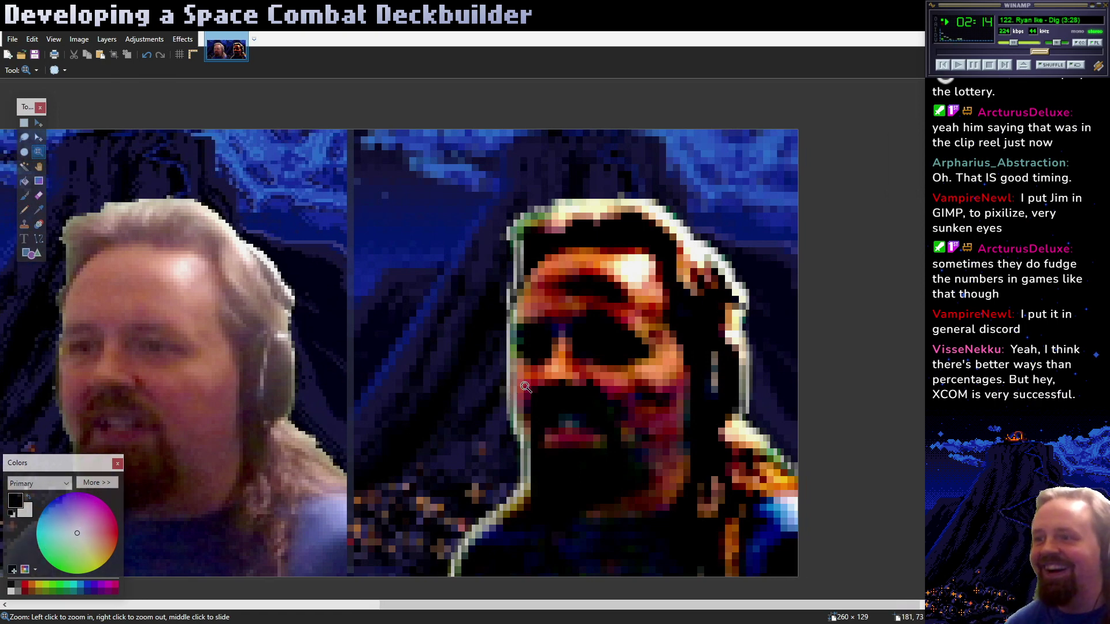
pyautogui.press('s')
pyautogui.scroll(-1, 472, 425)
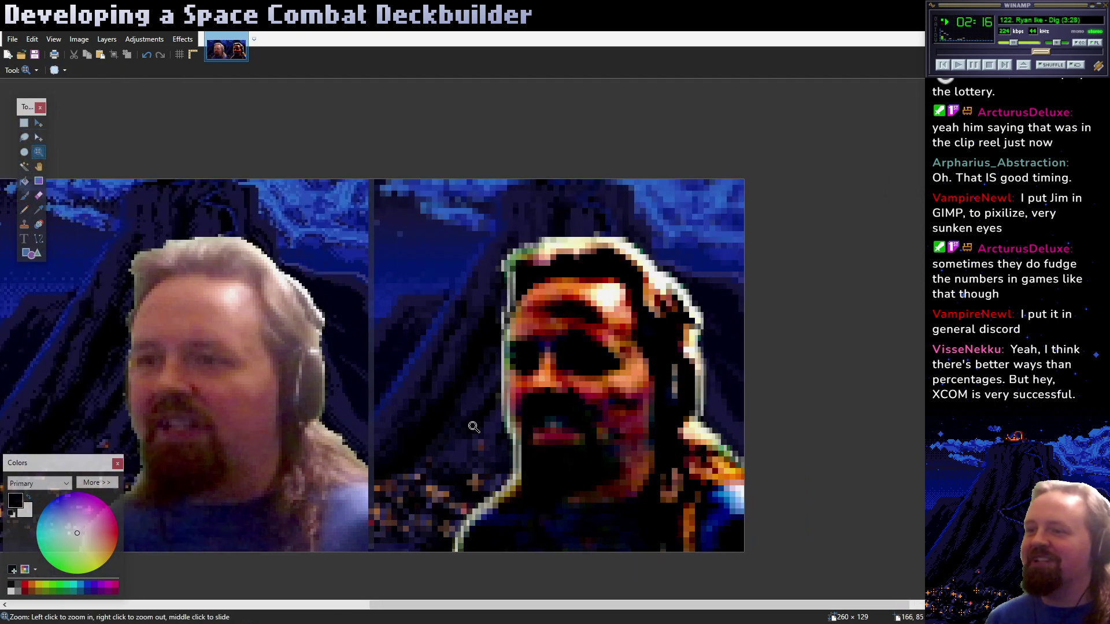
pyautogui.hscroll(-1, 520, 425)
pyautogui.hscroll(-1, 555, 424)
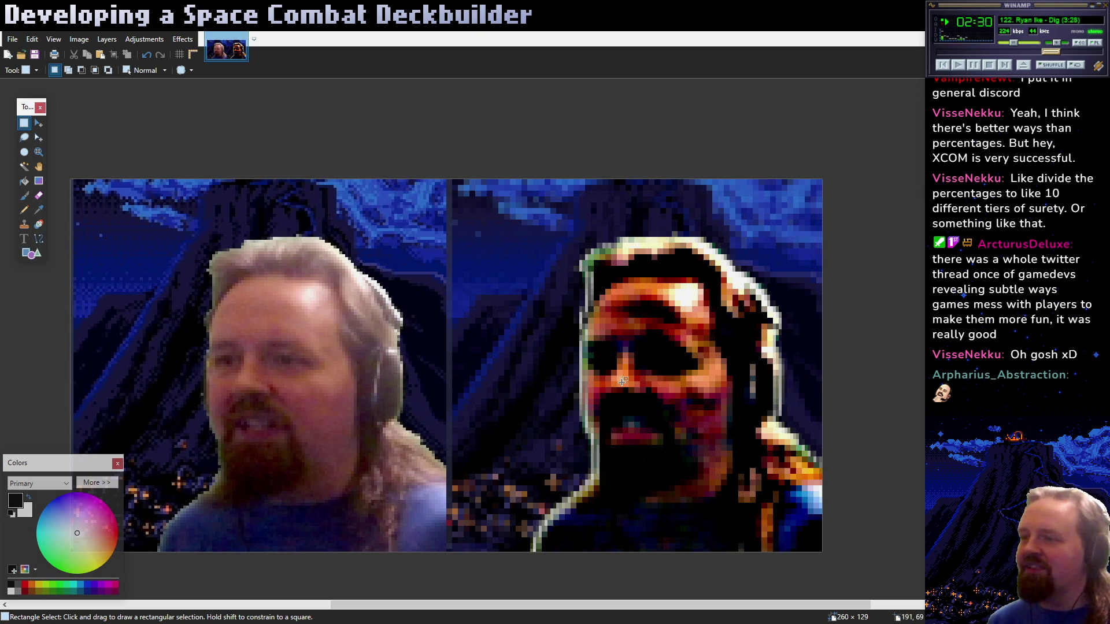
# Look over the two side-by-side portraits and switch back to the ship sprite in Aseprite
pyautogui.moveTo(670, 439); pyautogui.dragTo(643, 498)
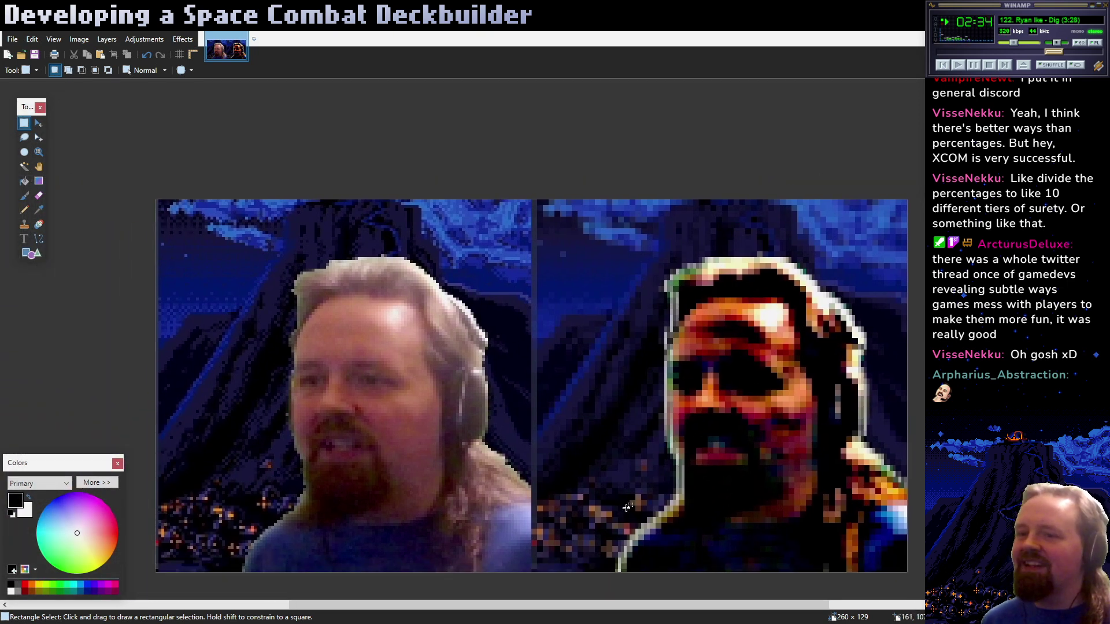
pyautogui.scroll(2, 629, 443)
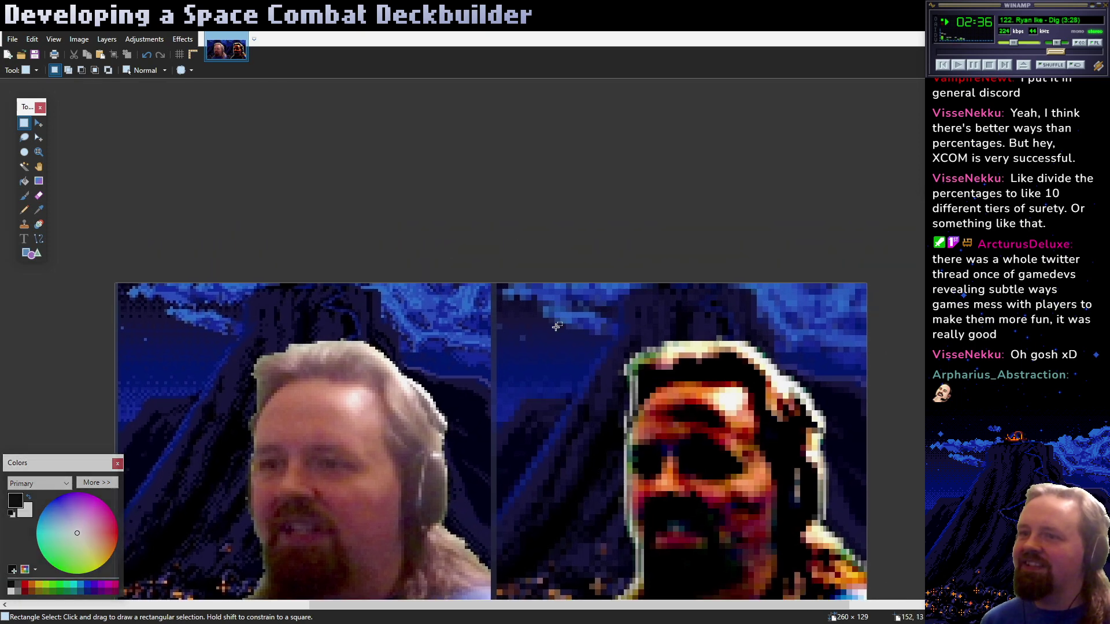
pyautogui.hscroll(2, 574, 292)
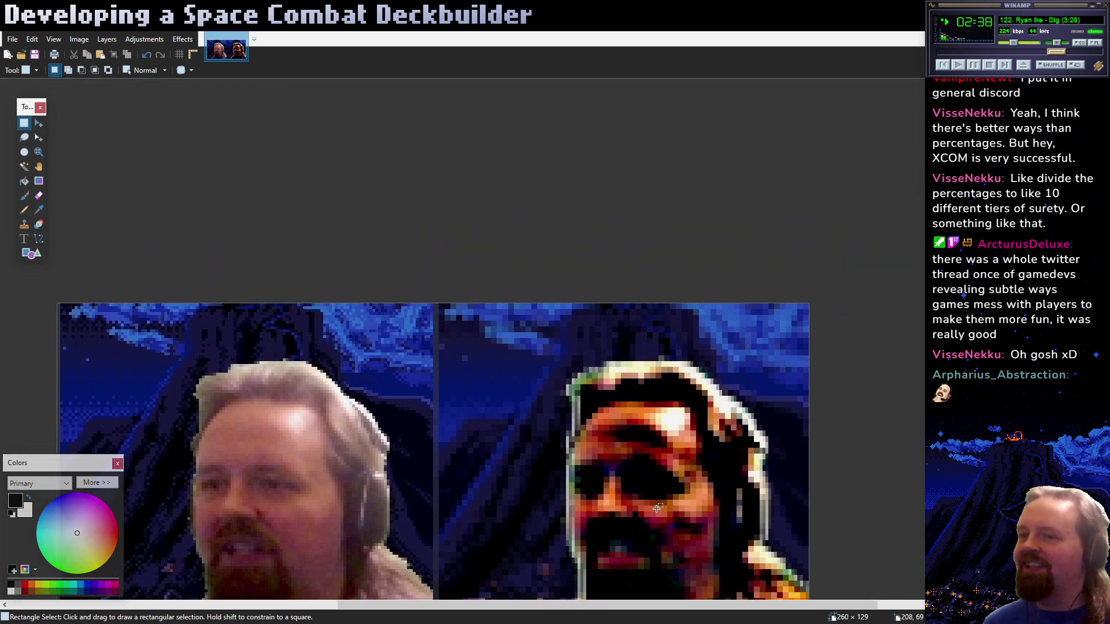
pyautogui.scroll(-2, 572, 526)
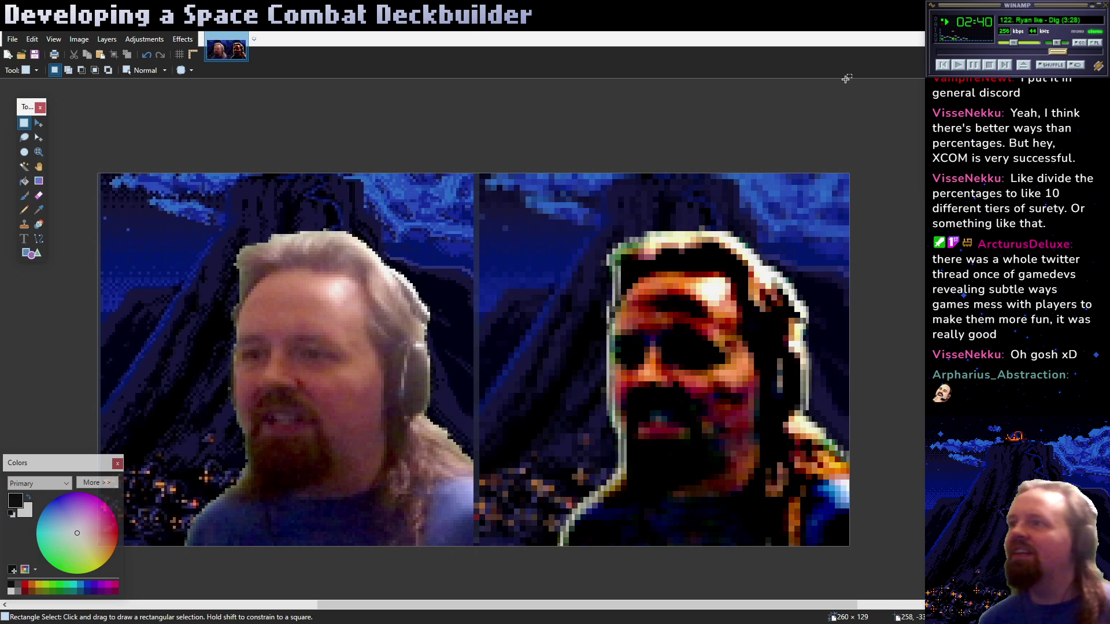
pyautogui.moveTo(836, 41); pyautogui.dragTo(626, 138)
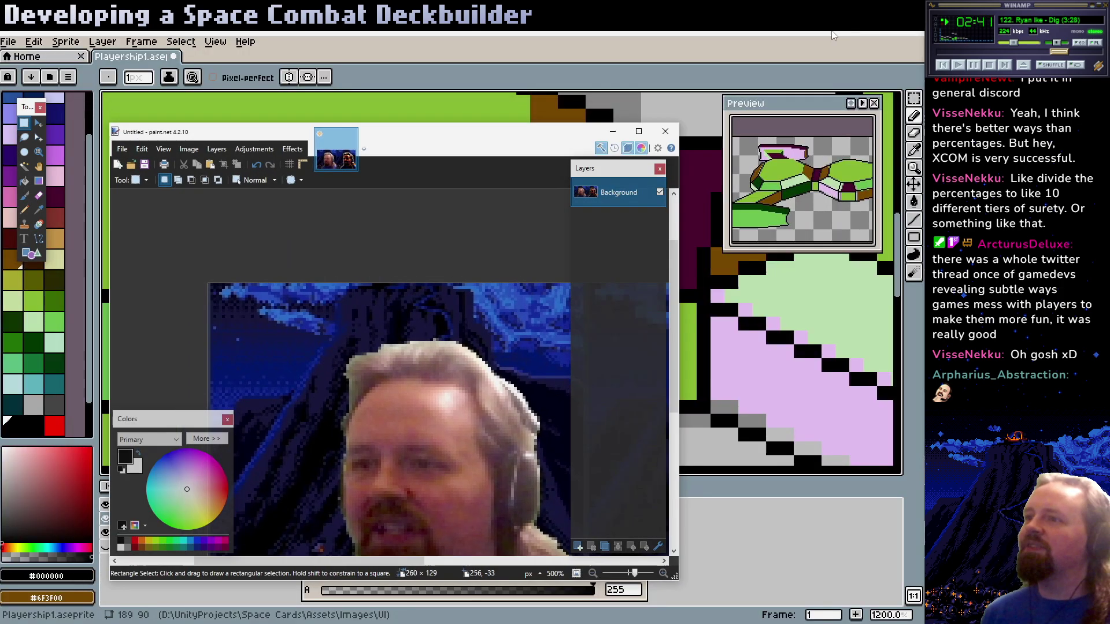
pyautogui.click(612, 132)
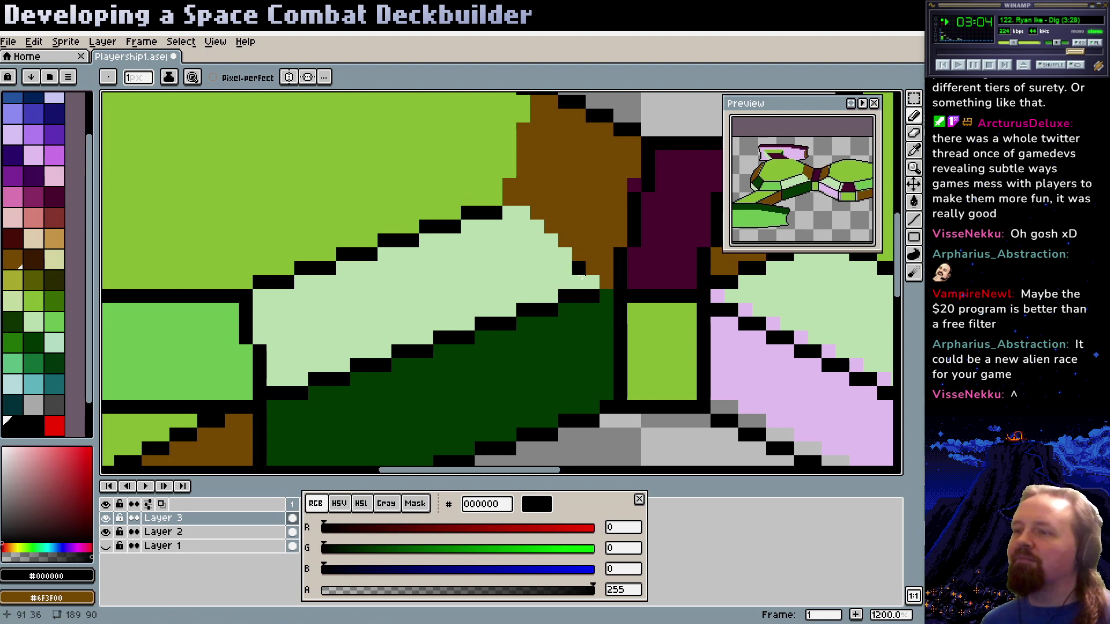
# Select the area around the dark green panel's sloped outlines, shift it one pixel left, and deselect it
pyautogui.hscroll(2, 561, 302)
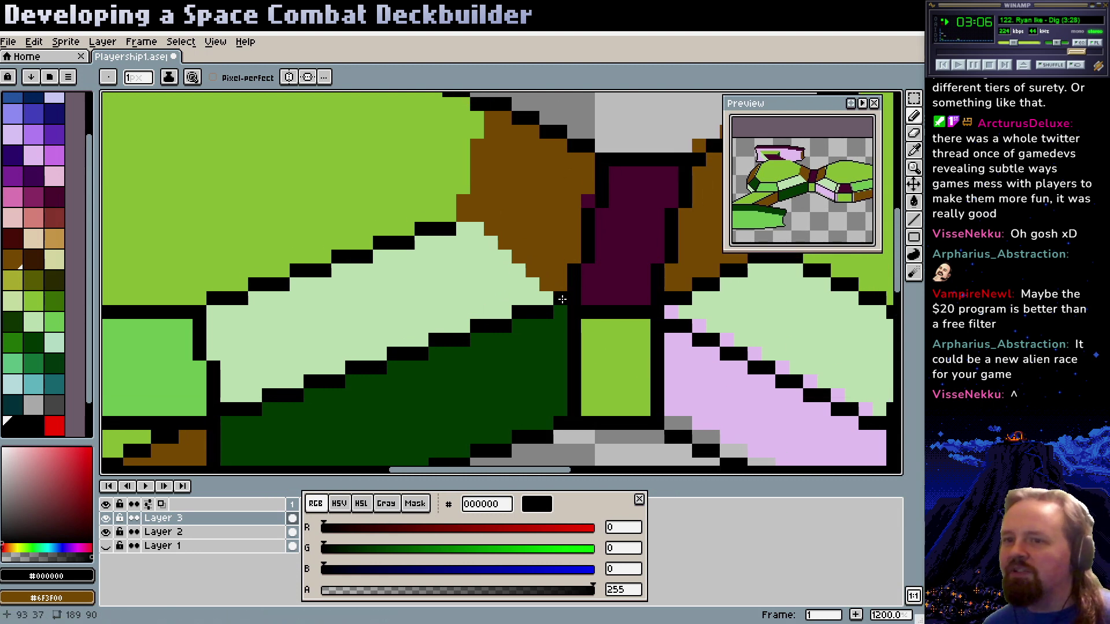
pyautogui.scroll(-5, 520, 289)
pyautogui.scroll(2, 416, 320)
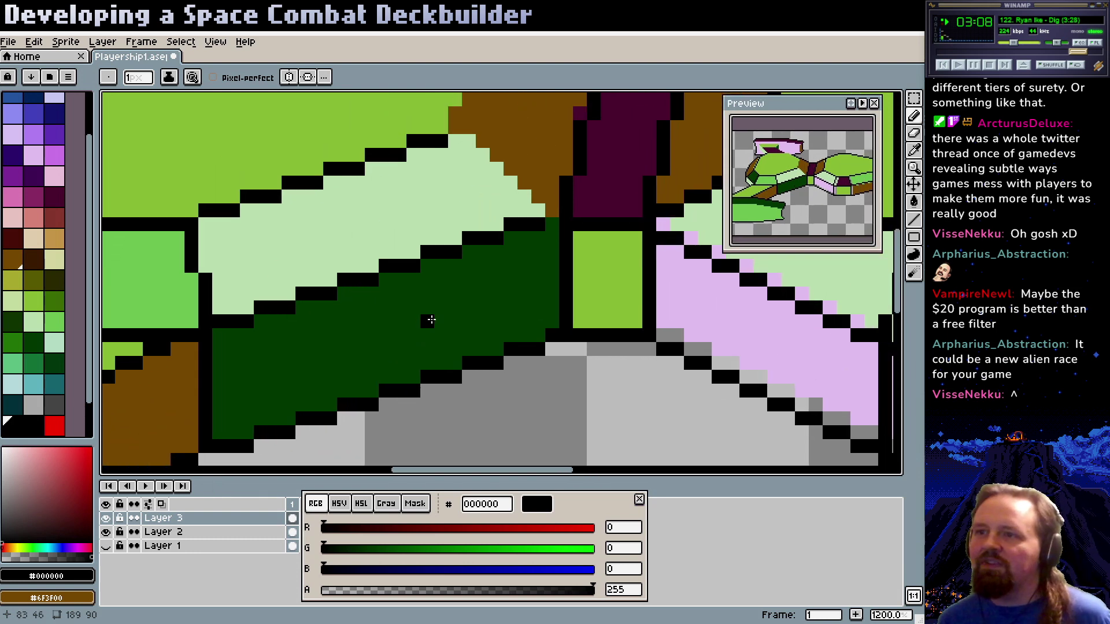
pyautogui.moveTo(537, 322); pyautogui.dragTo(572, 286)
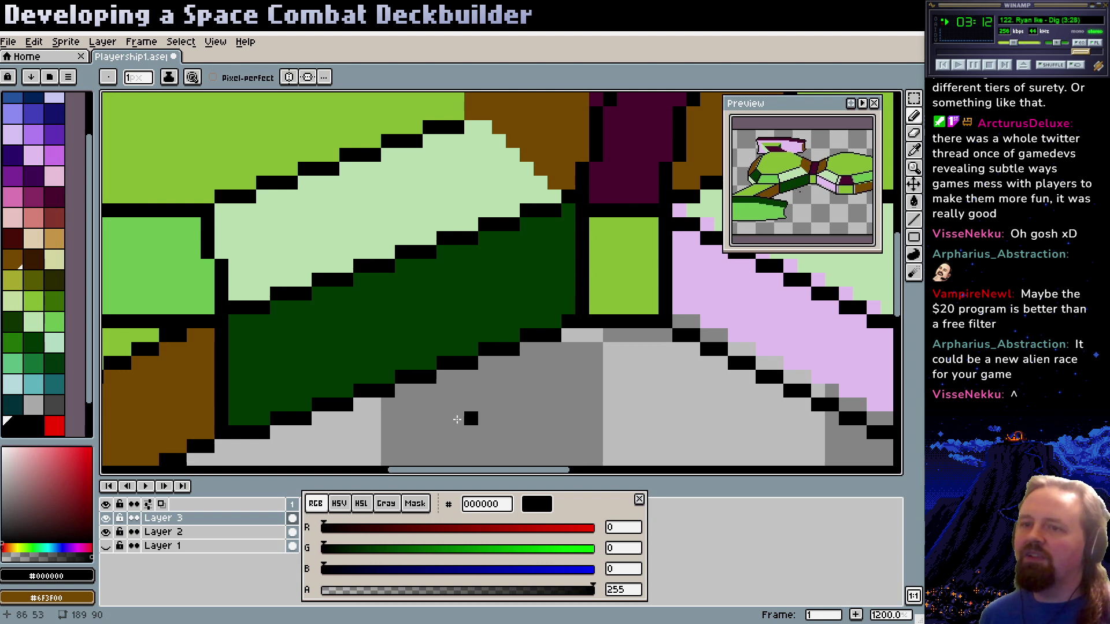
pyautogui.keyDown('alt'); pyautogui.click(471, 419); pyautogui.keyUp('alt')
pyautogui.hscroll(-2, 401, 389)
pyautogui.scroll(-1, 401, 389)
pyautogui.press('w')
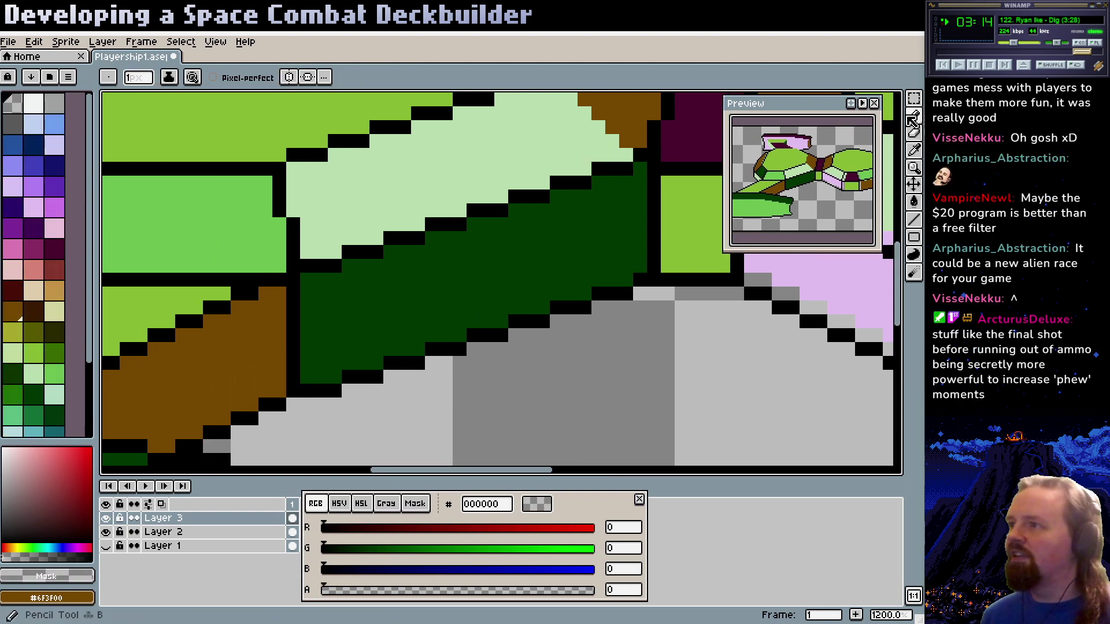
pyautogui.moveTo(601, 405); pyautogui.dragTo(380, 203)
pyautogui.hotkey('ctrl', 'd')
pyautogui.moveTo(629, 436); pyautogui.dragTo(311, 159)
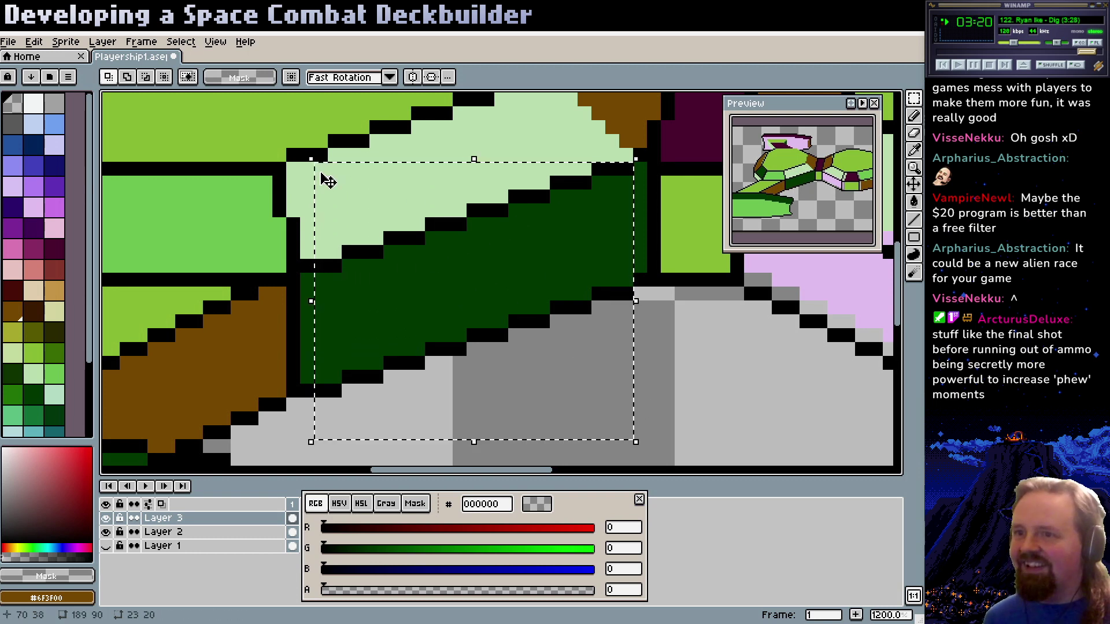
pyautogui.press('Left')
pyautogui.click(722, 335)
pyautogui.moveTo(597, 265); pyautogui.dragTo(573, 314)
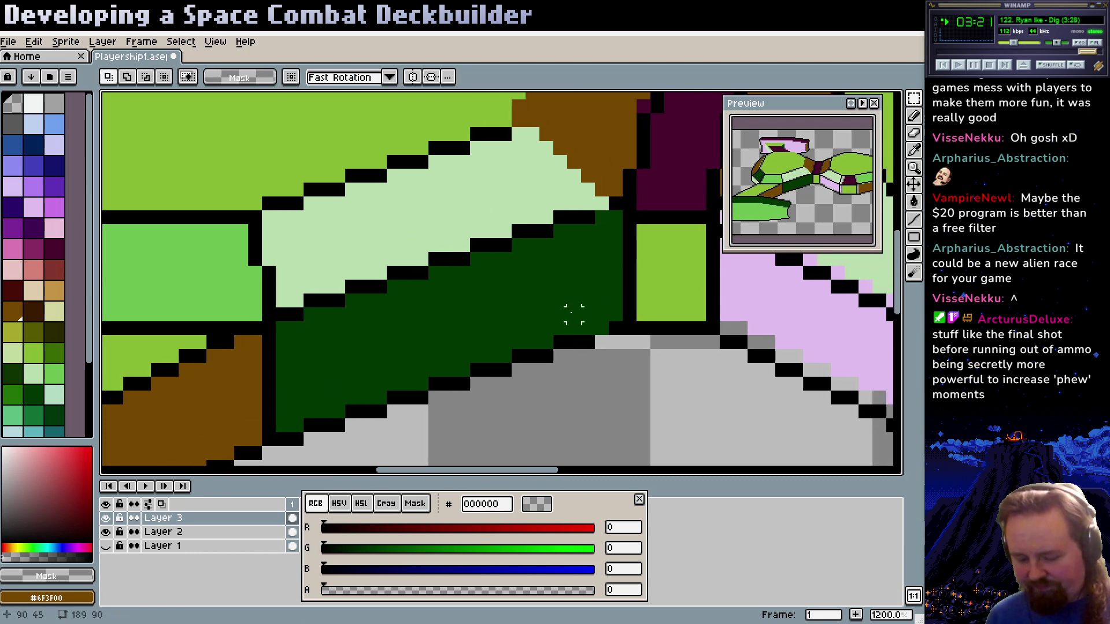
# Pick black from the outline and pencil in the missing pixels where the green panels meet the central column's outline
pyautogui.press('b')
pyautogui.keyDown('alt'); pyautogui.click(574, 343); pyautogui.keyUp('alt')
pyautogui.click(605, 343)
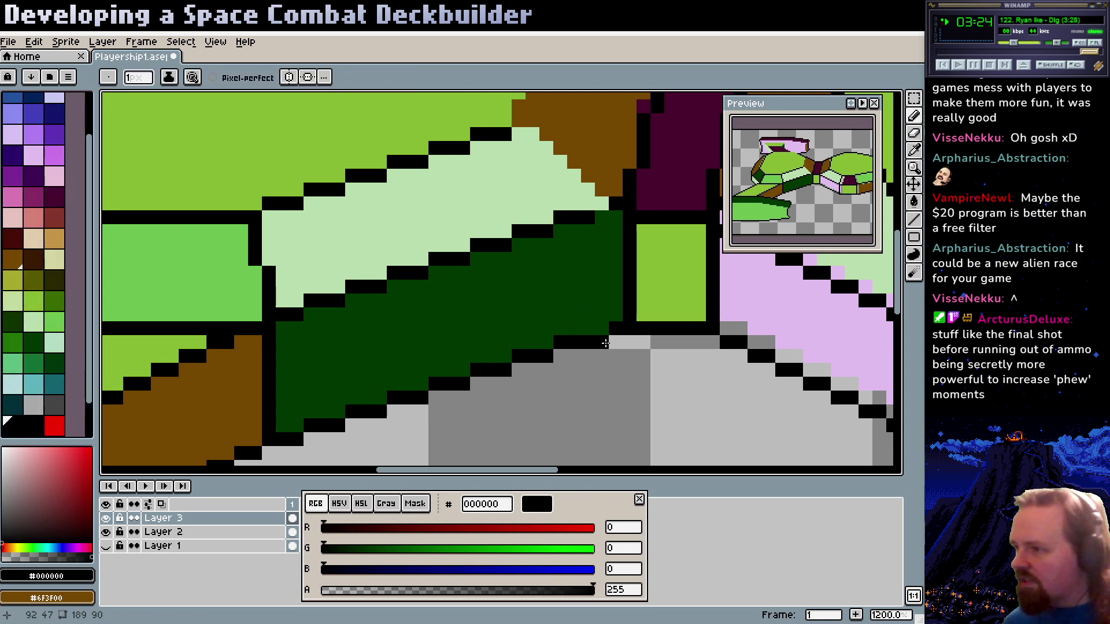
pyautogui.hotkey('ctrl', 'z')
pyautogui.click(595, 330)
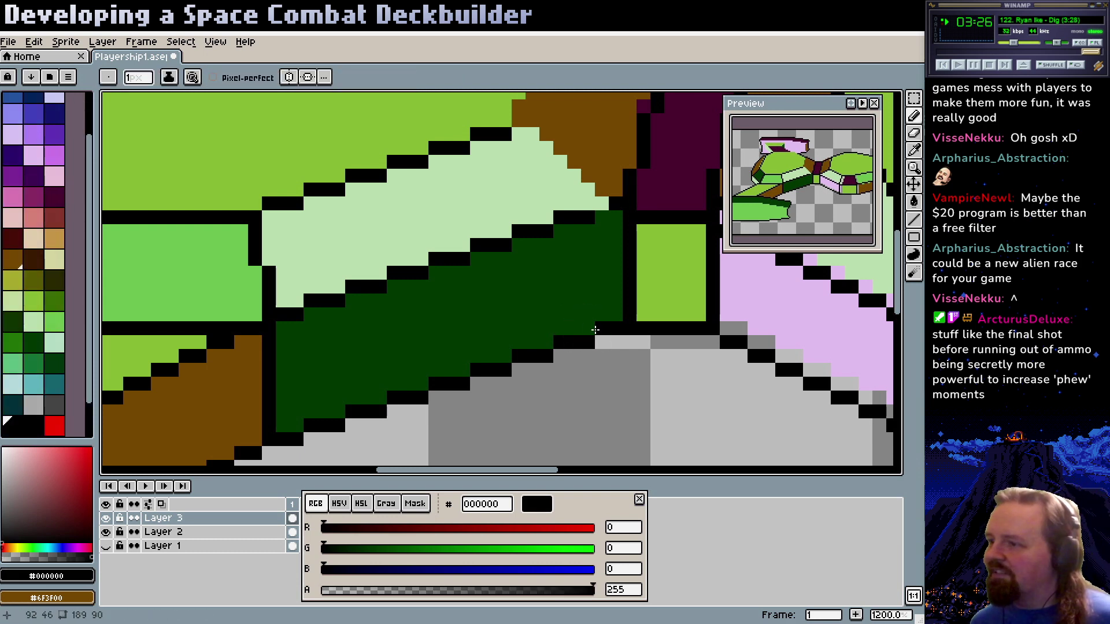
pyautogui.click(603, 202)
pyautogui.scroll(5, 530, 278)
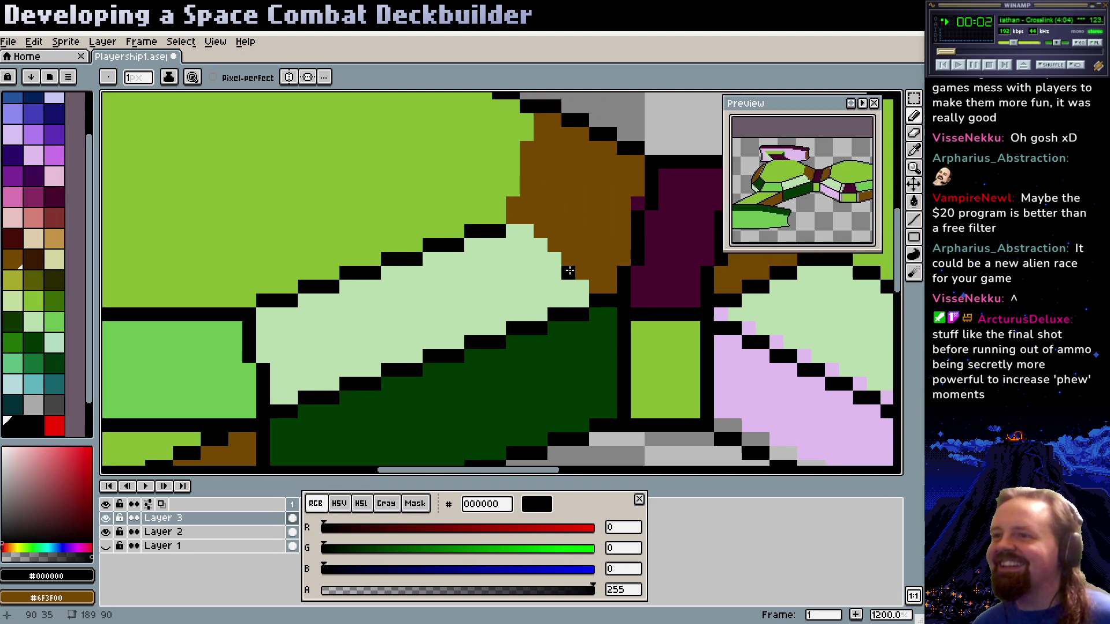
pyautogui.click(589, 280)
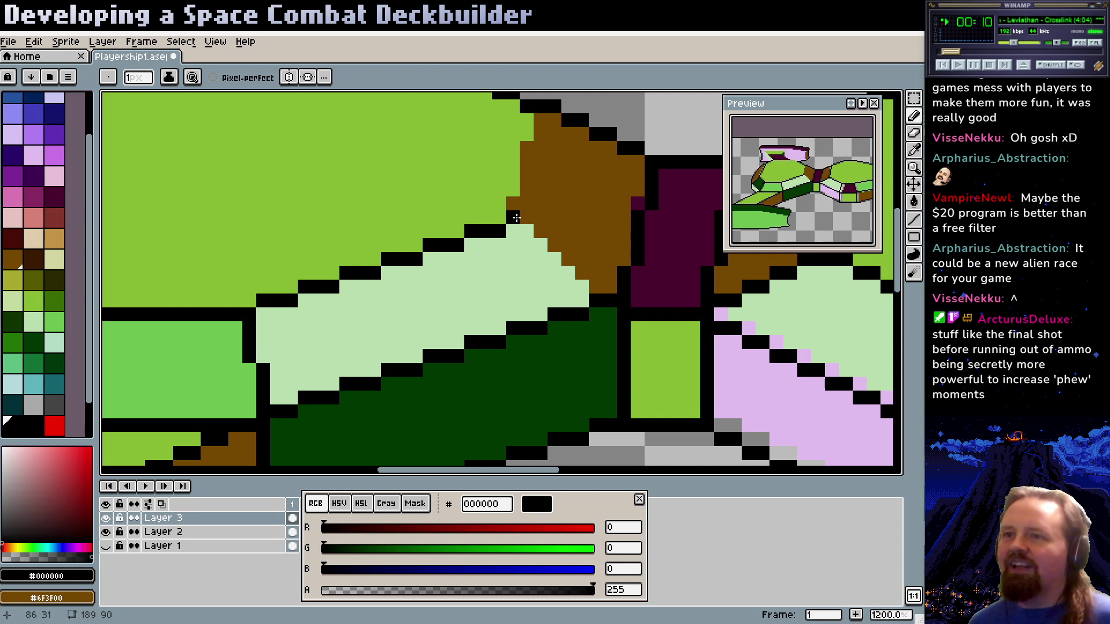
# Draw a black stepped outline between the large lime green hull section and the brown panel beside it
pyautogui.scroll(6, 509, 272)
pyautogui.hscroll(-7, 501, 342)
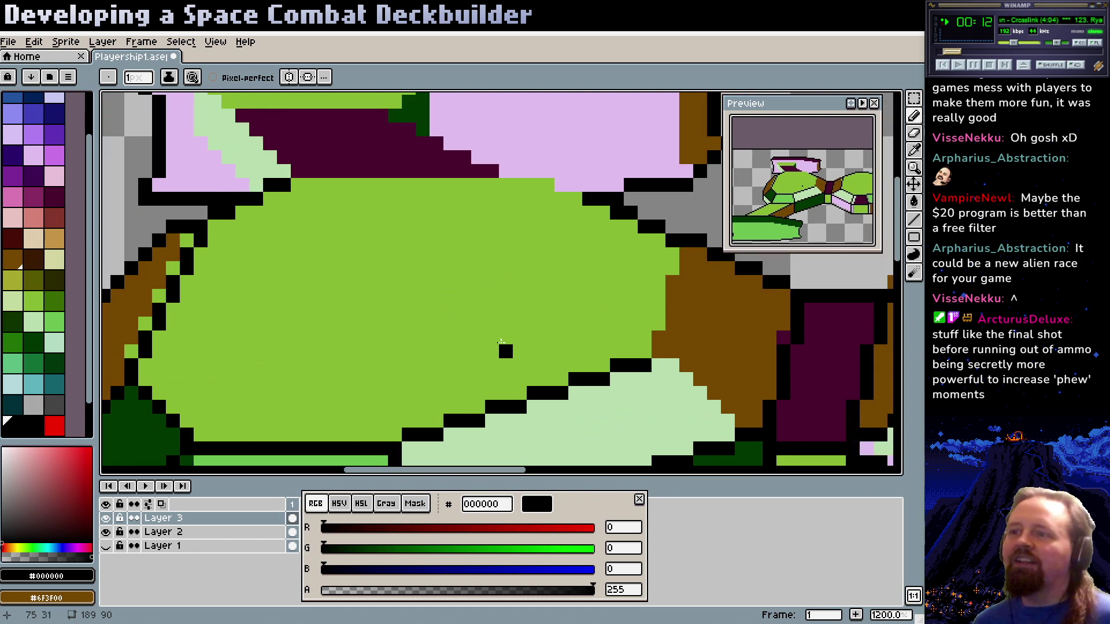
pyautogui.hscroll(3, 578, 323)
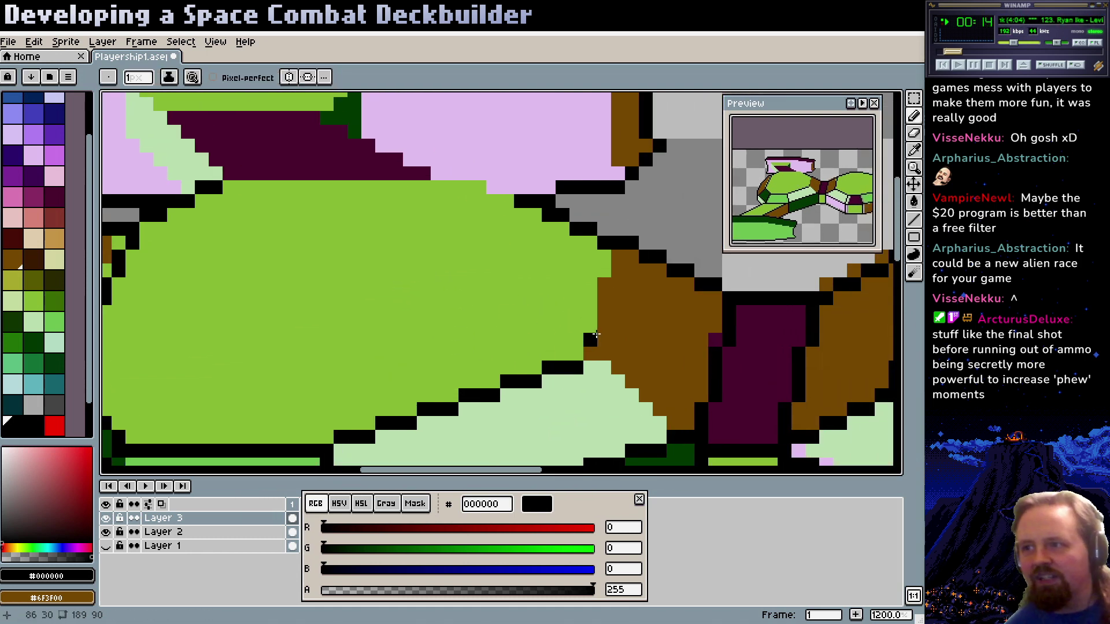
pyautogui.click(593, 347)
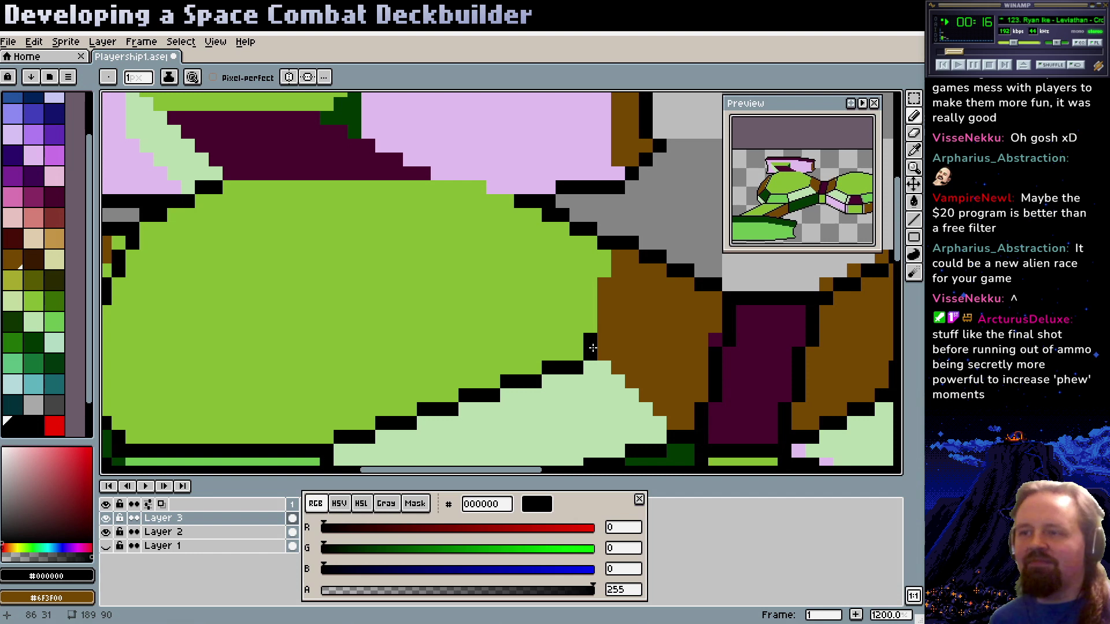
pyautogui.moveTo(604, 326); pyautogui.dragTo(616, 283)
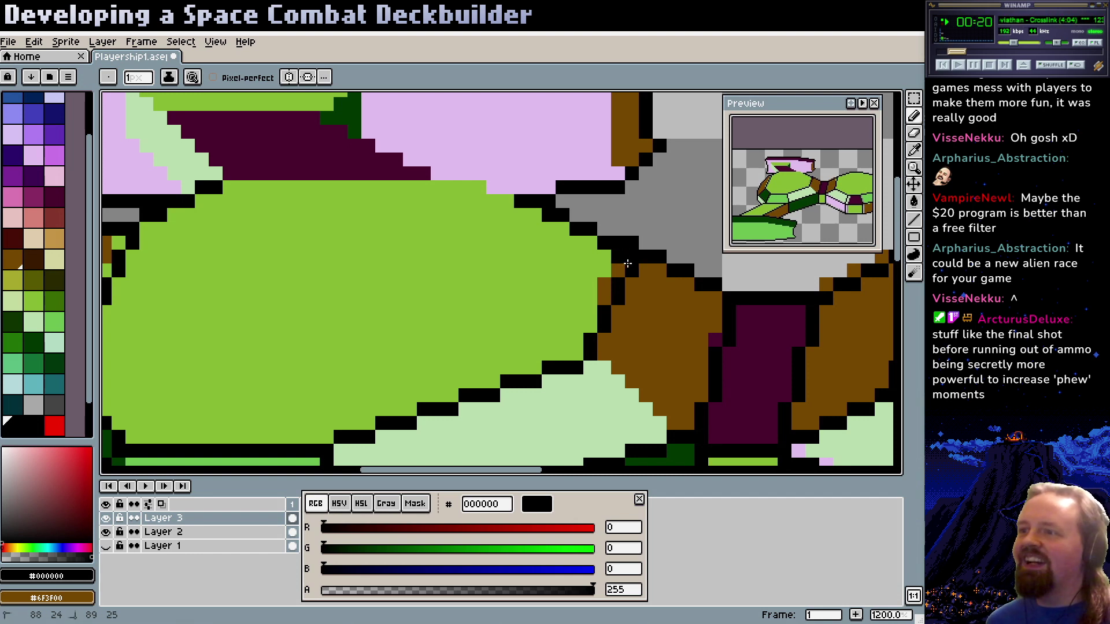
# Draw a black diagonal outline, pixel by pixel, between the pale green panel and the brown panel
pyautogui.keyDown('alt'); pyautogui.click(646, 229); pyautogui.keyUp('alt')
pyautogui.moveTo(645, 215); pyautogui.dragTo(595, 238)
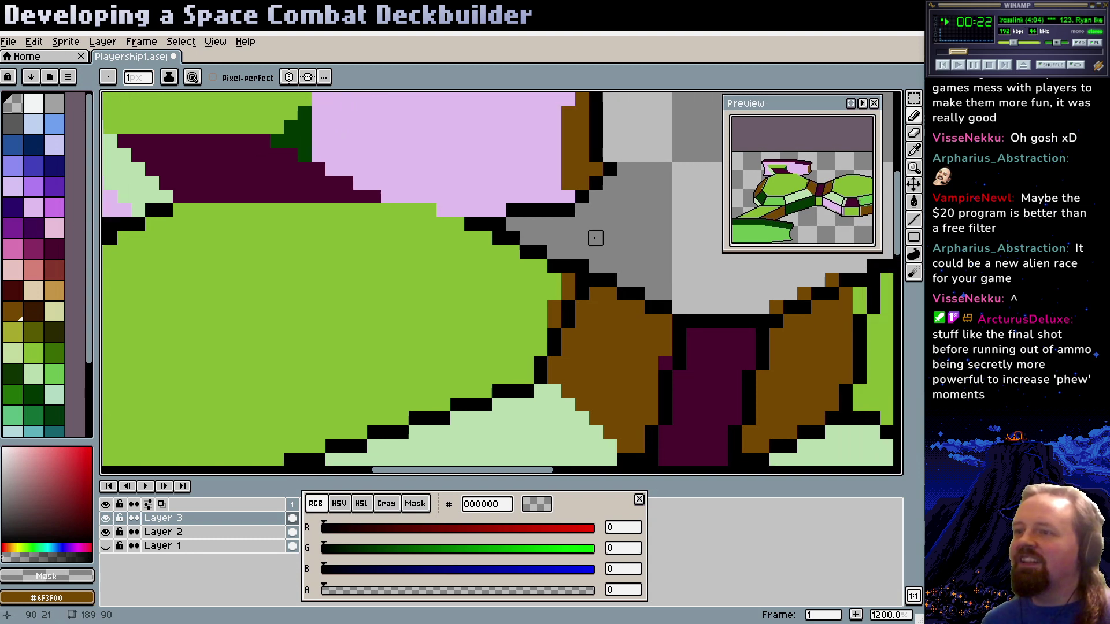
pyautogui.hscroll(3, 601, 243)
pyautogui.scroll(-2, 601, 243)
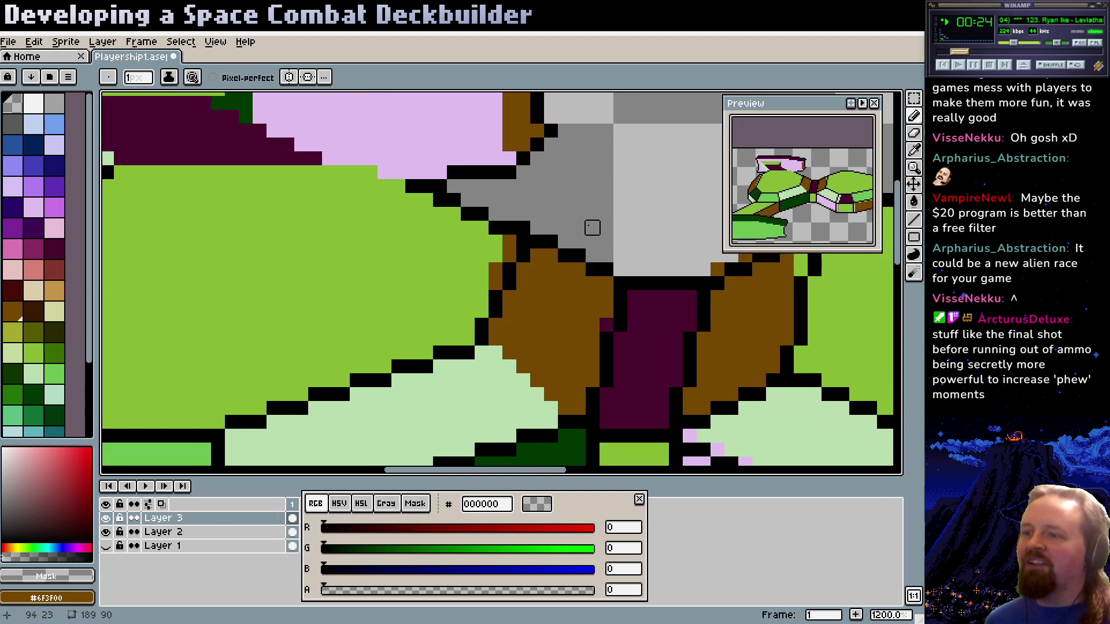
pyautogui.scroll(-2, 571, 231)
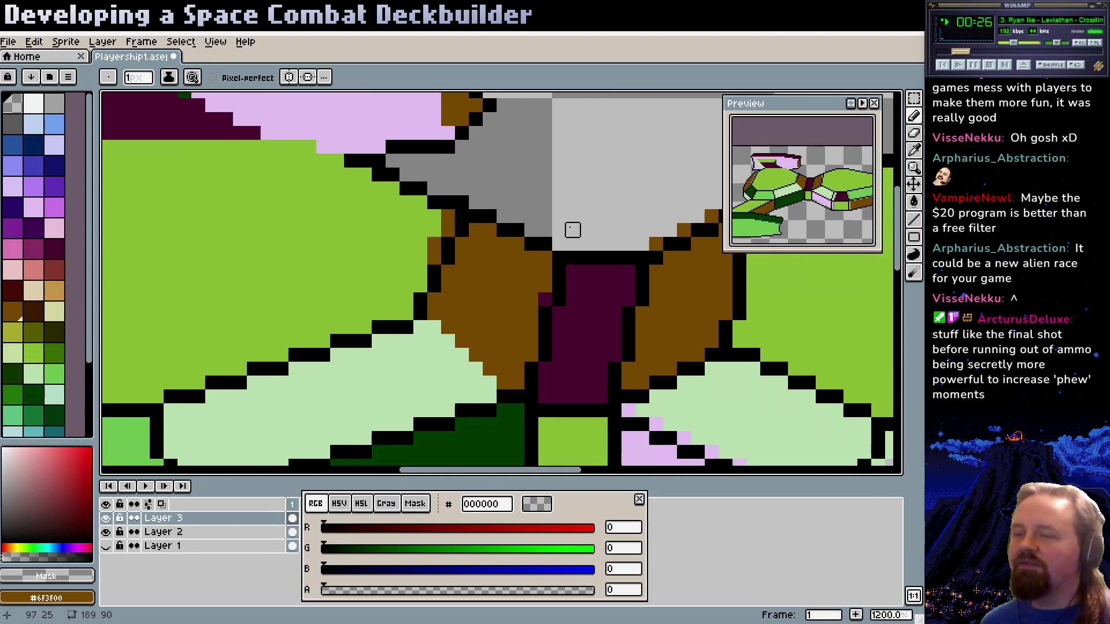
pyautogui.scroll(-2, 508, 234)
pyautogui.keyDown('alt'); pyautogui.click(448, 243); pyautogui.keyUp('alt')
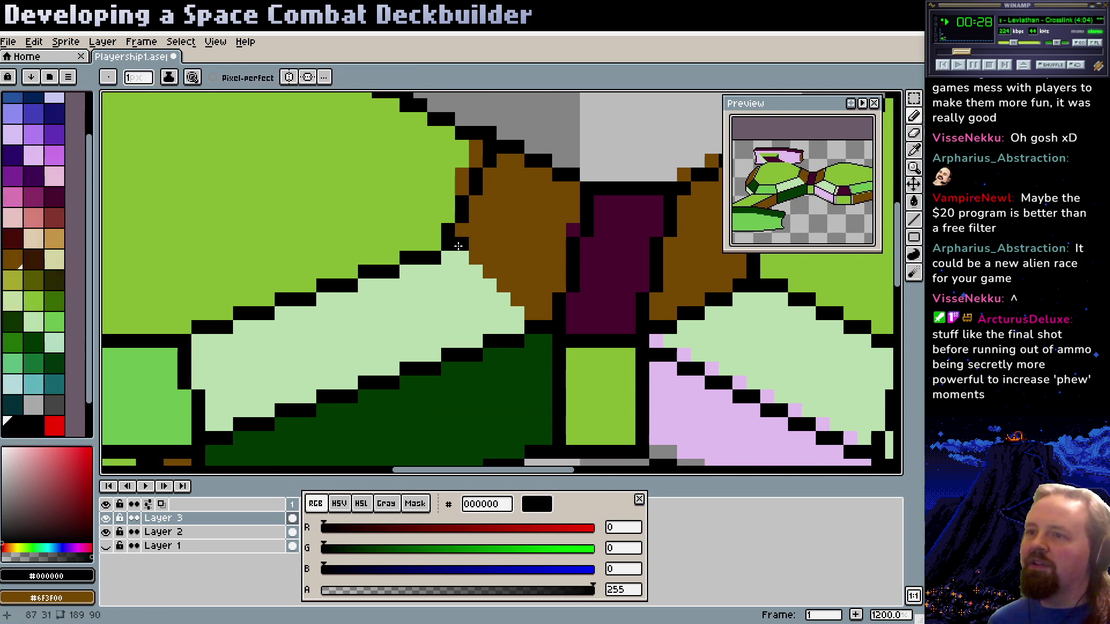
pyautogui.click(462, 257)
pyautogui.click(480, 267)
pyautogui.click(490, 285)
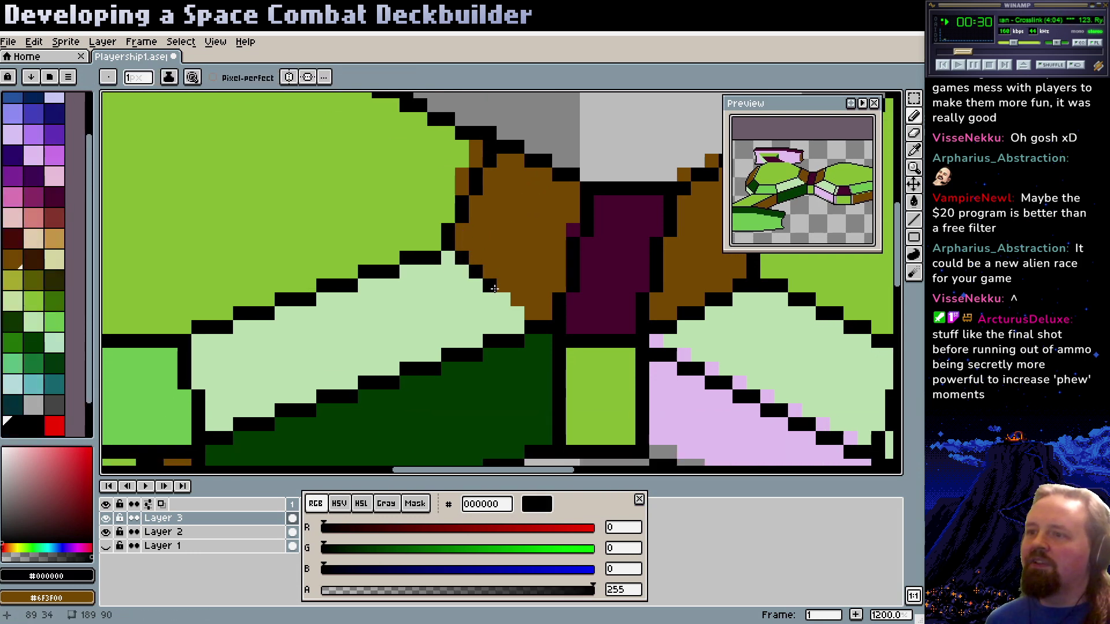
pyautogui.click(503, 299)
pyautogui.click(517, 313)
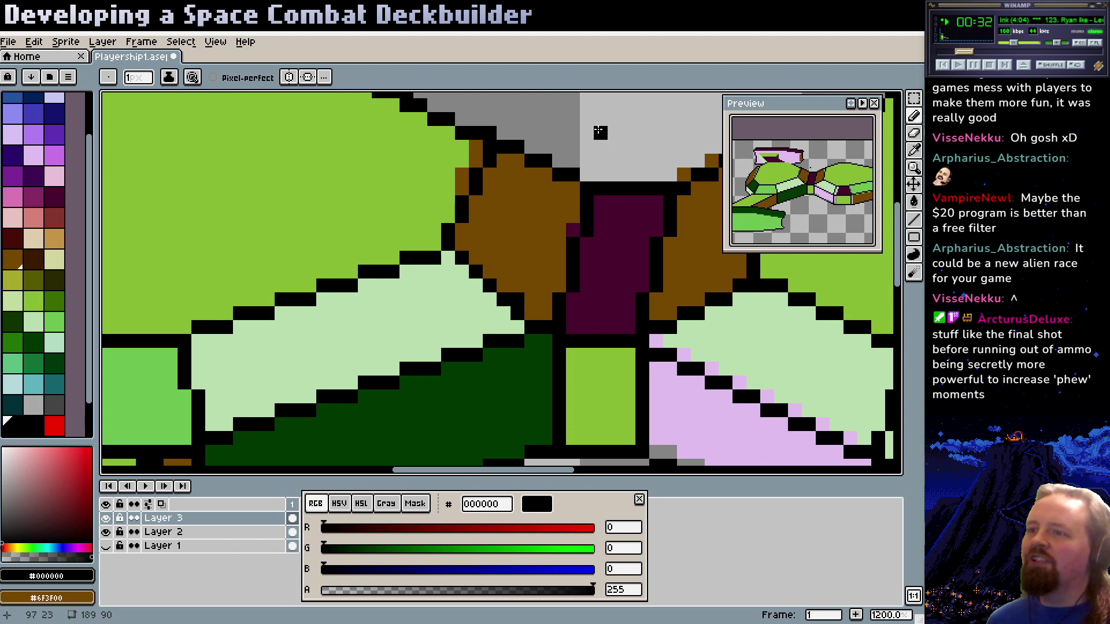
pyautogui.keyDown('alt'); pyautogui.click(601, 132); pyautogui.keyUp('alt')
pyautogui.scroll(1, 566, 228)
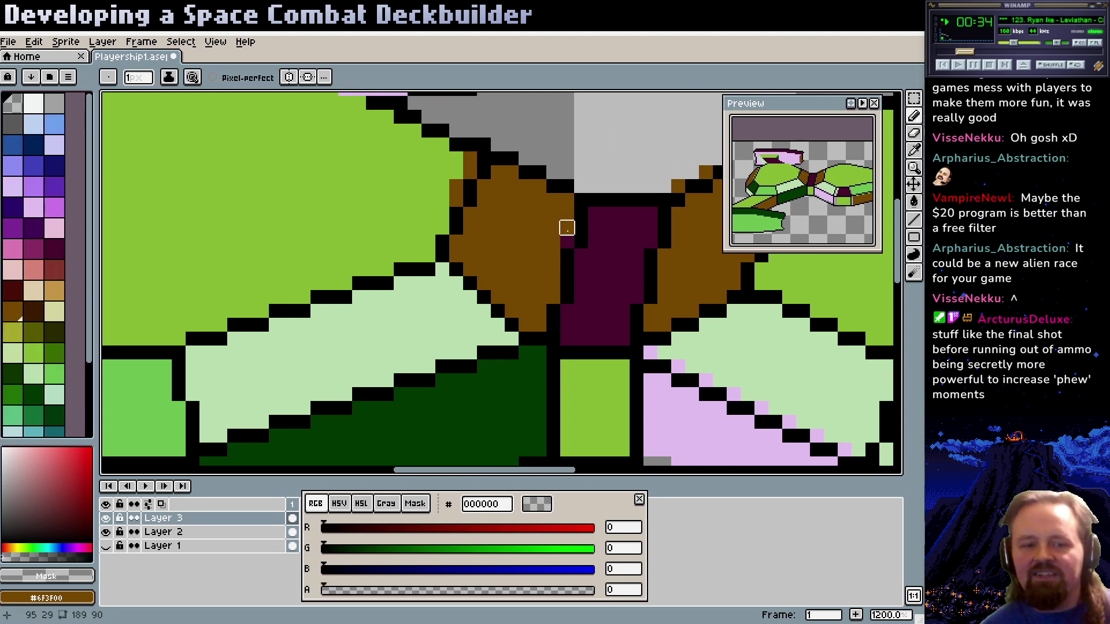
pyautogui.moveTo(566, 227); pyautogui.dragTo(514, 176)
pyautogui.moveTo(570, 230); pyautogui.dragTo(607, 272)
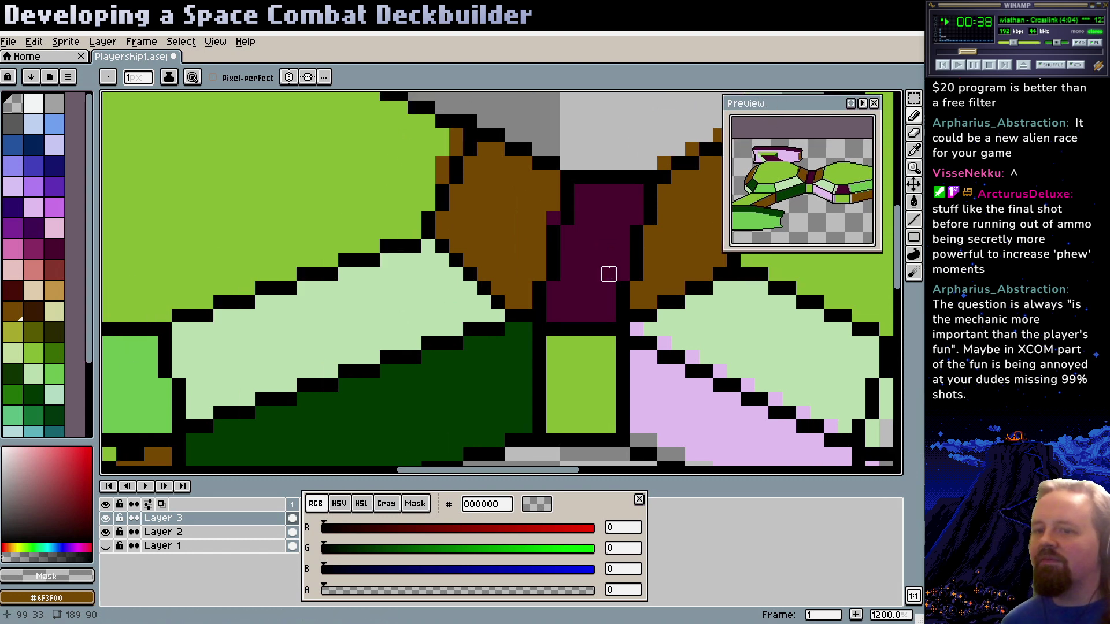
# Draw a black outline along the lime green hull's upper edge, under the maroon and pink parts of the fin
pyautogui.moveTo(304, 371); pyautogui.dragTo(402, 435)
pyautogui.press('z')
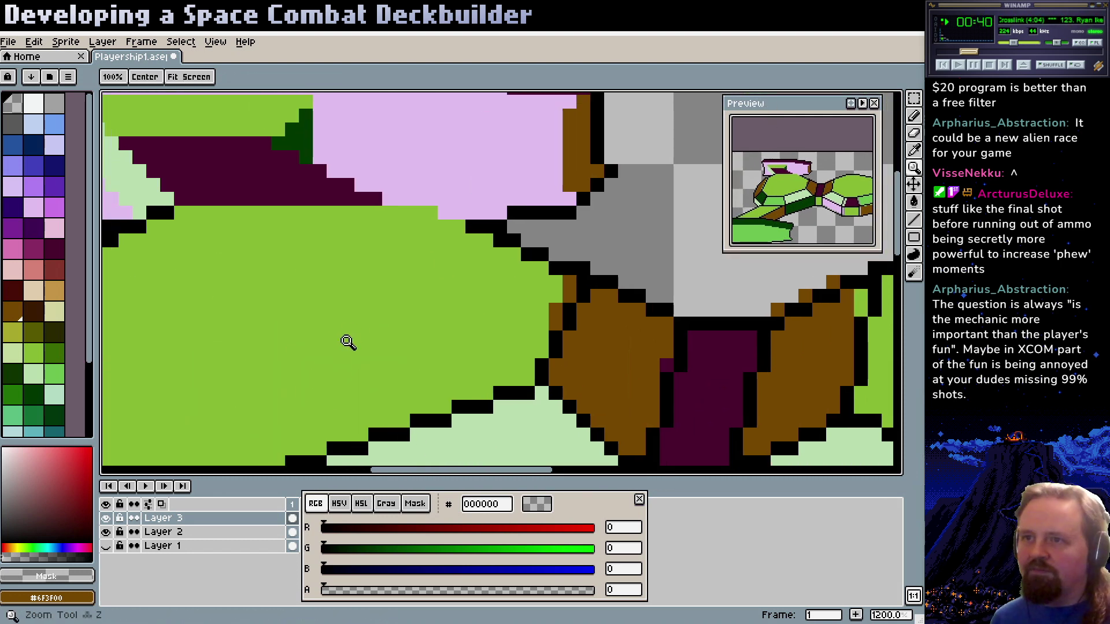
pyautogui.scroll(-3, 359, 325)
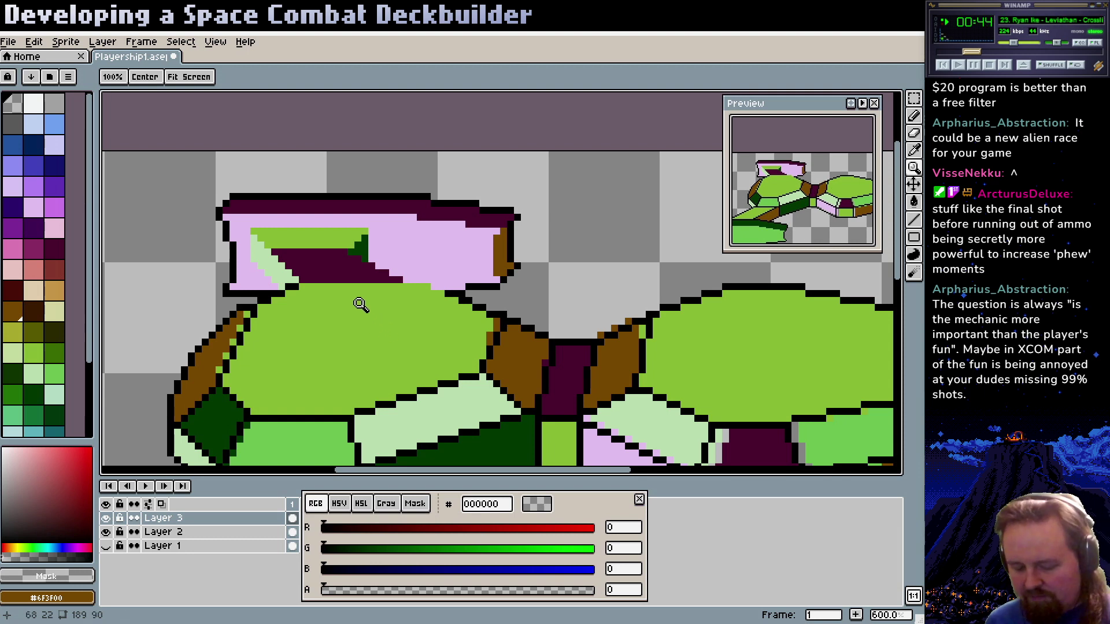
pyautogui.scroll(1, 348, 293)
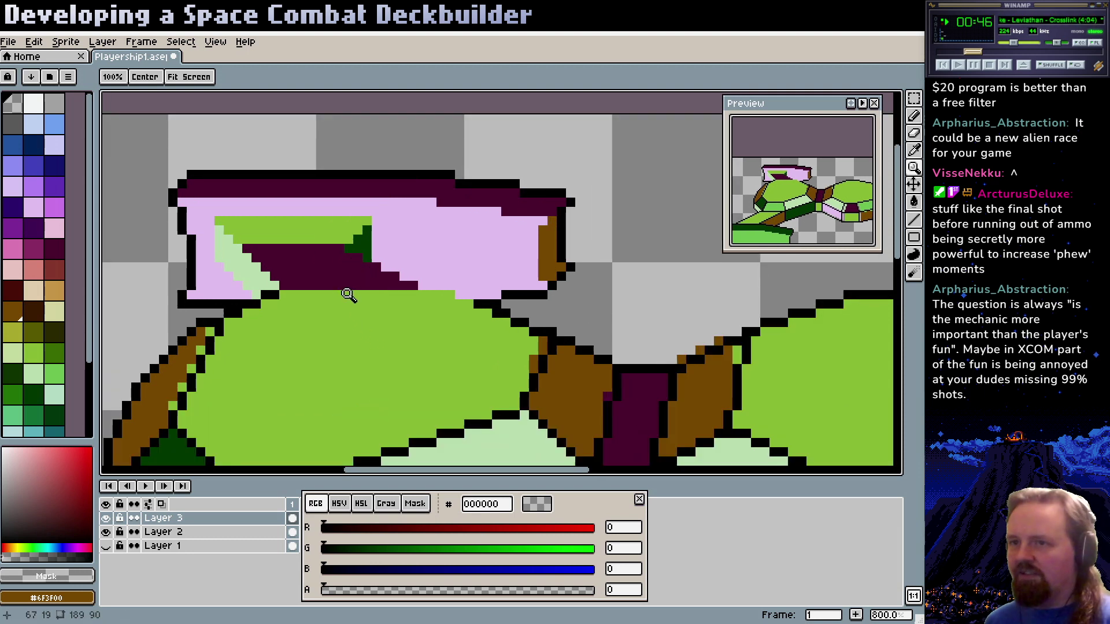
pyautogui.press('b')
pyautogui.keyDown('alt'); pyautogui.click(281, 292); pyautogui.keyUp('alt')
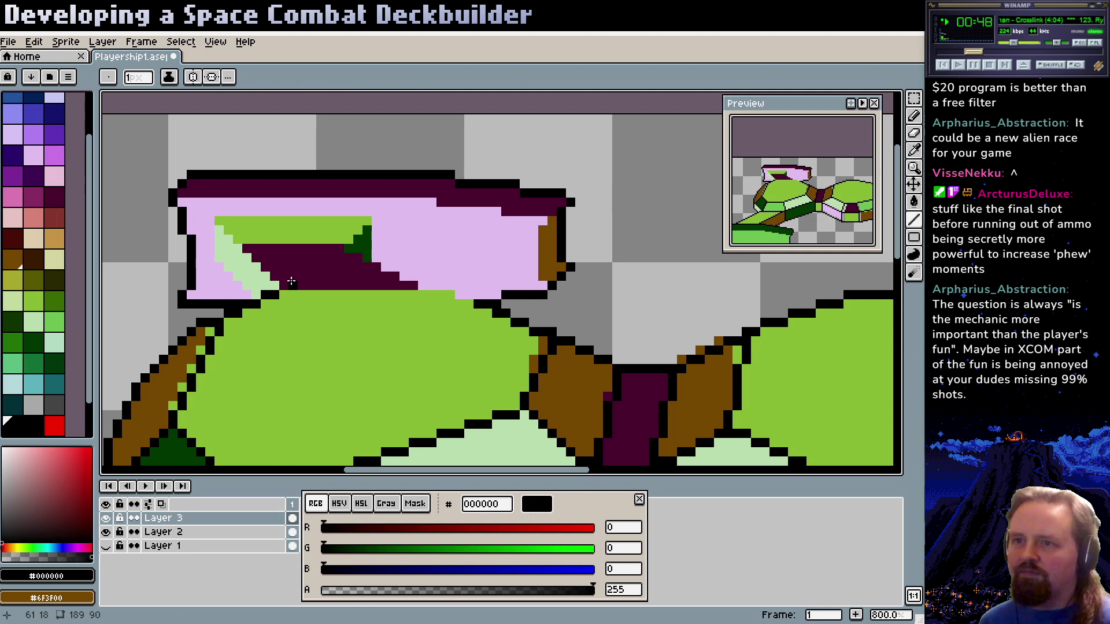
pyautogui.moveTo(286, 284); pyautogui.dragTo(408, 284)
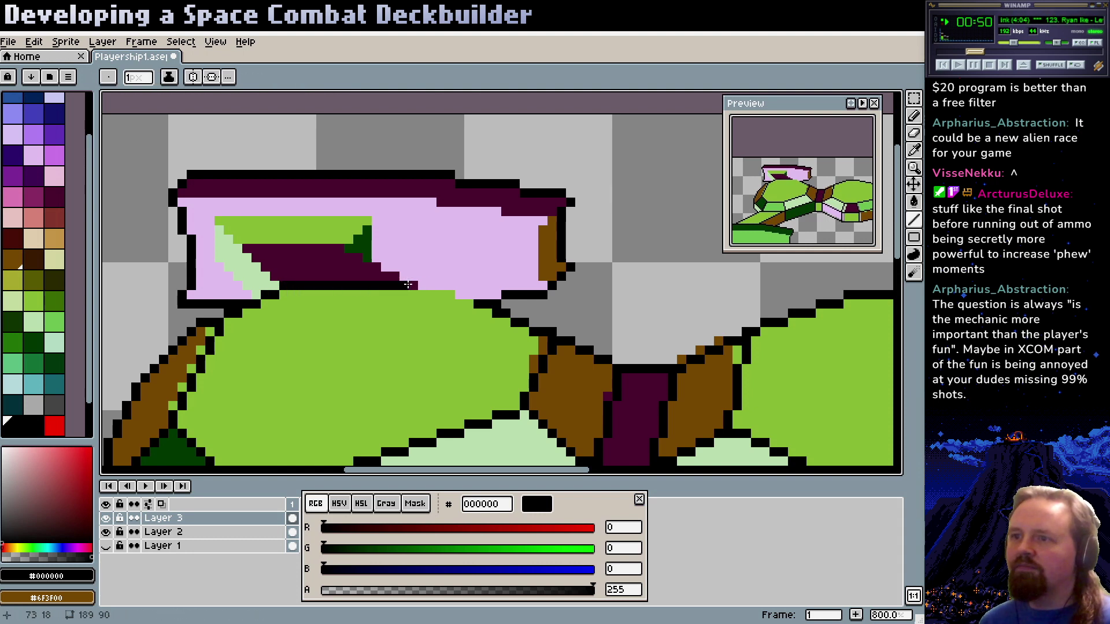
pyautogui.click(467, 295)
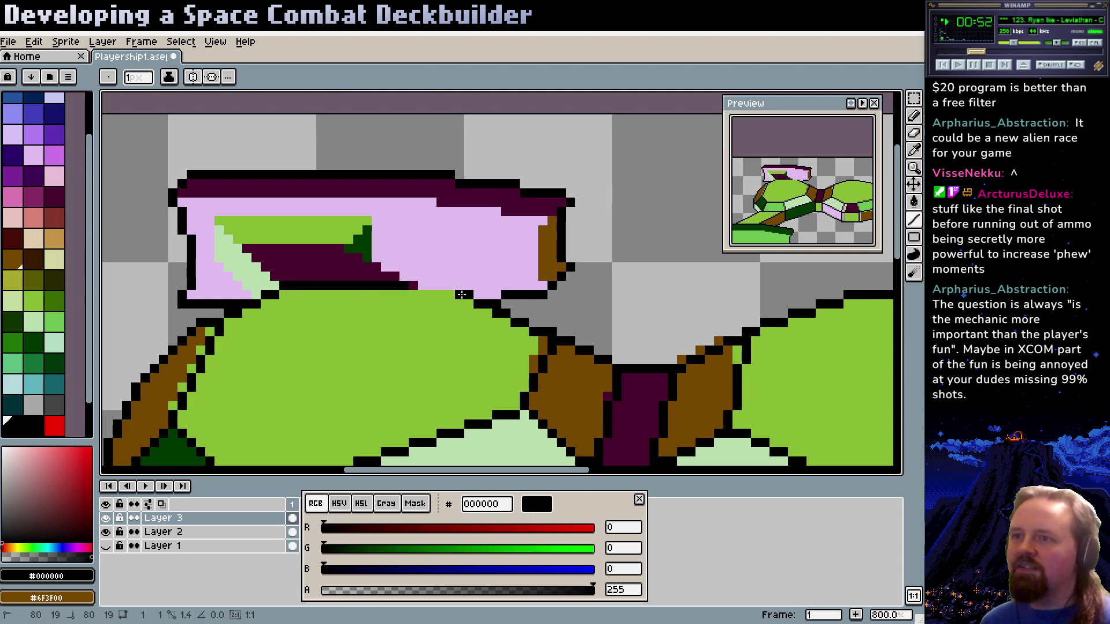
pyautogui.keyDown('shift'); pyautogui.click(410, 284); pyautogui.keyUp('shift')
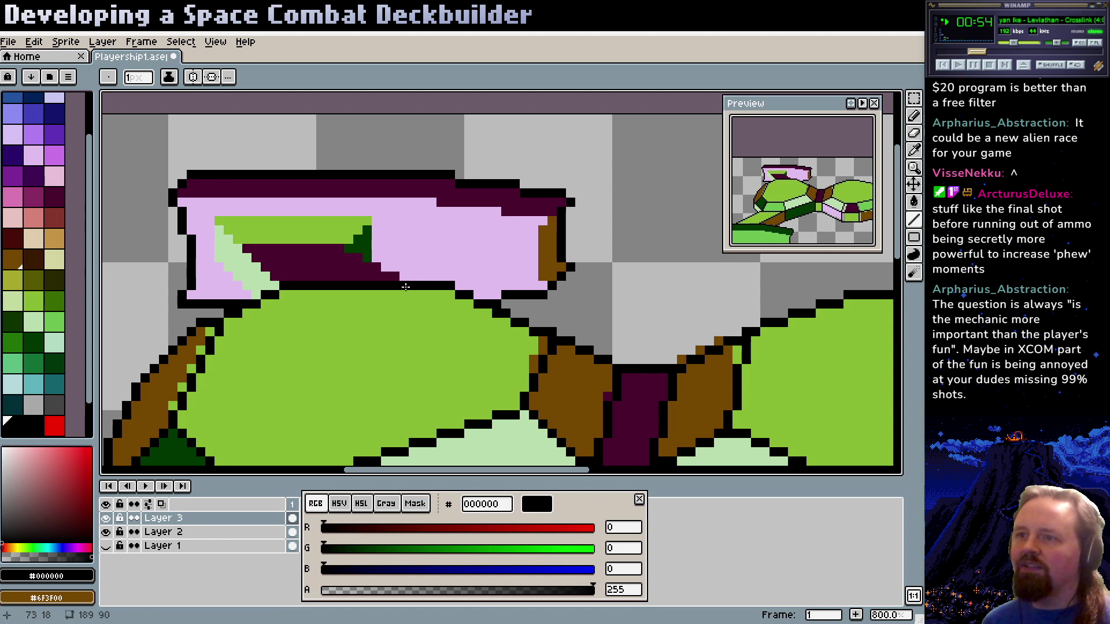
# Draw black diagonal outlines along both sides of the pale green strip in the fin's recess
pyautogui.scroll(-2, 386, 305)
pyautogui.scroll(2, 394, 329)
pyautogui.scroll(2, 415, 321)
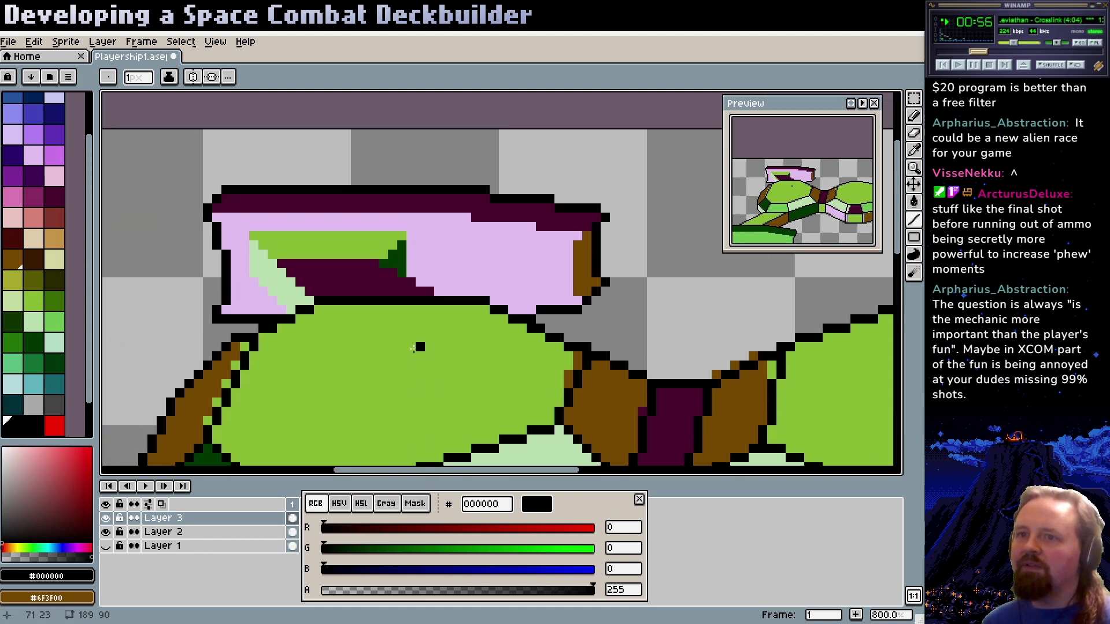
pyautogui.moveTo(254, 235); pyautogui.dragTo(315, 298)
pyautogui.moveTo(255, 273); pyautogui.dragTo(289, 308)
pyautogui.scroll(2, 292, 327)
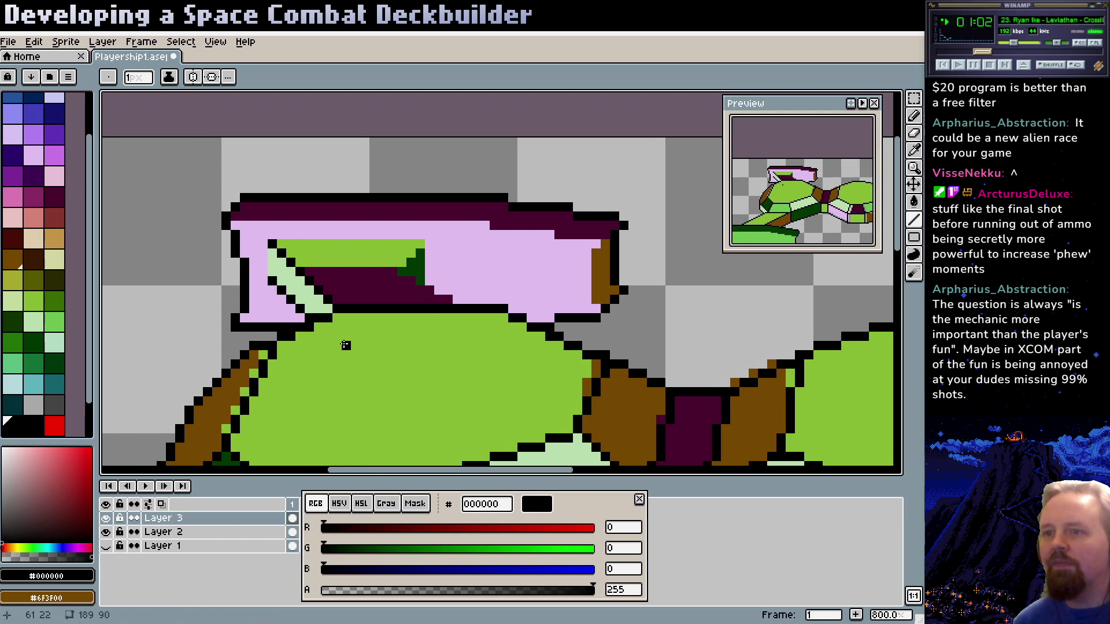
# Draw black outlines around the lime green panel in the fin's recess and along the maroon panel's stepped edge
pyautogui.scroll(-2, 336, 359)
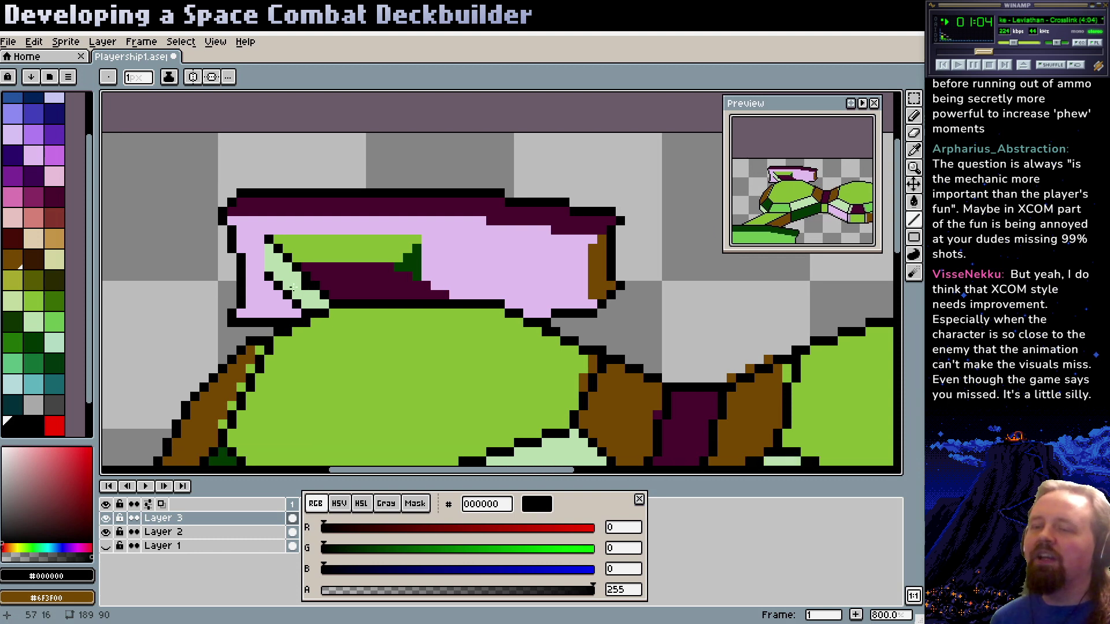
pyautogui.moveTo(269, 270)
pyautogui.mouseDown()
pyautogui.moveTo(269, 239)
pyautogui.moveTo(418, 238)
pyautogui.mouseUp()
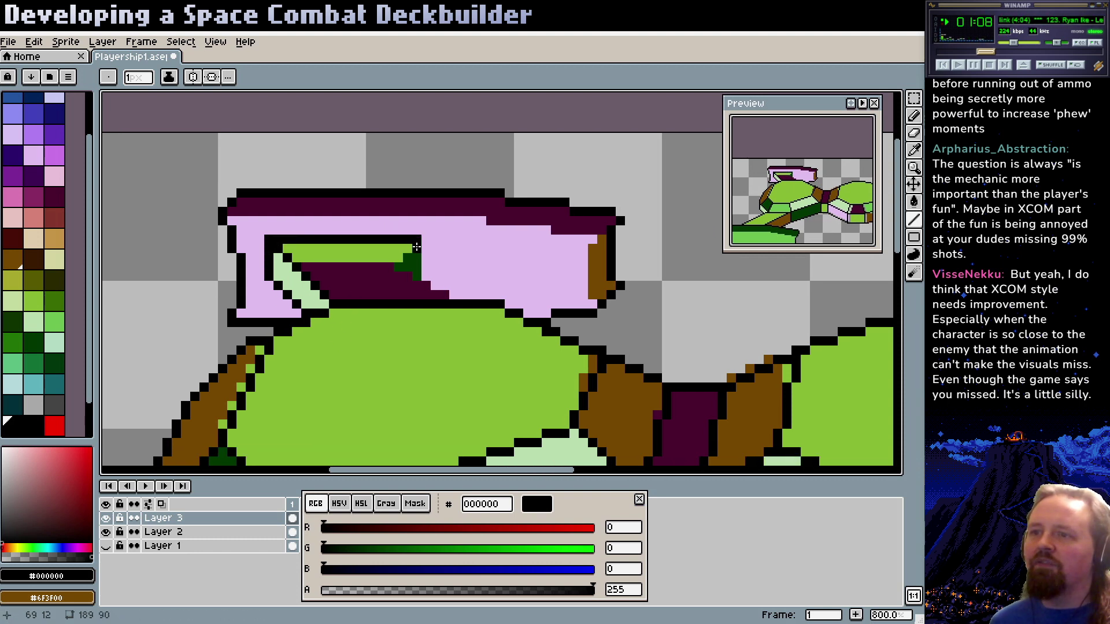
pyautogui.scroll(-2, 312, 276)
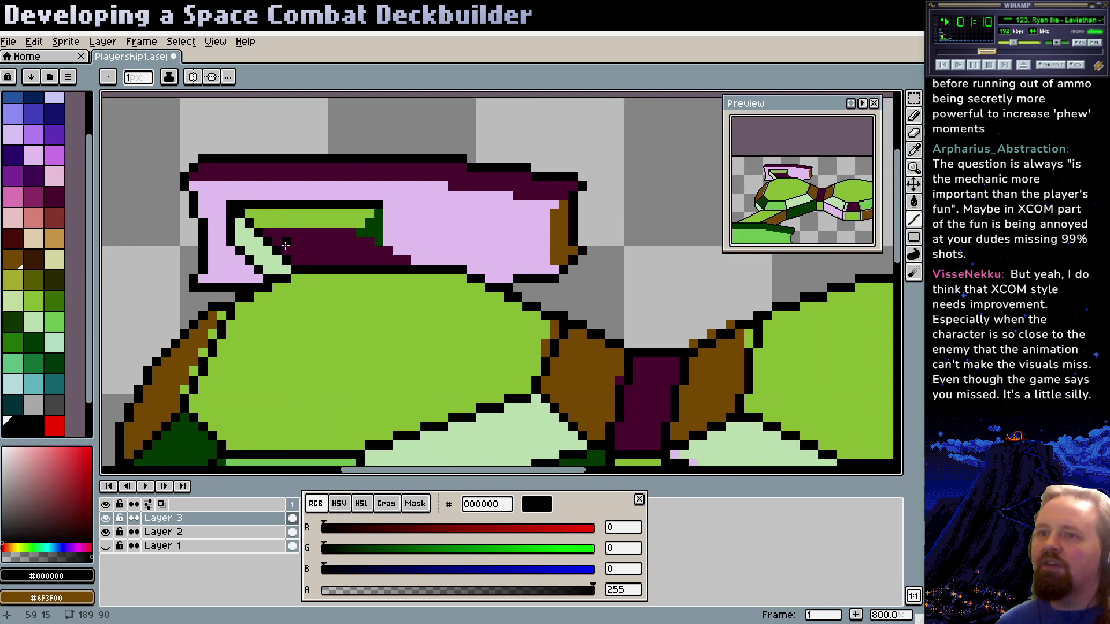
pyautogui.moveTo(265, 233)
pyautogui.mouseDown()
pyautogui.moveTo(343, 234)
pyautogui.moveTo(384, 213)
pyautogui.moveTo(379, 241)
pyautogui.moveTo(363, 241)
pyautogui.moveTo(420, 260)
pyautogui.mouseUp()
pyautogui.hotkey('ctrl', 'z')
# Hide Layer 2 and examine the bare line art from the fin down to the lower wing
pyautogui.click(106, 532)
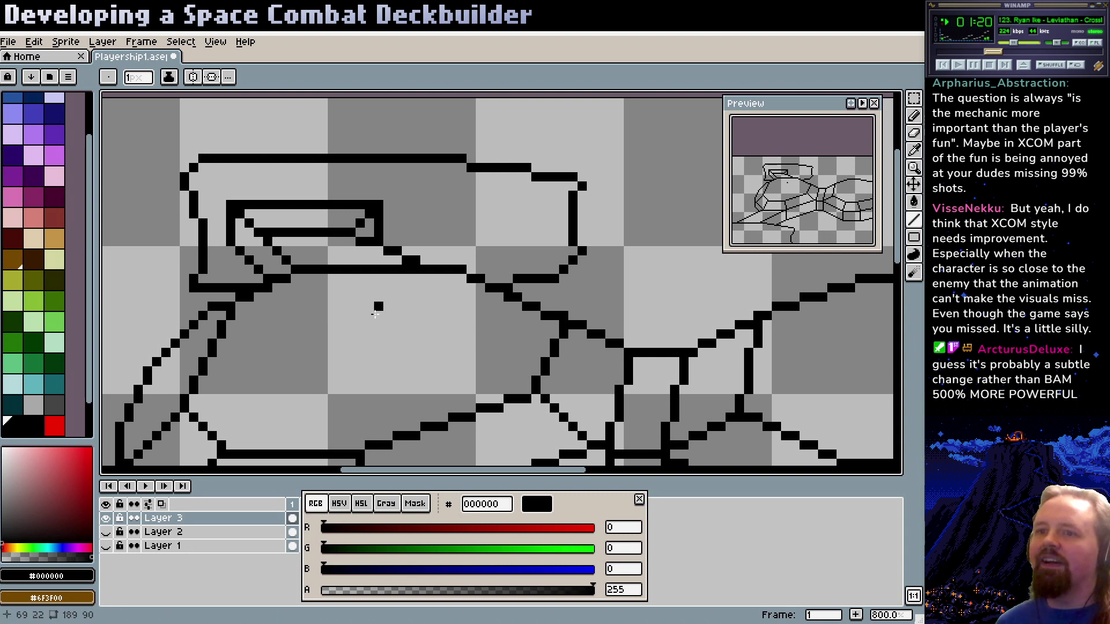
pyautogui.moveTo(376, 307); pyautogui.dragTo(357, 269)
pyautogui.scroll(-3, 312, 375)
pyautogui.hscroll(2, 312, 374)
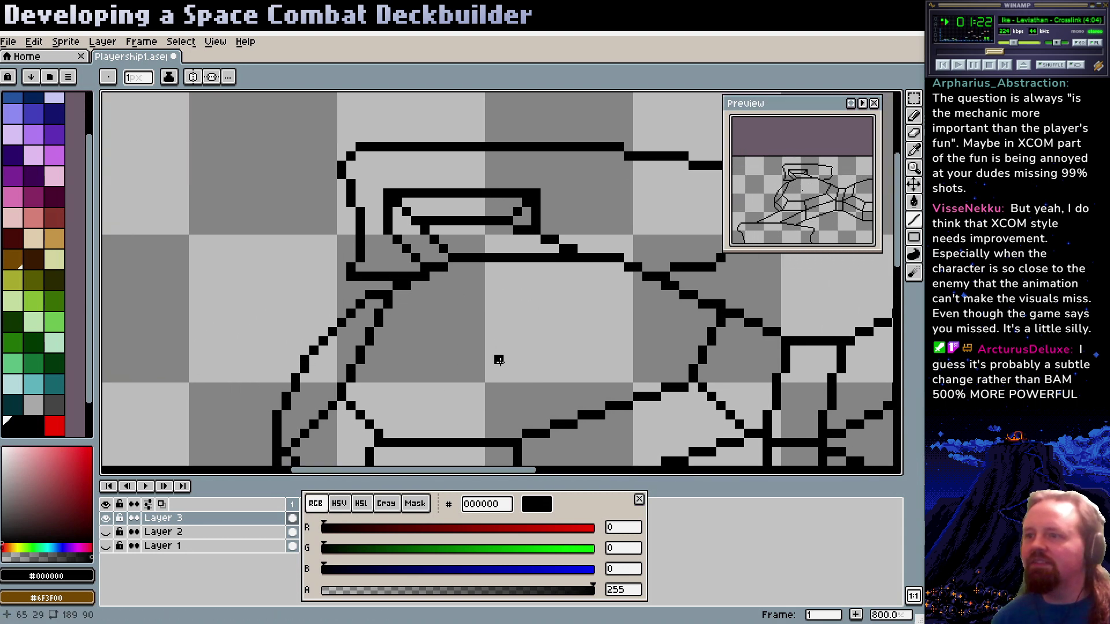
pyautogui.moveTo(455, 367)
pyautogui.mouseDown()
pyautogui.moveTo(491, 301)
pyautogui.moveTo(516, 312)
pyautogui.mouseUp()
pyautogui.moveTo(406, 340); pyautogui.dragTo(543, 267)
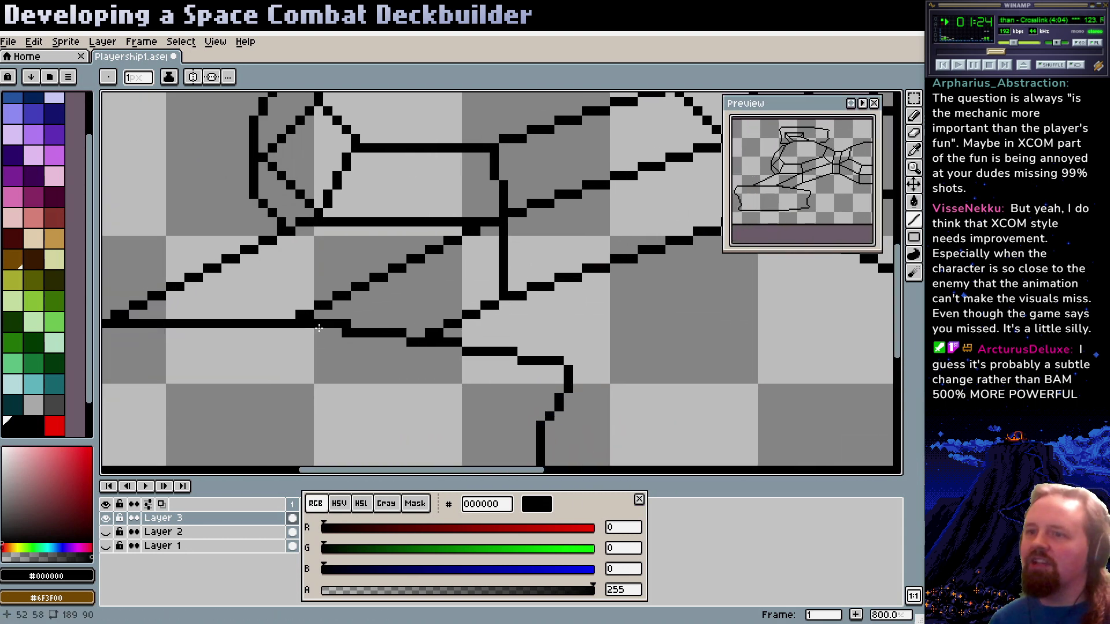
pyautogui.moveTo(347, 333); pyautogui.dragTo(383, 245)
pyautogui.moveTo(424, 388)
pyautogui.mouseDown()
pyautogui.moveTo(418, 310)
pyautogui.moveTo(411, 361)
pyautogui.mouseUp()
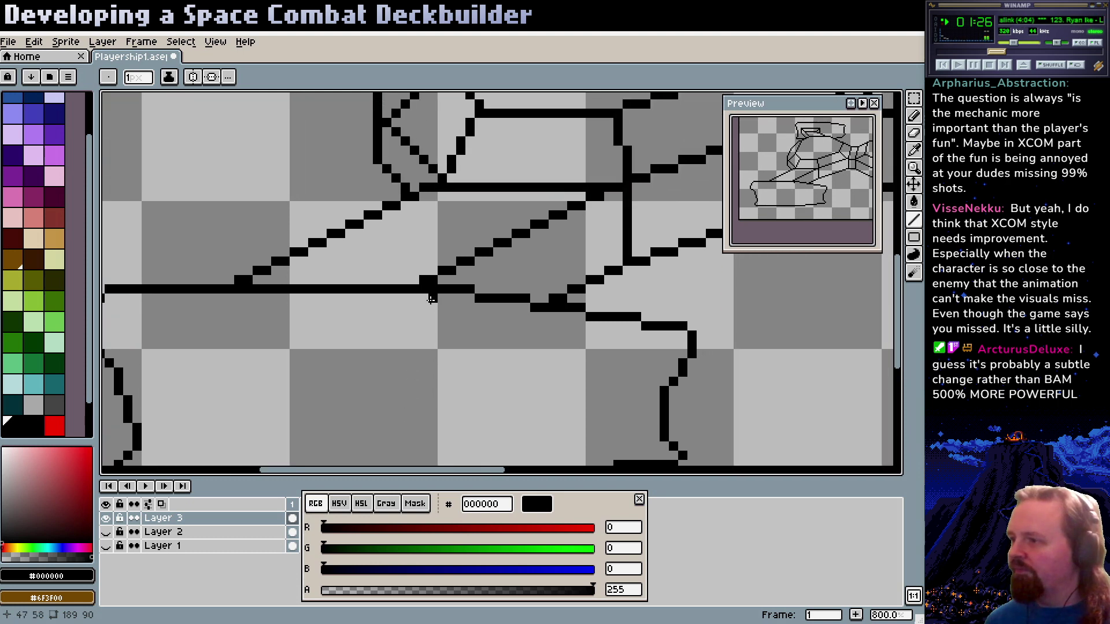
pyautogui.moveTo(419, 298); pyautogui.dragTo(407, 363)
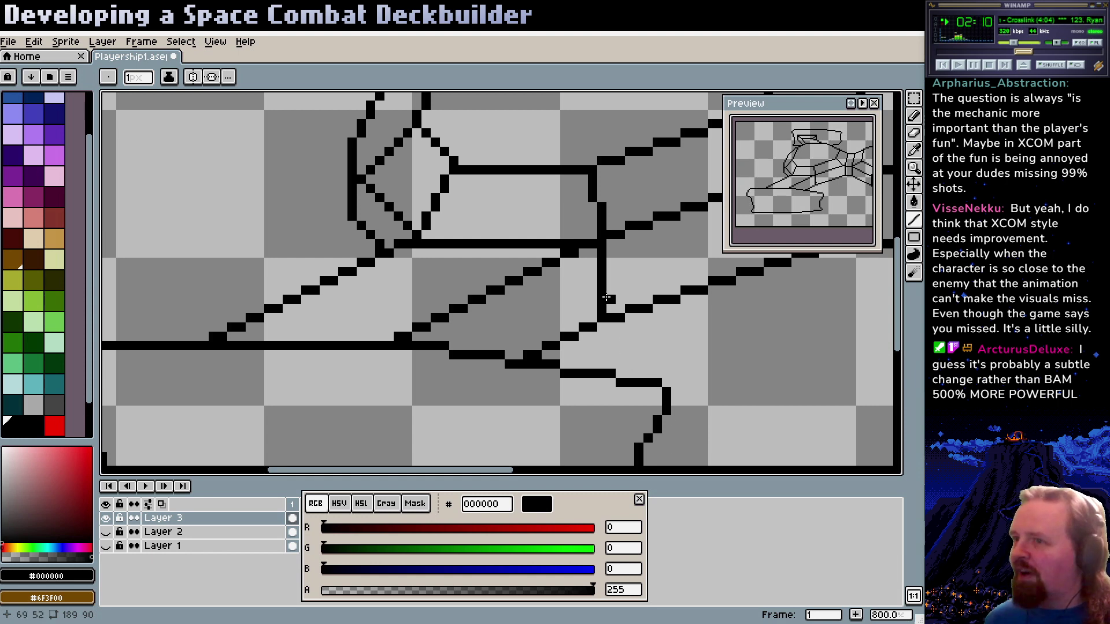
pyautogui.hscroll(3, 601, 358)
pyautogui.scroll(2, 601, 359)
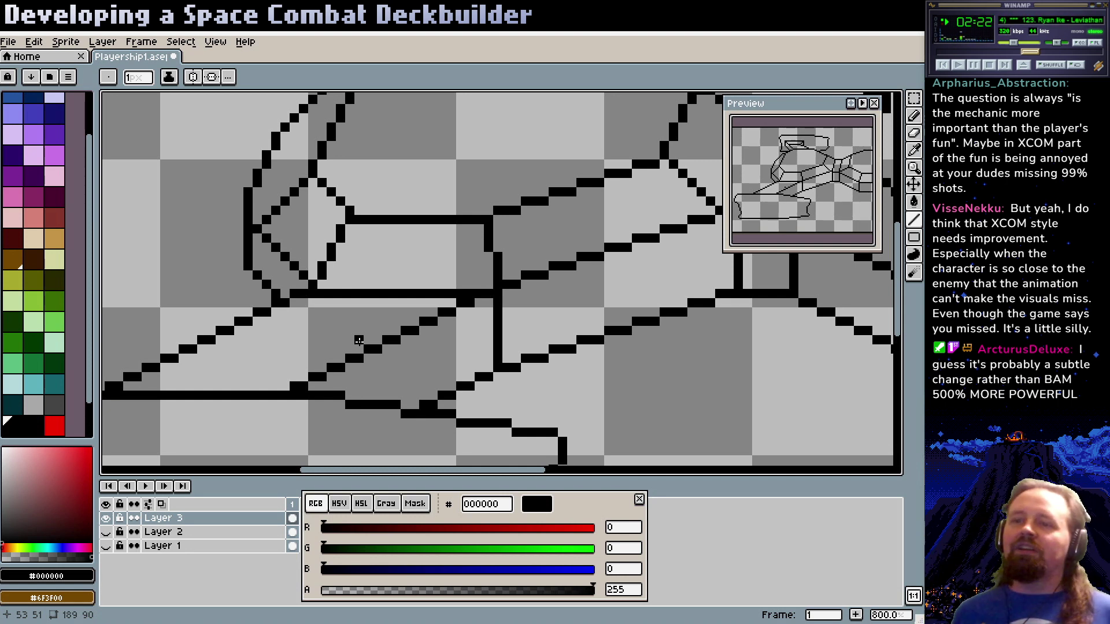
pyautogui.scroll(-5, 359, 339)
pyautogui.hscroll(-3, 358, 340)
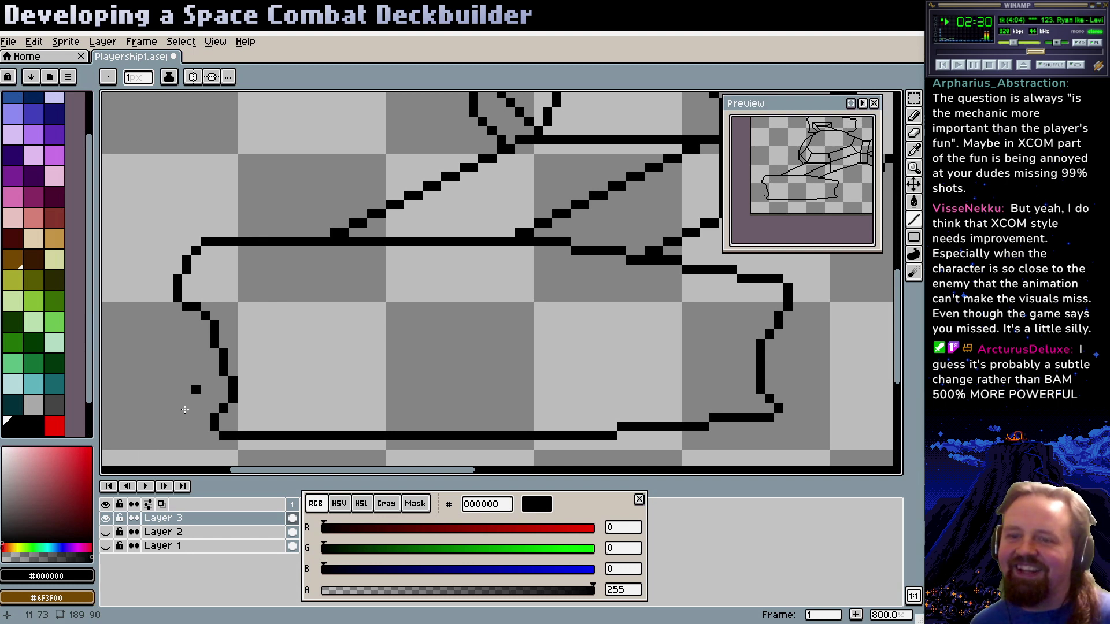
# Show Layer 2 and draw a straight black outline between the lower wing's dark green band and bright green panel
pyautogui.click(105, 532)
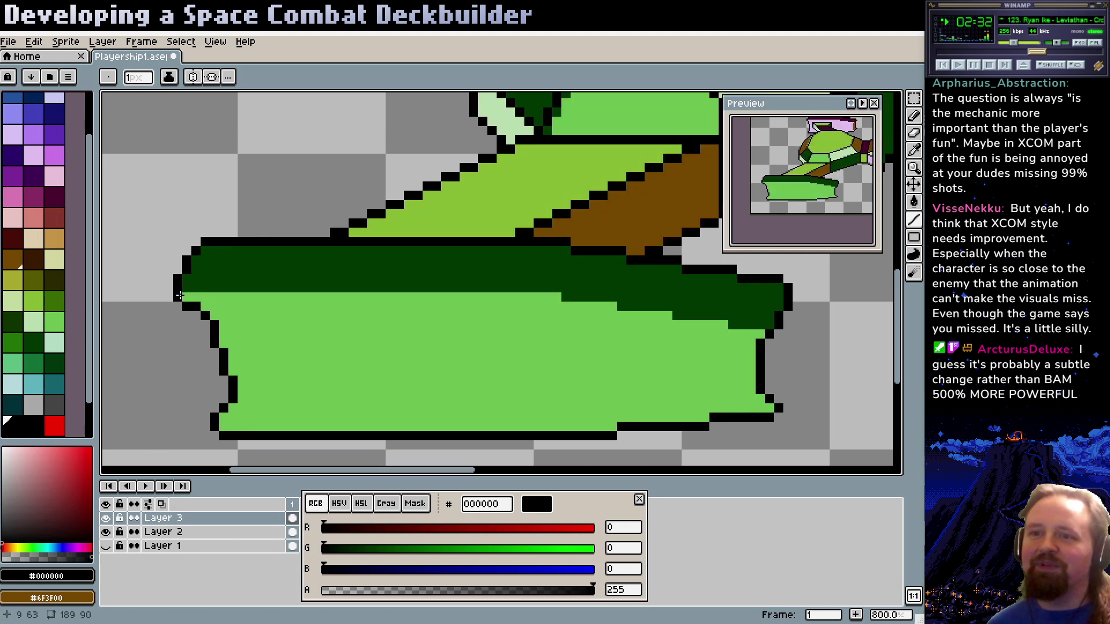
pyautogui.press('l')
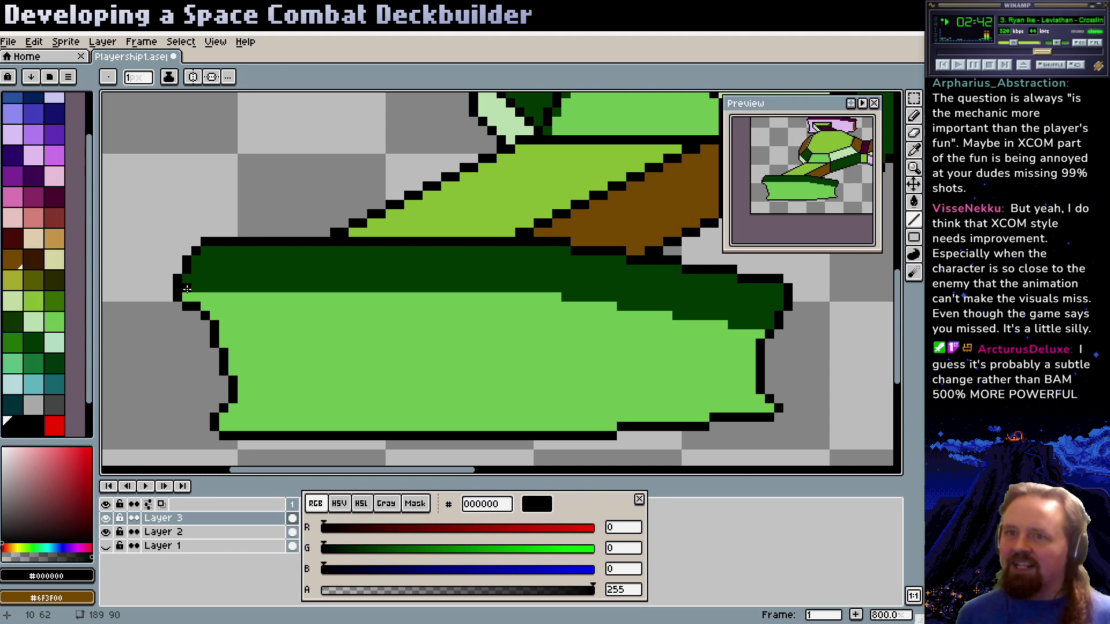
pyautogui.click(205, 259)
pyautogui.moveTo(186, 289)
pyautogui.mouseDown()
pyautogui.moveTo(560, 288)
pyautogui.moveTo(443, 333)
pyautogui.mouseUp()
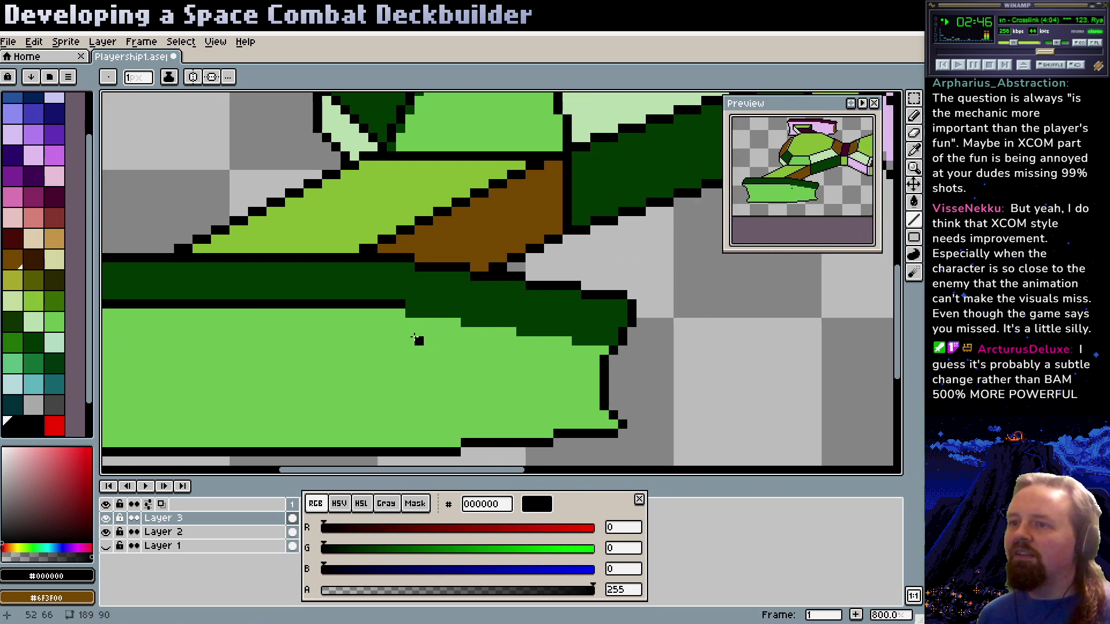
# Continue the lower wing's black outline in steps under the sloping part of the dark green band to its end
pyautogui.moveTo(595, 341)
pyautogui.mouseDown()
pyautogui.moveTo(409, 313)
pyautogui.moveTo(382, 338)
pyautogui.moveTo(442, 350)
pyautogui.moveTo(426, 347)
pyautogui.mouseUp()
pyautogui.hscroll(2, 420, 303)
pyautogui.scroll(1, 419, 303)
pyautogui.hotkey('ctrl', 'z')
pyautogui.moveTo(423, 347); pyautogui.dragTo(566, 370)
pyautogui.scroll(-3, 546, 359)
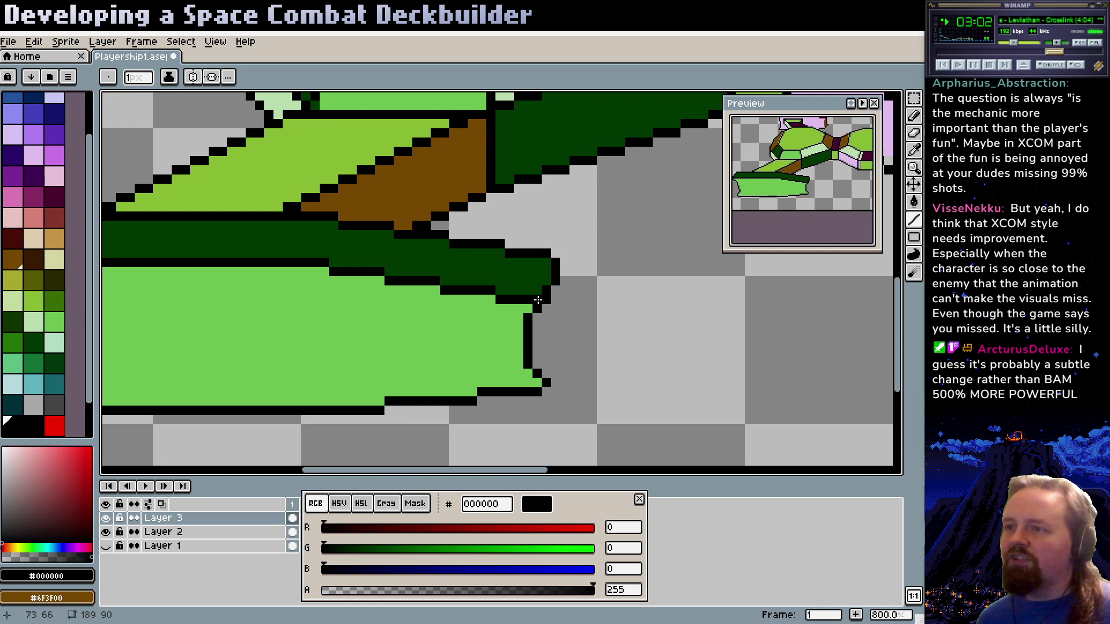
pyautogui.hscroll(-5, 461, 364)
pyautogui.moveTo(508, 371); pyautogui.dragTo(556, 364)
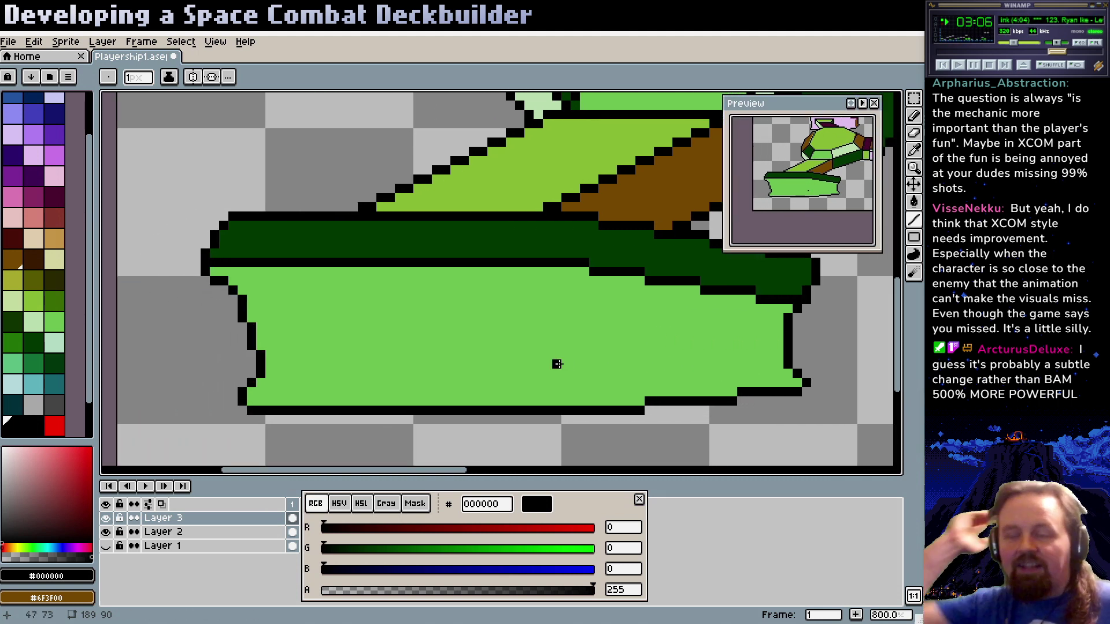
# Hide Layer 2 to check the whole ship's line art and save the sprite
pyautogui.scroll(-1, 506, 324)
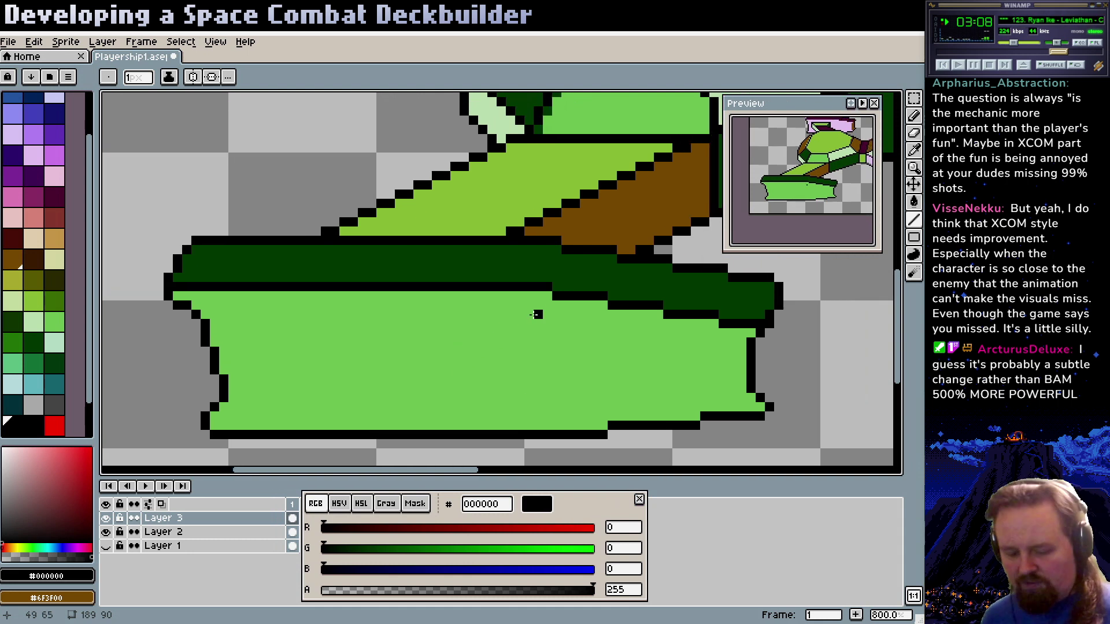
pyautogui.press('z')
pyautogui.scroll(-1, 511, 306)
pyautogui.scroll(-3, 514, 299)
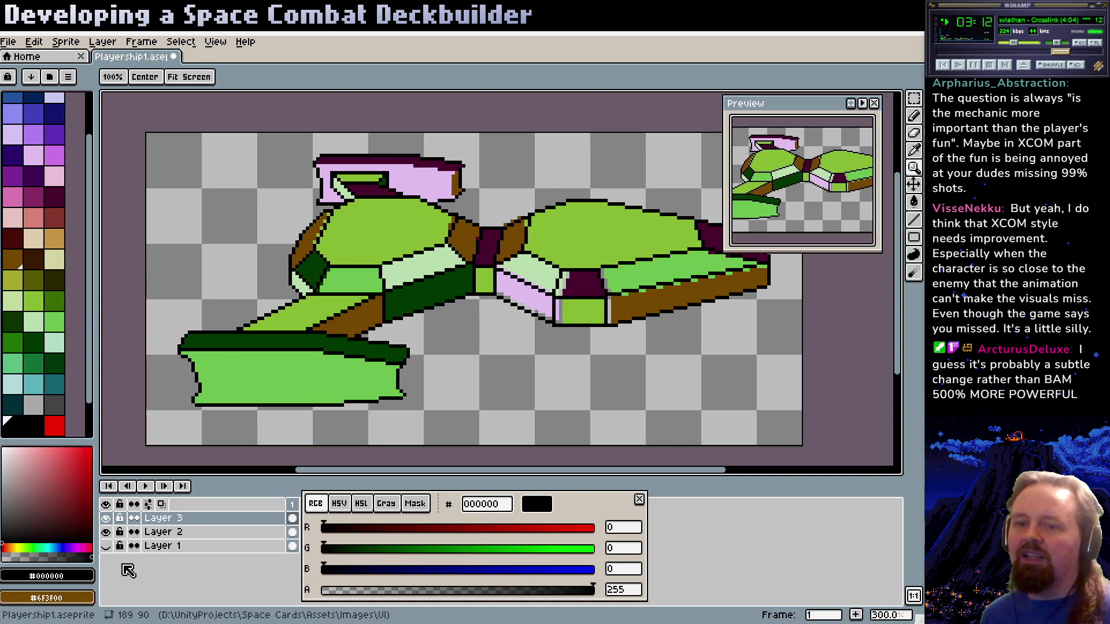
pyautogui.click(105, 532)
pyautogui.moveTo(461, 299); pyautogui.dragTo(398, 298)
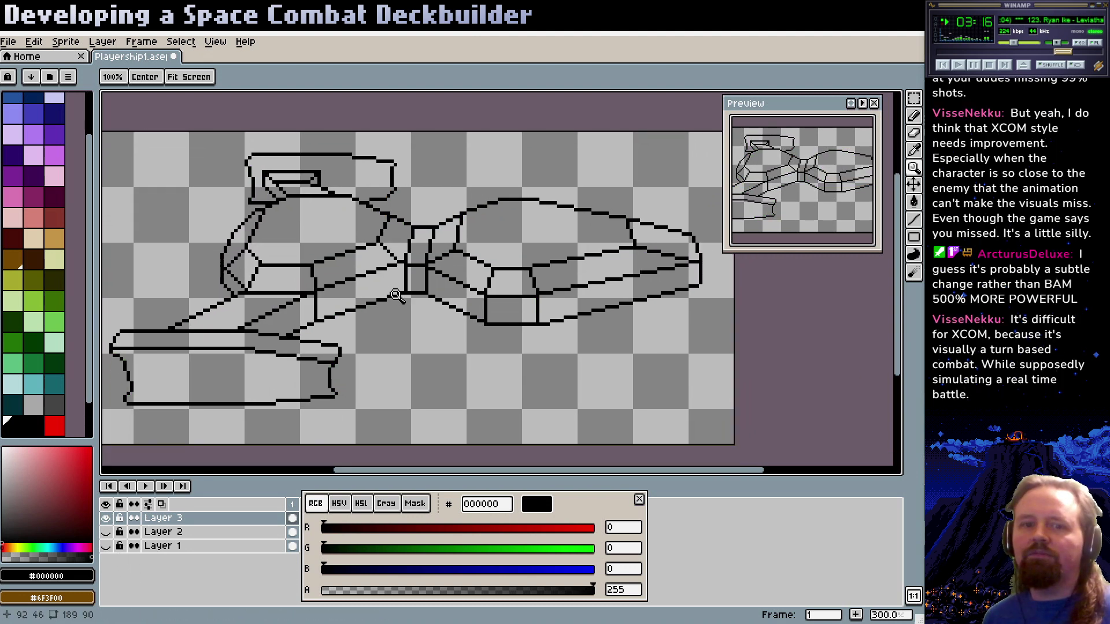
pyautogui.hotkey('ctrl', 's')
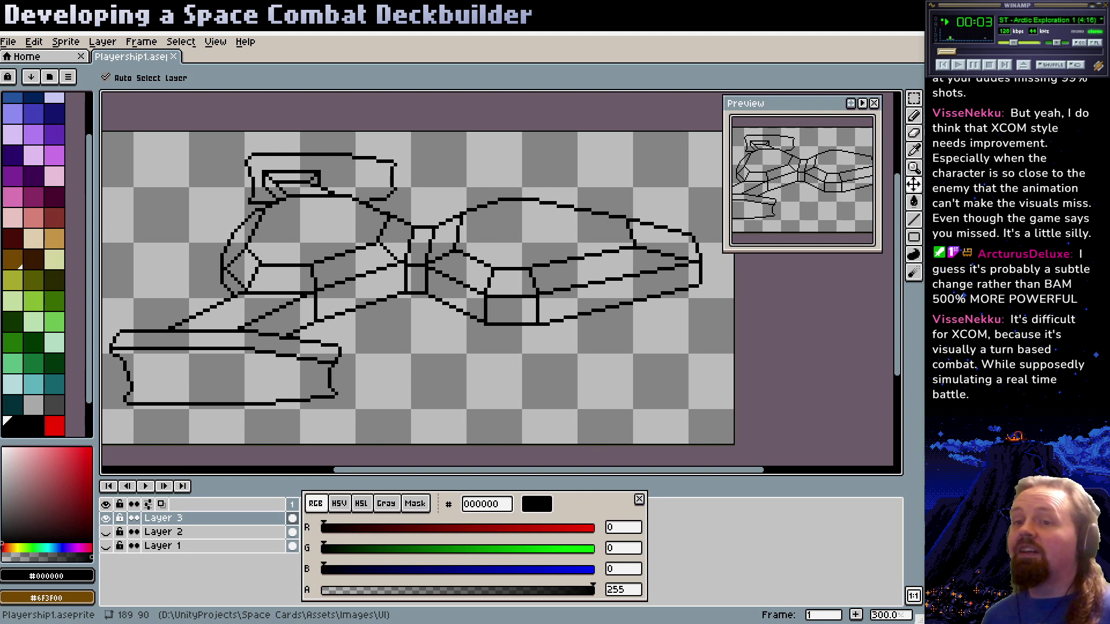
pyautogui.press('z')
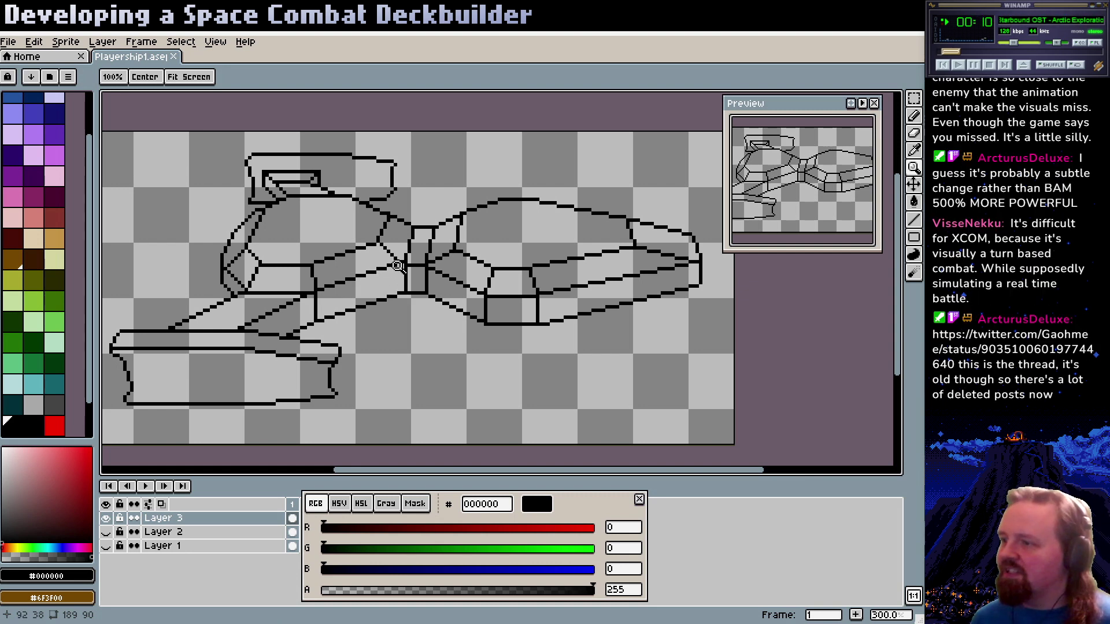
pyautogui.moveTo(397, 265); pyautogui.dragTo(485, 274)
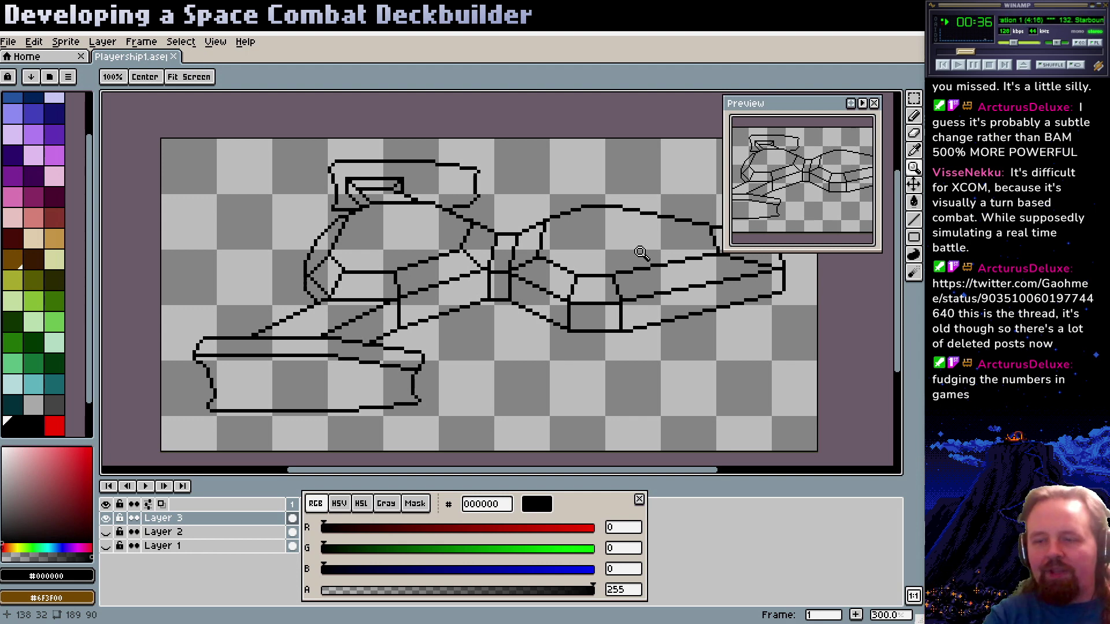
pyautogui.moveTo(534, 246); pyautogui.dragTo(481, 292)
pyautogui.hotkey('ctrl', 's')
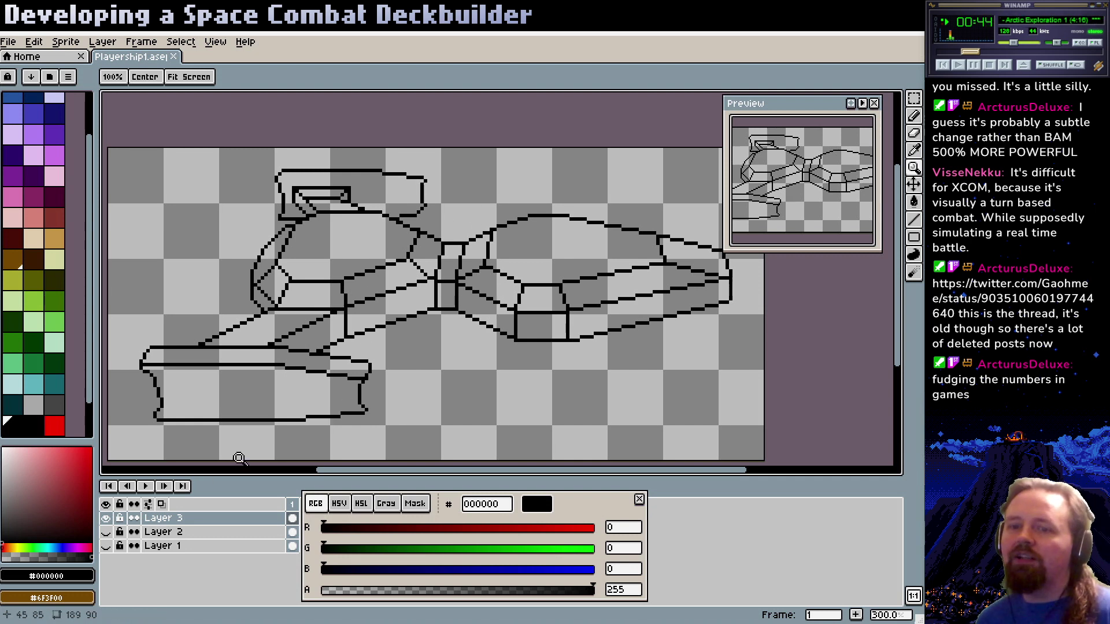
# Show Layer 2 and draw black outlines under the fin's maroon band and beside its brown end strip
pyautogui.click(105, 532)
pyautogui.click(350, 186)
pyautogui.click(350, 186)
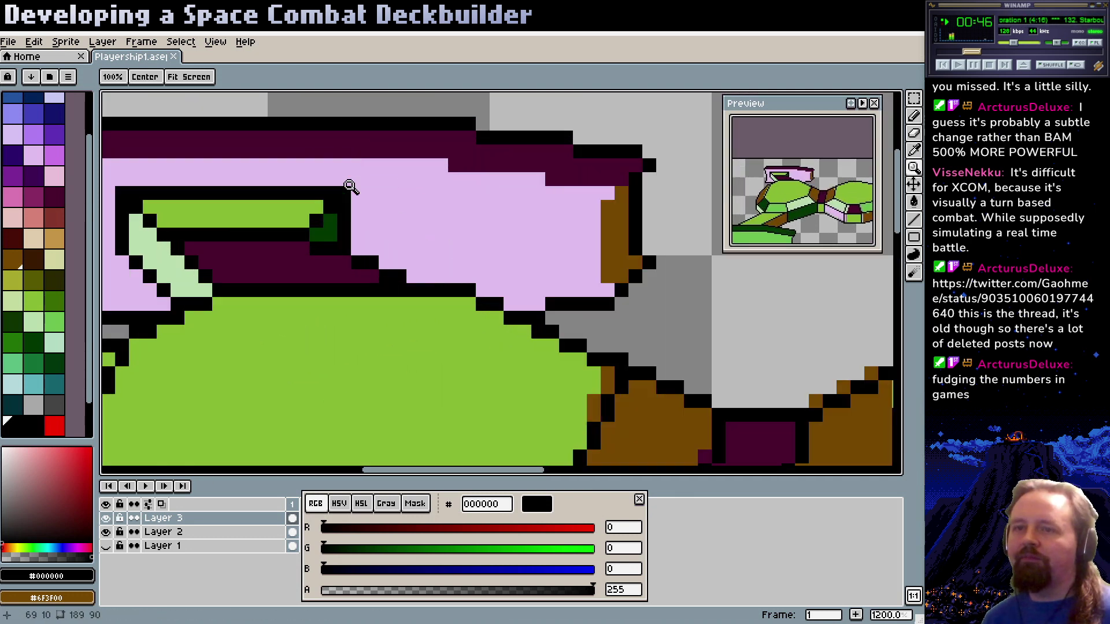
pyautogui.moveTo(350, 187); pyautogui.dragTo(563, 320)
pyautogui.press('b')
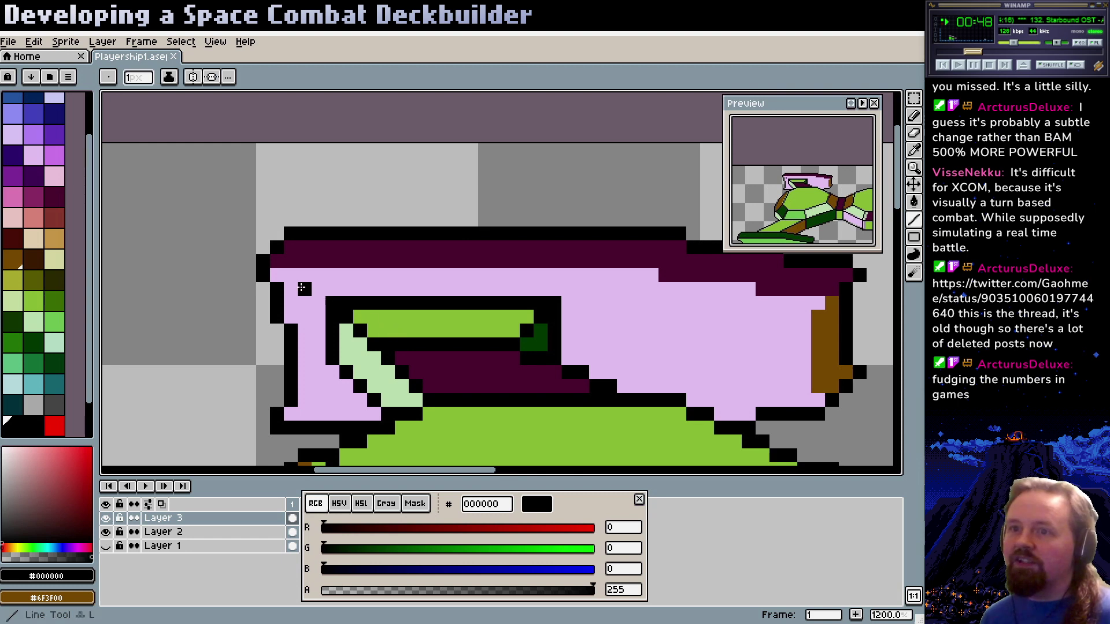
pyautogui.moveTo(354, 268); pyautogui.dragTo(272, 265)
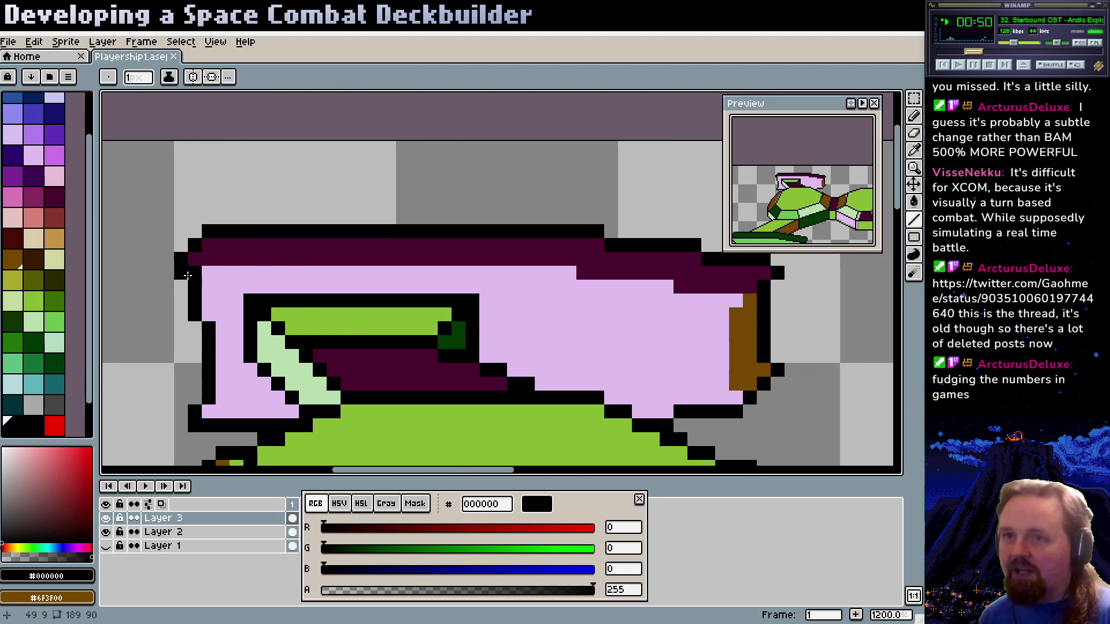
pyautogui.moveTo(188, 276)
pyautogui.mouseDown()
pyautogui.moveTo(565, 273)
pyautogui.moveTo(484, 284)
pyautogui.moveTo(468, 262)
pyautogui.moveTo(475, 248)
pyautogui.moveTo(440, 281)
pyautogui.moveTo(521, 282)
pyautogui.moveTo(539, 296)
pyautogui.moveTo(607, 291)
pyautogui.moveTo(583, 310)
pyautogui.moveTo(593, 385)
pyautogui.mouseUp()
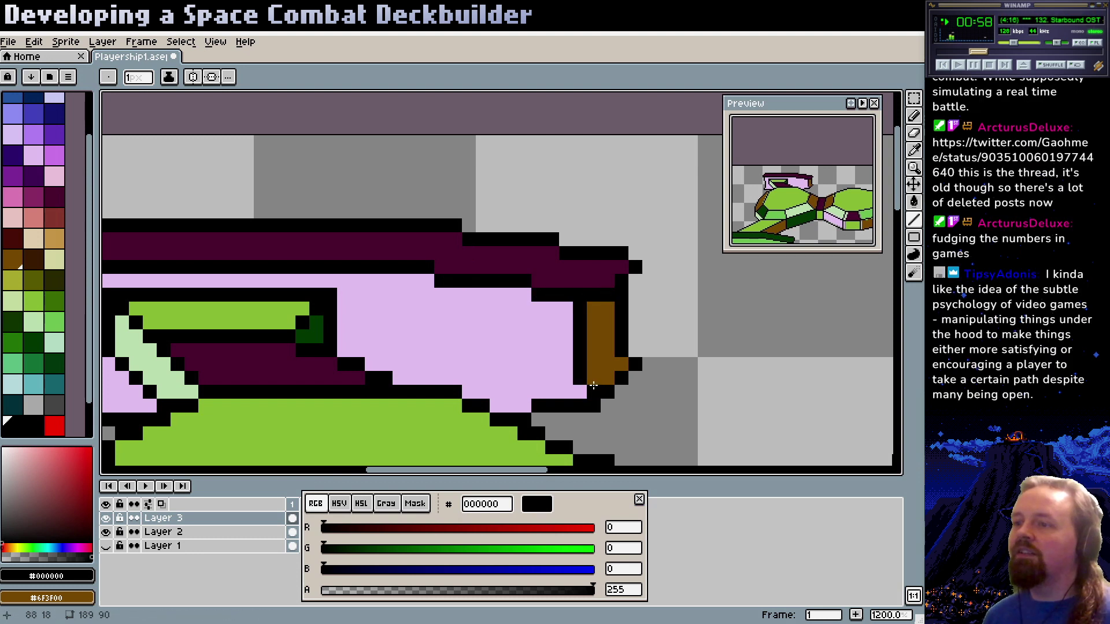
# Hide Layer 2 and examine the fin's outlines within the whole ship's line art
pyautogui.press('z')
pyautogui.scroll(-6, 527, 354)
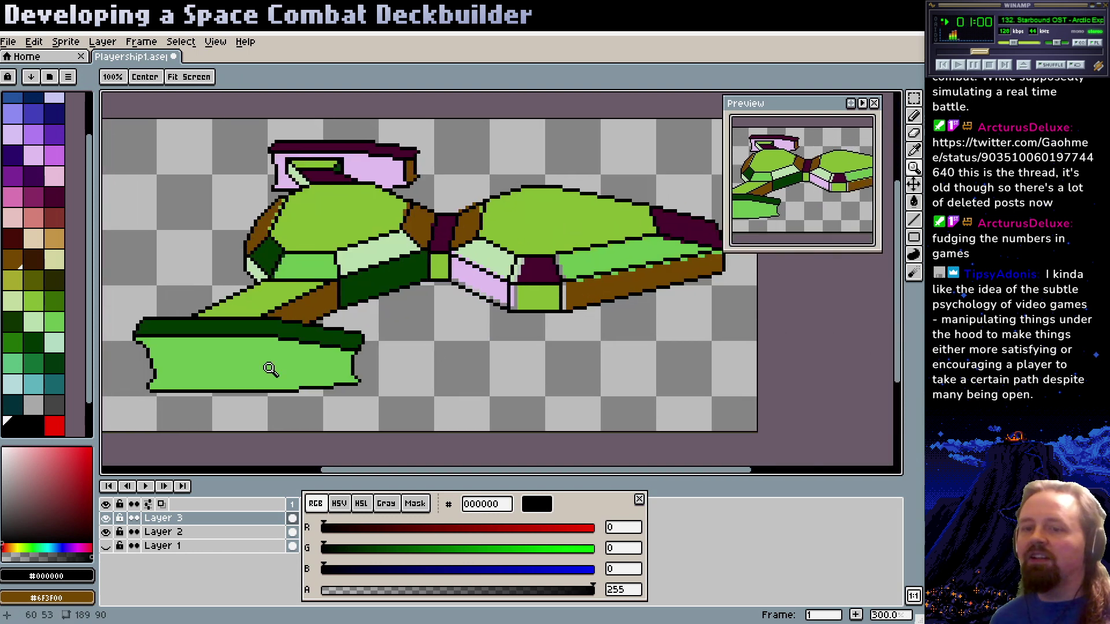
pyautogui.click(106, 531)
pyautogui.moveTo(496, 265); pyautogui.dragTo(487, 301)
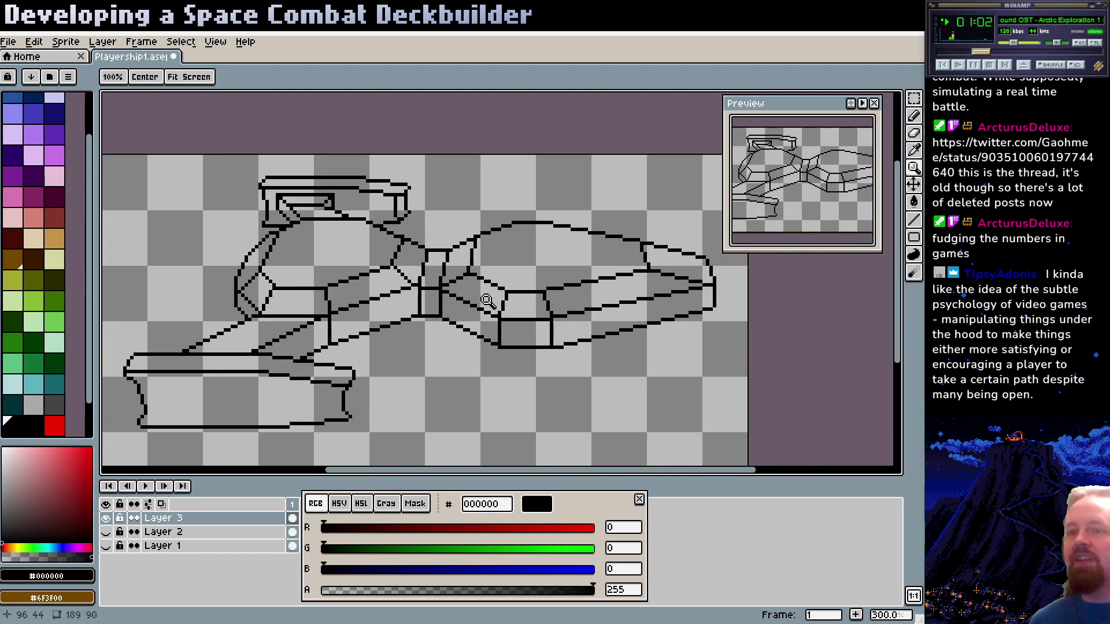
pyautogui.moveTo(433, 359); pyautogui.dragTo(445, 354)
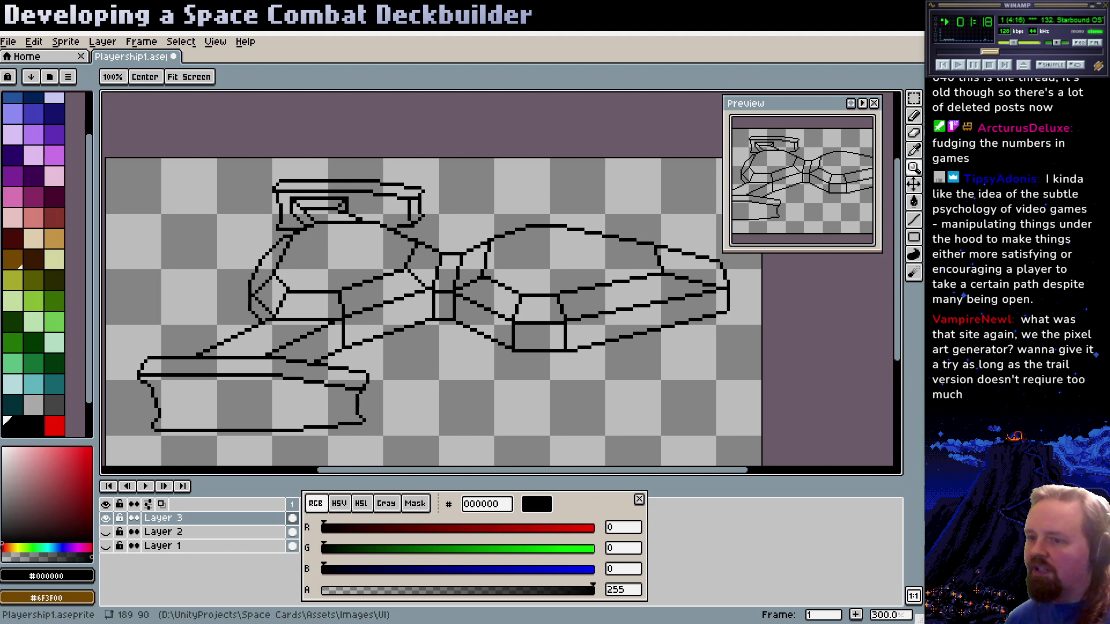
pyautogui.hotkey('alt', 'Tab')
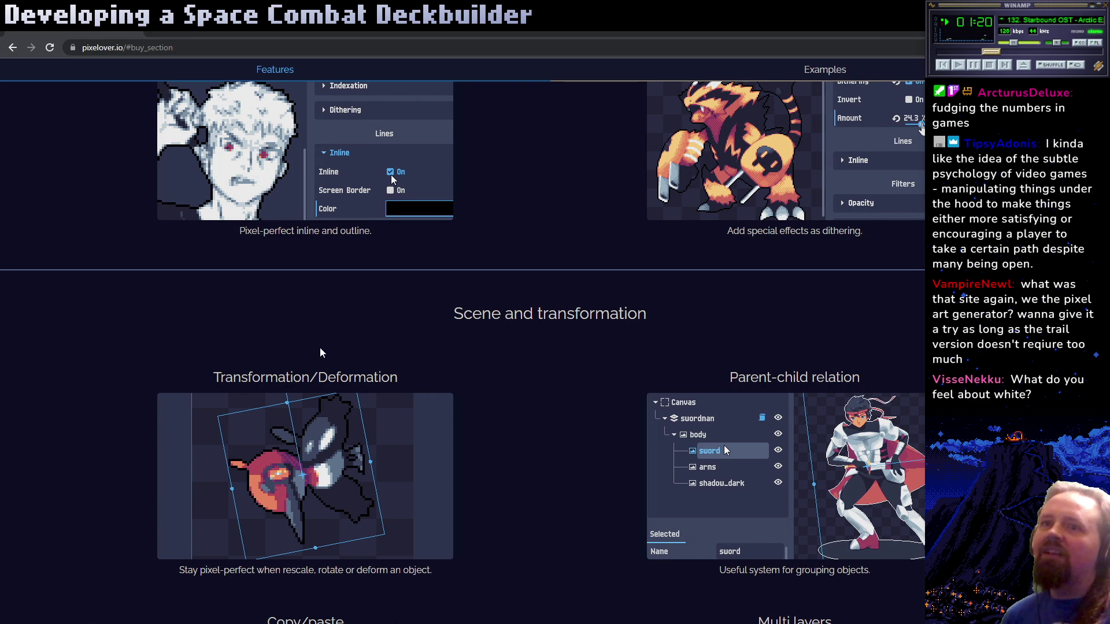
pyautogui.click(114, 49)
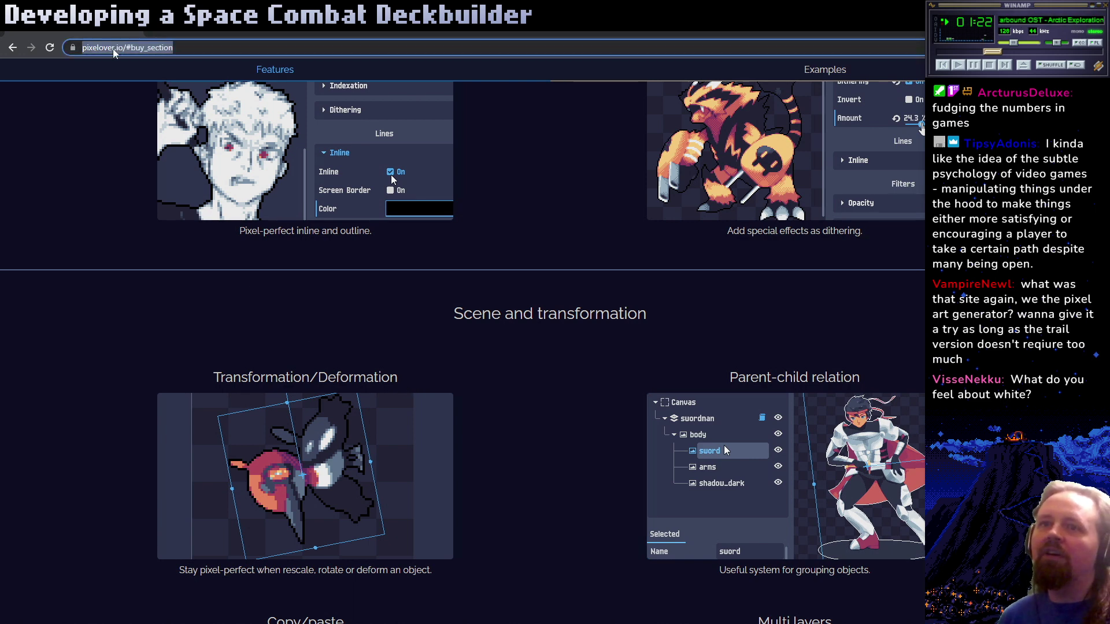
pyautogui.click(150, 47)
pyautogui.moveTo(150, 47); pyautogui.dragTo(82, 47)
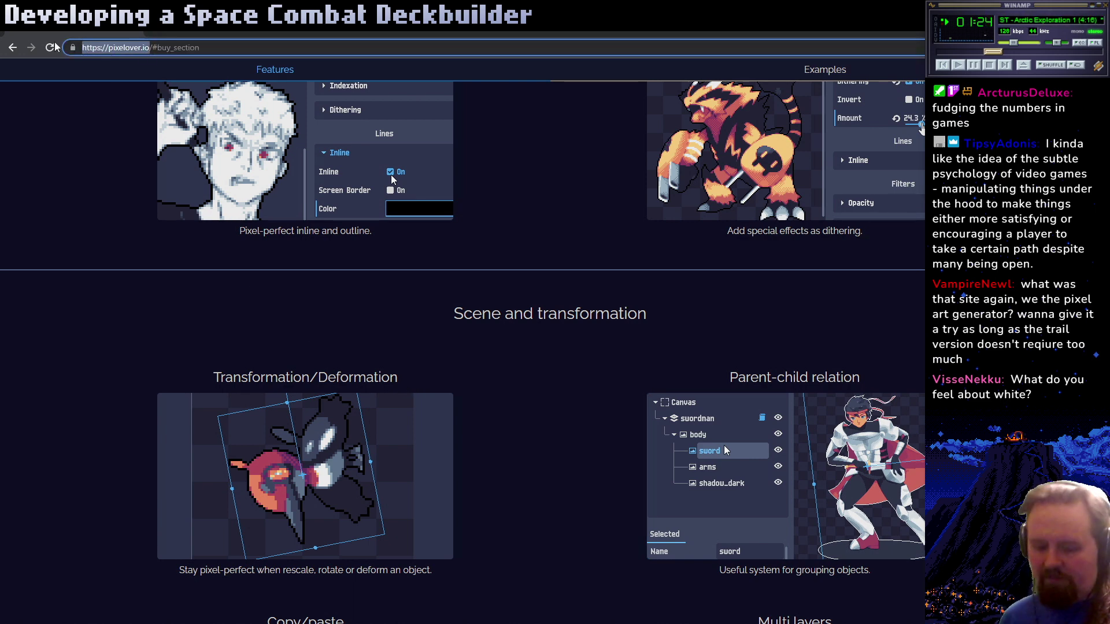
pyautogui.click(724, 446)
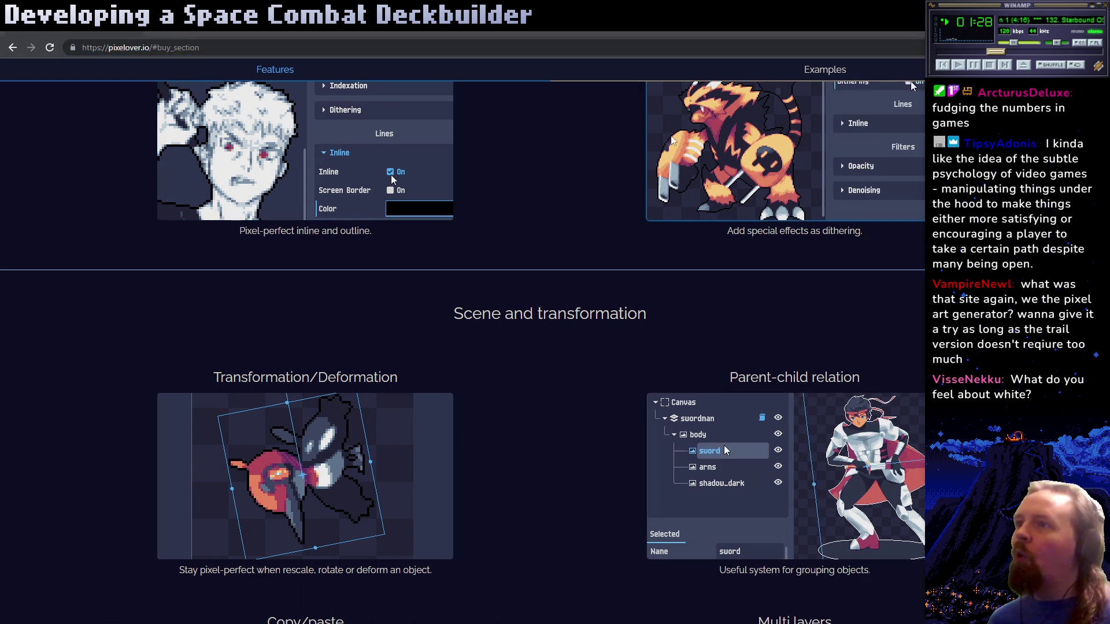
# Switch back to Aseprite and bring up the whole line art of the Playership1 sprite
pyautogui.doubleClick(674, 29)
pyautogui.click(705, 142)
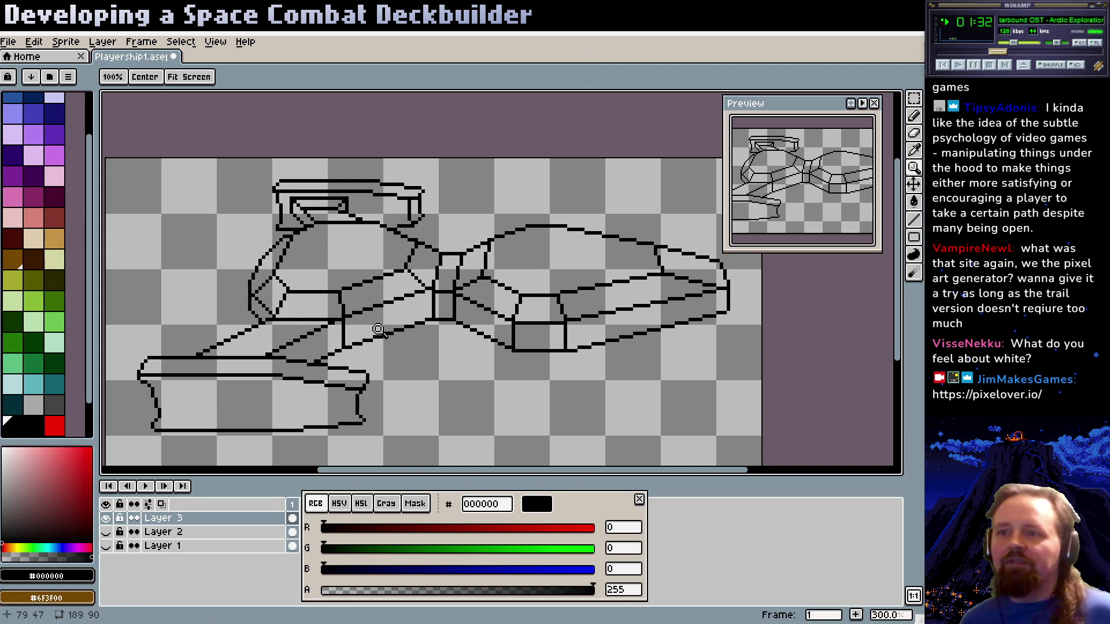
pyautogui.moveTo(428, 352); pyautogui.dragTo(439, 323)
pyautogui.scroll(-1, 435, 289)
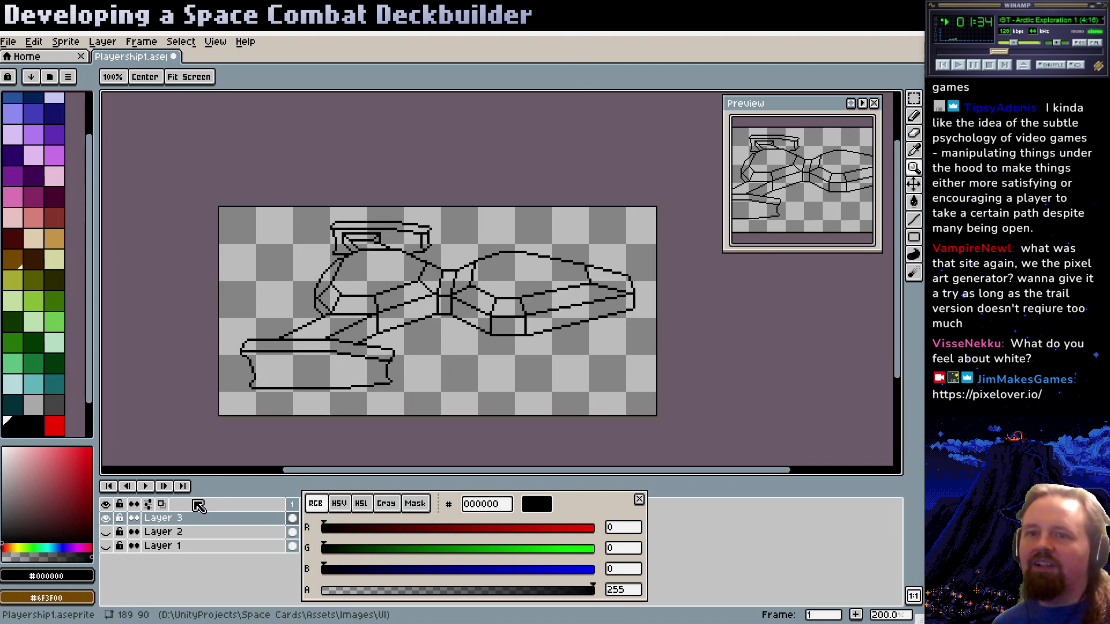
# Fill the top panels of the rear hull, front hull, near wing strut and neck between the hulls with white feffff
pyautogui.scroll(2, 49, 212)
pyautogui.click(34, 103)
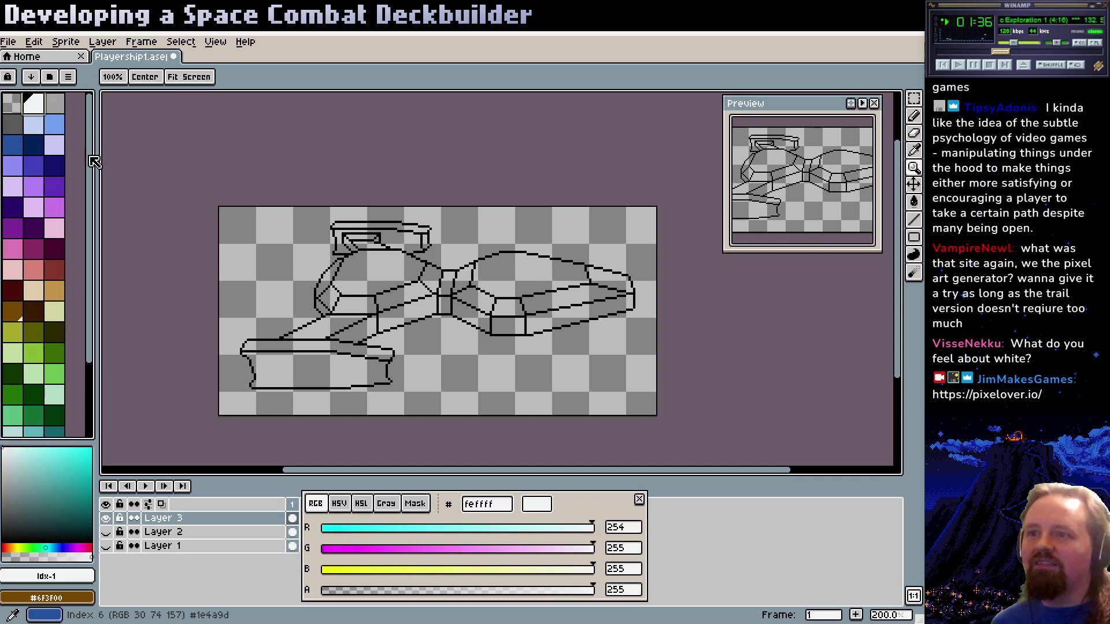
pyautogui.moveTo(402, 280); pyautogui.dragTo(389, 288)
pyautogui.press('g')
pyautogui.click(373, 283)
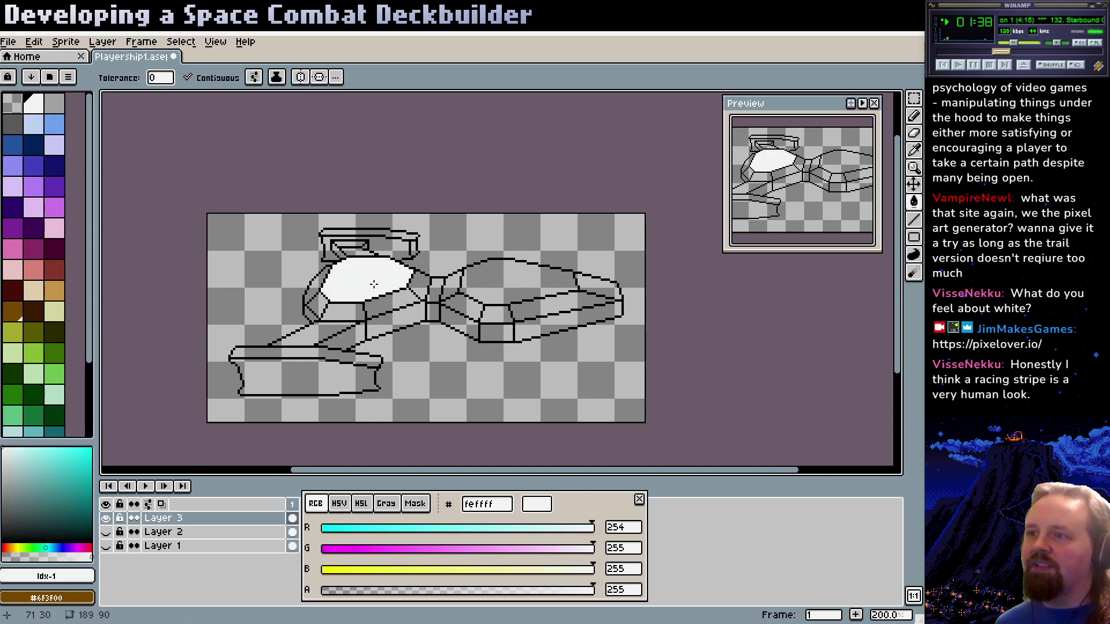
pyautogui.click(517, 286)
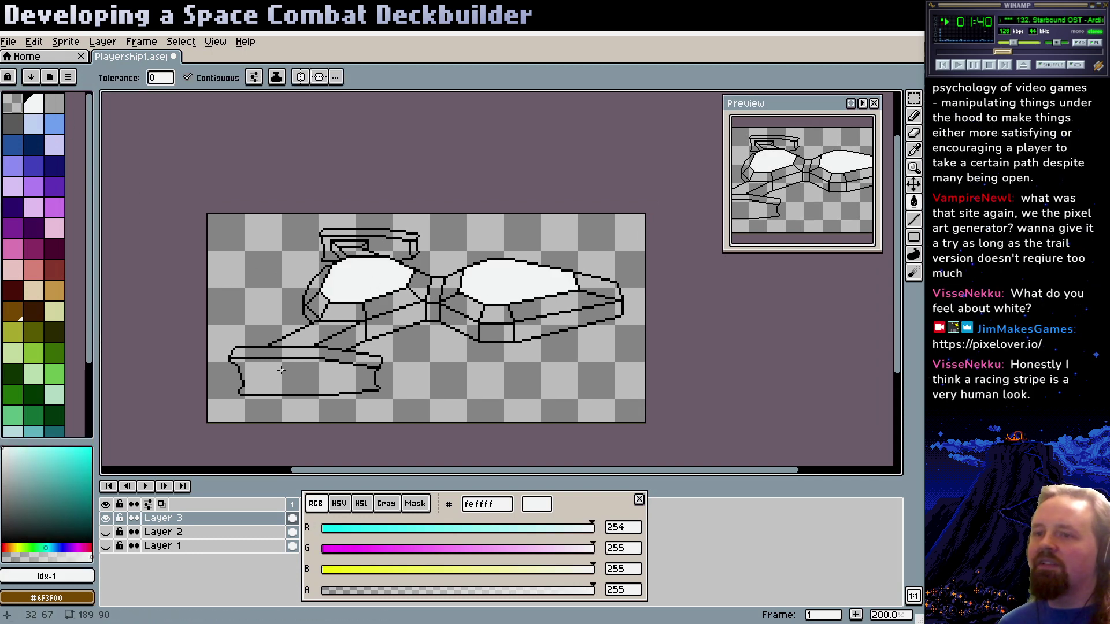
pyautogui.click(315, 336)
pyautogui.click(436, 286)
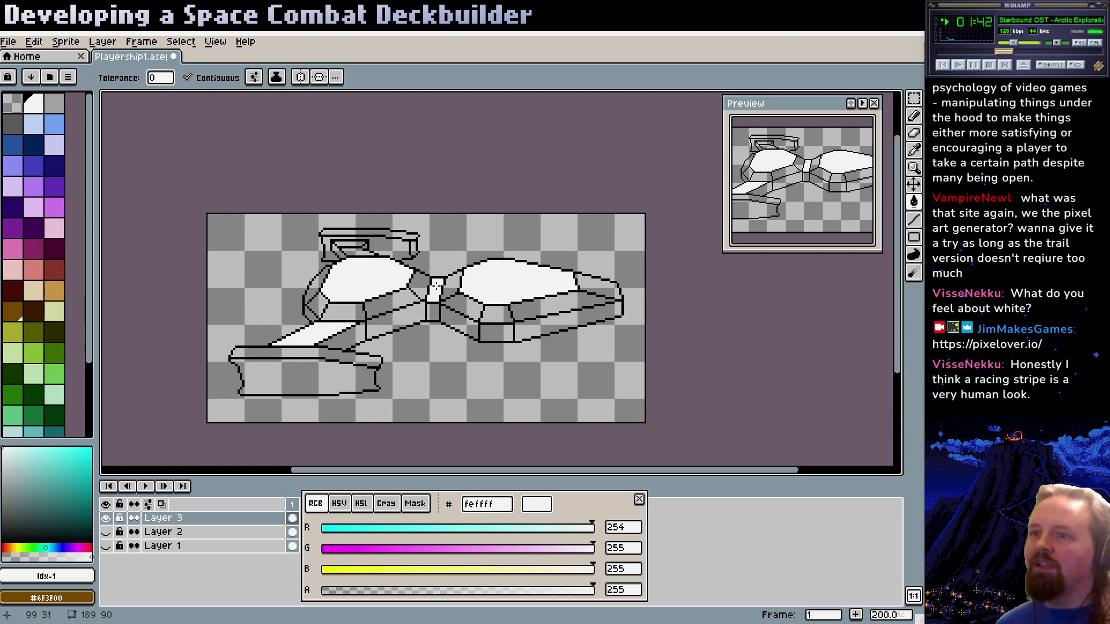
# Fill the far wing's strut panels and its upper edge strip with the same white
pyautogui.click(351, 250)
pyautogui.click(349, 241)
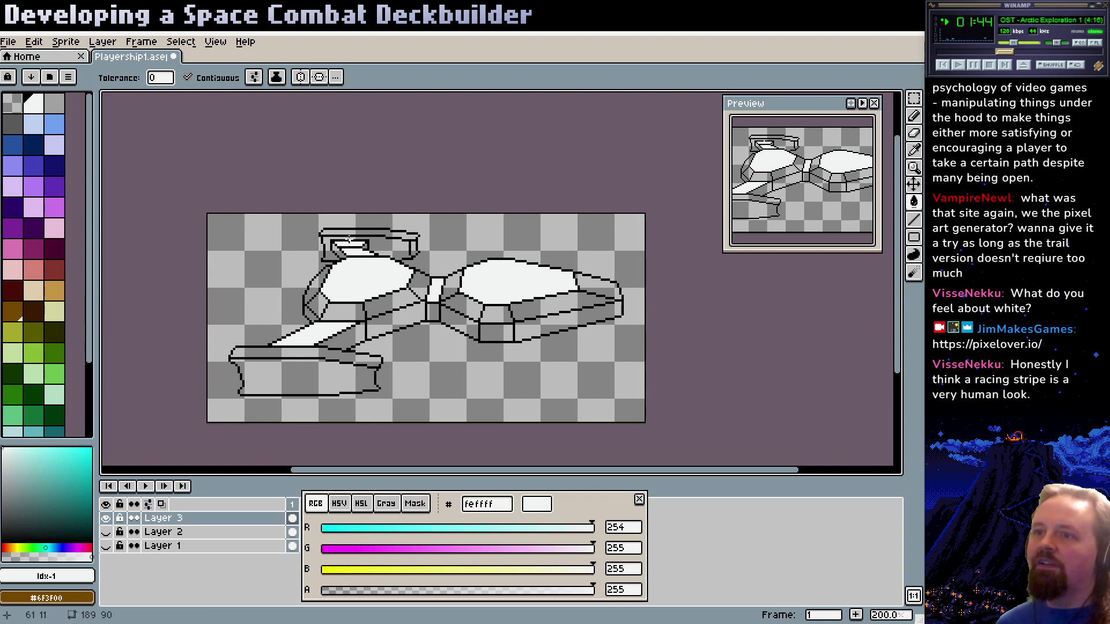
pyautogui.click(349, 235)
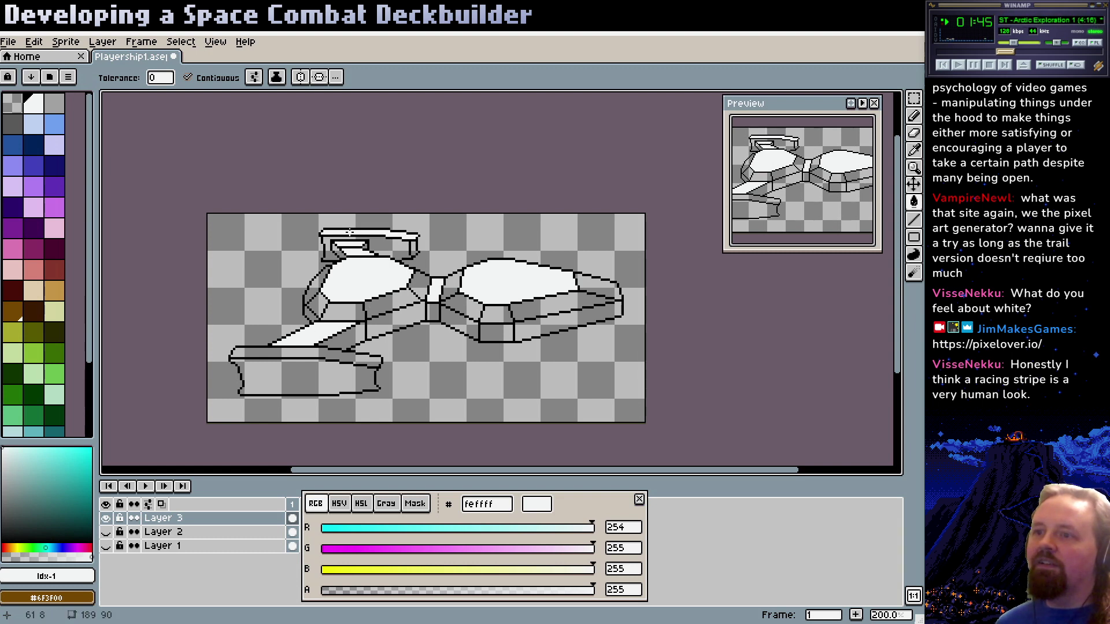
# Fill the bevel panels around the rear hull's white top with mid grey a0a0a0
pyautogui.click(55, 106)
pyautogui.click(405, 297)
pyautogui.click(346, 313)
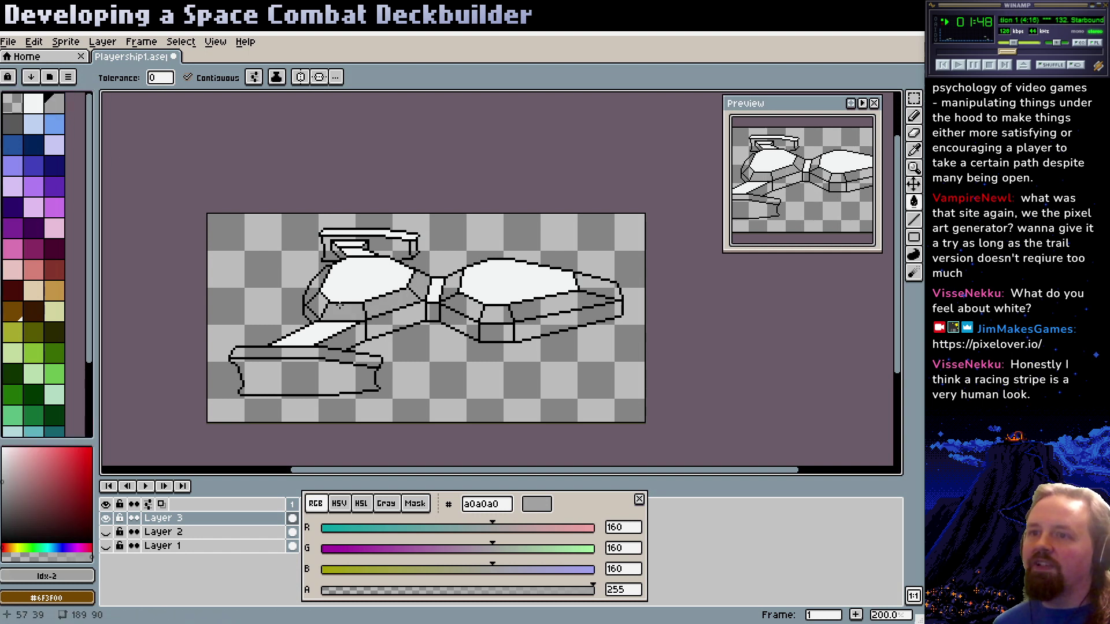
pyautogui.click(313, 293)
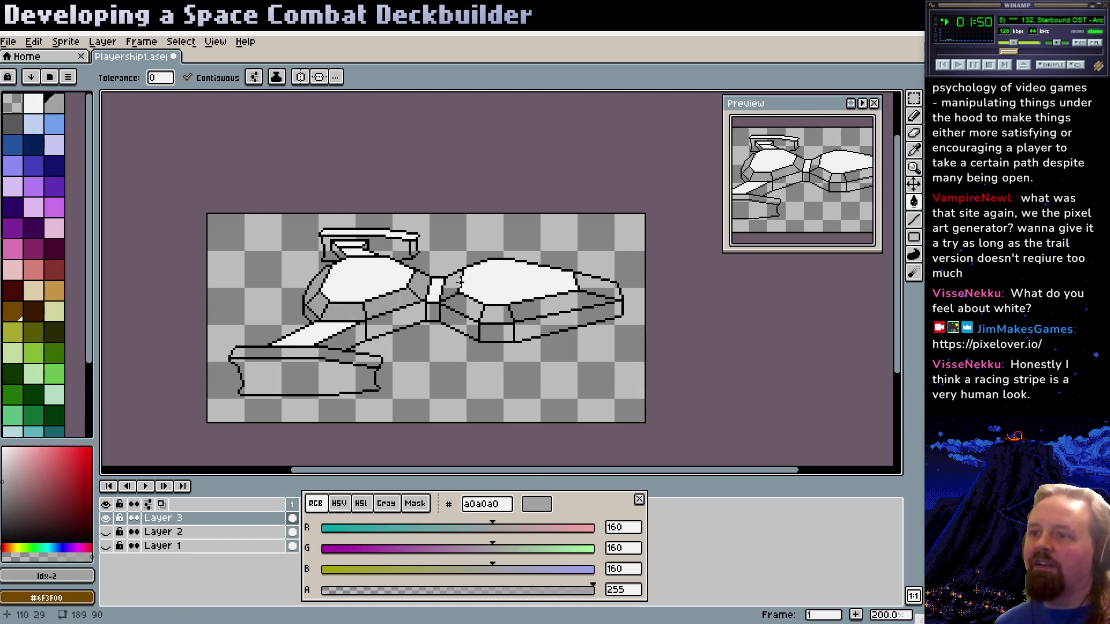
# Fill the bevel panels around the front hull's white top with the same mid grey
pyautogui.click(457, 284)
pyautogui.click(460, 307)
pyautogui.click(496, 315)
pyautogui.click(563, 301)
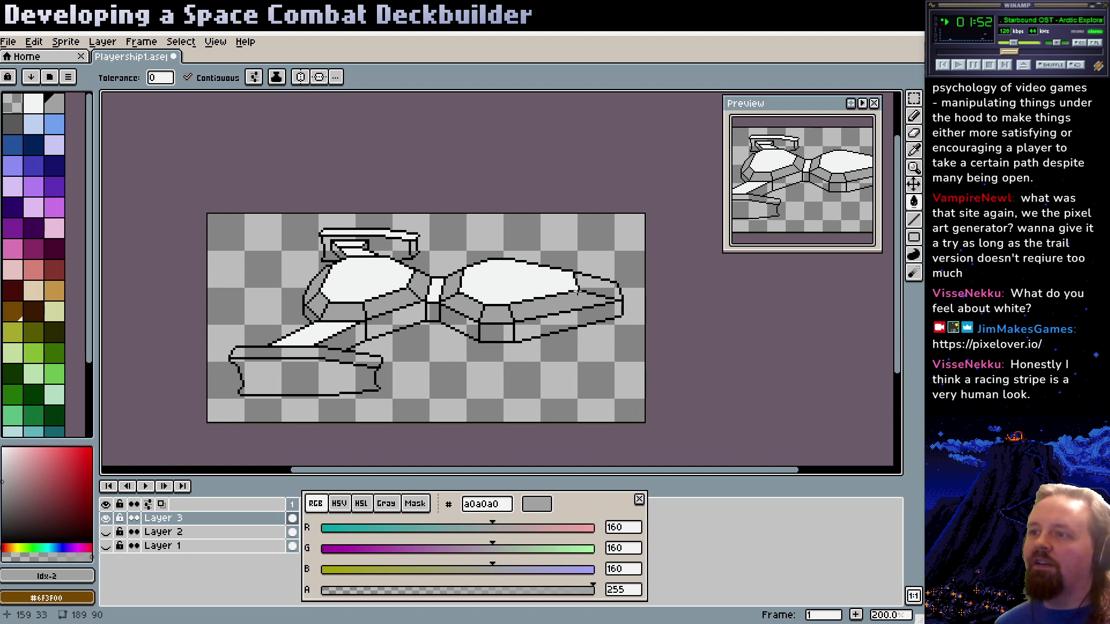
pyautogui.click(577, 291)
# Fill the side panels of the rear hull, near wing strut and neck with dark grey 525252
pyautogui.click(13, 123)
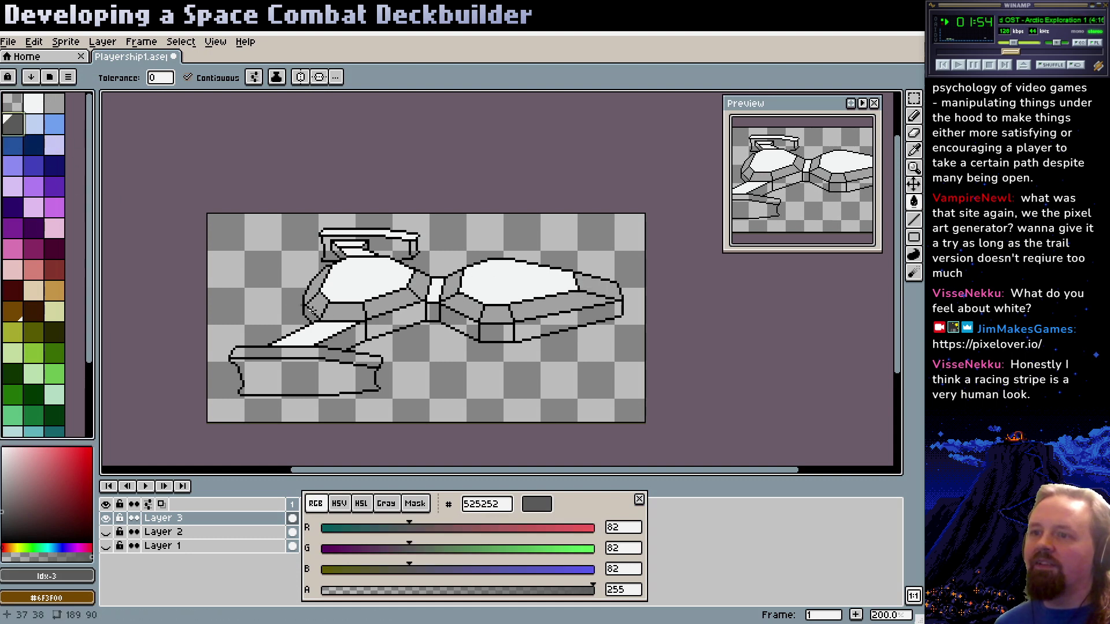
pyautogui.click(371, 322)
pyautogui.click(350, 333)
pyautogui.click(431, 310)
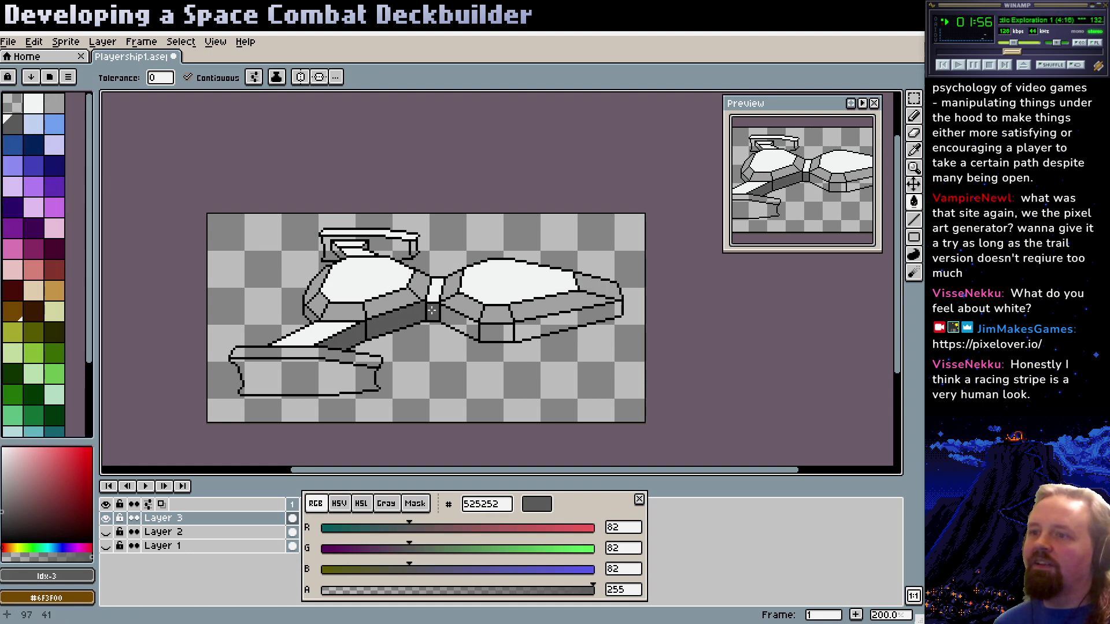
# Fill the three lower side panels of the front hull with the same dark grey
pyautogui.click(459, 321)
pyautogui.click(495, 333)
pyautogui.click(548, 328)
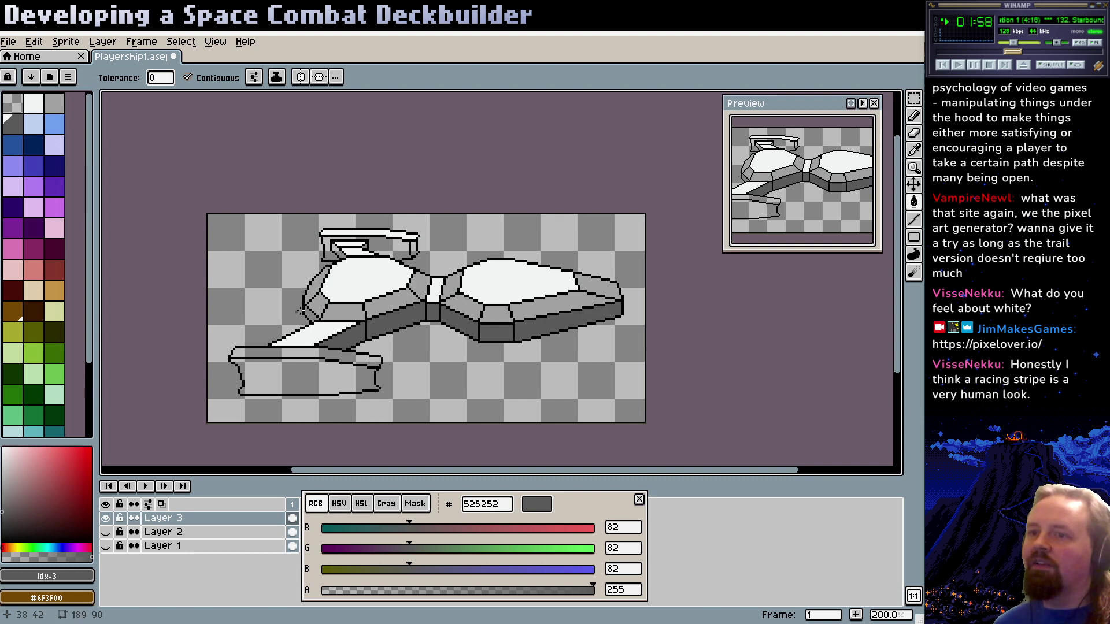
# Fill the near wing's large side panel dark grey and its upper edge strip white
pyautogui.click(312, 383)
pyautogui.keyDown('alt'); pyautogui.click(330, 297); pyautogui.keyUp('alt')
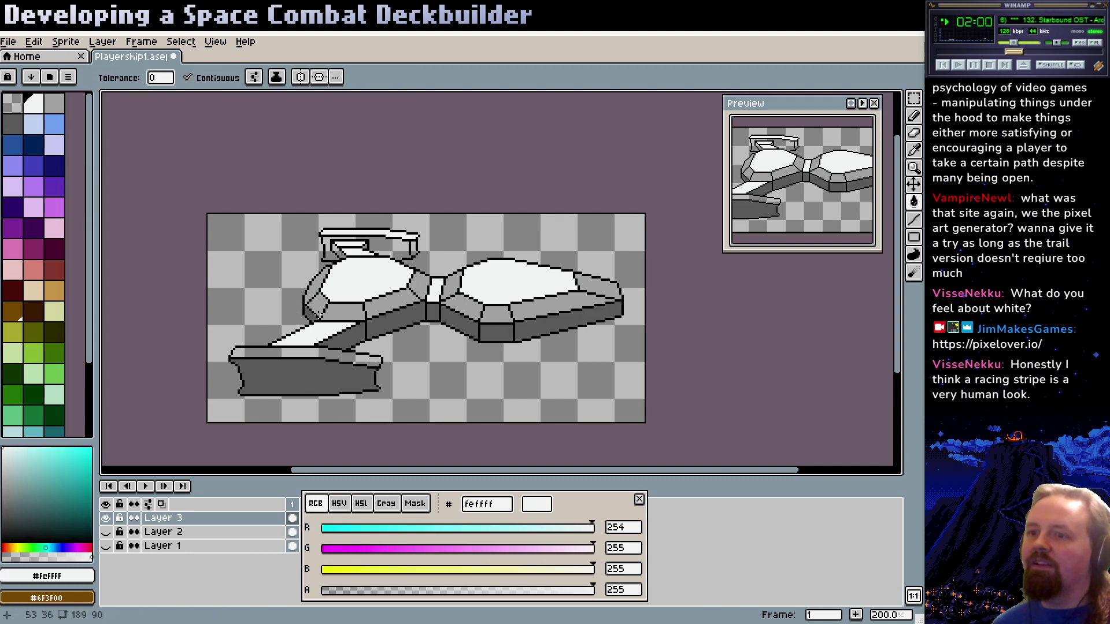
pyautogui.click(303, 354)
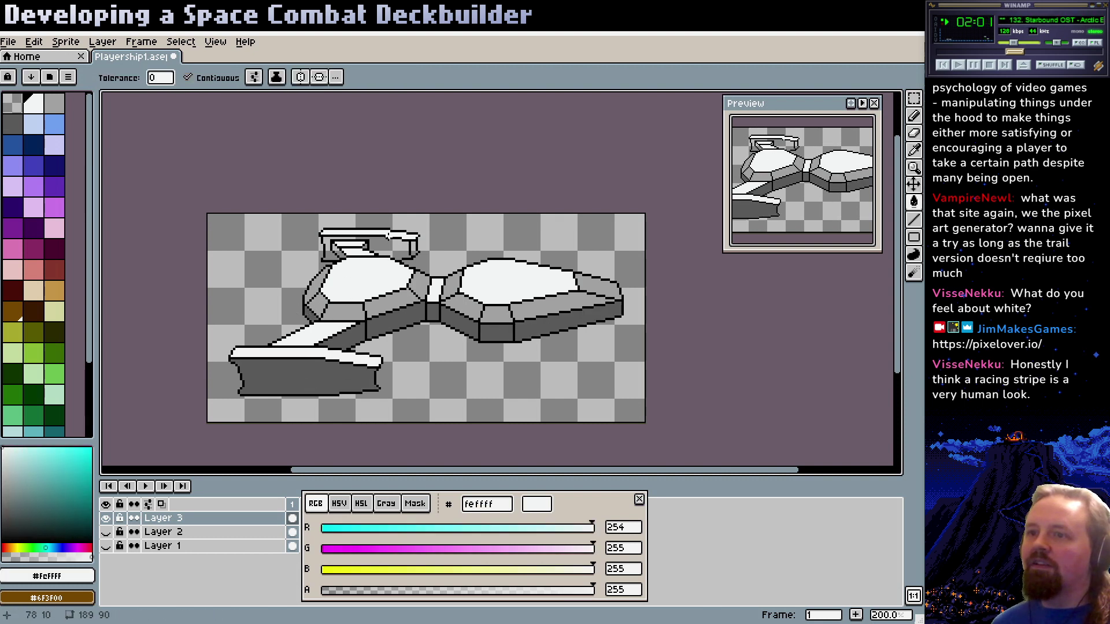
# Sample the hull's dark grey 525252 and fill the far wing's side panels with it
pyautogui.keyDown('alt'); pyautogui.click(370, 321); pyautogui.keyUp('alt')
pyautogui.click(391, 251)
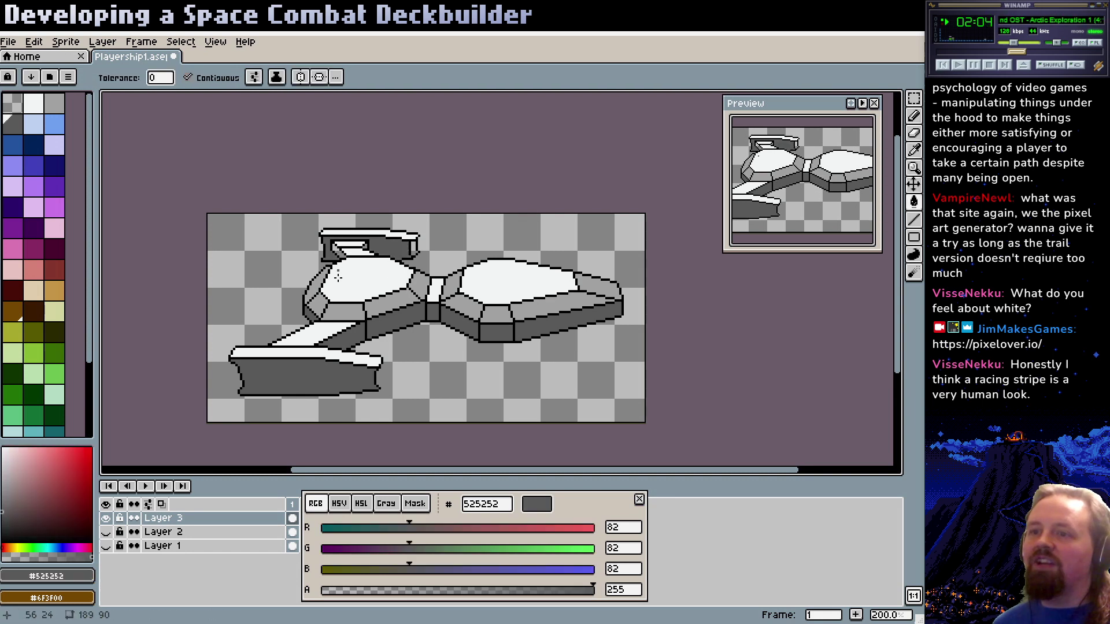
pyautogui.click(335, 249)
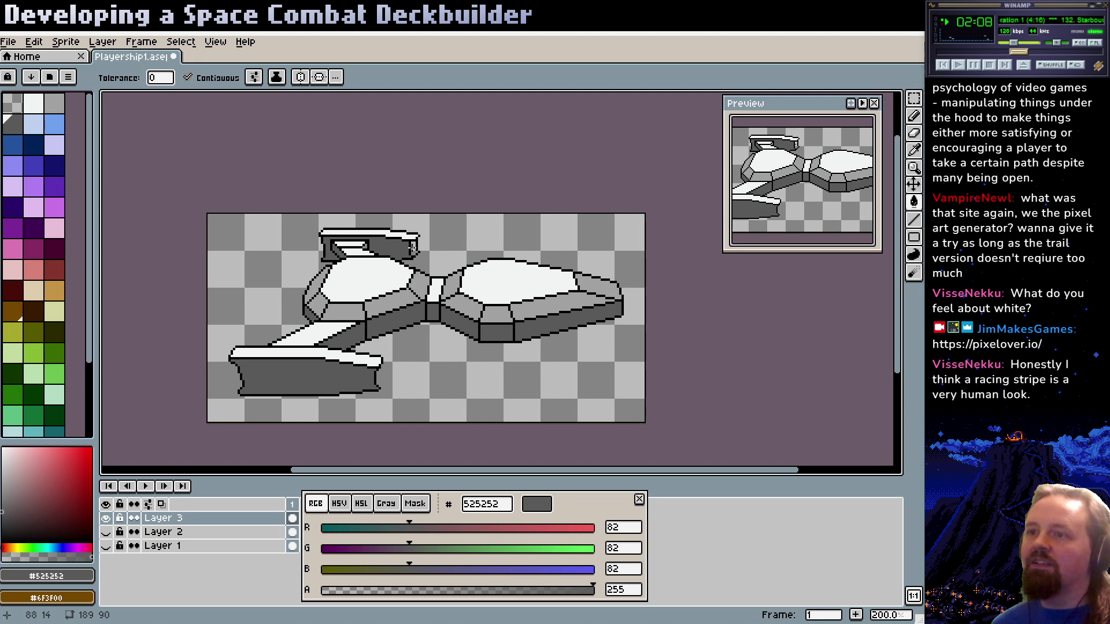
# Examine the white and grey shading across the whole ship
pyautogui.scroll(2, 426, 346)
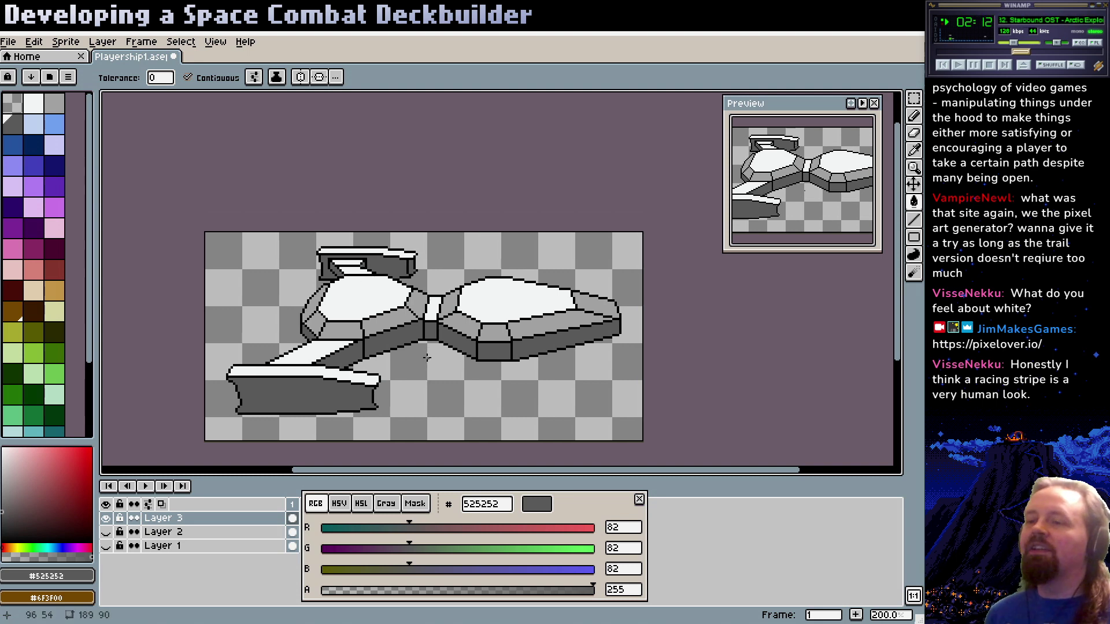
pyautogui.press('z')
pyautogui.click(462, 365)
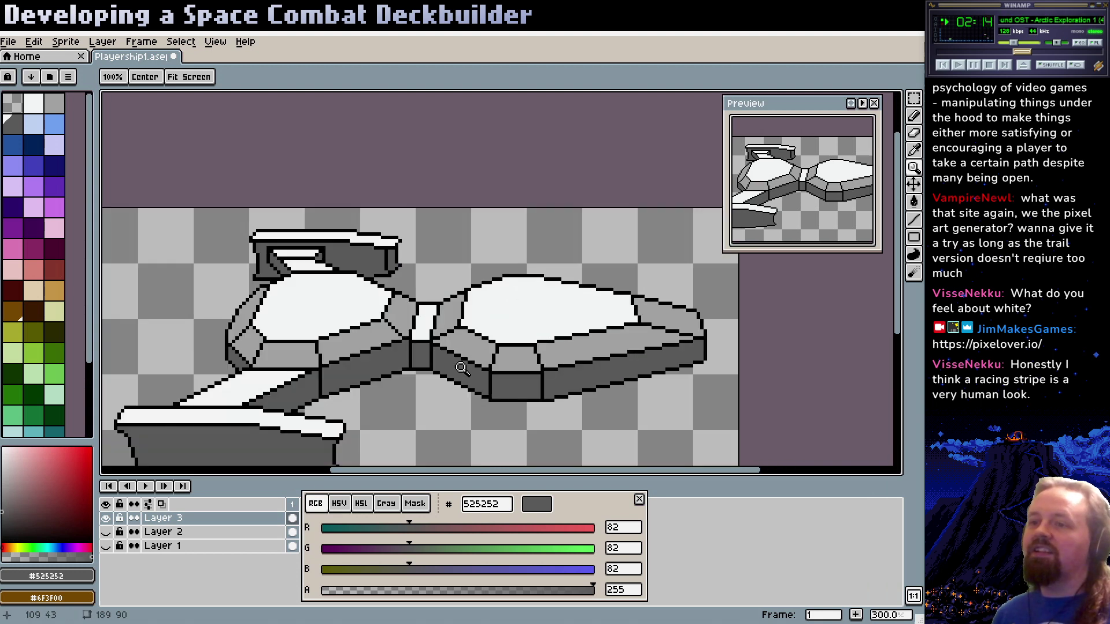
pyautogui.rightClick(444, 318)
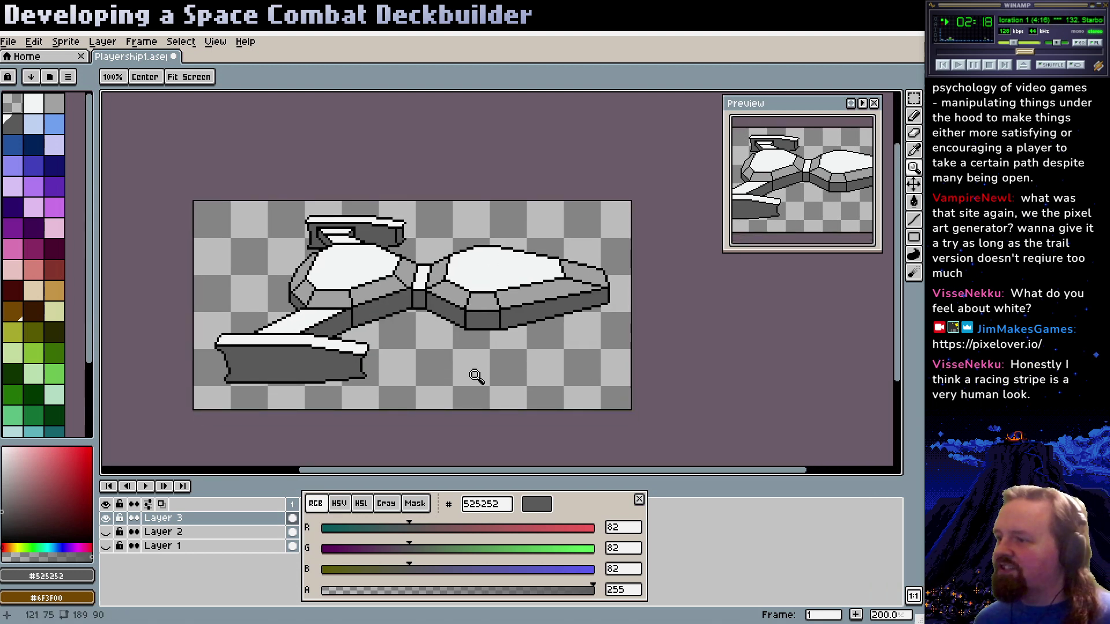
pyautogui.scroll(2, 473, 376)
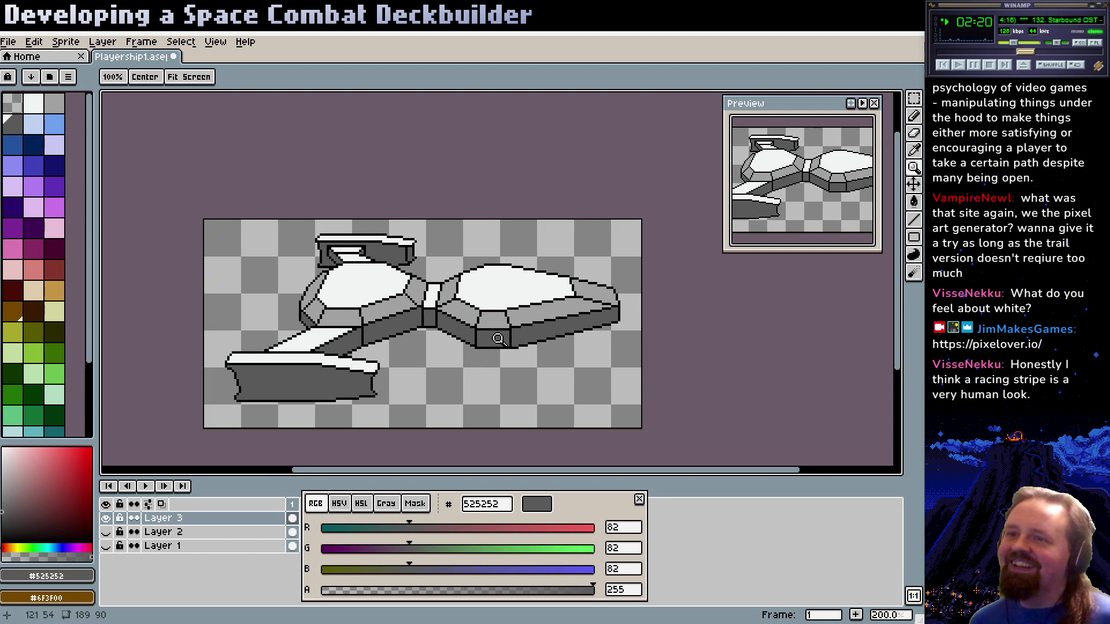
pyautogui.scroll(1, 476, 377)
pyautogui.hscroll(2, 476, 377)
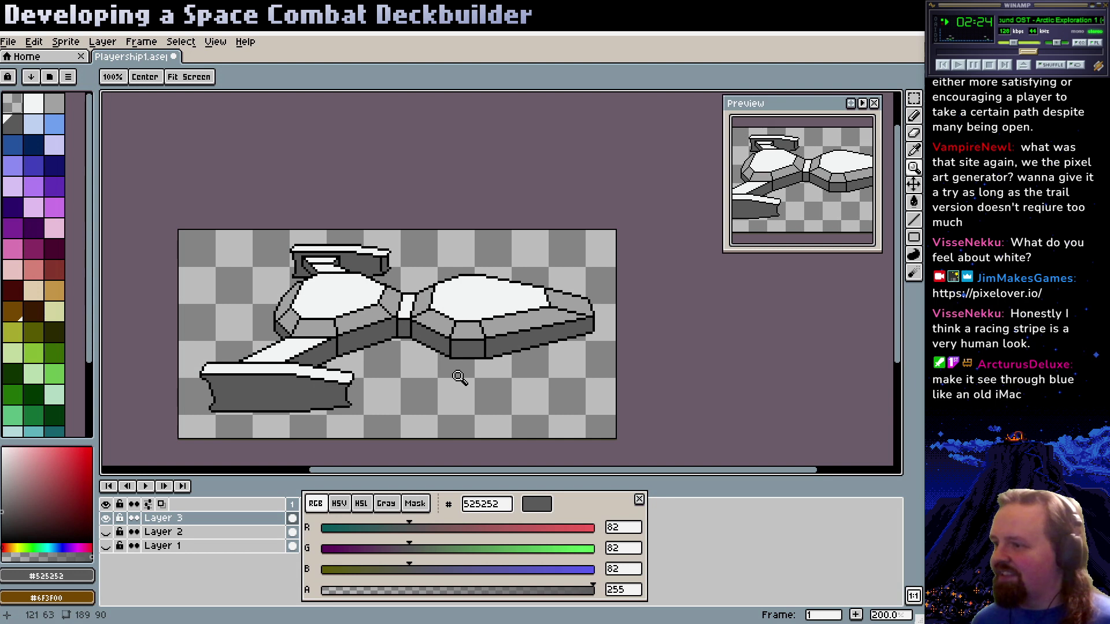
pyautogui.hscroll(-2, 468, 370)
pyautogui.scroll(1, 468, 369)
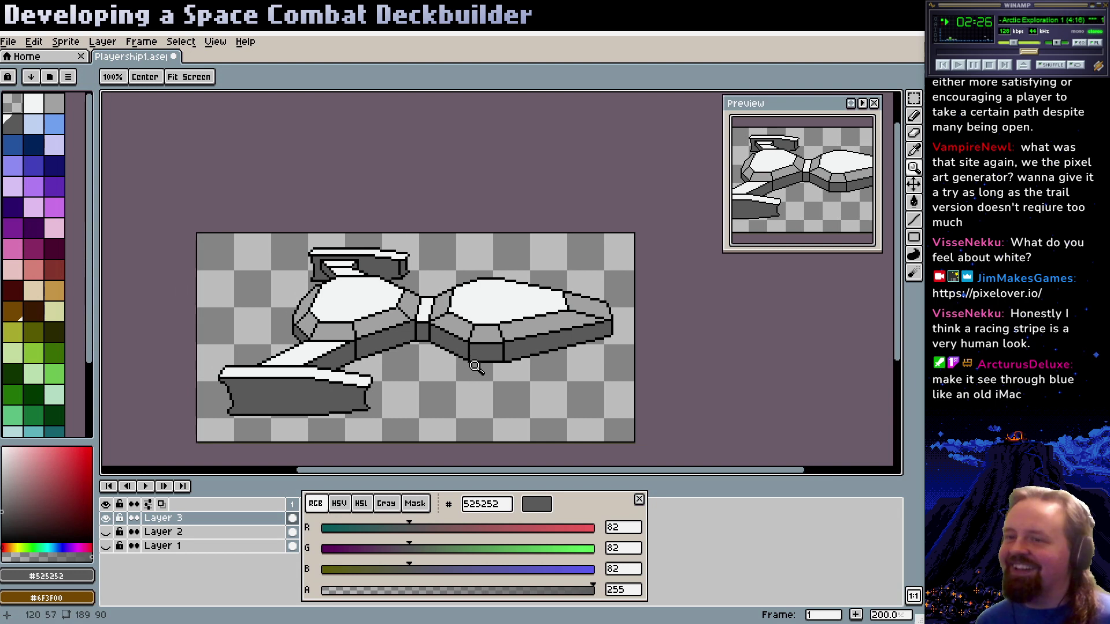
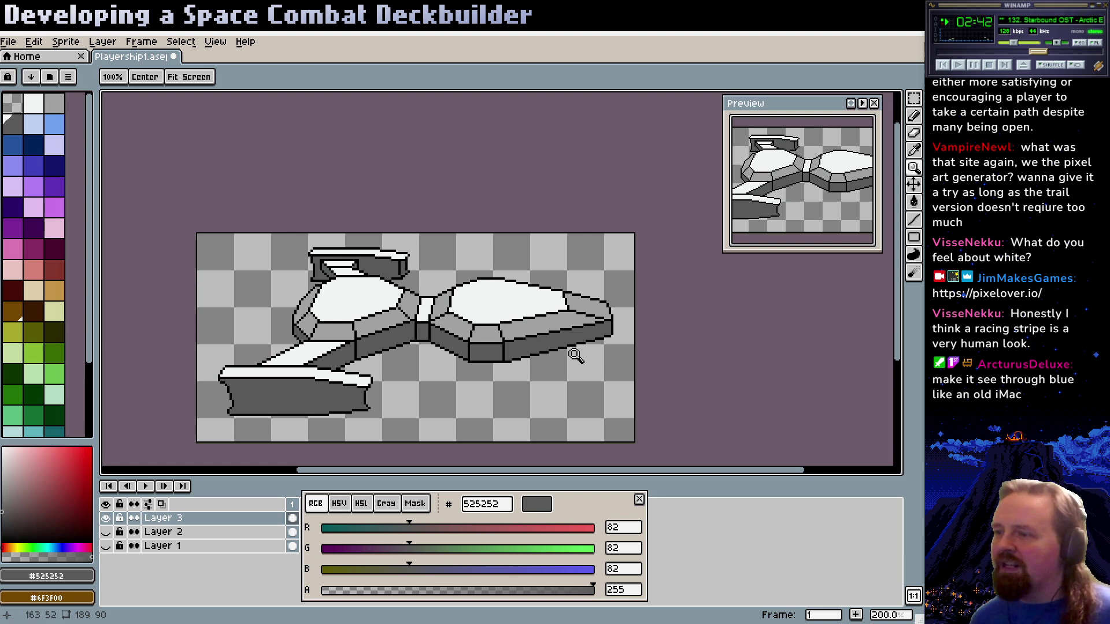
pyautogui.moveTo(491, 364)
pyautogui.mouseDown()
pyautogui.moveTo(506, 359)
pyautogui.moveTo(495, 353)
pyautogui.mouseUp()
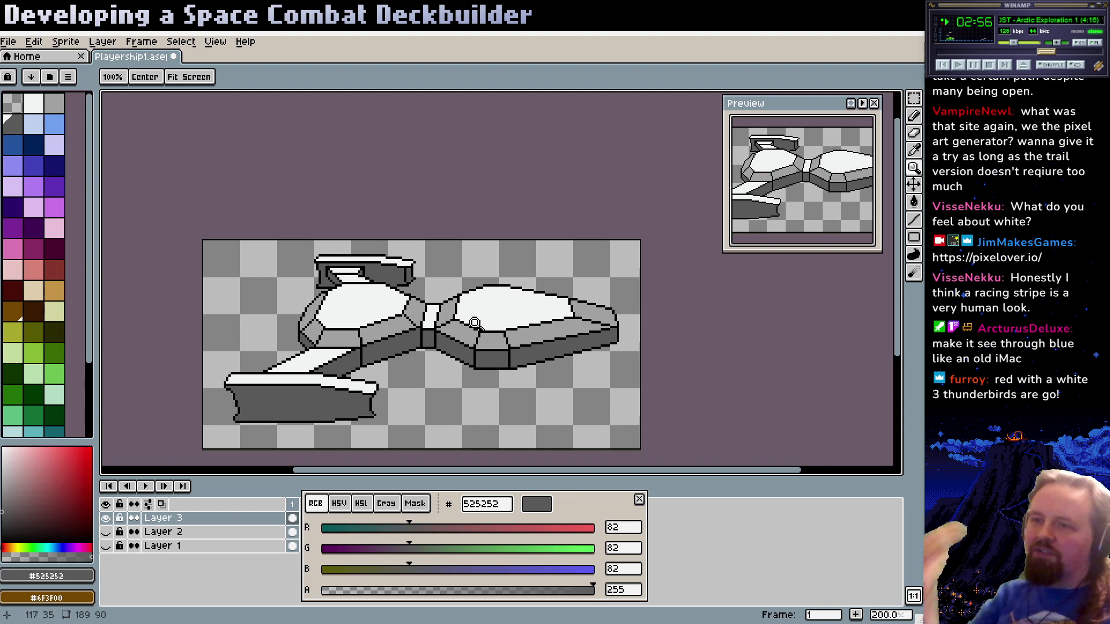
# Clear the corner pixel of the outline at the near wing's front tip with the transparent colour, and save the sprite
pyautogui.scroll(4, 392, 392)
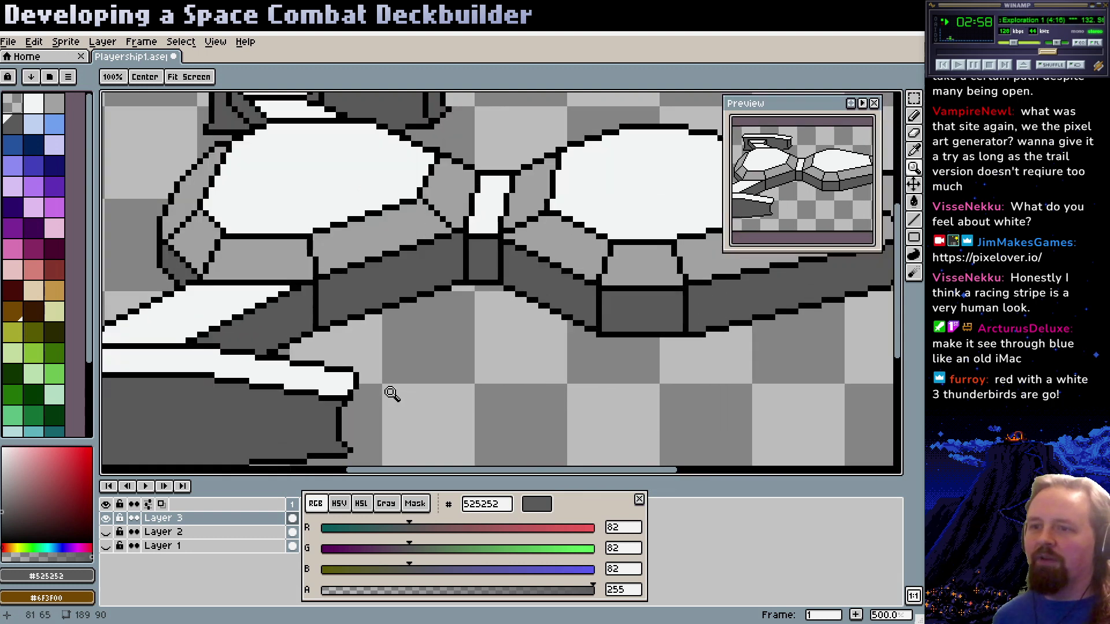
pyautogui.press('b')
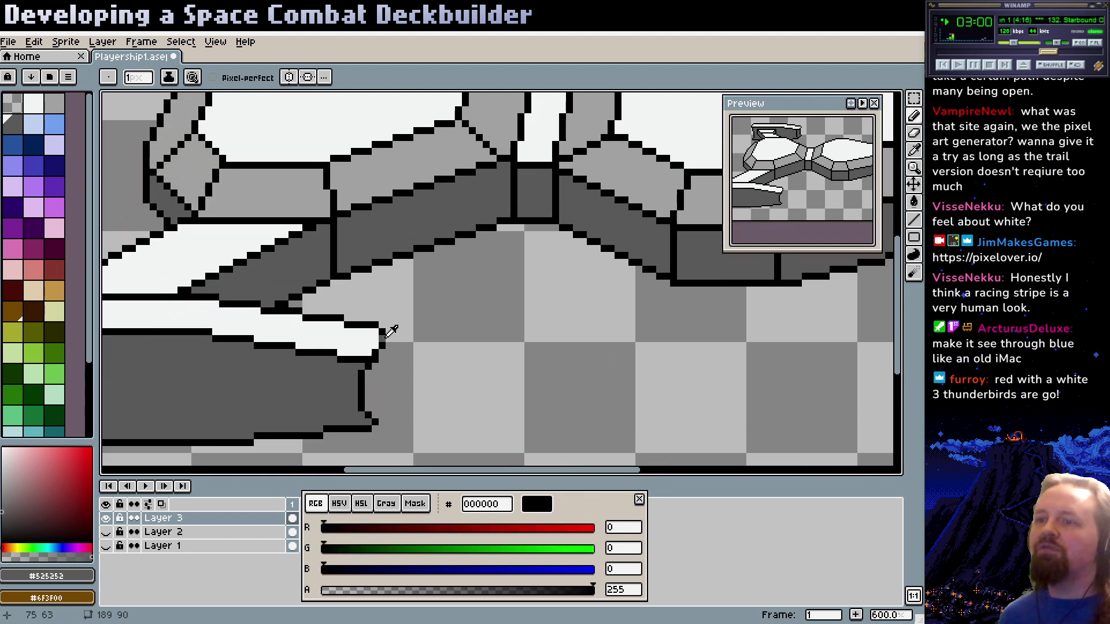
pyautogui.keyDown('alt'); pyautogui.click(382, 332); pyautogui.keyUp('alt')
pyautogui.keyDown('alt'); pyautogui.click(409, 325); pyautogui.keyUp('alt')
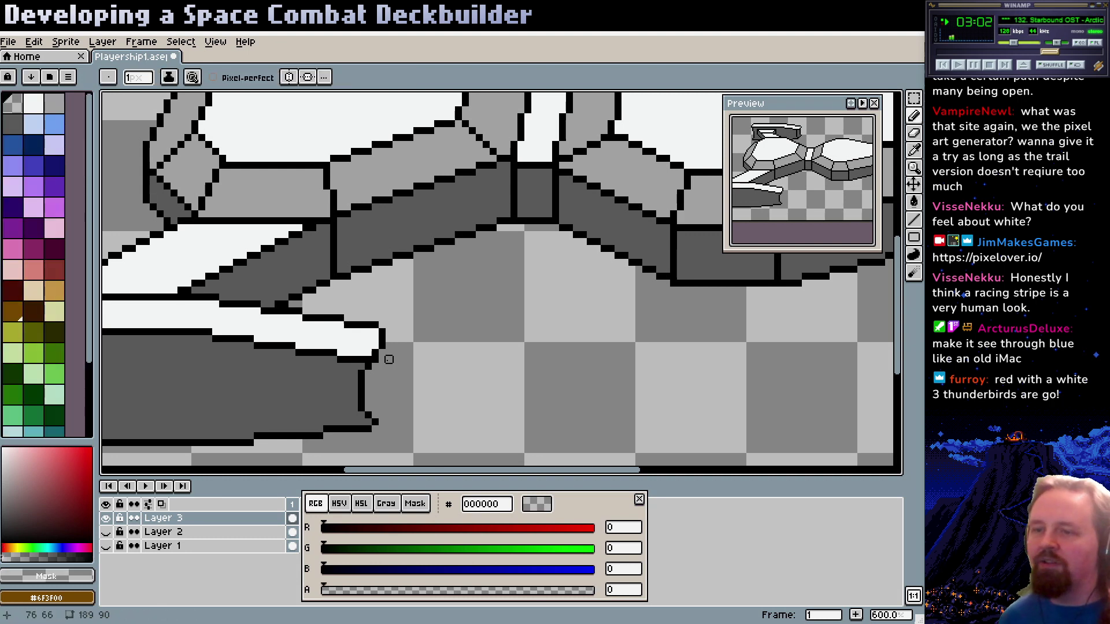
pyautogui.moveTo(384, 354); pyautogui.dragTo(713, 315)
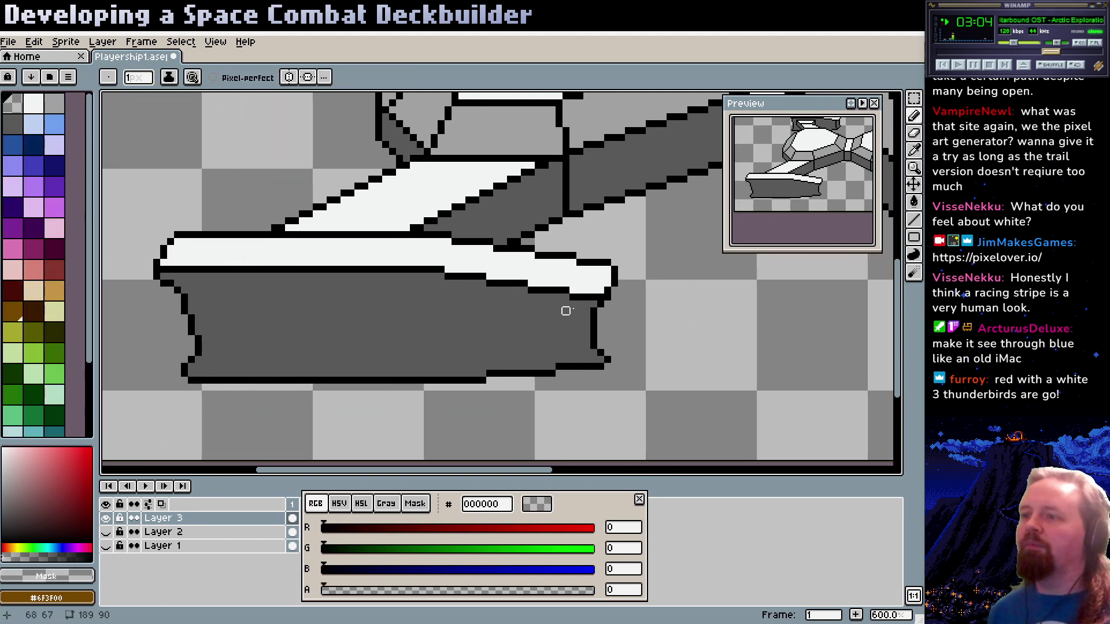
pyautogui.press('z')
pyautogui.scroll(-4, 677, 297)
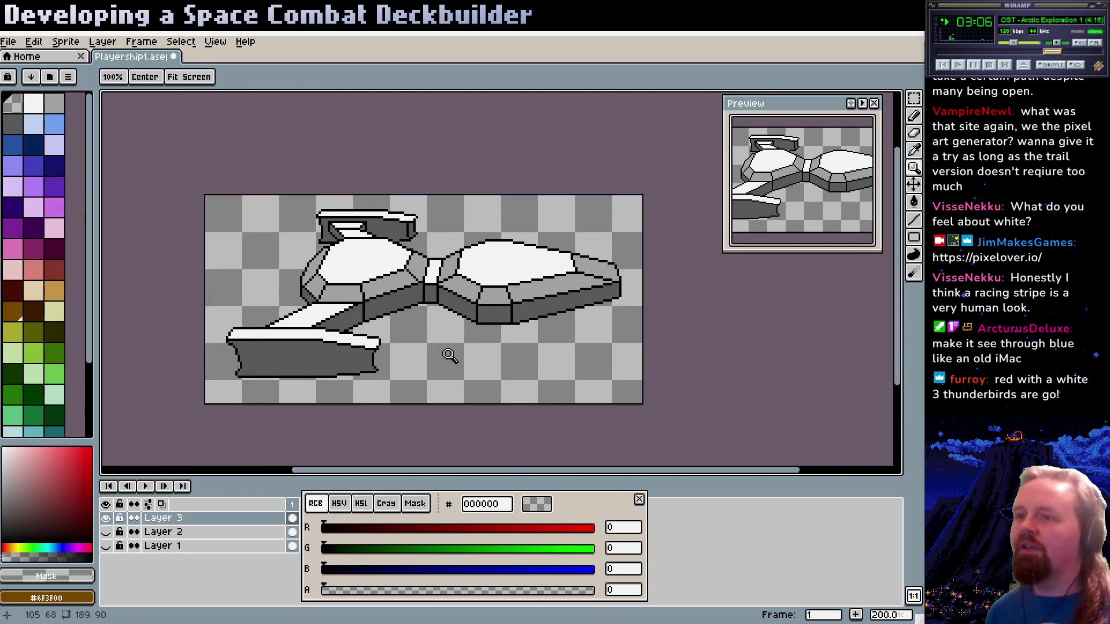
pyautogui.hotkey('ctrl', 's')
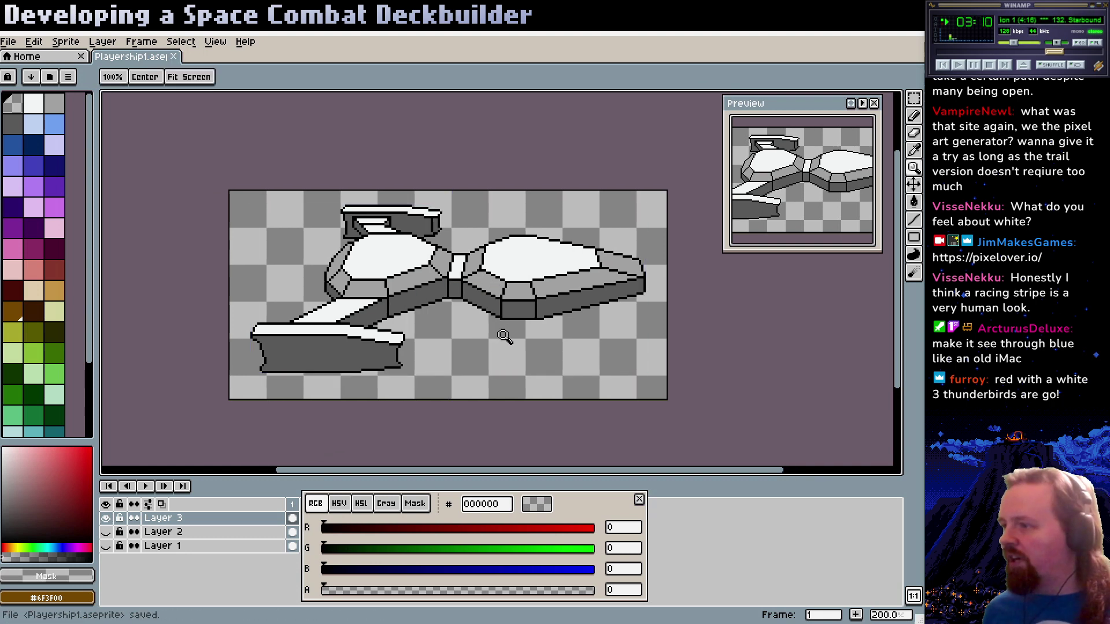
pyautogui.scroll(2, 491, 288)
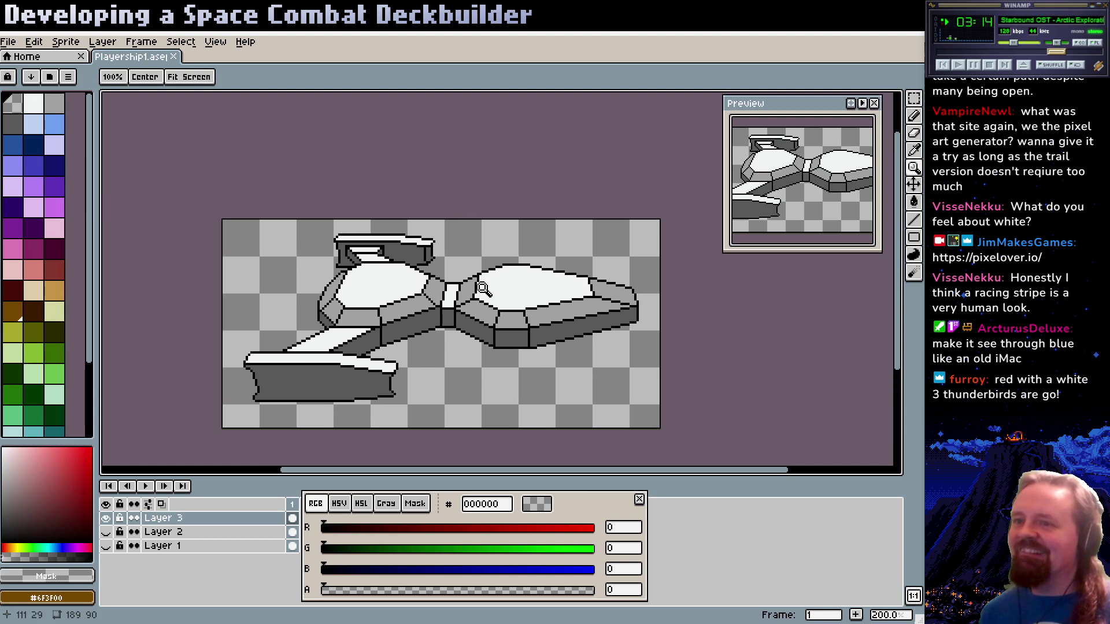
pyautogui.hscroll(-3, 338, 360)
pyautogui.scroll(-2, 376, 346)
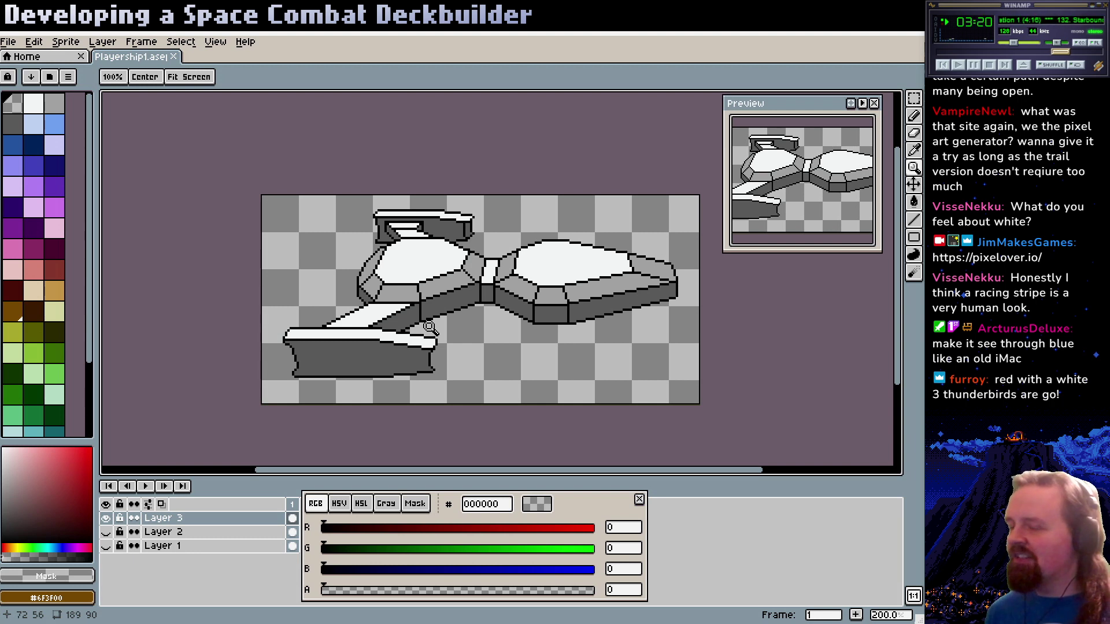
pyautogui.click(431, 324)
pyautogui.click(440, 321)
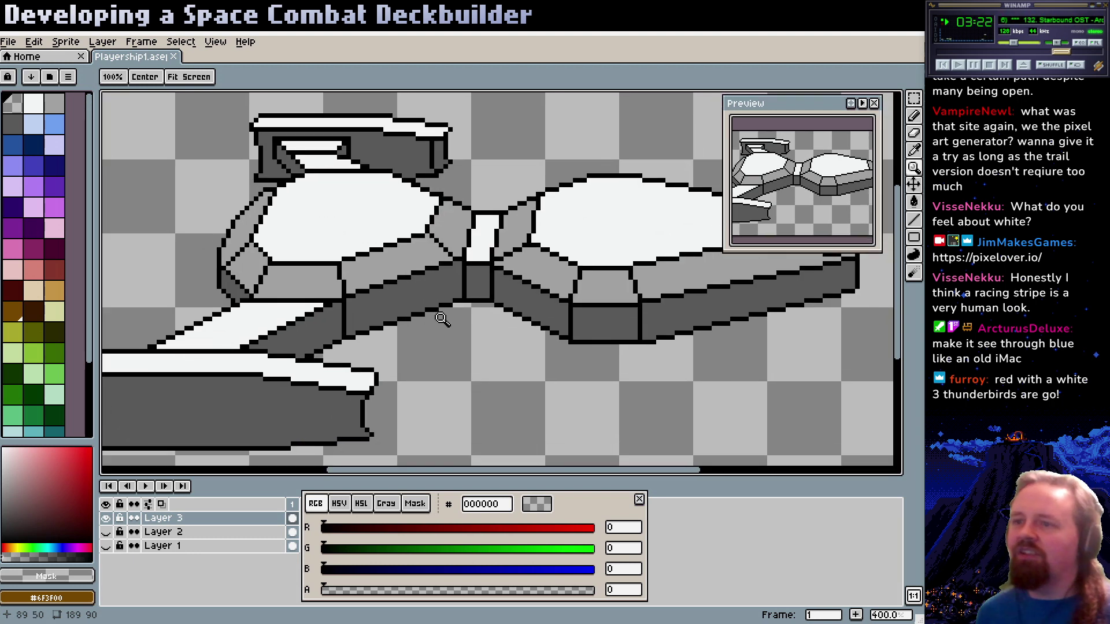
# Add a new empty layer above the shaded ship's Layer 3
pyautogui.scroll(-2, 441, 320)
pyautogui.scroll(1, 460, 344)
pyautogui.rightClick(170, 523)
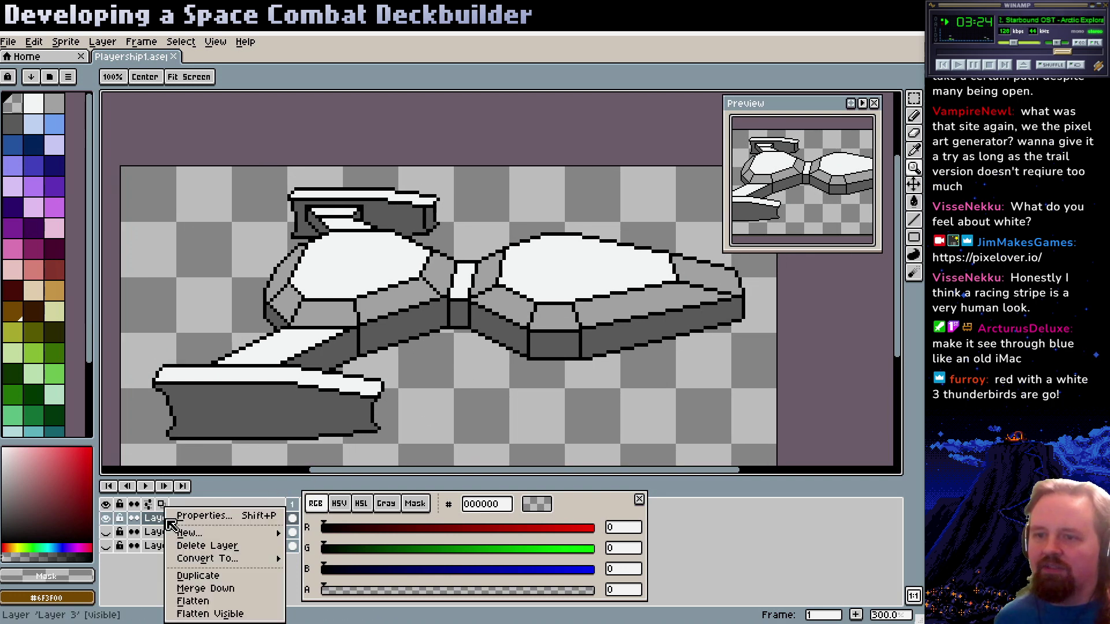
pyautogui.moveTo(185, 534)
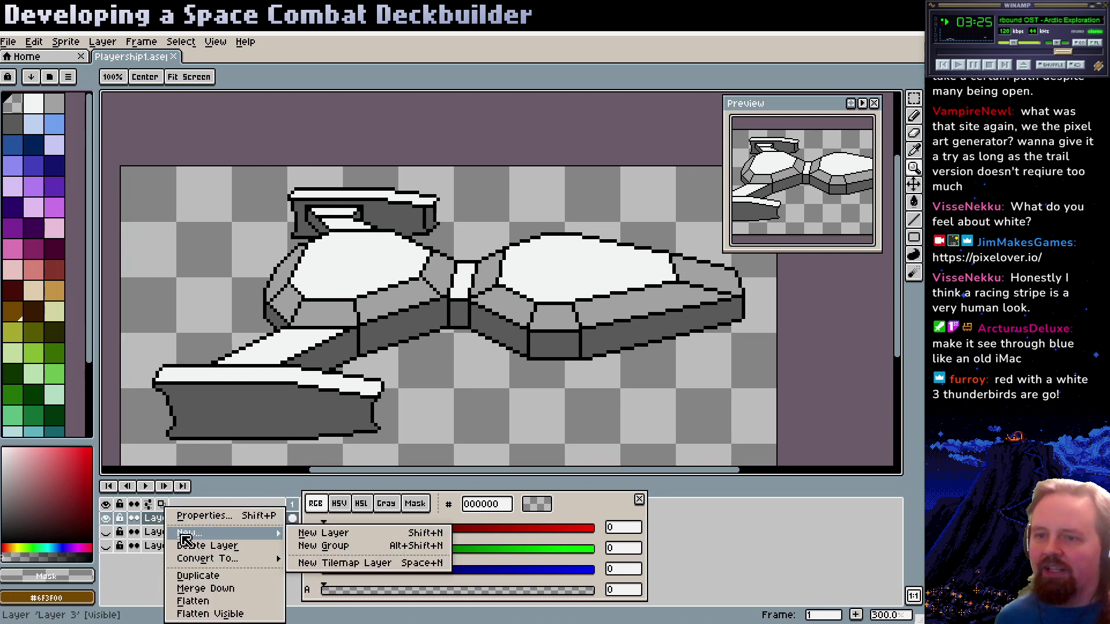
pyautogui.click(326, 532)
# Select the ship's silhouette on Layer 3 by selecting the transparent background and inverting the selection, and make Layer 4 active
pyautogui.click(215, 533)
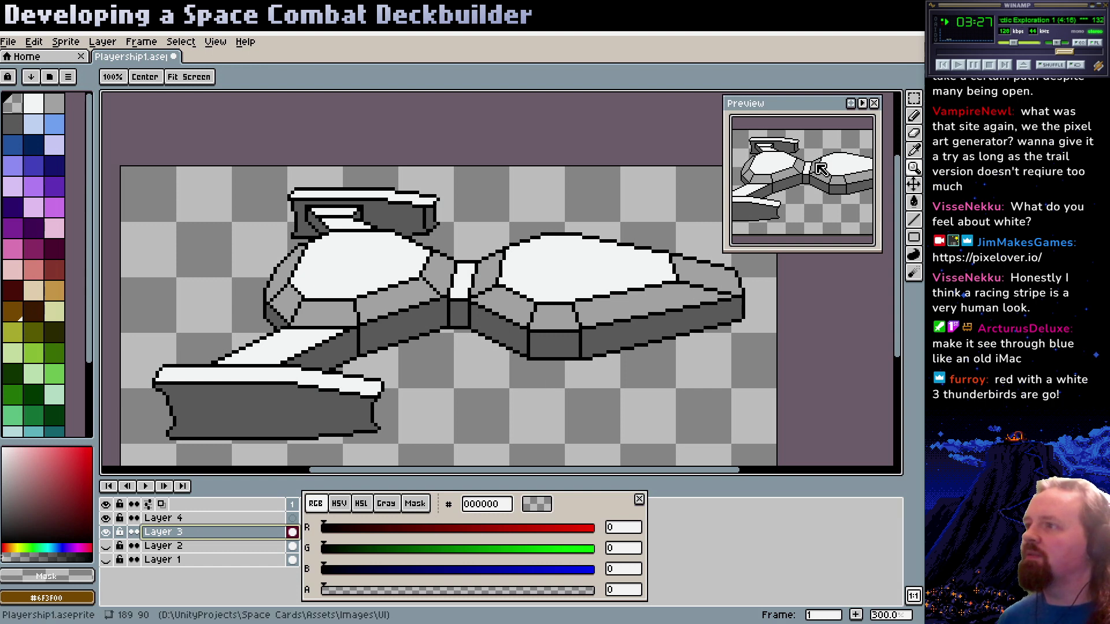
pyautogui.press('w')
pyautogui.click(677, 374)
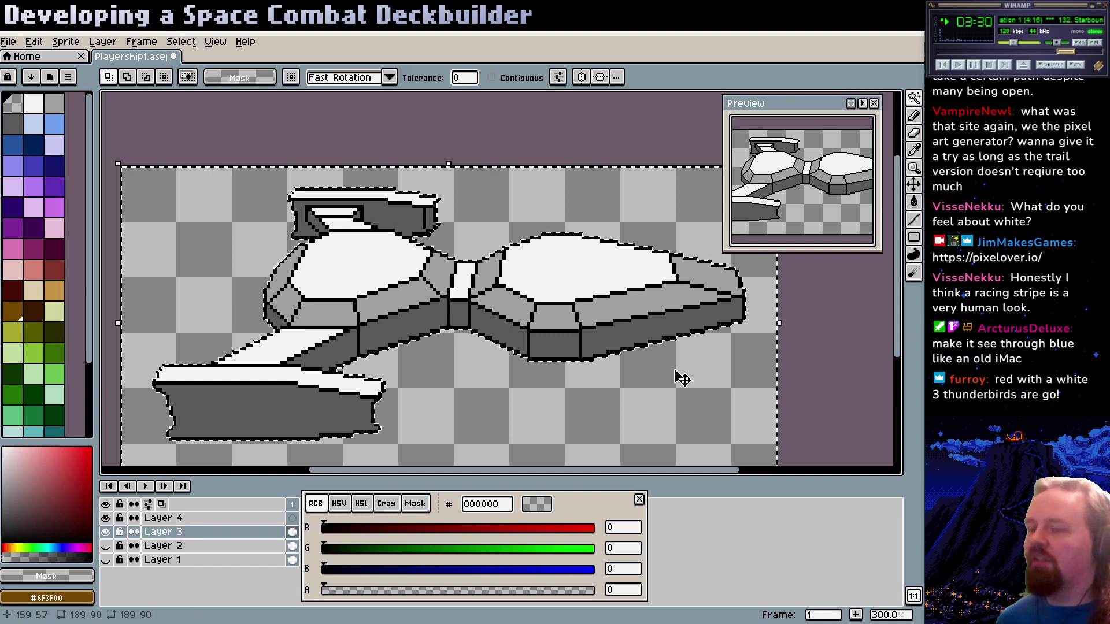
pyautogui.hotkey('ctrl', 'i')
pyautogui.press('Escape')
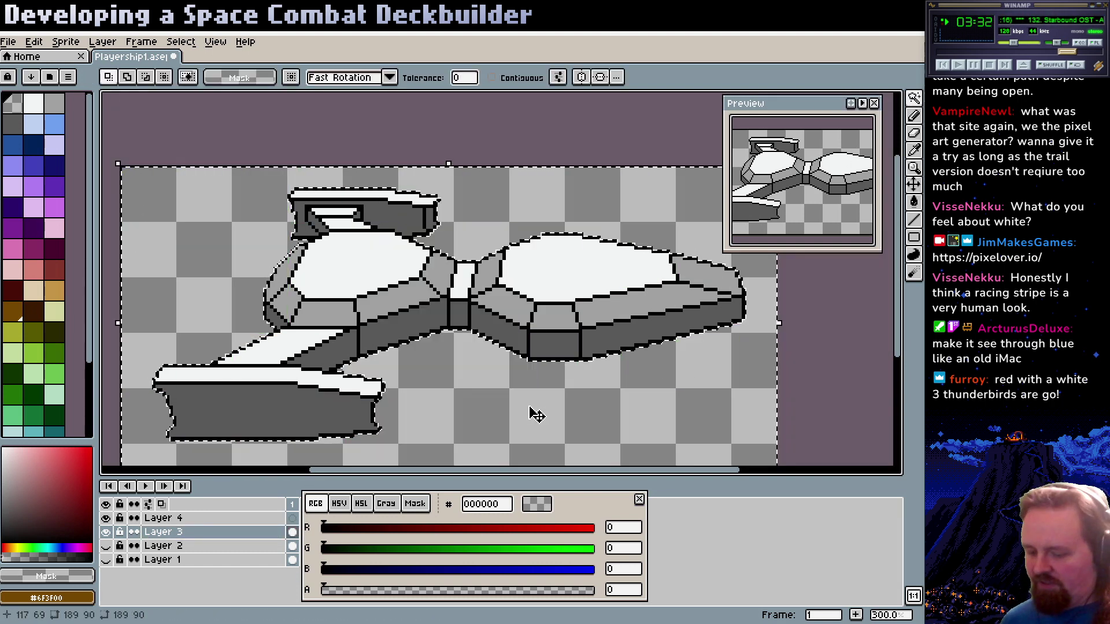
pyautogui.hotkey('ctrl', 'shift', 'i')
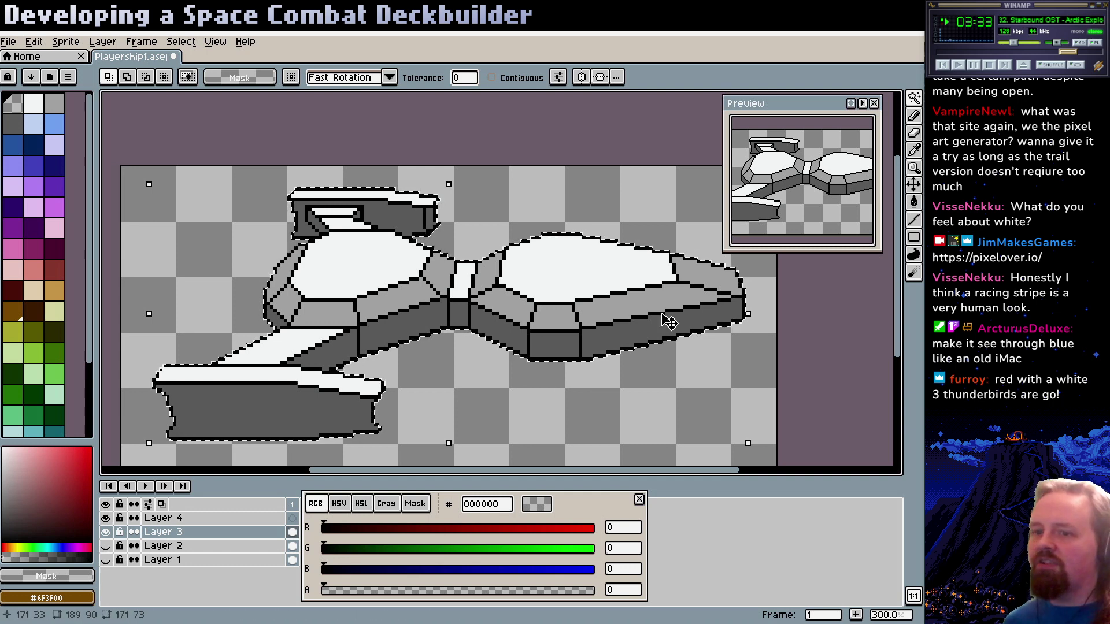
pyautogui.click(174, 518)
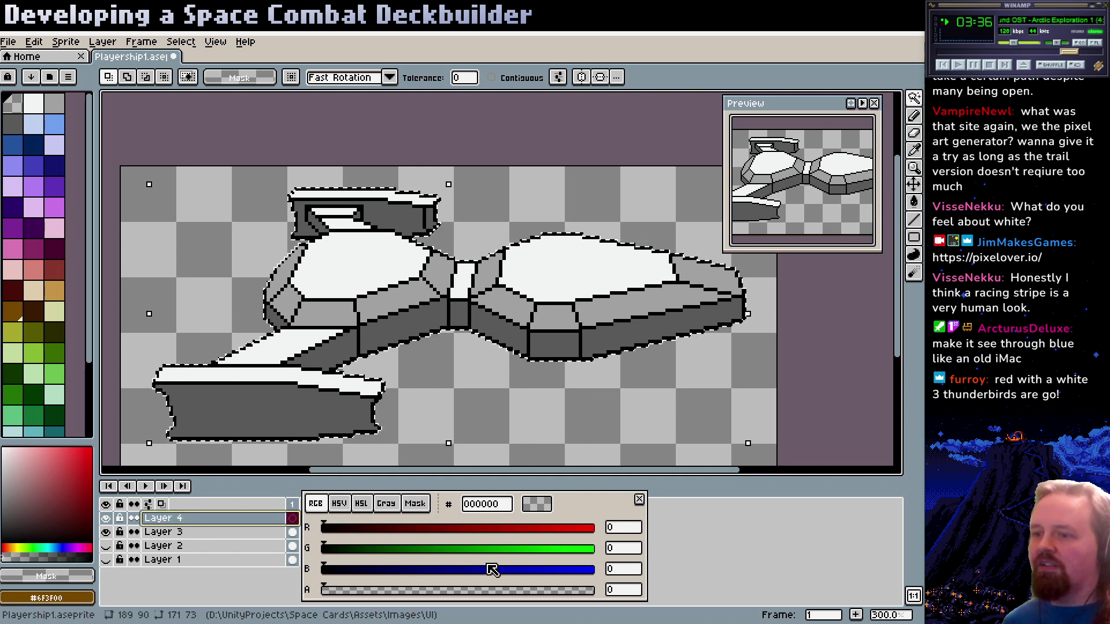
# Try to fill the ship-shaped selection on Layer 4 with blue 0049bf
pyautogui.moveTo(491, 570); pyautogui.dragTo(525, 571)
pyautogui.click(400, 549)
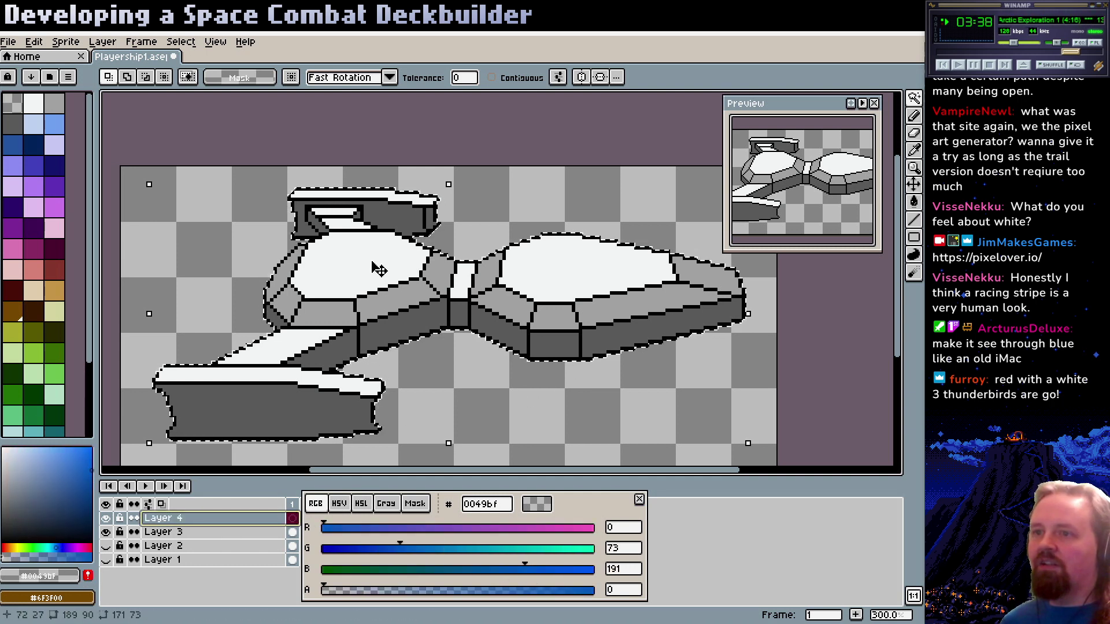
pyautogui.press('g')
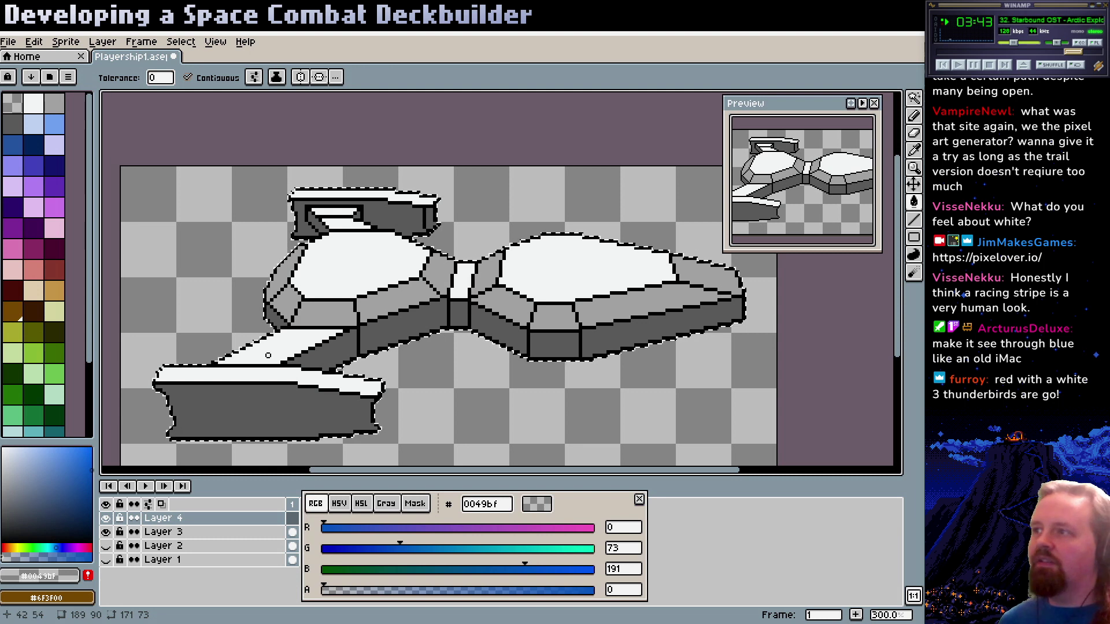
pyautogui.press('b')
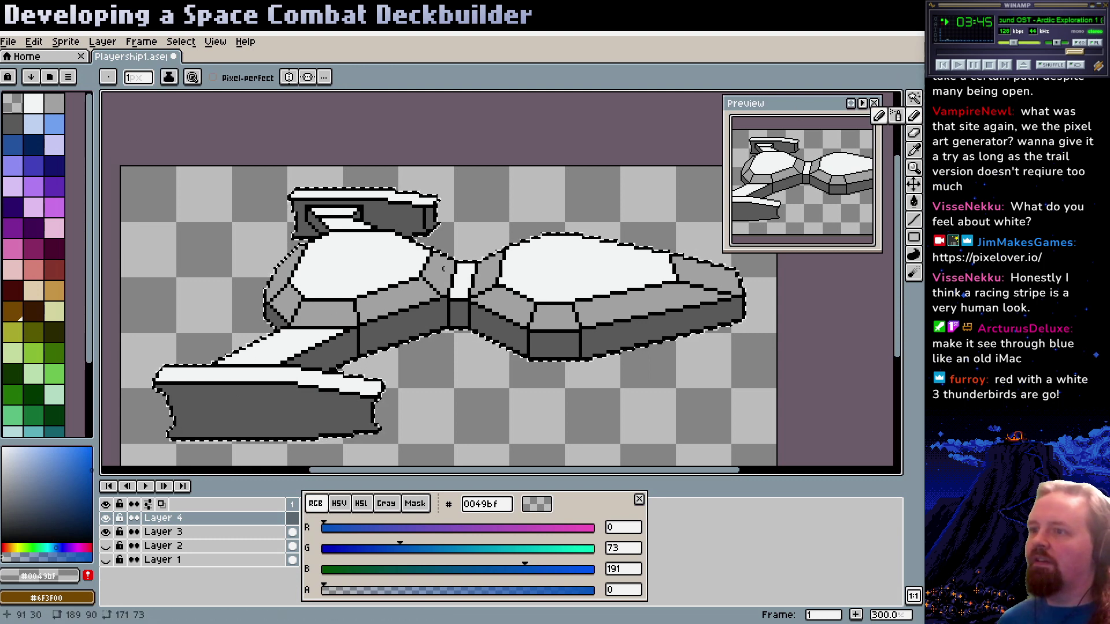
pyautogui.keyDown('alt'); pyautogui.click(379, 265); pyautogui.keyUp('alt')
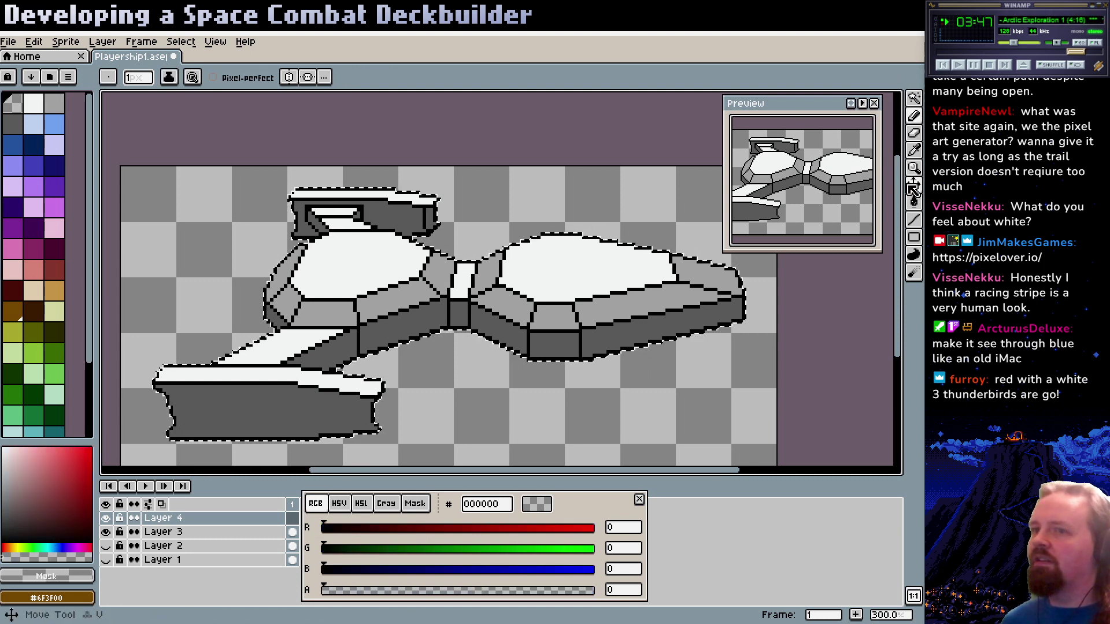
pyautogui.click(913, 201)
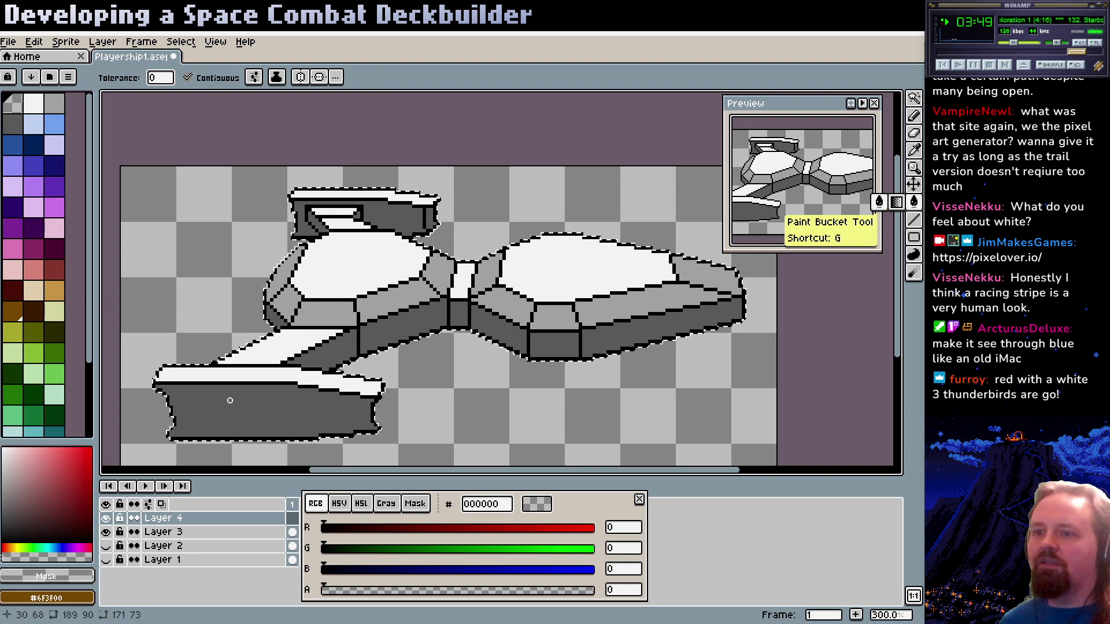
# Set the colour to dark red 700000, clear the selection and try out the drawing tools on Layer 4
pyautogui.click(442, 527)
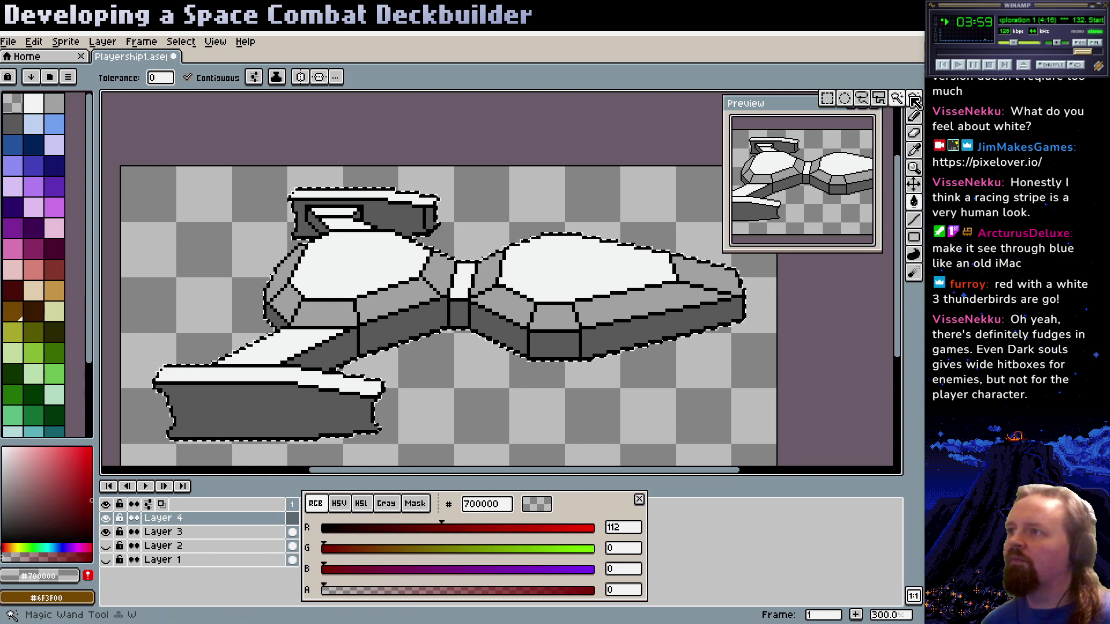
pyautogui.press('m')
pyautogui.press('g')
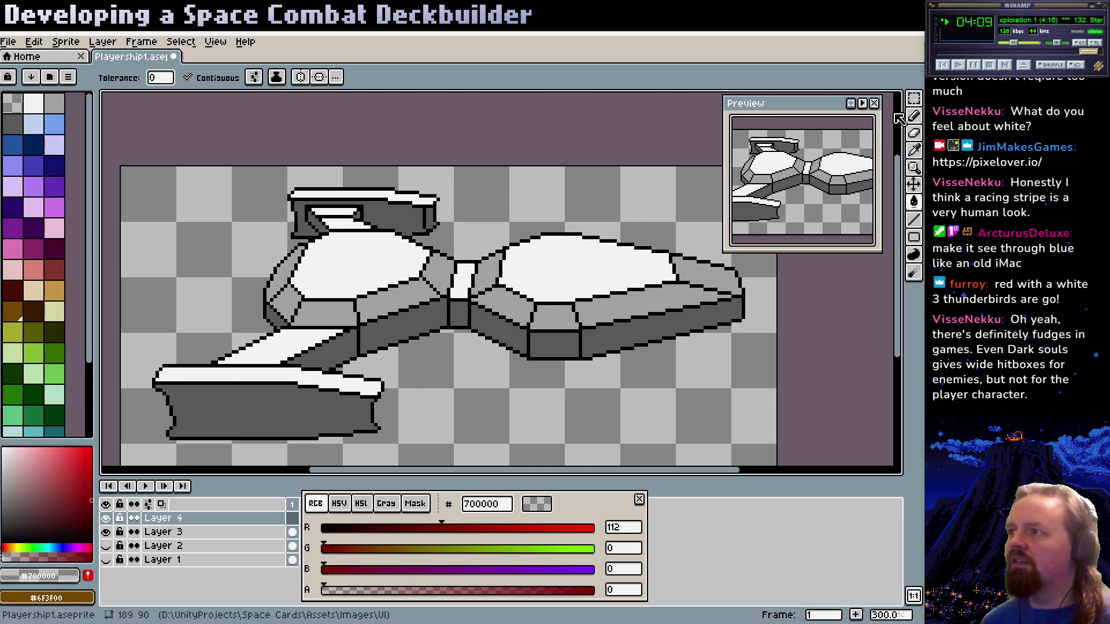
pyautogui.click(915, 117)
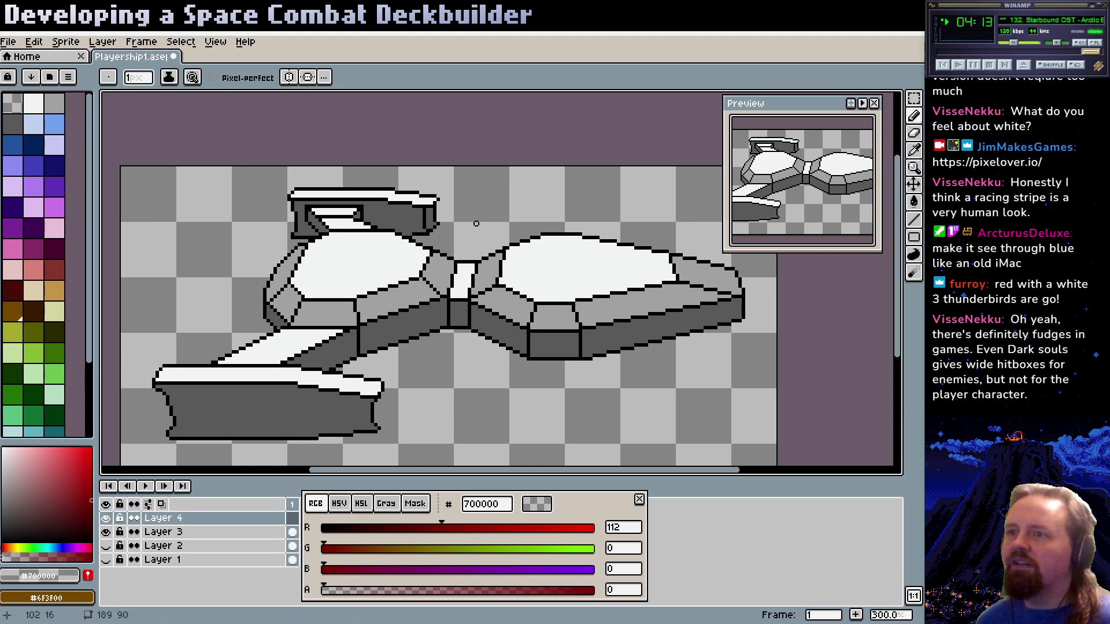
pyautogui.press('e')
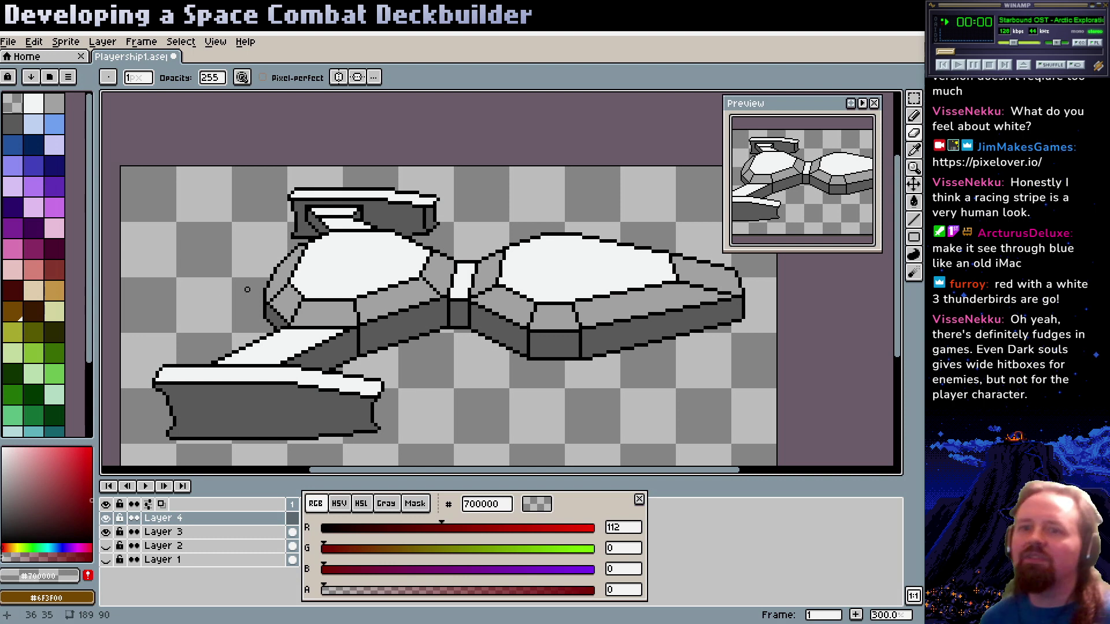
pyautogui.press(']')
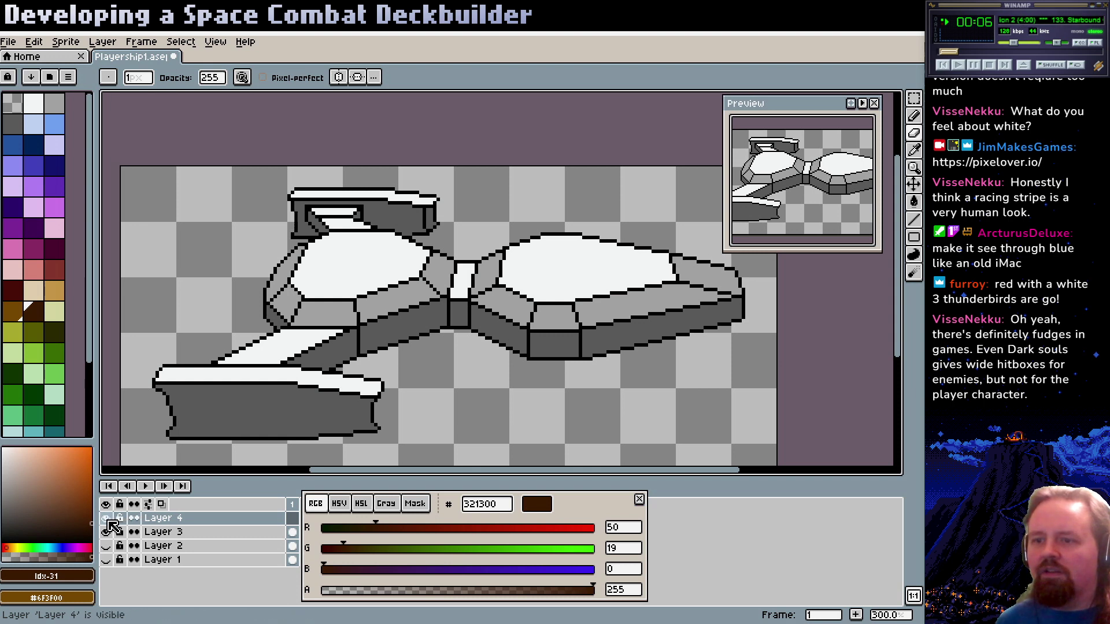
# Delete the empty Layer 4 and undo the test eraser stroke across the front hull's white panel
pyautogui.click(292, 518)
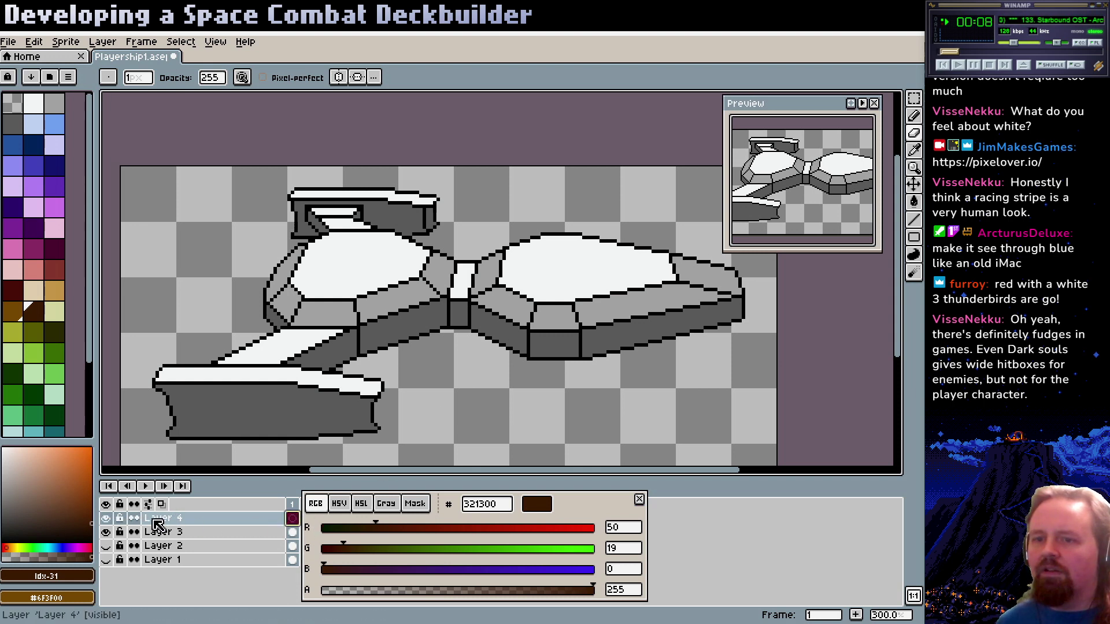
pyautogui.doubleClick(177, 519)
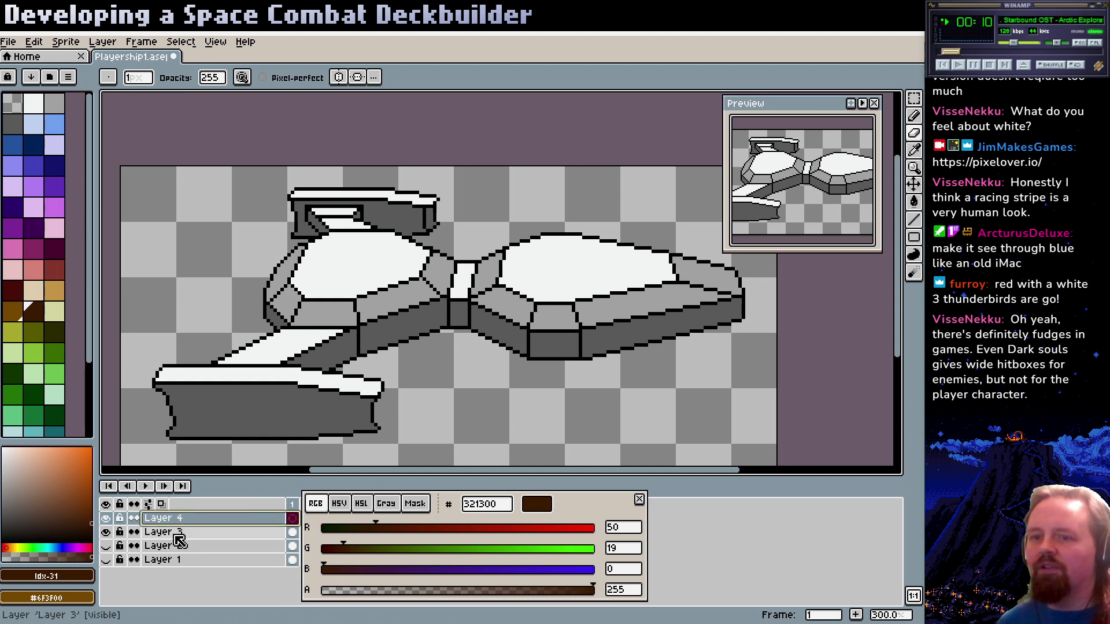
pyautogui.rightClick(184, 514)
pyautogui.click(208, 546)
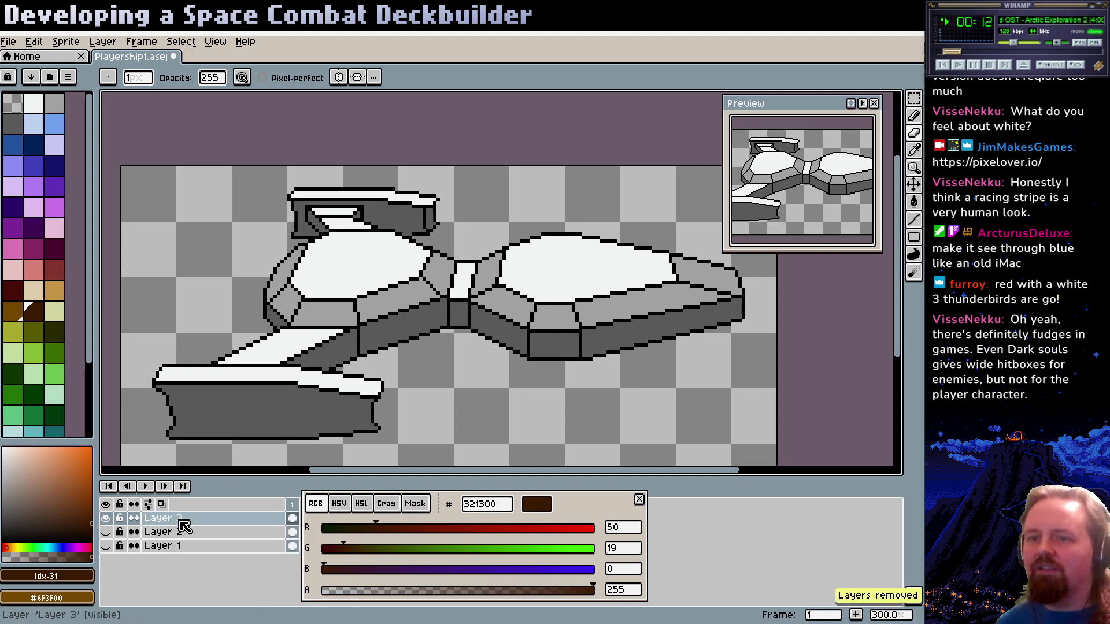
pyautogui.hotkey('ctrl', 'z')
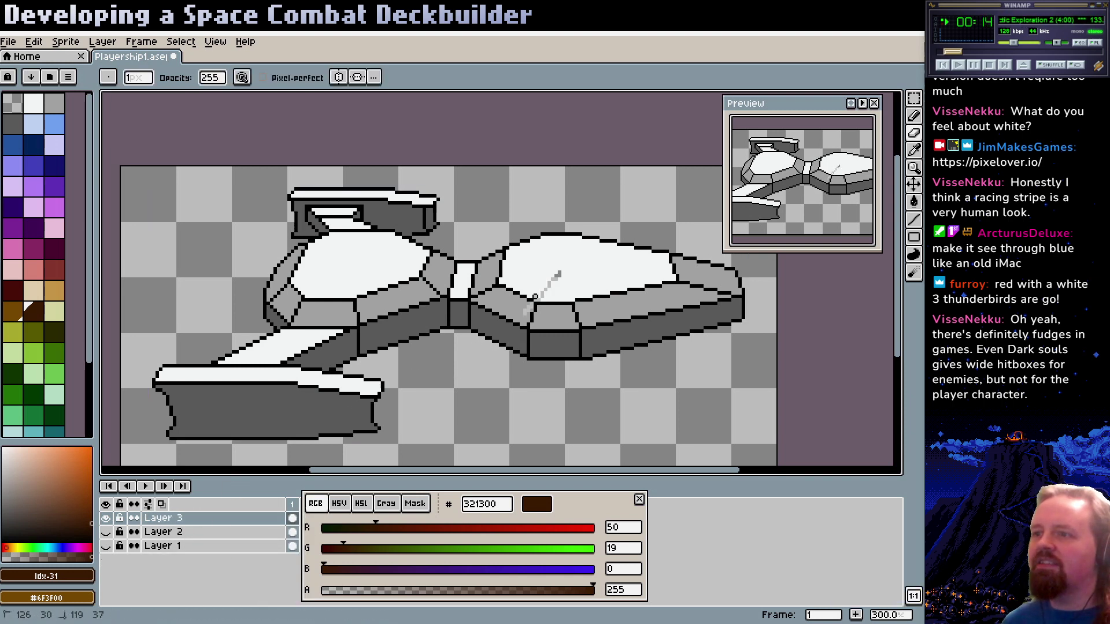
# Set the drawing colour to bright green 32eb00, try a line below the ship's neck and undo it
pyautogui.press('e')
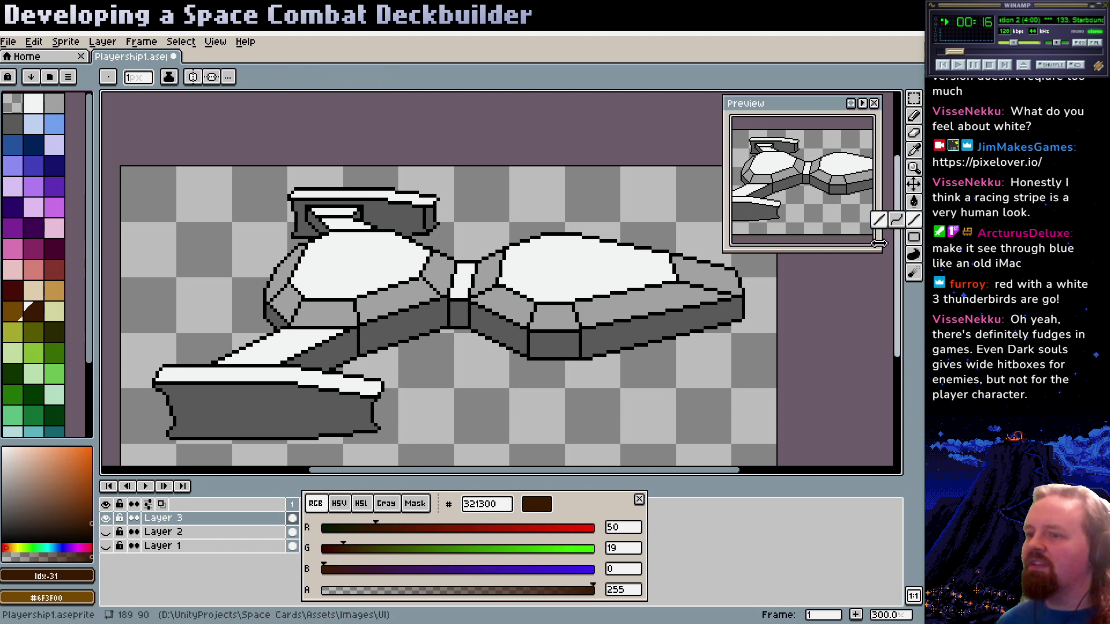
pyautogui.moveTo(427, 548); pyautogui.dragTo(573, 548)
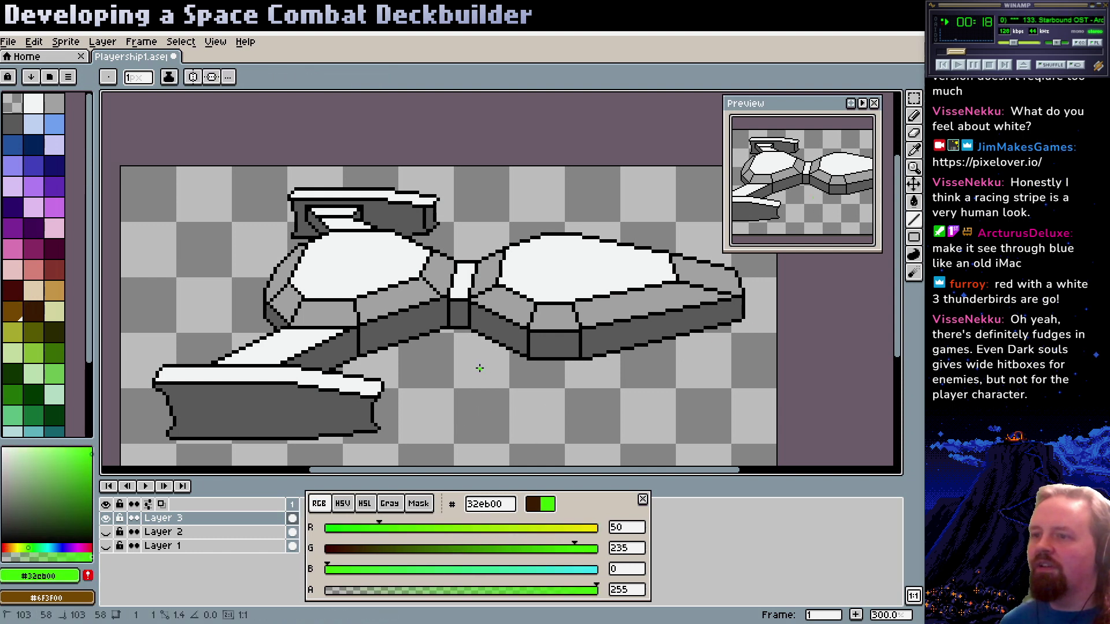
pyautogui.moveTo(453, 384); pyautogui.dragTo(406, 457)
pyautogui.hotkey('ctrl', 'z')
# Add a new layer above Layer 3 and fill its whole canvas with green 32eb00
pyautogui.rightClick(182, 518)
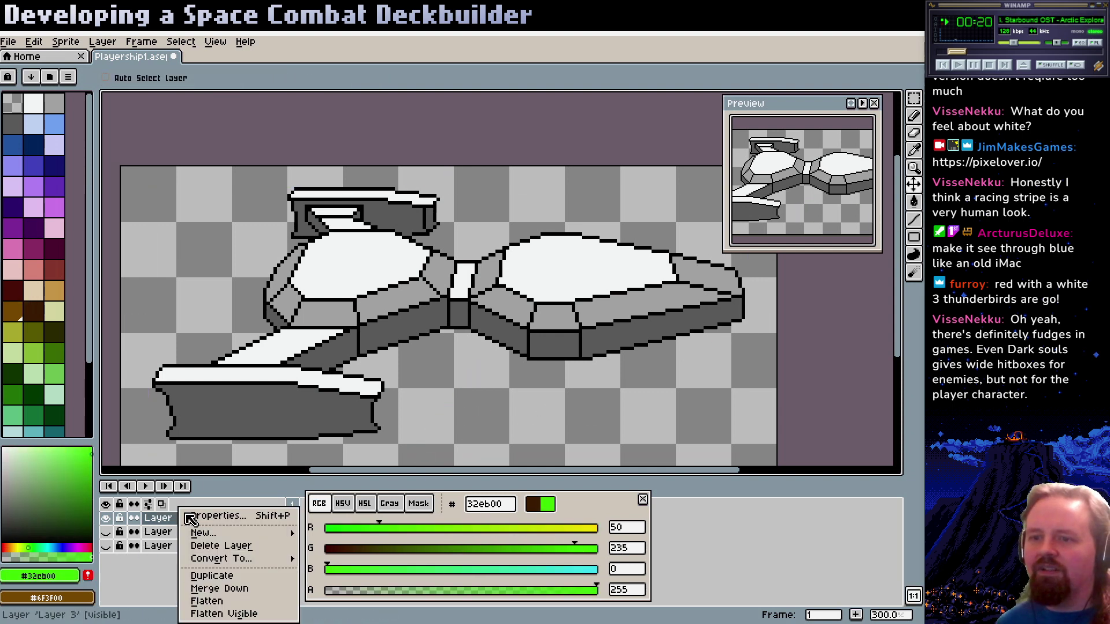
pyautogui.moveTo(222, 537)
pyautogui.click(337, 532)
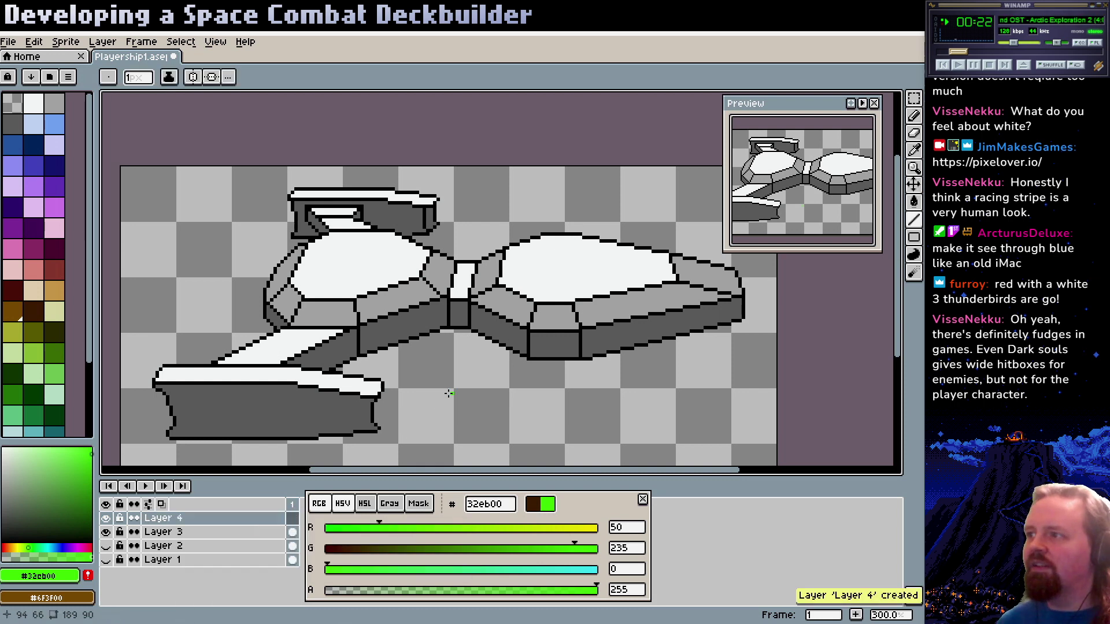
pyautogui.click(914, 201)
pyautogui.click(586, 208)
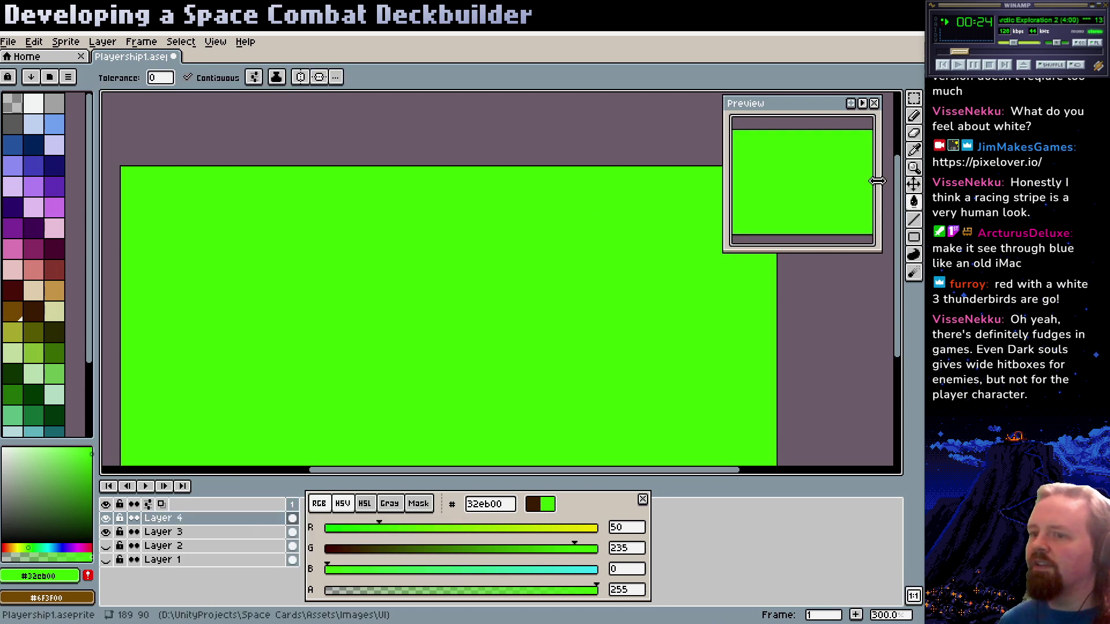
# Select the transparent background of Layer 3 and clear that area from Layer 4, leaving a green ship silhouette
pyautogui.click(250, 530)
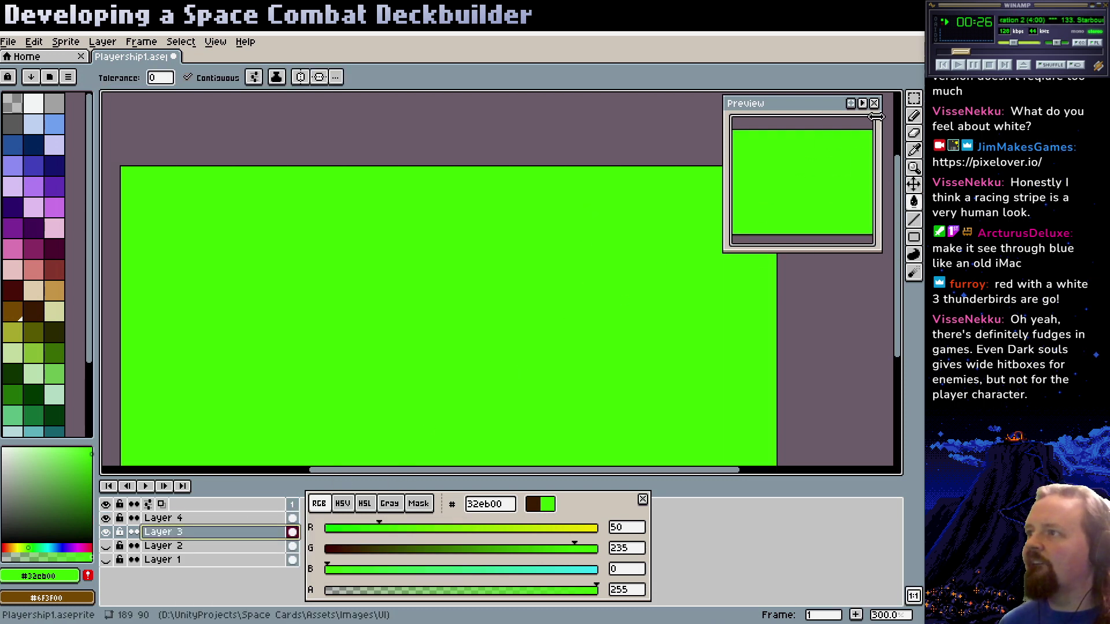
pyautogui.click(914, 98)
pyautogui.click(896, 99)
pyautogui.click(665, 209)
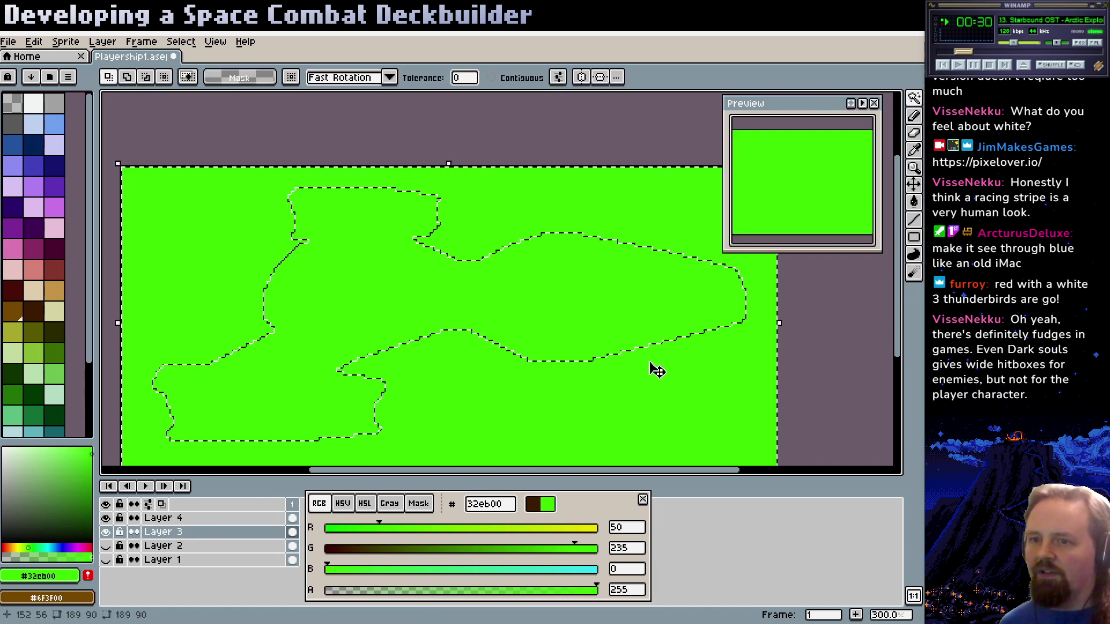
pyautogui.click(222, 518)
pyautogui.press('Delete')
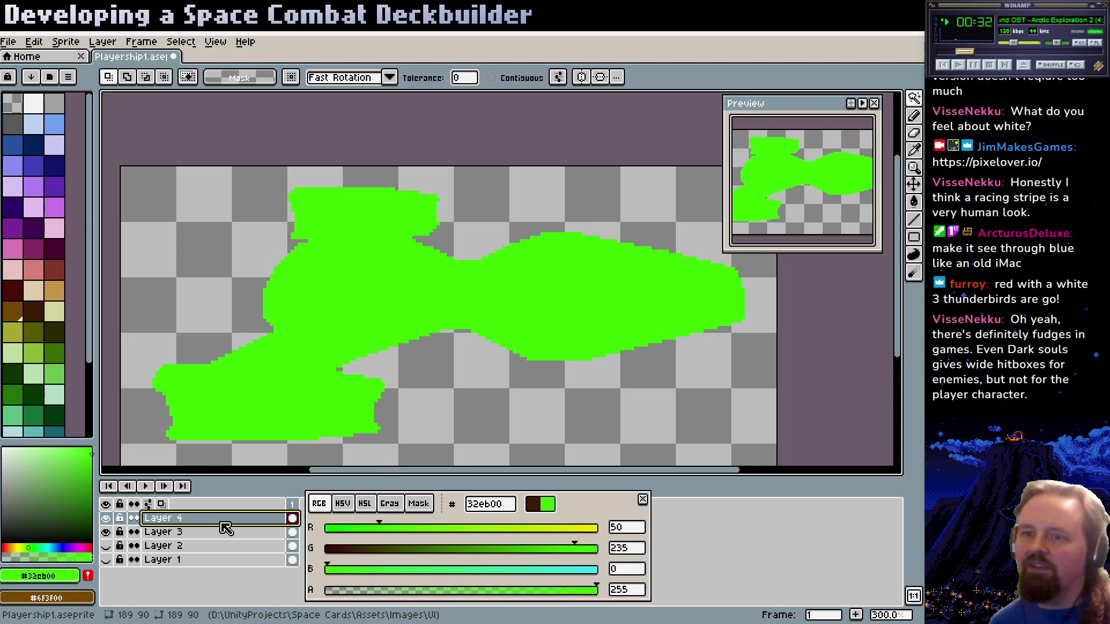
# Set Layer 4's blend mode to Color Dodge and lower its opacity
pyautogui.rightClick(234, 525)
pyautogui.click(255, 524)
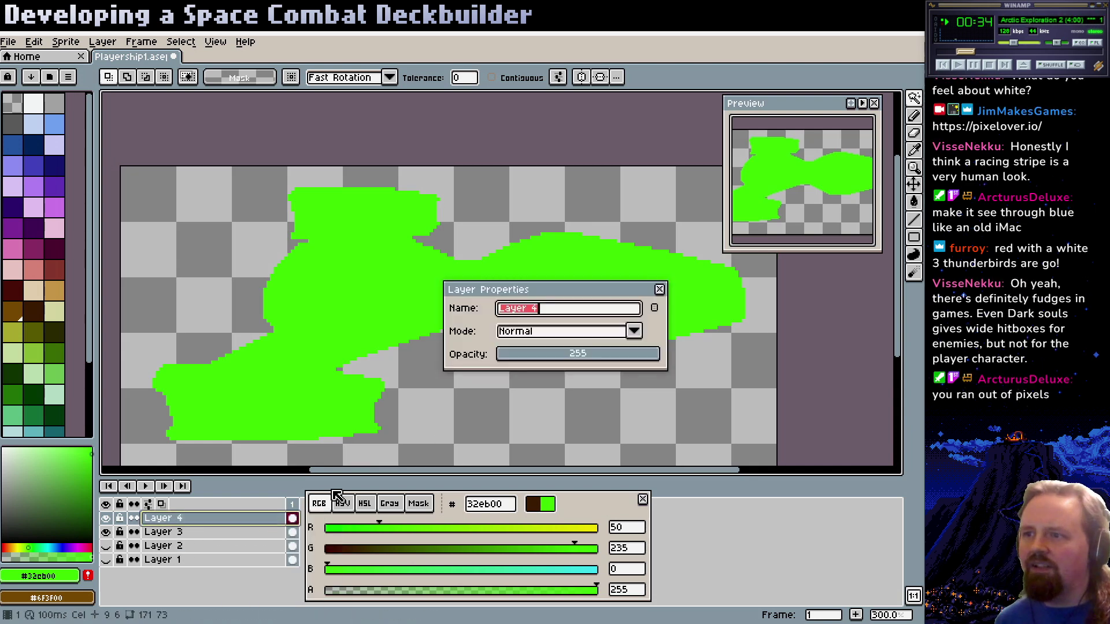
pyautogui.click(615, 335)
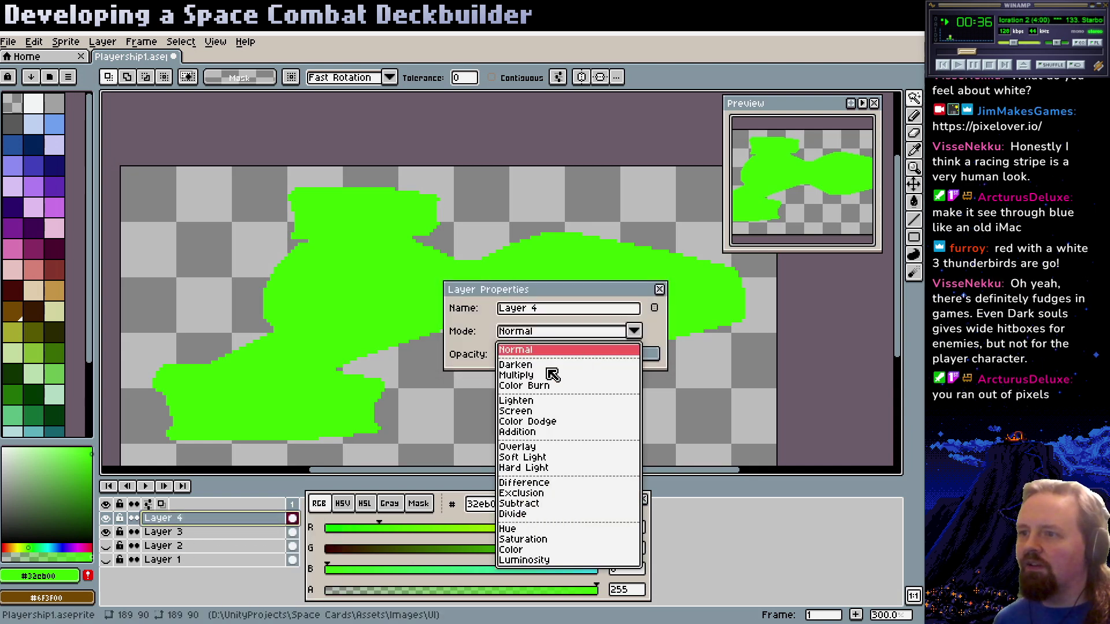
pyautogui.click(528, 422)
pyautogui.moveTo(596, 366); pyautogui.dragTo(551, 376)
pyautogui.click(660, 289)
# Darken the grey ship artwork on Layer 3 with the Brightness/Contrast adjustment
pyautogui.click(163, 532)
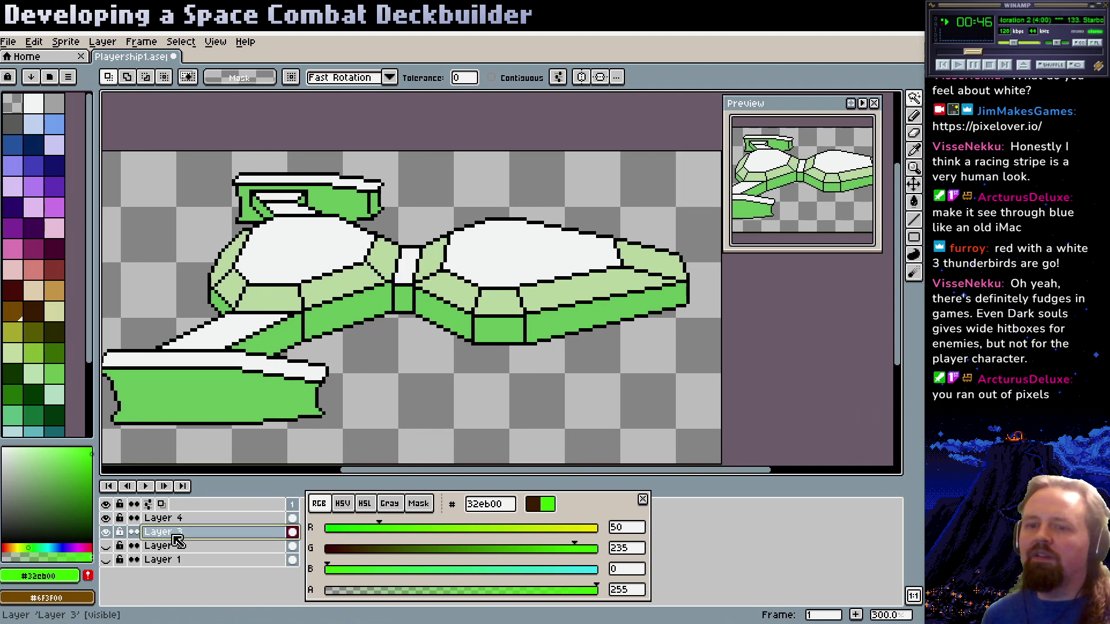
pyautogui.click(65, 42)
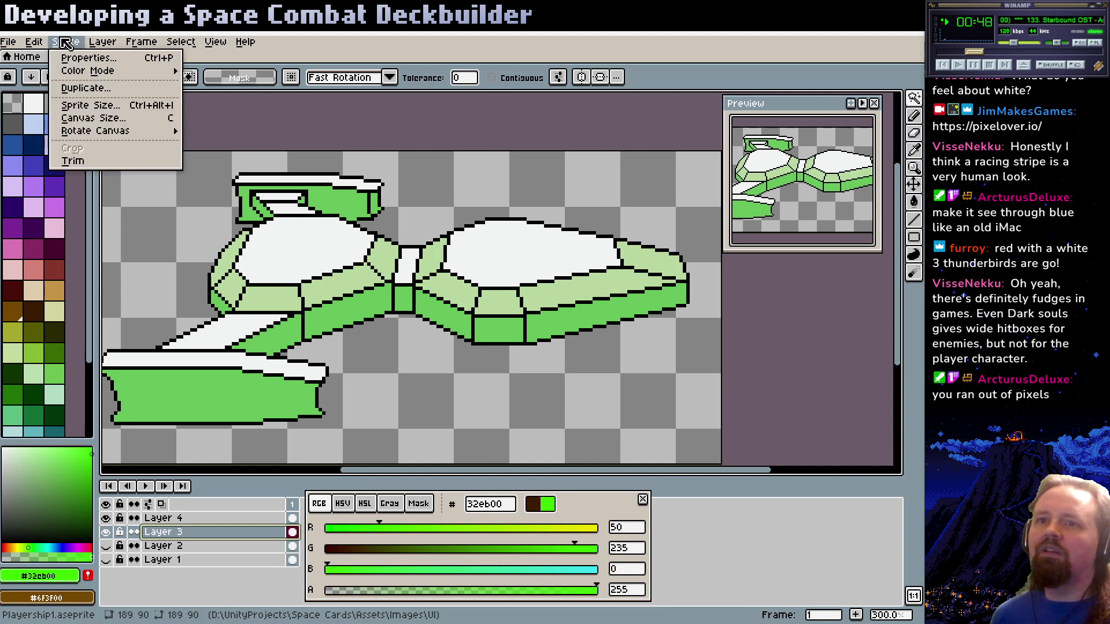
pyautogui.click(102, 42)
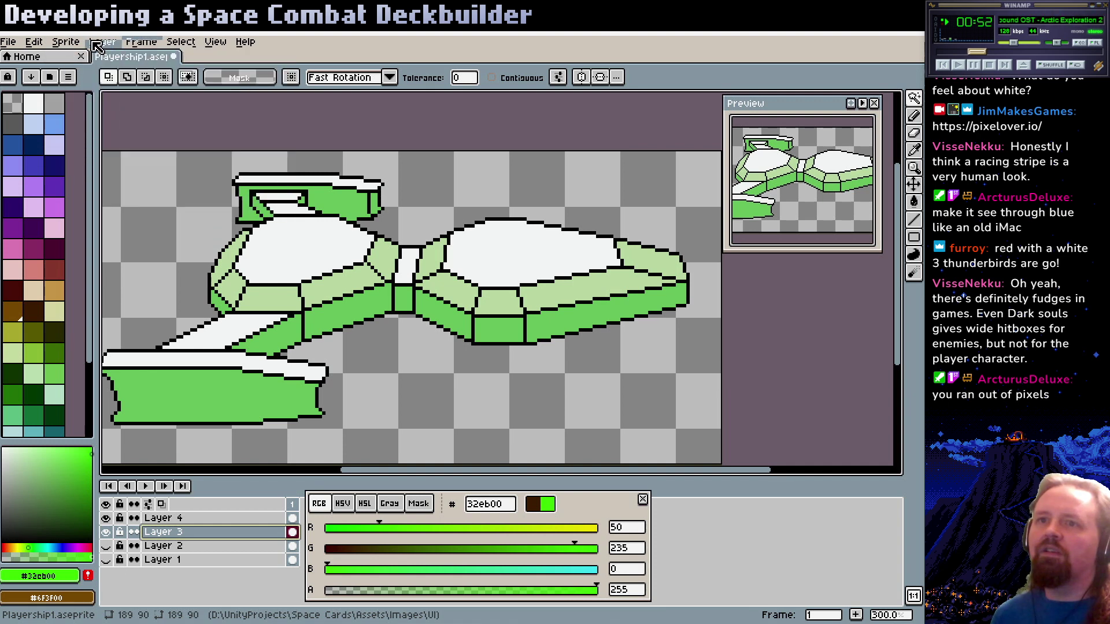
pyautogui.click(143, 42)
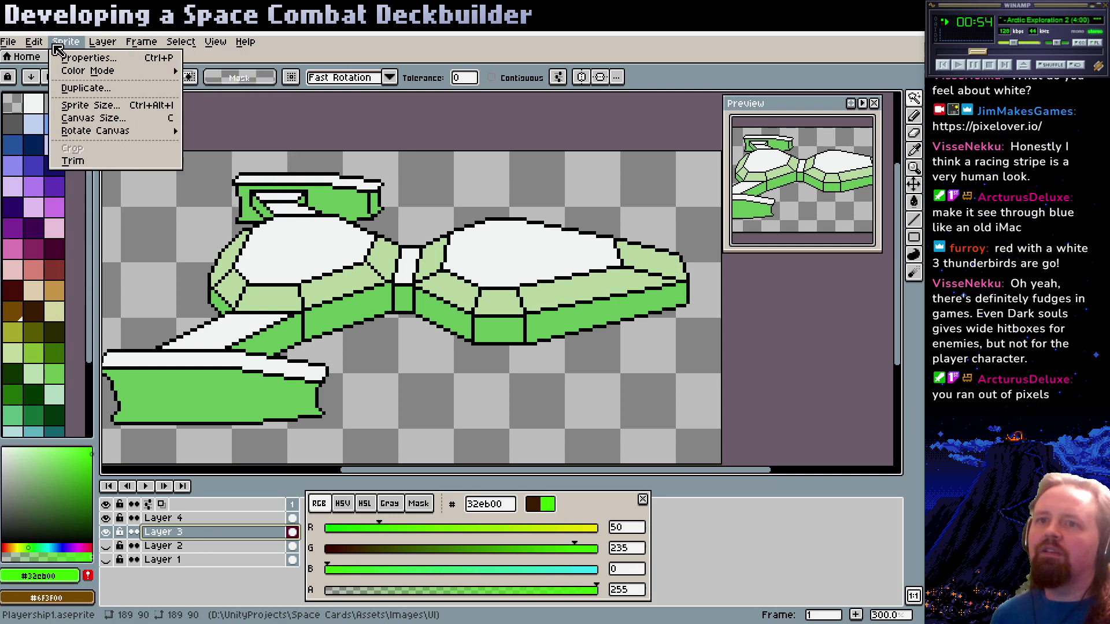
pyautogui.moveTo(34, 41)
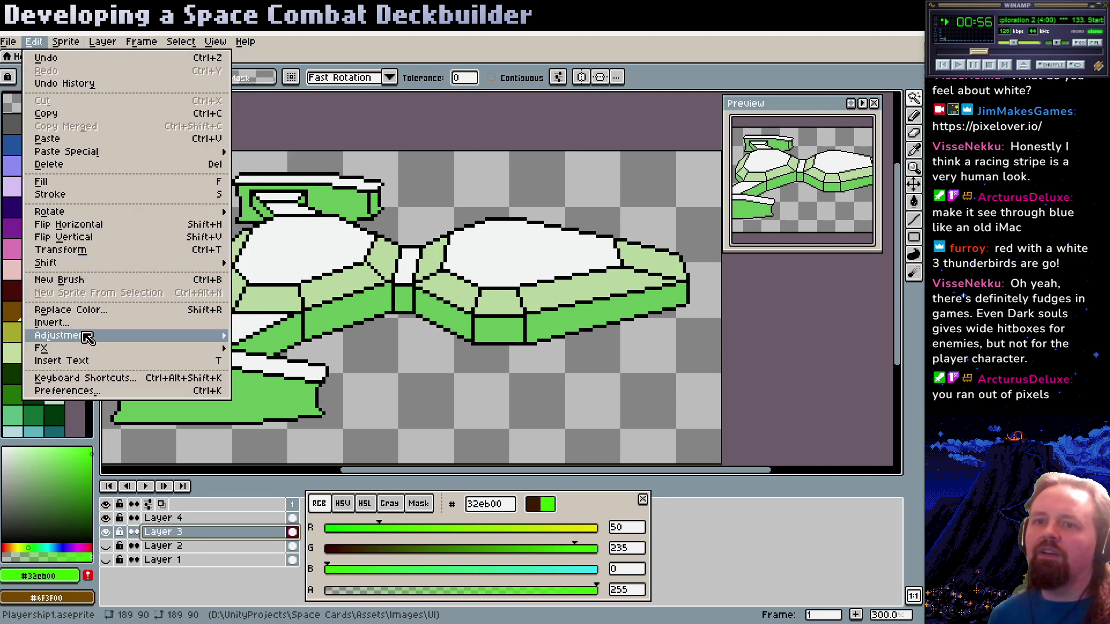
pyautogui.moveTo(81, 336)
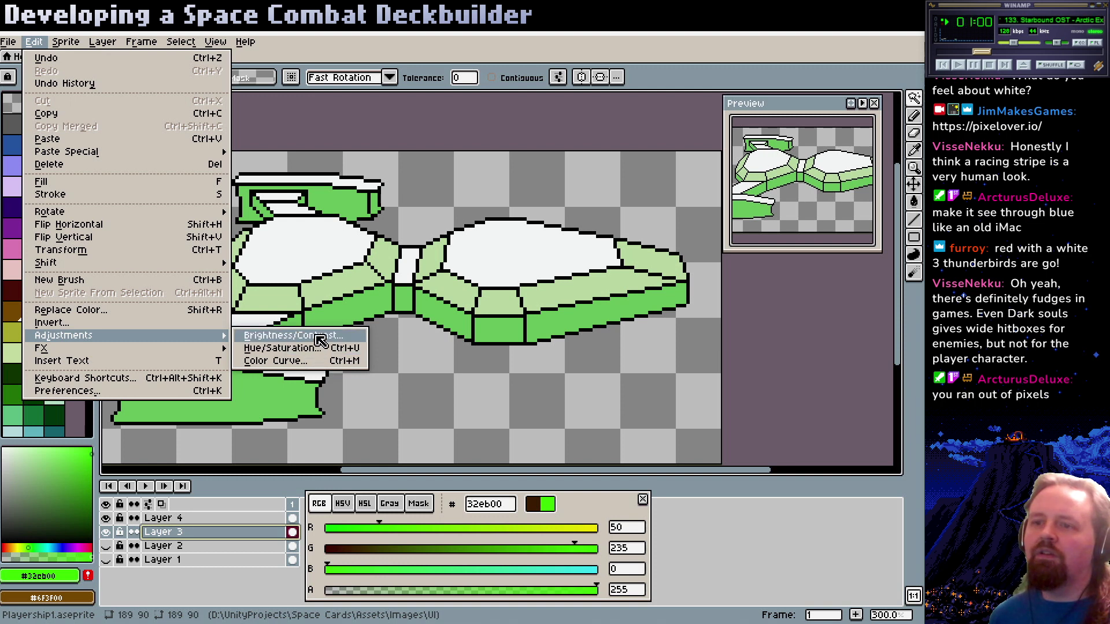
pyautogui.click(293, 336)
pyautogui.moveTo(409, 313); pyautogui.dragTo(380, 312)
pyautogui.click(559, 297)
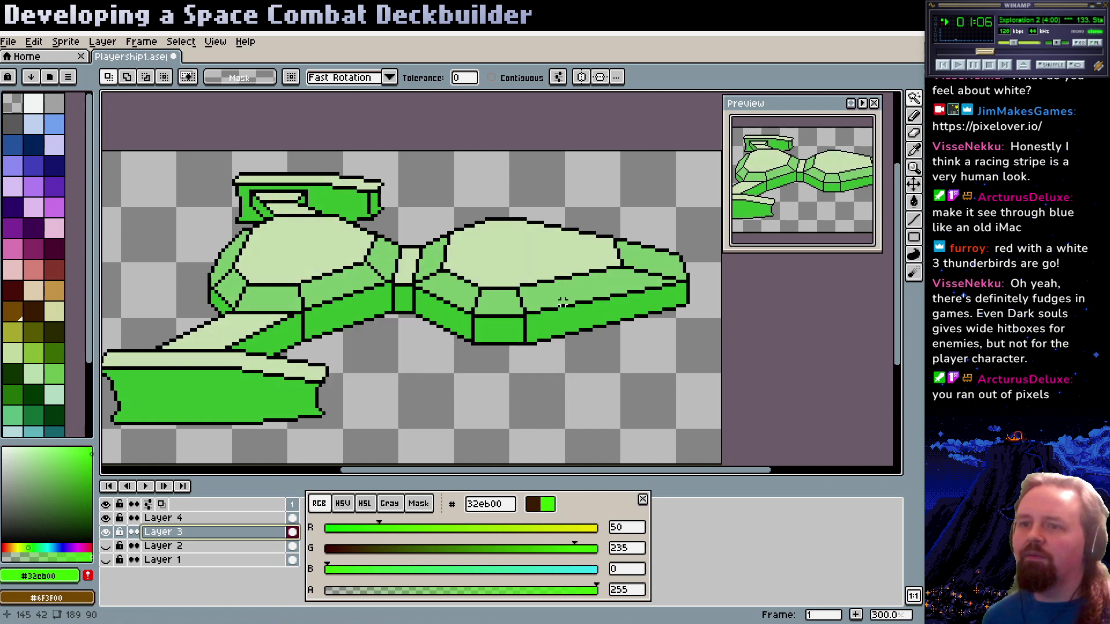
# Compare the ship with and without the green tint of Layer 4, leaving Layer 4 hidden
pyautogui.click(107, 518)
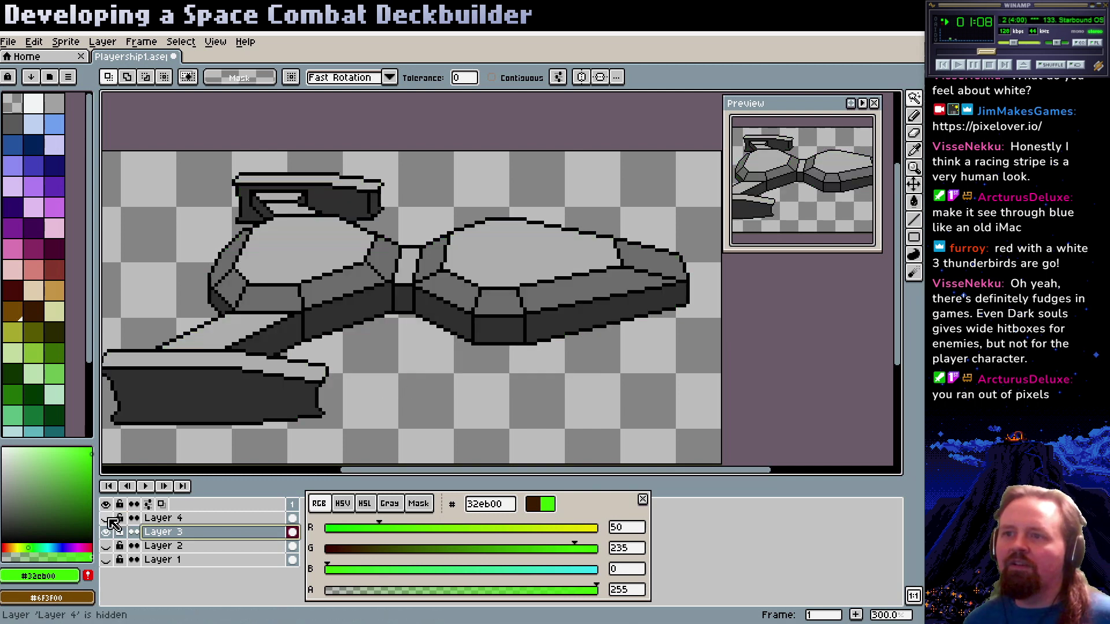
pyautogui.click(106, 519)
pyautogui.click(106, 519)
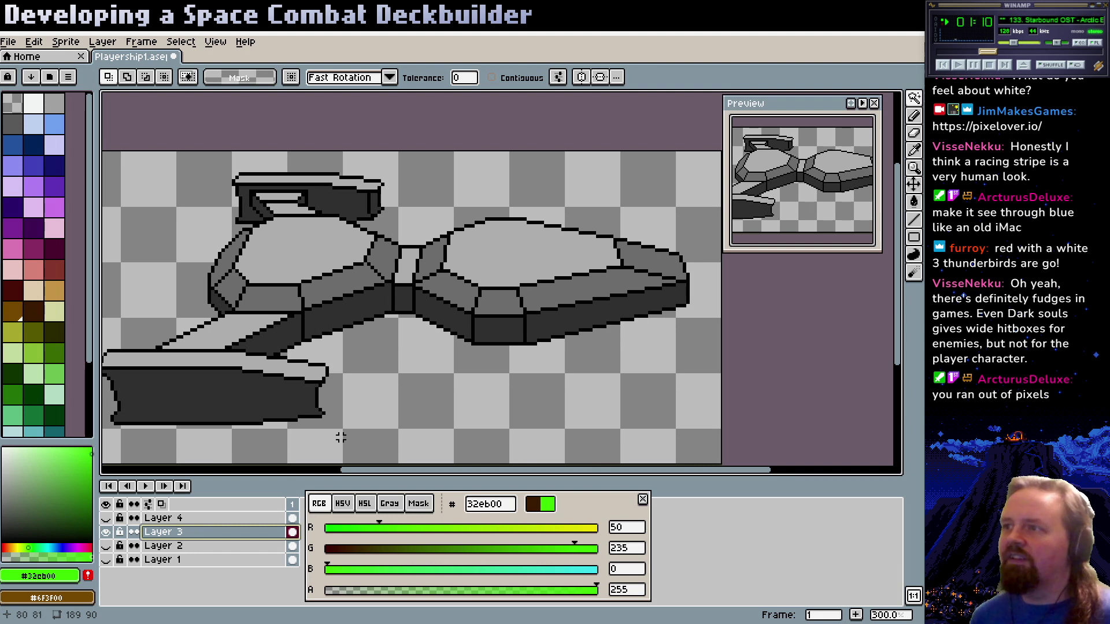
pyautogui.click(107, 518)
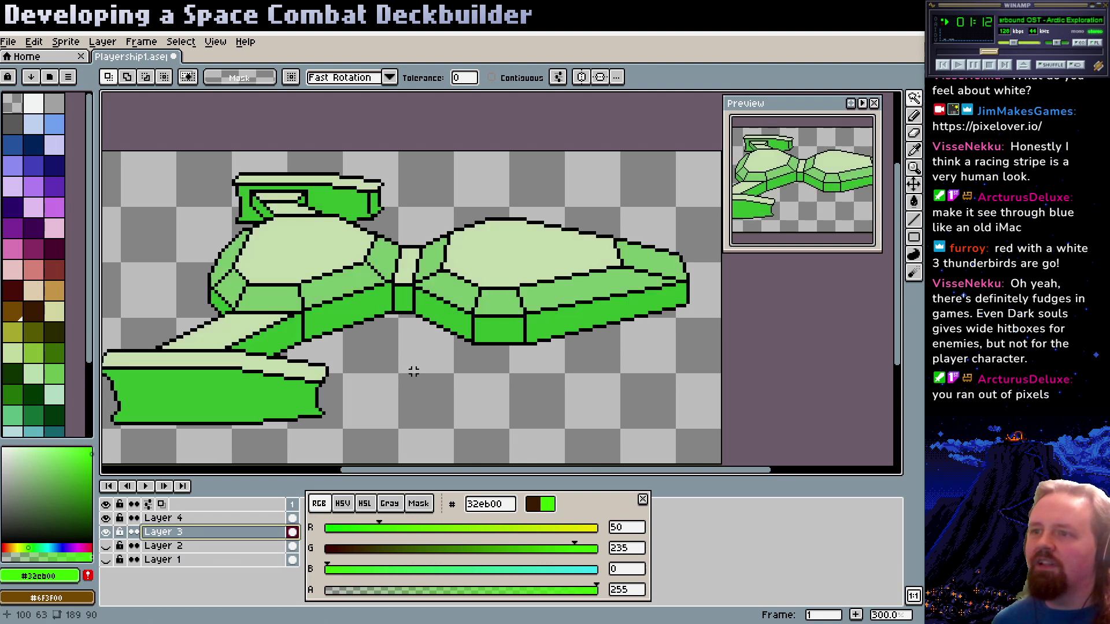
pyautogui.click(107, 518)
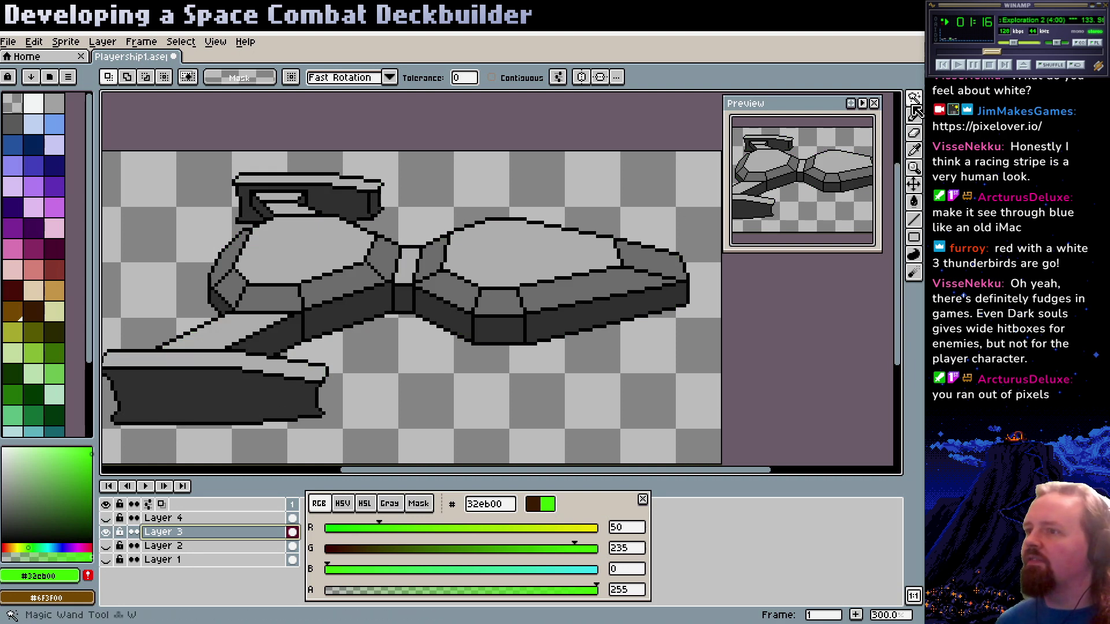
# Select all of the ship's black outline pixels on Layer 3 with the Magic Wand
pyautogui.click(913, 101)
pyautogui.click(549, 305)
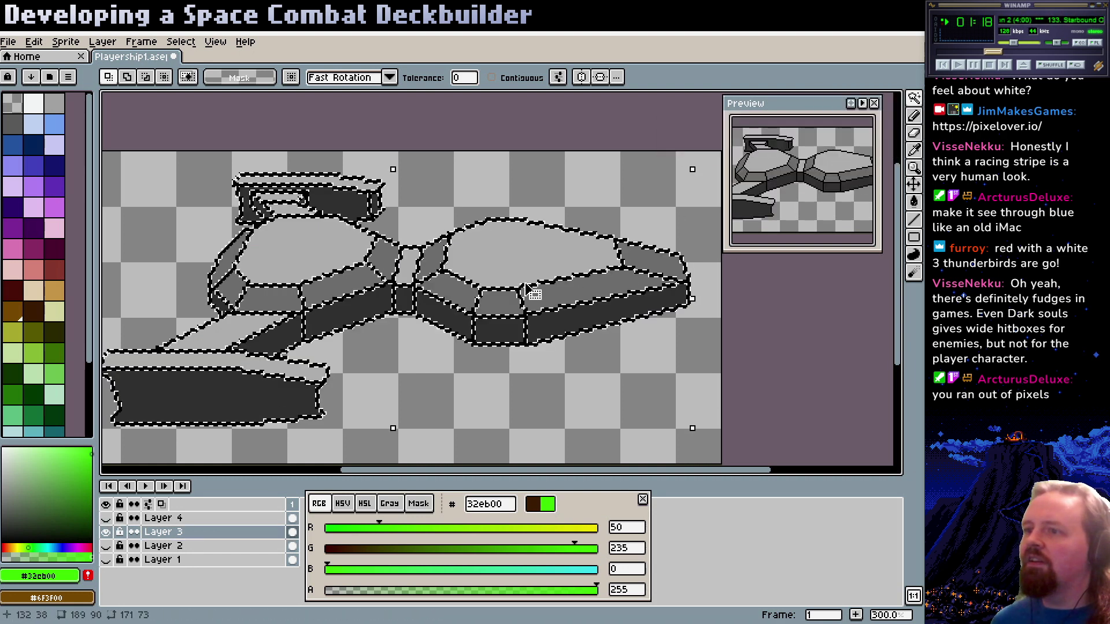
pyautogui.click(33, 41)
pyautogui.moveTo(81, 336)
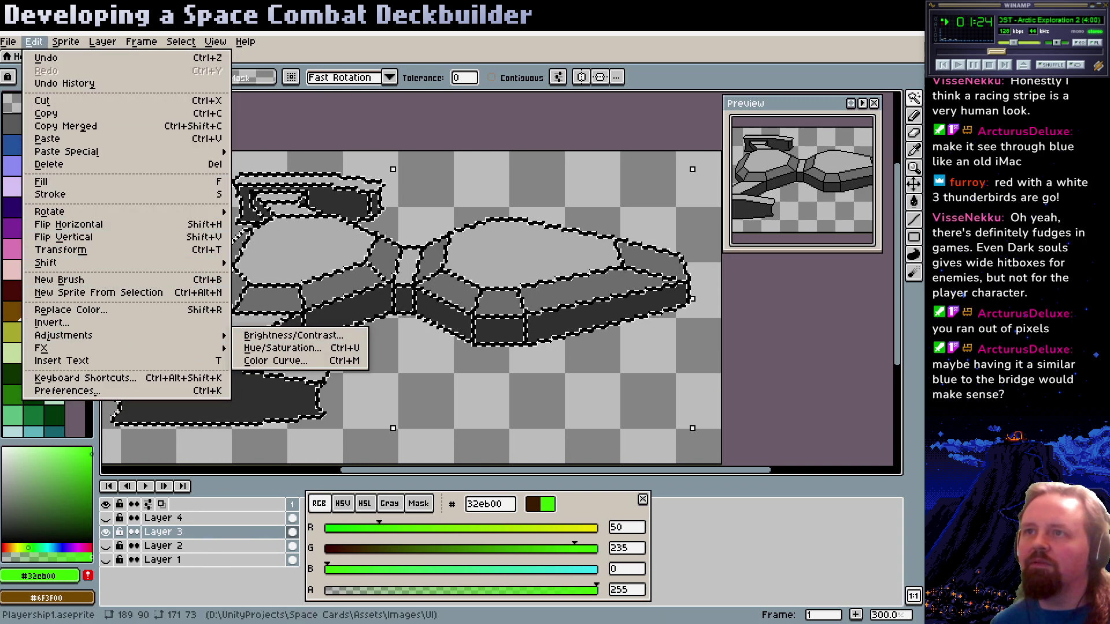
pyautogui.press('Escape')
# Turn off contiguous filling for the Paint Bucket and try grey 898989 on the selected outlines
pyautogui.press('g')
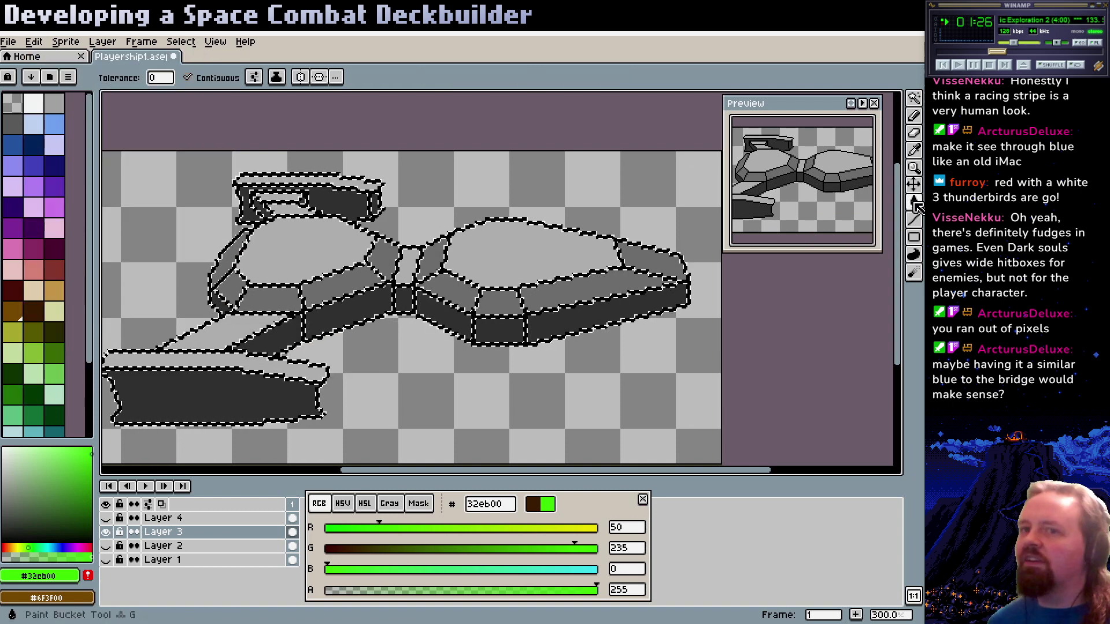
pyautogui.click(389, 503)
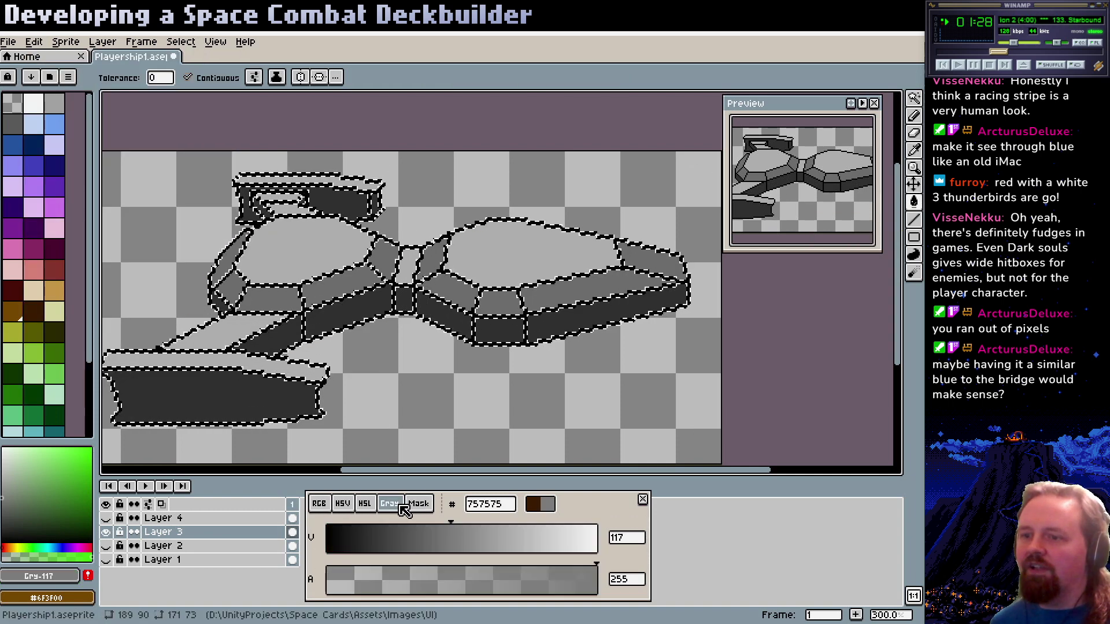
pyautogui.click(417, 544)
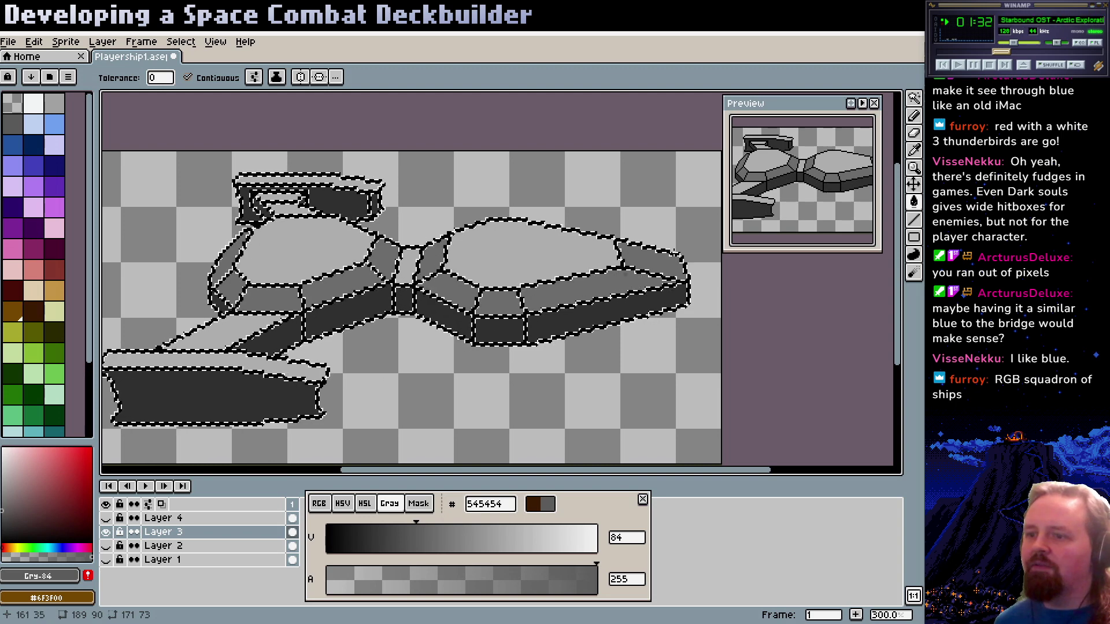
pyautogui.click(471, 539)
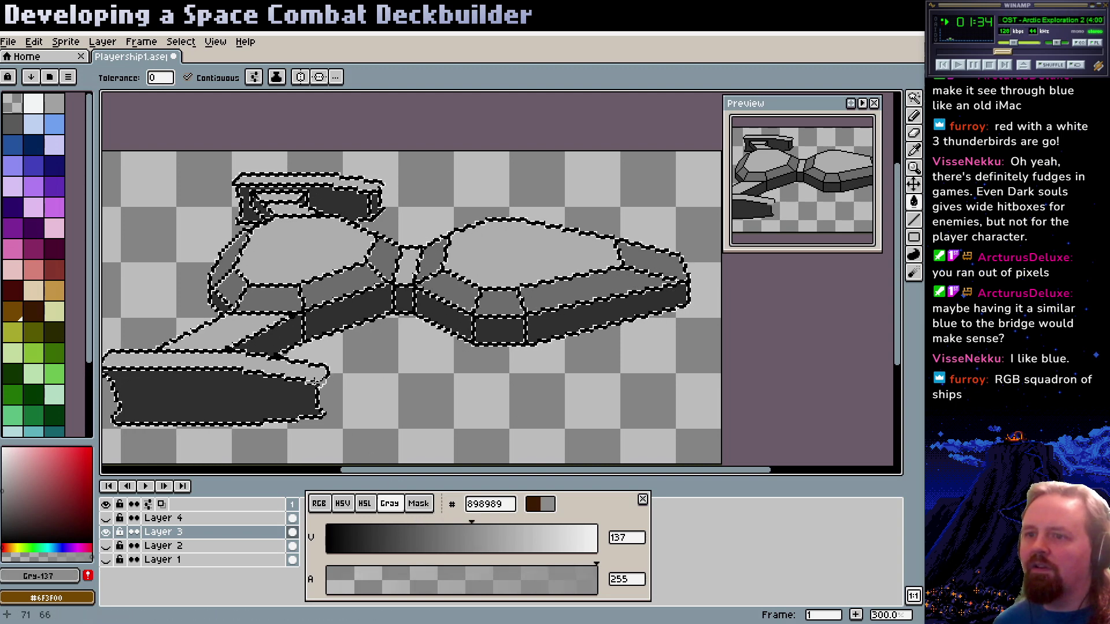
pyautogui.click(187, 77)
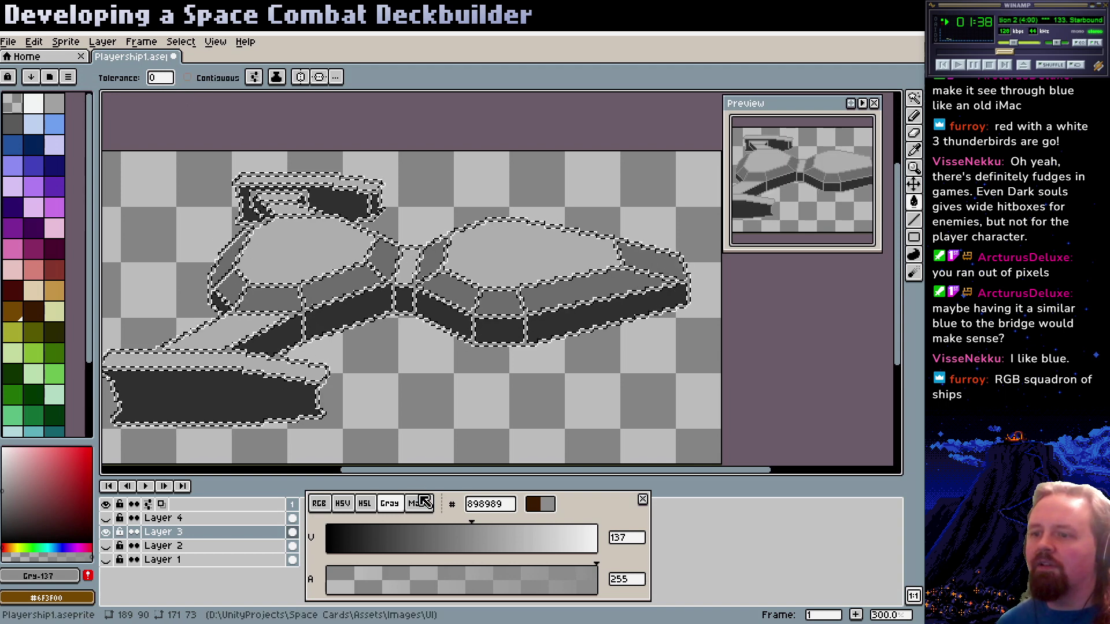
# Fill the selected ship outlines with grey 545454 and deselect them
pyautogui.click(417, 543)
pyautogui.press('f')
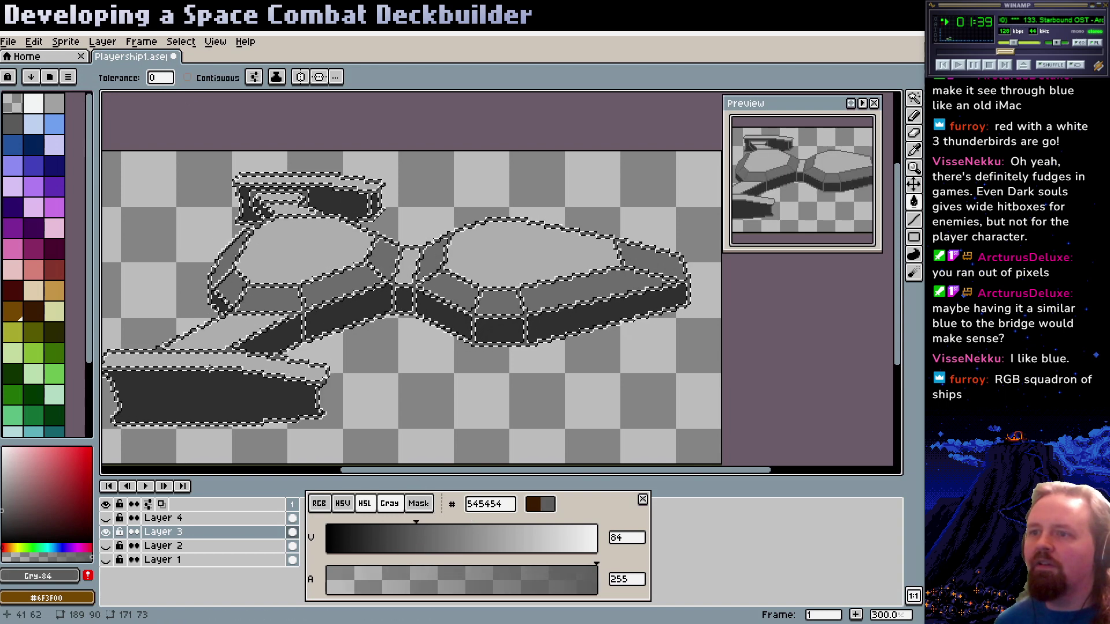
pyautogui.moveTo(914, 98); pyautogui.dragTo(831, 99)
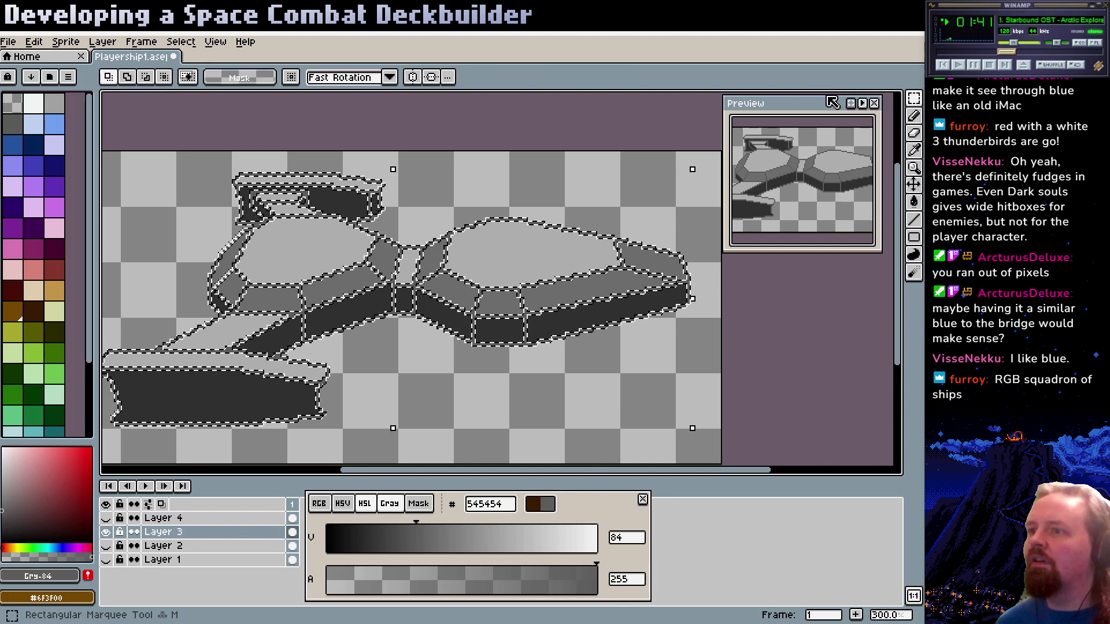
pyautogui.hotkey('ctrl', 'd')
pyautogui.scroll(-2, 556, 333)
pyautogui.hscroll(-2, 453, 364)
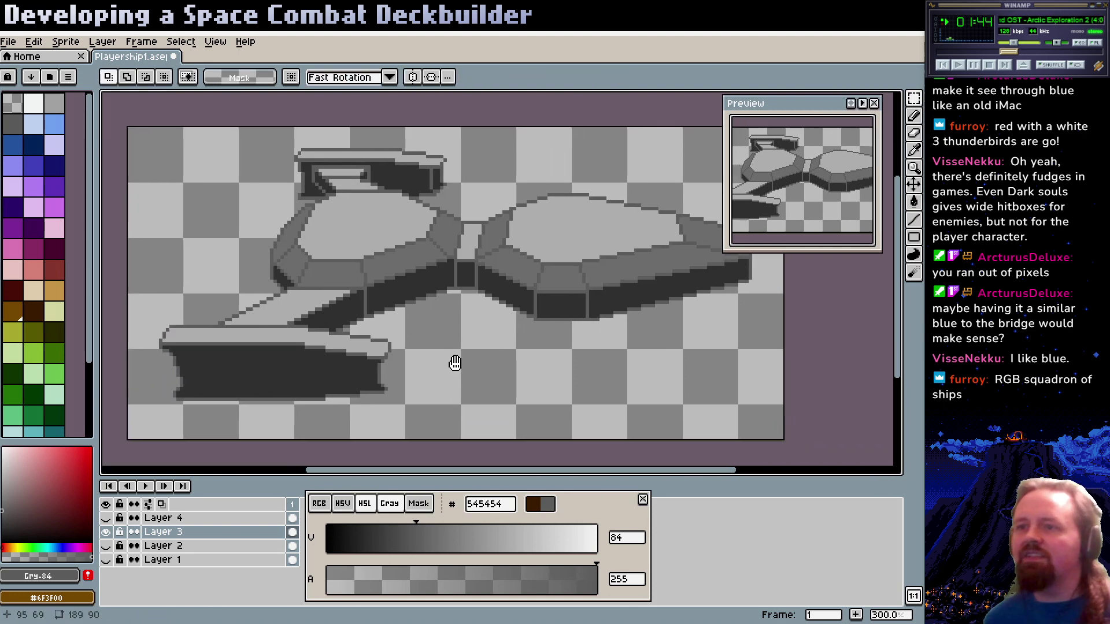
# Try filling the ship's dark side faces with grey 8e8e8e, and undo the fill
pyautogui.press('b')
pyautogui.click(367, 540)
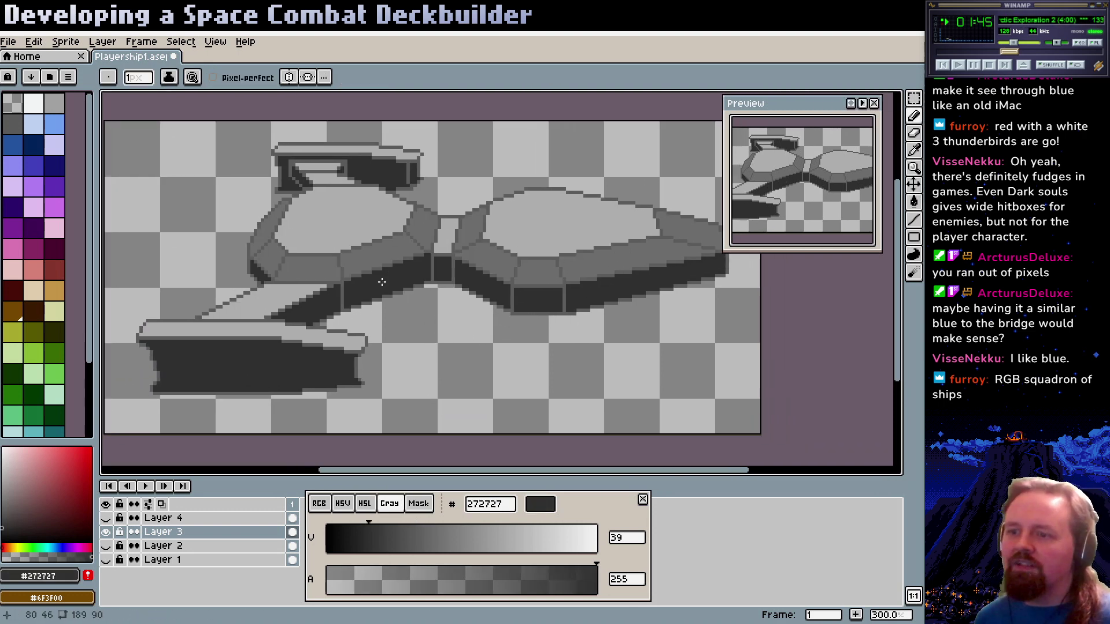
pyautogui.click(503, 549)
pyautogui.click(477, 548)
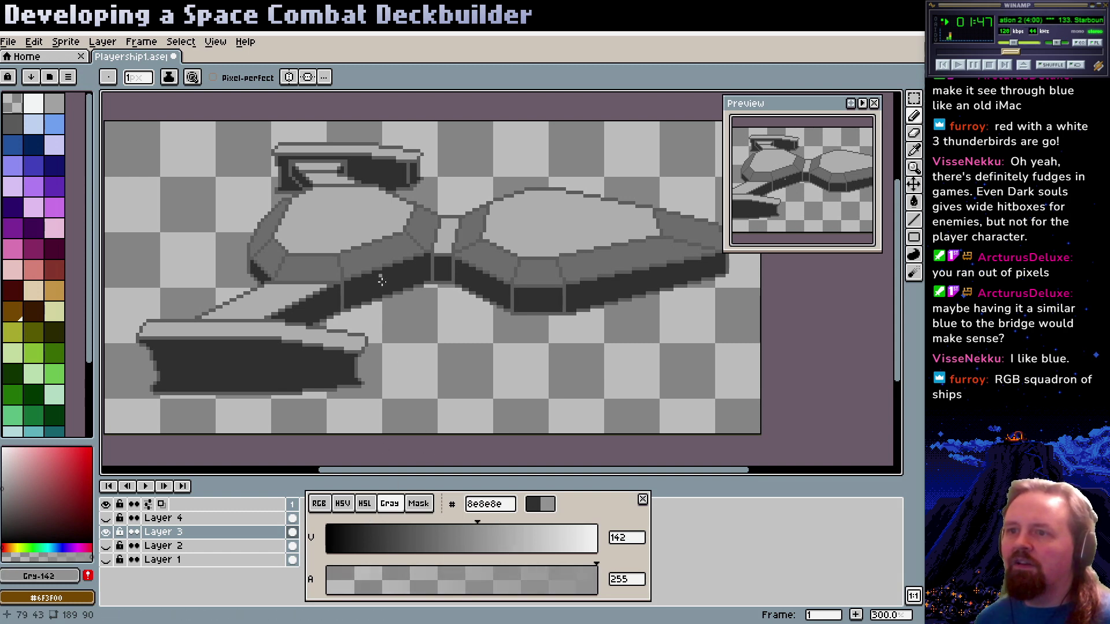
pyautogui.press('g')
pyautogui.click(327, 310)
pyautogui.hotkey('ctrl', 'z')
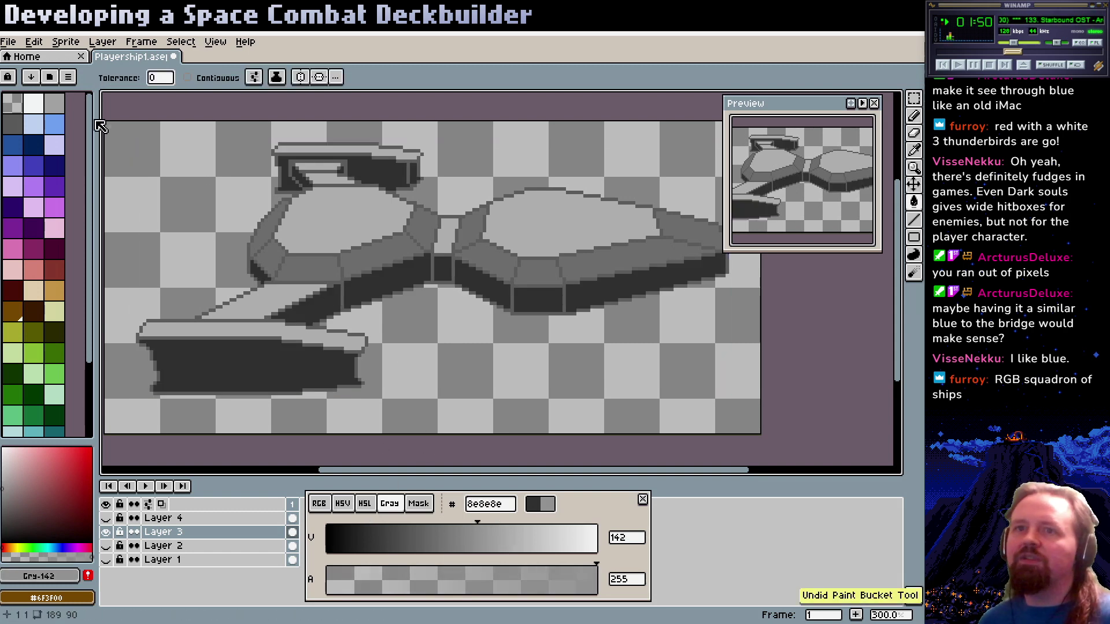
pyautogui.click(68, 43)
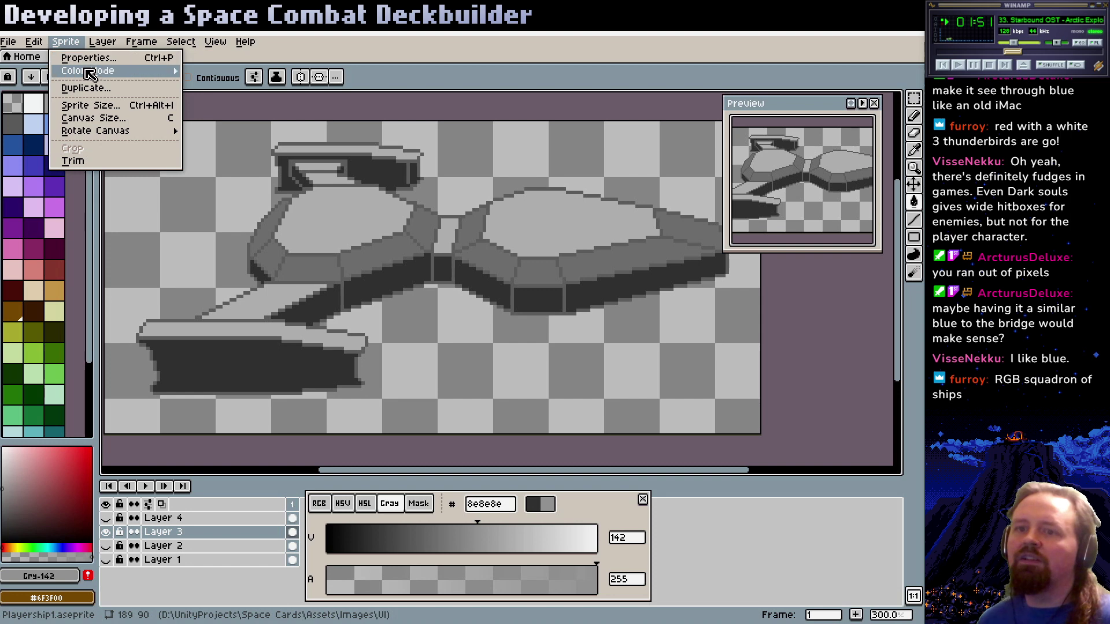
pyautogui.click(84, 43)
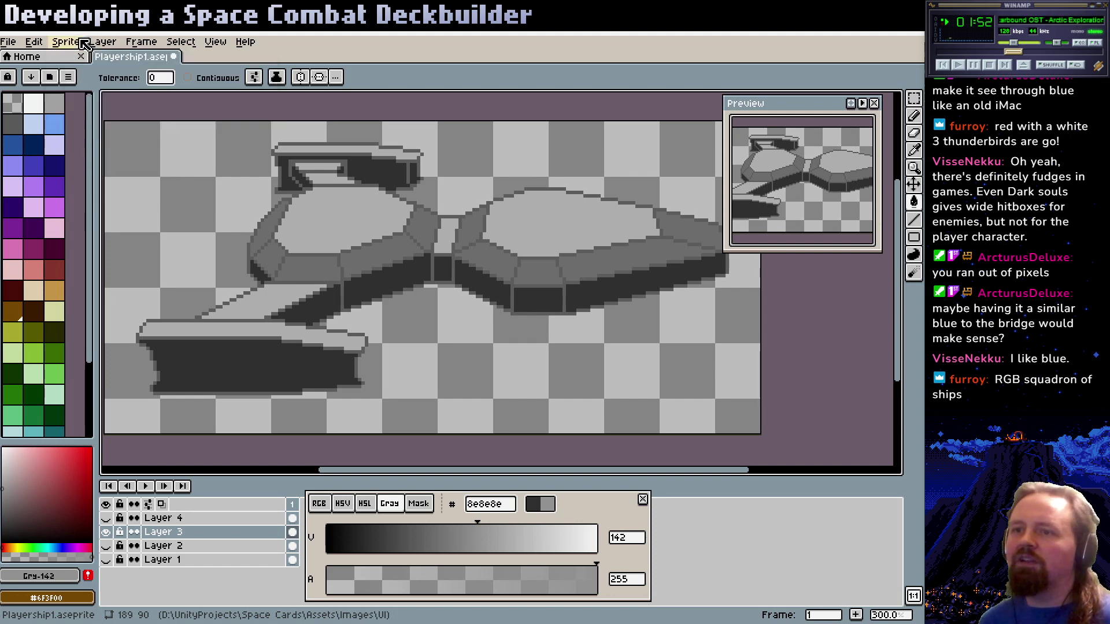
# Recolour the ship's dark side faces in a lighter grey and fill its bevelled faces with grey 797979
pyautogui.keyDown('alt'); pyautogui.click(381, 260); pyautogui.keyUp('alt')
pyautogui.scroll(1, 373, 262)
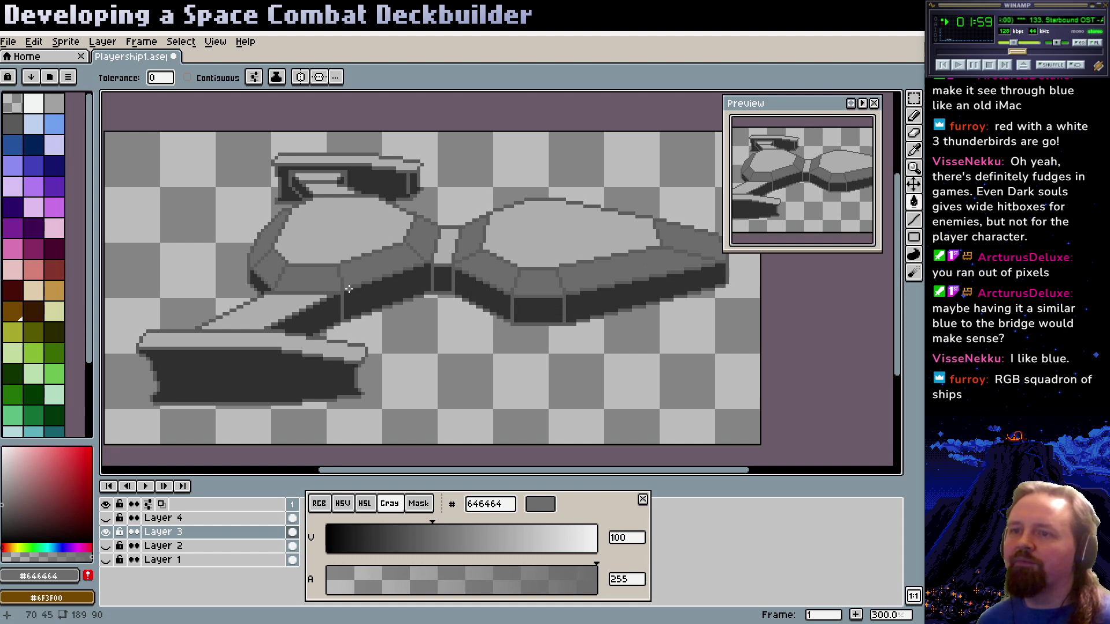
pyautogui.keyDown('alt'); pyautogui.click(349, 288); pyautogui.keyUp('alt')
pyautogui.click(399, 537)
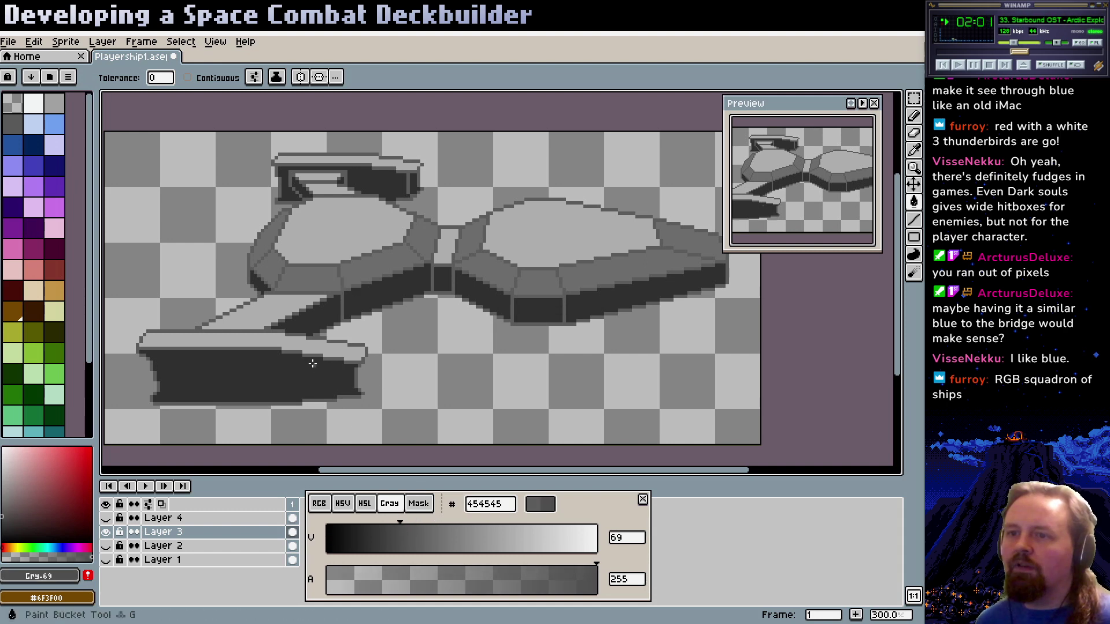
pyautogui.moveTo(367, 537); pyautogui.dragTo(455, 537)
pyautogui.click(388, 301)
pyautogui.click(385, 265)
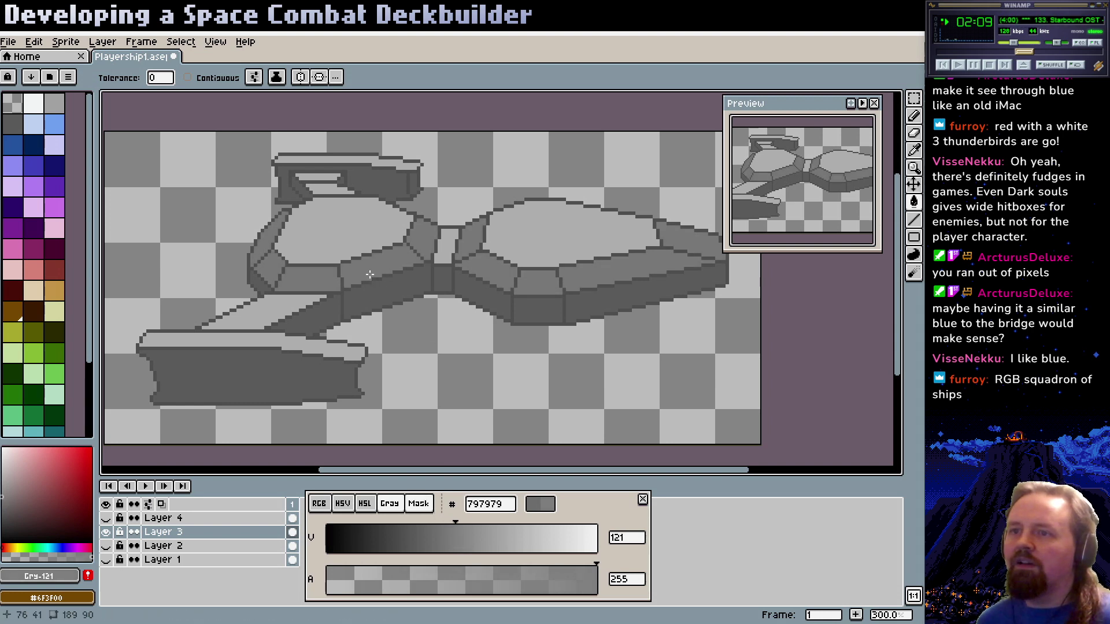
# Show Layer 4 again to tint the recoloured grey ship green, and view the whole sprite at 200%
pyautogui.moveTo(439, 287); pyautogui.dragTo(338, 329)
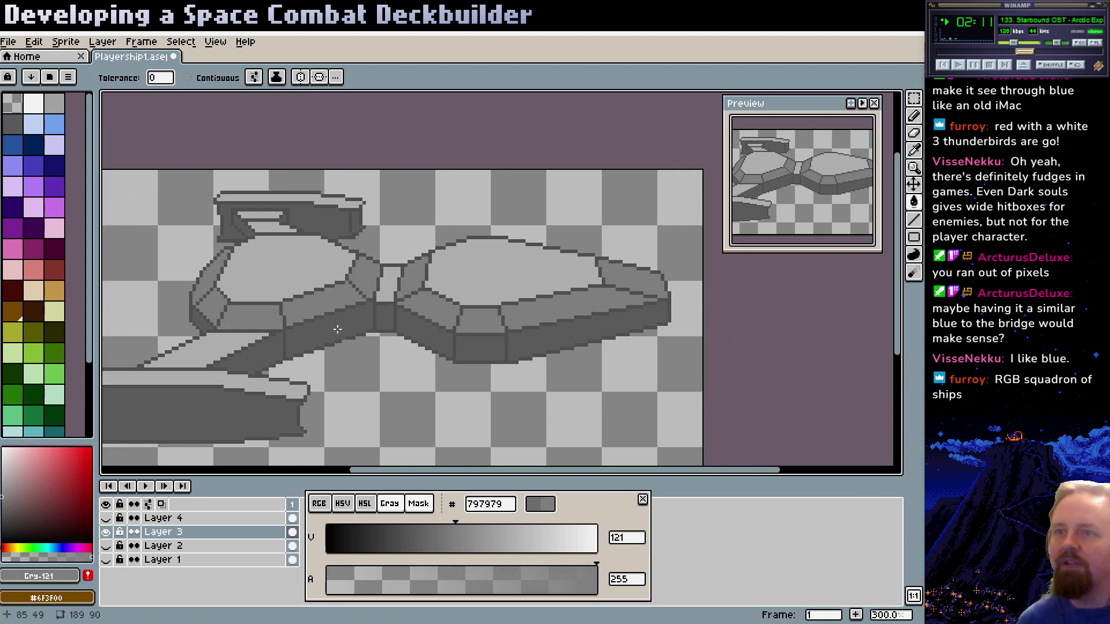
pyautogui.moveTo(311, 216); pyautogui.dragTo(409, 152)
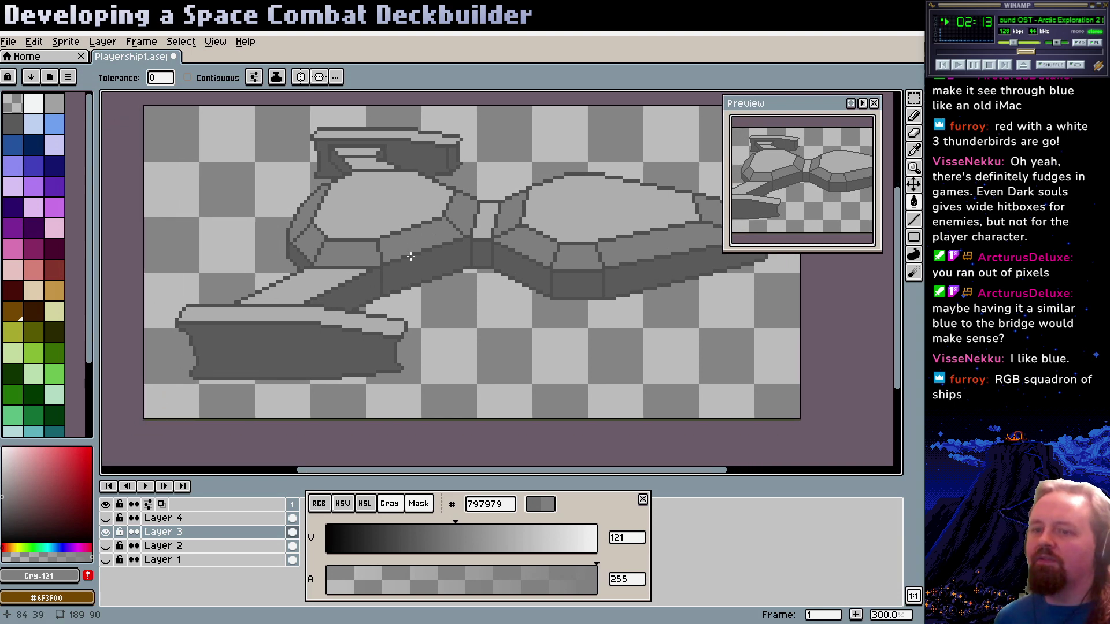
pyautogui.click(105, 518)
pyautogui.moveTo(480, 316); pyautogui.dragTo(435, 354)
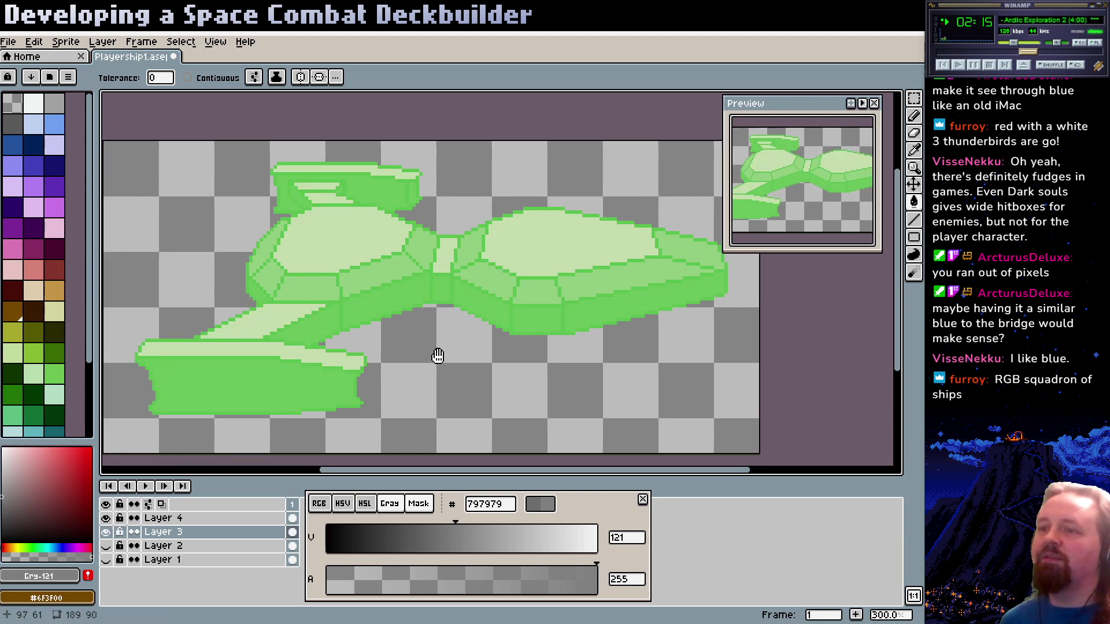
pyautogui.press('z')
pyautogui.rightClick(495, 294)
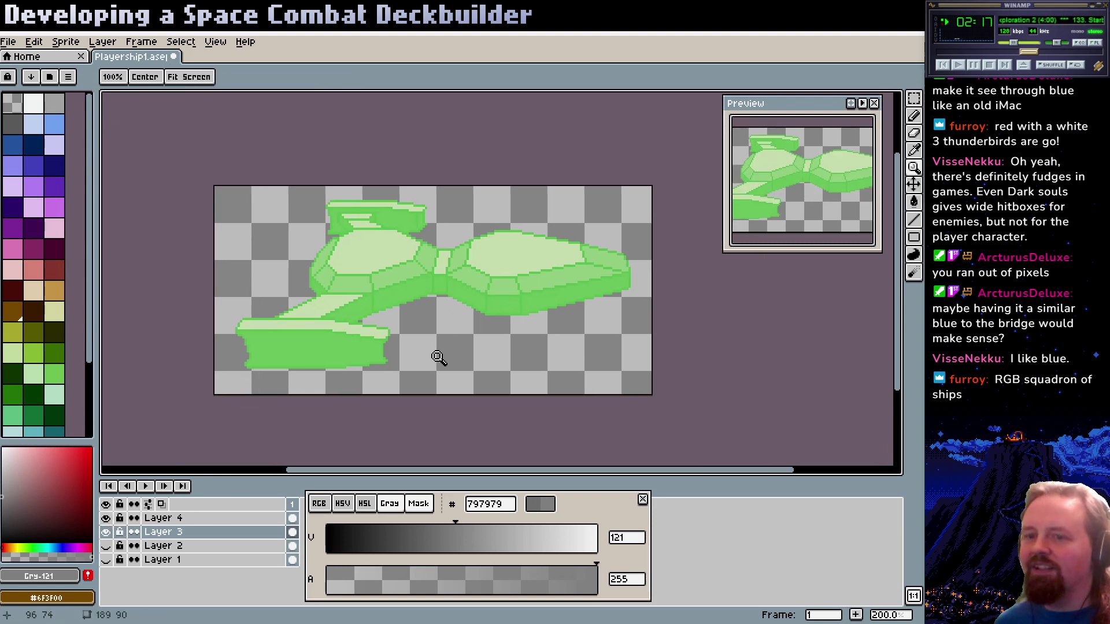
# Set Layer 4's blend mode to Multiply after trying Darken, and set its opacity to 177
pyautogui.click(211, 518)
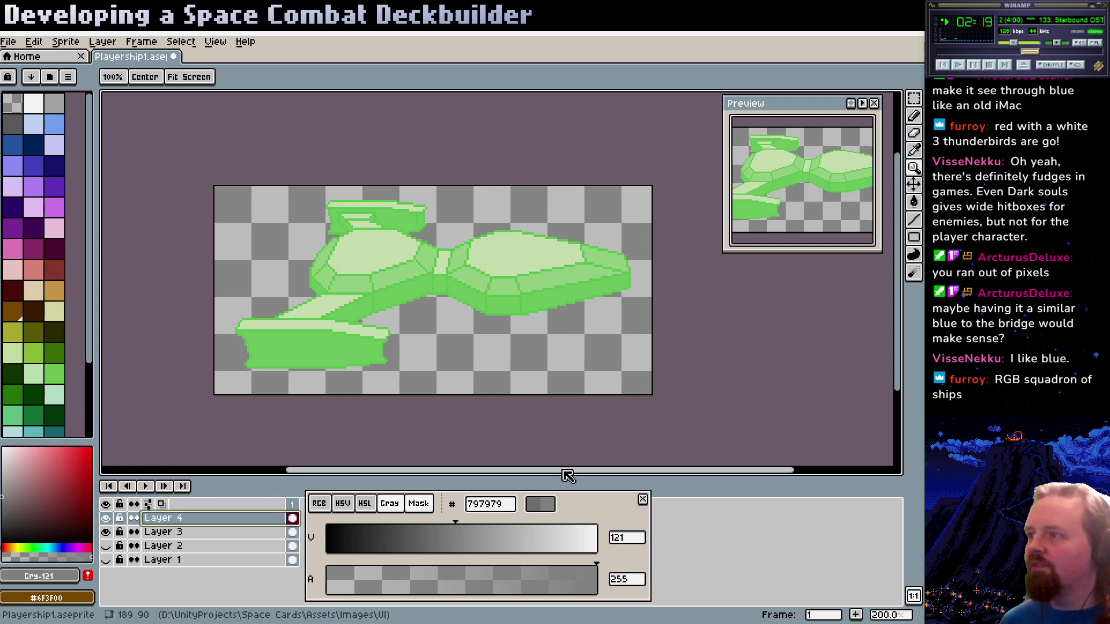
pyautogui.rightClick(229, 516)
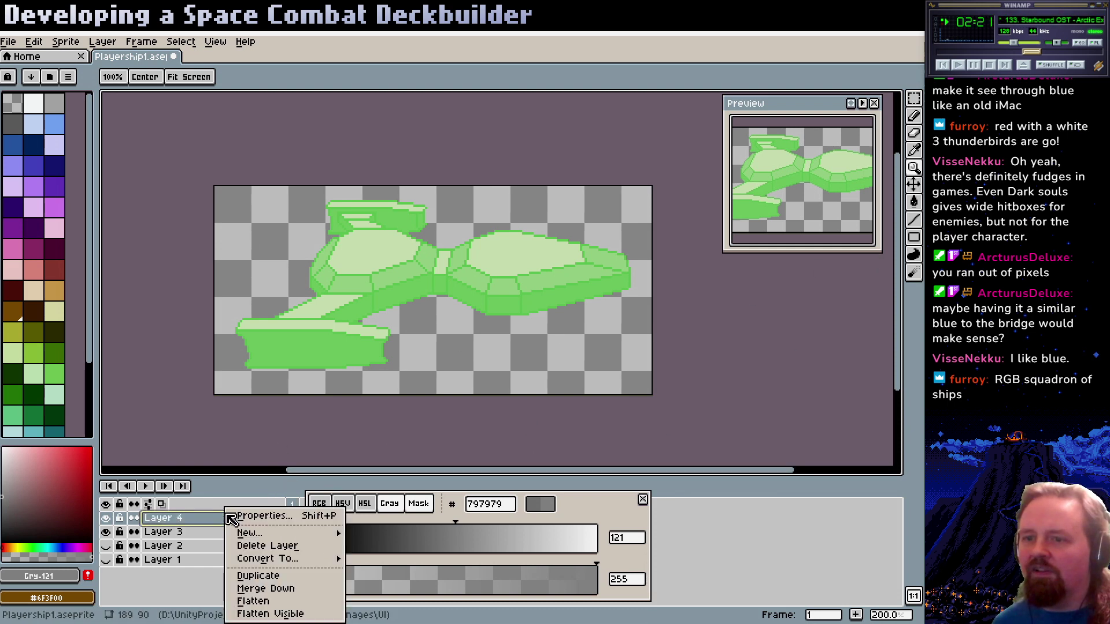
pyautogui.click(258, 516)
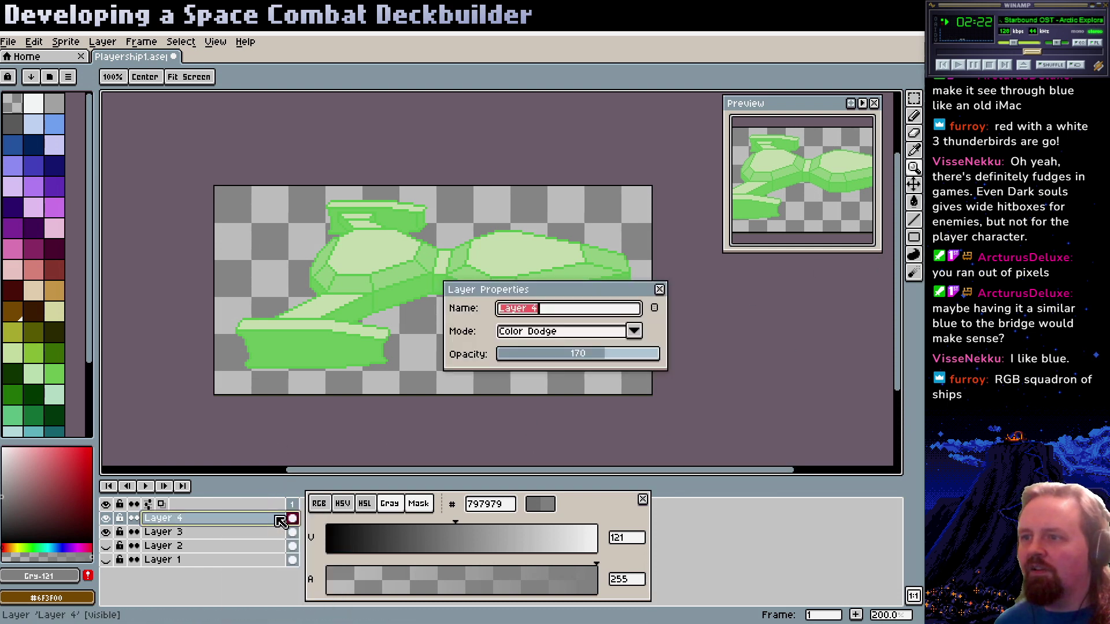
pyautogui.click(578, 332)
pyautogui.click(559, 364)
pyautogui.click(559, 336)
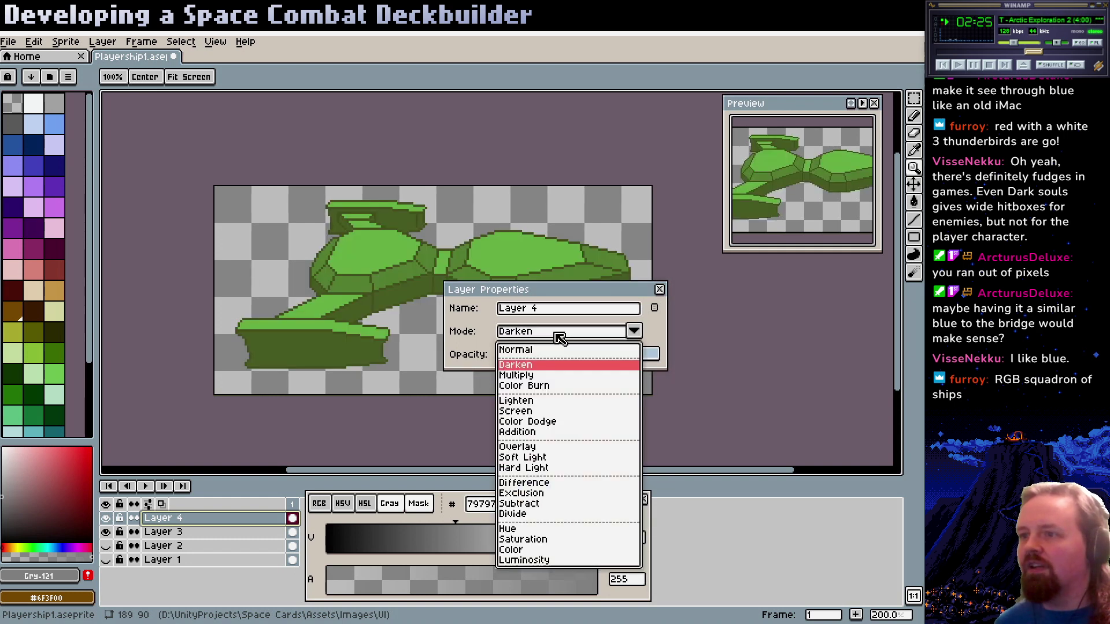
pyautogui.click(553, 375)
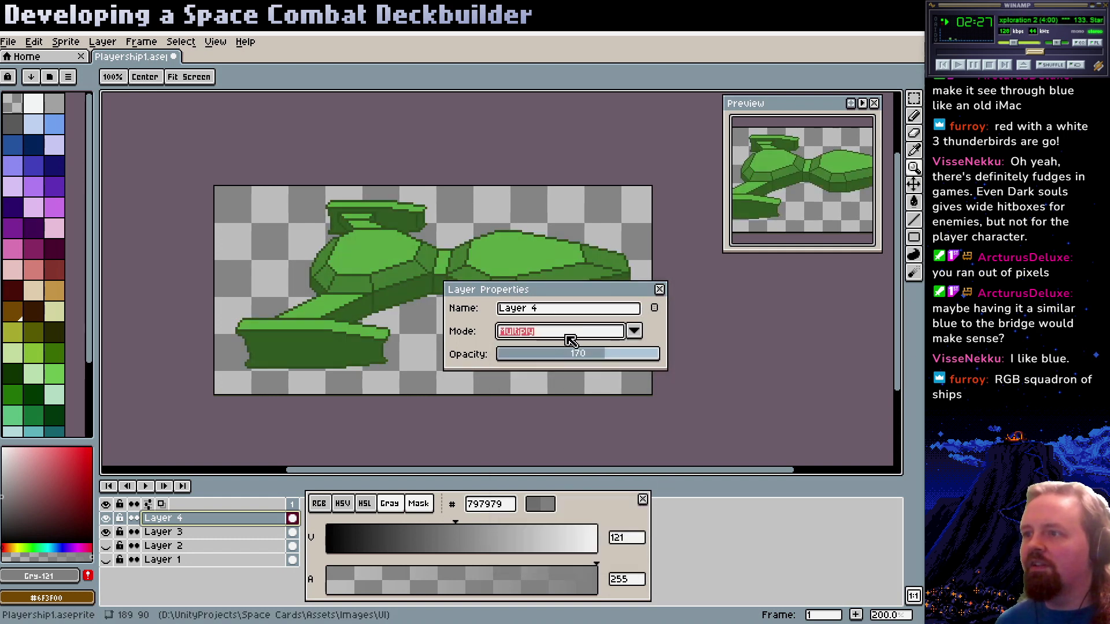
pyautogui.moveTo(606, 354); pyautogui.dragTo(585, 358)
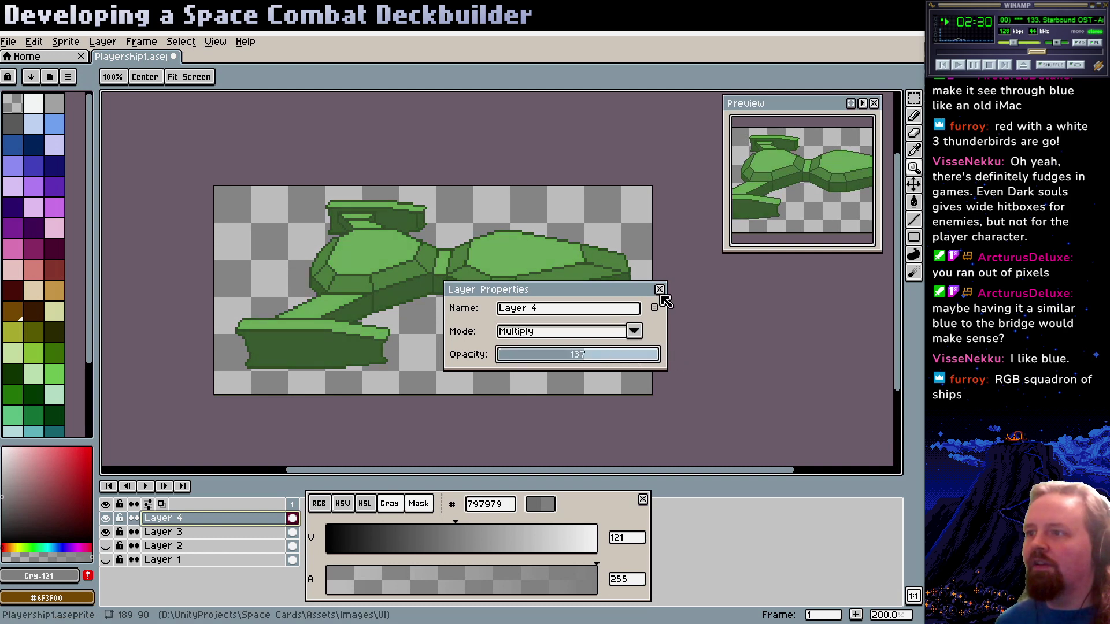
pyautogui.click(601, 354)
pyautogui.click(658, 289)
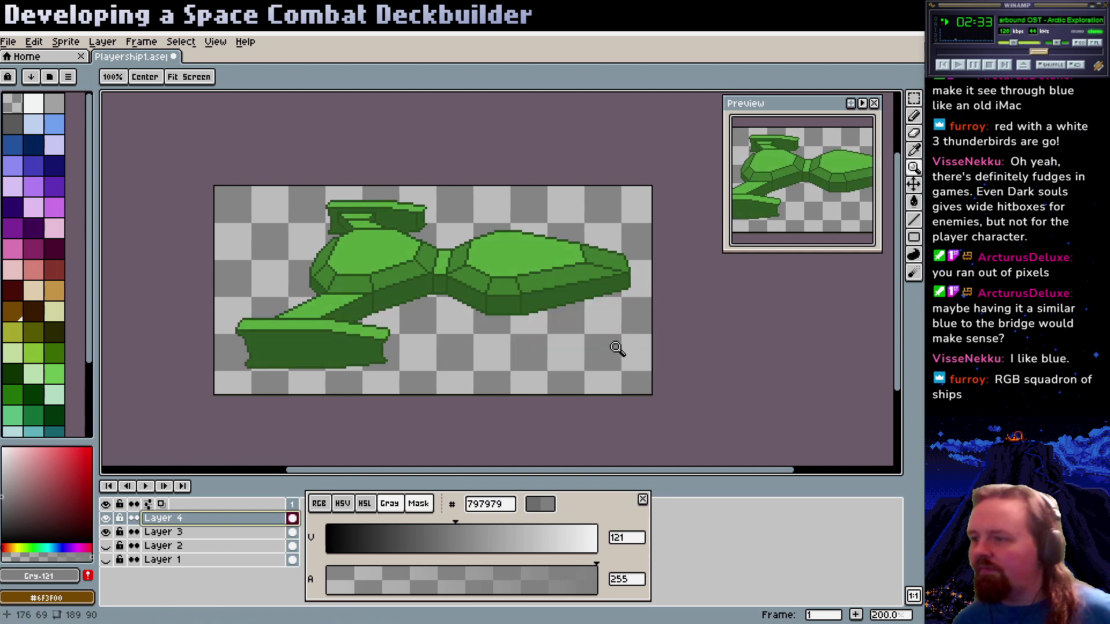
# Open the Hue/Saturation adjustment for Layer 4 and try hue shifts of 180 and -116
pyautogui.rightClick(175, 519)
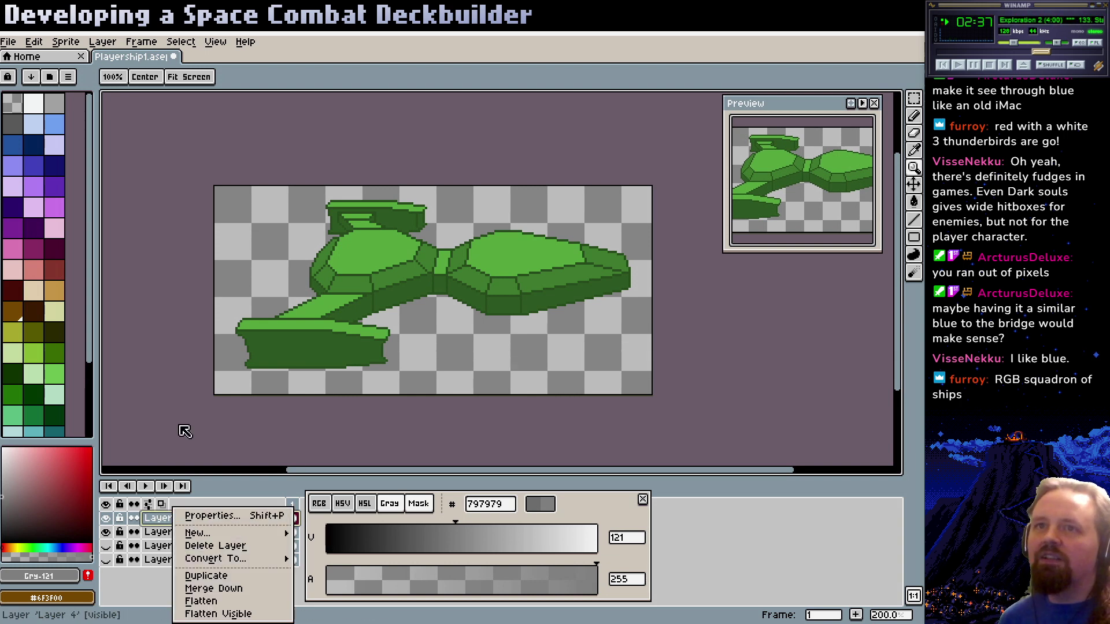
pyautogui.click(33, 42)
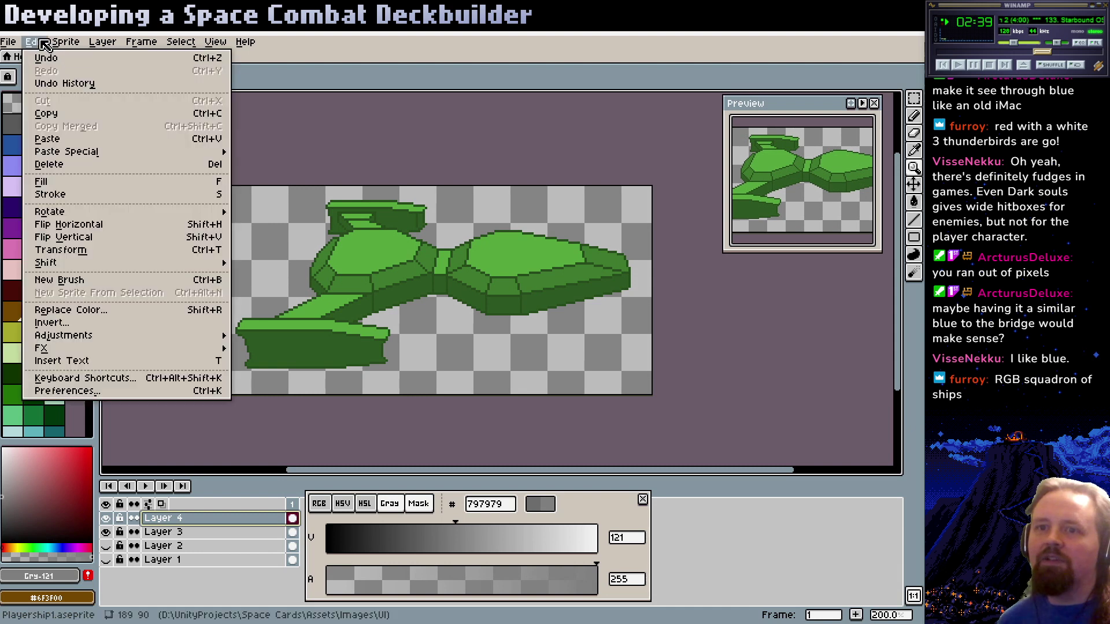
pyautogui.click(33, 41)
pyautogui.moveTo(95, 335)
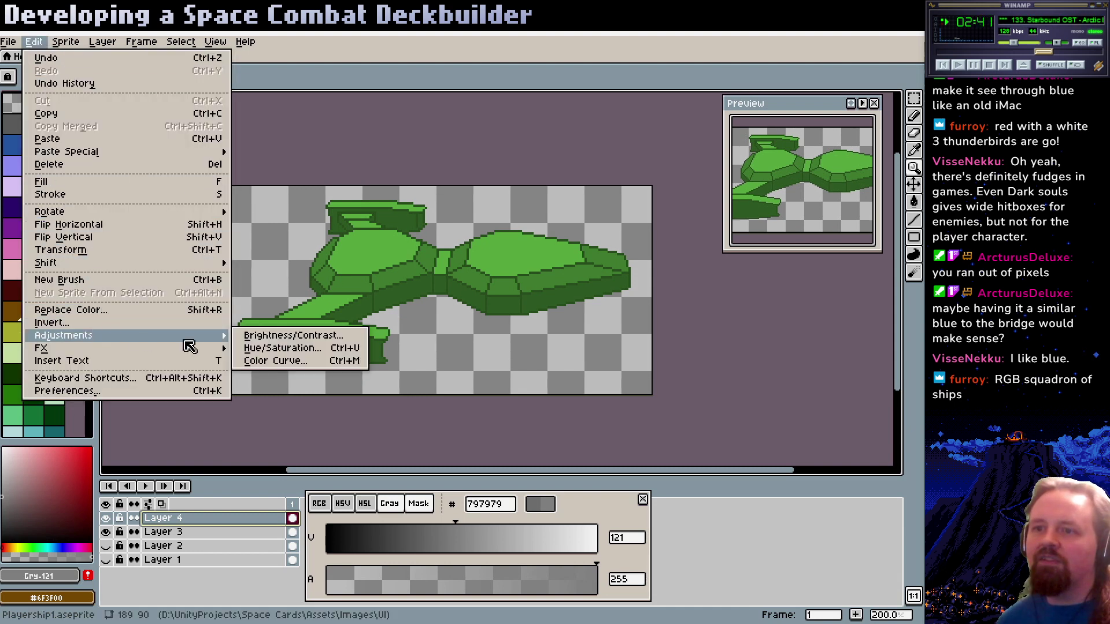
pyautogui.click(270, 323)
pyautogui.moveTo(416, 274); pyautogui.dragTo(632, 384)
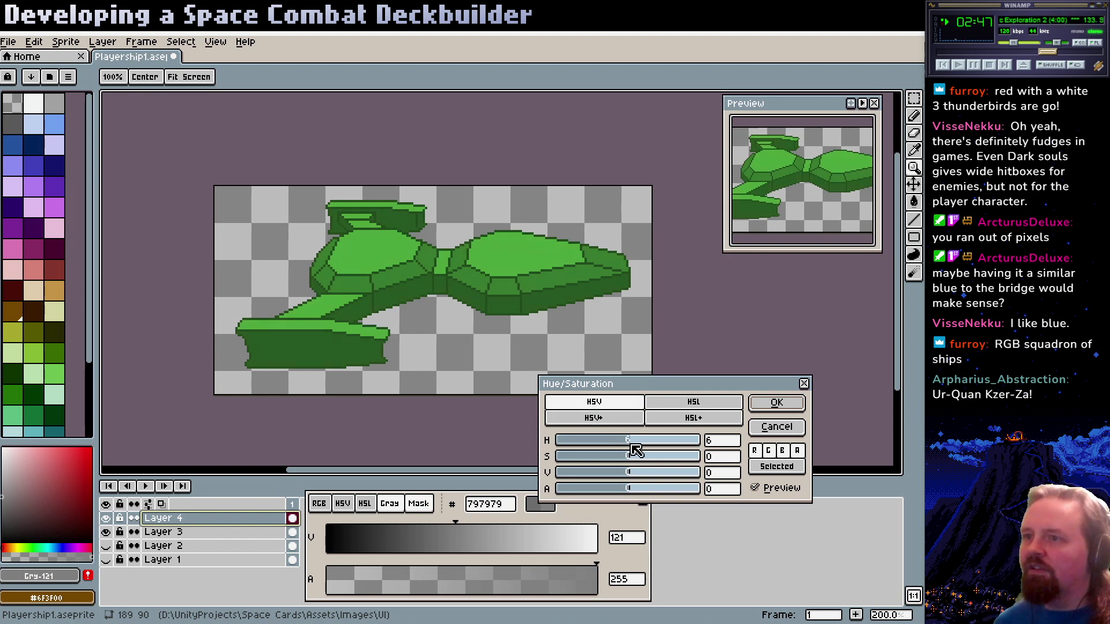
pyautogui.moveTo(632, 446); pyautogui.dragTo(702, 444)
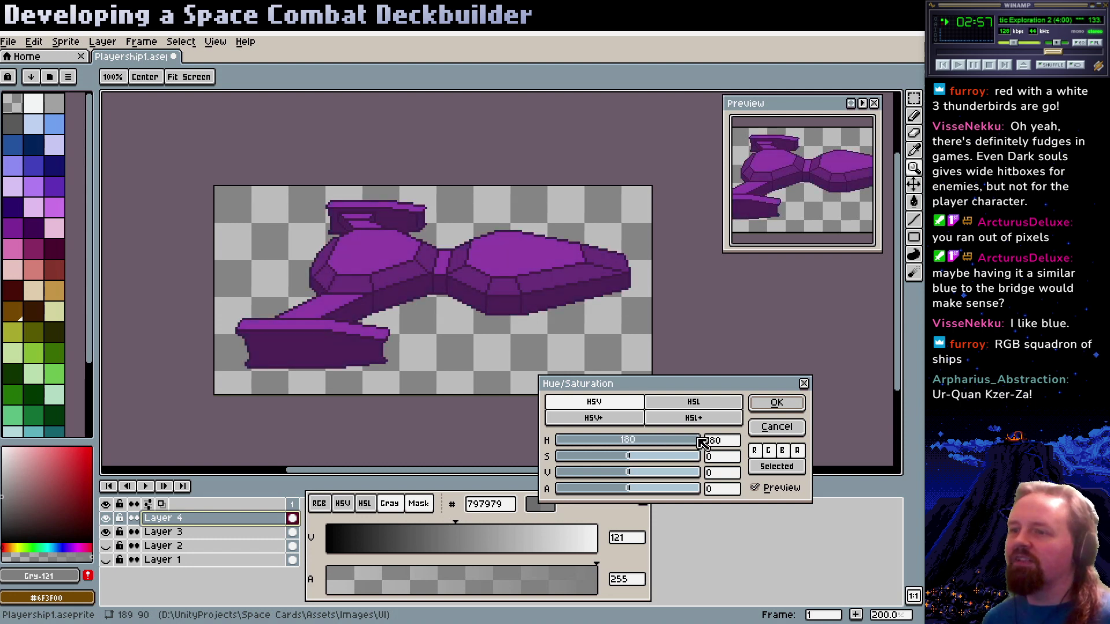
pyautogui.moveTo(587, 443)
pyautogui.mouseDown()
pyautogui.moveTo(576, 443)
pyautogui.moveTo(590, 443)
pyautogui.mouseUp()
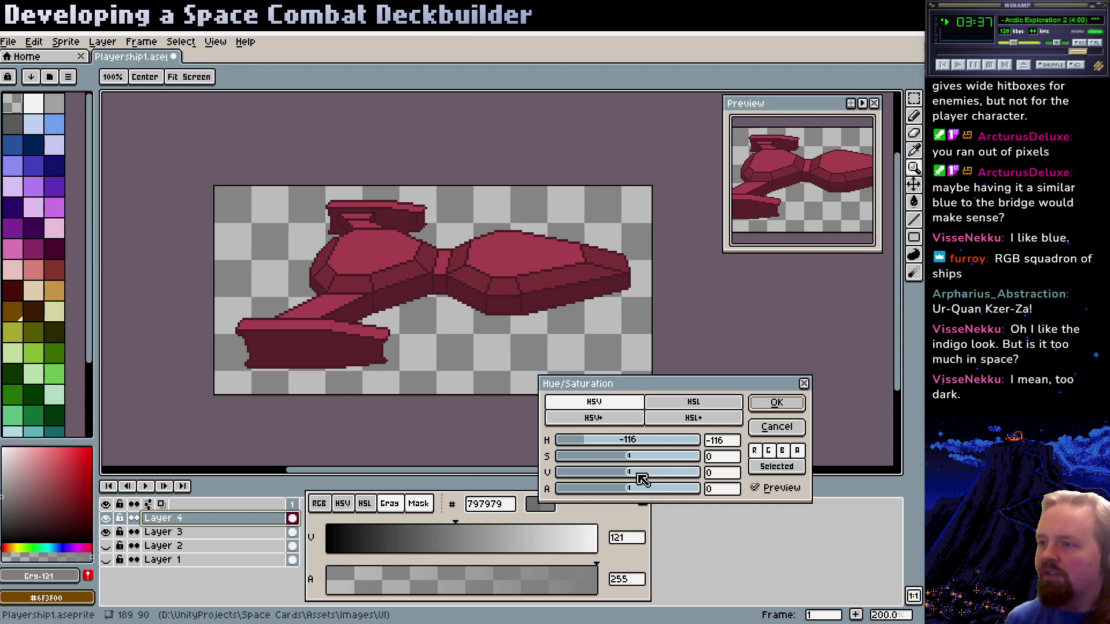
# Raise the adjustment's V value to 41 and try a hue shift of -180
pyautogui.moveTo(638, 479)
pyautogui.mouseDown()
pyautogui.moveTo(677, 482)
pyautogui.moveTo(627, 480)
pyautogui.moveTo(700, 480)
pyautogui.moveTo(640, 479)
pyautogui.moveTo(676, 478)
pyautogui.moveTo(657, 478)
pyautogui.mouseUp()
pyautogui.click(629, 419)
pyautogui.click(616, 419)
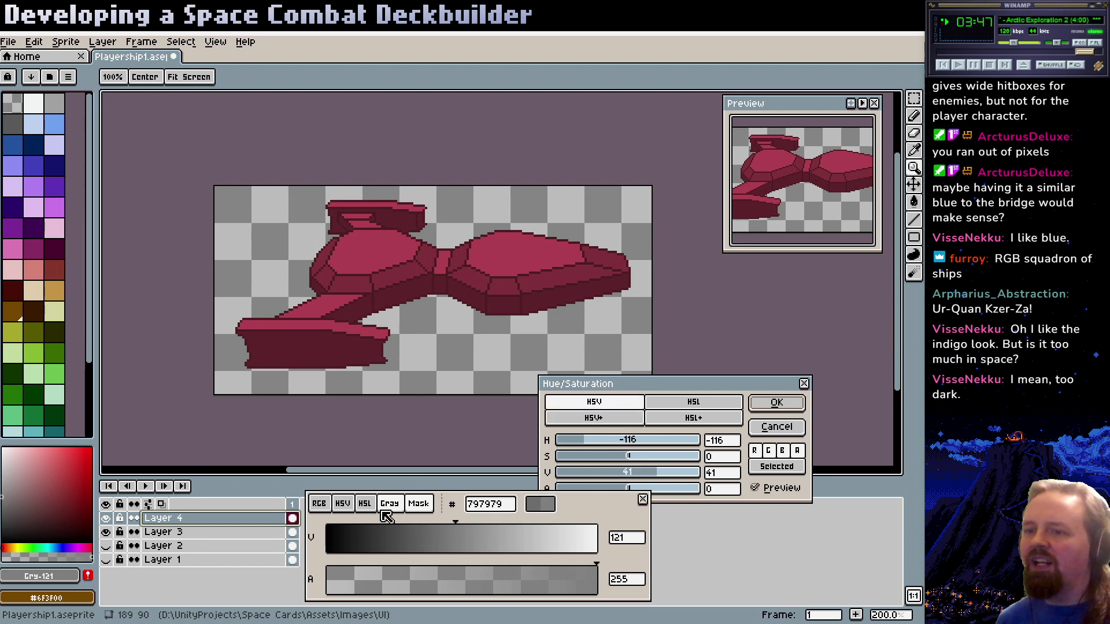
pyautogui.moveTo(583, 448); pyautogui.dragTo(564, 443)
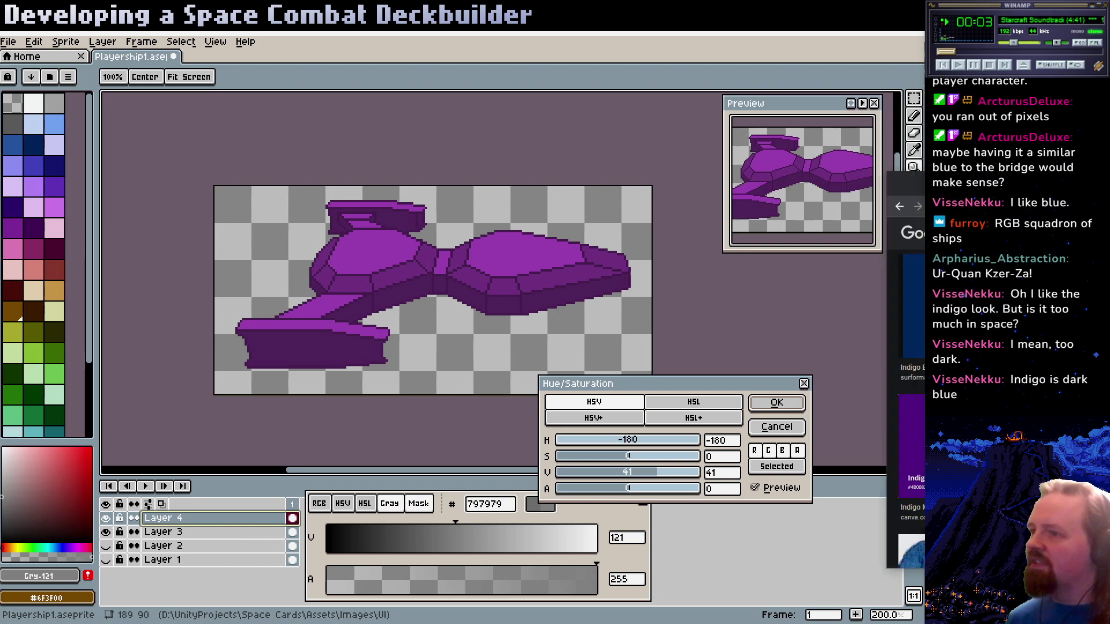
# Switch to the browser and examine the indigo image results for purple and deep blue reference shades, then return to the sprite
pyautogui.hotkey('alt', 'Tab')
pyautogui.click(549, 300)
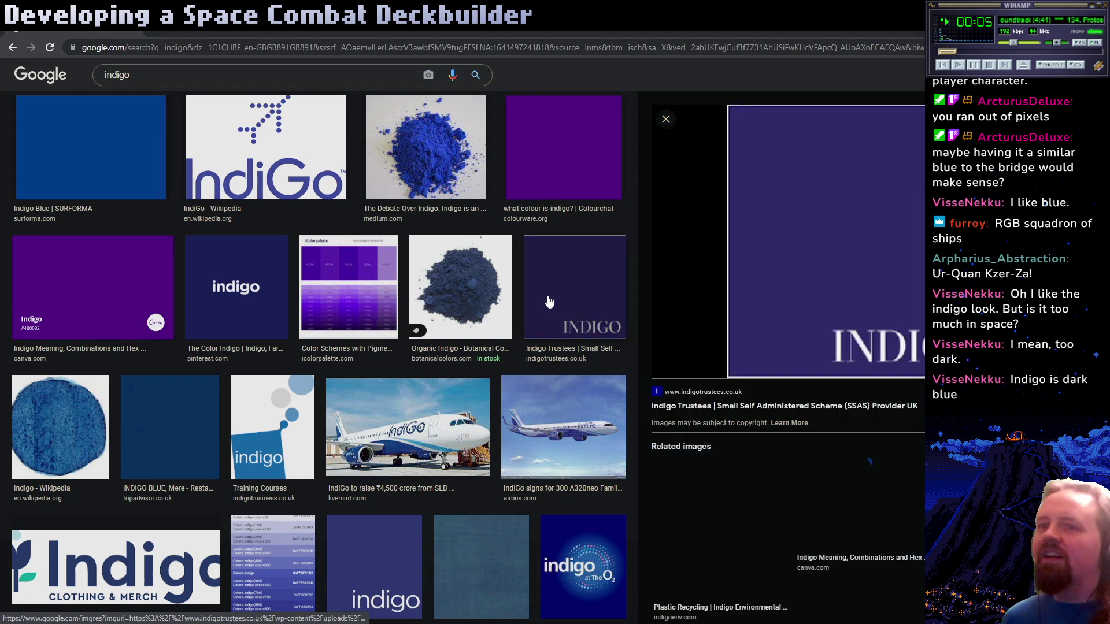
pyautogui.click(344, 289)
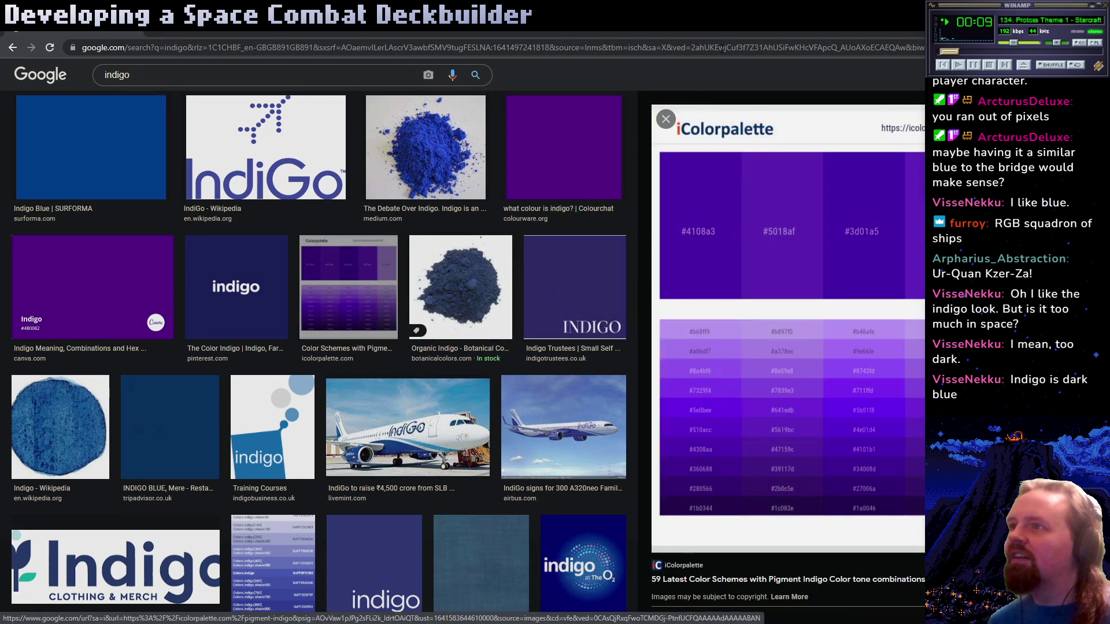
pyautogui.moveTo(662, 15); pyautogui.dragTo(410, 45)
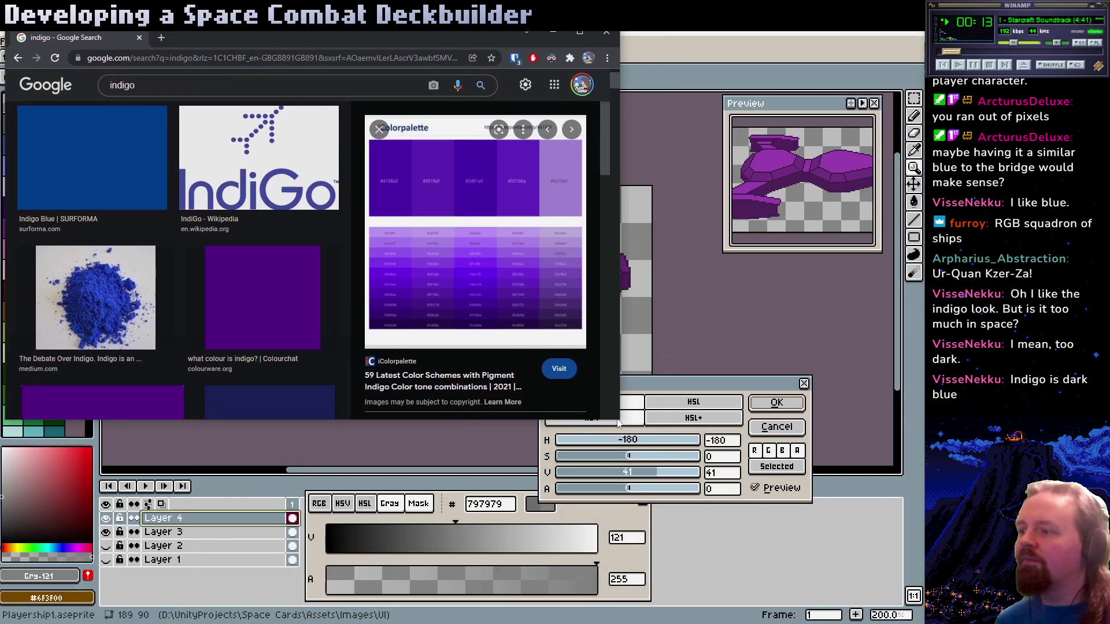
pyautogui.moveTo(618, 417); pyautogui.dragTo(885, 607)
pyautogui.click(103, 192)
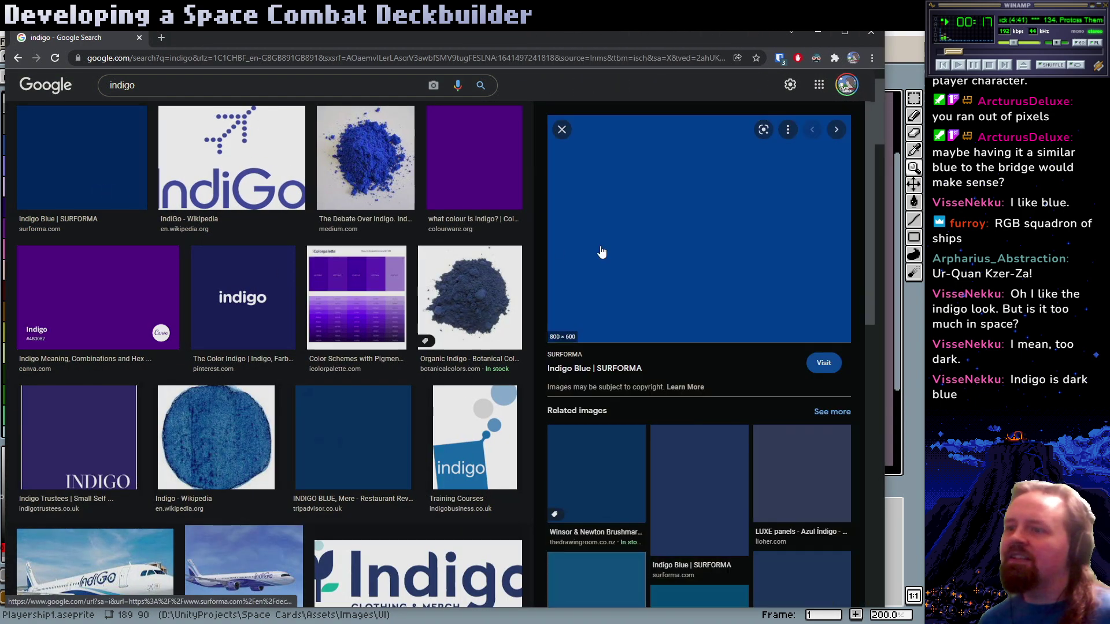
pyautogui.click(604, 439)
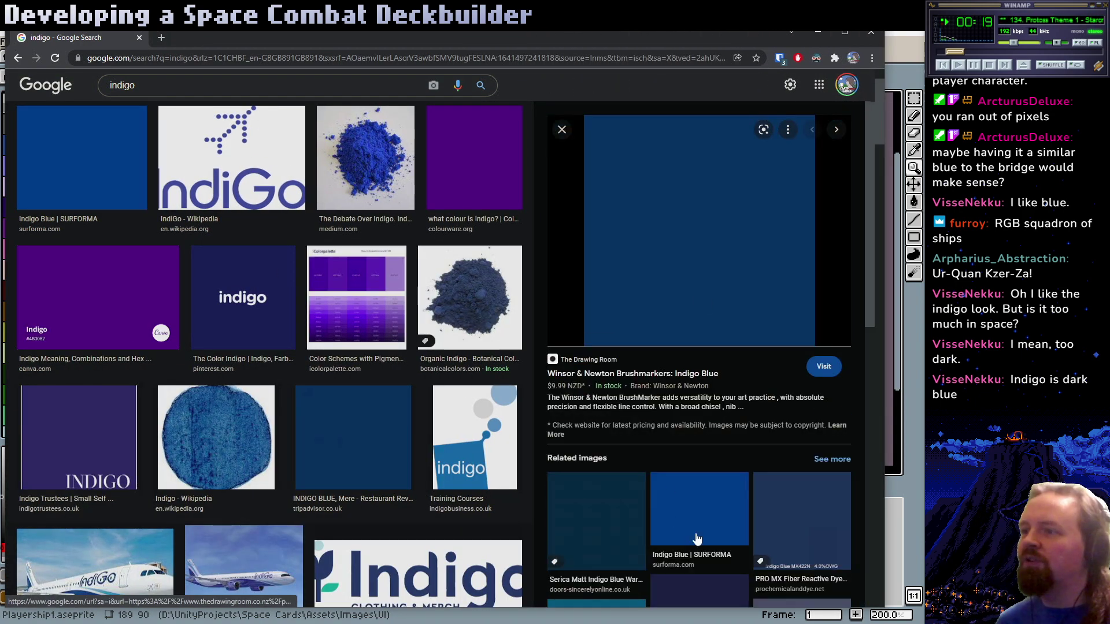
pyautogui.click(730, 506)
pyautogui.click(809, 466)
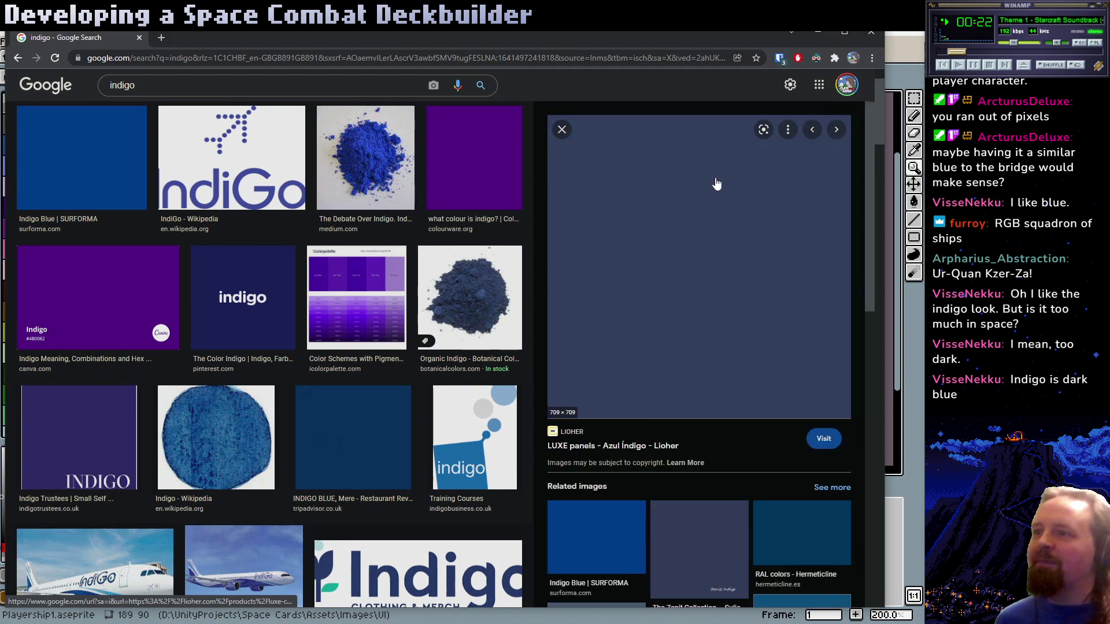
pyautogui.click(818, 31)
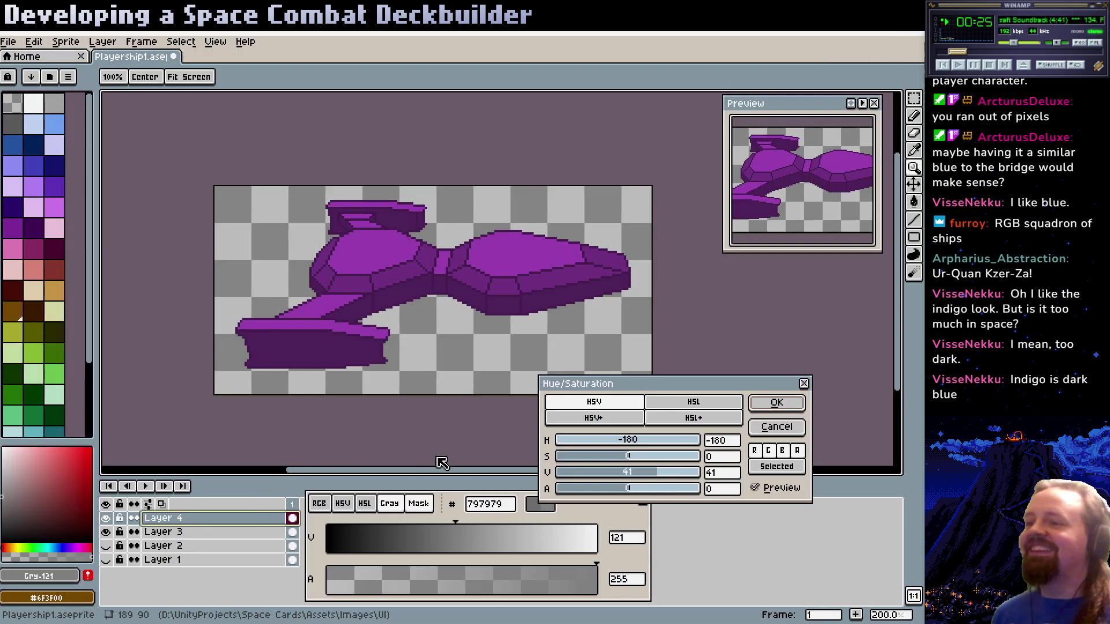
# Set the hue shift to 119 for a deep blue ship and apply the Hue/Saturation adjustment
pyautogui.click(589, 443)
pyautogui.moveTo(594, 443); pyautogui.dragTo(678, 451)
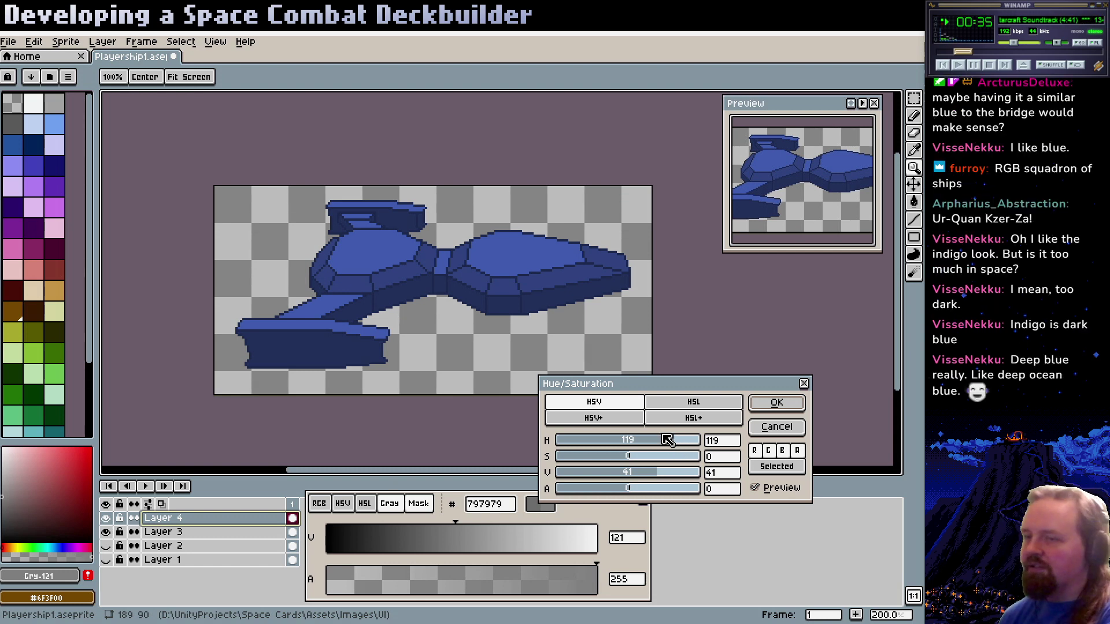
pyautogui.click(776, 403)
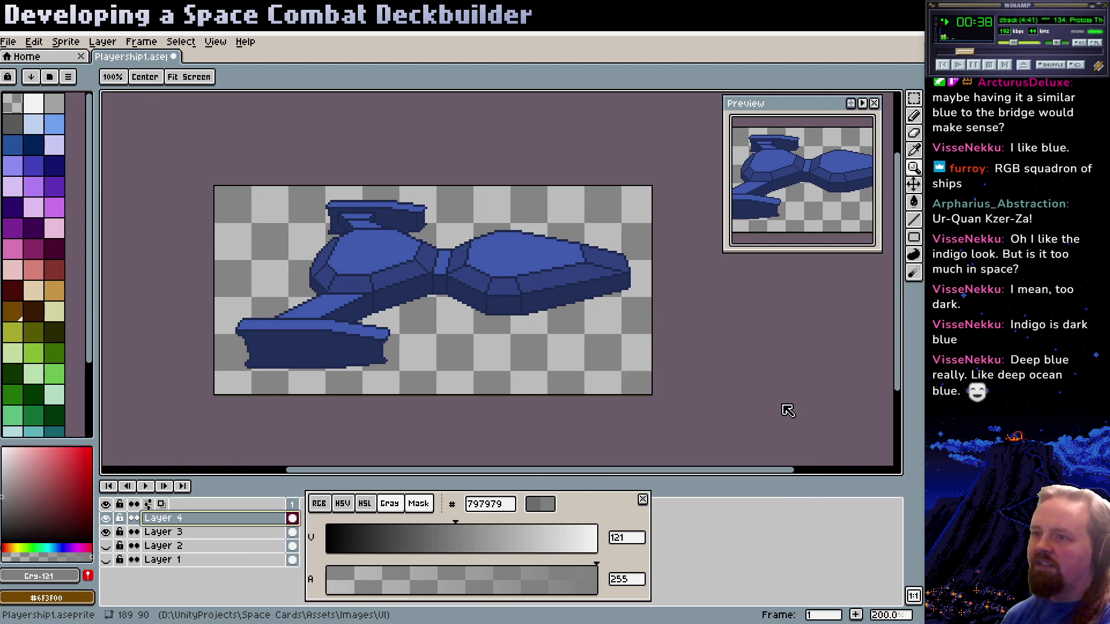
# Toggle the visibility of Layer 4 and Layer 3 to compare the blue colour layer with the grey base
pyautogui.click(107, 519)
pyautogui.click(109, 520)
pyautogui.click(107, 532)
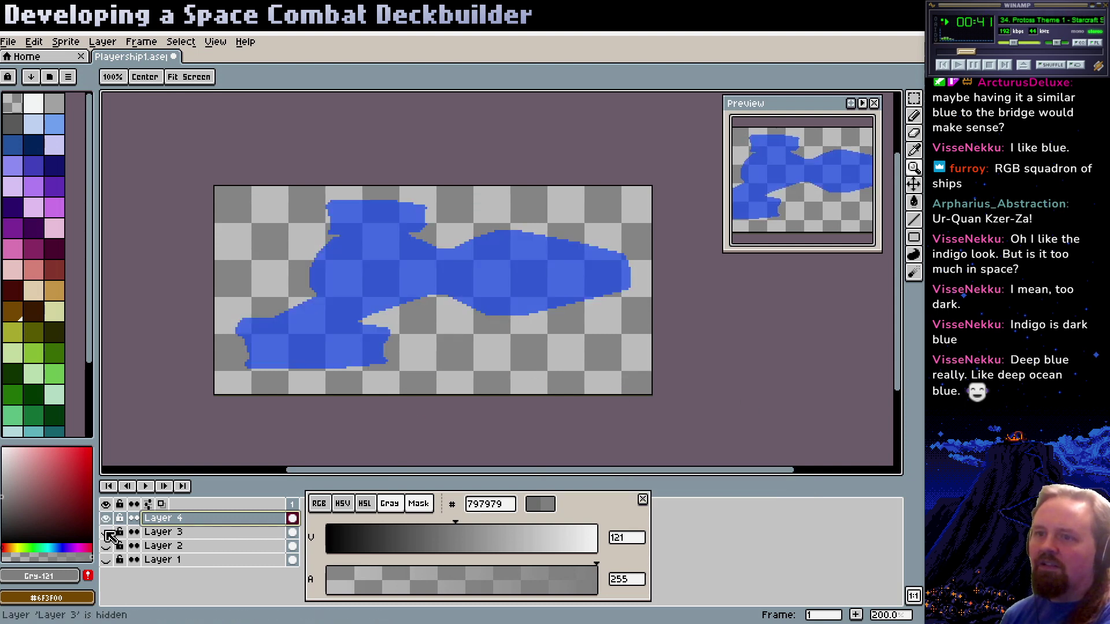
pyautogui.click(108, 533)
pyautogui.click(108, 532)
pyautogui.click(109, 532)
# Open Layer 4's properties, switch its blend mode to Color Burn, and move the dialog clear of the ship
pyautogui.rightClick(196, 517)
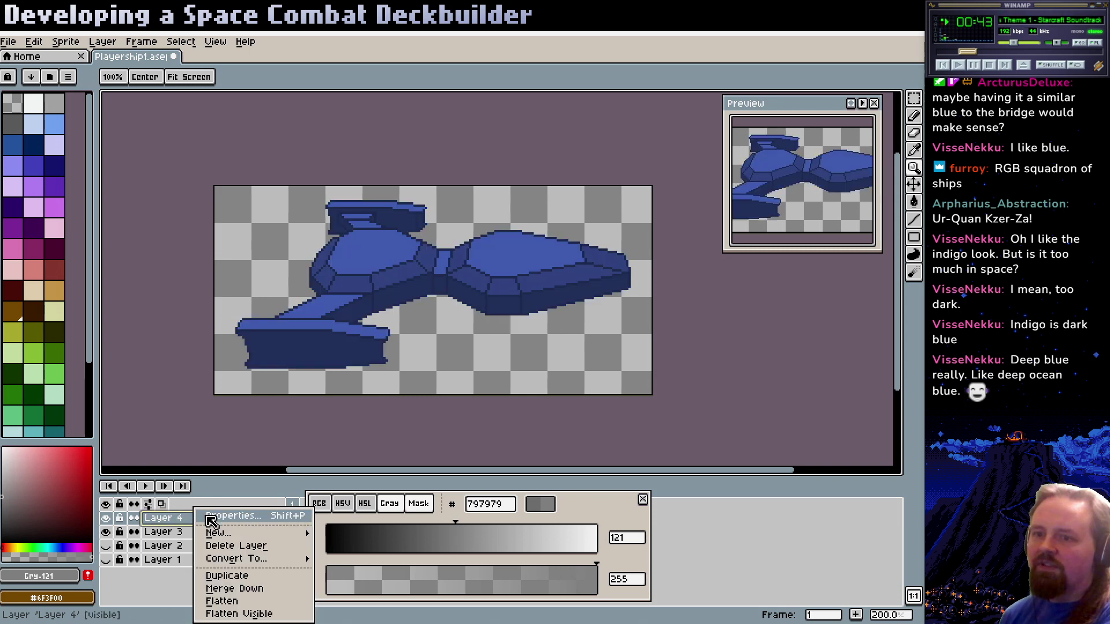
pyautogui.click(212, 522)
pyautogui.click(633, 331)
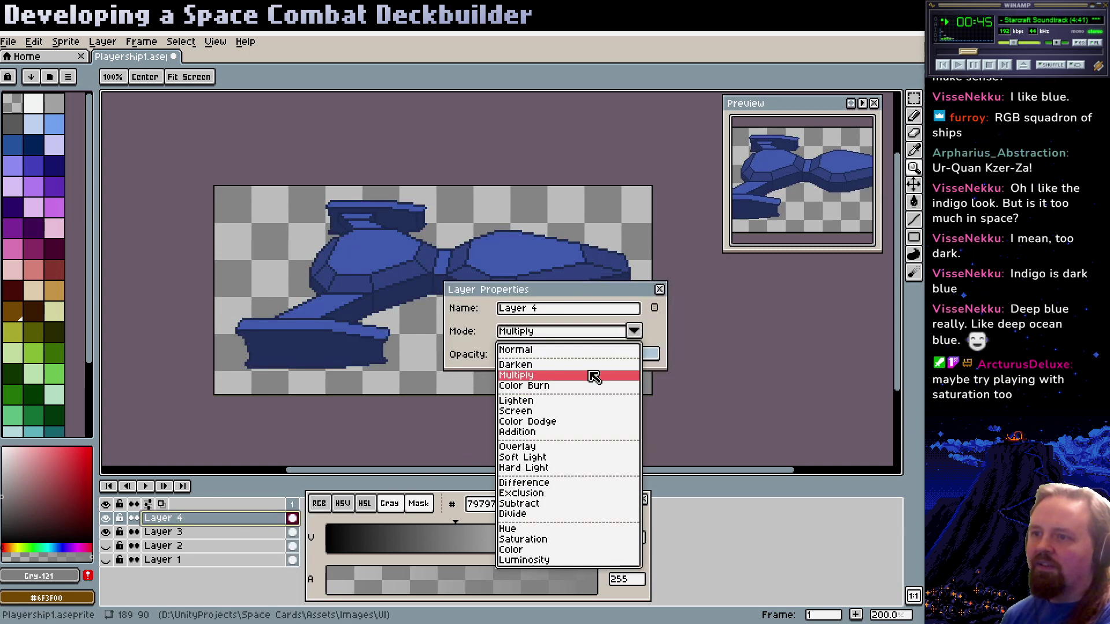
pyautogui.click(594, 376)
pyautogui.click(575, 331)
pyautogui.click(549, 386)
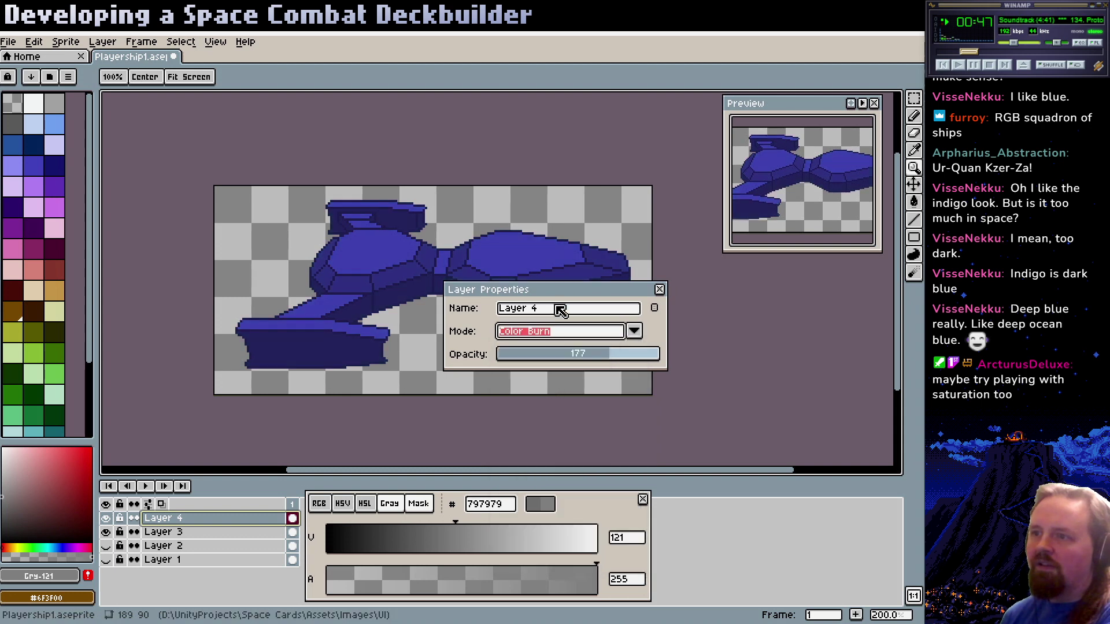
pyautogui.moveTo(556, 291); pyautogui.dragTo(745, 320)
pyautogui.press('Down')
pyautogui.press('Down')
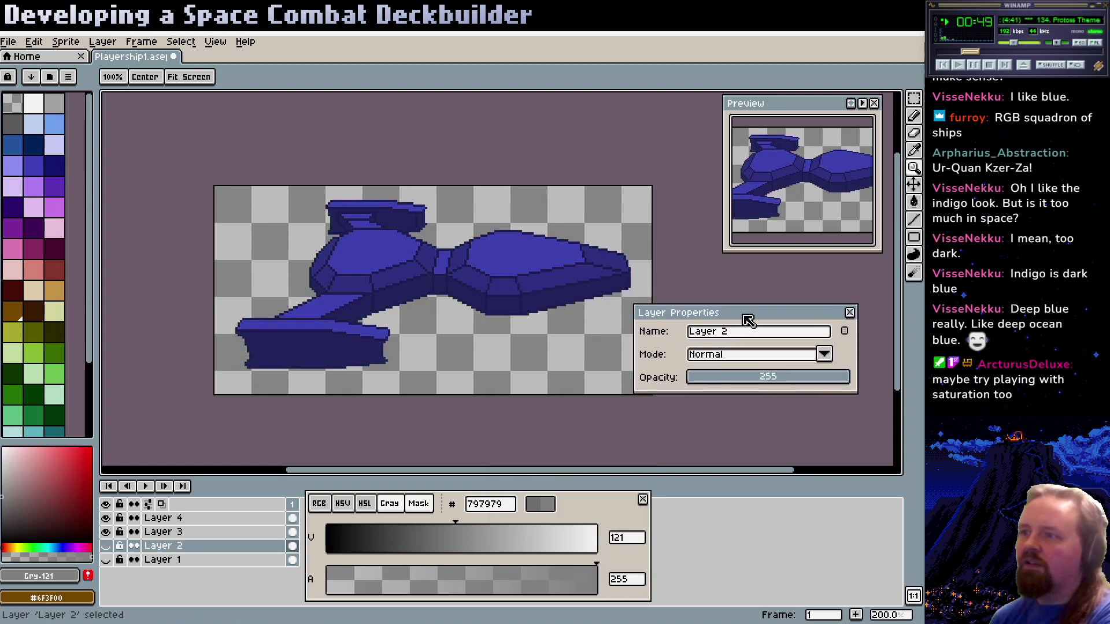
pyautogui.press('Down')
pyautogui.press('Up')
pyautogui.press('Up')
pyautogui.press('Up')
pyautogui.press('Down')
pyautogui.press('Down')
pyautogui.press('Down')
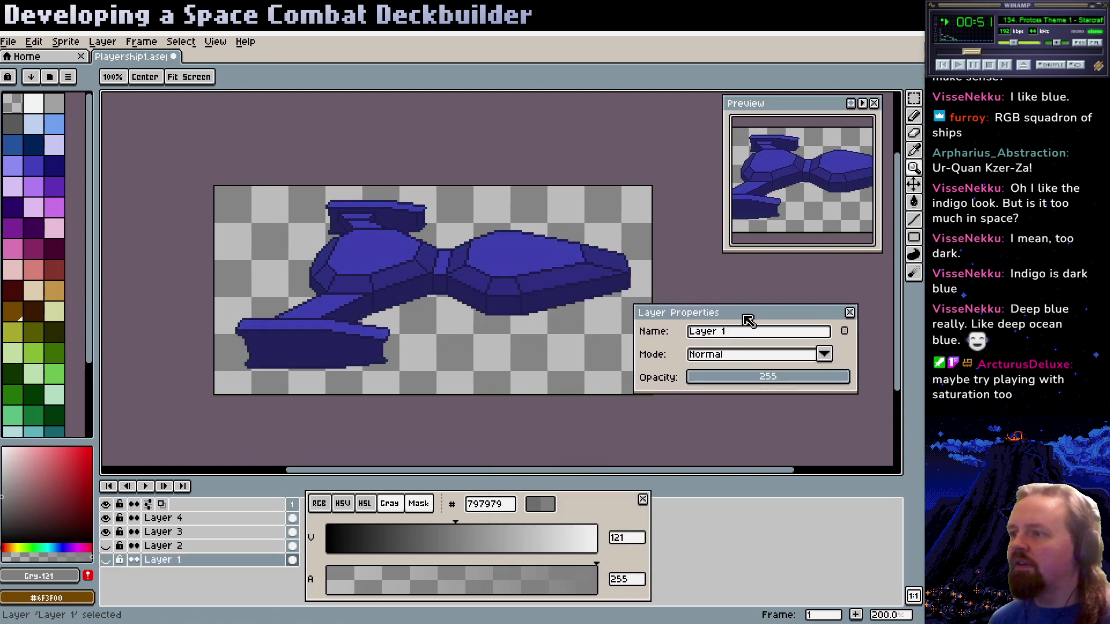
pyautogui.click(812, 355)
pyautogui.press('Escape')
pyautogui.press('Up')
pyautogui.press('Up')
pyautogui.press('Up')
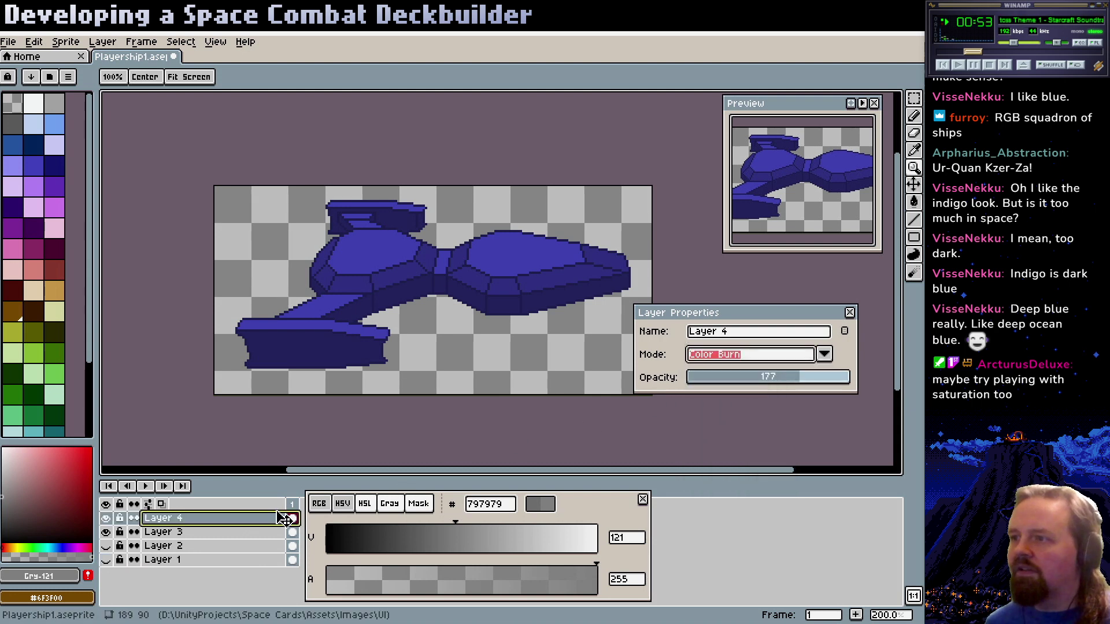
# Try the Addition blend mode on Layer 4, settle on Overlay, and close the layer properties
pyautogui.click(821, 355)
pyautogui.click(740, 457)
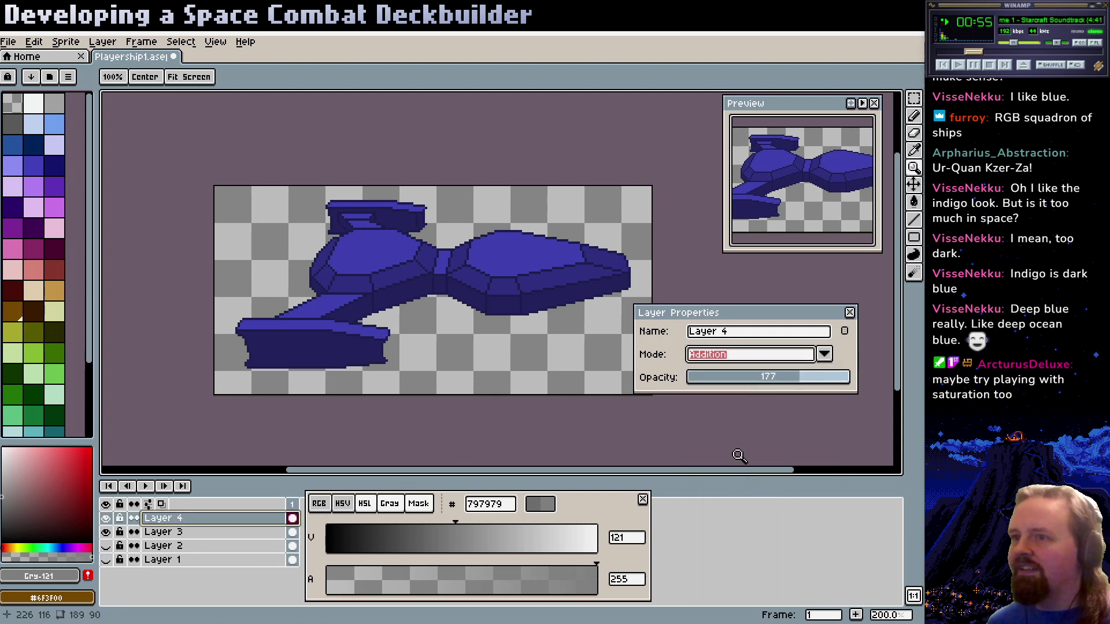
pyautogui.click(765, 359)
pyautogui.click(729, 470)
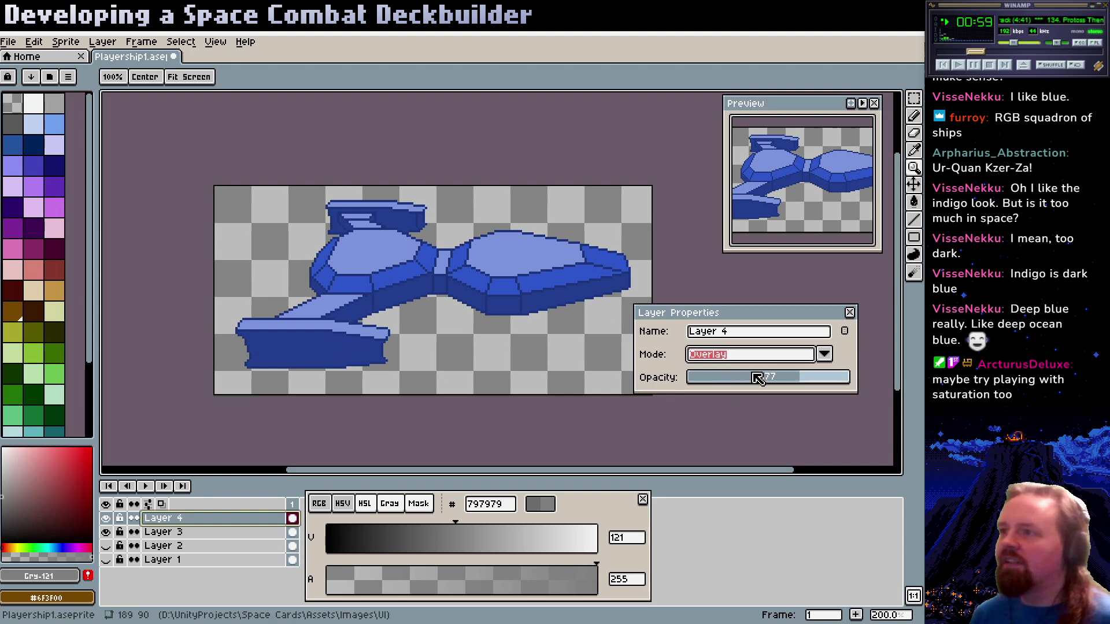
pyautogui.click(852, 314)
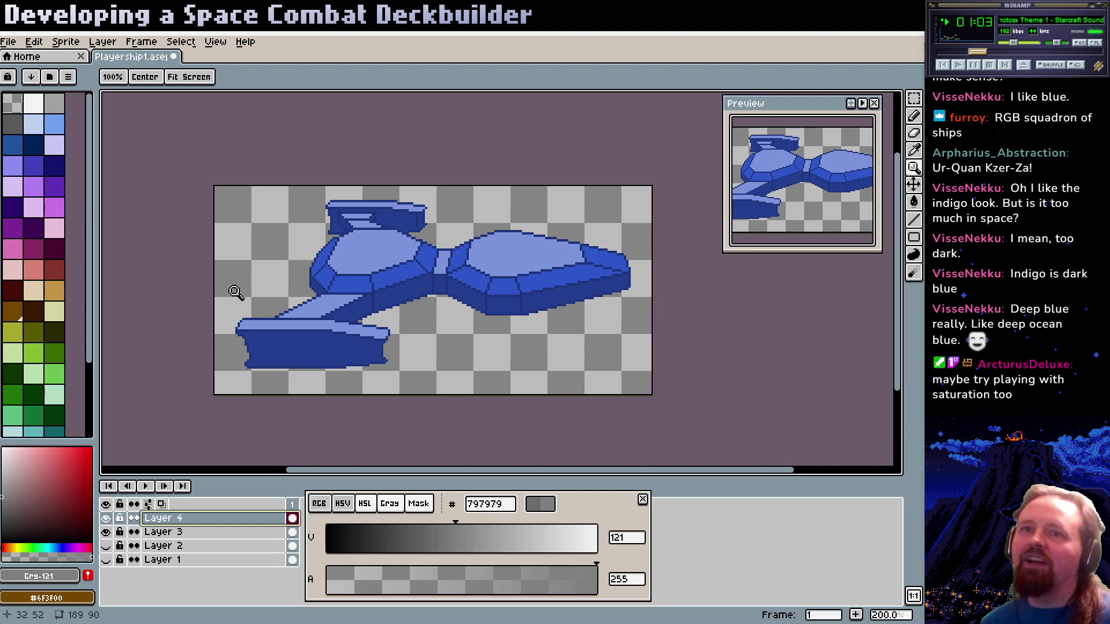
# Apply a Hue/Saturation adjustment to Layer 4 with saturation -46 and hue -12 for a greyer blue ship
pyautogui.click(35, 41)
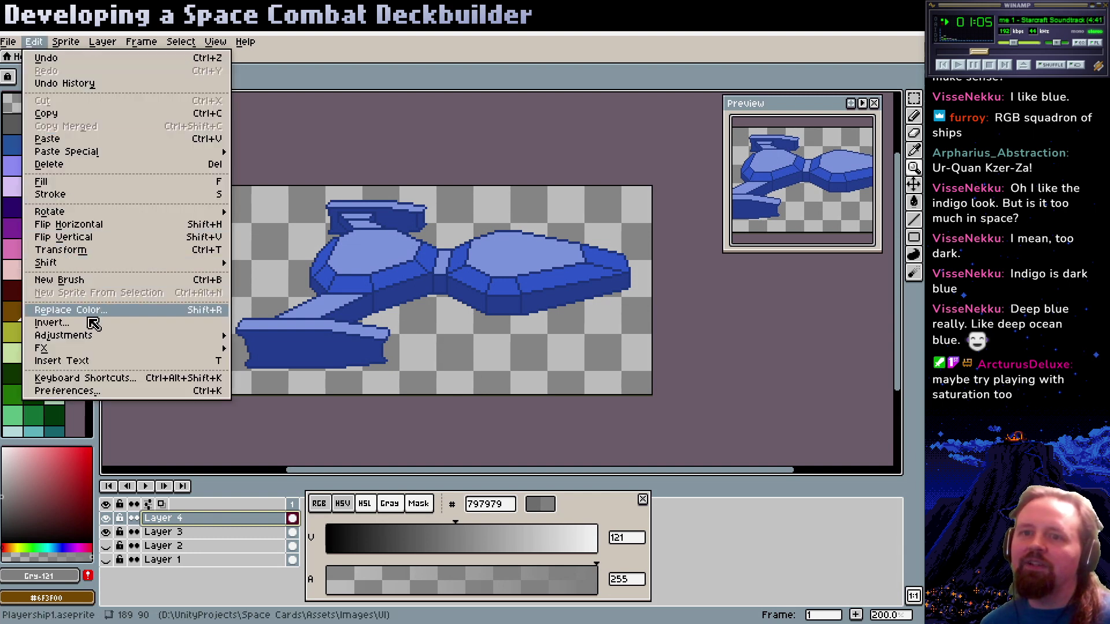
pyautogui.moveTo(94, 336)
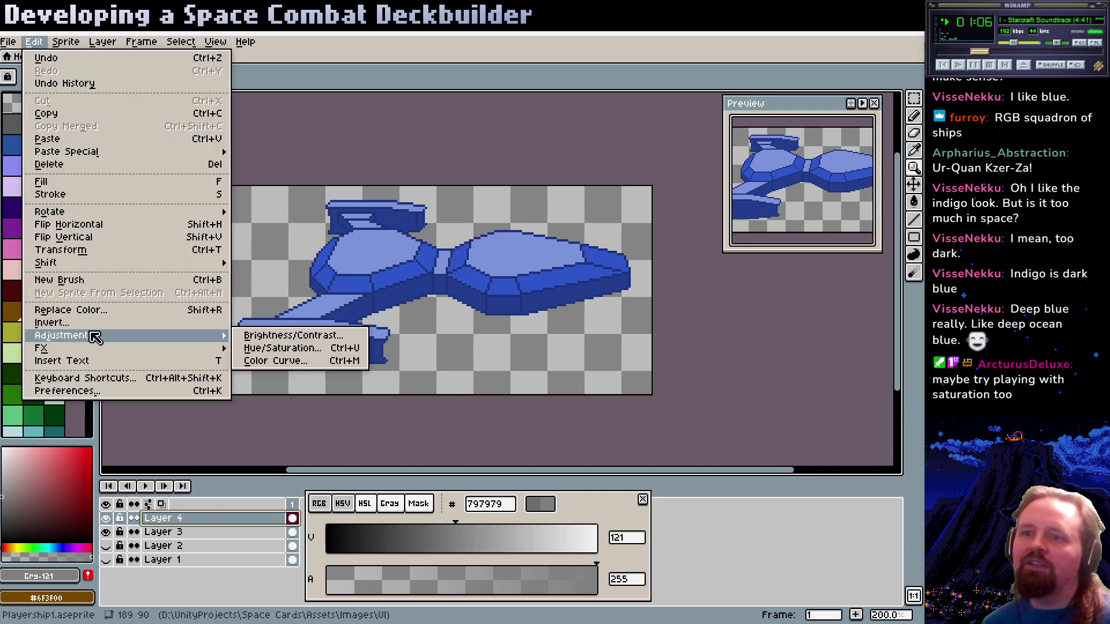
pyautogui.click(295, 348)
pyautogui.moveTo(622, 458); pyautogui.dragTo(602, 457)
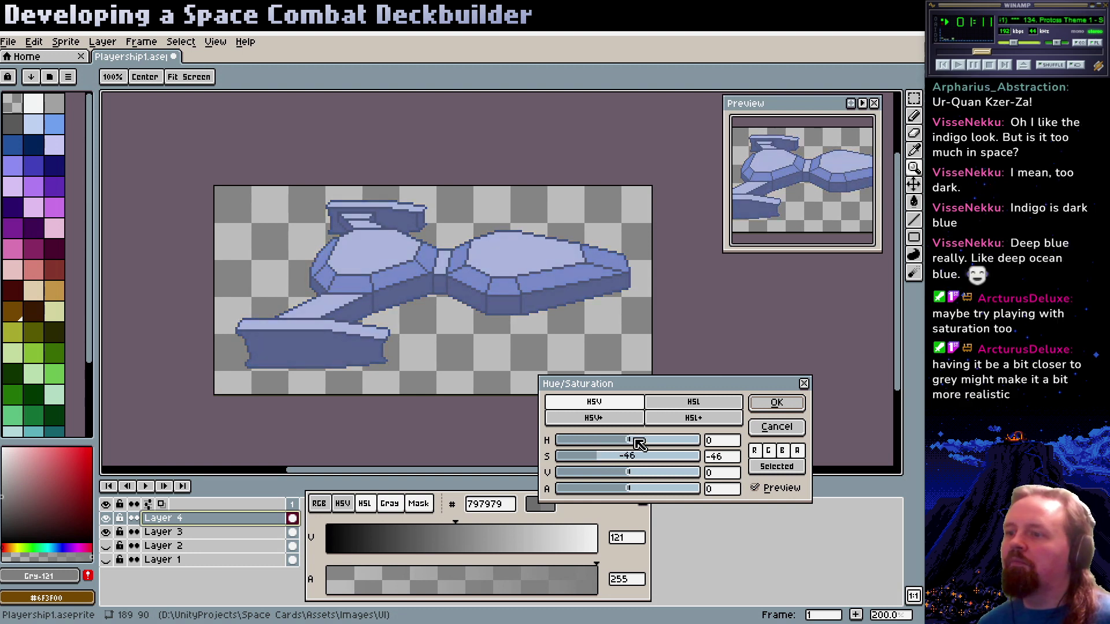
pyautogui.moveTo(636, 443); pyautogui.dragTo(628, 442)
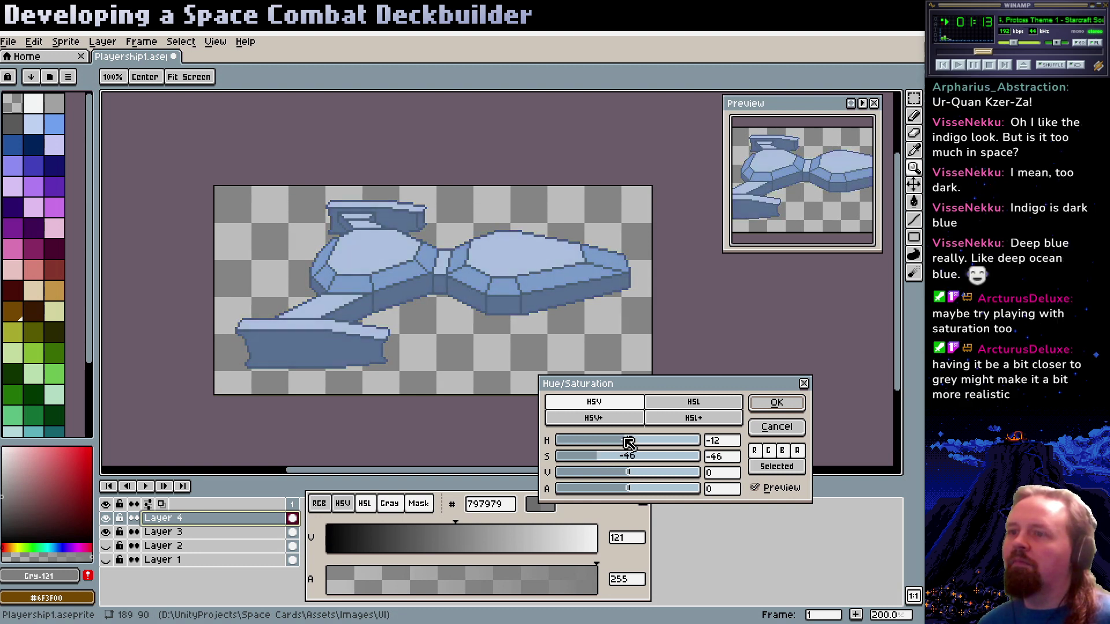
pyautogui.click(798, 403)
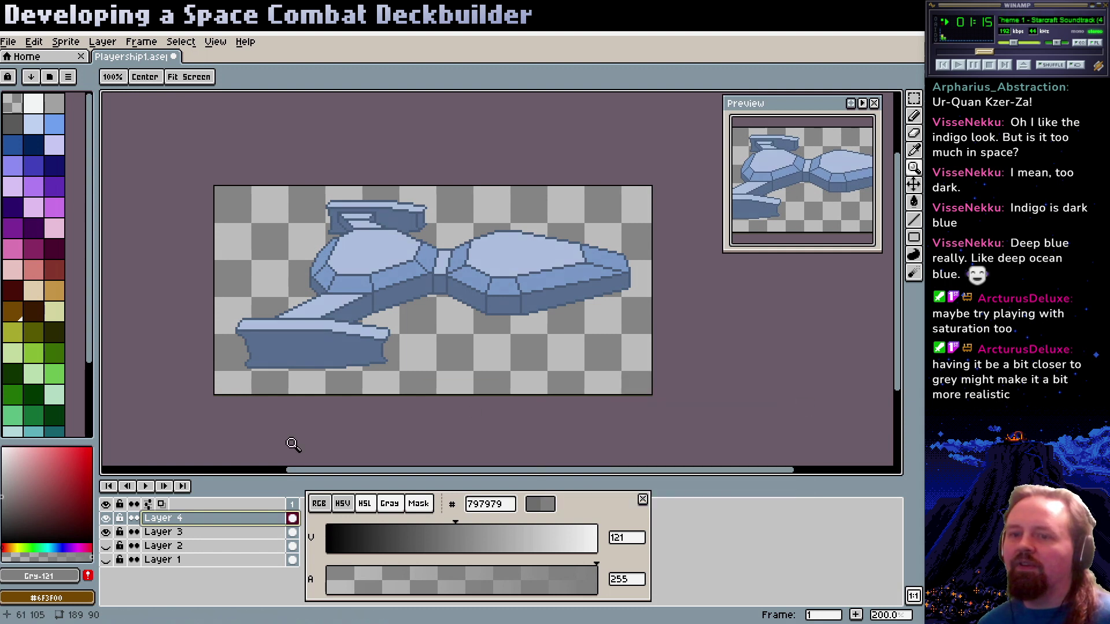
# Open Layer 4's properties and try the Hard Light, Multiply and Color Burn blend modes on it
pyautogui.rightClick(180, 517)
pyautogui.click(231, 517)
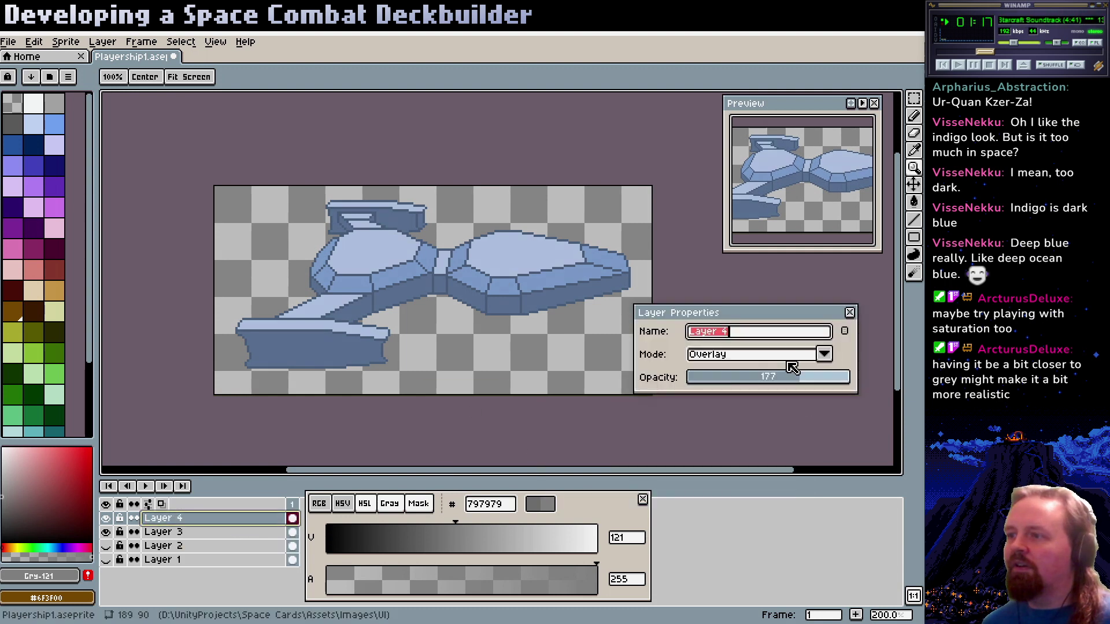
pyautogui.click(804, 355)
pyautogui.click(735, 490)
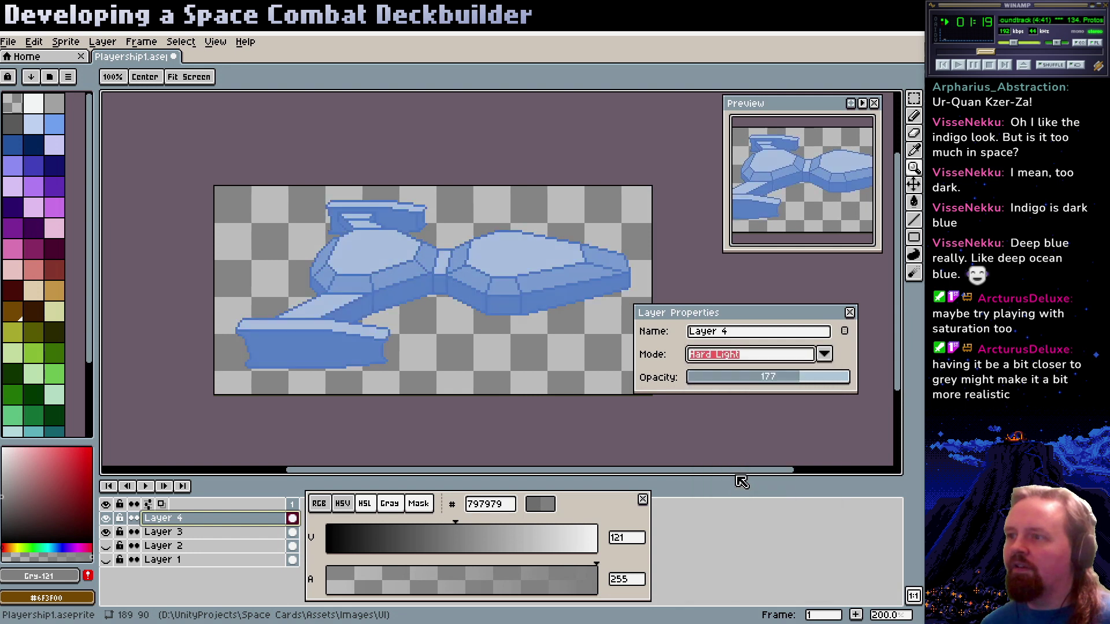
pyautogui.click(752, 355)
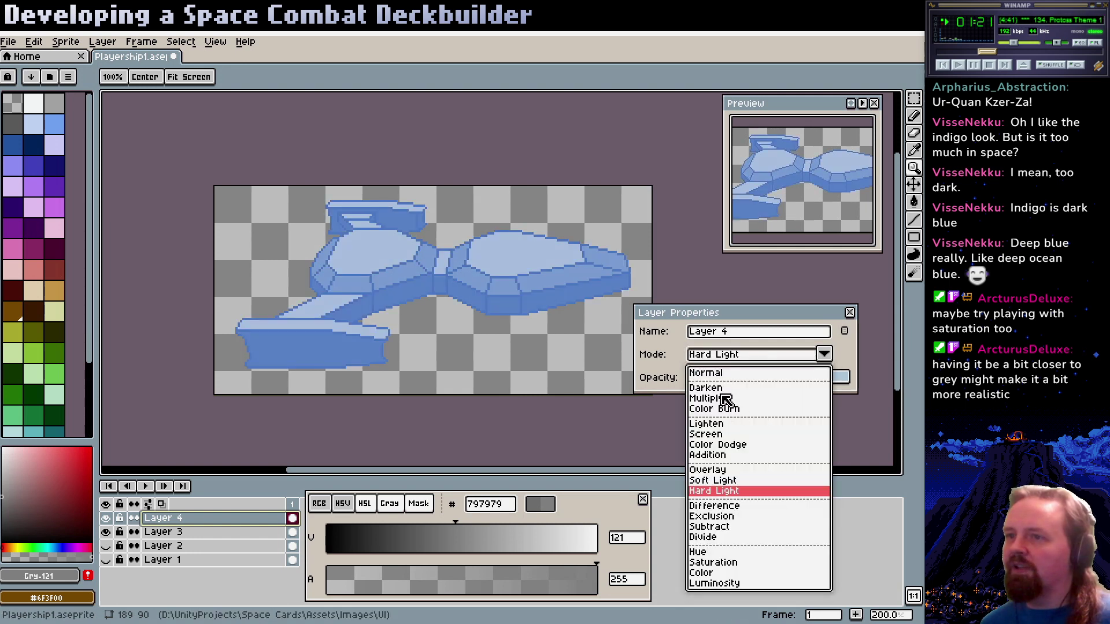
pyautogui.click(729, 399)
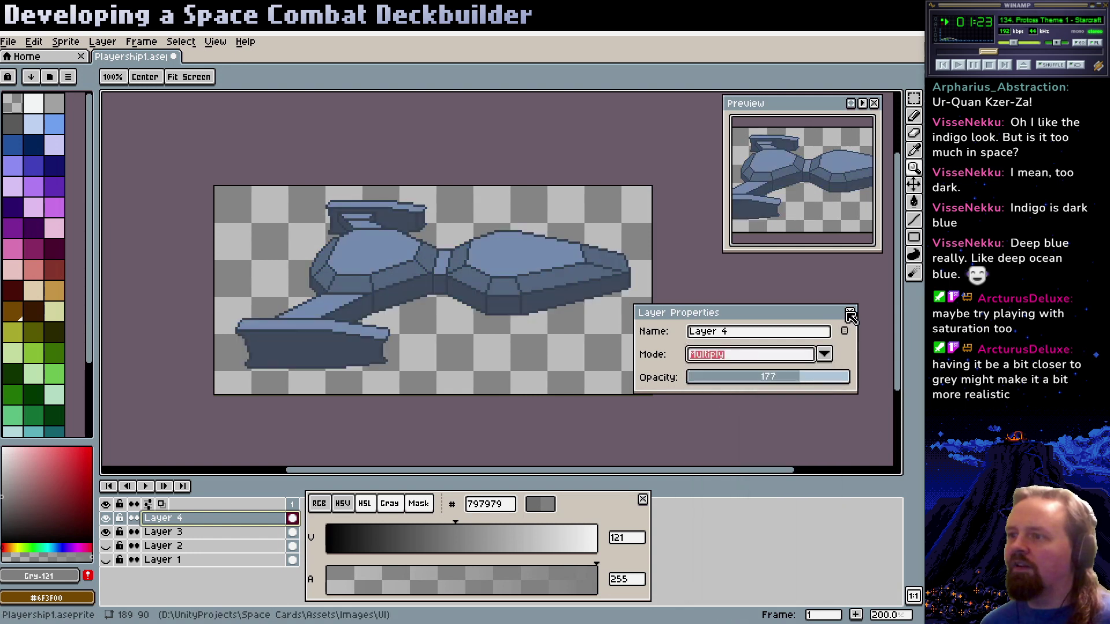
pyautogui.click(751, 356)
pyautogui.click(737, 409)
# Try the Screen and Lighten blend modes on Layer 4, return it to Overlay, and close the layer properties
pyautogui.click(745, 356)
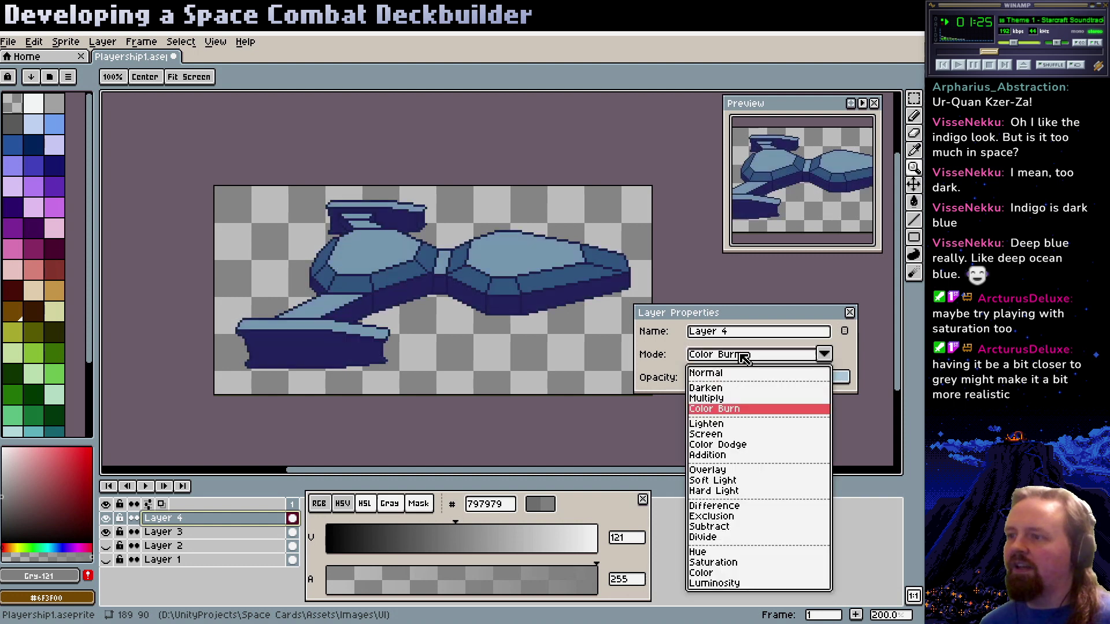
pyautogui.click(728, 434)
pyautogui.click(744, 356)
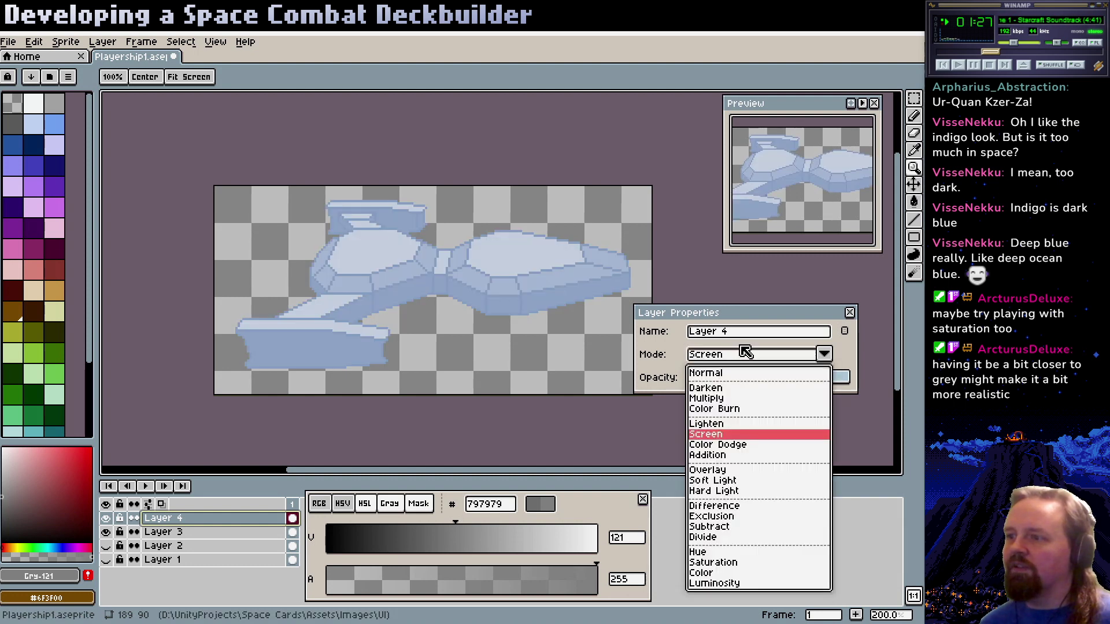
pyautogui.click(725, 424)
pyautogui.click(734, 357)
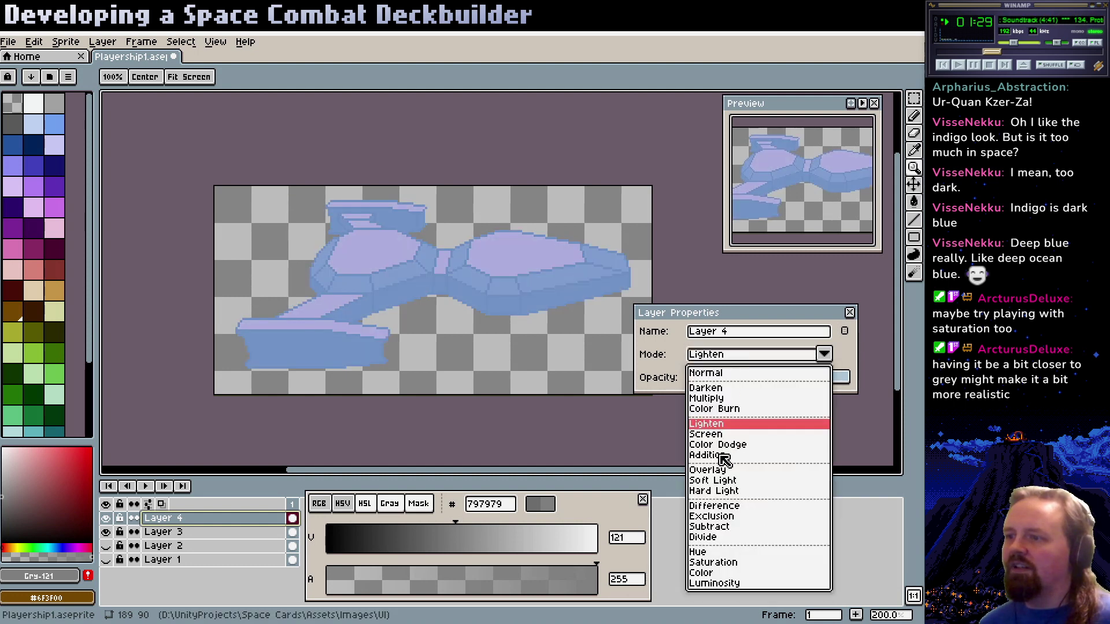
pyautogui.click(711, 470)
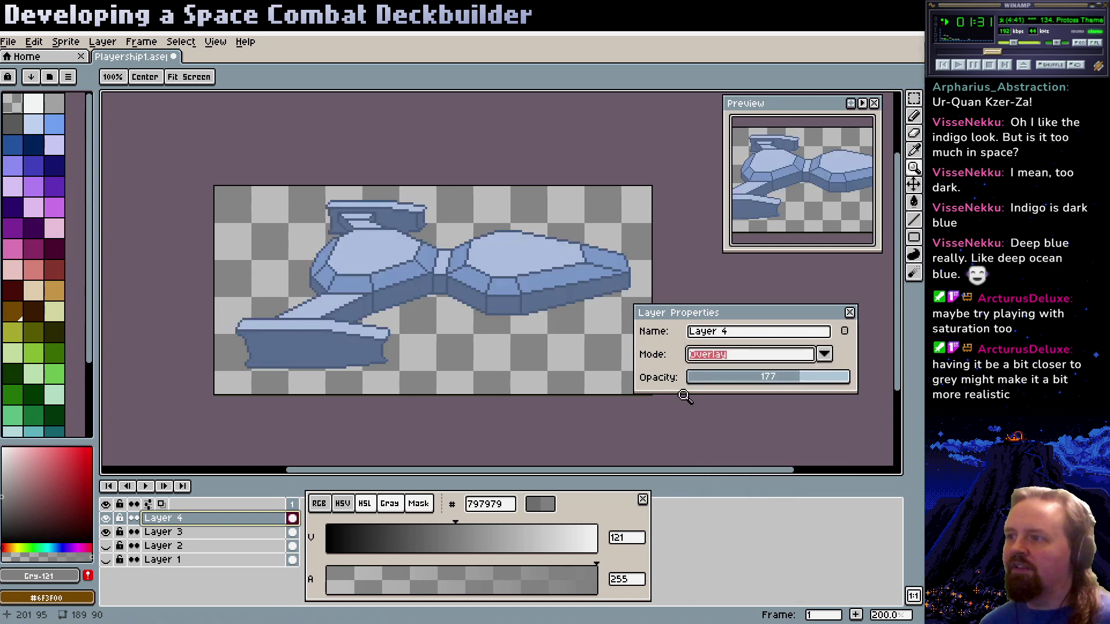
pyautogui.click(849, 313)
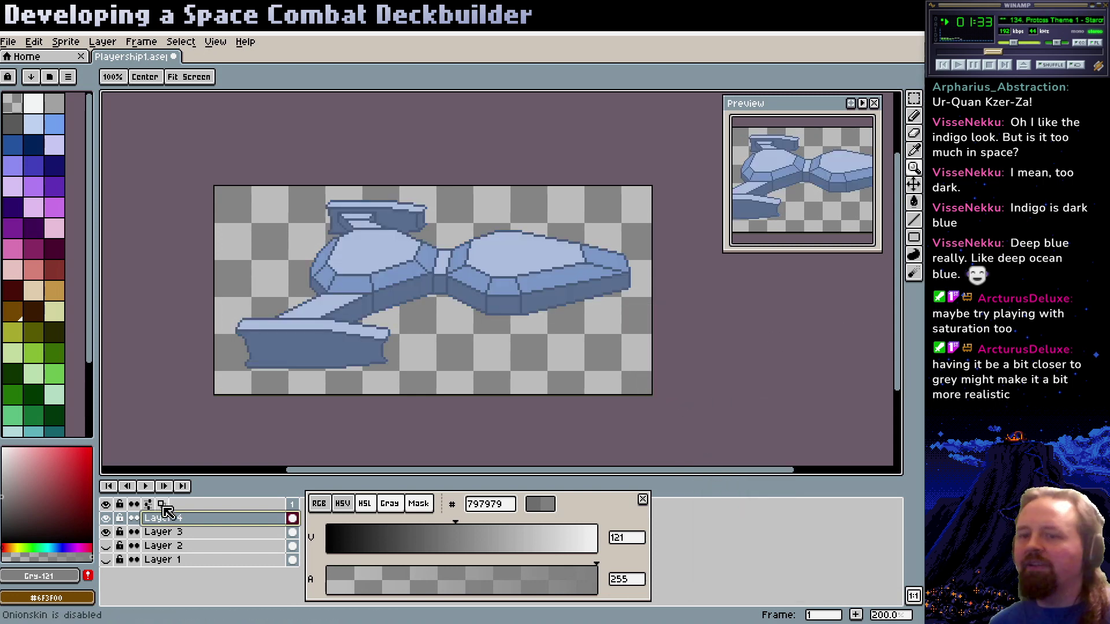
# Open a Hue/Saturation adjustment for Layer 4 and set its saturation to -44 and hue to 6
pyautogui.rightClick(182, 524)
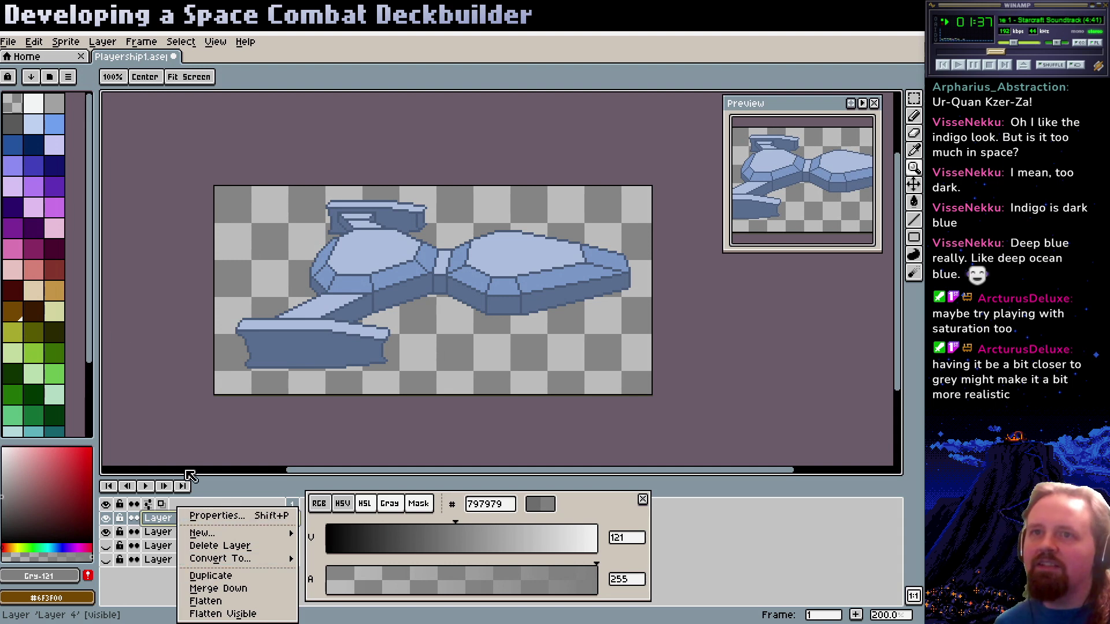
pyautogui.click(36, 47)
pyautogui.click(36, 46)
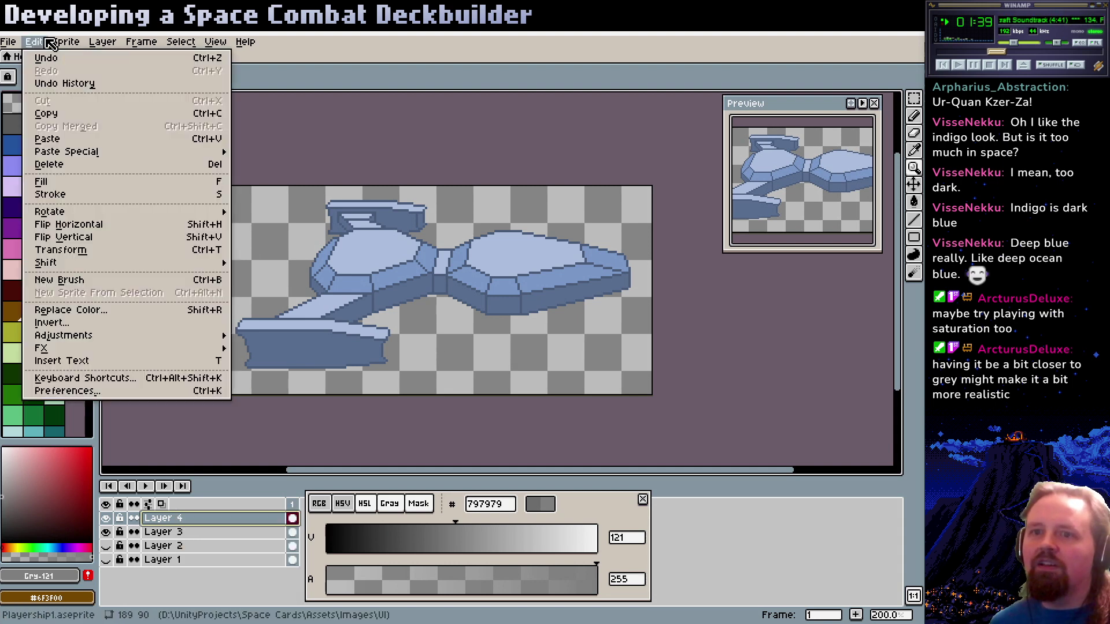
pyautogui.moveTo(81, 338)
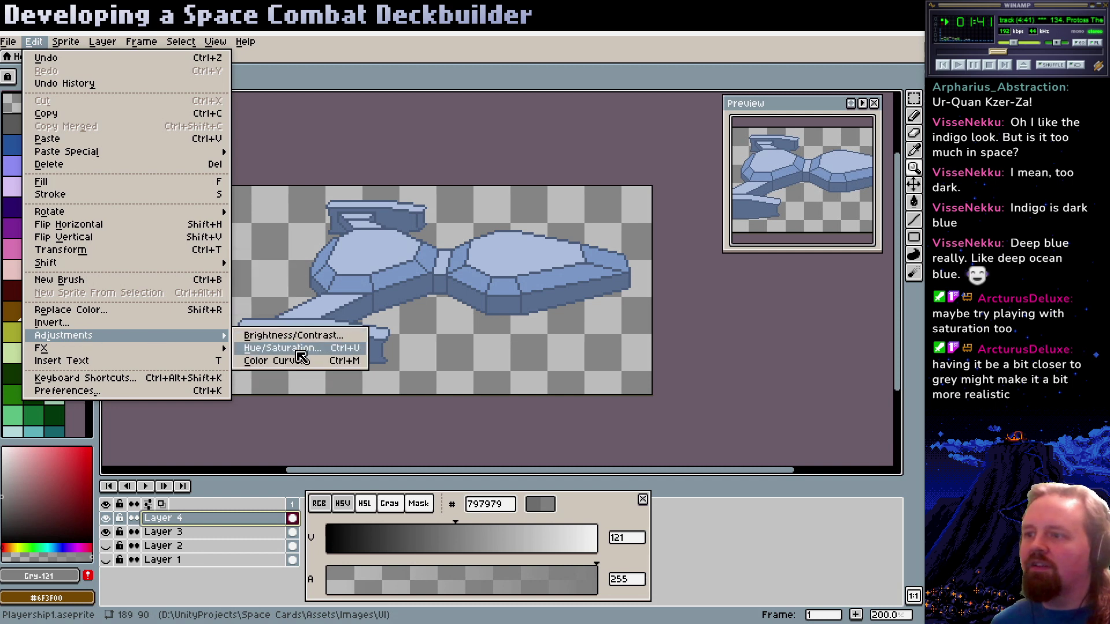
pyautogui.click(294, 349)
pyautogui.moveTo(644, 460)
pyautogui.mouseDown()
pyautogui.moveTo(615, 458)
pyautogui.moveTo(629, 458)
pyautogui.moveTo(631, 444)
pyautogui.moveTo(641, 460)
pyautogui.mouseUp()
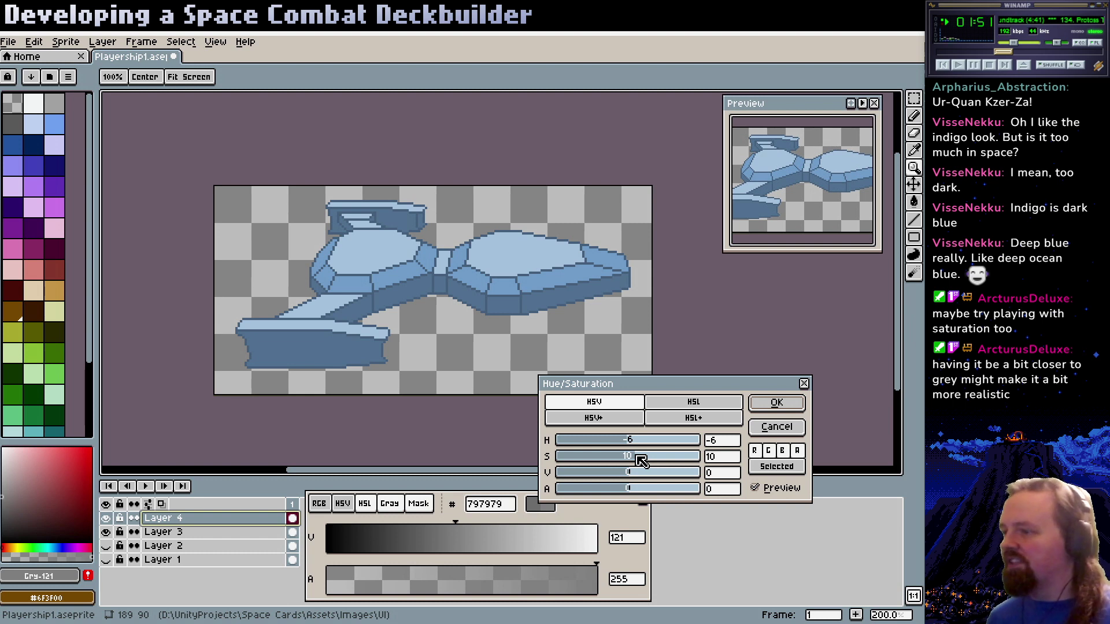
pyautogui.moveTo(641, 461); pyautogui.dragTo(601, 461)
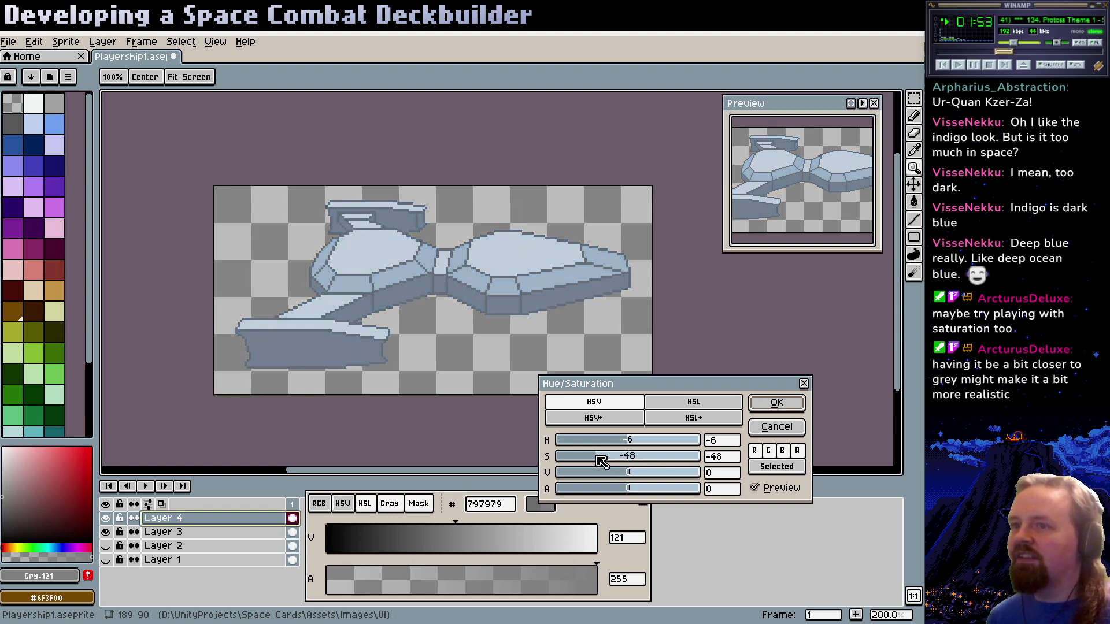
pyautogui.click(596, 455)
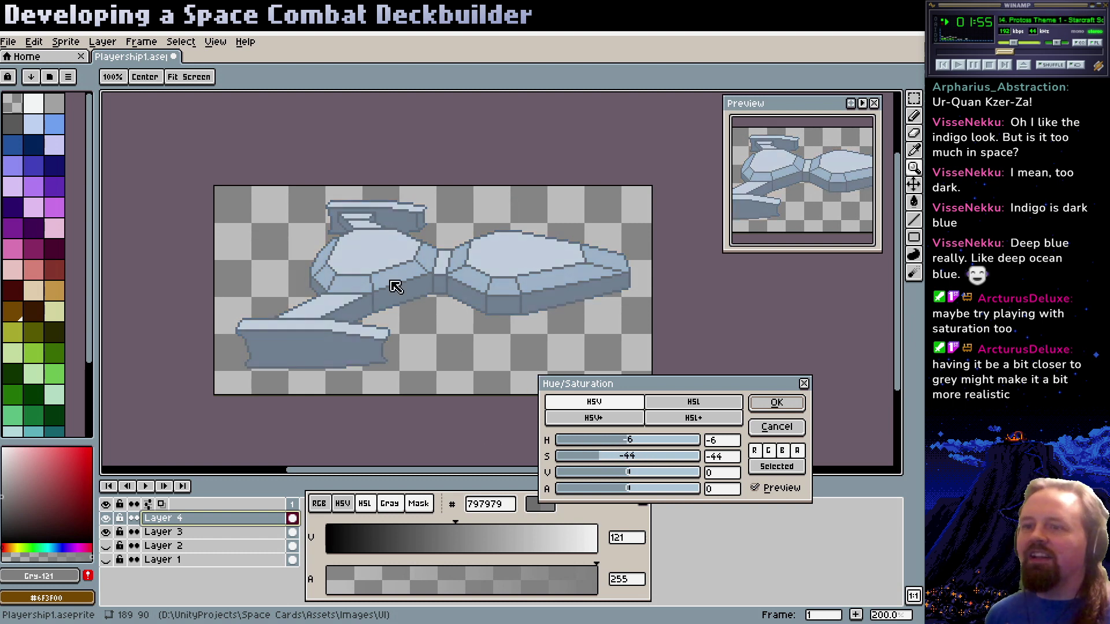
pyautogui.click(624, 440)
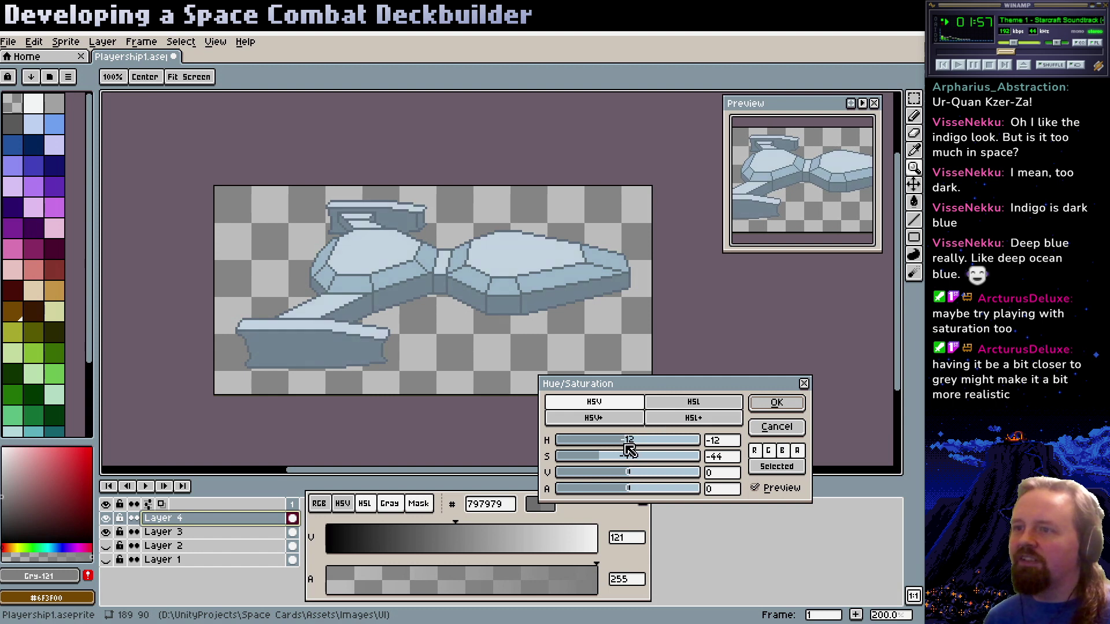
pyautogui.click(630, 452)
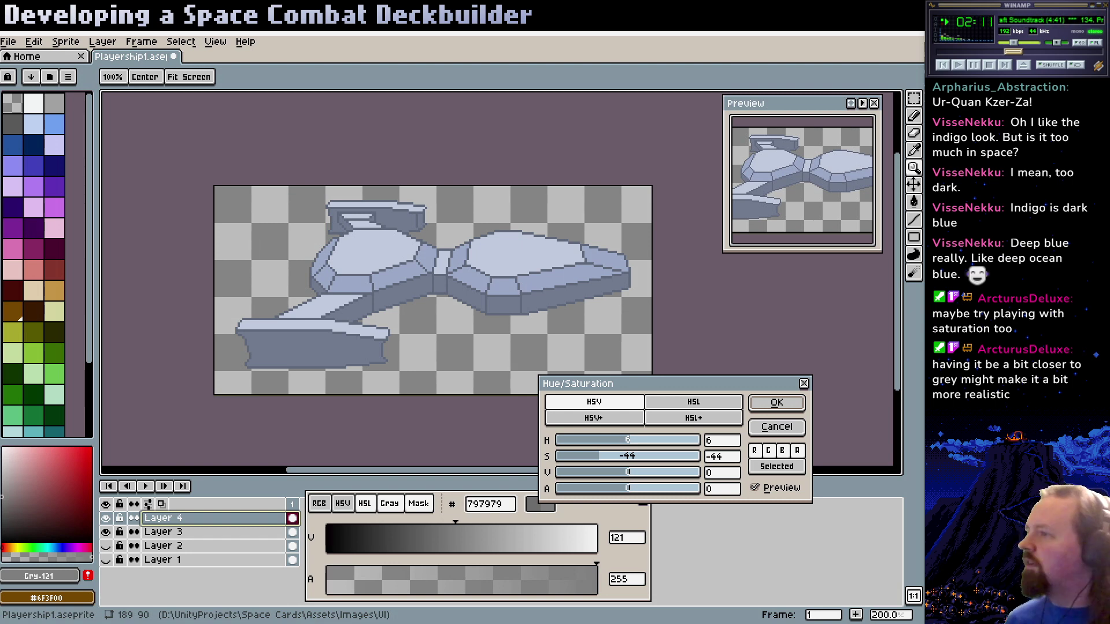
# Switch to the FTL wiki in the browser, examine the whole Kestrel Cruiser image for colour reference, and return to the ship list
pyautogui.hotkey('alt', 'Tab')
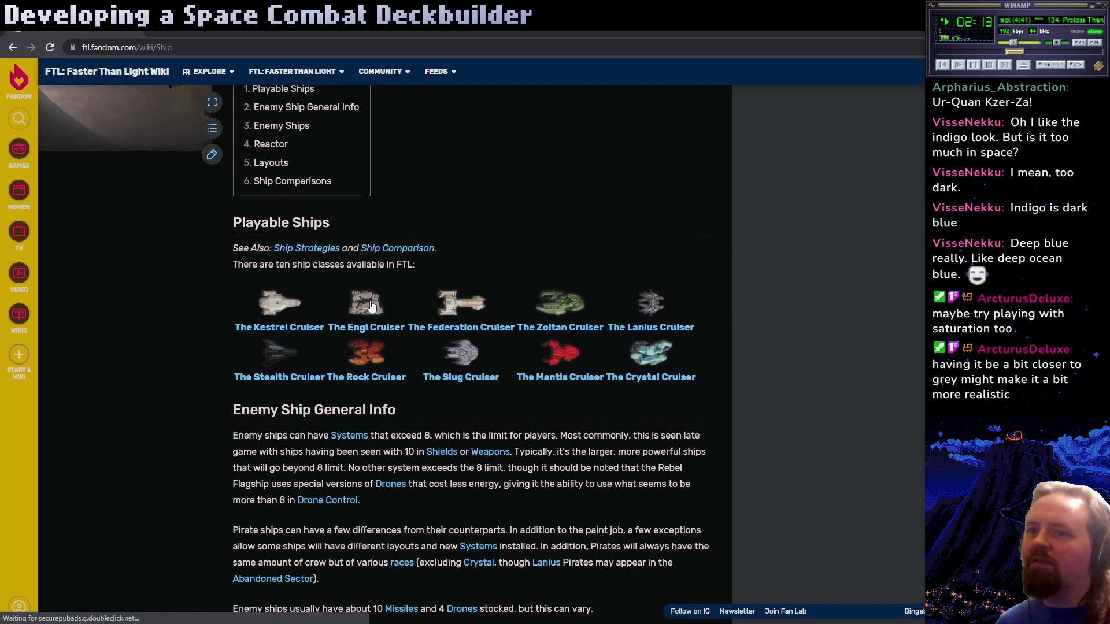
pyautogui.click(292, 307)
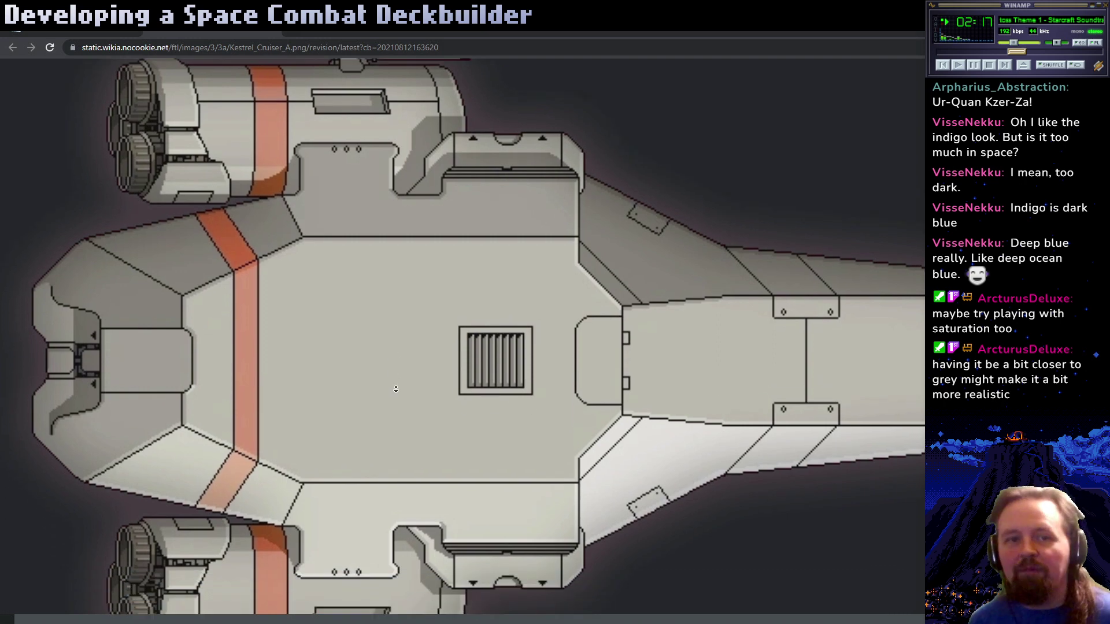
pyautogui.click(395, 393)
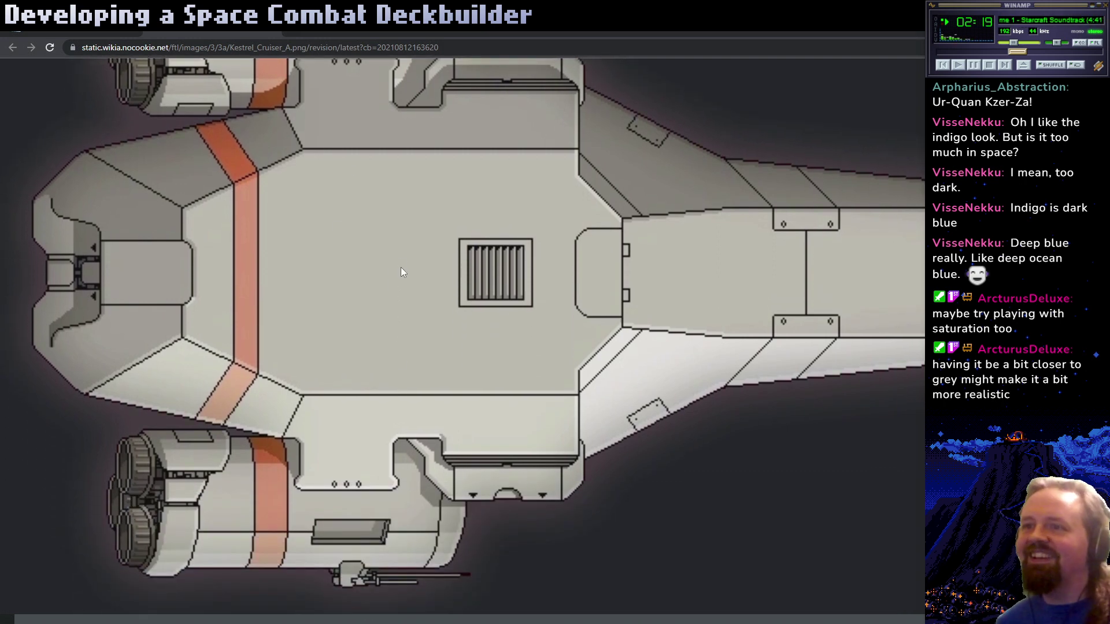
pyautogui.hotkey('ctrl', '-')
pyautogui.hotkey('ctrl', '-')
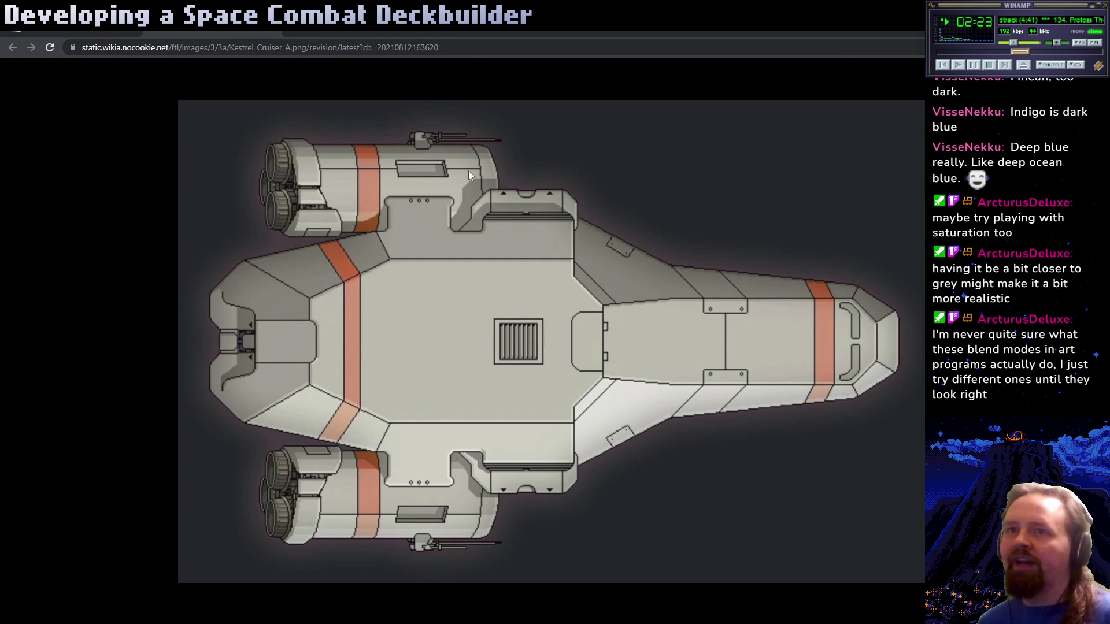
pyautogui.hotkey('alt', 'Left')
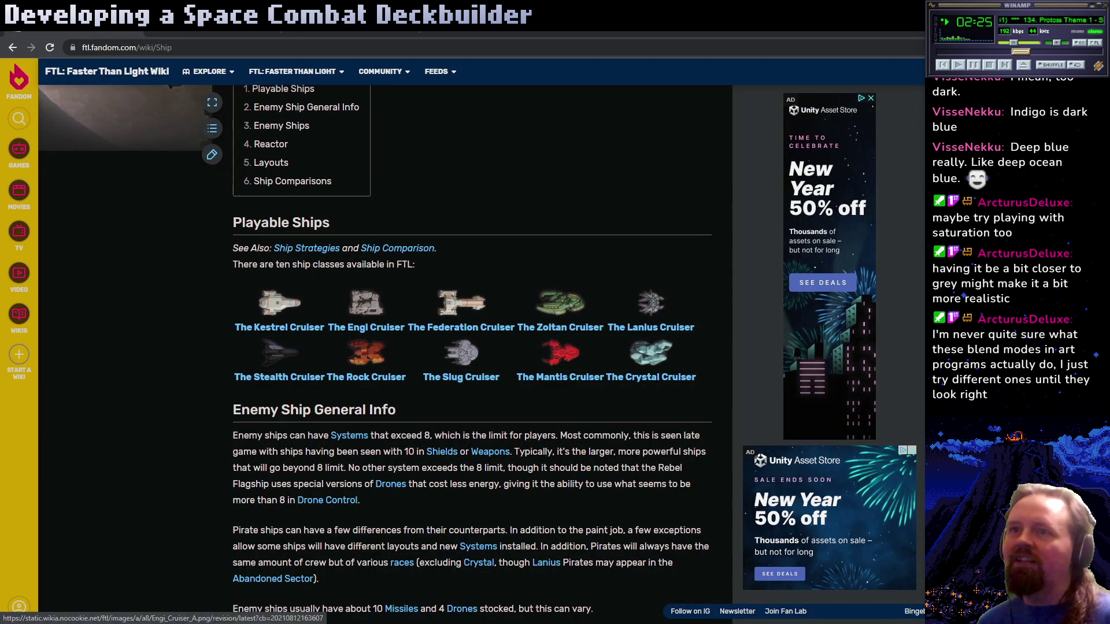
# Examine the Engi Cruiser and Zoltan Cruiser images for colour reference and return to the ship list
pyautogui.click(365, 301)
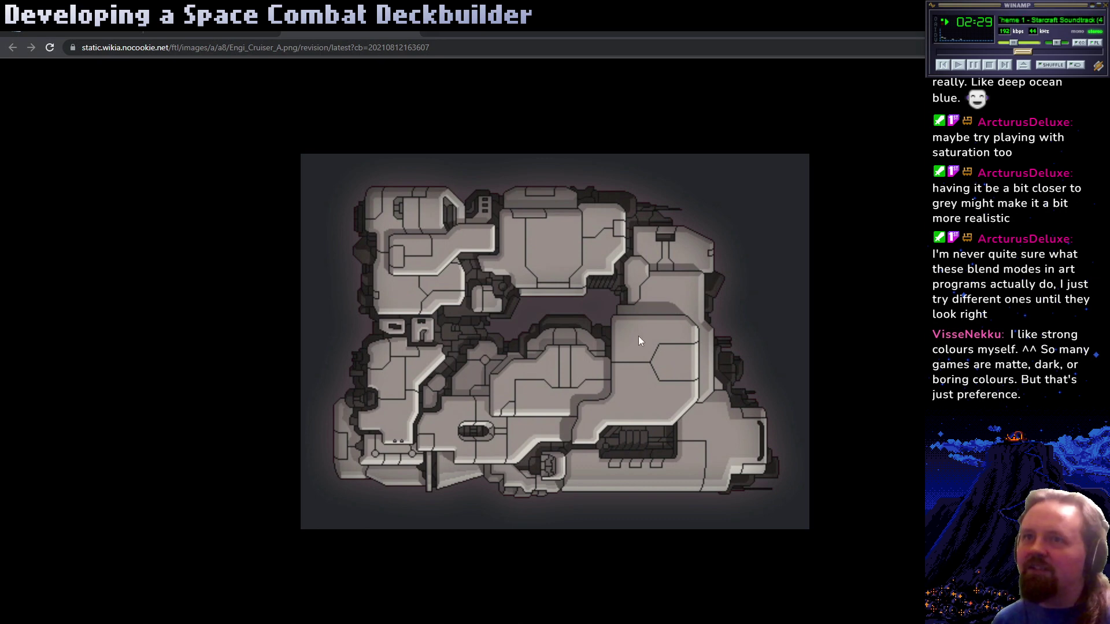
pyautogui.hotkey('alt', 'Left')
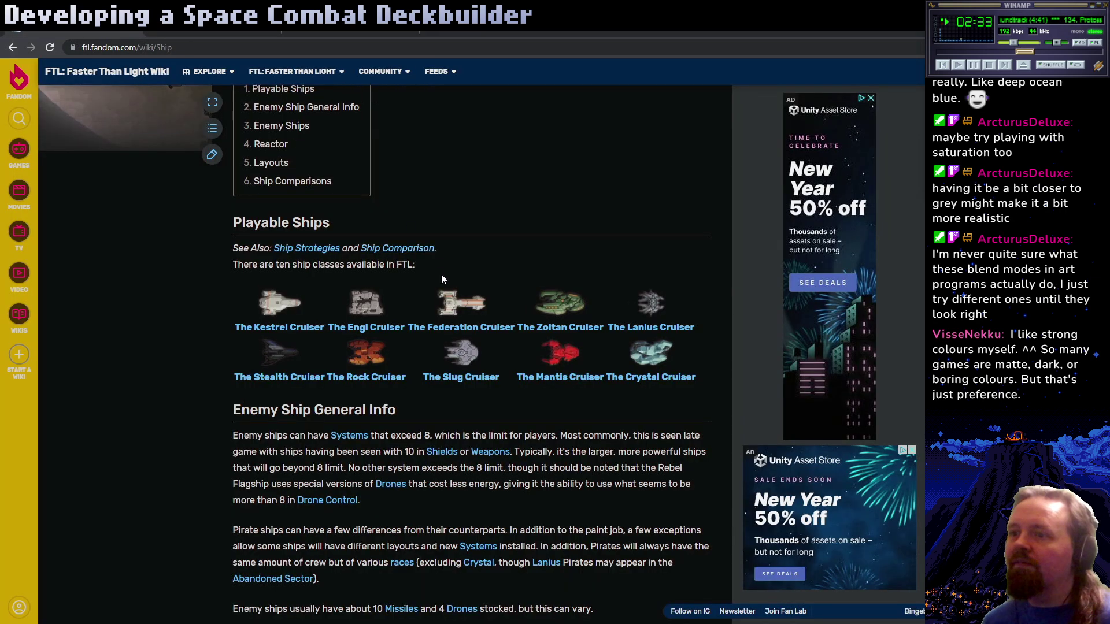
pyautogui.click(556, 299)
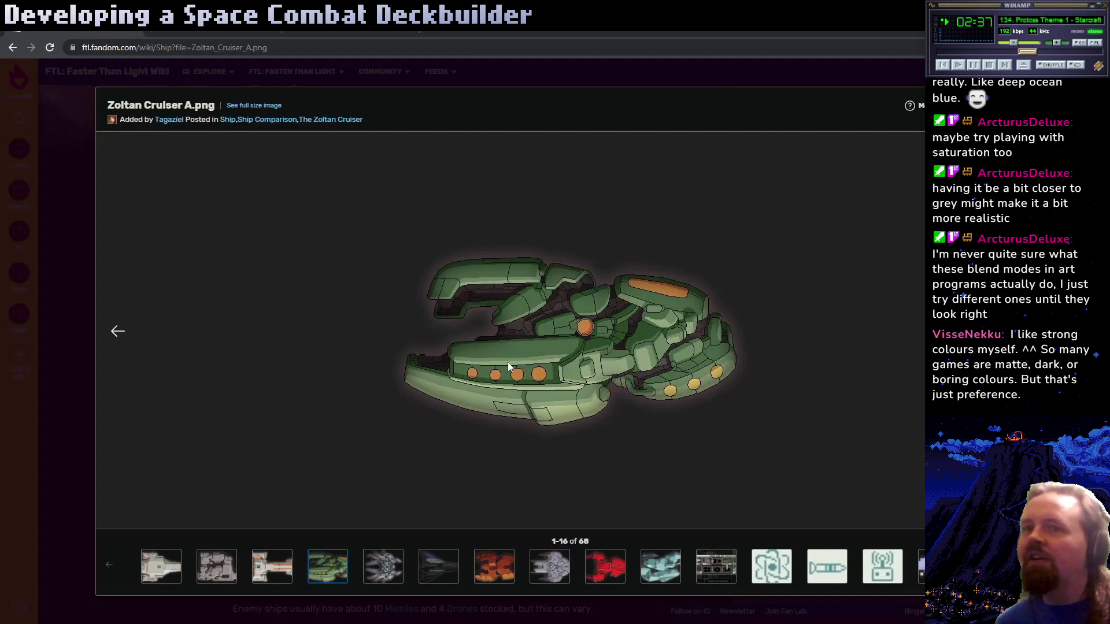
pyautogui.click(78, 196)
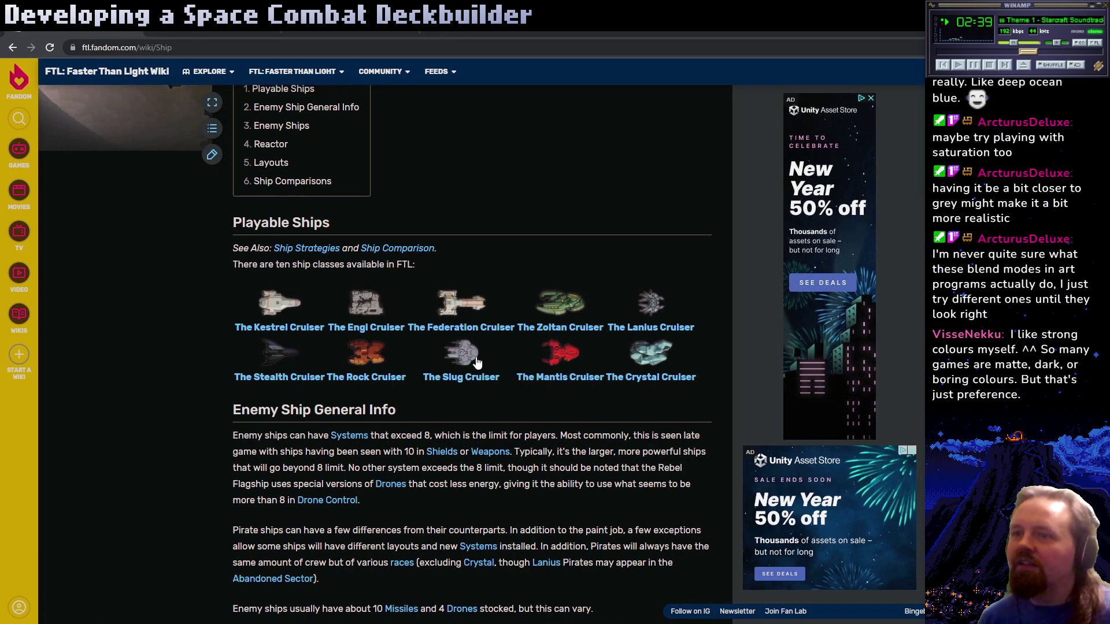
# Examine the Slug Cruiser and Crystal Cruiser images, and switch to the Unity editor to view the running game
pyautogui.click(475, 358)
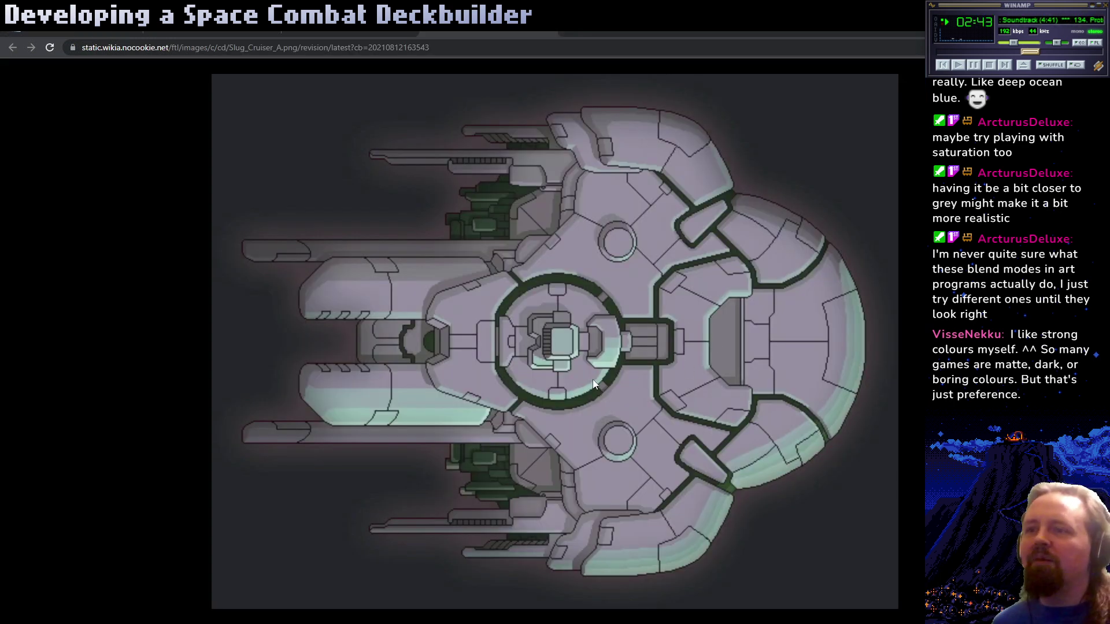
pyautogui.hotkey('alt', 'Left')
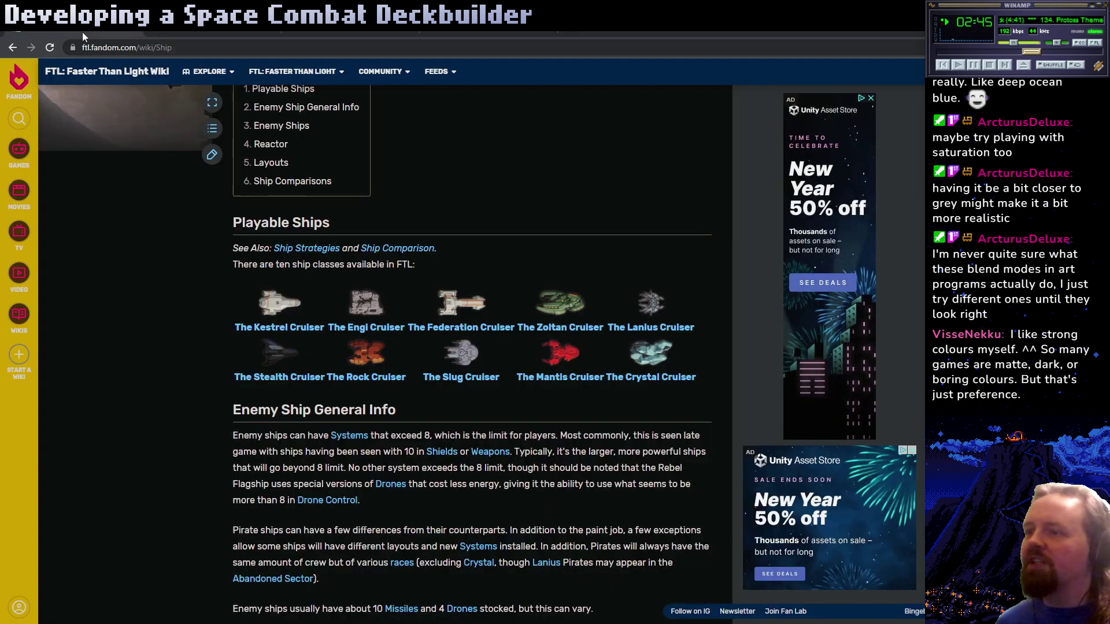
pyautogui.click(646, 365)
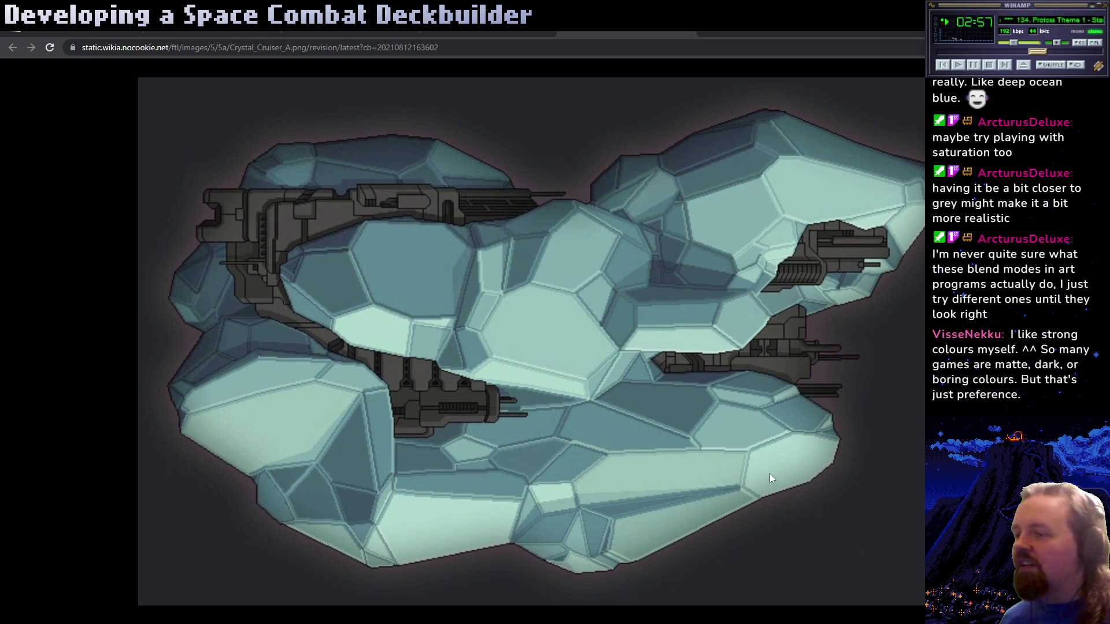
pyautogui.hotkey('alt', 'Tab')
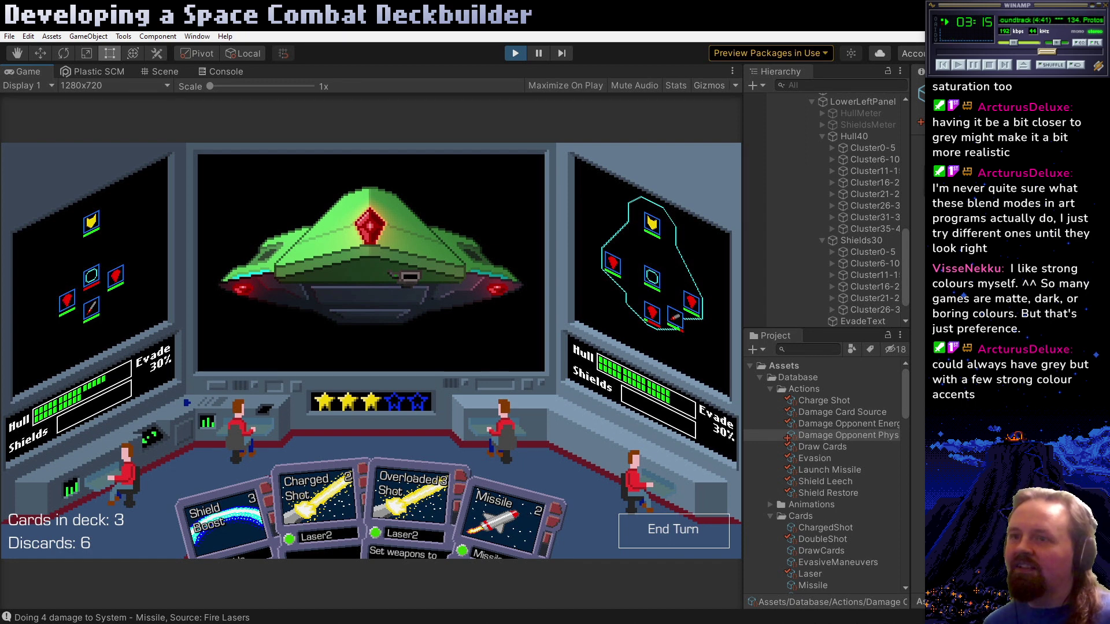
# Switch to the browser, open the Lanius Cruiser image from the FTL wiki's ship list, and copy it
pyautogui.hotkey('alt', 'Tab')
pyautogui.hotkey('ctrl', 'shift', 'Tab')
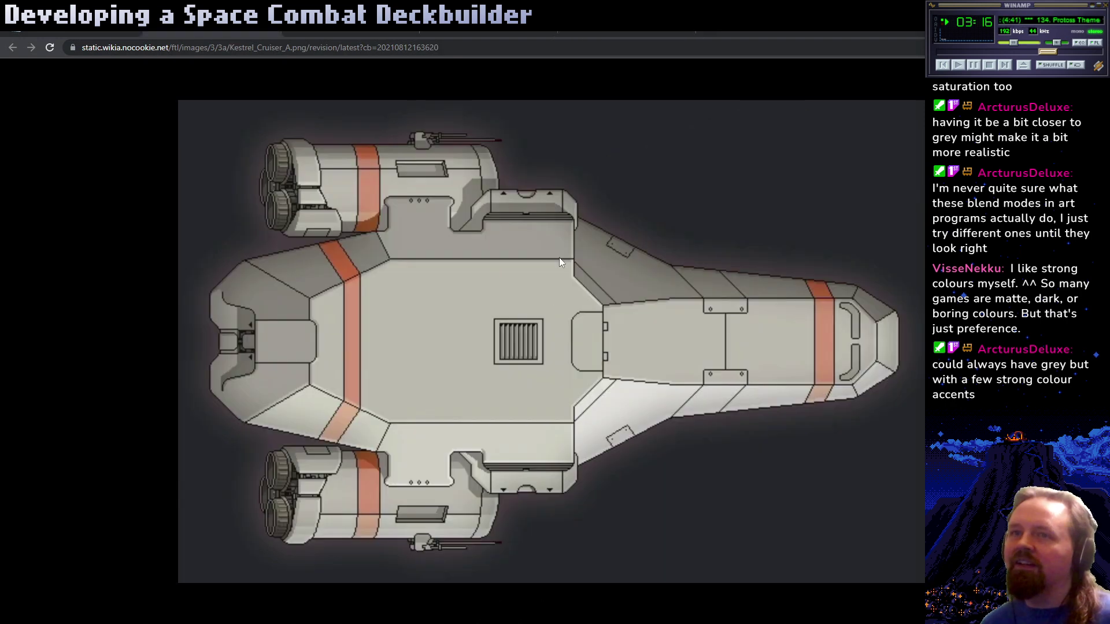
pyautogui.hotkey('ctrl', 'shift', 'Tab')
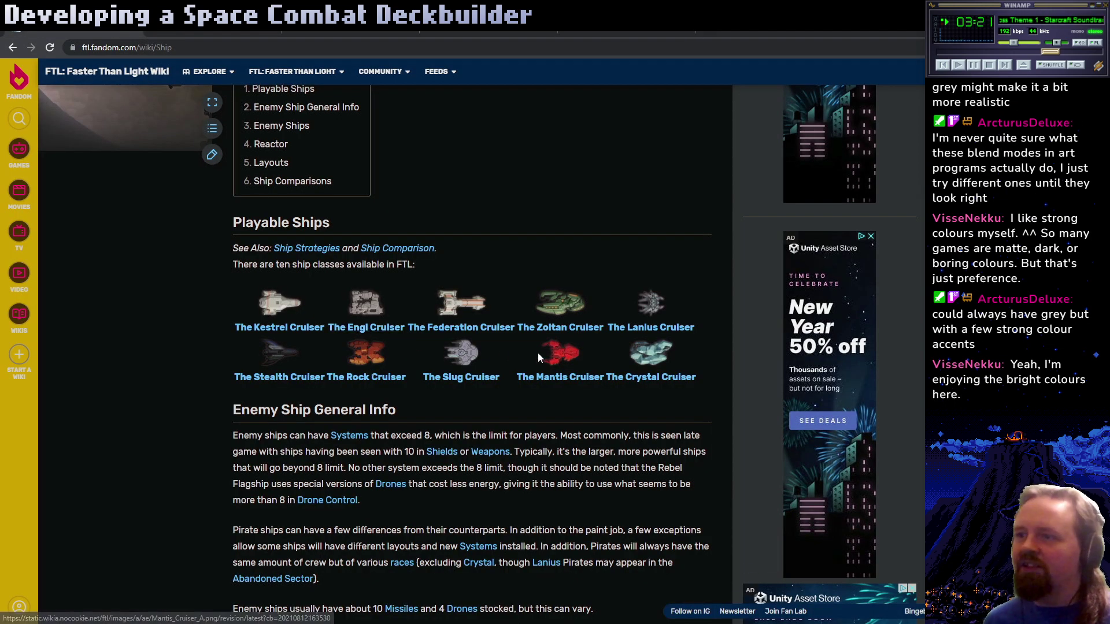
pyautogui.click(645, 311)
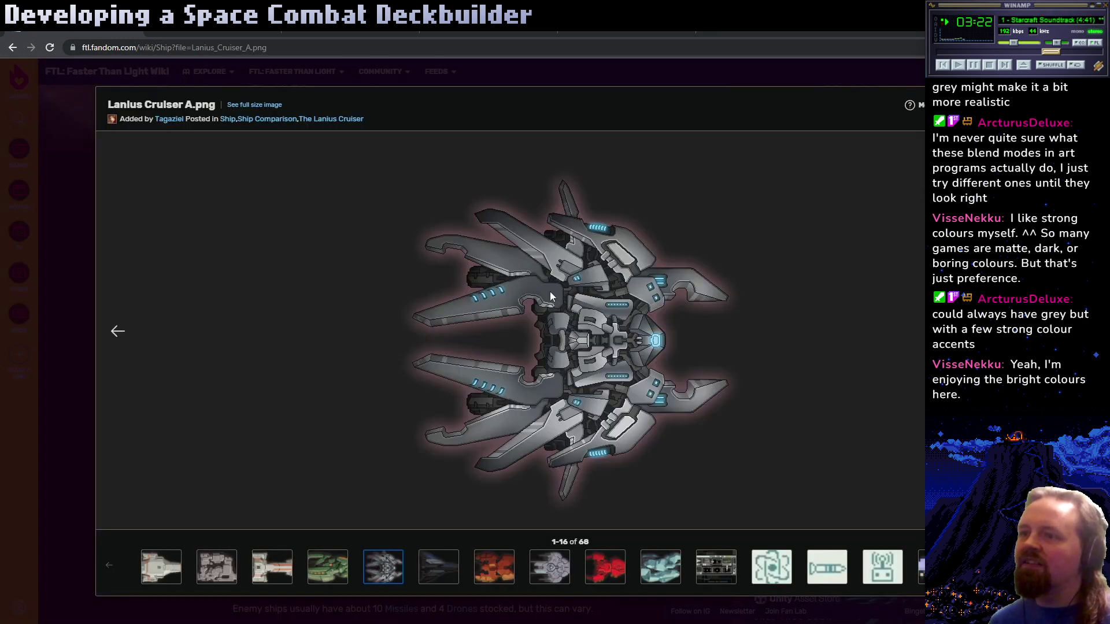
pyautogui.rightClick(589, 315)
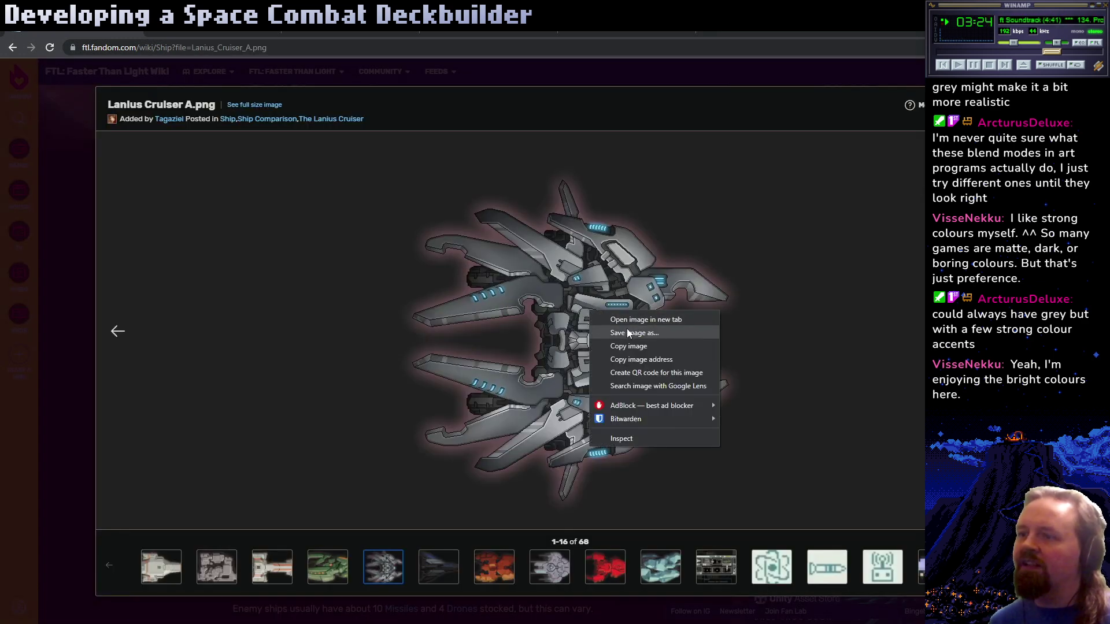
pyautogui.click(636, 347)
# Switch to paint.net, create a new image at the default size, and paste the Lanius Cruiser into it
pyautogui.hotkey('alt', 'Tab')
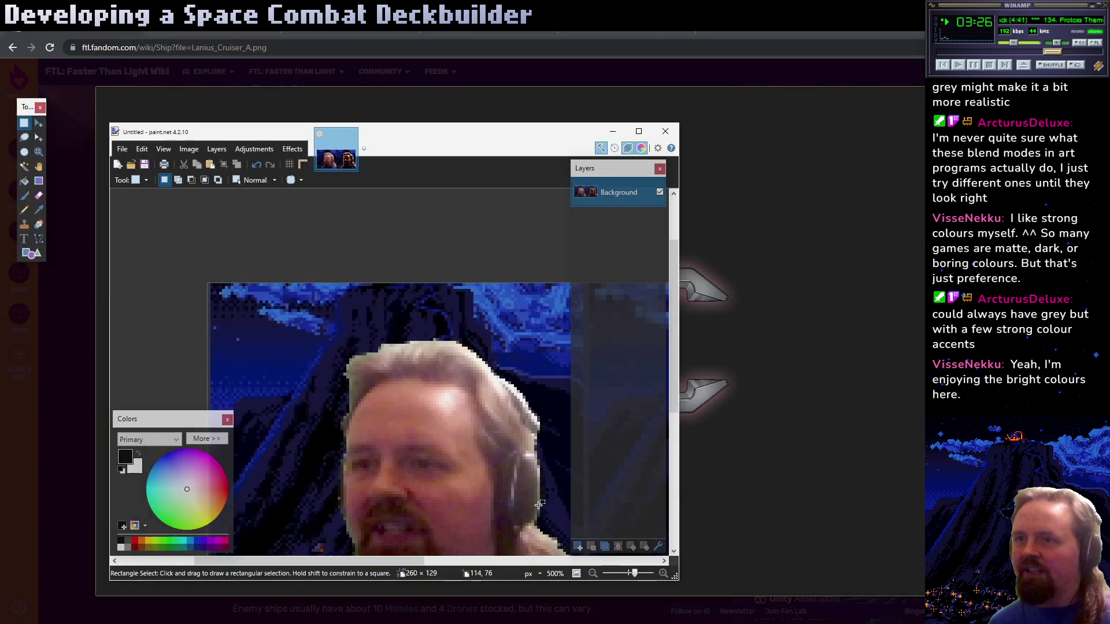
pyautogui.hotkey('ctrl', 'n')
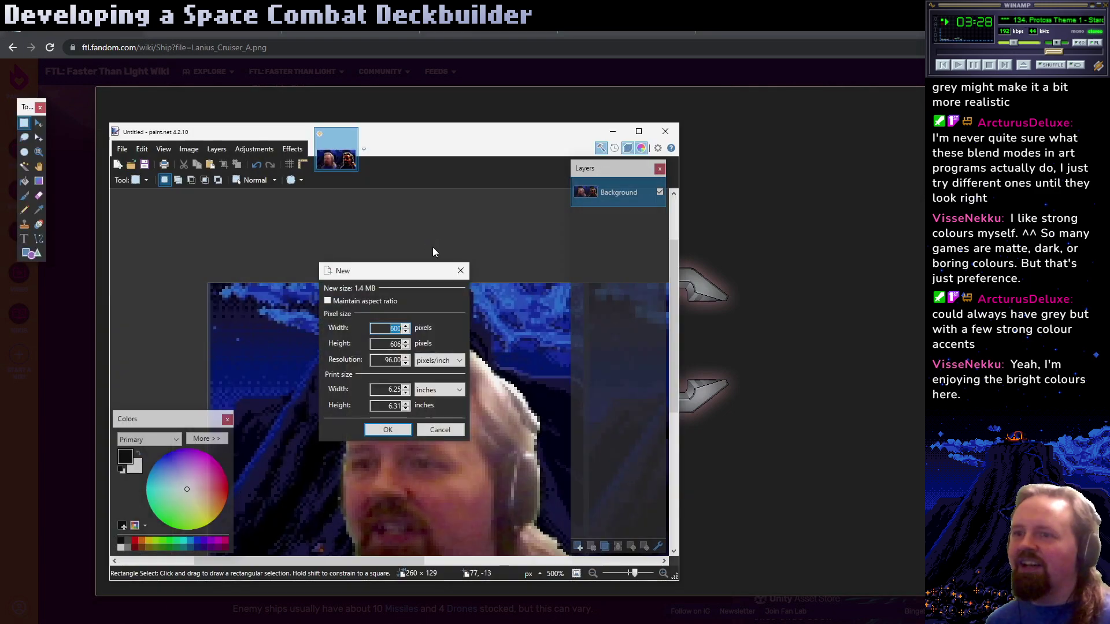
pyautogui.press('Return')
pyautogui.hotkey('ctrl', 'v')
pyautogui.press('z')
pyautogui.click(418, 343)
pyautogui.click(418, 343)
pyautogui.click(418, 343)
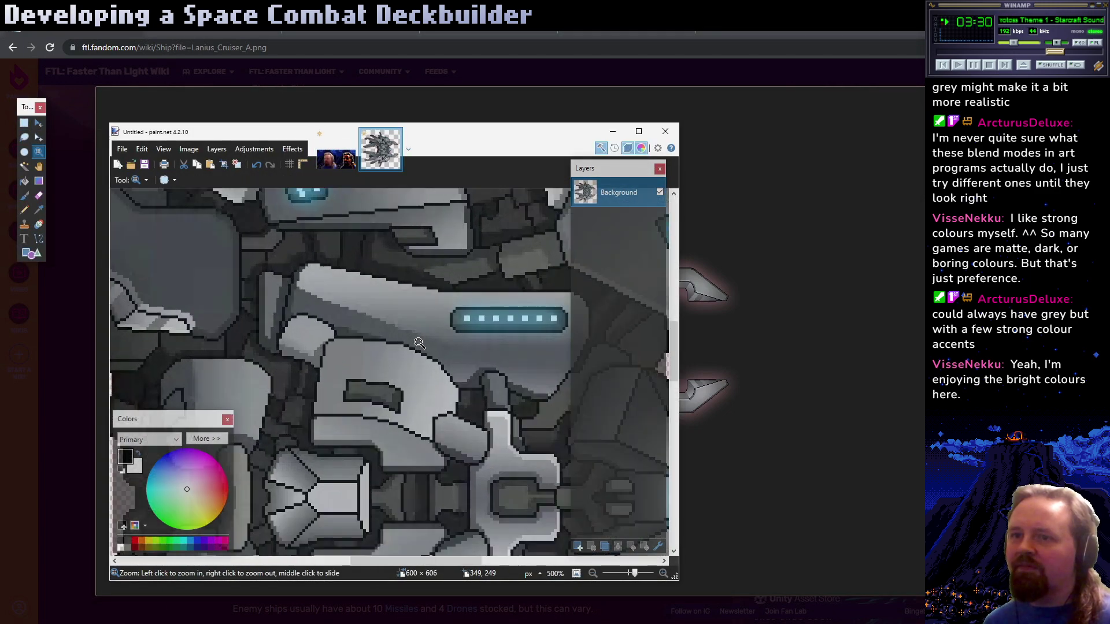
pyautogui.click(419, 344)
# Sample several grey hull areas of the Lanius Cruiser with the Color Picker and examine their RGB and HSV values
pyautogui.press('k')
pyautogui.click(503, 363)
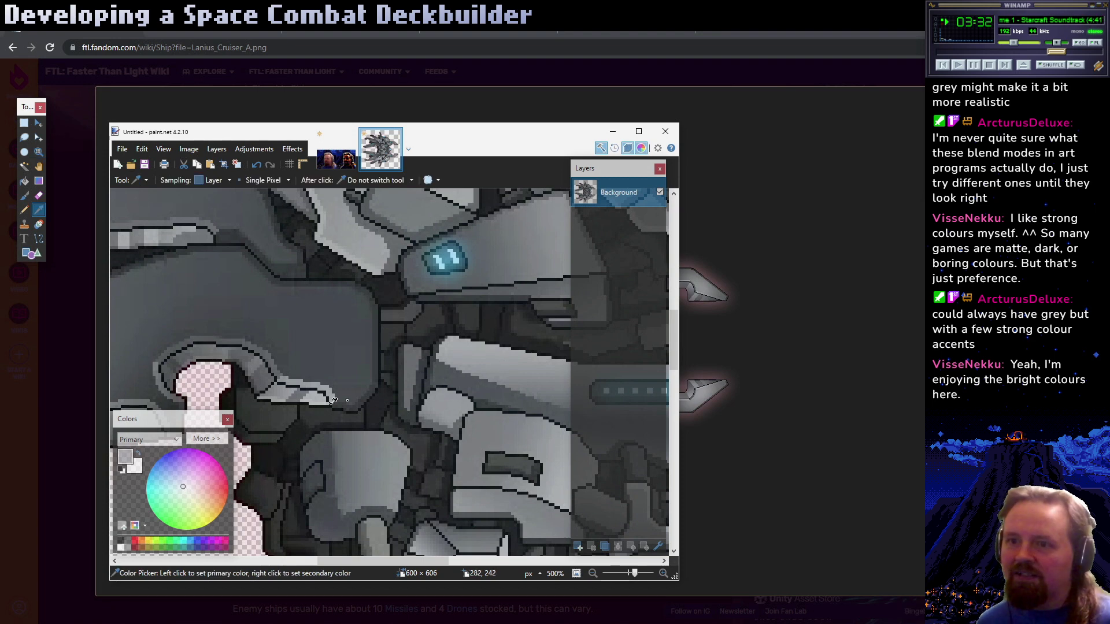
pyautogui.click(206, 438)
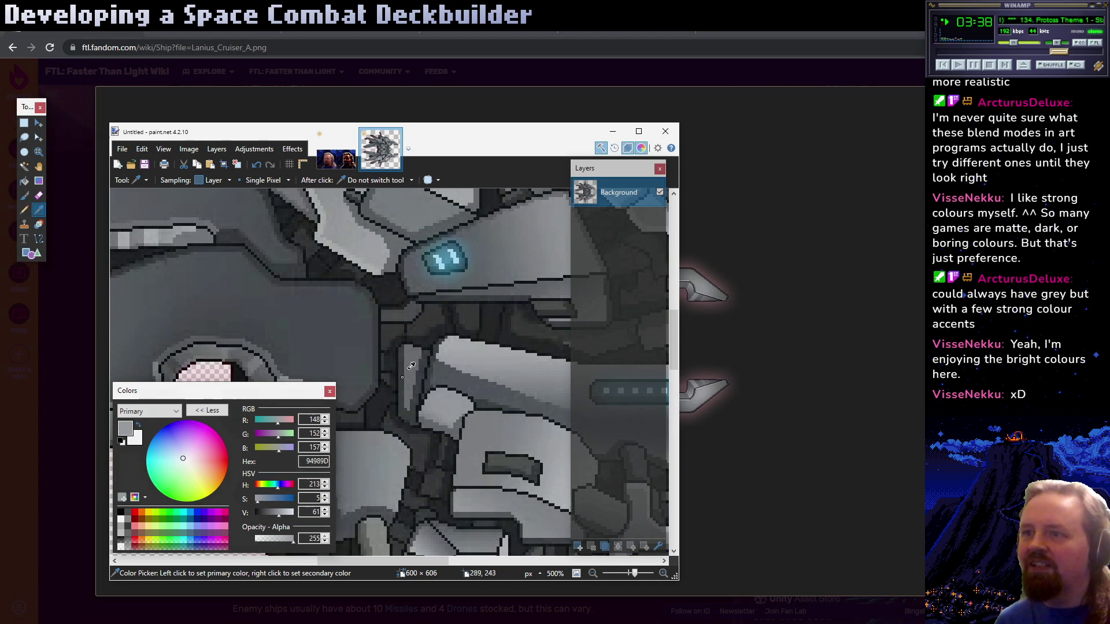
pyautogui.click(330, 322)
pyautogui.moveTo(351, 317); pyautogui.dragTo(491, 305)
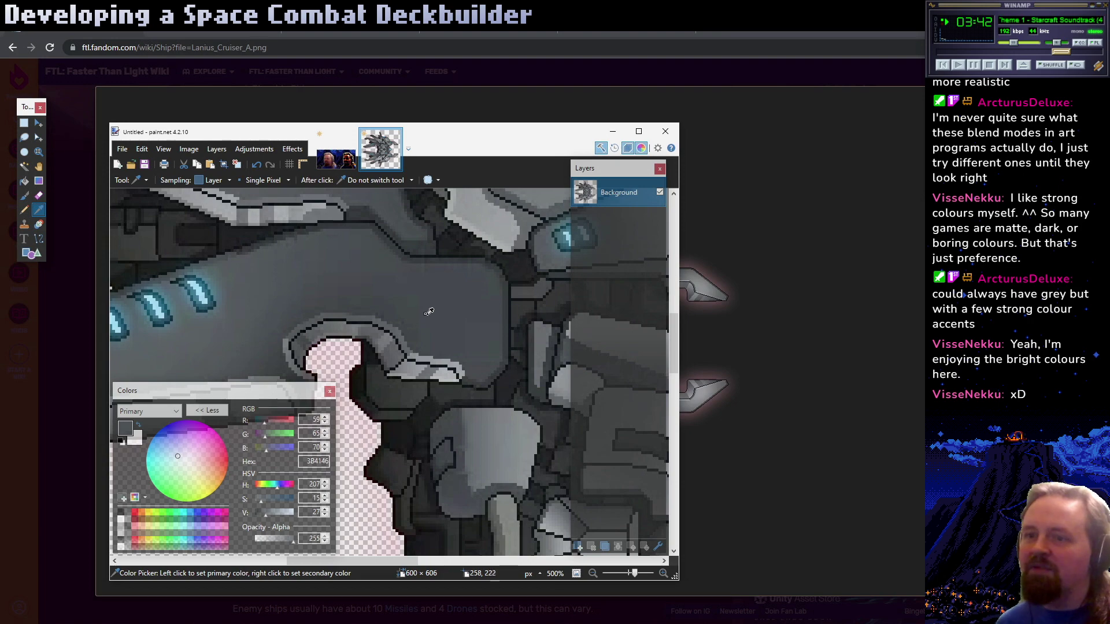
pyautogui.moveTo(466, 421); pyautogui.dragTo(364, 225)
pyautogui.click(381, 237)
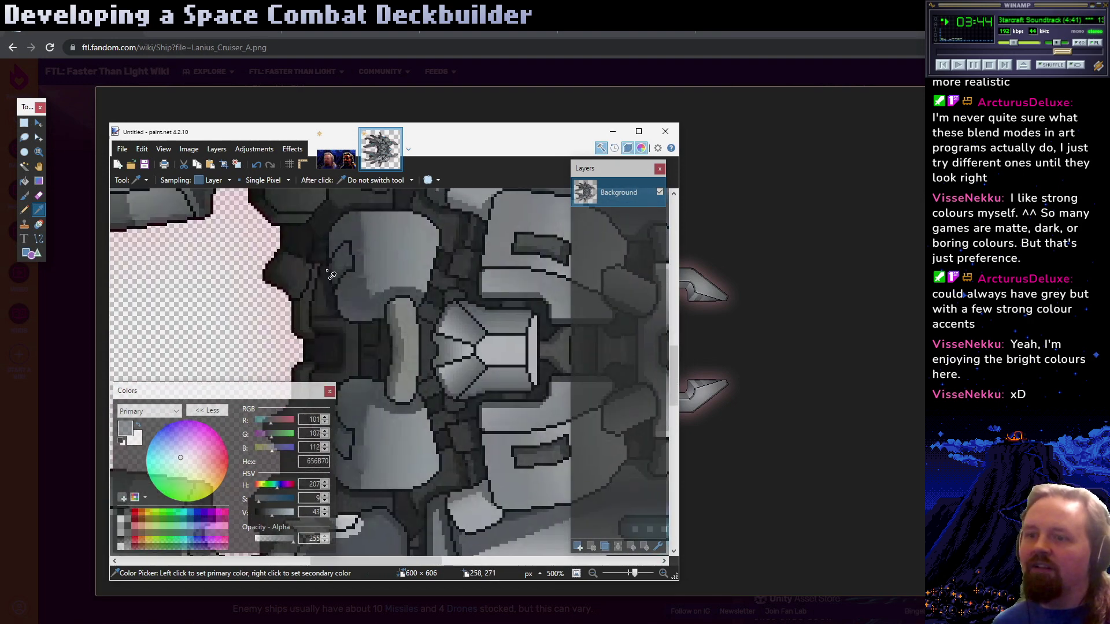
pyautogui.moveTo(411, 263); pyautogui.dragTo(406, 187)
pyautogui.moveTo(429, 319)
pyautogui.mouseDown()
pyautogui.moveTo(425, 237)
pyautogui.moveTo(433, 243)
pyautogui.moveTo(411, 310)
pyautogui.mouseUp()
pyautogui.rightClick(424, 306)
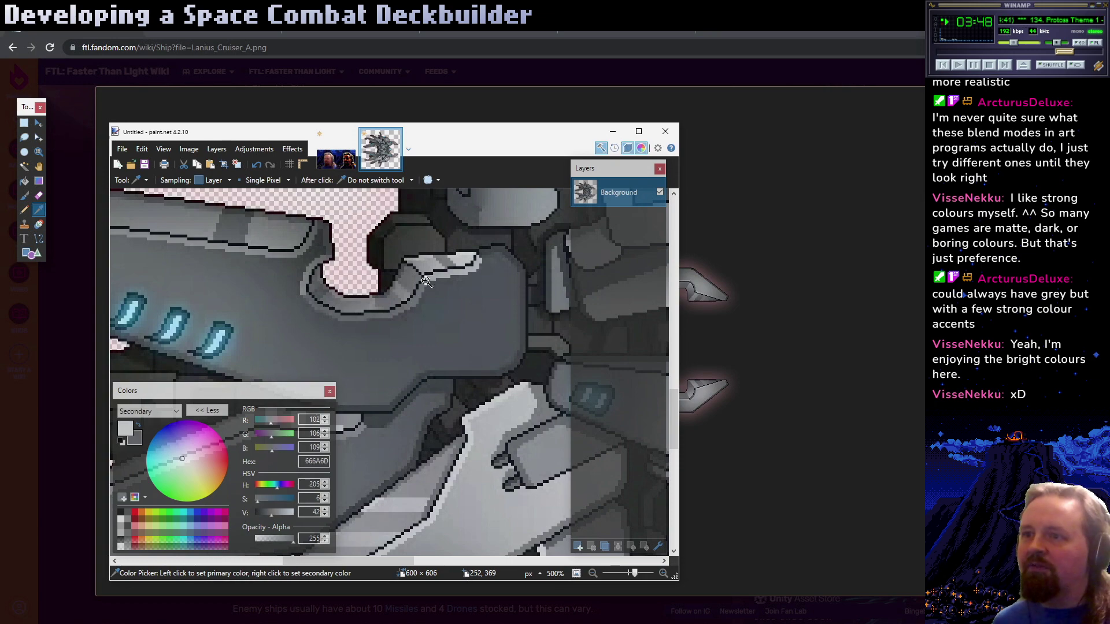
# Maximize the image editor and examine the whole Lanius Cruiser's overall colouring
pyautogui.press('z')
pyautogui.rightClick(358, 311)
pyautogui.rightClick(358, 311)
pyautogui.rightClick(357, 311)
pyautogui.rightClick(356, 311)
pyautogui.rightClick(356, 312)
pyautogui.rightClick(357, 311)
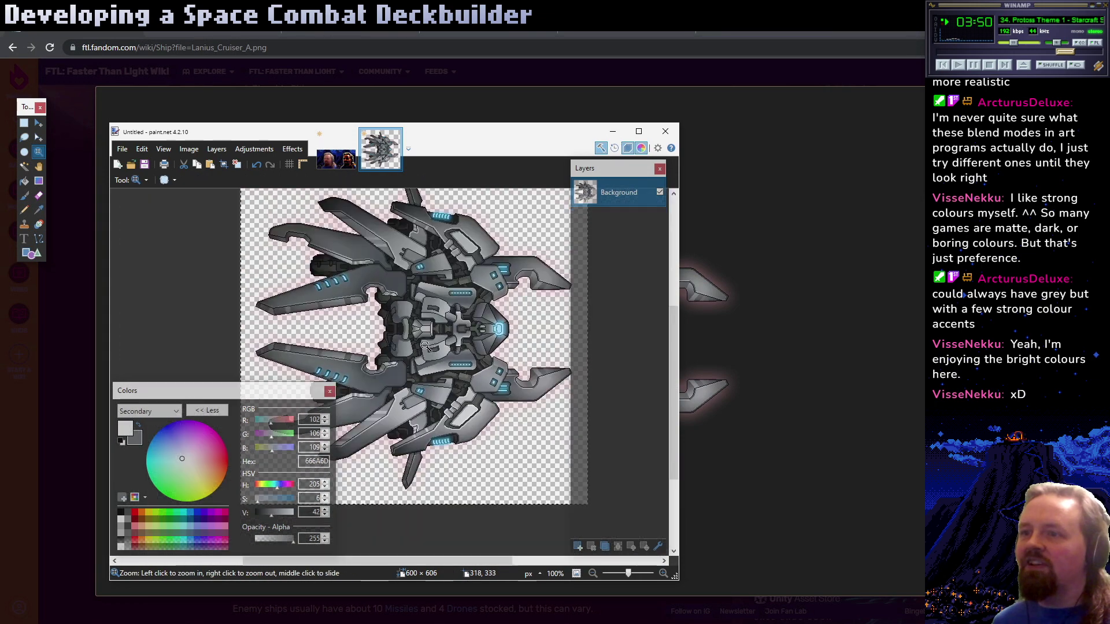
pyautogui.rightClick(357, 311)
pyautogui.doubleClick(471, 141)
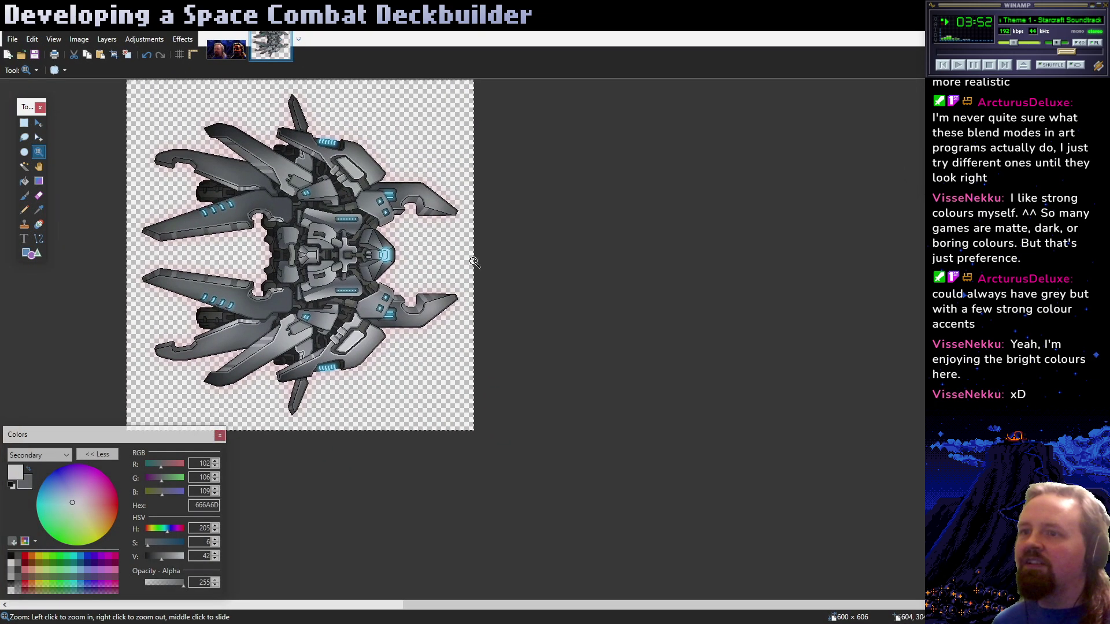
pyautogui.click(525, 329)
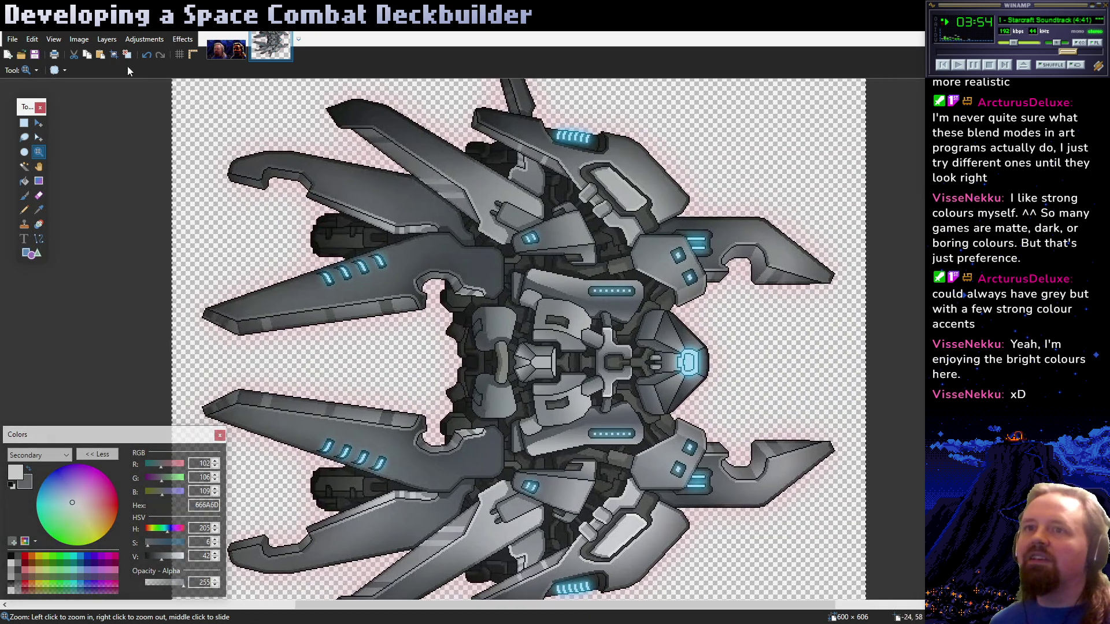
# Try a Hue/Saturation adjustment with saturation 0 on the ship image and compare it with the original colours
pyautogui.click(143, 39)
pyautogui.click(145, 149)
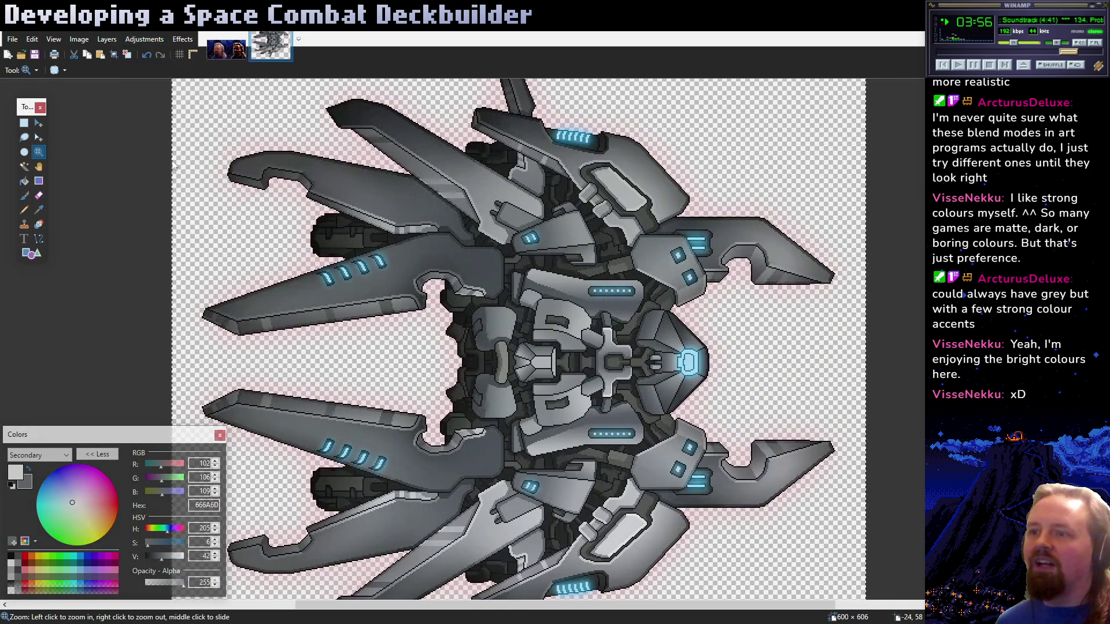
pyautogui.moveTo(534, 258); pyautogui.dragTo(173, 216)
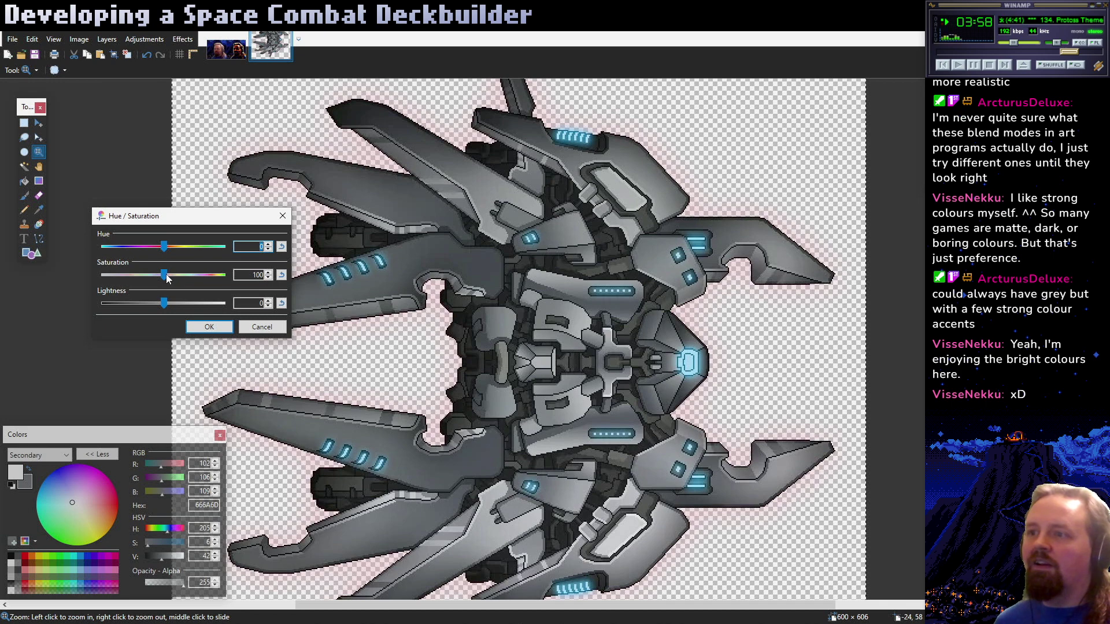
pyautogui.moveTo(164, 275); pyautogui.dragTo(104, 274)
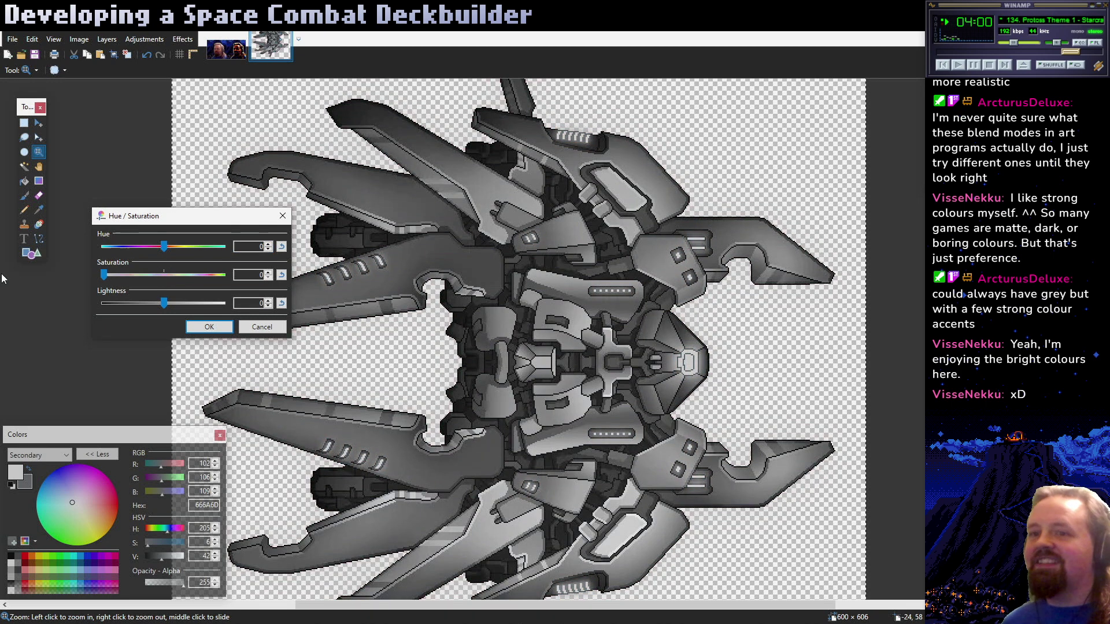
pyautogui.click(197, 330)
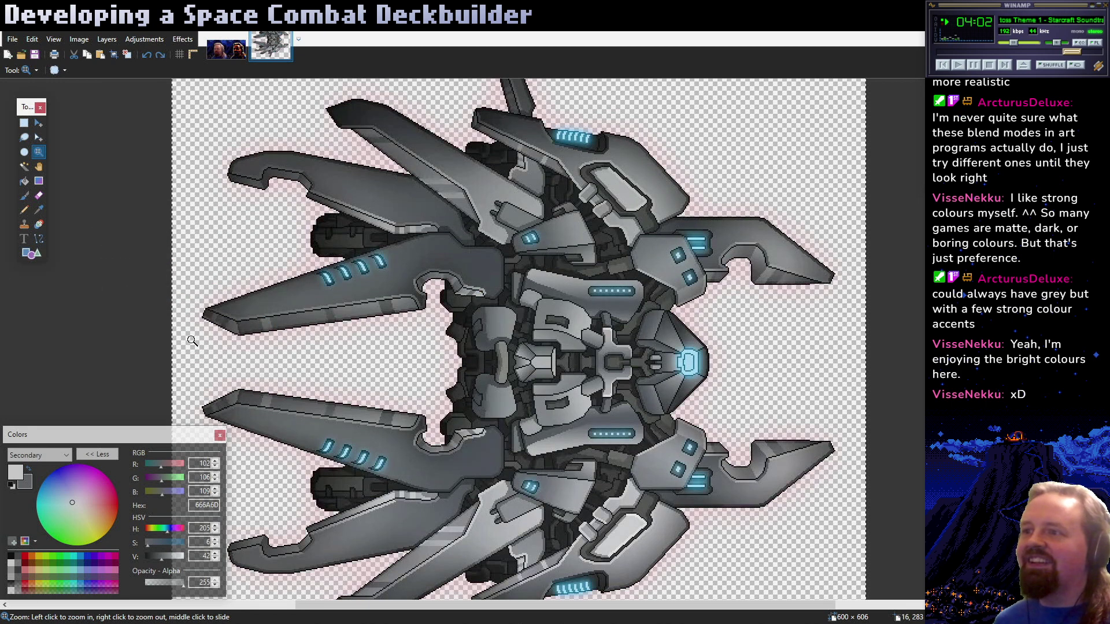
pyautogui.hotkey('ctrl', 'z')
pyautogui.hotkey('ctrl', 'y')
# Select the bright core of one blue wing light with the Magic Wand at 50% tolerance
pyautogui.click(327, 280)
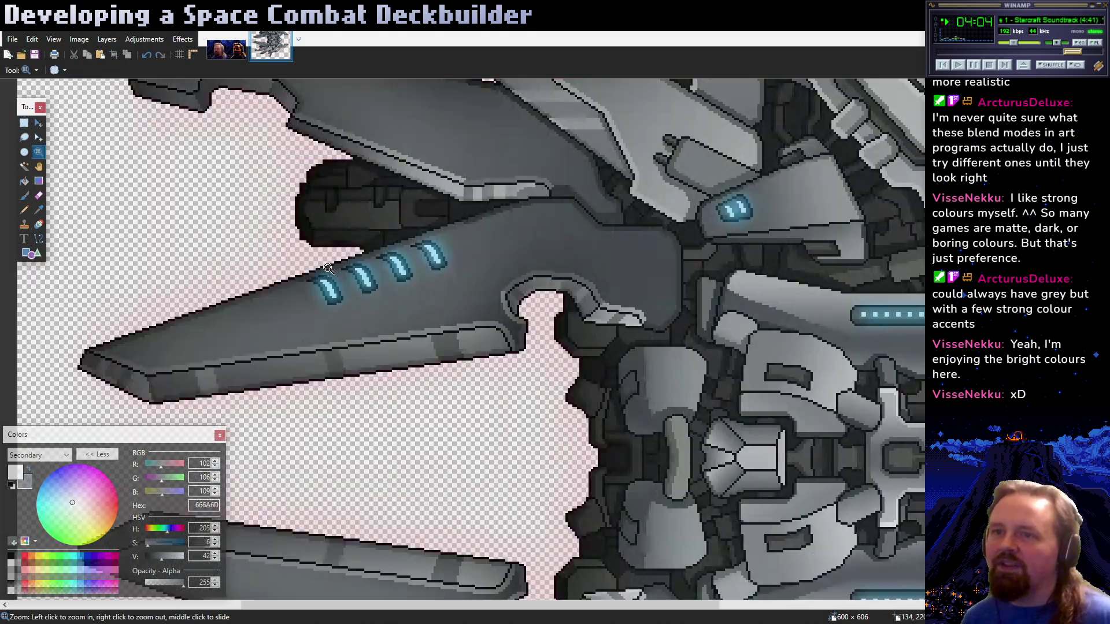
pyautogui.click(334, 302)
pyautogui.press('s')
pyautogui.press('s')
pyautogui.press('s')
pyautogui.press('s')
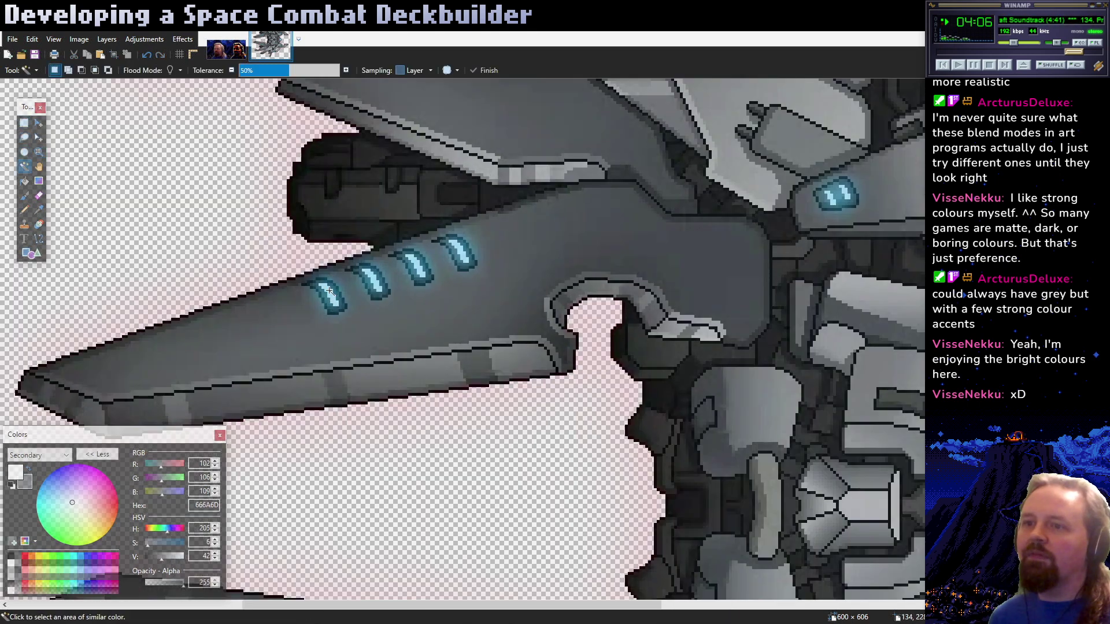
pyautogui.click(329, 290)
# Set the Magic Wand to global flood mode and select similar colours across the whole ship, sampling beside a wing light
pyautogui.press('z')
pyautogui.hotkey('ctrl', 'b')
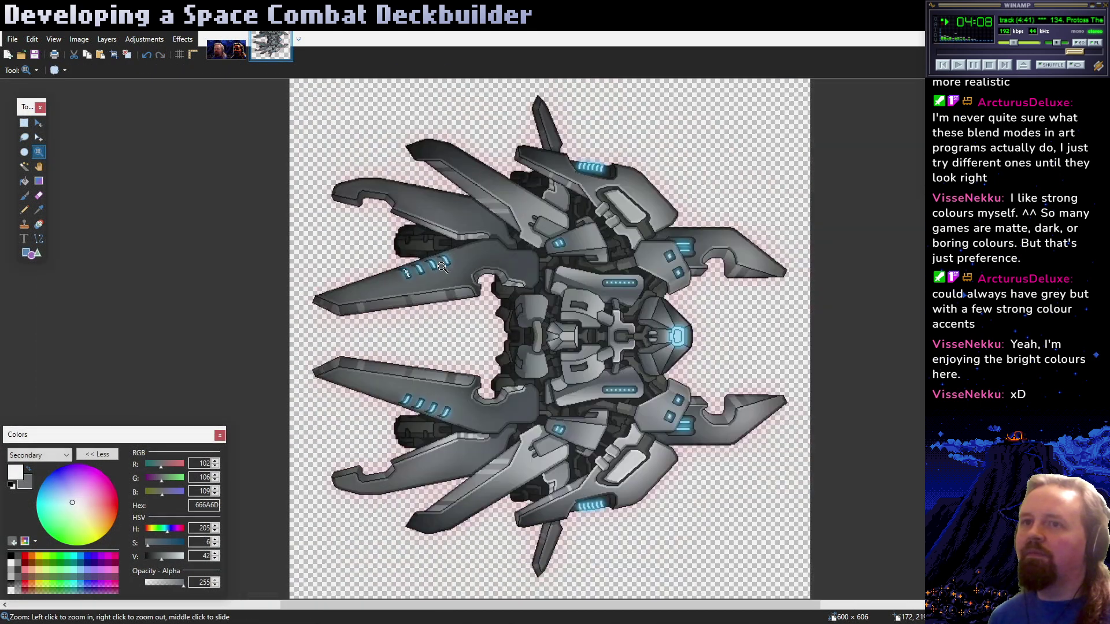
pyautogui.press('s')
pyautogui.press('s')
pyautogui.press('s')
pyautogui.press('s')
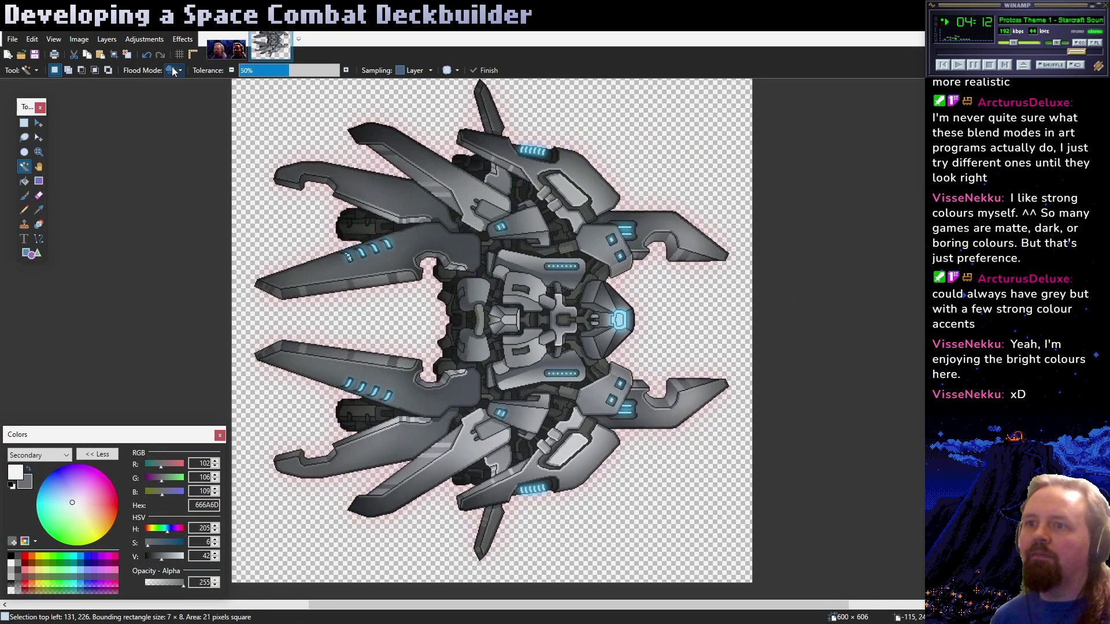
pyautogui.click(363, 255)
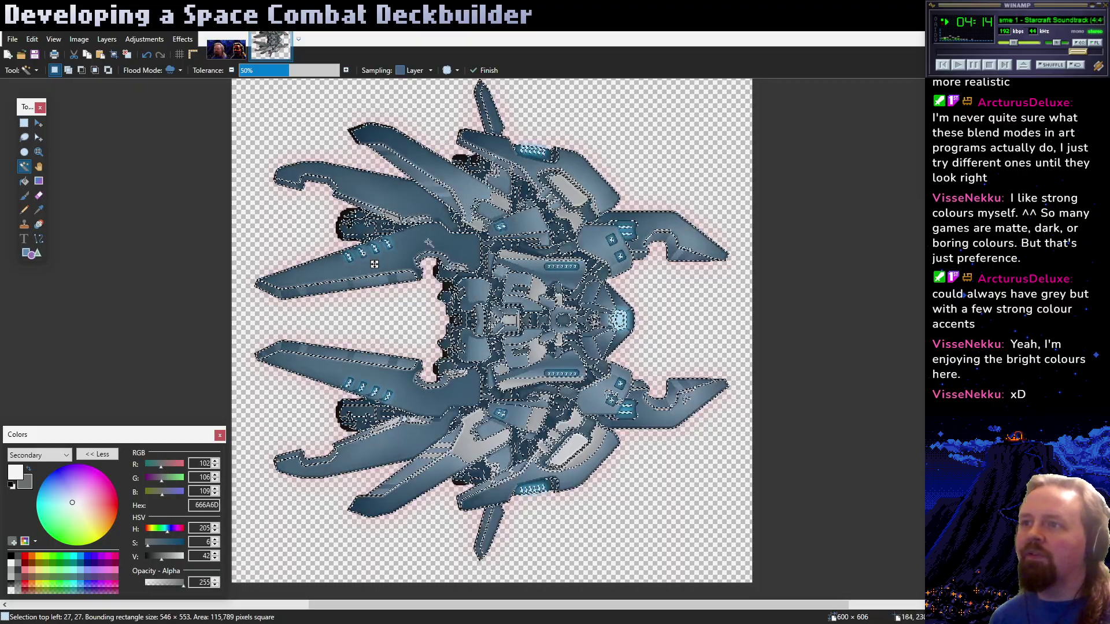
# Reselect the bright light colours across the whole ship by sampling the core of a wing light with the Magic Wand
pyautogui.press('s')
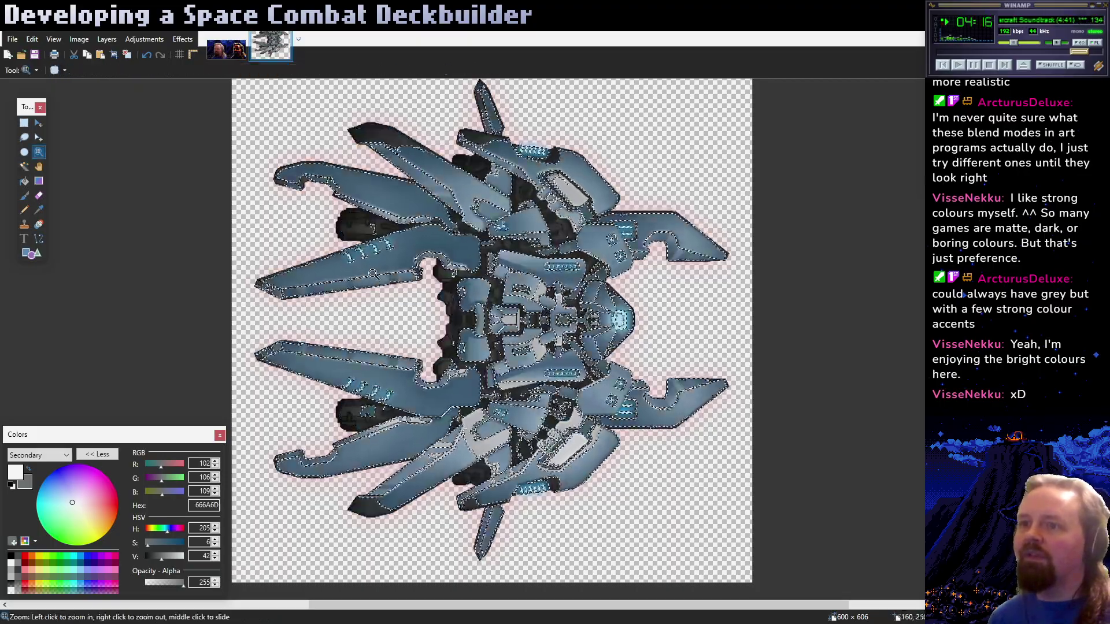
pyautogui.scroll(4, 359, 261)
pyautogui.press('s')
pyautogui.press('s')
pyautogui.press('s')
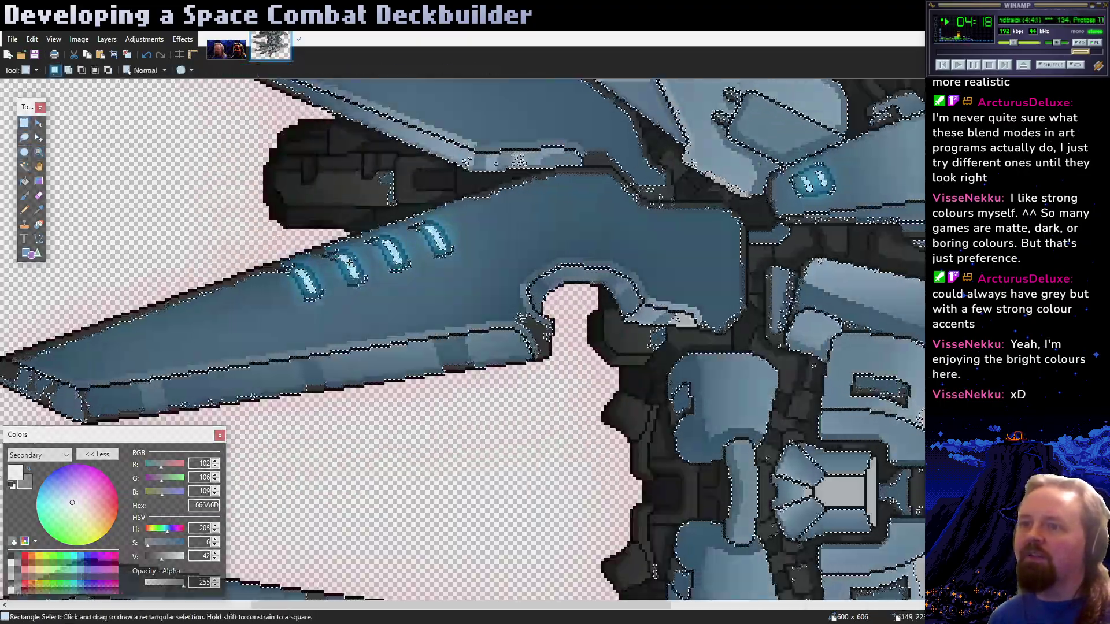
pyautogui.click(349, 263)
pyautogui.press('z')
pyautogui.scroll(-8, 359, 272)
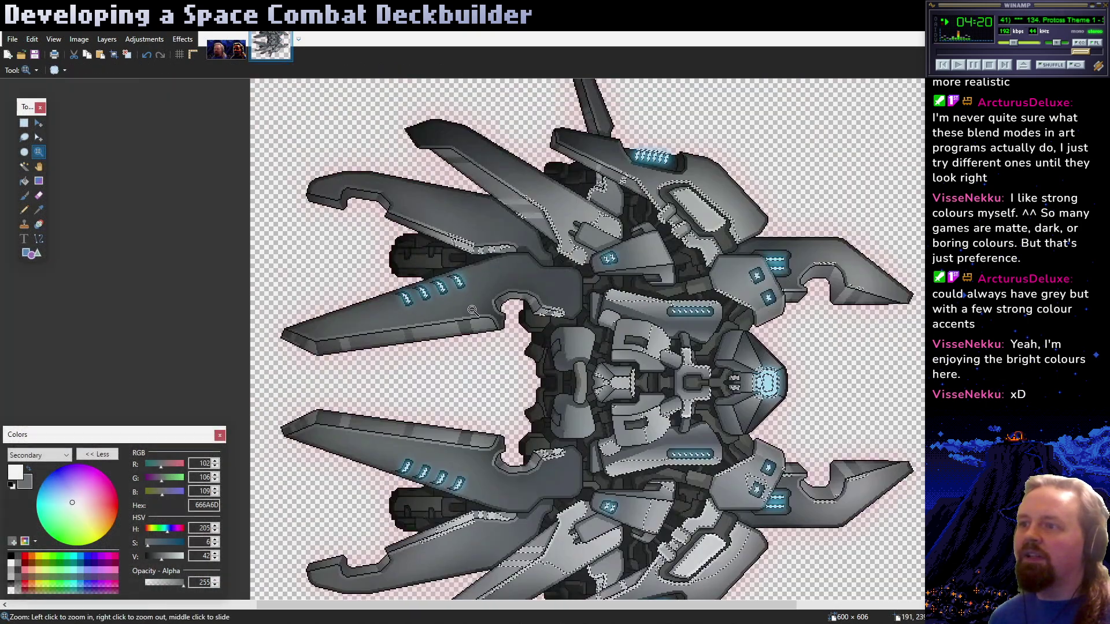
# Cut the selected bright pixels from the ship and paste them into a new image at the default size
pyautogui.hotkey('ctrl', 'd')
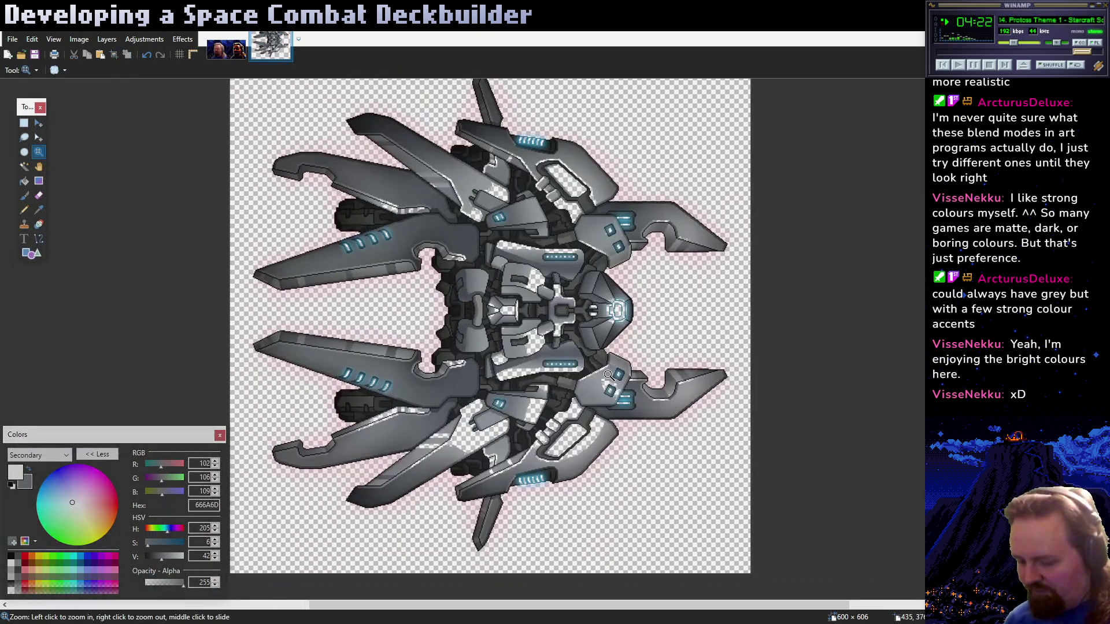
pyautogui.hotkey('ctrl', 'n')
pyautogui.press('Return')
pyautogui.hotkey('ctrl', 'v')
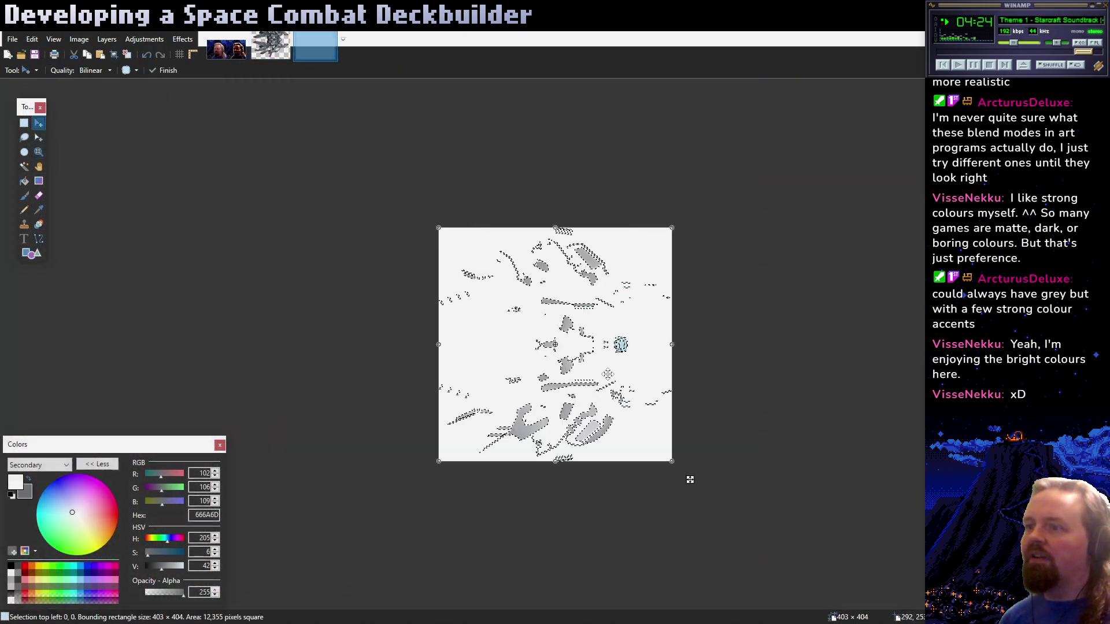
# Return to the Lanius Cruiser image, add a new layer above the background, and paste the cut pixels onto it
pyautogui.click(270, 45)
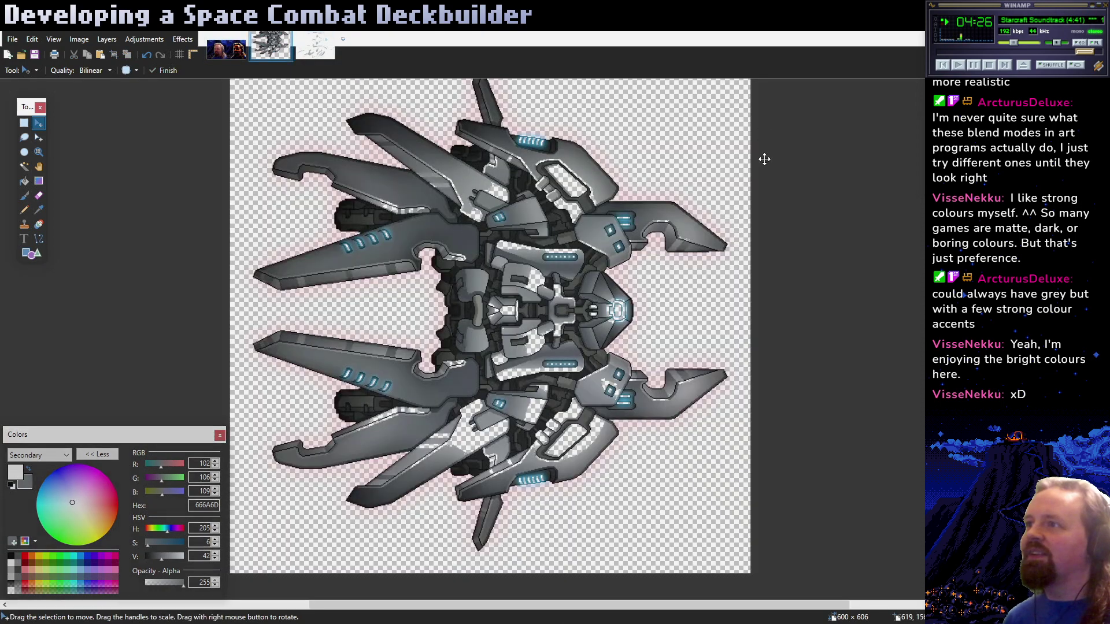
pyautogui.doubleClick(824, 35)
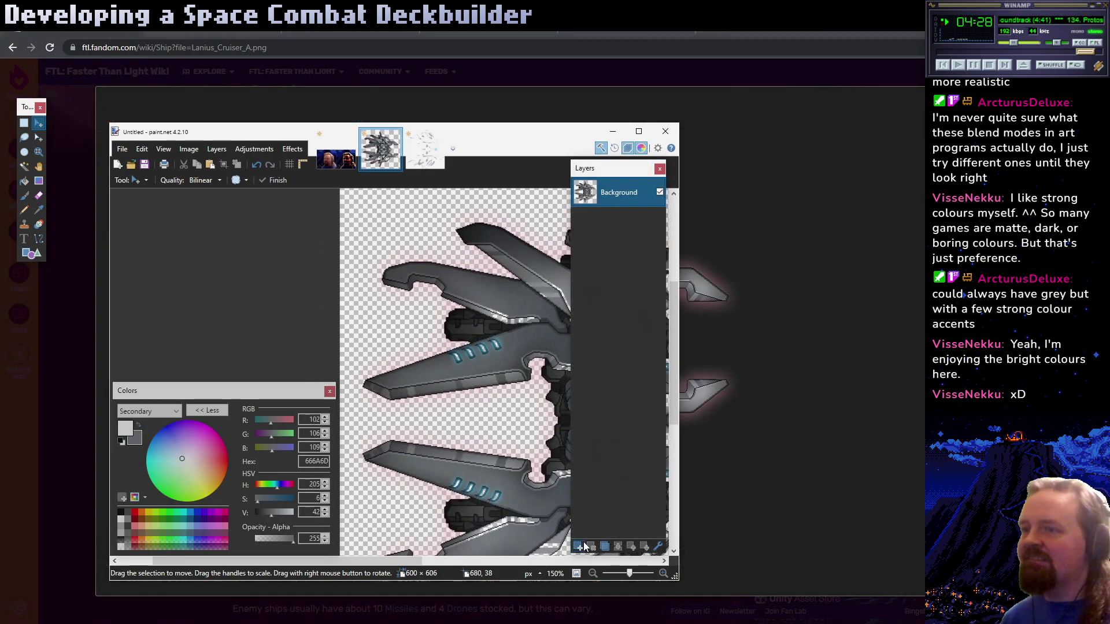
pyautogui.click(578, 546)
pyautogui.hotkey('ctrl', 'v')
pyautogui.scroll(-2, 501, 333)
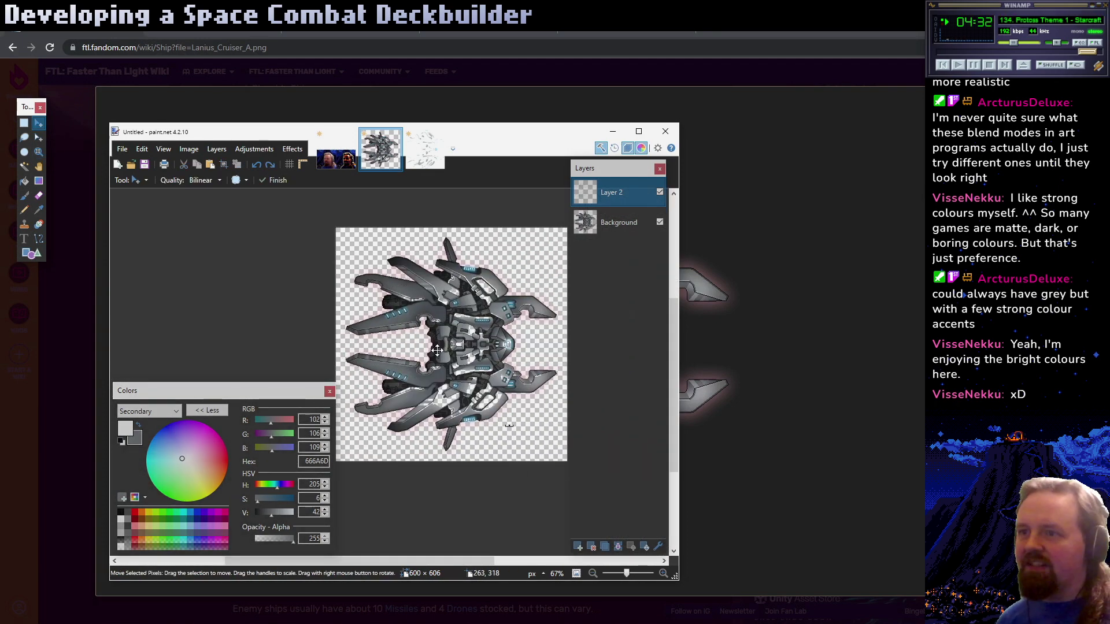
pyautogui.press('z')
# Apply a Hue/Saturation adjustment with saturation 0 to the Background layer
pyautogui.click(607, 227)
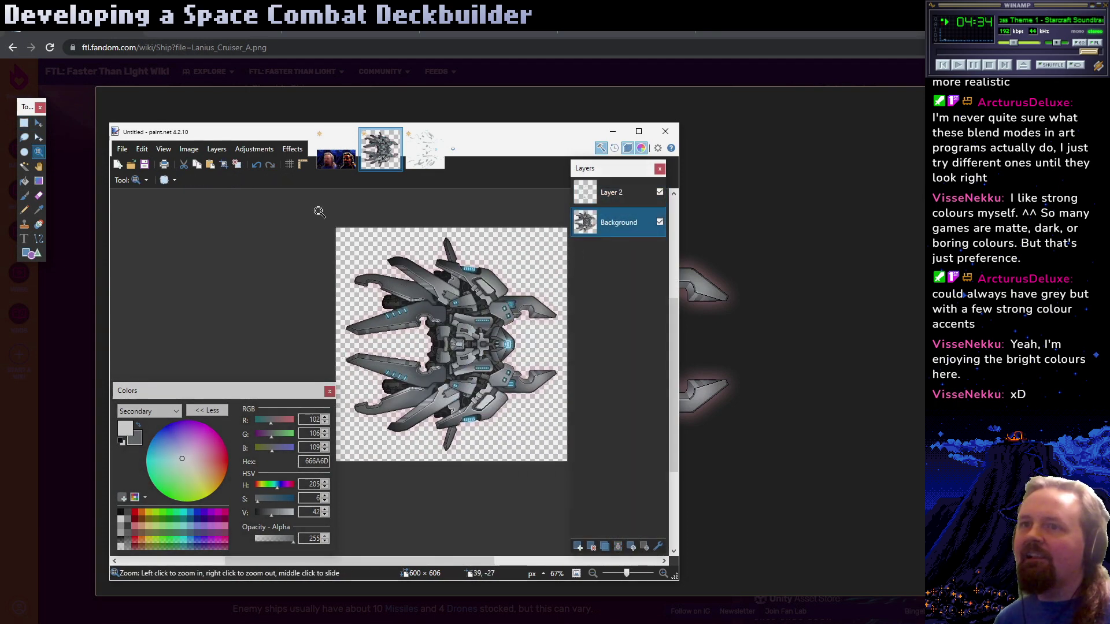
pyautogui.click(263, 148)
pyautogui.click(271, 261)
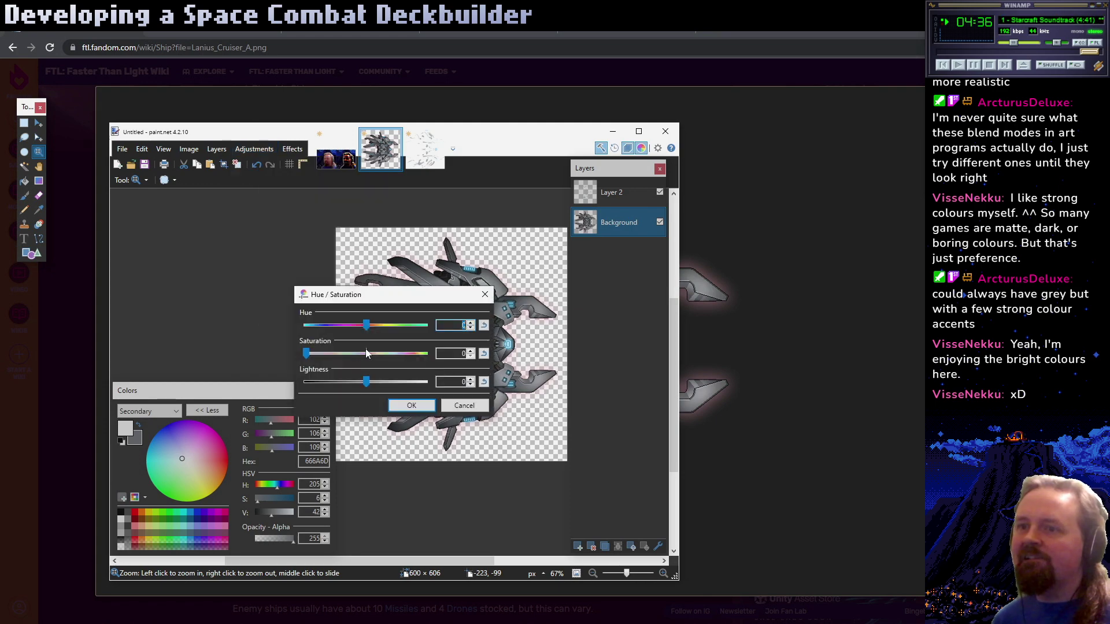
pyautogui.click(411, 405)
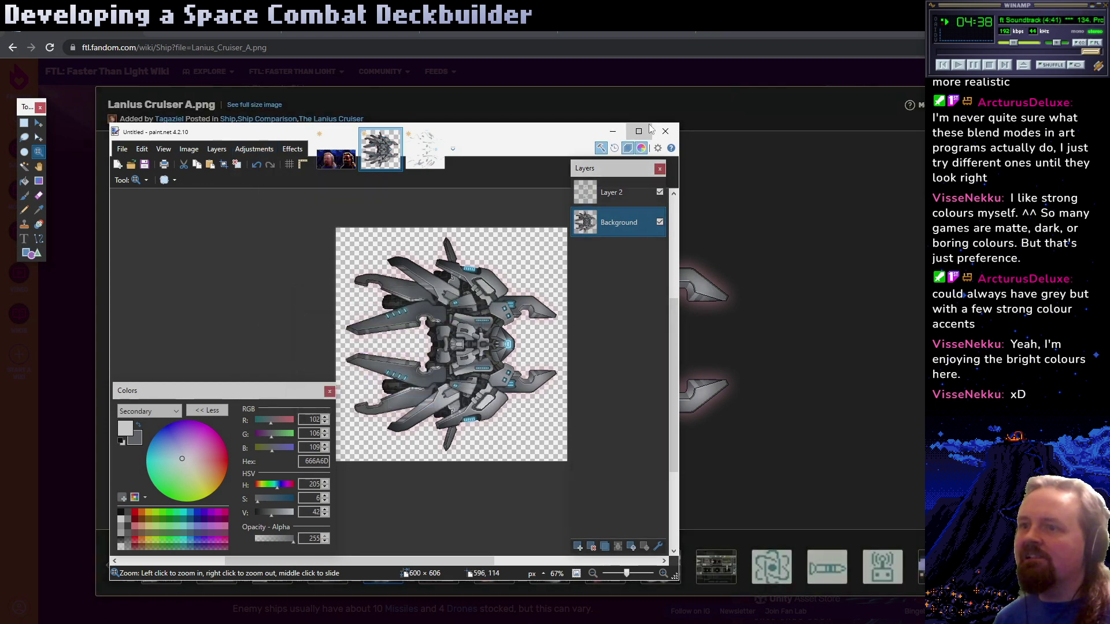
# Enlarge the image editor window and examine the desaturated Lanius Cruiser hull with its blue lights up close
pyautogui.click(638, 130)
pyautogui.click(524, 327)
pyautogui.click(561, 364)
pyautogui.click(598, 398)
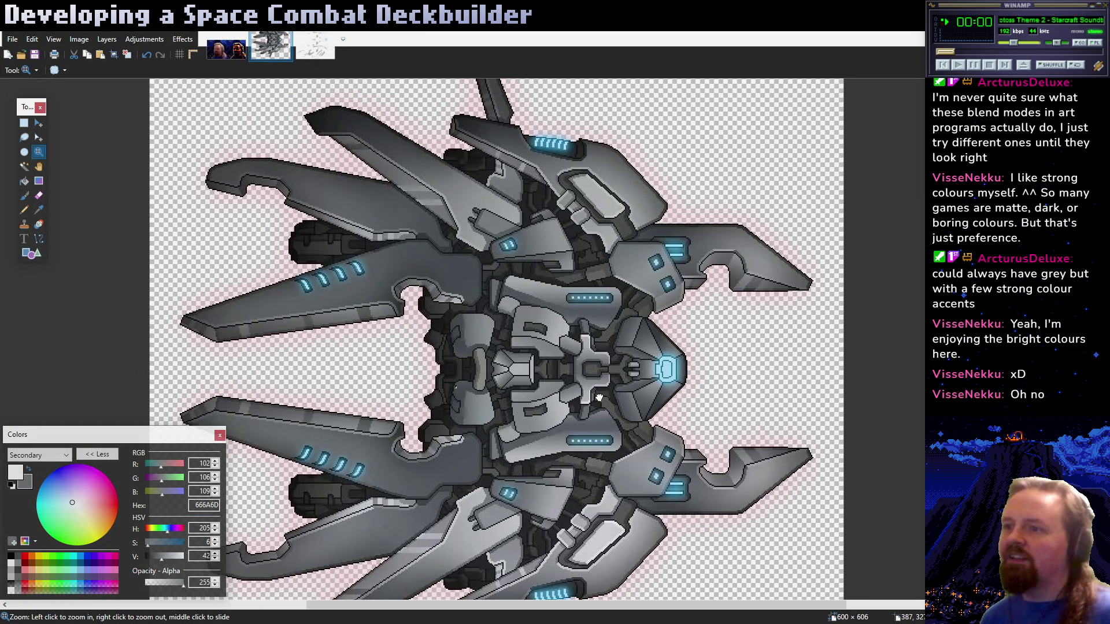
pyautogui.moveTo(599, 397); pyautogui.dragTo(644, 372)
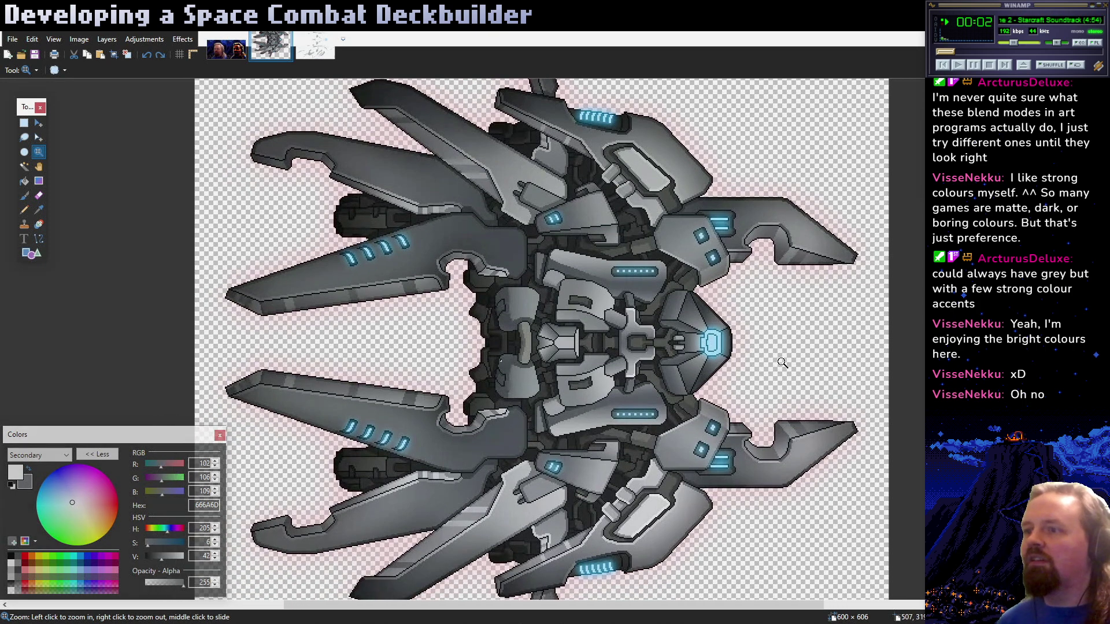
pyautogui.press('s')
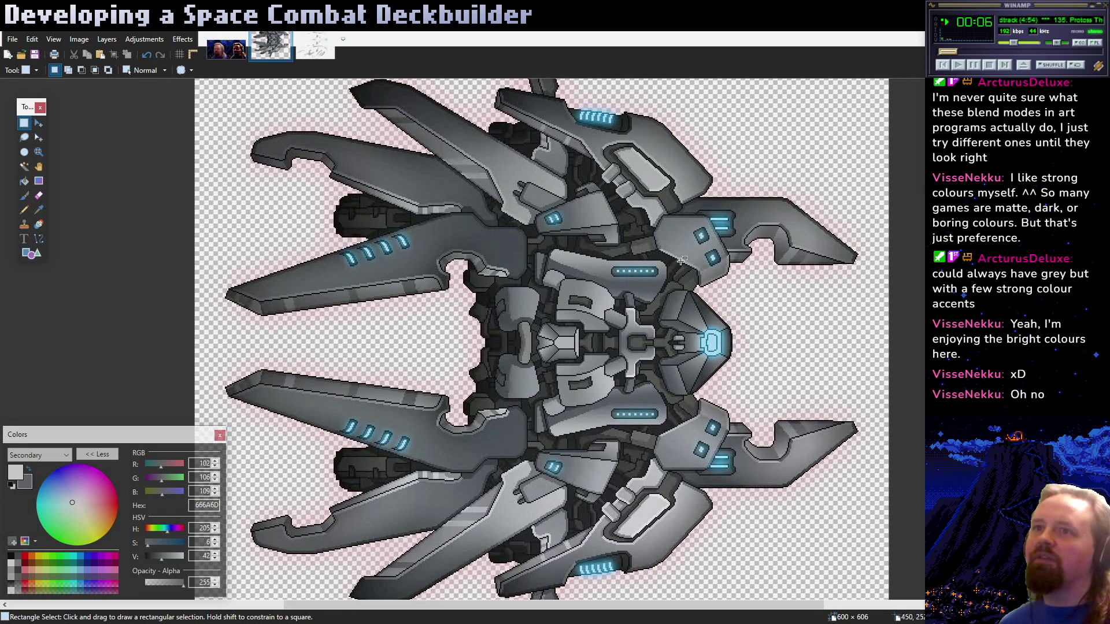
# Close the Lanius Cruiser image and the cut-pixels image, discarding the unsaved changes in both
pyautogui.click(286, 33)
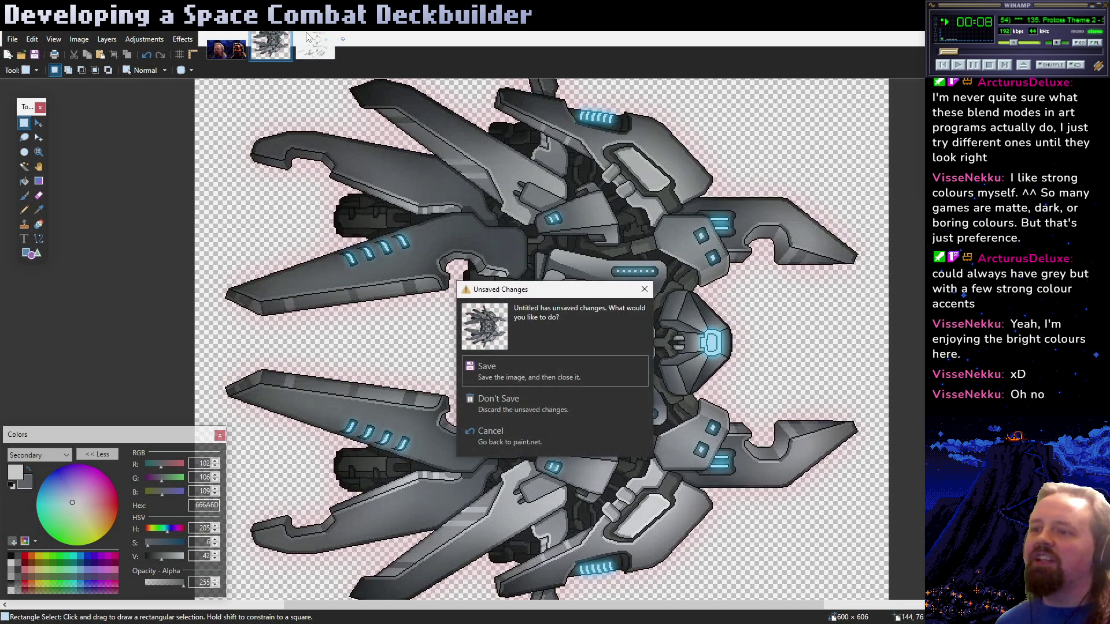
pyautogui.click(470, 412)
pyautogui.hotkey('ctrl', 'w')
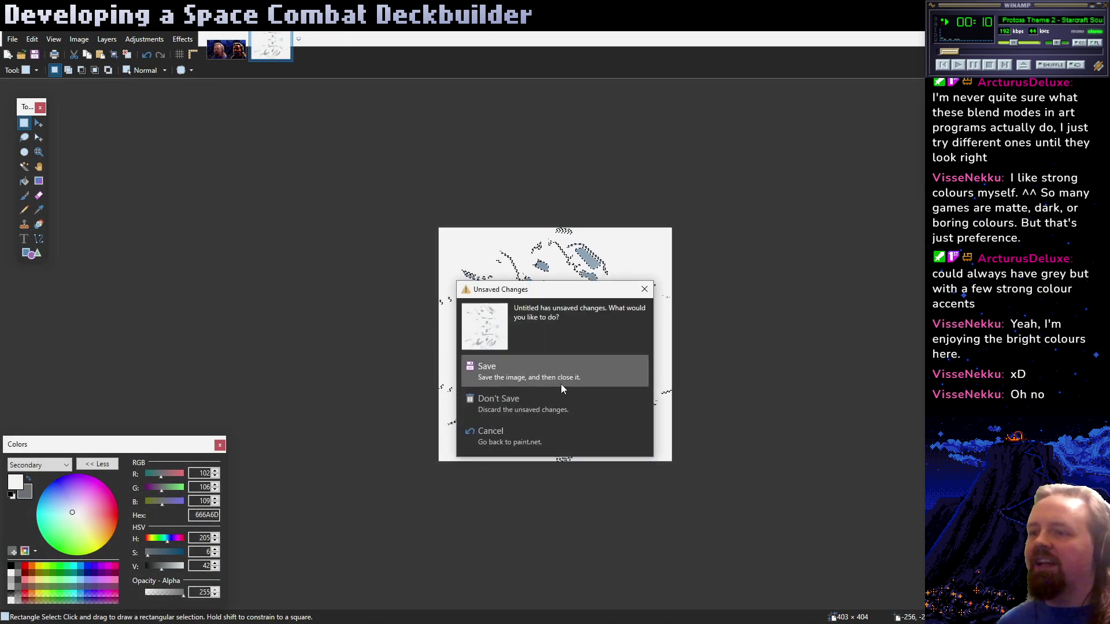
pyautogui.click(555, 411)
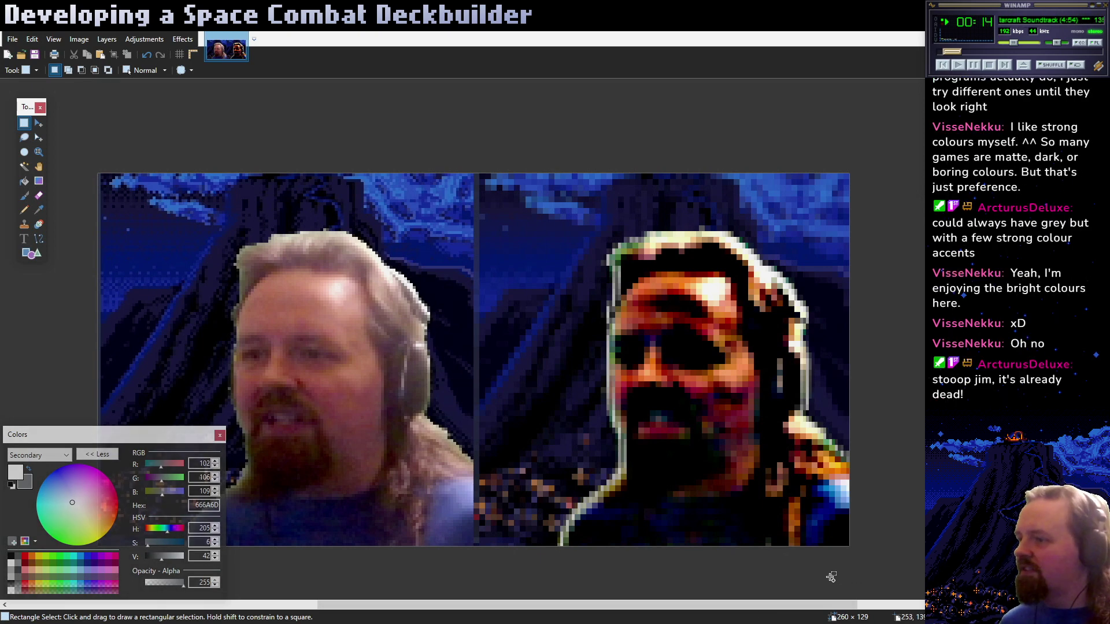
# Switch to the FTL wiki gallery in the browser and open the Mantis Cruiser A image in a new tab
pyautogui.hotkey('alt', 'Tab')
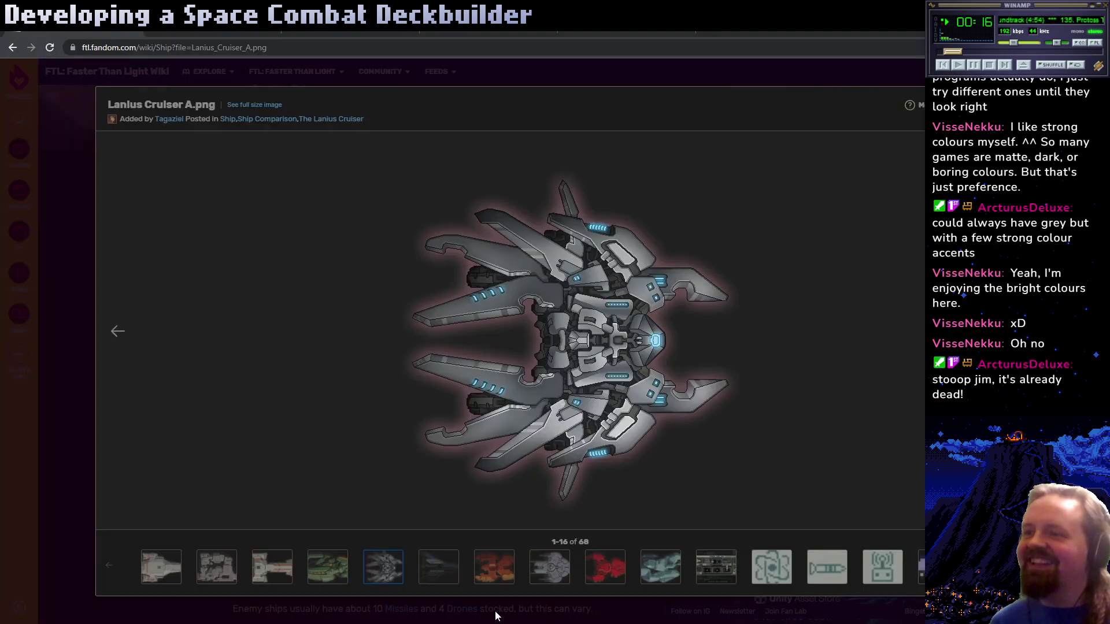
pyautogui.click(607, 571)
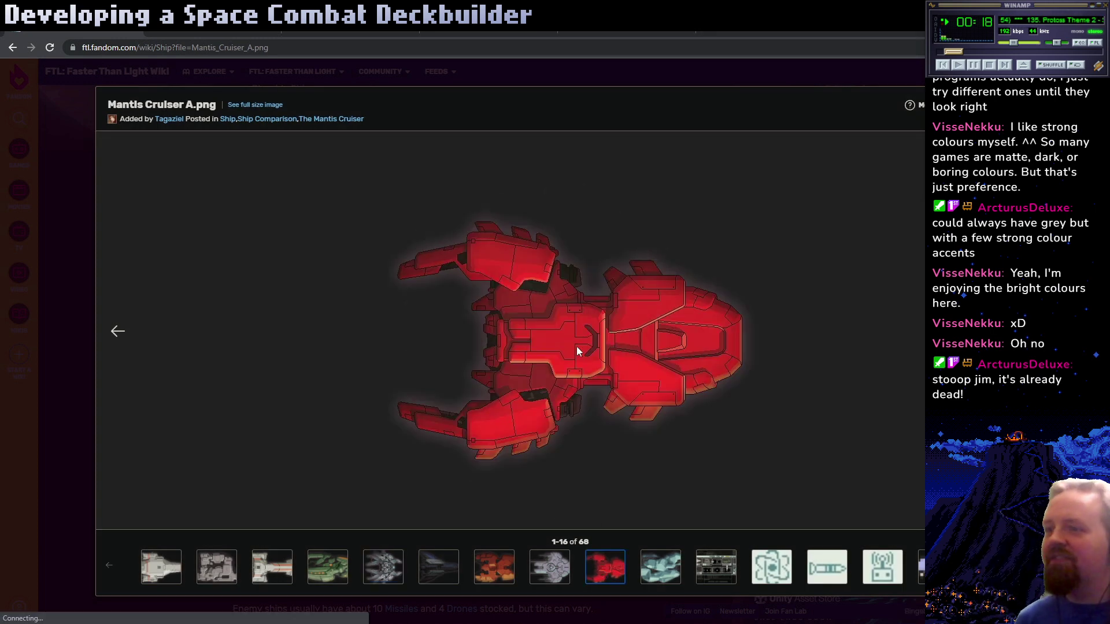
pyautogui.rightClick(569, 341)
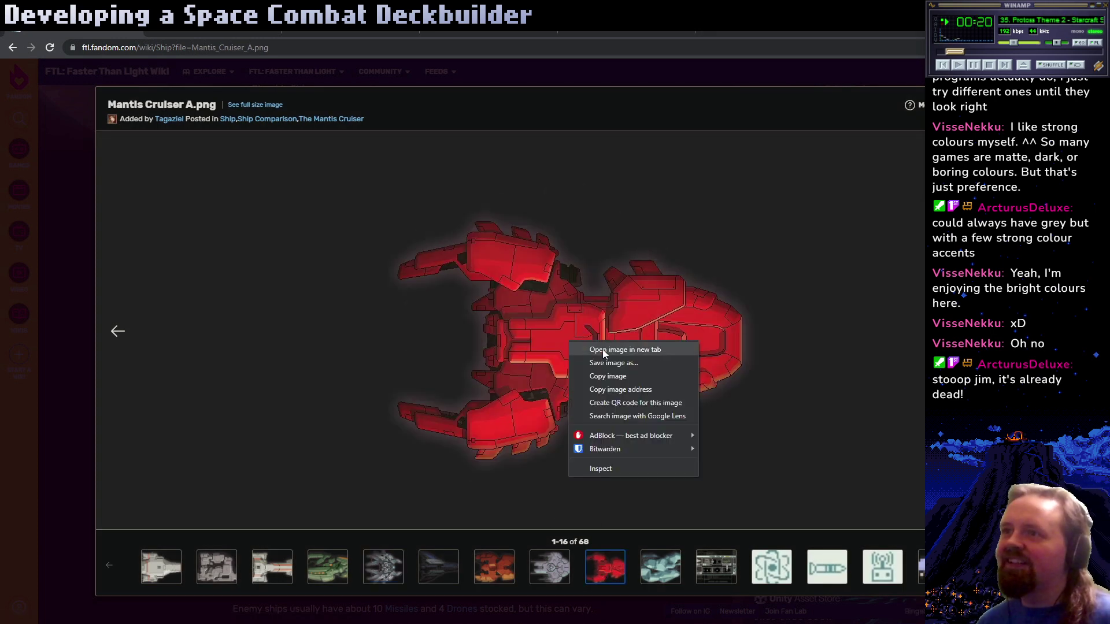
pyautogui.click(602, 349)
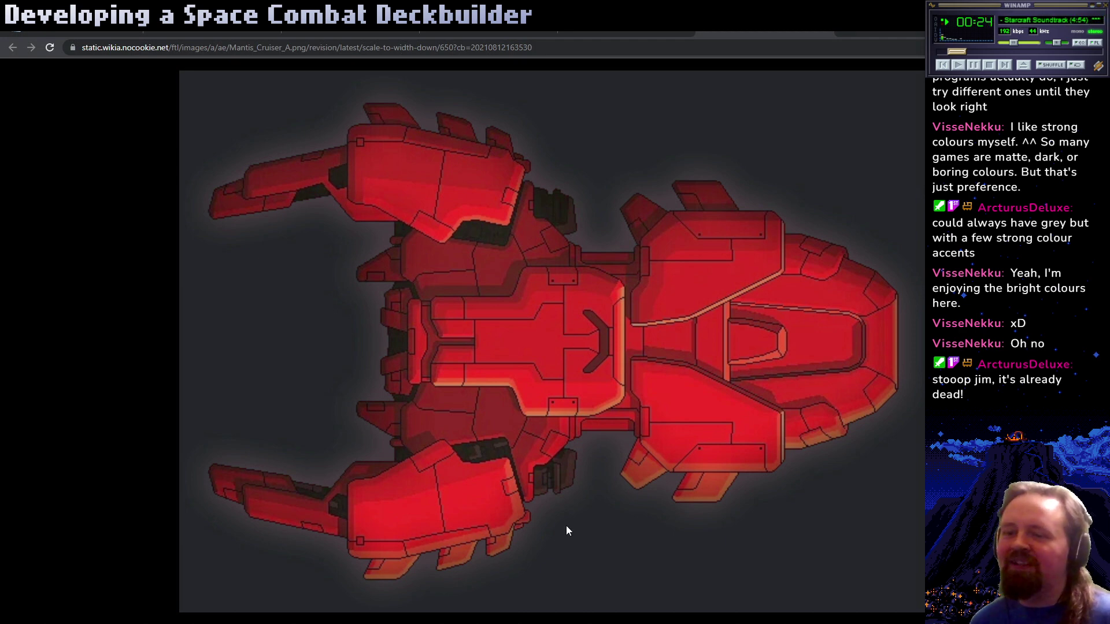
pyautogui.click(453, 622)
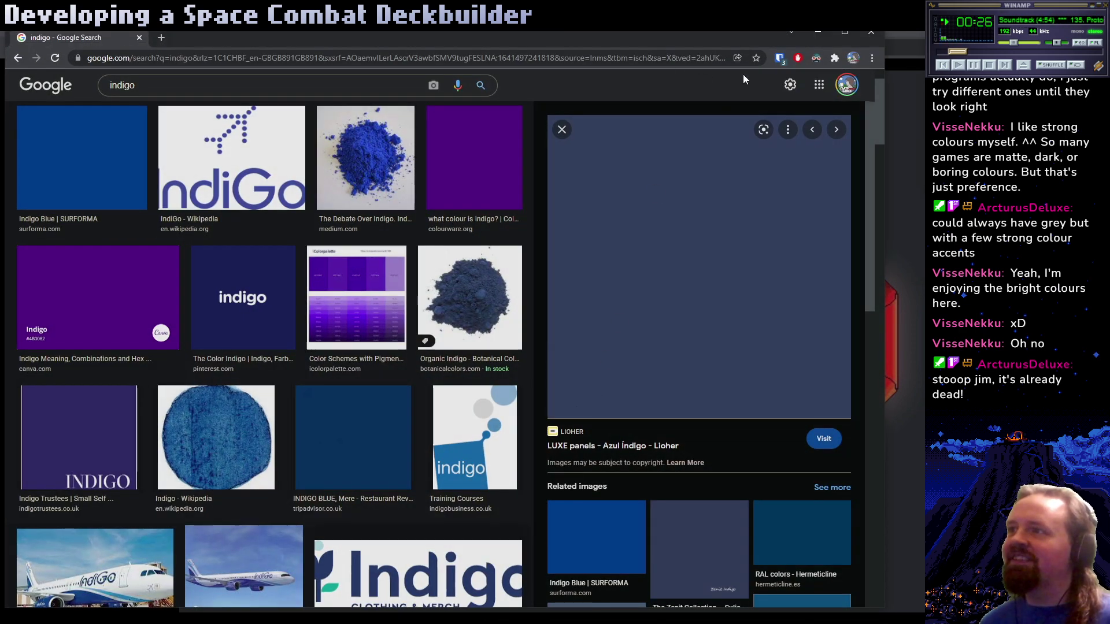
pyautogui.click(861, 37)
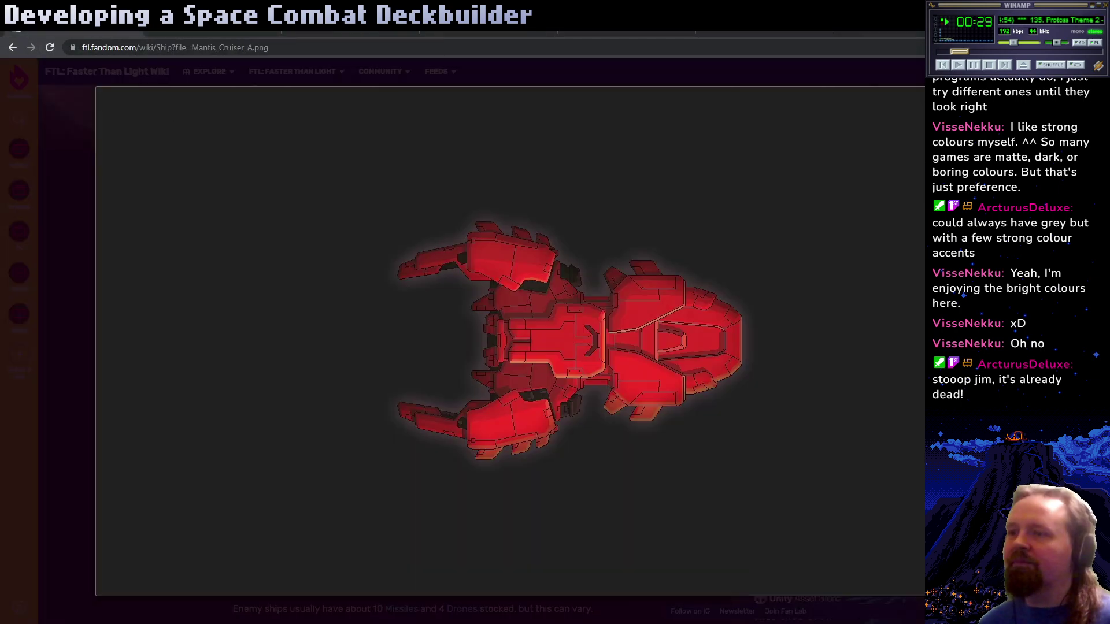
# Select Stealth Cruiser A in the wiki gallery and open its image in a new tab
pyautogui.moveTo(611, 407)
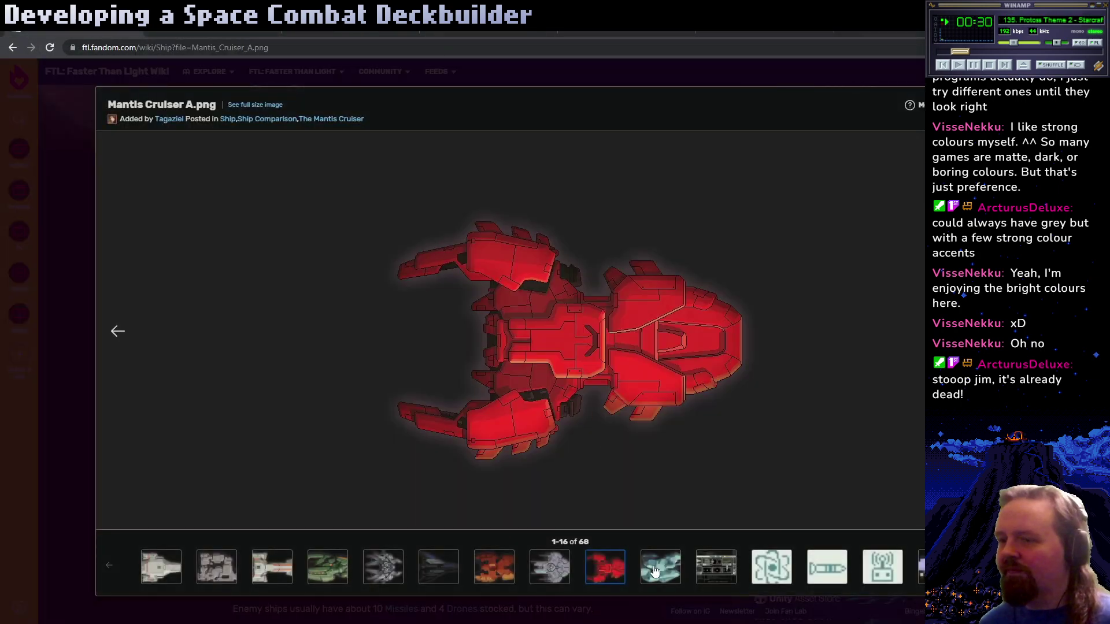
pyautogui.click(443, 575)
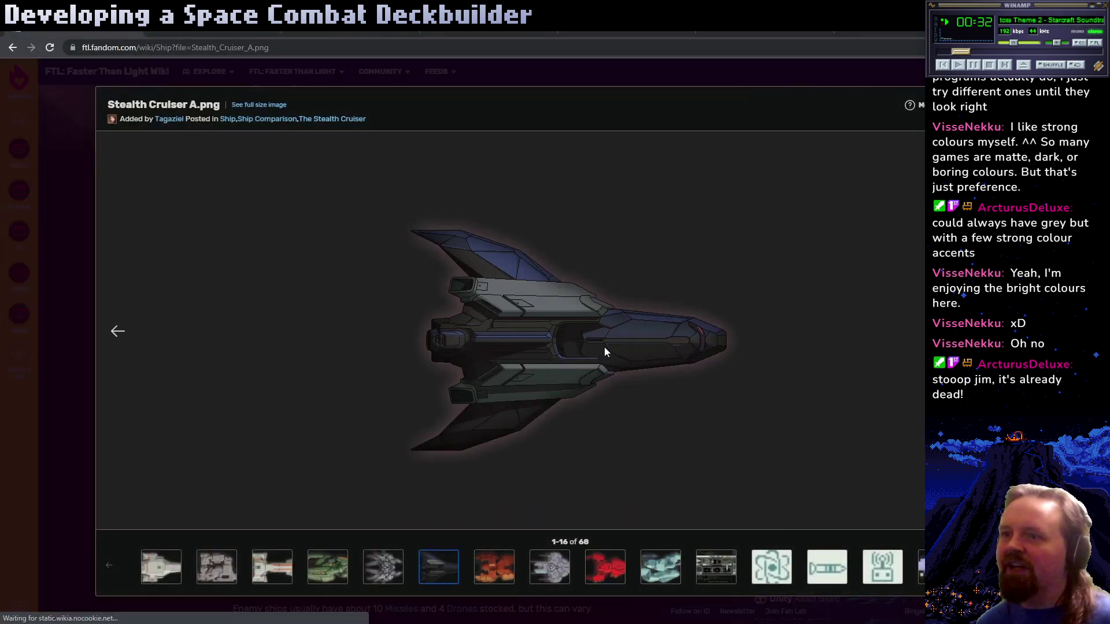
pyautogui.rightClick(547, 336)
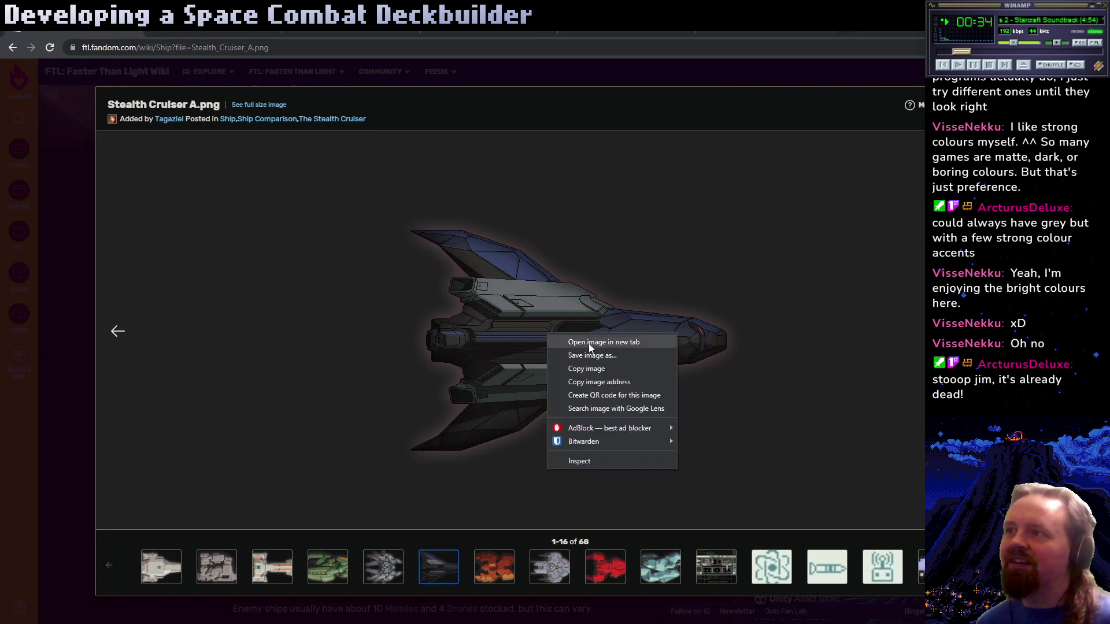
pyautogui.click(577, 345)
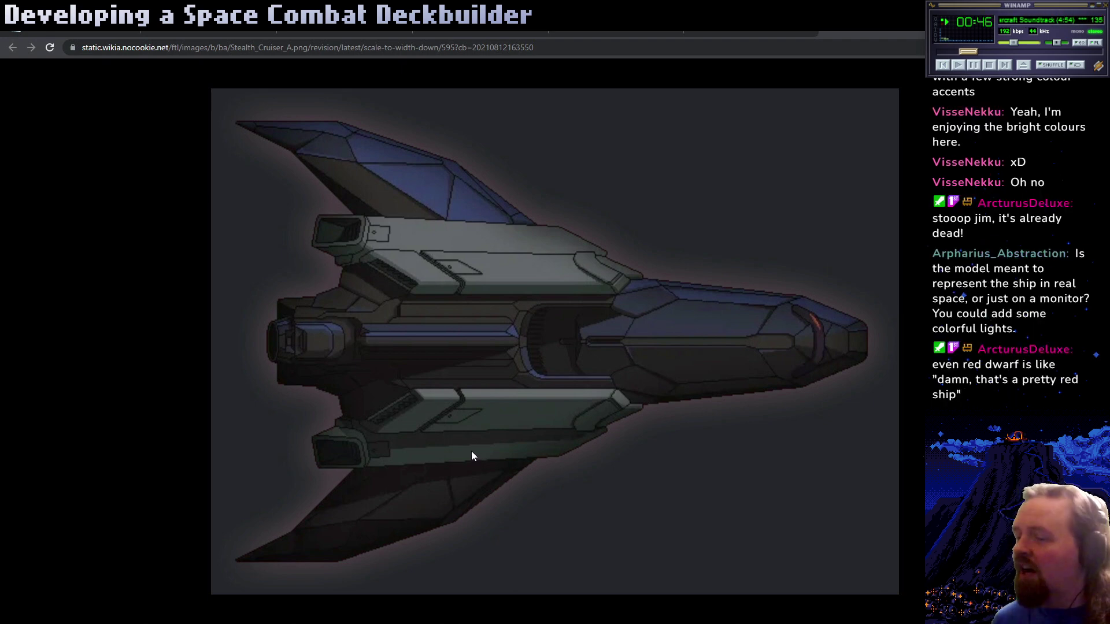
# Switch to Aseprite and set the player ship's saturation adjustment to 3 in Hue/Saturation
pyautogui.hotkey('alt', 'Tab')
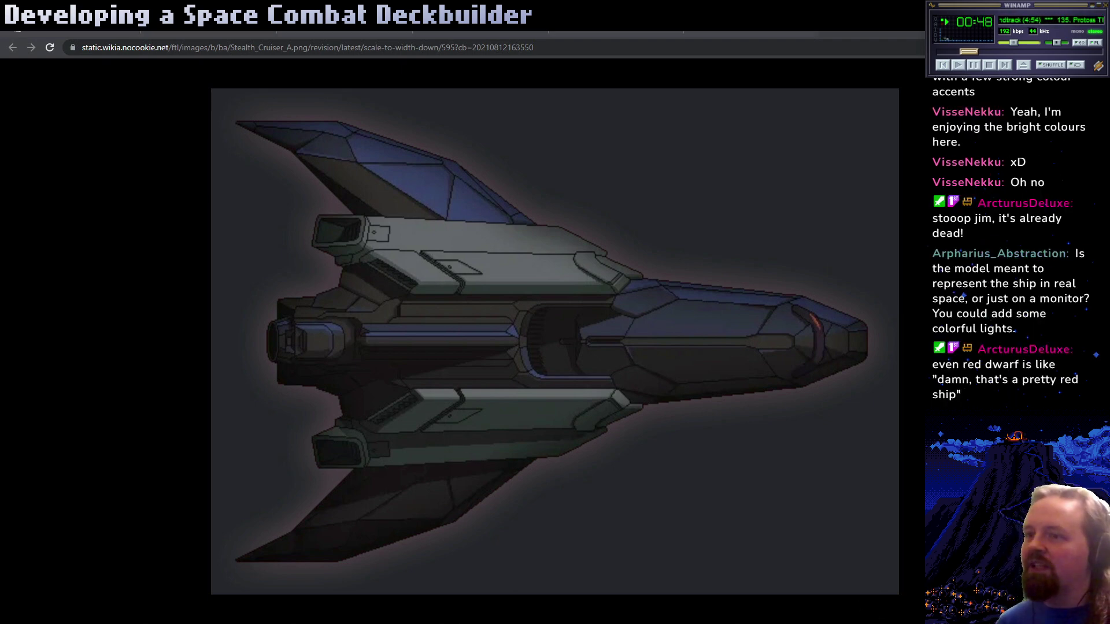
pyautogui.hotkey('alt', 'Tab')
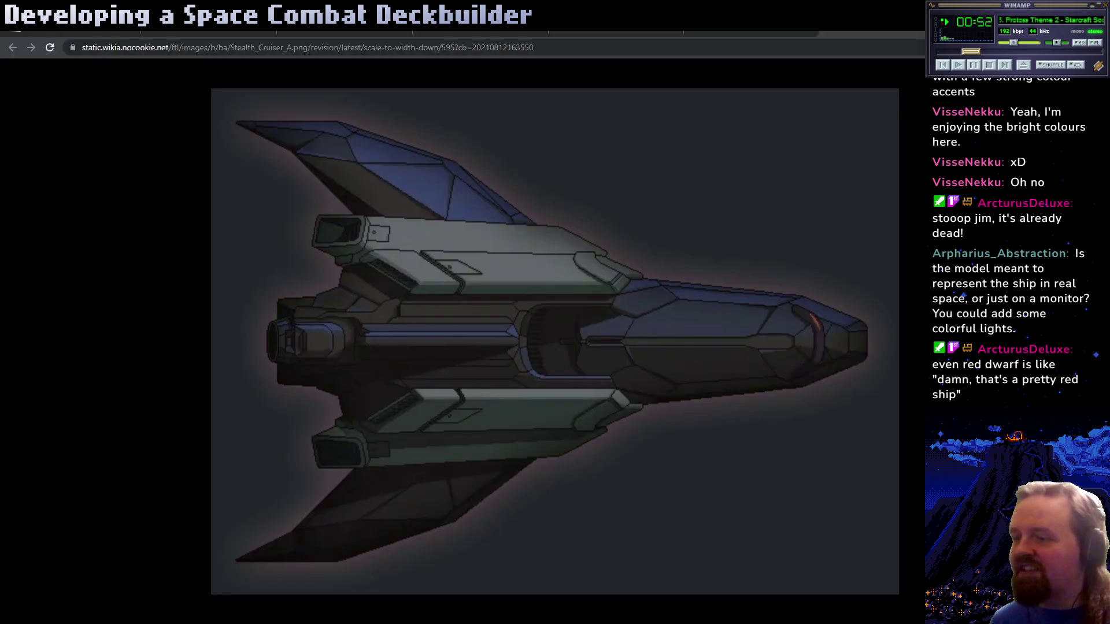
pyautogui.hotkey('alt', 'Tab')
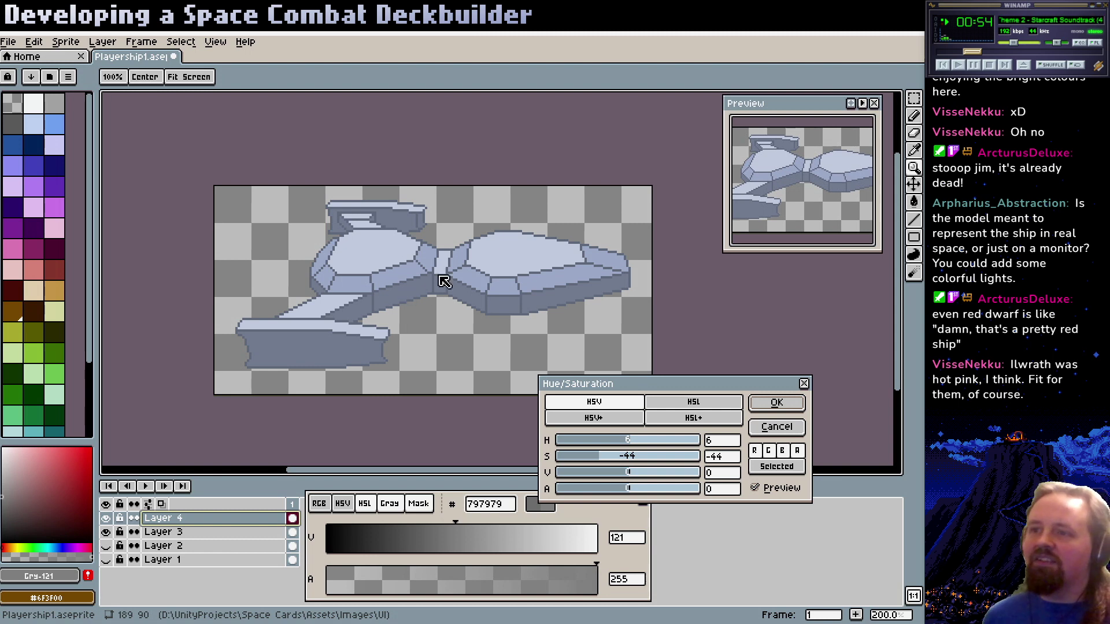
pyautogui.click(617, 457)
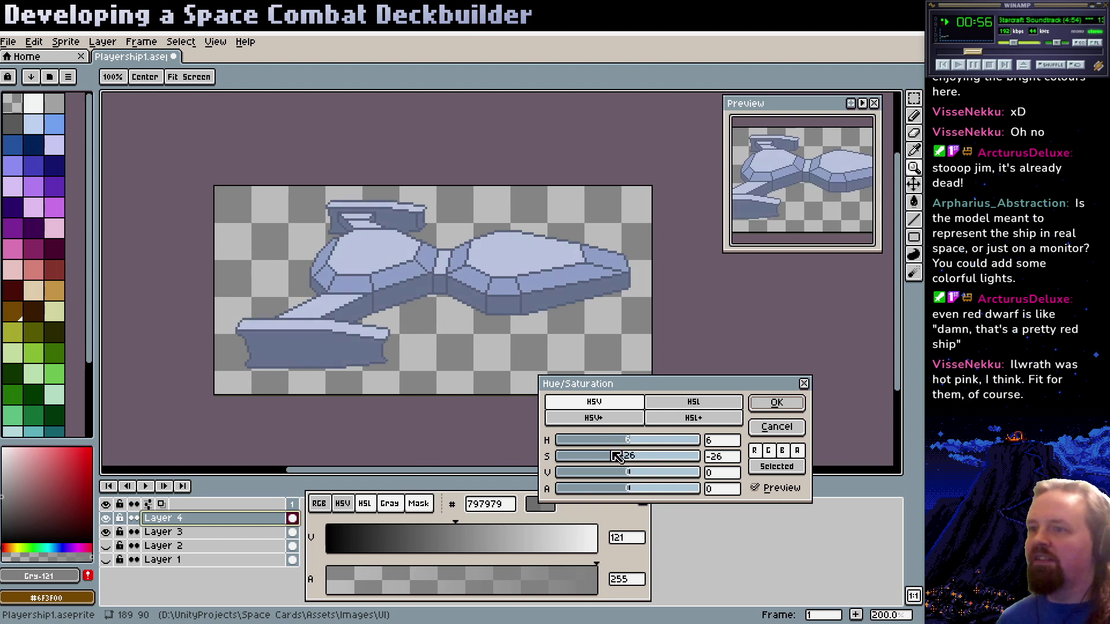
pyautogui.moveTo(618, 457); pyautogui.dragTo(624, 458)
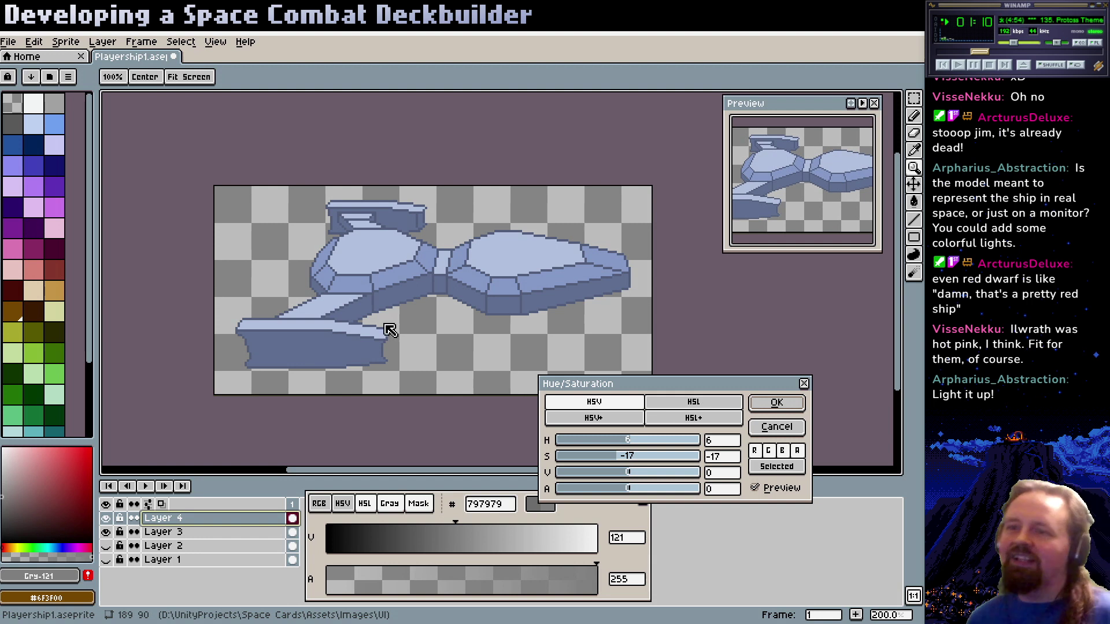
pyautogui.click(621, 456)
pyautogui.moveTo(623, 457); pyautogui.dragTo(629, 457)
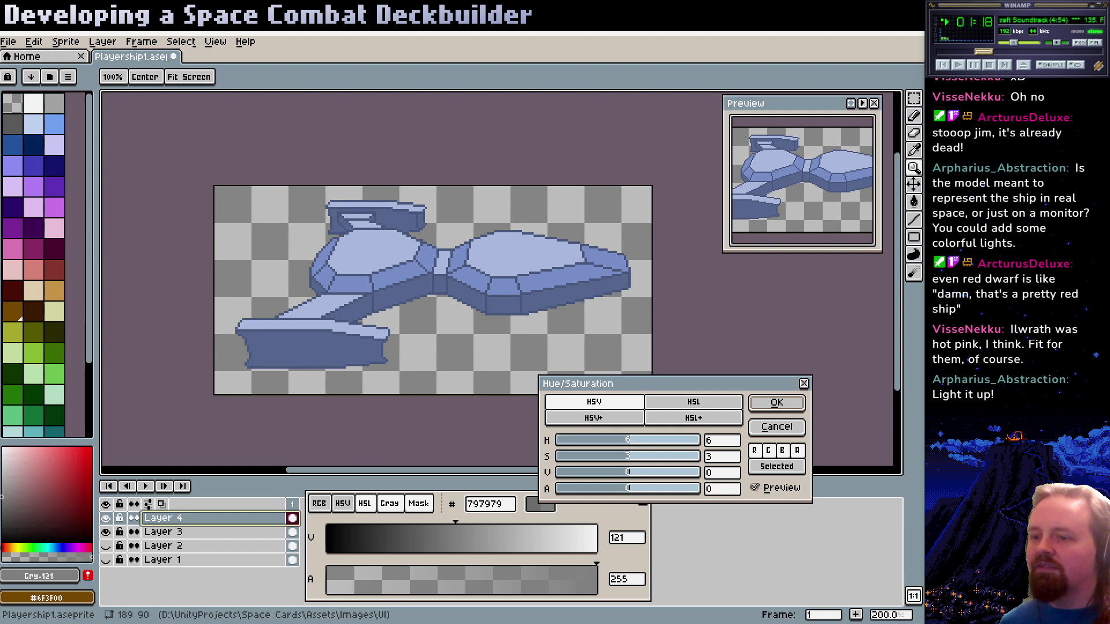
# Return to the browser and compare the hull colours of the opened Kestrel Cruiser and Engi Cruiser images
pyautogui.hotkey('alt', 'Tab')
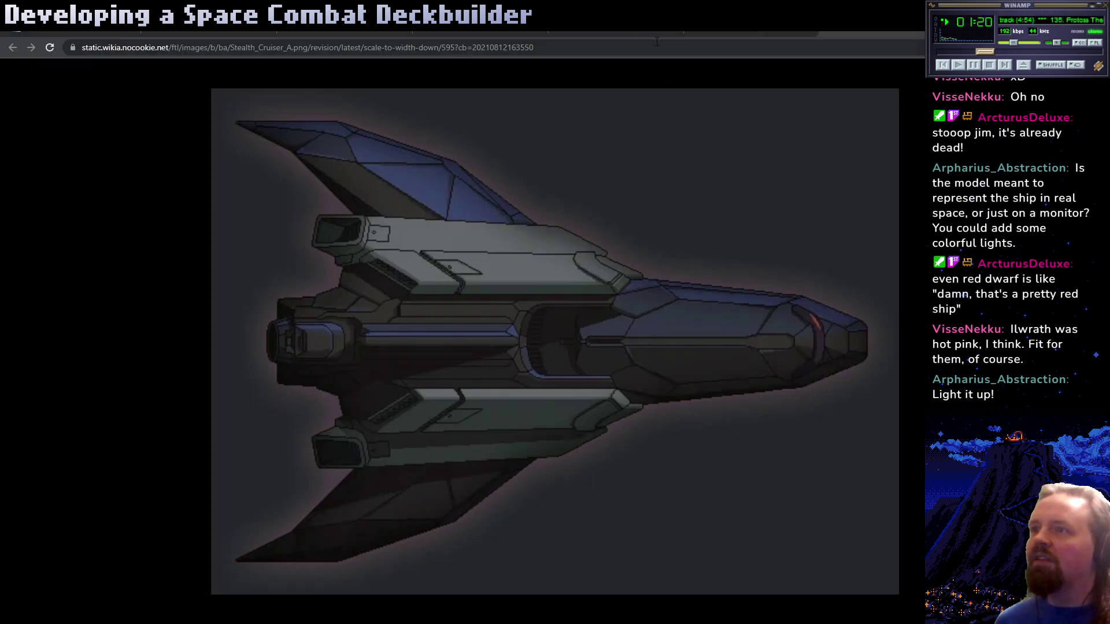
pyautogui.hotkey('ctrl', 'shift', 'Tab')
pyautogui.hotkey('ctrl', 'shift', 'Tab')
pyautogui.hotkey('ctrl', 'shift', 'Tab')
pyautogui.hotkey('ctrl', 'shift', 'Tab')
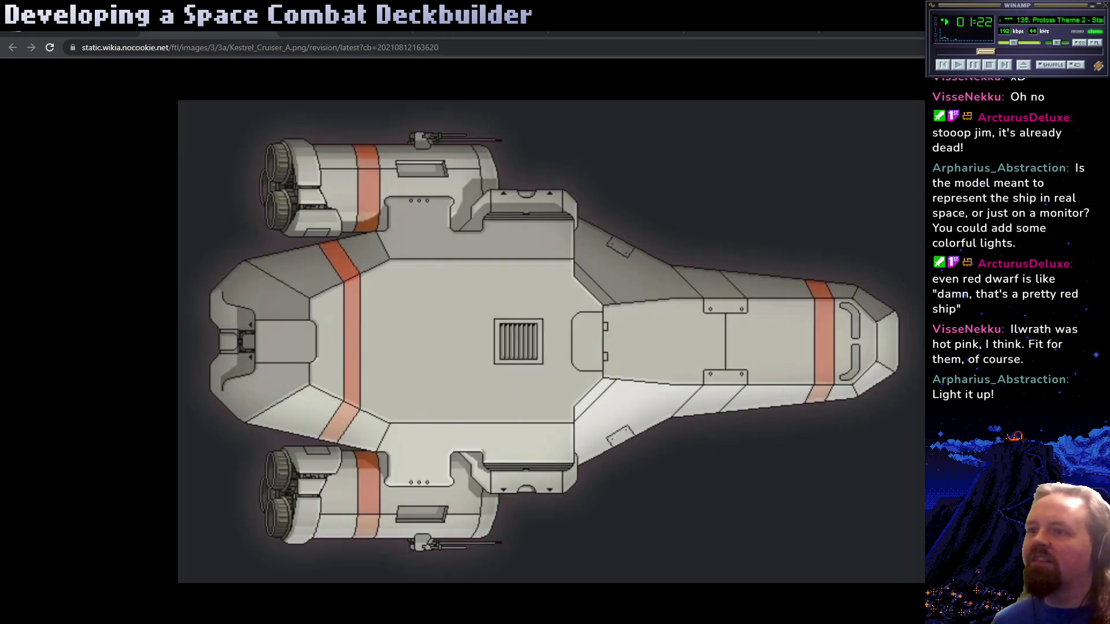
pyautogui.click(348, 34)
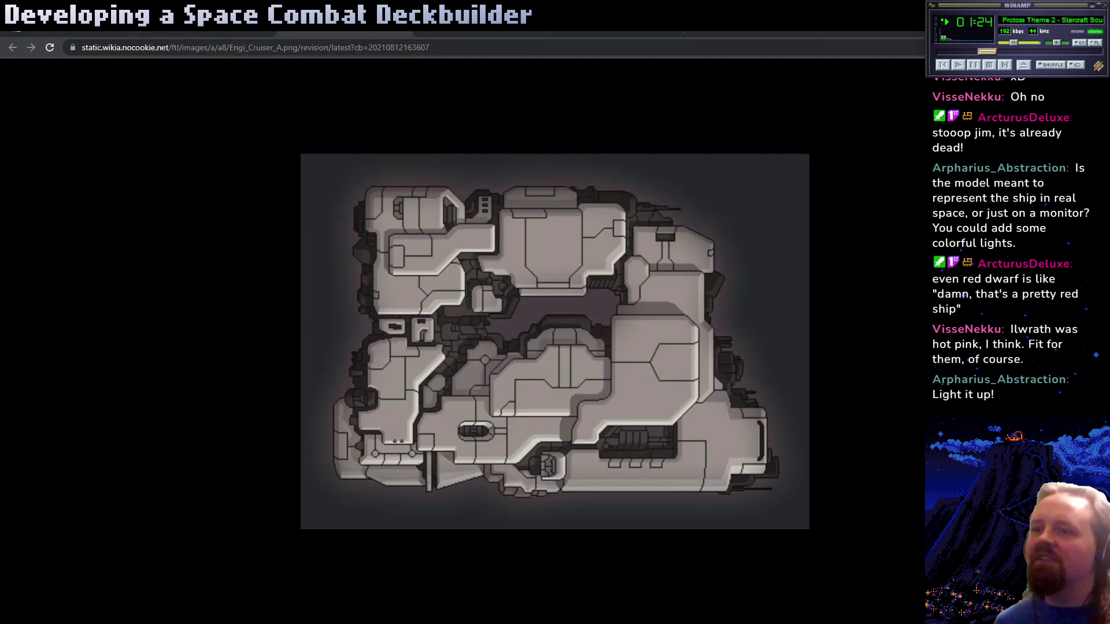
# Go from the wiki's Ship page to the Engi Cruiser page and open its Engi Cruiser C image in a new tab
pyautogui.hotkey('ctrl', 'shift', 'Tab')
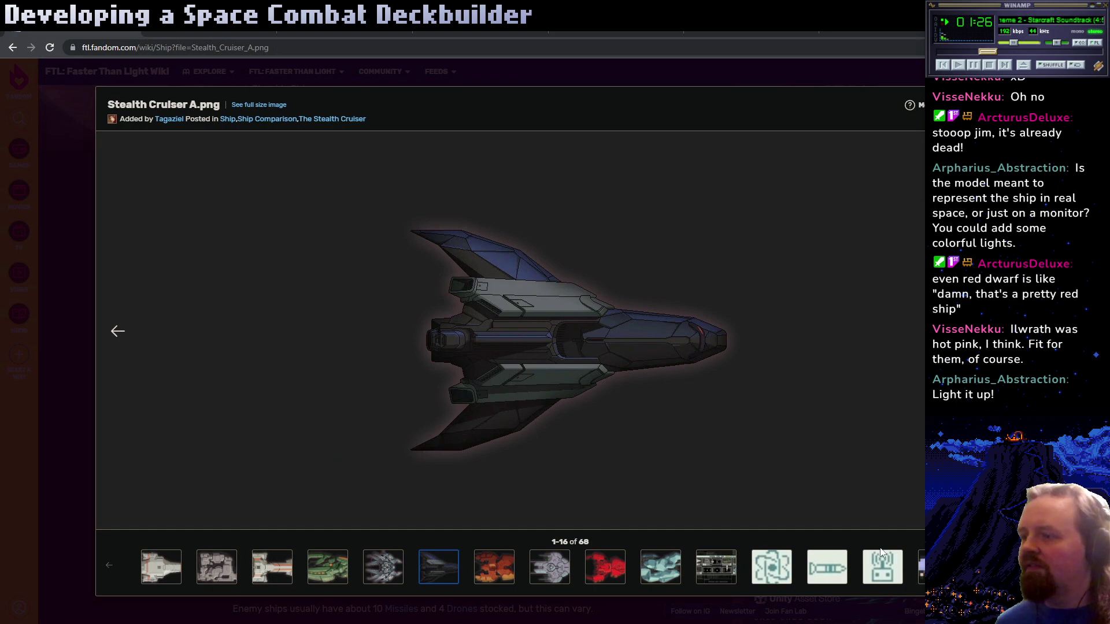
pyautogui.click(24, 404)
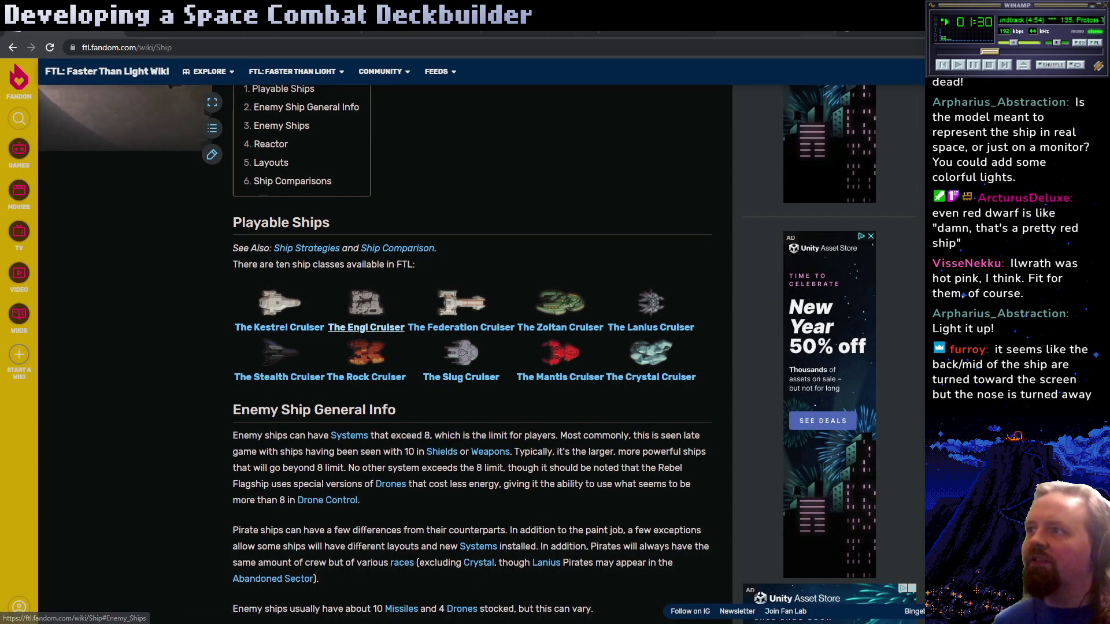
pyautogui.click(355, 313)
pyautogui.scroll(-10, 506, 364)
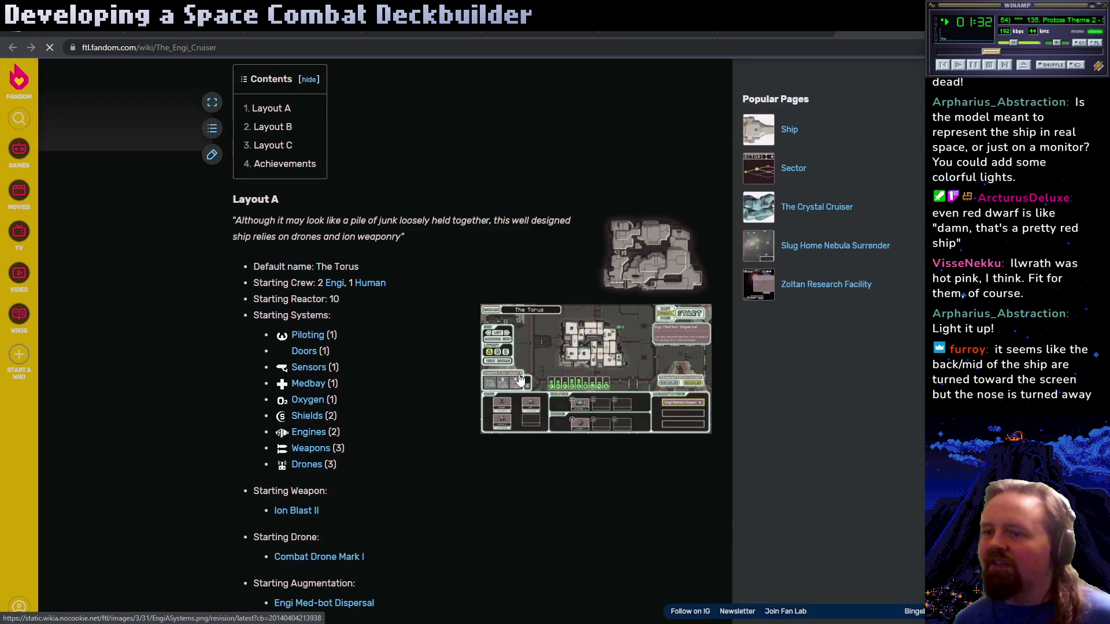
pyautogui.scroll(-13, 505, 356)
pyautogui.scroll(7, 501, 354)
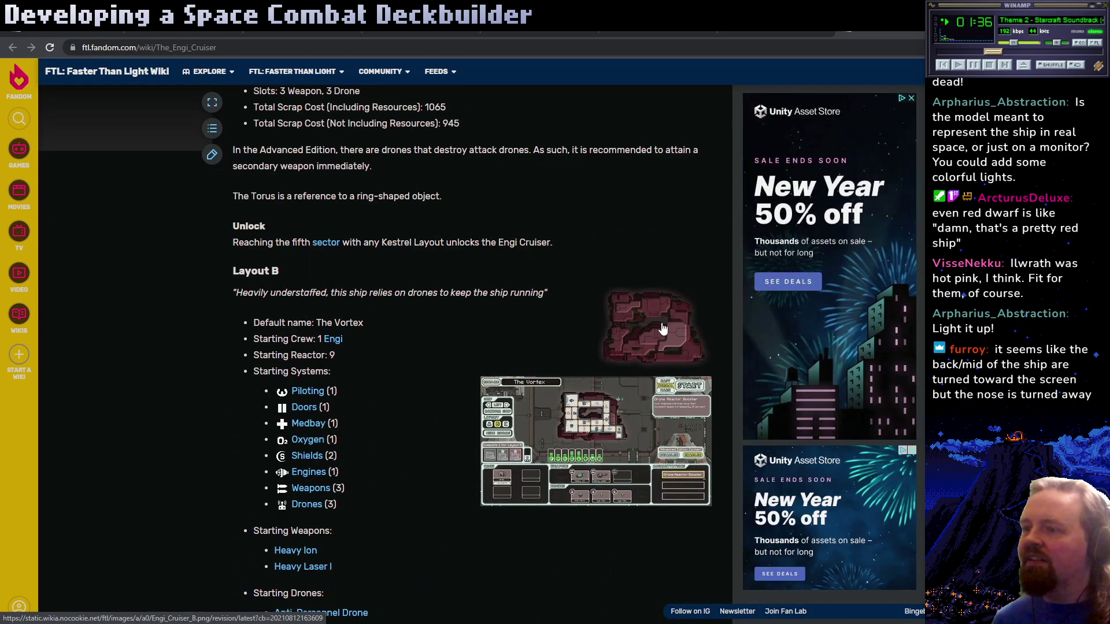
pyautogui.scroll(-8, 662, 328)
pyautogui.click(663, 328)
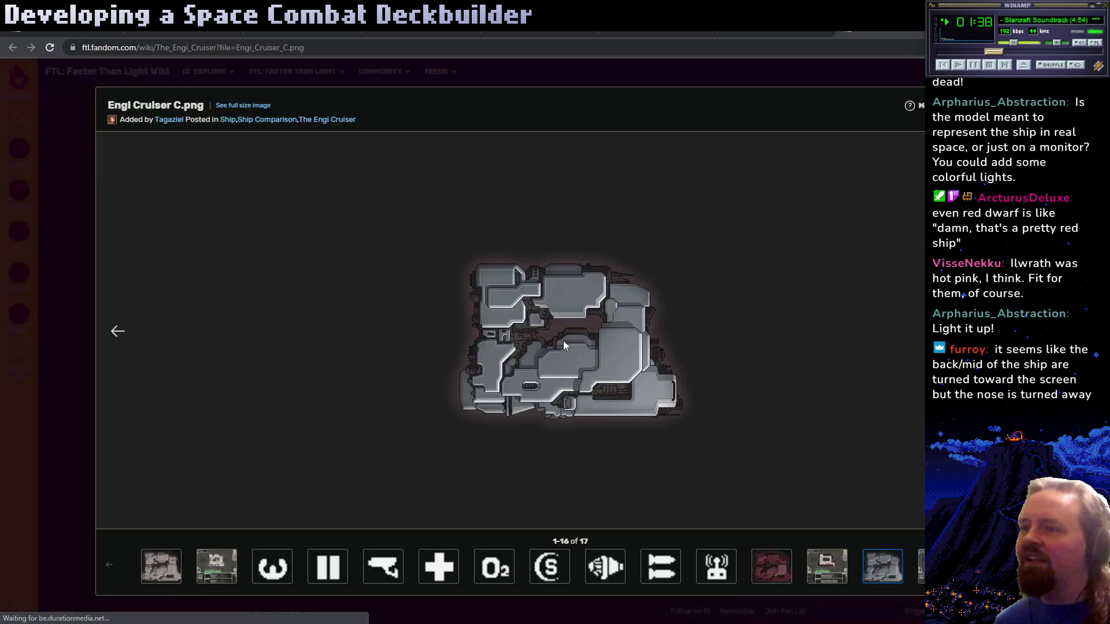
pyautogui.rightClick(562, 341)
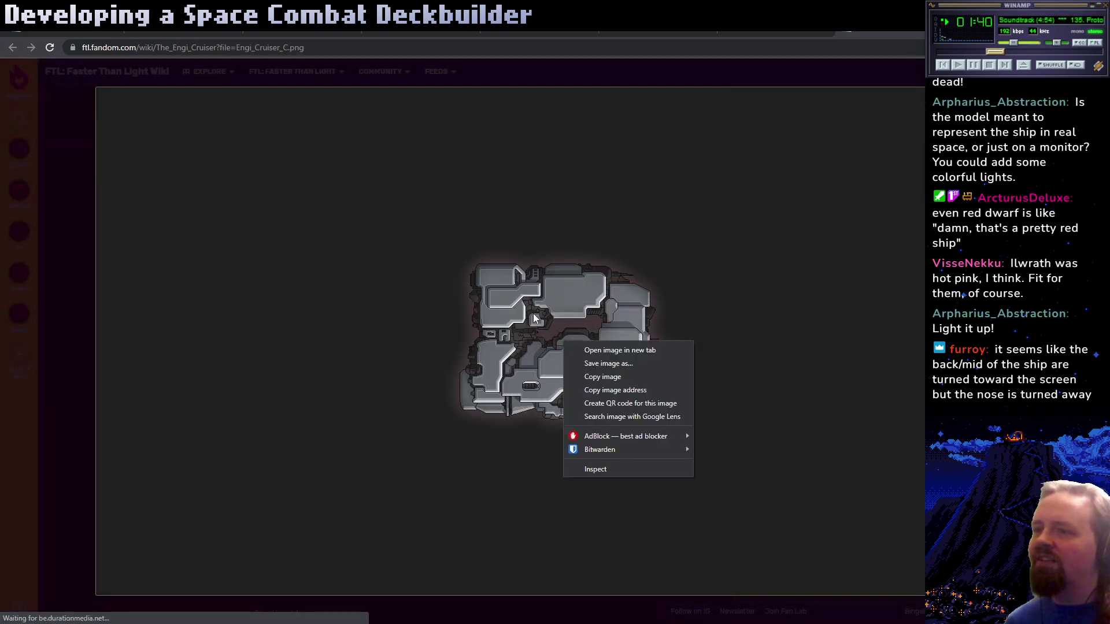
pyautogui.click(601, 351)
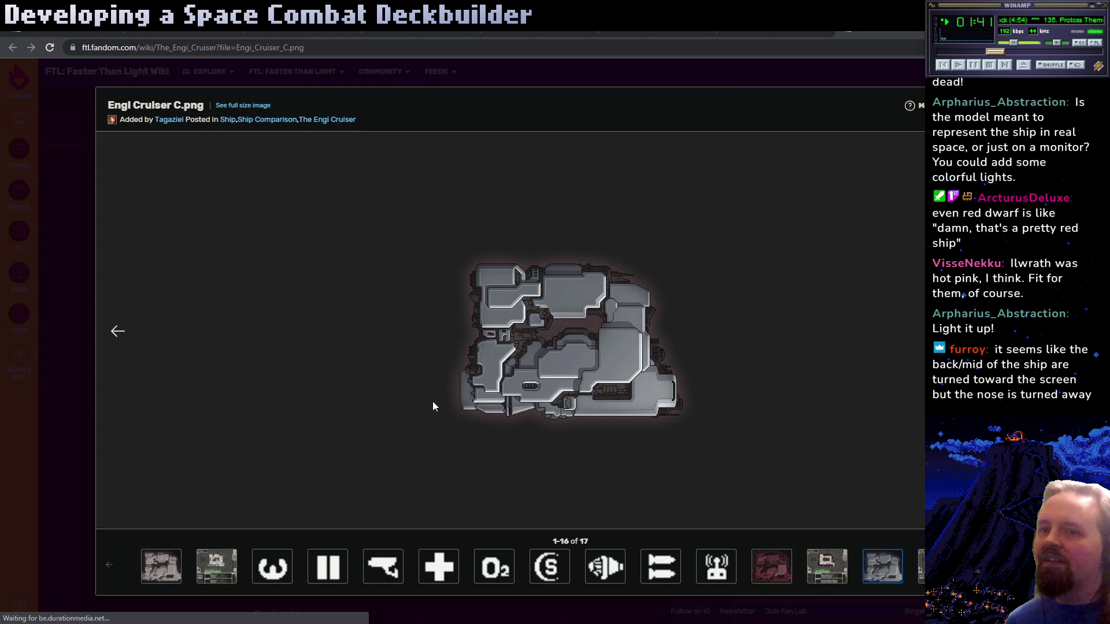
# Close the image viewer and skim the Engi Cruiser page
pyautogui.click(75, 401)
pyautogui.scroll(-15, 504, 408)
pyautogui.scroll(20, 504, 408)
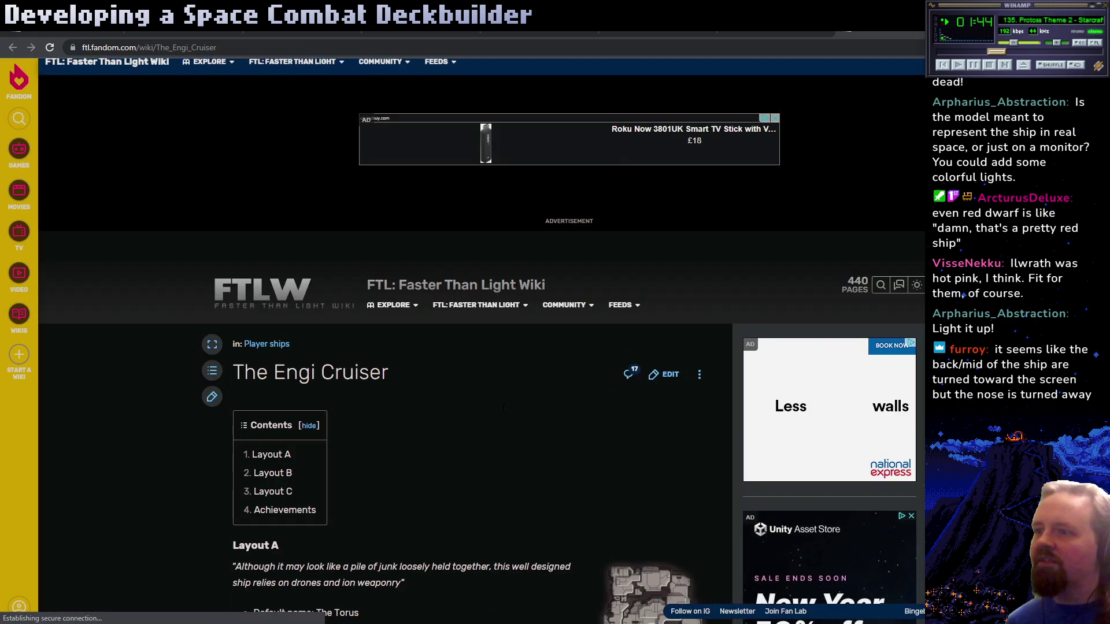
# Review the opened ship reference images from the Stealth Cruiser back to the Slug Cruiser
pyautogui.hotkey('ctrl', 'Tab')
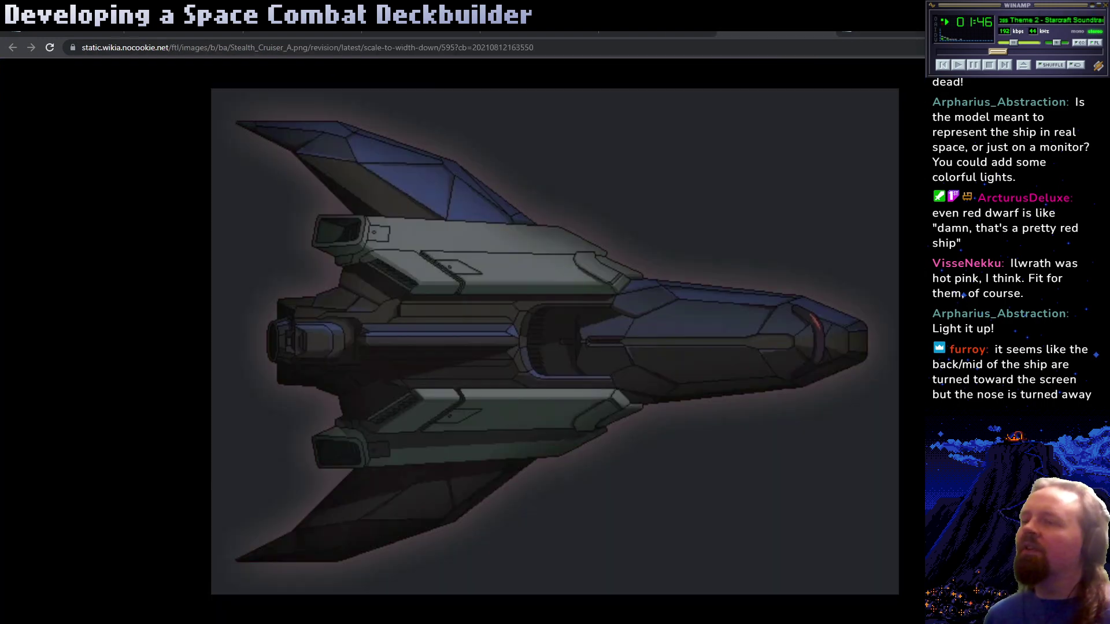
pyautogui.hotkey('ctrl', 'shift', 'Tab')
pyautogui.hotkey('ctrl', 'shift', 'Tab')
pyautogui.hotkey('ctrl', 'shift', 'Tab')
pyautogui.hotkey('ctrl', 'shift', 'Tab')
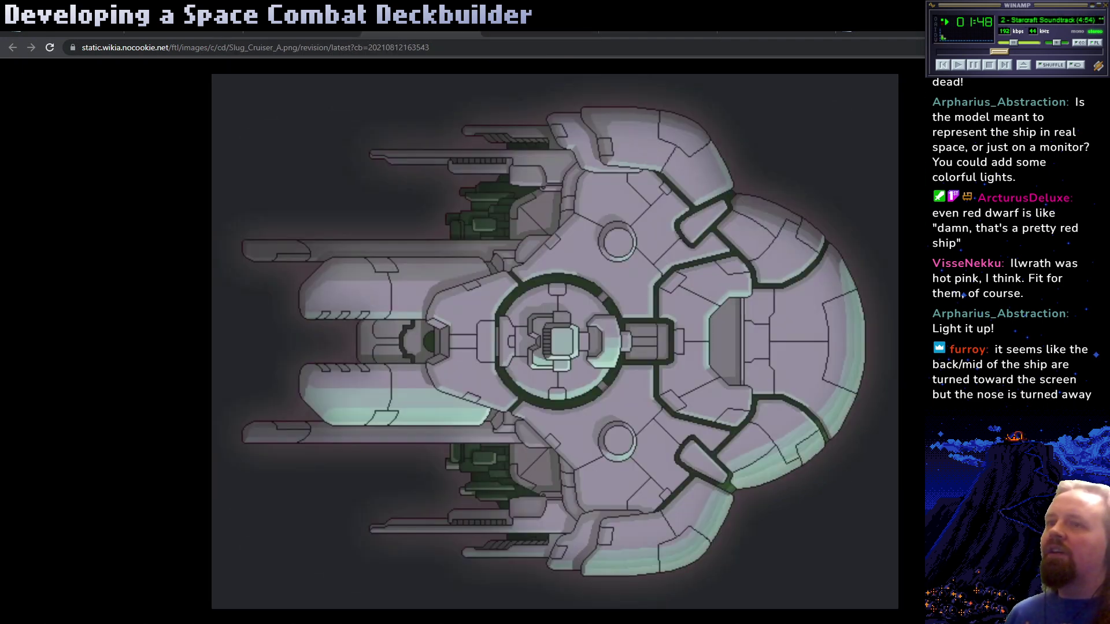
# Switch to Aseprite, test hue 156 with saturation -75 on the ship, and settle on hue 0 with saturation -22
pyautogui.hotkey('ctrl', 'shift', 'Tab')
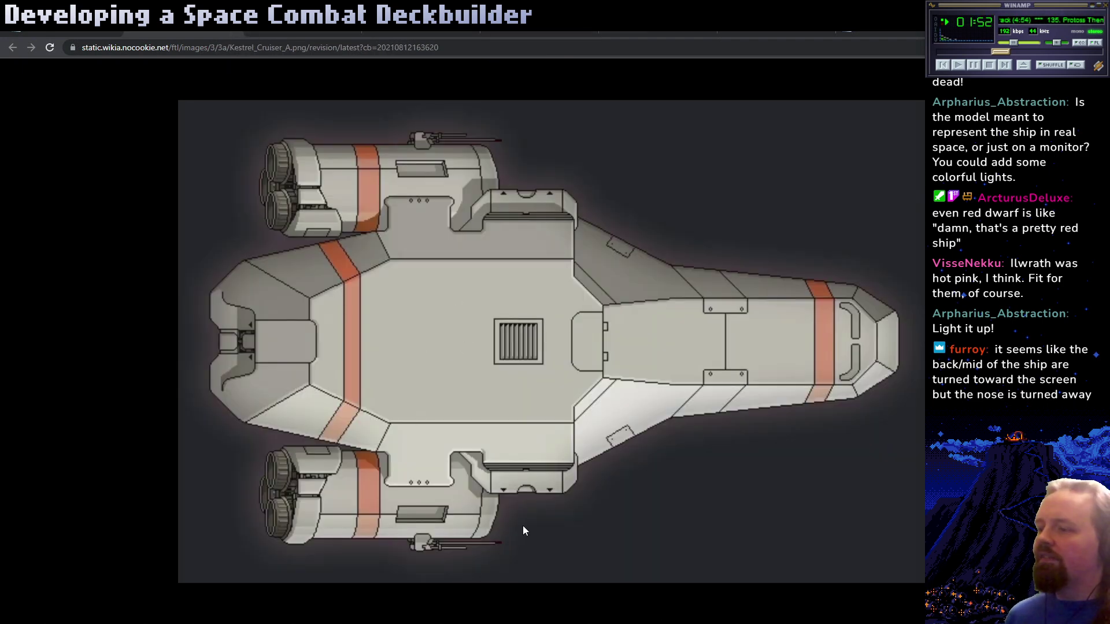
pyautogui.hotkey('alt', 'Tab')
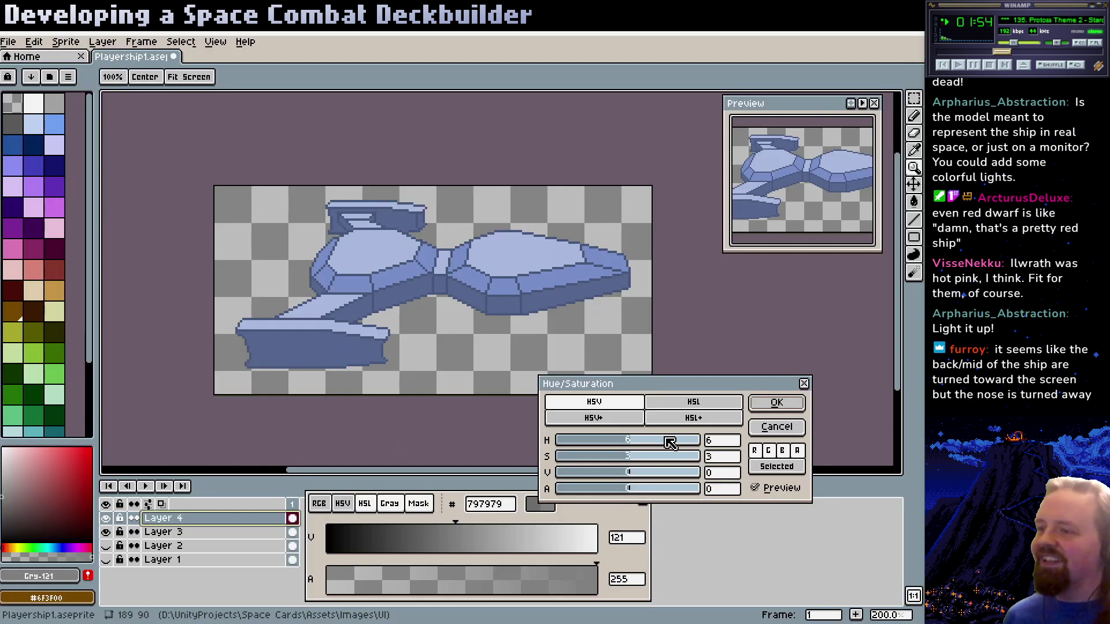
pyautogui.moveTo(631, 446); pyautogui.dragTo(690, 443)
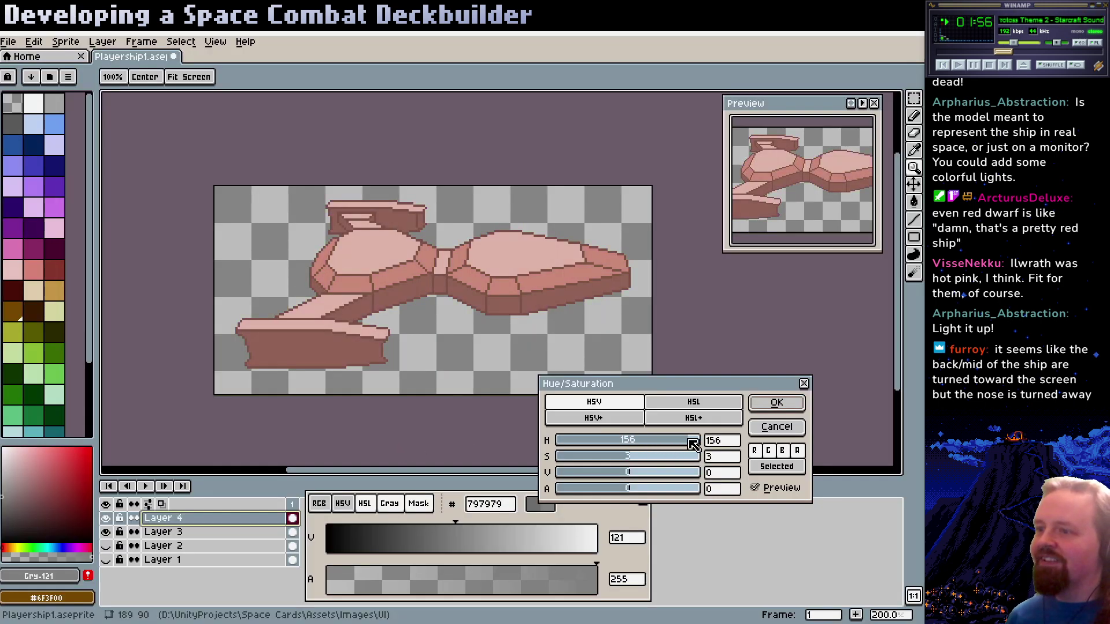
pyautogui.moveTo(607, 461); pyautogui.dragTo(585, 461)
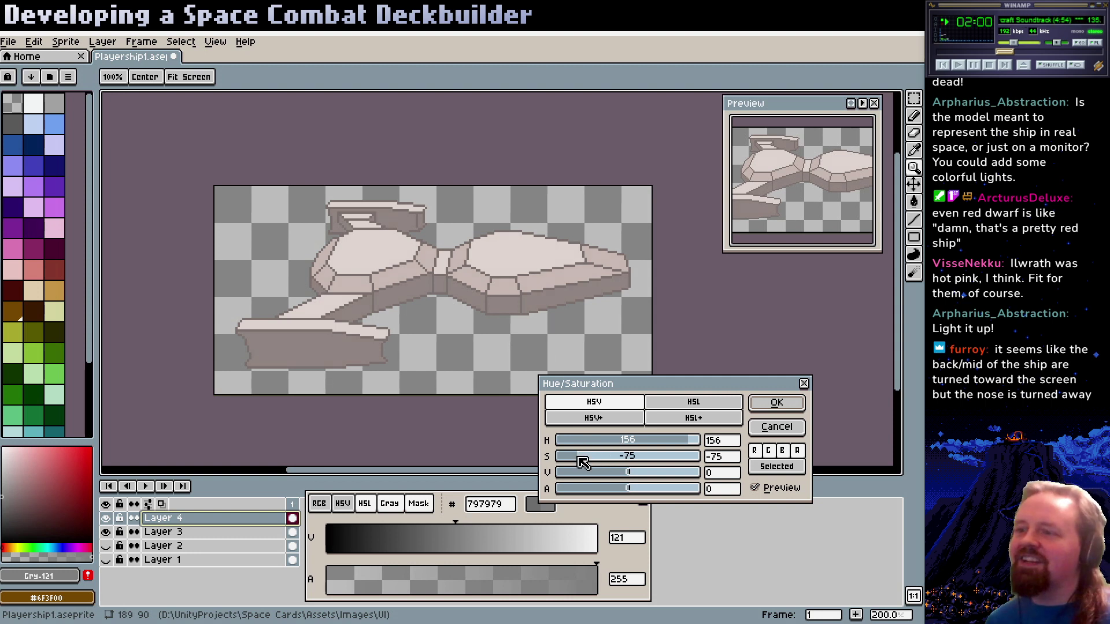
pyautogui.moveTo(694, 442); pyautogui.dragTo(634, 444)
pyautogui.click(601, 461)
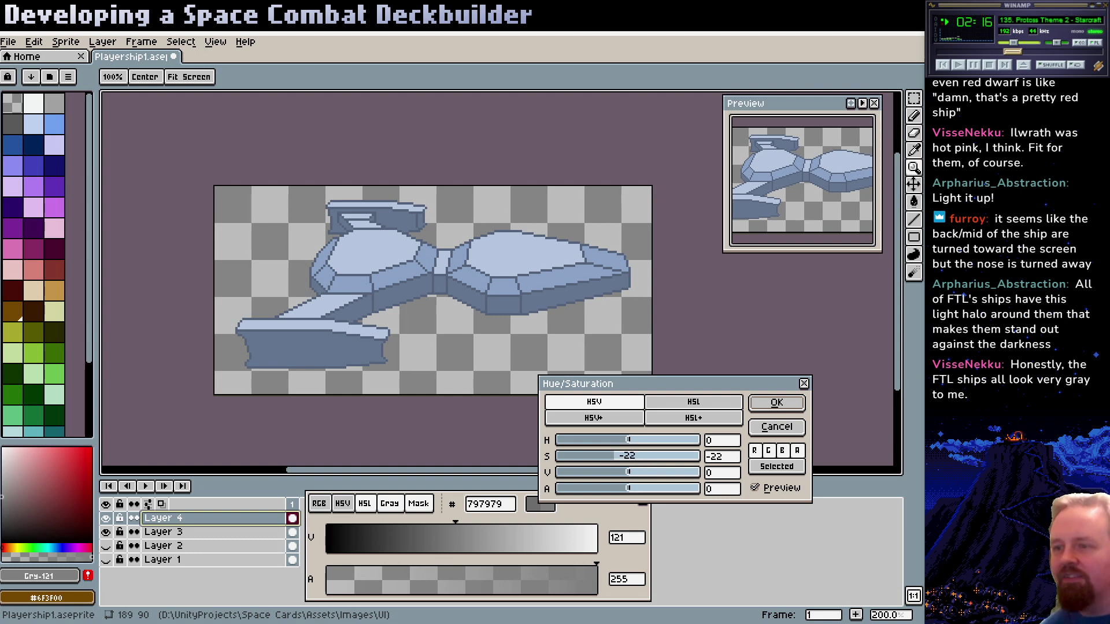
# Return to the browser and compare the hull colours of the Mantis, Slug, Engi and Crystal Cruiser images
pyautogui.hotkey('alt', 'Tab')
pyautogui.hotkey('ctrl', 'Tab')
pyautogui.hotkey('ctrl', 'Tab')
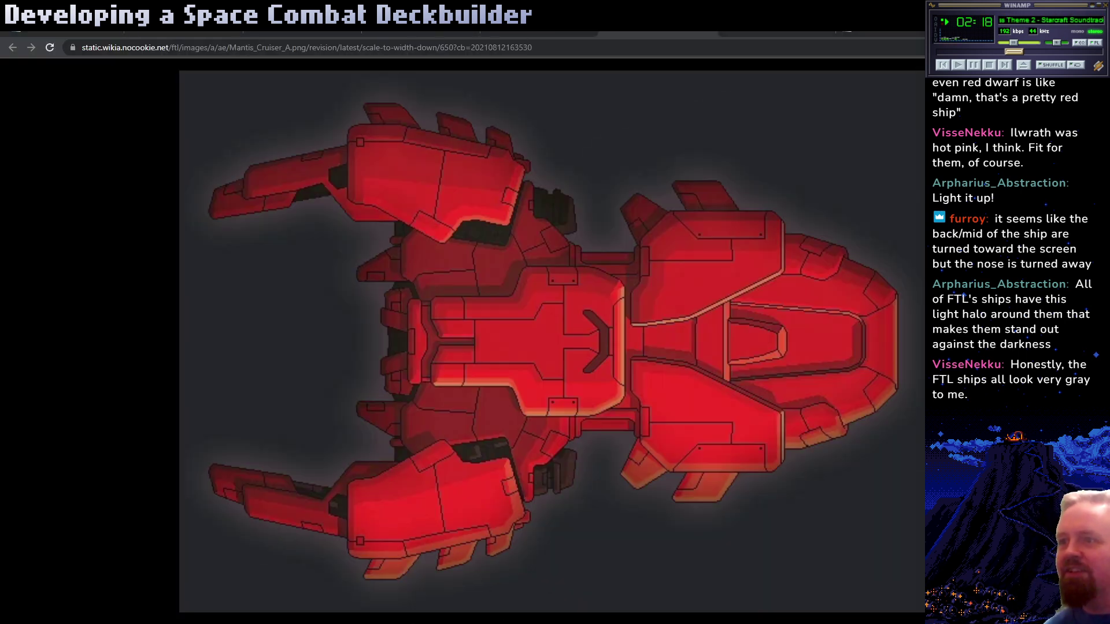
pyautogui.hotkey('ctrl', 'shift', 'Tab')
pyautogui.hotkey('ctrl', 'Tab')
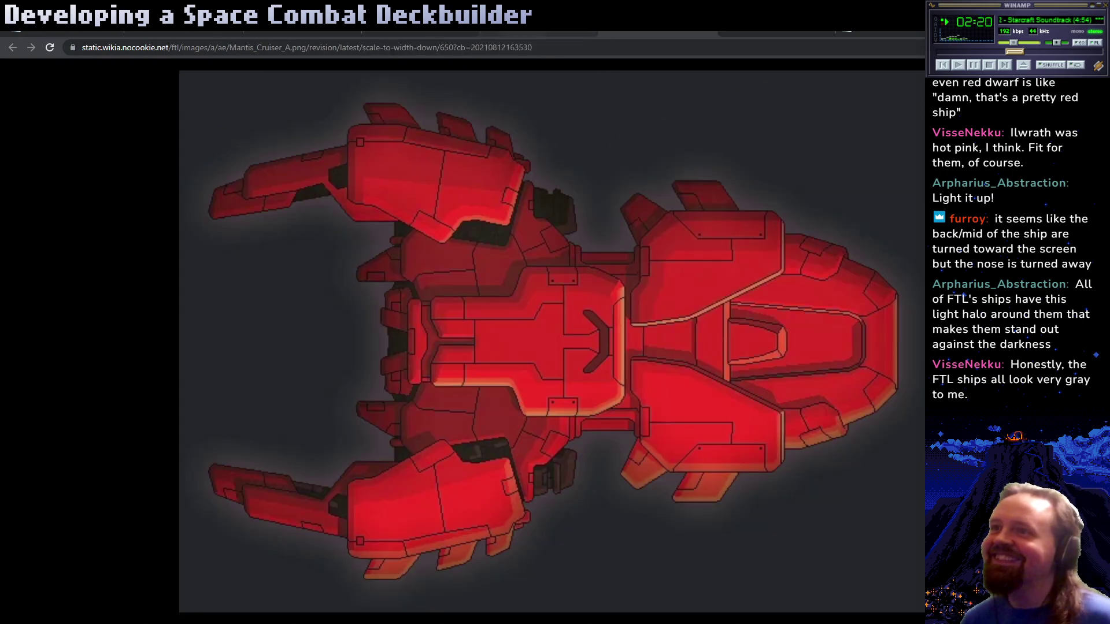
pyautogui.hotkey('ctrl', 'shift', 'Tab')
pyautogui.hotkey('ctrl', 'Tab')
pyautogui.hotkey('ctrl', 'shift', 'Tab')
pyautogui.hotkey('ctrl', 'shift', 'Tab')
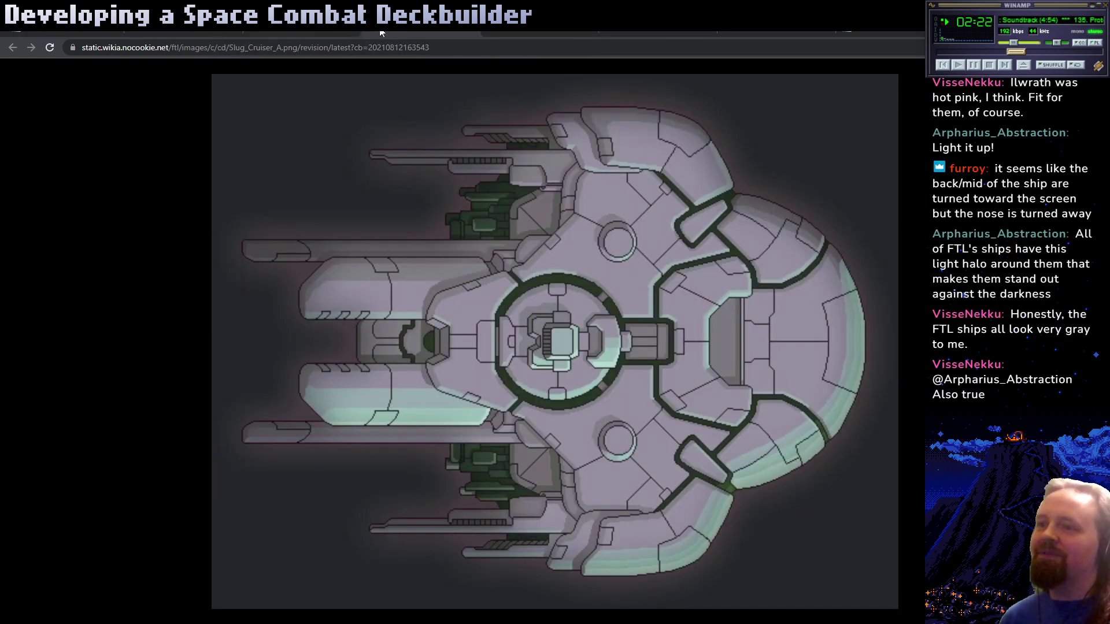
pyautogui.hotkey('ctrl', 'shift', 'Tab')
pyautogui.hotkey('ctrl', 'Tab')
pyautogui.hotkey('ctrl', 'shift', 'Tab')
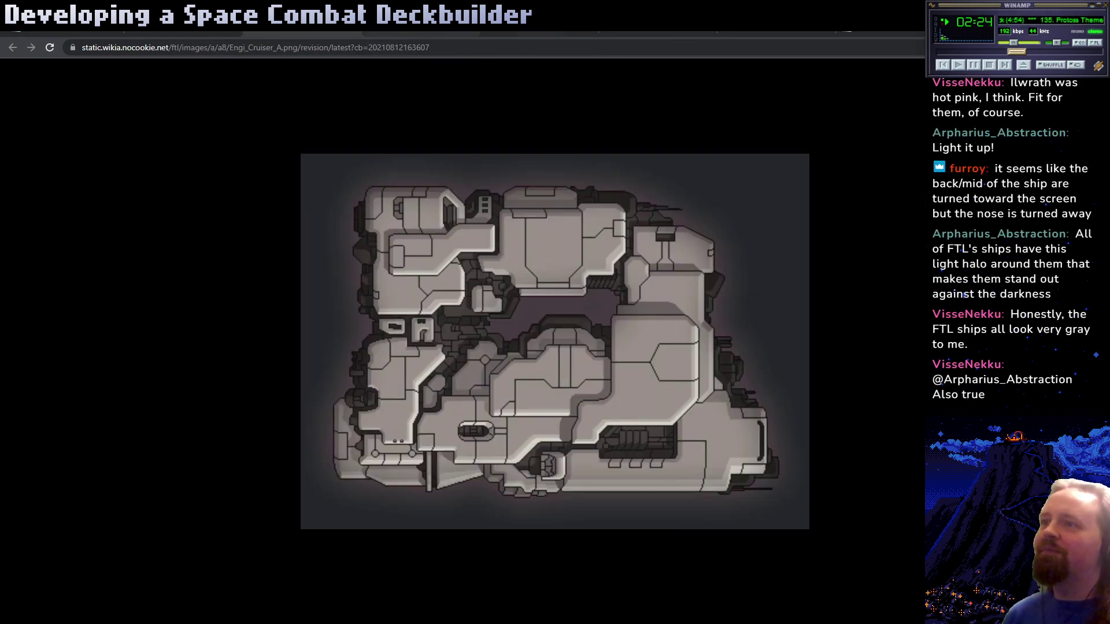
pyautogui.hotkey('ctrl', 'Tab')
pyautogui.hotkey('ctrl', 'Tab')
pyautogui.hotkey('ctrl', 'Tab')
pyautogui.hotkey('ctrl', 'shift', 'Tab')
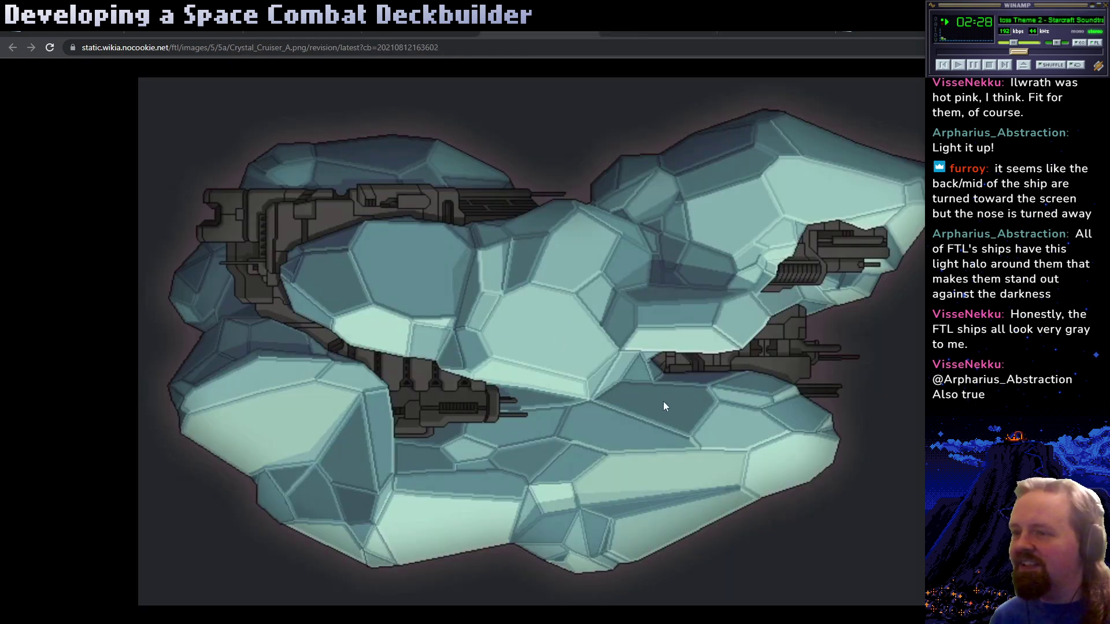
# Copy the Crystal Cruiser A image from the browser and paste it as a new image in Paint.NET
pyautogui.keyDown('ctrl'); pyautogui.scroll(8, 591, 431); pyautogui.keyUp('ctrl')
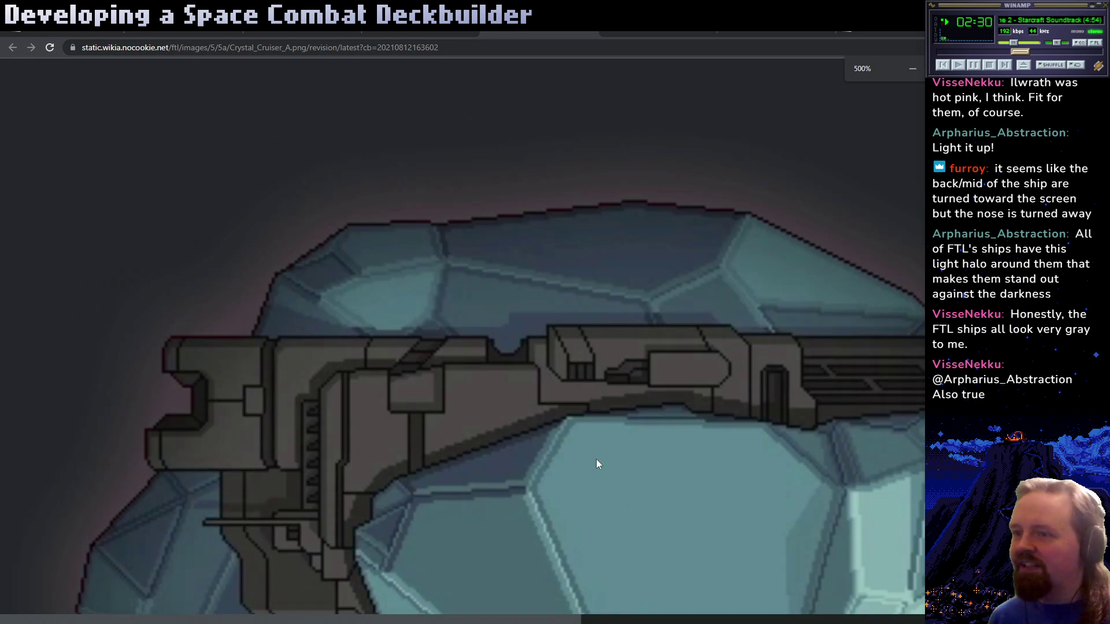
pyautogui.middleClick(563, 426)
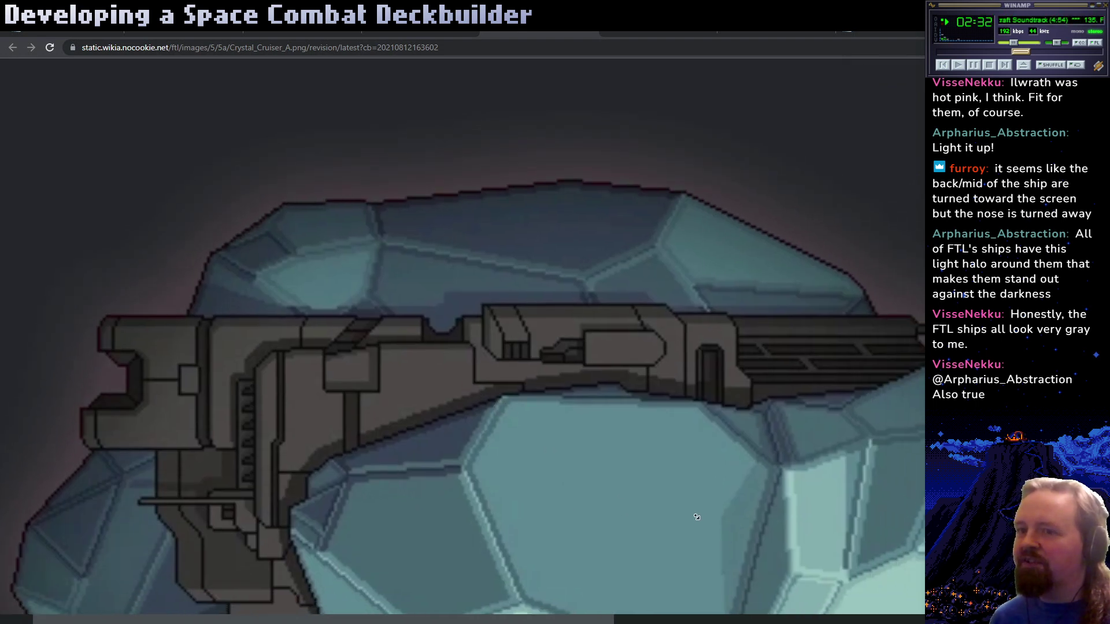
pyautogui.rightClick(571, 445)
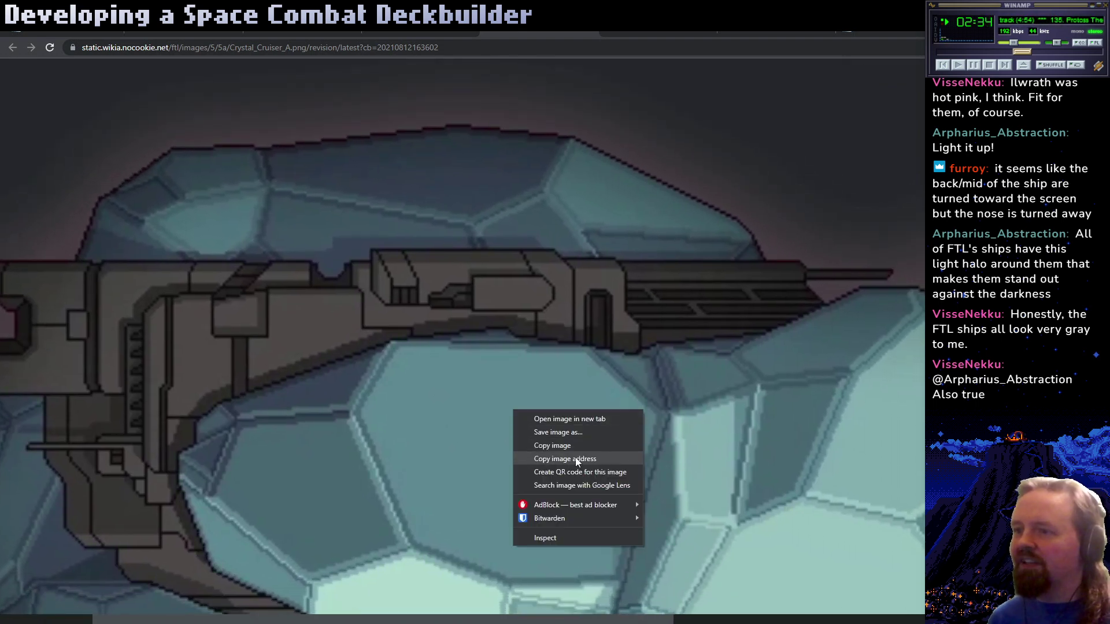
pyautogui.click(574, 450)
pyautogui.hotkey('alt', 'Tab')
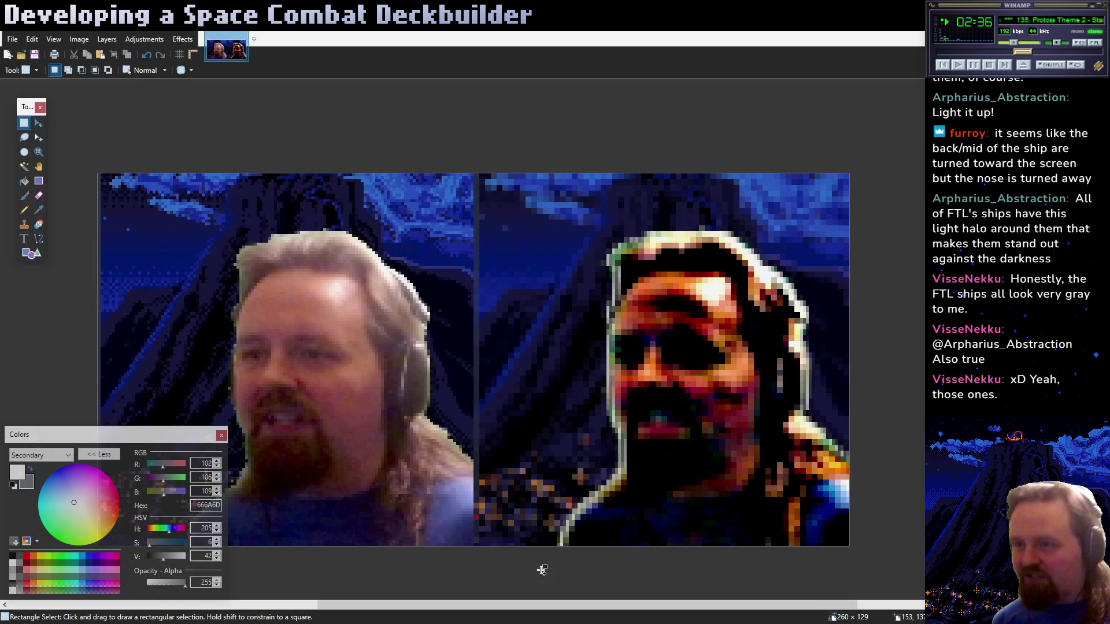
pyautogui.hotkey('ctrl', 'alt', 'v')
pyautogui.press('z')
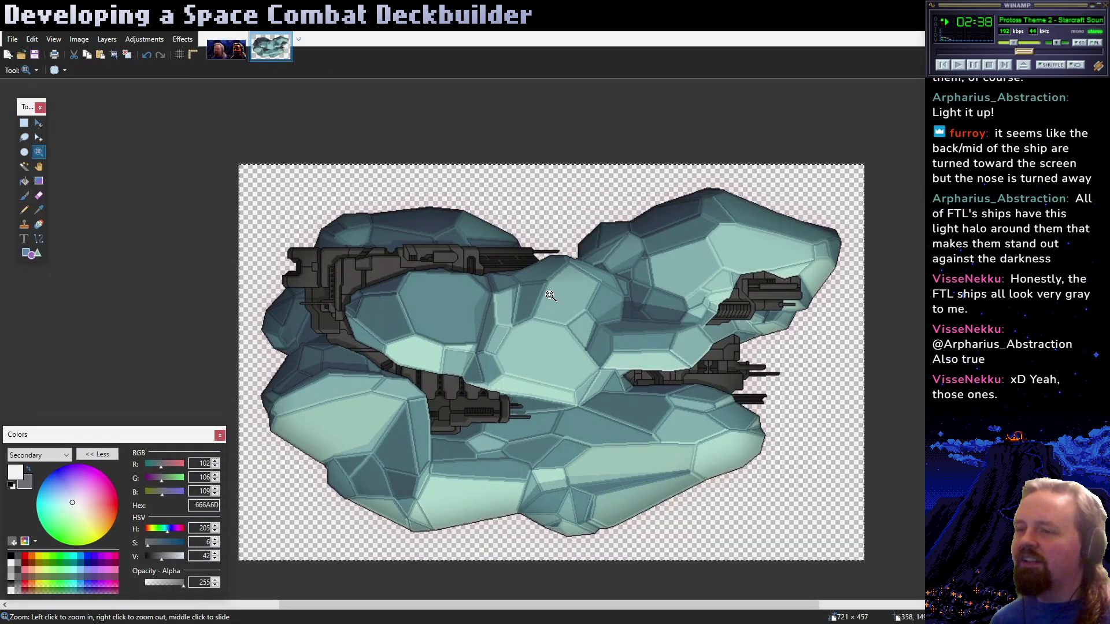
# Examine the pixel outlines and shading of the Crystal Cruiser's dark mechanical parts and gun mounts up close
pyautogui.click(550, 296)
pyautogui.click(416, 335)
pyautogui.click(485, 371)
pyautogui.click(577, 362)
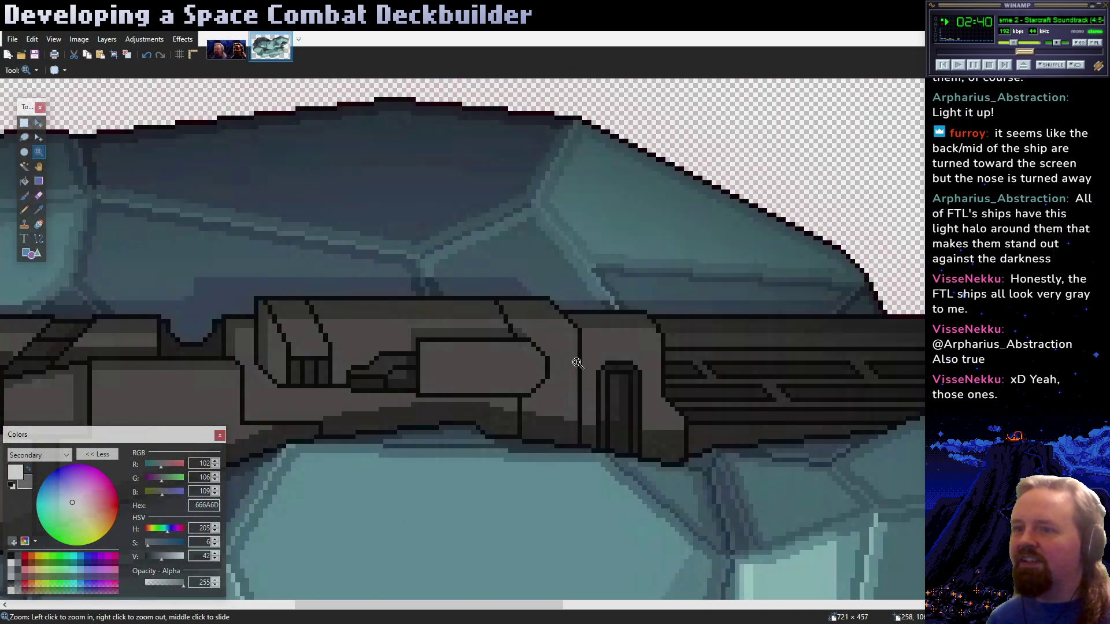
pyautogui.click(662, 371)
pyautogui.click(716, 367)
pyautogui.click(612, 381)
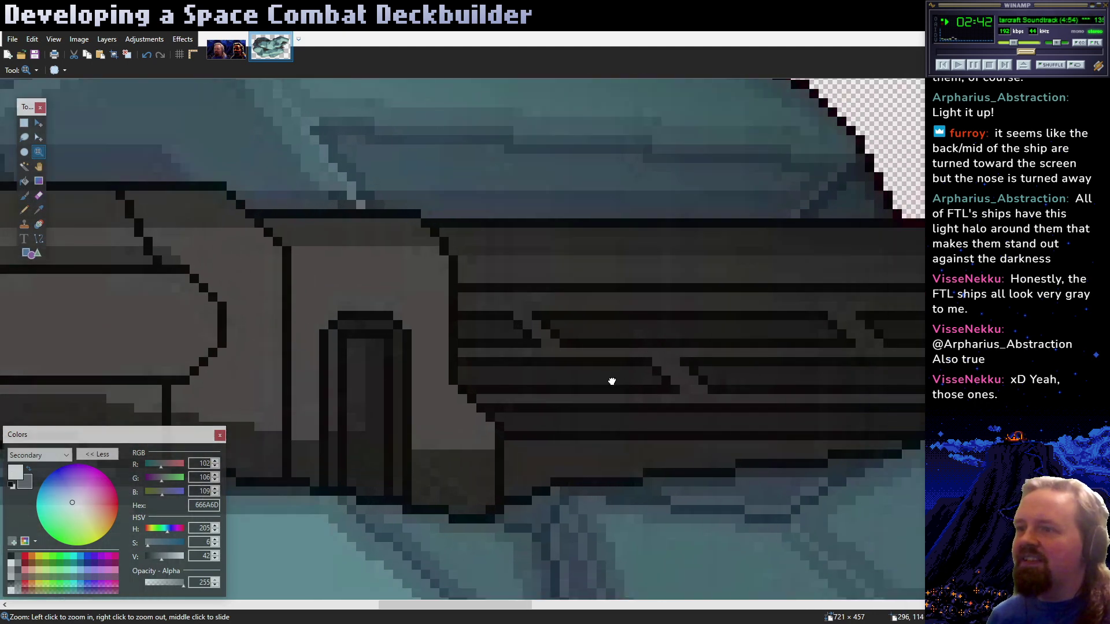
pyautogui.moveTo(611, 382); pyautogui.dragTo(549, 334)
pyautogui.click(467, 339)
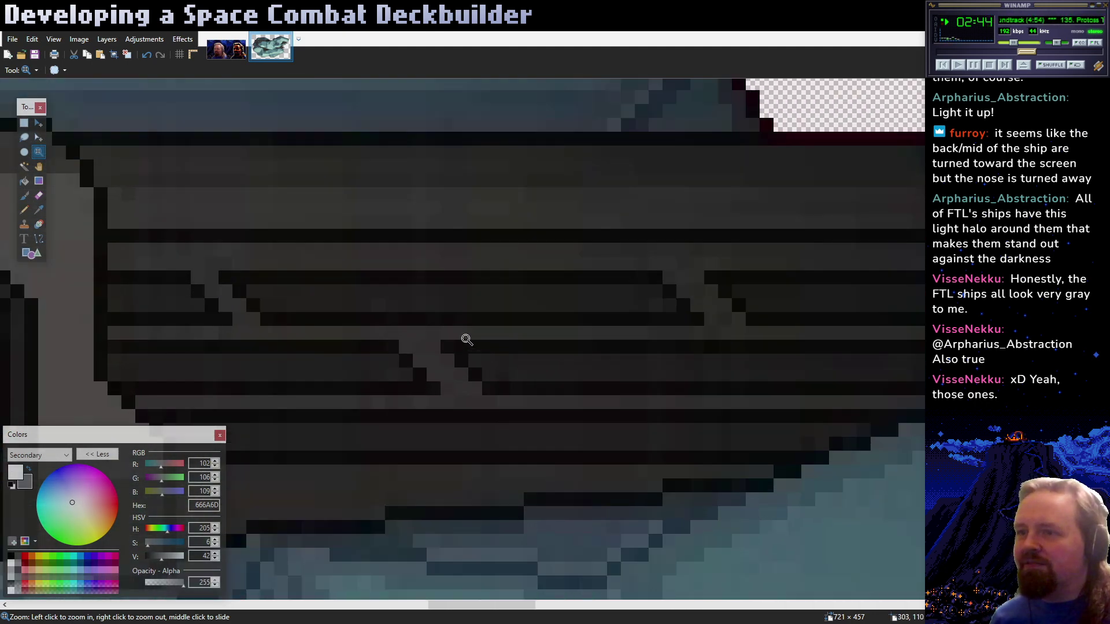
pyautogui.rightClick(731, 404)
pyautogui.rightClick(607, 389)
pyautogui.rightClick(527, 376)
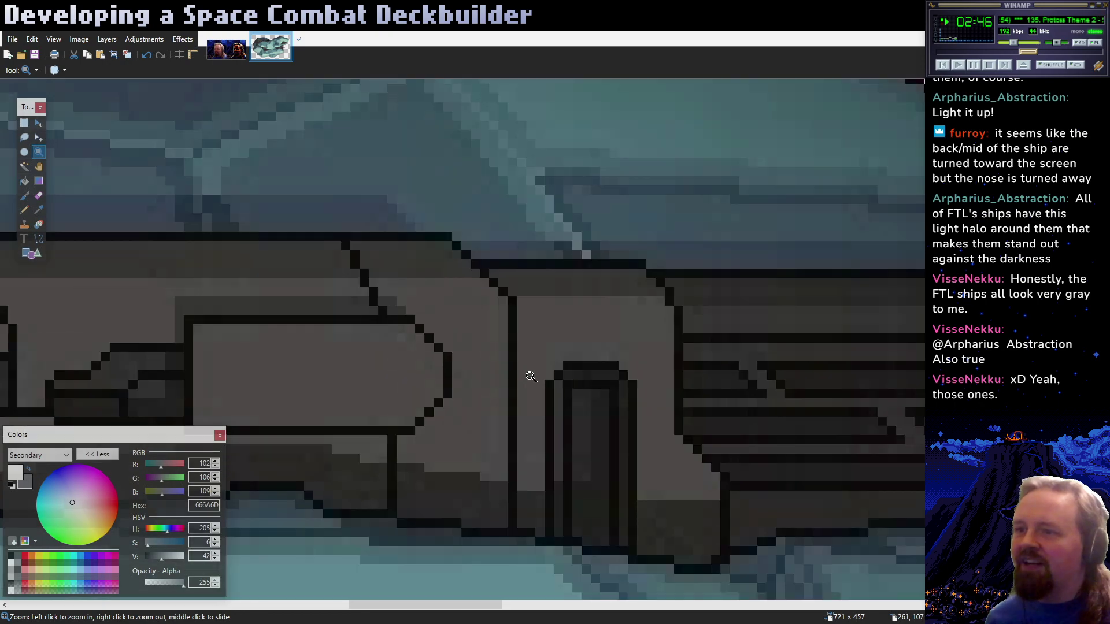
pyautogui.rightClick(531, 376)
pyautogui.rightClick(520, 373)
pyautogui.click(463, 404)
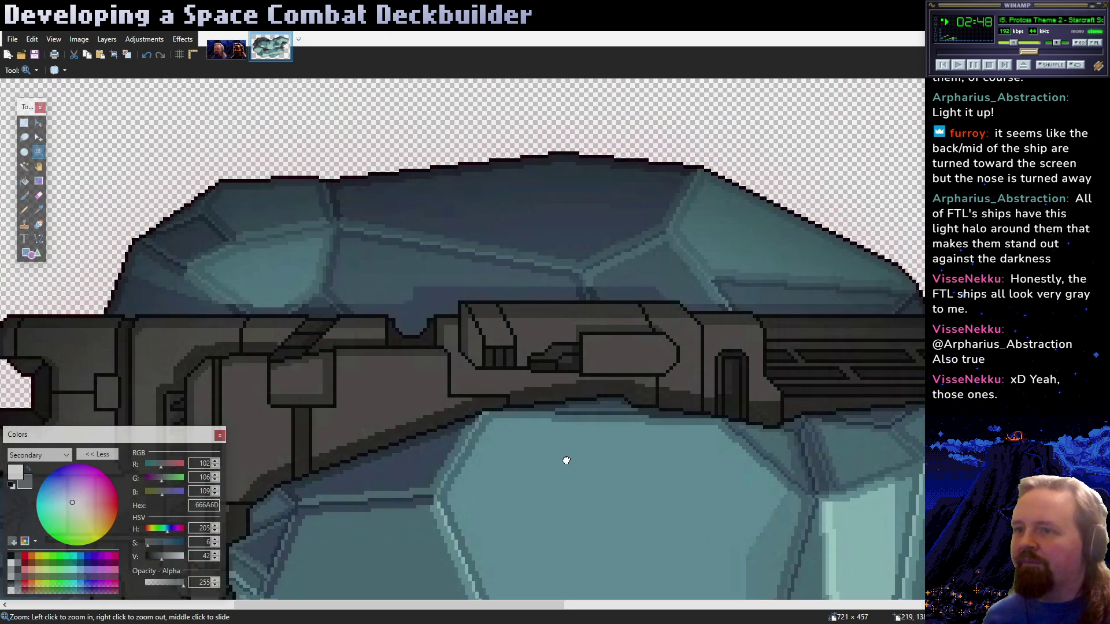
pyautogui.click(572, 456)
pyautogui.rightClick(611, 429)
pyautogui.rightClick(612, 432)
pyautogui.moveTo(649, 481); pyautogui.dragTo(478, 315)
pyautogui.moveTo(633, 563); pyautogui.dragTo(512, 382)
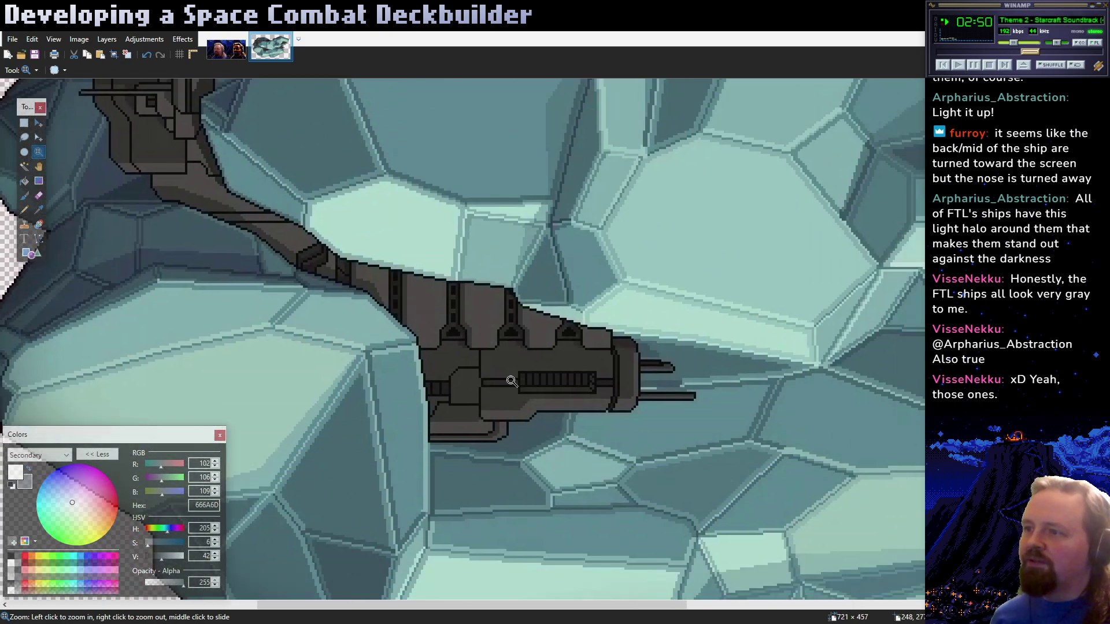
pyautogui.moveTo(587, 449); pyautogui.dragTo(462, 447)
pyautogui.rightClick(520, 424)
# Study the facet shading and highlighted edges of the Crystal Cruiser's lower and forward crystal hull
pyautogui.click(569, 468)
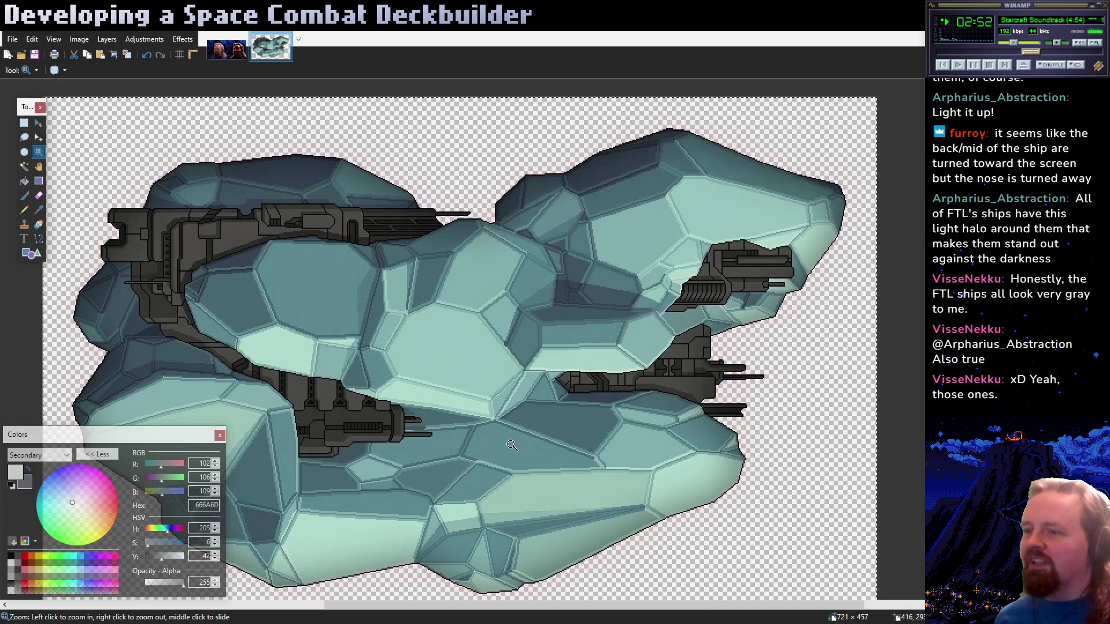
pyautogui.click(573, 472)
pyautogui.click(572, 472)
pyautogui.click(573, 471)
pyautogui.click(574, 468)
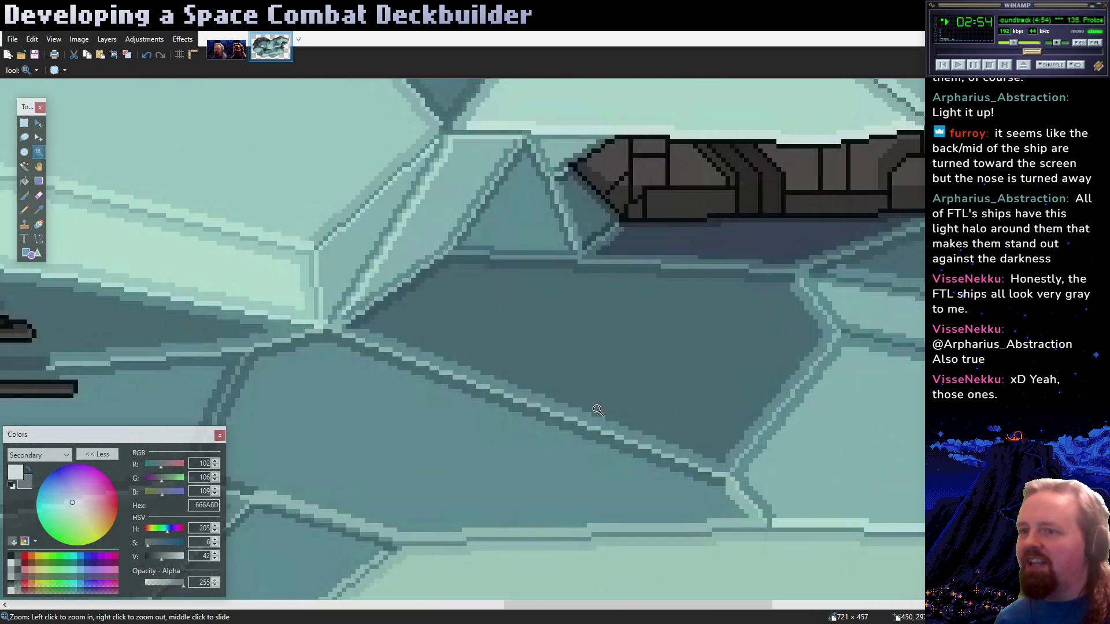
pyautogui.click(575, 465)
pyautogui.click(420, 345)
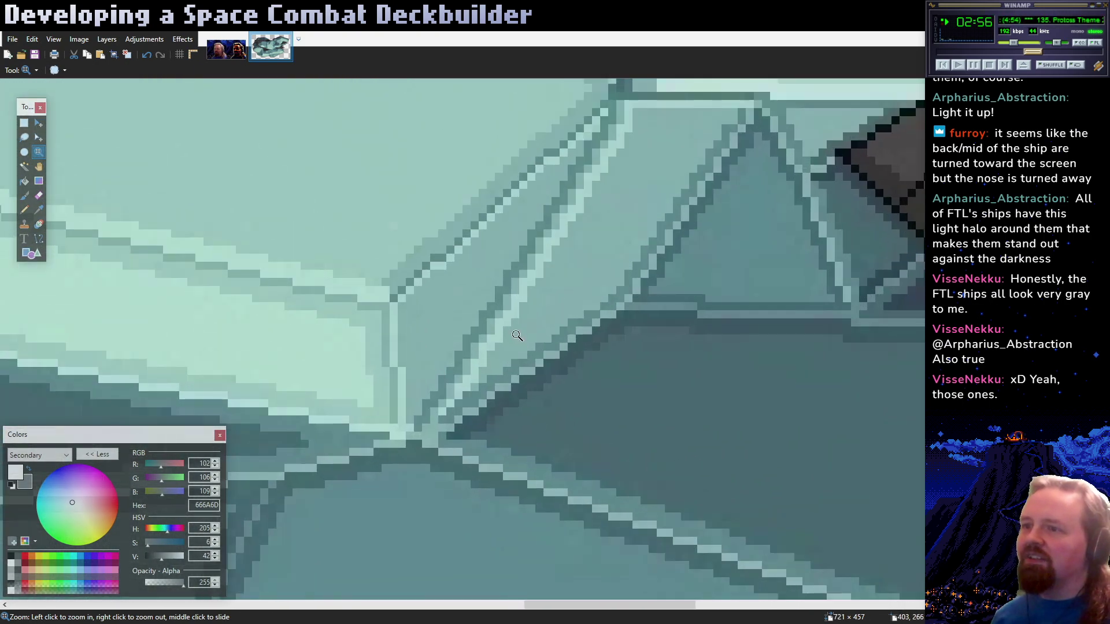
pyautogui.moveTo(516, 336); pyautogui.dragTo(466, 436)
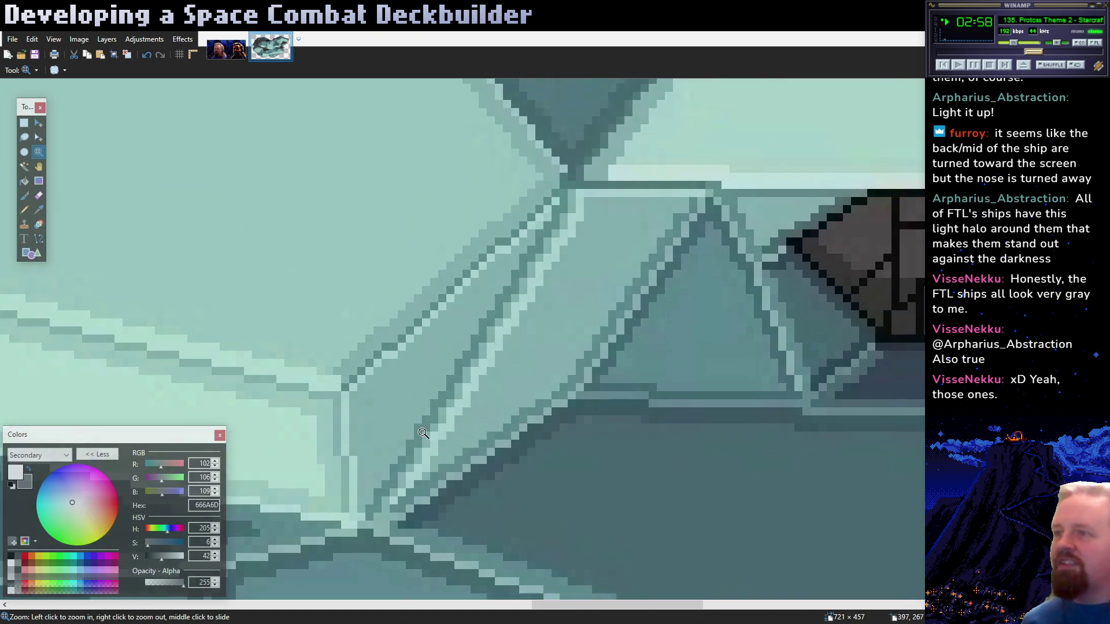
pyautogui.scroll(-5, 679, 401)
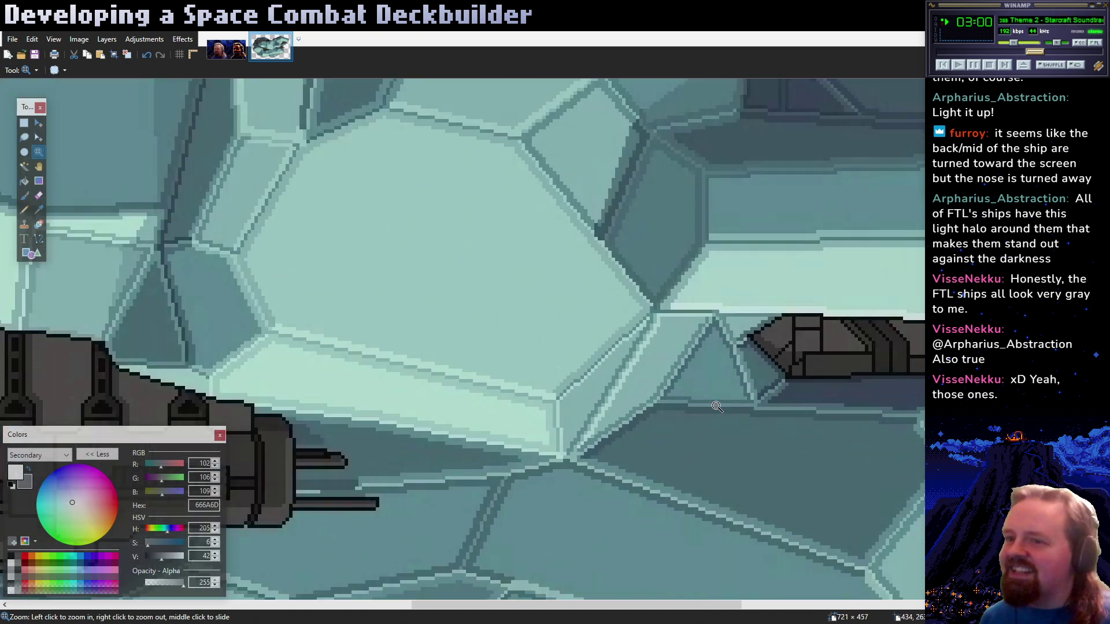
pyautogui.scroll(-4, 519, 430)
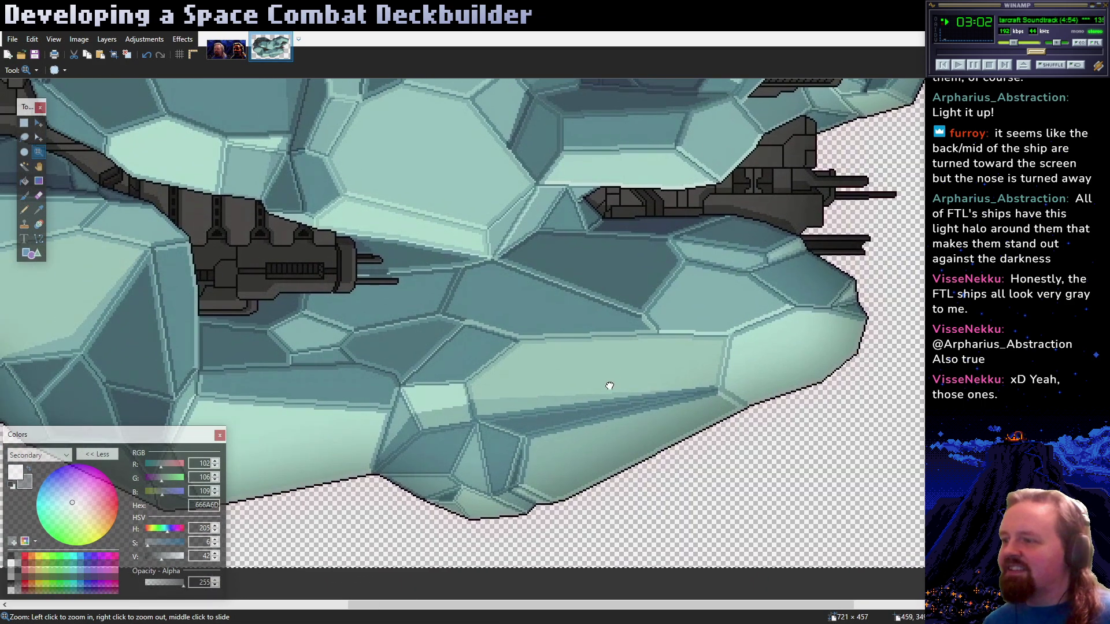
pyautogui.moveTo(609, 385); pyautogui.dragTo(601, 437)
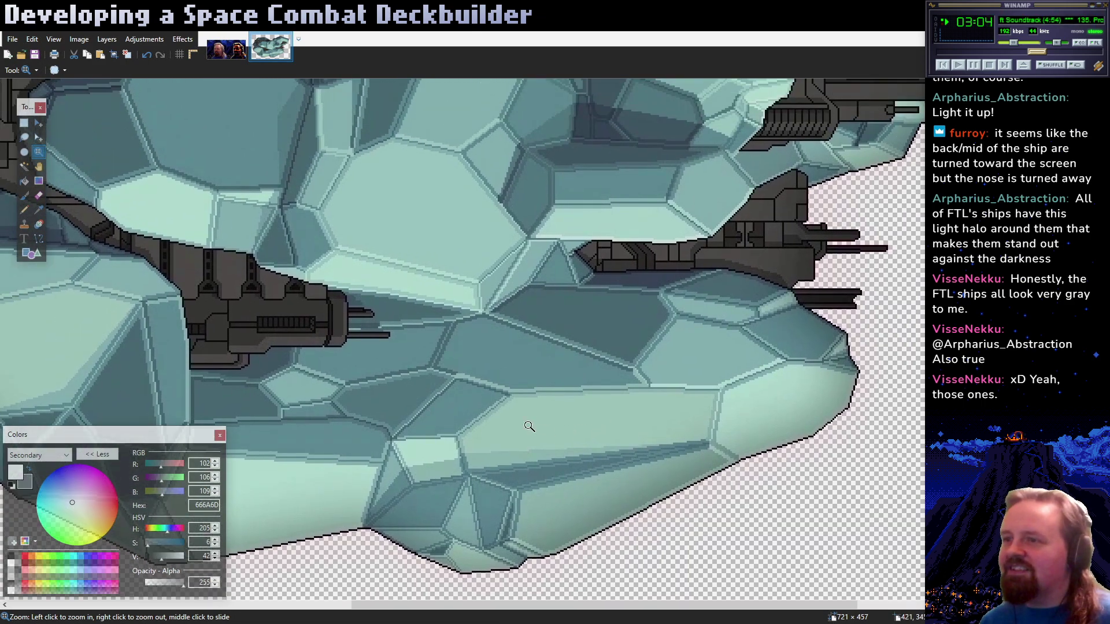
pyautogui.scroll(5, 529, 426)
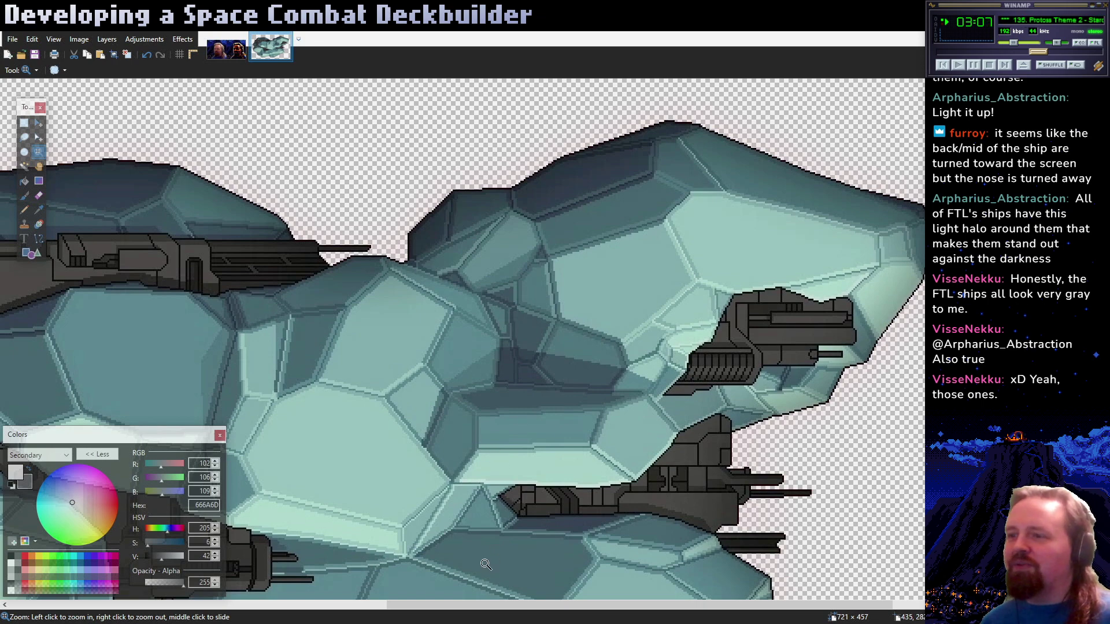
pyautogui.hscroll(2, 544, 411)
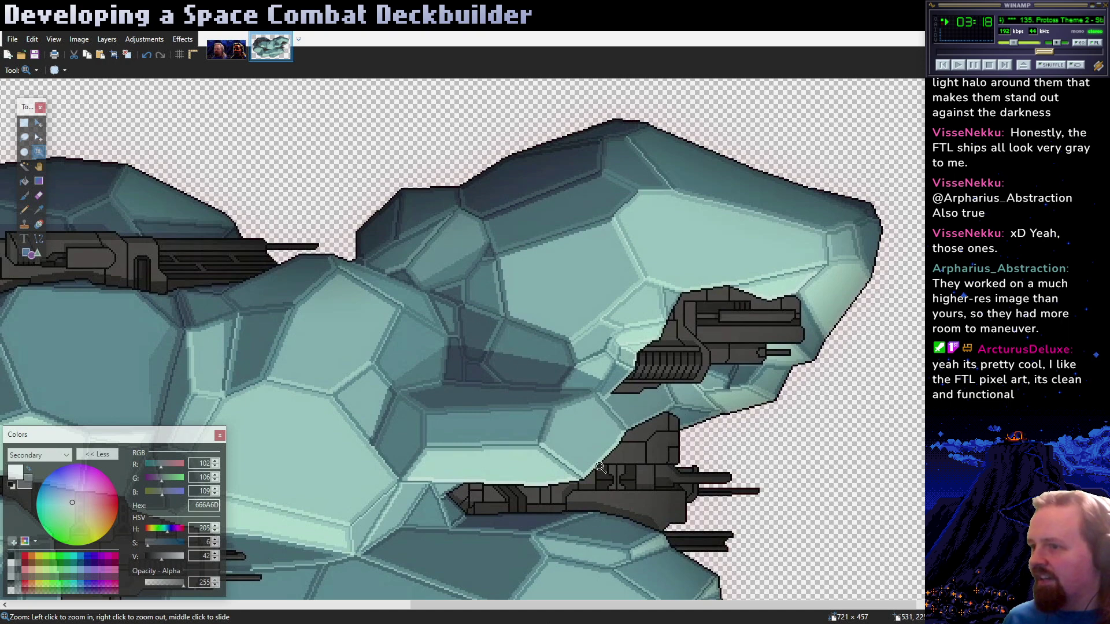
# Examine the FTL crystal cruiser's shading, then switch to the browser and view the whole Kestrel Cruiser image for comparison
pyautogui.scroll(-2, 599, 467)
pyautogui.hscroll(-2, 617, 430)
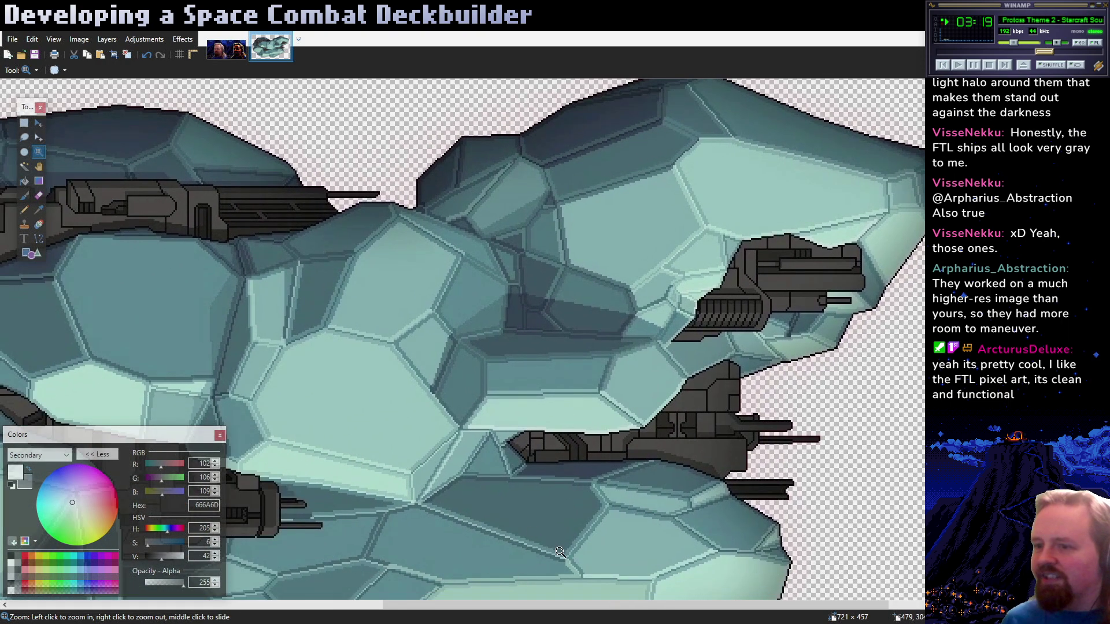
pyautogui.hotkey('alt', 'Tab')
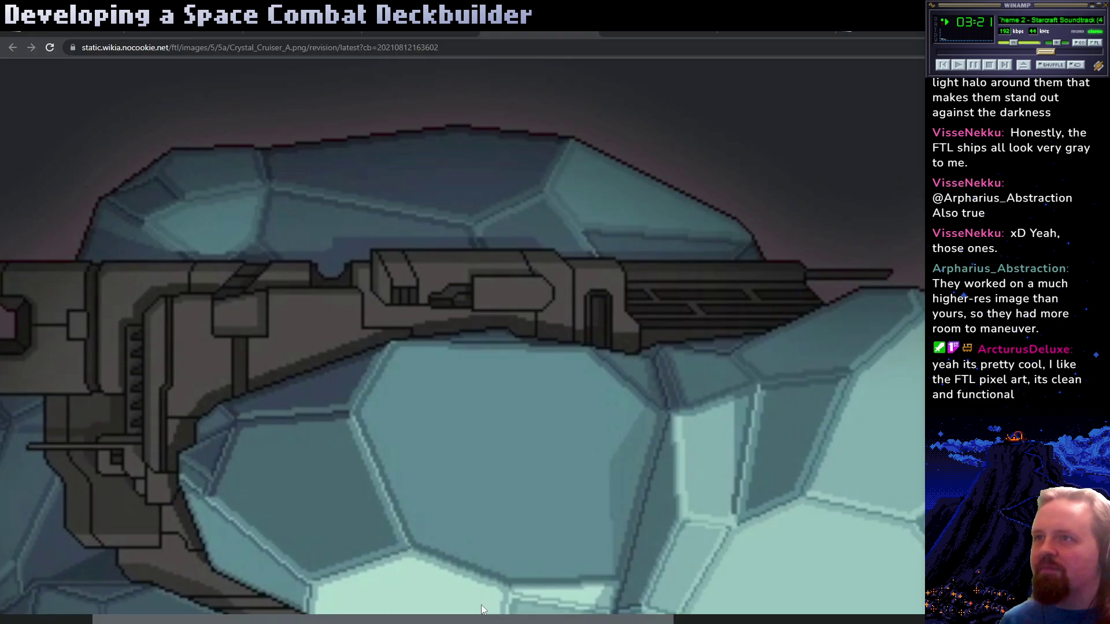
pyautogui.click(508, 272)
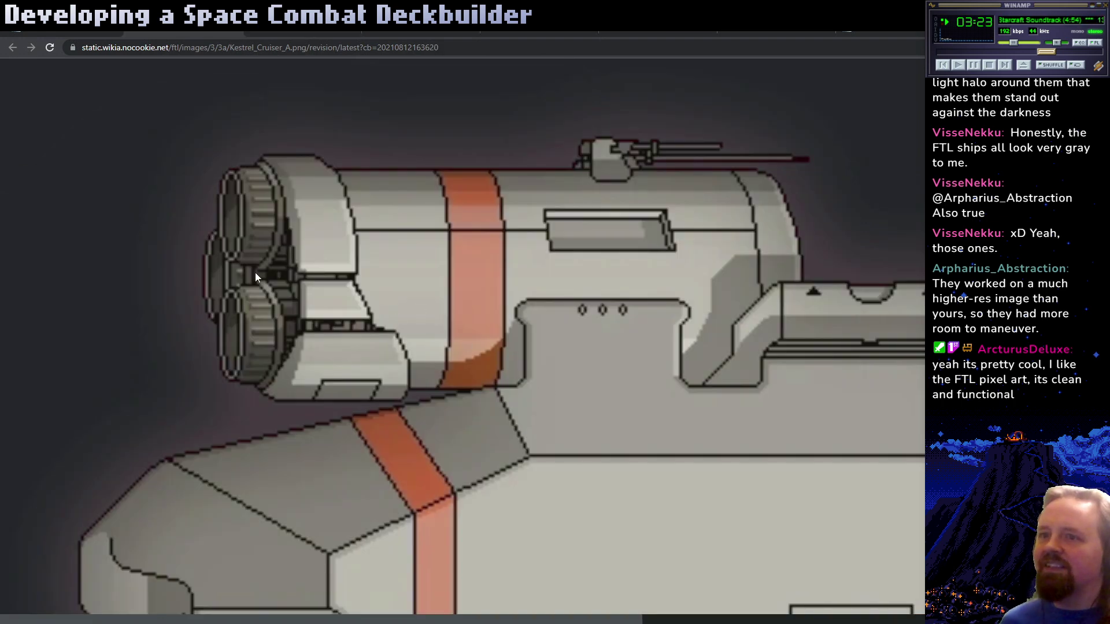
pyautogui.rightClick(525, 401)
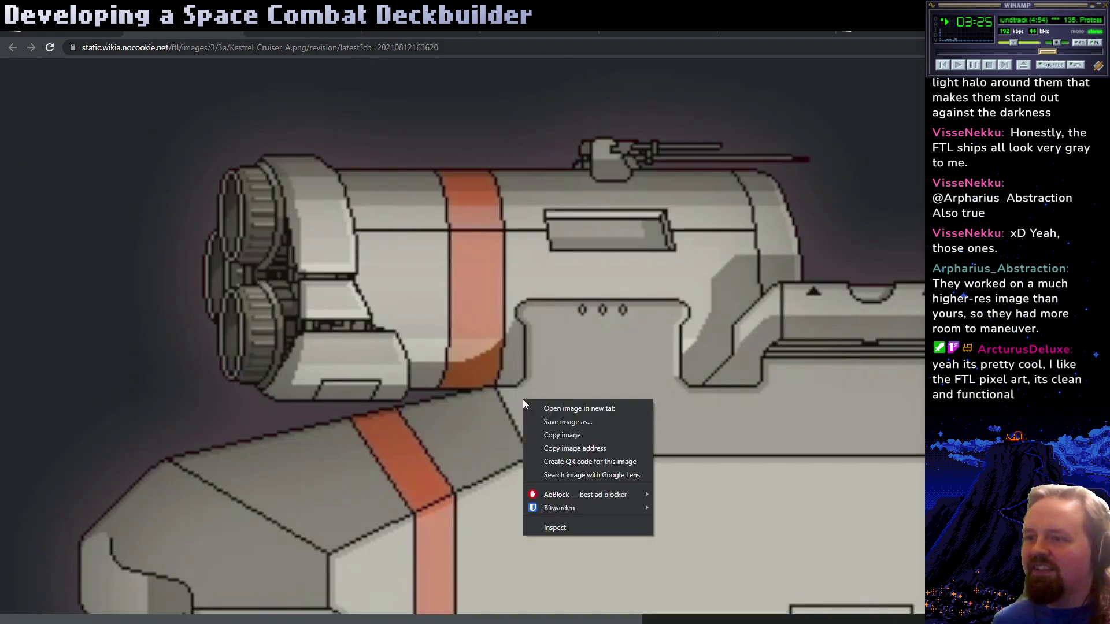
pyautogui.press('Escape')
pyautogui.hotkey('ctrl', '-')
pyautogui.hotkey('ctrl', '-')
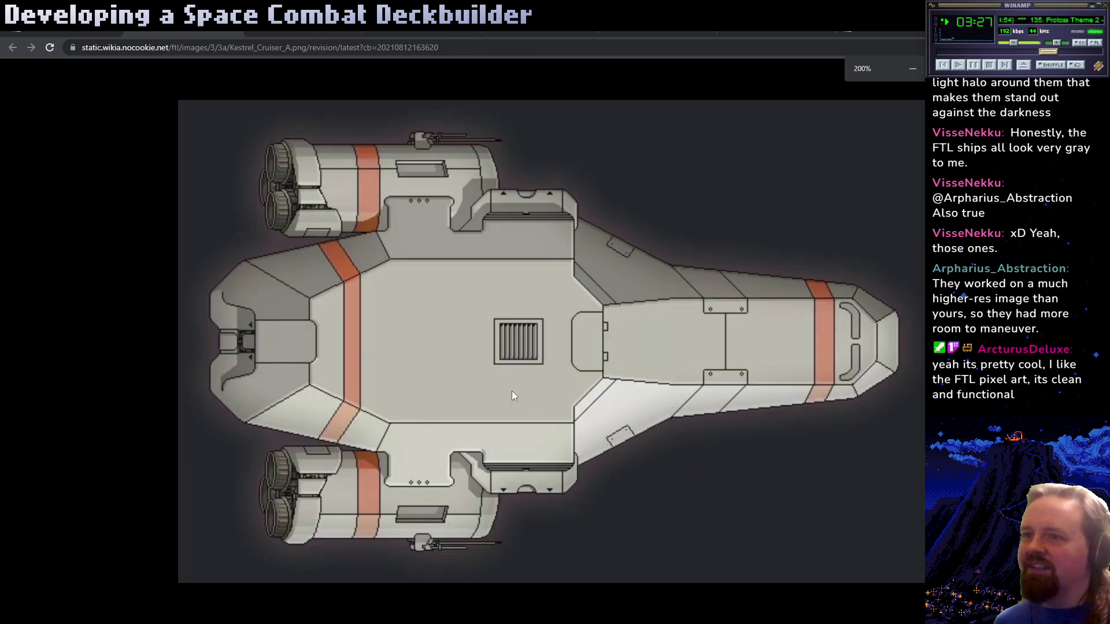
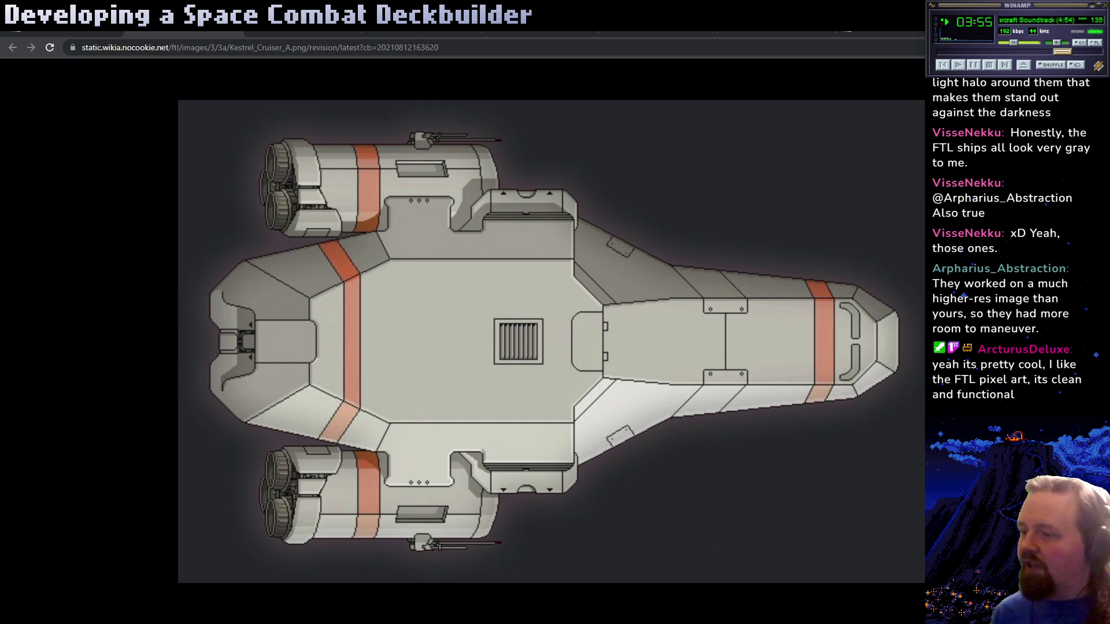
# Switch to Aseprite and recolour the ship on Layer 4 with a Hue/Saturation adjustment of hue 24 and saturation 56
pyautogui.hotkey('alt', 'Tab')
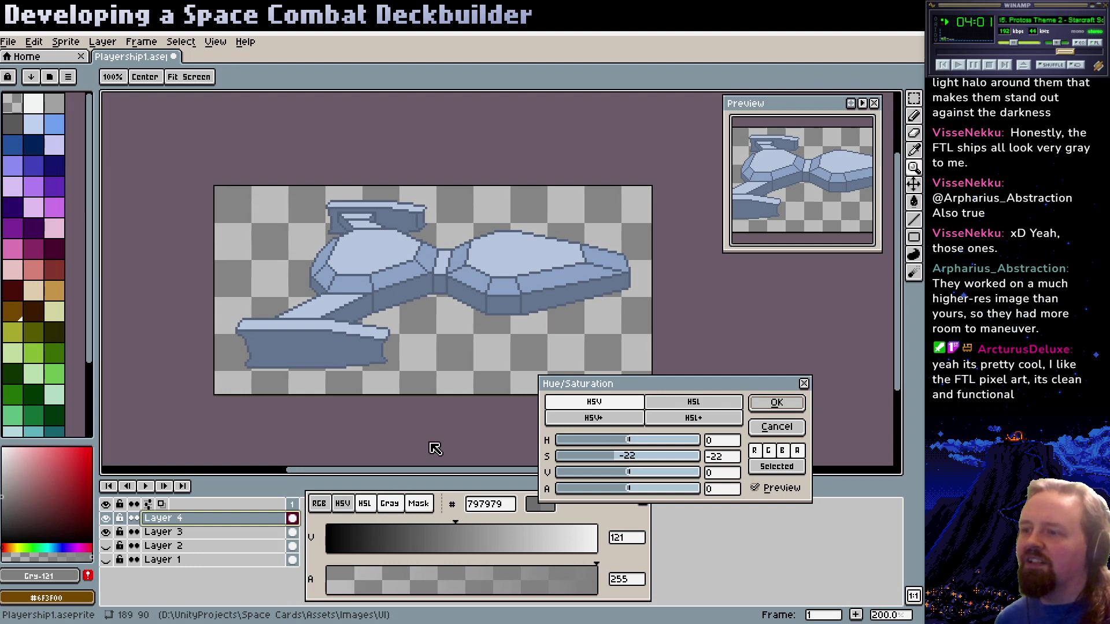
pyautogui.click(627, 456)
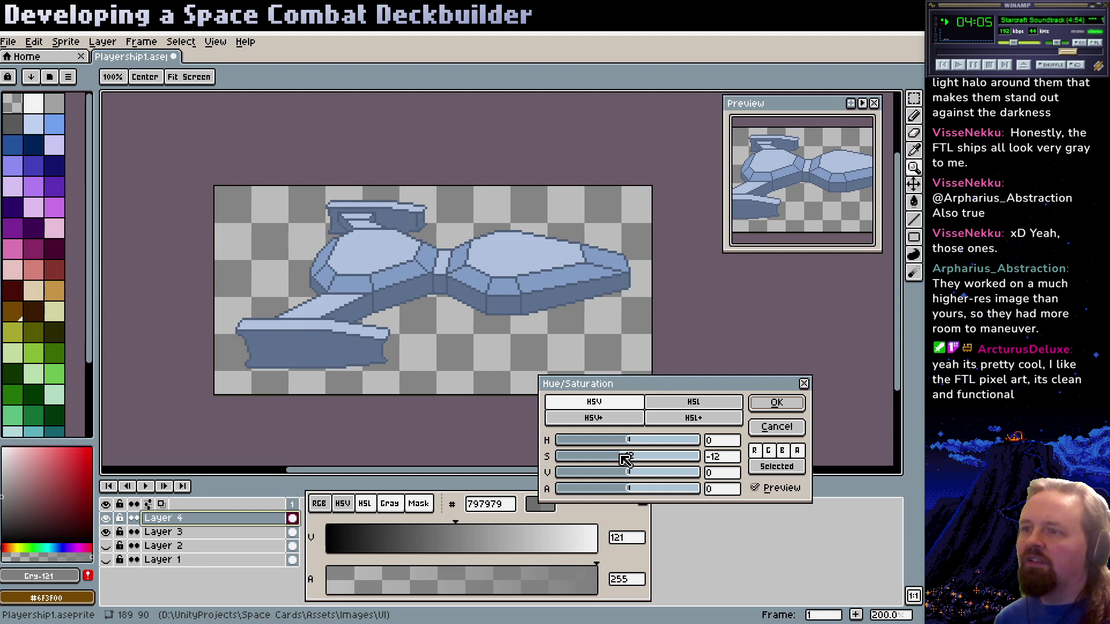
pyautogui.moveTo(622, 458); pyautogui.dragTo(609, 450)
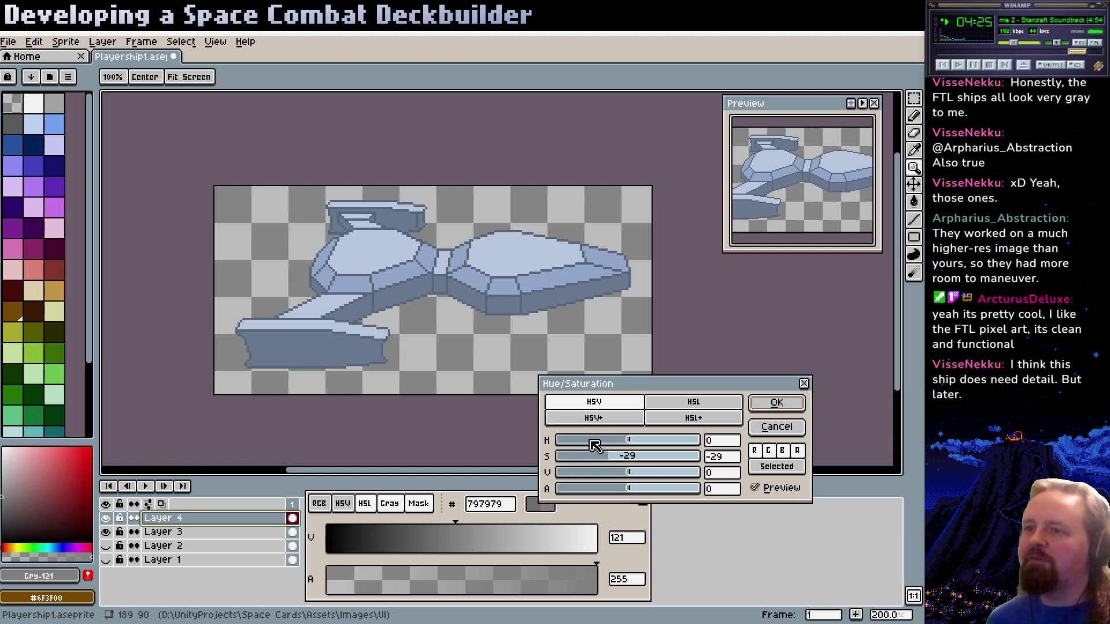
pyautogui.moveTo(608, 457); pyautogui.dragTo(677, 469)
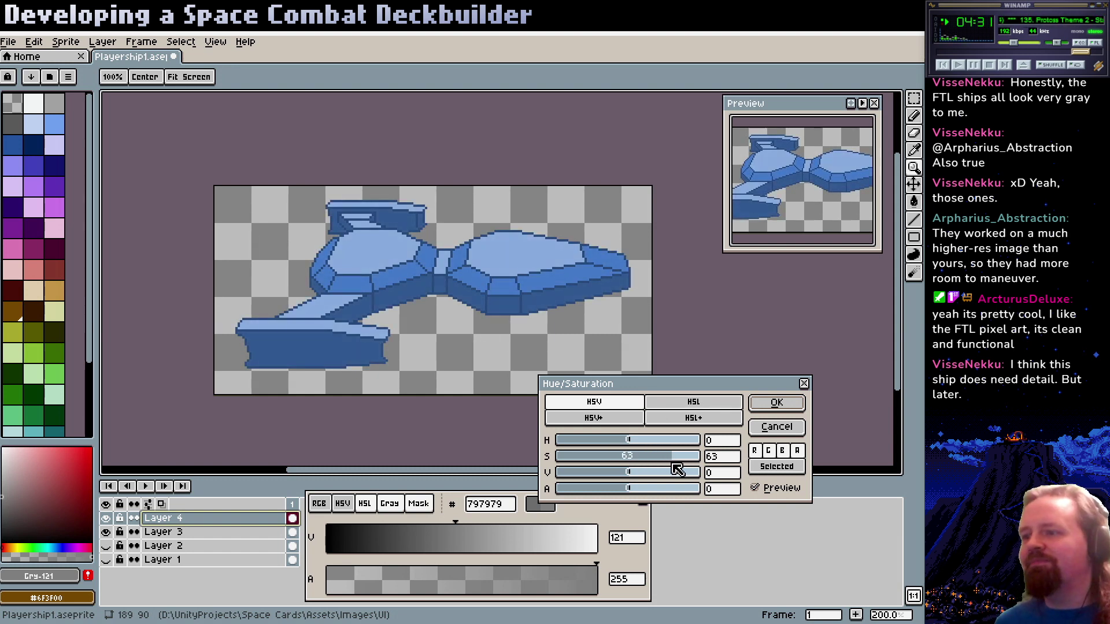
pyautogui.moveTo(629, 443)
pyautogui.mouseDown()
pyautogui.moveTo(722, 451)
pyautogui.moveTo(639, 445)
pyautogui.mouseUp()
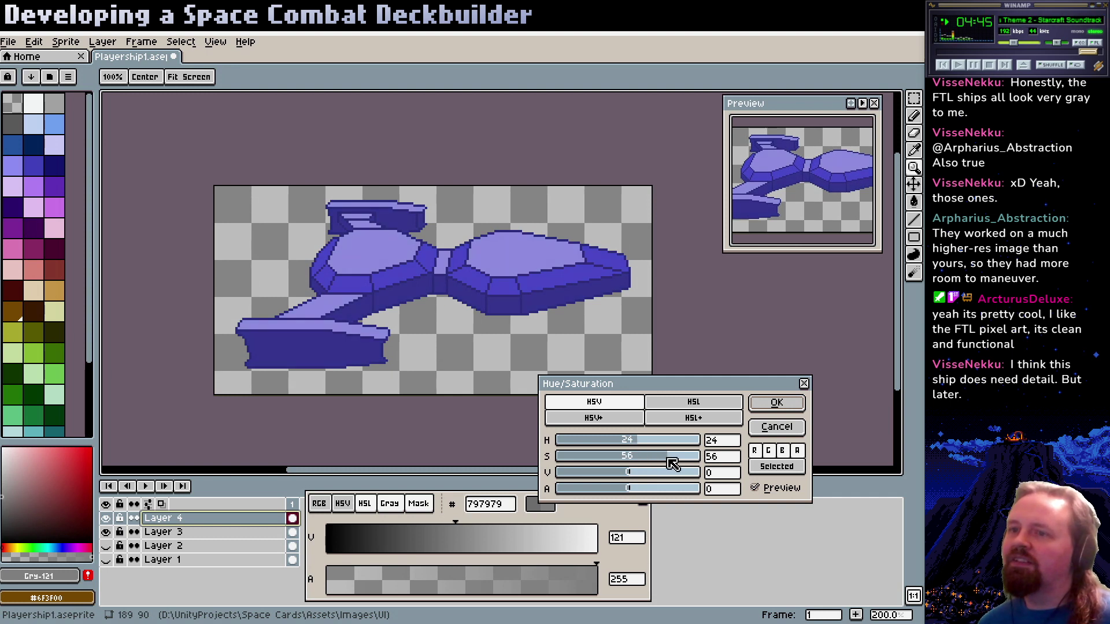
pyautogui.click(756, 402)
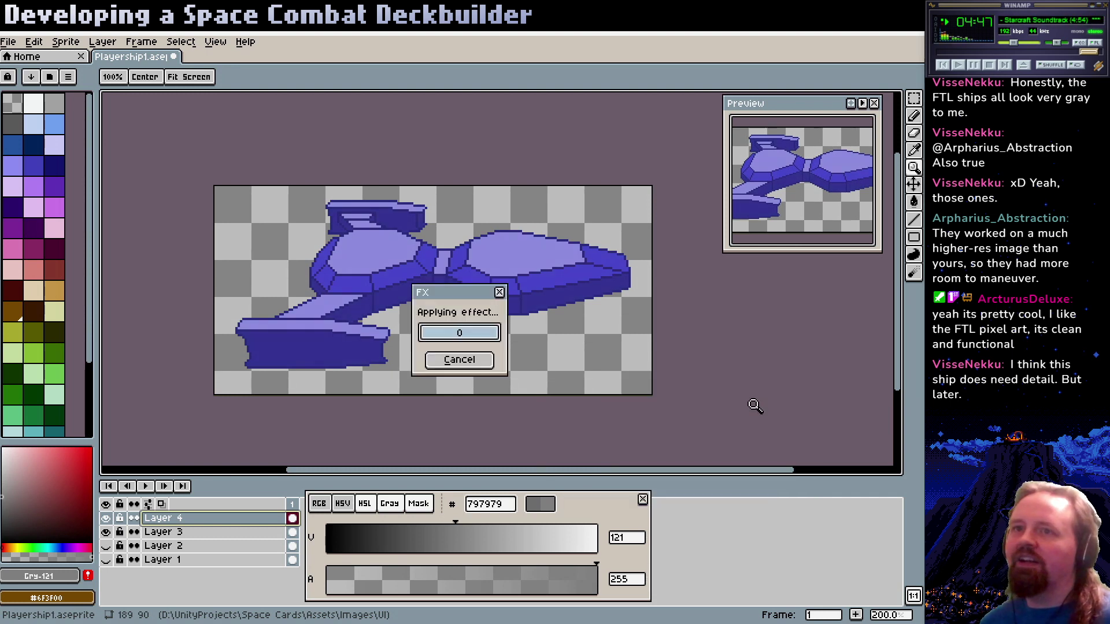
# Save the sprite with Layer 4 hidden and save a copy of it as Playership2.aseprite
pyautogui.click(105, 518)
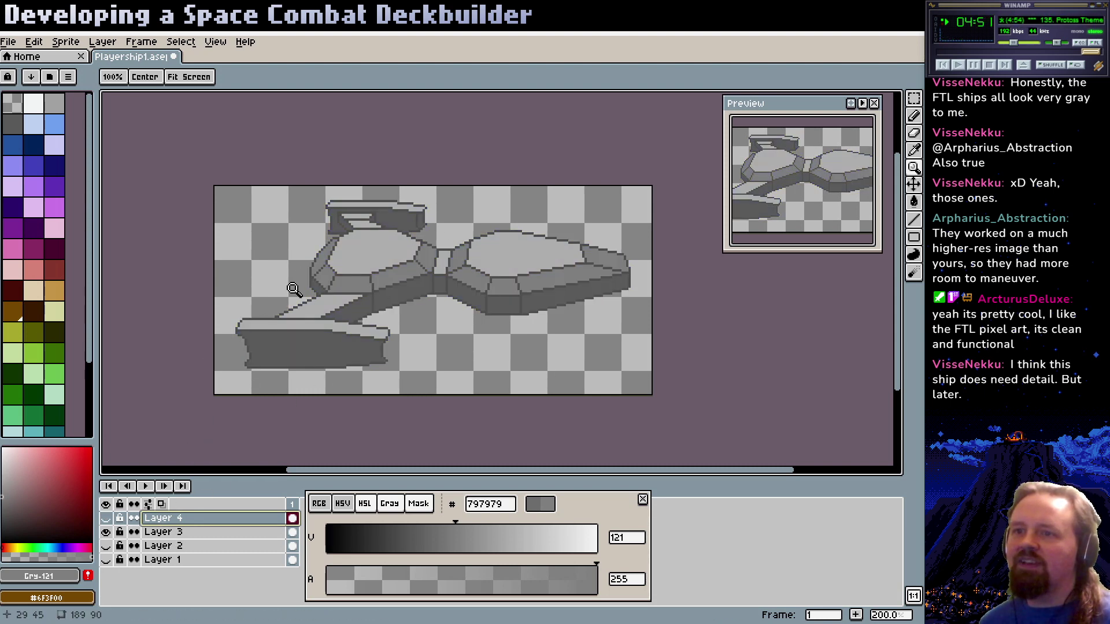
pyautogui.hotkey('ctrl', 's')
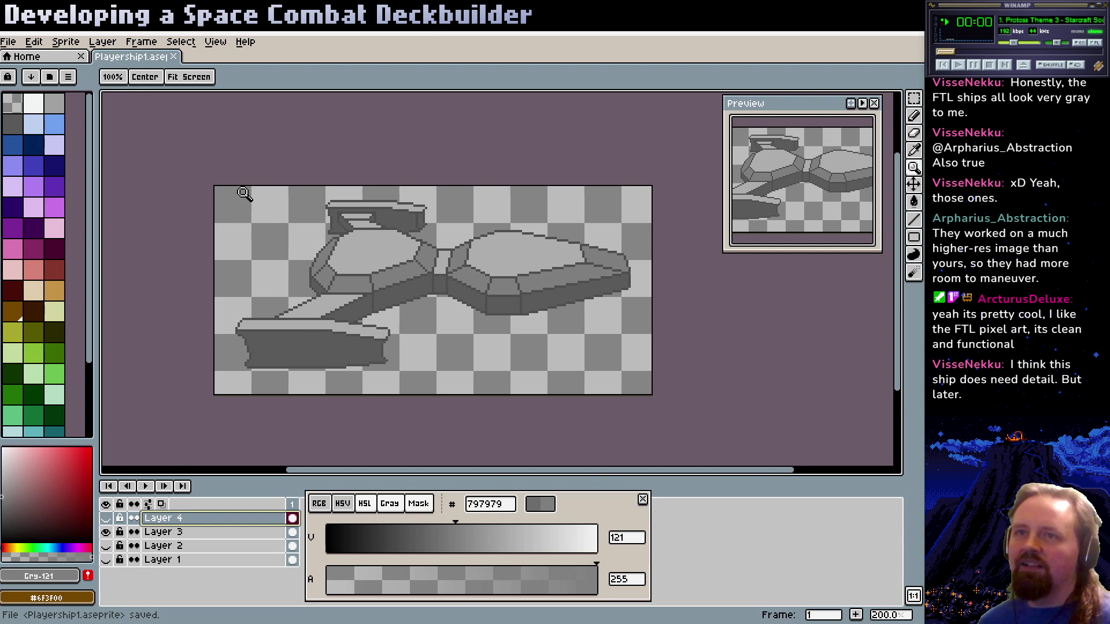
pyautogui.hotkey('ctrl', 'shift', 's')
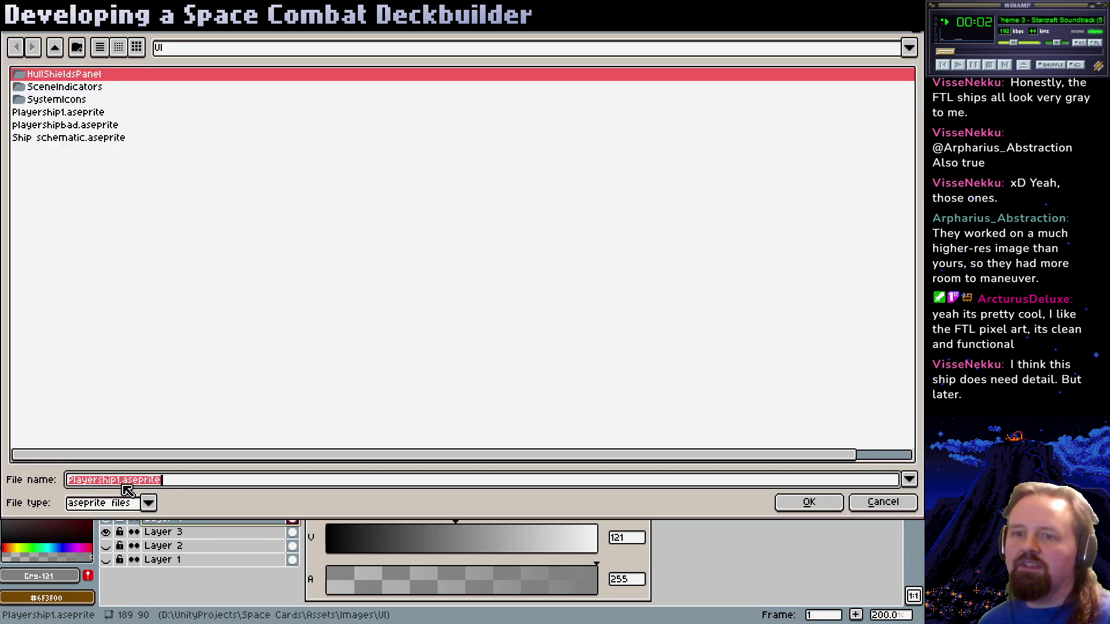
pyautogui.write('#2###')
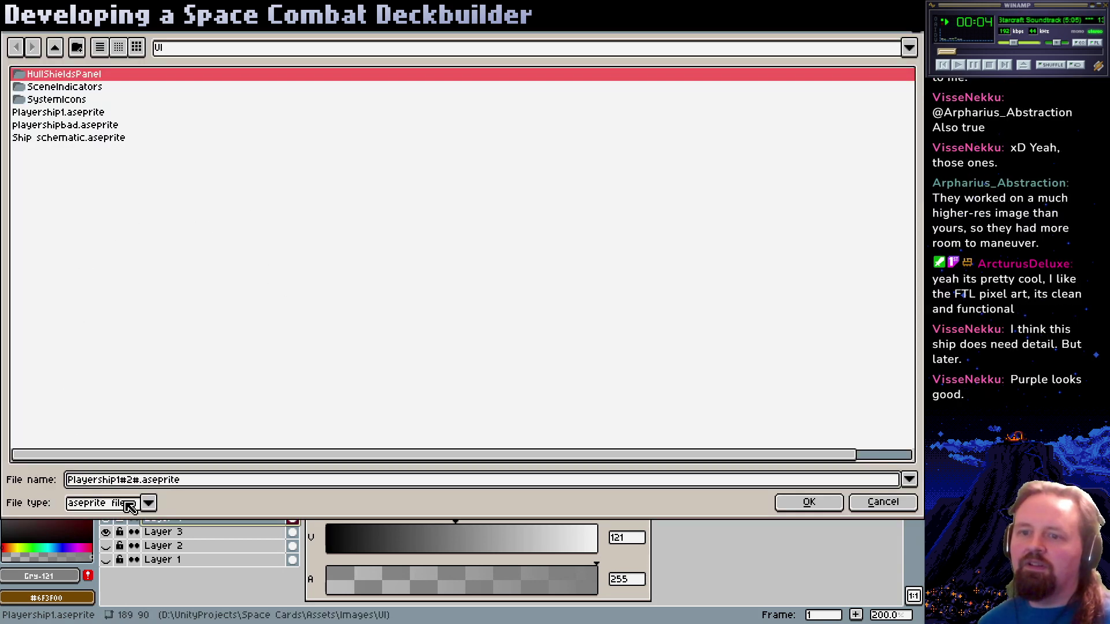
pyautogui.press('BackSpace')
pyautogui.press('BackSpace')
pyautogui.press('BackSpace')
pyautogui.press('BackSpace')
pyautogui.press('BackSpace')
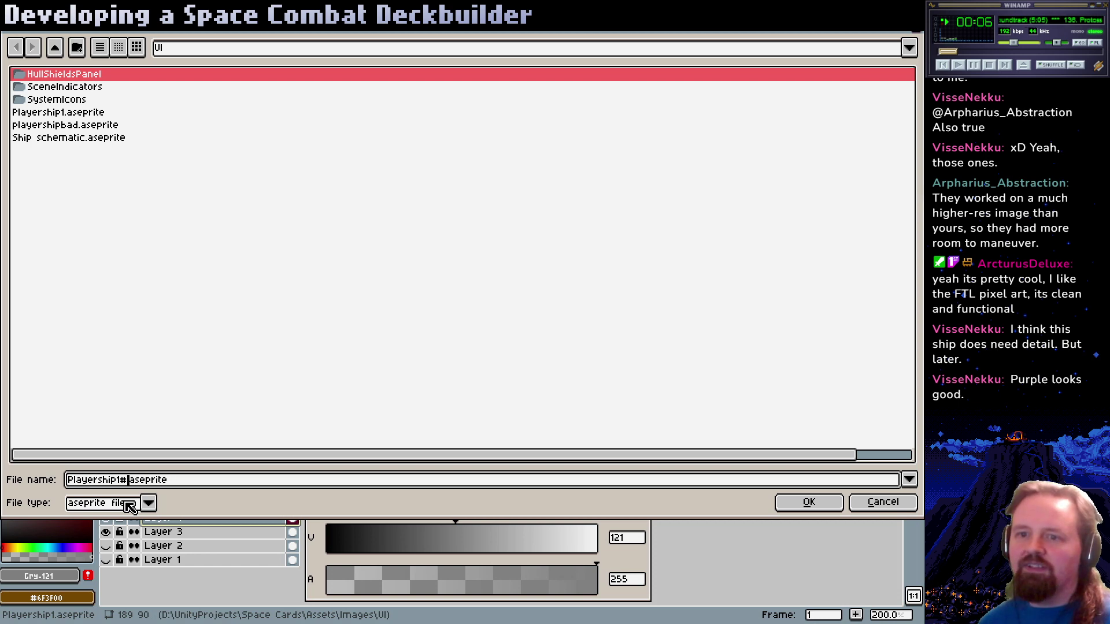
pyautogui.press('Return')
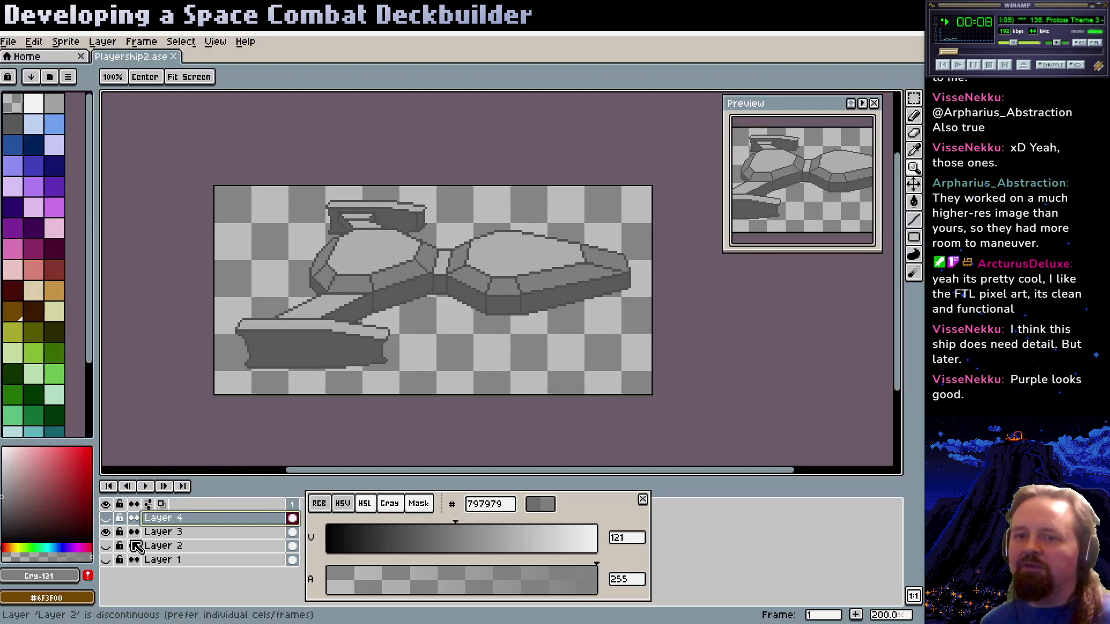
# Make Layer 4 visible in Playership2 to display the purple version of the ship
pyautogui.click(106, 518)
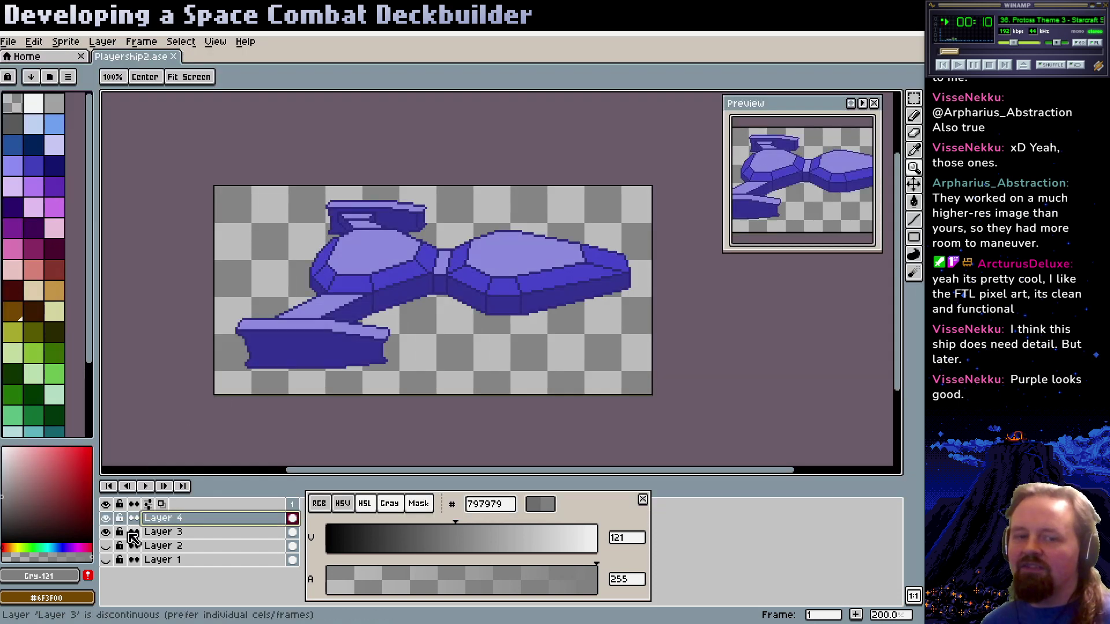
pyautogui.click(420, 286)
pyautogui.click(419, 286)
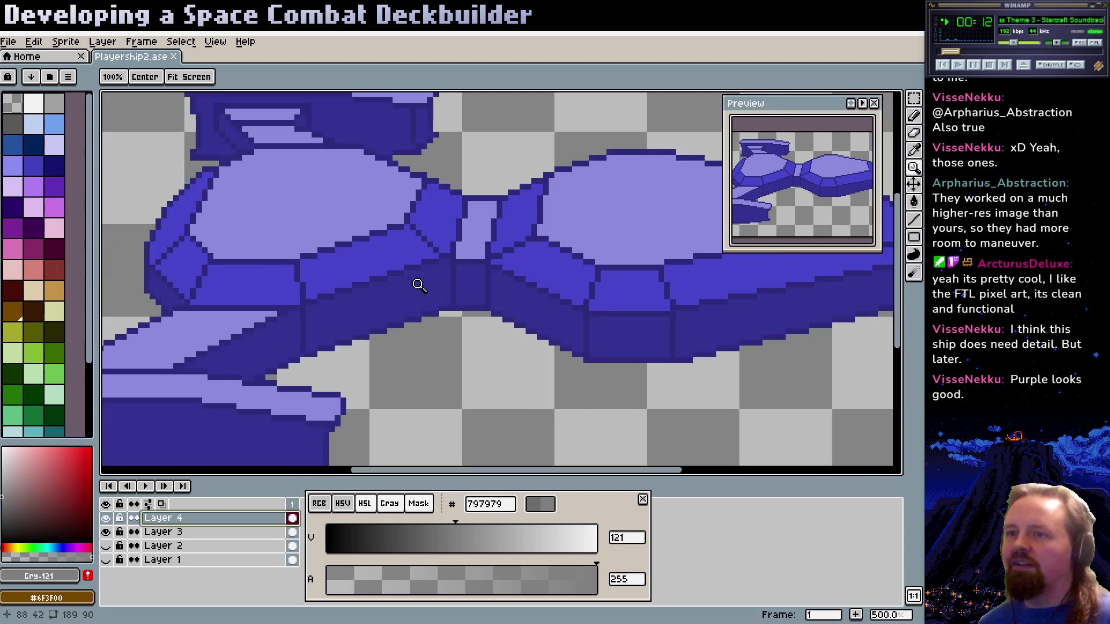
pyautogui.click(576, 284)
pyautogui.click(553, 345)
pyautogui.moveTo(553, 344); pyautogui.dragTo(347, 388)
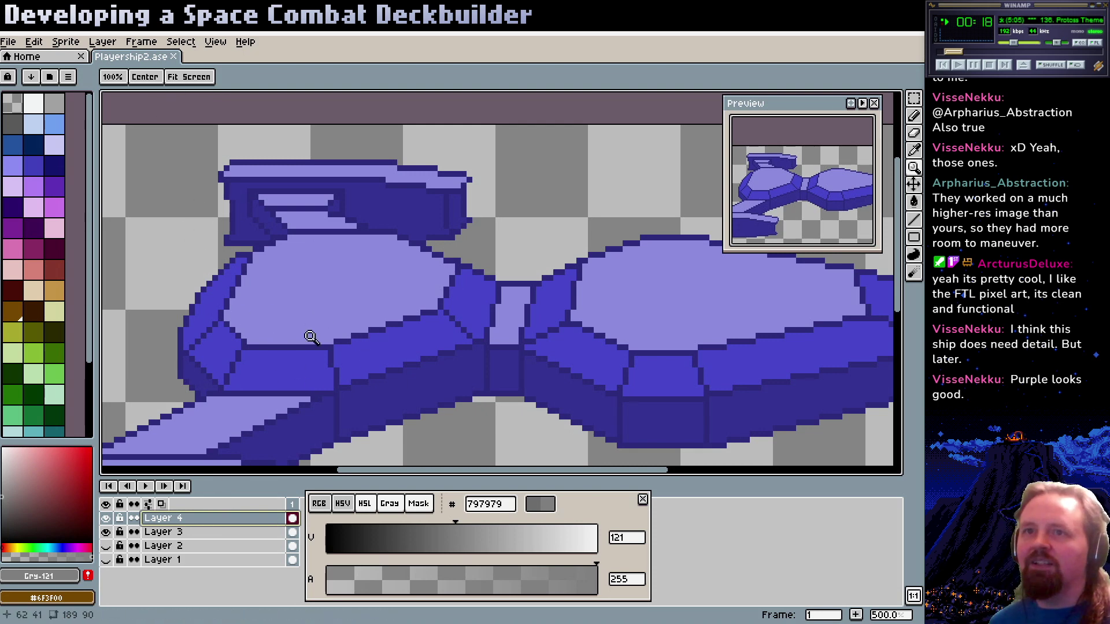
# Try flattening only the visible layers of the sprite and undo the flattening
pyautogui.click(36, 44)
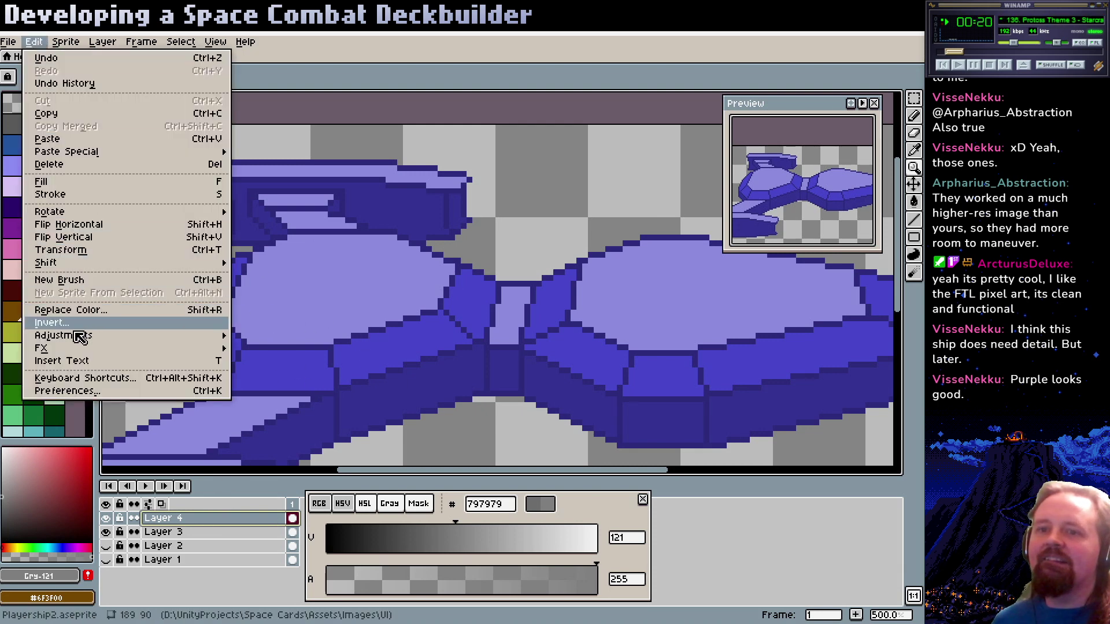
pyautogui.moveTo(74, 351)
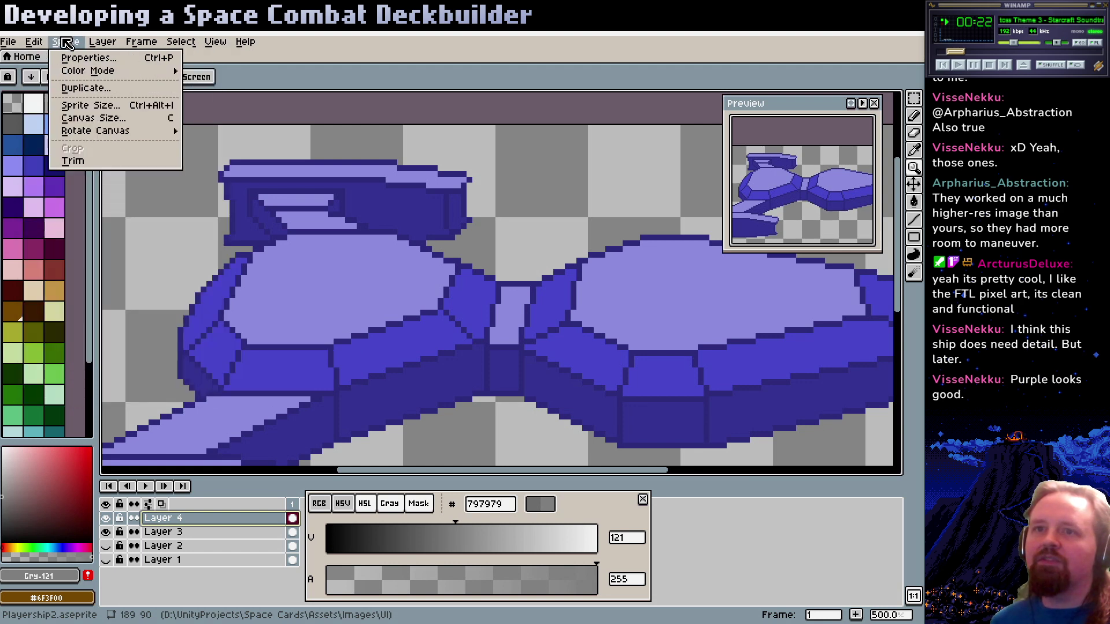
pyautogui.moveTo(97, 48)
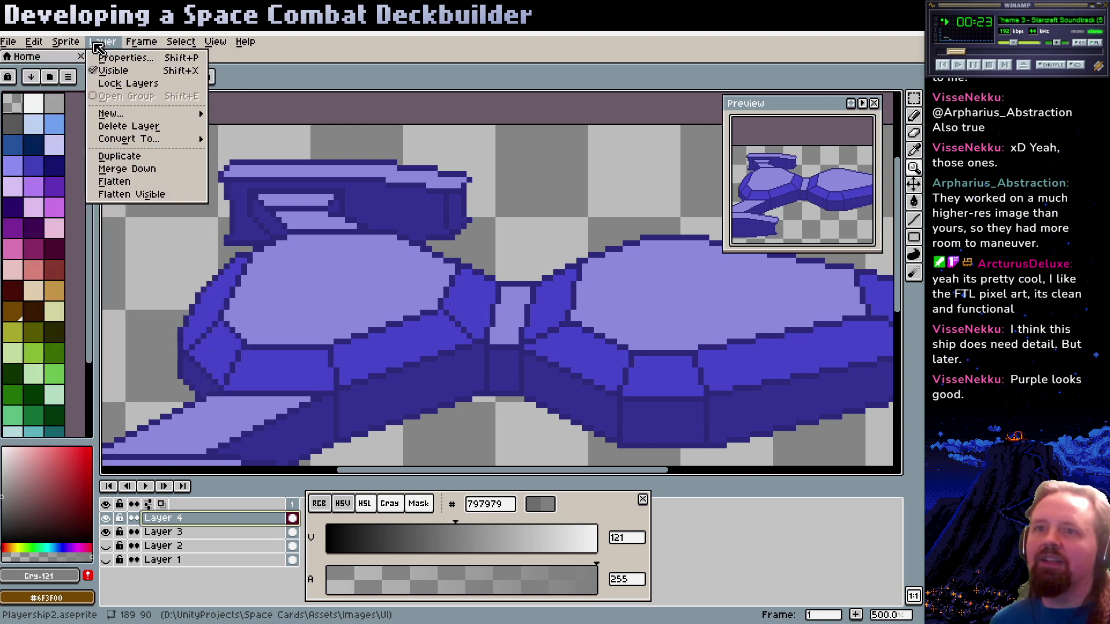
pyautogui.click(131, 194)
pyautogui.press('z')
pyautogui.scroll(-3, 386, 355)
pyautogui.hotkey('ctrl', 'z')
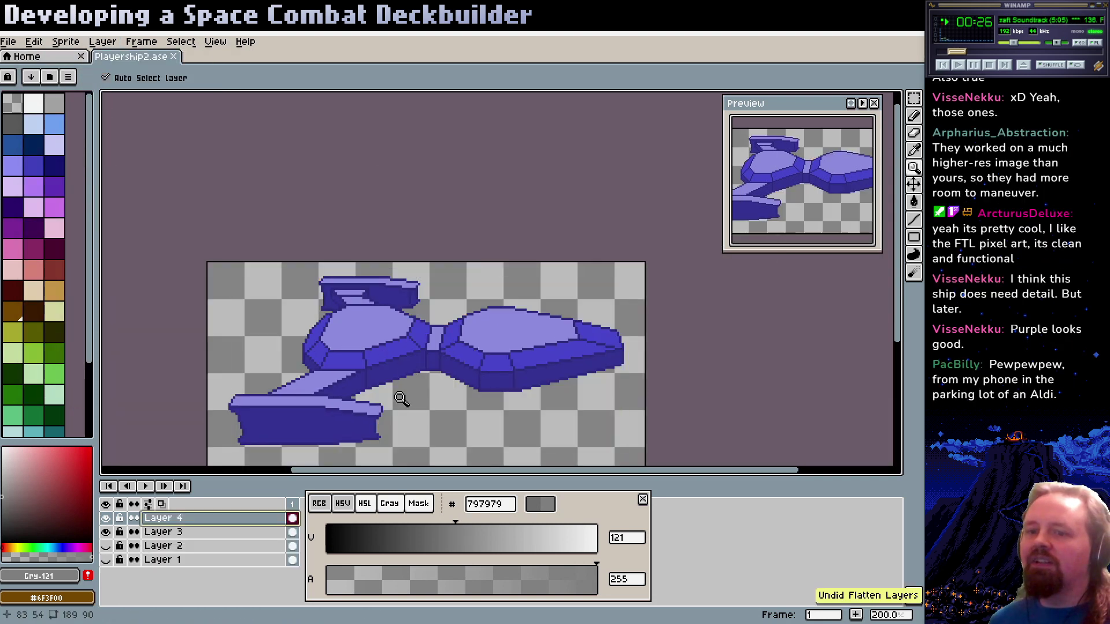
# Delete the hidden Layer 1 and Layer 2 from the sprite
pyautogui.rightClick(175, 564)
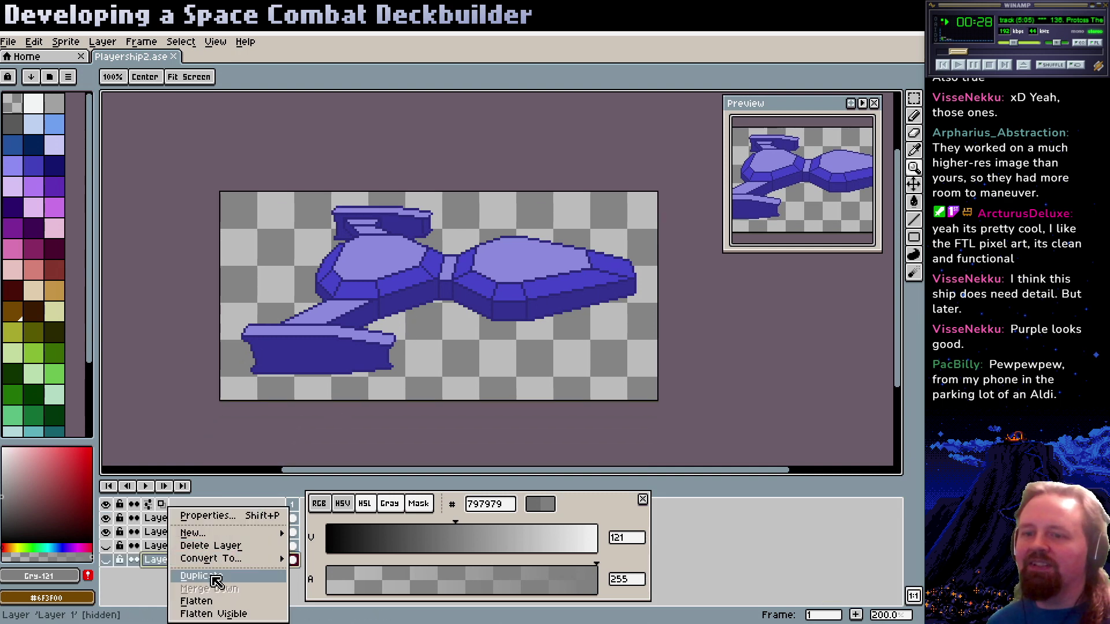
pyautogui.click(211, 546)
pyautogui.rightClick(201, 549)
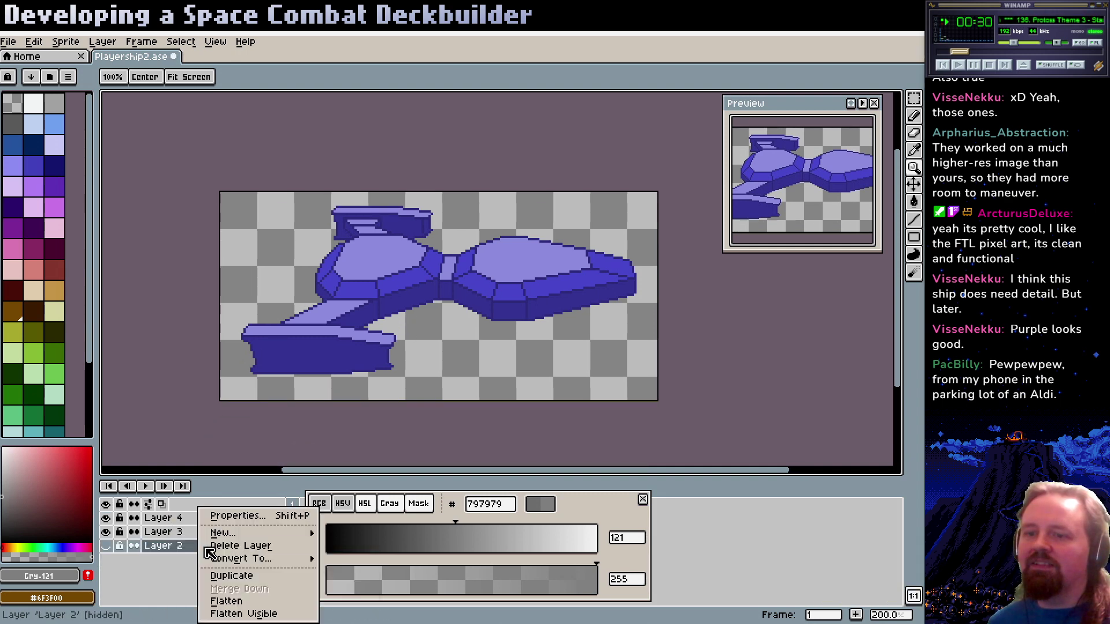
pyautogui.click(243, 545)
# Flatten the remaining Layer 3 and Layer 4 into a single layer
pyautogui.click(103, 42)
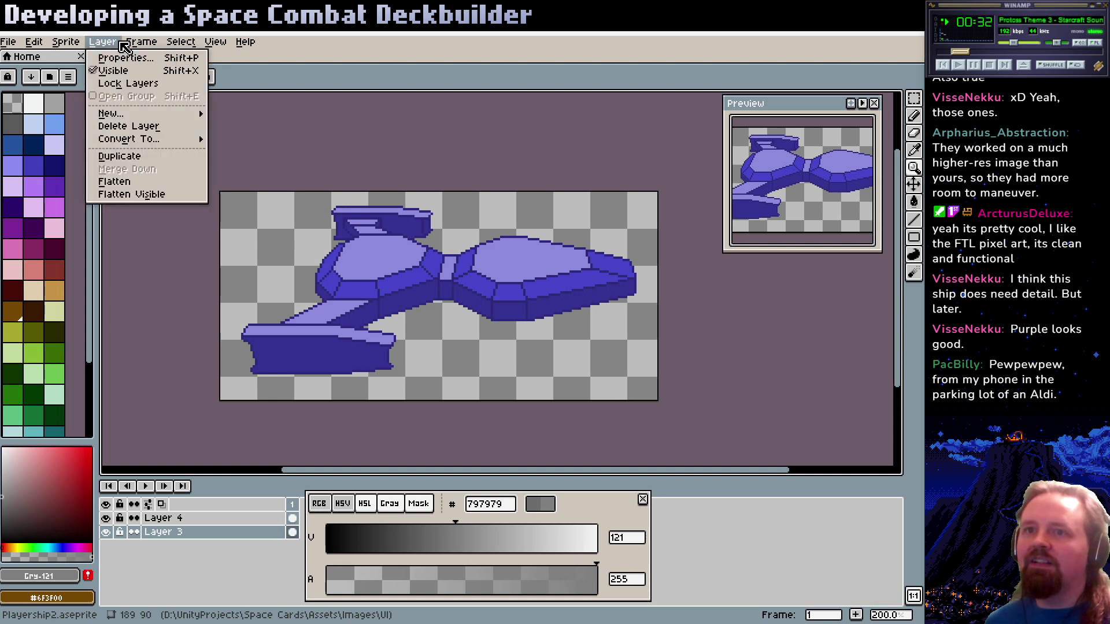
pyautogui.click(129, 181)
pyautogui.press('z')
pyautogui.click(407, 275)
pyautogui.moveTo(407, 275); pyautogui.dragTo(488, 235)
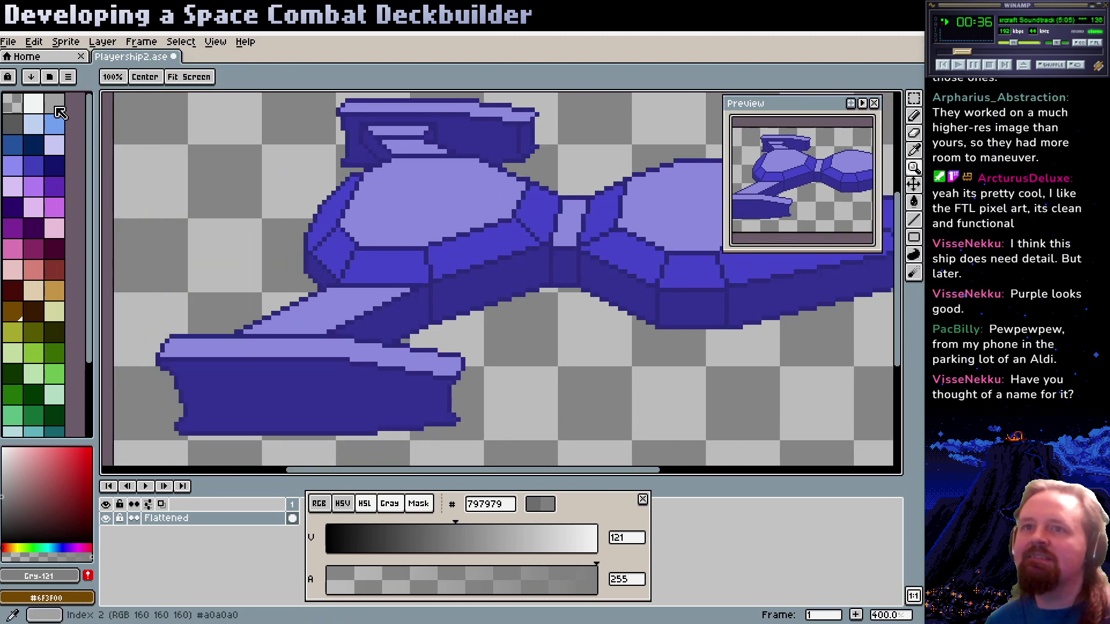
# Try converting the sprite's color mode to indexed and undo the change
pyautogui.click(66, 41)
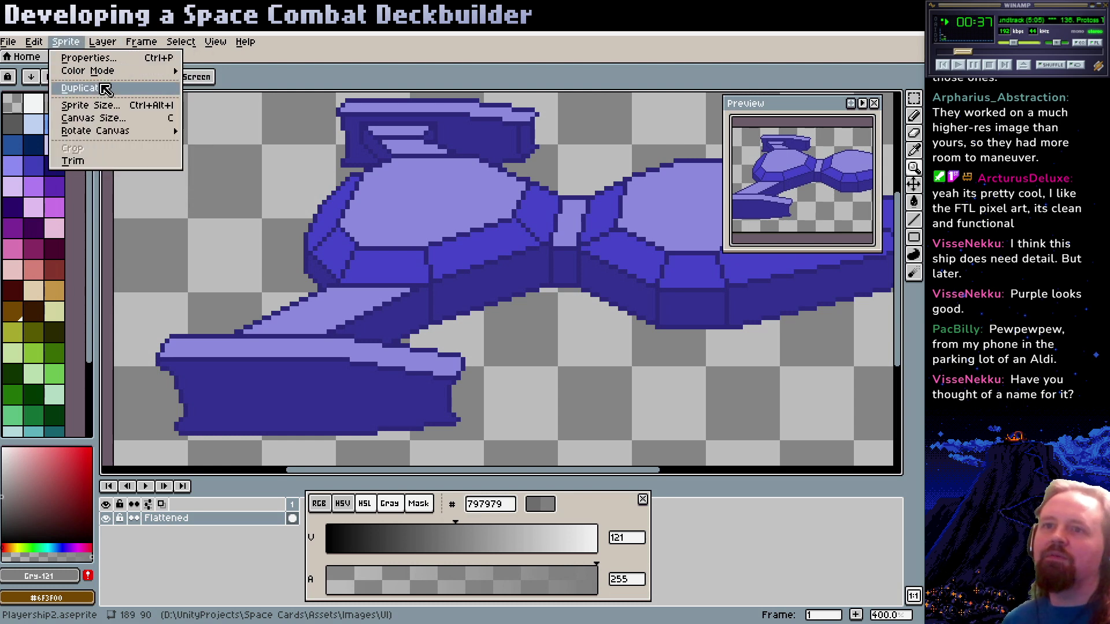
pyautogui.moveTo(107, 72)
pyautogui.click(215, 96)
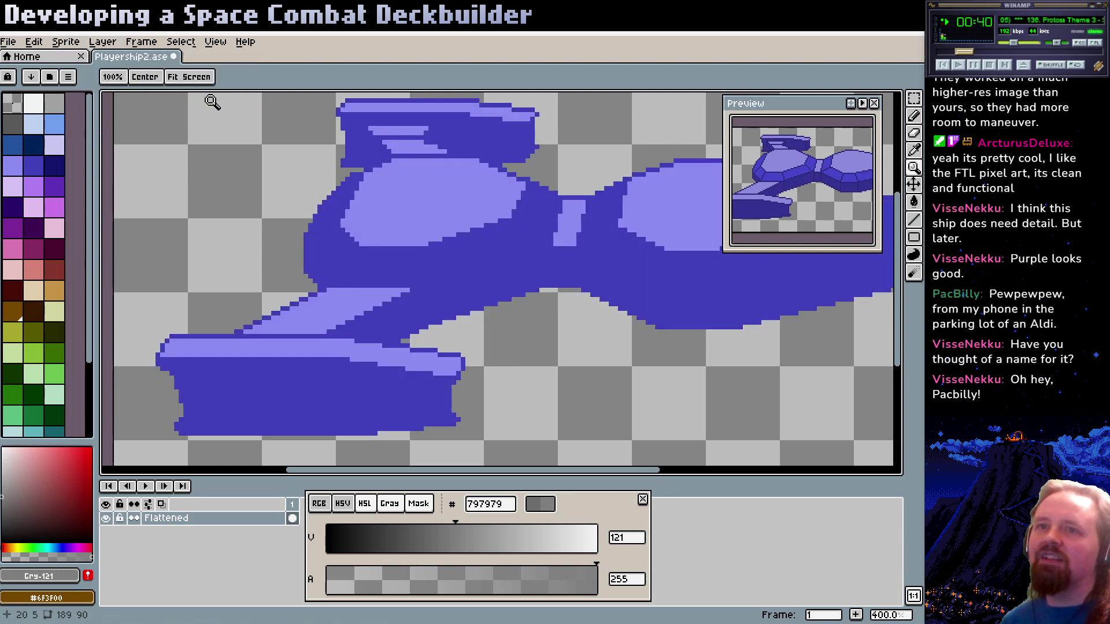
pyautogui.hotkey('ctrl', 'z')
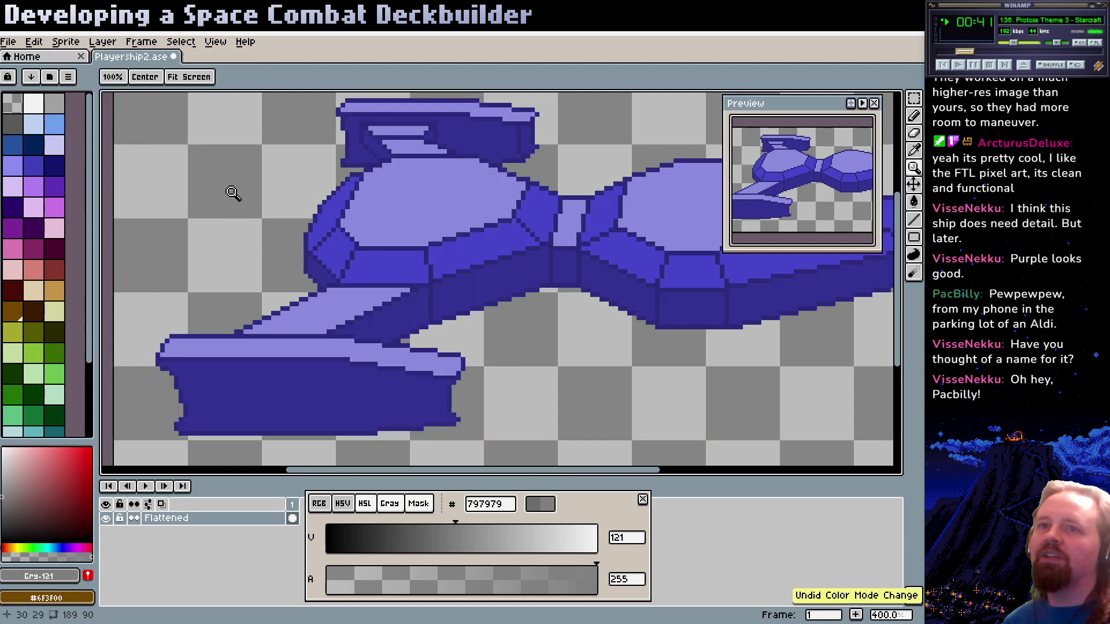
# Replace the current palette with a new palette generated from the sprite's own colors
pyautogui.click(67, 77)
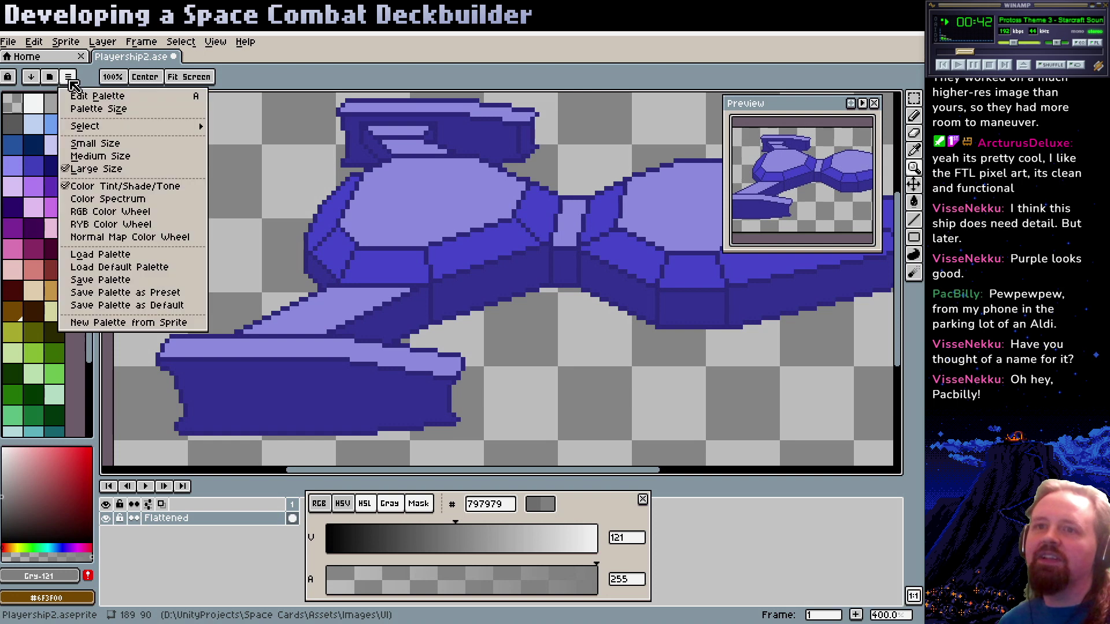
pyautogui.click(110, 322)
pyautogui.click(495, 393)
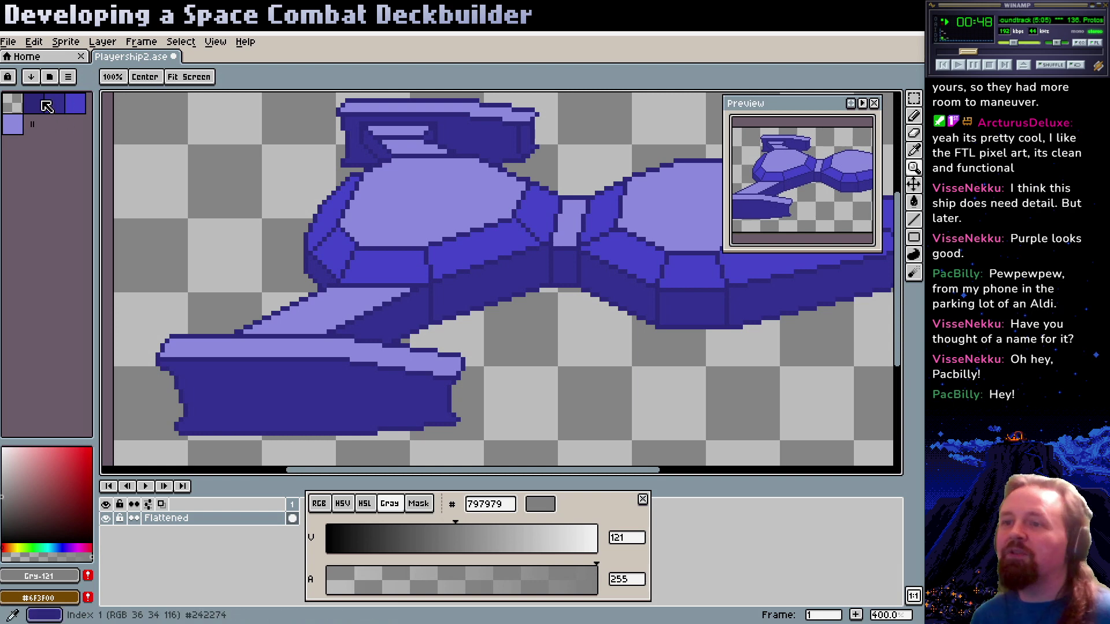
pyautogui.moveTo(453, 260); pyautogui.dragTo(412, 300)
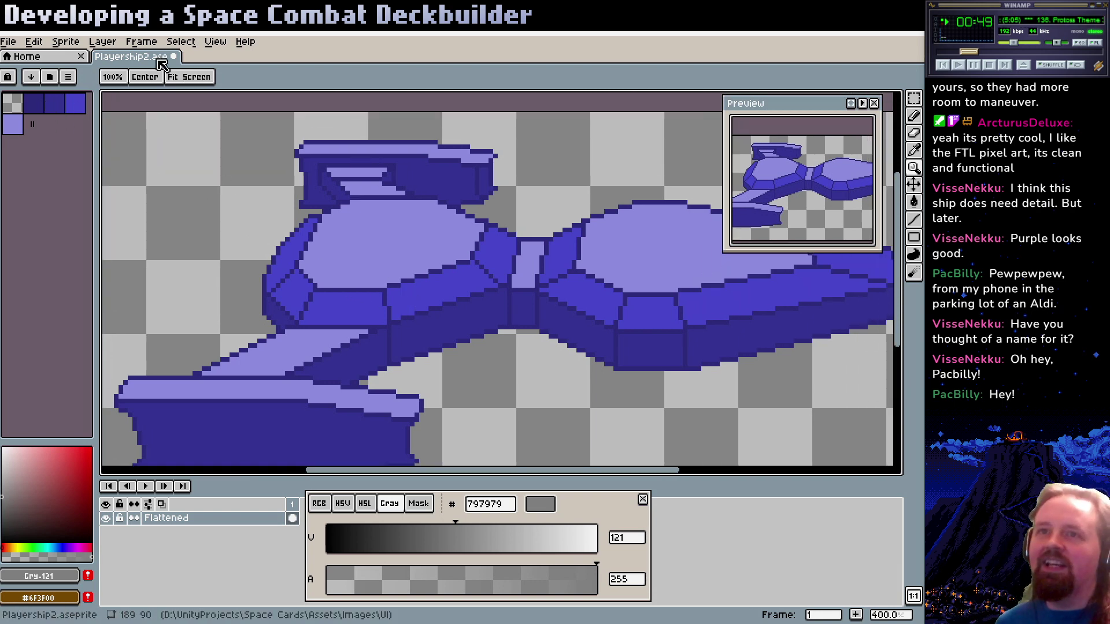
pyautogui.click(67, 43)
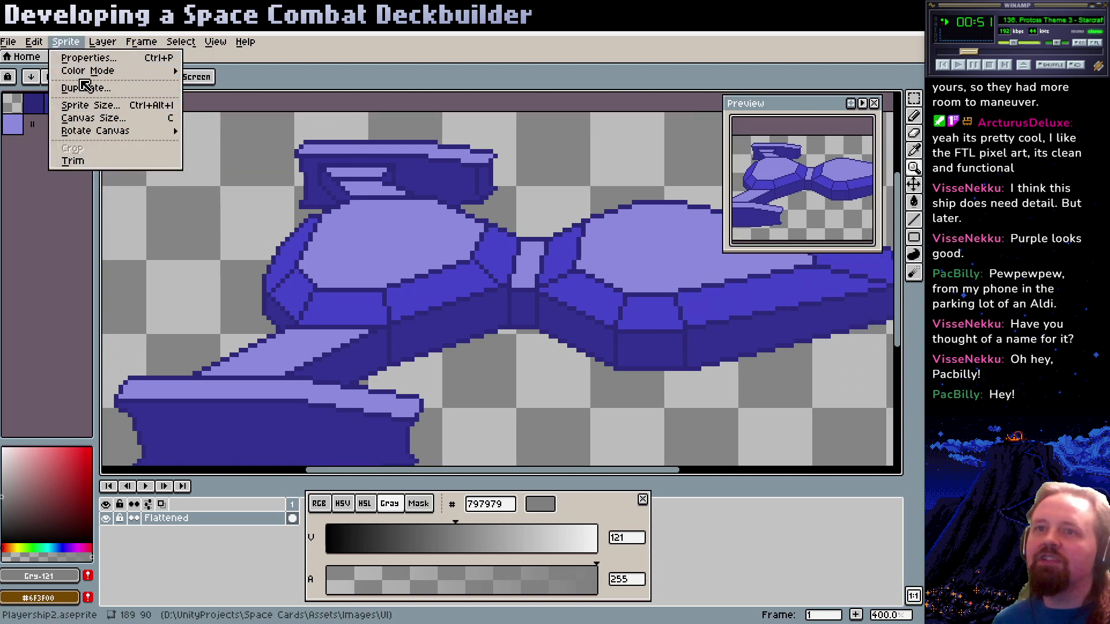
pyautogui.moveTo(93, 70)
pyautogui.press('Escape')
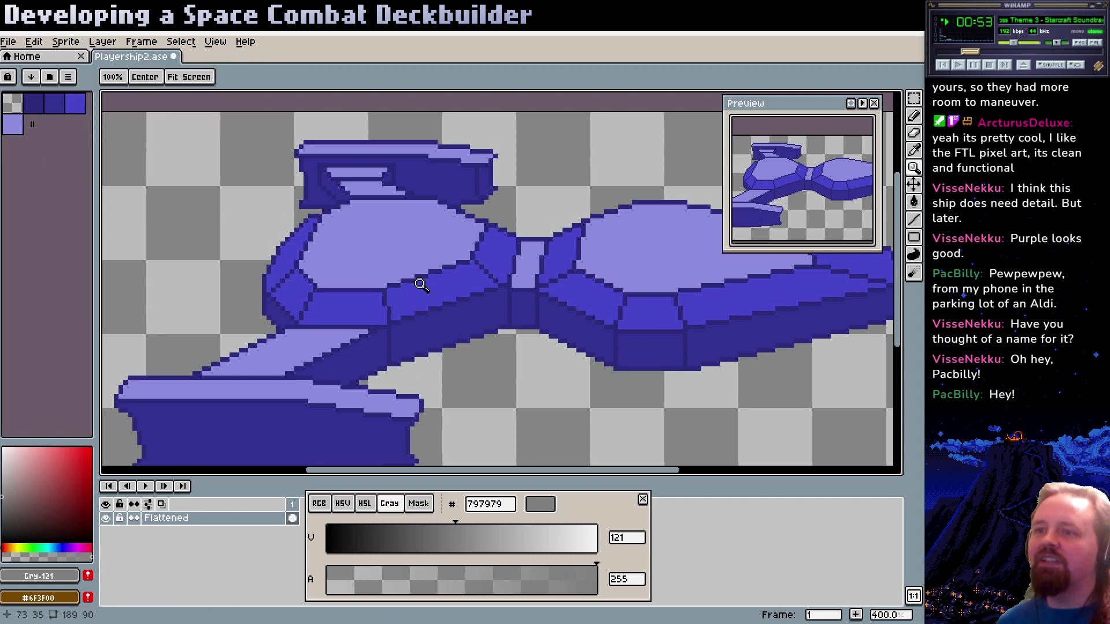
# Enable palette editing and darken the ship's outline color entry to #232254
pyautogui.scroll(-2, 409, 314)
pyautogui.click(34, 104)
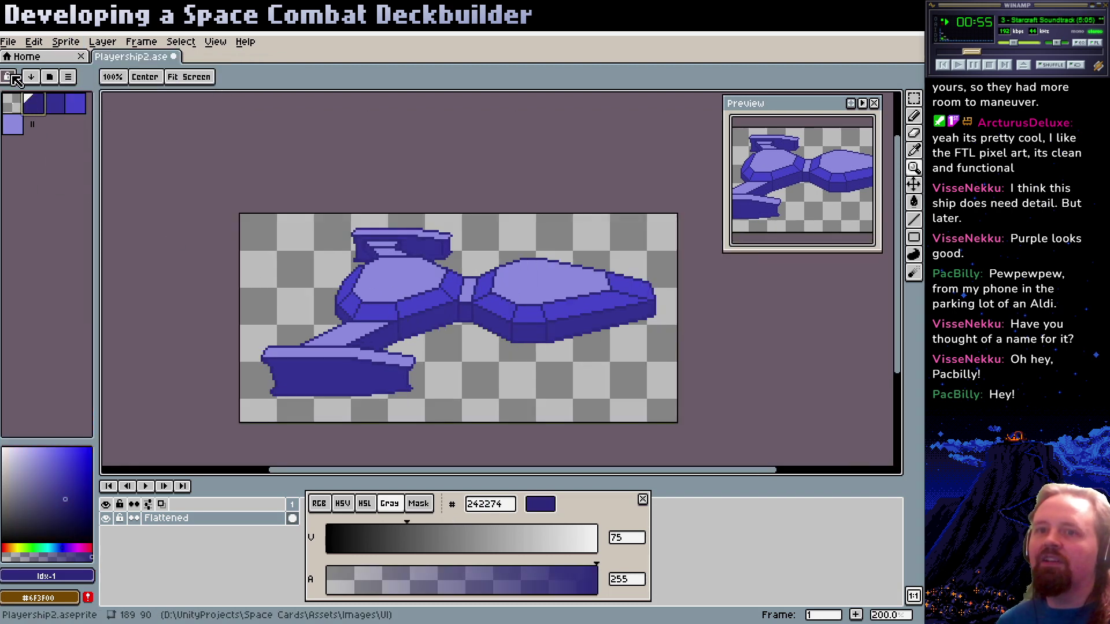
pyautogui.moveTo(72, 472); pyautogui.dragTo(60, 506)
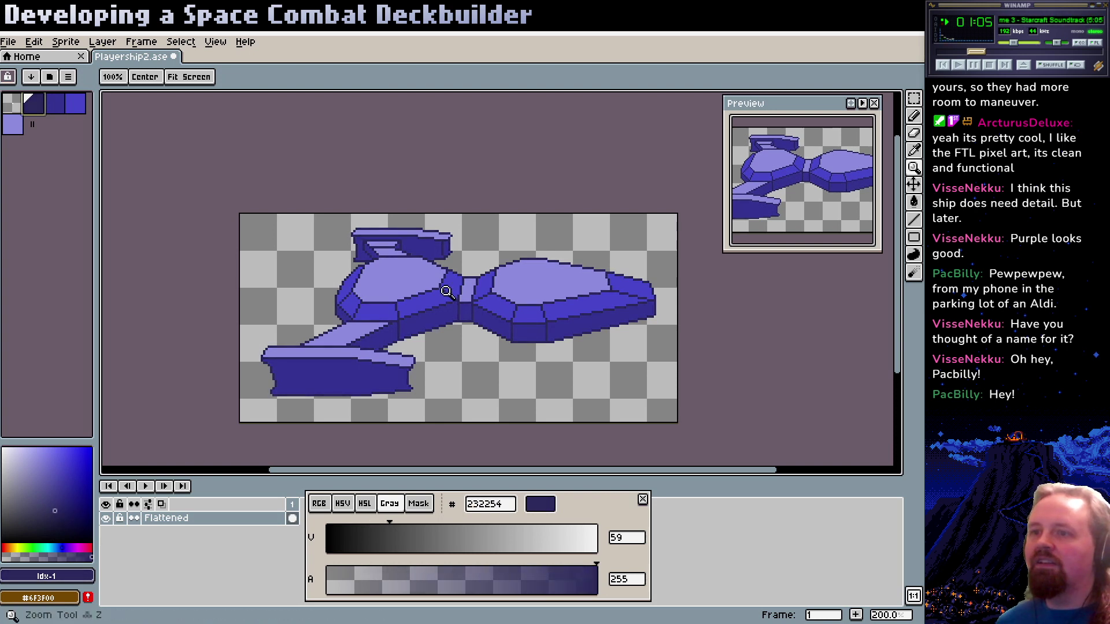
# Sample the light color of the ship's top surfaces, show its RGB values, and change its palette entry to #6564ef
pyautogui.scroll(2, 359, 274)
pyautogui.press('b')
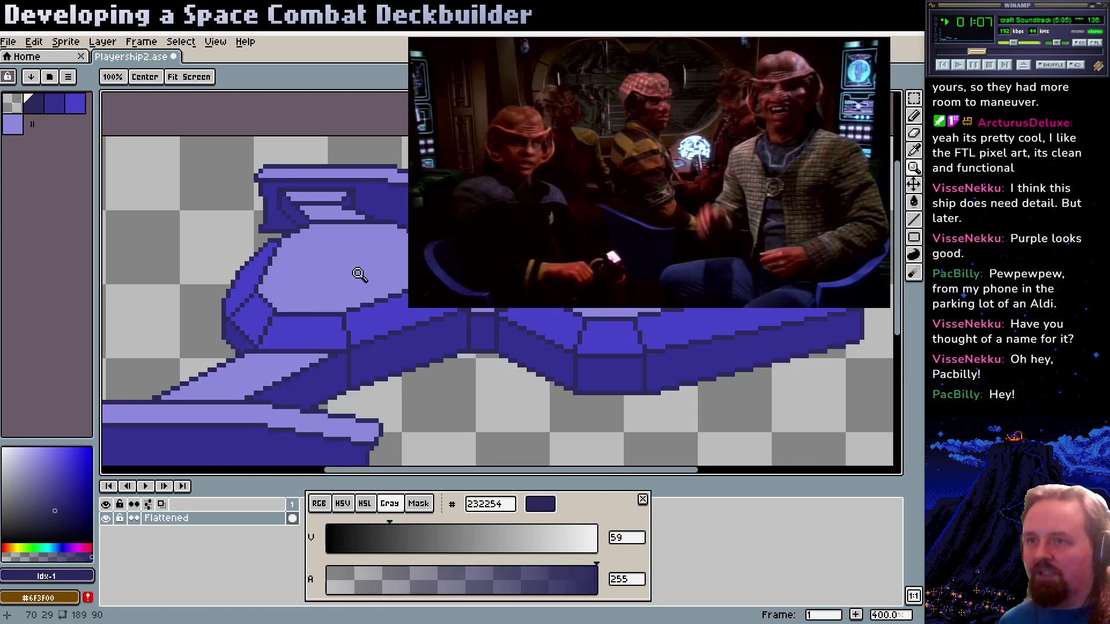
pyautogui.keyDown('alt'); pyautogui.click(362, 269); pyautogui.keyUp('alt')
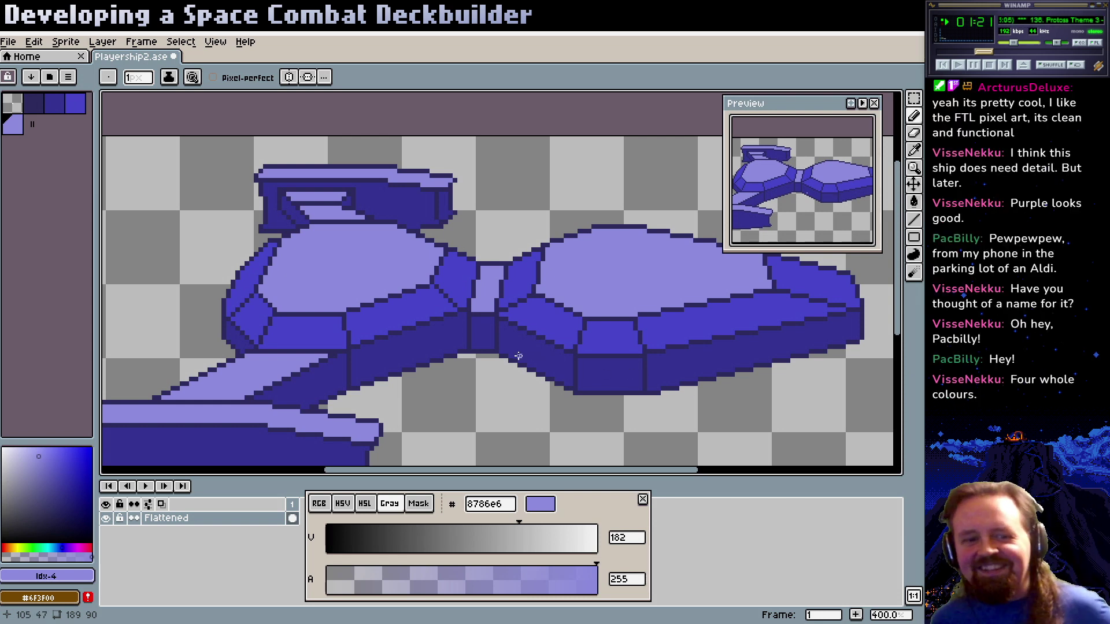
pyautogui.hscroll(-2, 378, 267)
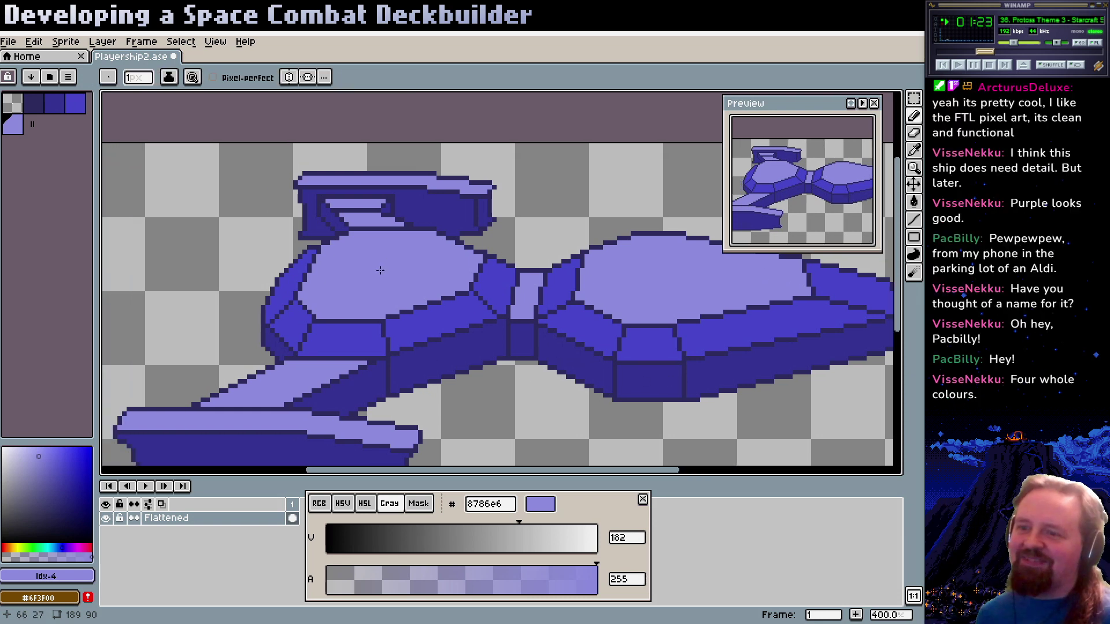
pyautogui.click(319, 503)
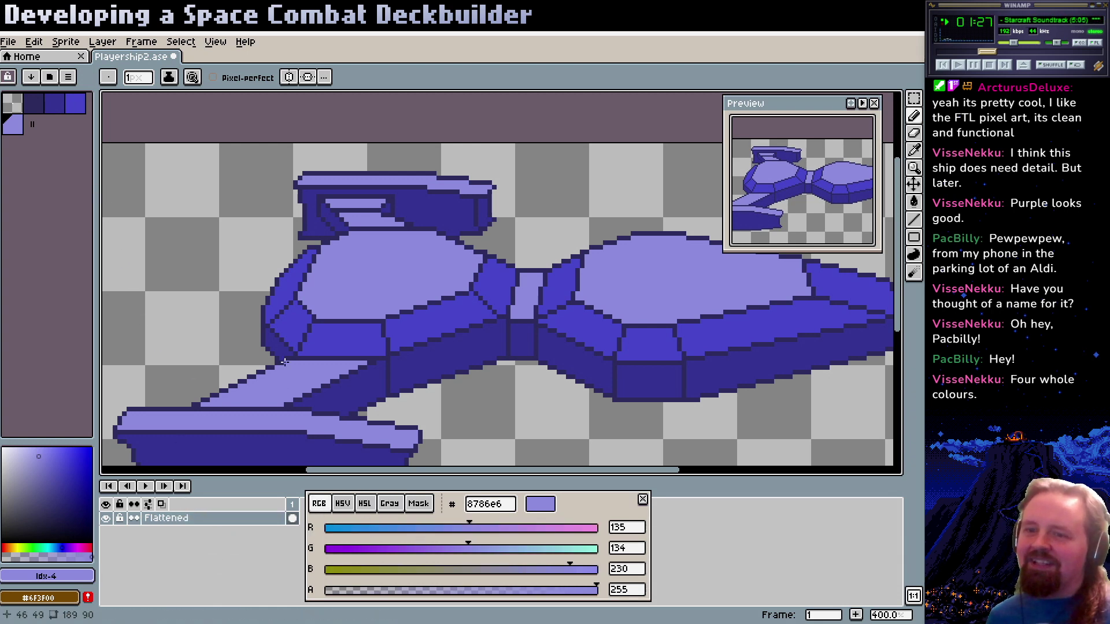
pyautogui.moveTo(50, 460)
pyautogui.mouseDown()
pyautogui.moveTo(71, 463)
pyautogui.moveTo(58, 467)
pyautogui.moveTo(62, 458)
pyautogui.mouseUp()
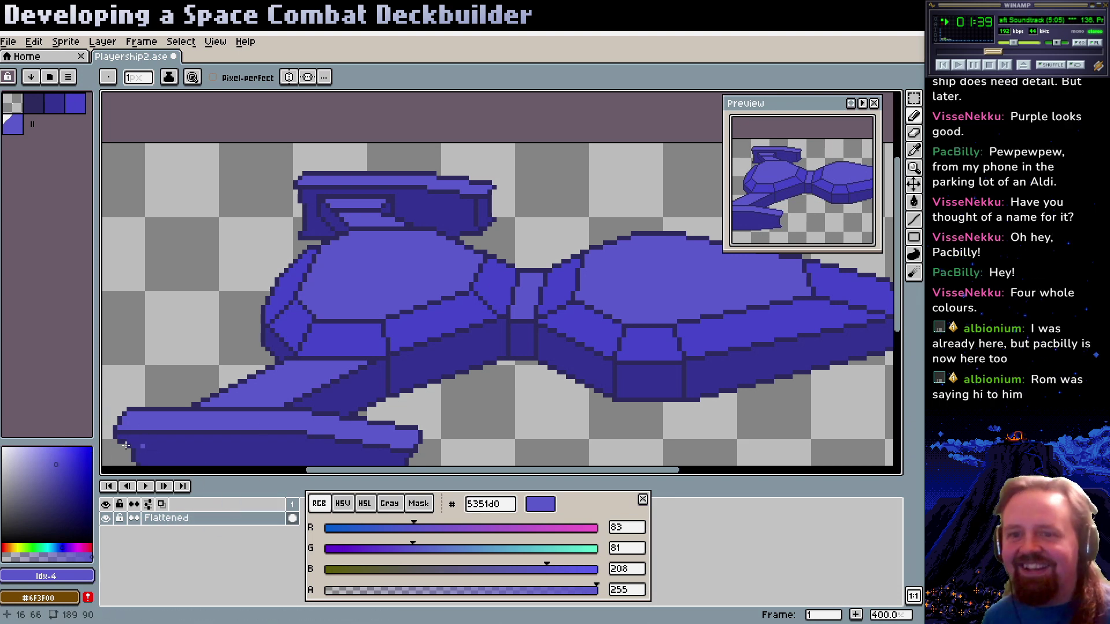
pyautogui.click(60, 457)
pyautogui.click(59, 447)
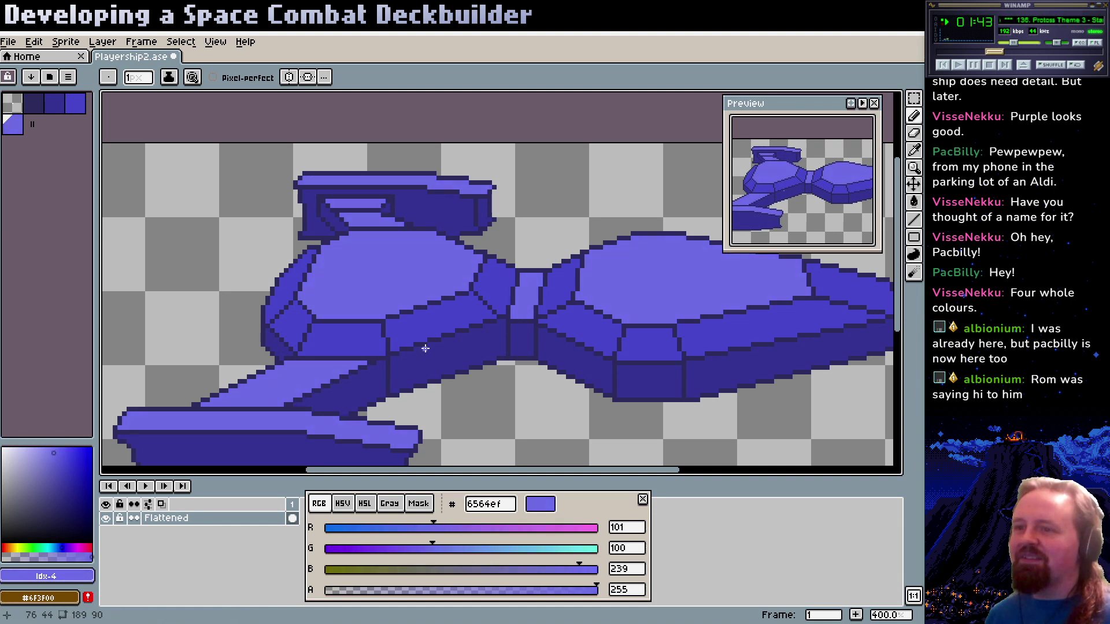
# Change the palette entry of the medium purple bevel faces to #3f3cd3
pyautogui.click(76, 103)
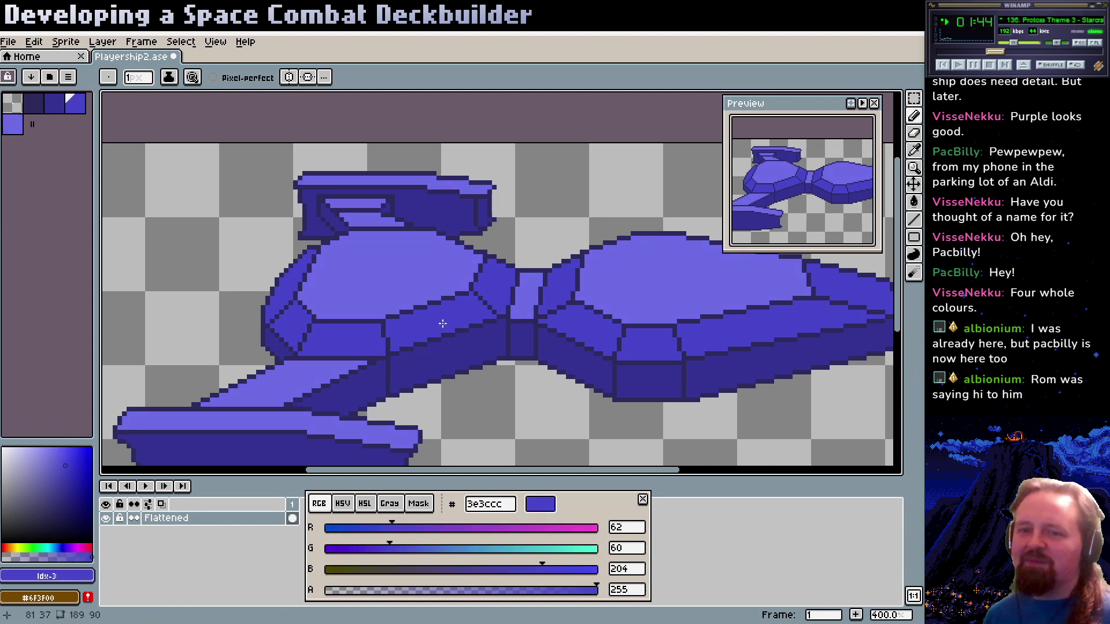
pyautogui.click(68, 466)
pyautogui.click(70, 458)
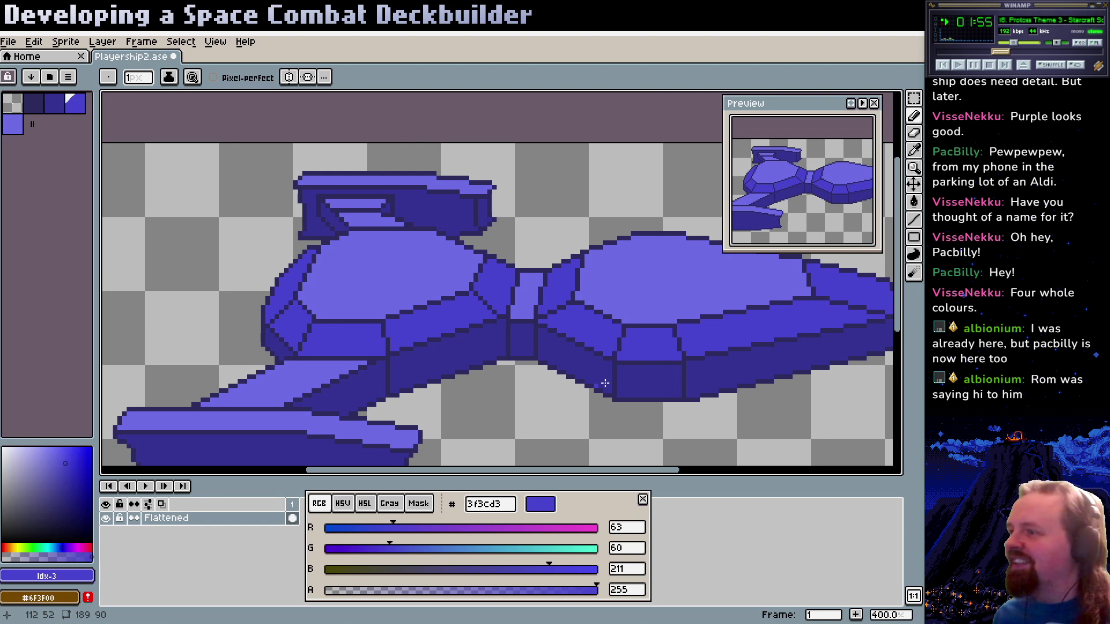
# Sample the dark color of the hull's side faces and examine how the recolored shades work together across the ship
pyautogui.hscroll(2, 578, 323)
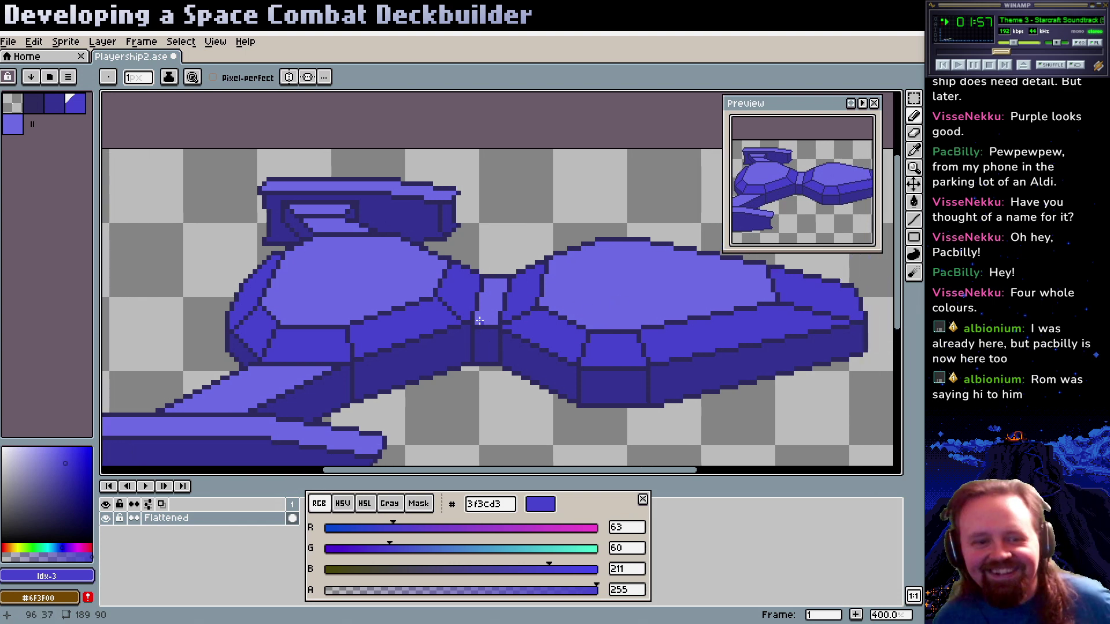
pyautogui.keyDown('alt'); pyautogui.click(495, 334); pyautogui.keyUp('alt')
pyautogui.moveTo(494, 334); pyautogui.dragTo(462, 338)
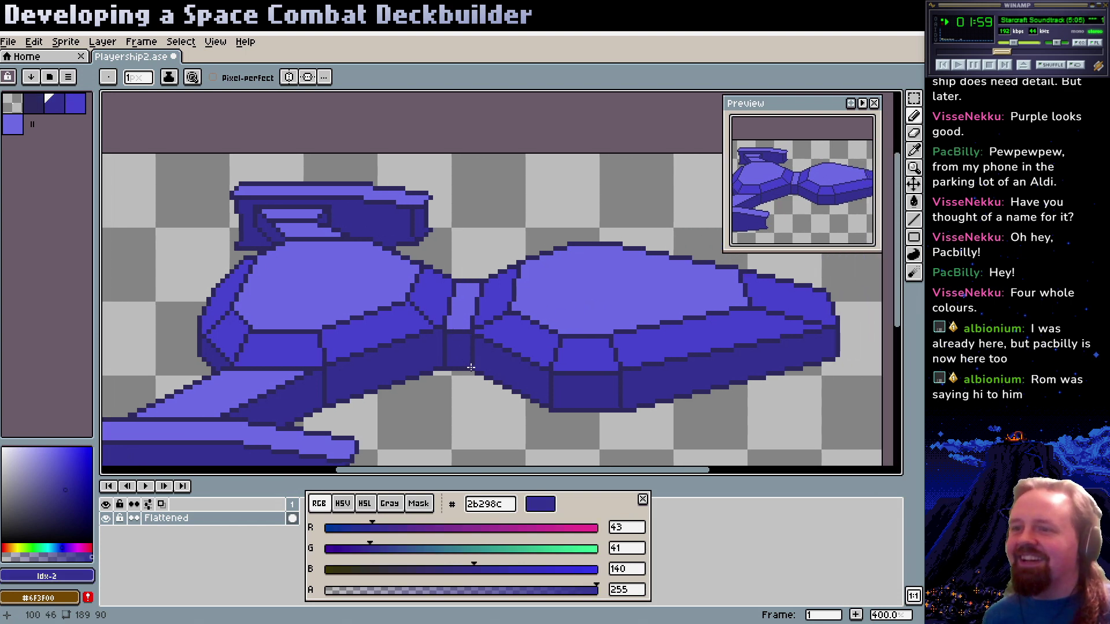
pyautogui.press('z')
pyautogui.scroll(2, 474, 346)
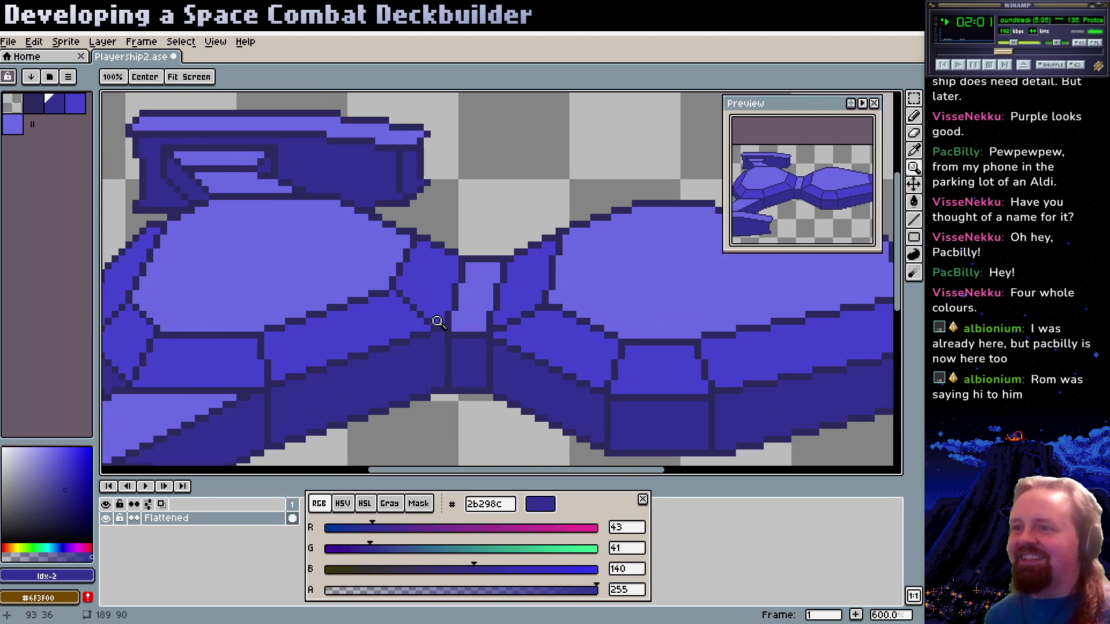
pyautogui.scroll(-2, 491, 356)
pyautogui.moveTo(494, 357); pyautogui.dragTo(495, 302)
pyautogui.scroll(-1, 469, 330)
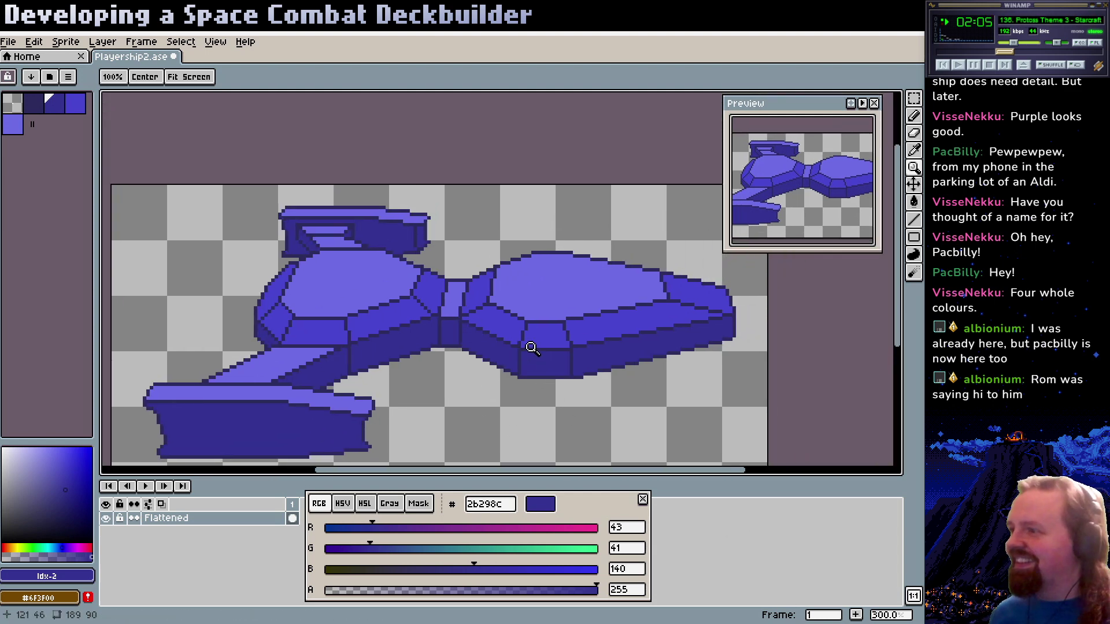
pyautogui.scroll(1, 497, 323)
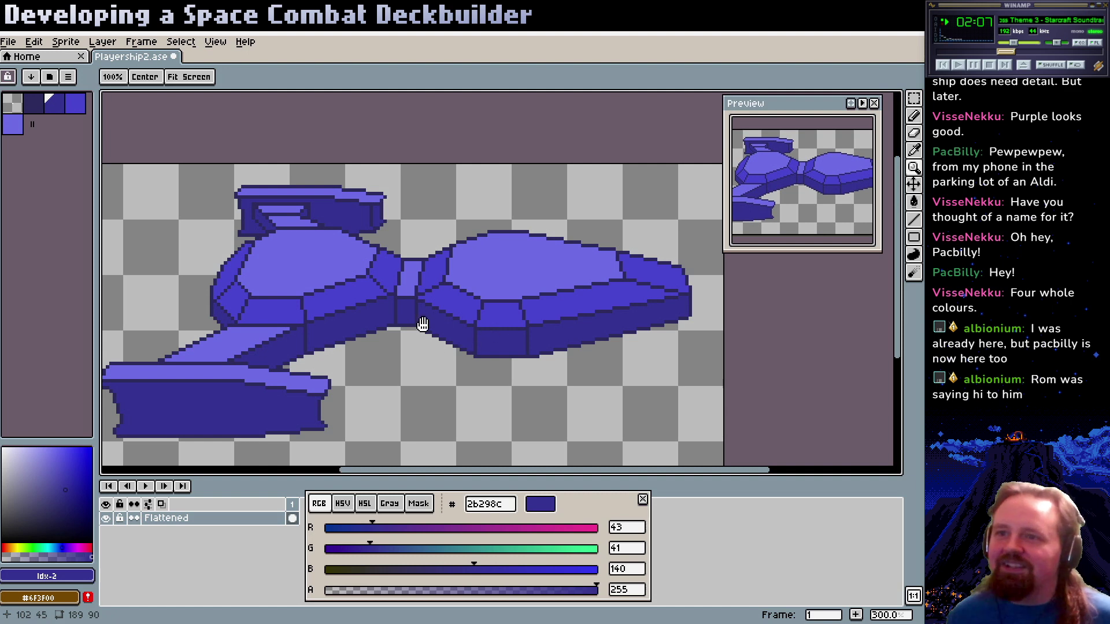
pyautogui.scroll(-1, 428, 324)
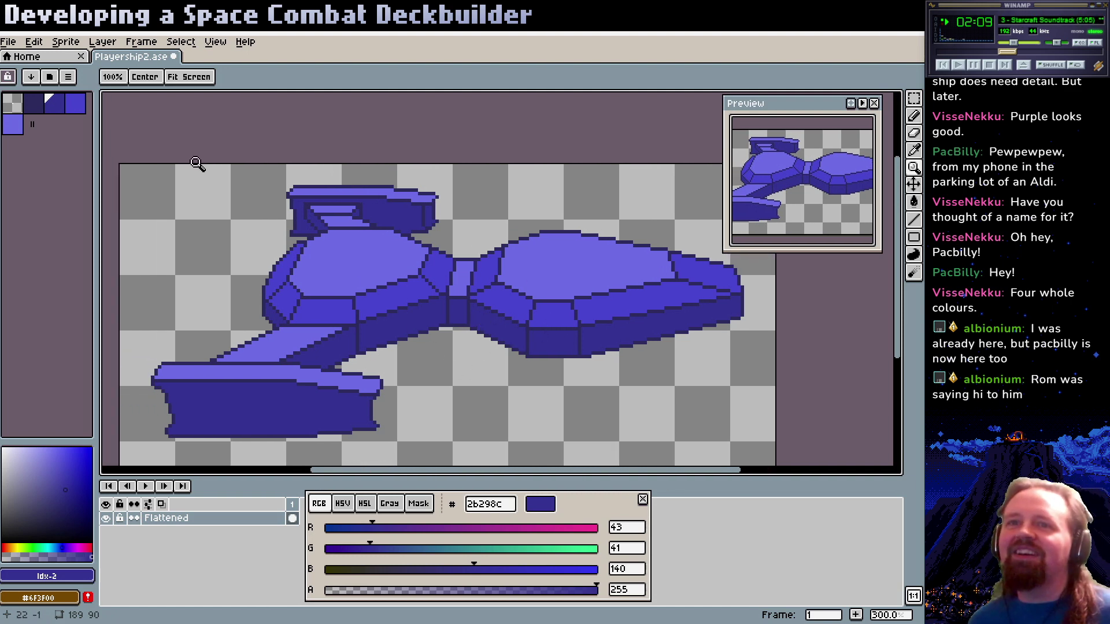
# Reduce the saturation of the whole palette slightly with the Hue/Saturation adjustment
pyautogui.click(65, 43)
pyautogui.moveTo(46, 44)
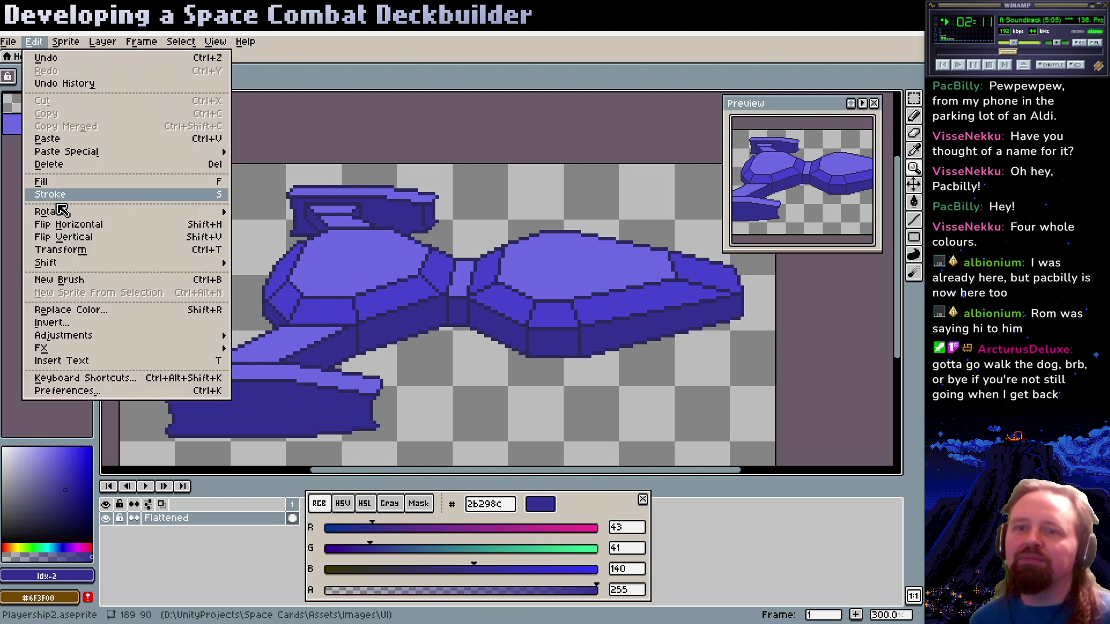
pyautogui.moveTo(98, 341)
pyautogui.click(282, 348)
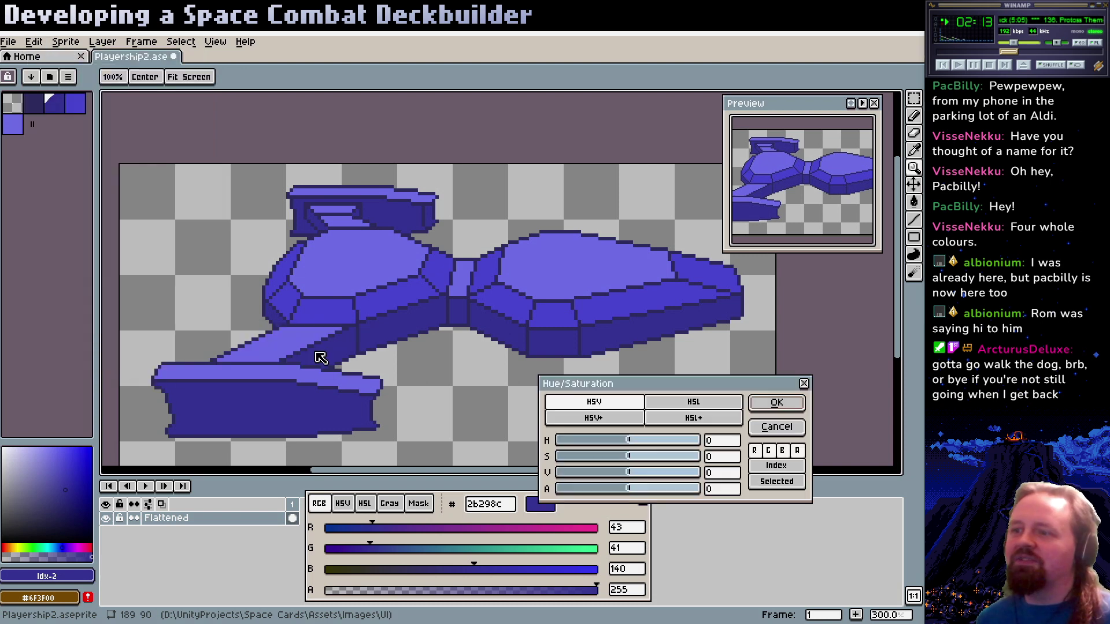
pyautogui.moveTo(627, 458); pyautogui.dragTo(609, 468)
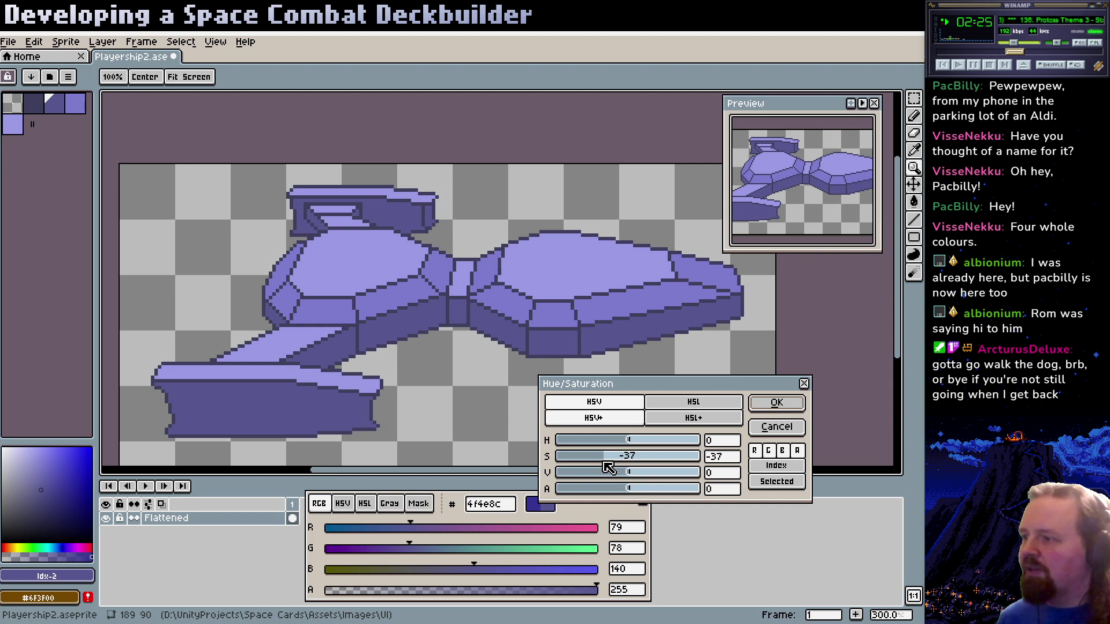
pyautogui.moveTo(607, 459); pyautogui.dragTo(619, 458)
pyautogui.click(778, 404)
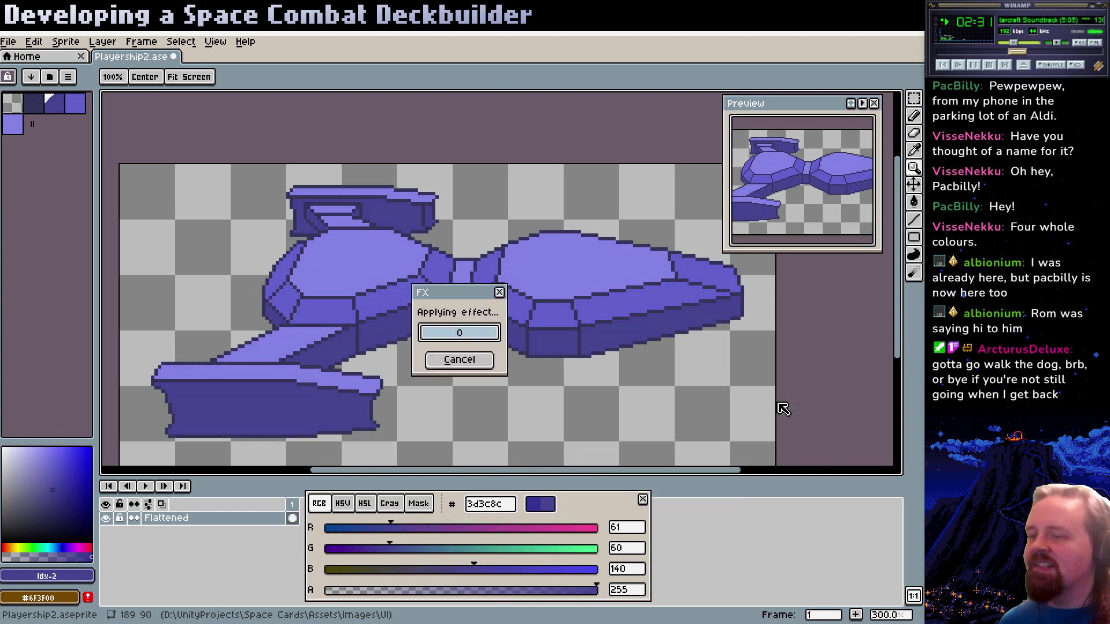
# Make the dark side color the background color and sample the outline color #2c2c54 from the lower wing for the Pencil
pyautogui.moveTo(534, 336)
pyautogui.mouseDown()
pyautogui.moveTo(534, 360)
pyautogui.moveTo(542, 338)
pyautogui.mouseUp()
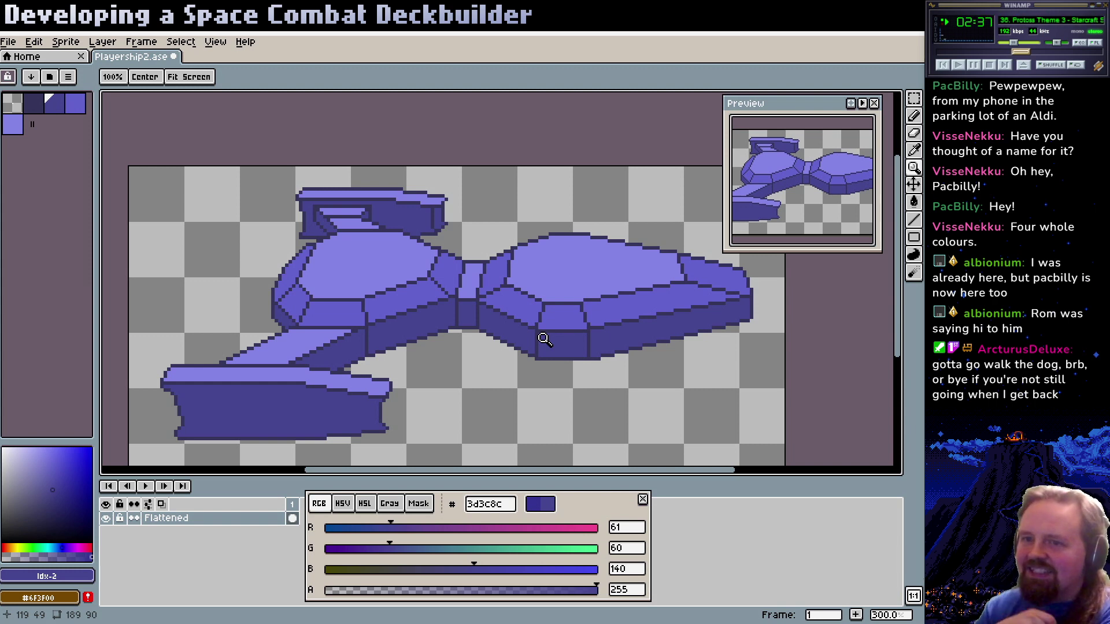
pyautogui.moveTo(234, 406); pyautogui.dragTo(339, 396)
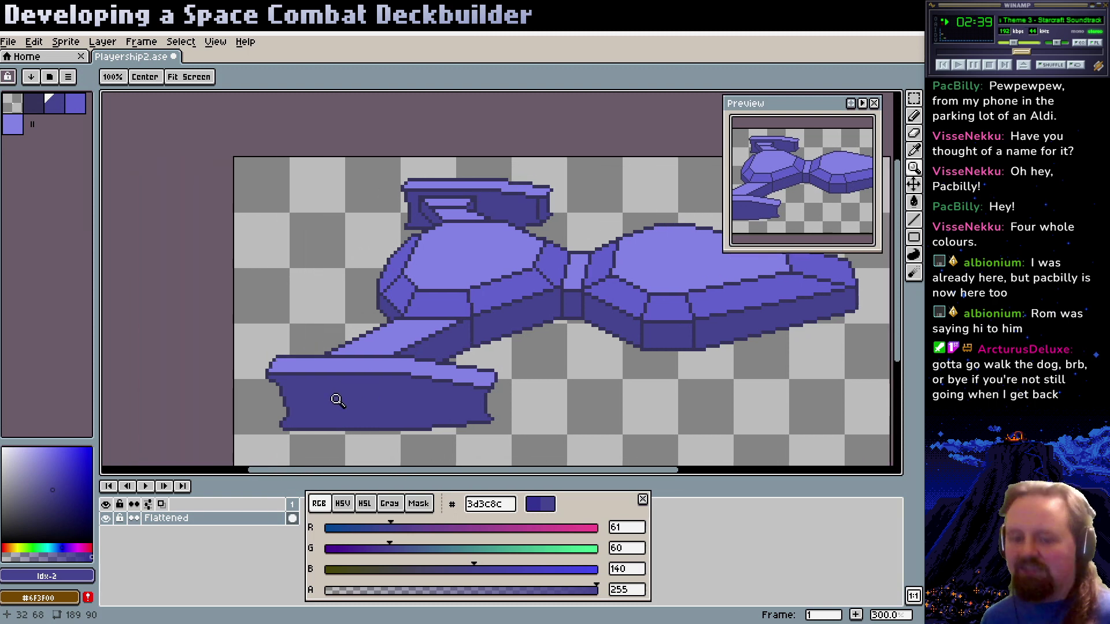
pyautogui.press('x')
pyautogui.scroll(4, 307, 439)
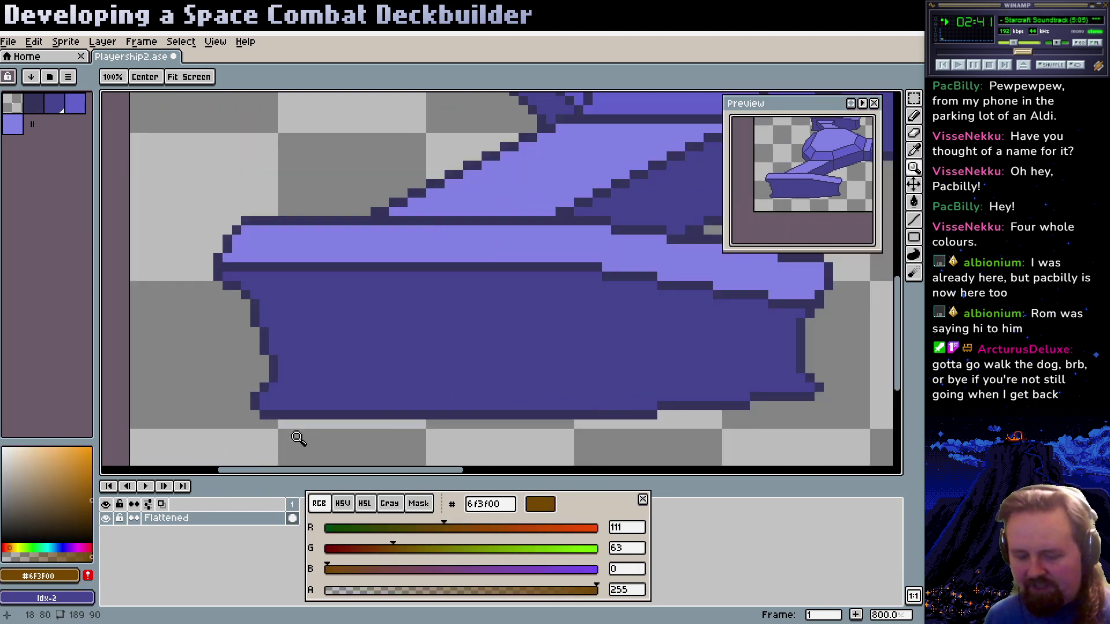
pyautogui.press('b')
pyautogui.keyDown('alt'); pyautogui.click(284, 415); pyautogui.keyUp('alt')
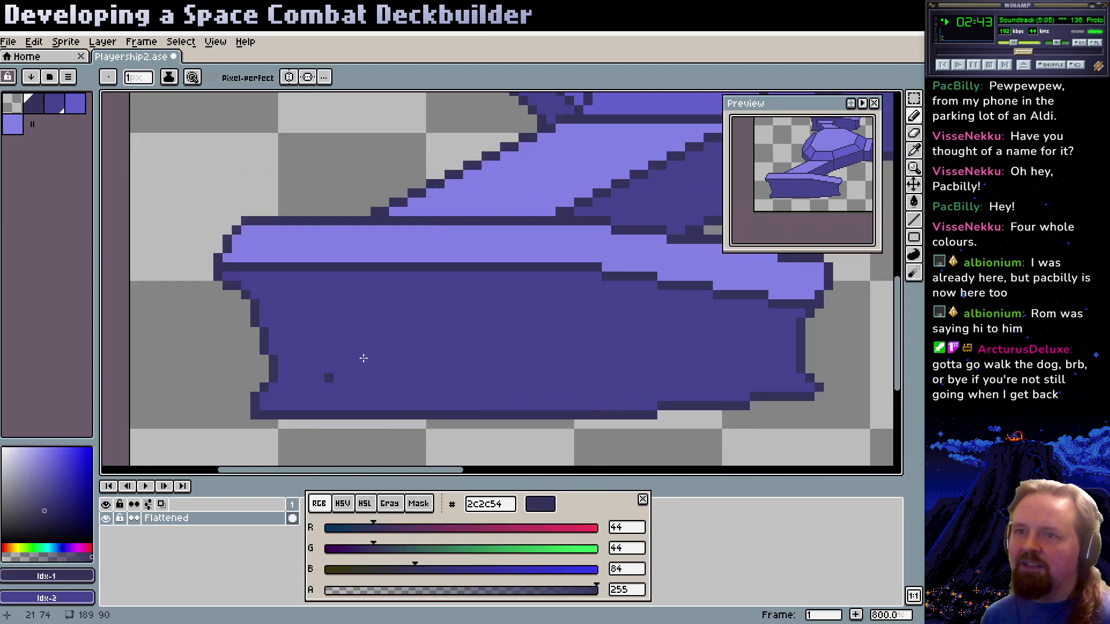
# Sample the transparent color beside the upper corner of the lower wing
pyautogui.scroll(2, 404, 313)
pyautogui.scroll(2, 300, 278)
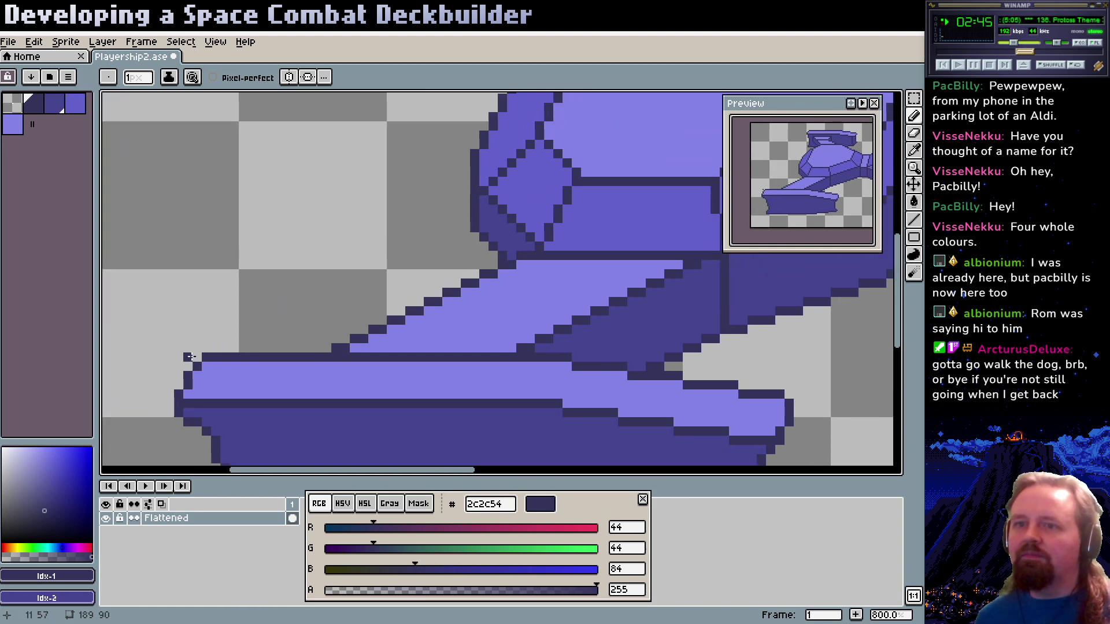
pyautogui.keyDown('alt'); pyautogui.click(194, 358); pyautogui.keyUp('alt')
# Examine the desaturated ship's shading and outline, both around the lower wing and across the whole sprite
pyautogui.scroll(-3, 369, 283)
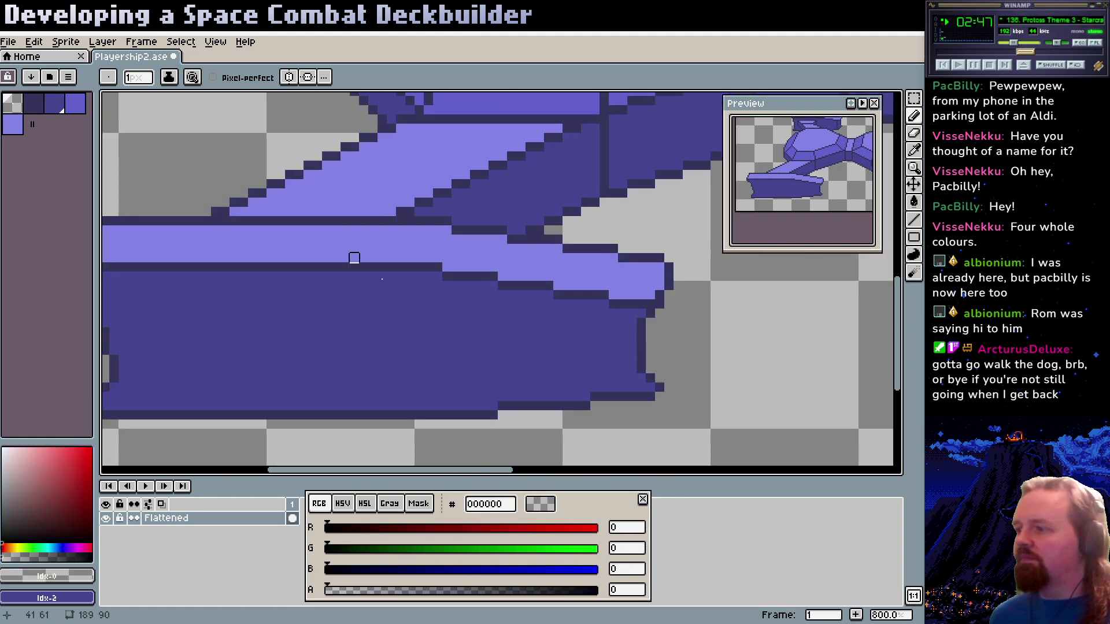
pyautogui.press('z')
pyautogui.scroll(-2, 501, 342)
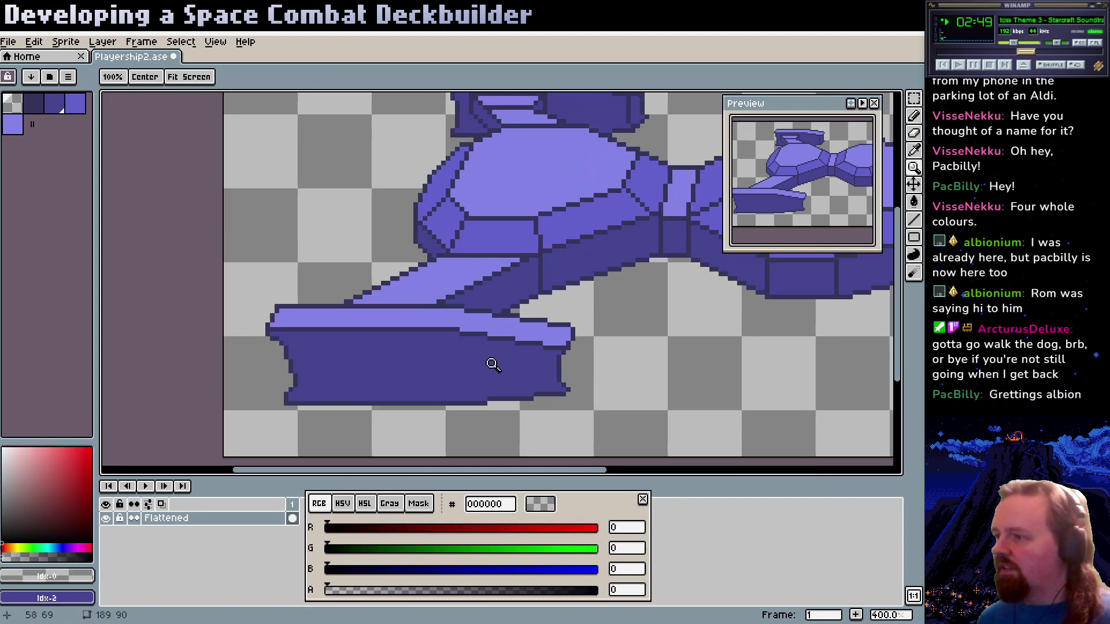
pyautogui.scroll(-1, 501, 343)
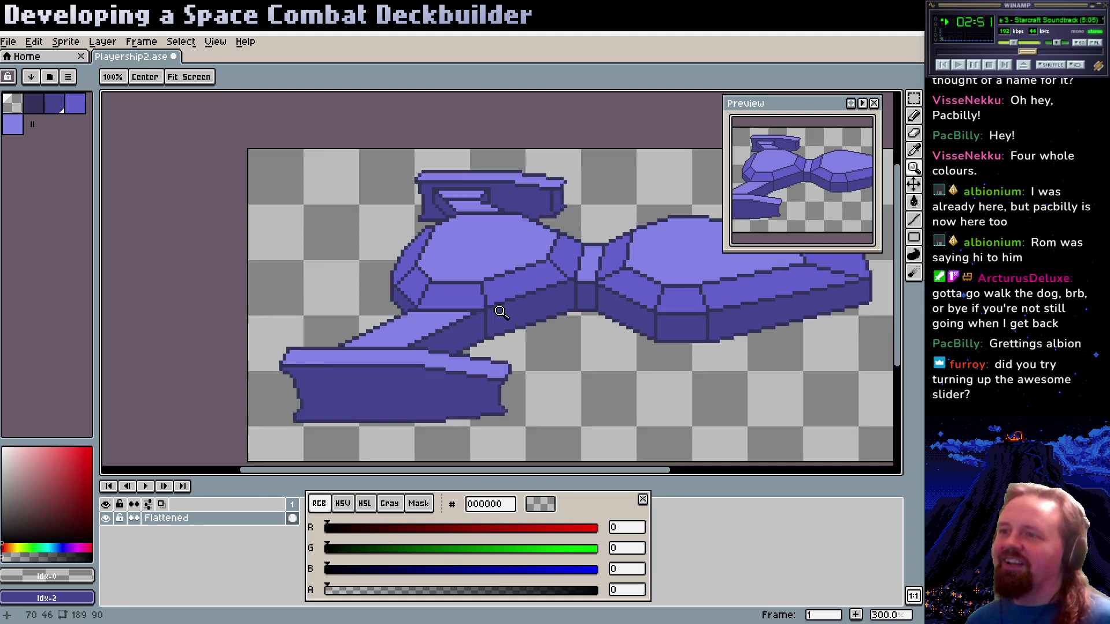
pyautogui.moveTo(490, 325); pyautogui.dragTo(391, 318)
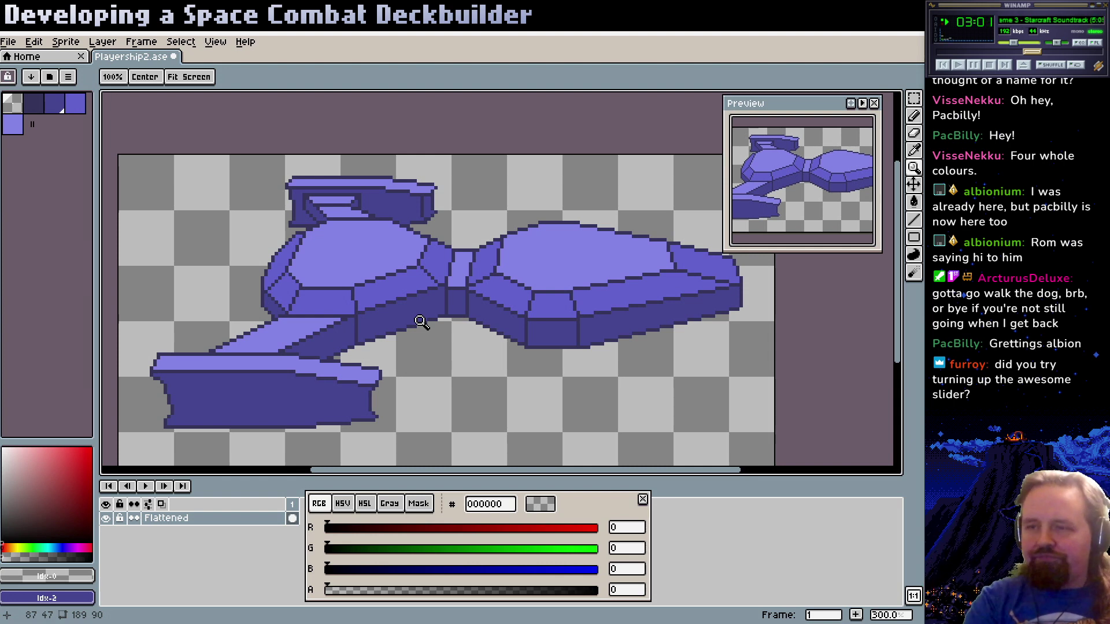
pyautogui.moveTo(426, 302); pyautogui.dragTo(453, 297)
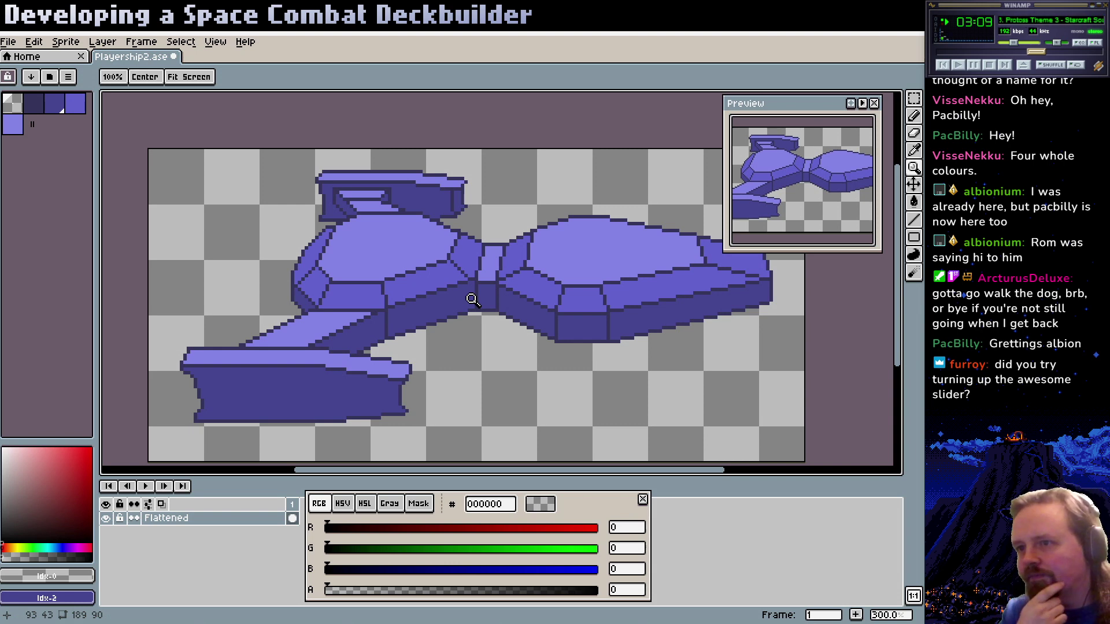
pyautogui.moveTo(473, 299); pyautogui.dragTo(444, 314)
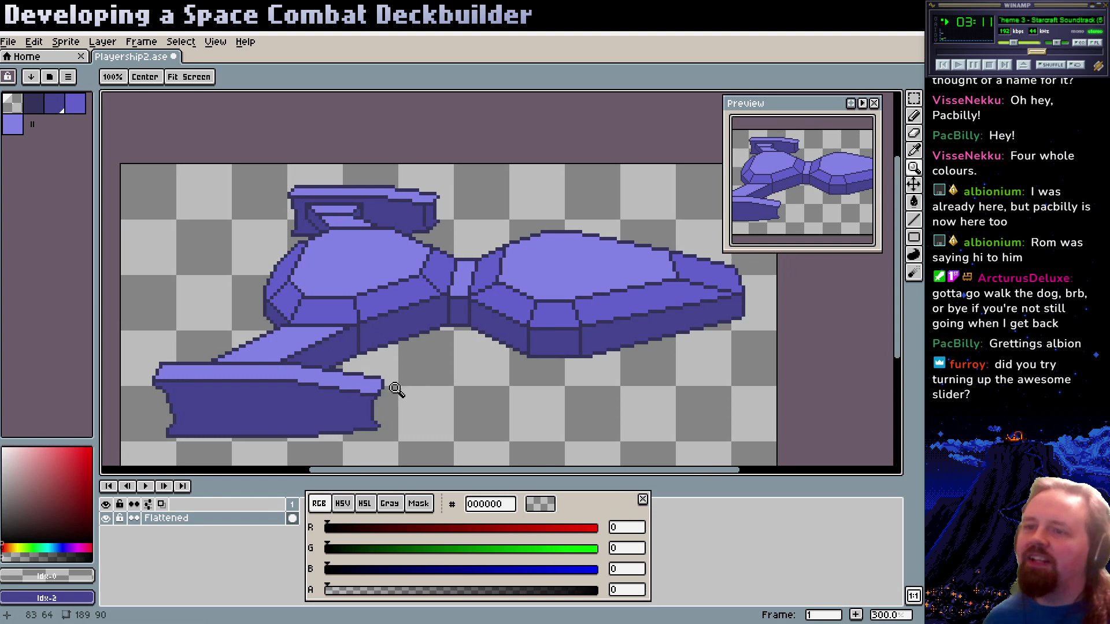
# Sample the outline color #2c2c54 and draw two parallel horizontal lines about 32 px long on the lower wing's dark side
pyautogui.press('b')
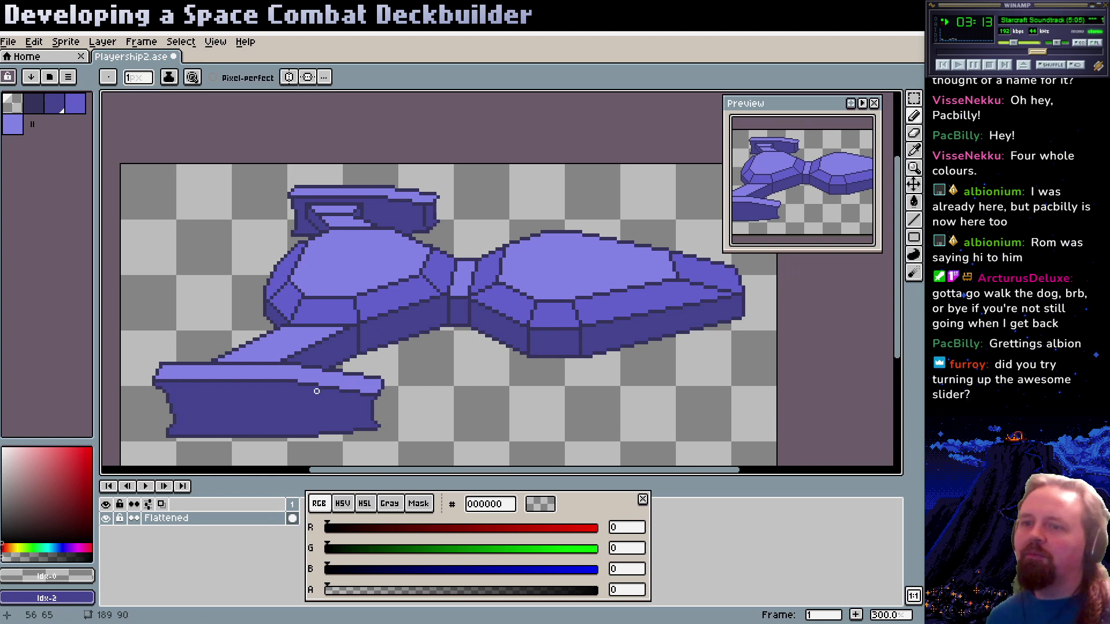
pyautogui.keyDown('alt'); pyautogui.click(331, 391); pyautogui.keyUp('alt')
pyautogui.press('z')
pyautogui.scroll(3, 359, 371)
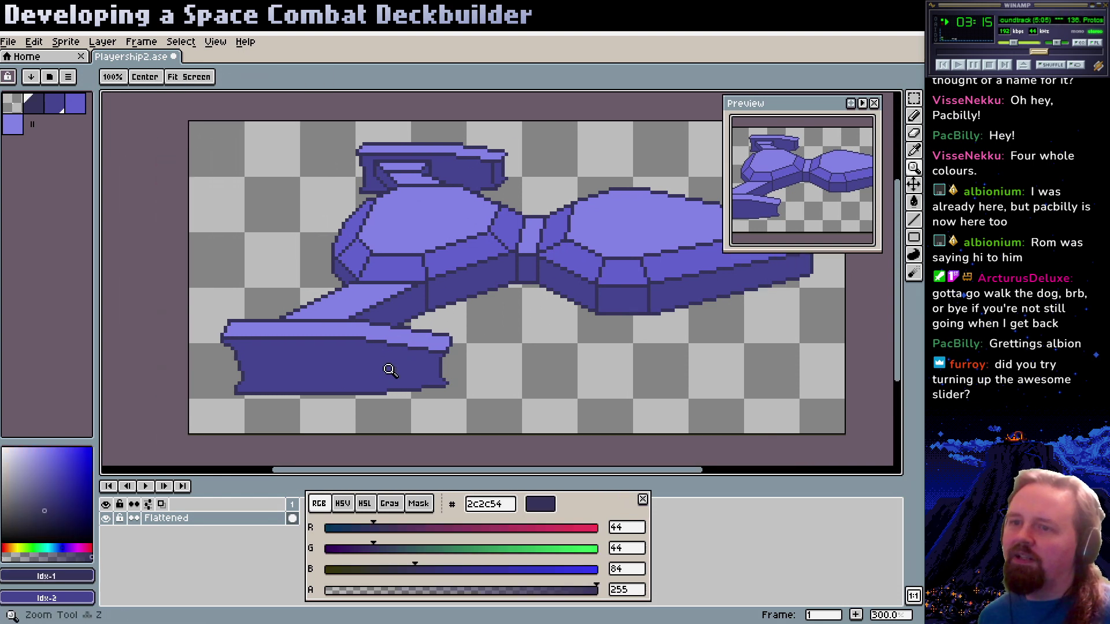
pyautogui.press('b')
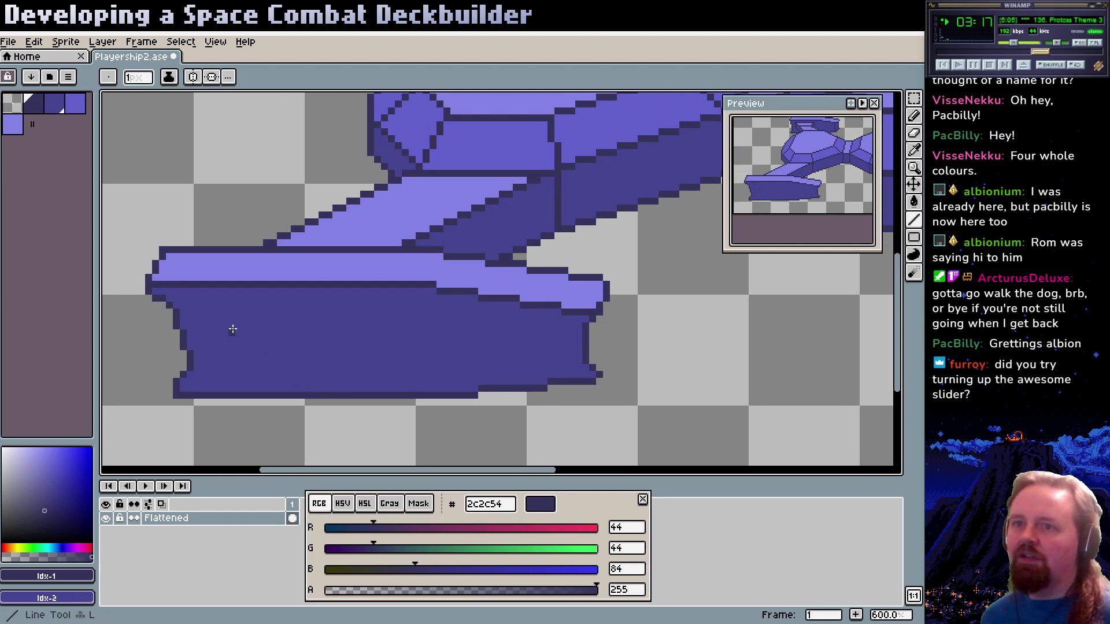
pyautogui.click(205, 312)
pyautogui.keyDown('shift'); pyautogui.click(422, 314); pyautogui.keyUp('shift')
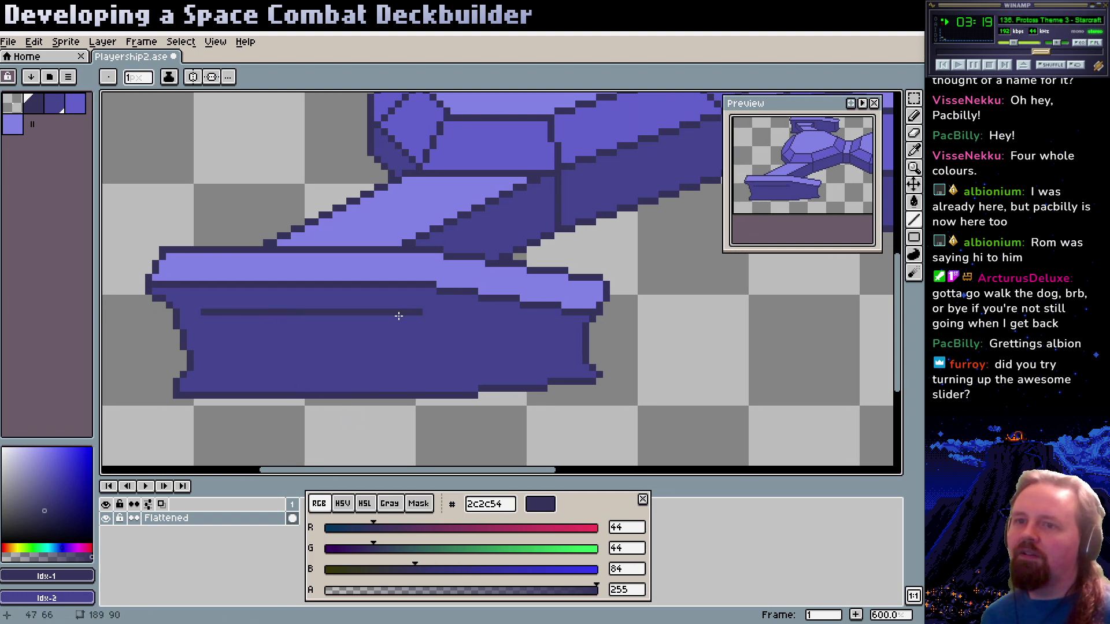
pyautogui.click(207, 327)
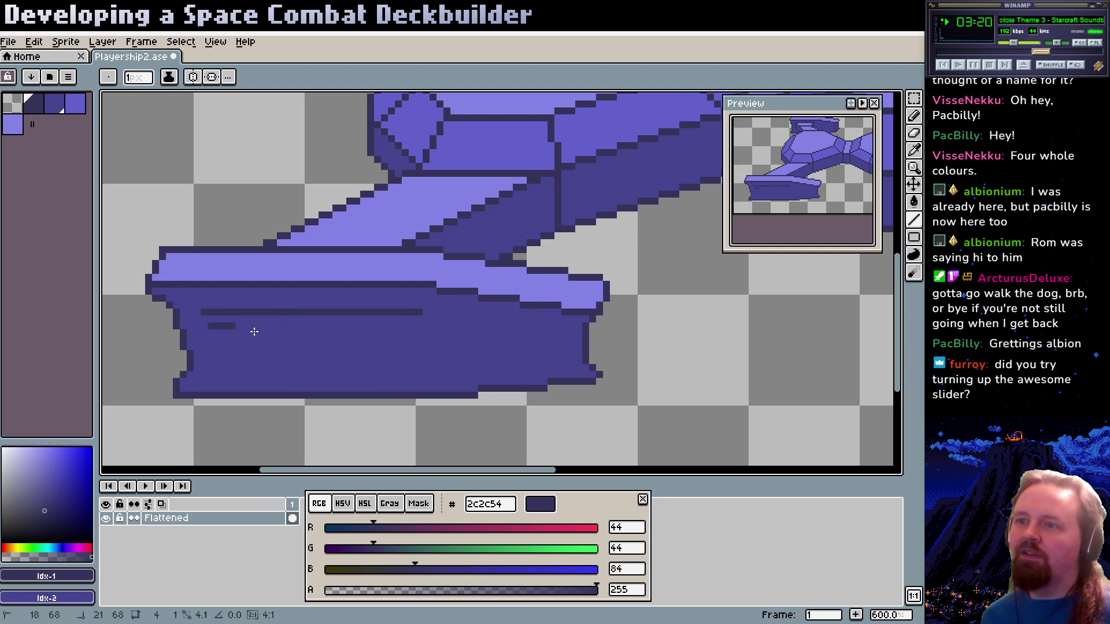
pyautogui.keyDown('shift'); pyautogui.click(427, 325); pyautogui.keyUp('shift')
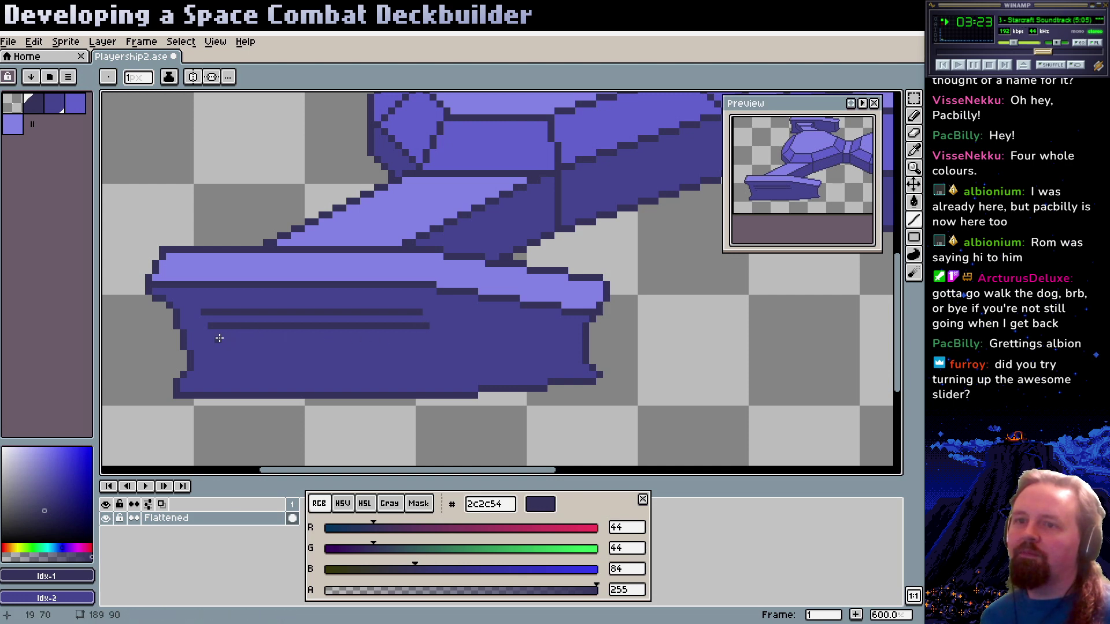
# Add three more horizontal lines about 32 px long below the first two, keeping one-pixel gaps to form a vent
pyautogui.click(209, 340)
pyautogui.keyDown('shift'); pyautogui.click(428, 339); pyautogui.keyUp('shift')
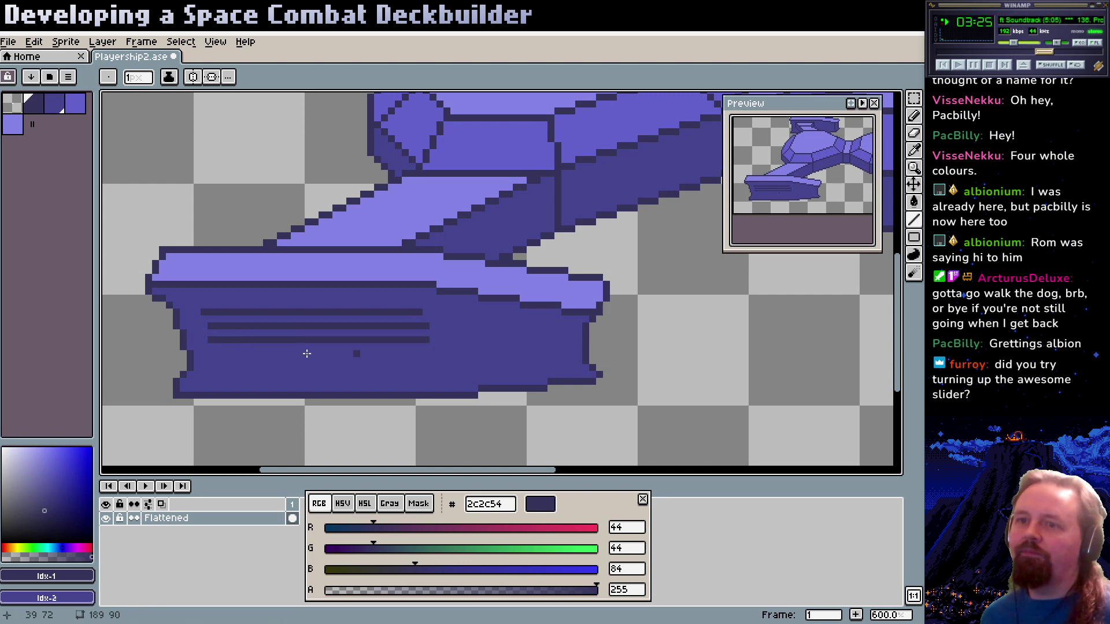
pyautogui.click(210, 353)
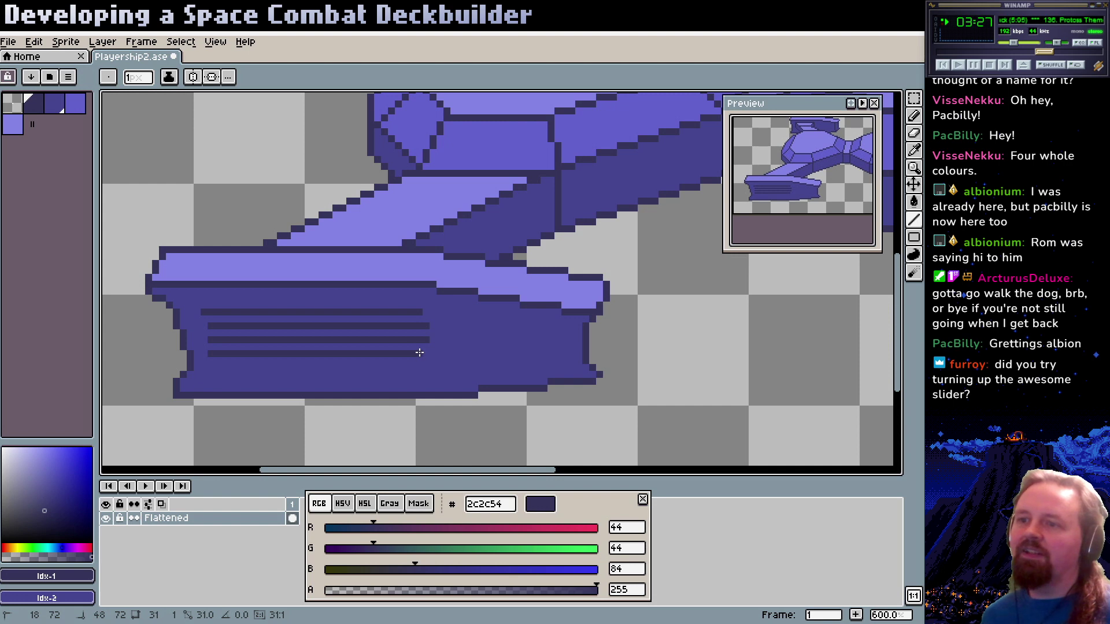
pyautogui.keyDown('shift'); pyautogui.click(426, 353); pyautogui.keyUp('shift')
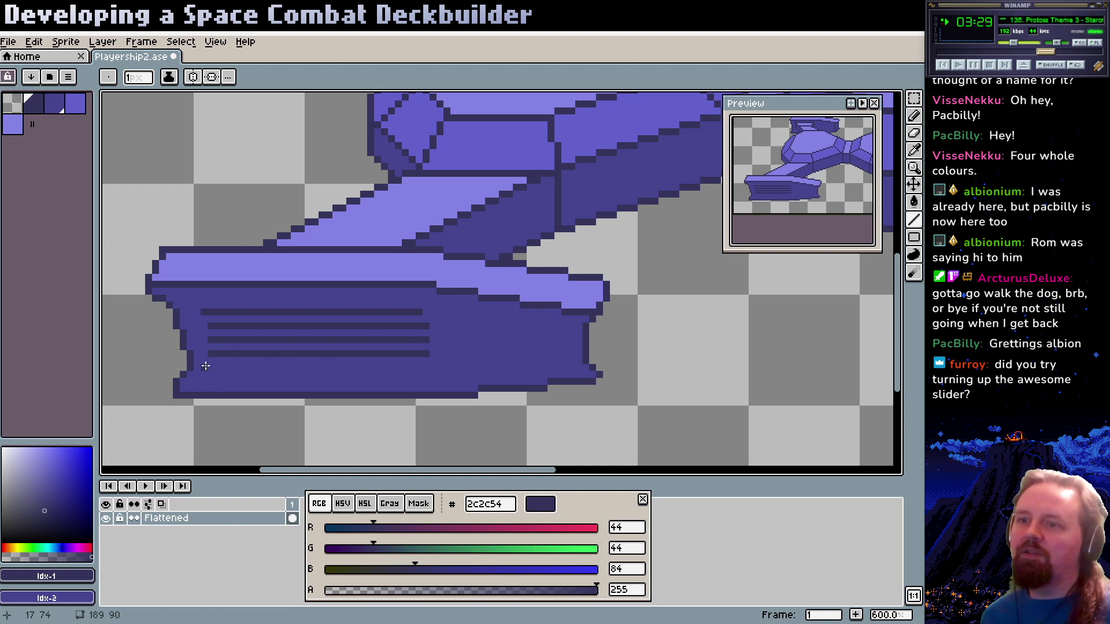
pyautogui.click(205, 365)
pyautogui.keyDown('shift'); pyautogui.click(421, 367); pyautogui.keyUp('shift')
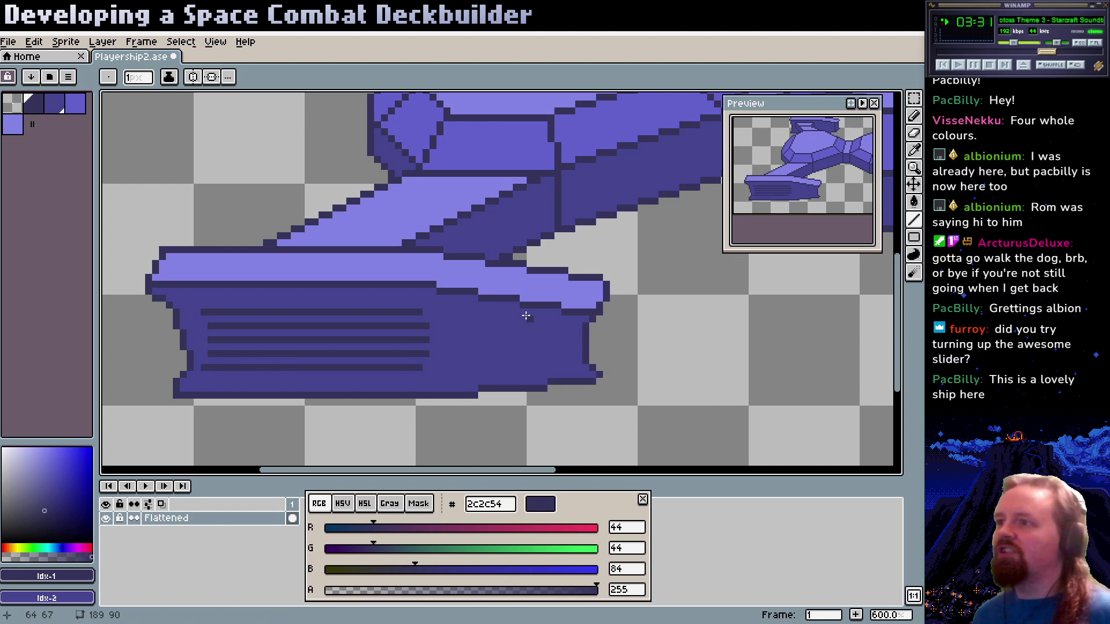
# Try a straight sloping line between the vent lines and the front end of the lower wing's side
pyautogui.press('z')
pyautogui.scroll(-4, 431, 349)
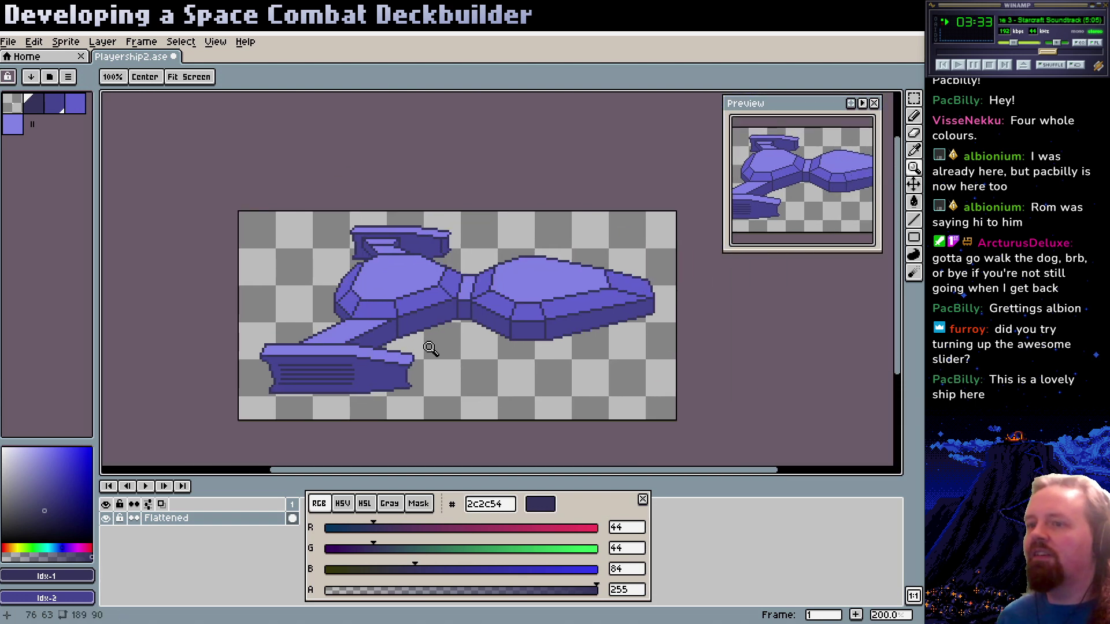
pyautogui.moveTo(450, 351); pyautogui.dragTo(423, 335)
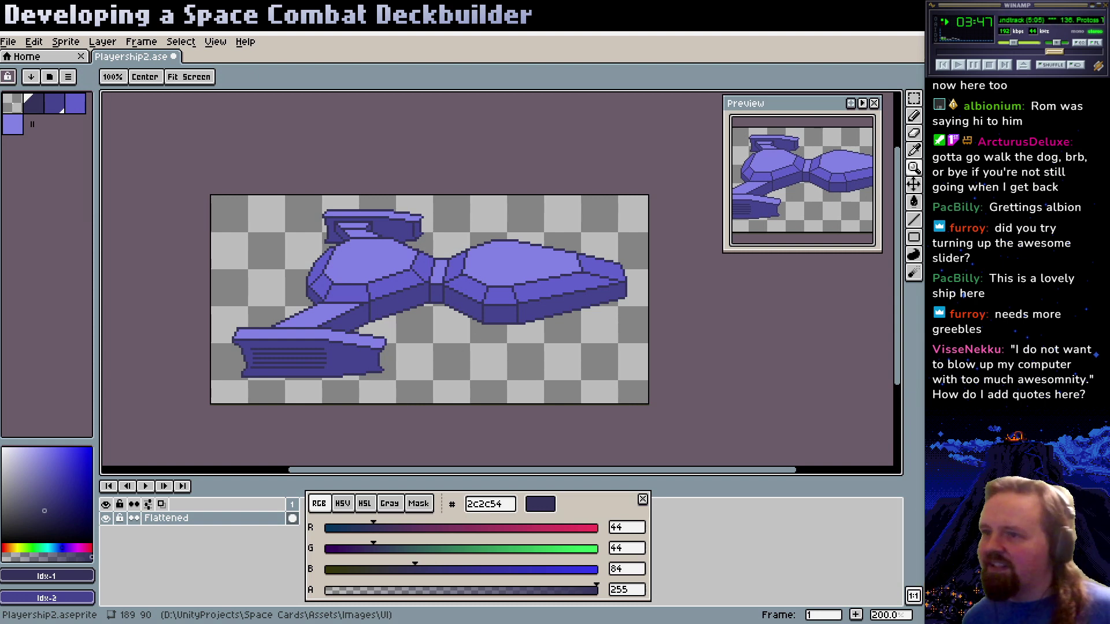
pyautogui.hscroll(-2, 539, 341)
pyautogui.scroll(2, 423, 365)
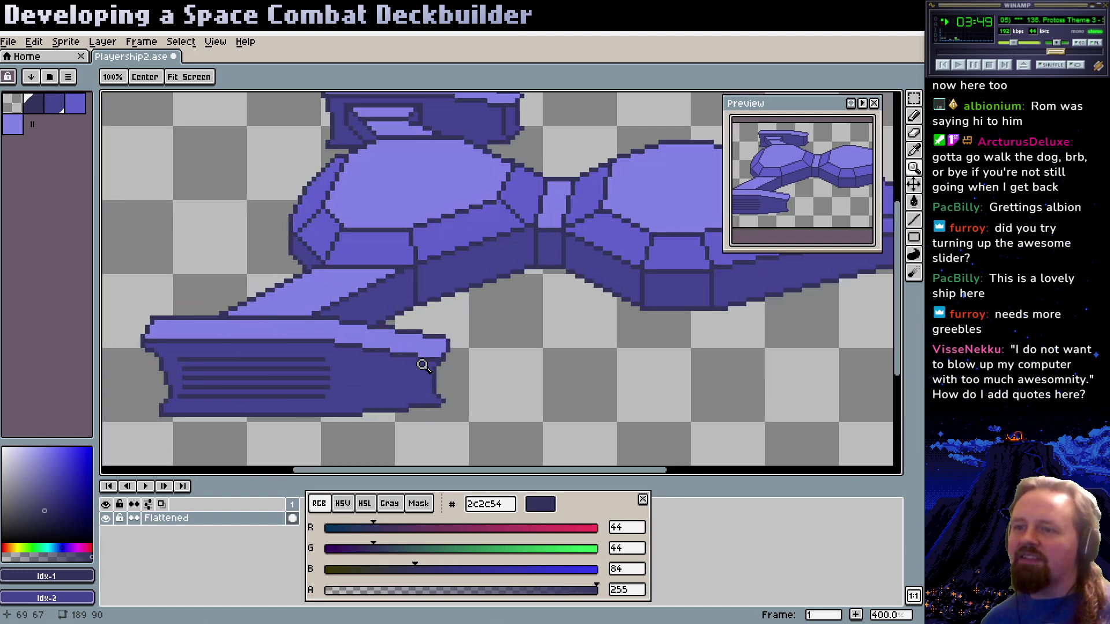
pyautogui.scroll(2, 425, 361)
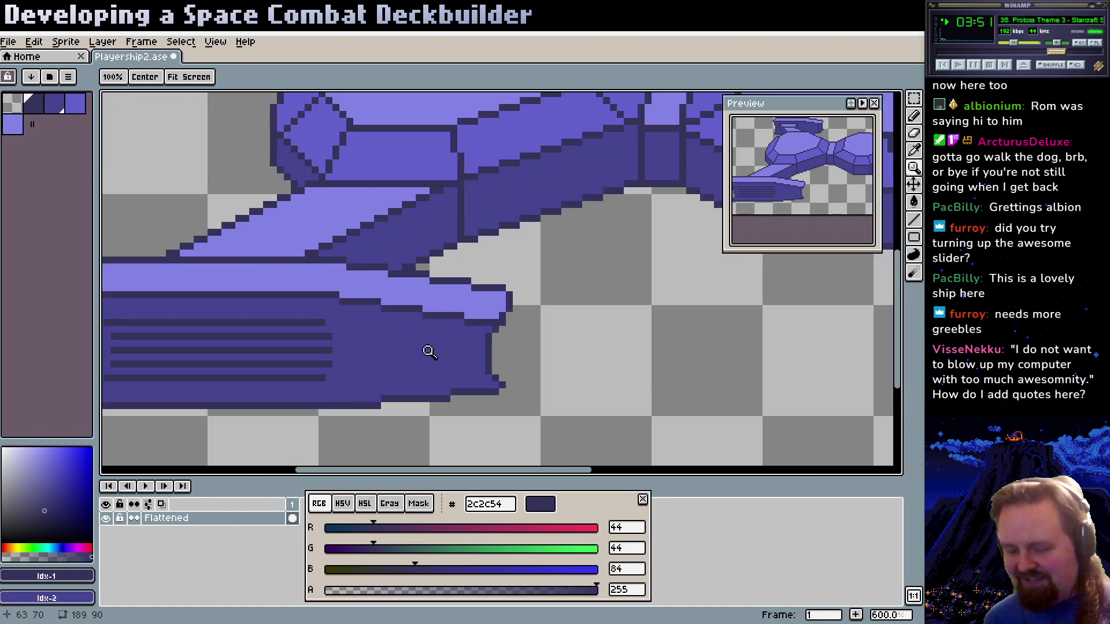
pyautogui.press('b')
pyautogui.press('l')
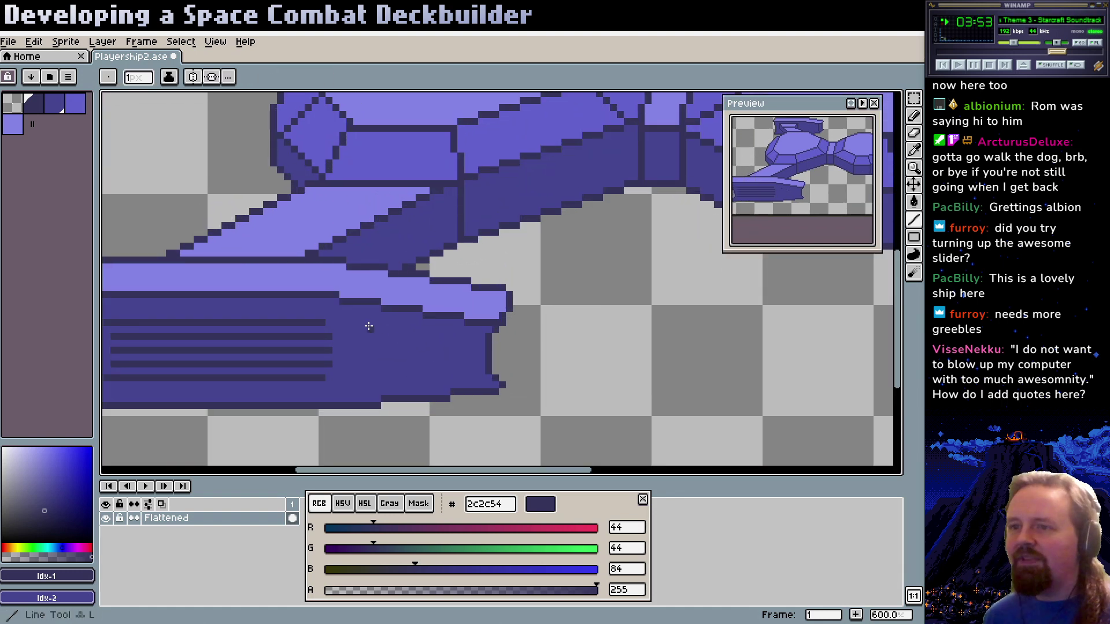
pyautogui.moveTo(364, 323); pyautogui.dragTo(467, 343)
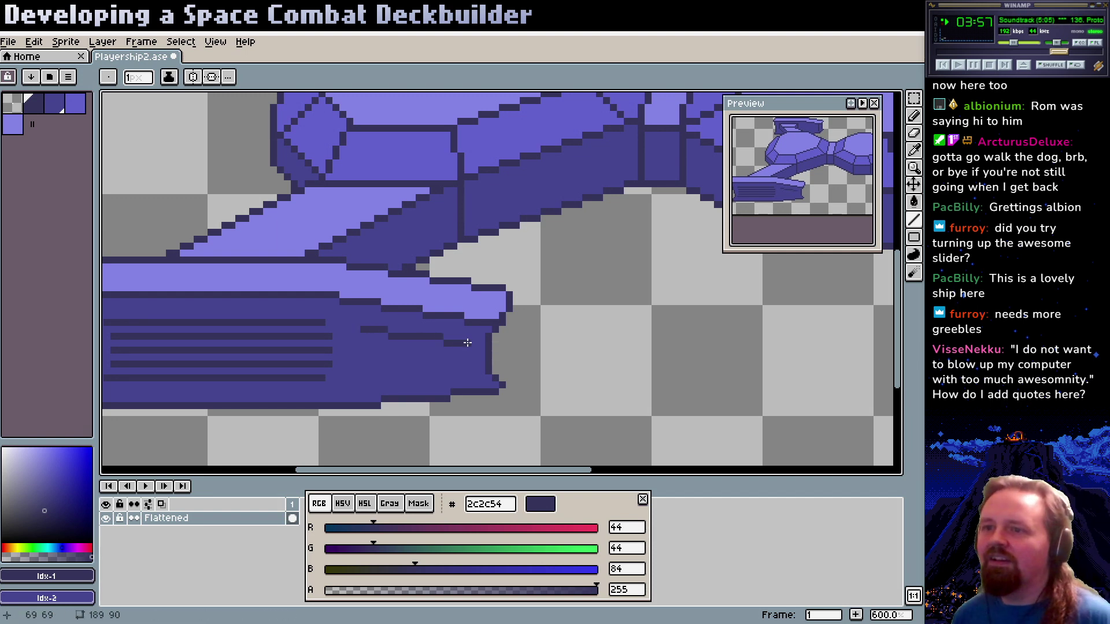
pyautogui.hotkey('ctrl', 'z')
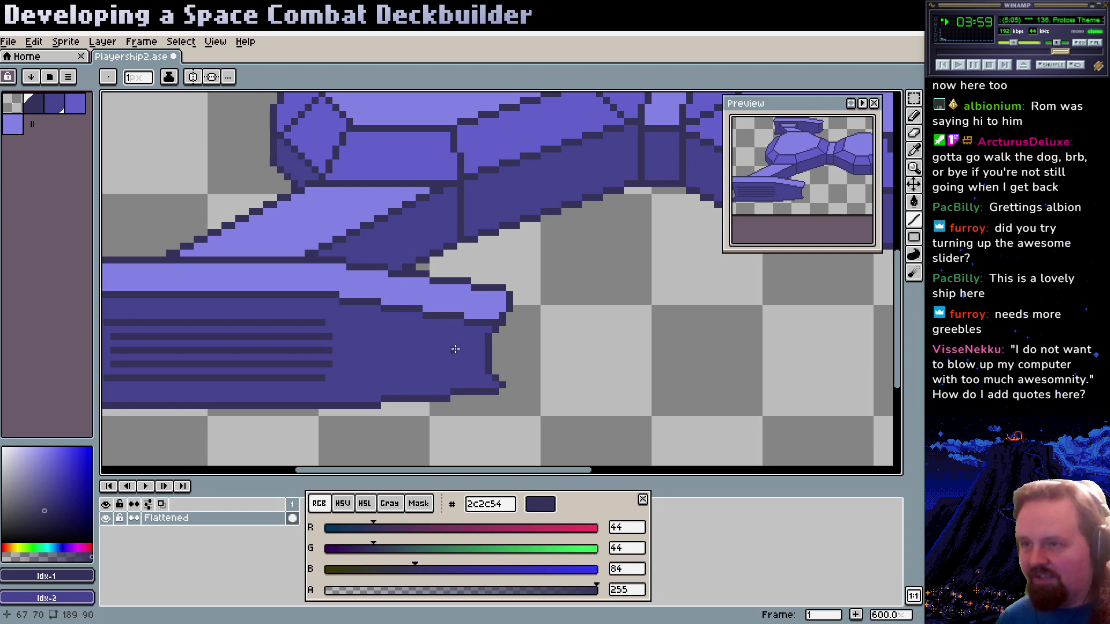
# Draw a stepped line with the Pencil, sloping down toward the lower wing's front end, and clean up its stray pixels
pyautogui.press('b')
pyautogui.click(457, 342)
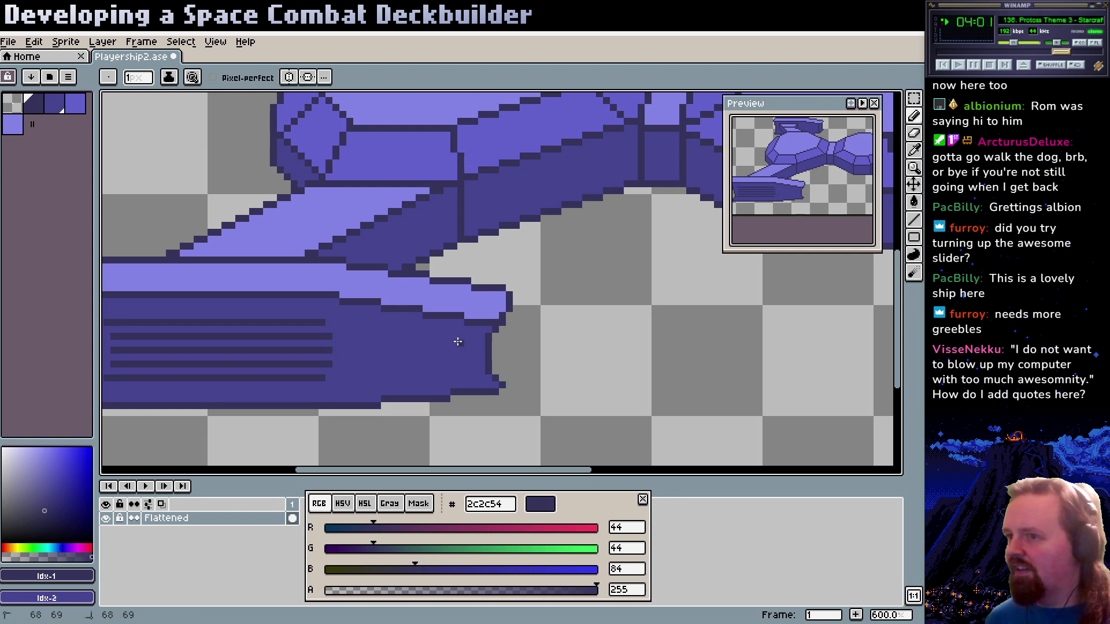
pyautogui.moveTo(434, 343); pyautogui.dragTo(392, 331)
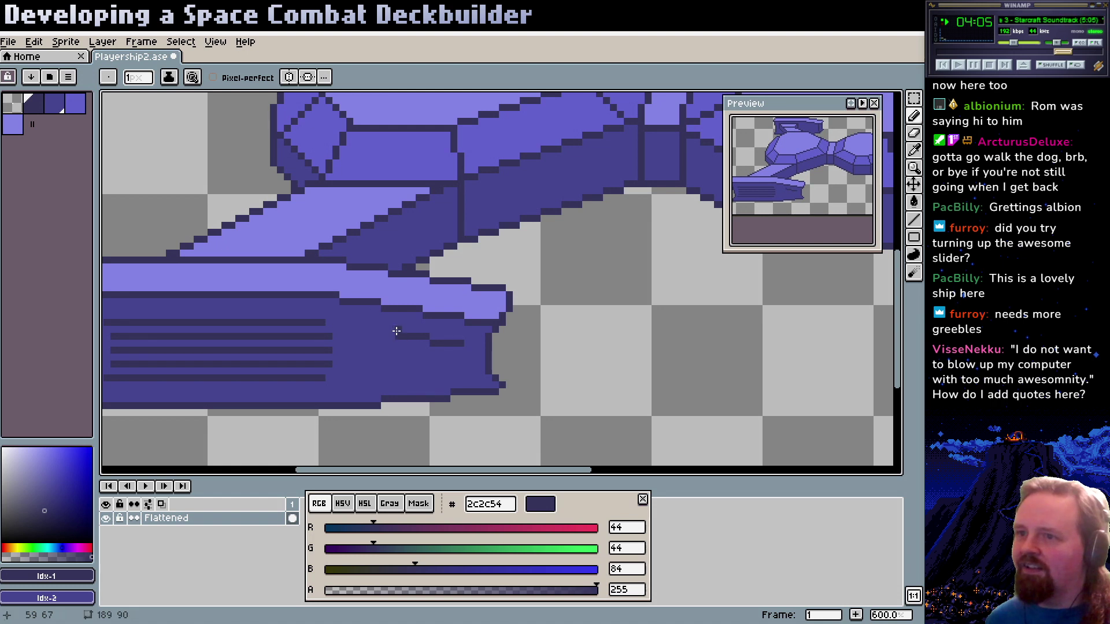
pyautogui.click(392, 331)
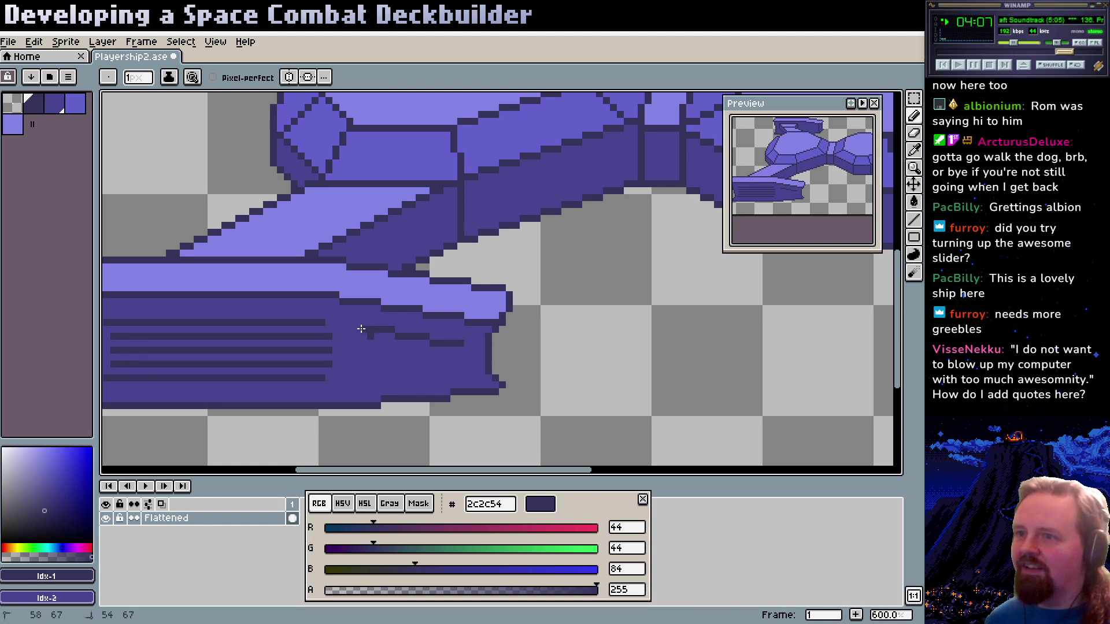
pyautogui.keyDown('alt'); pyautogui.click(543, 349); pyautogui.keyUp('alt')
pyautogui.moveTo(362, 335)
pyautogui.mouseDown()
pyautogui.moveTo(391, 337)
pyautogui.moveTo(354, 330)
pyautogui.mouseUp()
pyautogui.keyDown('alt'); pyautogui.click(376, 330); pyautogui.keyUp('alt')
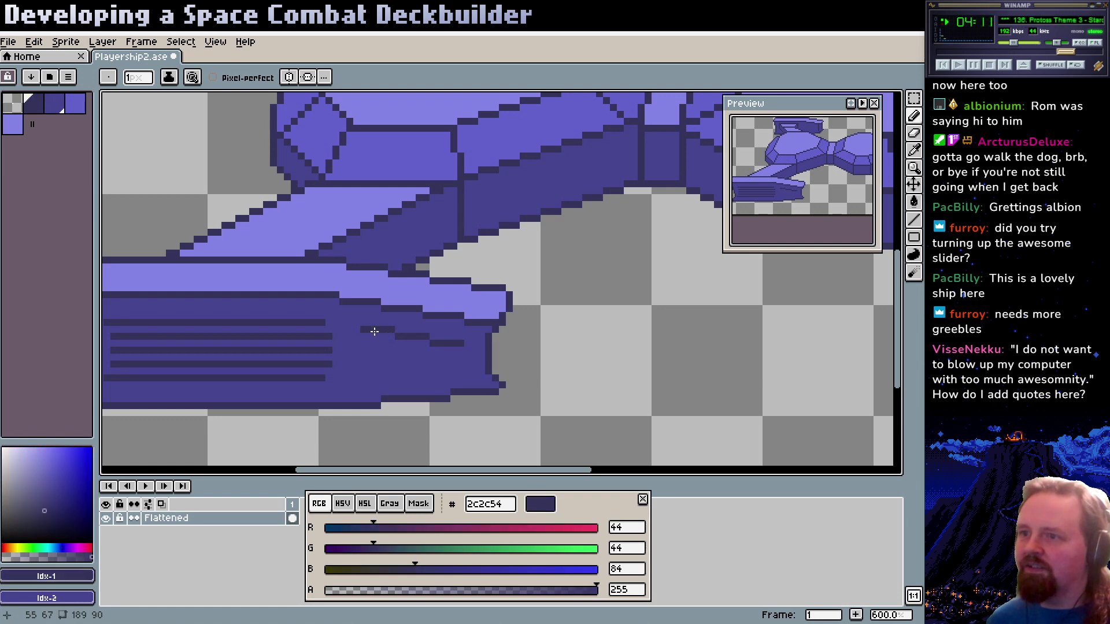
# Draw a mirrored stepped line below the first and join the two with a vertical line to complete the panel detail
pyautogui.moveTo(460, 366); pyautogui.dragTo(376, 347)
pyautogui.click(423, 373)
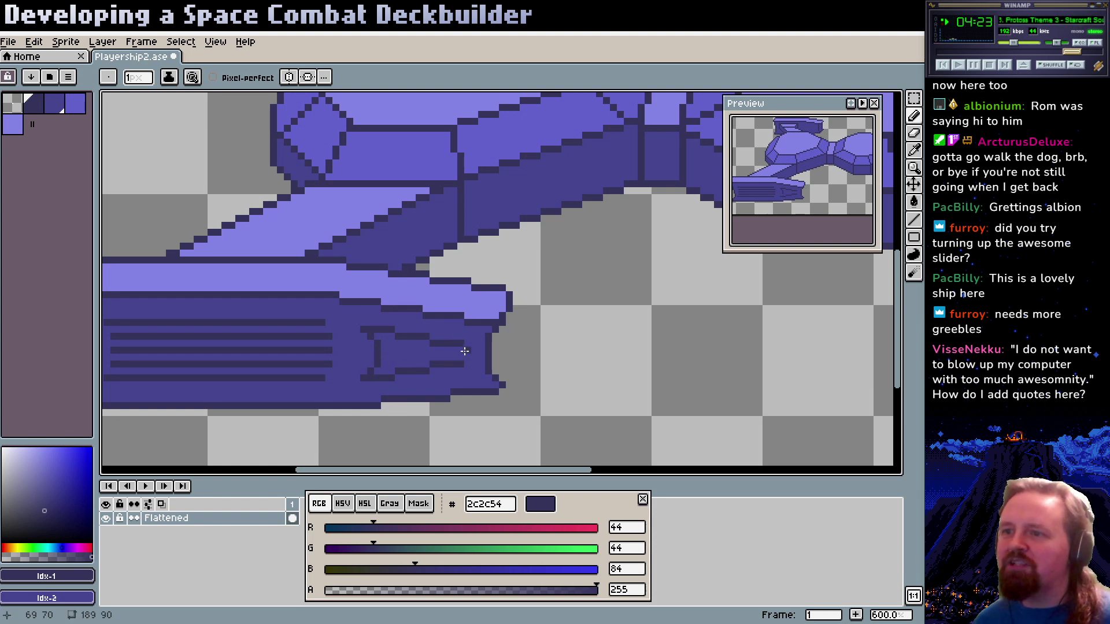
pyautogui.press('z')
pyautogui.scroll(-4, 528, 344)
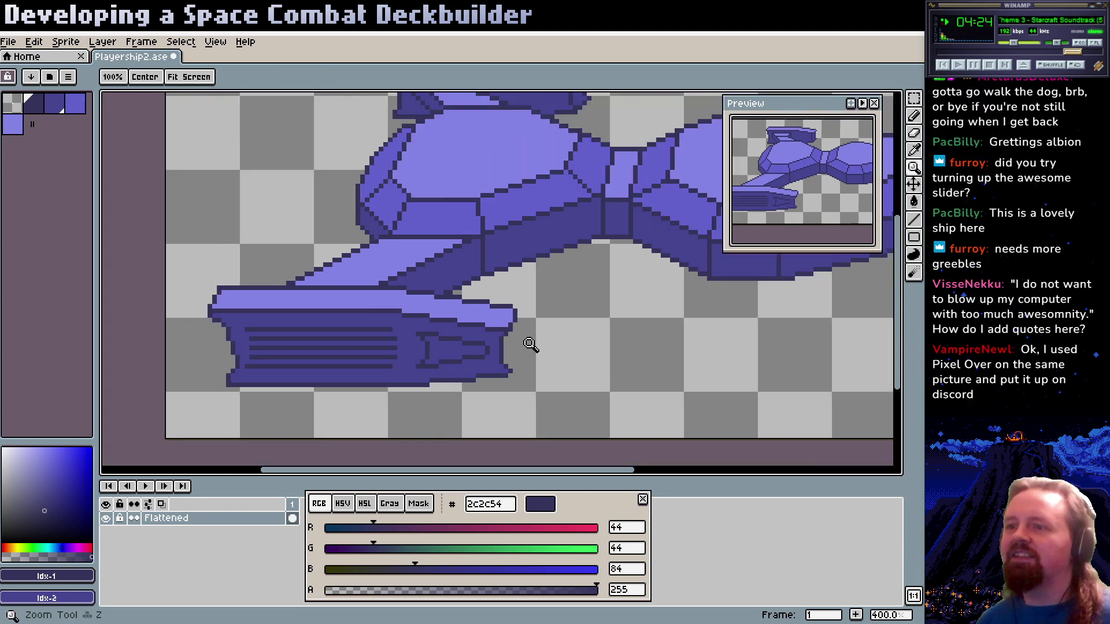
pyautogui.scroll(1, 601, 319)
pyautogui.scroll(1, 471, 349)
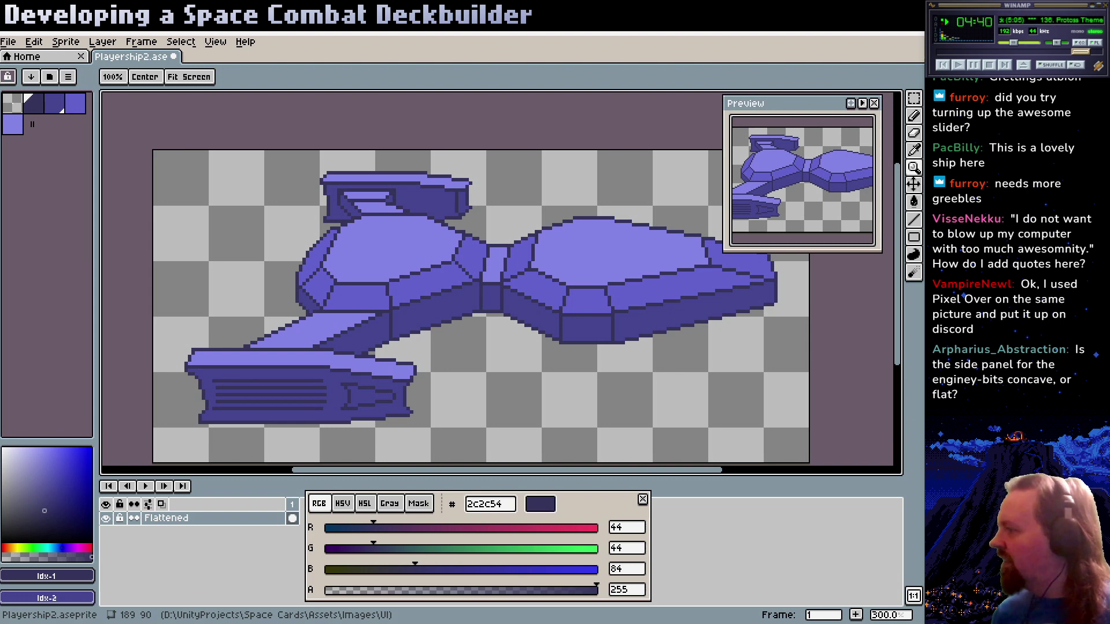
# Switch to the browser, copy the side-by-side portrait comparison image, and switch to Paint.NET
pyautogui.hotkey('alt', 'Tab')
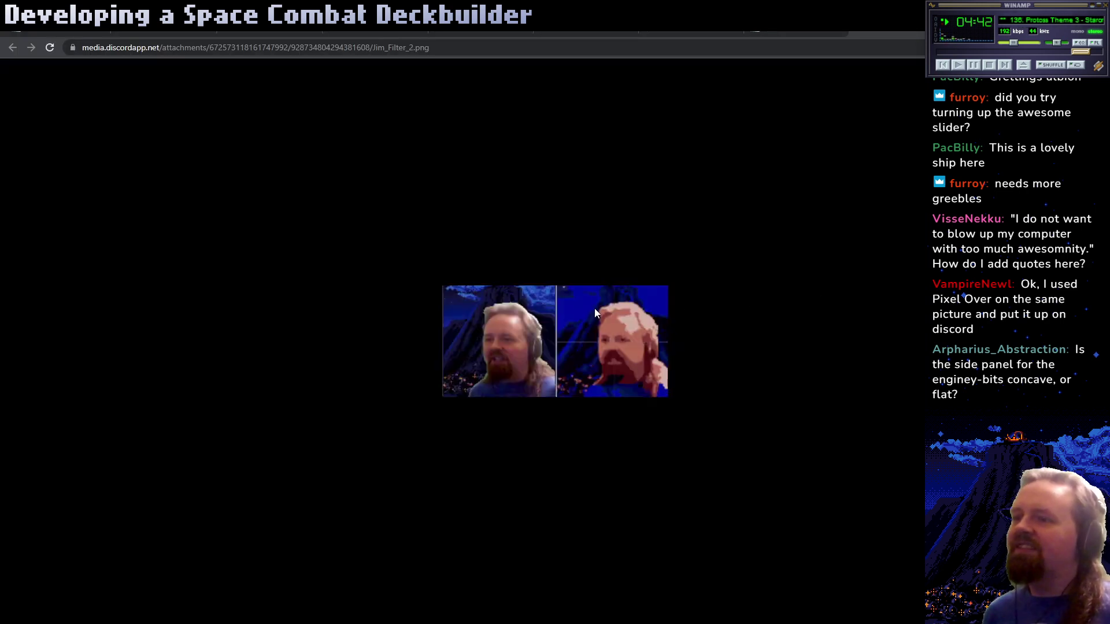
pyautogui.rightClick(602, 322)
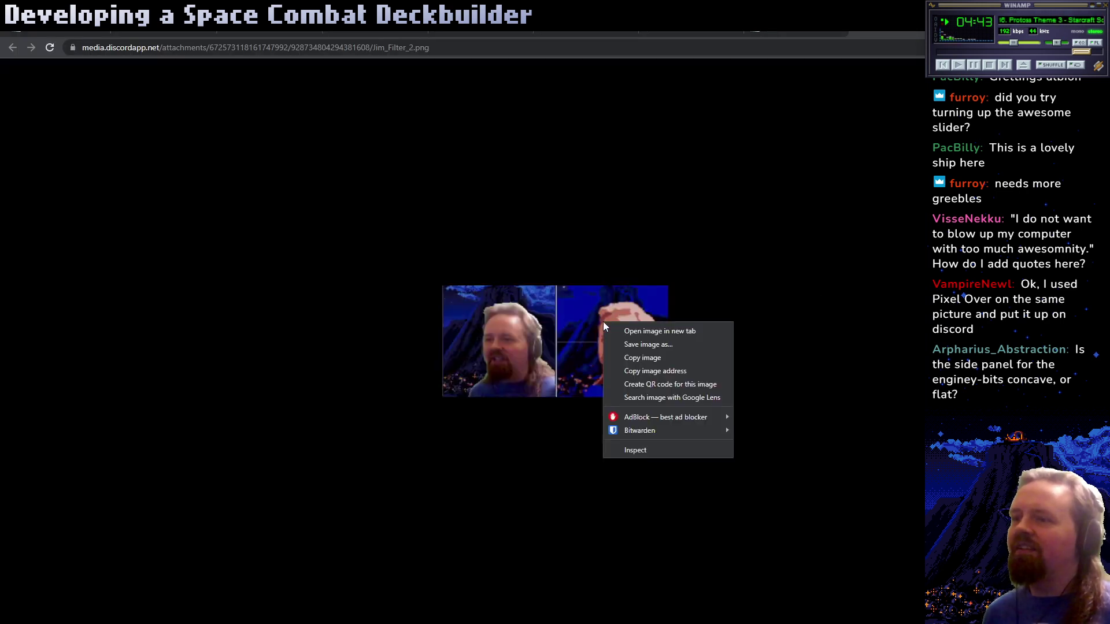
pyautogui.click(648, 362)
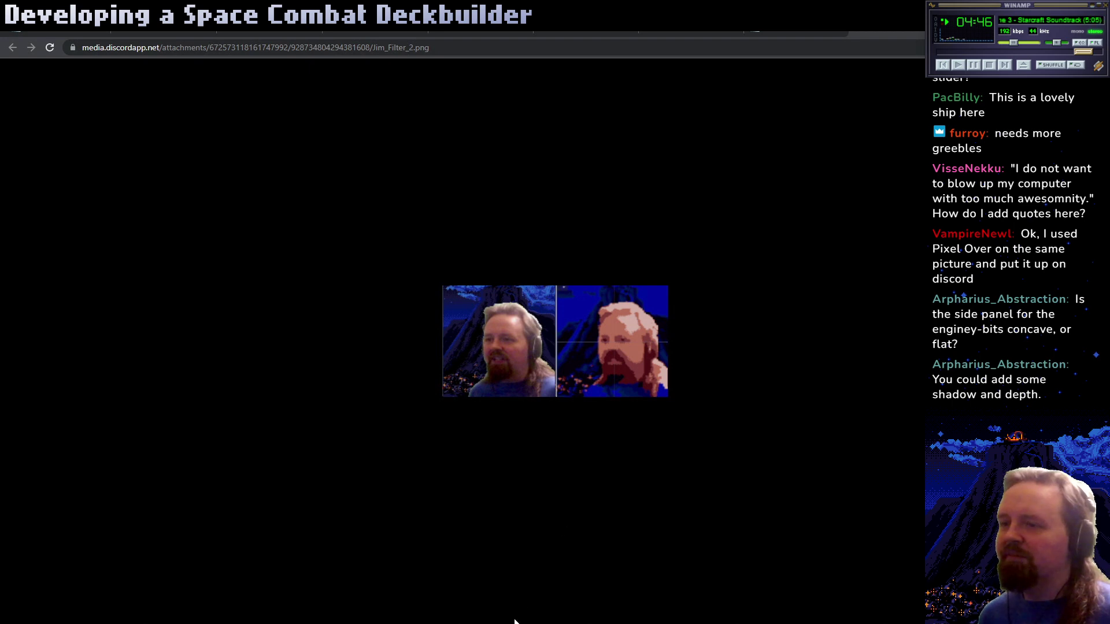
pyautogui.hotkey('alt', 'Tab')
pyautogui.hotkey('ctrl', 'n')
pyautogui.press('BackSpace')
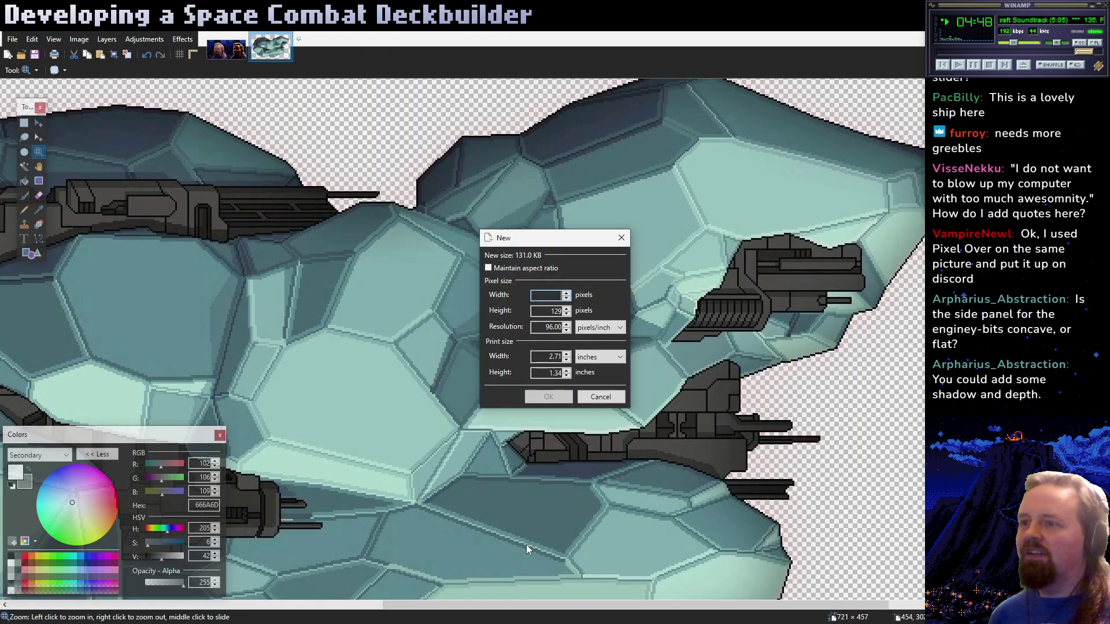
pyautogui.press('Escape')
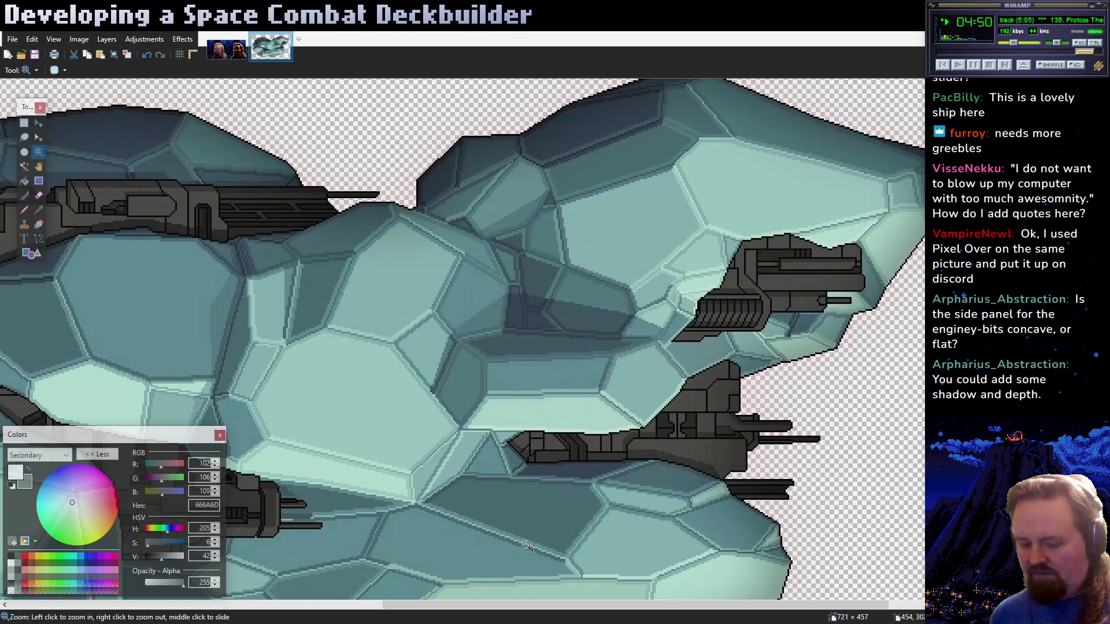
# Create a new 260 × 129 px image, paste the copied portrait comparison into it, deselect it and inspect it enlarged
pyautogui.hotkey('ctrl', 'n')
pyautogui.press('Return')
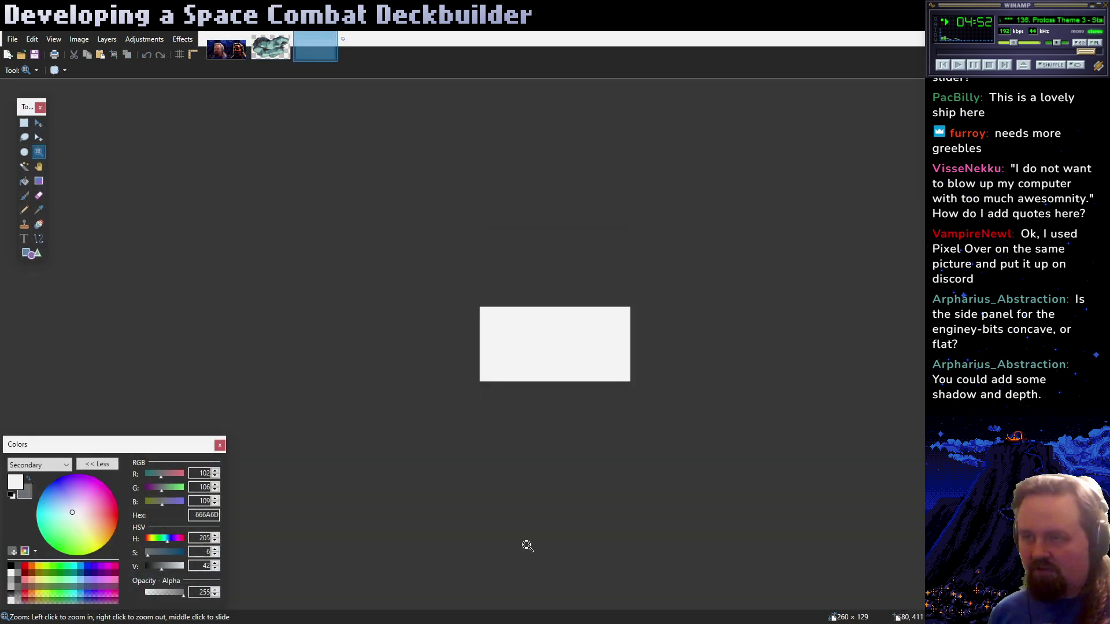
pyautogui.hotkey('ctrl', 'v')
pyautogui.hotkey('ctrl', 'd')
pyautogui.press('z')
pyautogui.scroll(5, 574, 372)
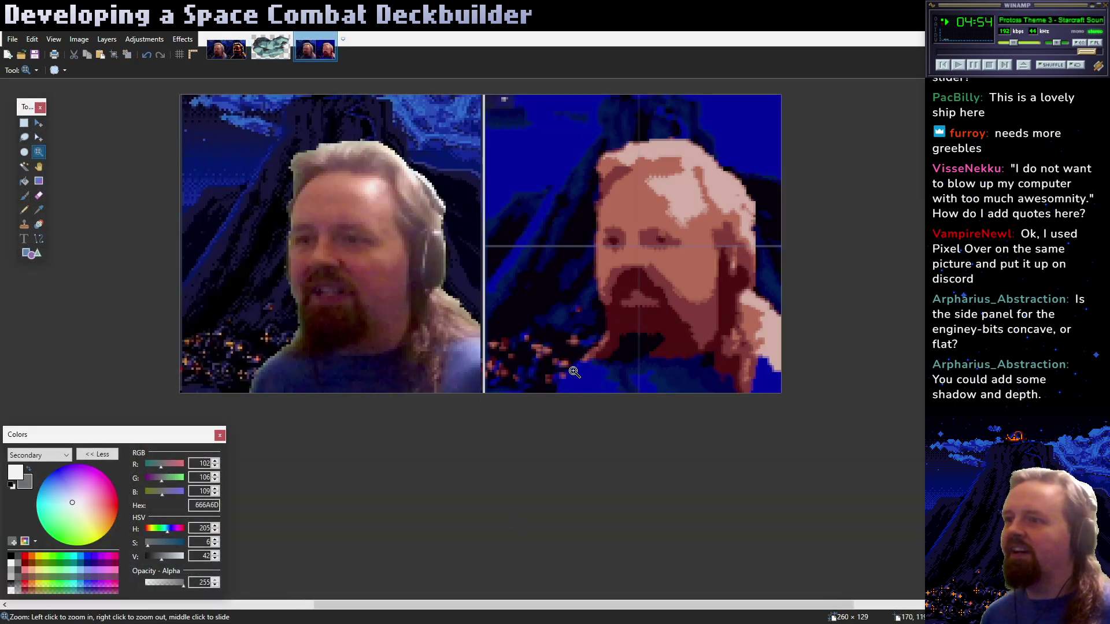
pyautogui.scroll(-2, 575, 373)
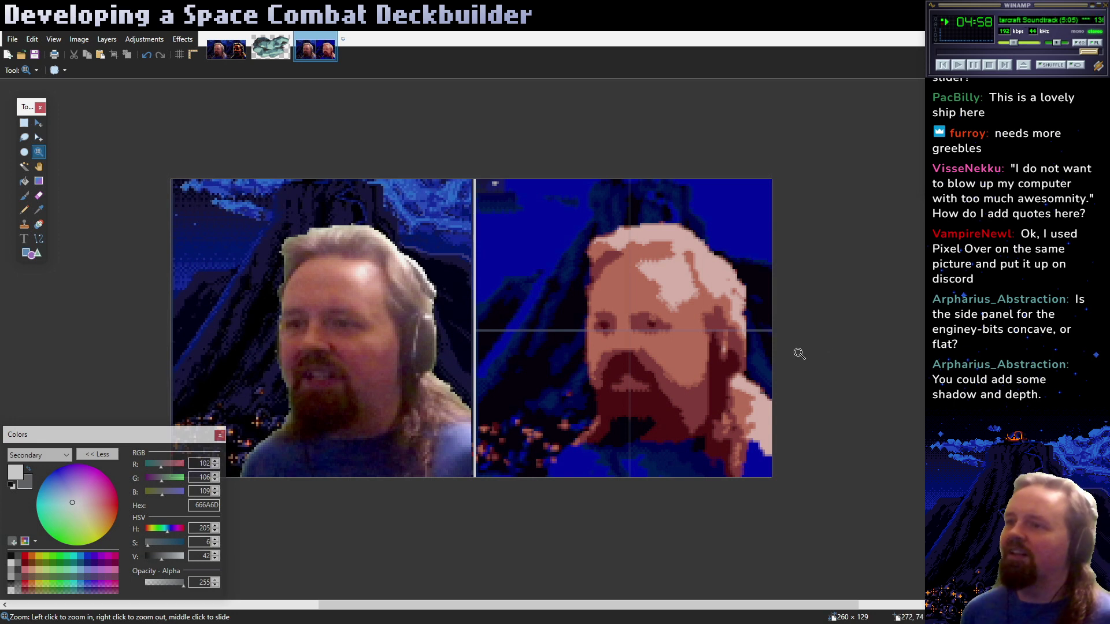
pyautogui.scroll(-1, 766, 366)
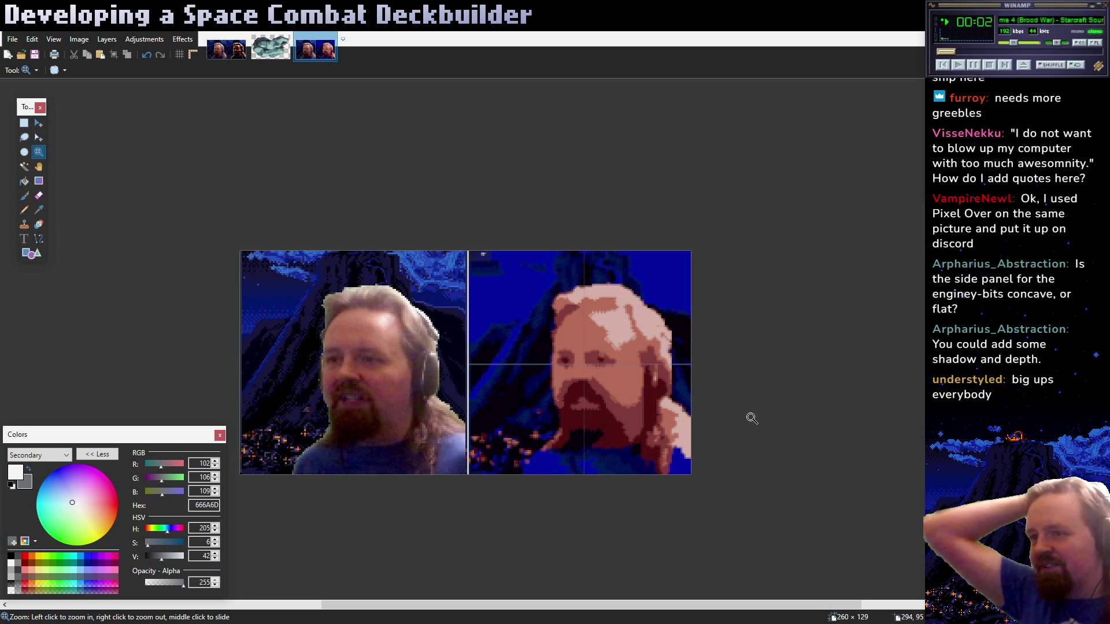
pyautogui.click(595, 359)
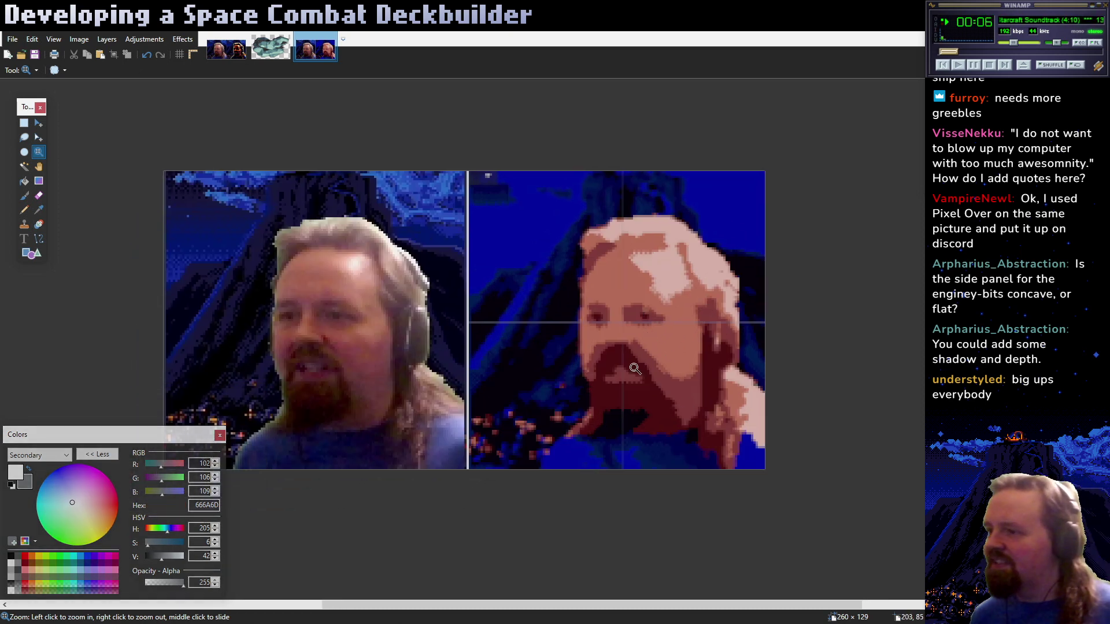
pyautogui.rightClick(679, 320)
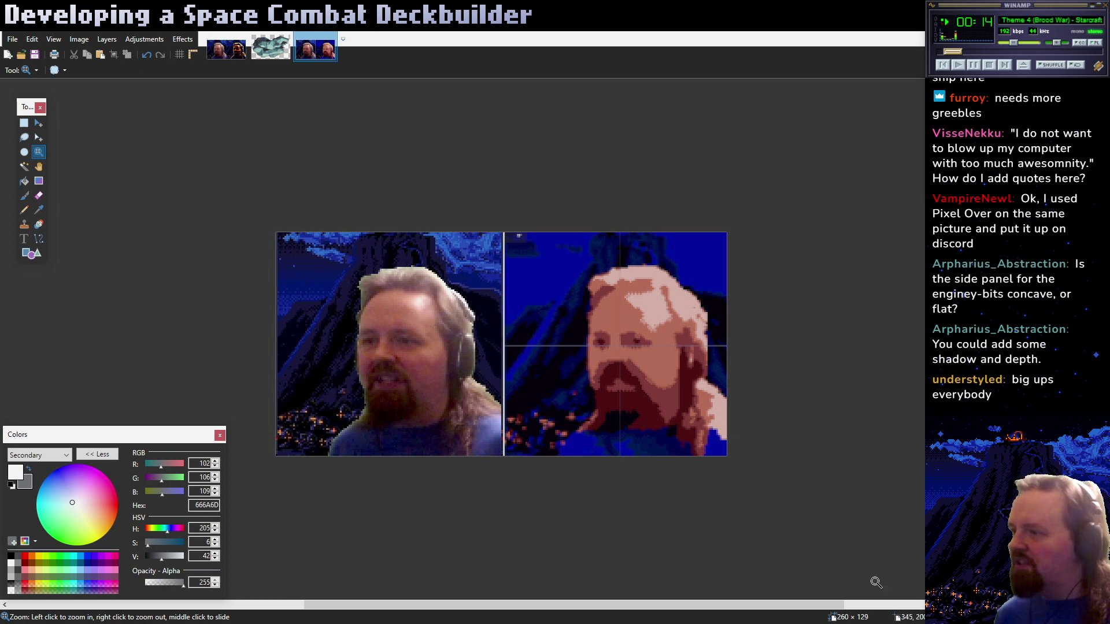
# Switch to Aseprite and trim the rear ends of the lower wing's vent lines with the panel colour 3d3c8c so they follow the slanted edge
pyautogui.hotkey('alt', 'Tab')
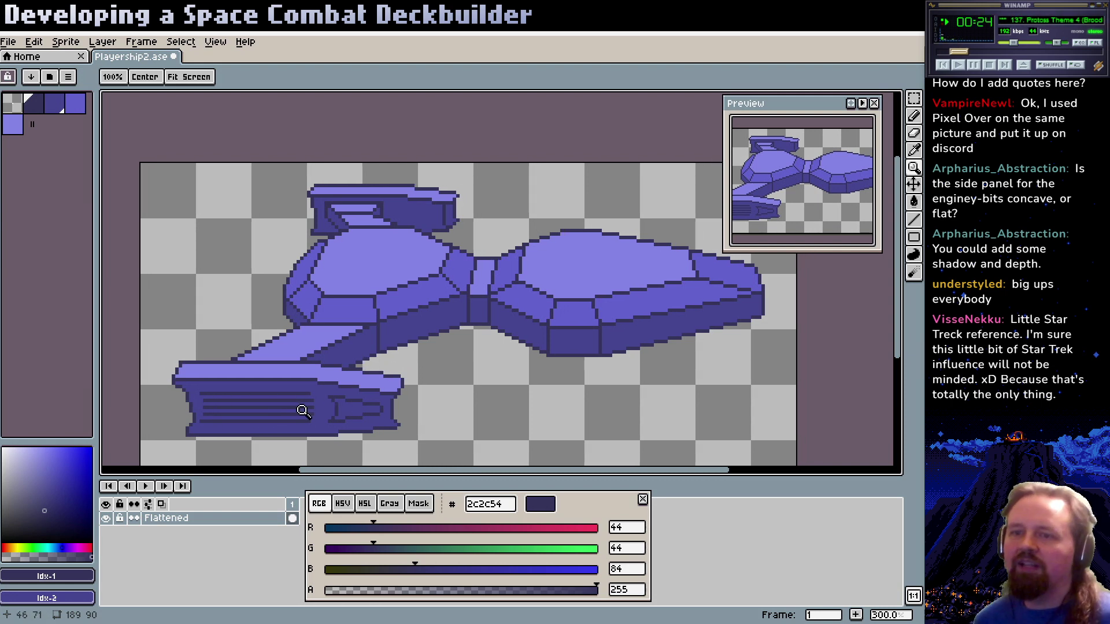
pyautogui.scroll(6, 217, 419)
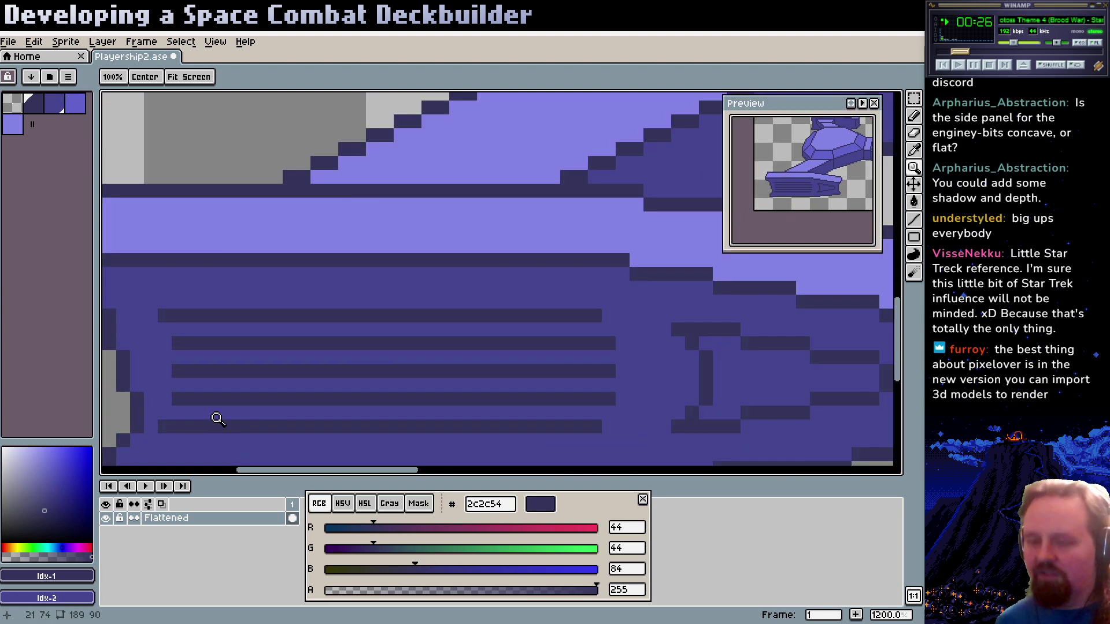
pyautogui.press('b')
pyautogui.keyDown('alt'); pyautogui.click(236, 344); pyautogui.keyUp('alt')
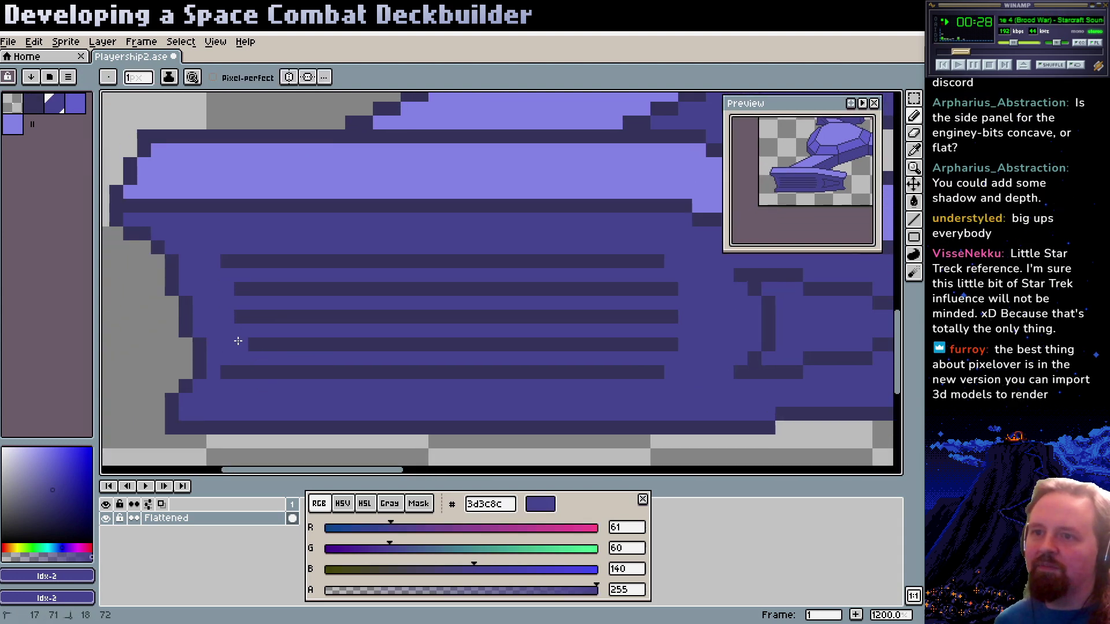
pyautogui.moveTo(227, 372); pyautogui.dragTo(241, 371)
pyautogui.click(255, 344)
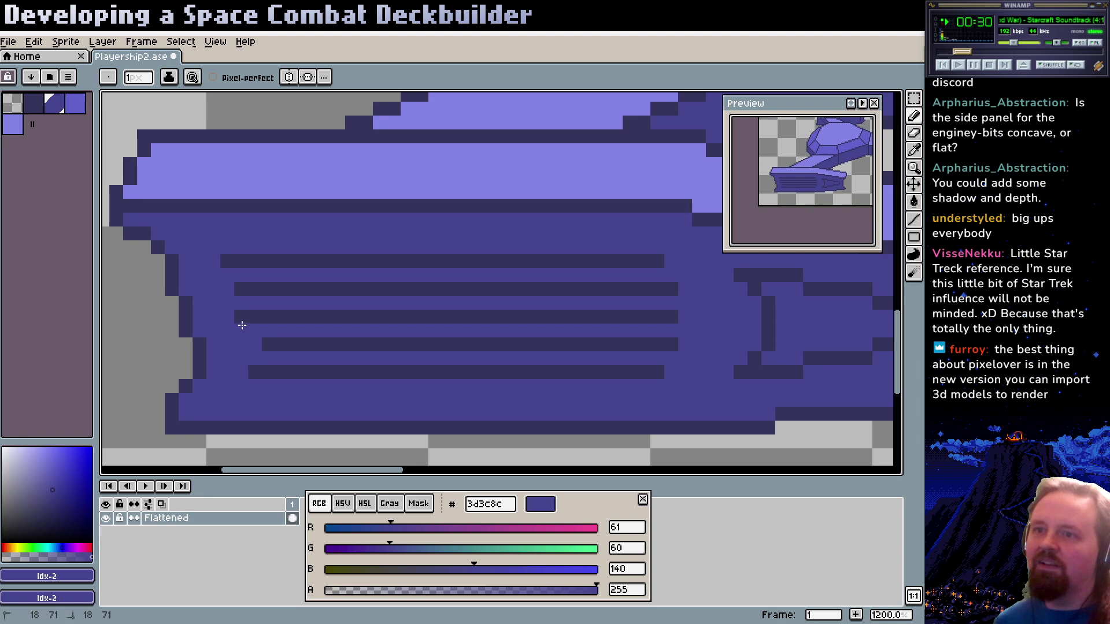
pyautogui.click(241, 315)
# Examine the trimmed vent lines up close and review the whole ship at several zoom levels
pyautogui.press('z')
pyautogui.scroll(-2, 484, 322)
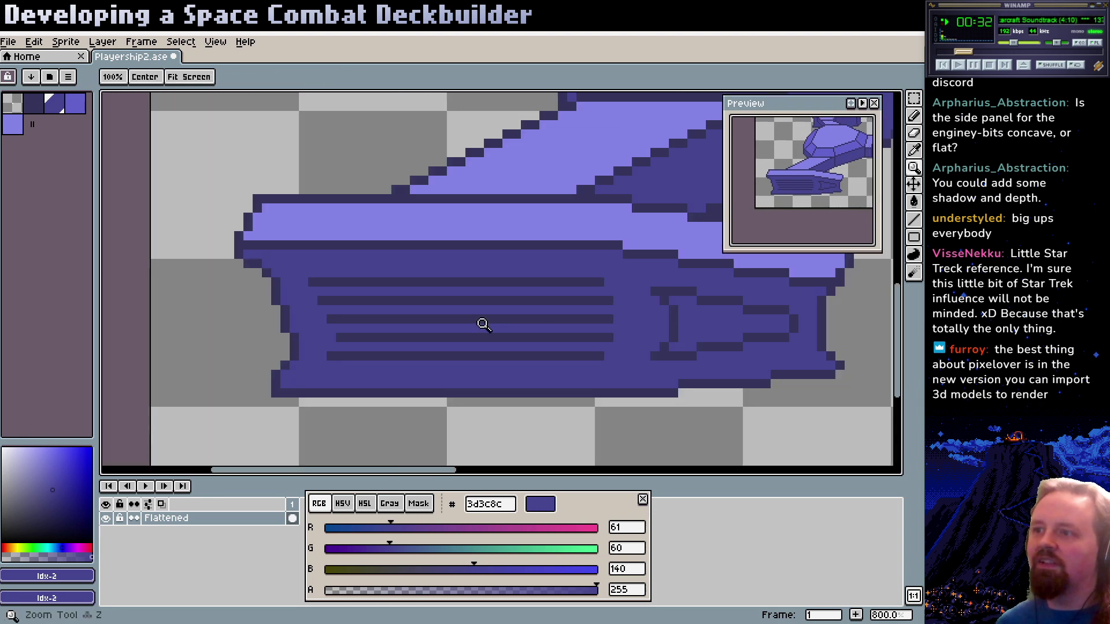
pyautogui.scroll(2, 513, 329)
pyautogui.scroll(-4, 463, 331)
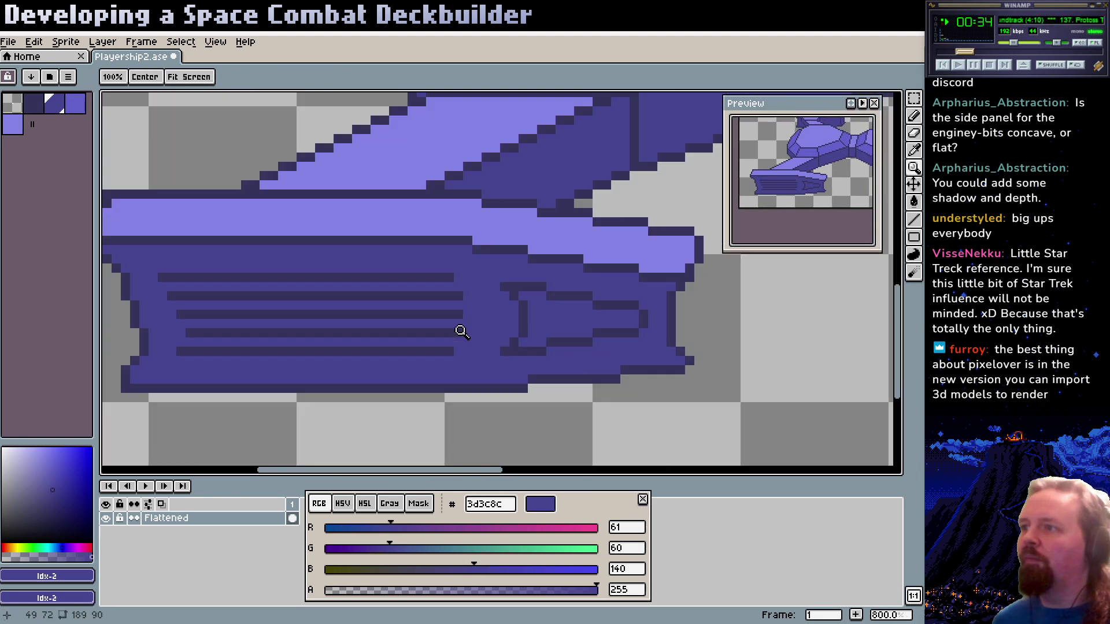
pyautogui.scroll(-1, 483, 360)
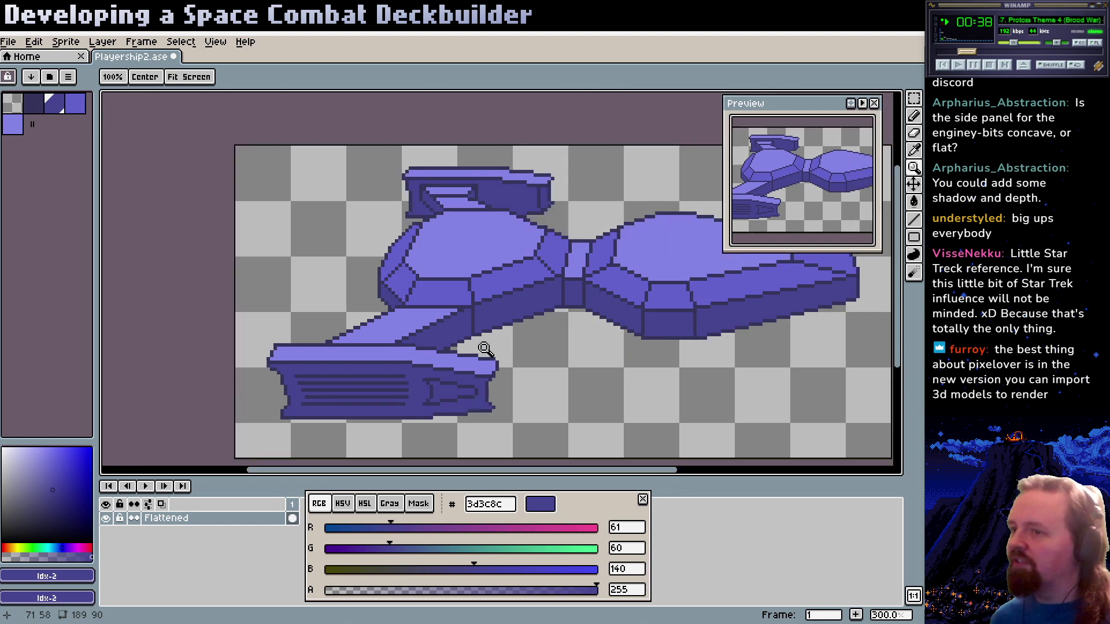
pyautogui.scroll(2, 480, 351)
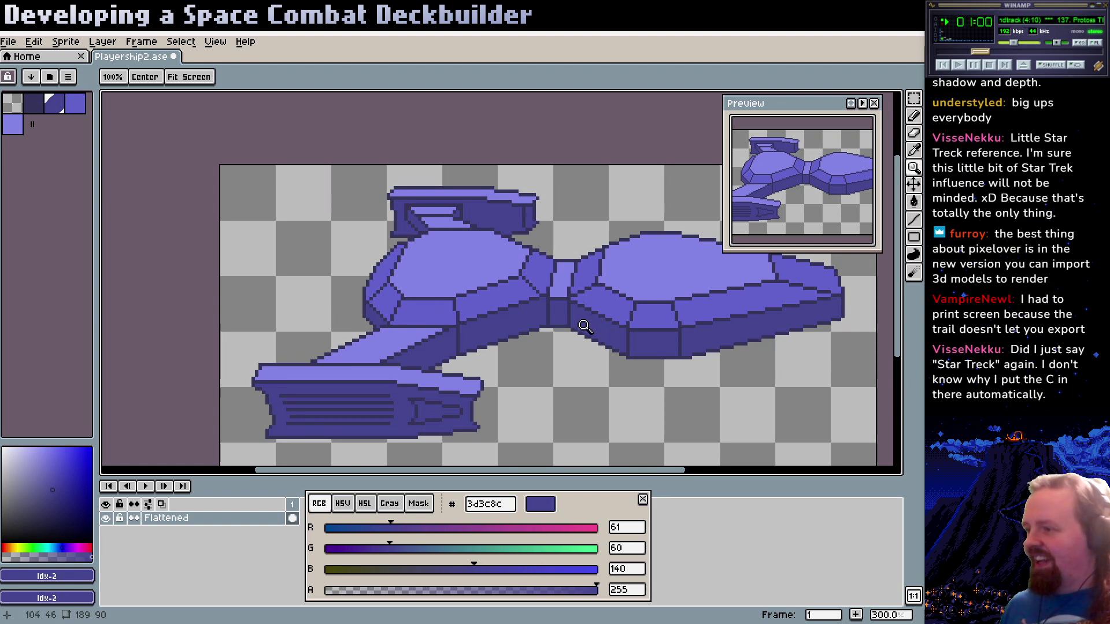
pyautogui.click(488, 354)
pyautogui.hscroll(2, 505, 345)
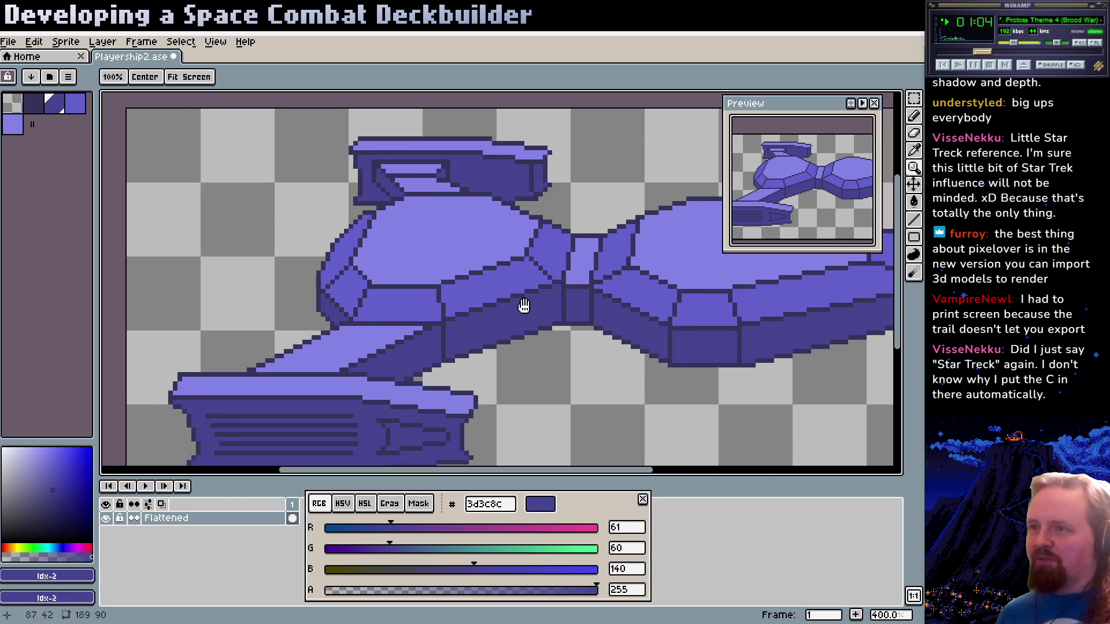
pyautogui.hscroll(-3, 522, 302)
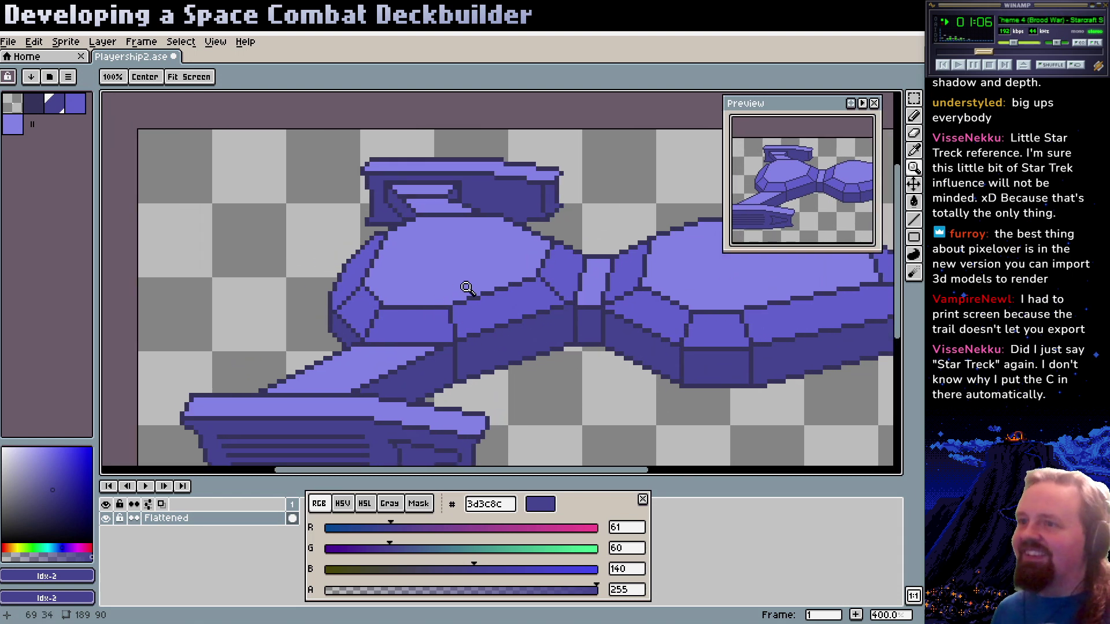
pyautogui.hscroll(4, 463, 300)
pyautogui.scroll(-1, 554, 318)
pyautogui.moveTo(555, 321); pyautogui.dragTo(524, 324)
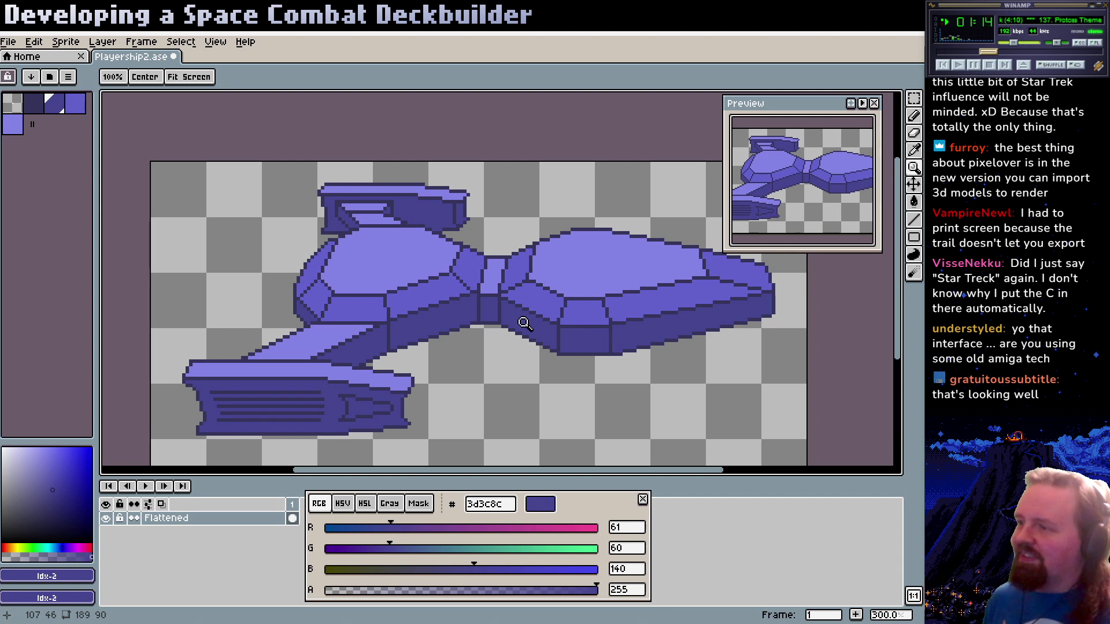
pyautogui.moveTo(524, 324); pyautogui.dragTo(496, 347)
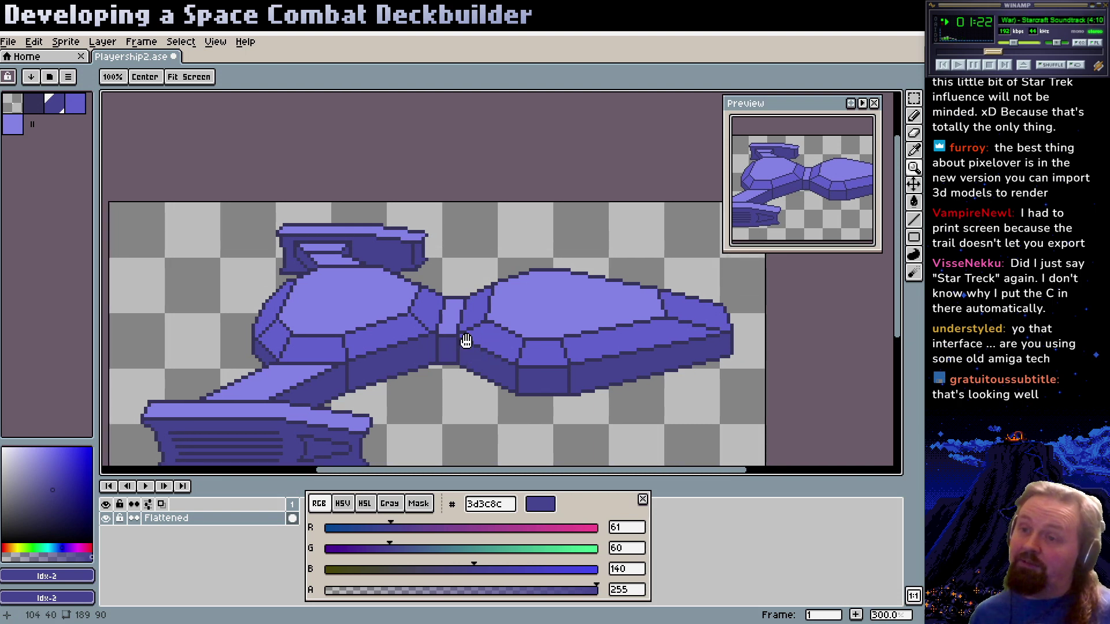
pyautogui.moveTo(461, 342)
pyautogui.mouseDown()
pyautogui.moveTo(421, 329)
pyautogui.moveTo(495, 302)
pyautogui.moveTo(492, 335)
pyautogui.mouseUp()
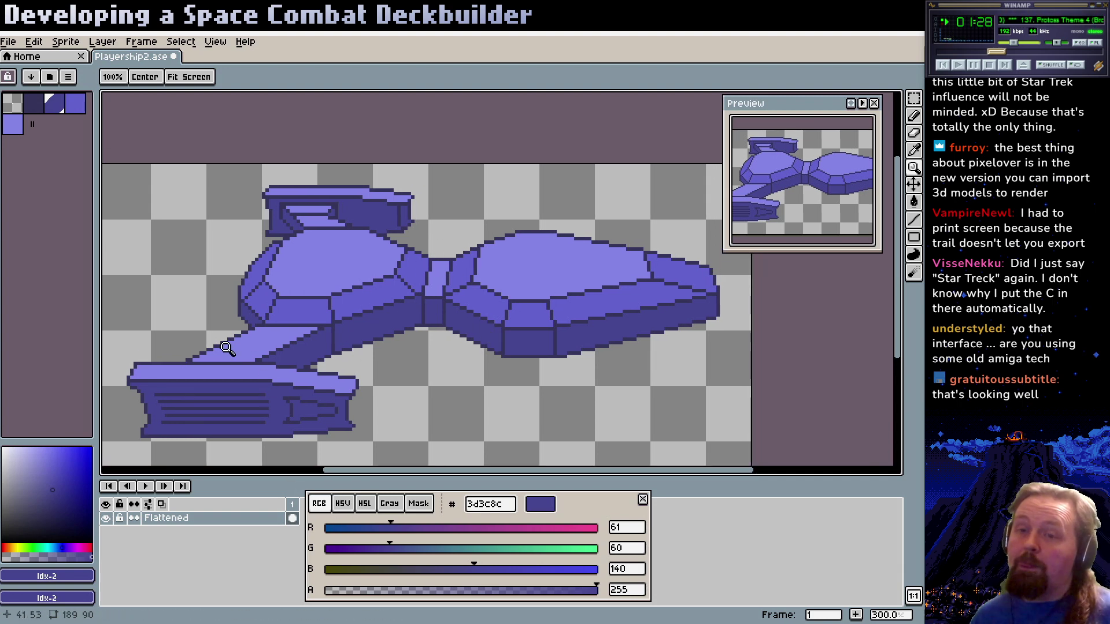
# Add two entries to the palette and set the first one to dark grey-green, hue 166, saturation 20, value 31
pyautogui.moveTo(33, 124); pyautogui.dragTo(46, 143)
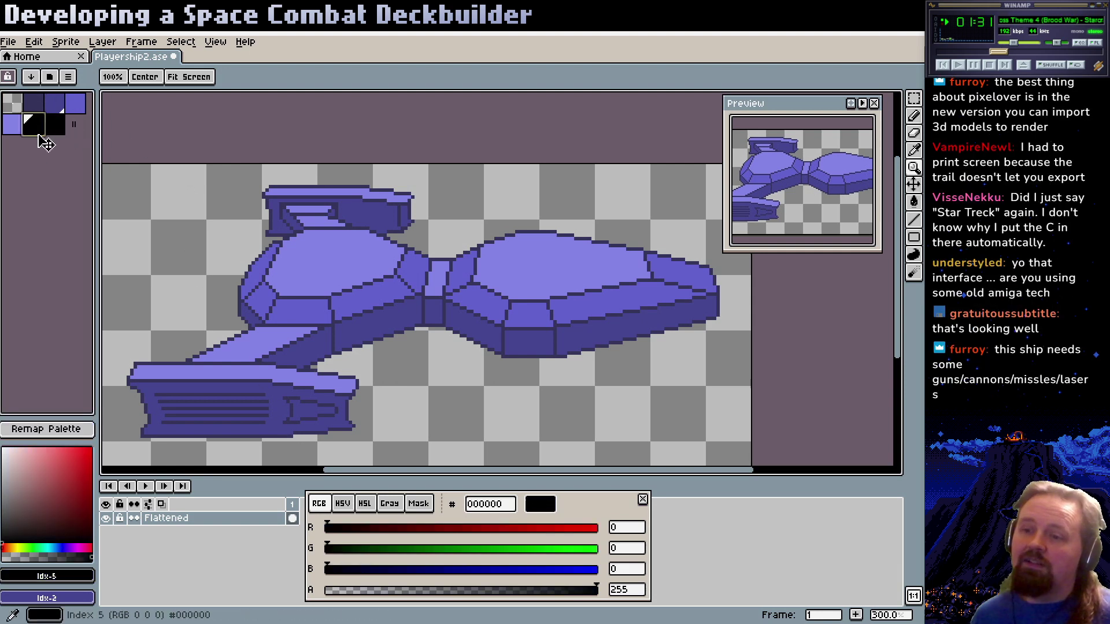
pyautogui.click(343, 504)
pyautogui.click(468, 528)
pyautogui.click(475, 548)
pyautogui.click(444, 569)
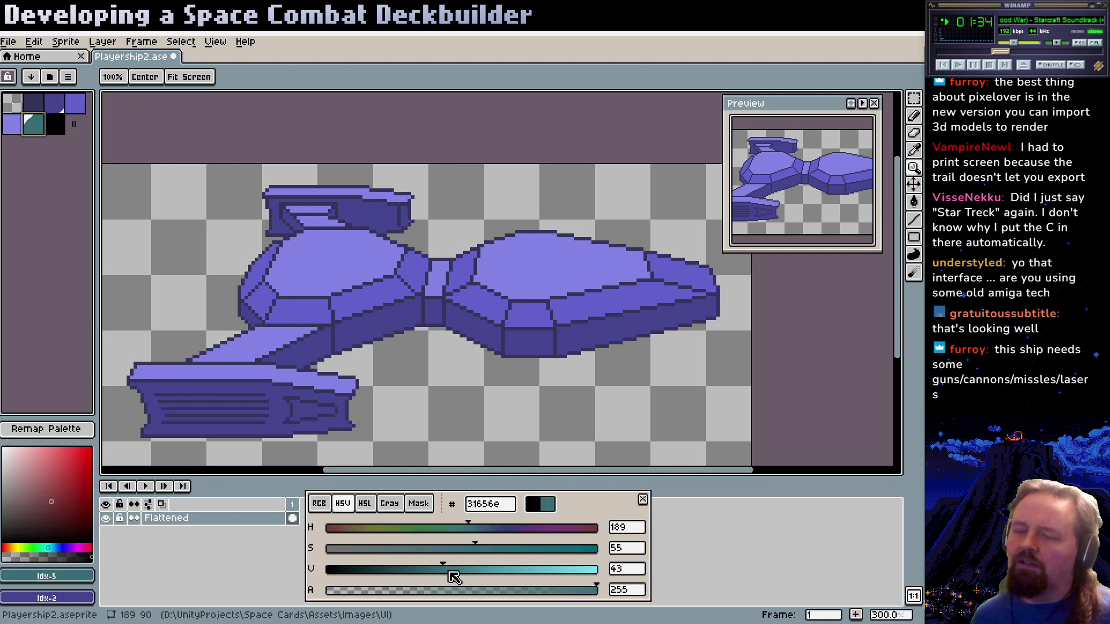
pyautogui.click(451, 528)
pyautogui.click(412, 569)
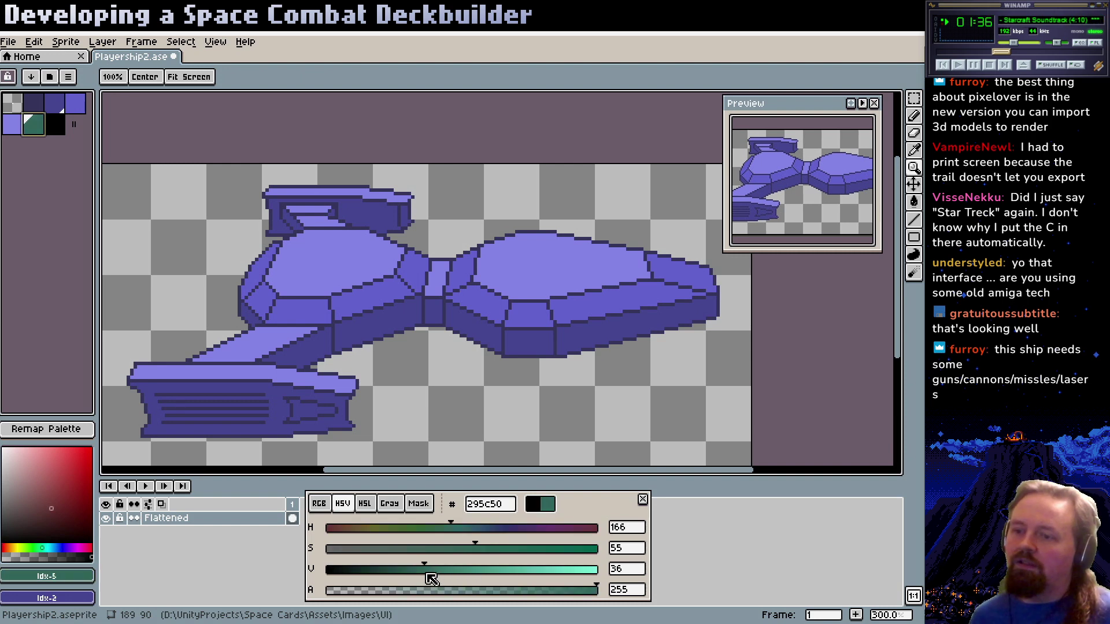
pyautogui.click(382, 548)
# Limit the Paint Bucket to continuous areas and fill the struts of both wings with the dark grey-green
pyautogui.moveTo(295, 385); pyautogui.dragTo(318, 382)
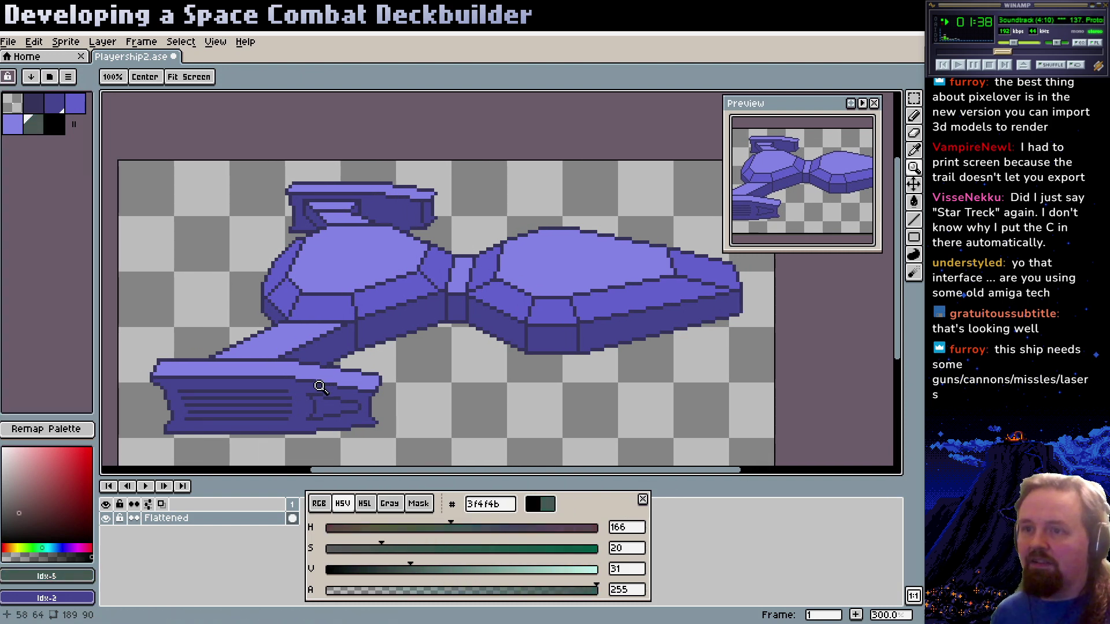
pyautogui.press('g')
pyautogui.click(285, 334)
pyautogui.hotkey('ctrl', 'z')
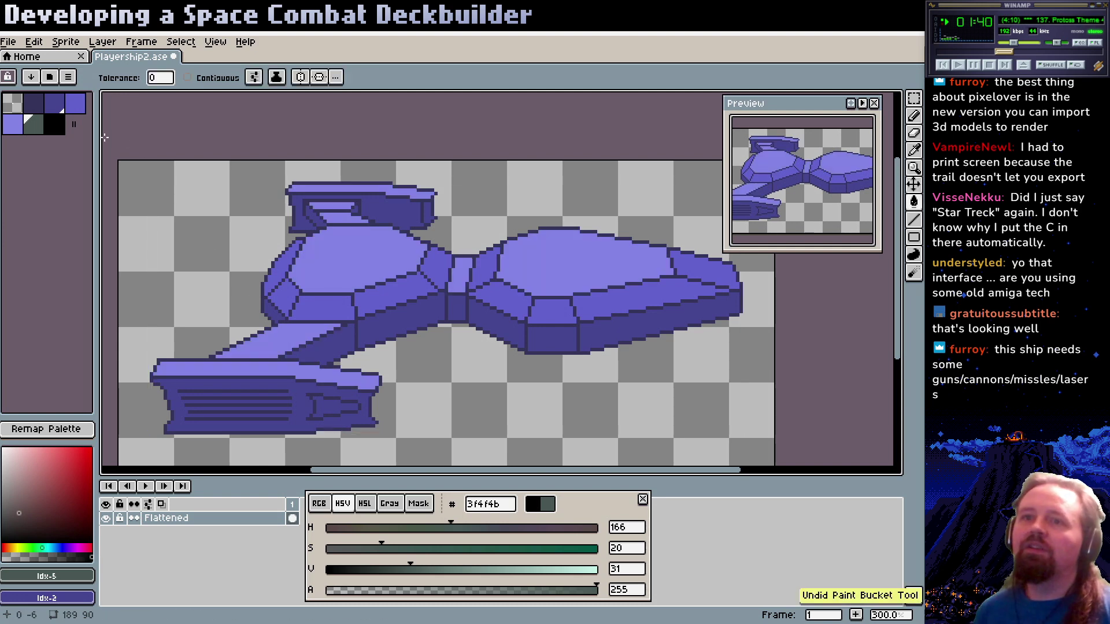
pyautogui.click(187, 77)
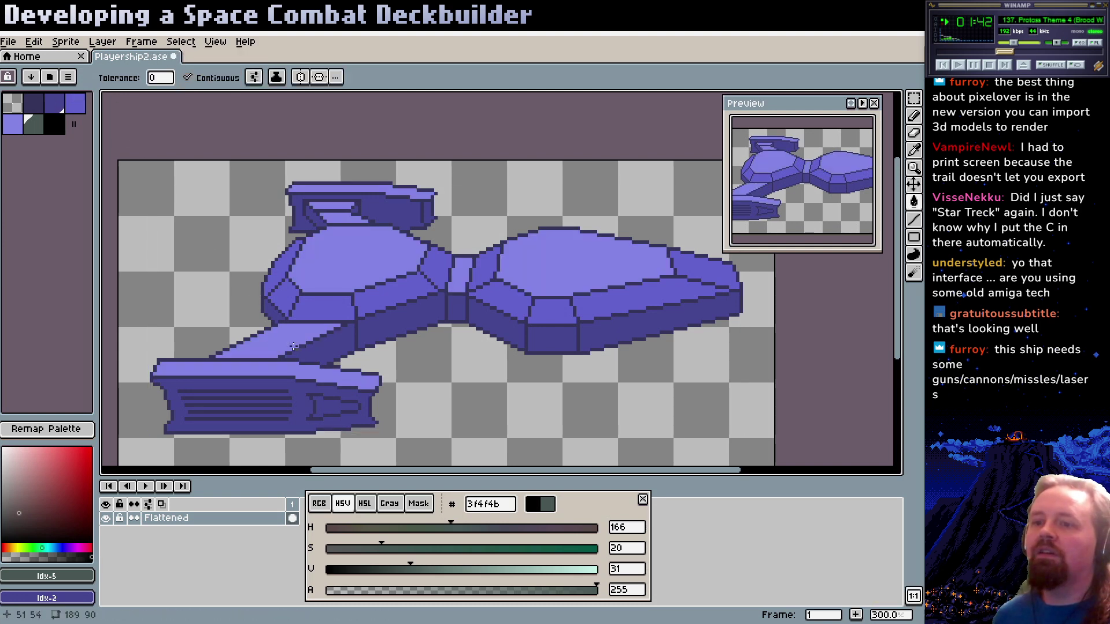
pyautogui.click(330, 356)
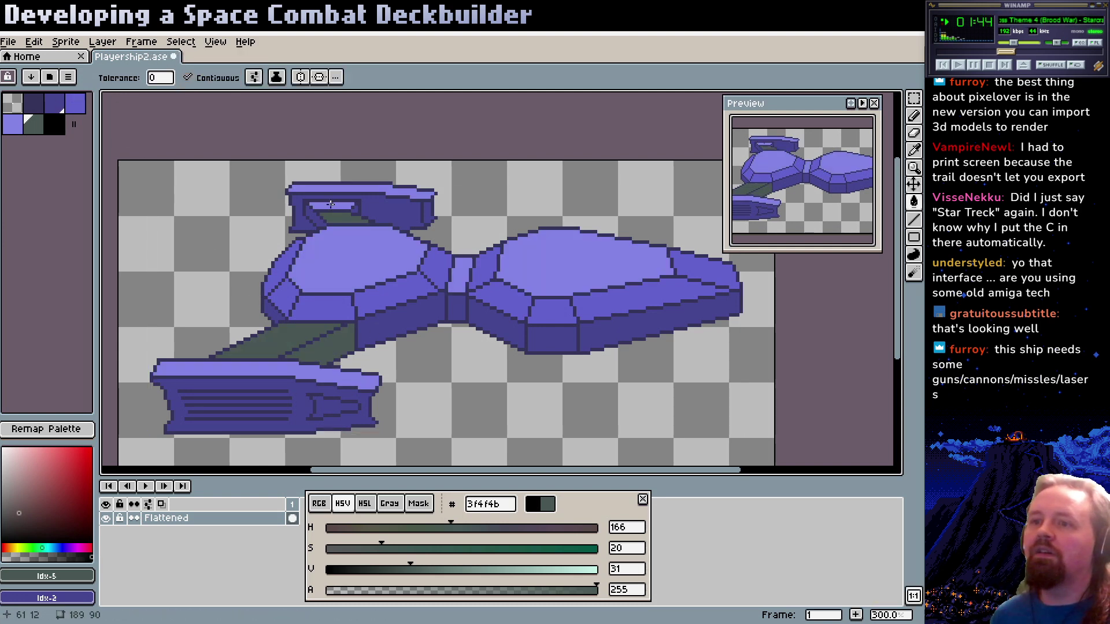
pyautogui.click(330, 207)
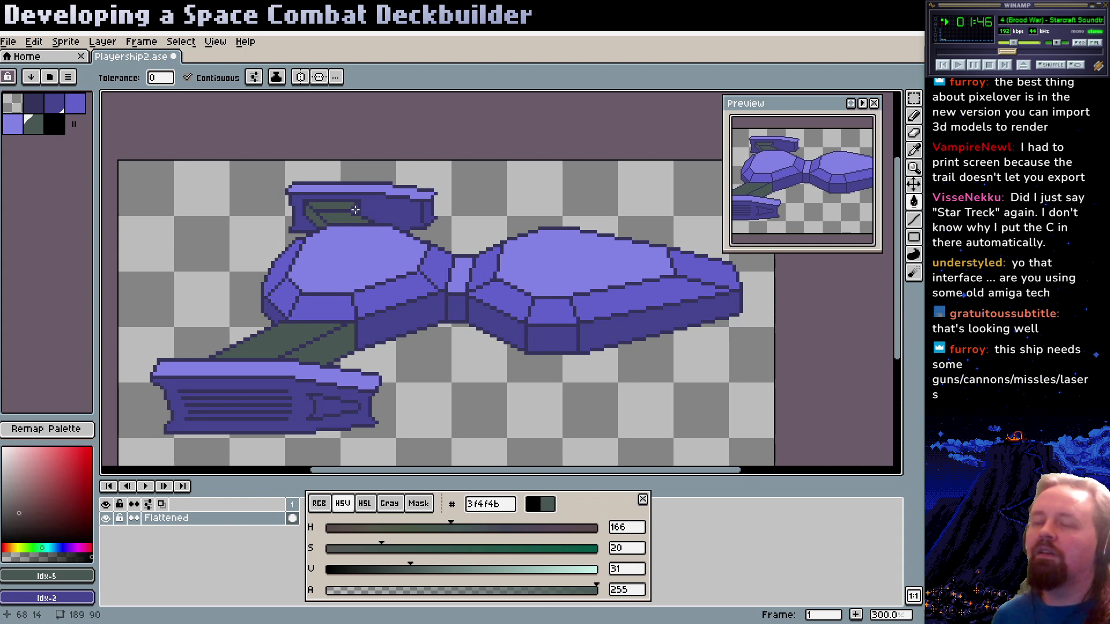
# Set the second new palette entry to a muted brown, hue 20, saturation 32, value 67 (ab8674)
pyautogui.moveTo(384, 376); pyautogui.dragTo(327, 271)
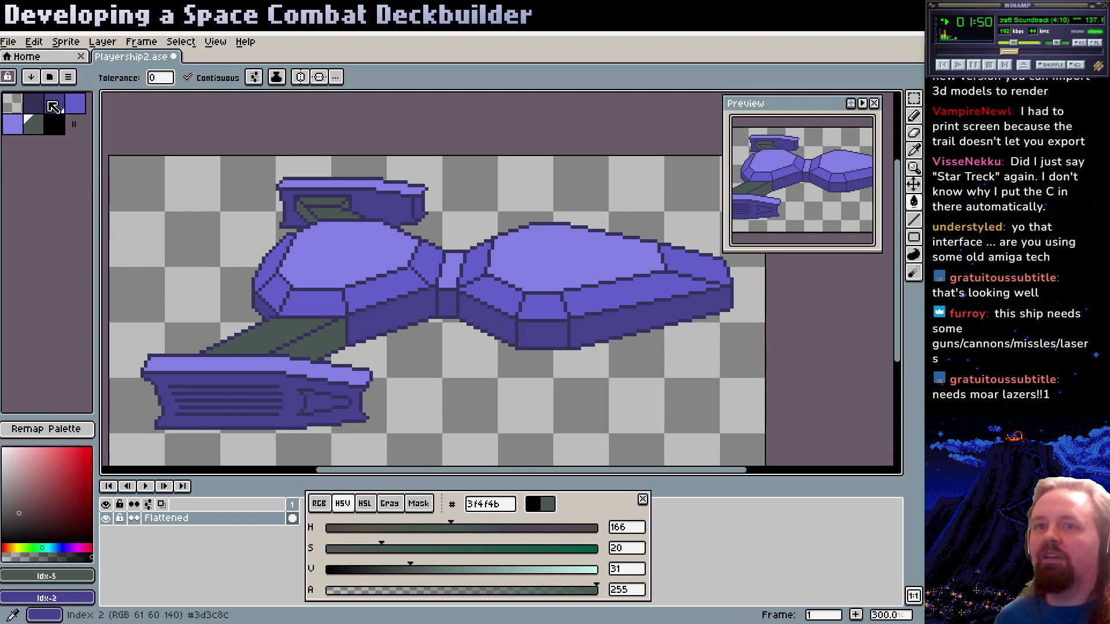
pyautogui.click(54, 123)
pyautogui.click(320, 504)
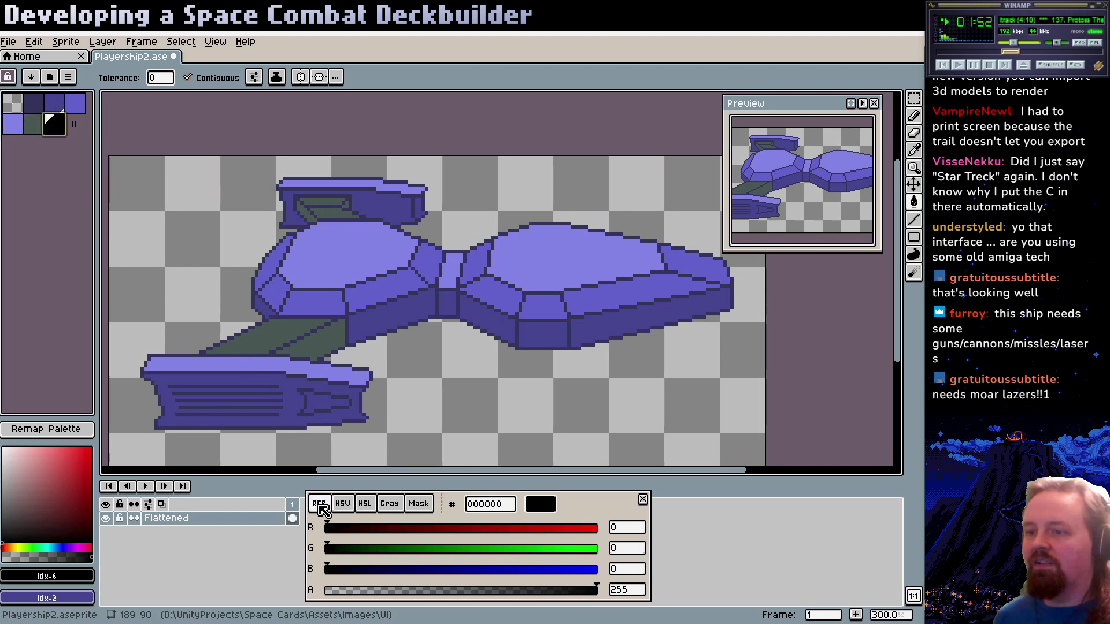
pyautogui.moveTo(419, 528); pyautogui.dragTo(507, 528)
pyautogui.click(422, 549)
pyautogui.click(379, 570)
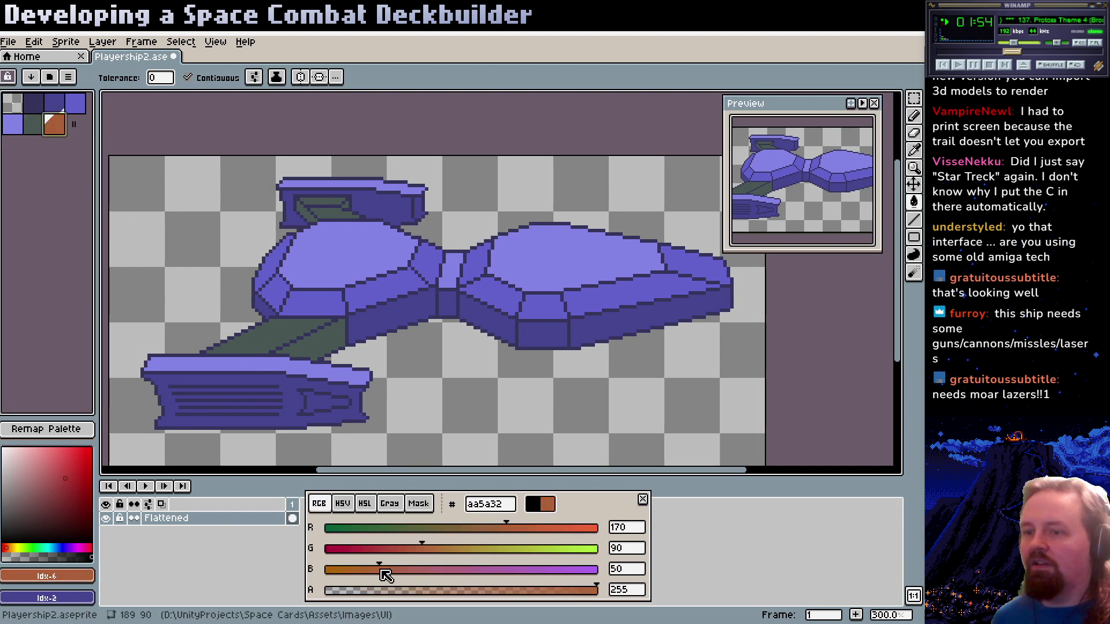
pyautogui.click(343, 504)
pyautogui.click(473, 549)
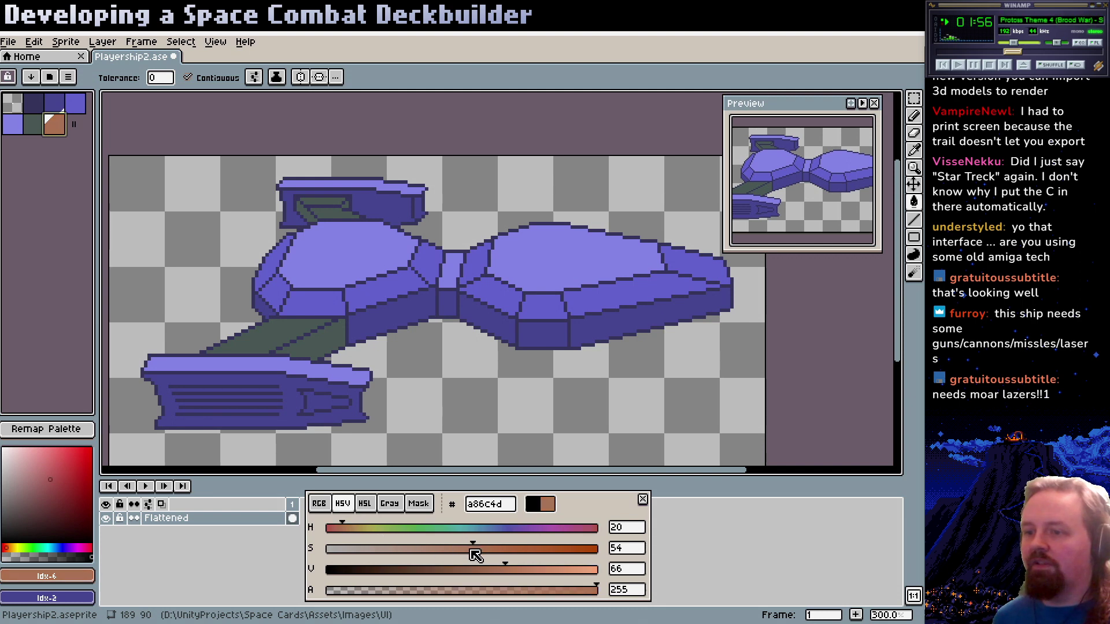
pyautogui.moveTo(475, 554); pyautogui.dragTo(414, 549)
pyautogui.click(506, 569)
# Fill the side and top panels of both outer wing pods with the muted brown
pyautogui.click(298, 403)
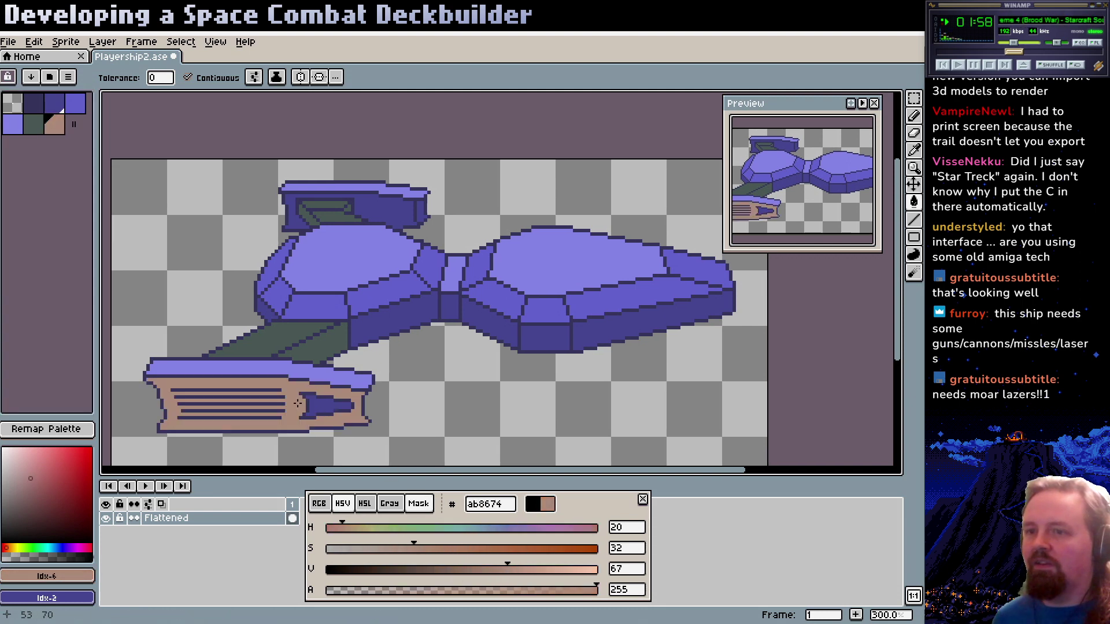
pyautogui.click(327, 415)
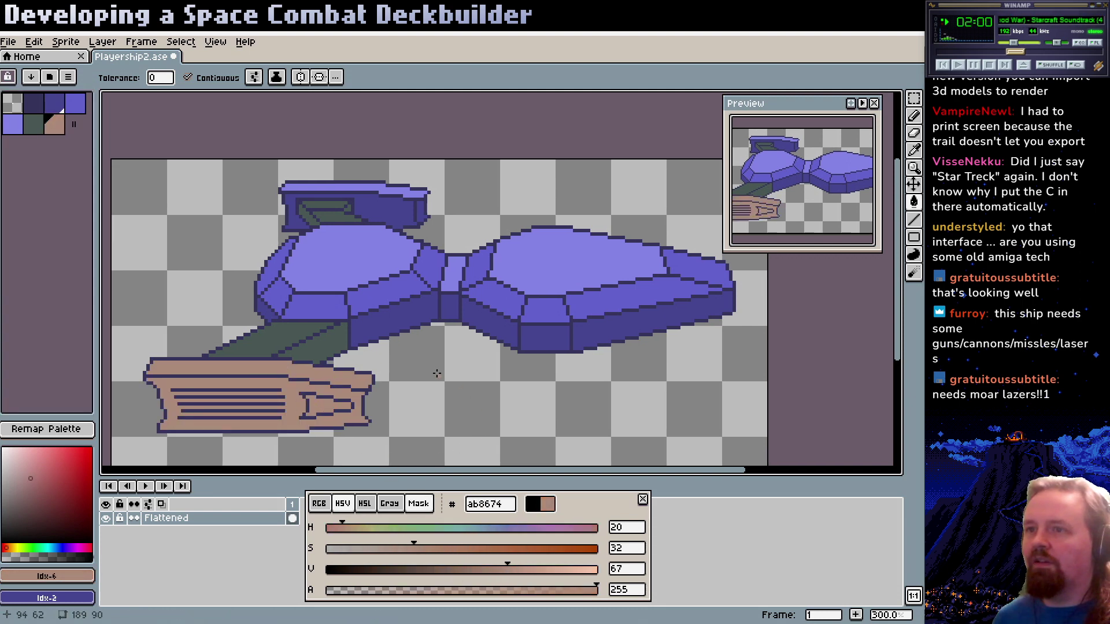
pyautogui.click(373, 213)
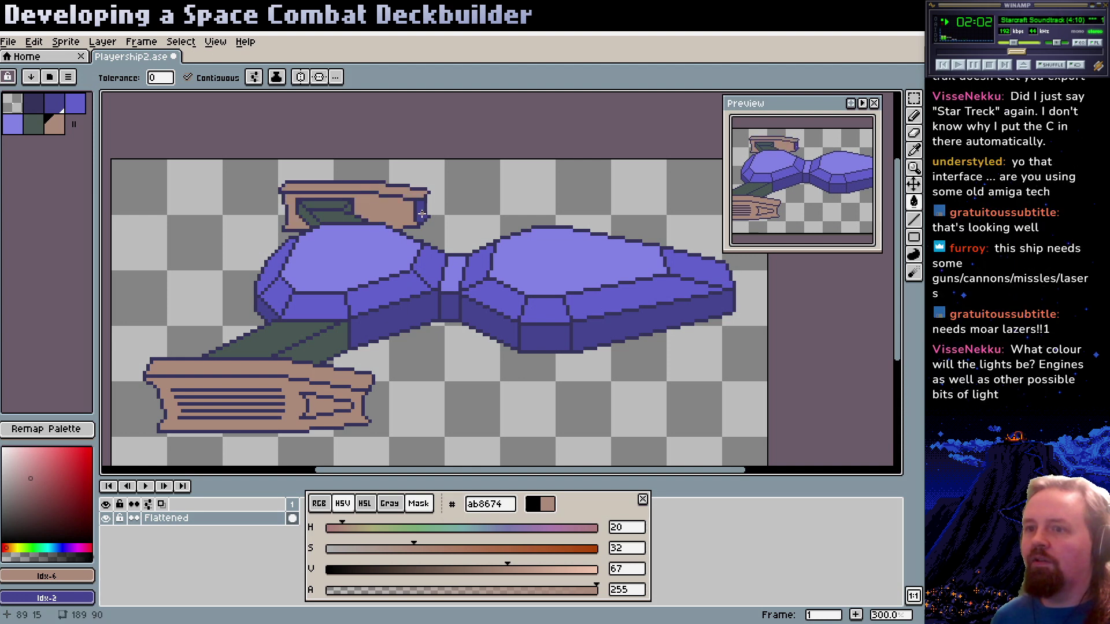
# Add two more entries to the palette and copy the hex code of the grey-green strut colour (3f4f4b)
pyautogui.scroll(2, 333, 316)
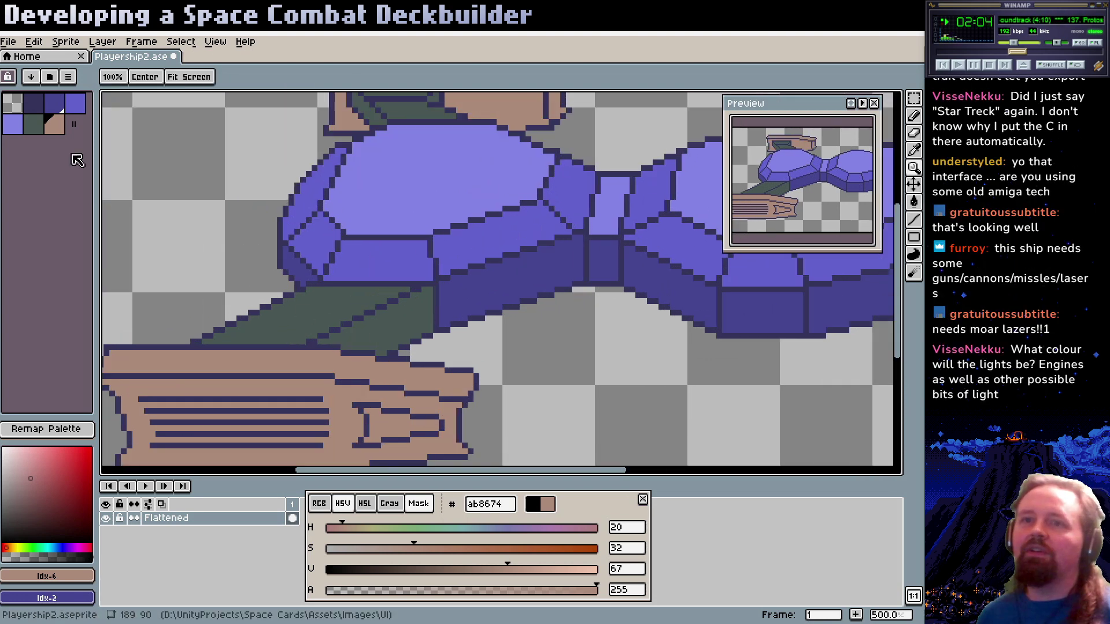
pyautogui.moveTo(71, 127); pyautogui.dragTo(33, 148)
pyautogui.click(75, 123)
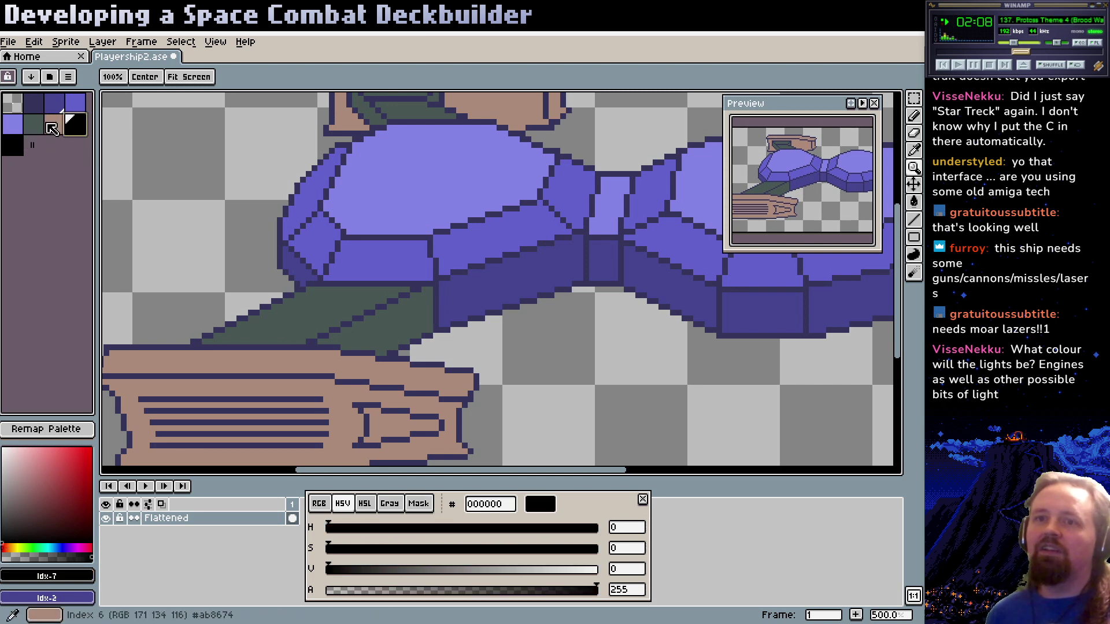
pyautogui.click(33, 123)
pyautogui.doubleClick(483, 505)
pyautogui.hotkey('ctrl', 'c')
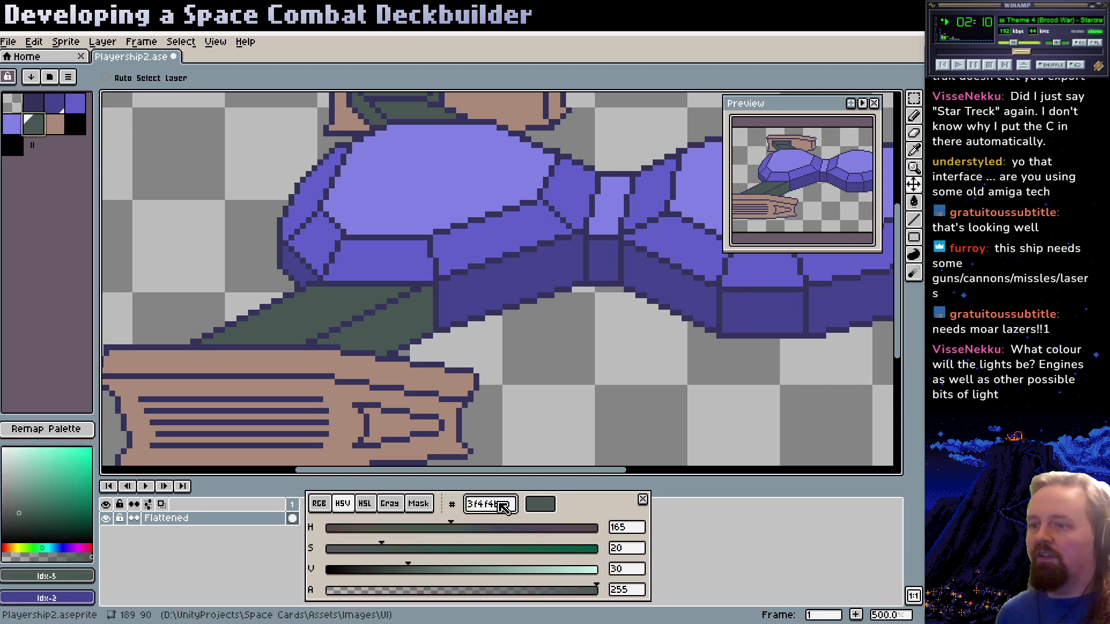
# Paste the grey-green into the first new palette entry and darken it to saturation 16, value 16
pyautogui.click(75, 123)
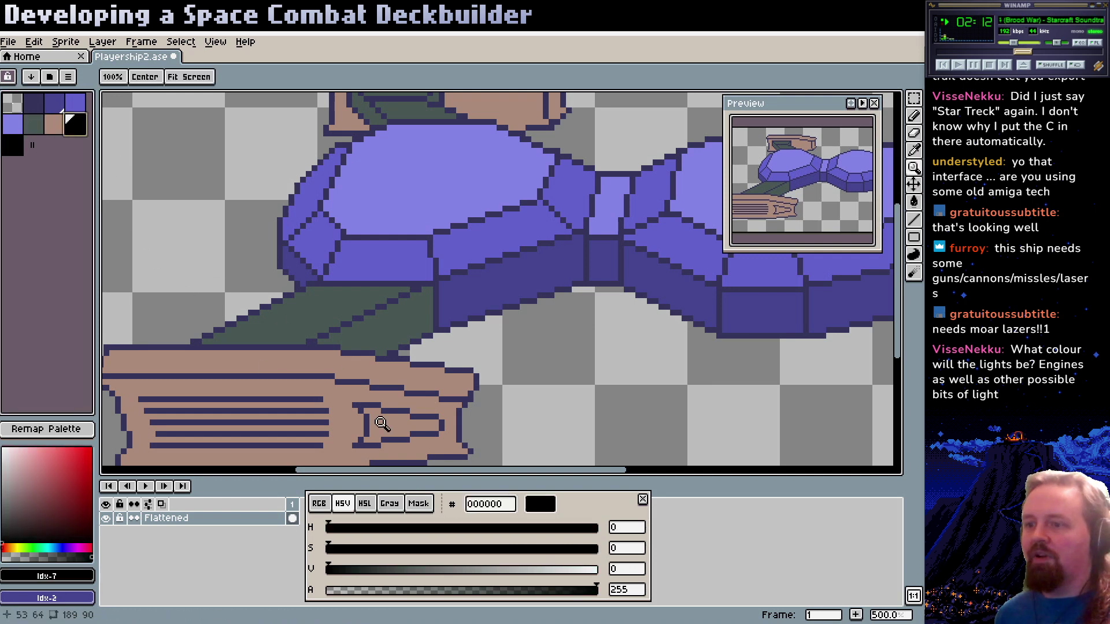
pyautogui.doubleClick(502, 504)
pyautogui.hotkey('ctrl', 'v')
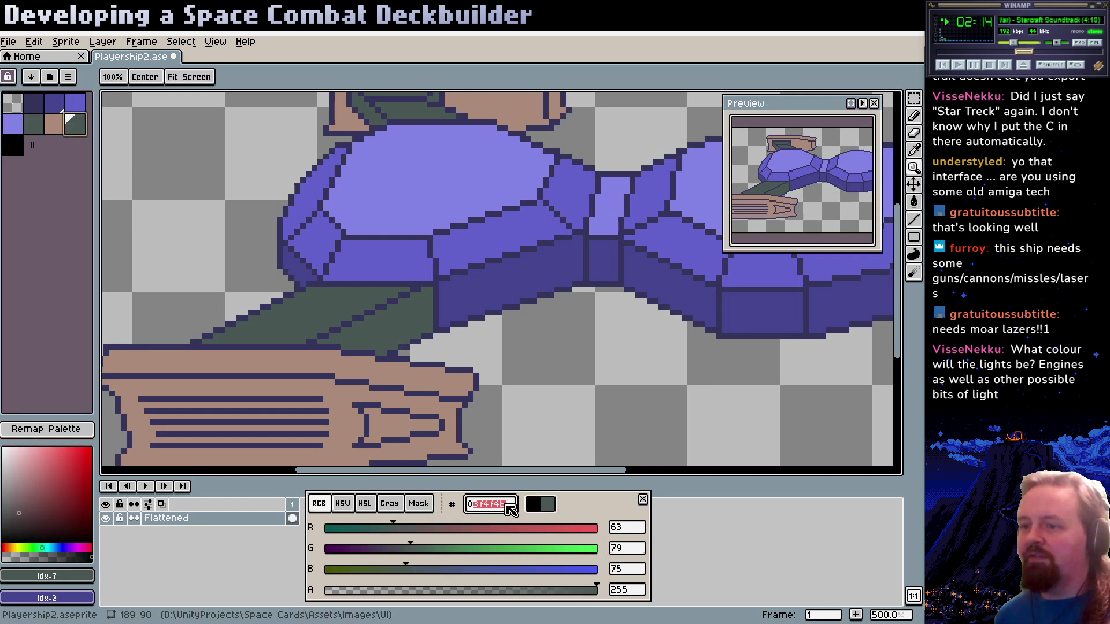
pyautogui.click(342, 504)
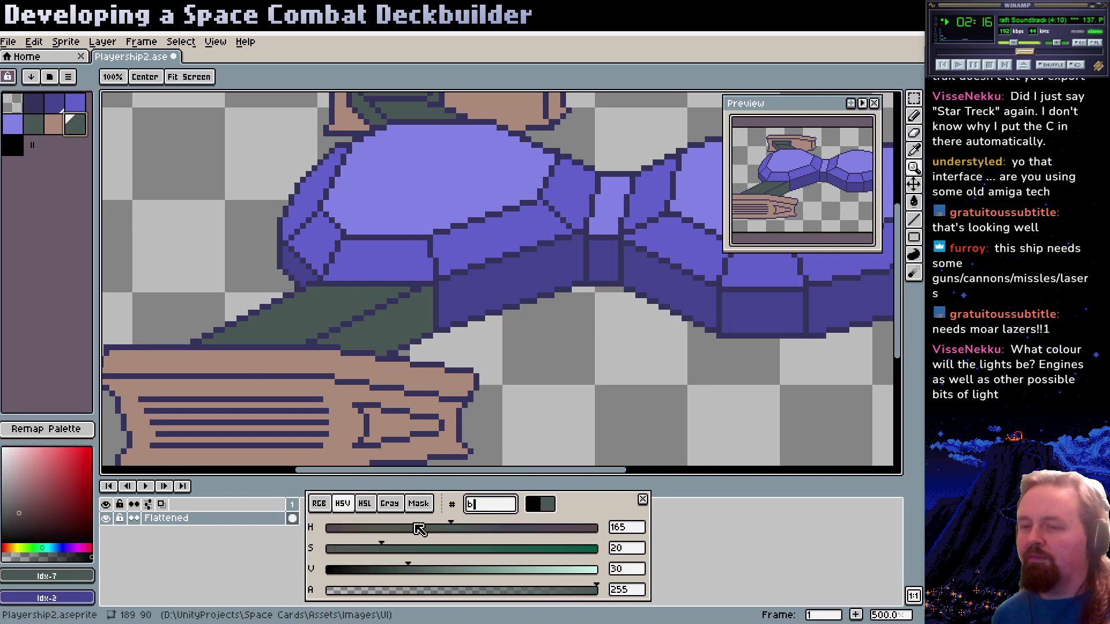
pyautogui.write('b')
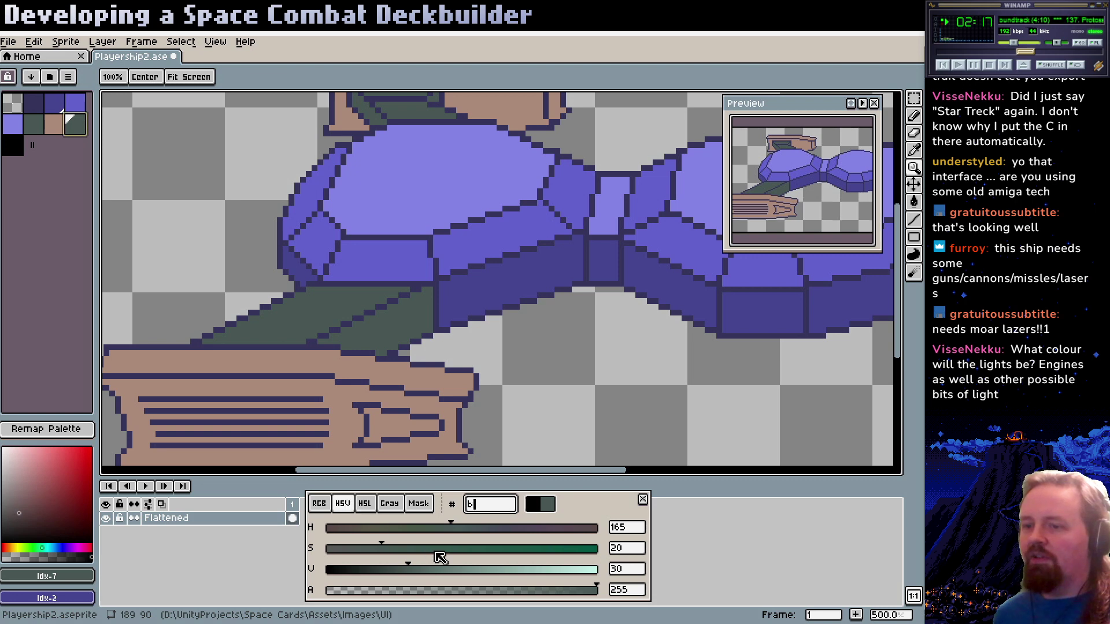
pyautogui.click(370, 570)
# Redraw the near wing strut's diagonal crease, outer stepped edge and top edge with one-pixel lines in the very dark green
pyautogui.scroll(1, 403, 325)
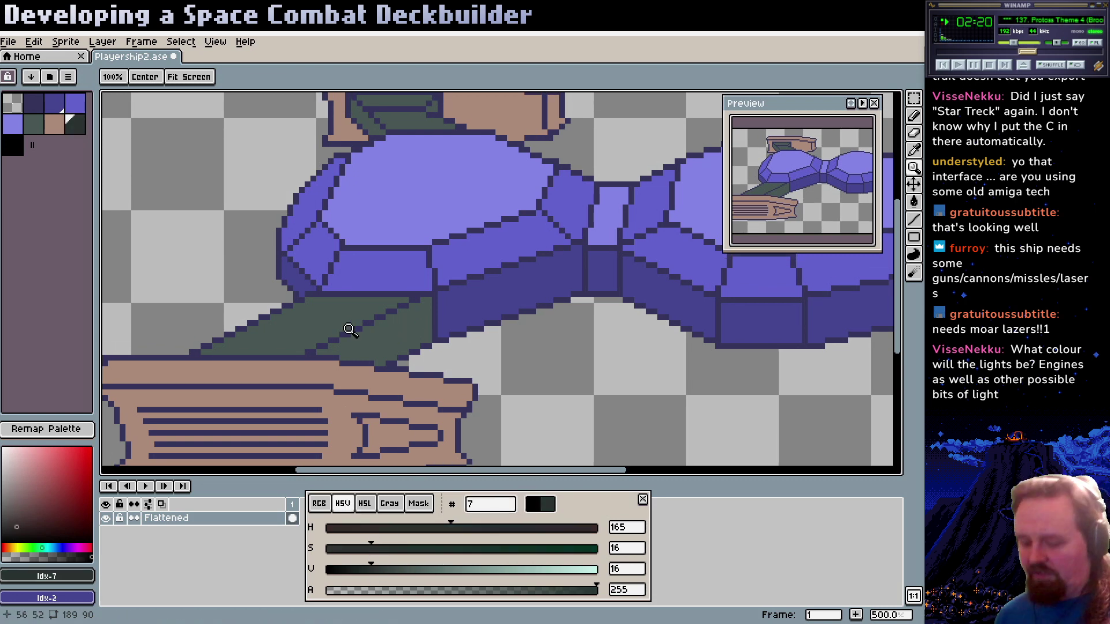
pyautogui.hscroll(-1, 320, 343)
pyautogui.press('b')
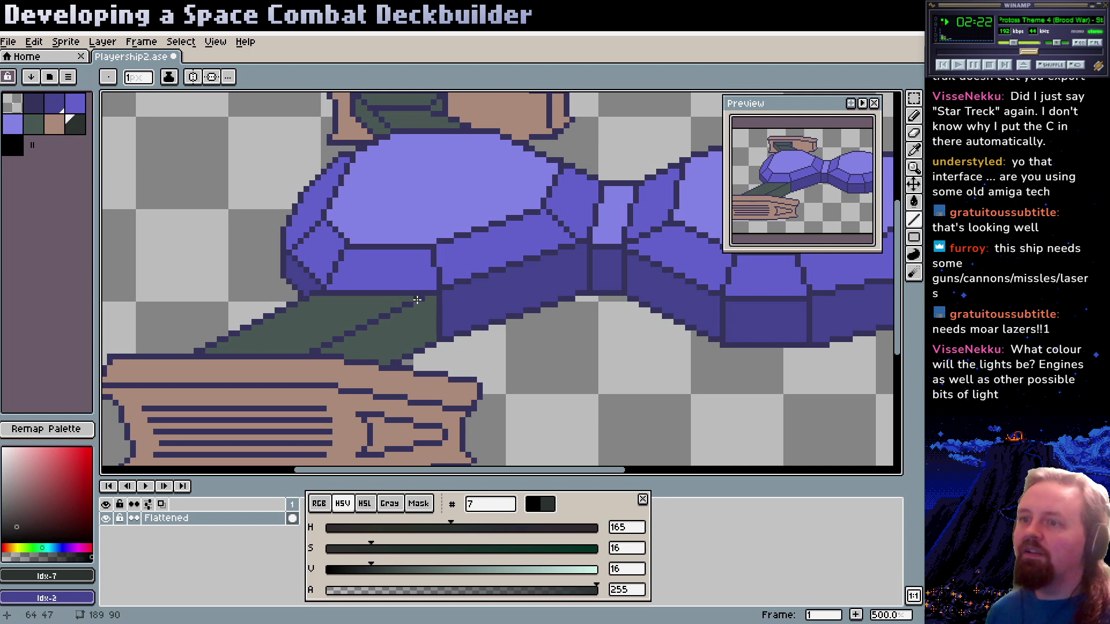
pyautogui.press('z')
pyautogui.click(401, 330)
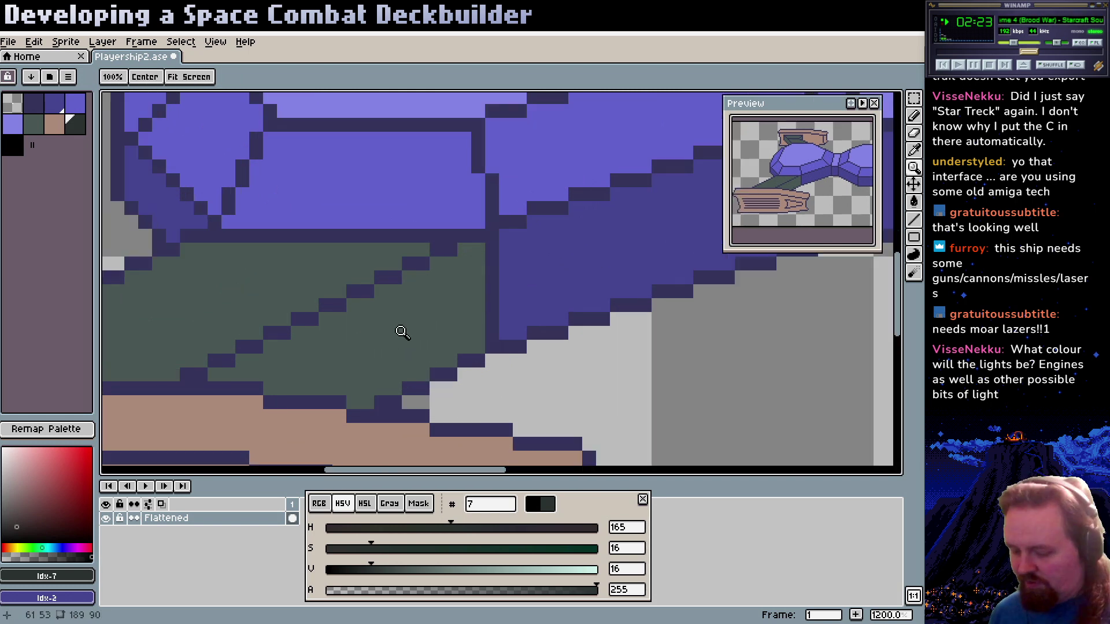
pyautogui.press('b')
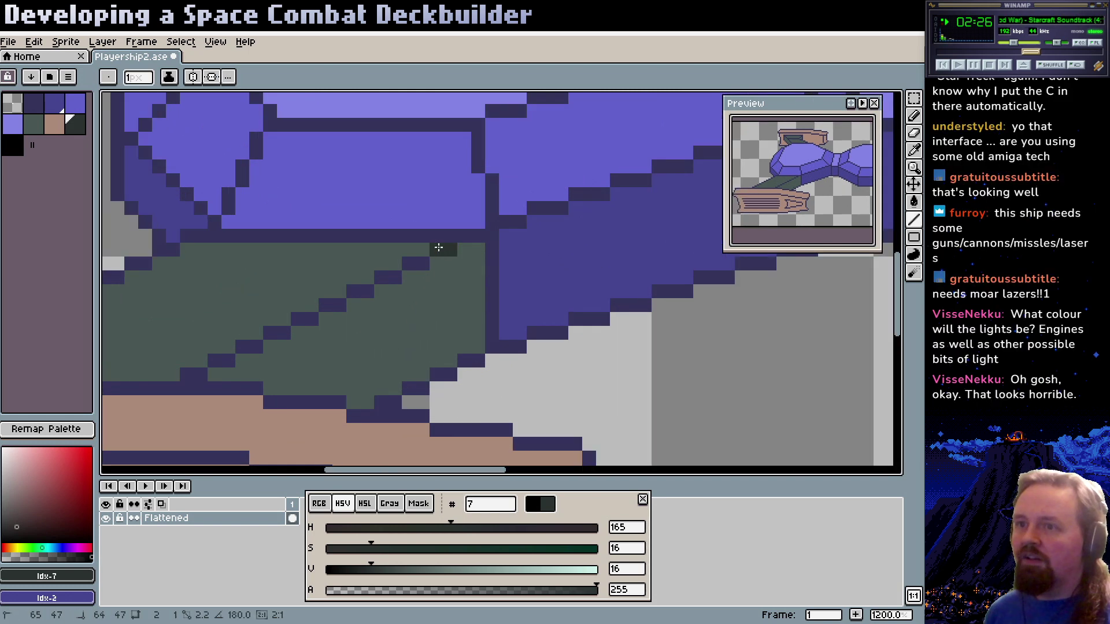
pyautogui.moveTo(385, 312); pyautogui.dragTo(533, 288)
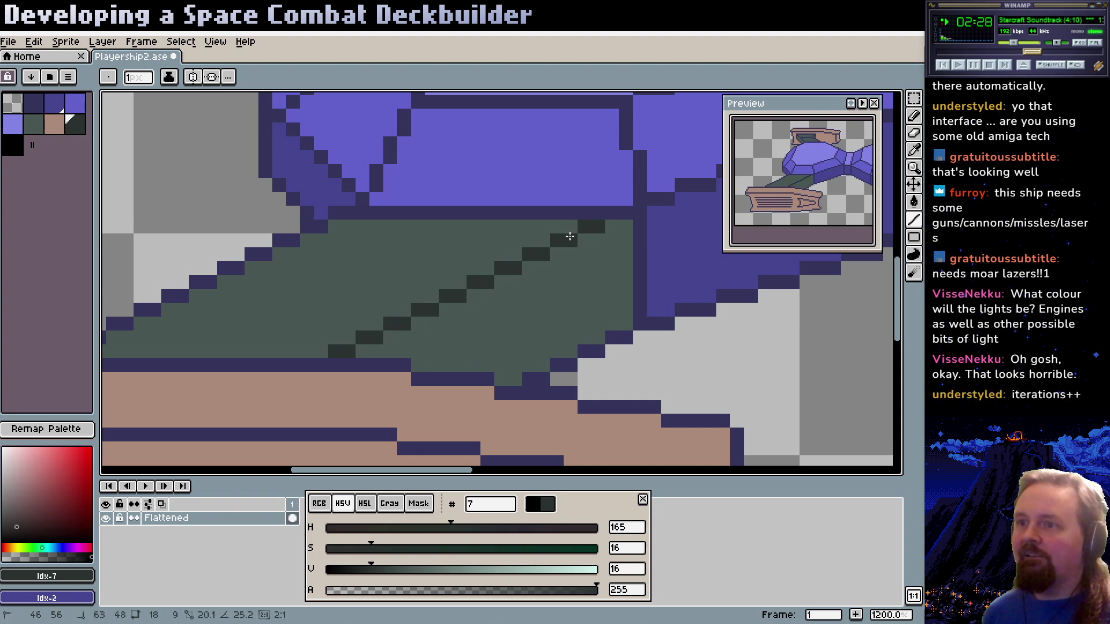
pyautogui.moveTo(361, 285); pyautogui.dragTo(656, 278)
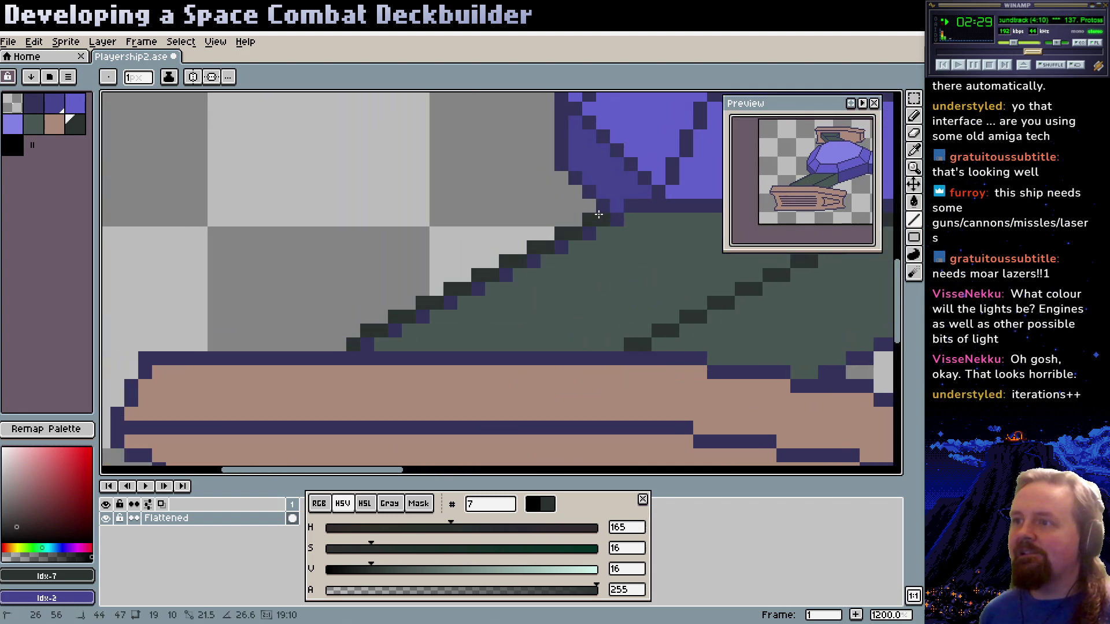
pyautogui.moveTo(613, 218); pyautogui.dragTo(328, 281)
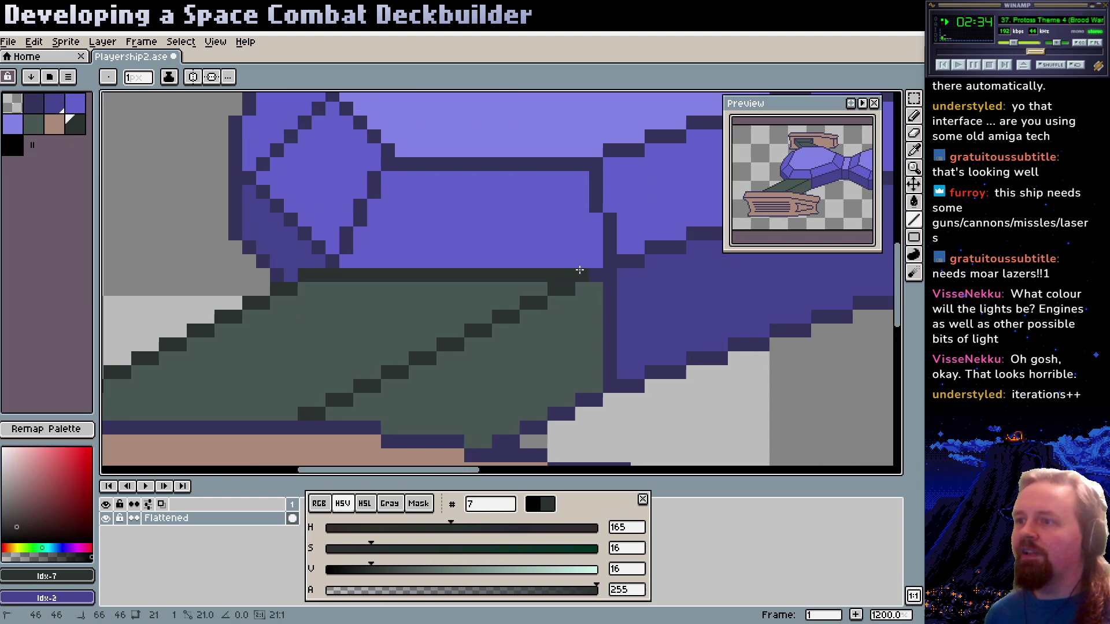
pyautogui.click(587, 270)
# Recolour the stepped lower edge of the near strut, between the pod and the hull, in the very dark green
pyautogui.moveTo(507, 450); pyautogui.dragTo(491, 338)
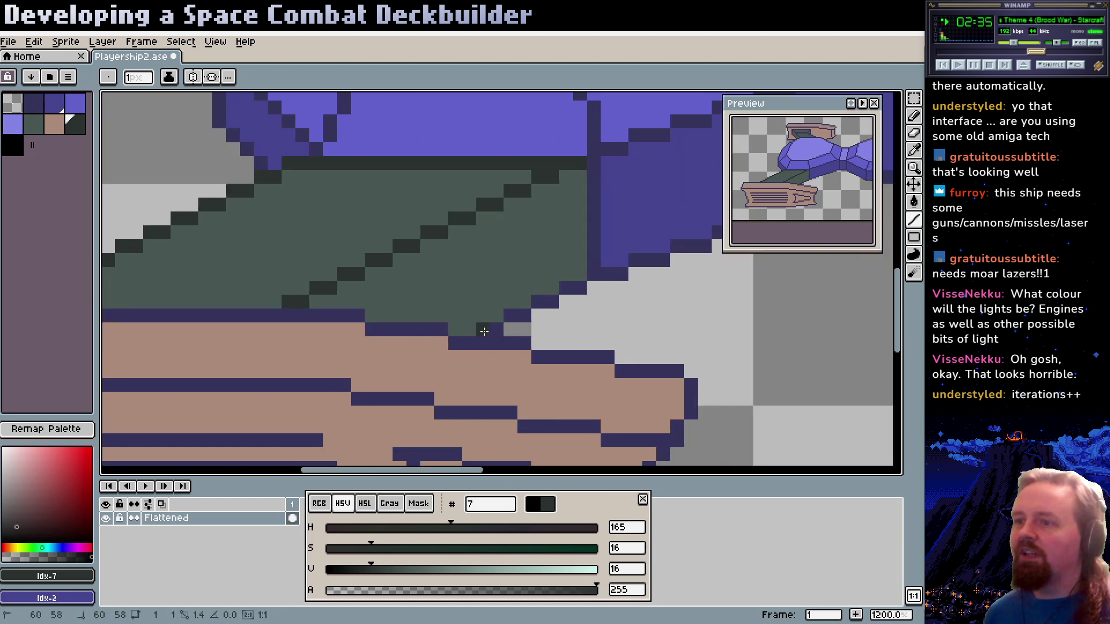
pyautogui.click(510, 315)
pyautogui.click(552, 300)
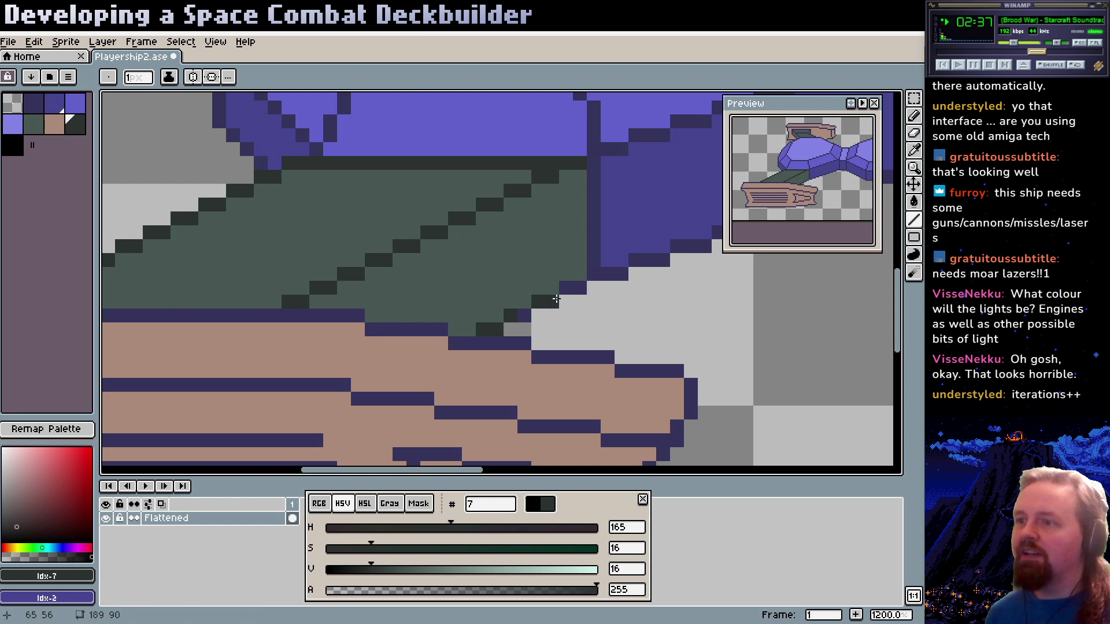
# Recolour the far strut's vertical side edge and both stepped diagonal lines in the very dark green with the Line tool
pyautogui.press('z')
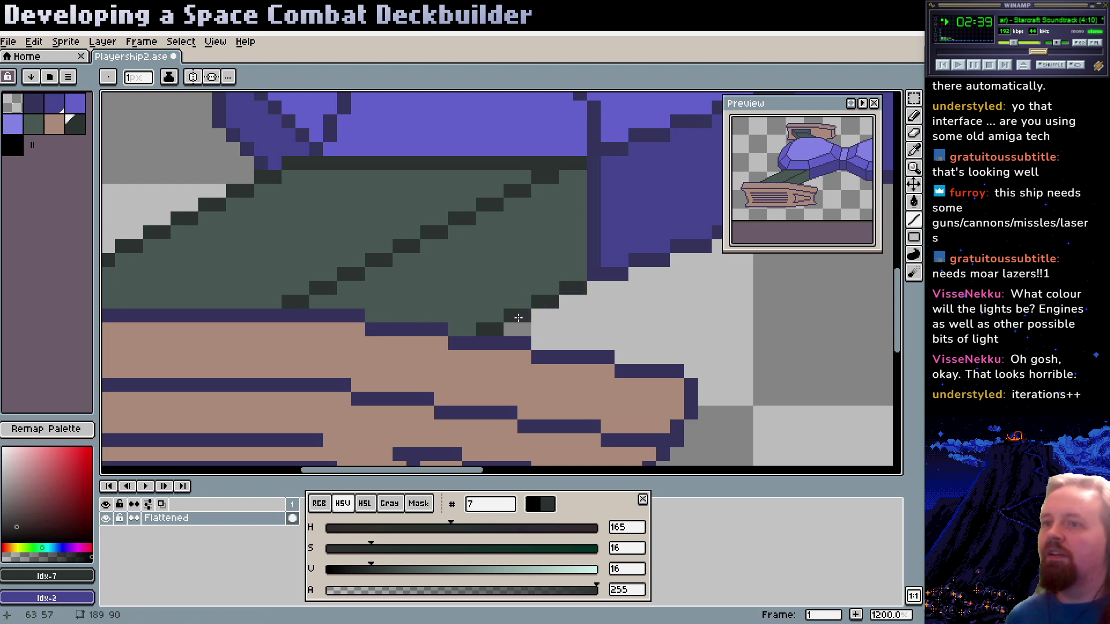
pyautogui.scroll(-1, 495, 269)
pyautogui.scroll(-2, 426, 223)
pyautogui.moveTo(464, 203); pyautogui.dragTo(418, 332)
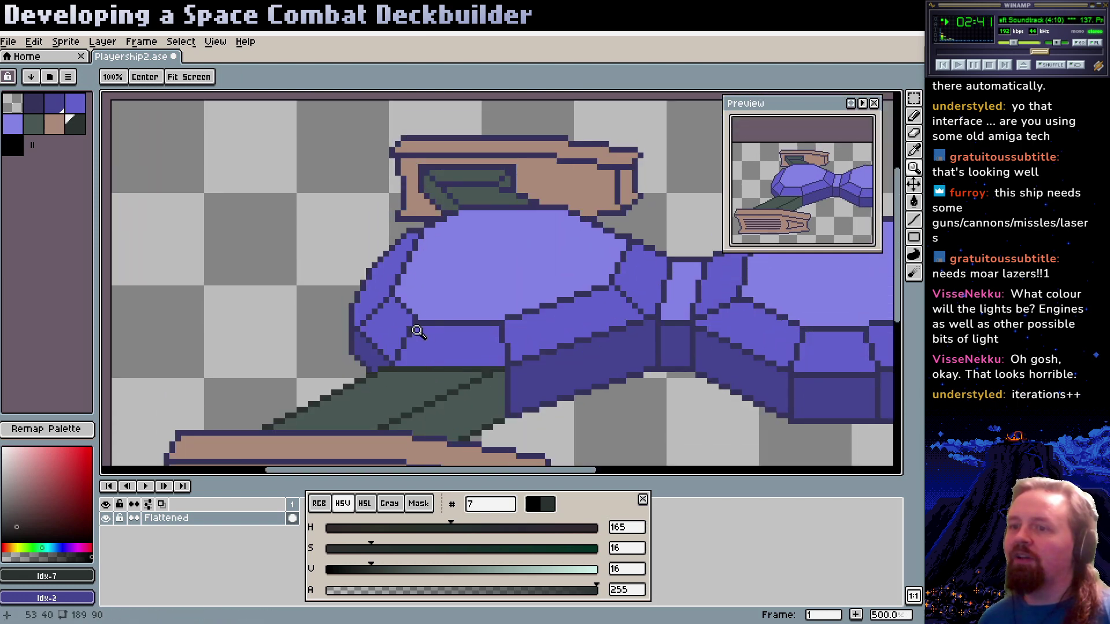
pyautogui.scroll(6, 415, 299)
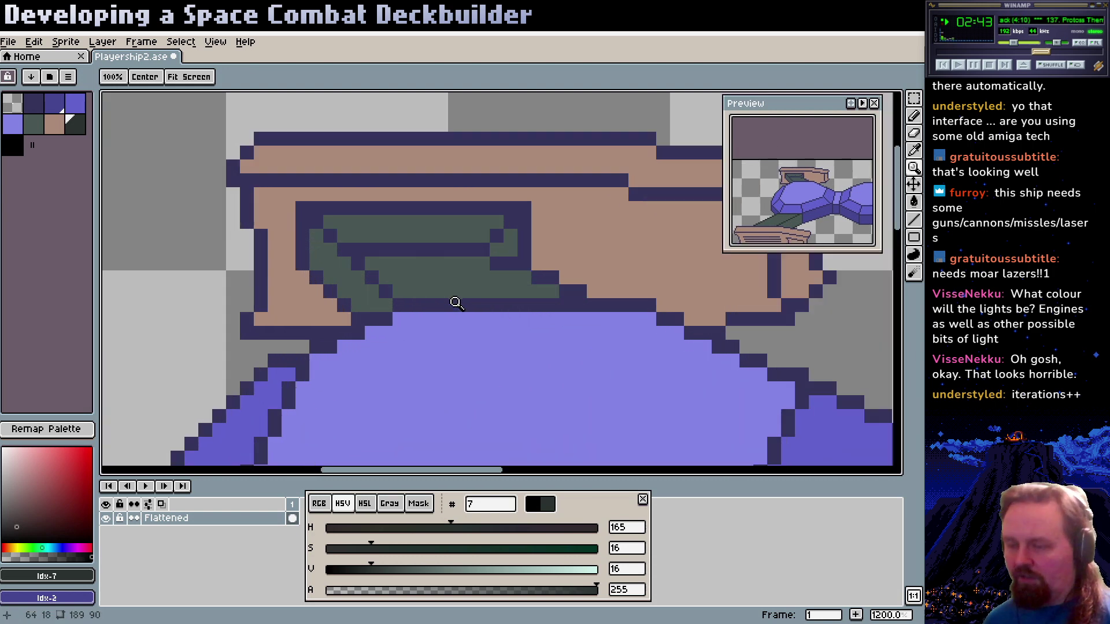
pyautogui.press('l')
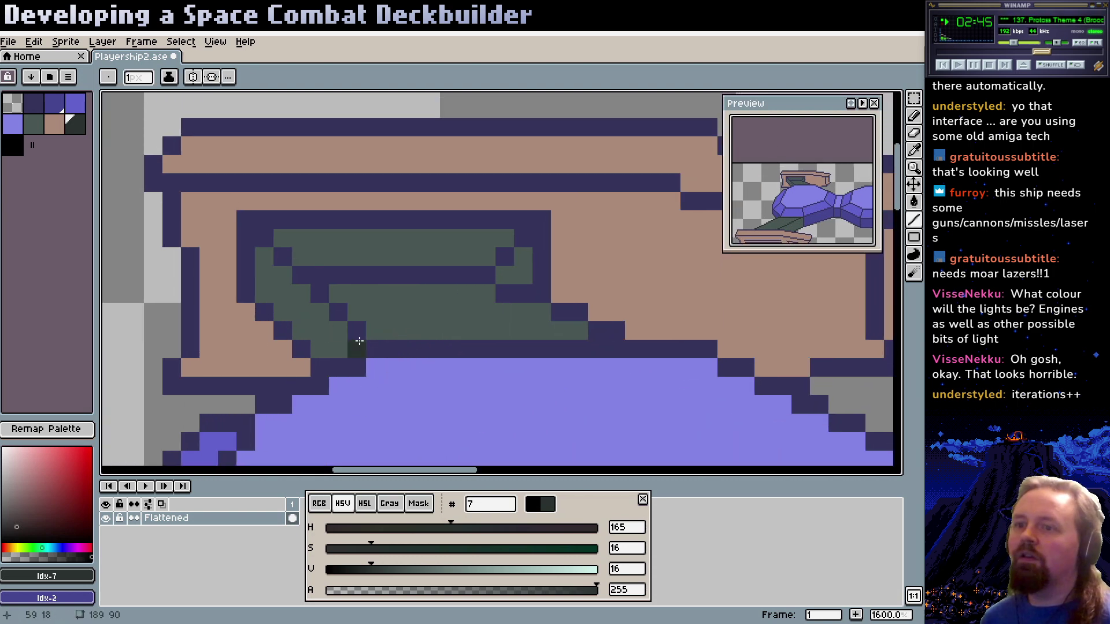
pyautogui.moveTo(359, 330)
pyautogui.mouseDown()
pyautogui.moveTo(245, 218)
pyautogui.moveTo(246, 293)
pyautogui.moveTo(320, 371)
pyautogui.mouseUp()
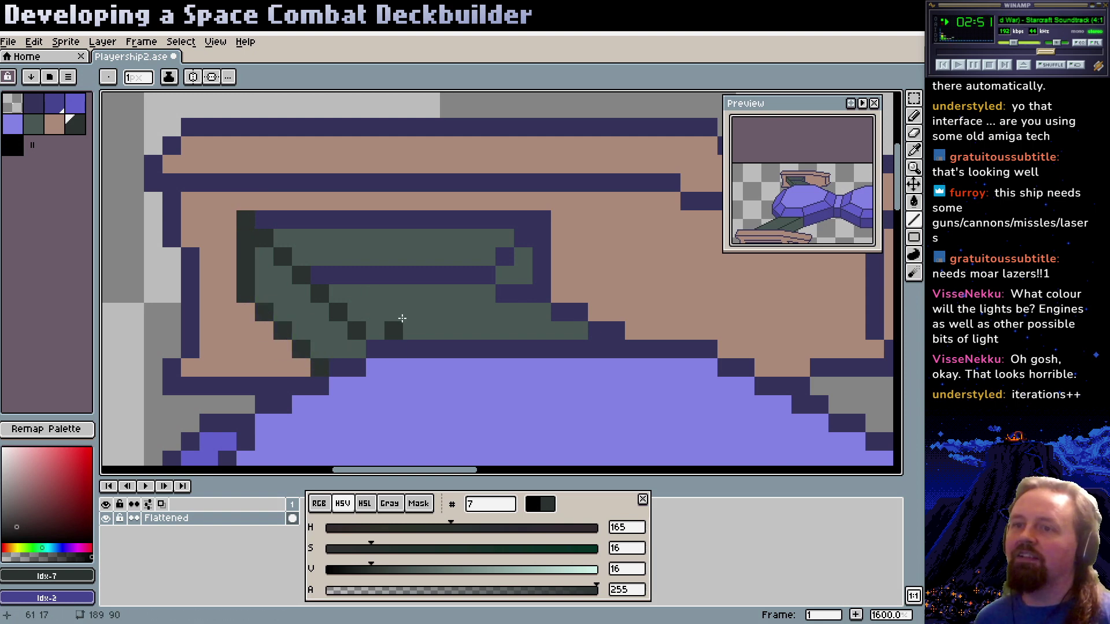
# Recolour the far strut's inner horizontal line, its top and forward outline and the stepped edge towards the hull in very dark green
pyautogui.moveTo(320, 275); pyautogui.dragTo(486, 274)
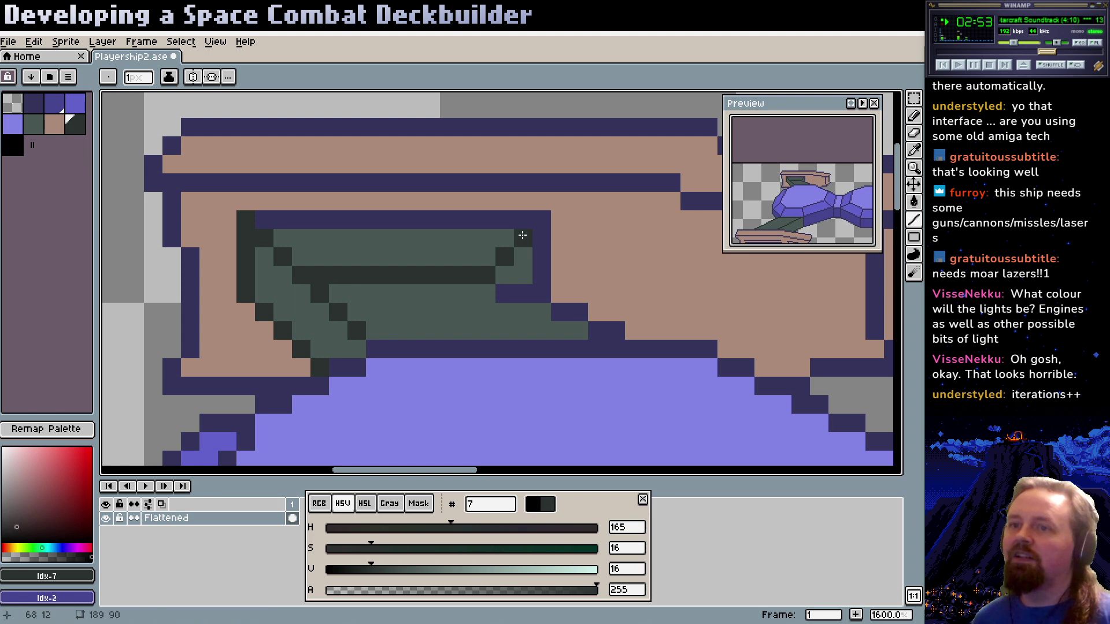
pyautogui.moveTo(259, 218); pyautogui.dragTo(542, 220)
pyautogui.moveTo(542, 221); pyautogui.dragTo(535, 249)
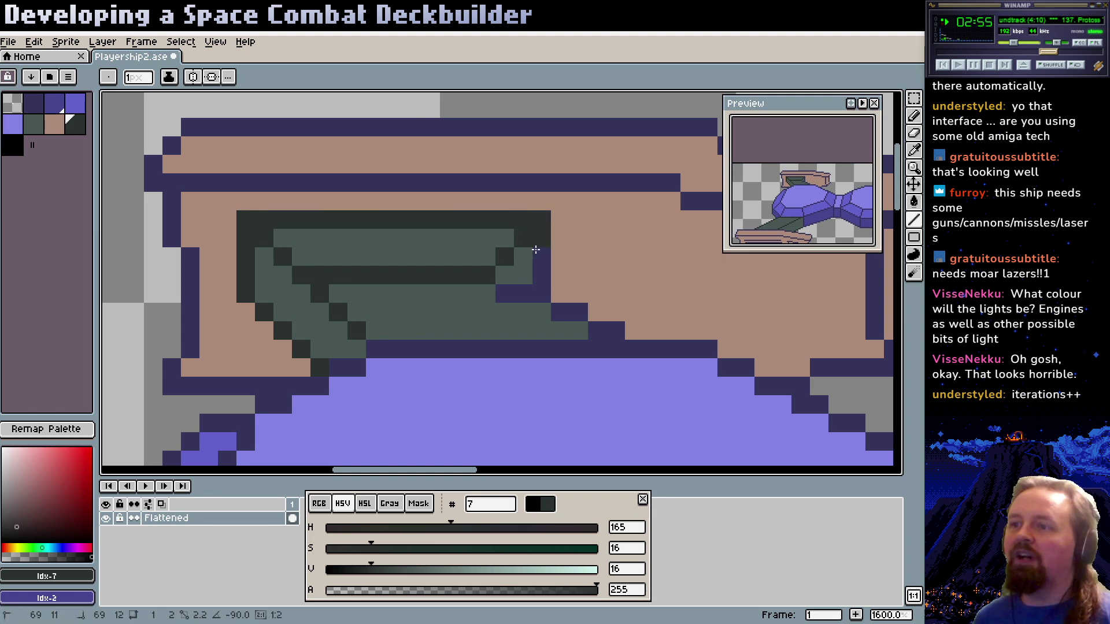
pyautogui.moveTo(535, 287); pyautogui.dragTo(543, 291)
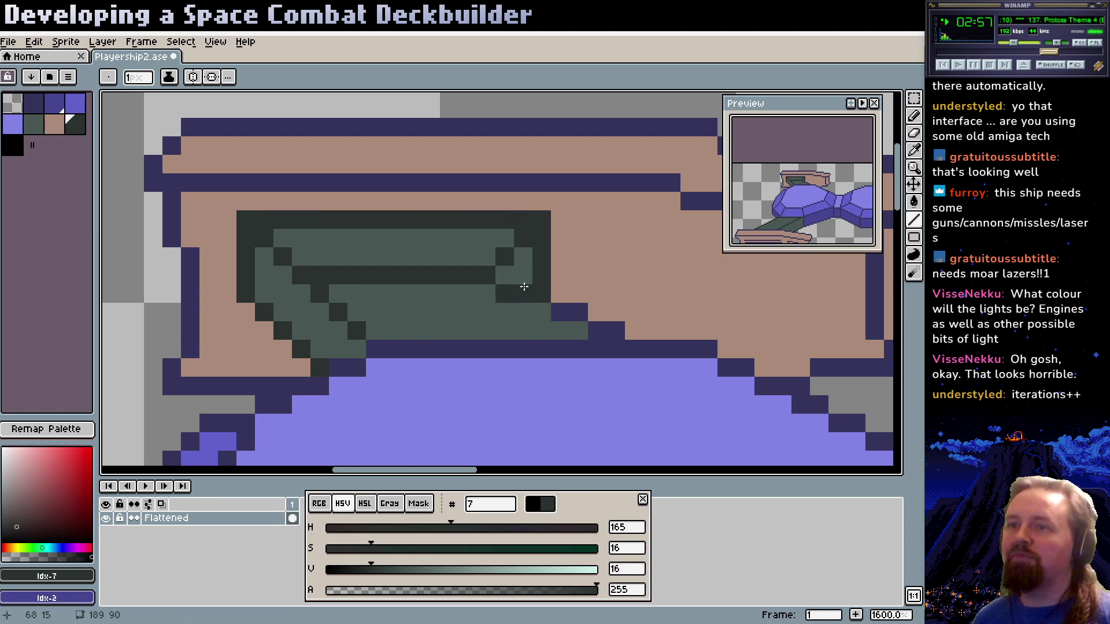
pyautogui.click(476, 343)
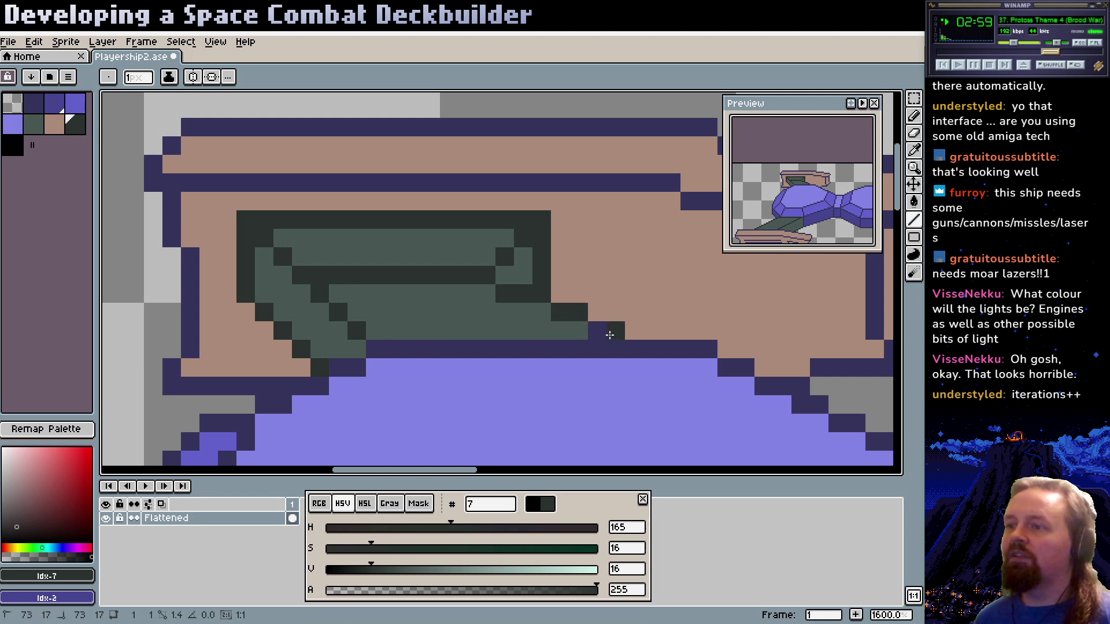
pyautogui.click(599, 334)
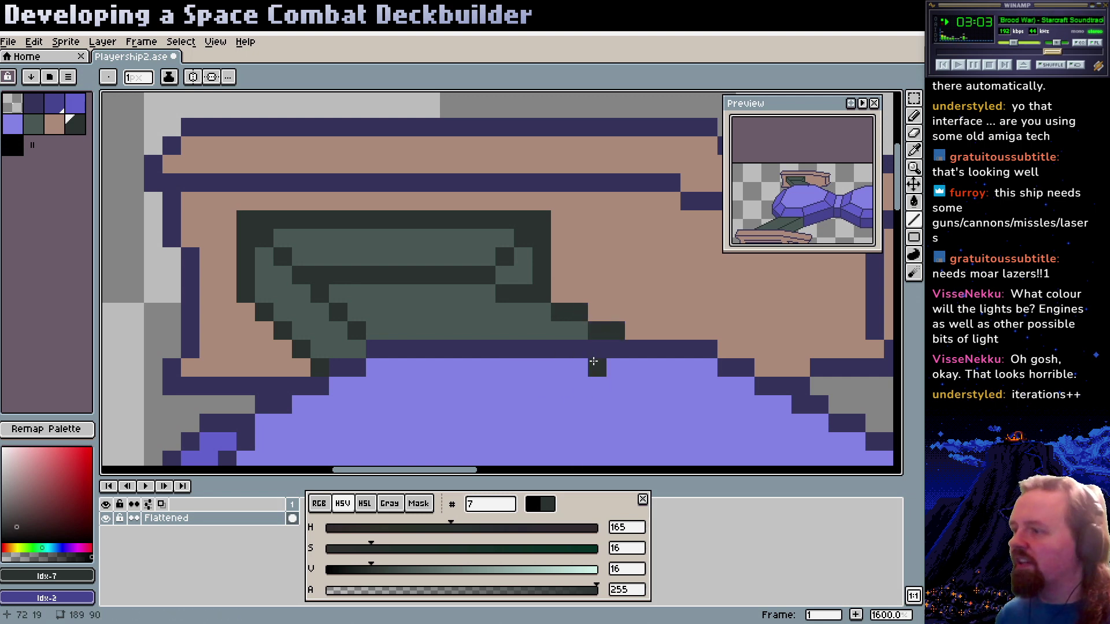
# Examine the recoloured struts and the brown pods against the hull across the whole ship
pyautogui.hscroll(3, 578, 353)
pyautogui.scroll(-1, 578, 352)
pyautogui.press('z')
pyautogui.scroll(-4, 551, 336)
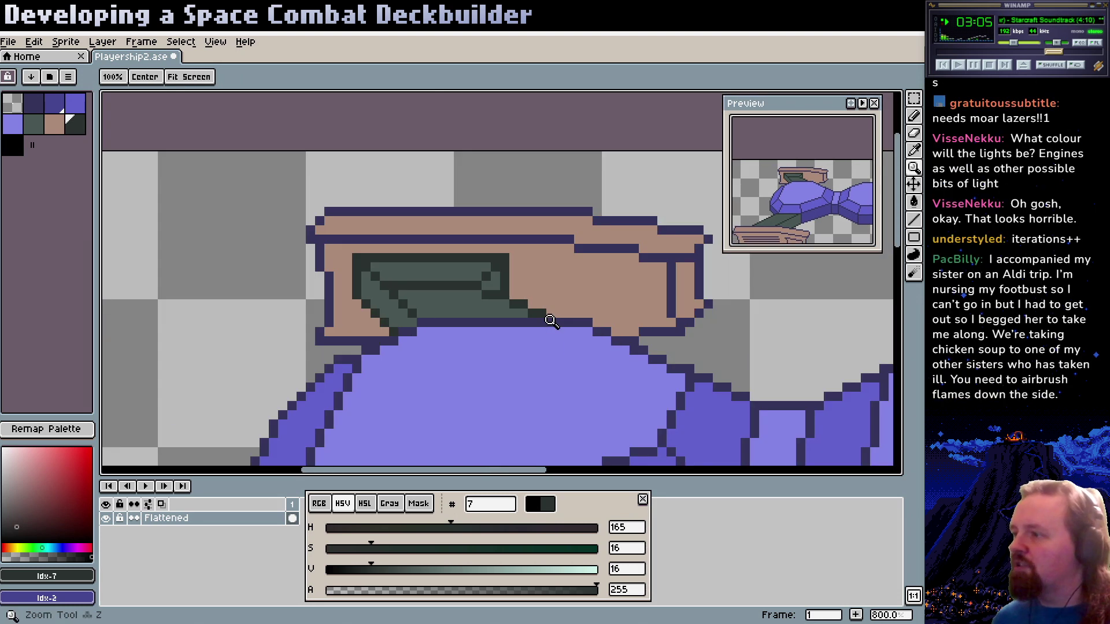
pyautogui.hscroll(3, 537, 345)
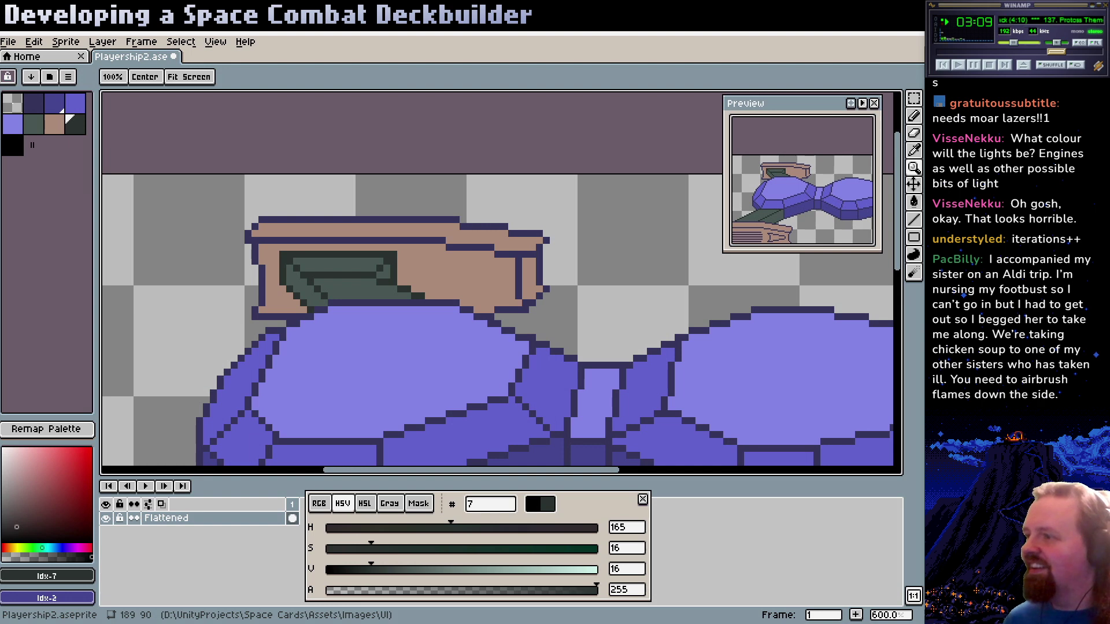
pyautogui.moveTo(656, 396); pyautogui.dragTo(486, 292)
pyautogui.moveTo(403, 336); pyautogui.dragTo(527, 248)
pyautogui.moveTo(424, 264); pyautogui.dragTo(589, 311)
pyautogui.moveTo(536, 281); pyautogui.dragTo(497, 347)
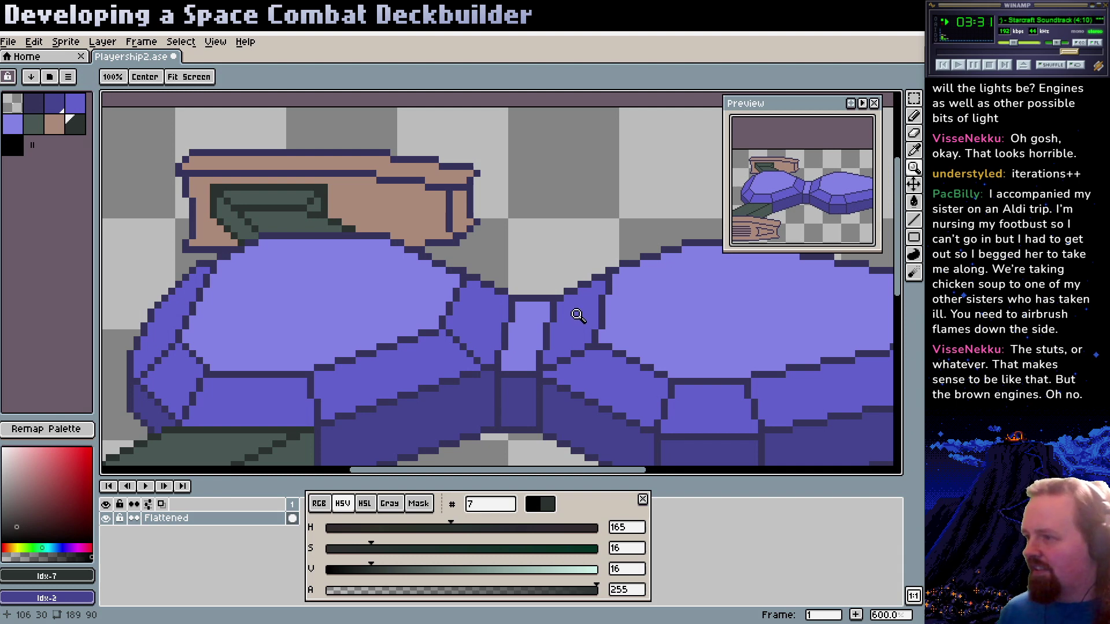
pyautogui.scroll(-2, 578, 315)
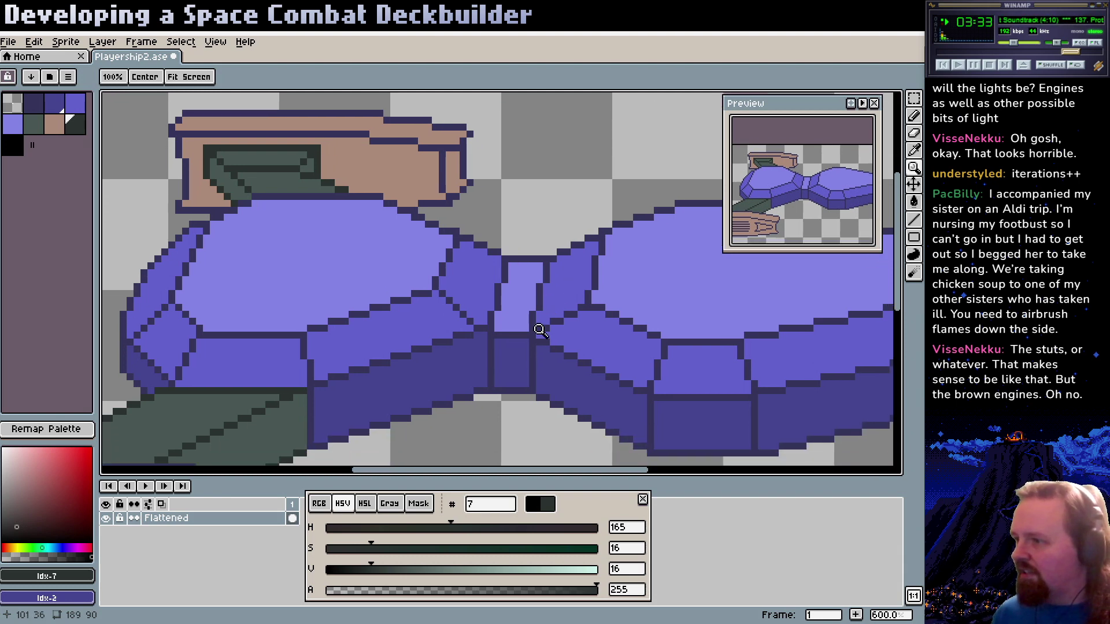
pyautogui.scroll(-5, 539, 330)
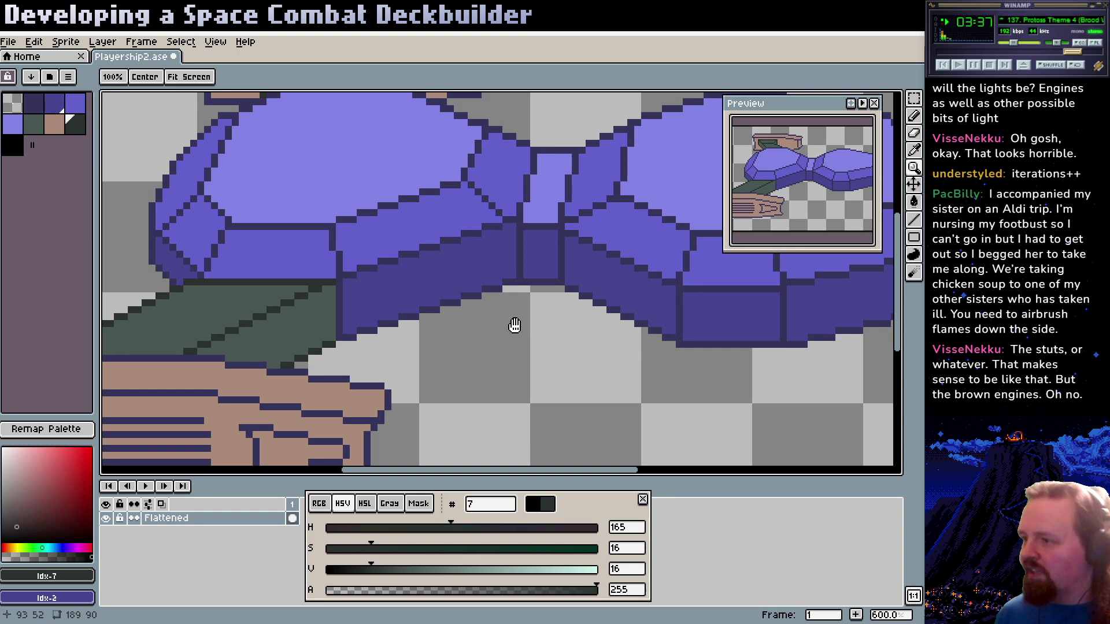
pyautogui.scroll(-2, 514, 325)
pyautogui.hscroll(-5, 465, 354)
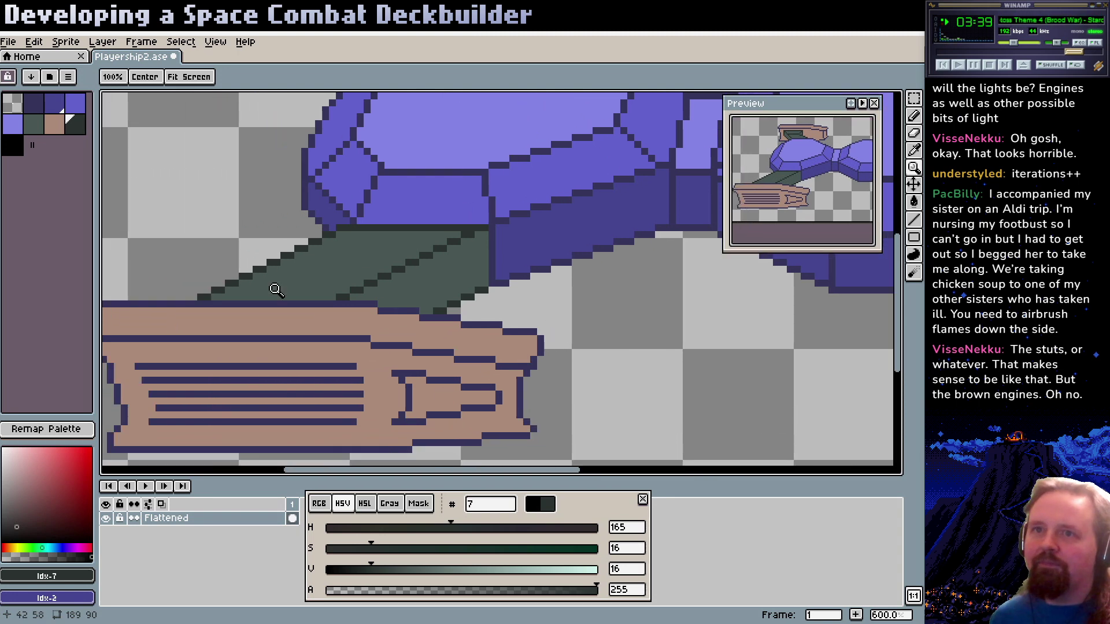
# Change the black palette entry to a dark brown with HSV hue 38, saturation 60 and value 32
pyautogui.click(14, 145)
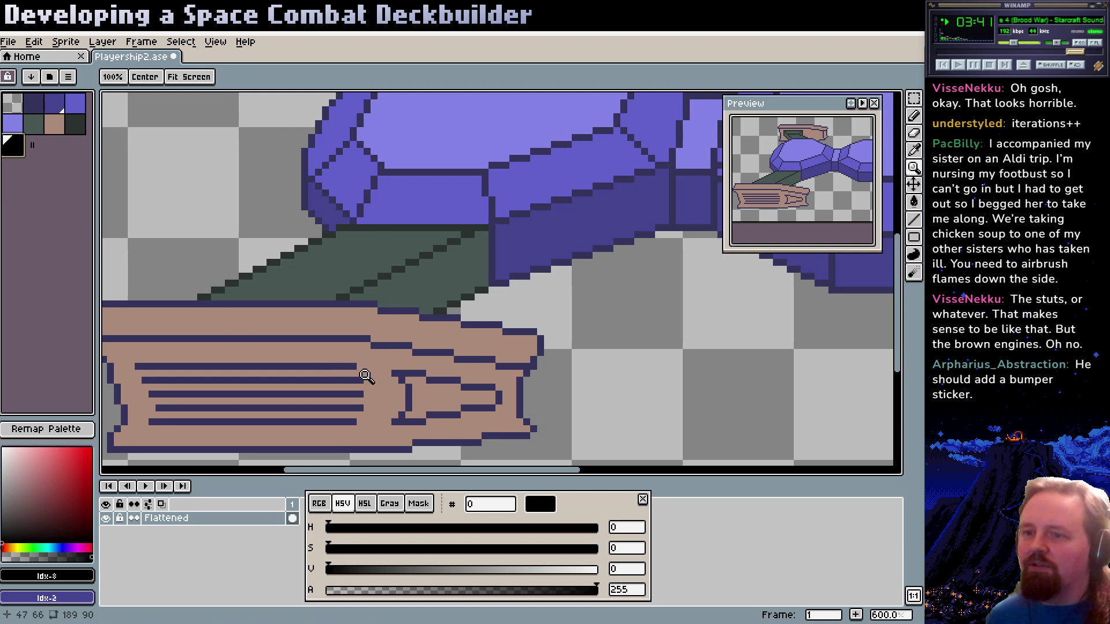
pyautogui.click(318, 503)
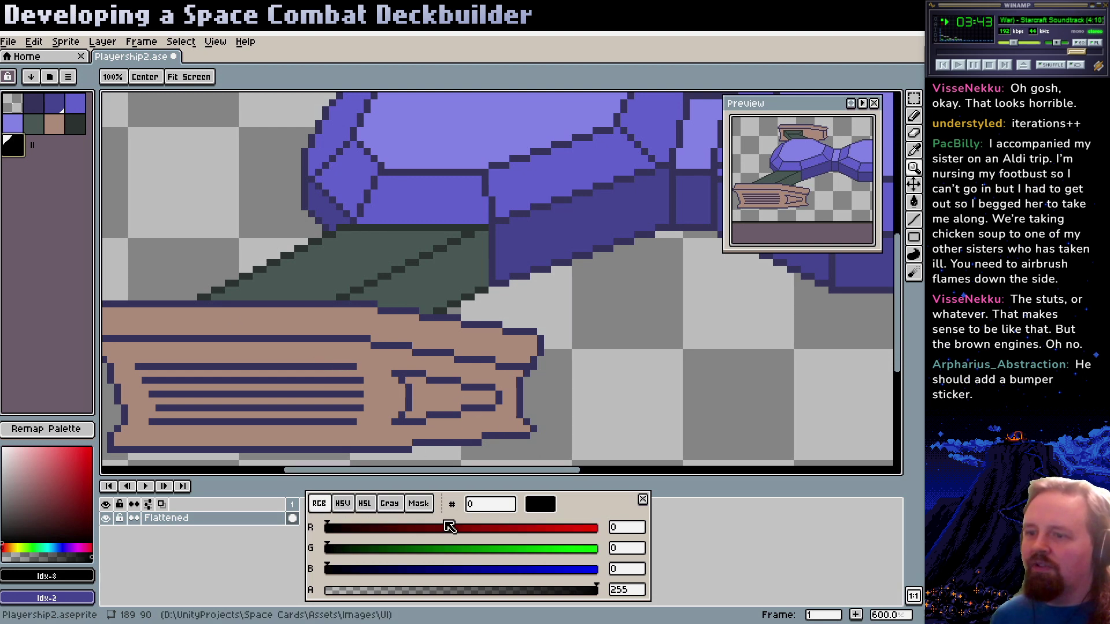
pyautogui.click(446, 527)
pyautogui.click(342, 504)
pyautogui.click(475, 548)
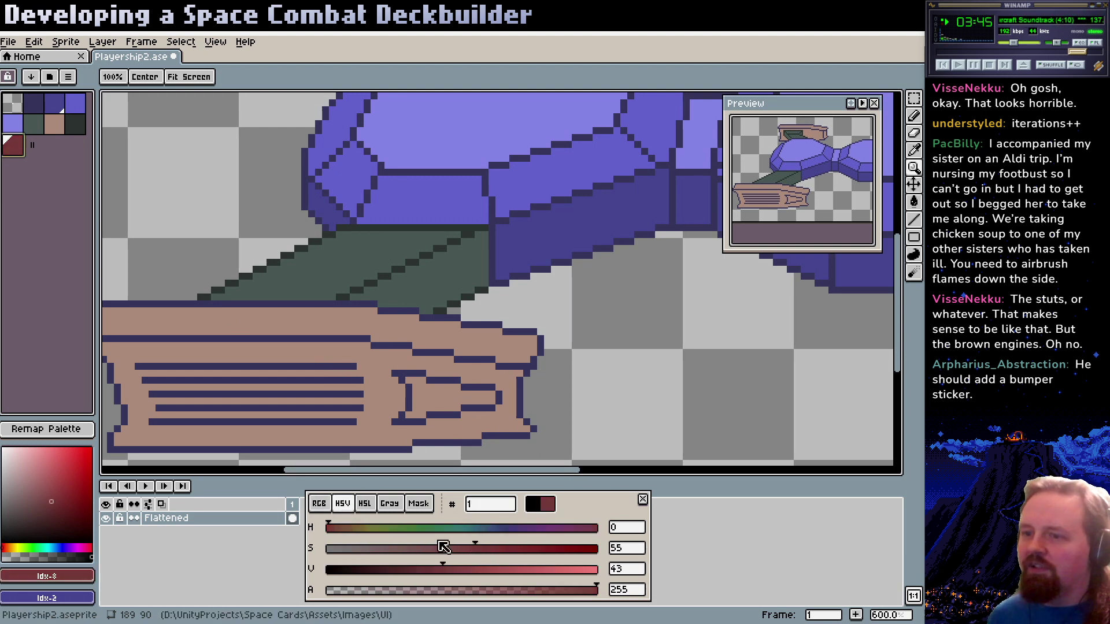
pyautogui.click(356, 527)
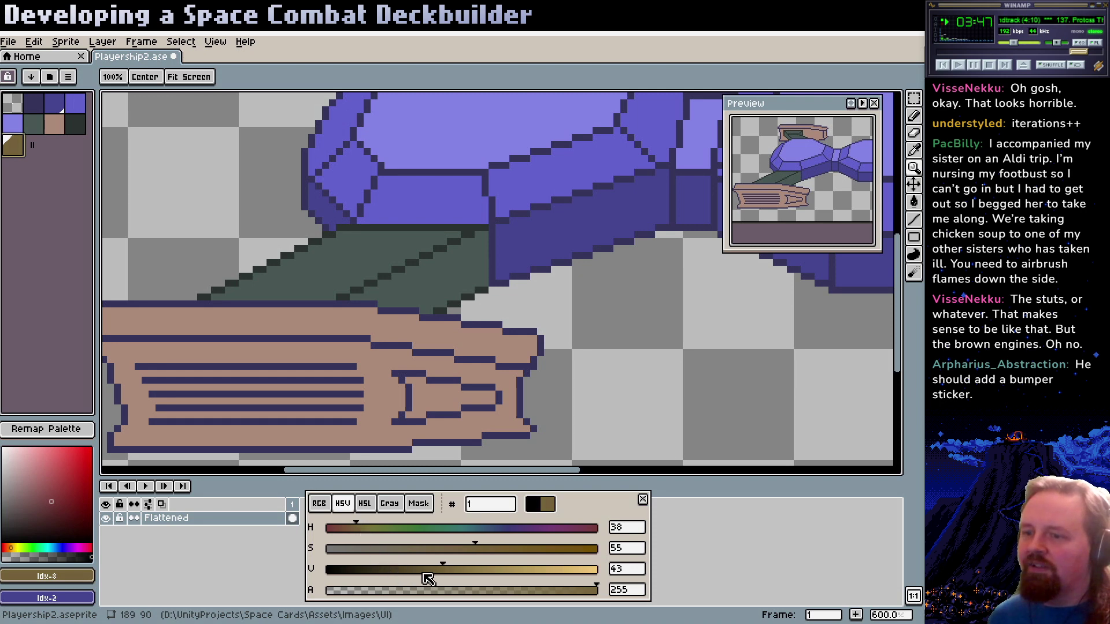
pyautogui.click(414, 571)
pyautogui.click(489, 549)
# Fill the five horizontal vent stripes on the side of the near pod with the dark brown
pyautogui.moveTo(311, 383); pyautogui.dragTo(359, 379)
pyautogui.press('g')
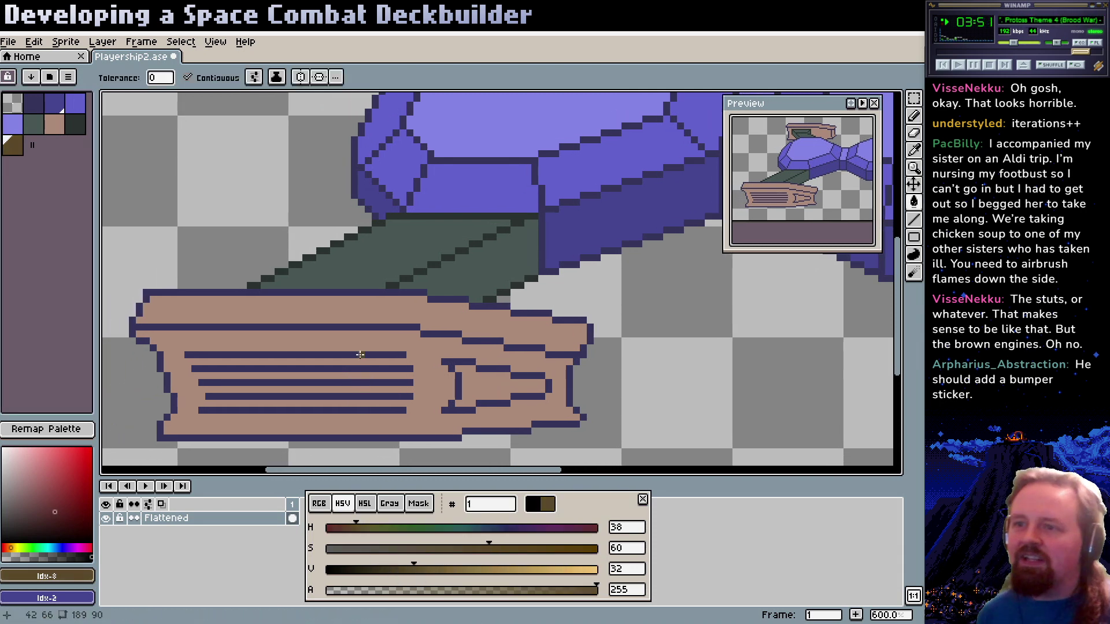
pyautogui.click(359, 355)
pyautogui.click(360, 370)
pyautogui.click(360, 383)
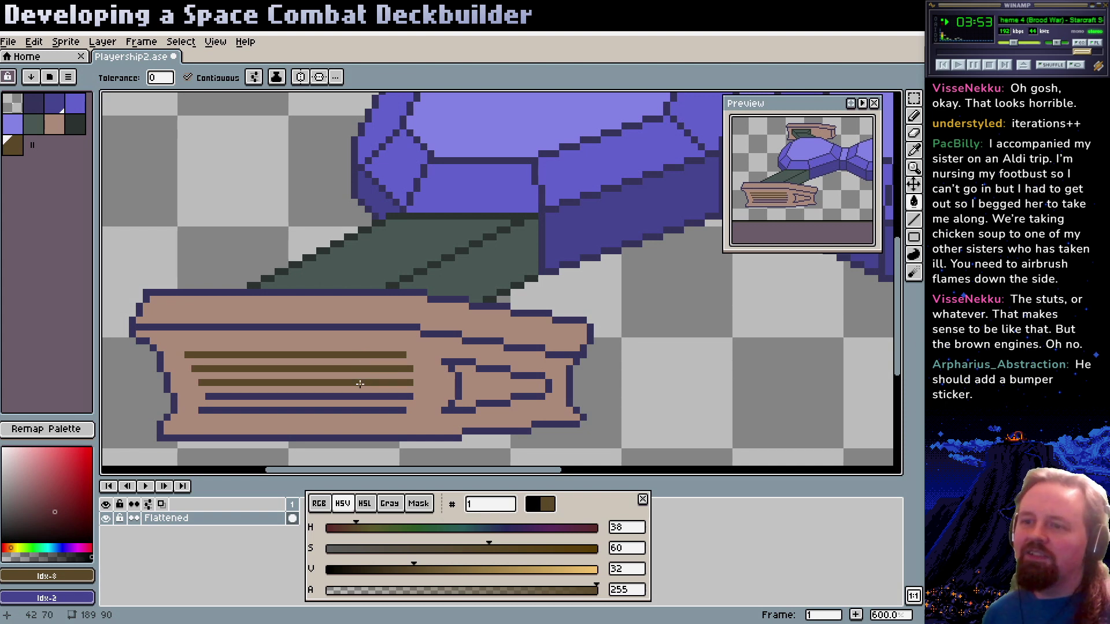
pyautogui.click(360, 397)
pyautogui.click(358, 409)
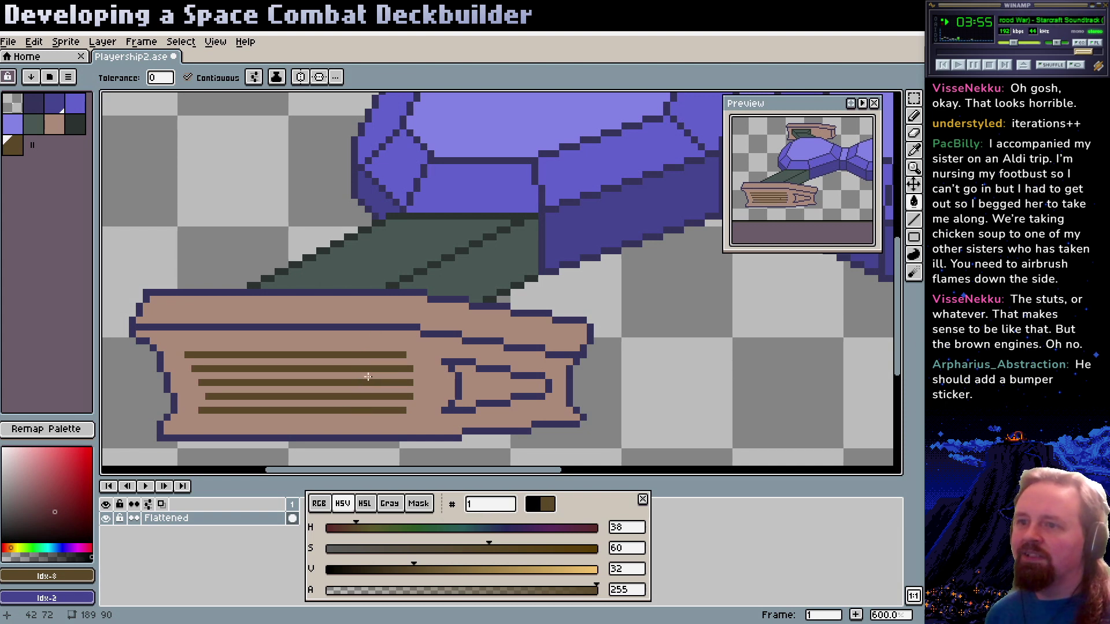
# Fill the near pod's long ridge line and its stepped top outline with the dark brown
pyautogui.click(375, 327)
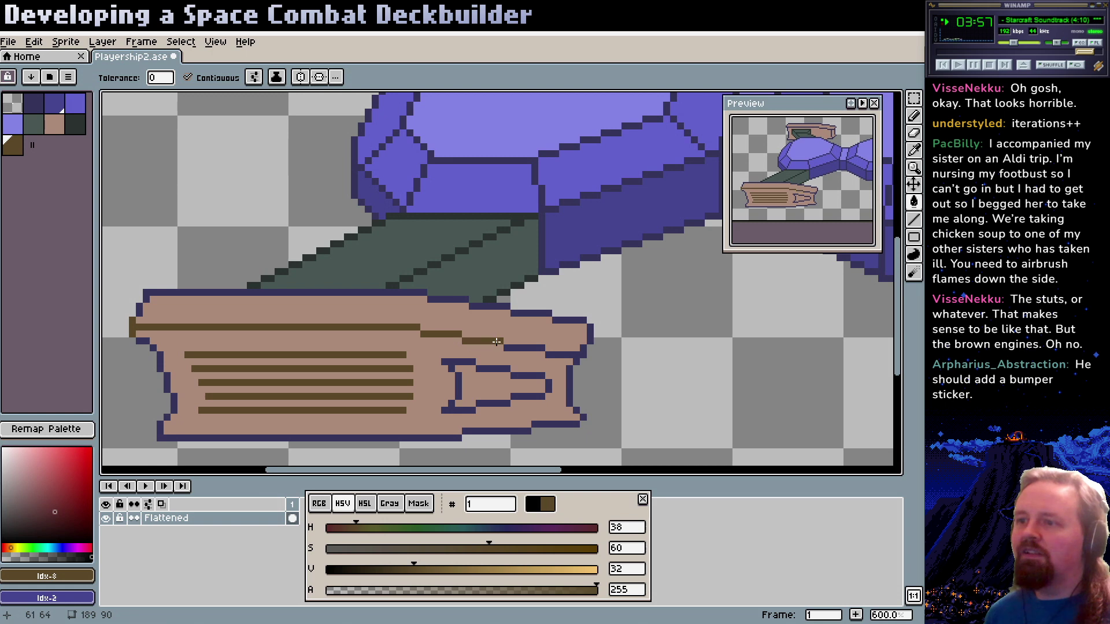
pyautogui.click(565, 353)
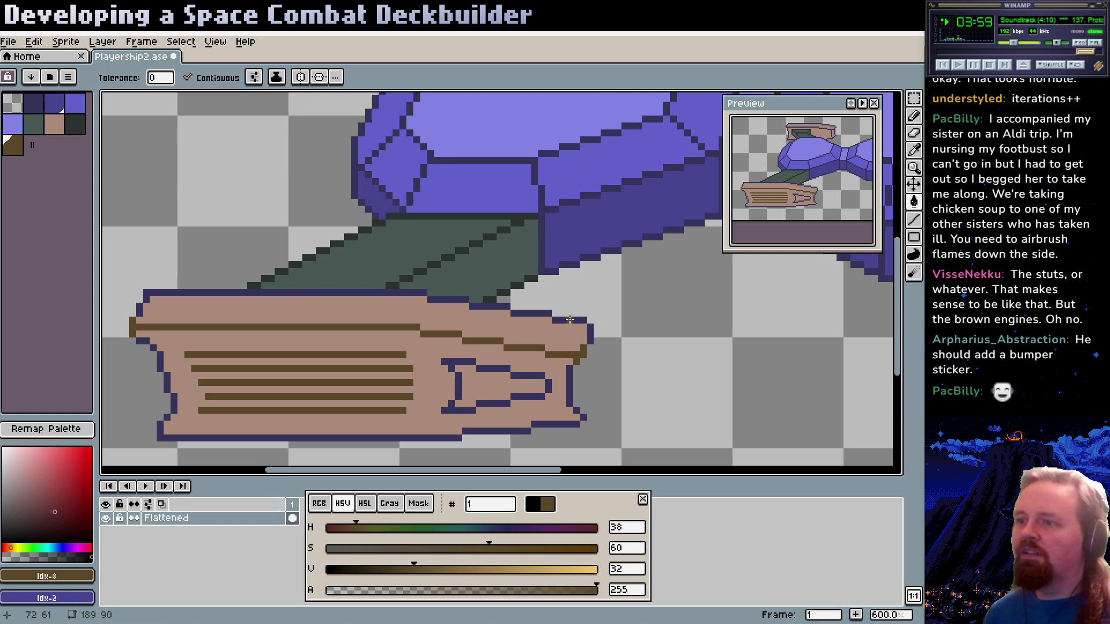
pyautogui.click(515, 312)
pyautogui.click(502, 315)
pyautogui.hotkey('ctrl', 'z')
pyautogui.click(489, 306)
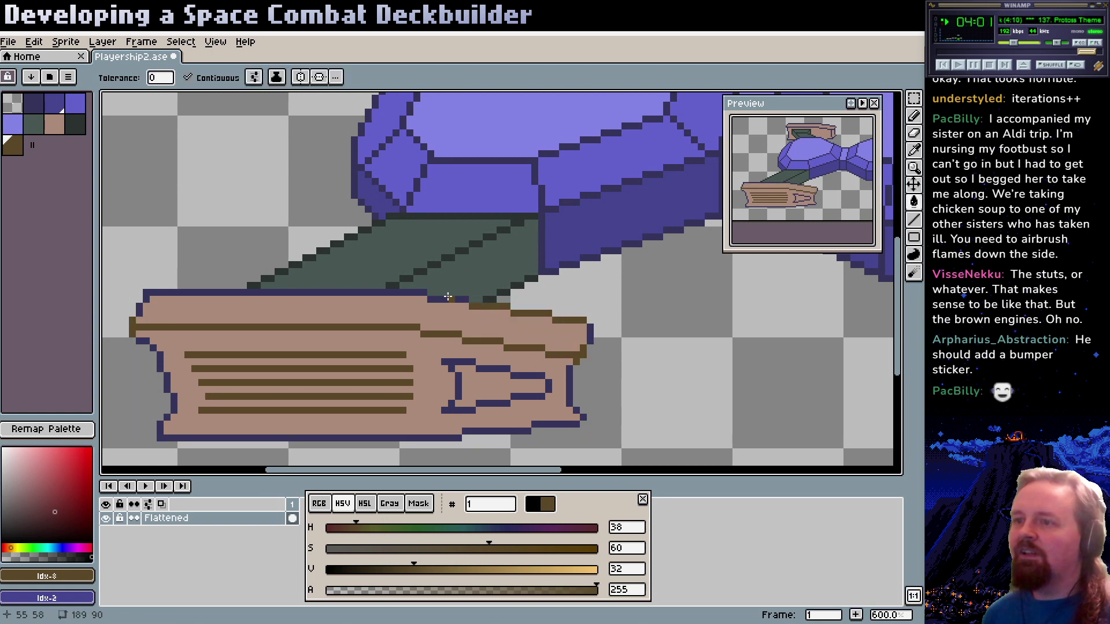
pyautogui.click(360, 294)
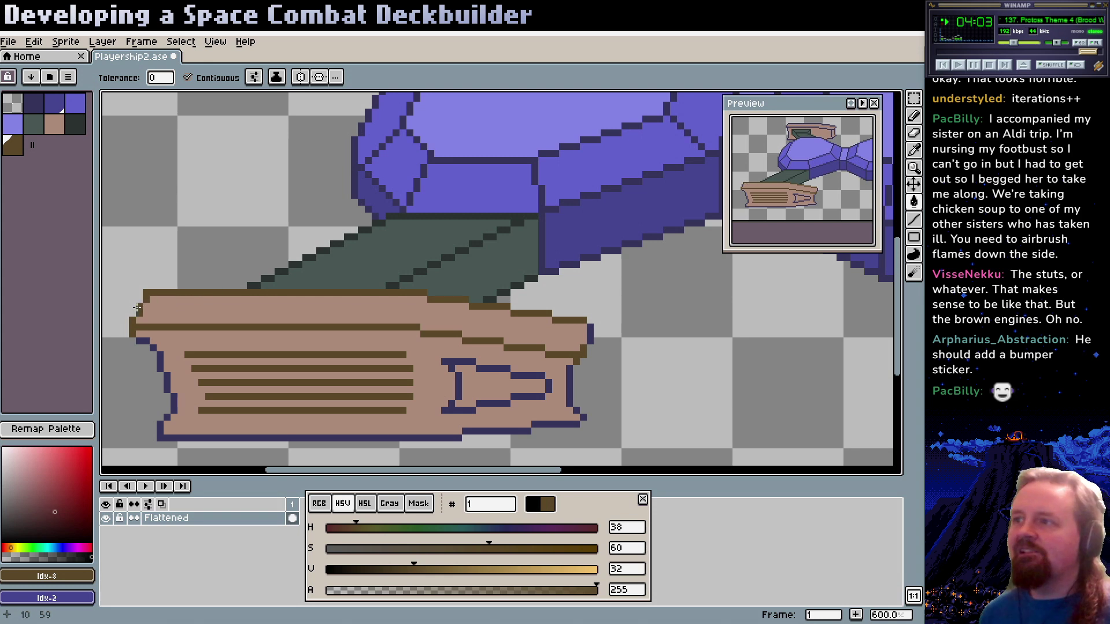
# Fill the near pod's remaining rear, lower and front outlines and its tapered side detail with the dark brown
pyautogui.moveTo(288, 408); pyautogui.dragTo(341, 368)
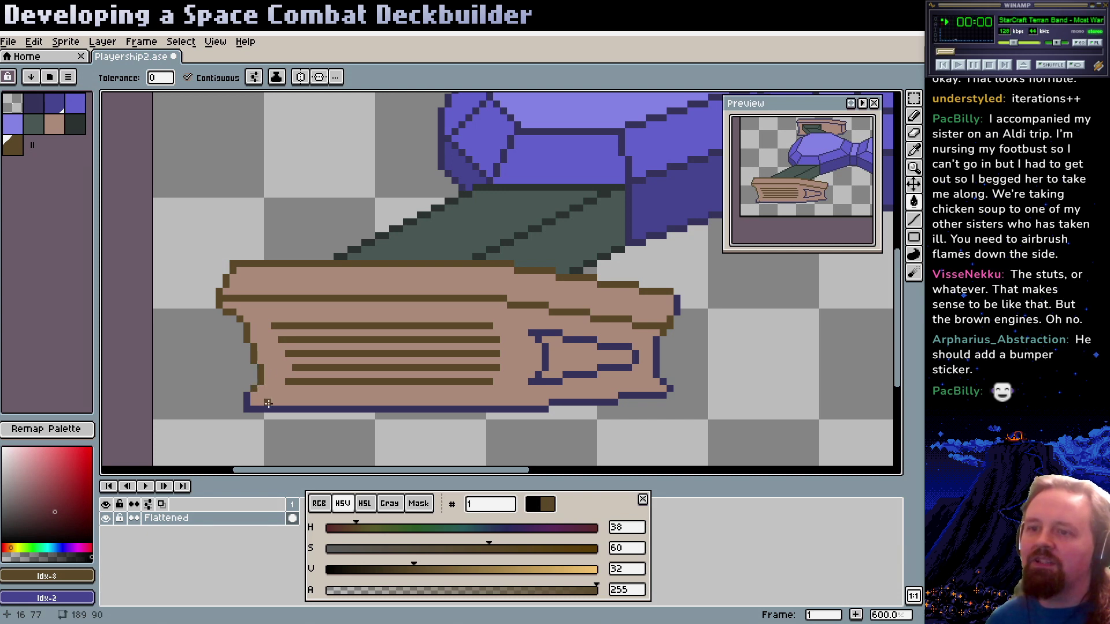
pyautogui.click(267, 403)
pyautogui.hscroll(2, 426, 394)
pyautogui.click(436, 398)
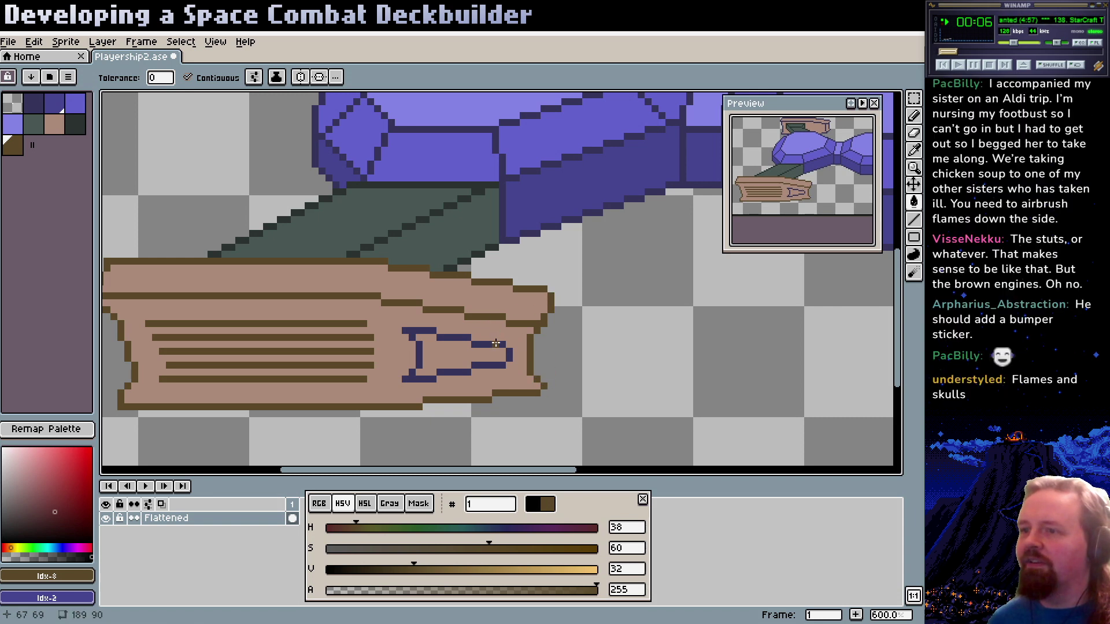
pyautogui.click(423, 333)
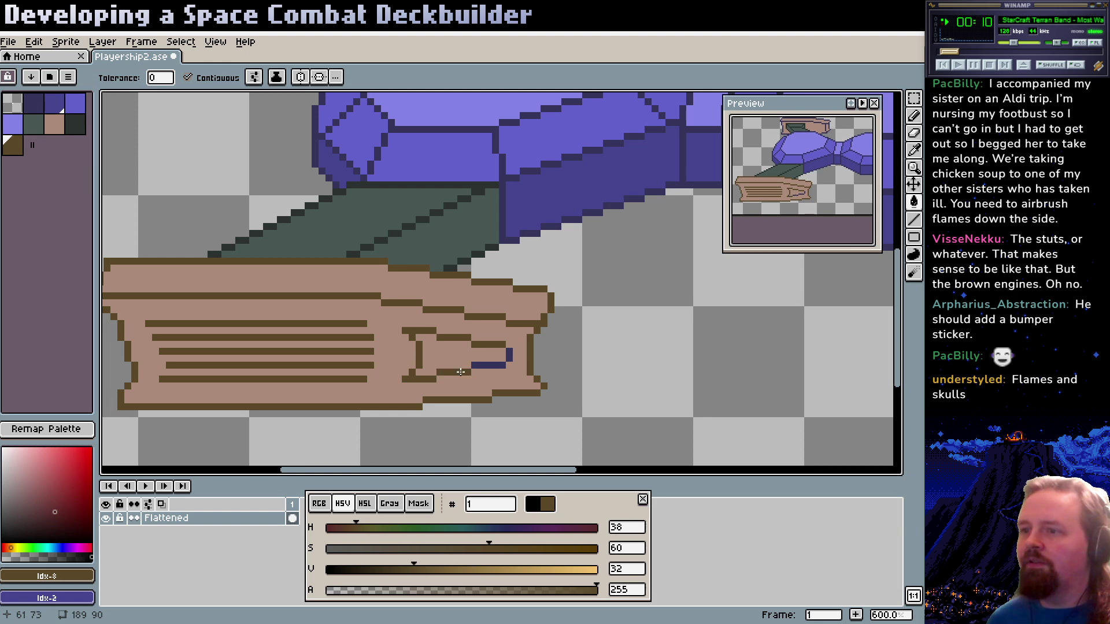
# Fill the far pod's rear vertical edge with the dark brown, leaving the adjoining hull outline in its own colour
pyautogui.press('z')
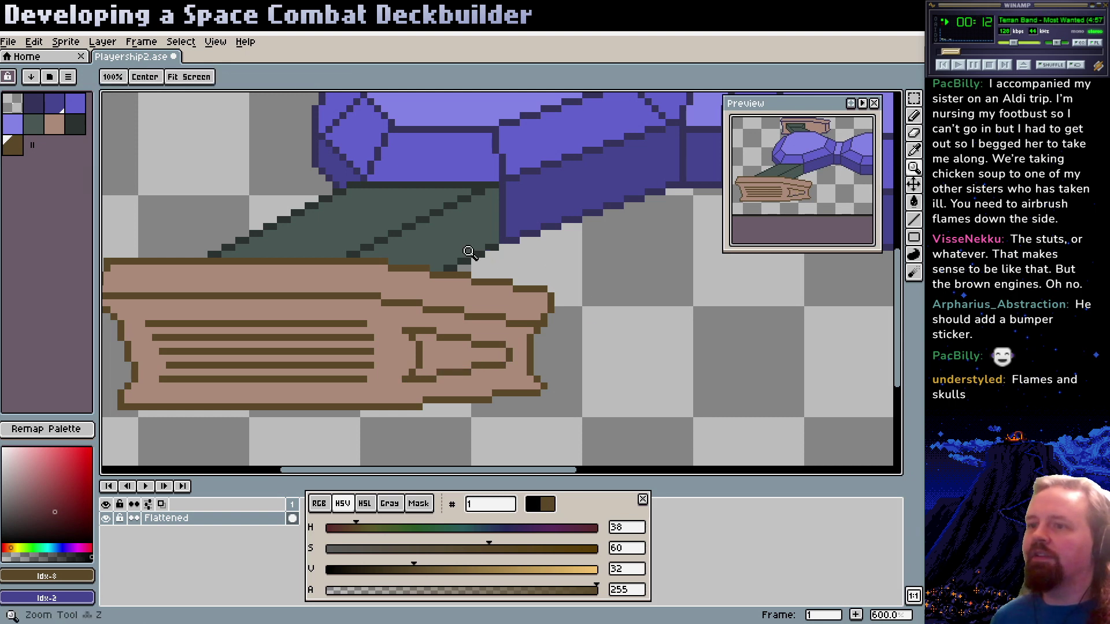
pyautogui.scroll(-3, 469, 251)
pyautogui.moveTo(493, 177); pyautogui.dragTo(466, 358)
pyautogui.scroll(2, 468, 253)
pyautogui.scroll(4, 441, 279)
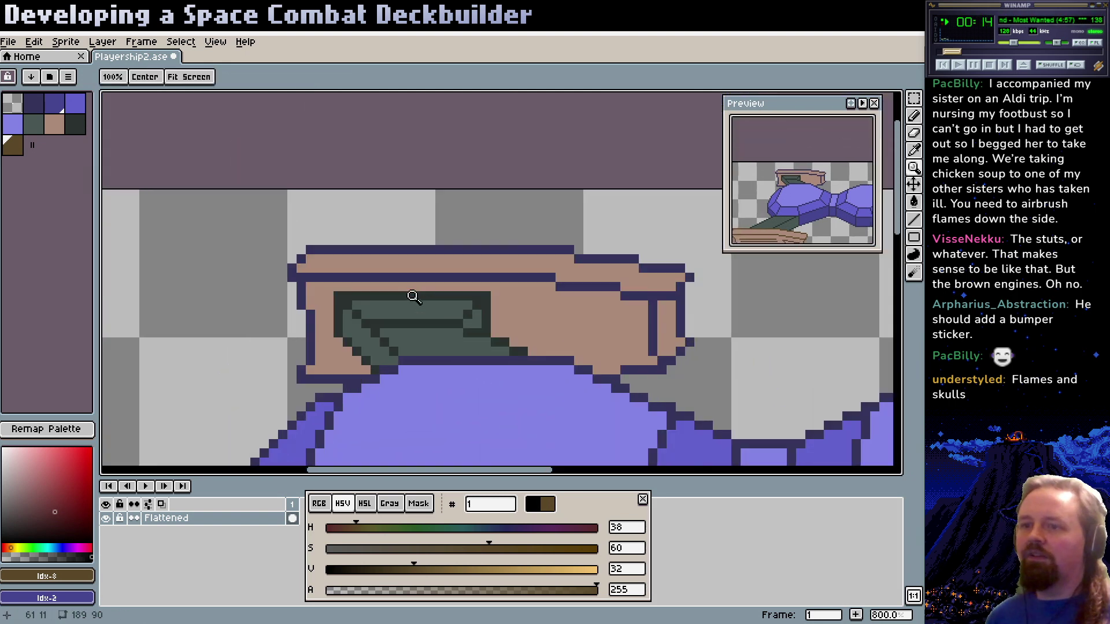
pyautogui.press('g')
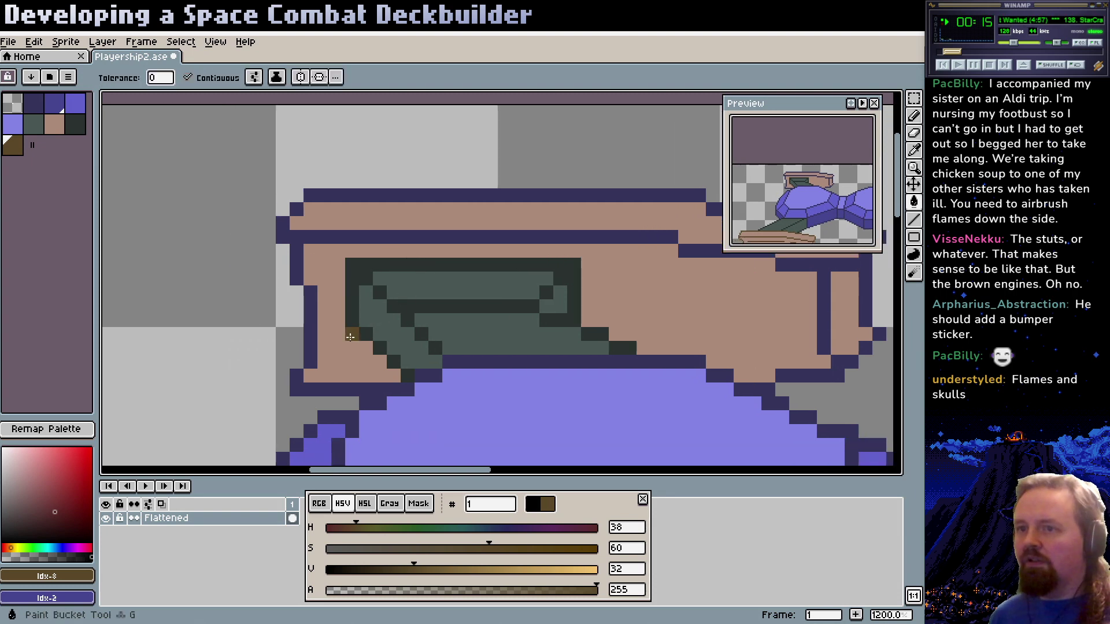
pyautogui.click(310, 335)
pyautogui.click(324, 393)
pyautogui.hotkey('ctrl', 'z')
# Recolour the far pod's lower rear edge and corner in dark brown with the Pencil, stopping at the hull outline
pyautogui.press('p')
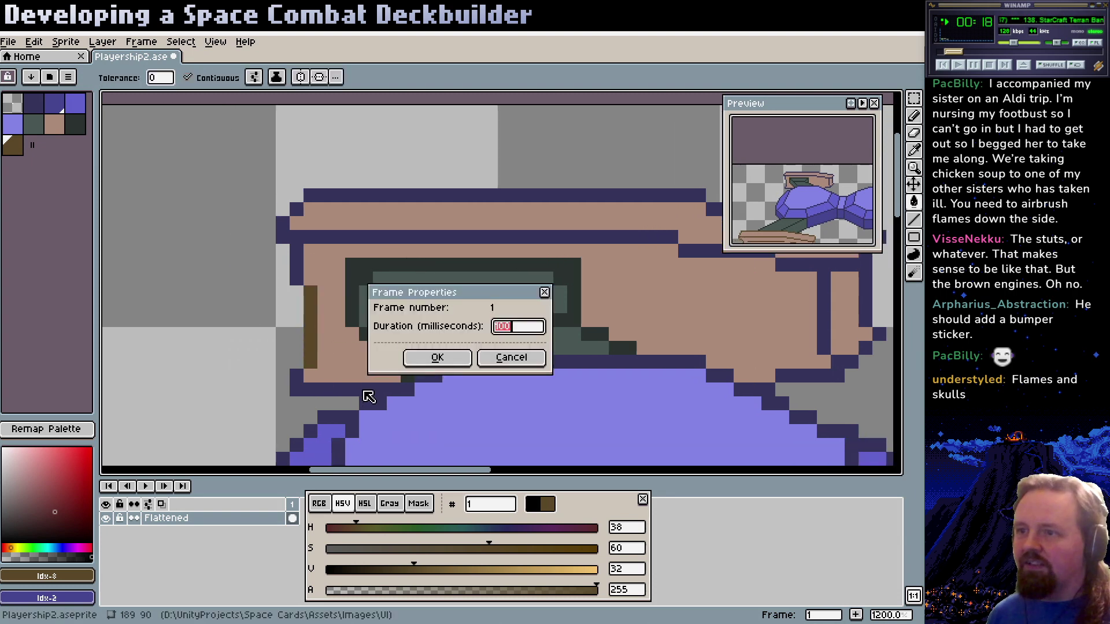
pyautogui.click(504, 357)
pyautogui.press('b')
pyautogui.click(449, 361)
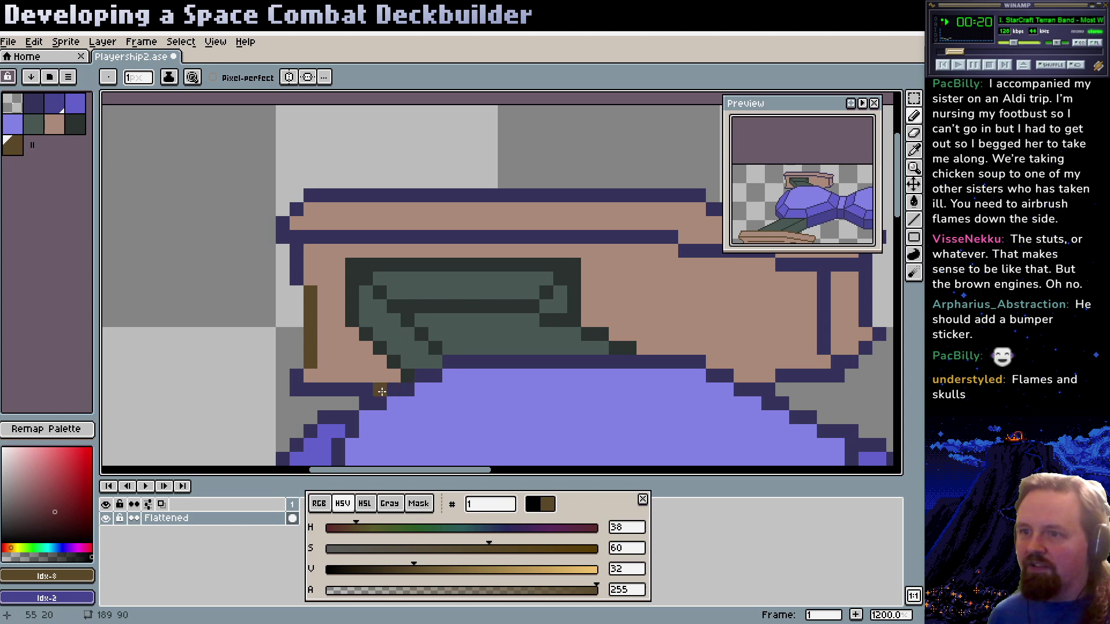
pyautogui.moveTo(380, 390); pyautogui.dragTo(306, 392)
pyautogui.click(298, 381)
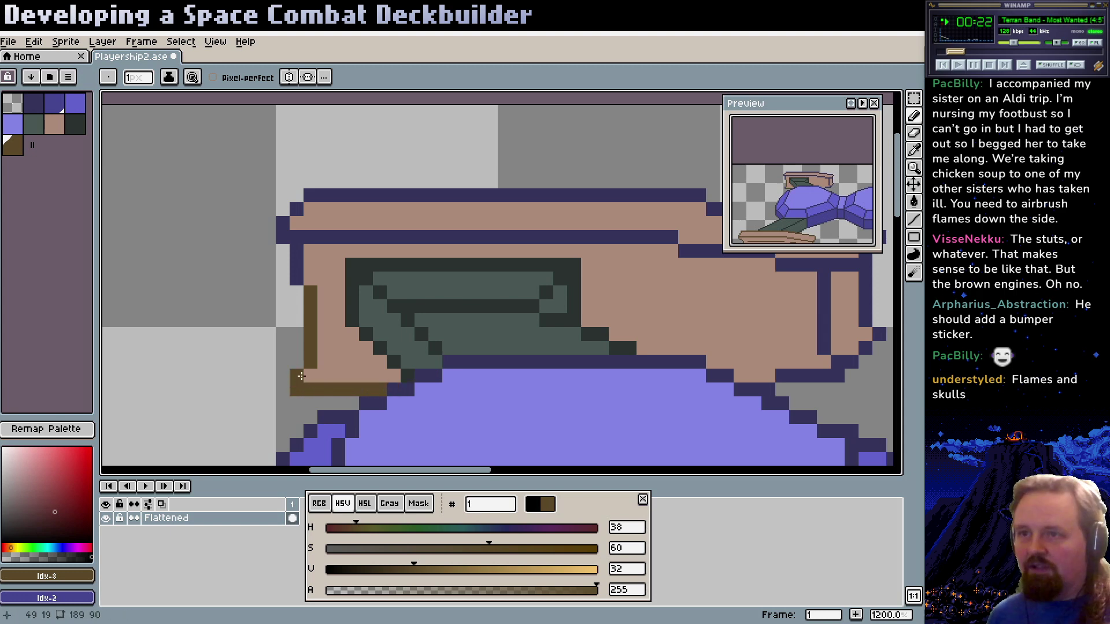
# Fill the far pod's upper rear edge, long top line and ridge line with the dark brown
pyautogui.press('g')
pyautogui.click(297, 264)
pyautogui.click(296, 208)
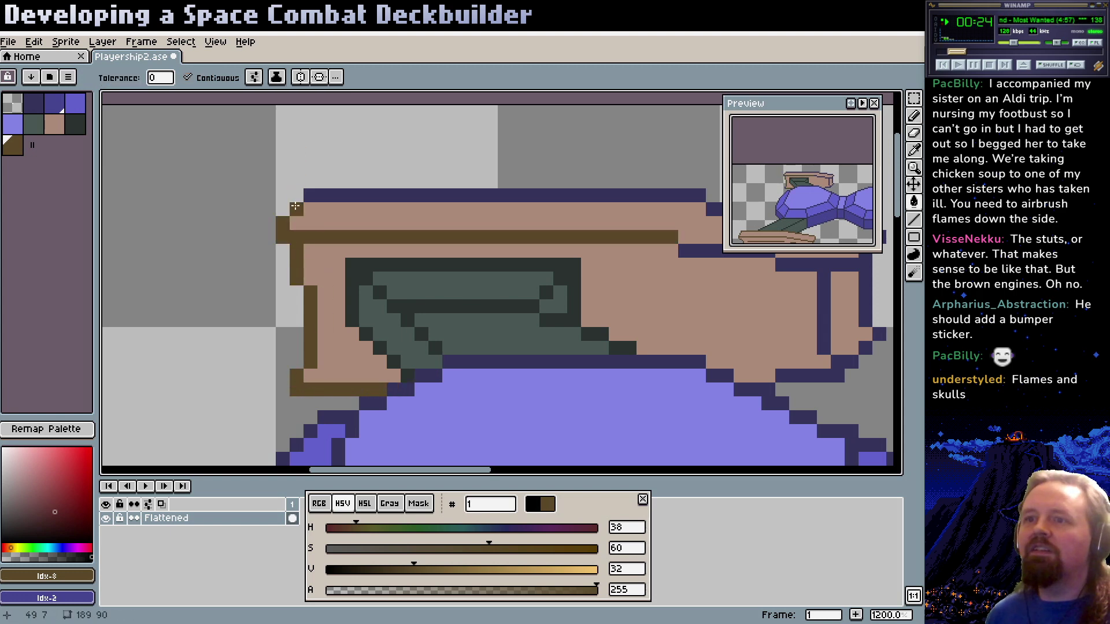
pyautogui.click(338, 197)
pyautogui.moveTo(758, 238); pyautogui.dragTo(483, 247)
pyautogui.click(484, 260)
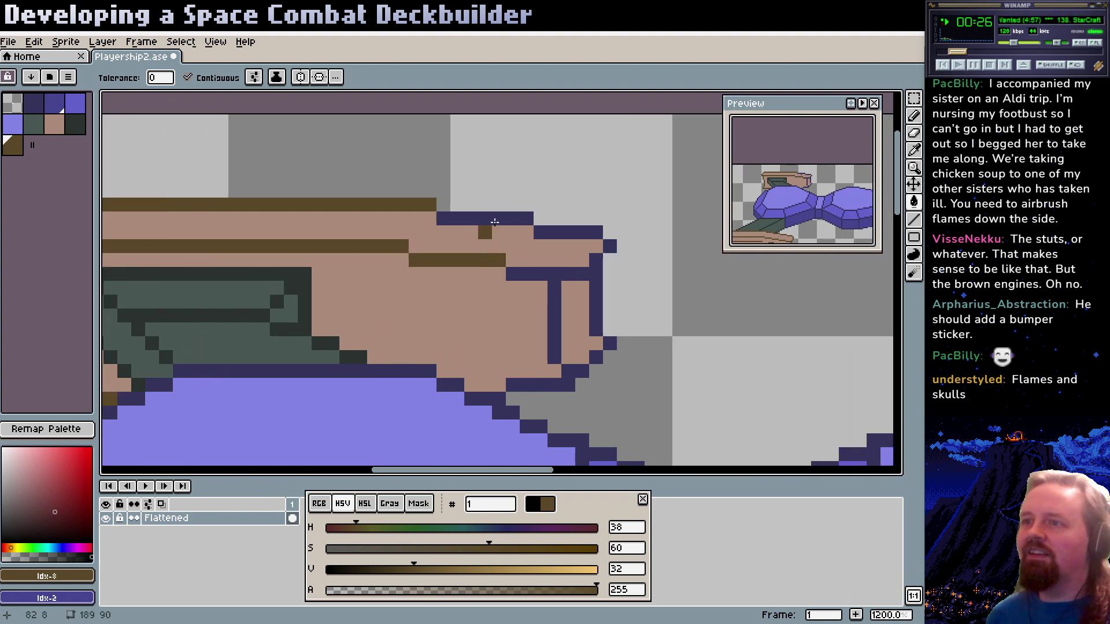
# Fill the far pod's forward top outline, front tip, front panel lines and lower front edge with the dark brown
pyautogui.click(498, 218)
pyautogui.click(567, 232)
pyautogui.click(610, 246)
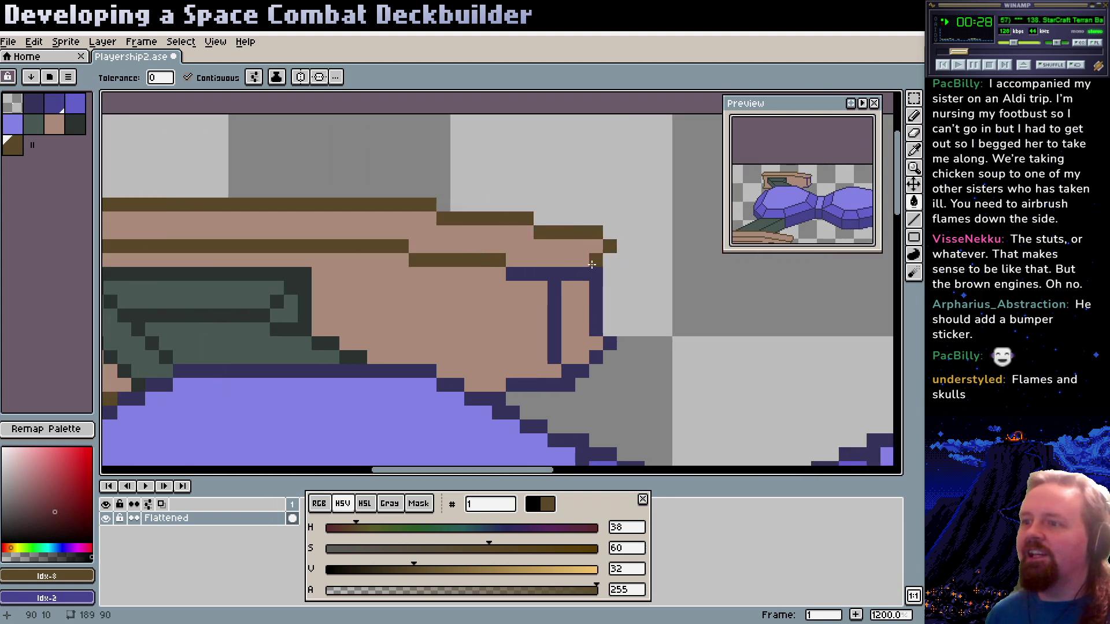
pyautogui.click(596, 260)
pyautogui.click(566, 386)
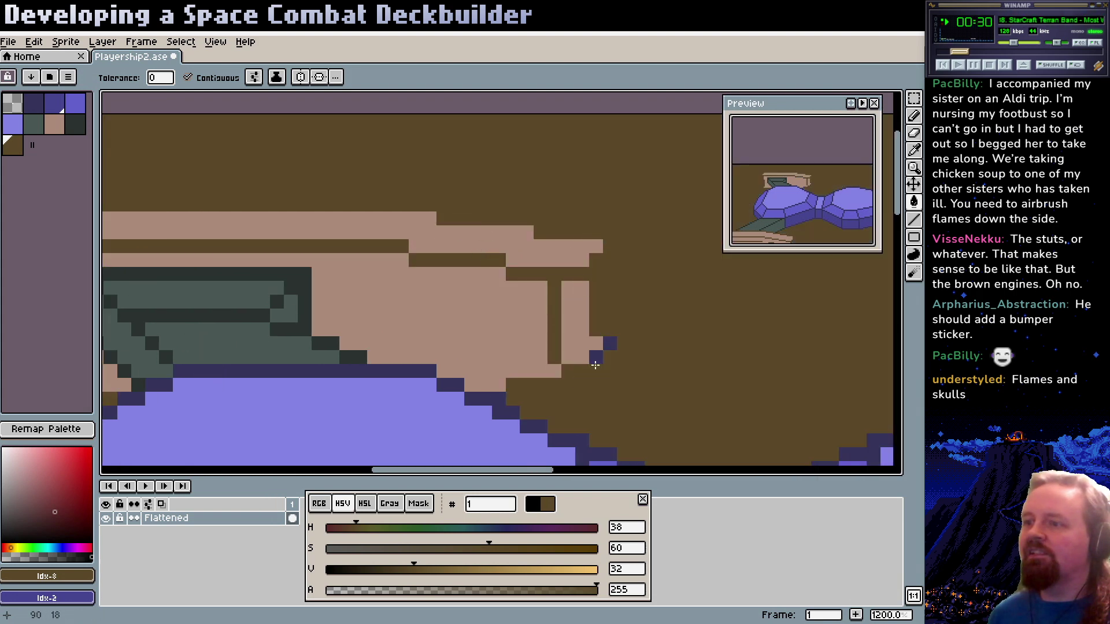
pyautogui.click(596, 356)
pyautogui.click(609, 339)
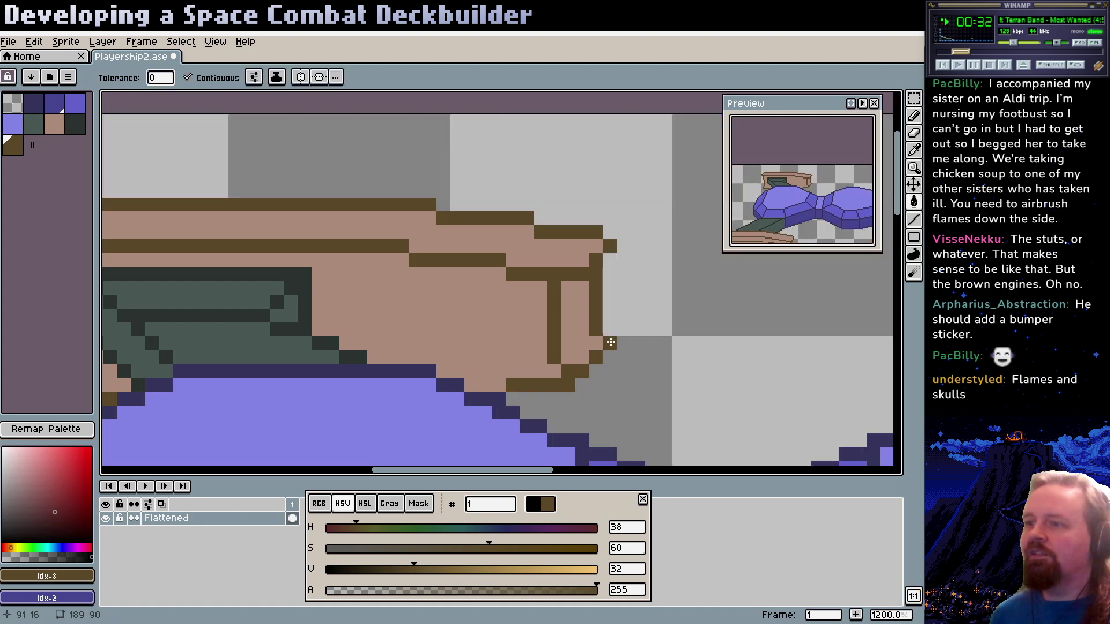
# Erase the surplus outline pixel at the far pod's lower front corner using the transparent colour
pyautogui.keyDown('alt'); pyautogui.click(579, 383); pyautogui.keyUp('alt')
pyautogui.click(573, 384)
pyautogui.hotkey('ctrl', 'z')
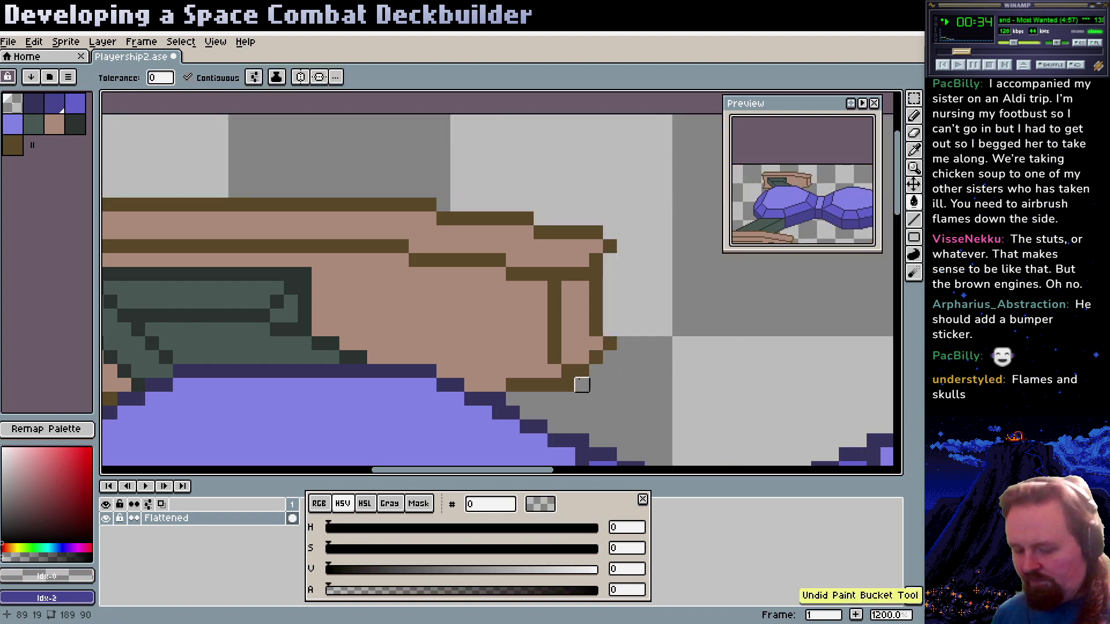
pyautogui.press('b')
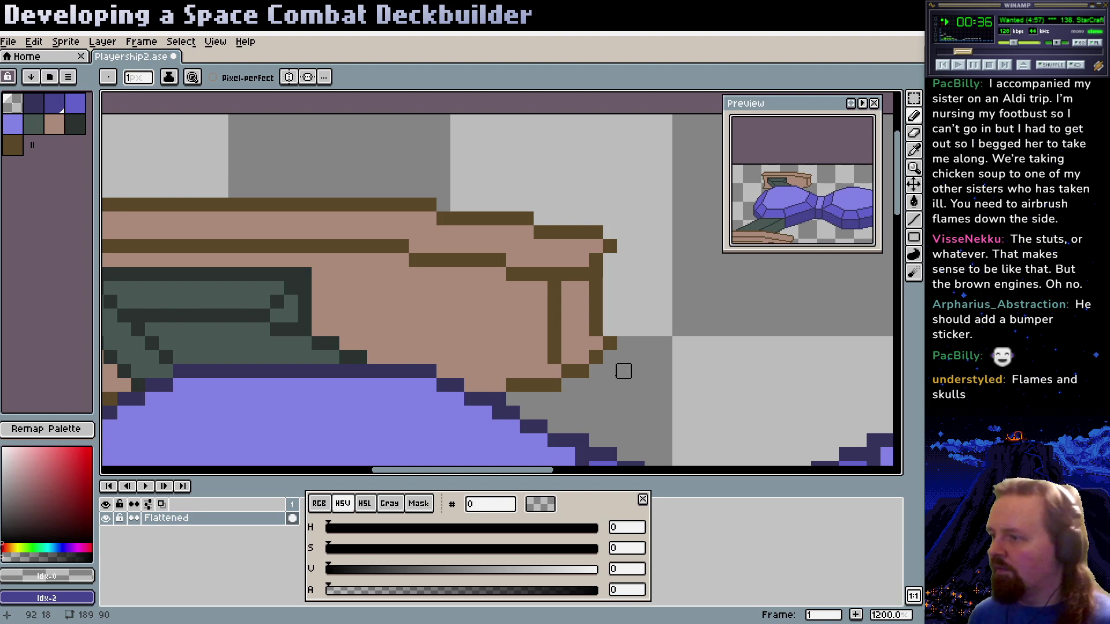
# Shift the pods' light brown fill in the palette to a dusty red by setting its HSL hue to 0
pyautogui.press('z')
pyautogui.scroll(-3, 607, 377)
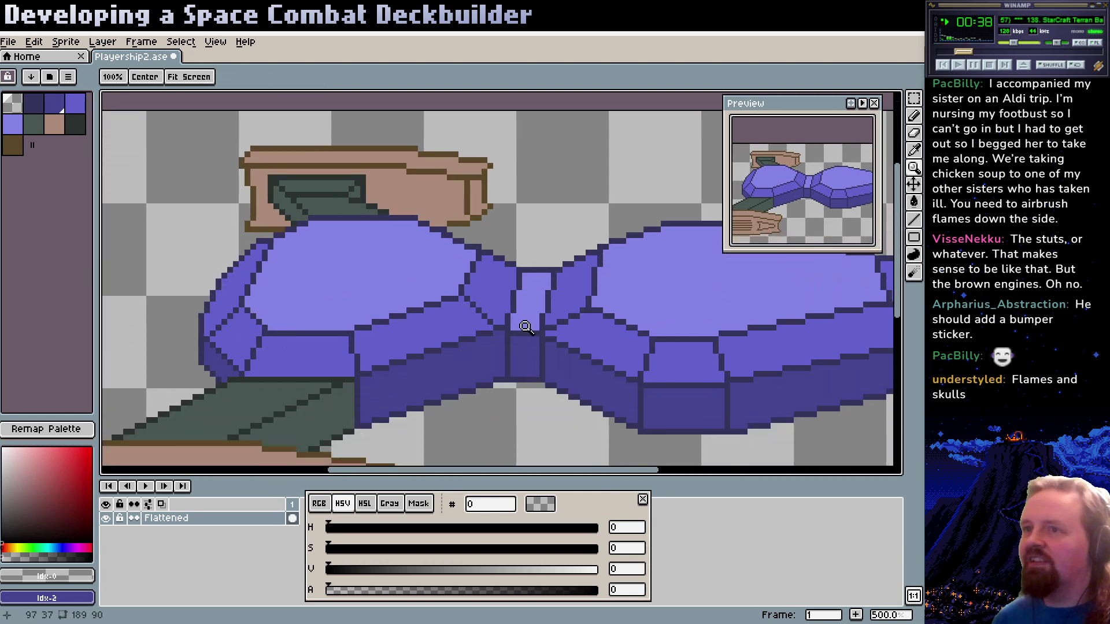
pyautogui.scroll(-3, 526, 327)
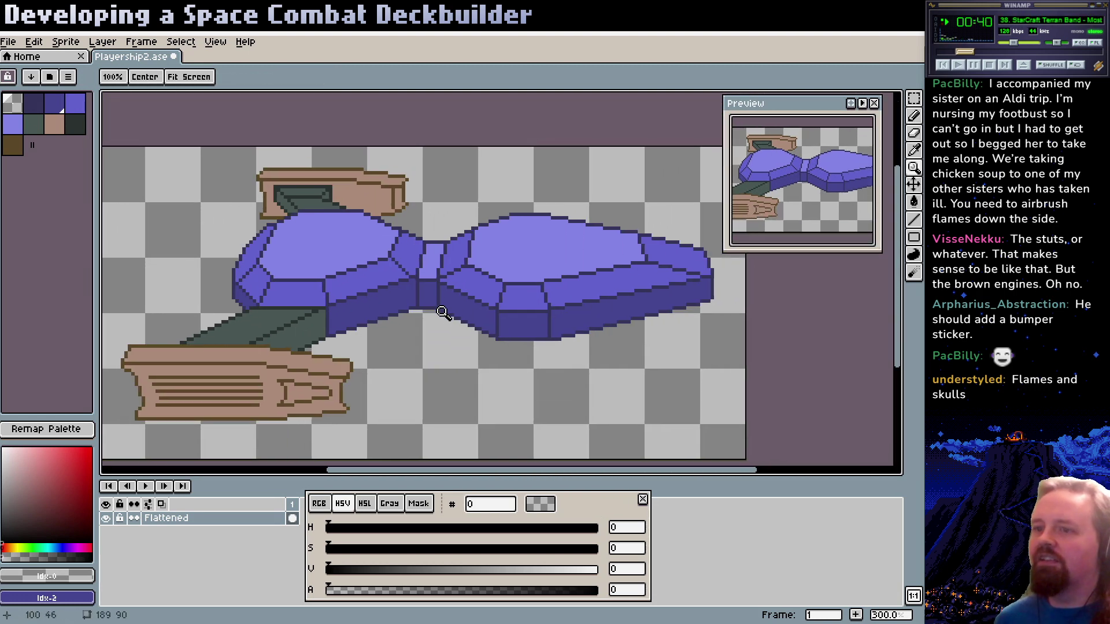
pyautogui.click(52, 128)
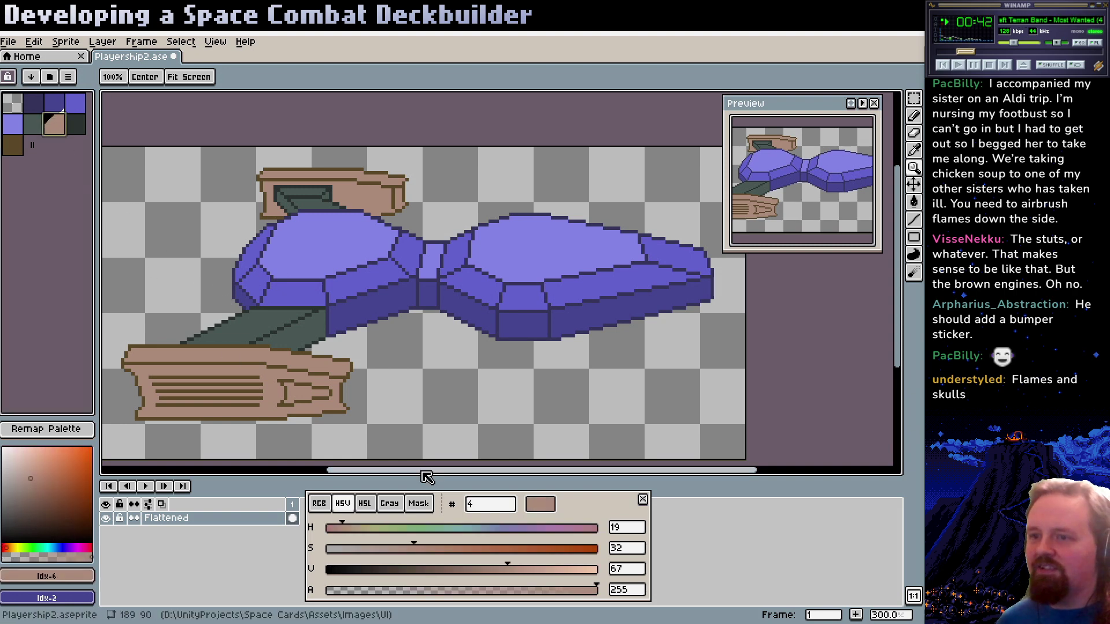
pyautogui.click(364, 503)
pyautogui.moveTo(451, 527); pyautogui.dragTo(507, 543)
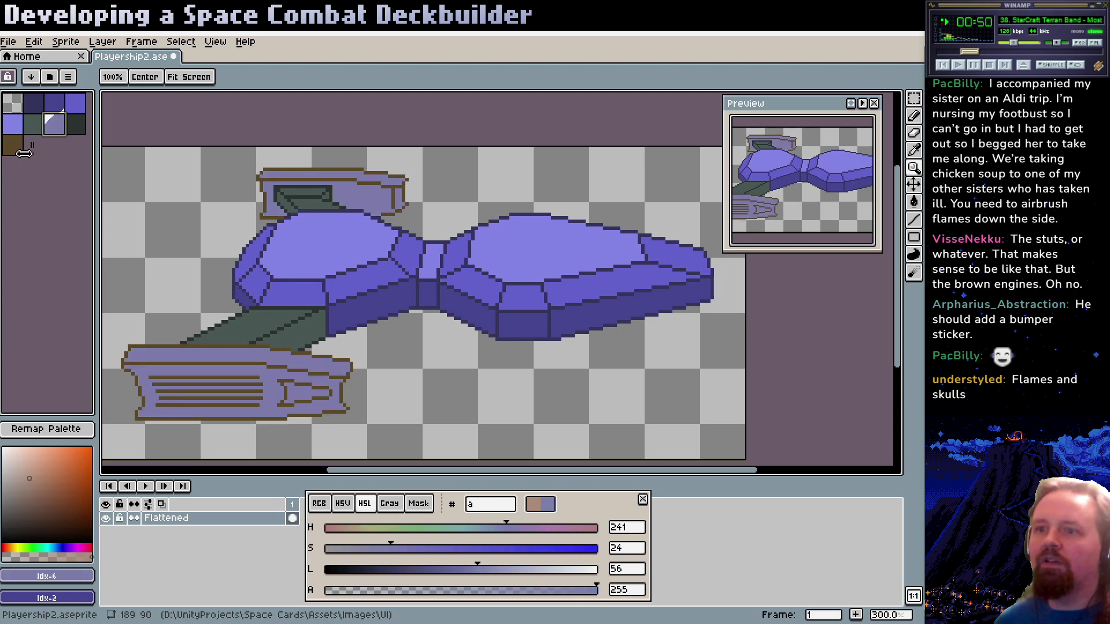
pyautogui.click(558, 537)
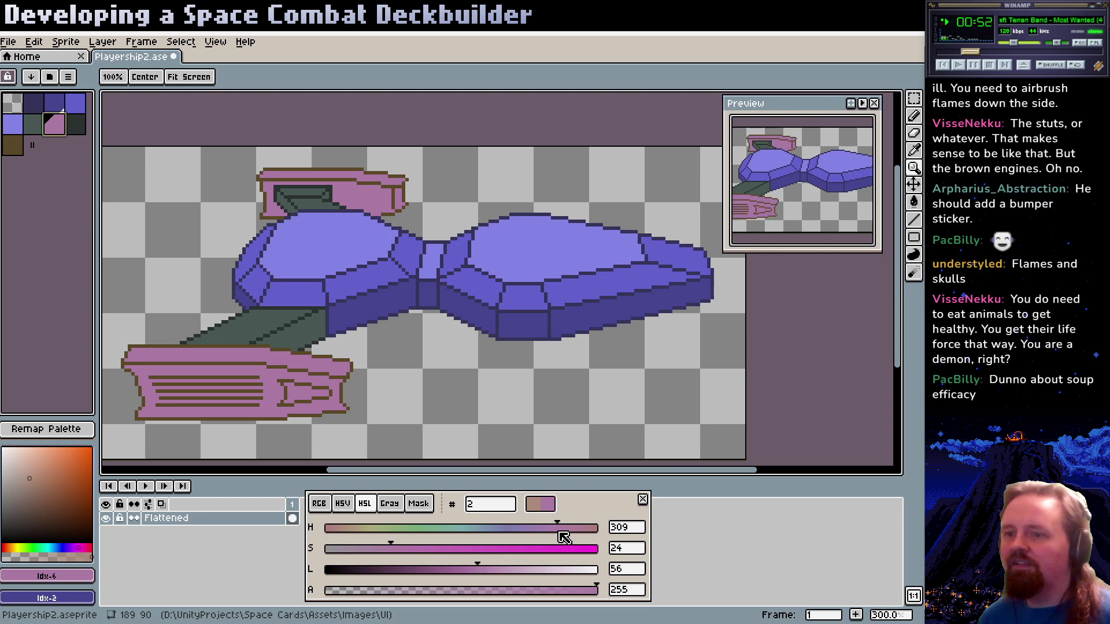
pyautogui.moveTo(563, 537); pyautogui.dragTo(333, 530)
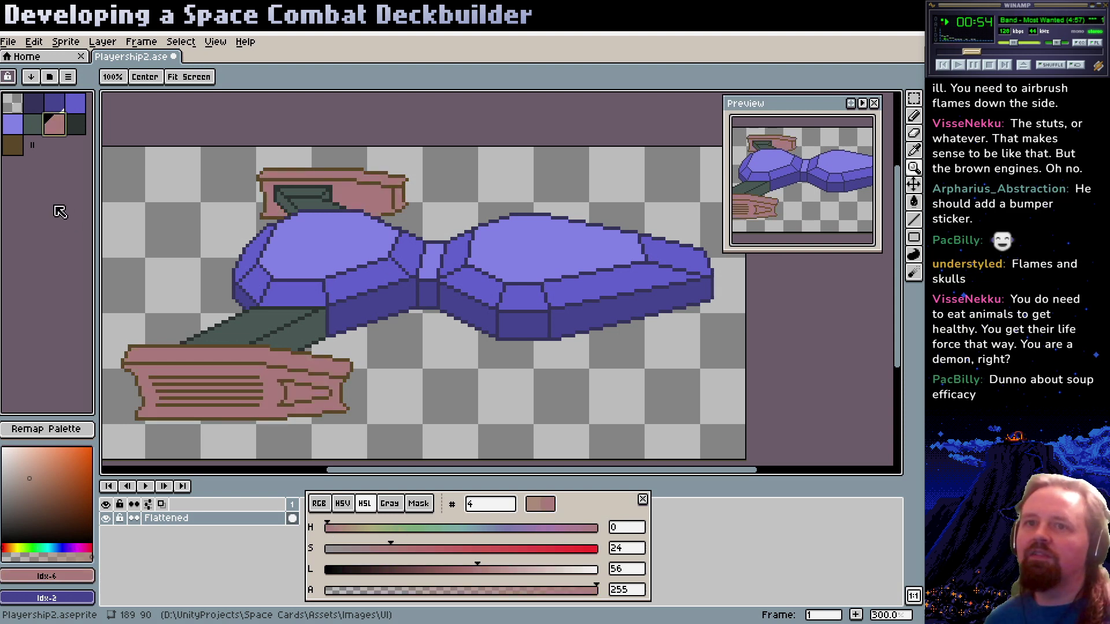
# Change the pods' dark brown outline colour to a dark red with HSL hue 0 and lightness 30
pyautogui.click(12, 145)
pyautogui.moveTo(354, 527); pyautogui.dragTo(322, 527)
pyautogui.moveTo(411, 568); pyautogui.dragTo(408, 569)
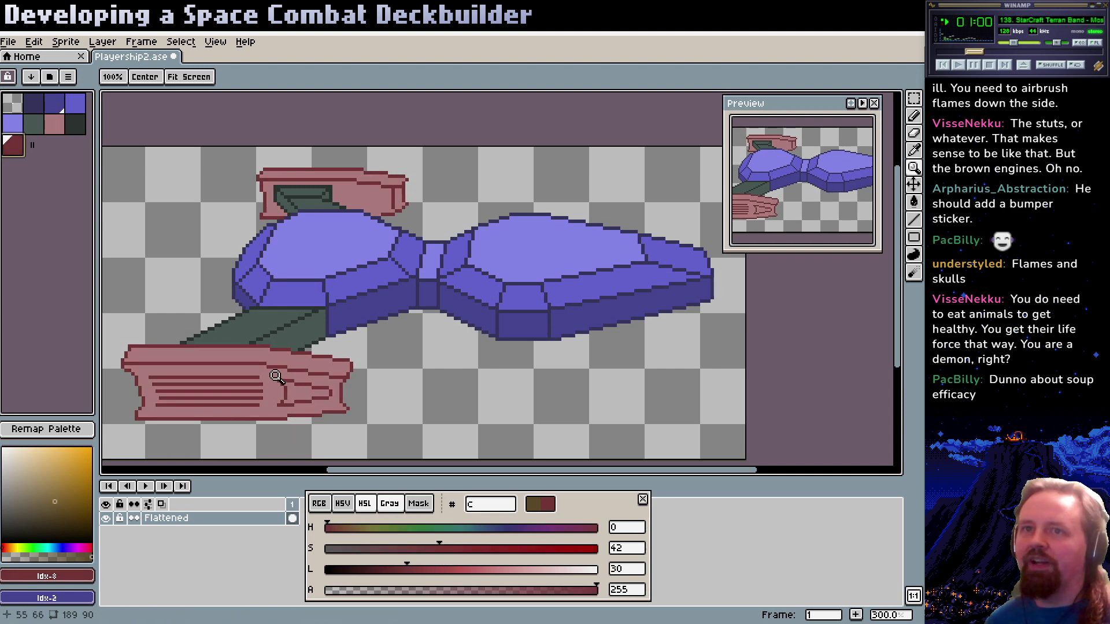
# Adjust the pods' fill colour in the palette to HSL saturation 27 and lightness 45
pyautogui.click(55, 123)
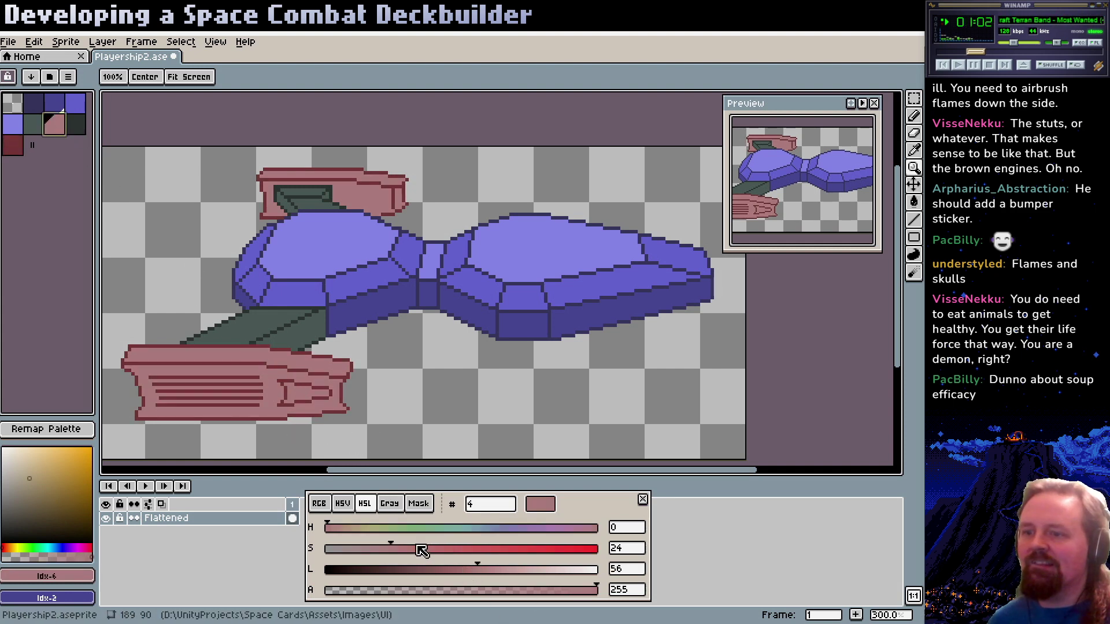
pyautogui.click(423, 549)
pyautogui.moveTo(457, 574); pyautogui.dragTo(405, 552)
pyautogui.click(417, 548)
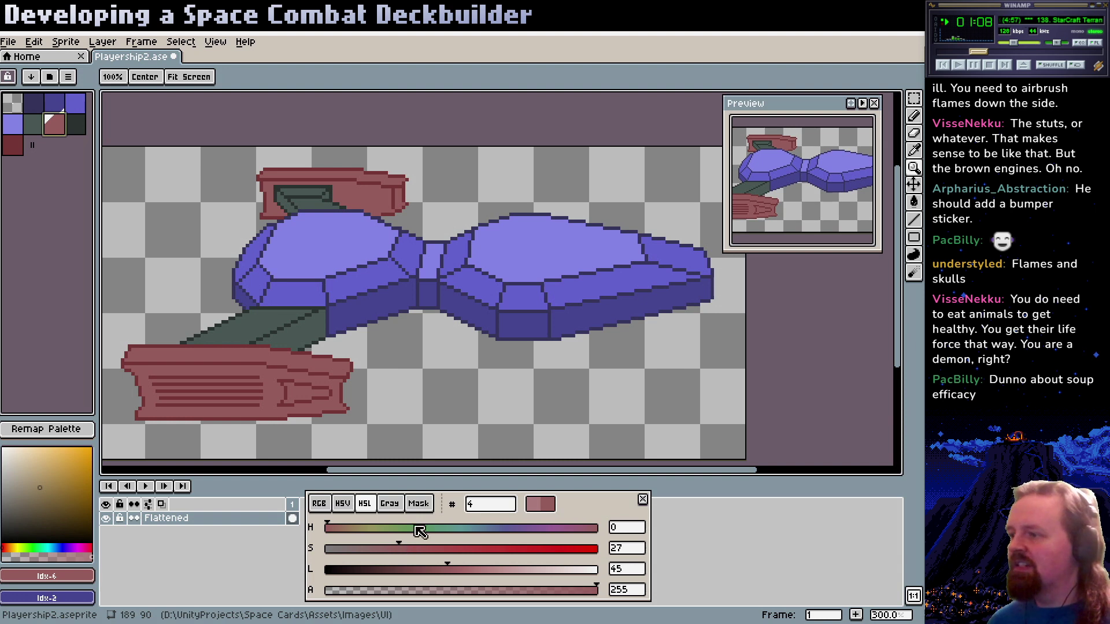
pyautogui.scroll(1, 387, 364)
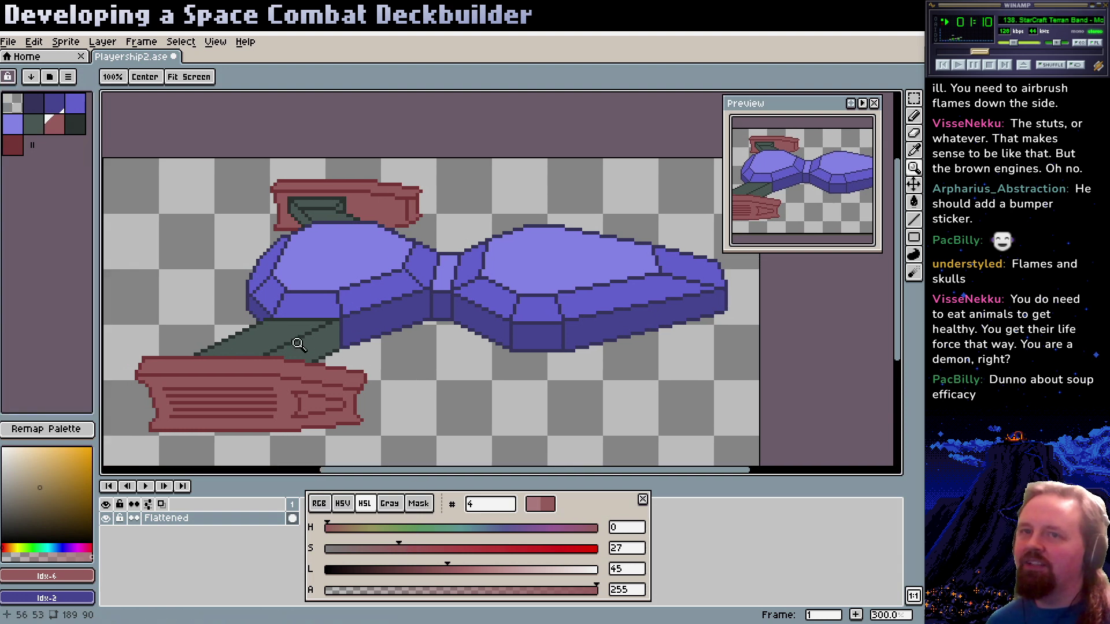
# Change the struts' fill colour to a khaki grey with HSL hue 55, saturation 8 and lightness 41
pyautogui.press('b')
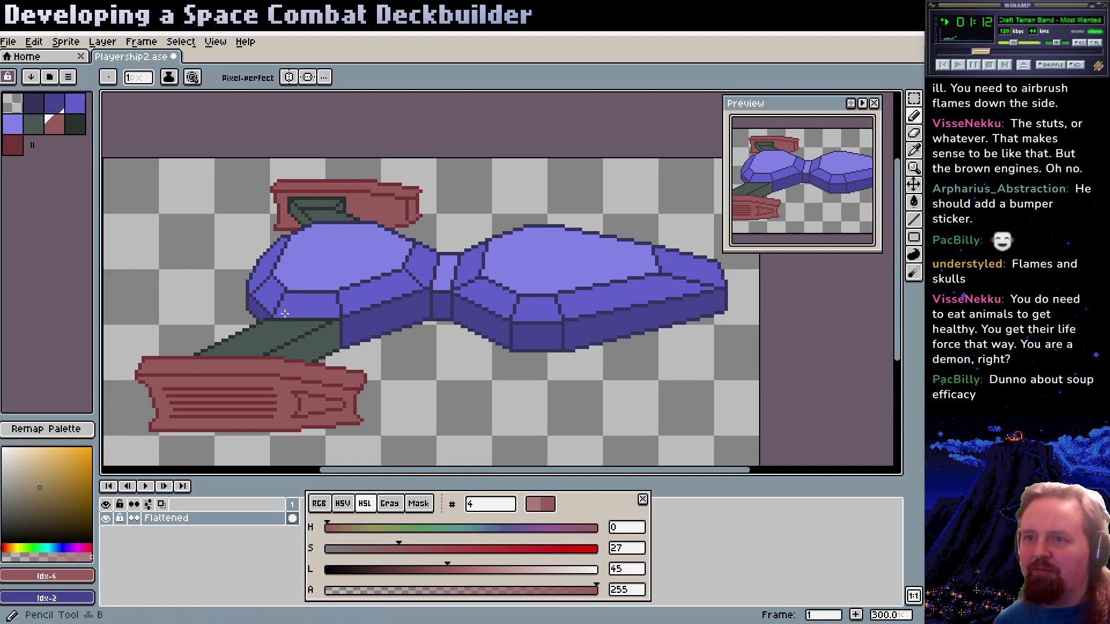
pyautogui.keyDown('alt'); pyautogui.click(285, 329); pyautogui.keyUp('alt')
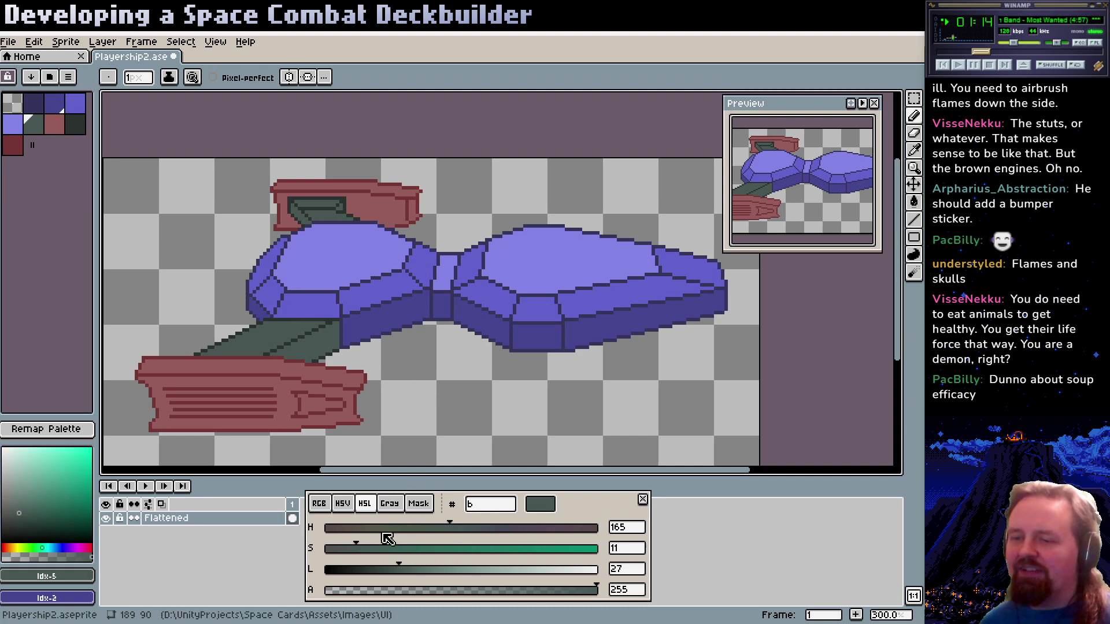
pyautogui.moveTo(387, 556); pyautogui.dragTo(410, 560)
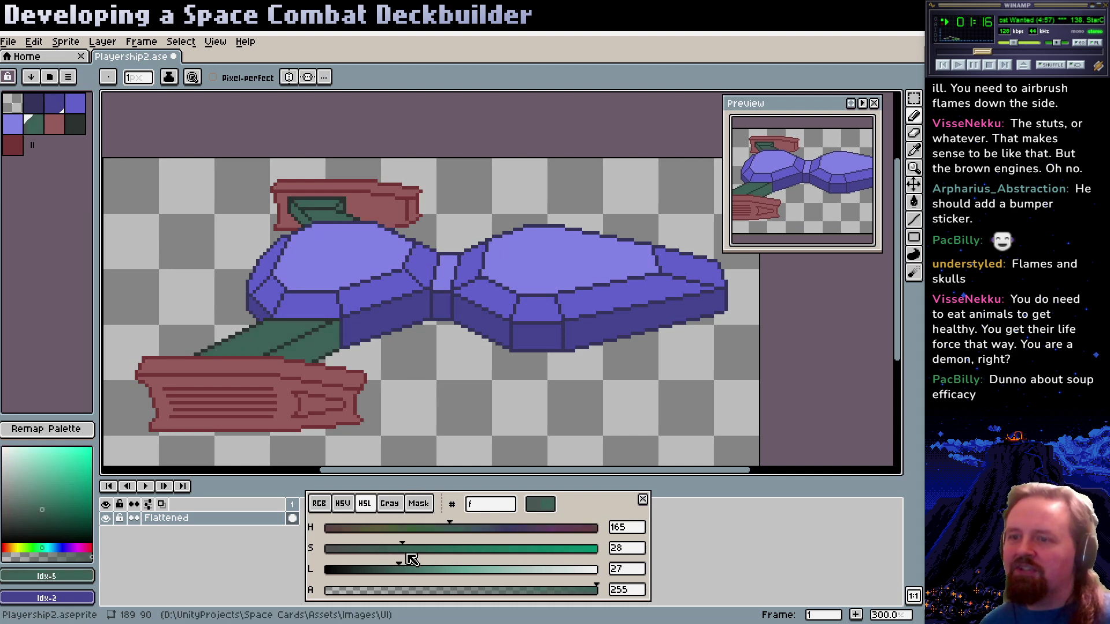
pyautogui.moveTo(441, 524)
pyautogui.mouseDown()
pyautogui.moveTo(428, 529)
pyautogui.moveTo(497, 528)
pyautogui.moveTo(346, 528)
pyautogui.moveTo(501, 550)
pyautogui.moveTo(390, 560)
pyautogui.moveTo(357, 549)
pyautogui.mouseUp()
pyautogui.moveTo(416, 573); pyautogui.dragTo(454, 576)
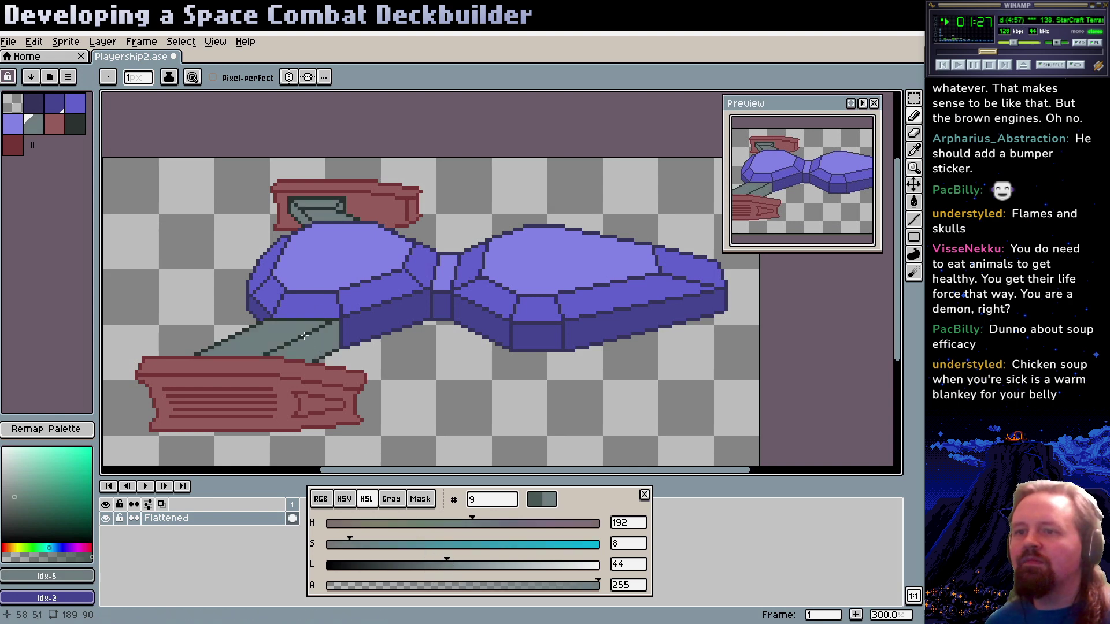
pyautogui.click(370, 523)
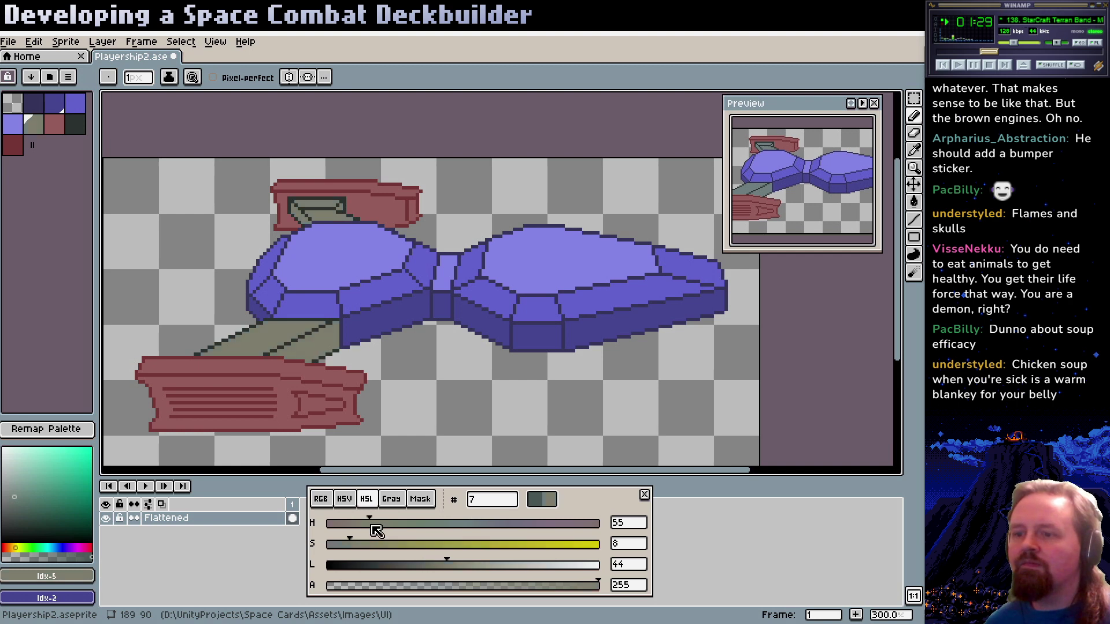
pyautogui.click(450, 565)
pyautogui.moveTo(466, 571); pyautogui.dragTo(438, 566)
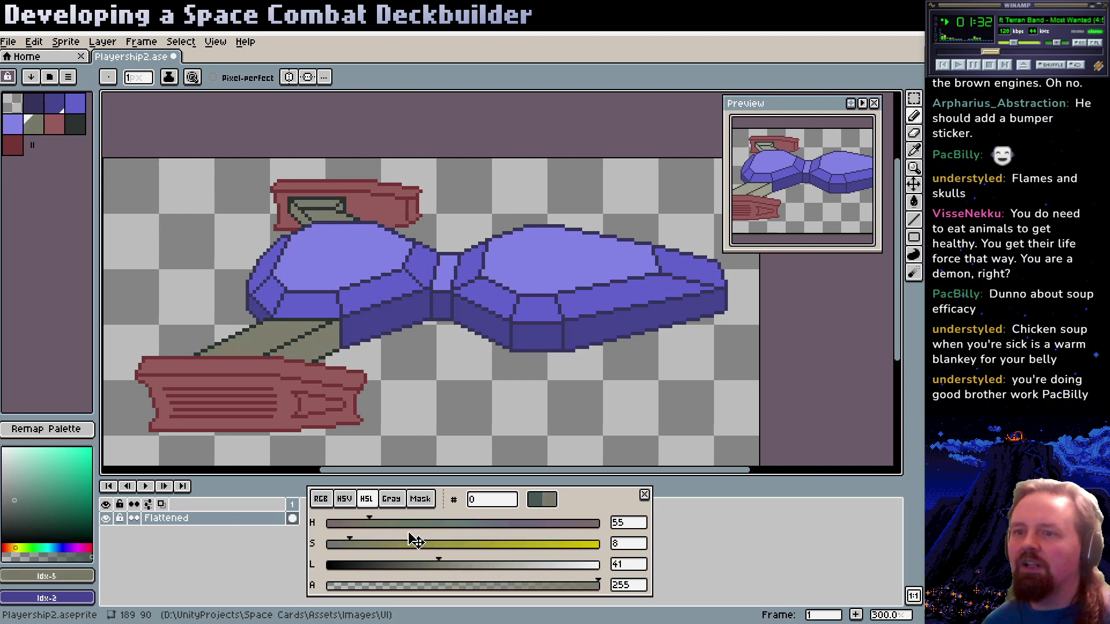
# Change the struts' outline colour to a brownish grey with HSL hue 44, saturation 9 and lightness 28
pyautogui.keyDown('alt'); pyautogui.click(285, 344); pyautogui.keyUp('alt')
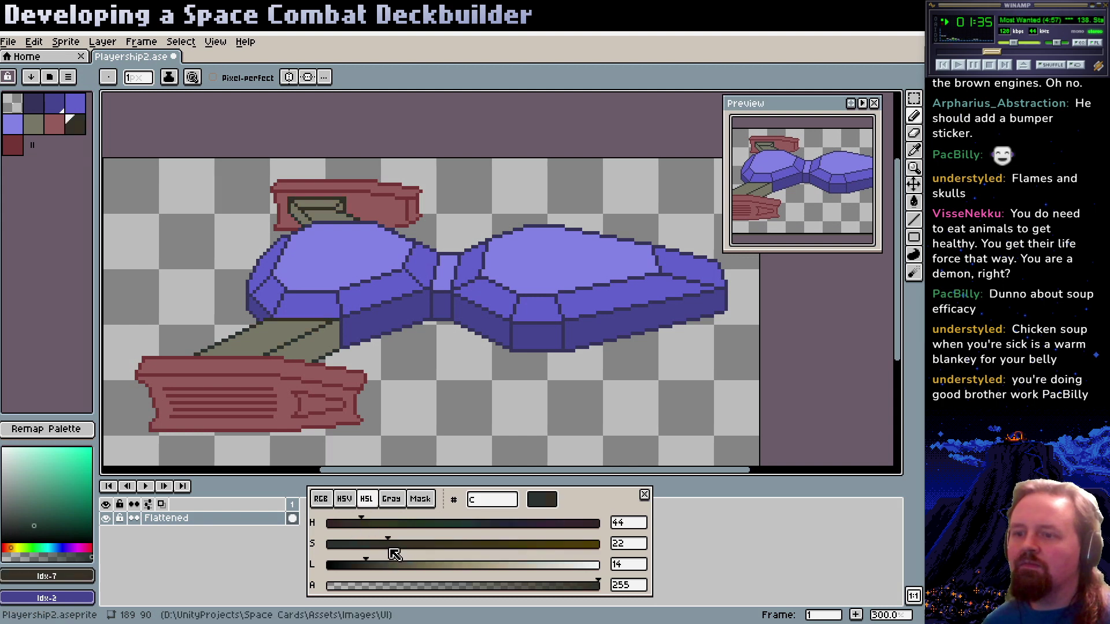
pyautogui.moveTo(395, 565)
pyautogui.mouseDown()
pyautogui.moveTo(483, 577)
pyautogui.moveTo(404, 575)
pyautogui.moveTo(346, 545)
pyautogui.moveTo(431, 573)
pyautogui.moveTo(412, 572)
pyautogui.mouseUp()
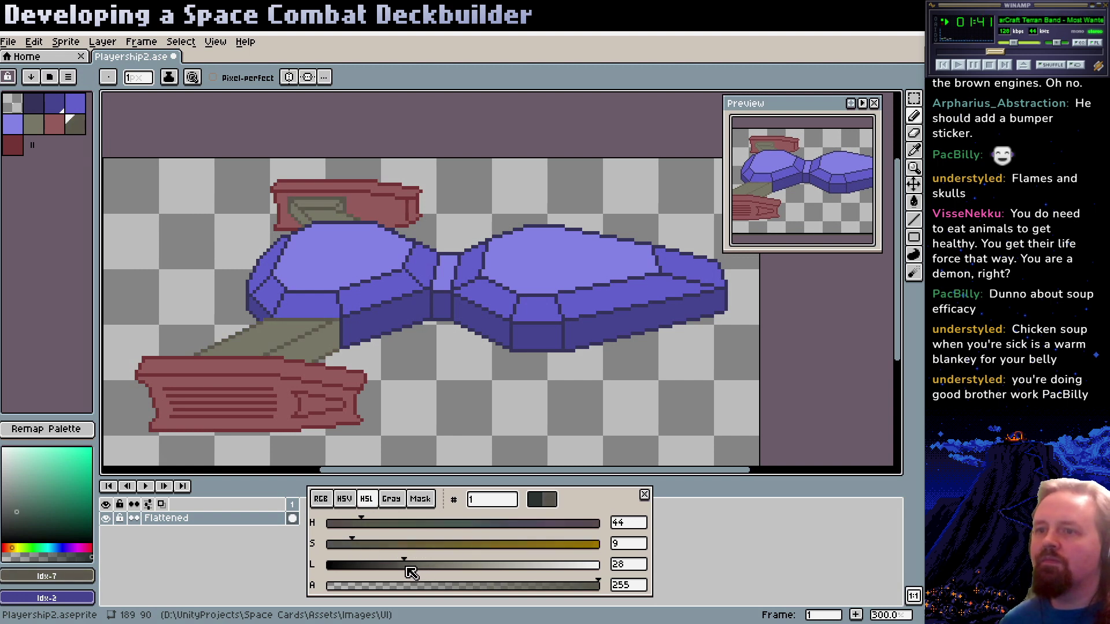
pyautogui.scroll(1, 406, 379)
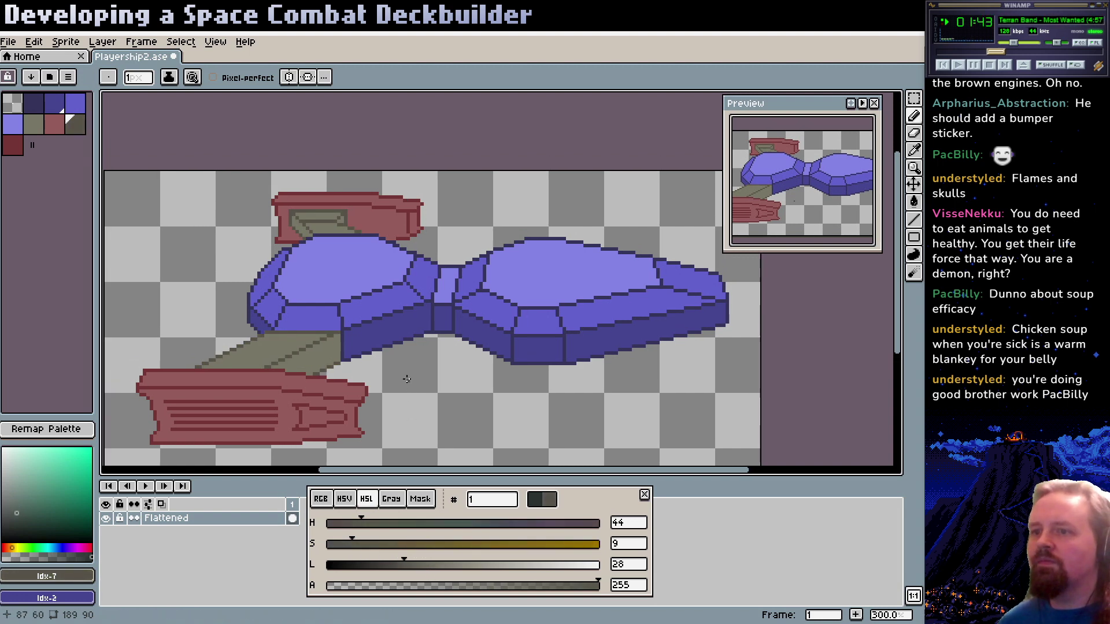
# Lighten the hull's dark outline colour to HSL lightness 28 and save the file
pyautogui.keyDown('alt'); pyautogui.click(366, 354); pyautogui.keyUp('alt')
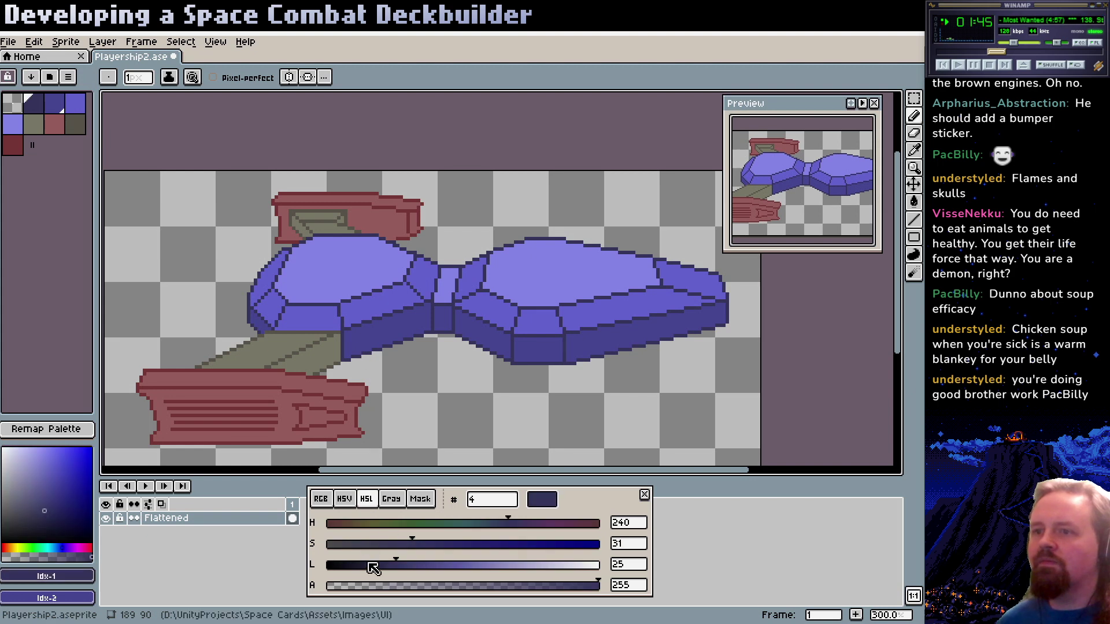
pyautogui.moveTo(393, 570)
pyautogui.mouseDown()
pyautogui.moveTo(424, 572)
pyautogui.moveTo(407, 571)
pyautogui.mouseUp()
pyautogui.press('z')
pyautogui.scroll(1, 396, 347)
pyautogui.scroll(-3, 426, 314)
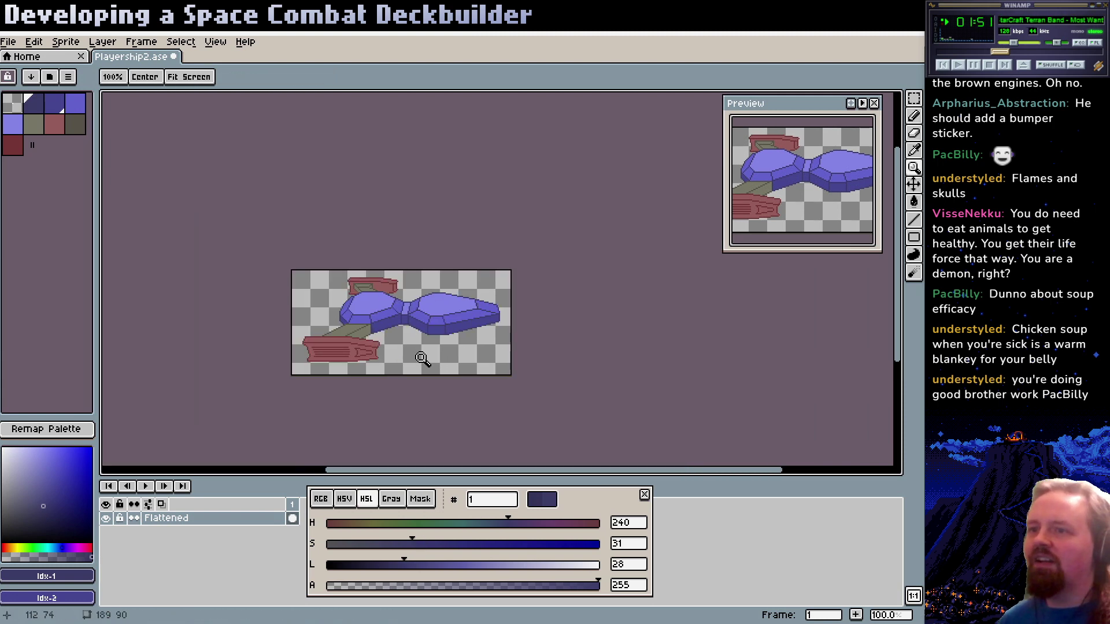
pyautogui.scroll(2, 429, 327)
pyautogui.scroll(-1, 462, 328)
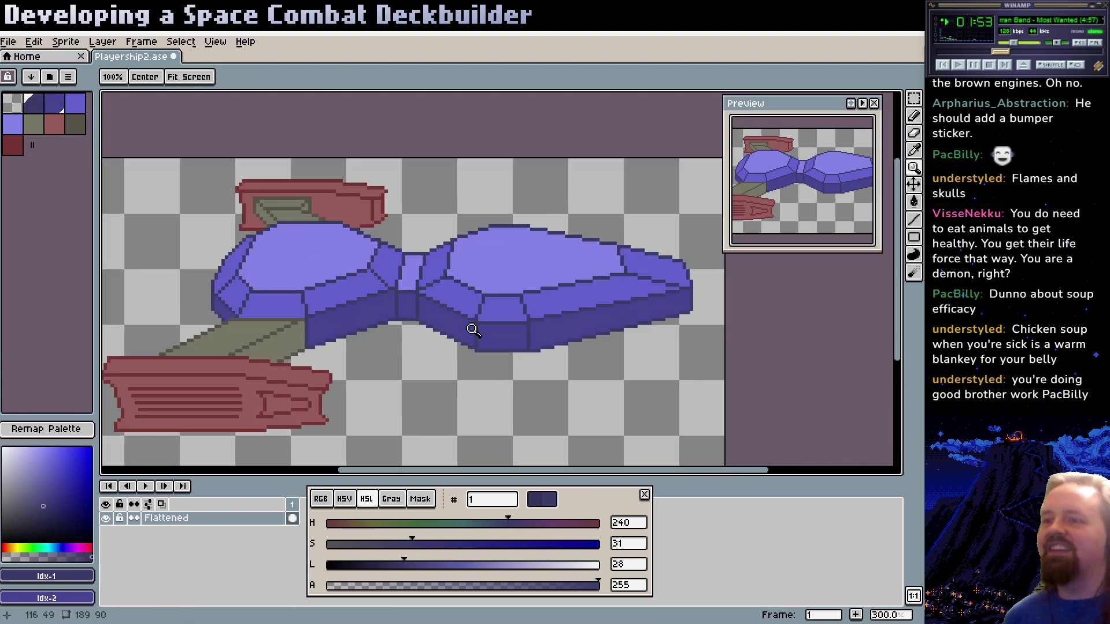
pyautogui.scroll(-1, 473, 329)
pyautogui.hotkey('ctrl', 's')
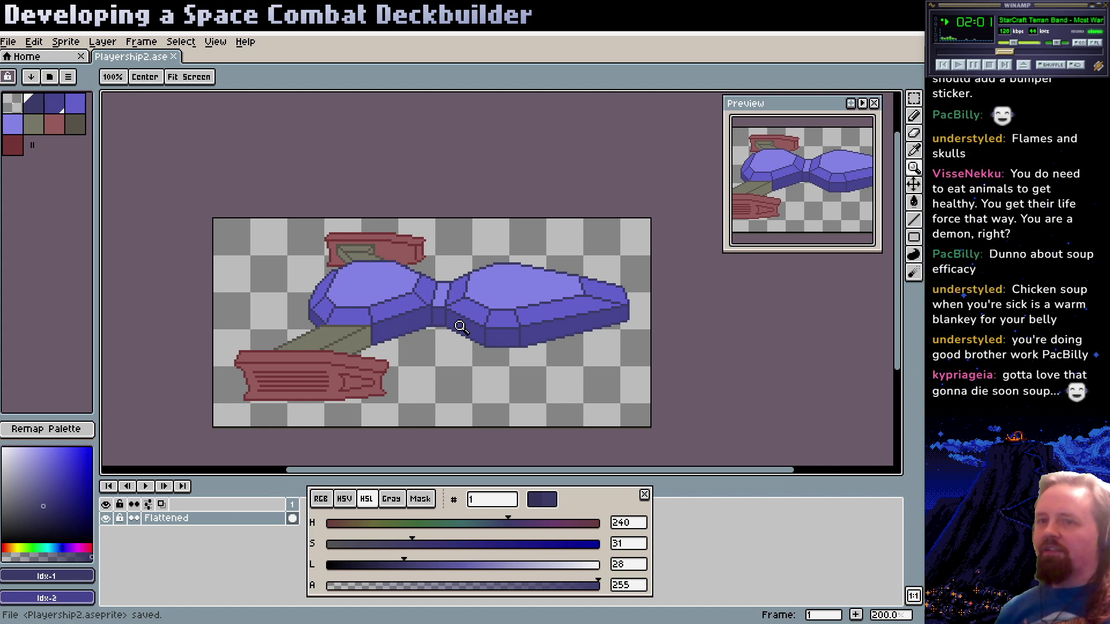
# Try to shift the hue of all four purple hull colours together, in HSL and in HSV, and undo the changes
pyautogui.click(42, 105)
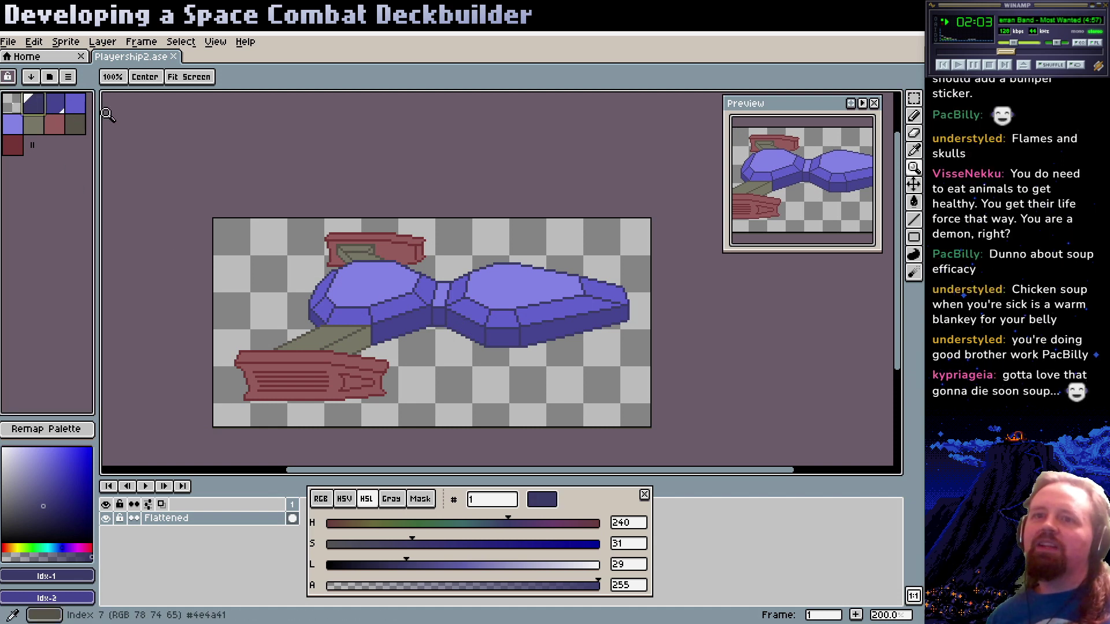
pyautogui.click(75, 104)
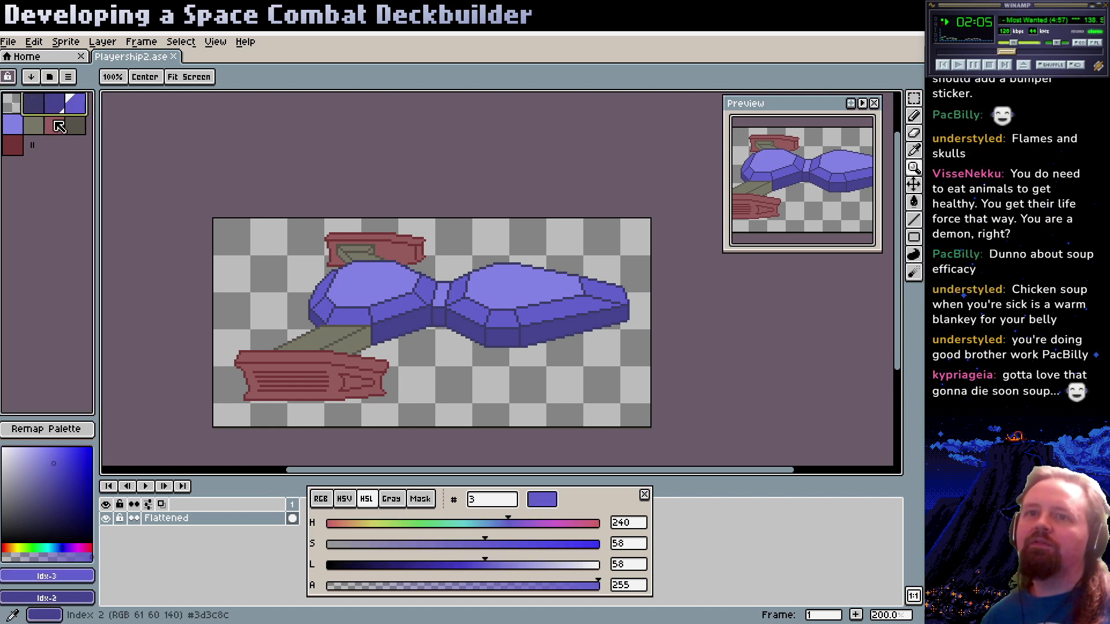
pyautogui.keyDown('shift'); pyautogui.click(14, 131); pyautogui.keyUp('shift')
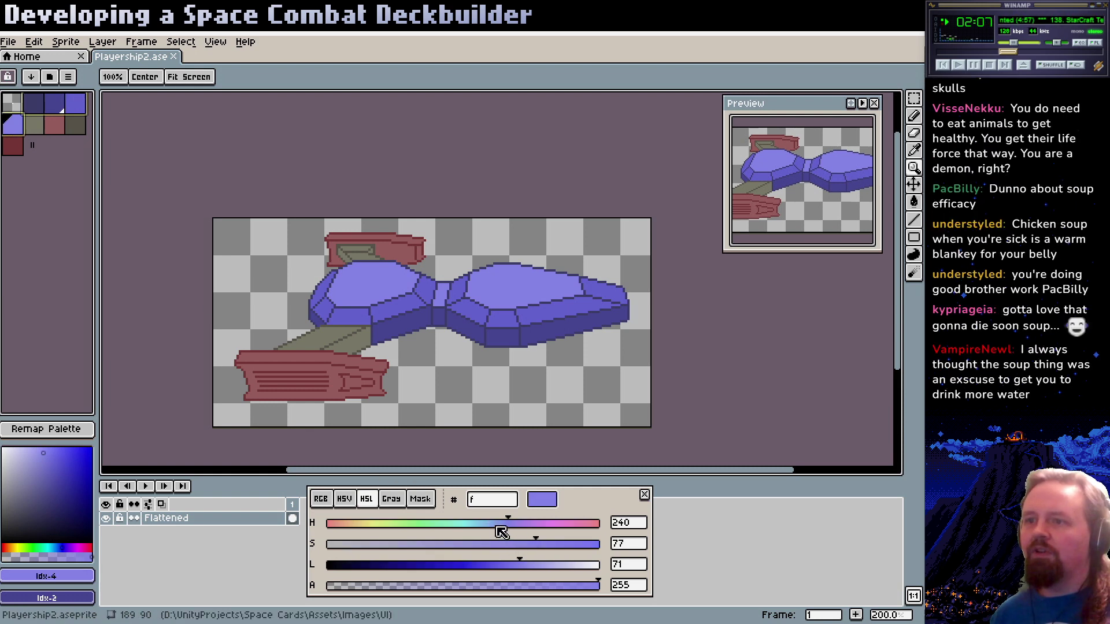
pyautogui.moveTo(498, 528)
pyautogui.mouseDown()
pyautogui.moveTo(466, 532)
pyautogui.moveTo(508, 528)
pyautogui.mouseUp()
pyautogui.hotkey('ctrl', 'z')
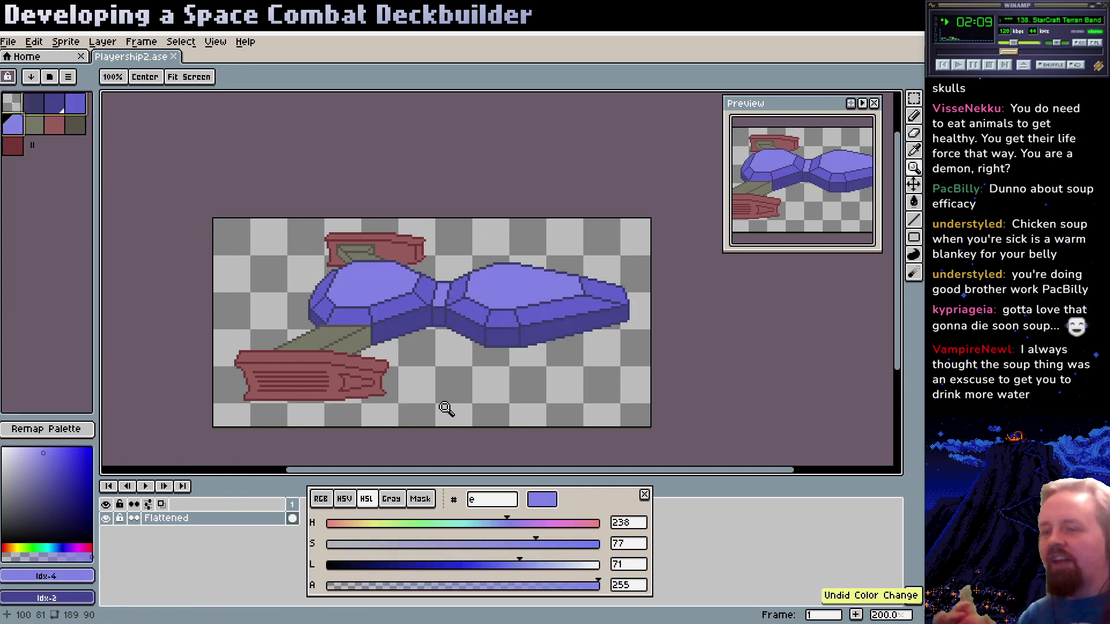
pyautogui.click(345, 500)
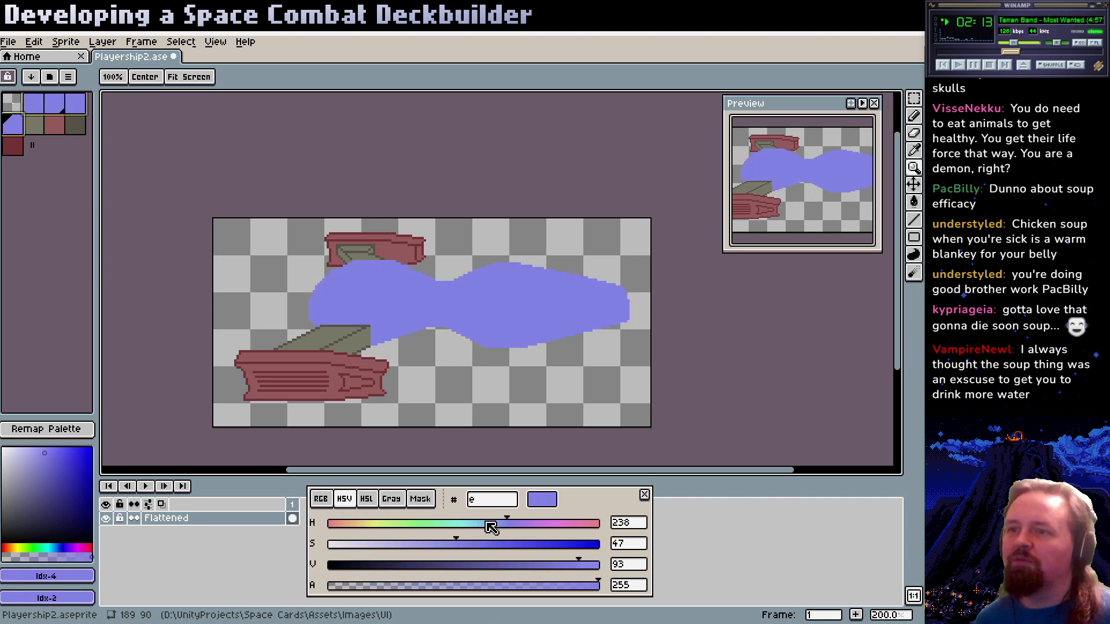
pyautogui.moveTo(490, 528); pyautogui.dragTo(467, 526)
pyautogui.hotkey('ctrl', 'z')
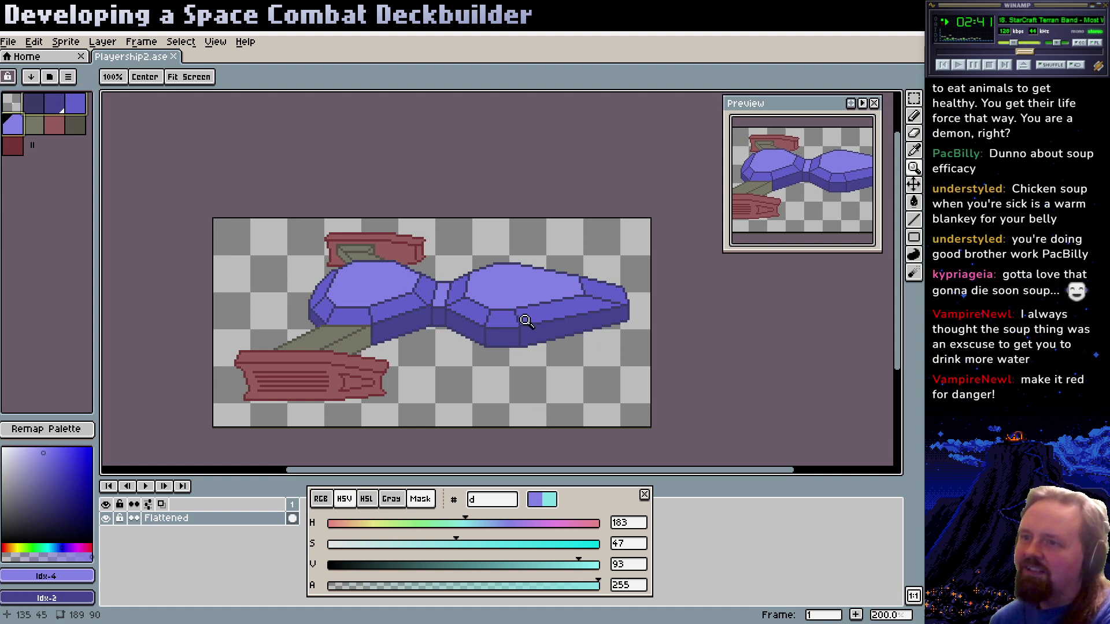
# Recolour the hull's four purple shades one by one to reds, giving the outline an HSV hue of 3
pyautogui.press('b')
pyautogui.moveTo(399, 523); pyautogui.dragTo(332, 524)
pyautogui.keyDown('alt'); pyautogui.click(493, 322); pyautogui.keyUp('alt')
pyautogui.keyDown('alt'); pyautogui.click(505, 342); pyautogui.keyUp('alt')
pyautogui.keyDown('alt'); pyautogui.click(446, 314); pyautogui.keyUp('alt')
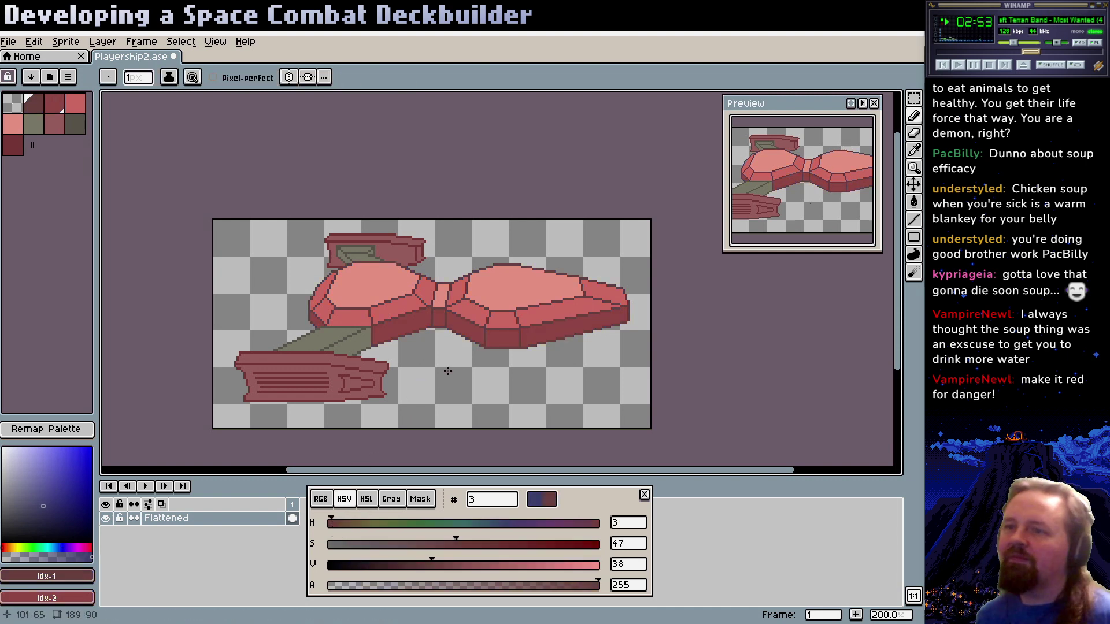
# Darken the hull's light top panel colour to HSV value 87
pyautogui.moveTo(448, 370); pyautogui.dragTo(414, 386)
pyautogui.keyDown('alt'); pyautogui.click(470, 334); pyautogui.keyUp('alt')
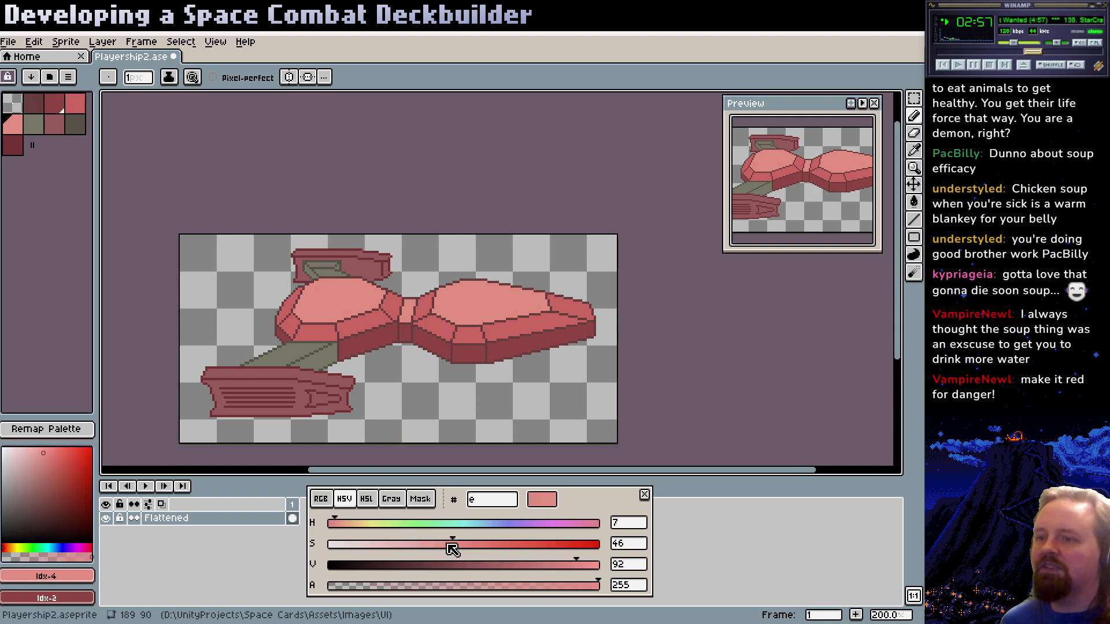
pyautogui.moveTo(496, 573); pyautogui.dragTo(569, 572)
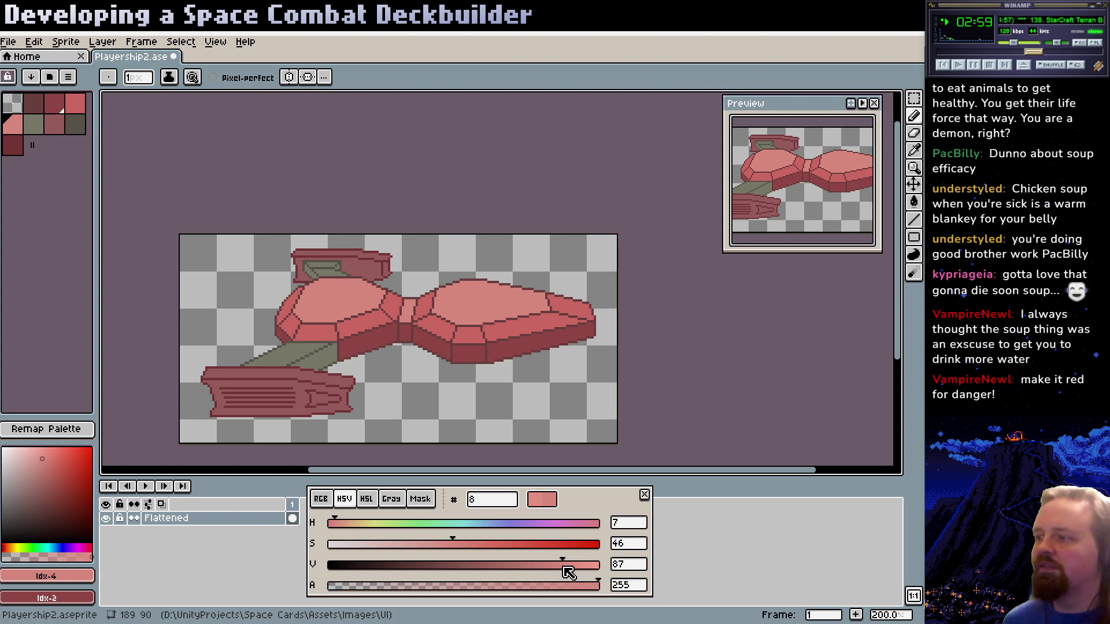
# Examine the red colour scheme of the whole ship at small and large zoom levels
pyautogui.moveTo(507, 416); pyautogui.dragTo(498, 431)
pyautogui.press('v')
pyautogui.scroll(-3, 493, 379)
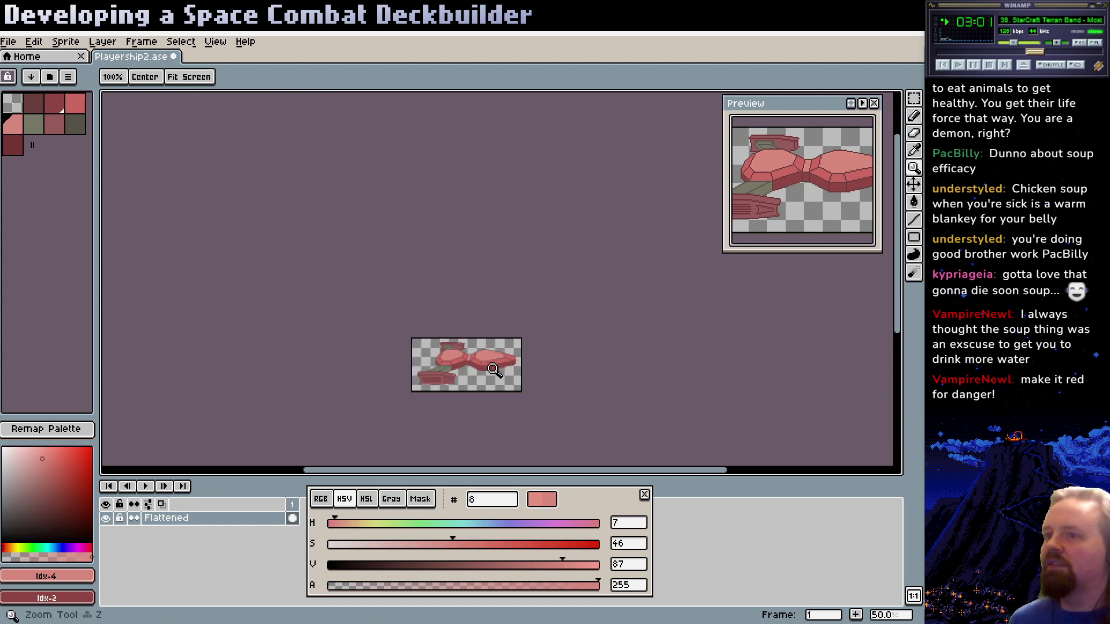
pyautogui.scroll(3, 466, 369)
pyautogui.press('z')
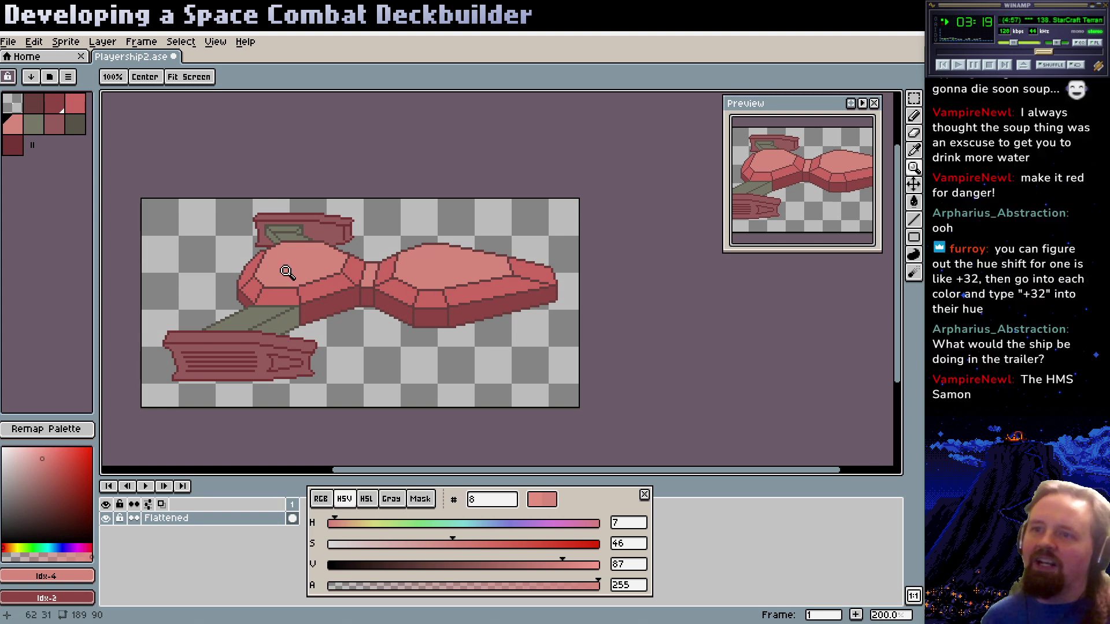
pyautogui.moveTo(395, 260); pyautogui.dragTo(401, 266)
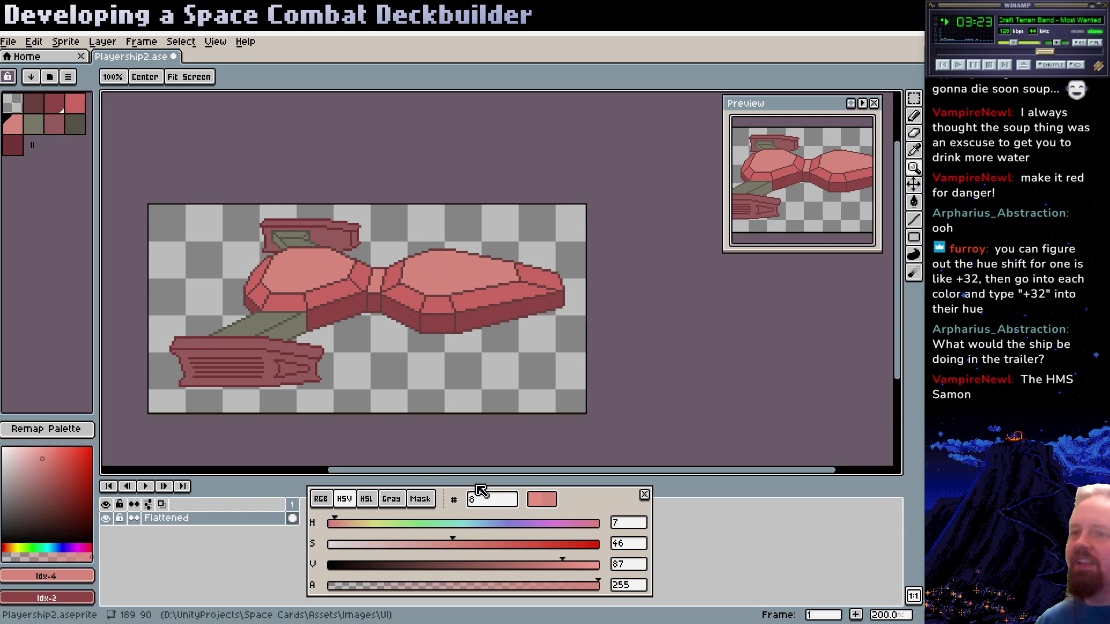
pyautogui.hscroll(-3, 471, 404)
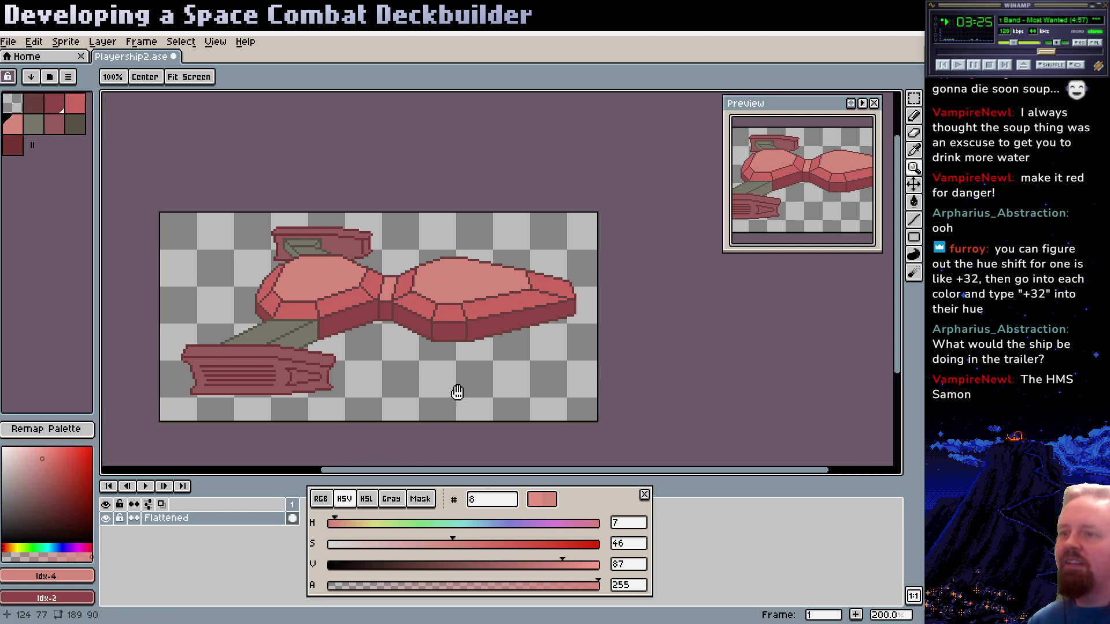
pyautogui.click(479, 382)
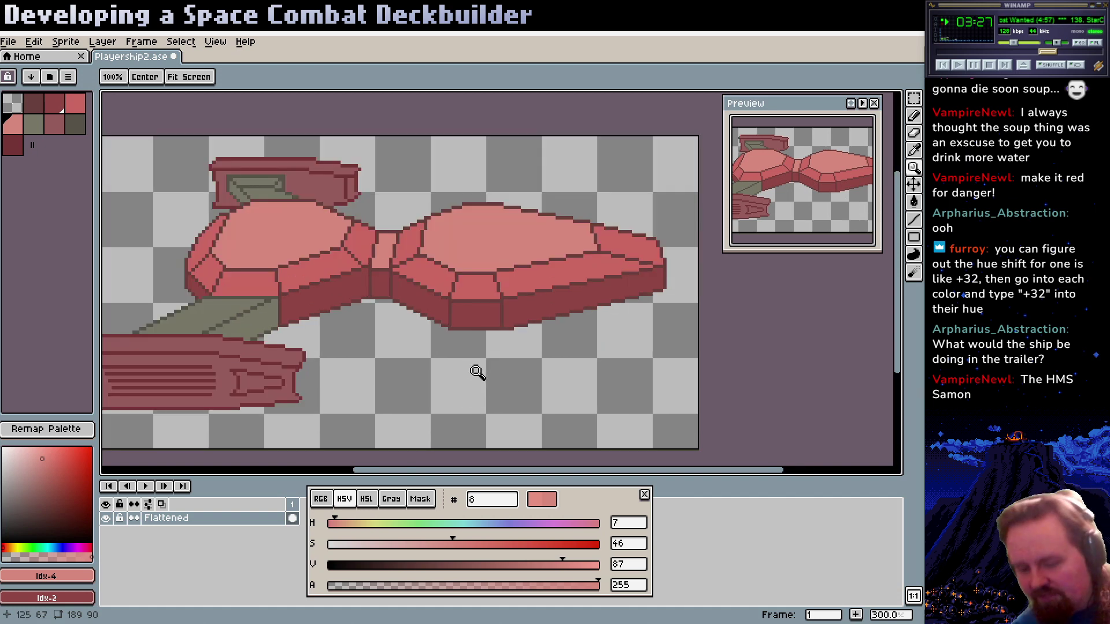
# Undo the red recolouring of the hull back to the purple shades
pyautogui.hotkey('ctrl', 'z')
pyautogui.hotkey('ctrl', 'z')
pyautogui.hotkey('ctrl', 'z')
pyautogui.hotkey('ctrl', 'z')
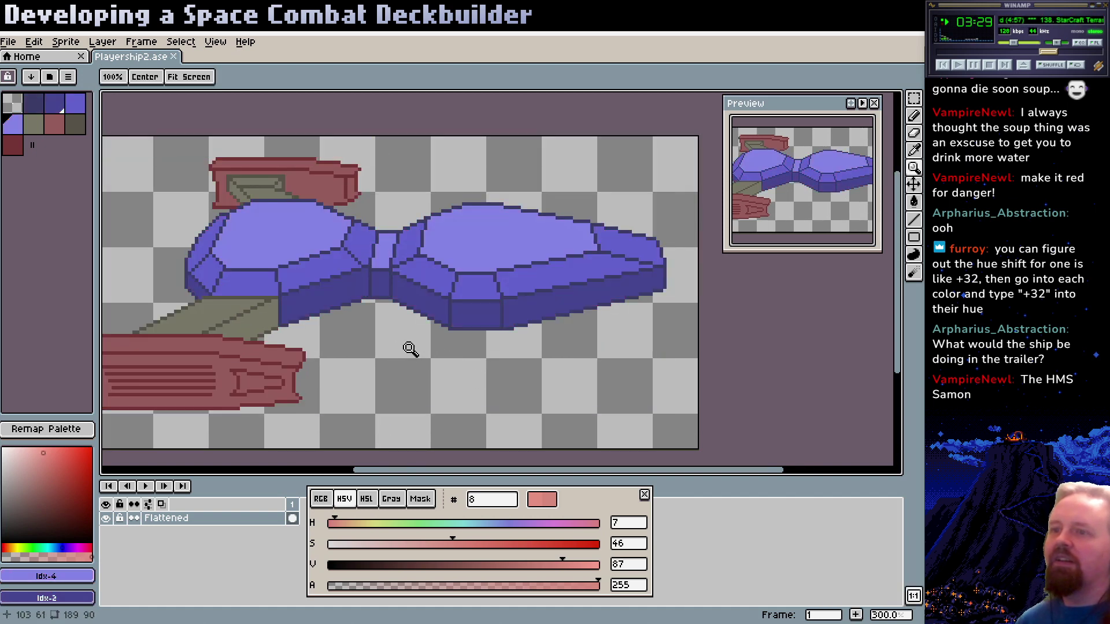
# Recolour the hull's purples to tans with HSV hues of 32 for top panels, 38 for bevels, 43 for lower sides and 40 for outline
pyautogui.scroll(-2, 415, 344)
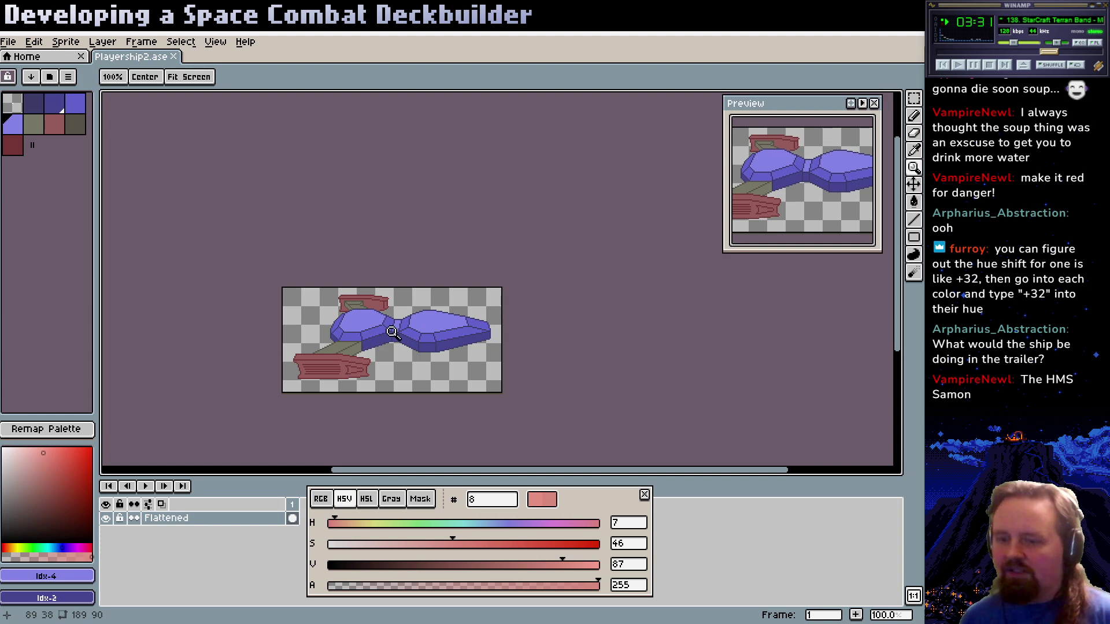
pyautogui.scroll(3, 399, 332)
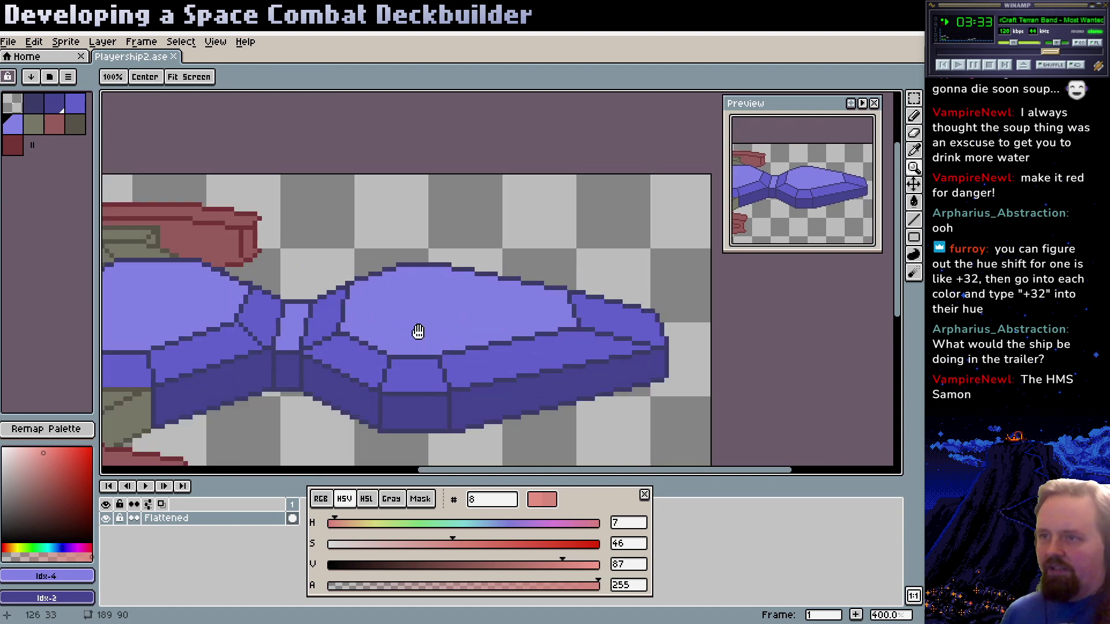
pyautogui.scroll(-1, 418, 332)
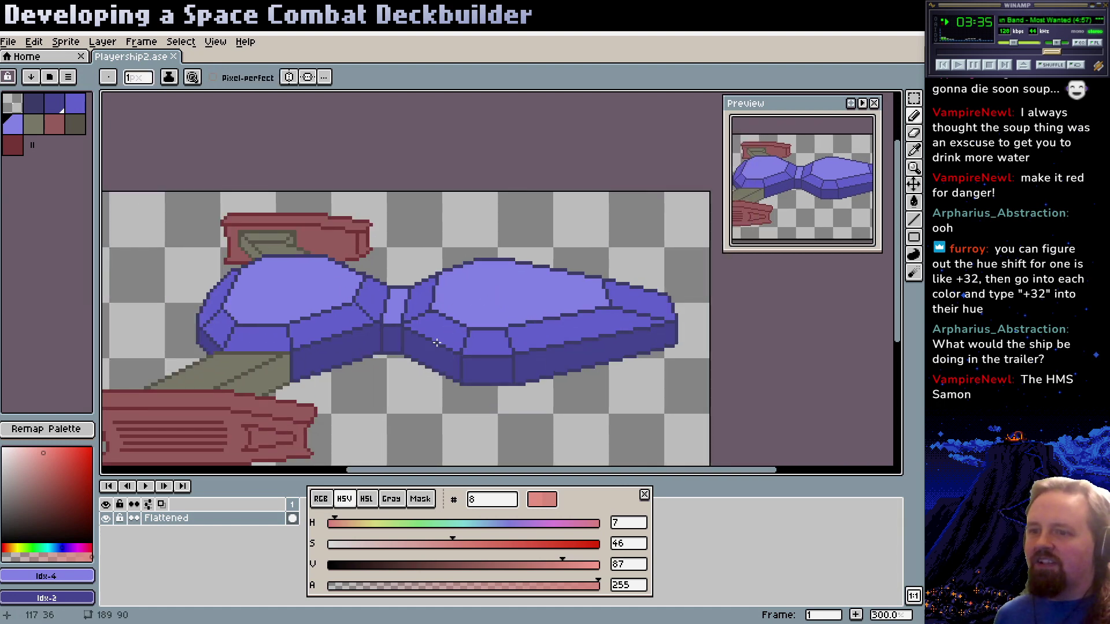
pyautogui.click(354, 524)
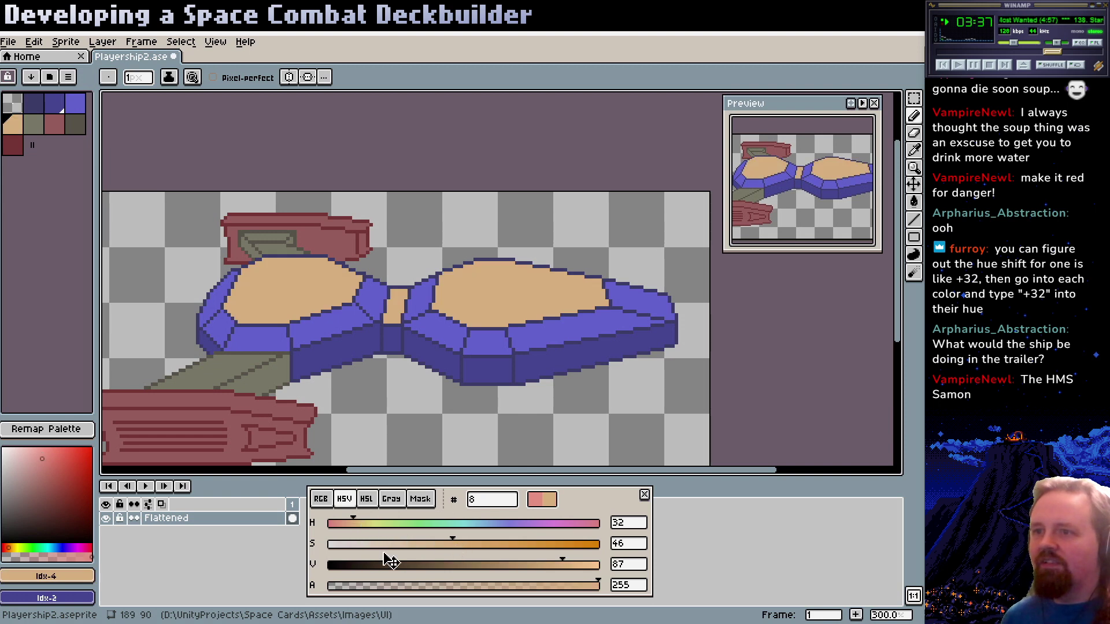
pyautogui.keyDown('alt'); pyautogui.click(434, 319); pyautogui.keyUp('alt')
pyautogui.click(366, 523)
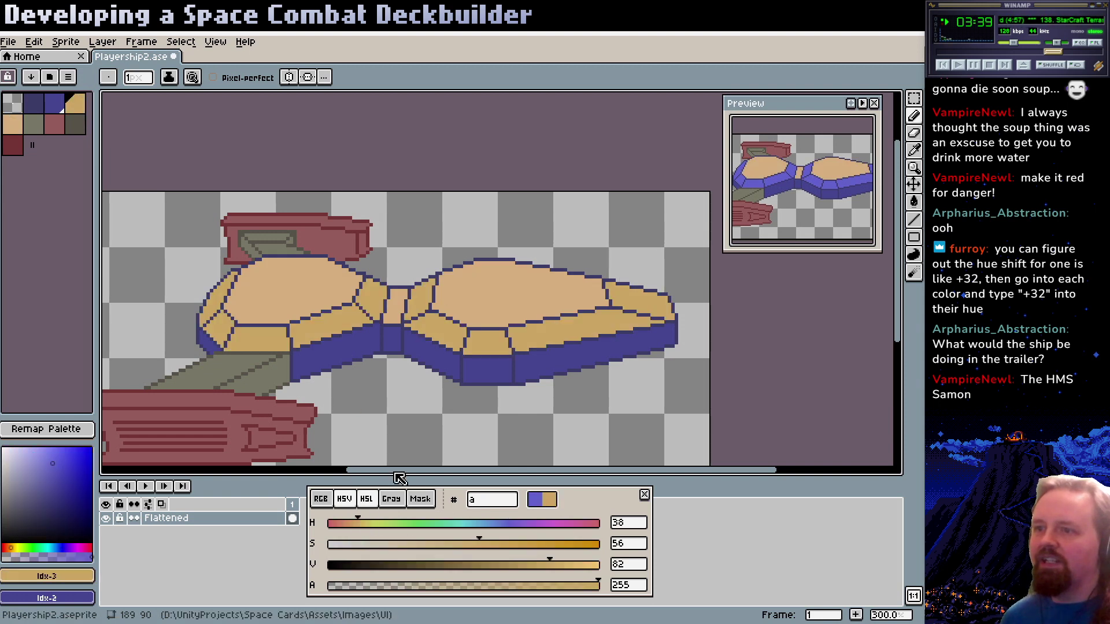
pyautogui.press('[')
pyautogui.click(378, 523)
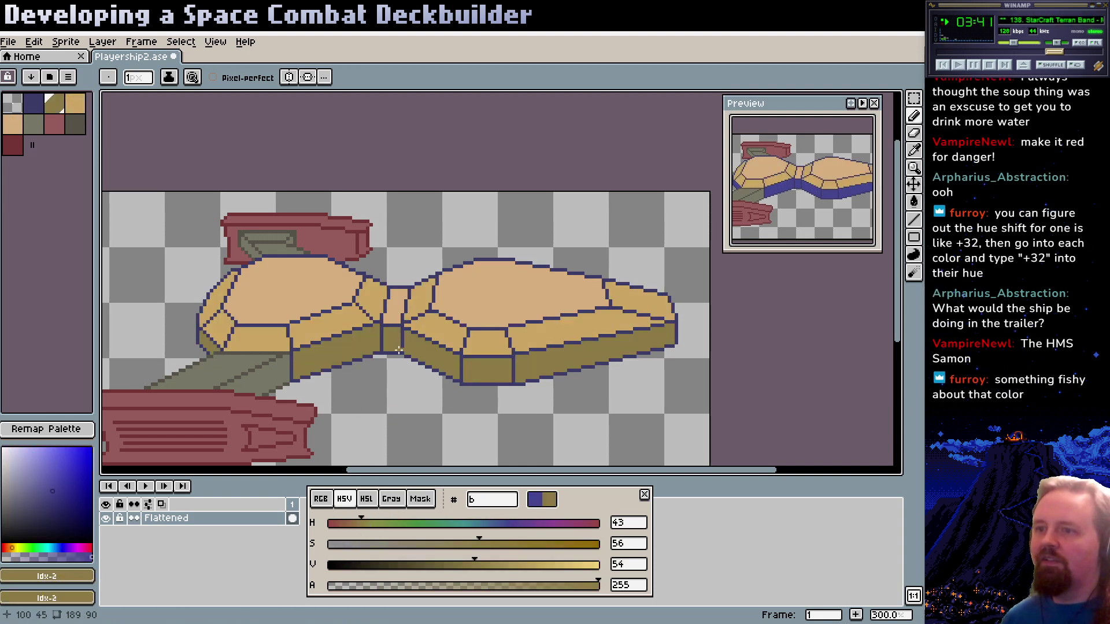
pyautogui.press('[')
pyautogui.click(364, 523)
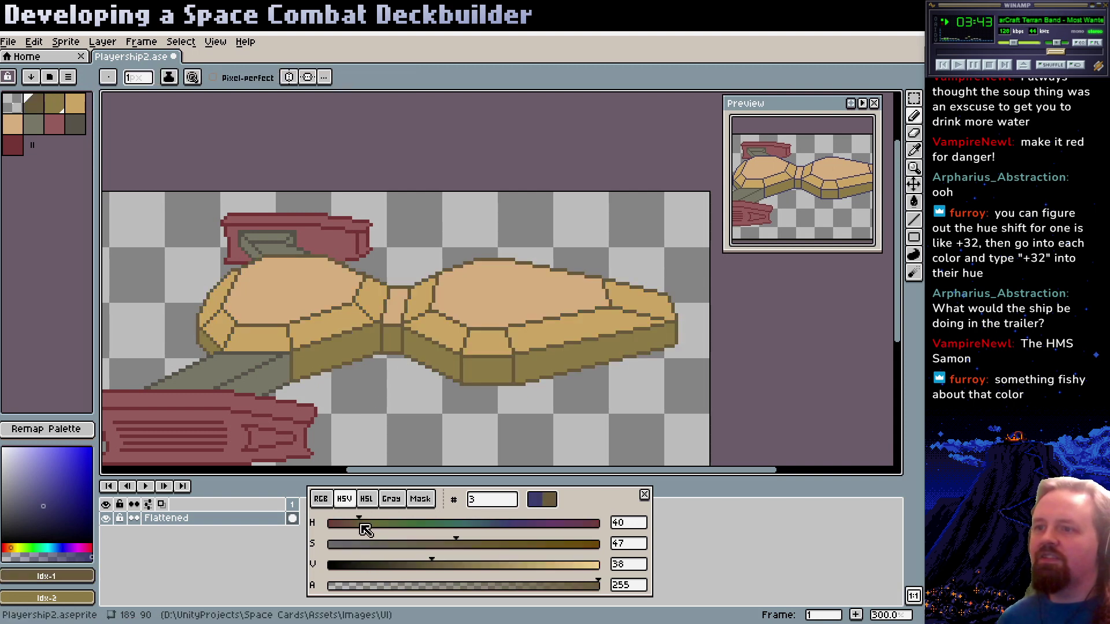
# Mute the hull's top panels, bevels and lower sides to beige, with saturation 24 on the top panels and 20 on the lower sides
pyautogui.keyDown('alt'); pyautogui.click(464, 299); pyautogui.keyUp('alt')
pyautogui.moveTo(450, 543); pyautogui.dragTo(396, 544)
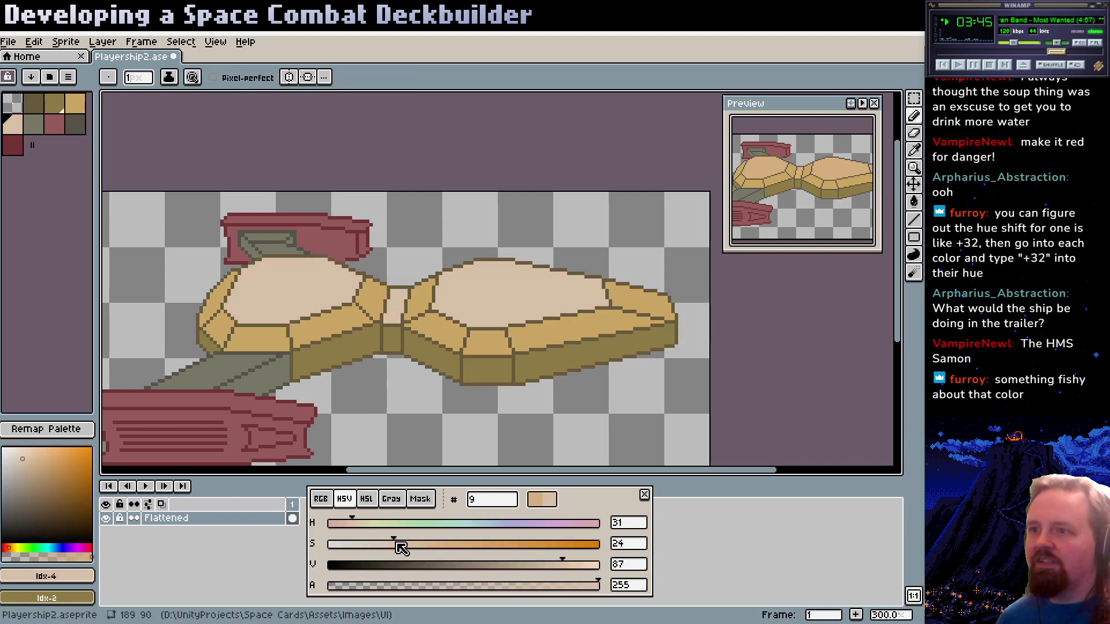
pyautogui.keyDown('alt'); pyautogui.click(441, 317); pyautogui.keyUp('alt')
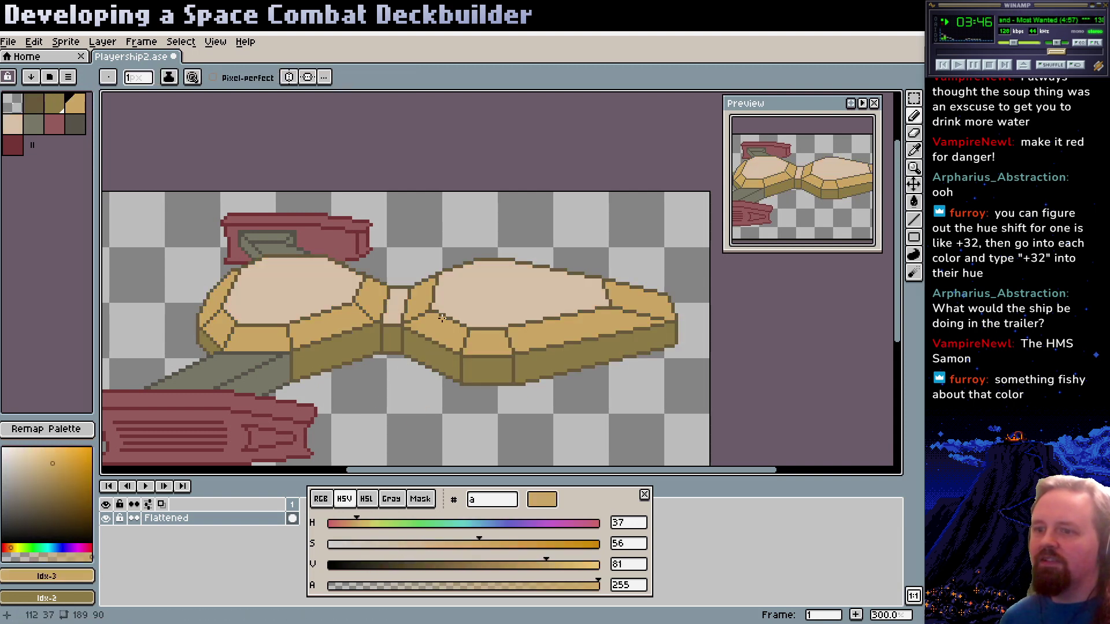
pyautogui.click(393, 544)
pyautogui.press('[')
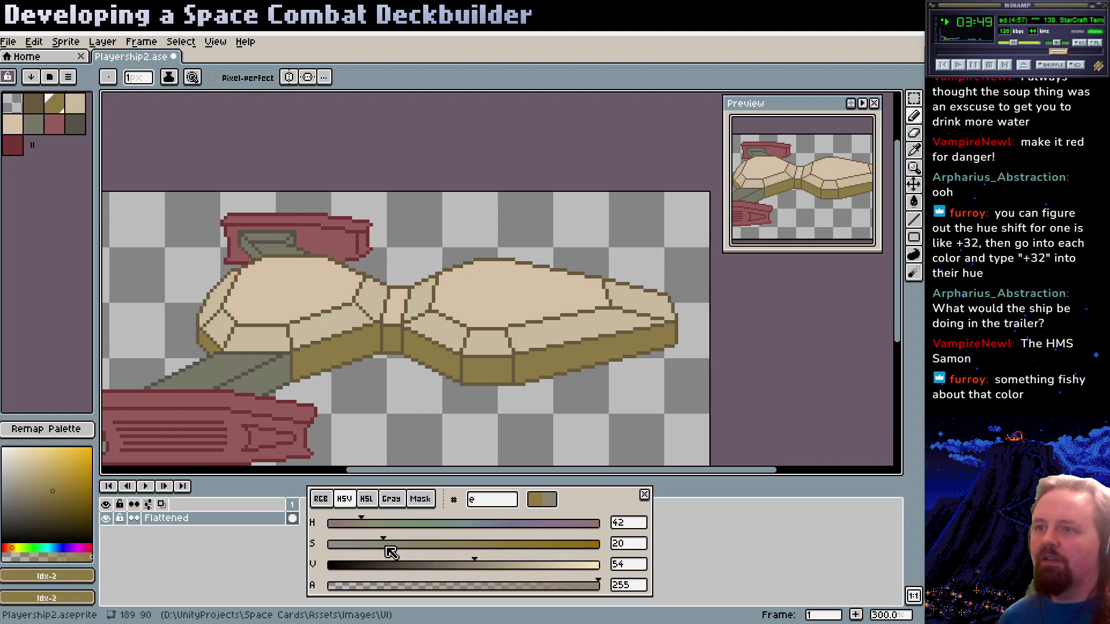
# Set the hull outline colour to HSV saturation 19 and value 41
pyautogui.press('[')
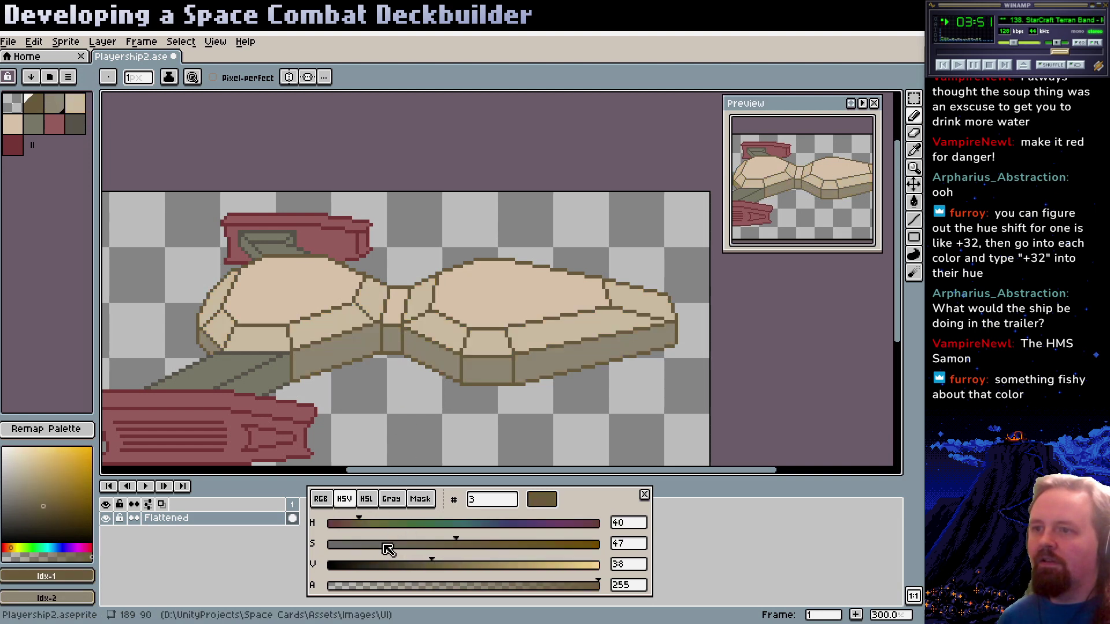
pyautogui.click(381, 543)
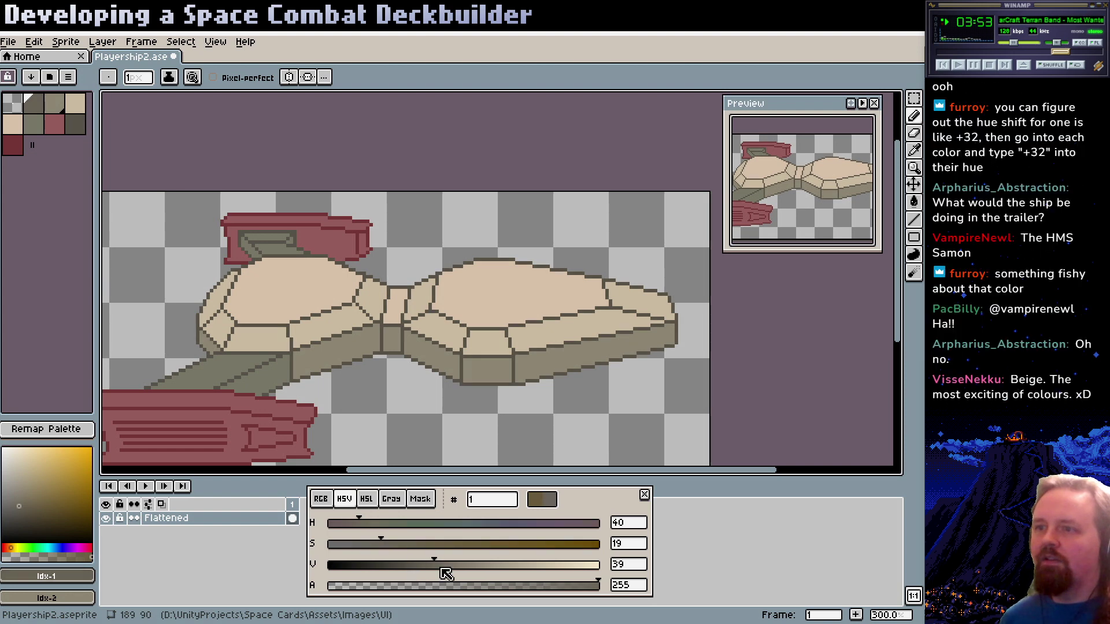
pyautogui.moveTo(445, 573)
pyautogui.mouseDown()
pyautogui.moveTo(471, 573)
pyautogui.moveTo(450, 574)
pyautogui.mouseUp()
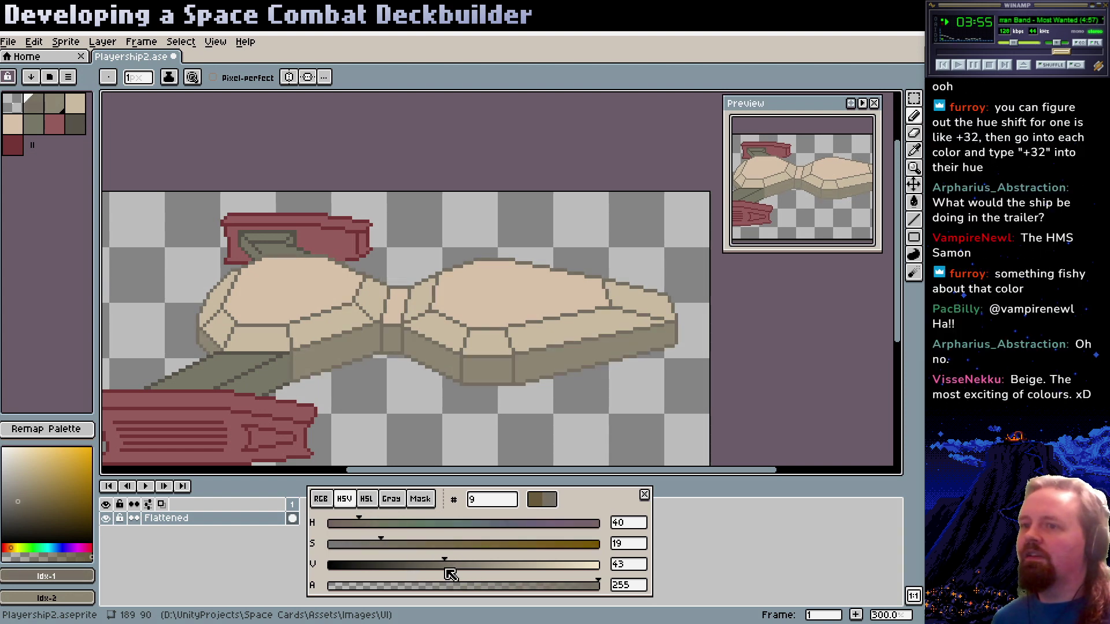
pyautogui.moveTo(432, 380); pyautogui.dragTo(382, 324)
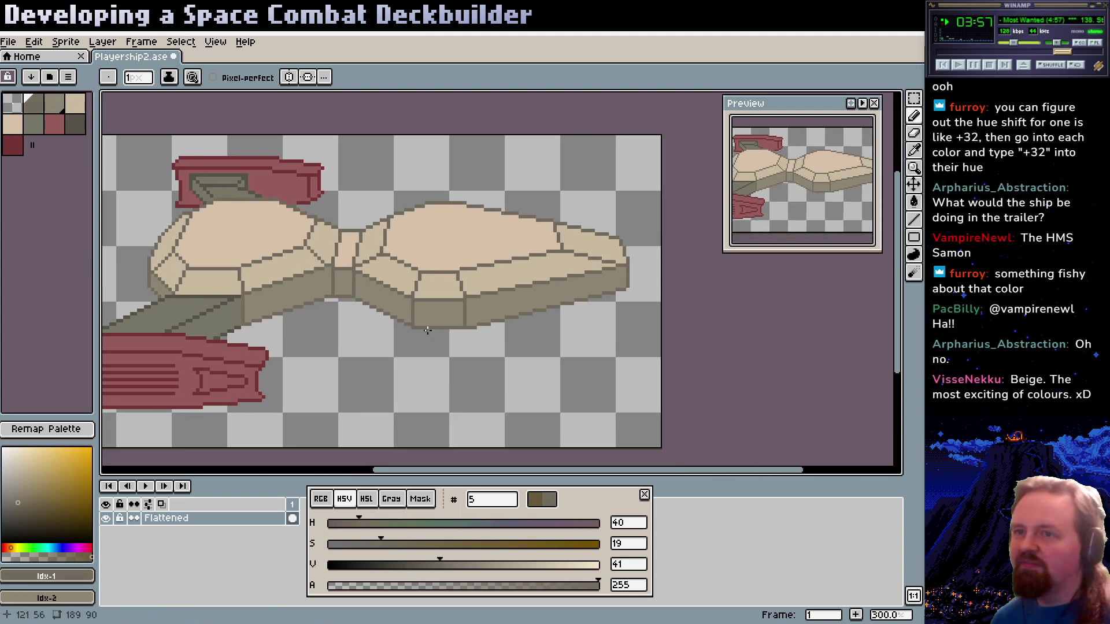
pyautogui.moveTo(289, 340); pyautogui.dragTo(391, 365)
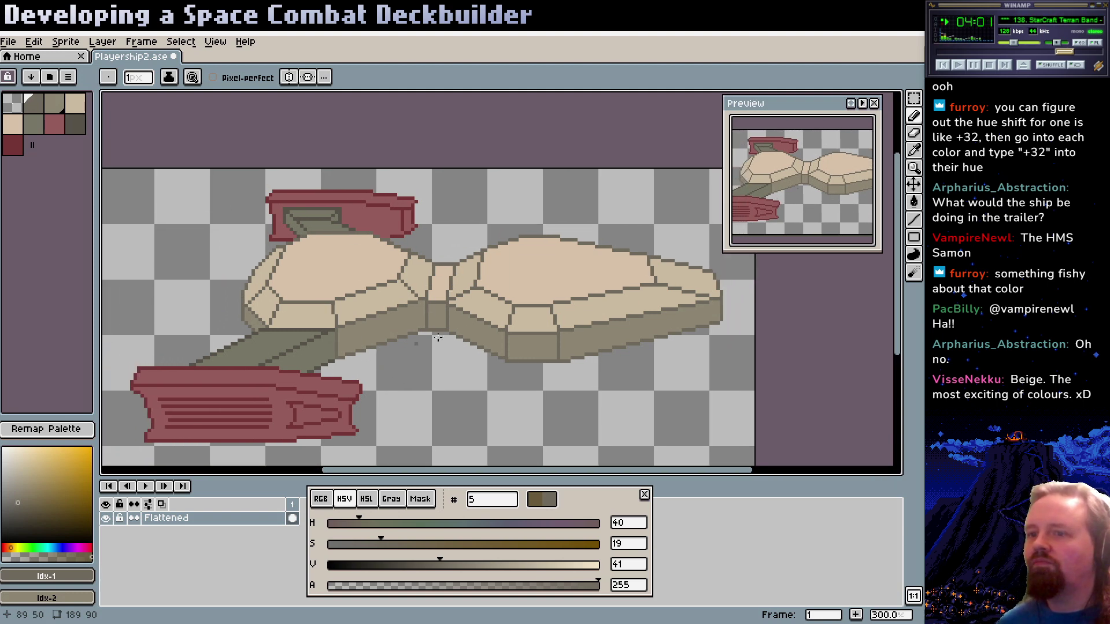
# Recolour the pods' red shades to blues, giving the pod line colour HSV hue 236, saturation 46 and value 47
pyautogui.keyDown('alt'); pyautogui.click(288, 382); pyautogui.keyUp('alt')
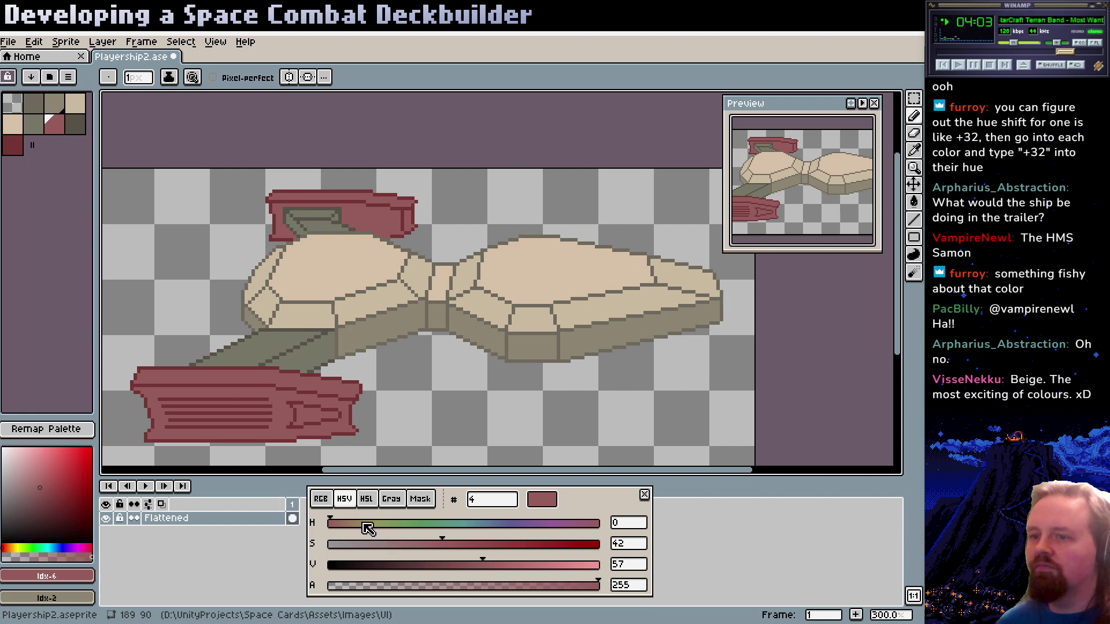
pyautogui.moveTo(367, 523); pyautogui.dragTo(507, 527)
pyautogui.keyDown('alt'); pyautogui.click(293, 416); pyautogui.keyUp('alt')
pyautogui.moveTo(439, 566); pyautogui.dragTo(453, 543)
pyautogui.click(453, 565)
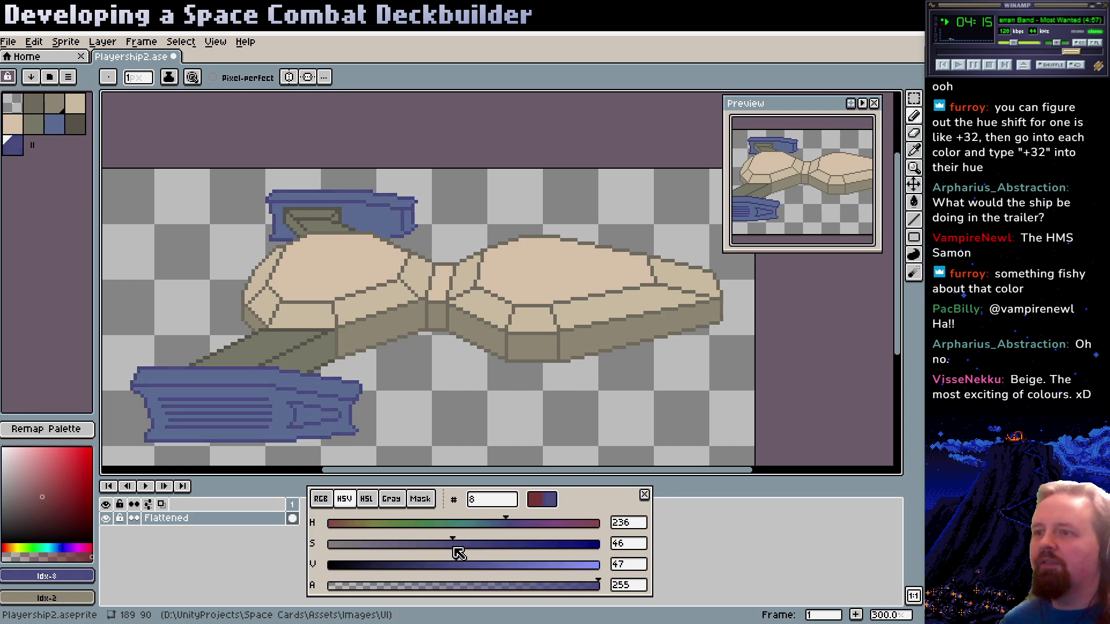
# Try turning all four hull shades neutral grey by setting their HSV saturation to 0
pyautogui.moveTo(448, 366); pyautogui.dragTo(423, 368)
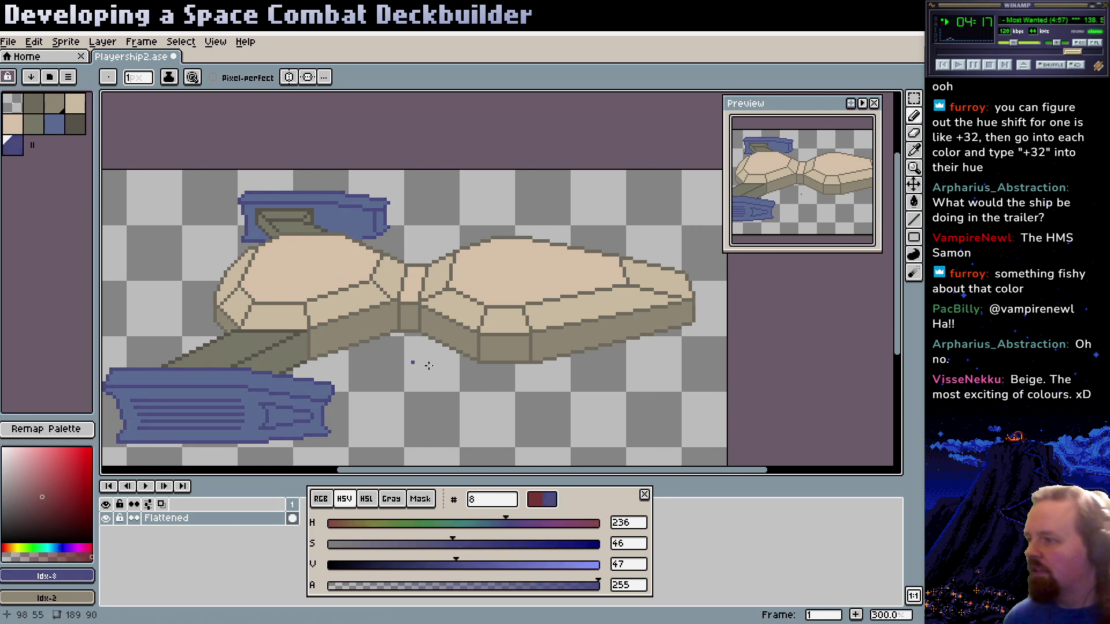
pyautogui.keyDown('alt'); pyautogui.click(503, 283); pyautogui.keyUp('alt')
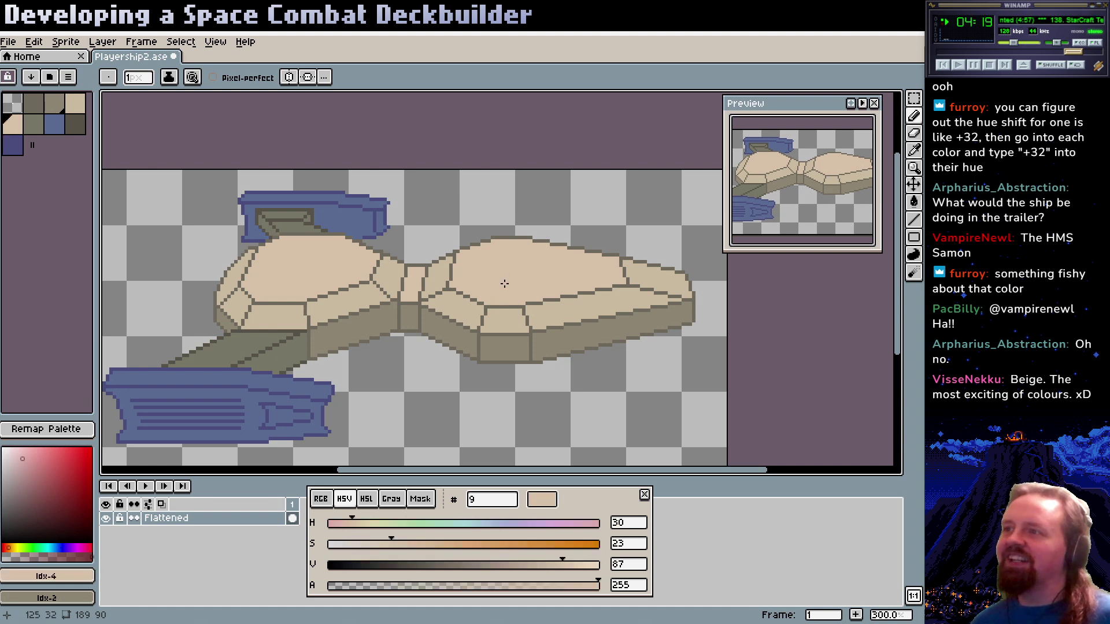
pyautogui.moveTo(368, 548); pyautogui.dragTo(283, 554)
pyautogui.press('[')
pyautogui.press('[')
pyautogui.press('[')
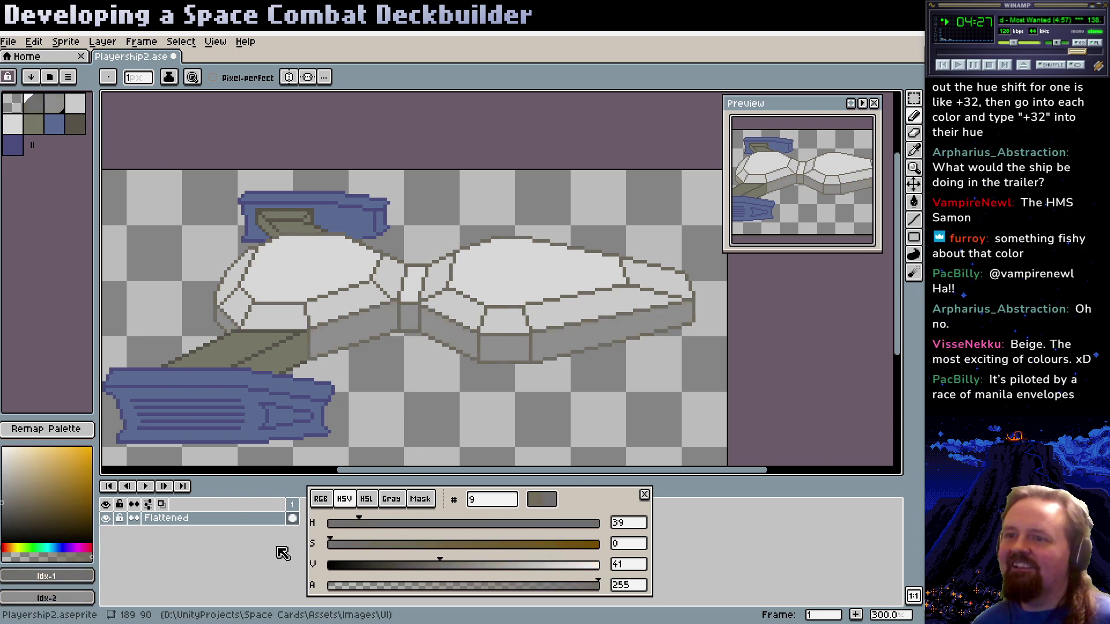
pyautogui.moveTo(497, 347); pyautogui.dragTo(437, 352)
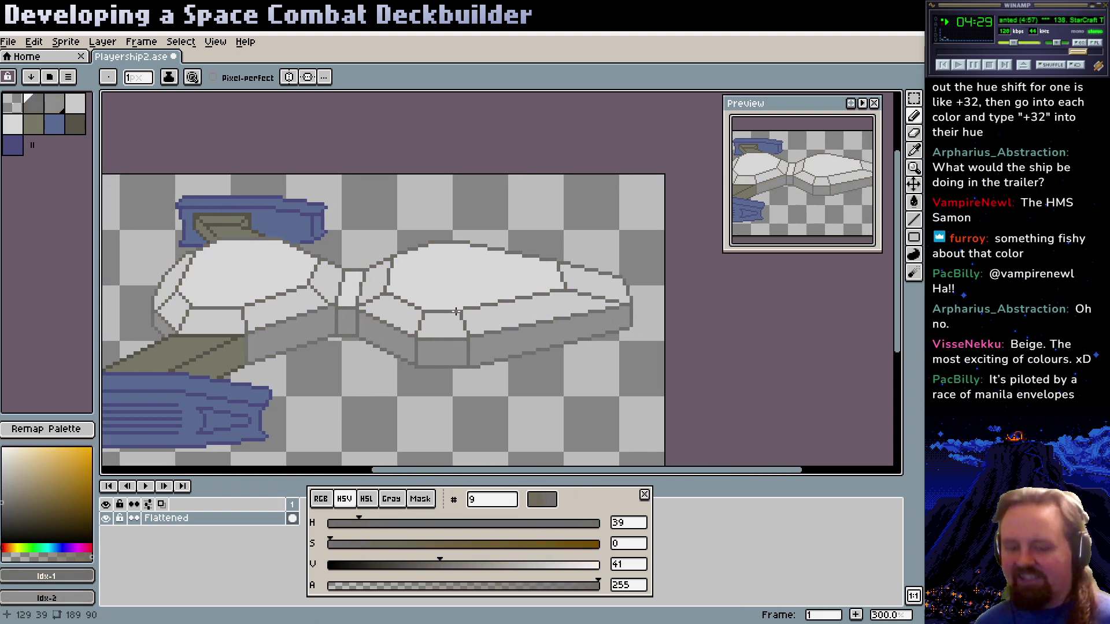
# Undo the grey recolouring of the hull back to the beige shades and return to the Pencil tool
pyautogui.press('v')
pyautogui.hotkey('ctrl', 'z')
pyautogui.hotkey('ctrl', 'z')
pyautogui.hotkey('ctrl', 'z')
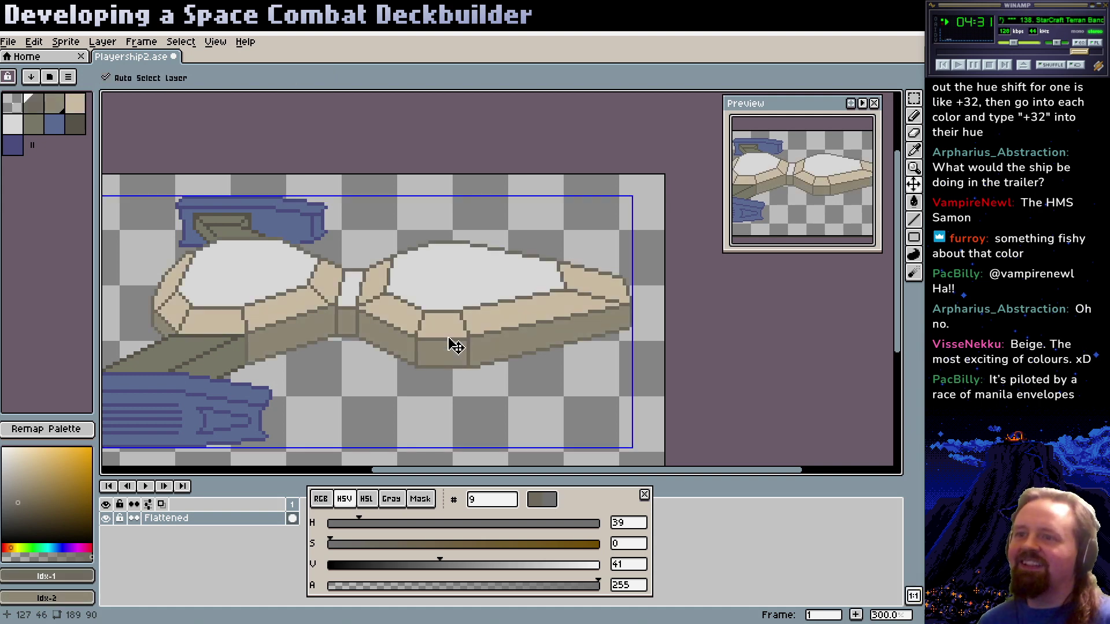
pyautogui.press('b')
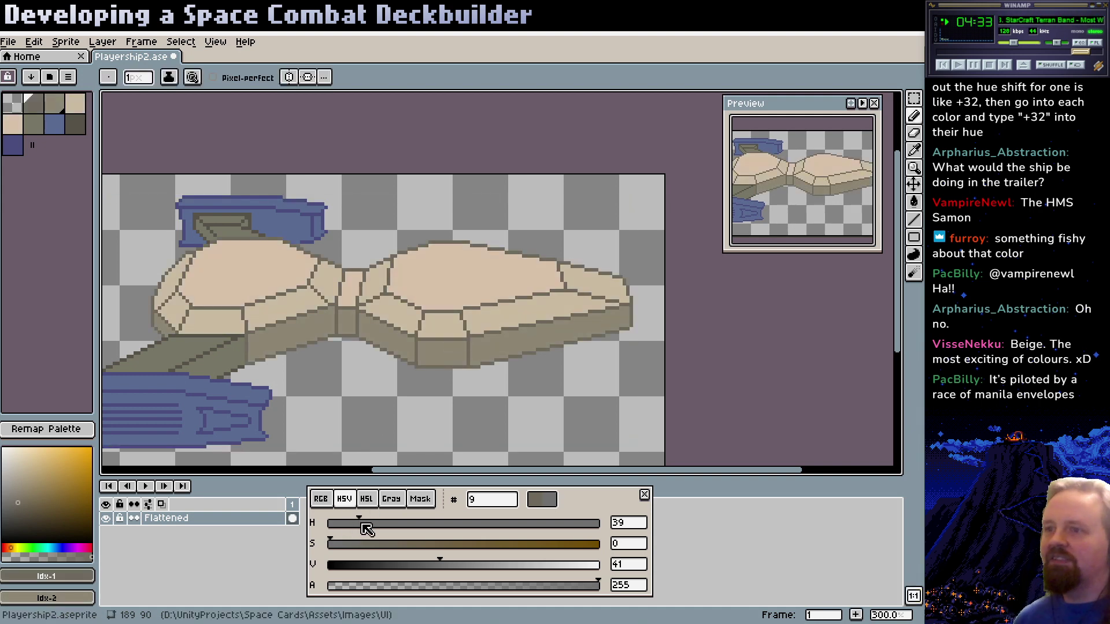
# Fade the hull fills to off-white, giving the top panels hue 35 and saturation 9, the lower sides saturation 10, and muting the bevels
pyautogui.keyDown('alt'); pyautogui.click(453, 280); pyautogui.keyUp('alt')
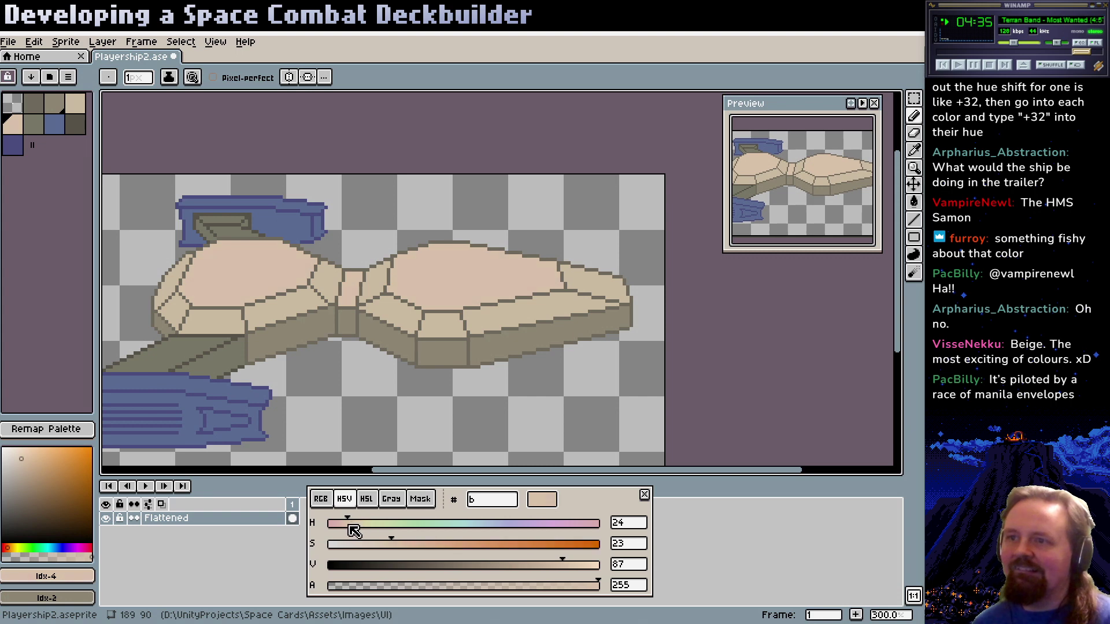
pyautogui.moveTo(350, 527)
pyautogui.mouseDown()
pyautogui.moveTo(340, 525)
pyautogui.moveTo(584, 549)
pyautogui.moveTo(540, 533)
pyautogui.moveTo(358, 532)
pyautogui.mouseUp()
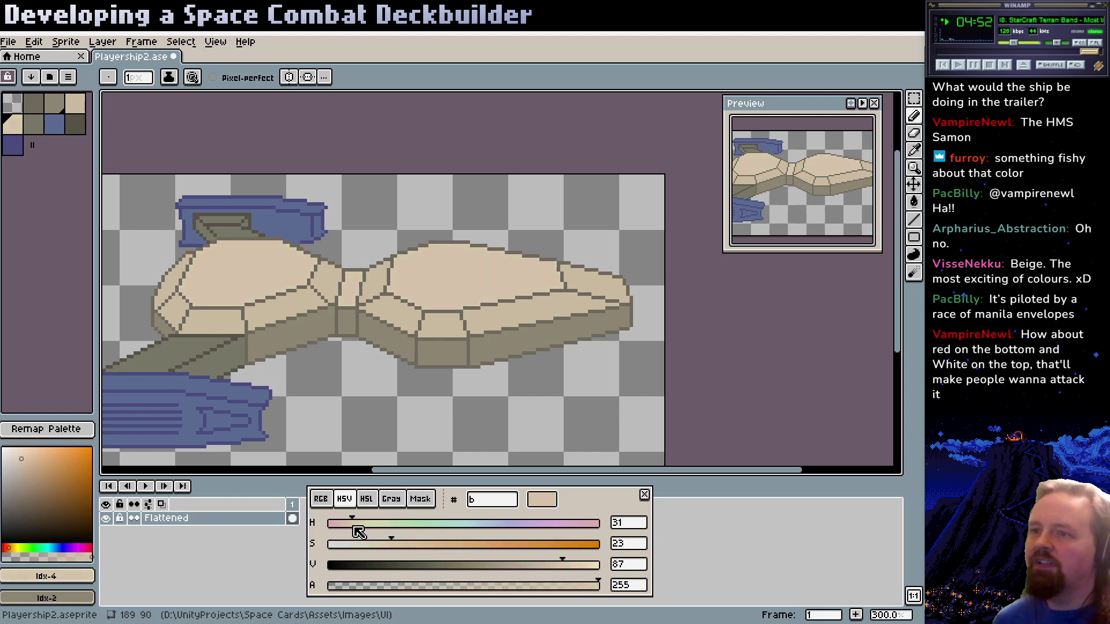
pyautogui.press('9')
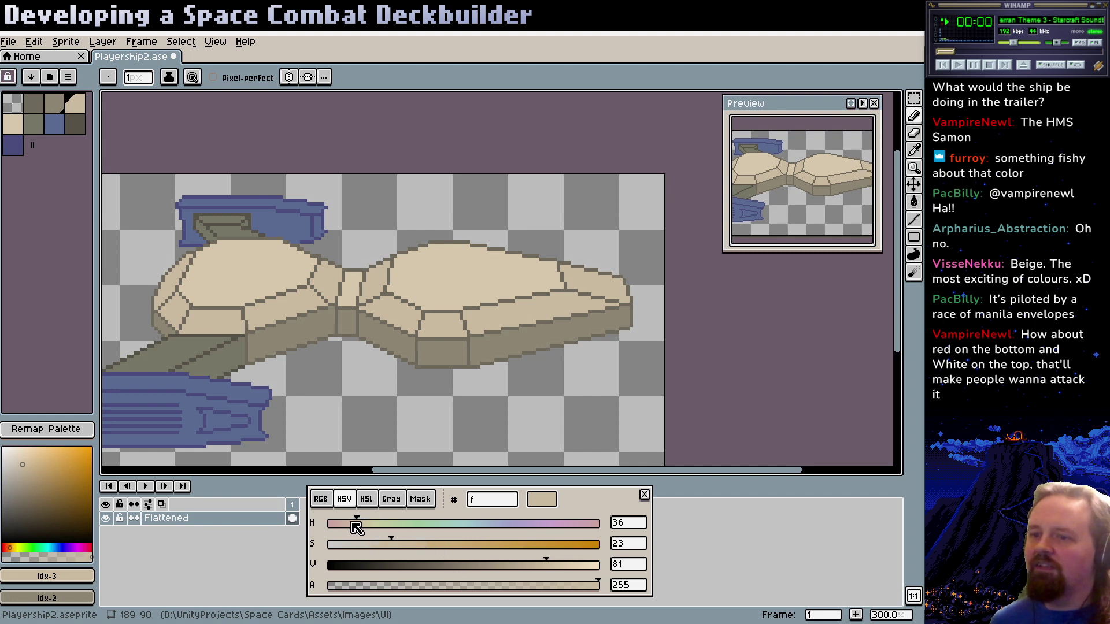
pyautogui.press('0')
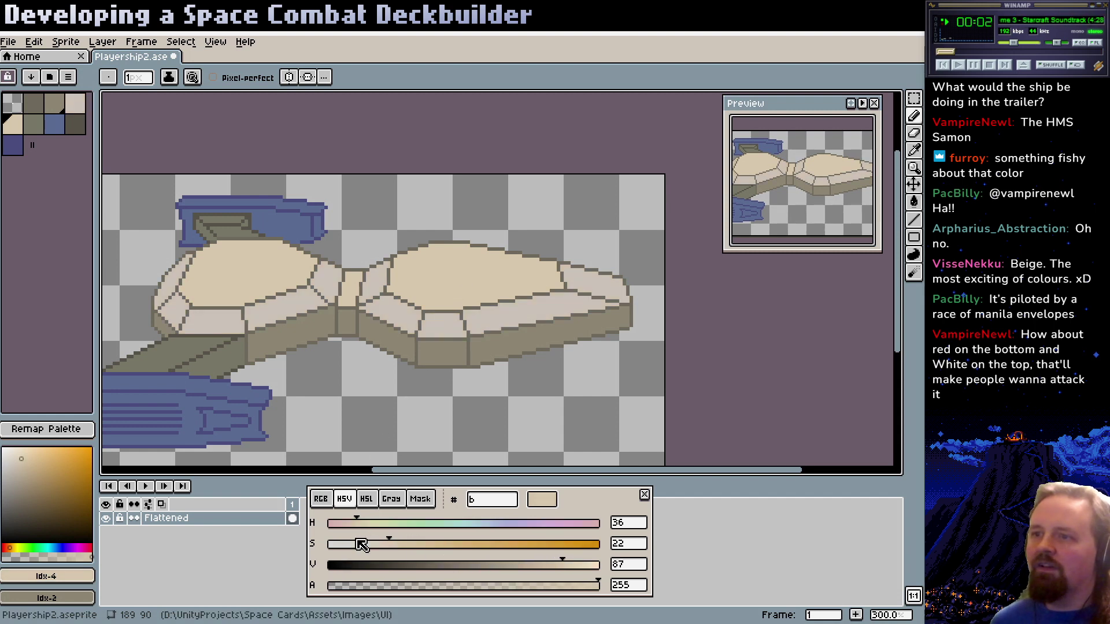
pyautogui.click(356, 544)
pyautogui.press('9')
pyautogui.press('9')
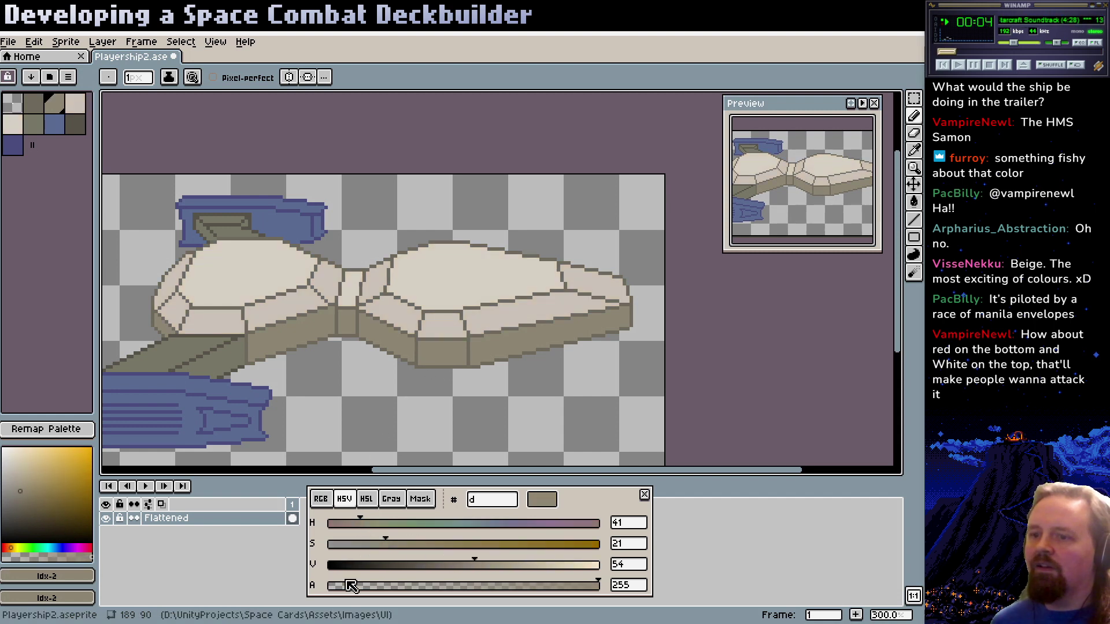
pyautogui.click(357, 543)
pyautogui.hscroll(-3, 437, 405)
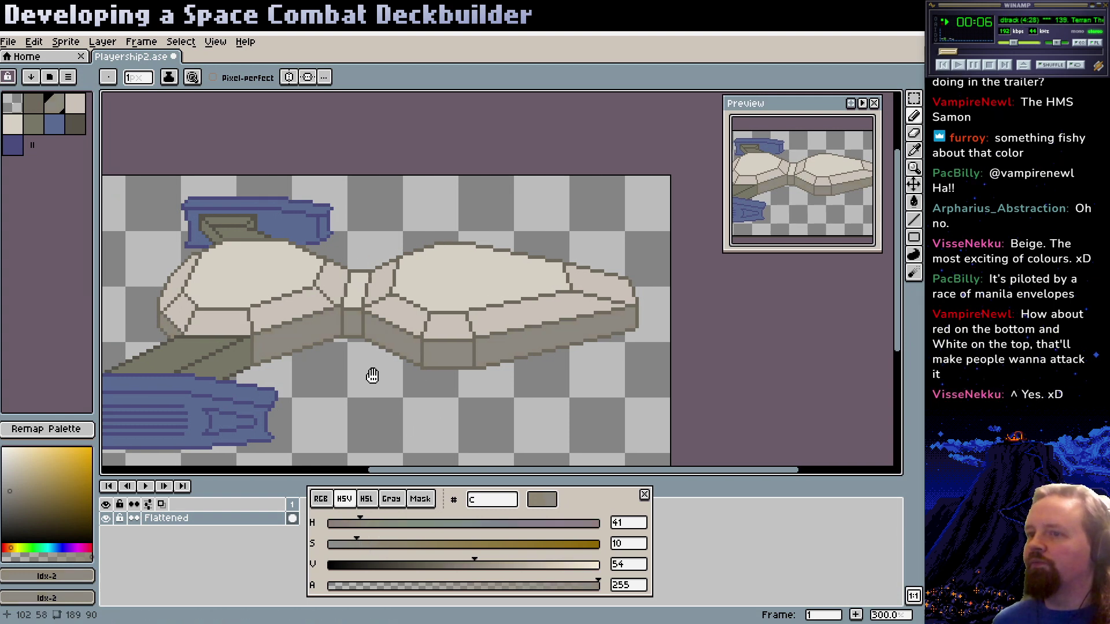
# Lighten the hull outline colour to HSV saturation 18 and value 53, trying black on the way
pyautogui.press('9')
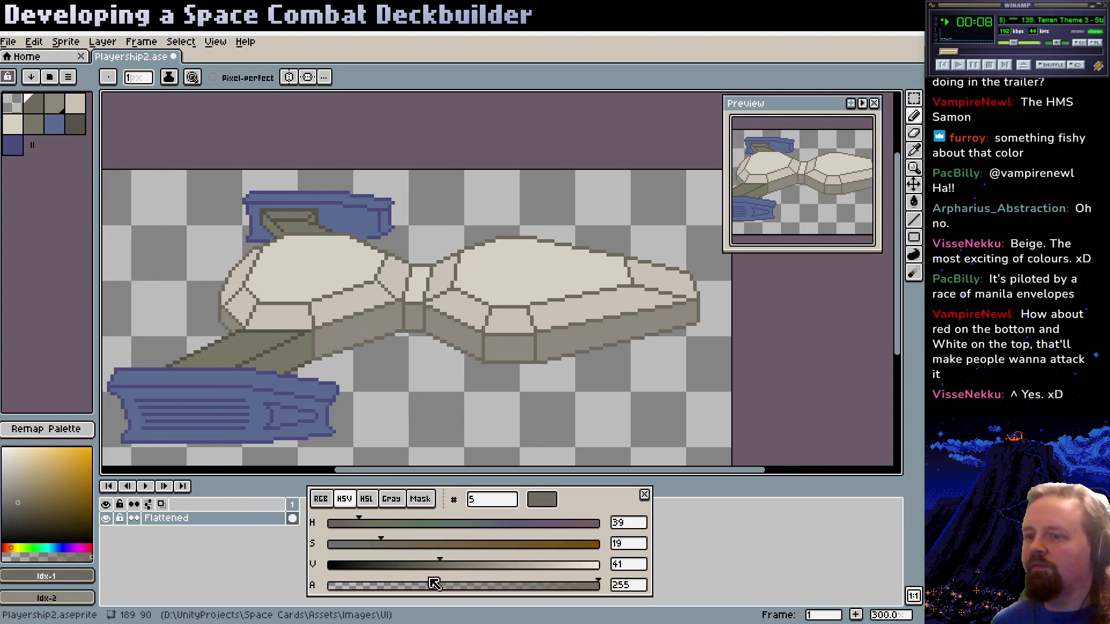
pyautogui.scroll(-1, 384, 549)
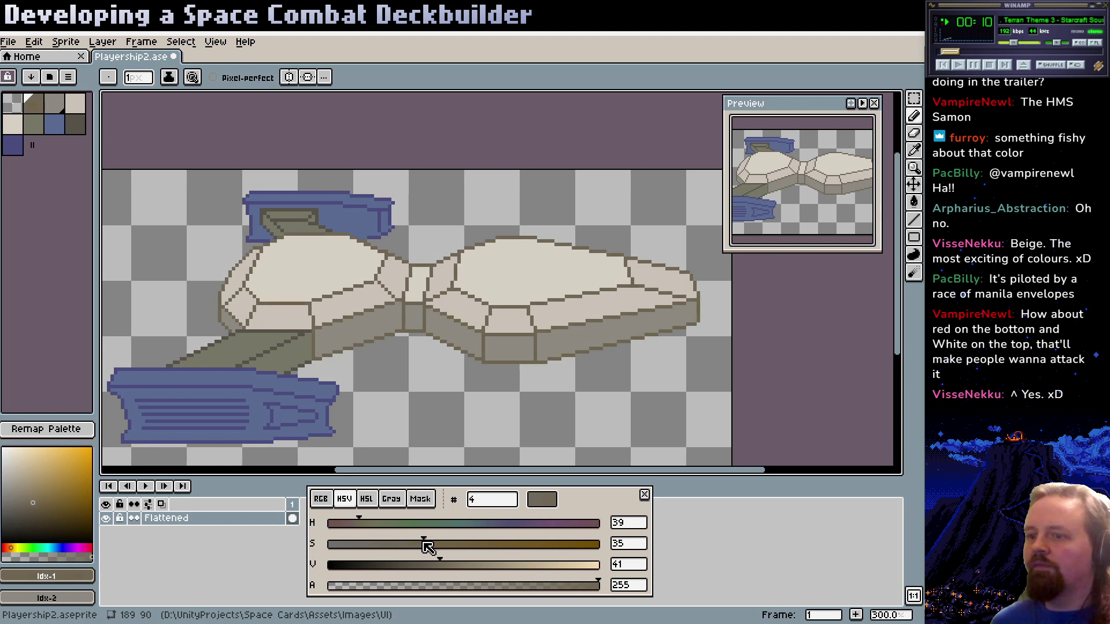
pyautogui.moveTo(411, 572); pyautogui.dragTo(292, 573)
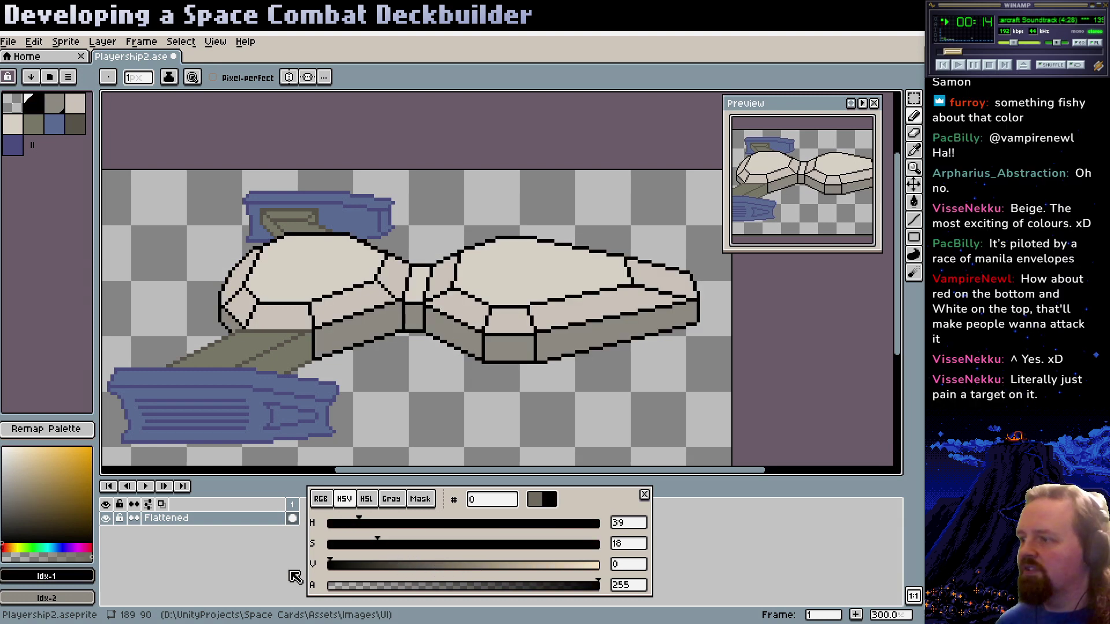
pyautogui.moveTo(300, 575)
pyautogui.mouseDown()
pyautogui.moveTo(650, 582)
pyautogui.moveTo(449, 578)
pyautogui.moveTo(480, 577)
pyautogui.mouseUp()
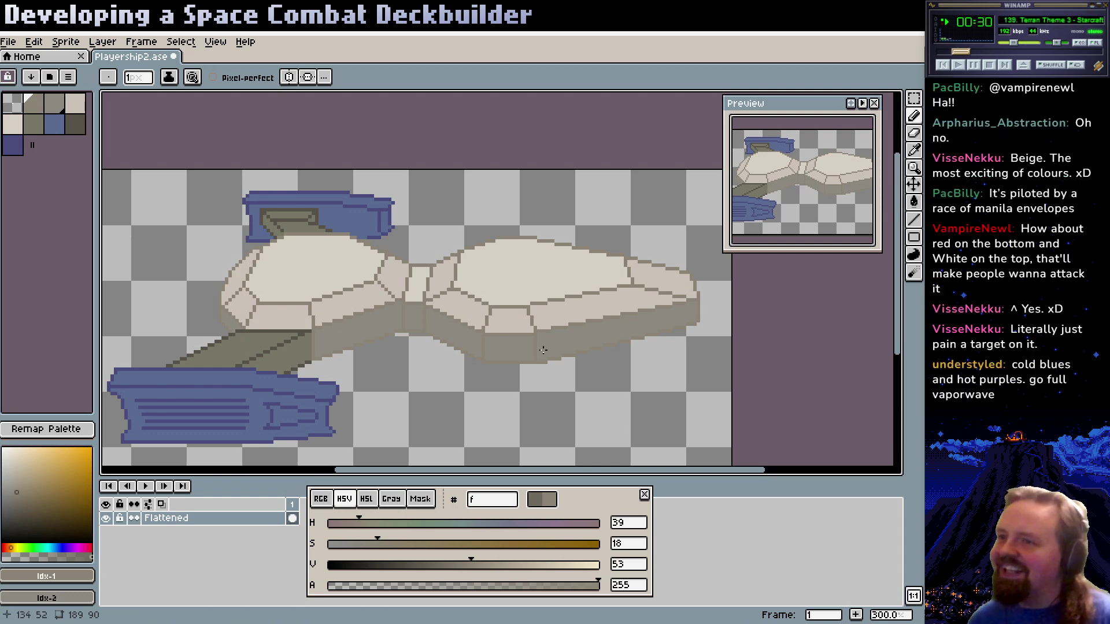
# Recolour the hull's top panels teal at HSV hue 171 and its bevels at hue 177, saturation 47
pyautogui.hscroll(2, 463, 334)
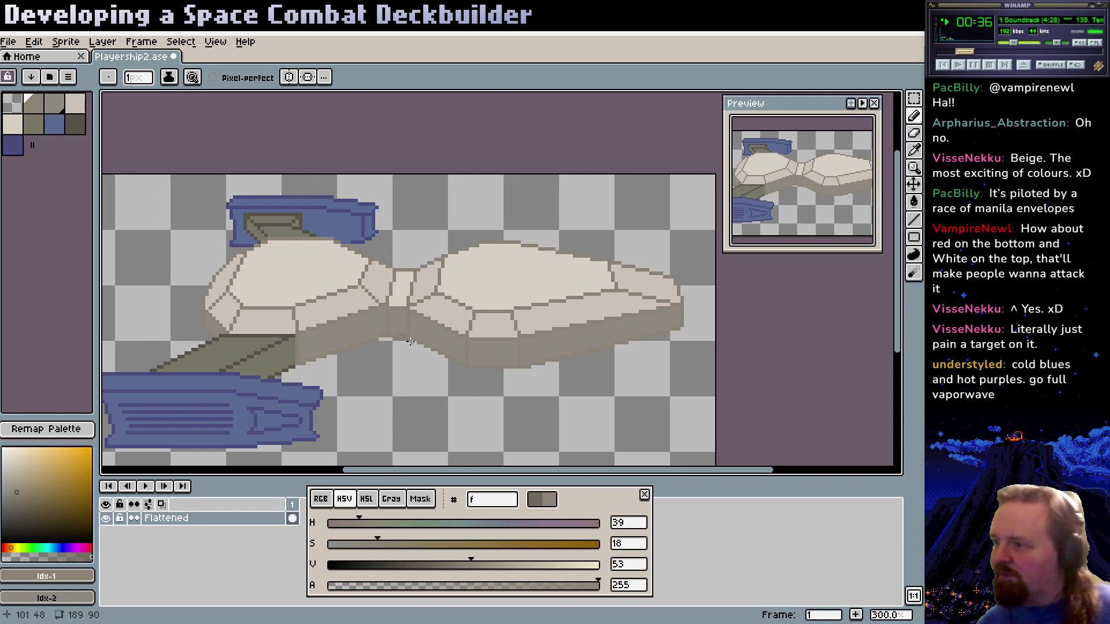
pyautogui.keyDown('alt'); pyautogui.click(523, 277); pyautogui.keyUp('alt')
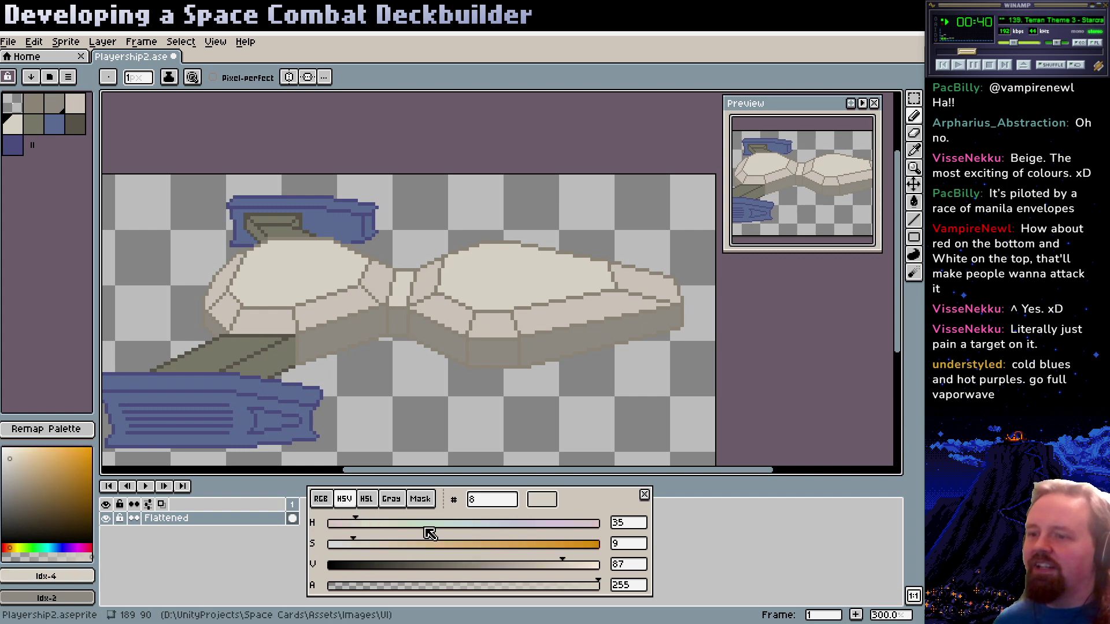
pyautogui.moveTo(429, 533); pyautogui.dragTo(458, 525)
pyautogui.moveTo(439, 545); pyautogui.dragTo(472, 545)
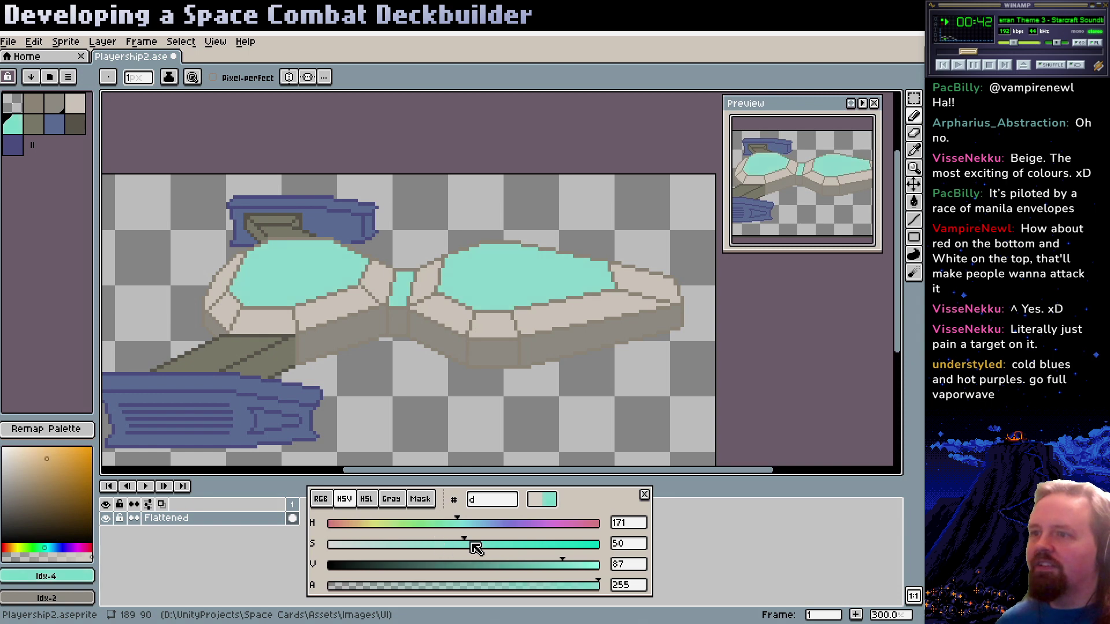
pyautogui.click(75, 104)
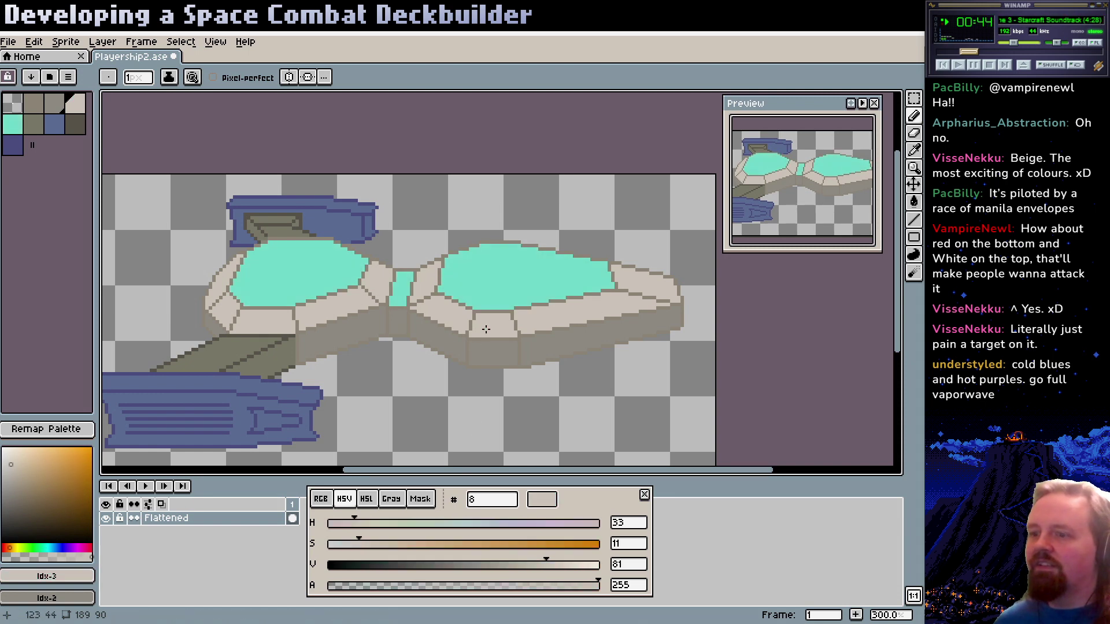
pyautogui.click(462, 523)
pyautogui.moveTo(461, 556); pyautogui.dragTo(491, 546)
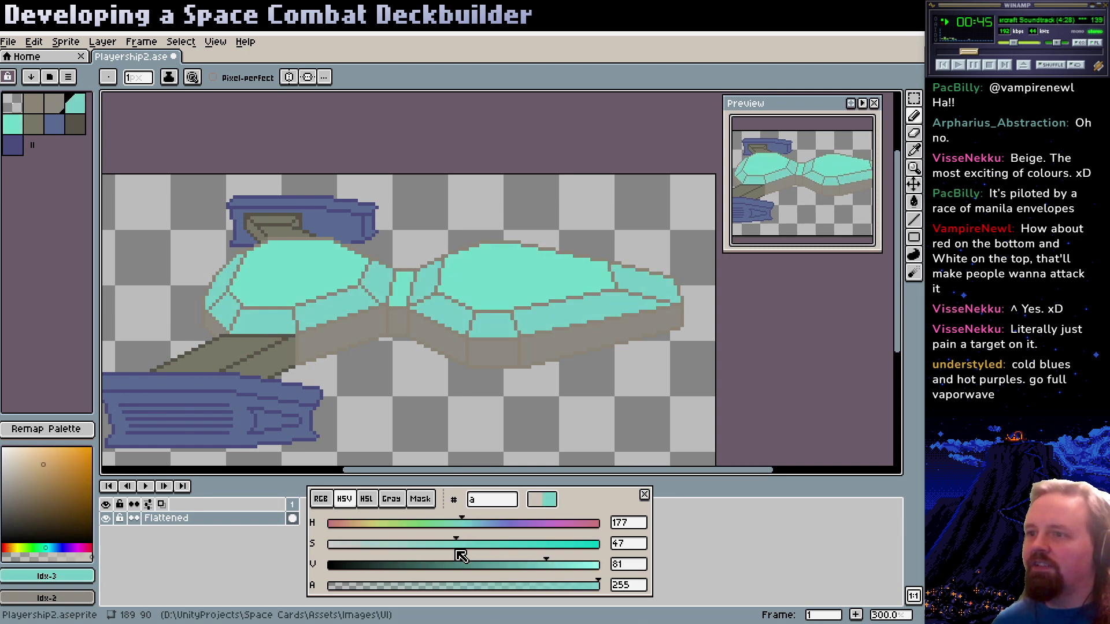
# Recolour the hull's lower sides to HSV hue 188, saturation 49, and the hull outline to hue 174, saturation 48, value 35
pyautogui.keyDown('alt'); pyautogui.click(499, 359); pyautogui.keyUp('alt')
pyautogui.click(471, 523)
pyautogui.click(461, 554)
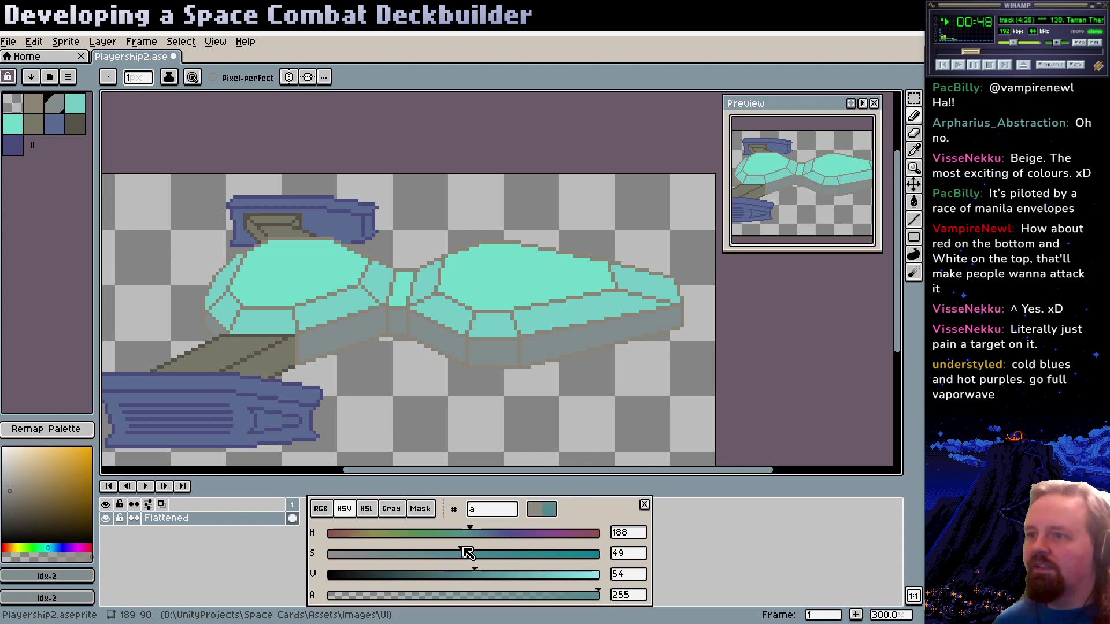
pyautogui.keyDown('alt'); pyautogui.click(467, 355); pyautogui.keyUp('alt')
pyautogui.click(459, 532)
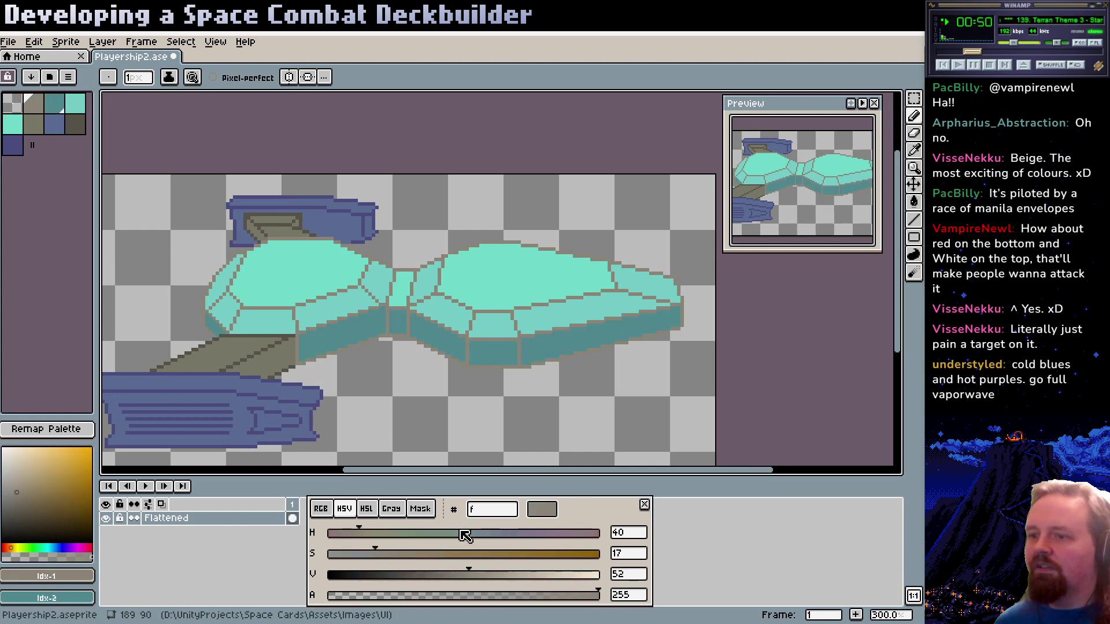
pyautogui.click(457, 553)
pyautogui.moveTo(404, 569); pyautogui.dragTo(425, 577)
# Recolour the pods magenta at HSV hue 301, saturation 66, value 77, and their outlines purple at hue 269, saturation 66, value 66
pyautogui.scroll(-2, 383, 389)
pyautogui.hscroll(-2, 322, 302)
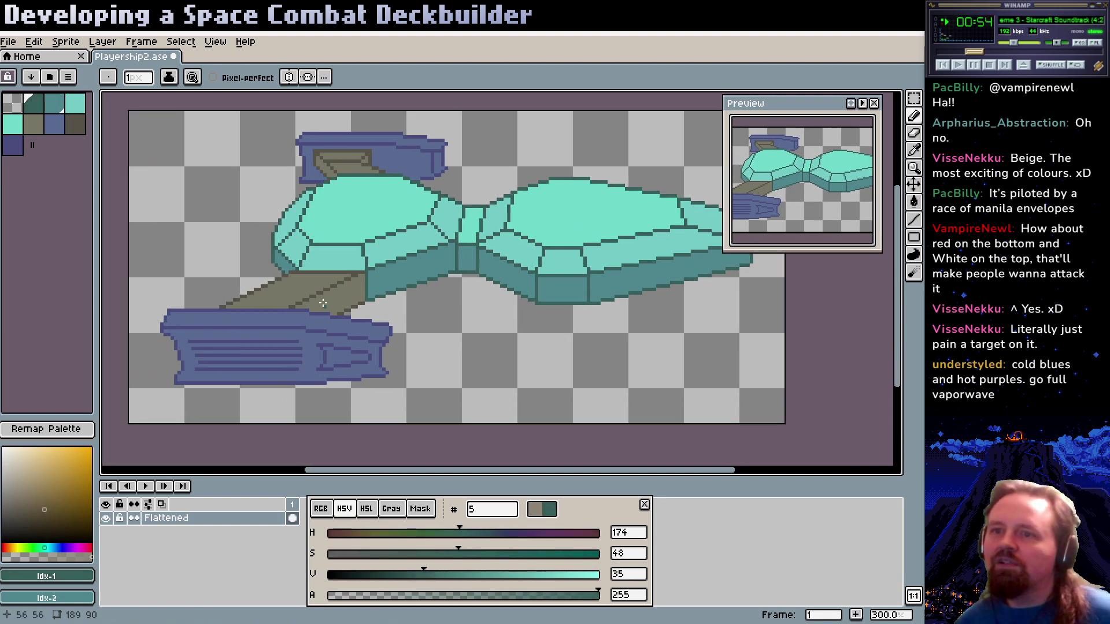
pyautogui.keyDown('alt'); pyautogui.click(276, 321); pyautogui.keyUp('alt')
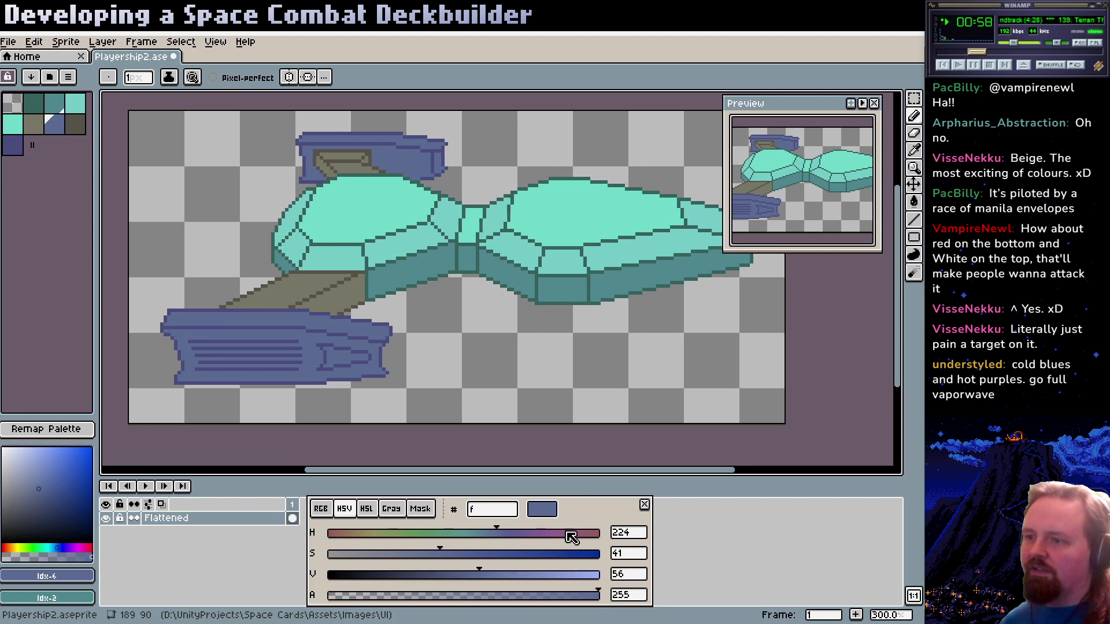
pyautogui.moveTo(575, 540)
pyautogui.mouseDown()
pyautogui.moveTo(590, 537)
pyautogui.moveTo(560, 539)
pyautogui.mouseUp()
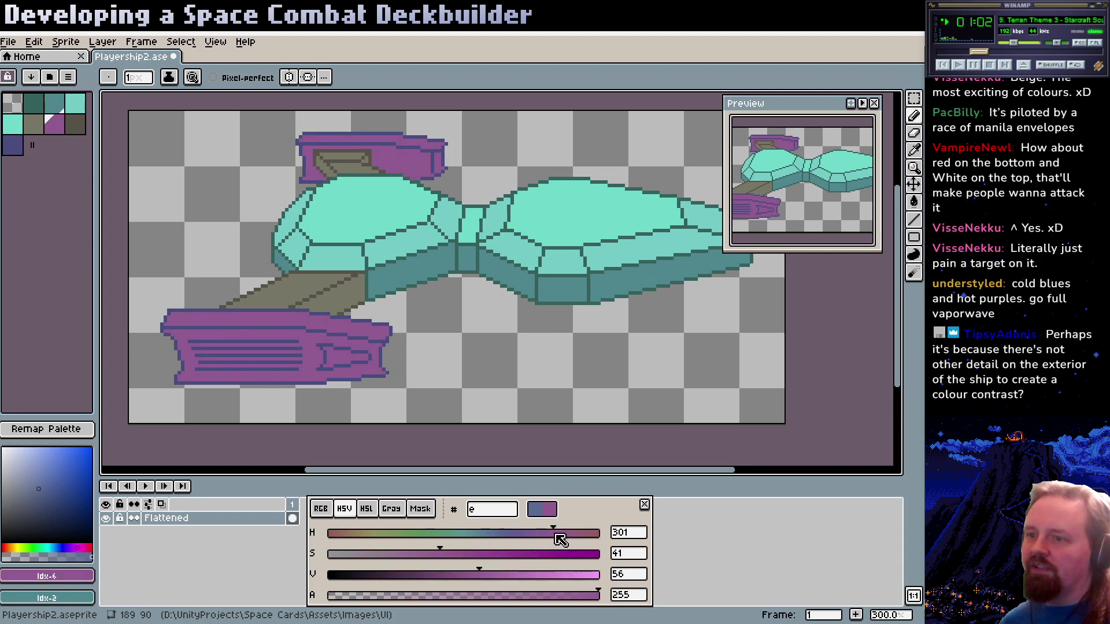
pyautogui.moveTo(489, 561); pyautogui.dragTo(536, 581)
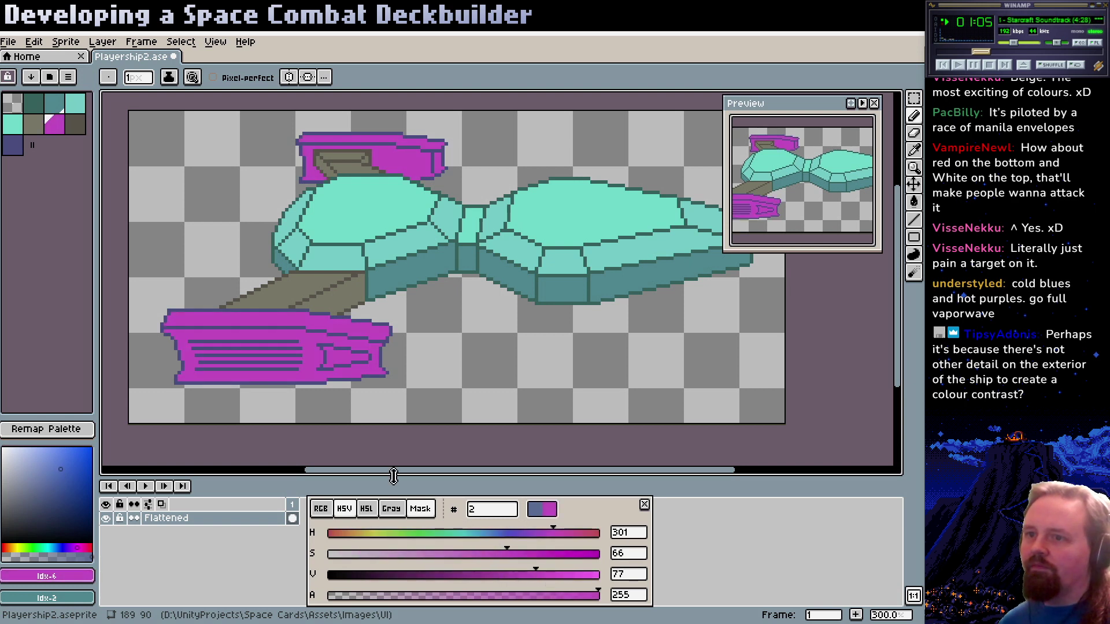
pyautogui.keyDown('alt'); pyautogui.click(327, 354); pyautogui.keyUp('alt')
pyautogui.moveTo(508, 532); pyautogui.dragTo(508, 577)
# Recolour the strut fill crimson with HSV hue 332, saturation 78 and value 74
pyautogui.scroll(3, 416, 385)
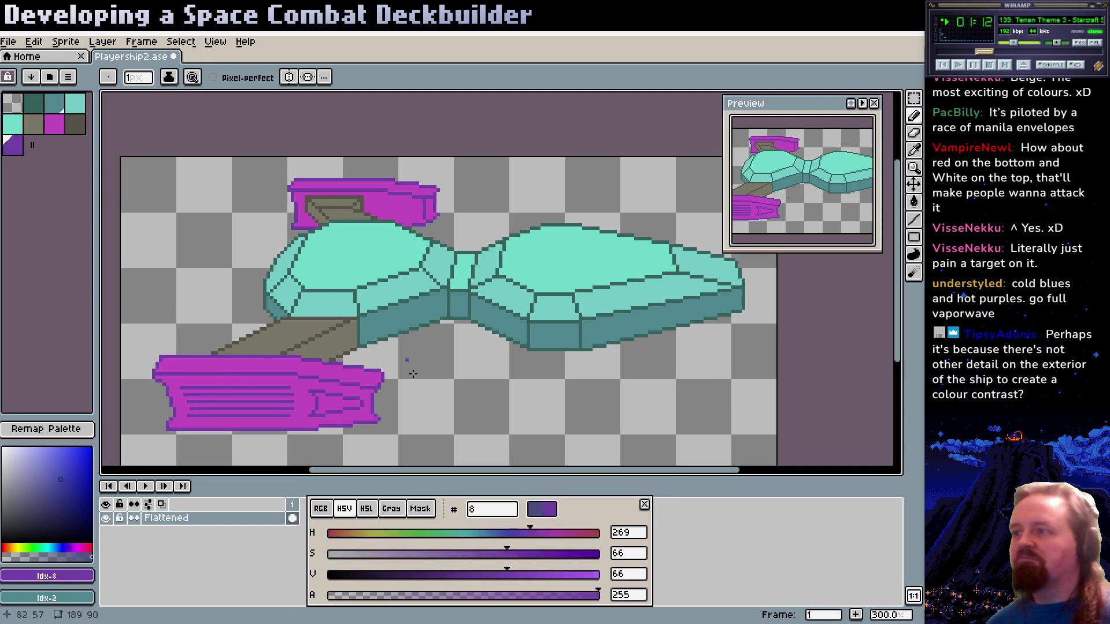
pyautogui.hscroll(2, 459, 343)
pyautogui.hscroll(3, 460, 344)
pyautogui.scroll(-1, 474, 339)
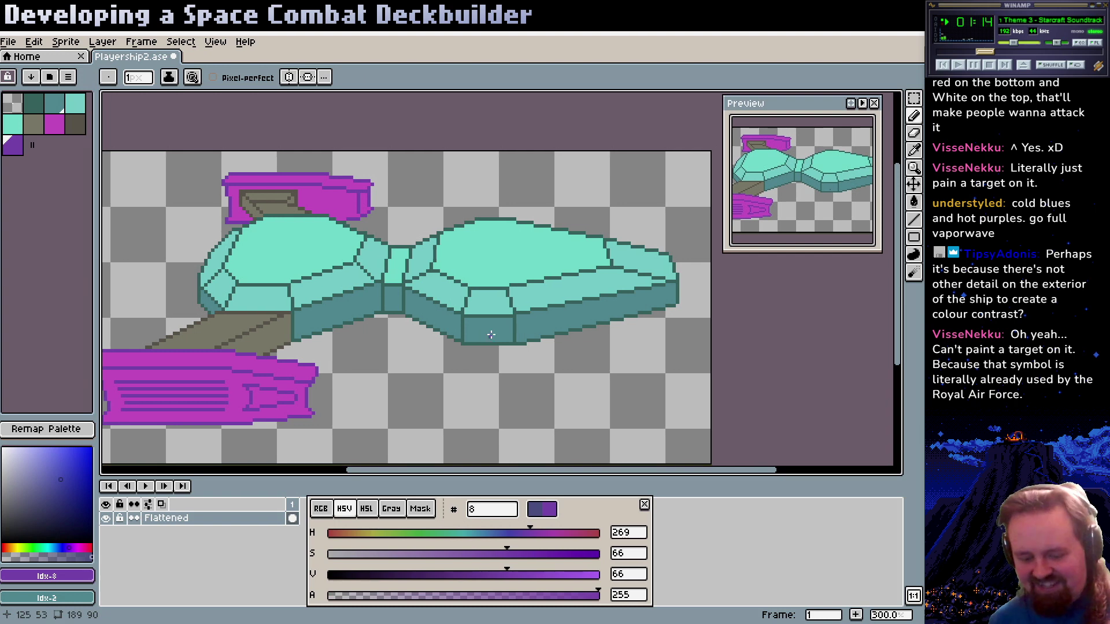
pyautogui.scroll(-1, 485, 329)
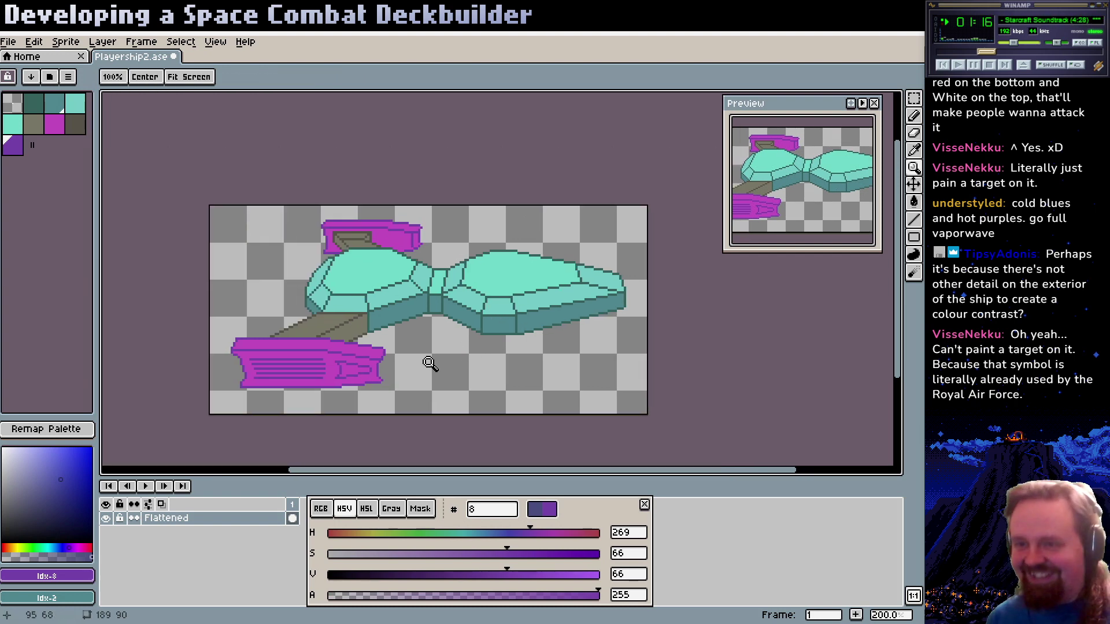
pyautogui.keyDown('alt'); pyautogui.click(348, 333); pyautogui.keyUp('alt')
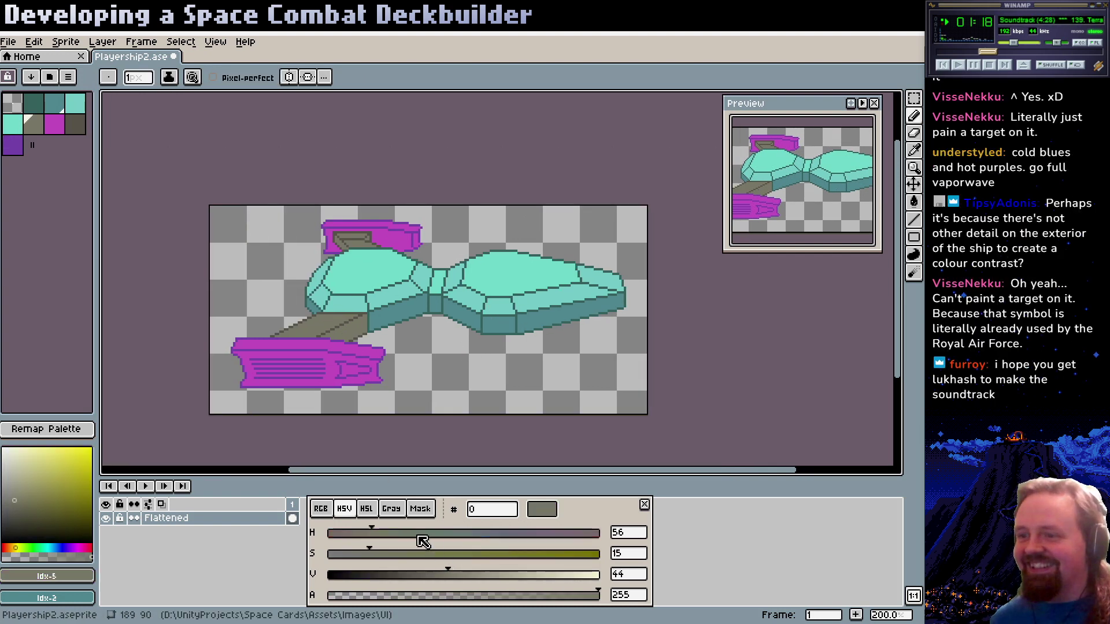
pyautogui.click(578, 535)
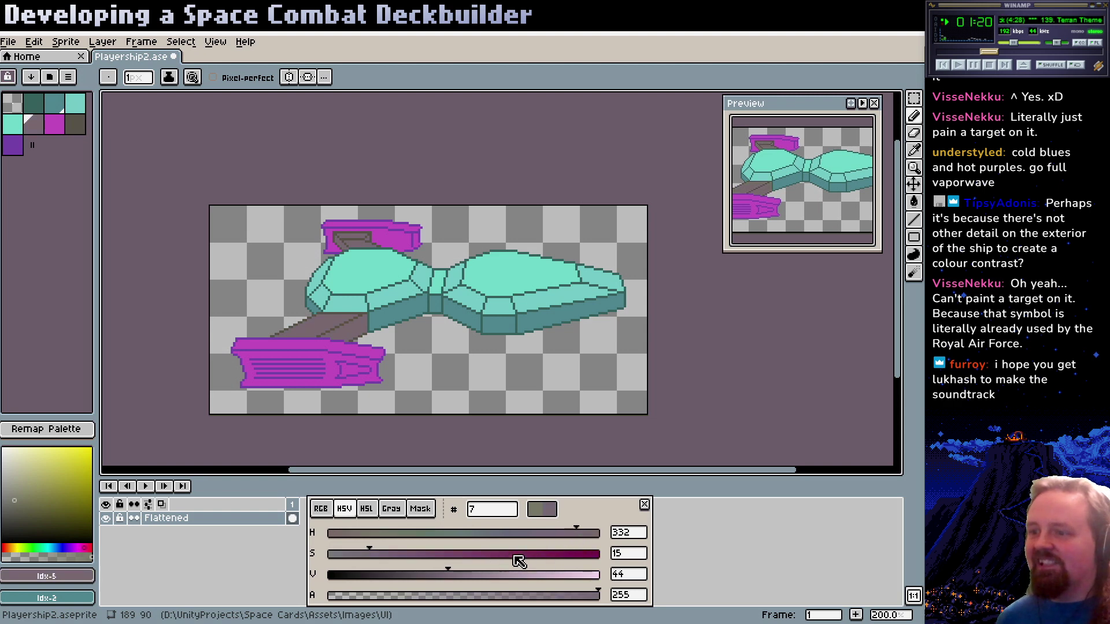
pyautogui.click(541, 556)
pyautogui.moveTo(449, 582); pyautogui.dragTo(527, 578)
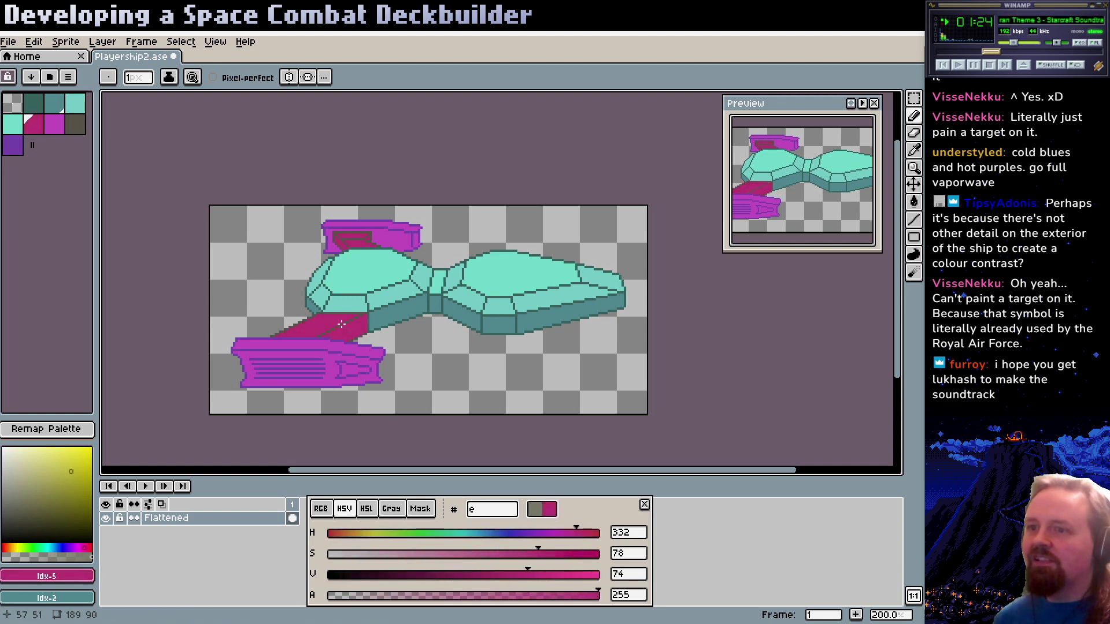
# Recolour the strut outlines dark purple with HSV hue 312, saturation 73 and value 44
pyautogui.keyDown('alt'); pyautogui.click(341, 324); pyautogui.keyUp('alt')
pyautogui.click(563, 532)
pyautogui.click(526, 554)
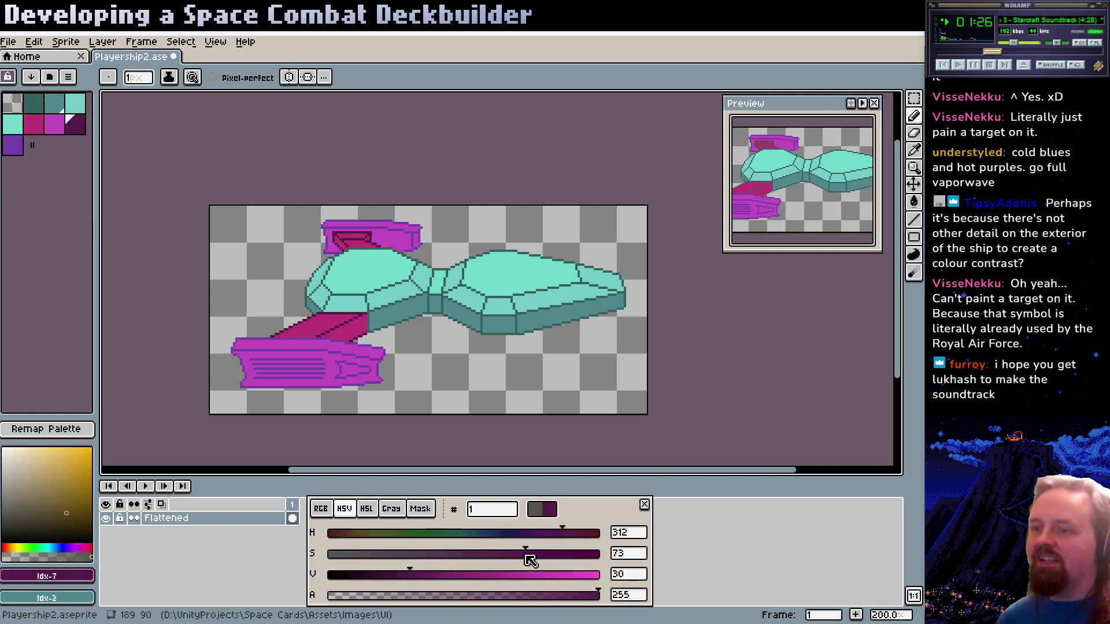
pyautogui.click(448, 575)
pyautogui.moveTo(563, 403); pyautogui.dragTo(544, 409)
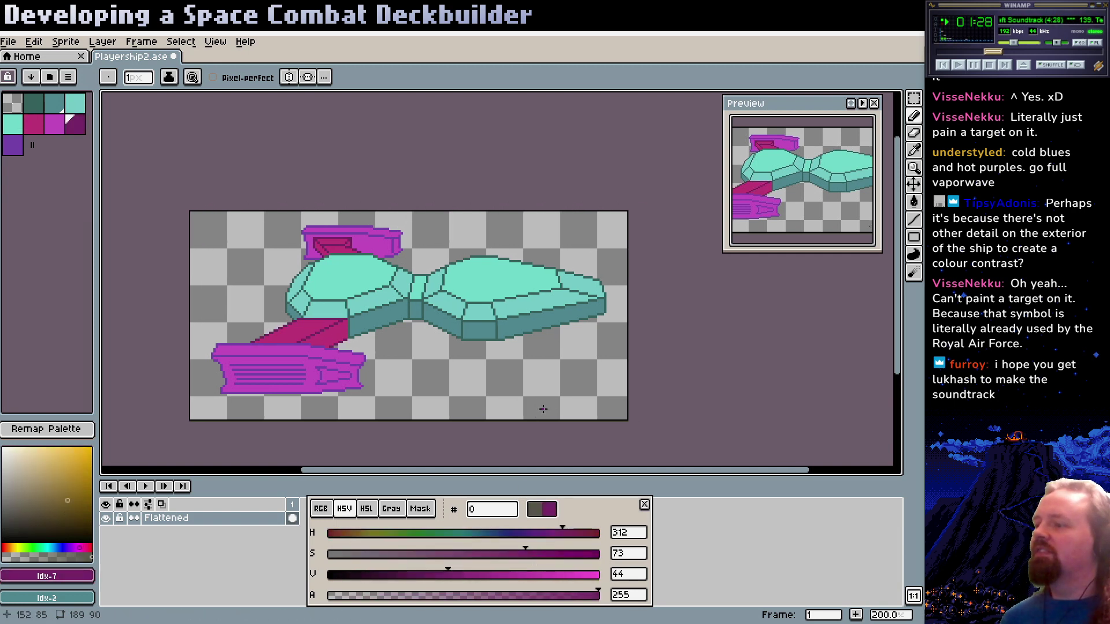
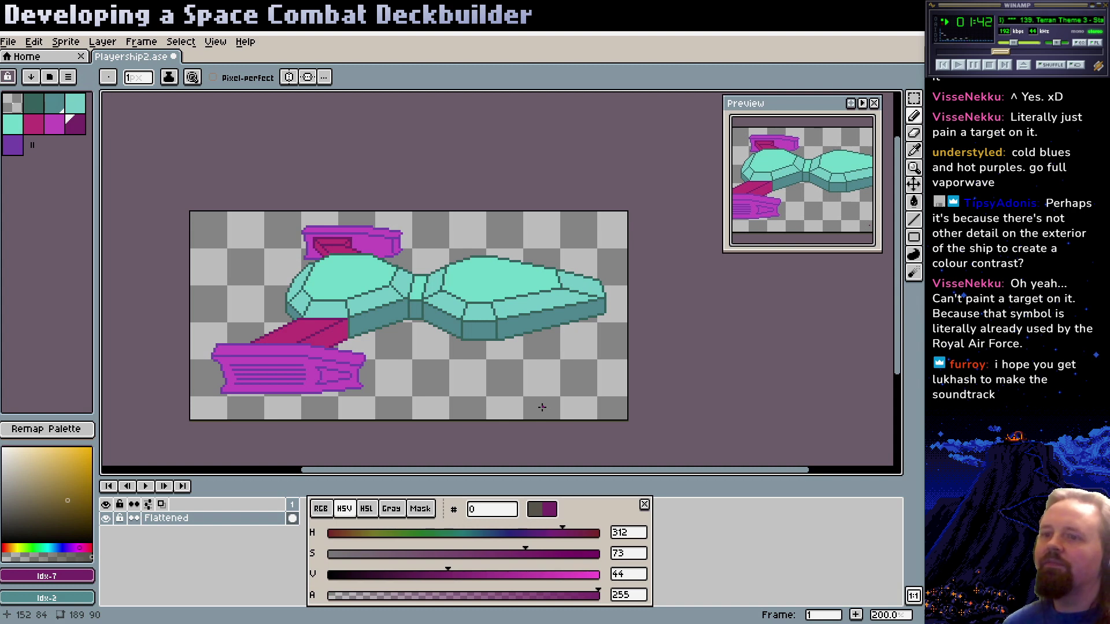
# Fill the top and side faces of the narrow joint between the two hull sections with the struts' crimson
pyautogui.keyDown('alt'); pyautogui.click(319, 331); pyautogui.keyUp('alt')
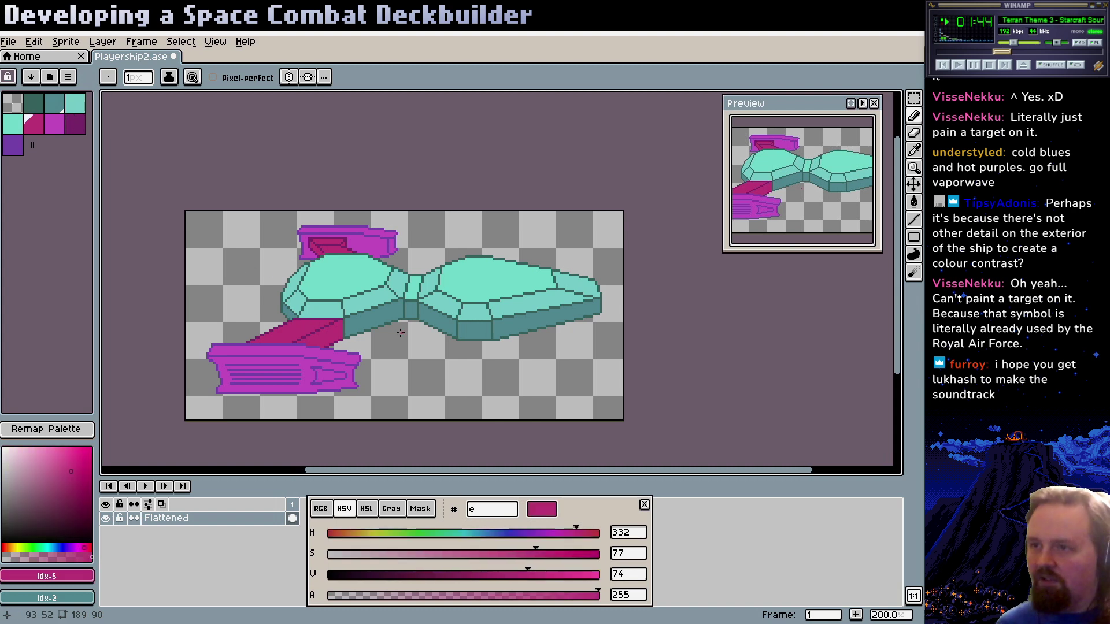
pyautogui.press('g')
pyautogui.click(411, 290)
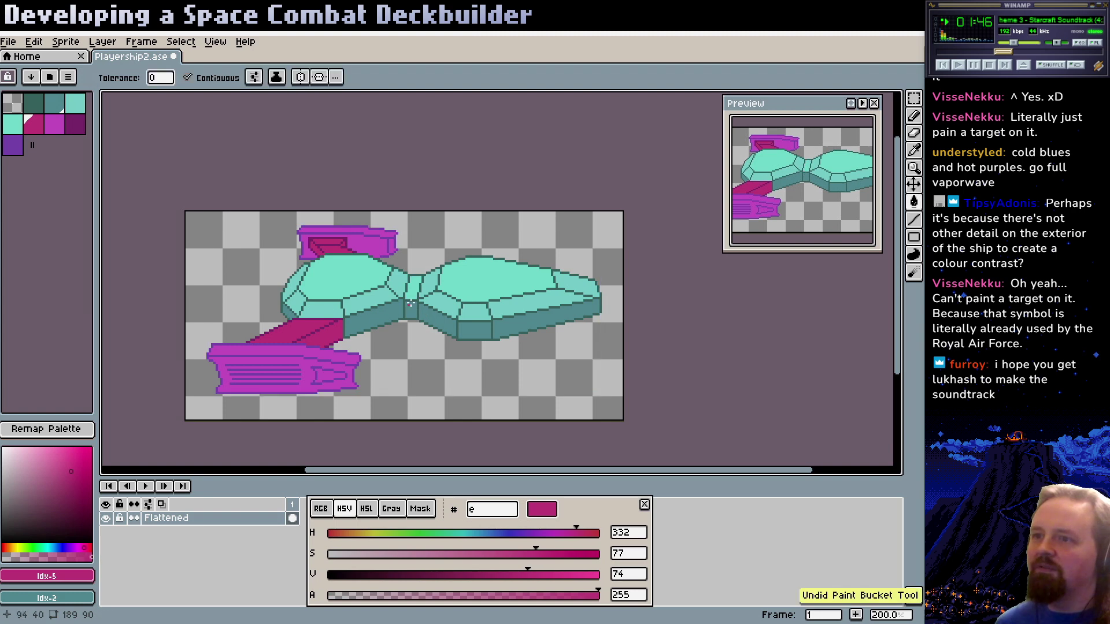
pyautogui.press('z')
pyautogui.click(410, 308)
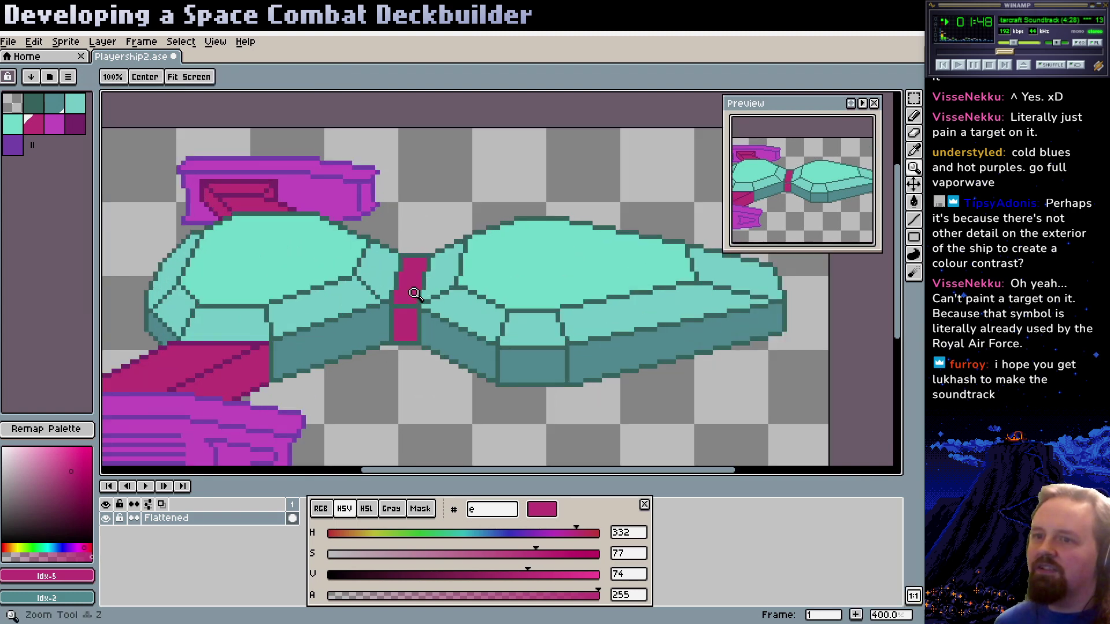
pyautogui.click(410, 308)
# Redraw the joint's upper edge, dividing line and lower edge with the Pencil in the struts' dark purple outline colour
pyautogui.press('b')
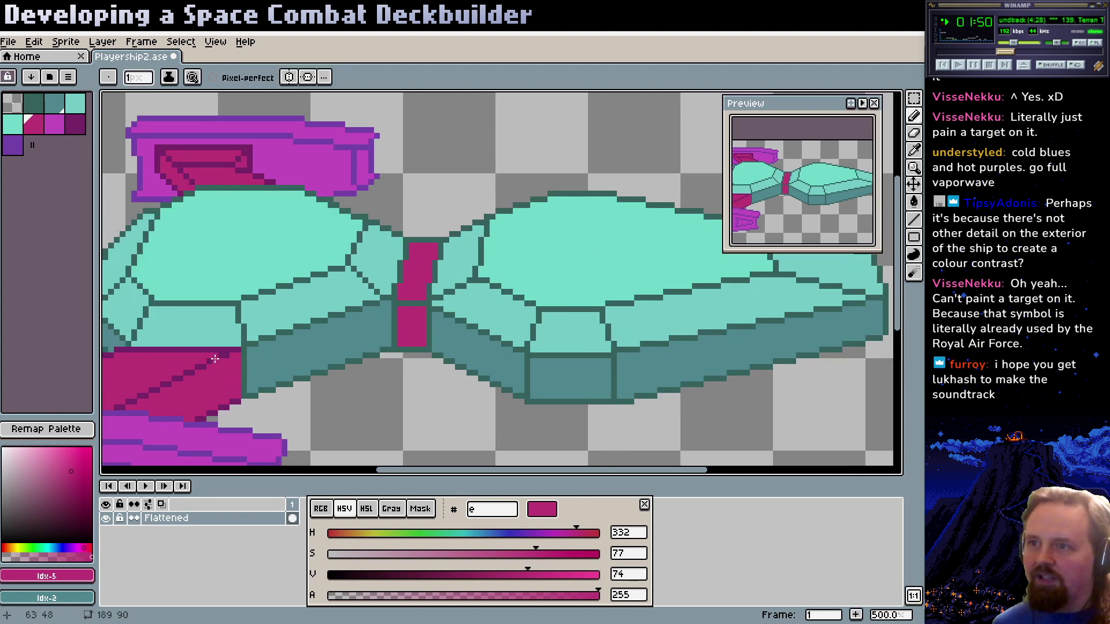
pyautogui.press(']')
pyautogui.press(']')
pyautogui.moveTo(405, 305)
pyautogui.mouseDown()
pyautogui.moveTo(419, 303)
pyautogui.moveTo(405, 303)
pyautogui.mouseUp()
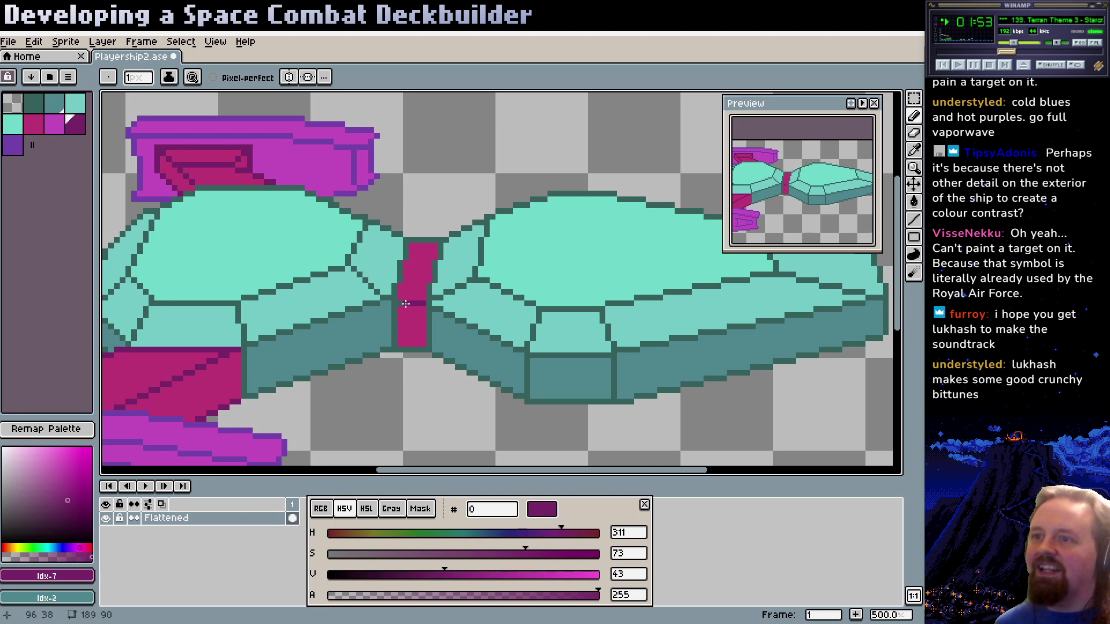
pyautogui.click(413, 239)
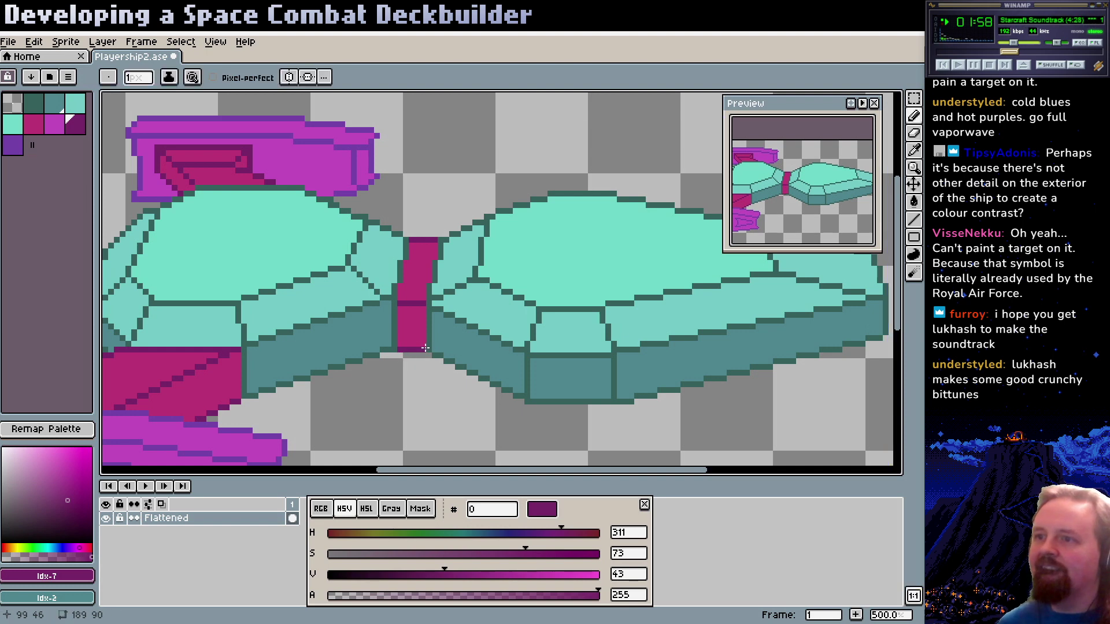
# Fade the hull bevels to HSV saturation 8 and the lower sides to saturation 9
pyautogui.press('z')
pyautogui.scroll(-1, 439, 359)
pyautogui.scroll(-3, 439, 360)
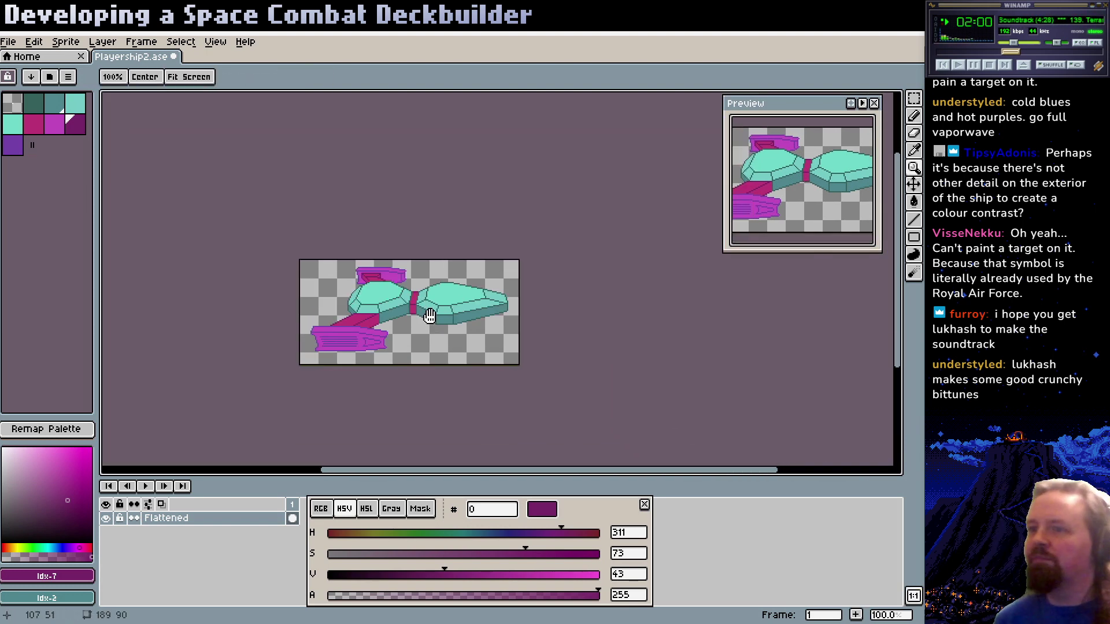
pyautogui.scroll(1, 449, 321)
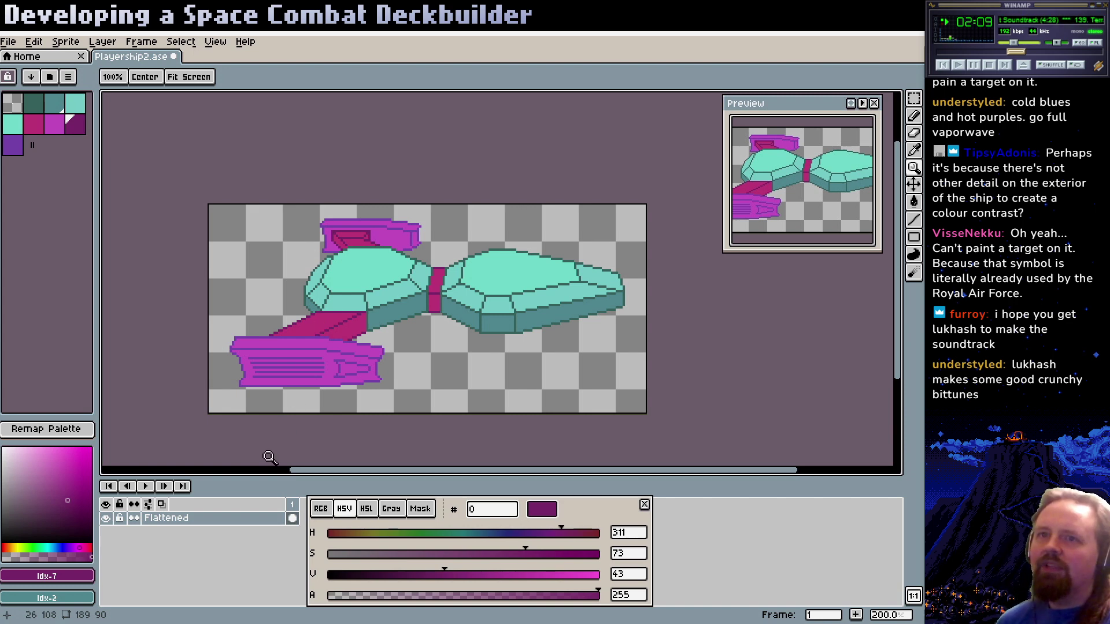
pyautogui.click(75, 104)
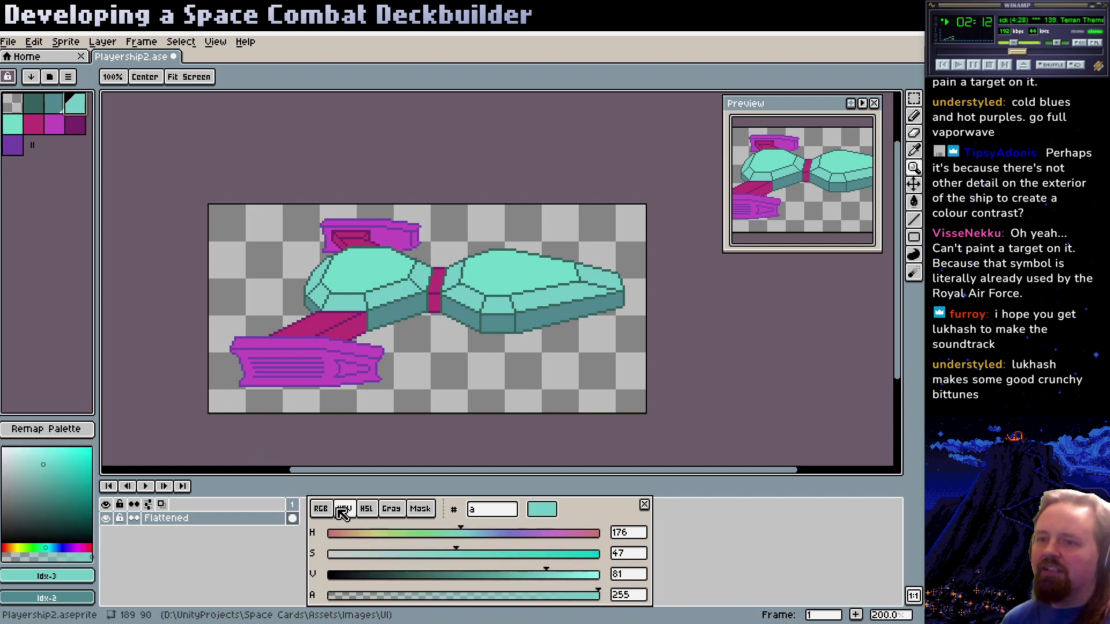
pyautogui.click(350, 554)
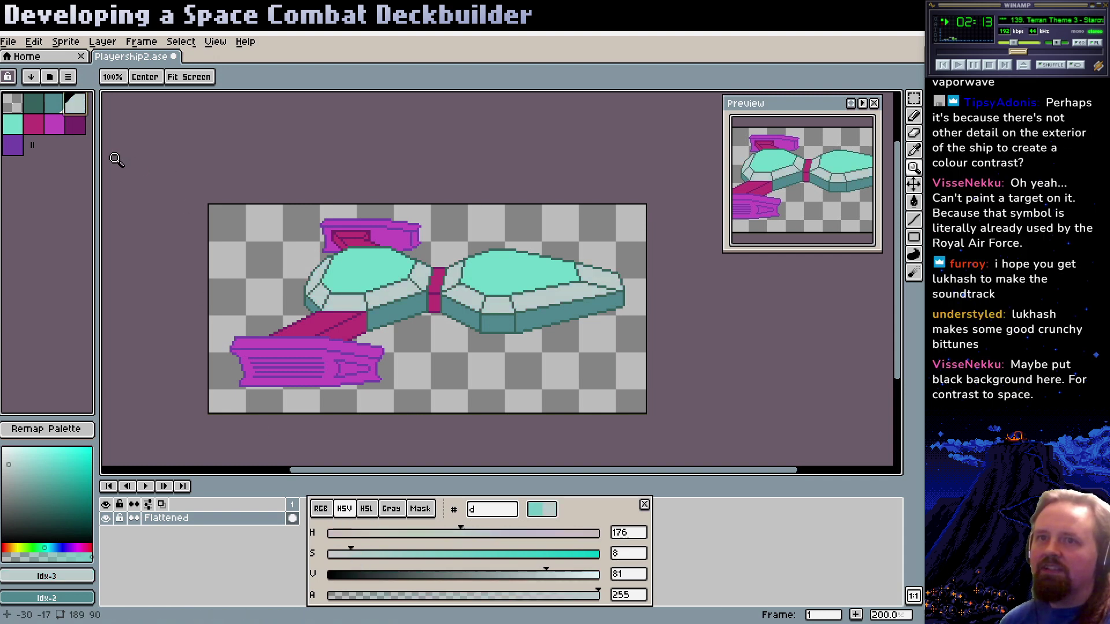
pyautogui.click(54, 104)
pyautogui.click(365, 554)
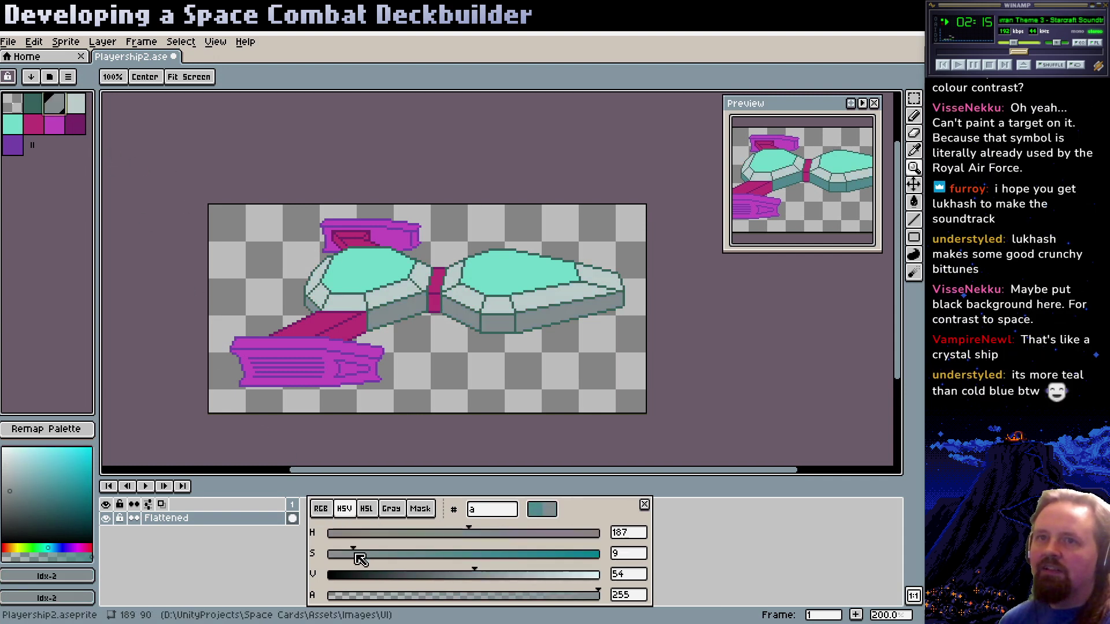
# Lower the hull outline's HSV saturation to 9 and fade the top panels to saturation 11
pyautogui.click(33, 104)
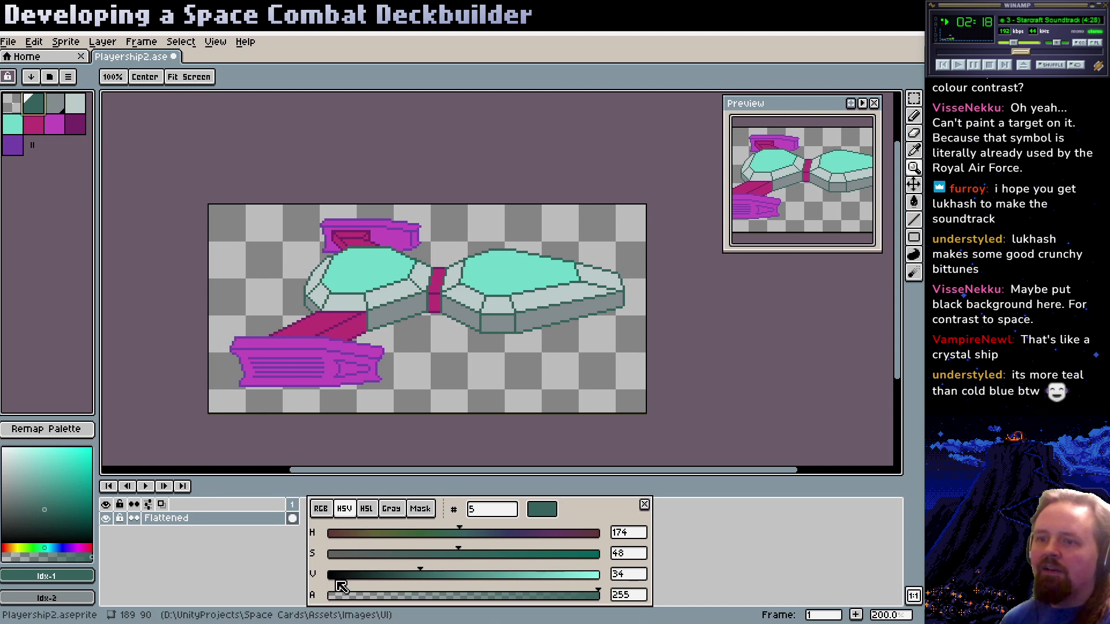
pyautogui.click(358, 554)
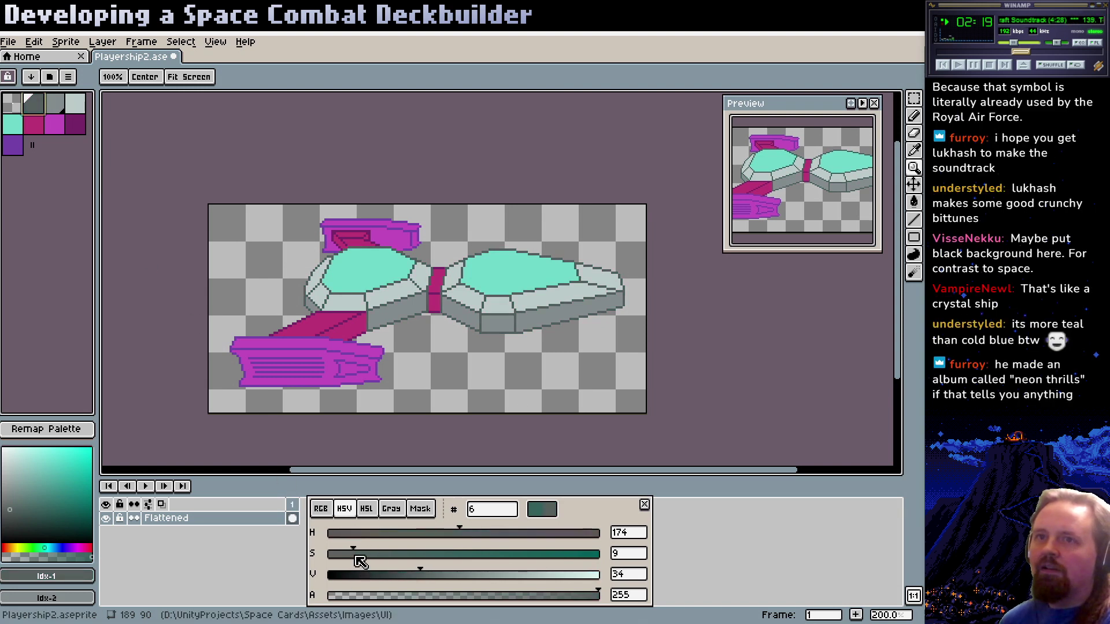
pyautogui.scroll(-1, 496, 284)
pyautogui.scroll(2, 496, 285)
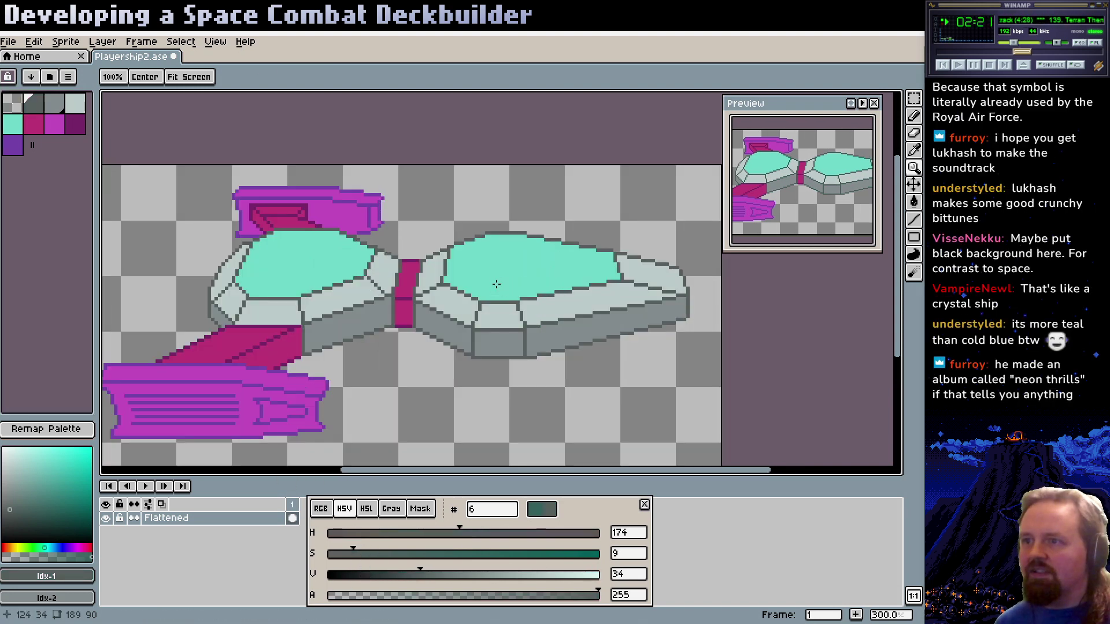
pyautogui.press('b')
pyautogui.keyDown('alt'); pyautogui.click(496, 285); pyautogui.keyUp('alt')
pyautogui.click(364, 555)
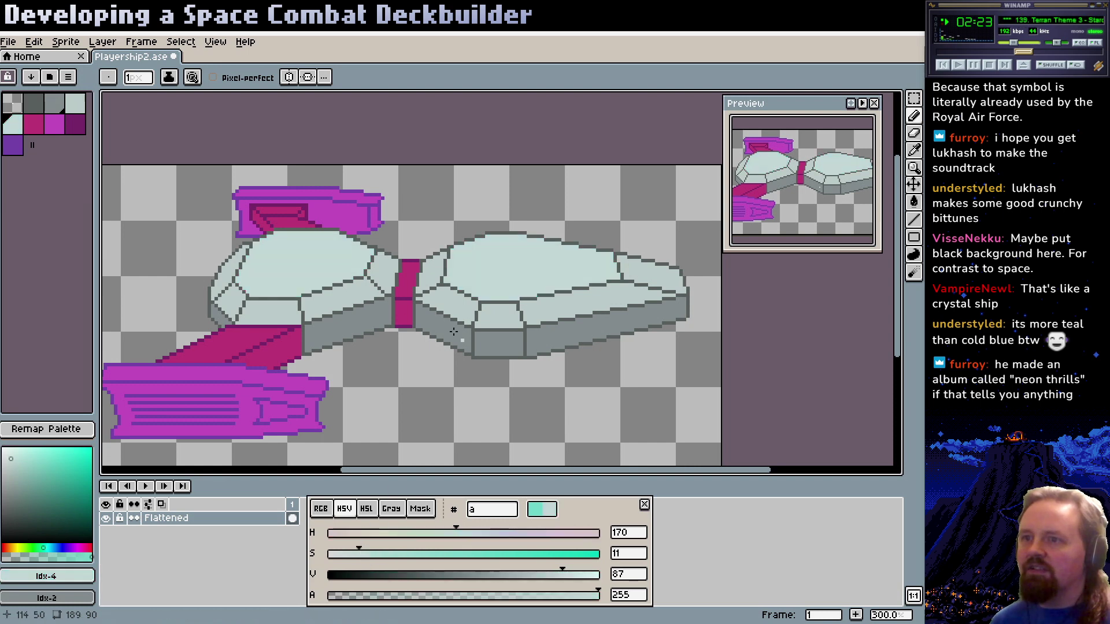
# Fade the struts' fill to HSV saturation 6 and their outline to saturation 10
pyautogui.keyDown('alt'); pyautogui.click(403, 285); pyautogui.keyUp('alt')
pyautogui.click(347, 555)
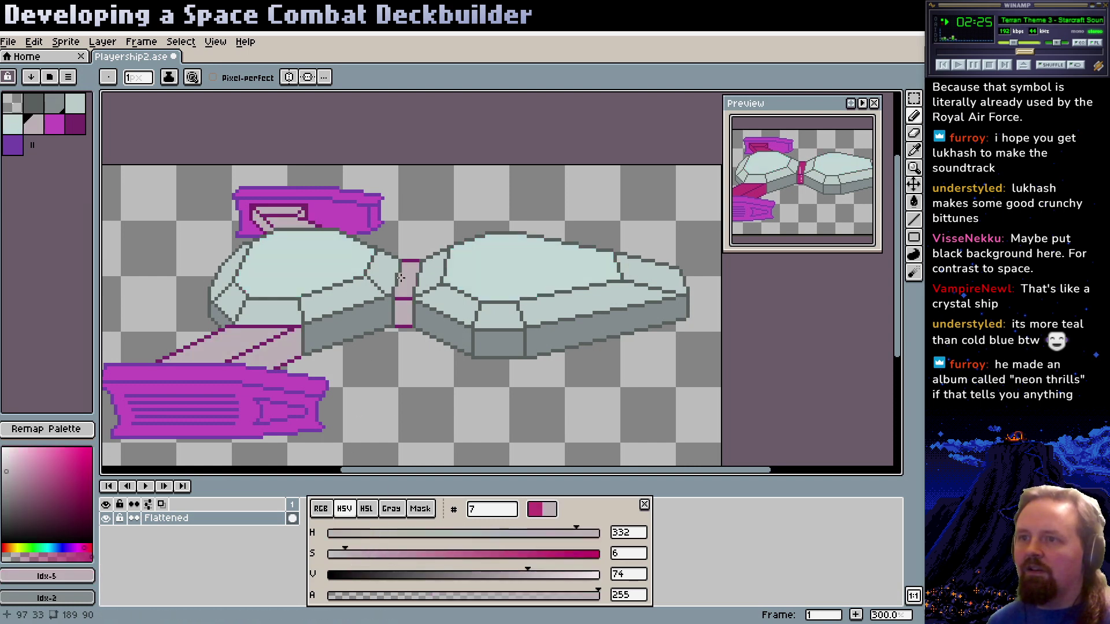
pyautogui.click(347, 554)
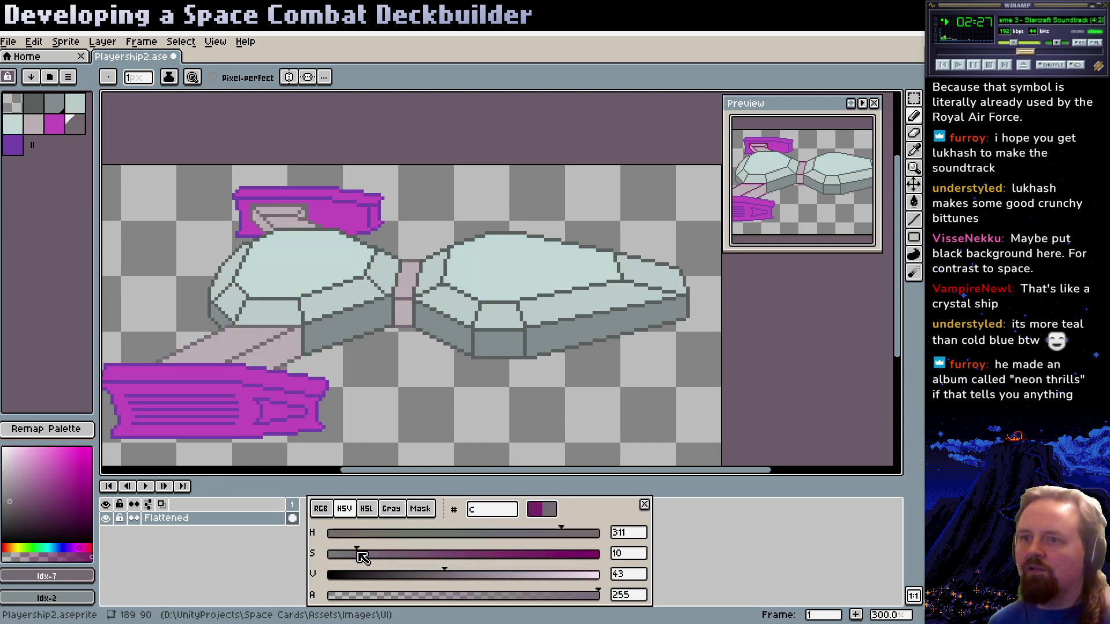
# Fade the pods' magenta fill to HSV saturation 8 and their purple outline to saturation 5
pyautogui.keyDown('alt'); pyautogui.click(273, 367); pyautogui.keyUp('alt')
pyautogui.click(350, 553)
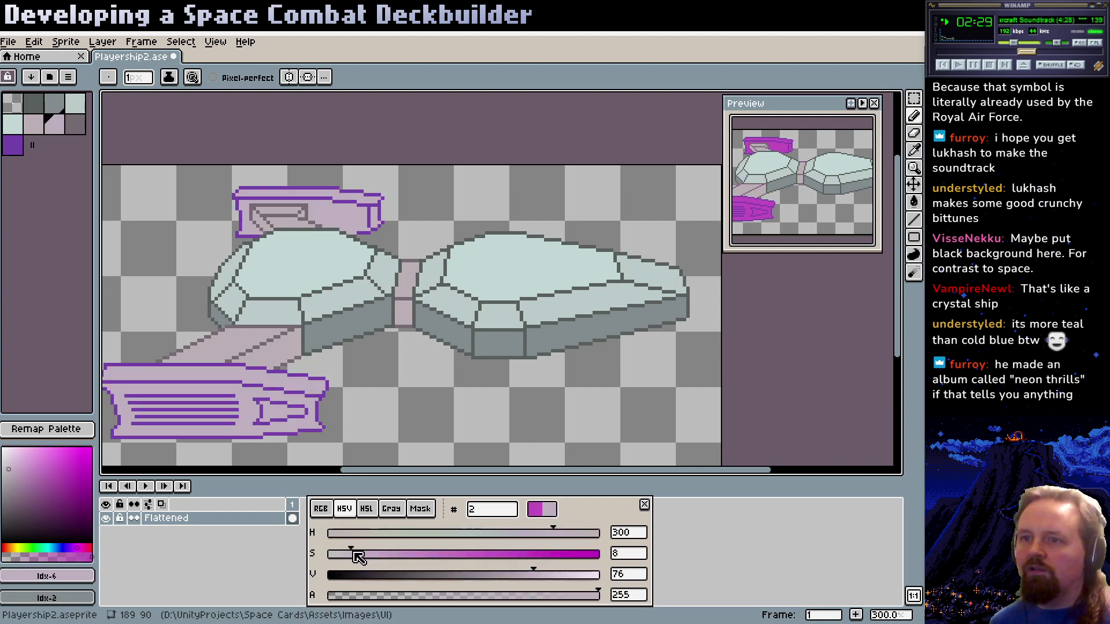
pyautogui.keyDown('alt'); pyautogui.click(275, 399); pyautogui.keyUp('alt')
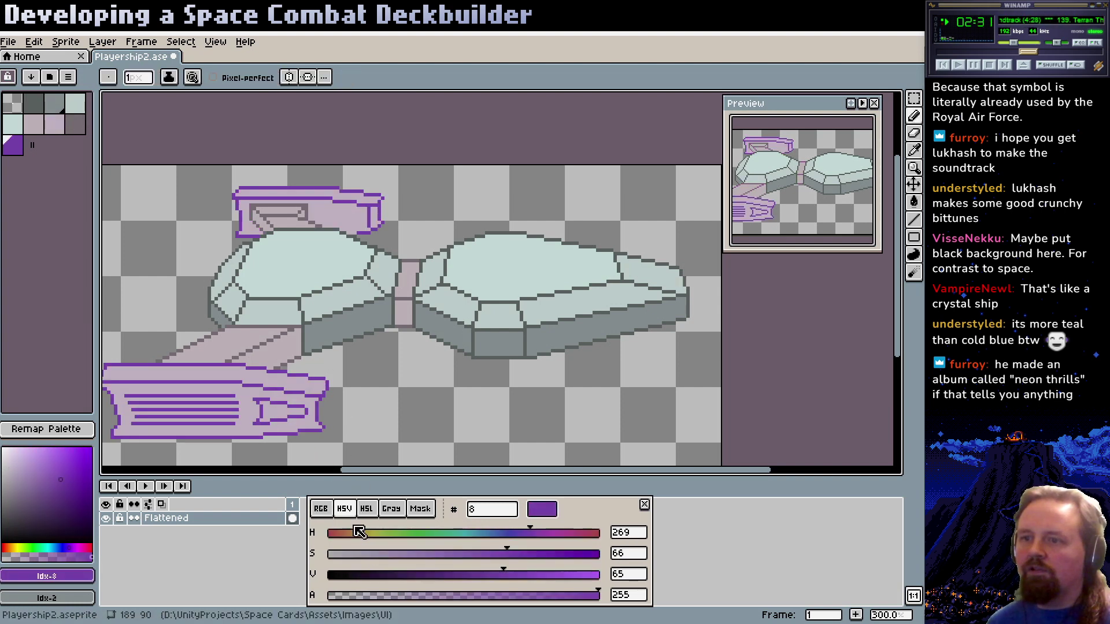
pyautogui.click(342, 554)
# Darken the pod outline to HSV value 46
pyautogui.press('z')
pyautogui.rightClick(403, 381)
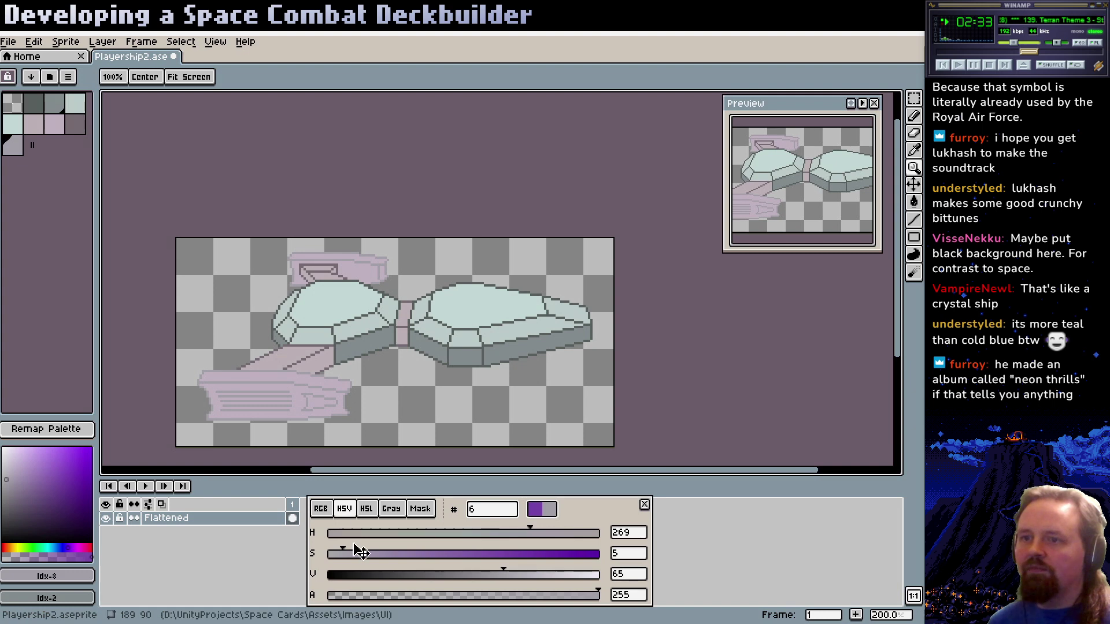
pyautogui.click(322, 401)
pyautogui.click(322, 390)
pyautogui.press('b')
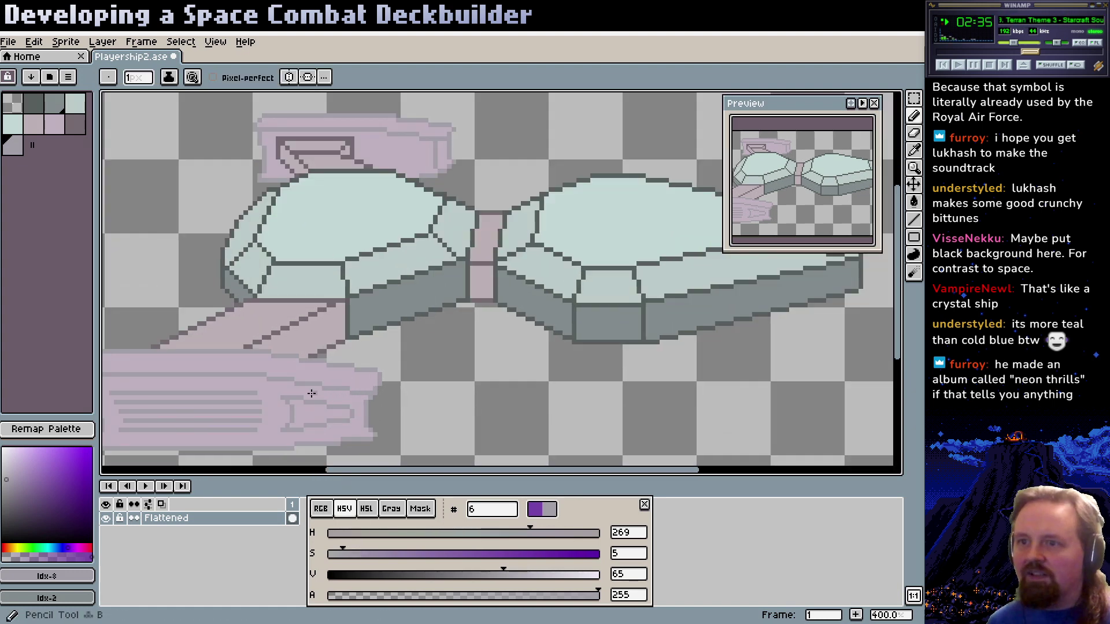
pyautogui.moveTo(387, 581); pyautogui.dragTo(453, 575)
pyautogui.press('z')
pyautogui.scroll(-2, 482, 330)
pyautogui.moveTo(481, 329); pyautogui.dragTo(414, 339)
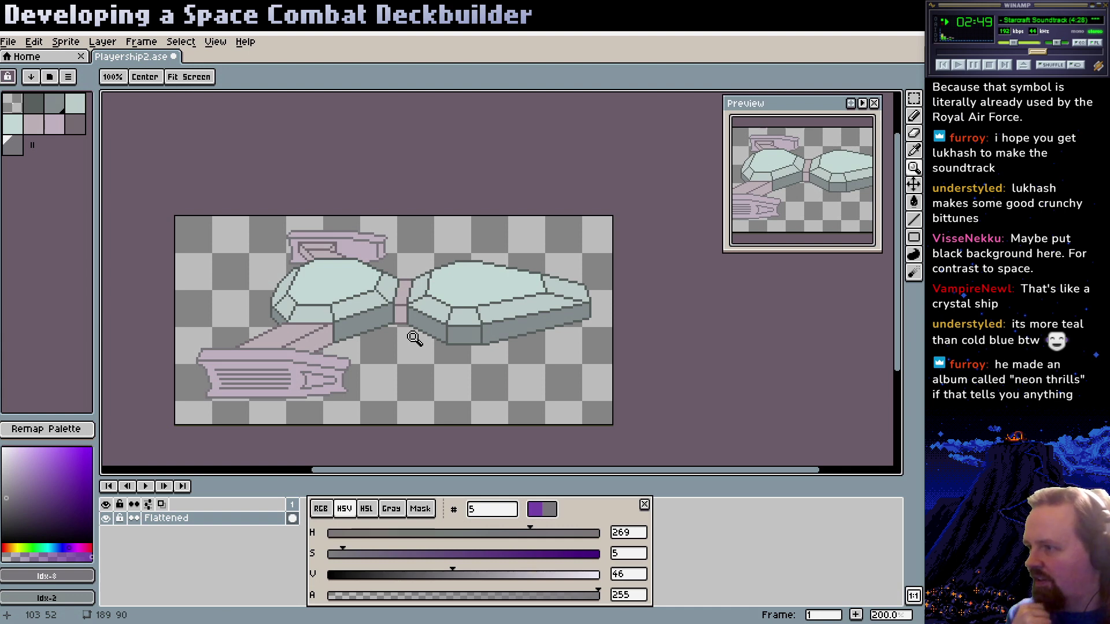
# Add a new layer and place it beneath the Flattened layer
pyautogui.rightClick(209, 517)
pyautogui.moveTo(235, 536)
pyautogui.click(361, 533)
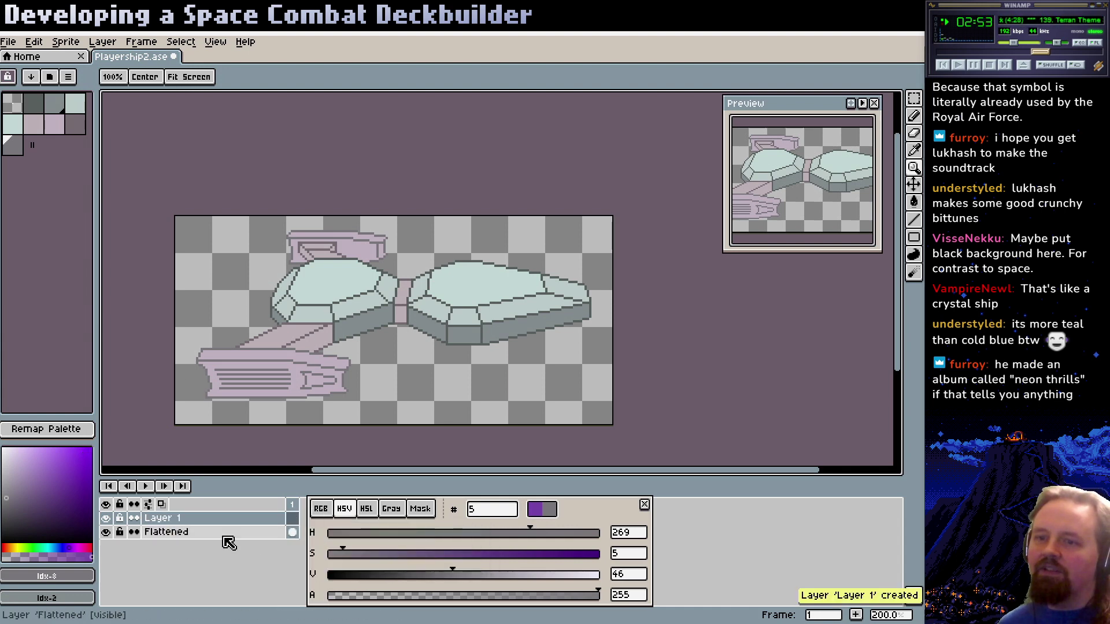
pyautogui.moveTo(206, 519); pyautogui.dragTo(255, 545)
# Add black as a new palette colour and fill Layer 1 with it as the ship's backdrop
pyautogui.moveTo(402, 575); pyautogui.dragTo(328, 574)
pyautogui.hotkey('ctrl', 'z')
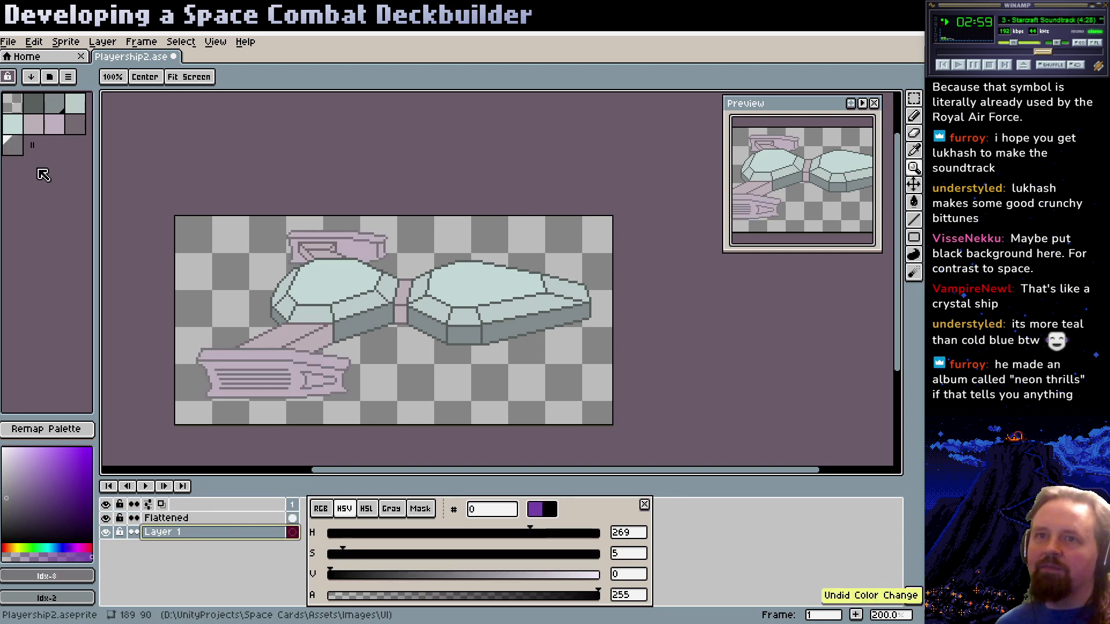
pyautogui.click(45, 150)
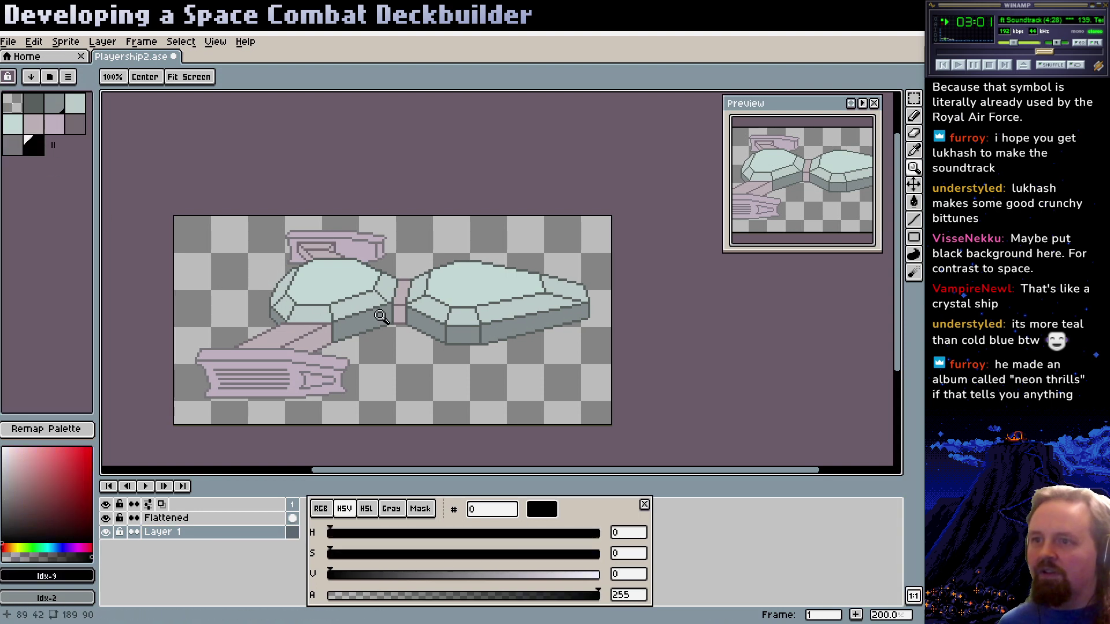
pyautogui.press('g')
pyautogui.click(431, 375)
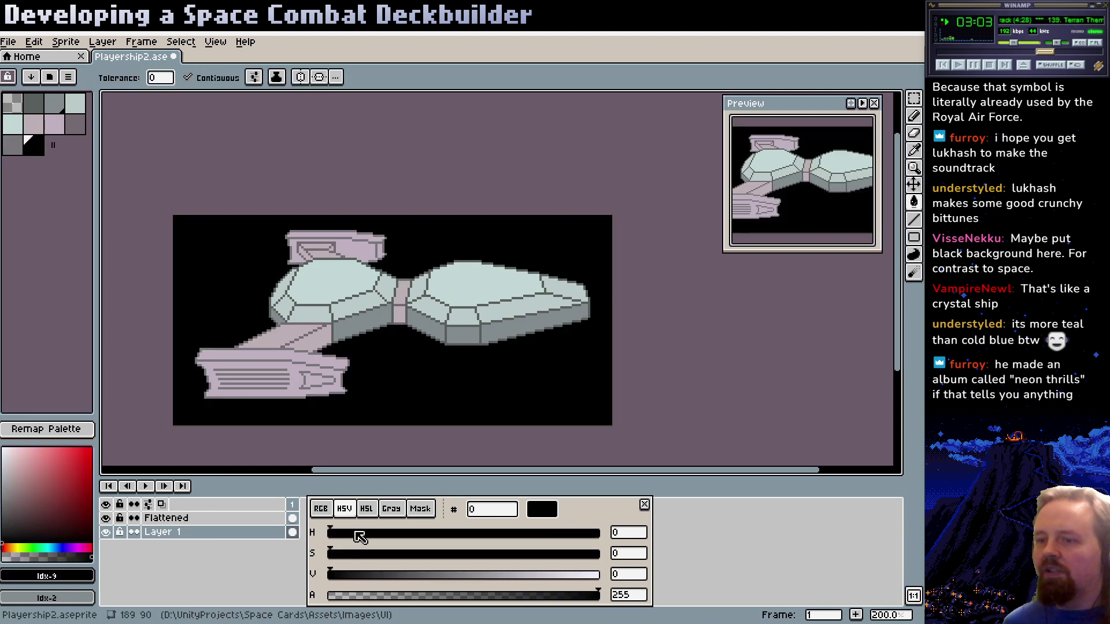
# Tint the backdrop a very dark blue with HSV hue 240, saturation 35 and value 7
pyautogui.click(321, 508)
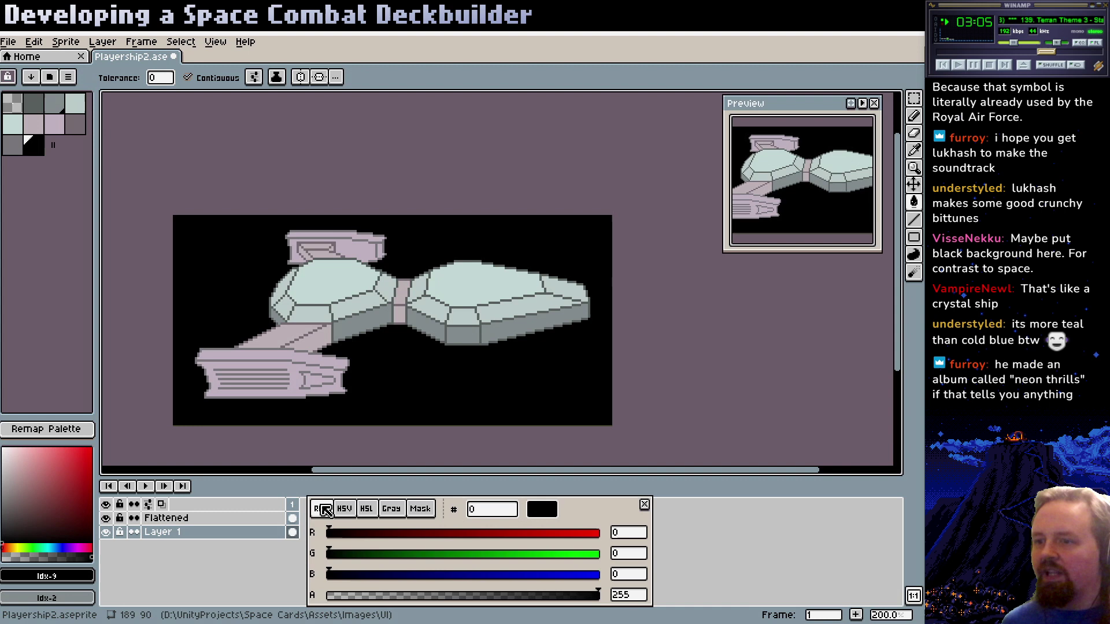
pyautogui.click(354, 574)
pyautogui.click(344, 509)
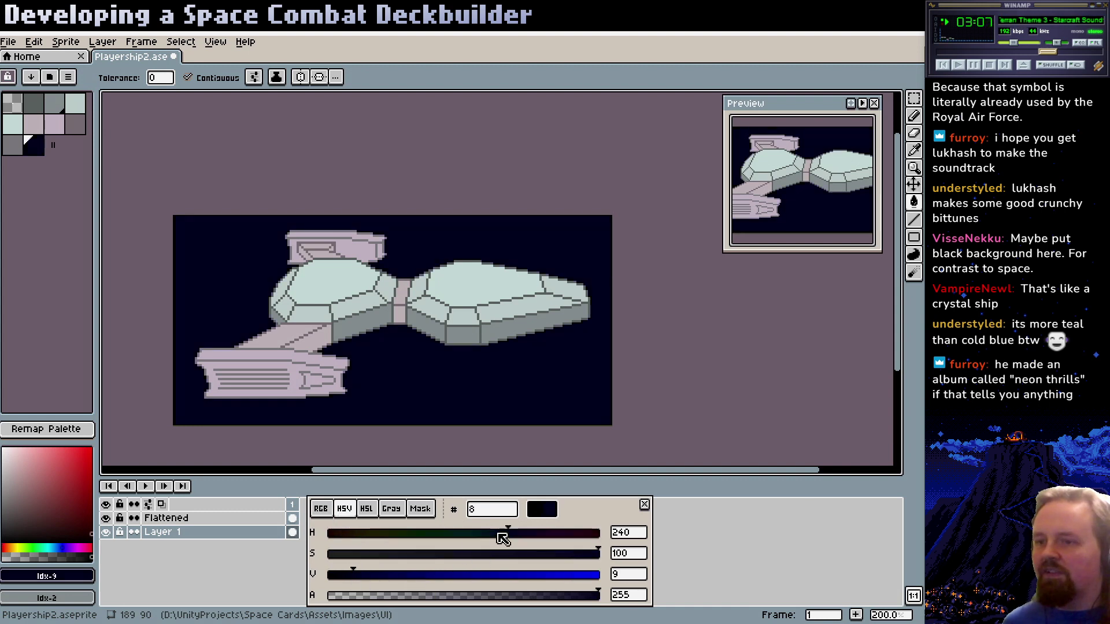
pyautogui.click(424, 554)
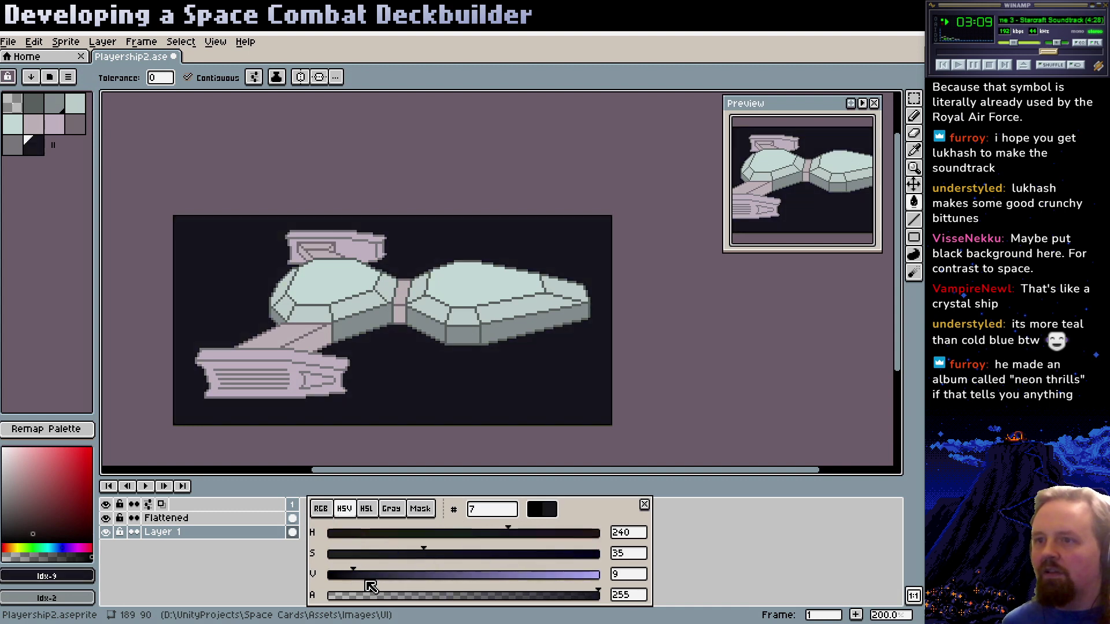
pyautogui.click(369, 575)
pyautogui.click(348, 574)
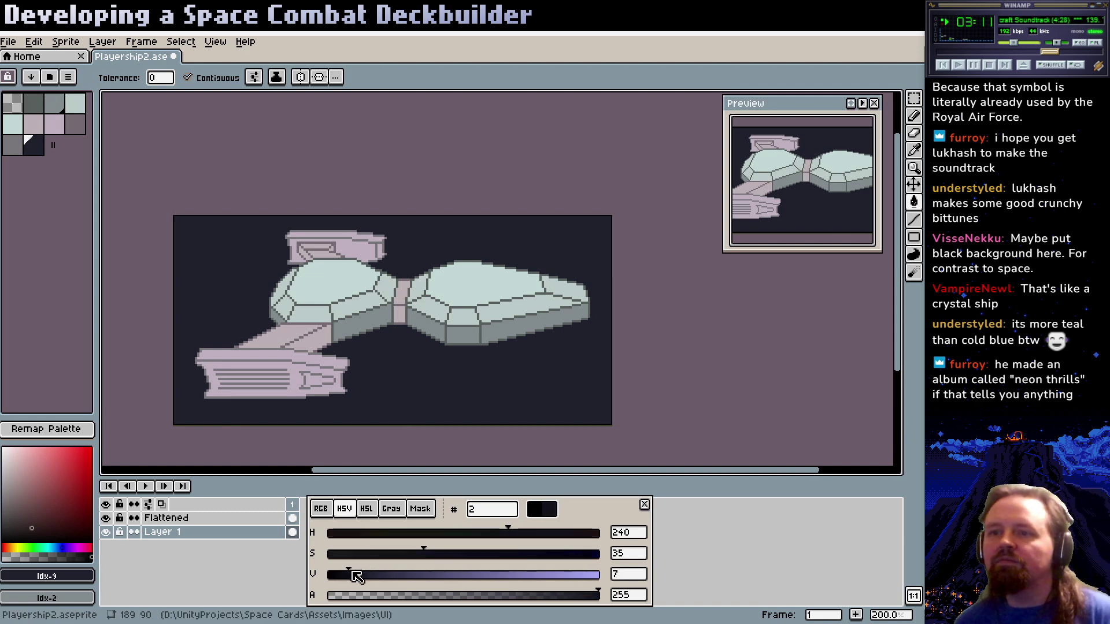
pyautogui.press('z')
pyautogui.rightClick(424, 347)
pyautogui.click(426, 348)
pyautogui.moveTo(420, 347); pyautogui.dragTo(425, 358)
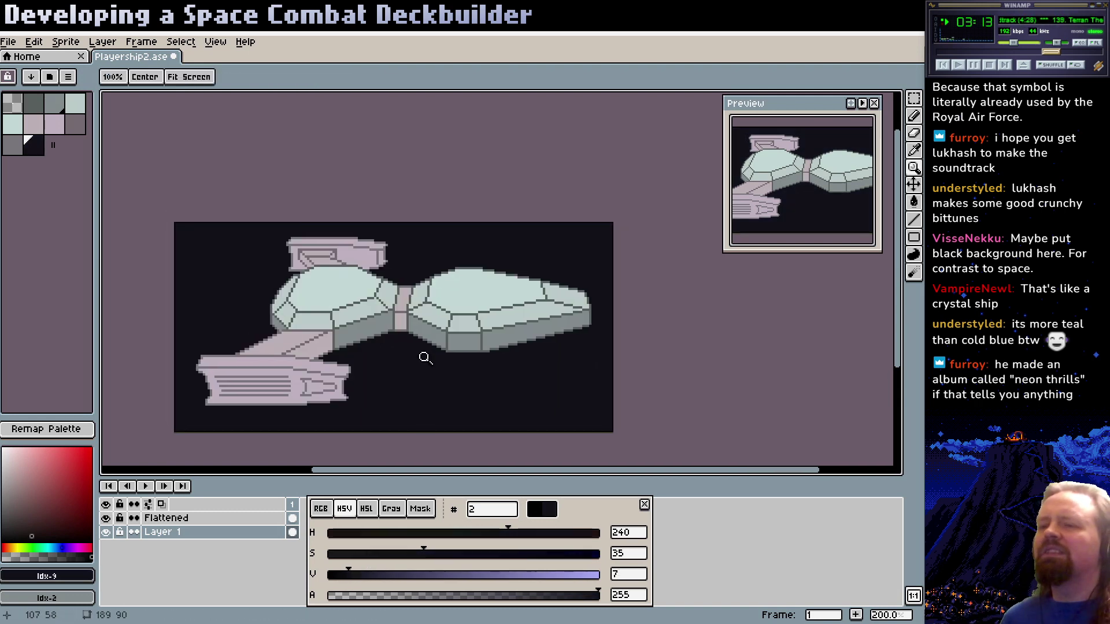
# Darken the hull bevels and lower sides slightly, and lower the hull outline's HSV value to 28
pyautogui.click(913, 99)
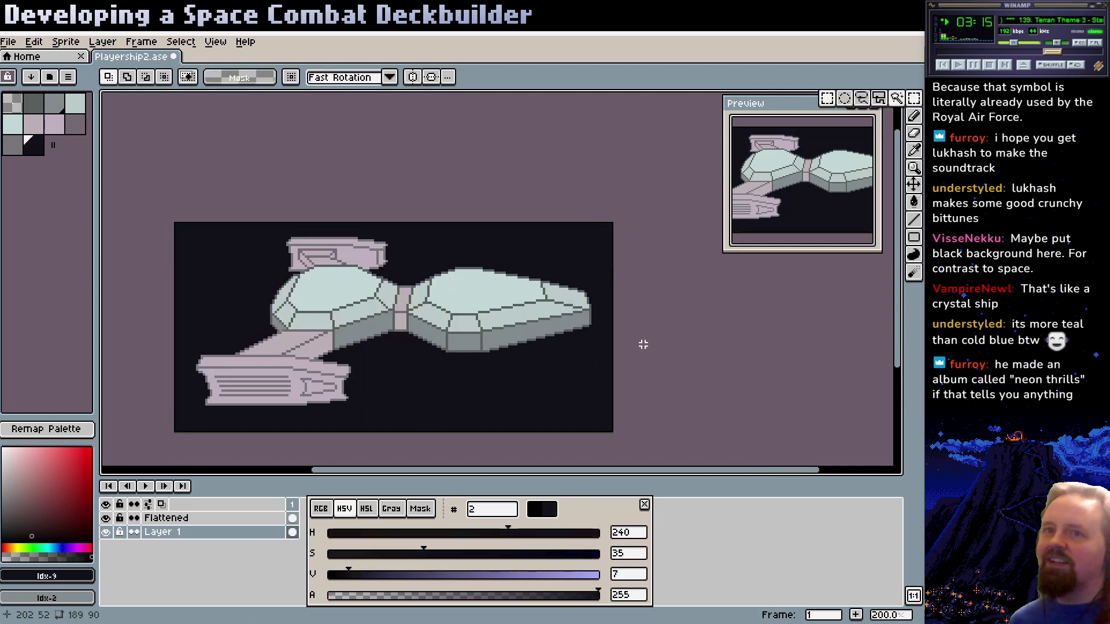
pyautogui.click(75, 104)
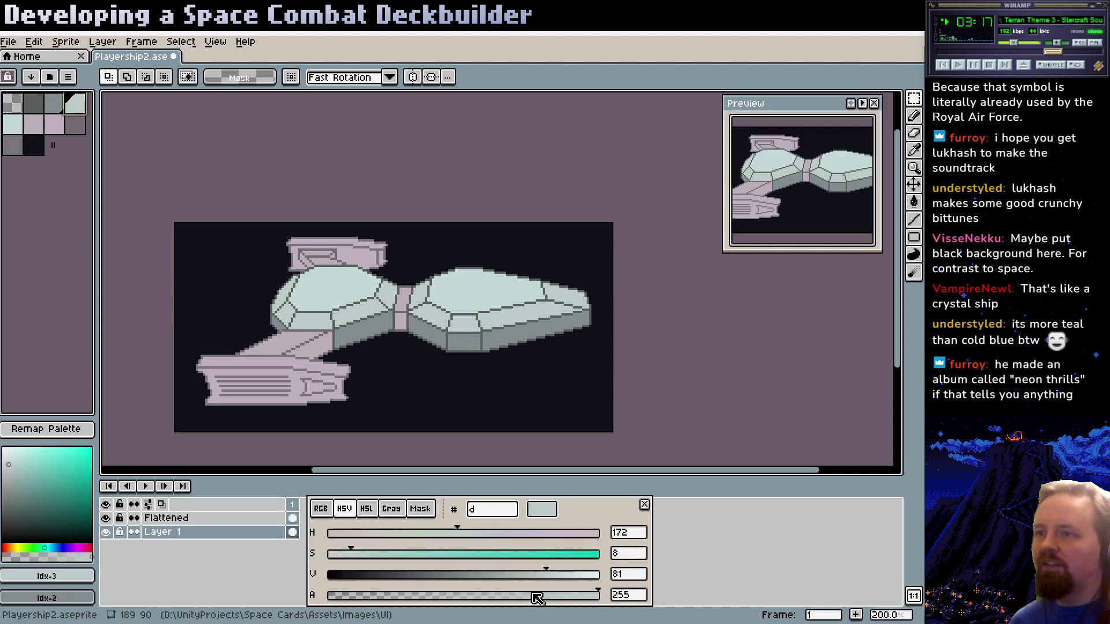
pyautogui.click(526, 575)
pyautogui.click(55, 104)
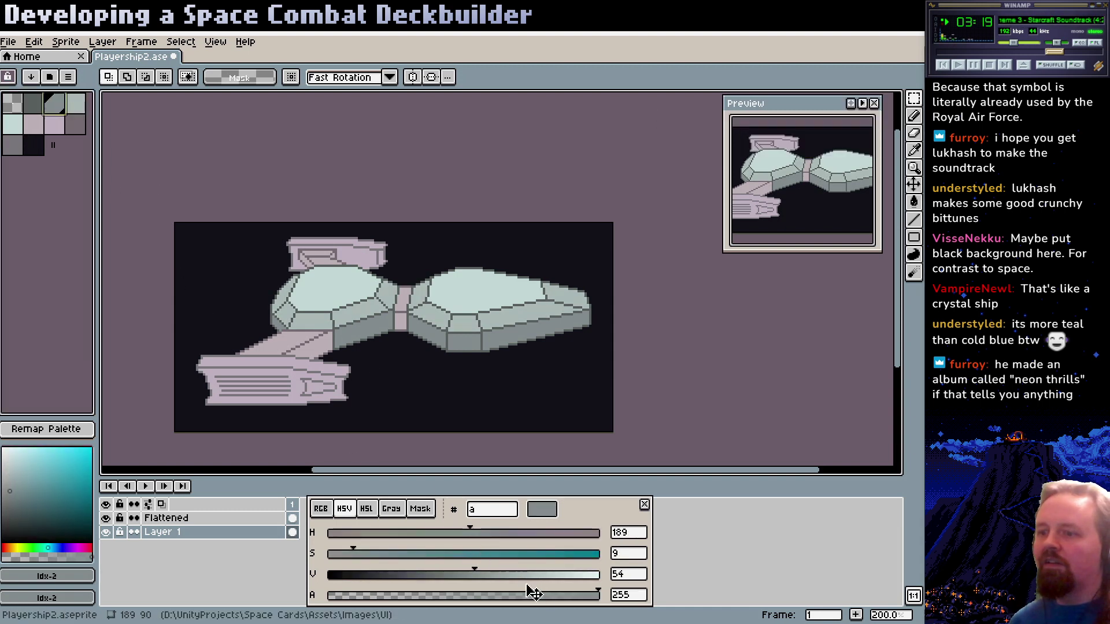
pyautogui.click(460, 575)
pyautogui.click(33, 104)
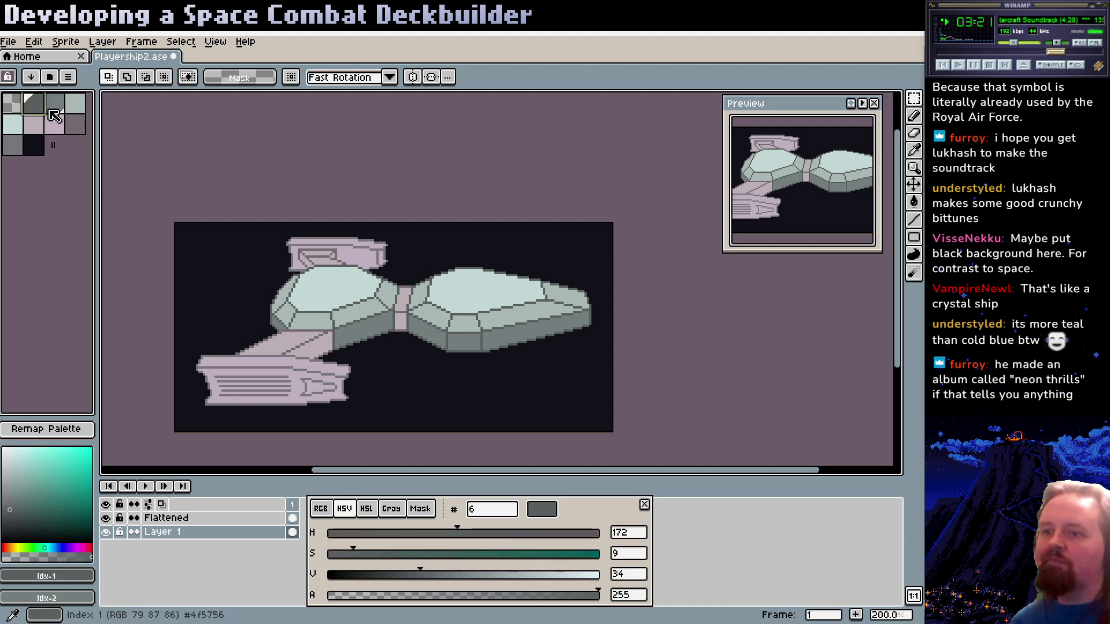
pyautogui.click(410, 575)
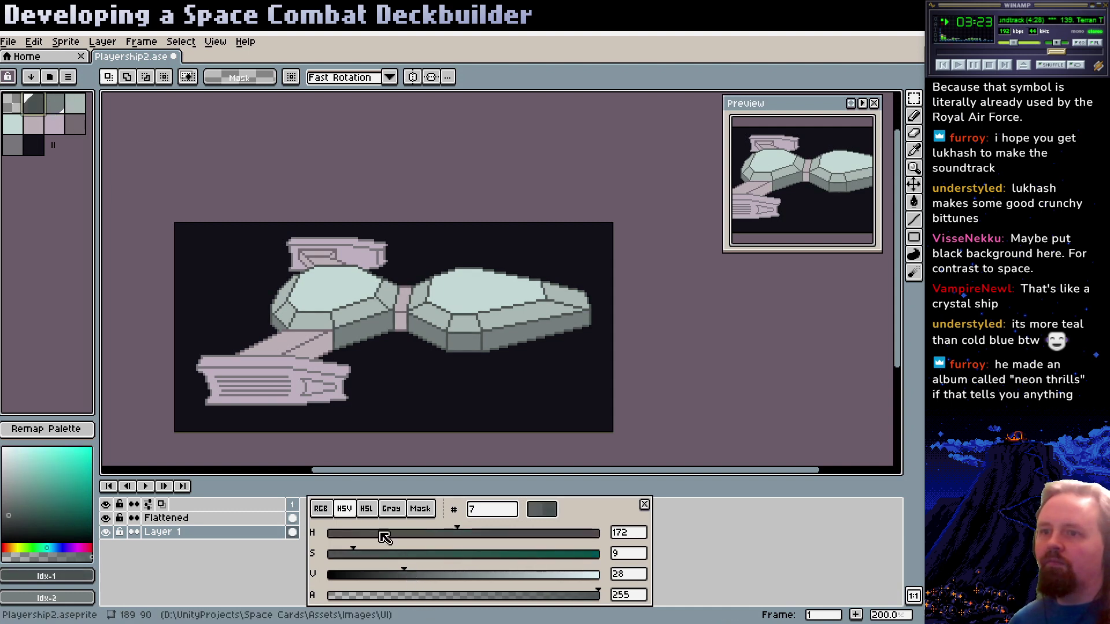
# Darken the struts' fill to HSV value 56 and the pods' fill to value 61
pyautogui.keyDown('alt'); pyautogui.click(287, 347); pyautogui.keyUp('alt')
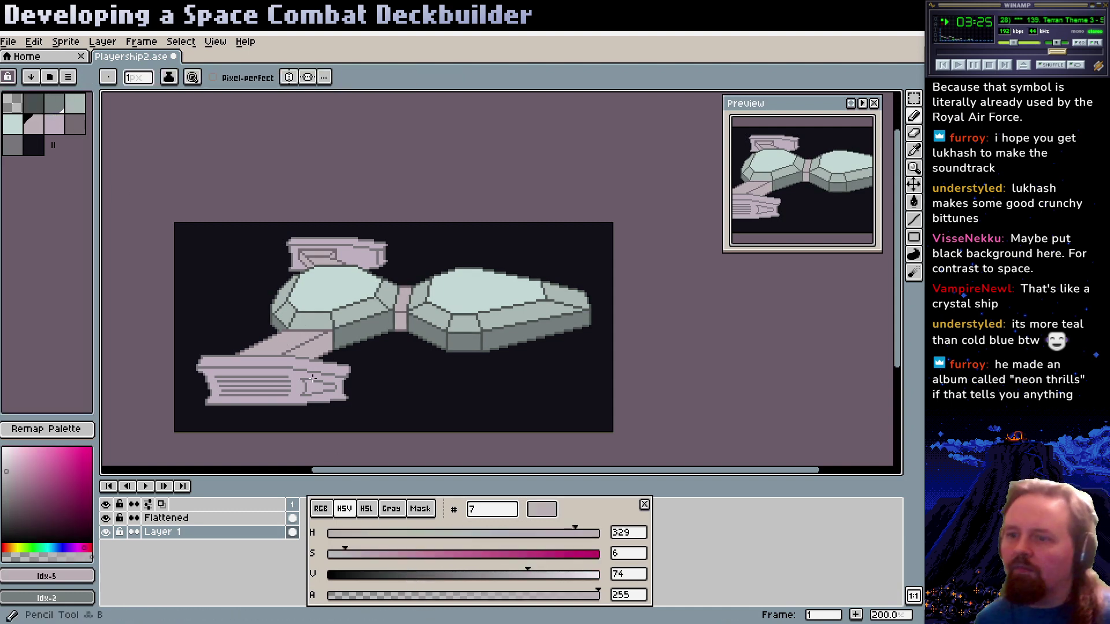
pyautogui.click(484, 577)
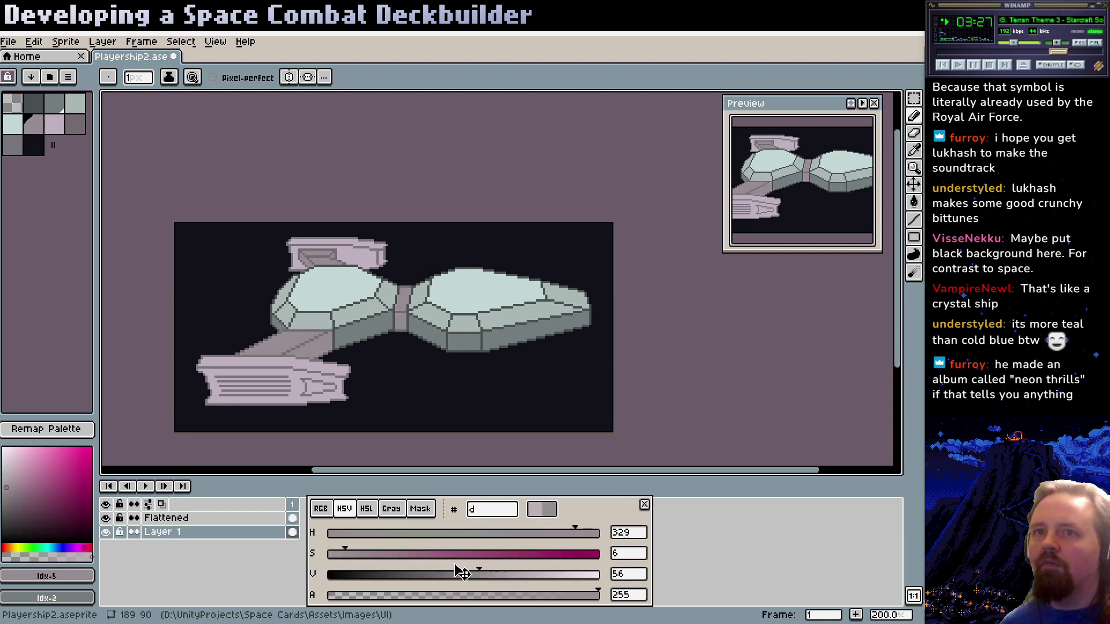
pyautogui.click(54, 123)
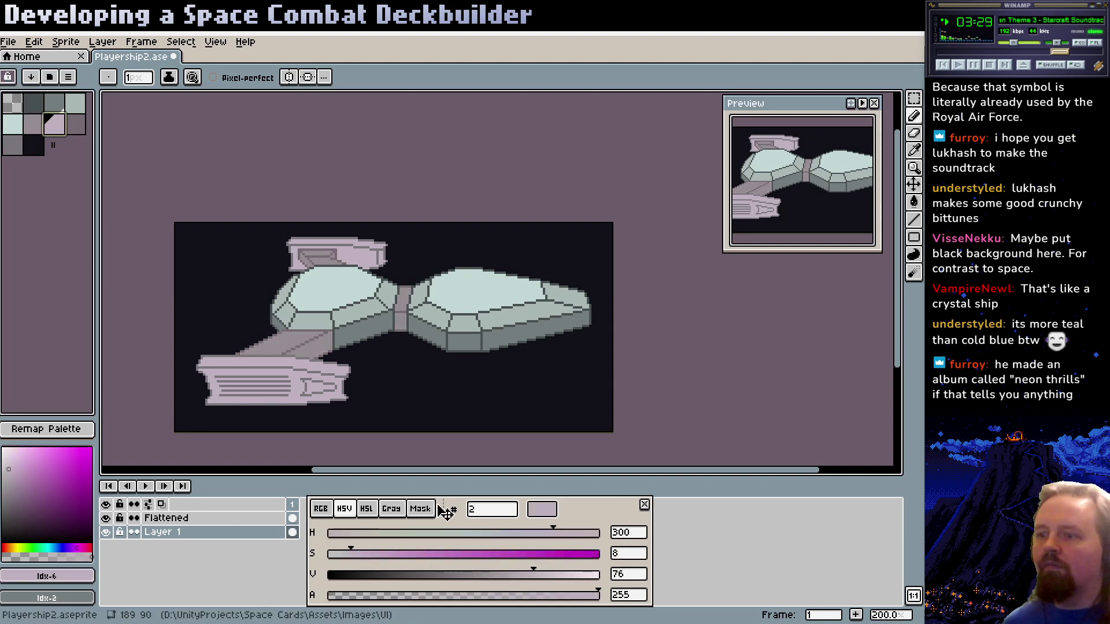
pyautogui.click(493, 575)
# Darken the strut outline and the pod outline to HSV value 30
pyautogui.click(74, 128)
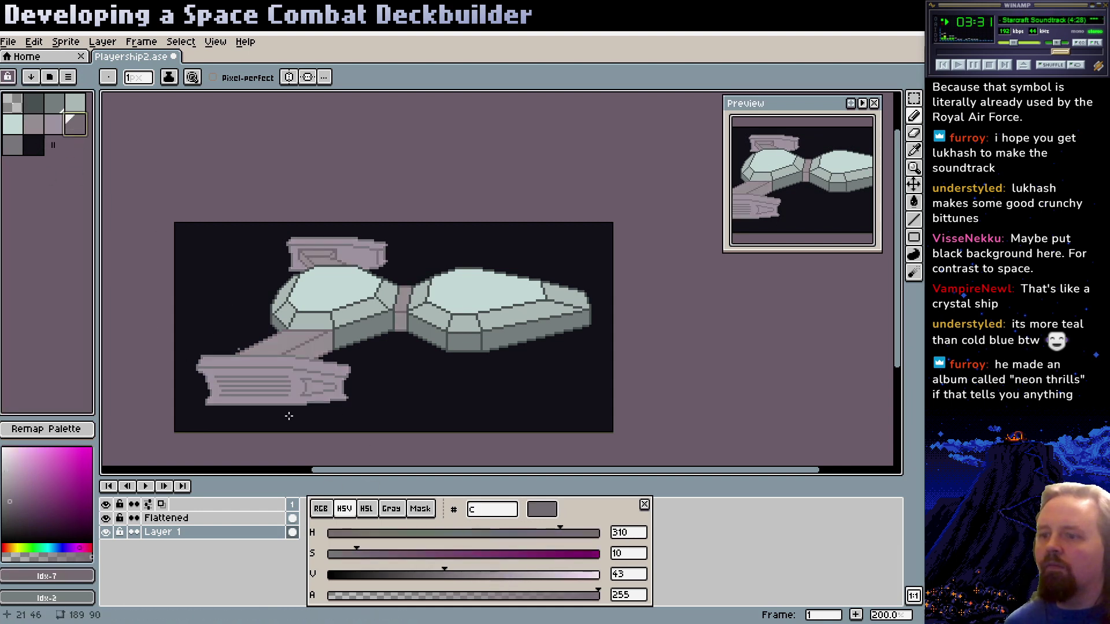
pyautogui.moveTo(433, 575); pyautogui.dragTo(405, 571)
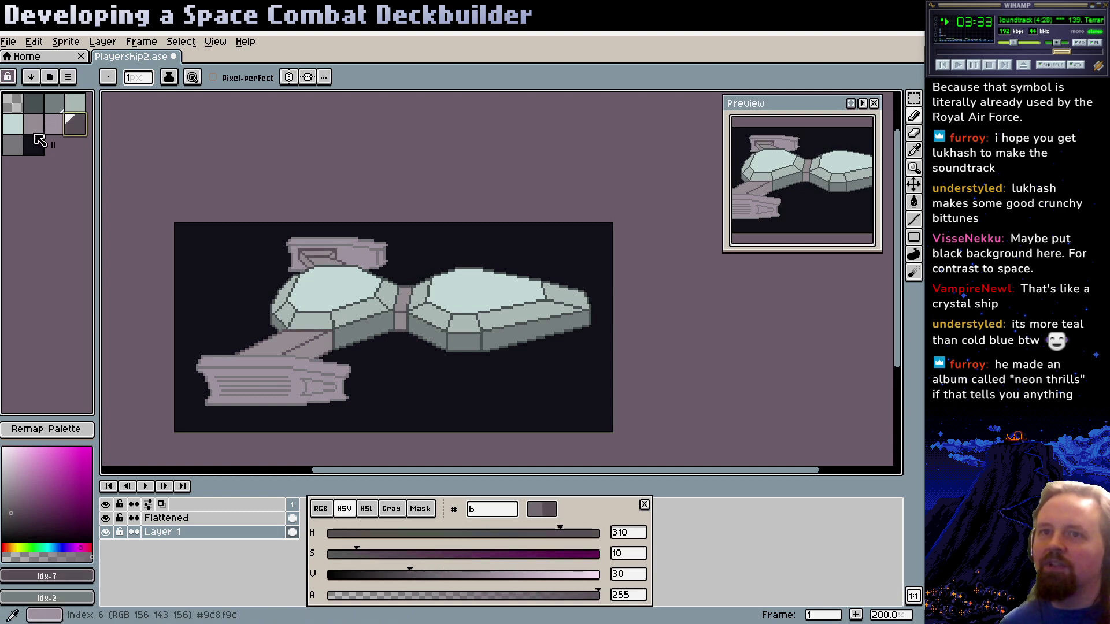
pyautogui.click(12, 142)
pyautogui.click(411, 575)
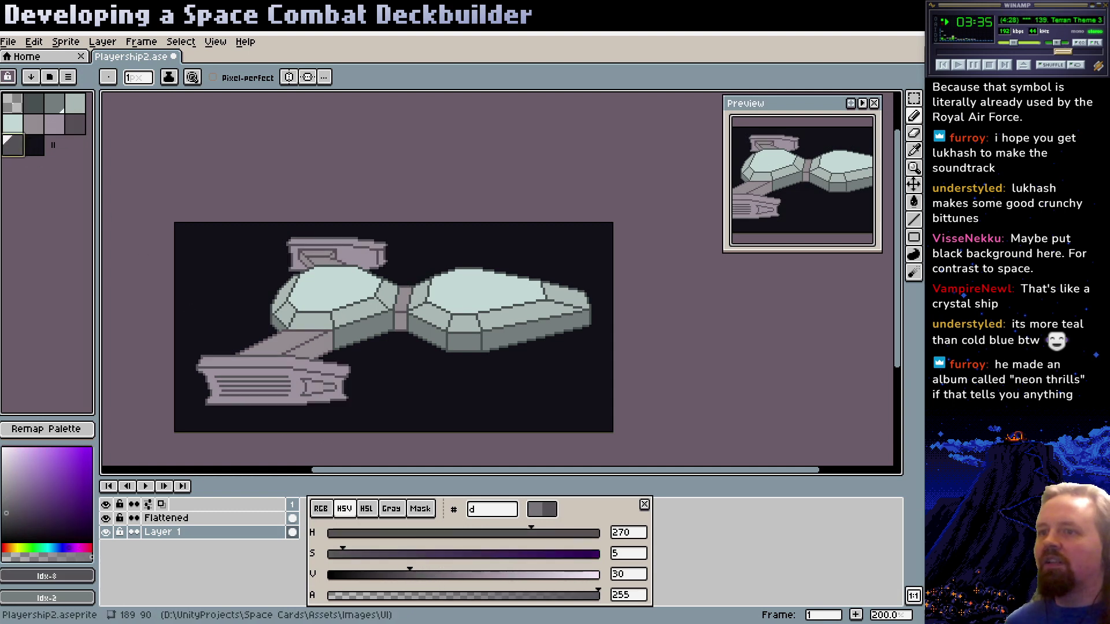
# Shift the struts' fill from pink towards teal grey and set the pods' fill to HSV hue 182
pyautogui.moveTo(417, 330); pyautogui.dragTo(404, 330)
pyautogui.moveTo(468, 305); pyautogui.dragTo(466, 304)
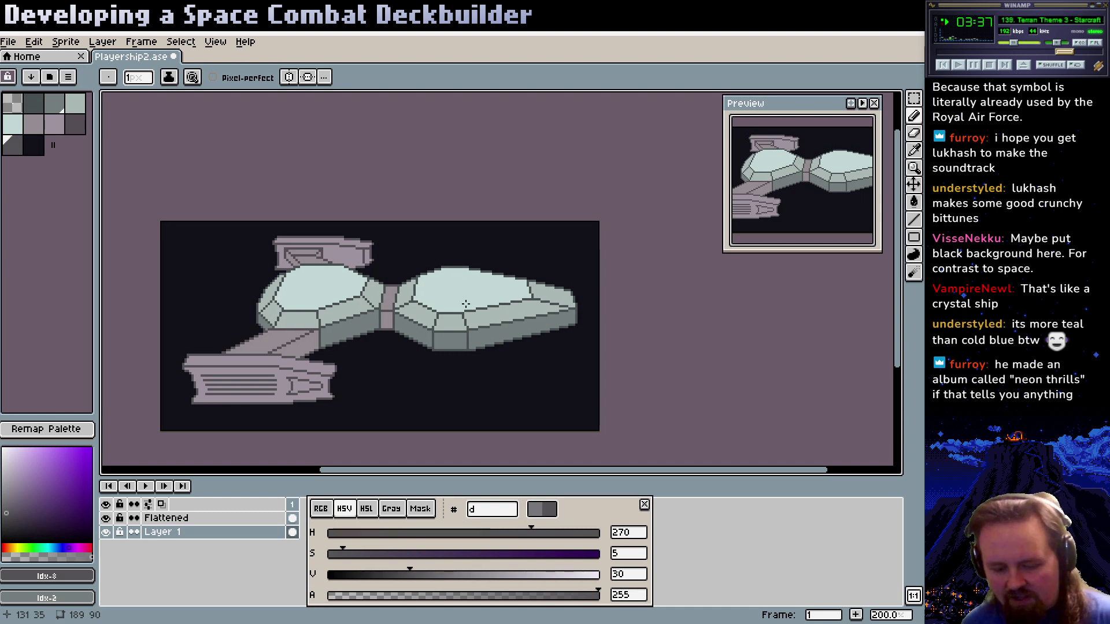
pyautogui.press('z')
pyautogui.rightClick(460, 294)
pyautogui.click(405, 295)
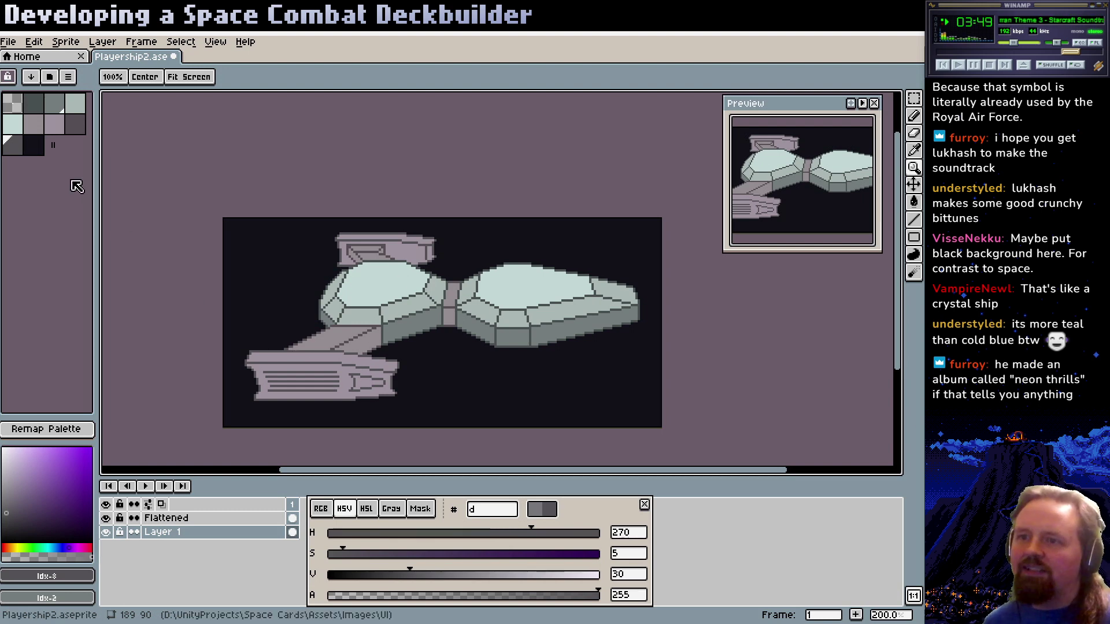
pyautogui.press('b')
pyautogui.keyDown('alt'); pyautogui.click(323, 343); pyautogui.keyUp('alt')
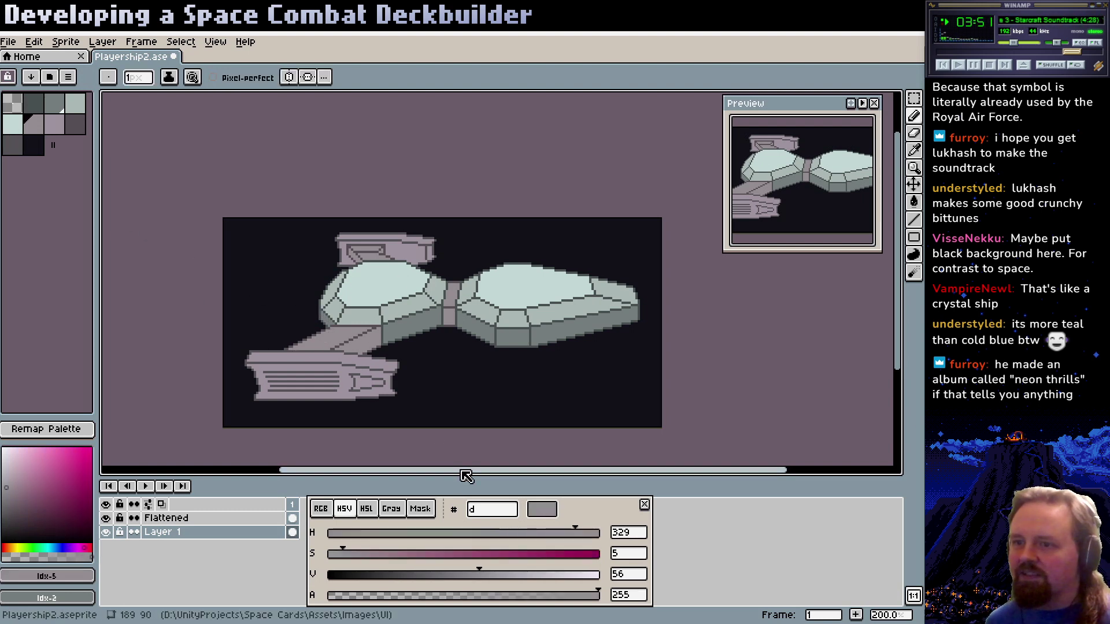
pyautogui.moveTo(530, 534); pyautogui.dragTo(464, 532)
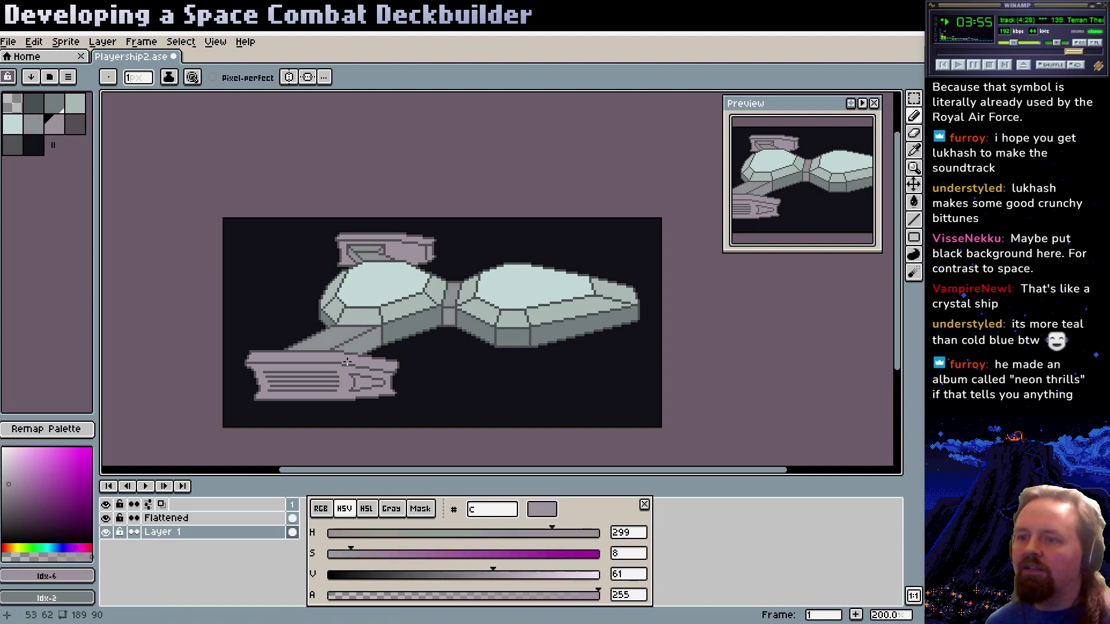
pyautogui.click(466, 533)
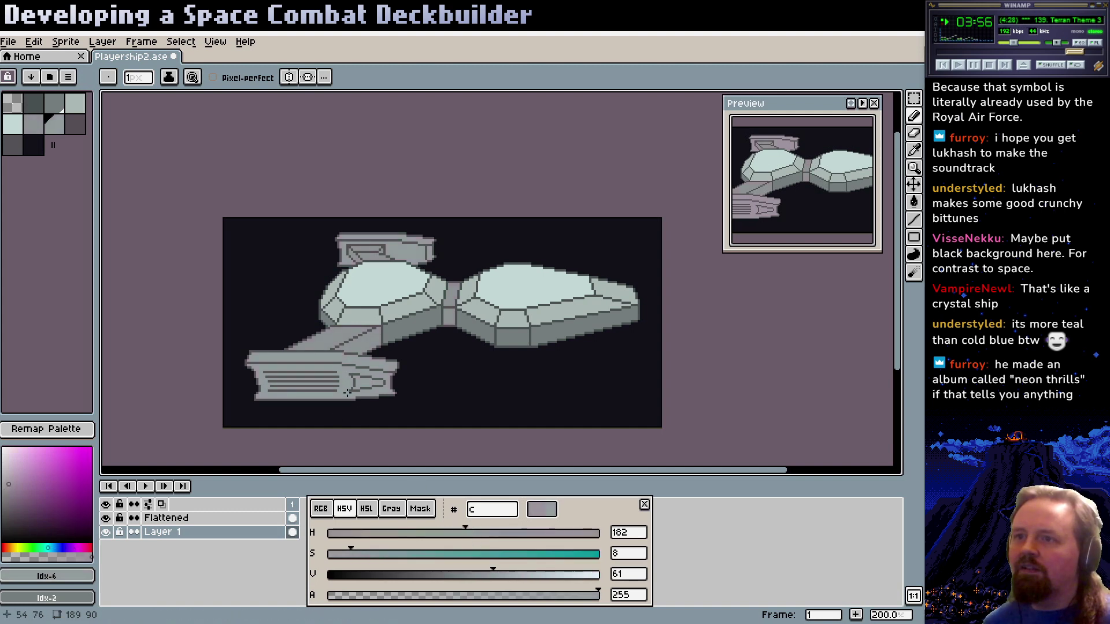
# Set the pod outline's HSV hue to 219
pyautogui.keyDown('alt'); pyautogui.click(322, 372); pyautogui.keyUp('alt')
pyautogui.click(490, 533)
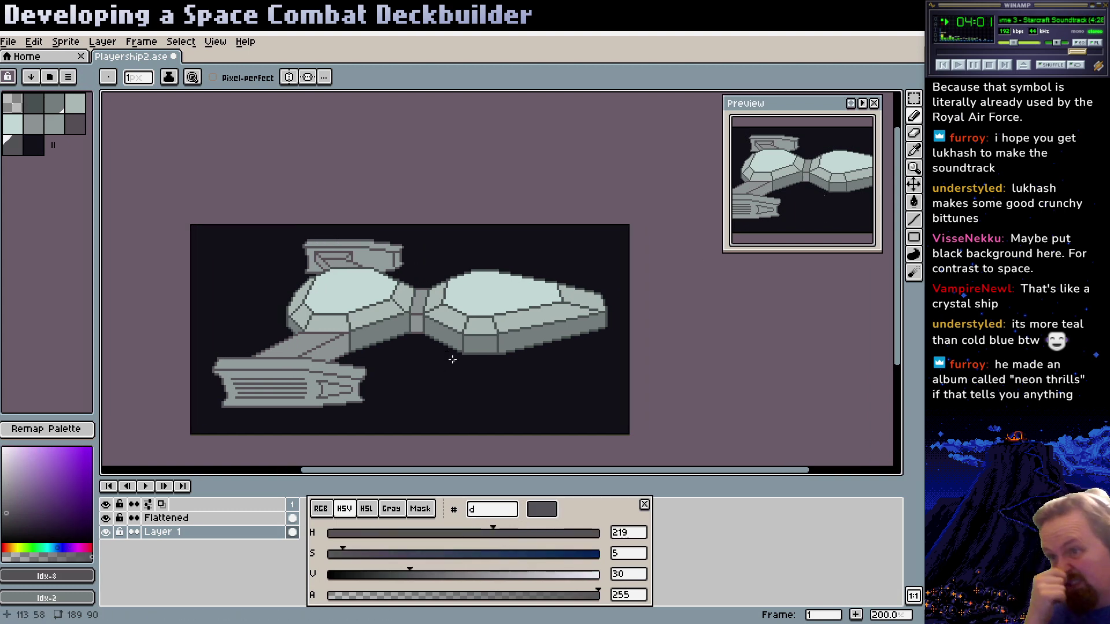
pyautogui.hscroll(2, 451, 360)
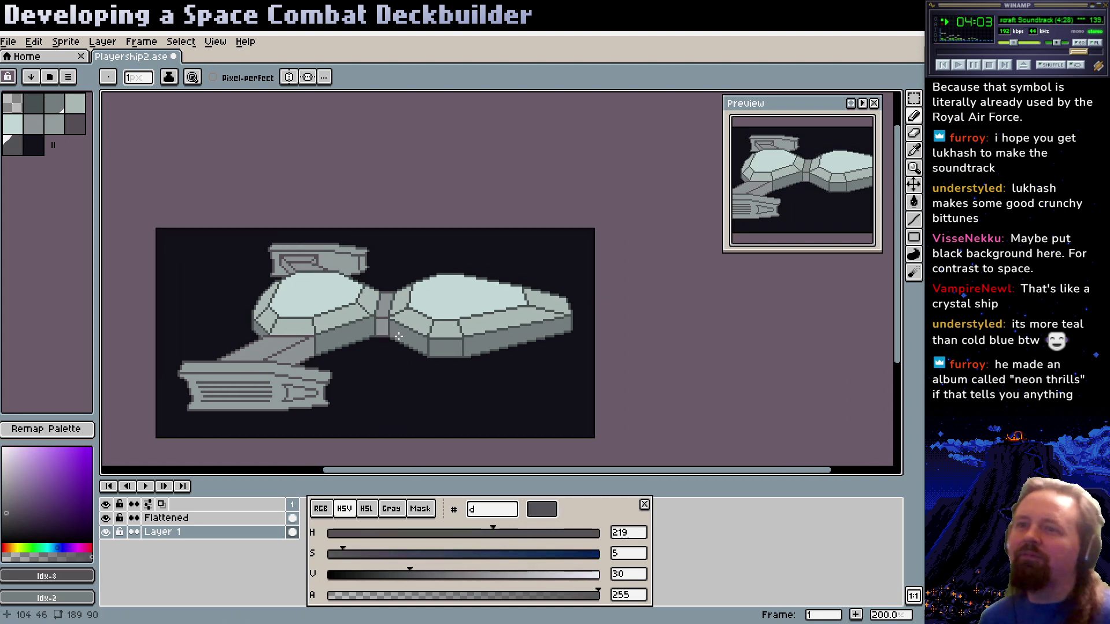
pyautogui.hscroll(-1, 473, 335)
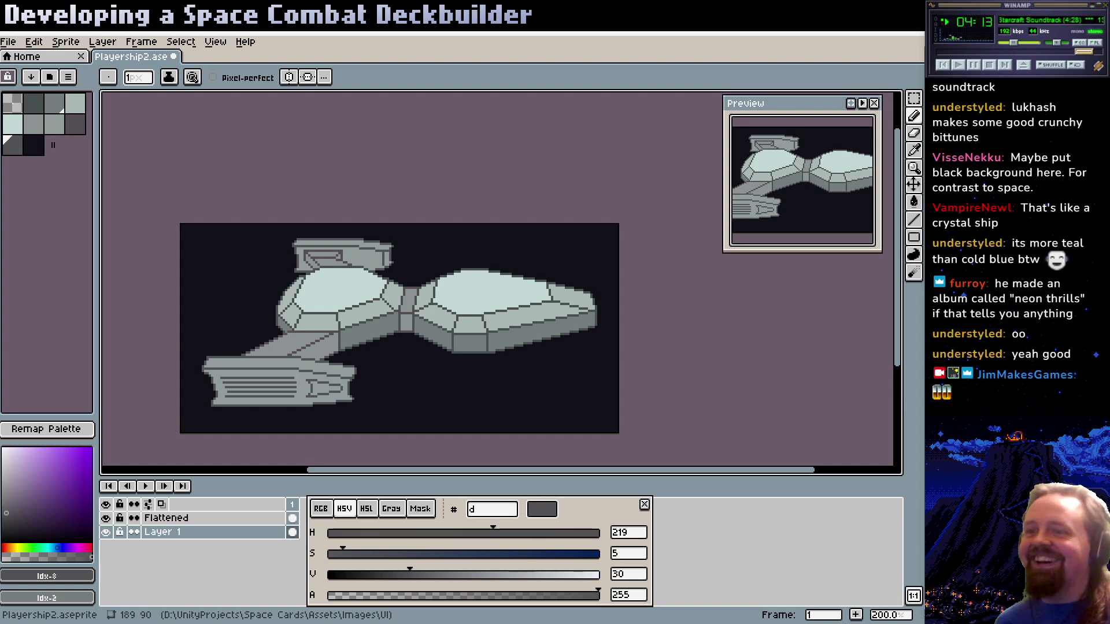
# Save the recoloured Playership2.aseprite sprite
pyautogui.moveTo(456, 325)
pyautogui.mouseDown()
pyautogui.moveTo(459, 337)
pyautogui.moveTo(455, 305)
pyautogui.mouseUp()
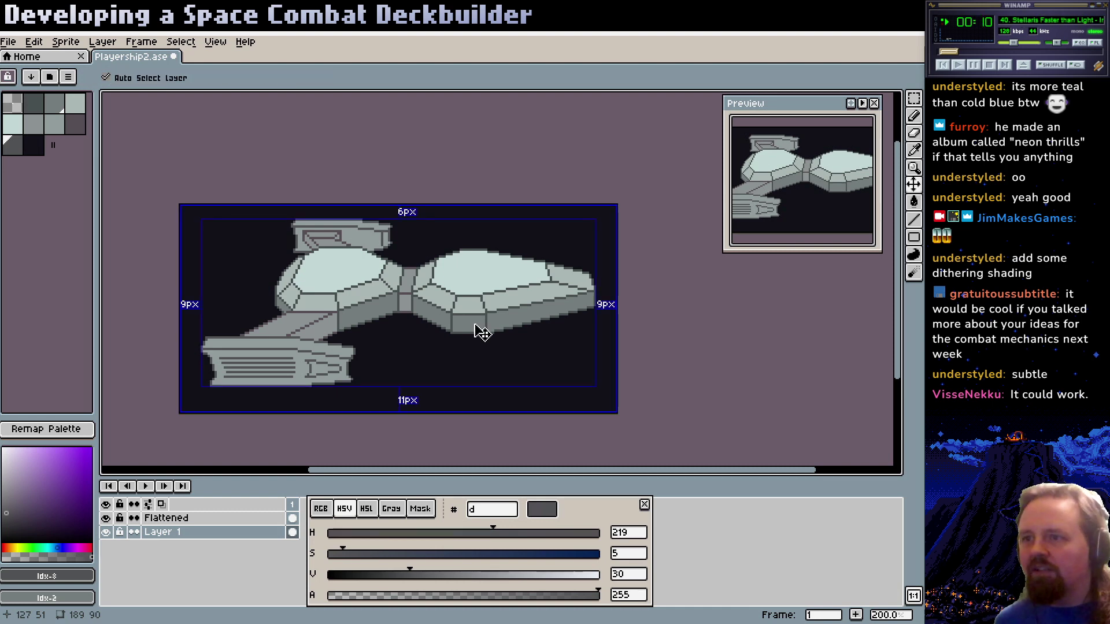
pyautogui.hotkey('ctrl', 's')
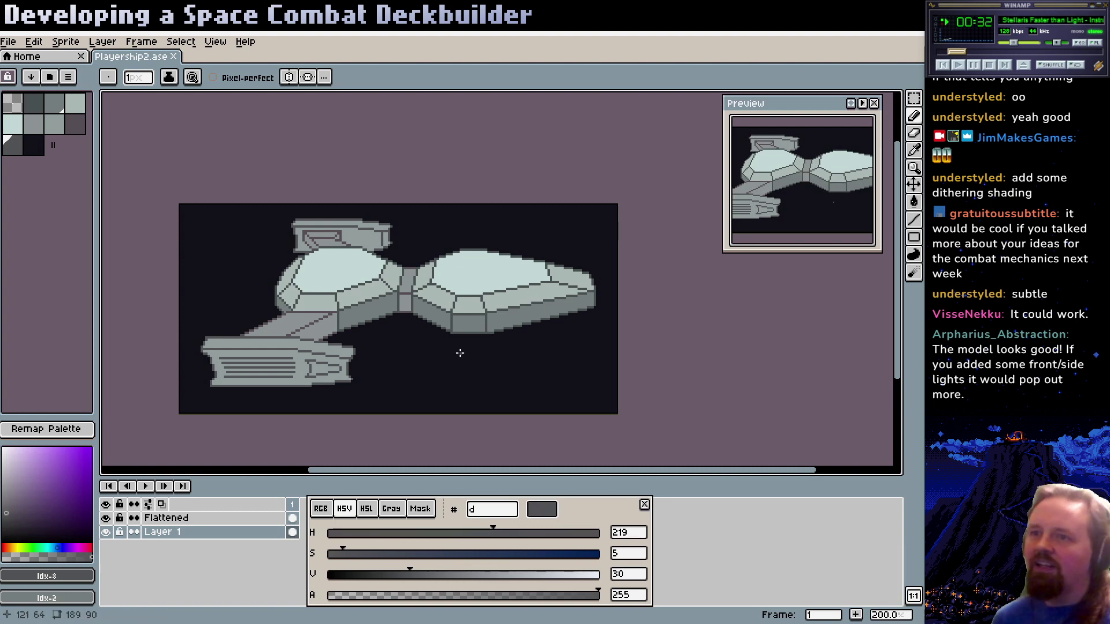
# Examine the whole recoloured ship against the dark backdrop at 300% zoom, with the preview window moved clear of the artwork
pyautogui.scroll(1, 459, 353)
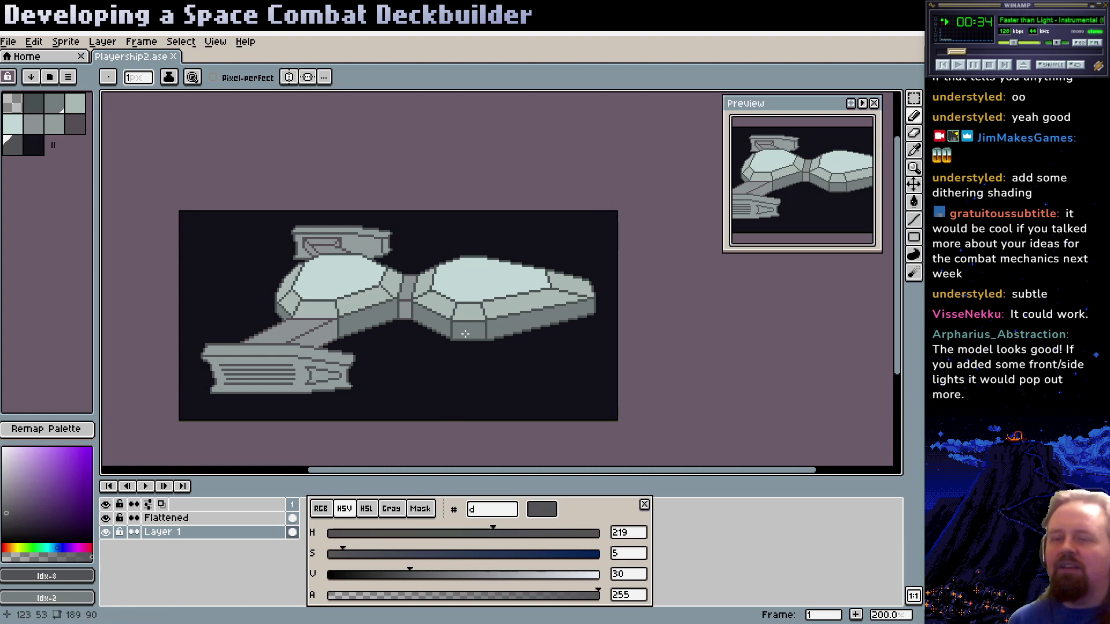
pyautogui.moveTo(471, 339); pyautogui.dragTo(476, 343)
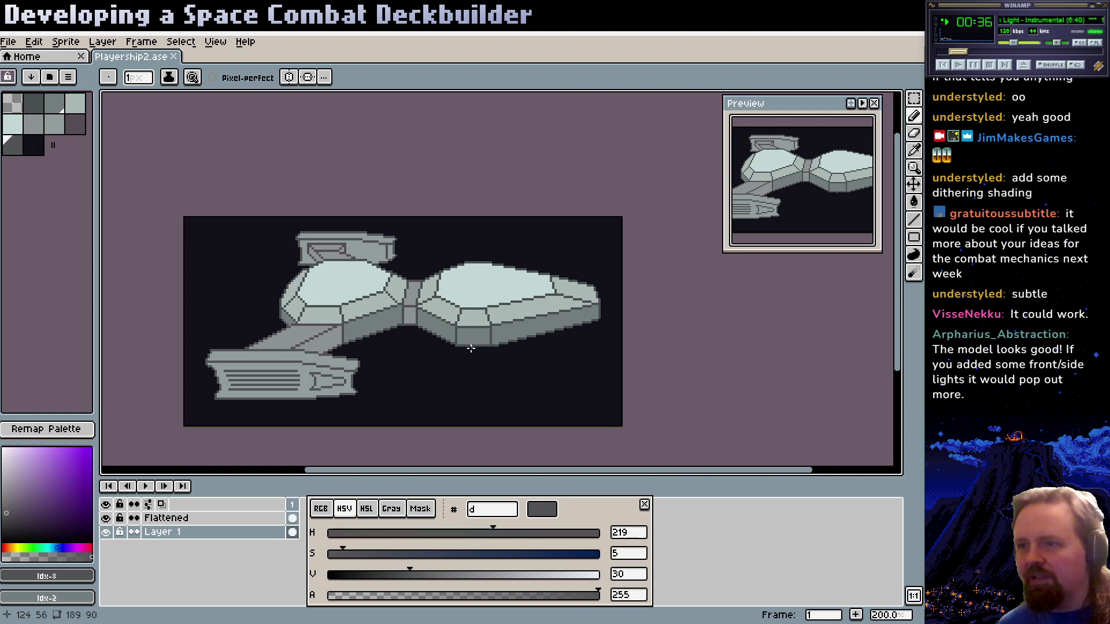
pyautogui.press('z')
pyautogui.click(467, 335)
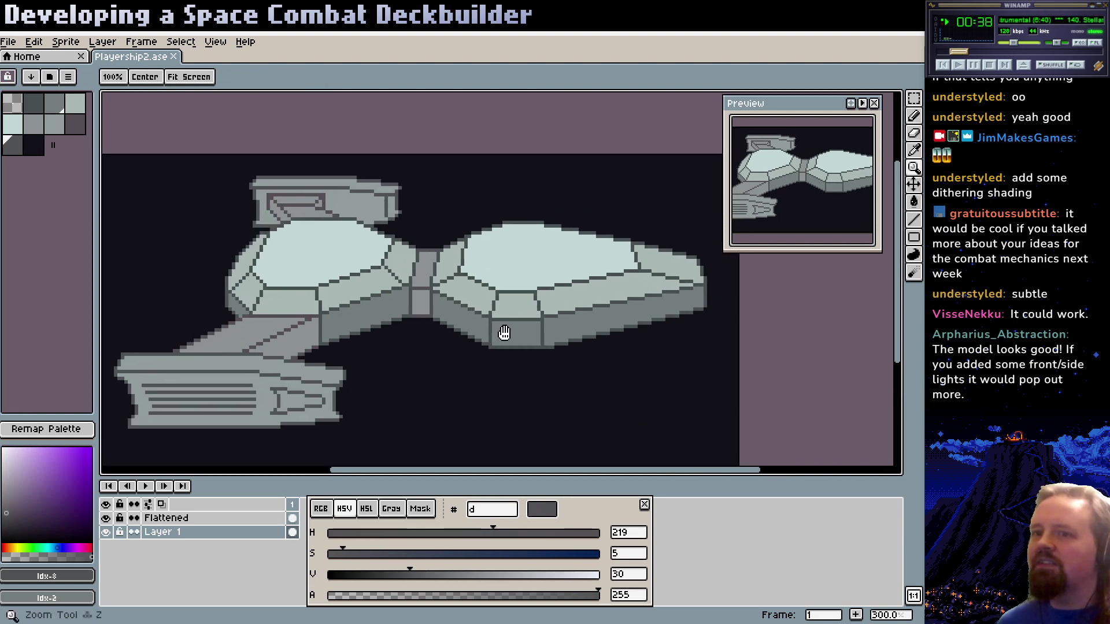
pyautogui.scroll(-1, 501, 321)
pyautogui.scroll(1, 496, 319)
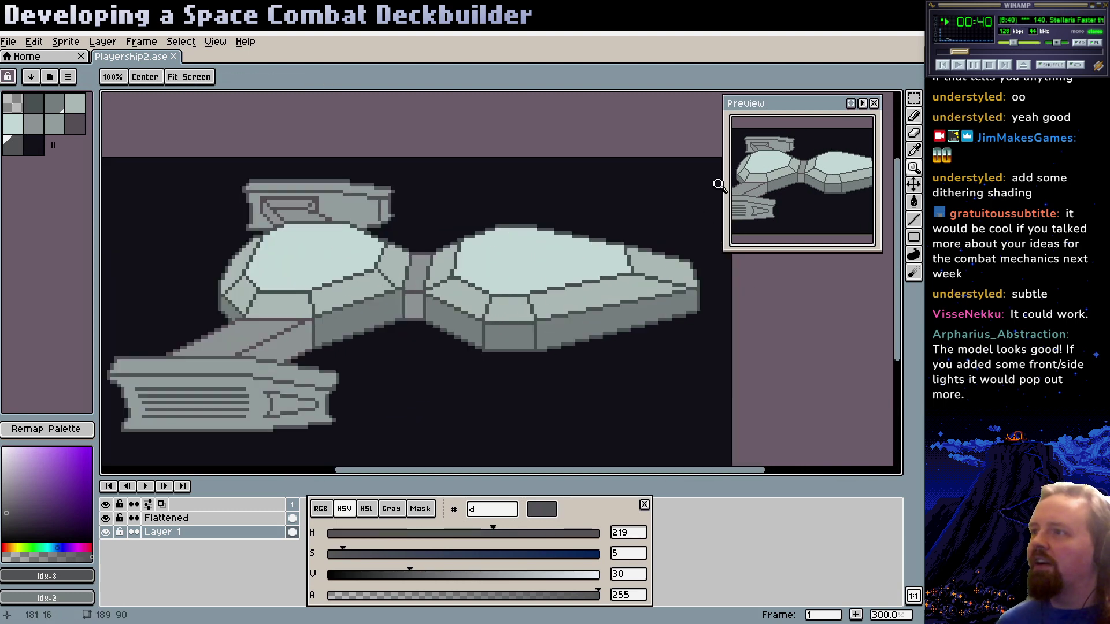
pyautogui.moveTo(787, 110); pyautogui.dragTo(823, 97)
pyautogui.moveTo(552, 231); pyautogui.dragTo(580, 211)
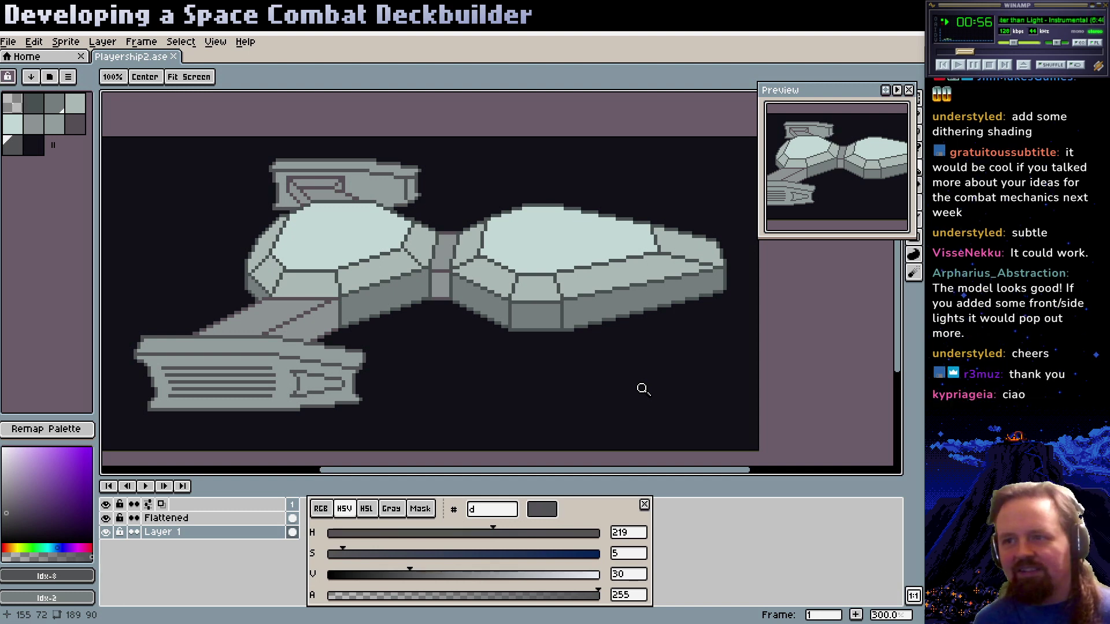
pyautogui.moveTo(557, 349); pyautogui.dragTo(564, 354)
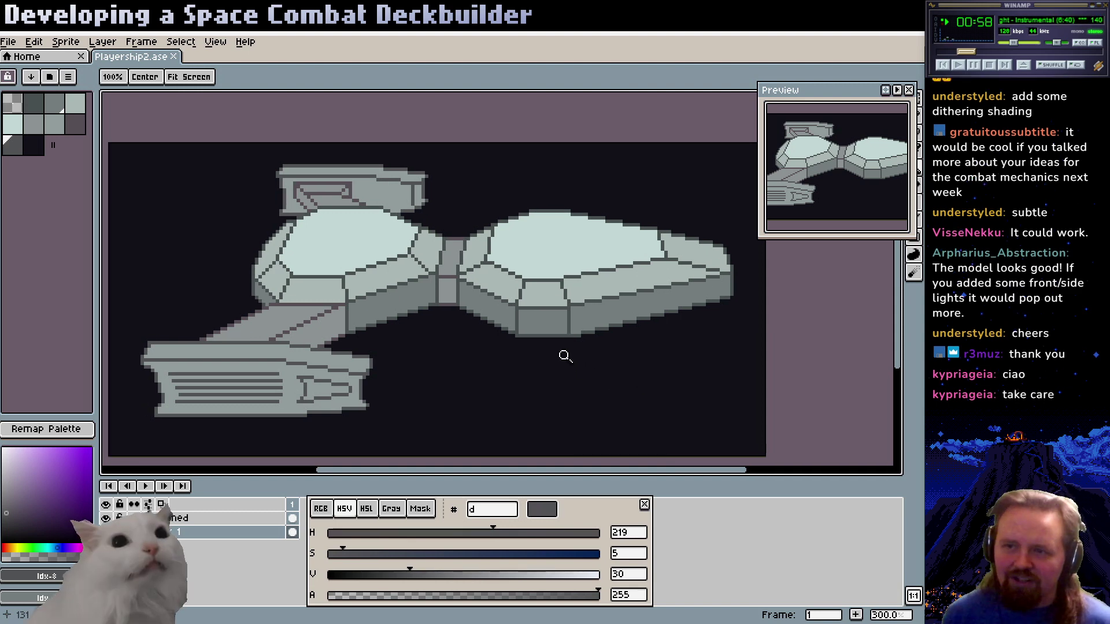